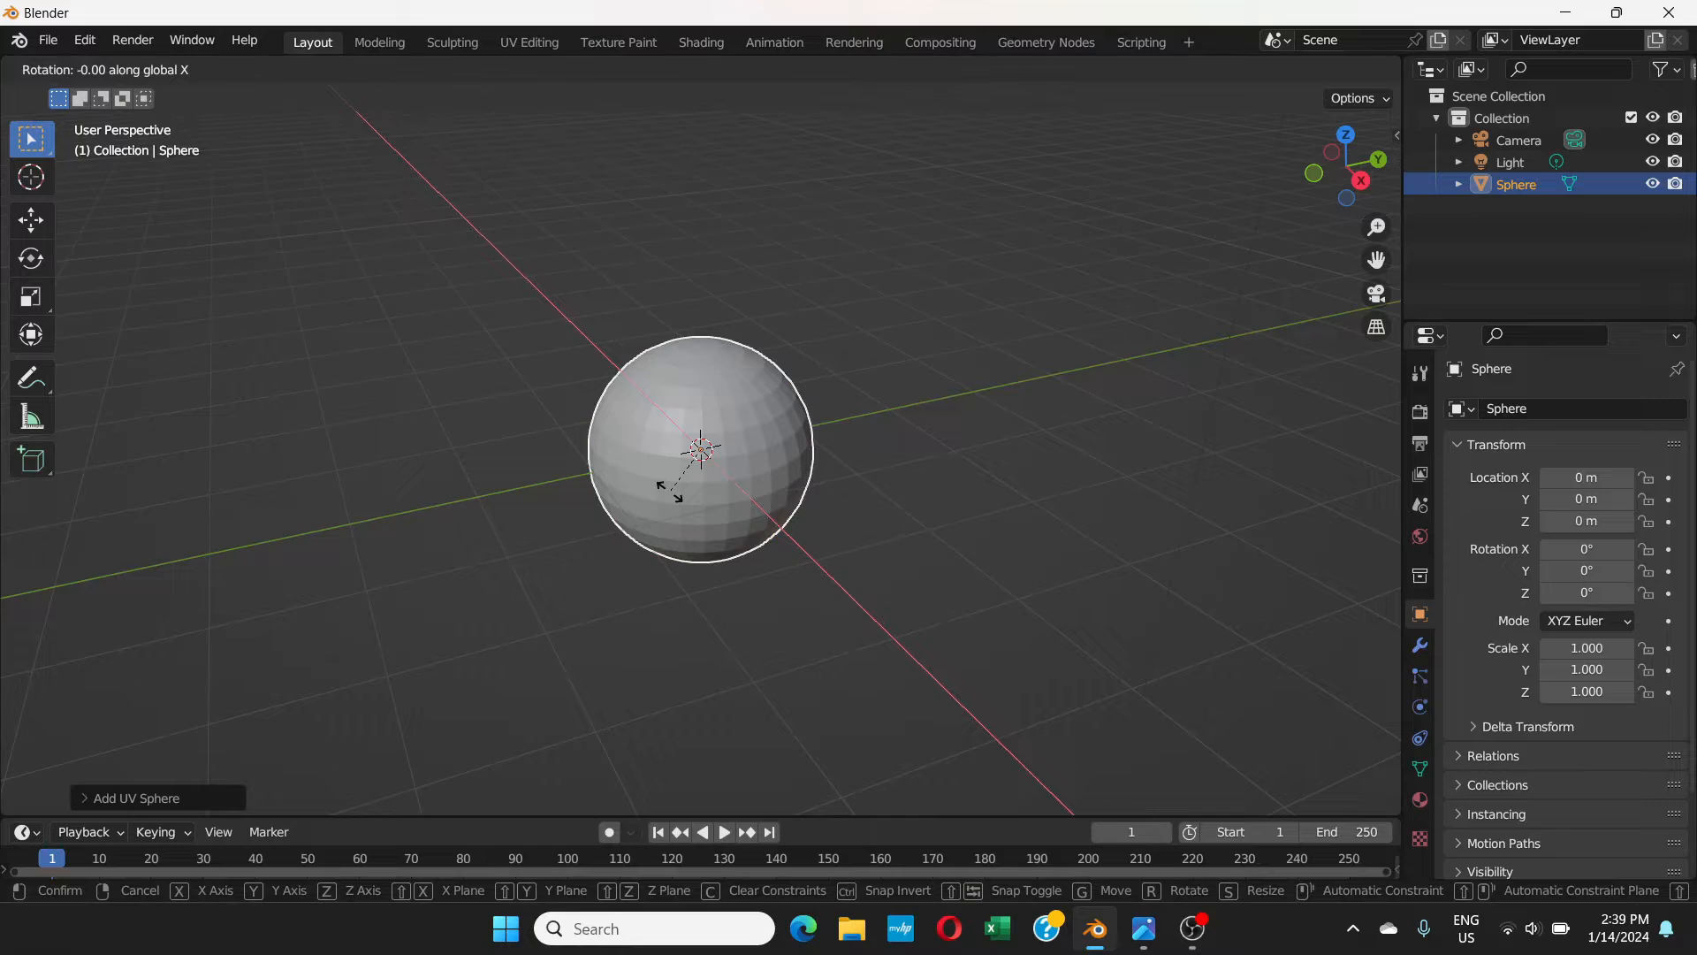
# - Rotate the UV sphere 90° about the global X axis
pyautogui.write('90')
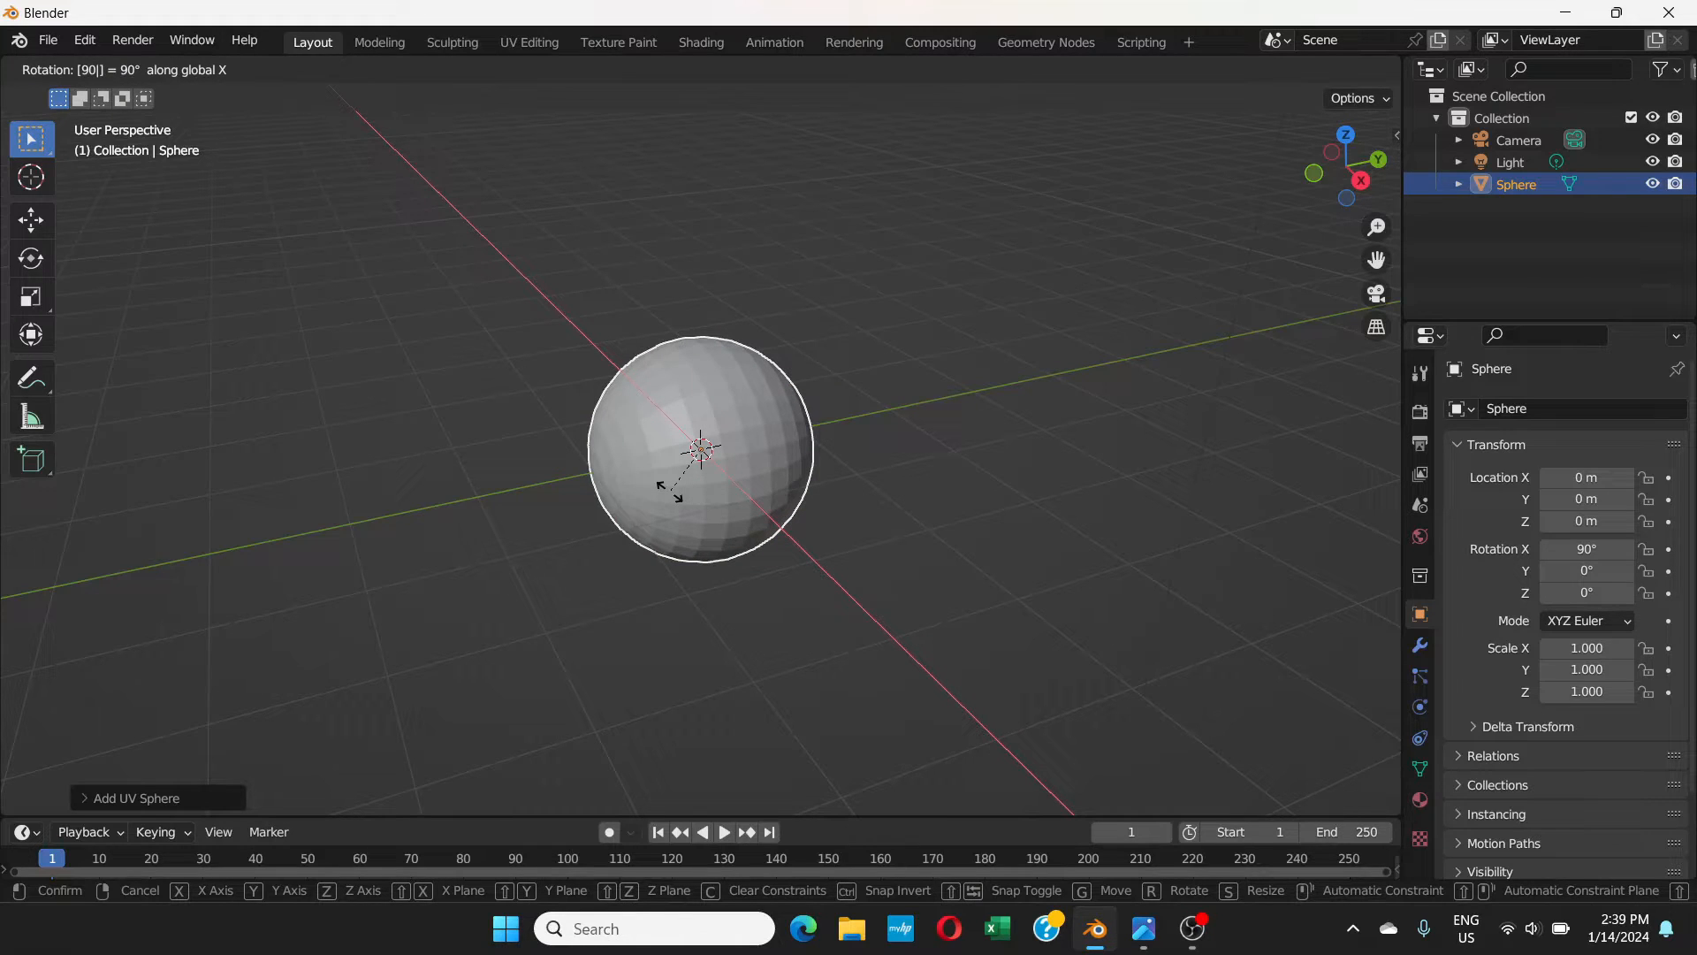
pyautogui.press('Return')
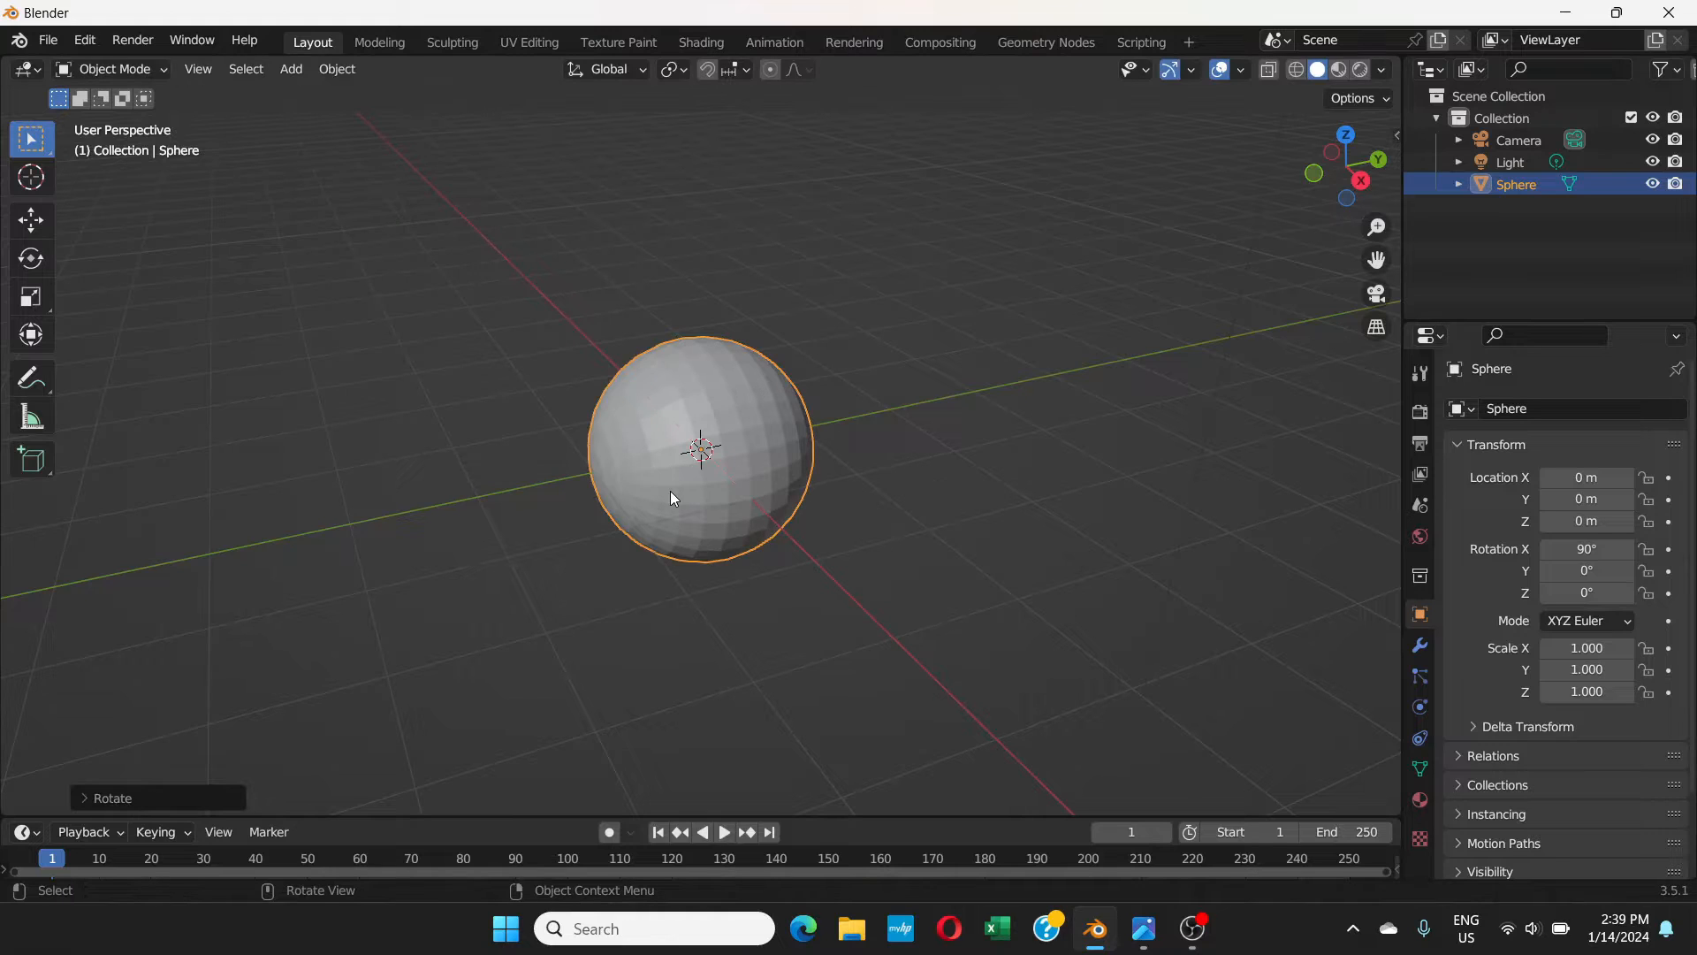
pyautogui.moveTo(779, 548); pyautogui.dragTo(671, 485, button='middle')
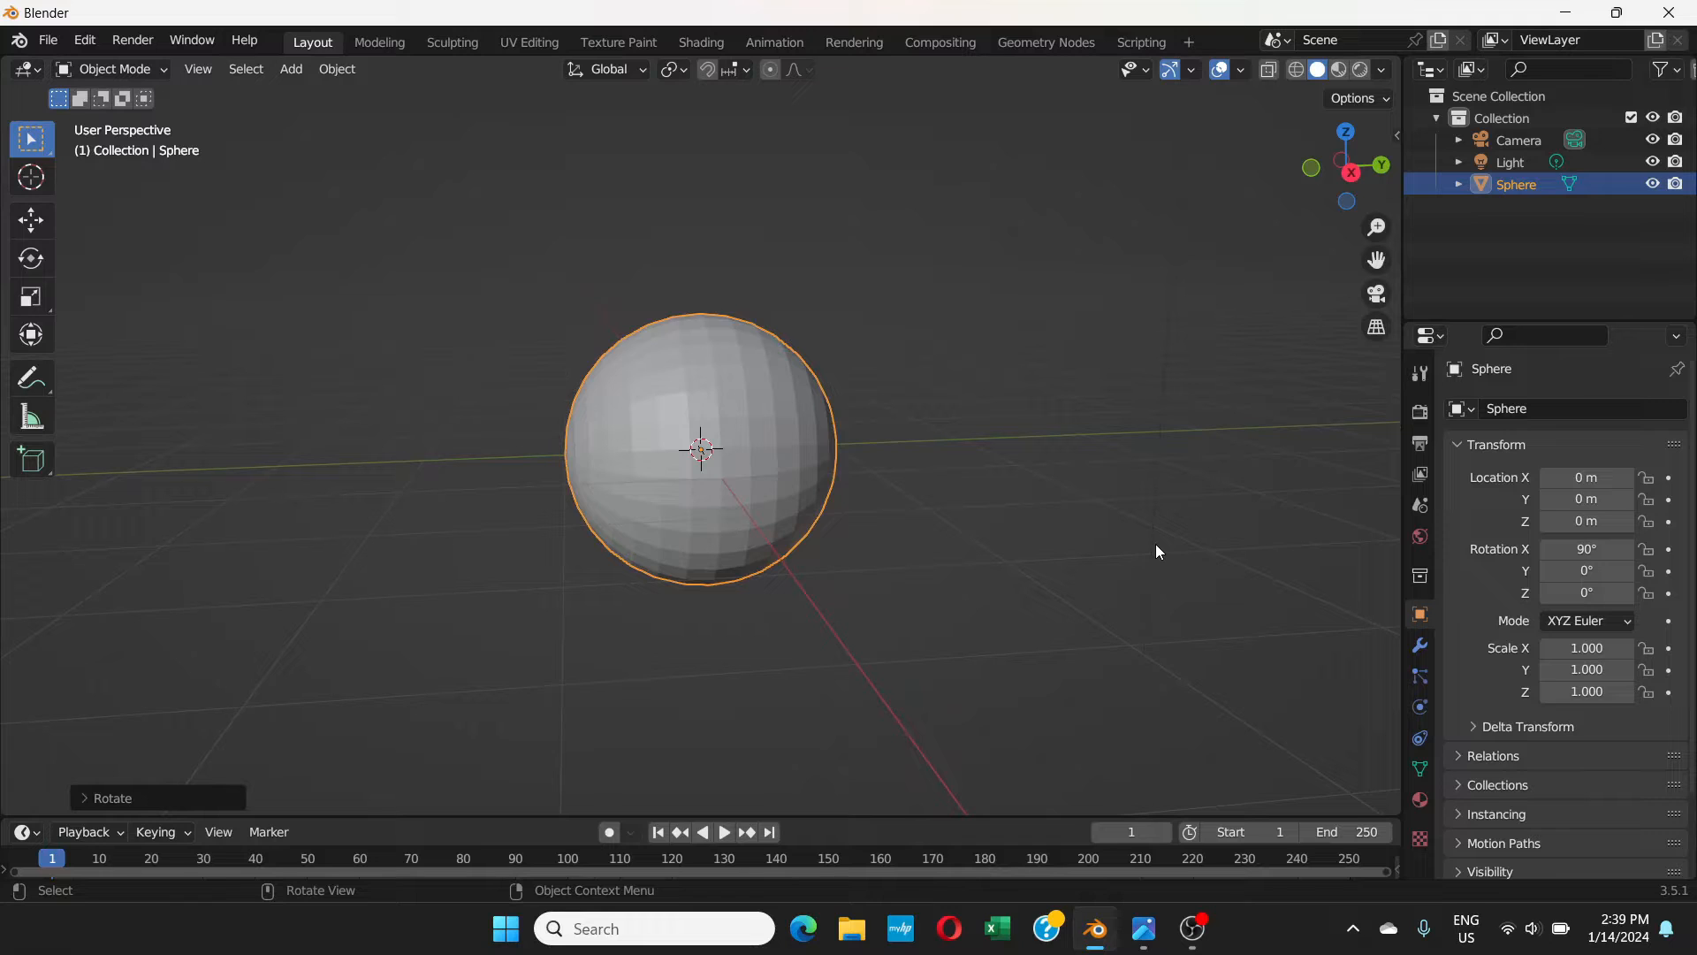
# - Switch to the front view and put the sphere into Edit Mode
pyautogui.press('KP_1')
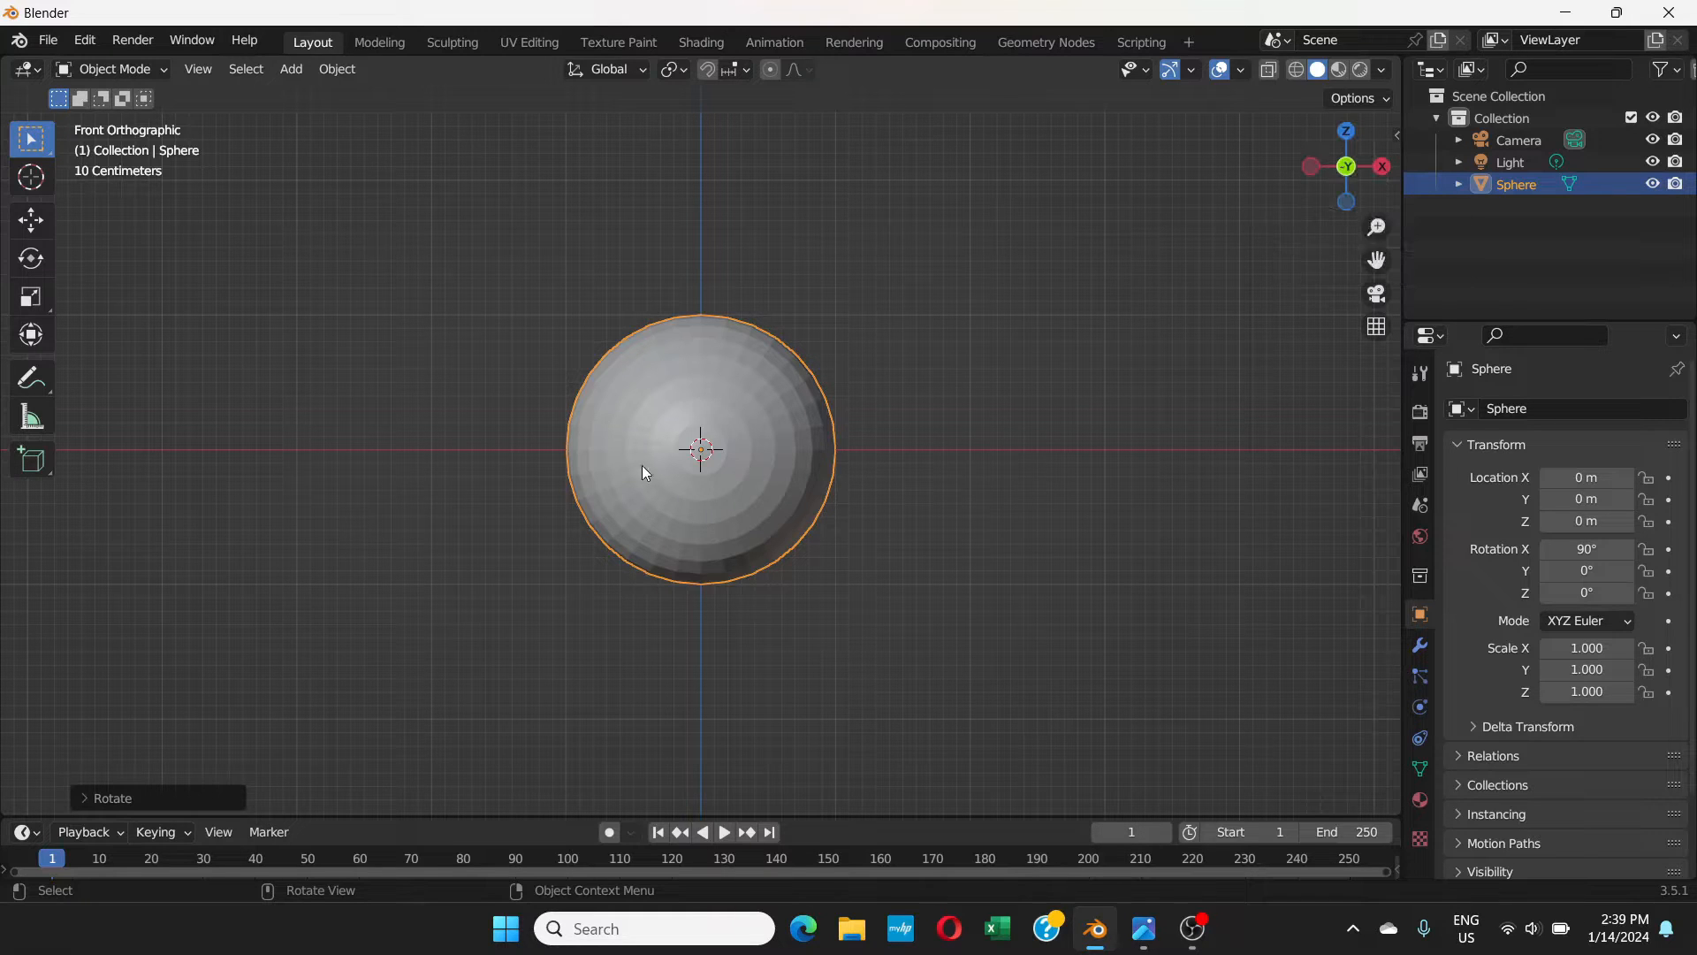
pyautogui.scroll(2, 718, 459)
pyautogui.scroll(1, 719, 457)
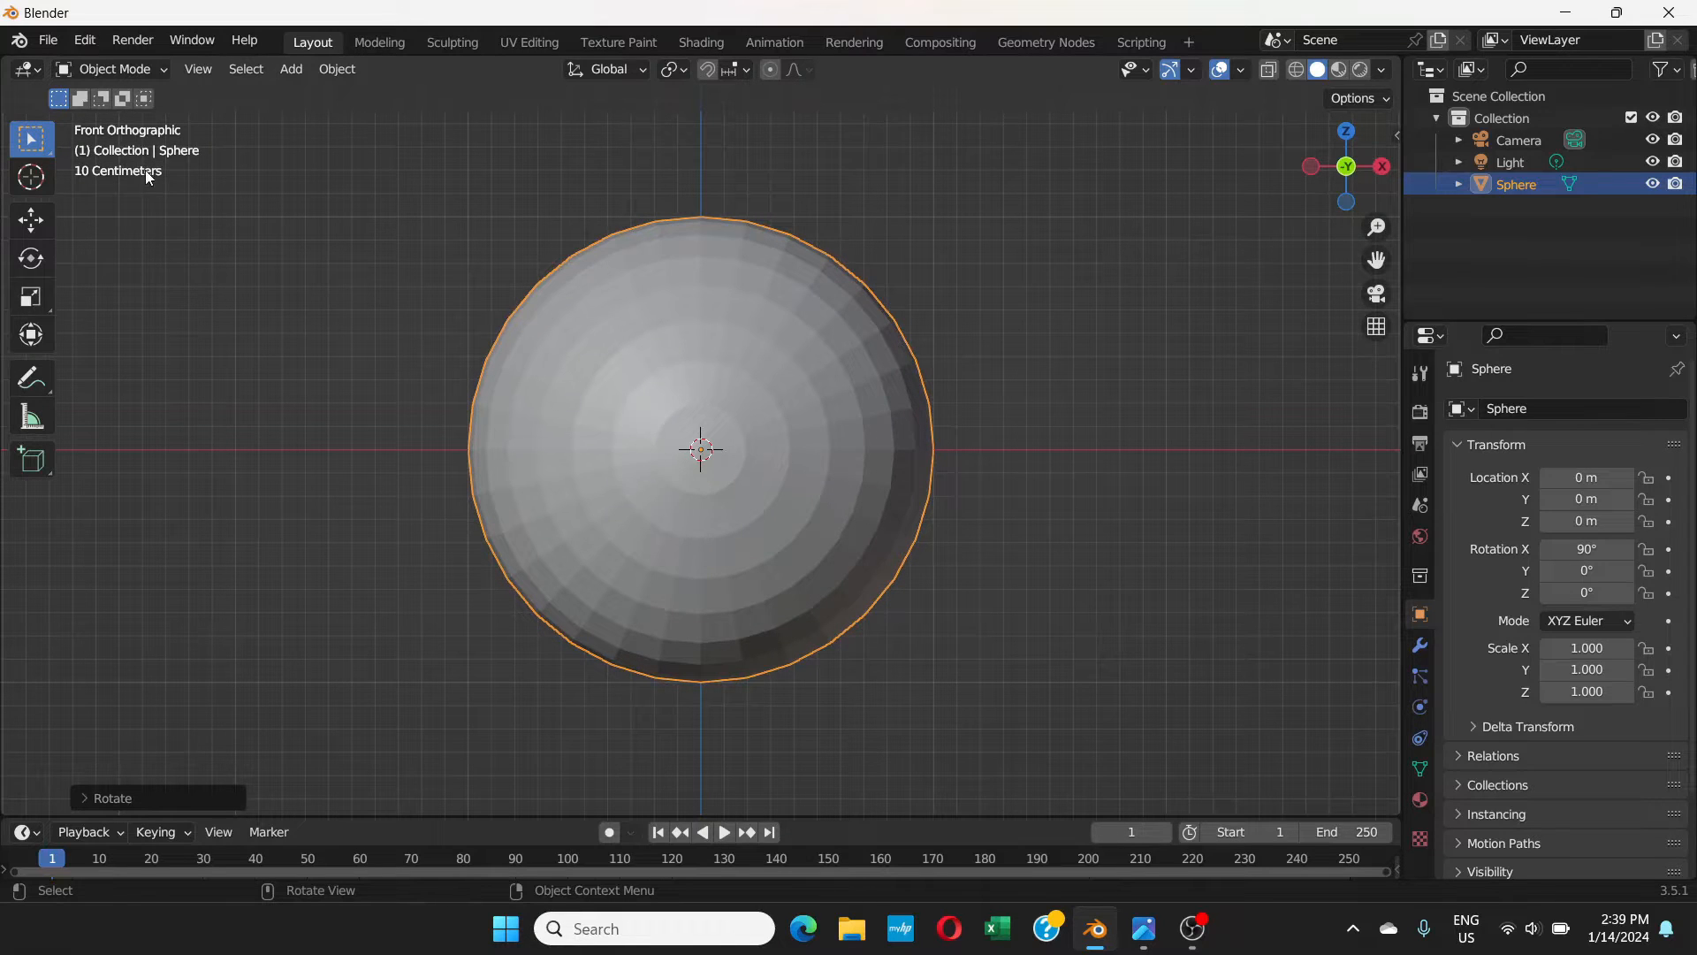
pyautogui.click(157, 71)
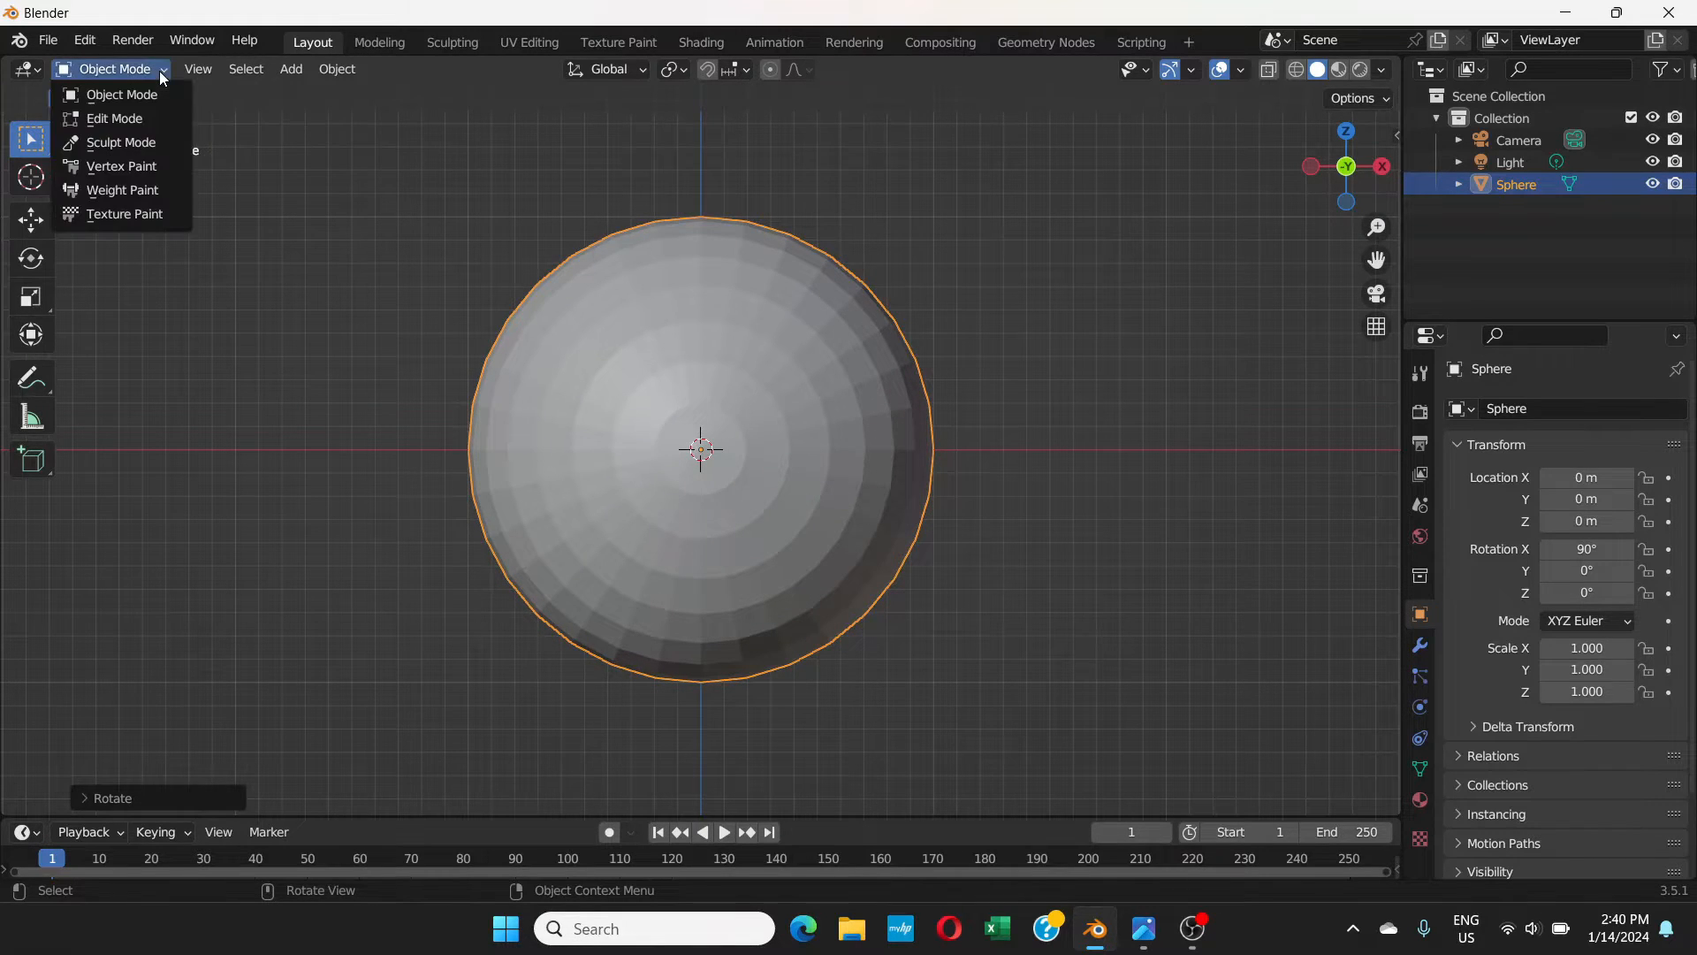
pyautogui.click(124, 118)
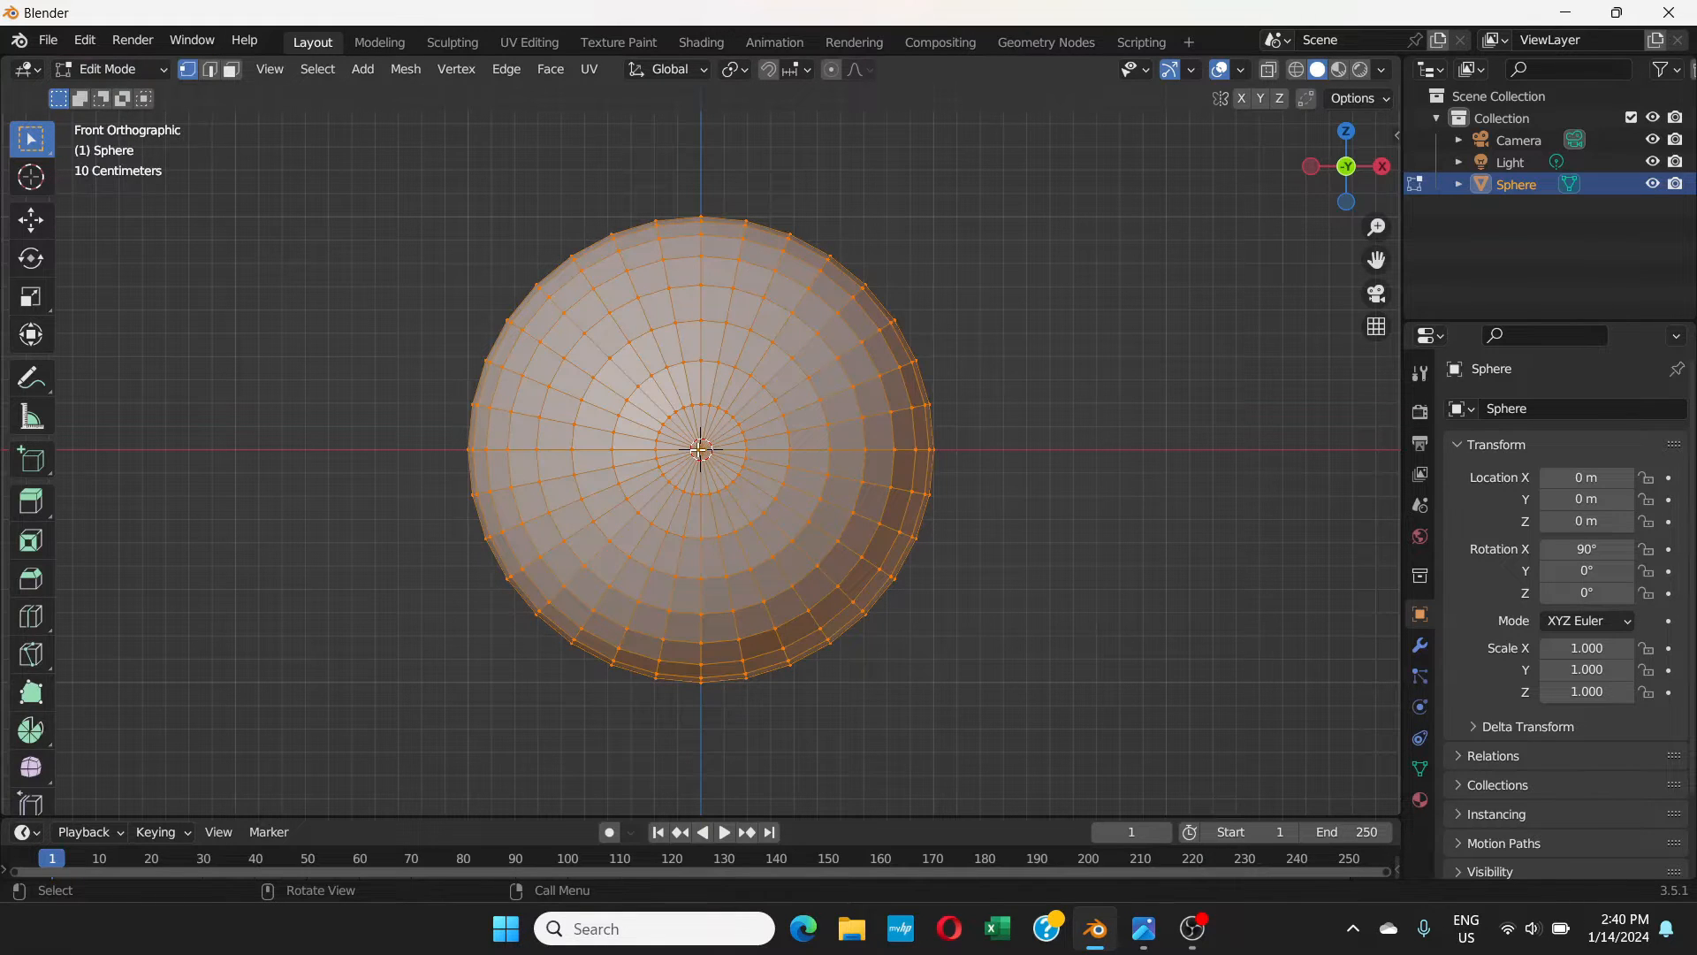
# - Select the sphere's front pole vertex, grow the selection by three rings, and delete the faces of that cap
pyautogui.click(701, 449)
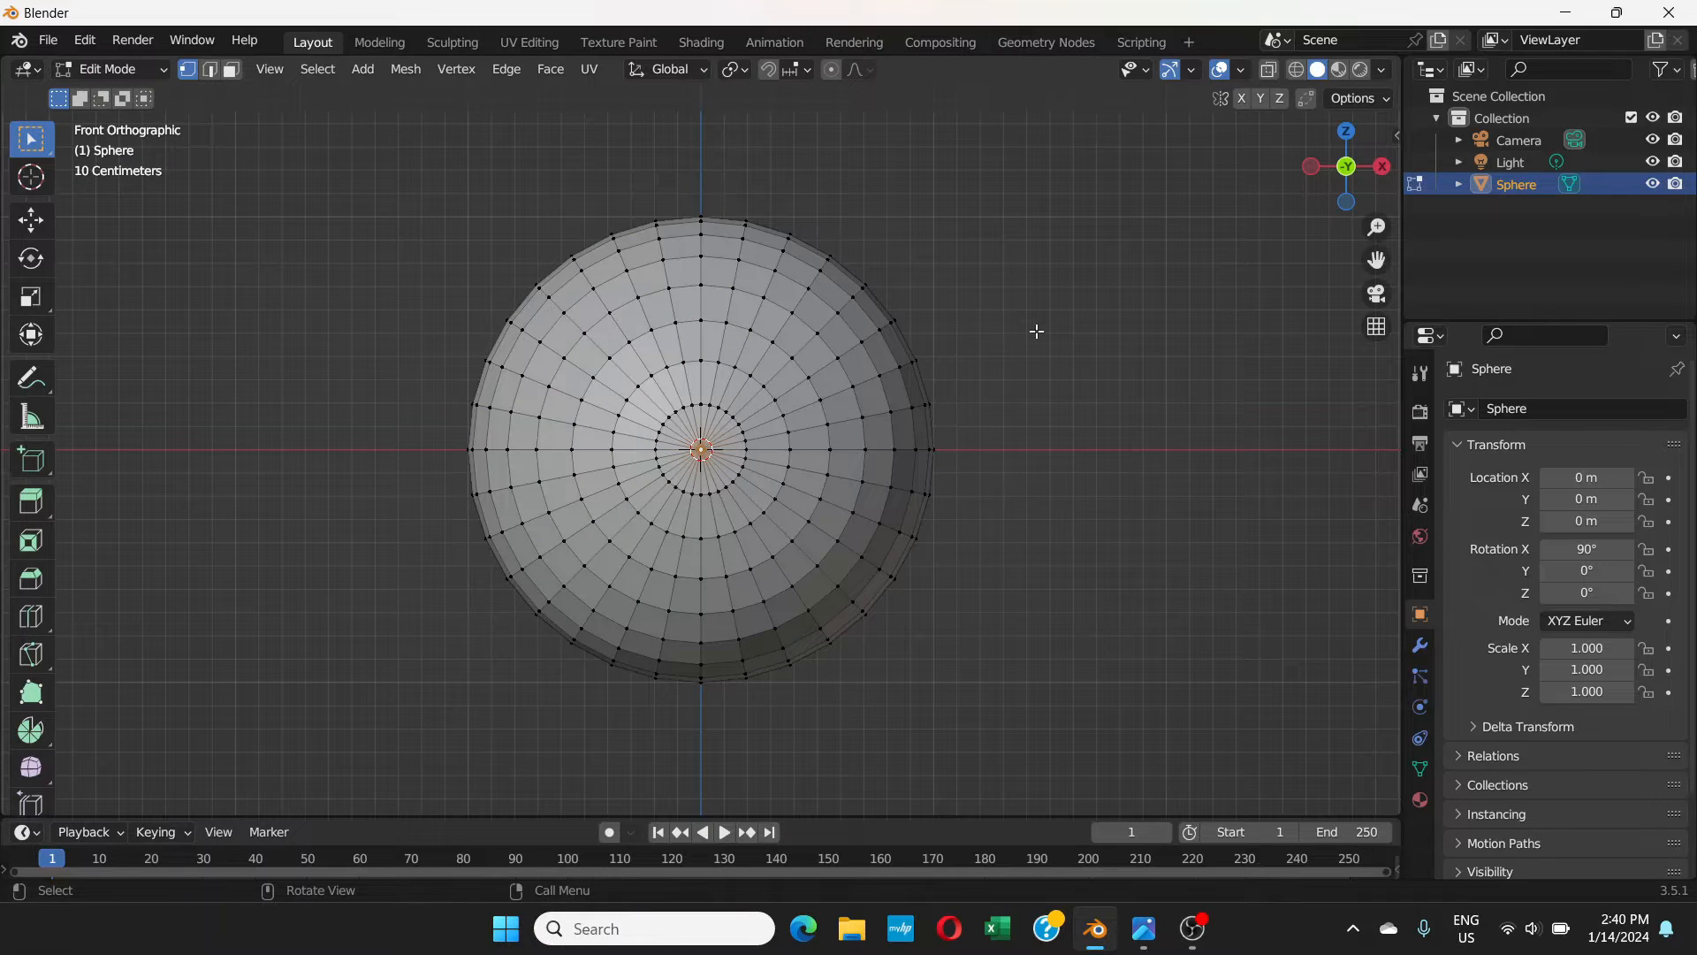
pyautogui.press('ctrl+KP_Add')
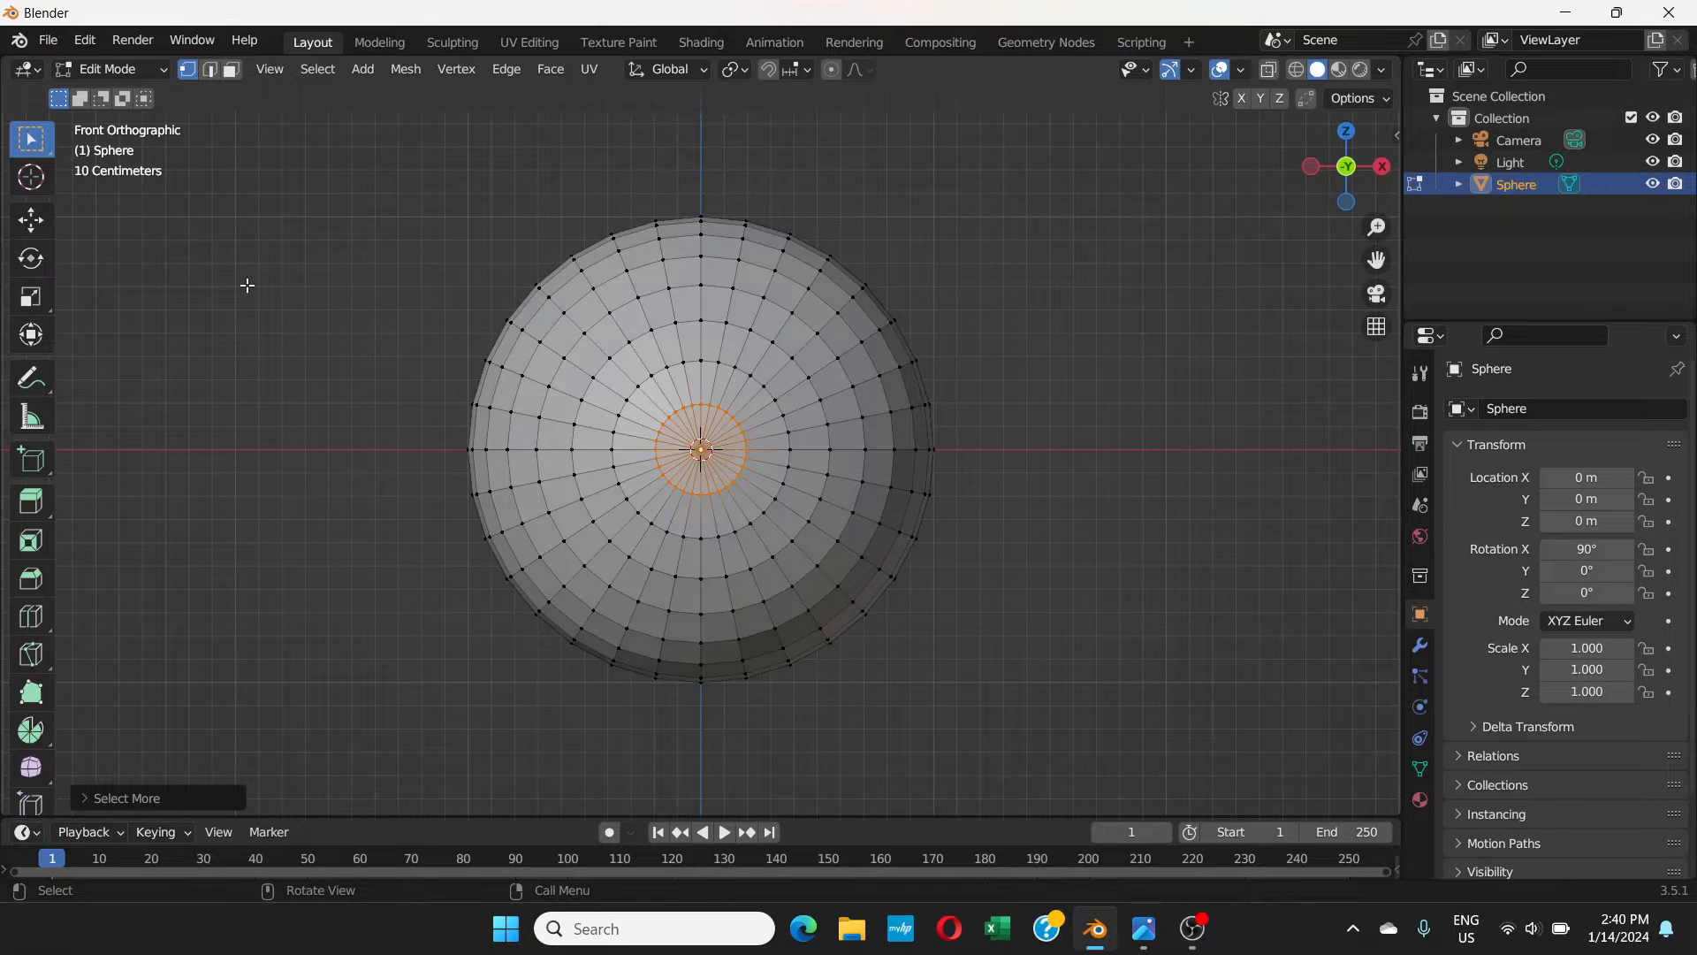
pyautogui.click(313, 71)
pyautogui.moveTo(344, 412)
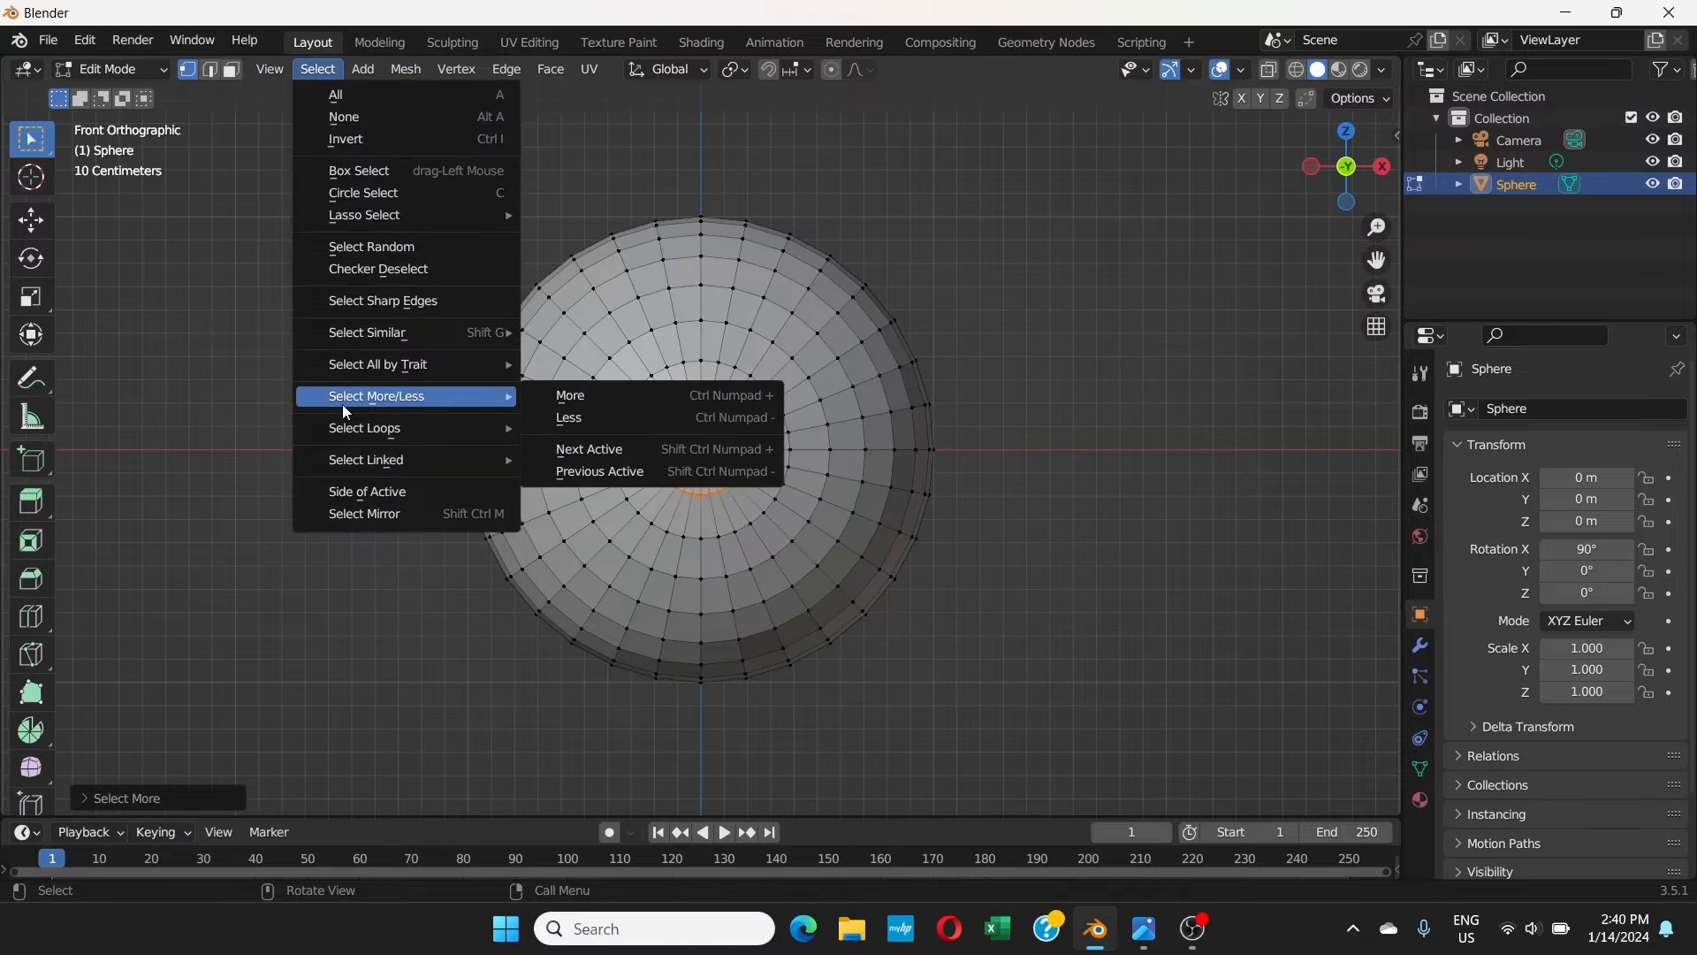
pyautogui.click(579, 397)
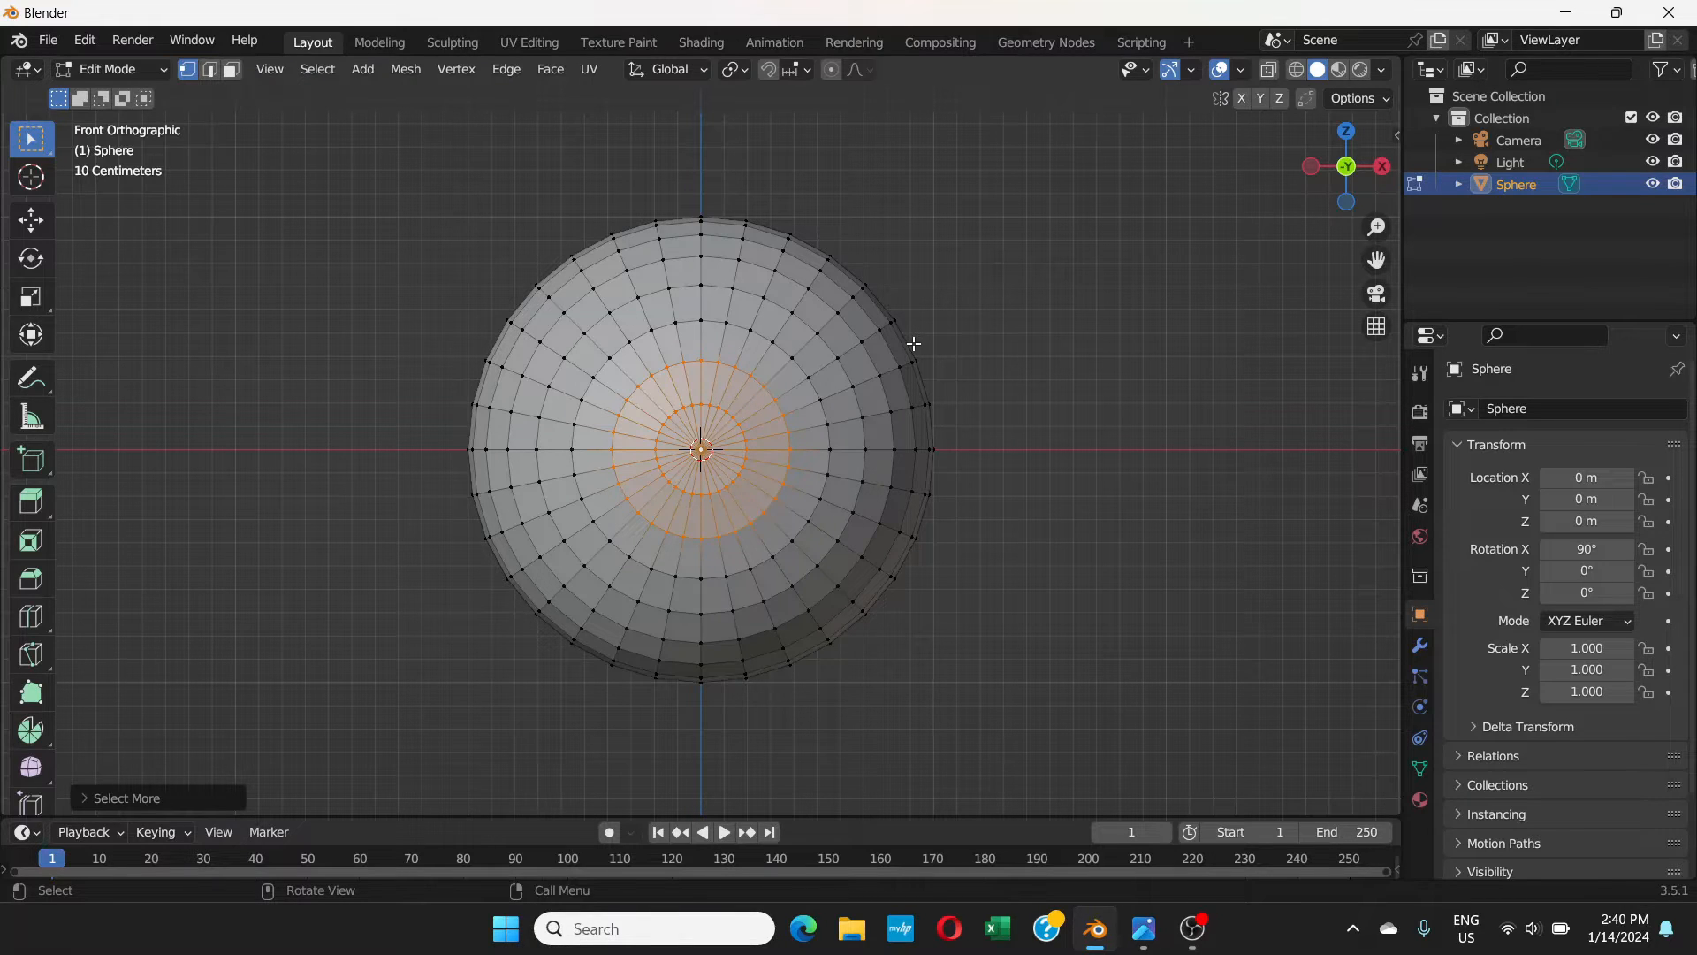
pyautogui.press('ctrl+KP_Add')
pyautogui.moveTo(742, 375); pyautogui.dragTo(676, 358, button='middle')
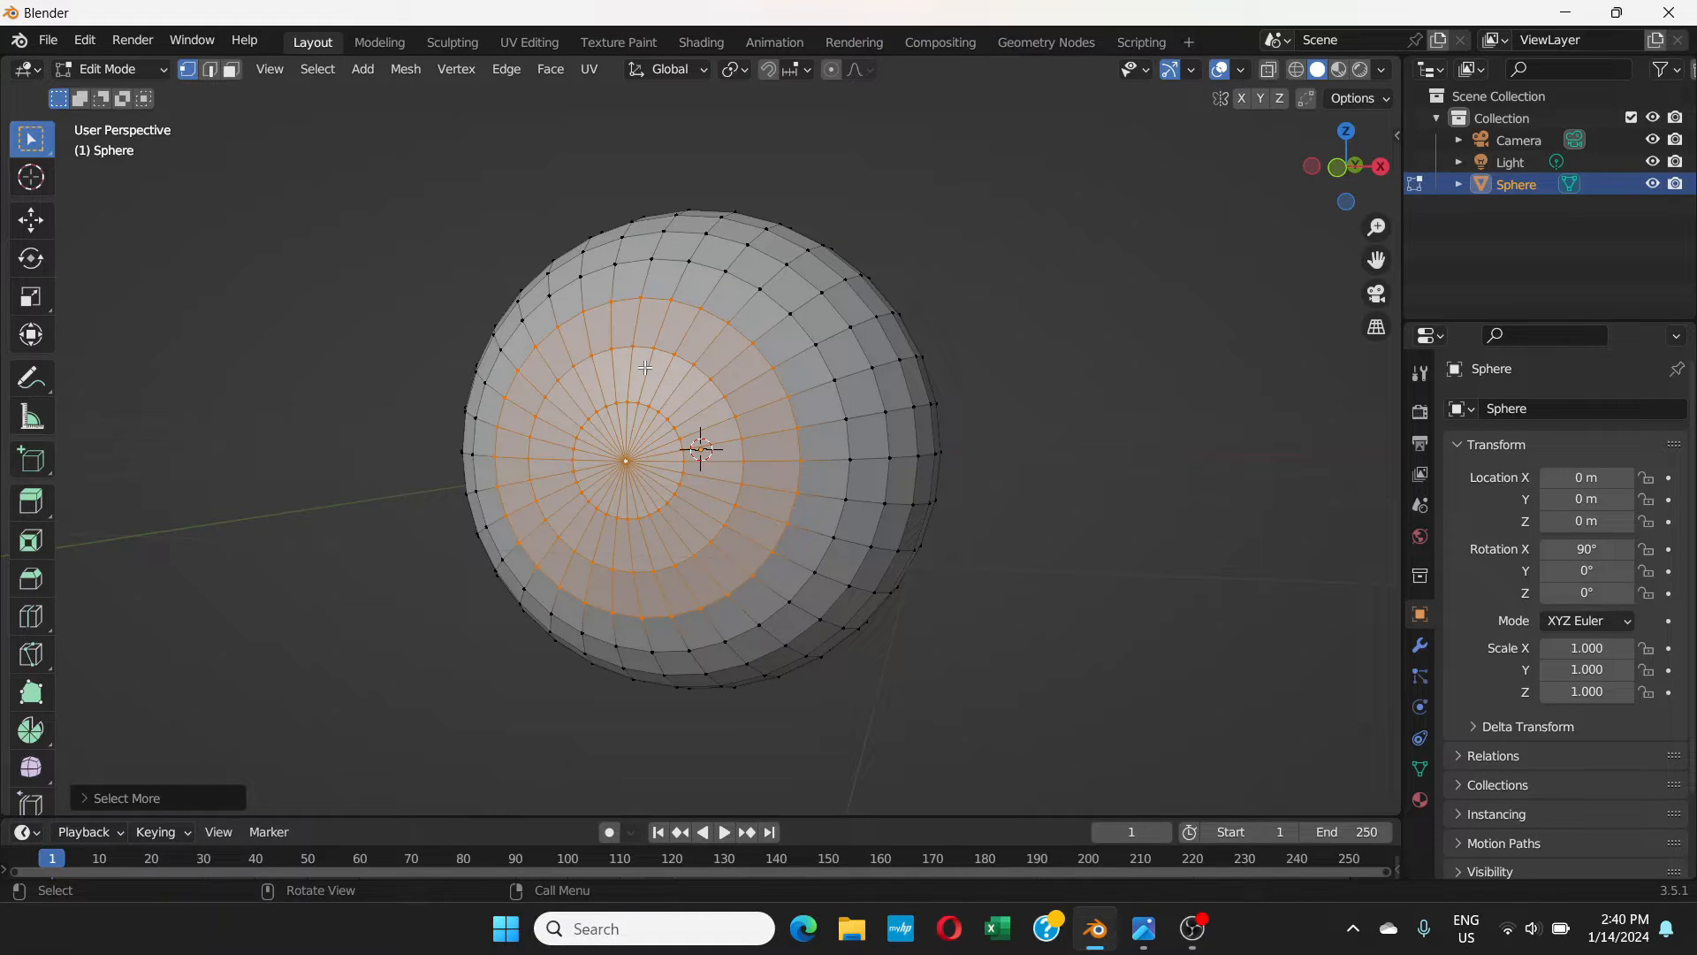
pyautogui.press('x')
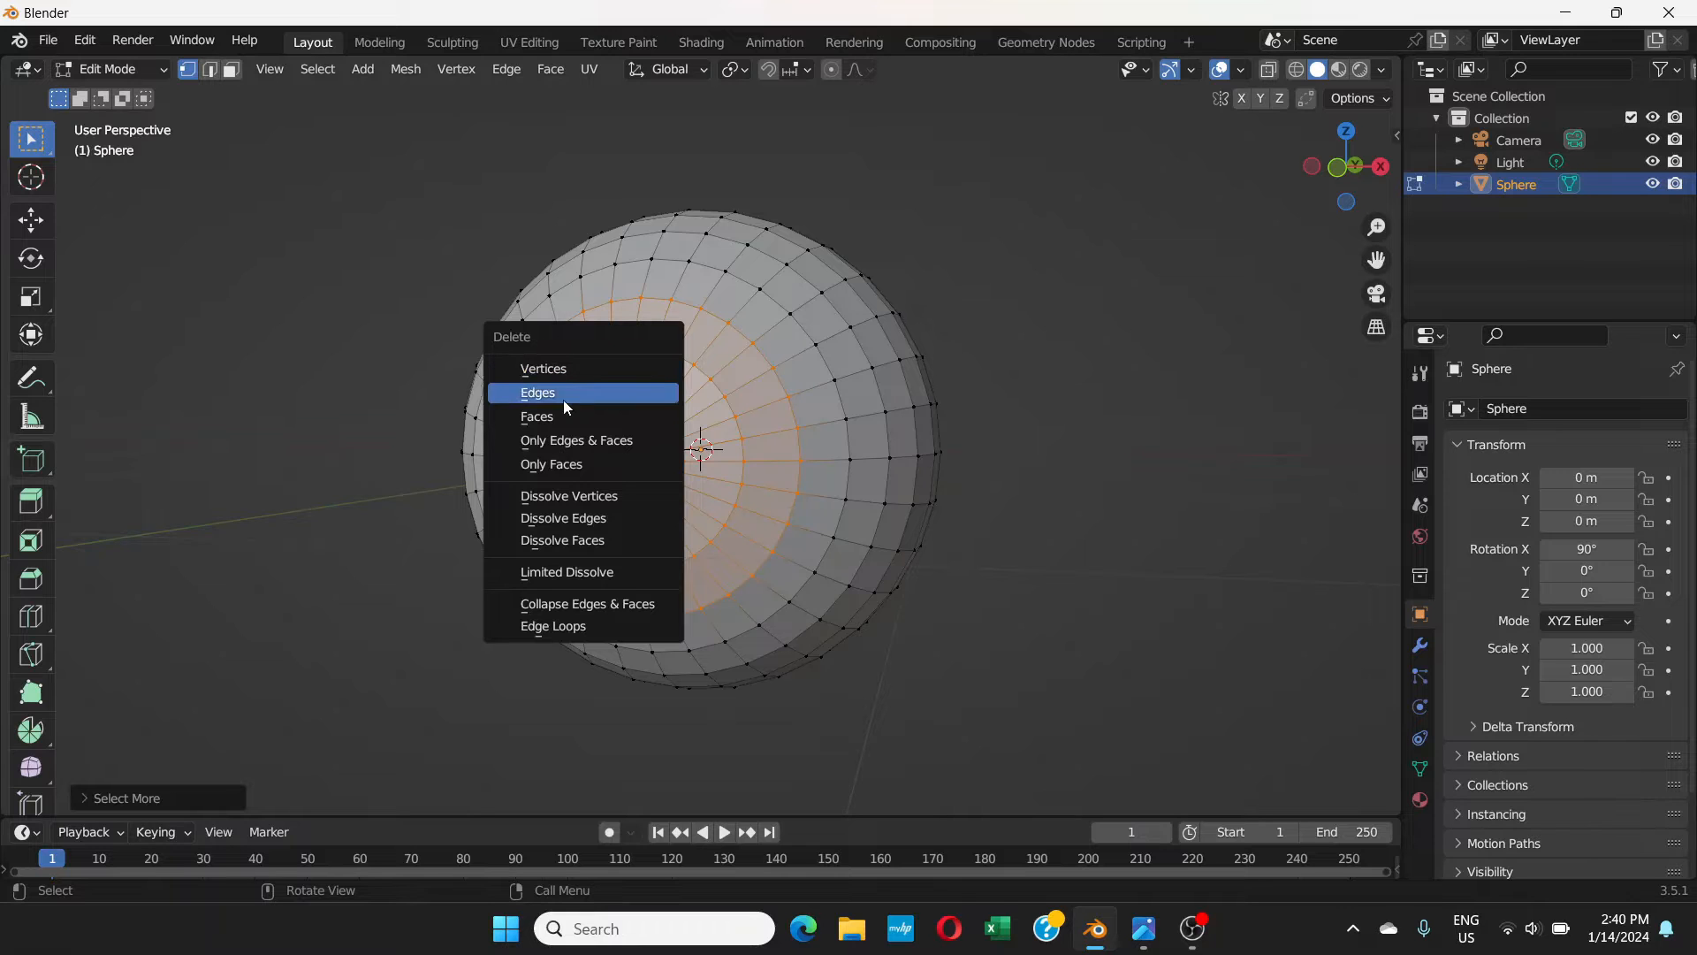
pyautogui.click(535, 419)
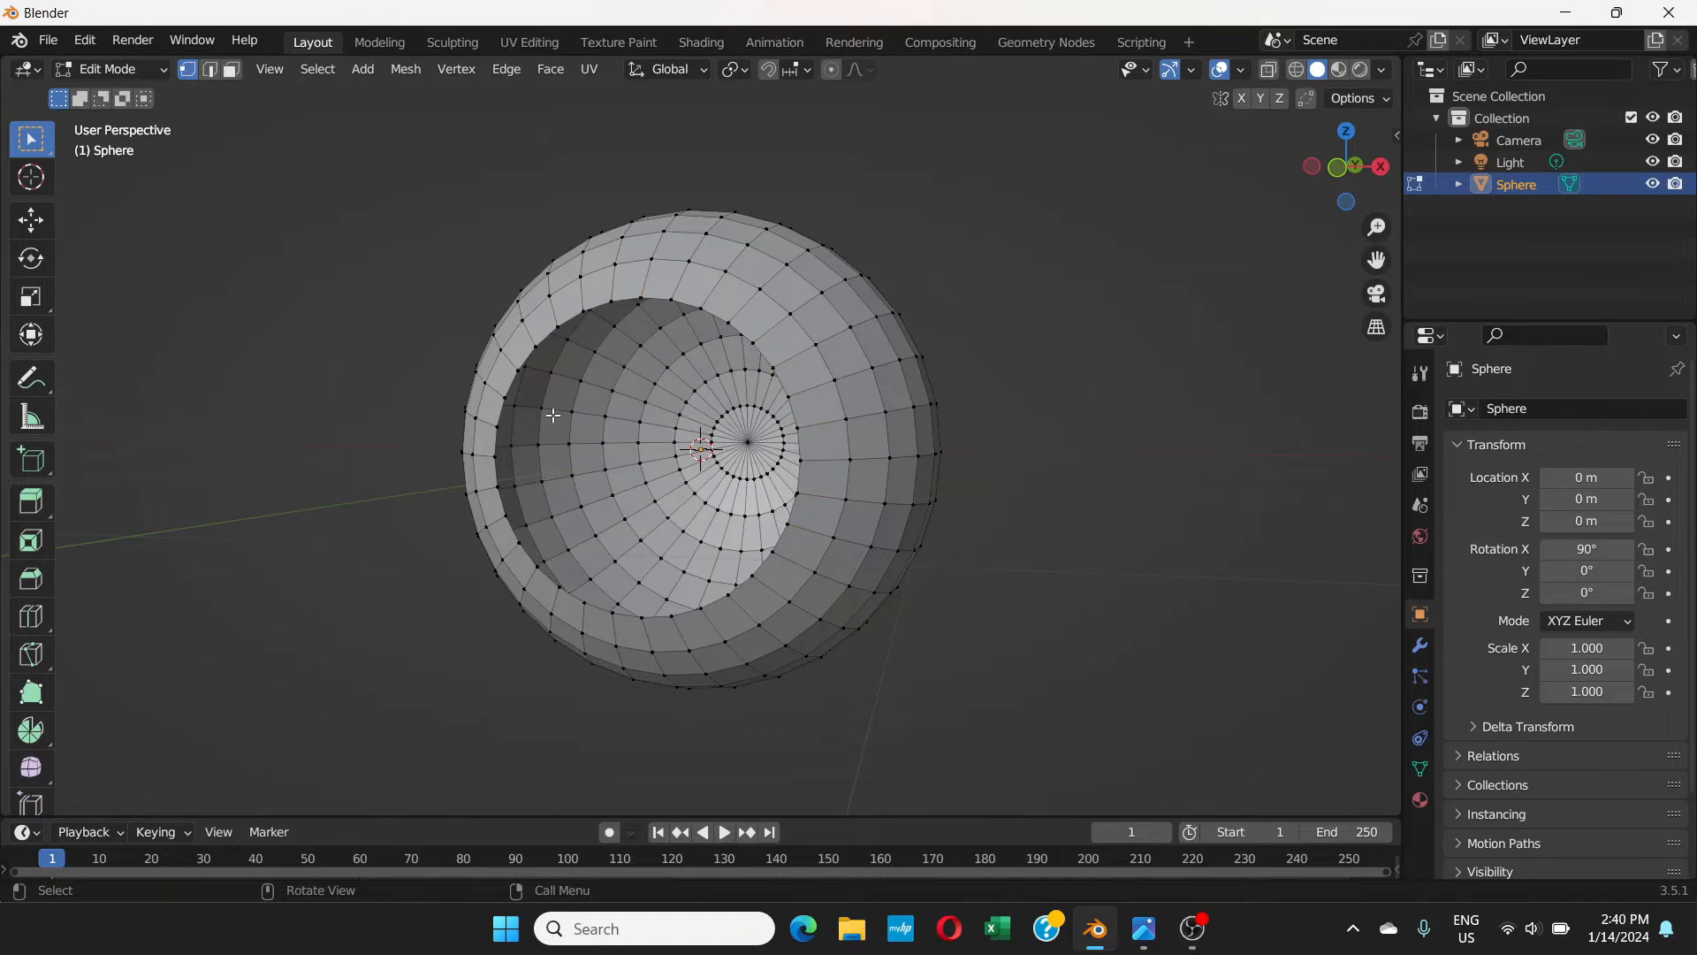
# - Select the edge loop around the open hole and close it with Grid Fill
pyautogui.moveTo(596, 403); pyautogui.dragTo(644, 331, button='middle')
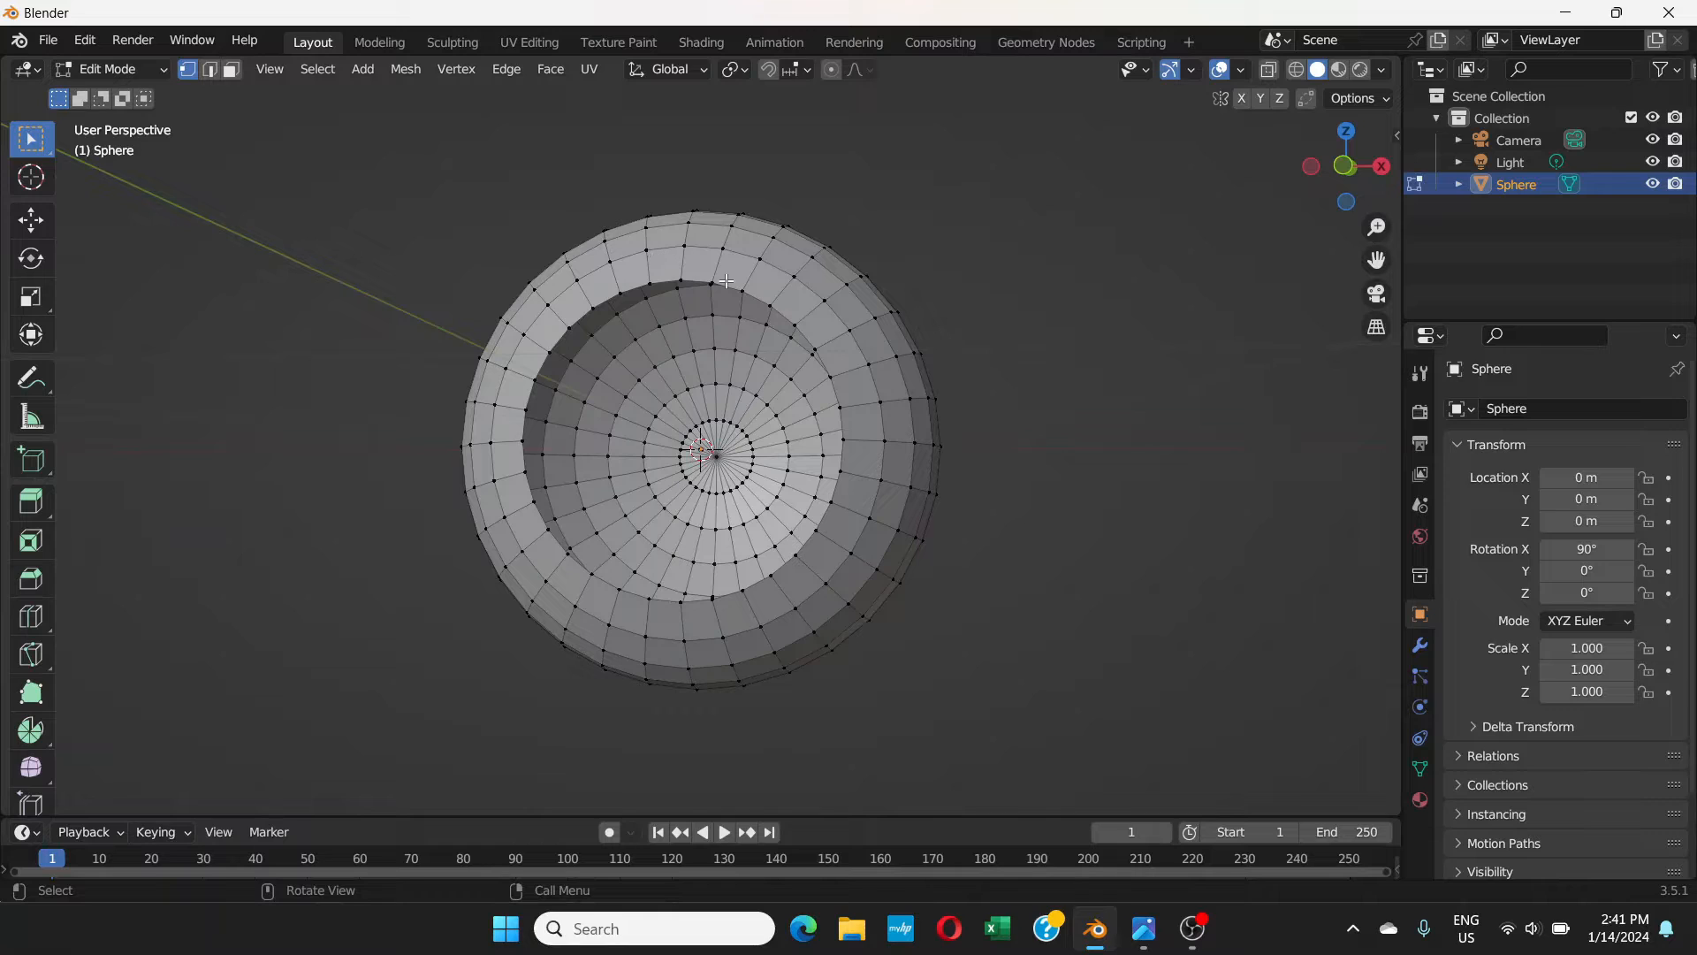
pyautogui.keyDown('alt'); pyautogui.click(659, 283); pyautogui.keyUp('alt')
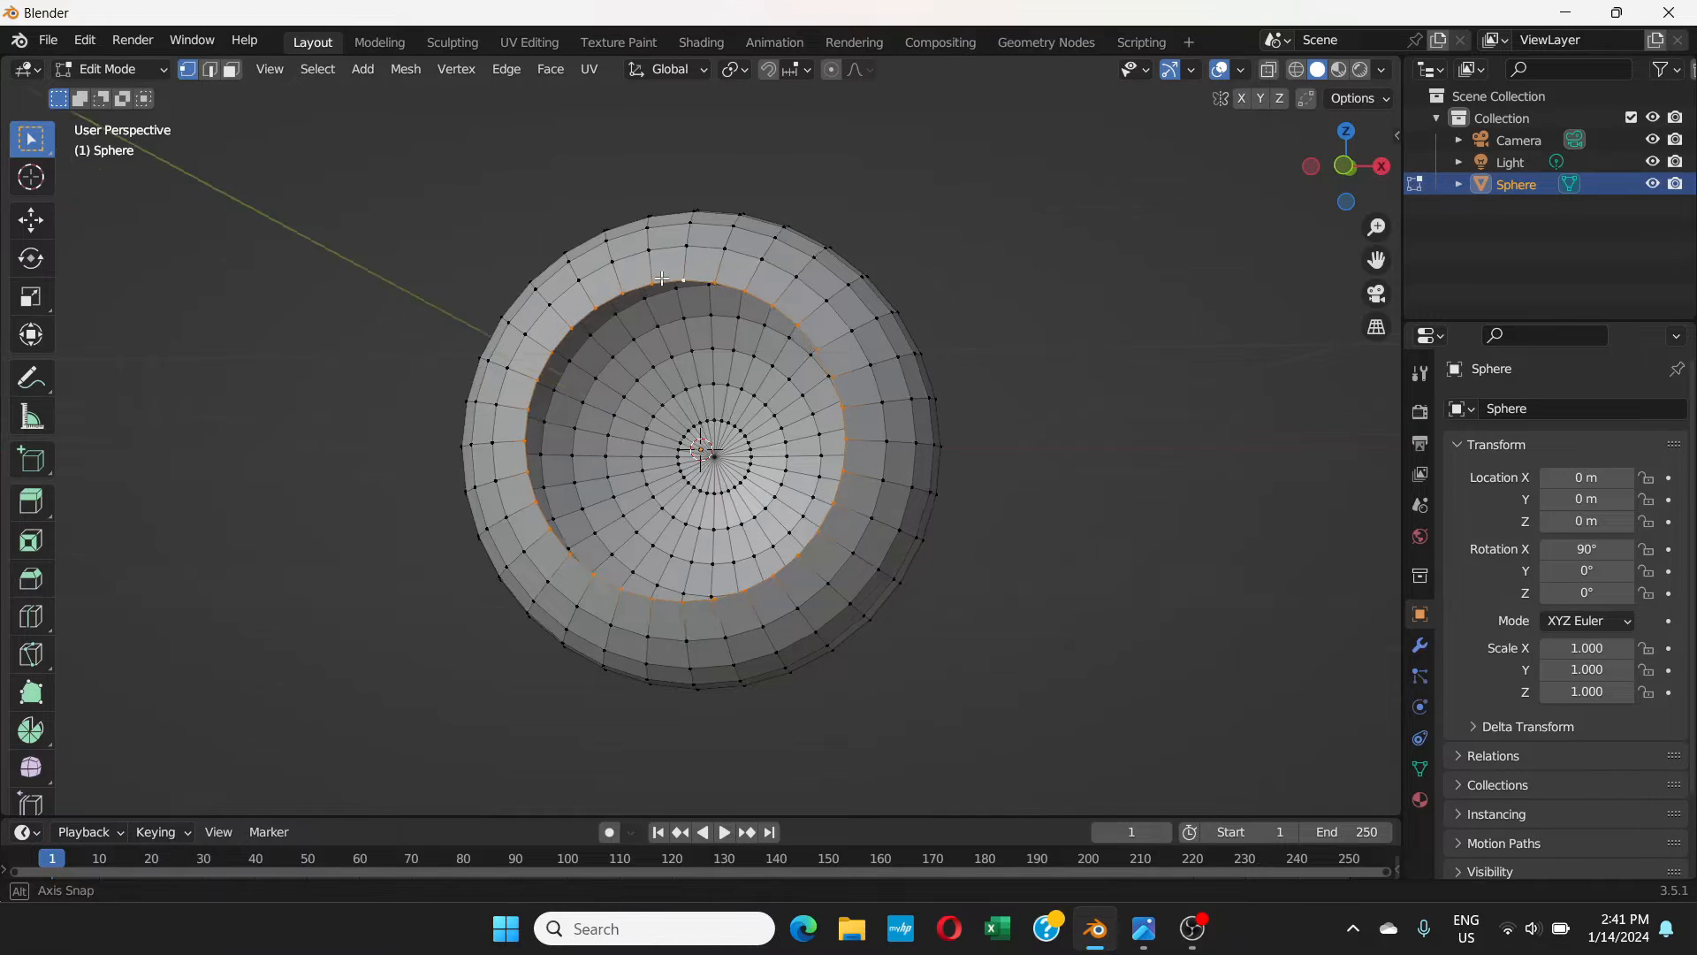
pyautogui.moveTo(658, 284); pyautogui.dragTo(665, 238, button='middle')
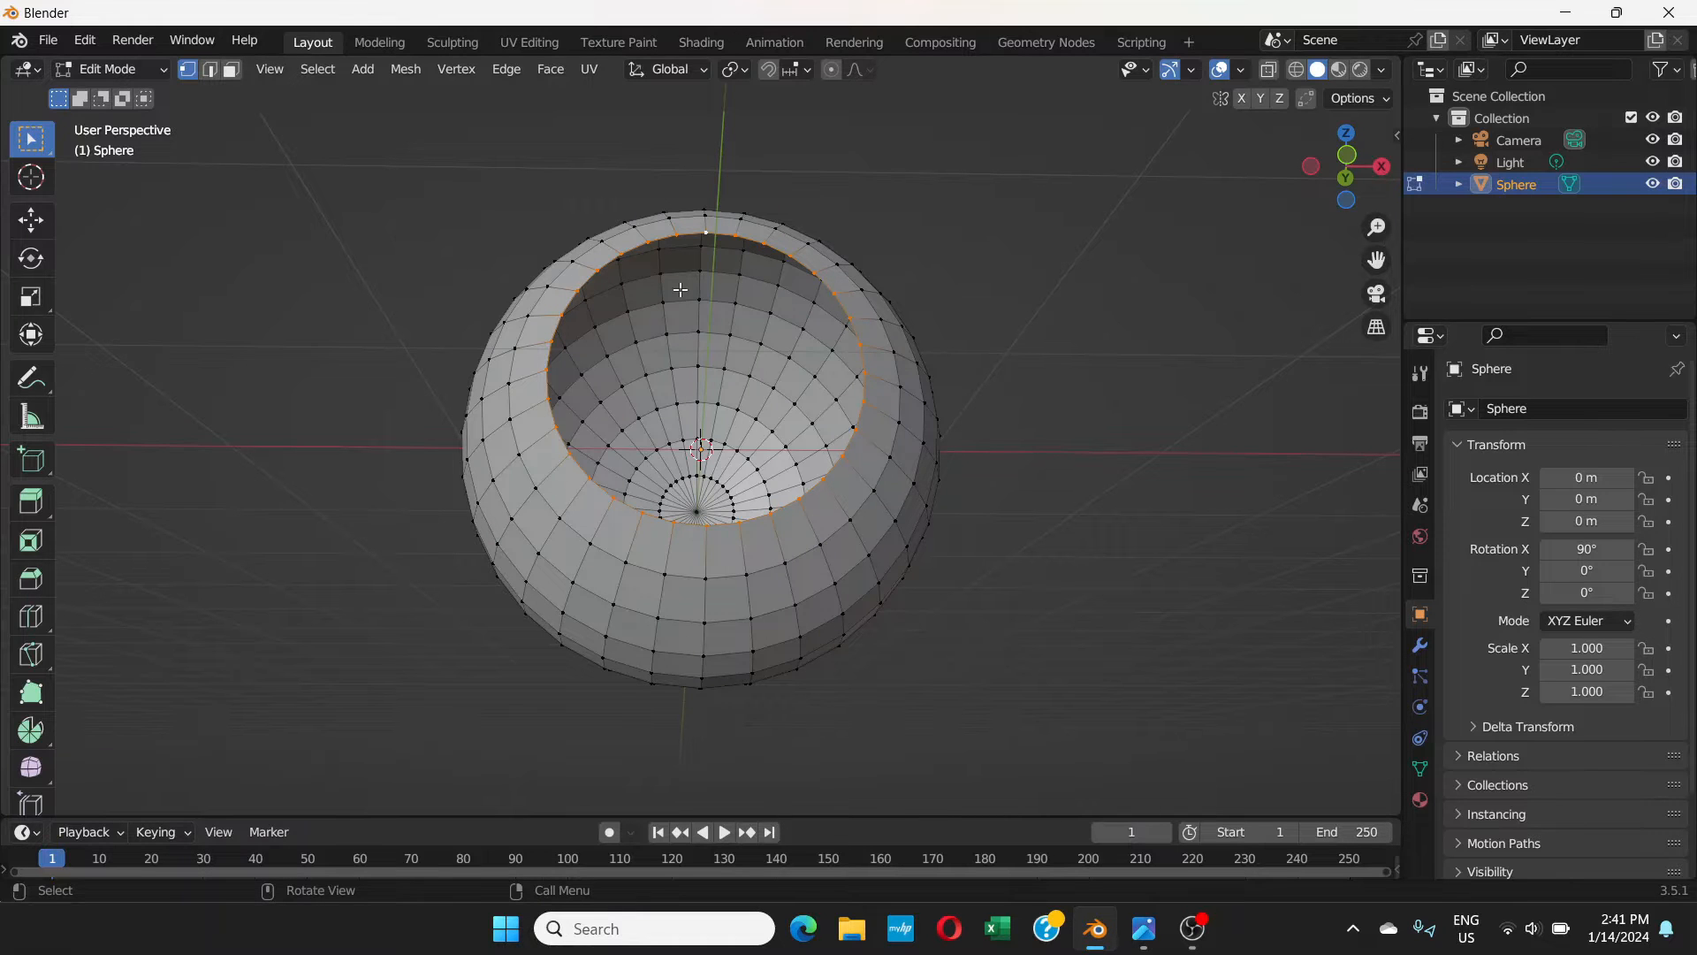
pyautogui.moveTo(734, 355); pyautogui.dragTo(652, 422, button='middle')
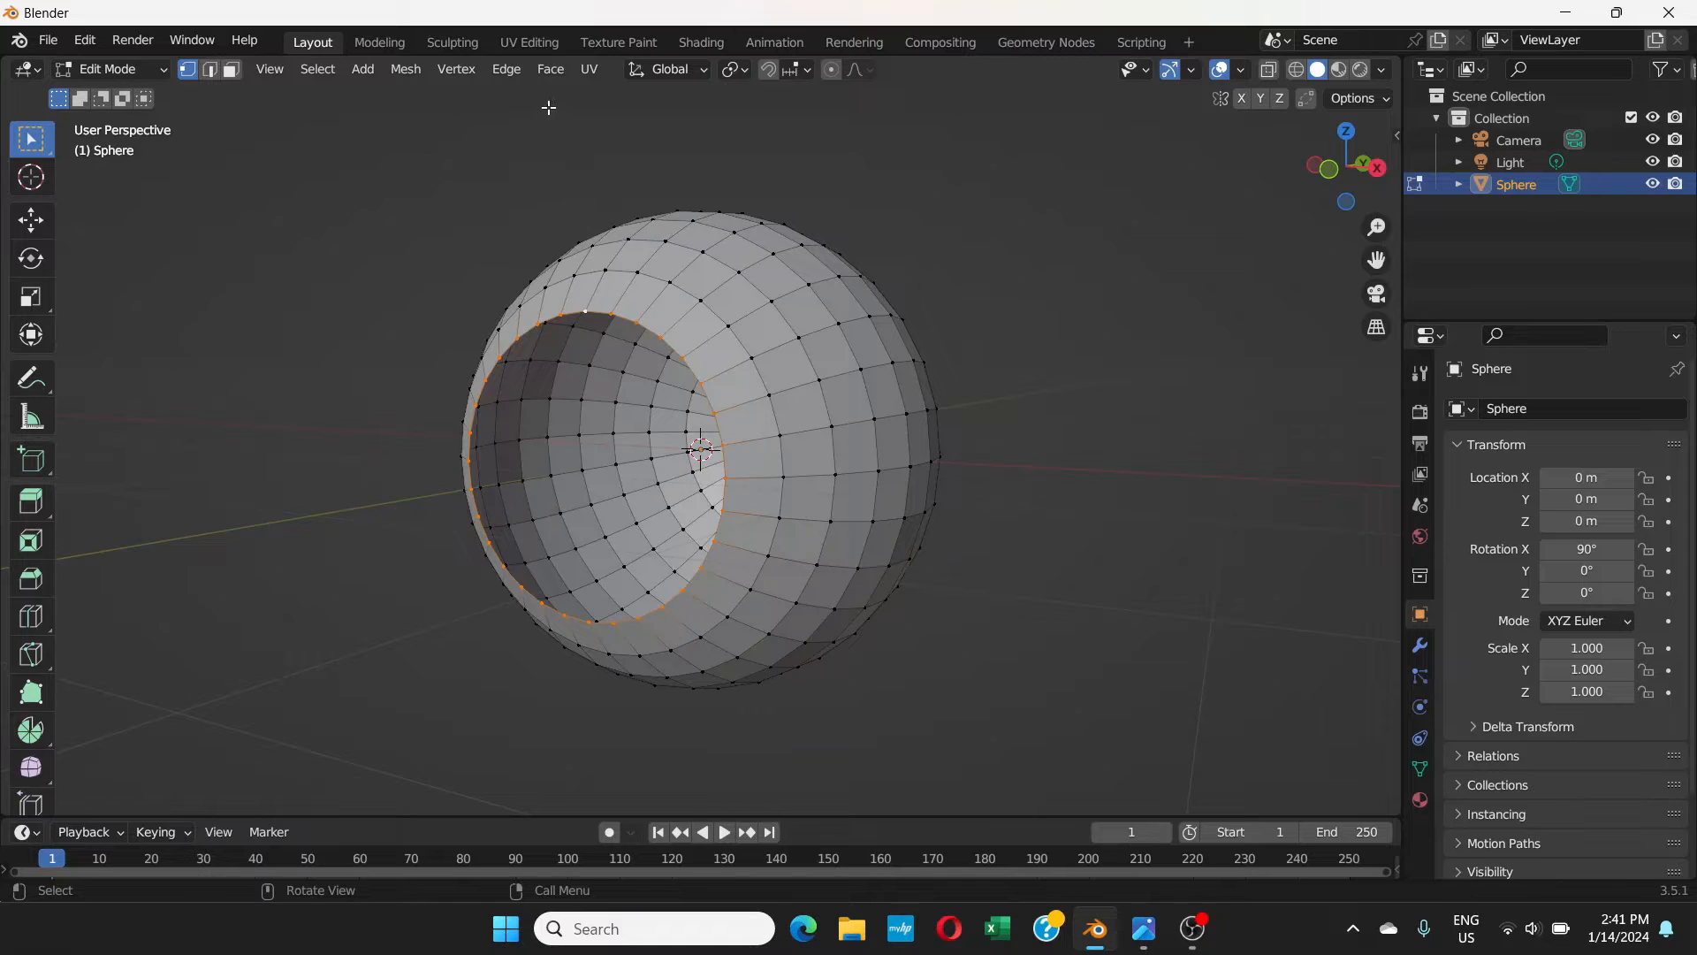
pyautogui.click(549, 70)
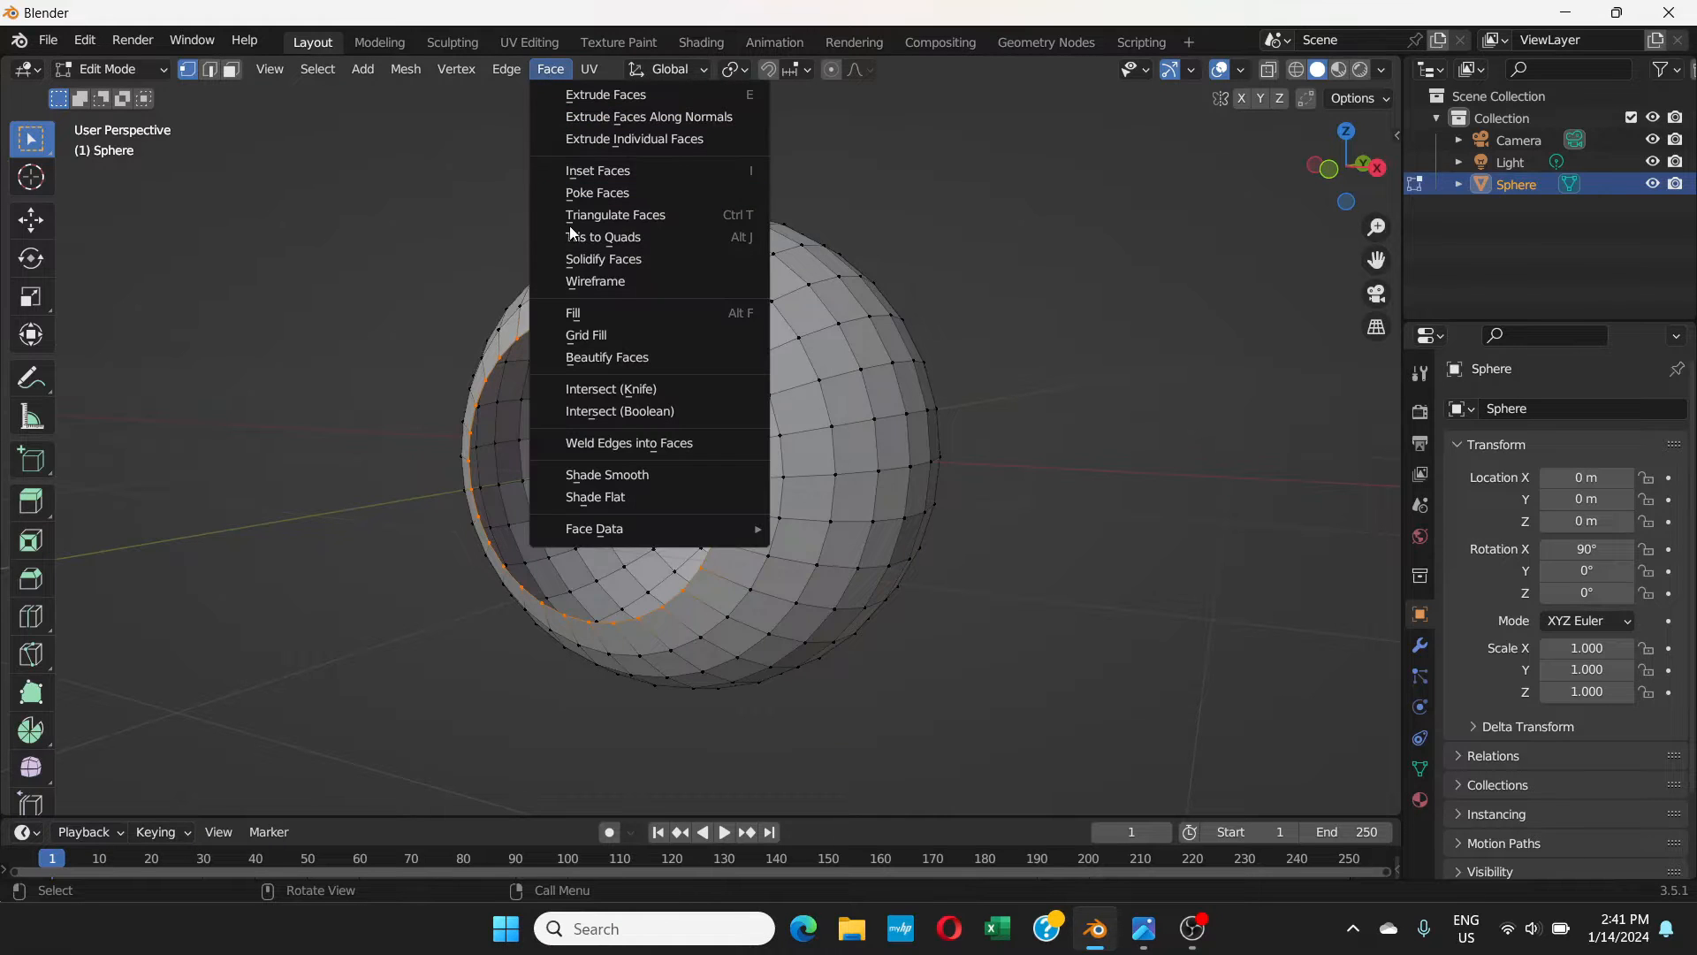
pyautogui.click(594, 337)
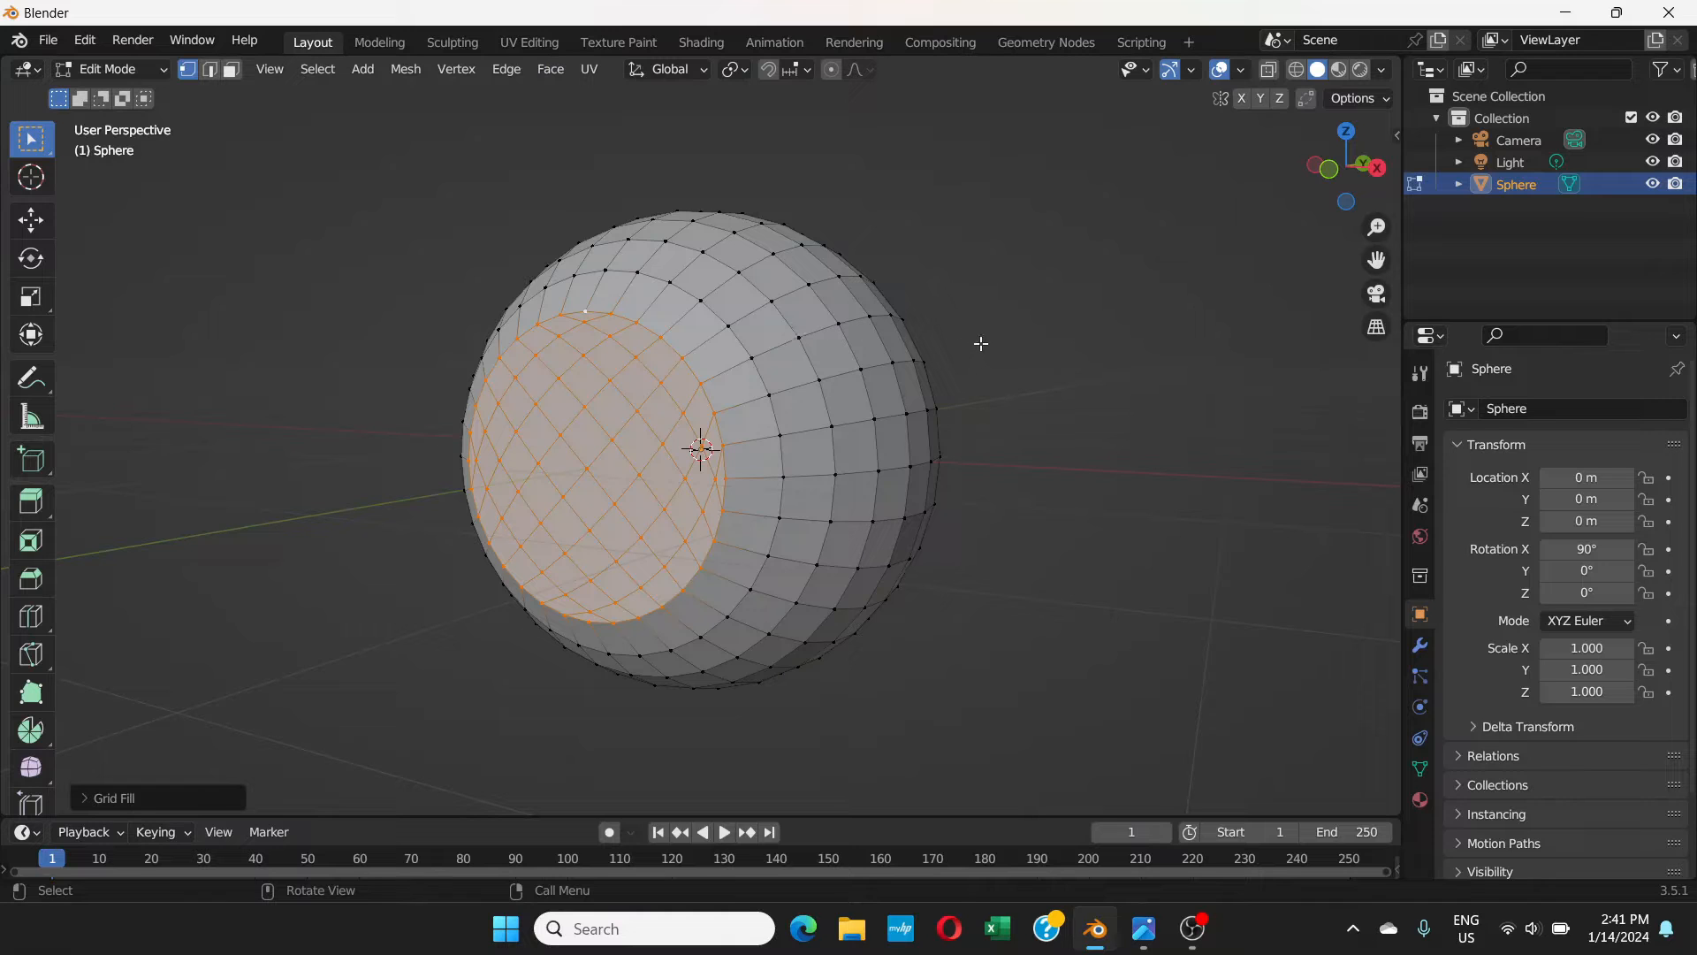
# - Set the Grid Fill offset to 4 to align the cap's grid with the horizontal and vertical axes
pyautogui.moveTo(980, 343); pyautogui.dragTo(1040, 336, button='middle')
pyautogui.press('KP_1')
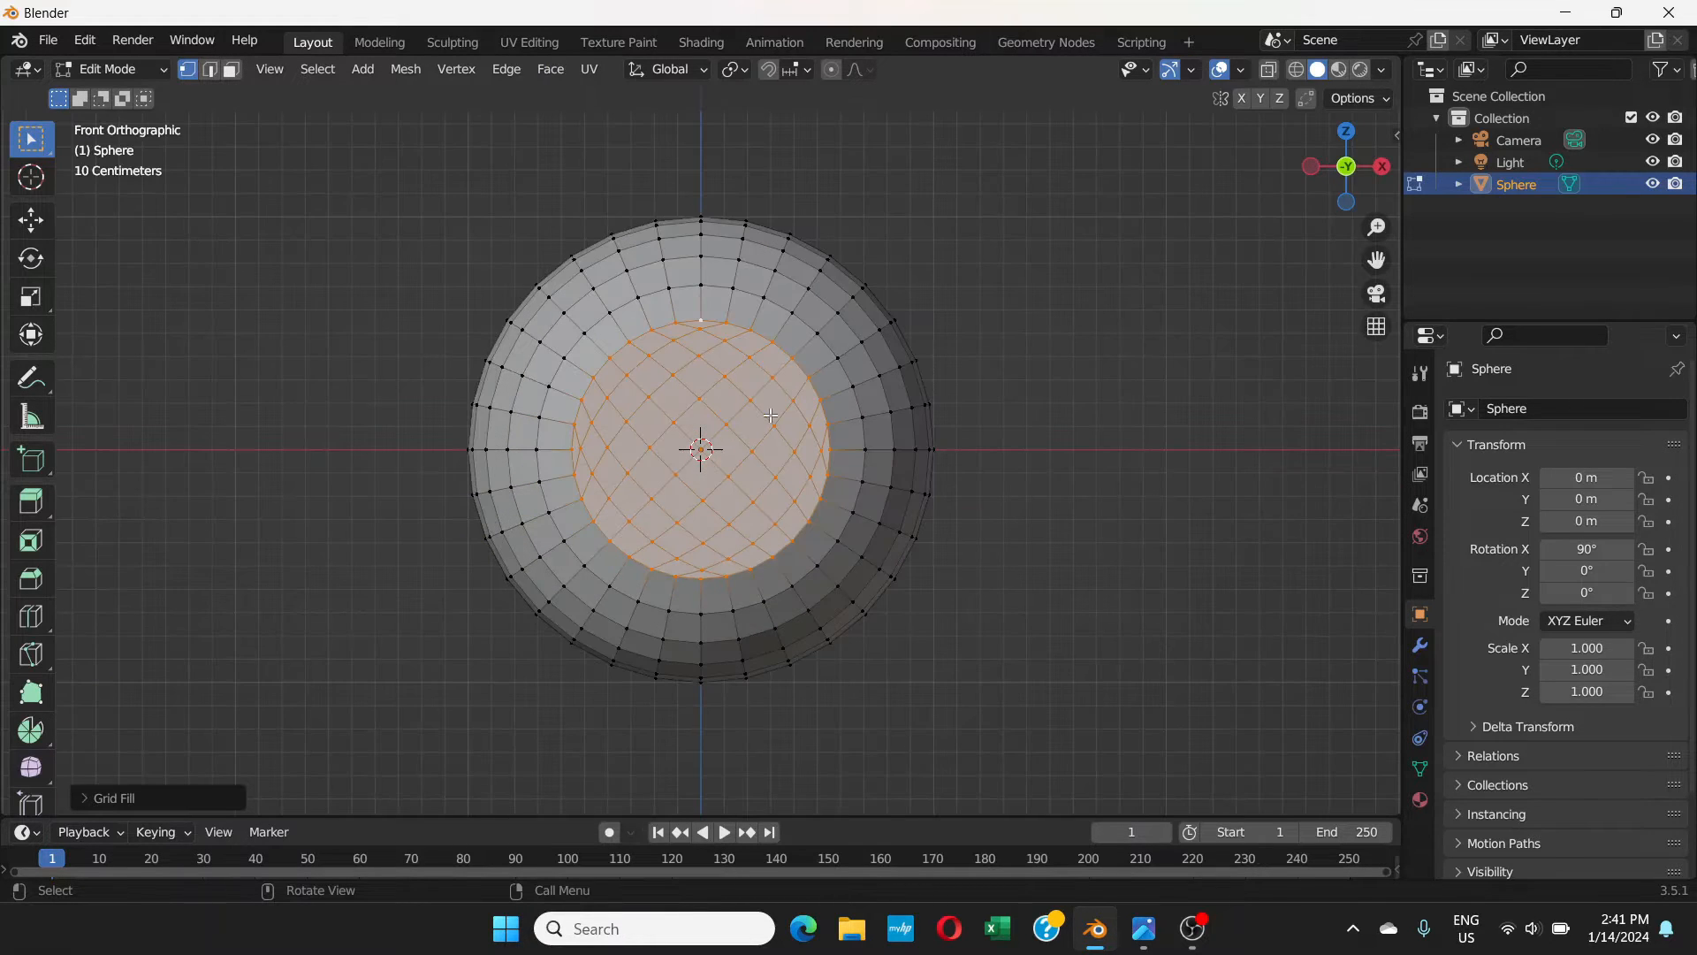
pyautogui.scroll(3, 770, 416)
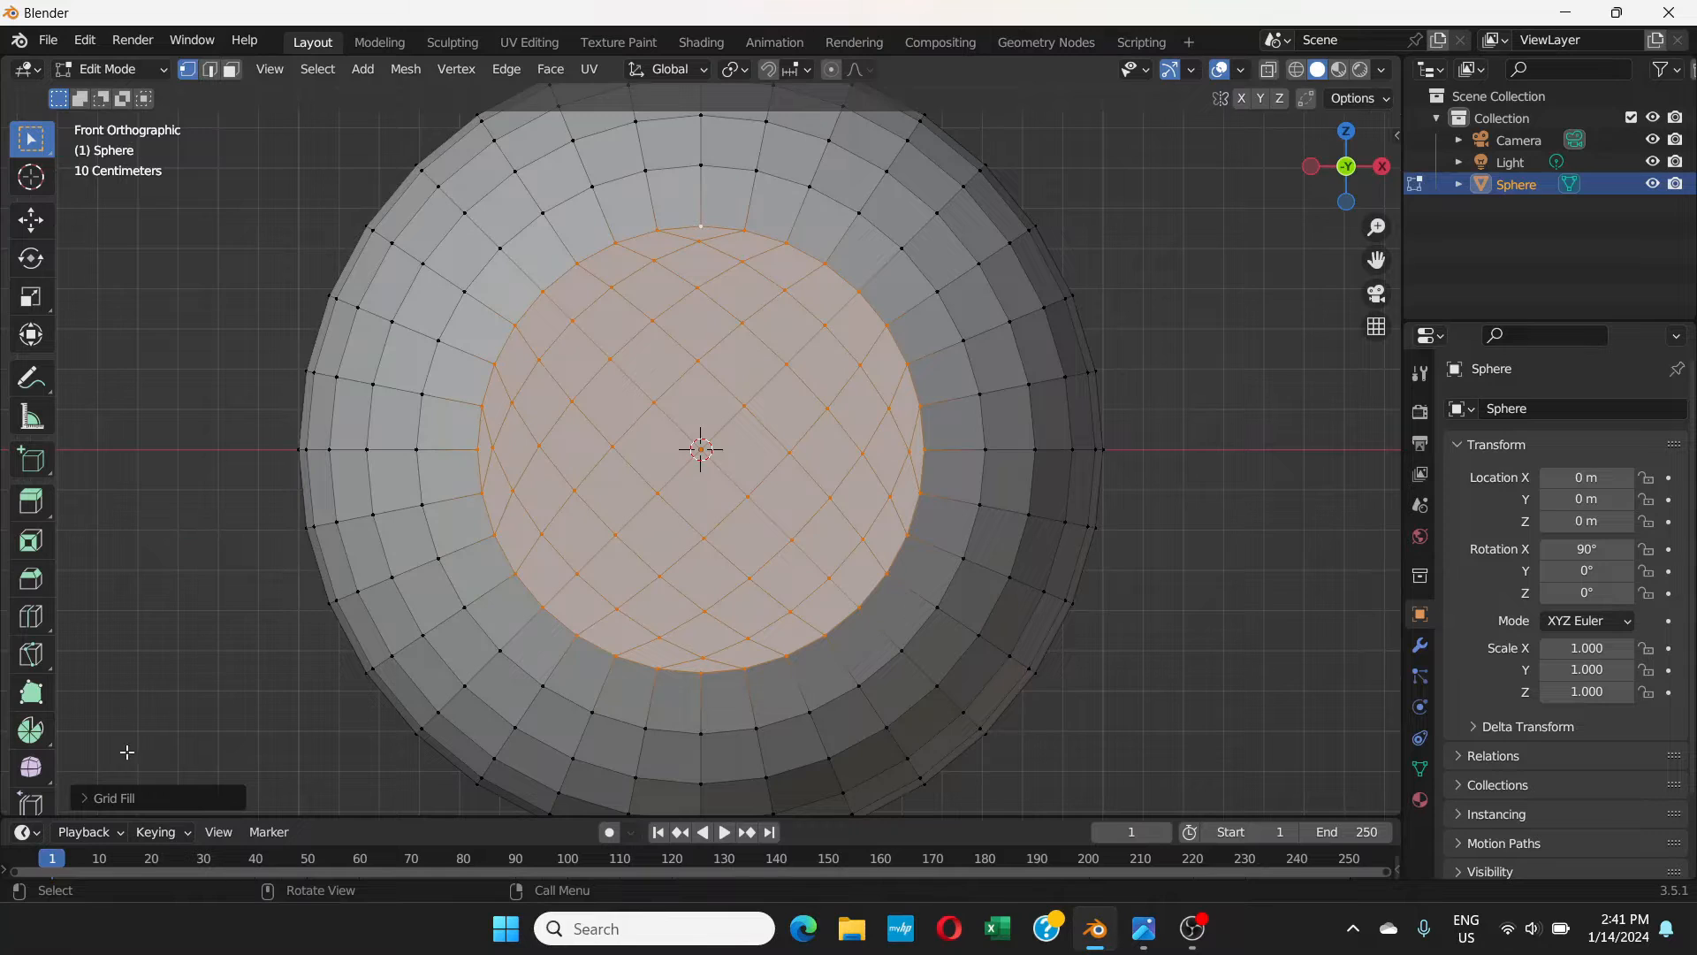
pyautogui.click(115, 799)
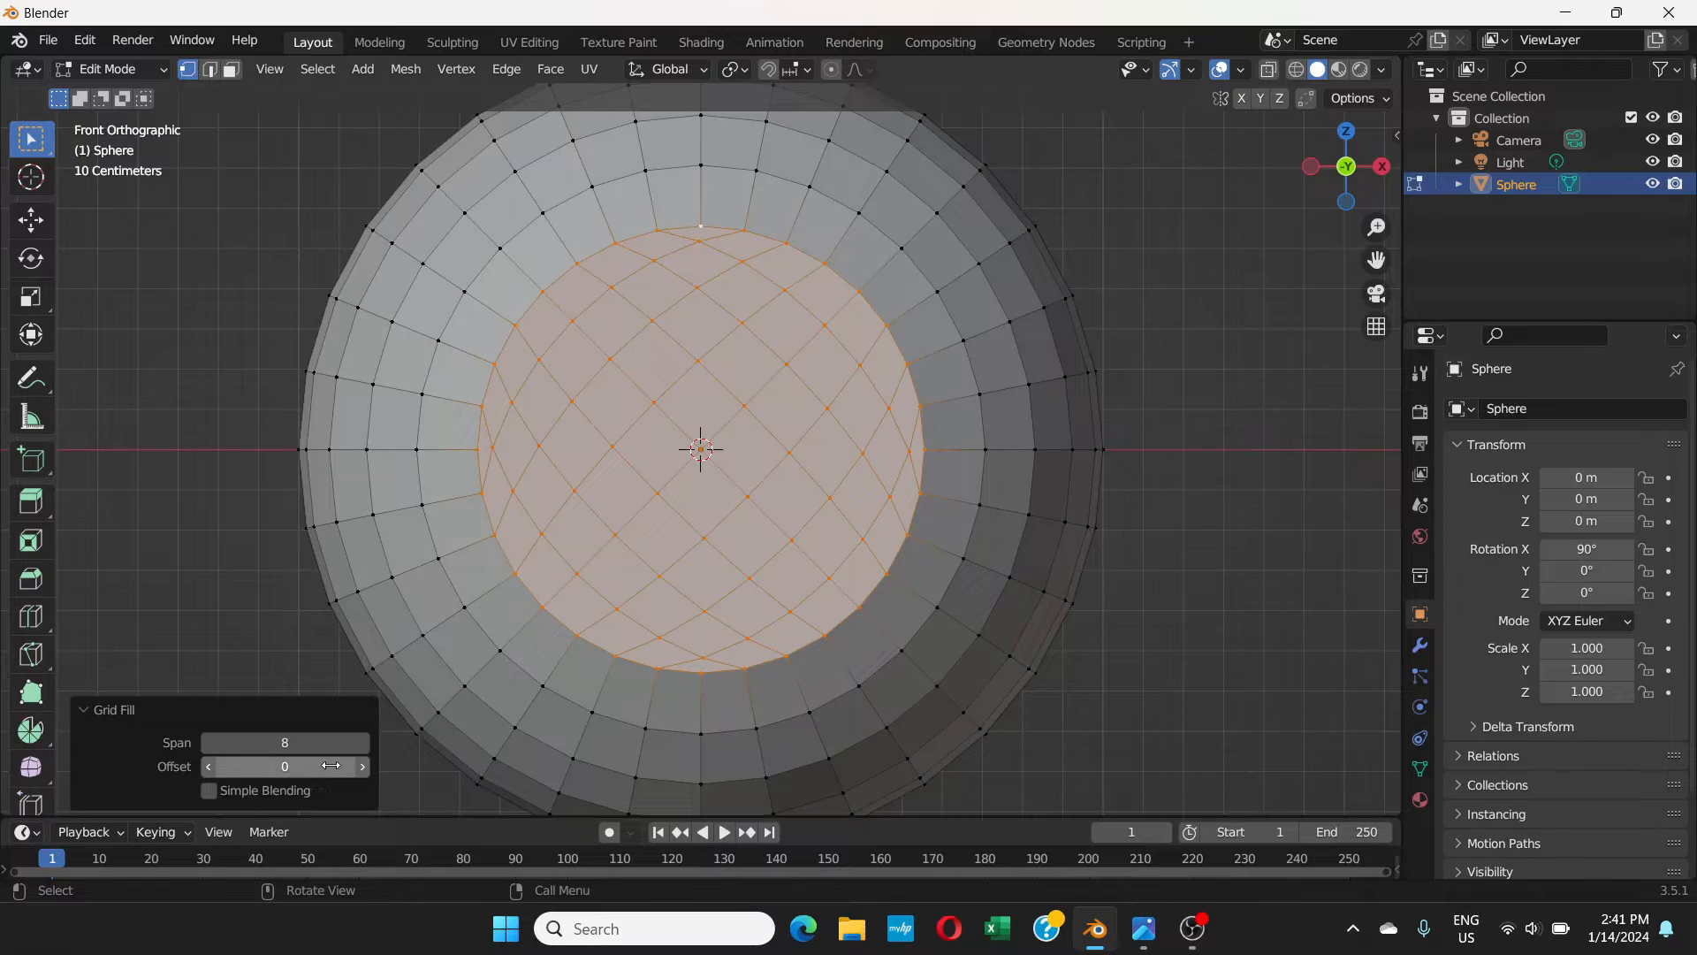
pyautogui.click(362, 766)
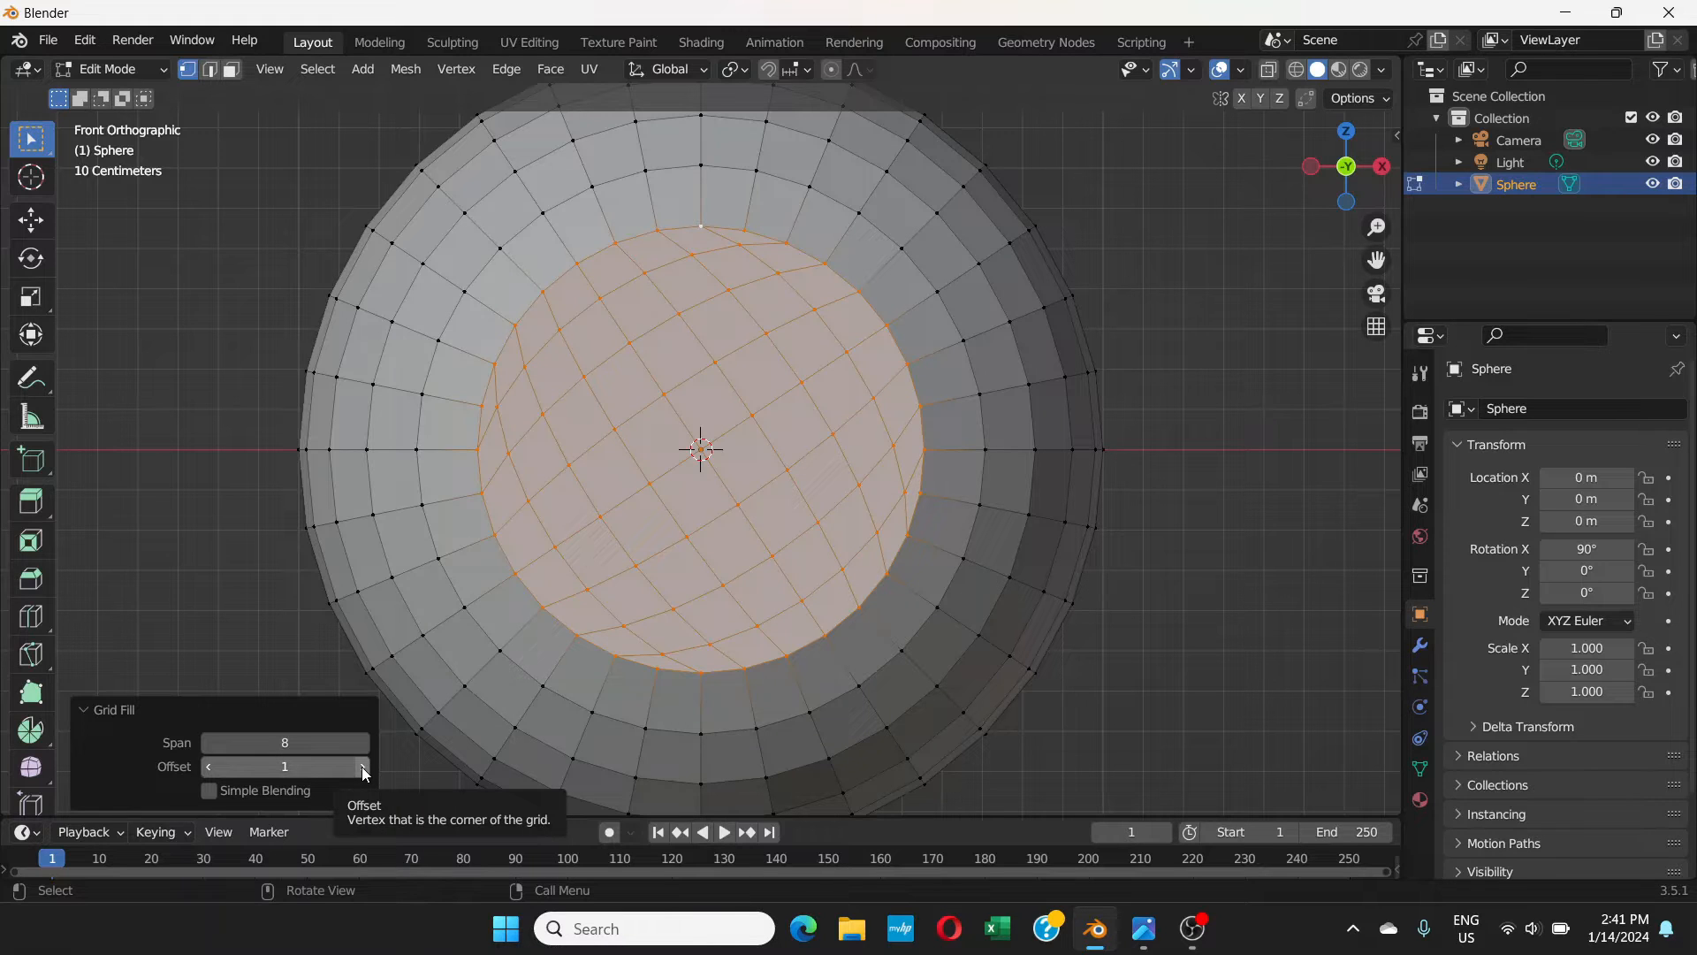
pyautogui.click(362, 766)
pyautogui.click(362, 766)
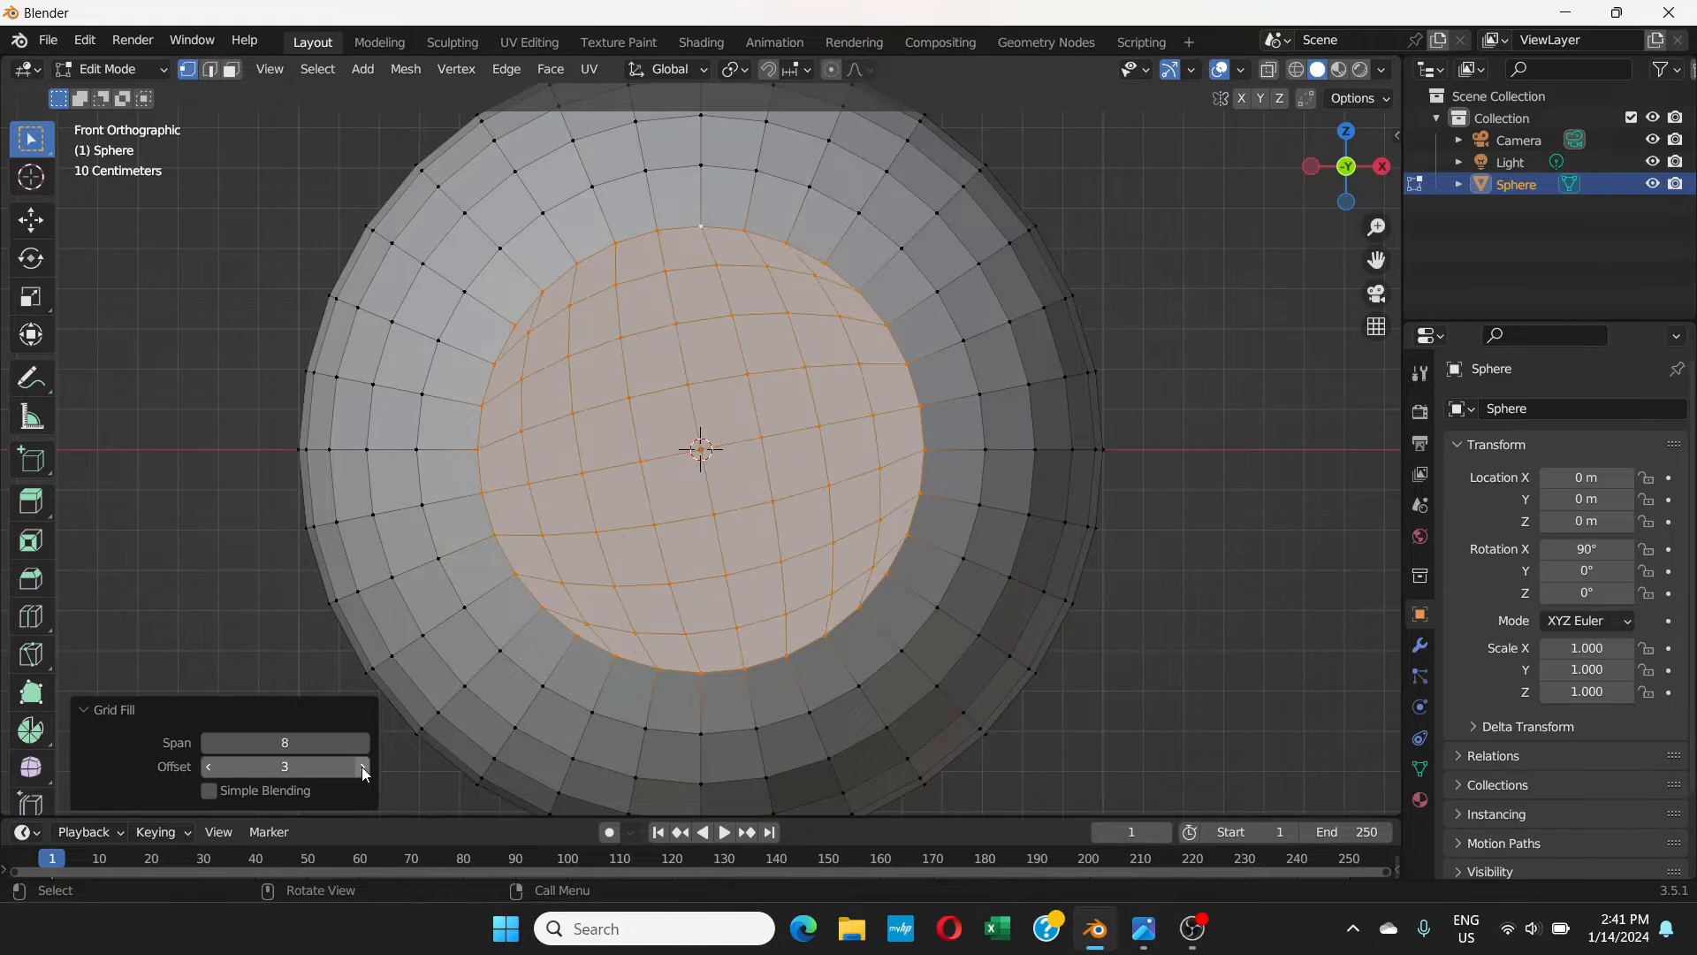
pyautogui.click(362, 766)
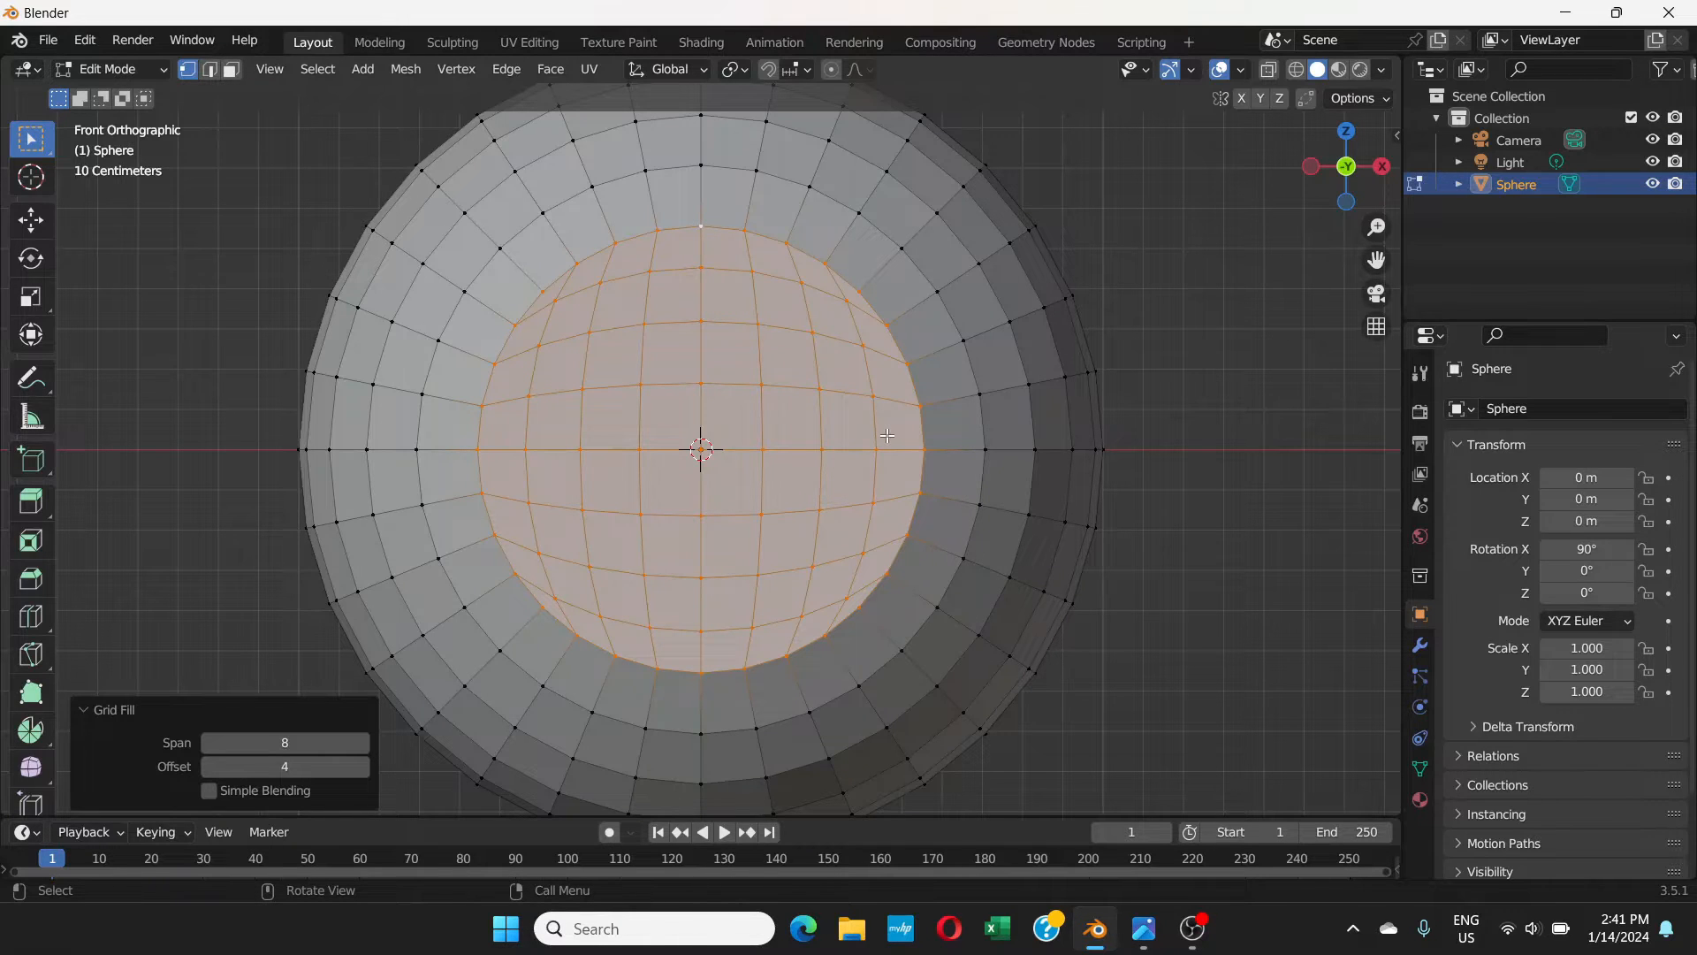
pyautogui.scroll(-2, 838, 457)
pyautogui.scroll(-1, 782, 435)
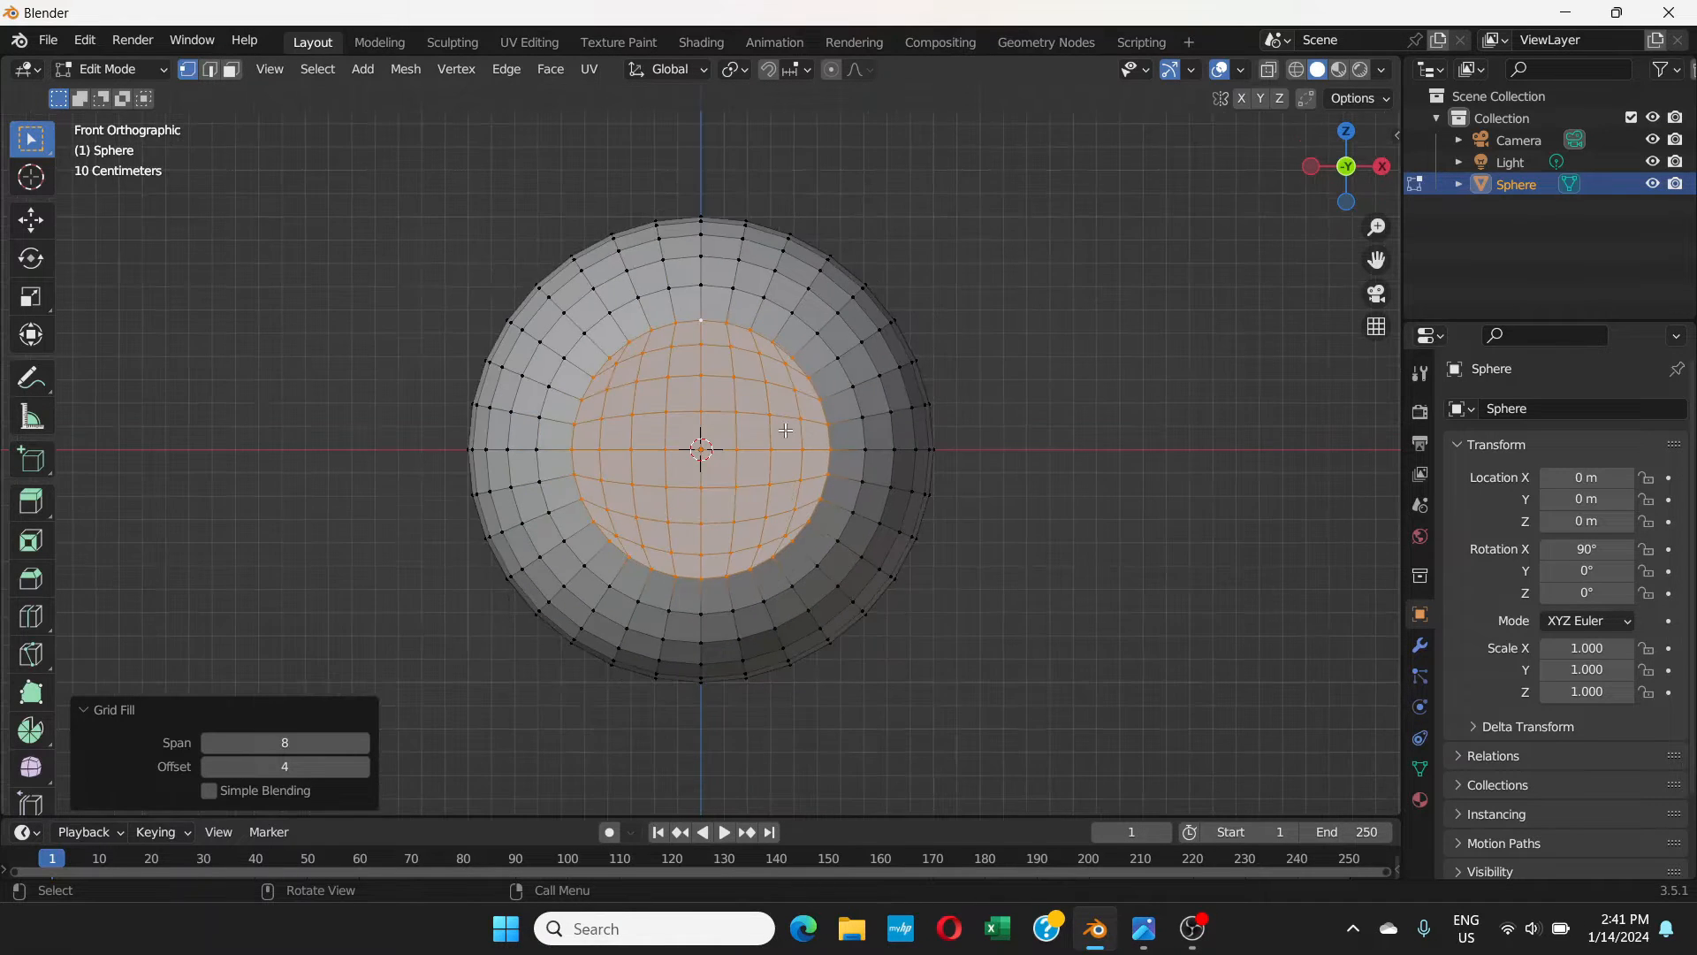
pyautogui.moveTo(783, 432); pyautogui.dragTo(702, 445, button='middle')
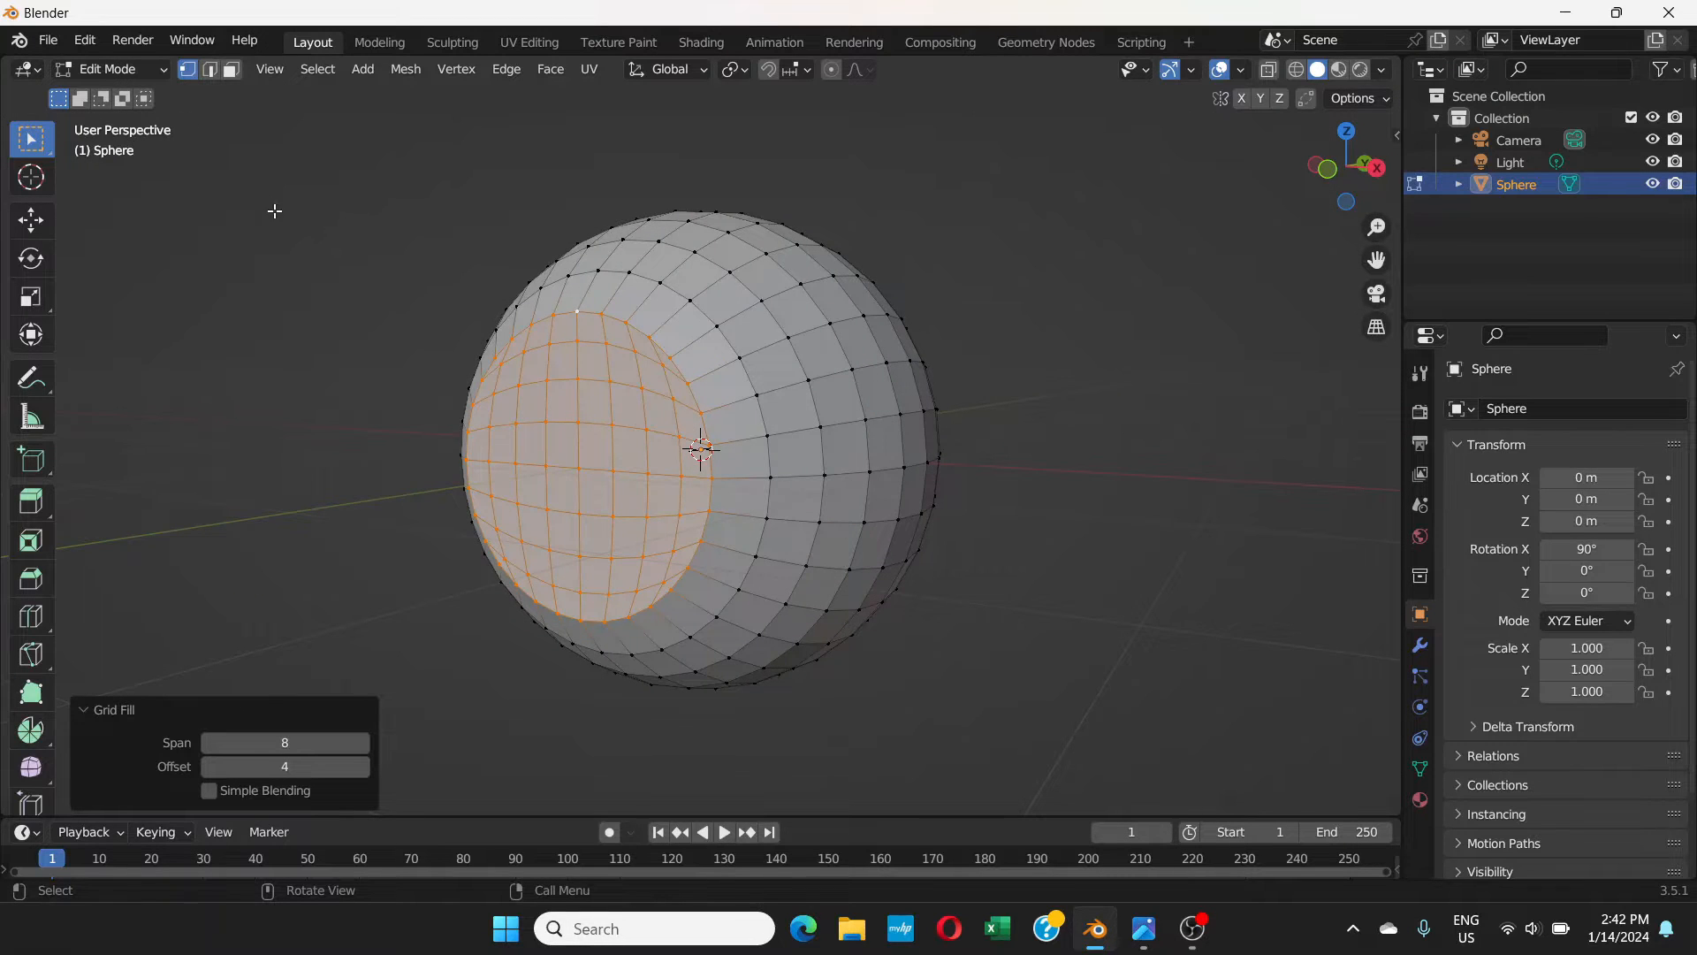
# - Return the flattened sphere to Object Mode
pyautogui.moveTo(308, 228); pyautogui.dragTo(467, 188, button='middle')
pyautogui.click(157, 67)
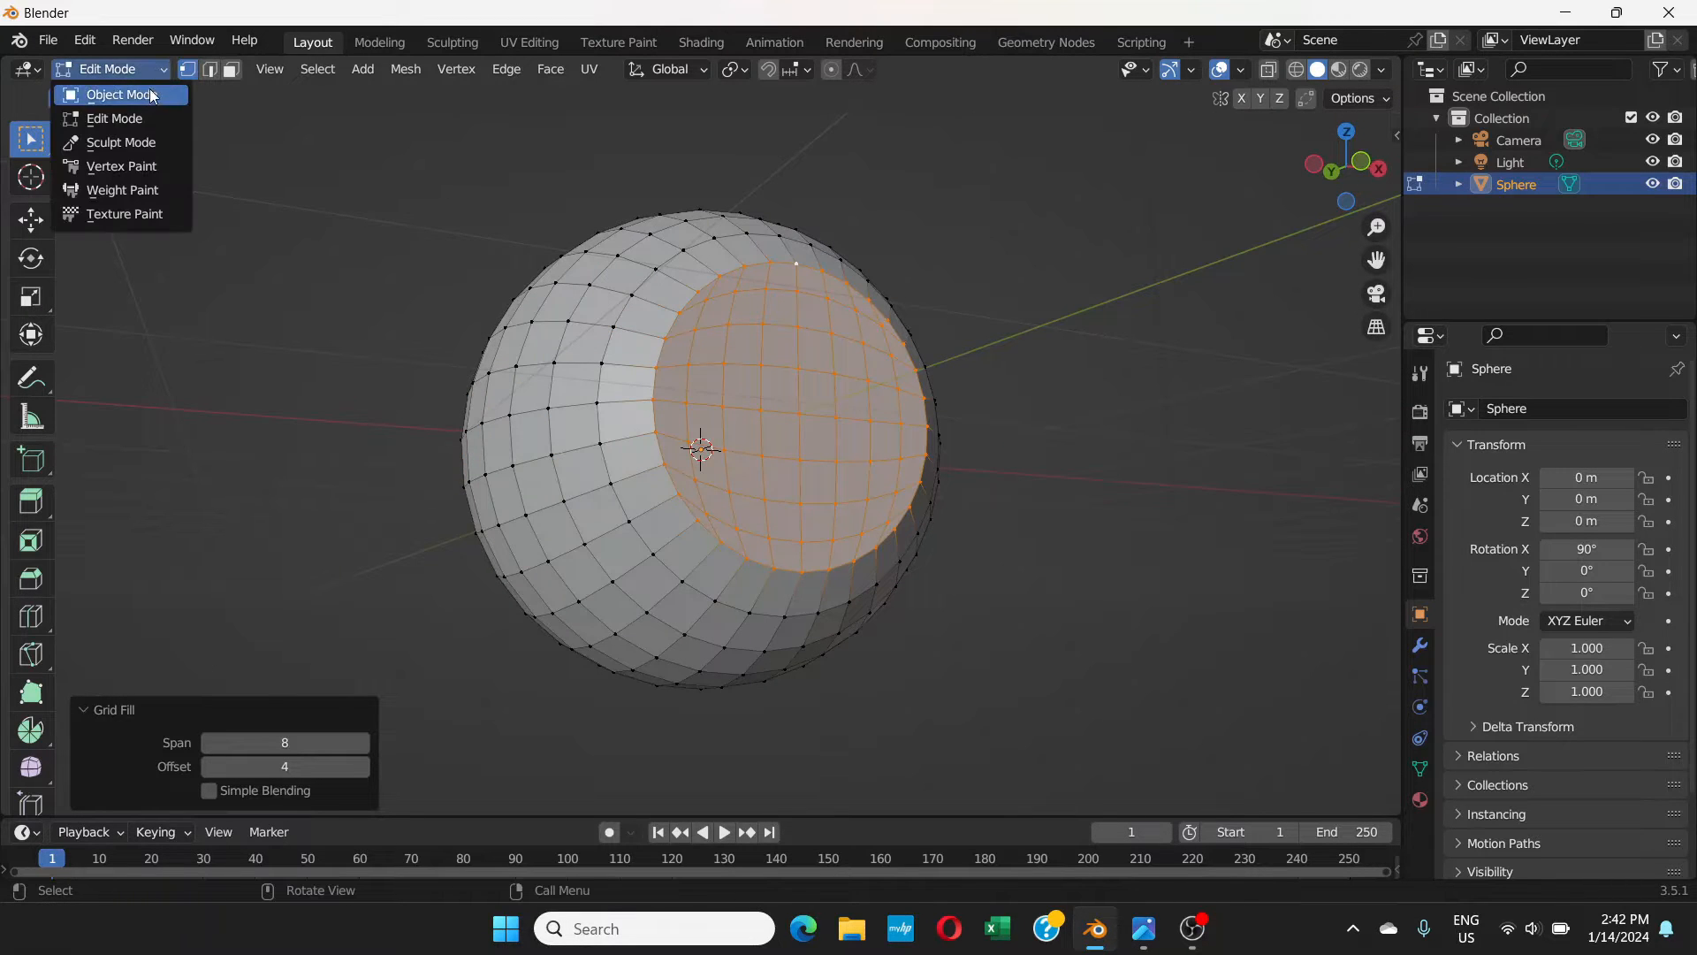
pyautogui.click(110, 94)
pyautogui.moveTo(937, 385); pyautogui.dragTo(840, 451, button='middle')
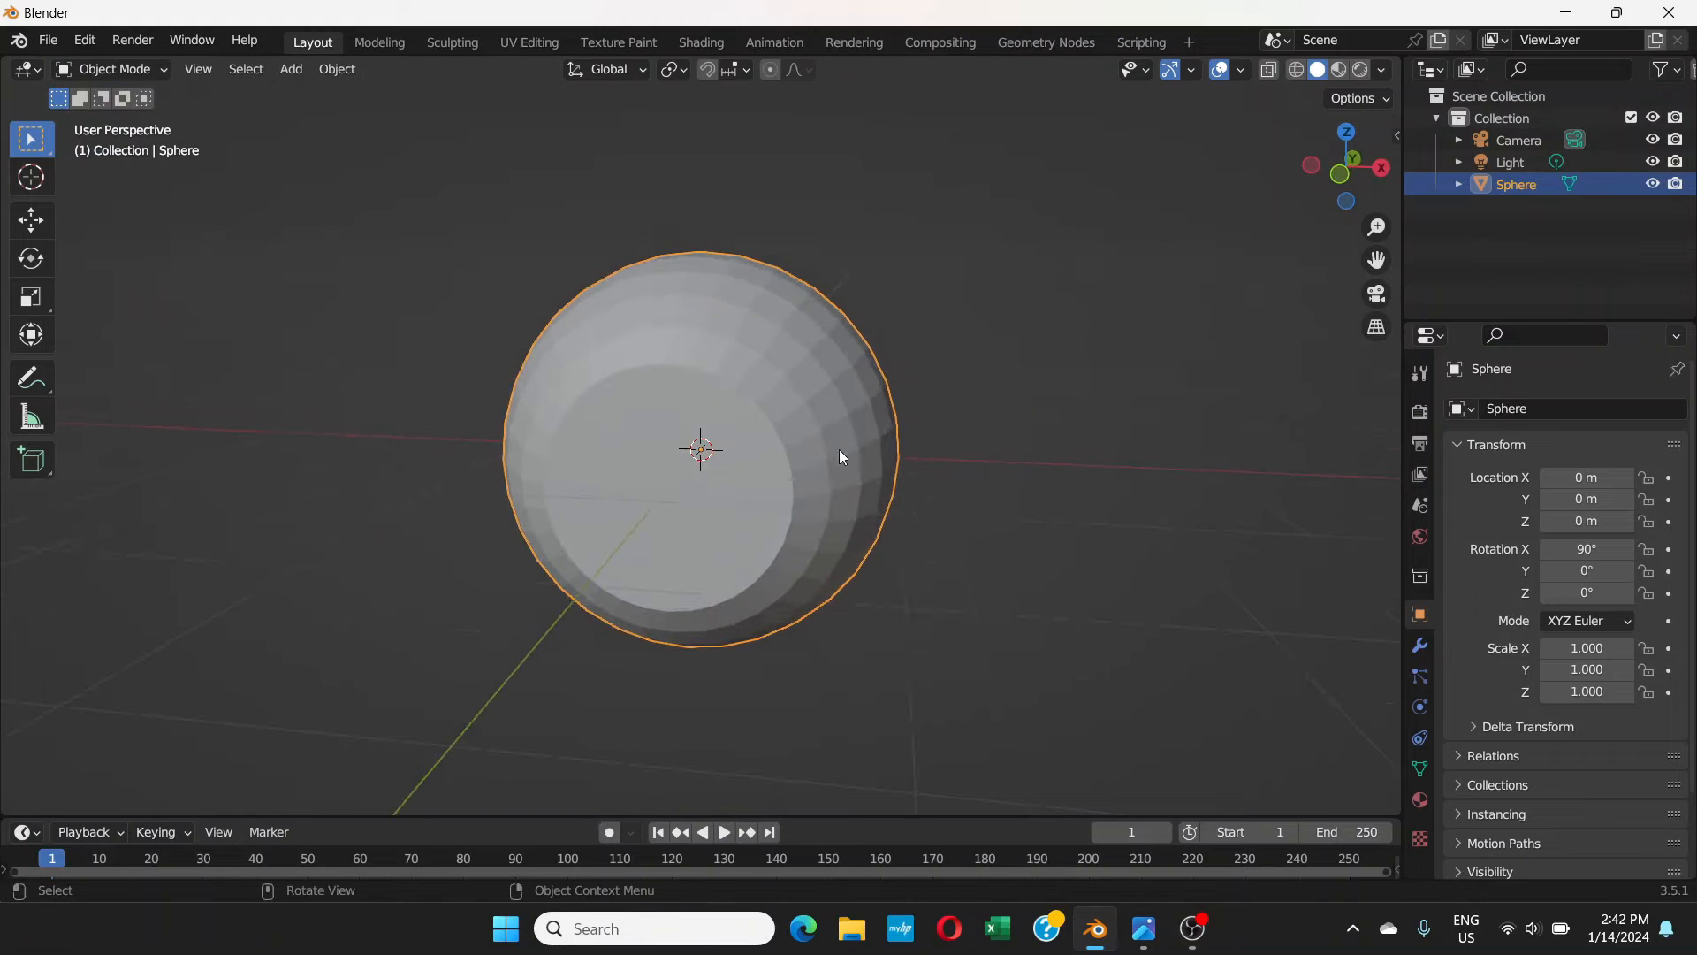
# - Add a second UV sphere with a 1 m radius at the world origin
pyautogui.click(290, 69)
pyautogui.moveTo(339, 96)
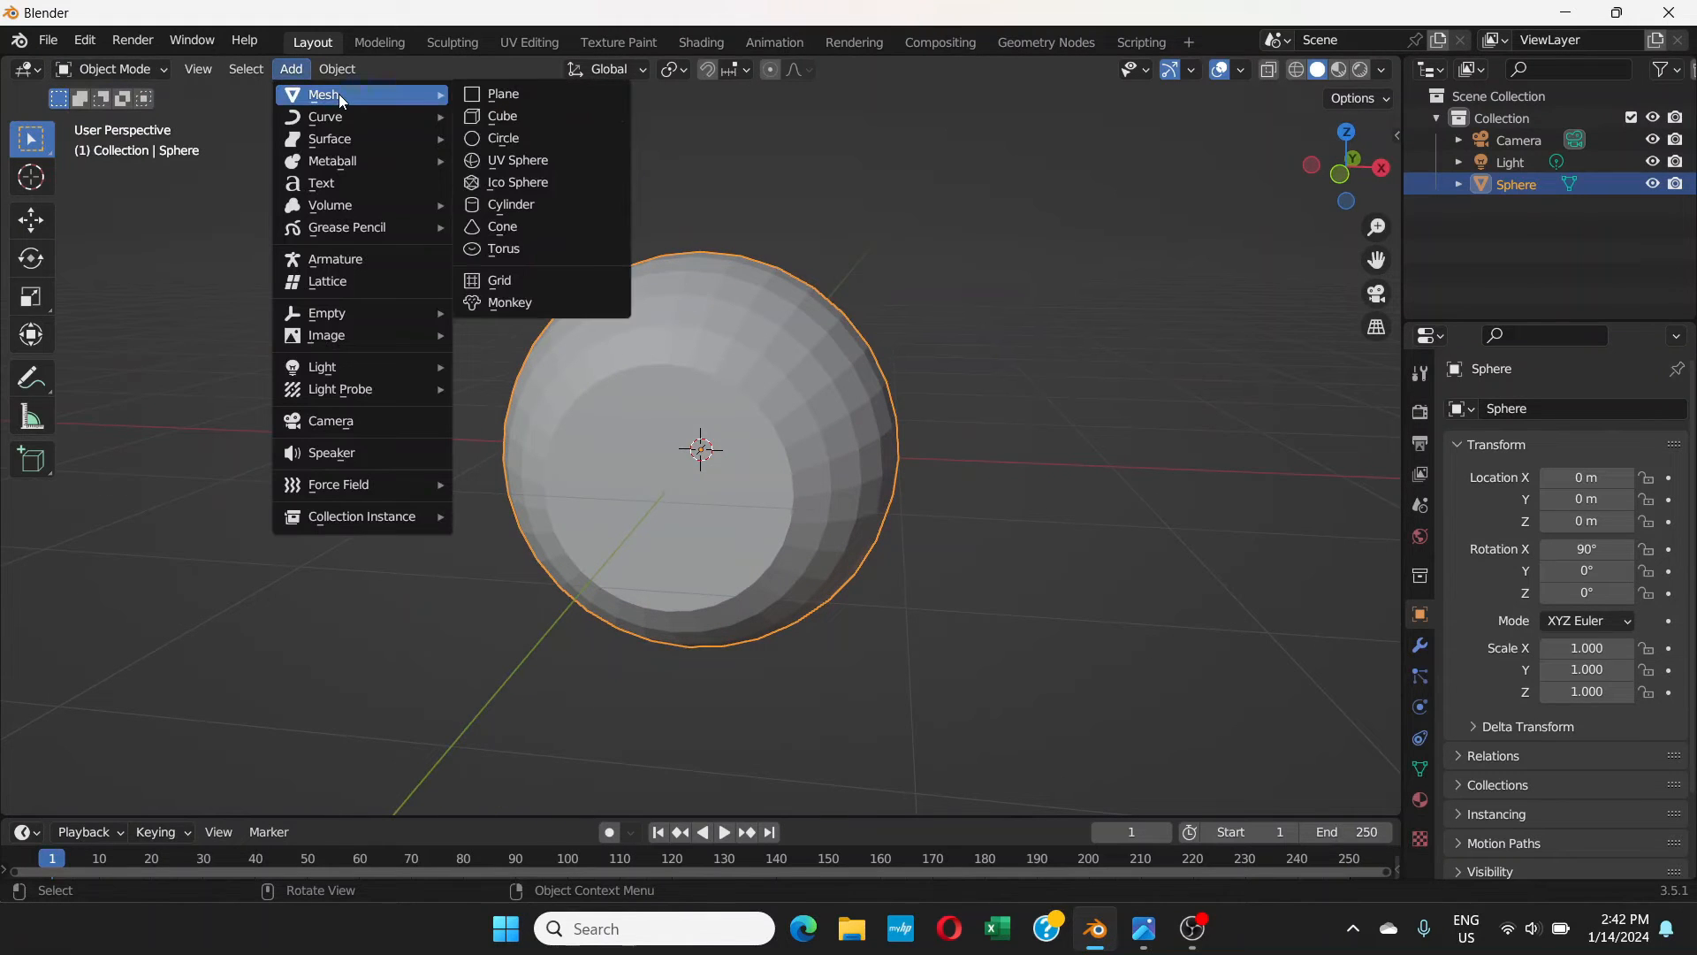
pyautogui.click(512, 161)
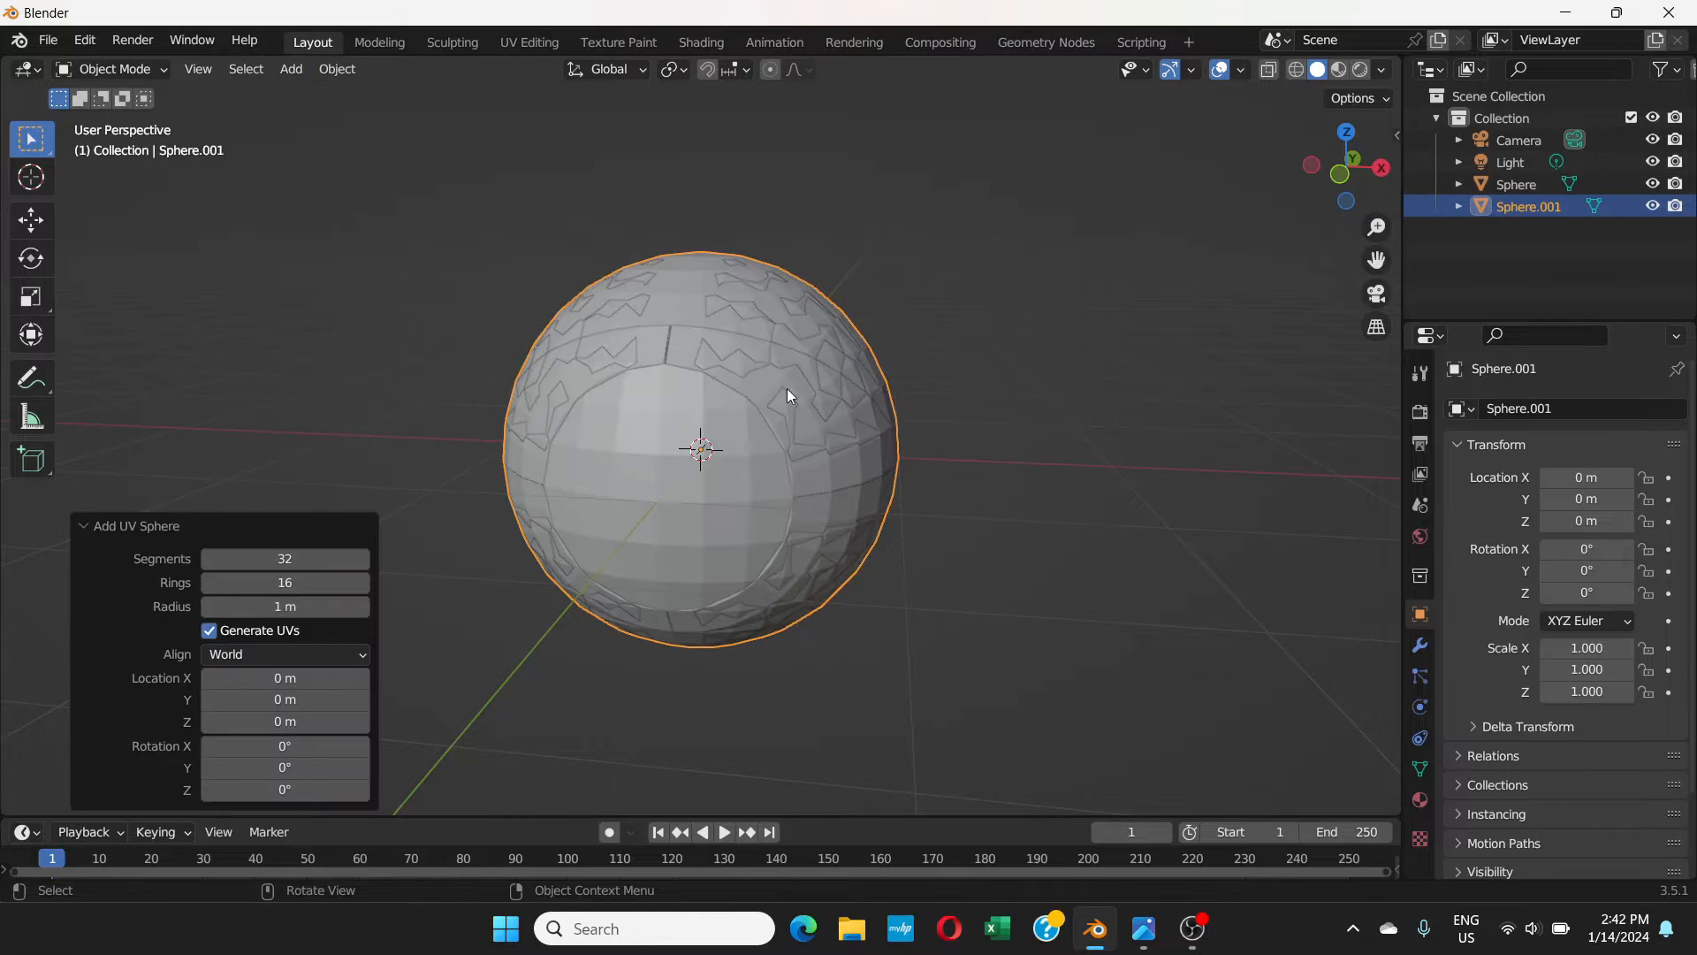
pyautogui.moveTo(788, 395); pyautogui.dragTo(652, 415, button='middle')
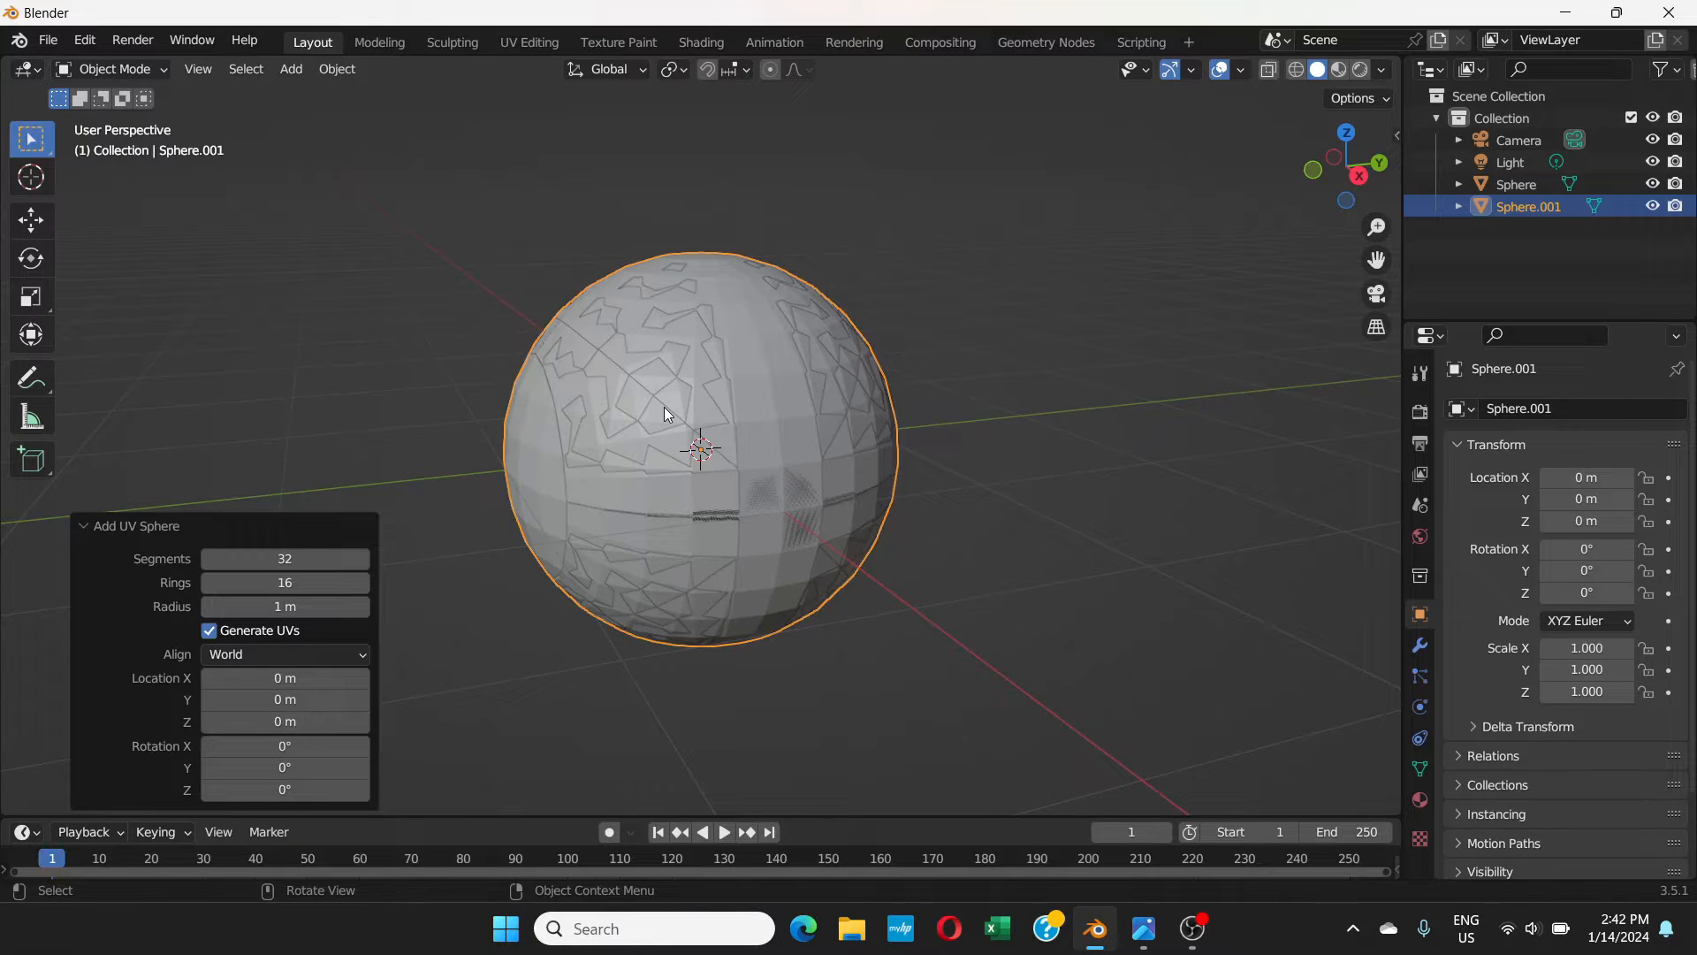
pyautogui.scroll(-2, 656, 408)
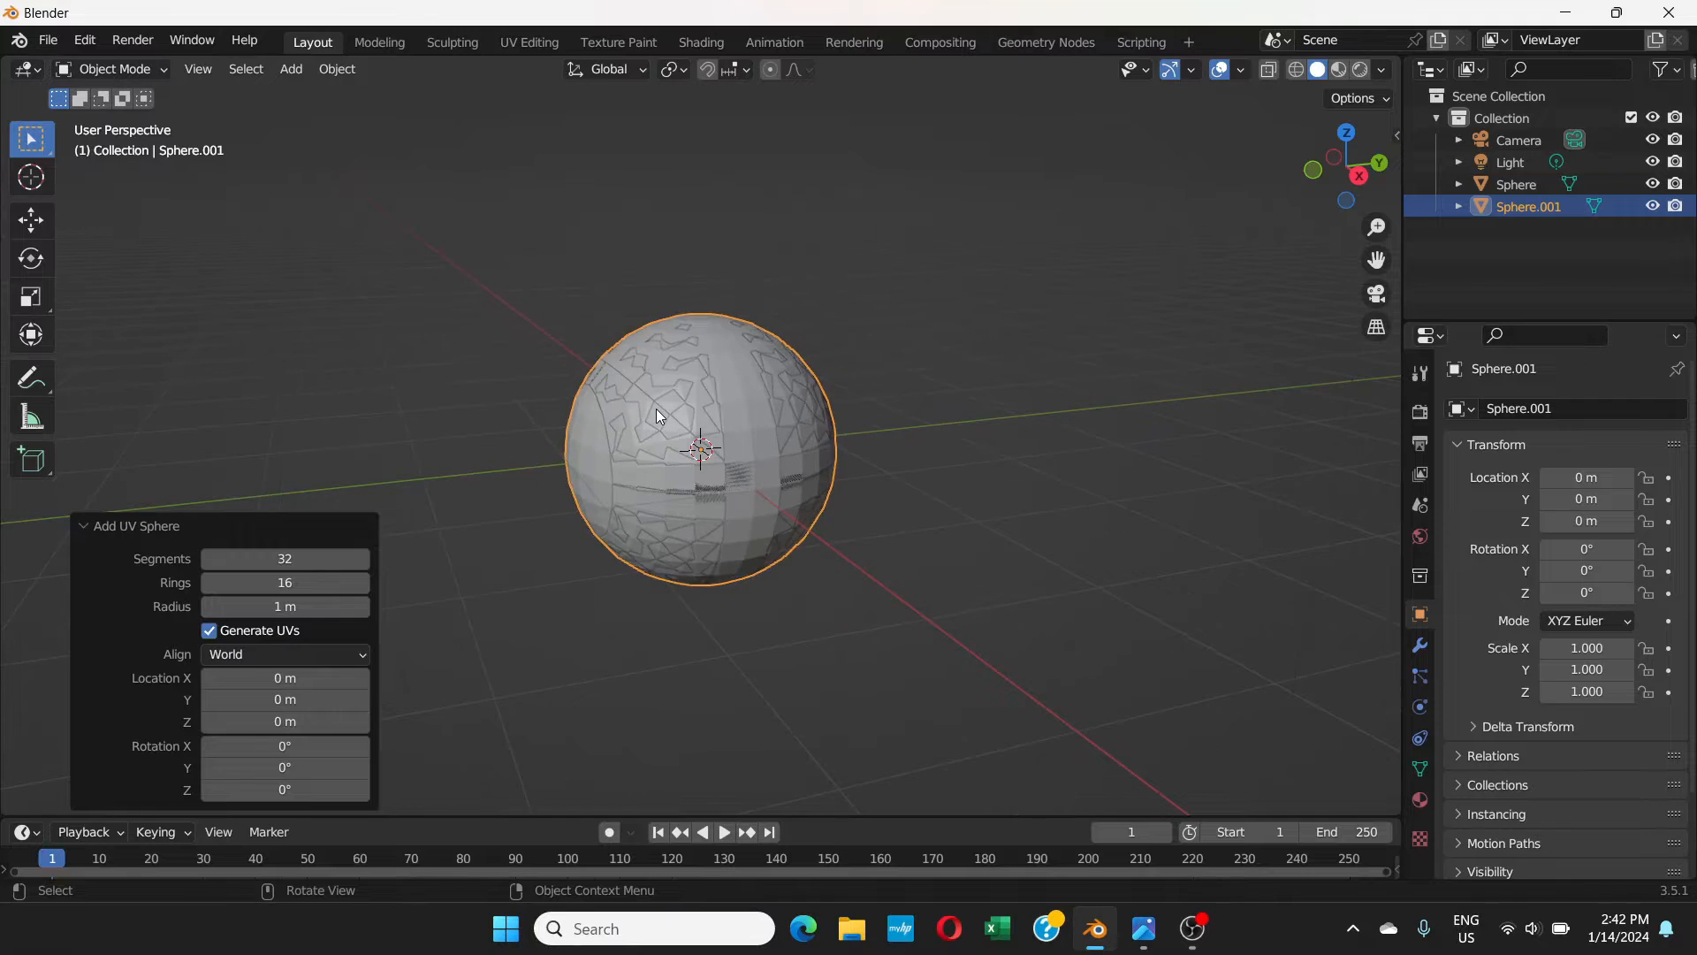
pyautogui.scroll(2, 656, 408)
pyautogui.scroll(-1, 656, 408)
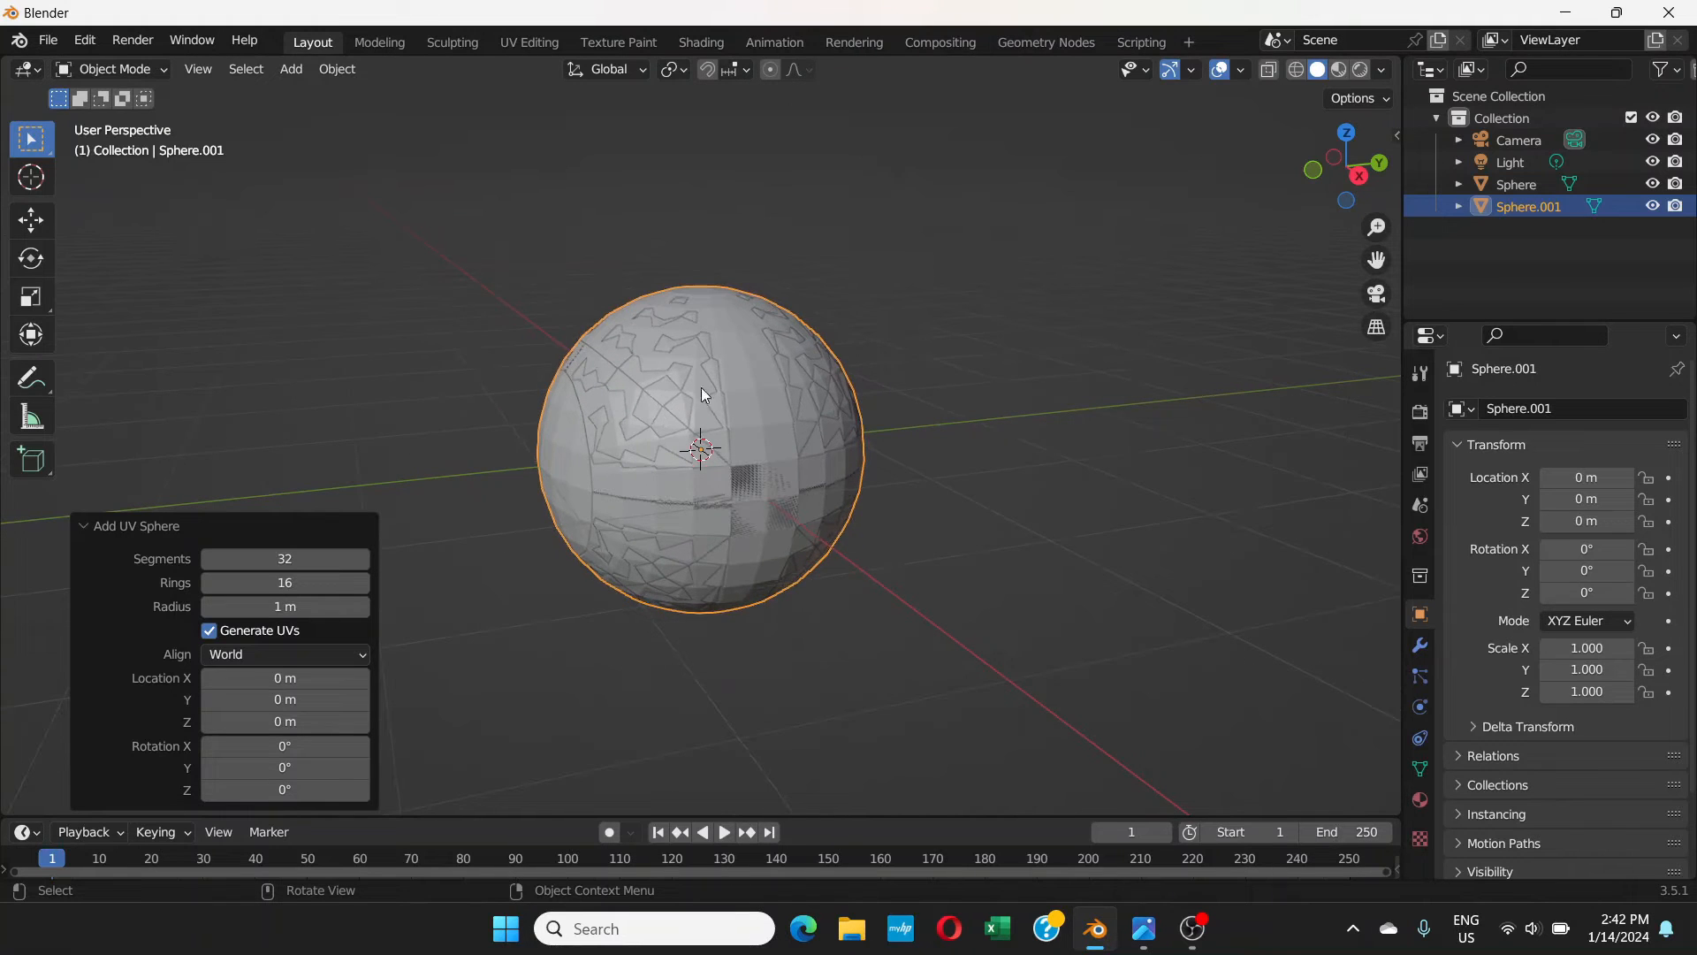
# - Switch the viewport to wireframe shading so both overlapping spheres can be seen through
pyautogui.click(1270, 71)
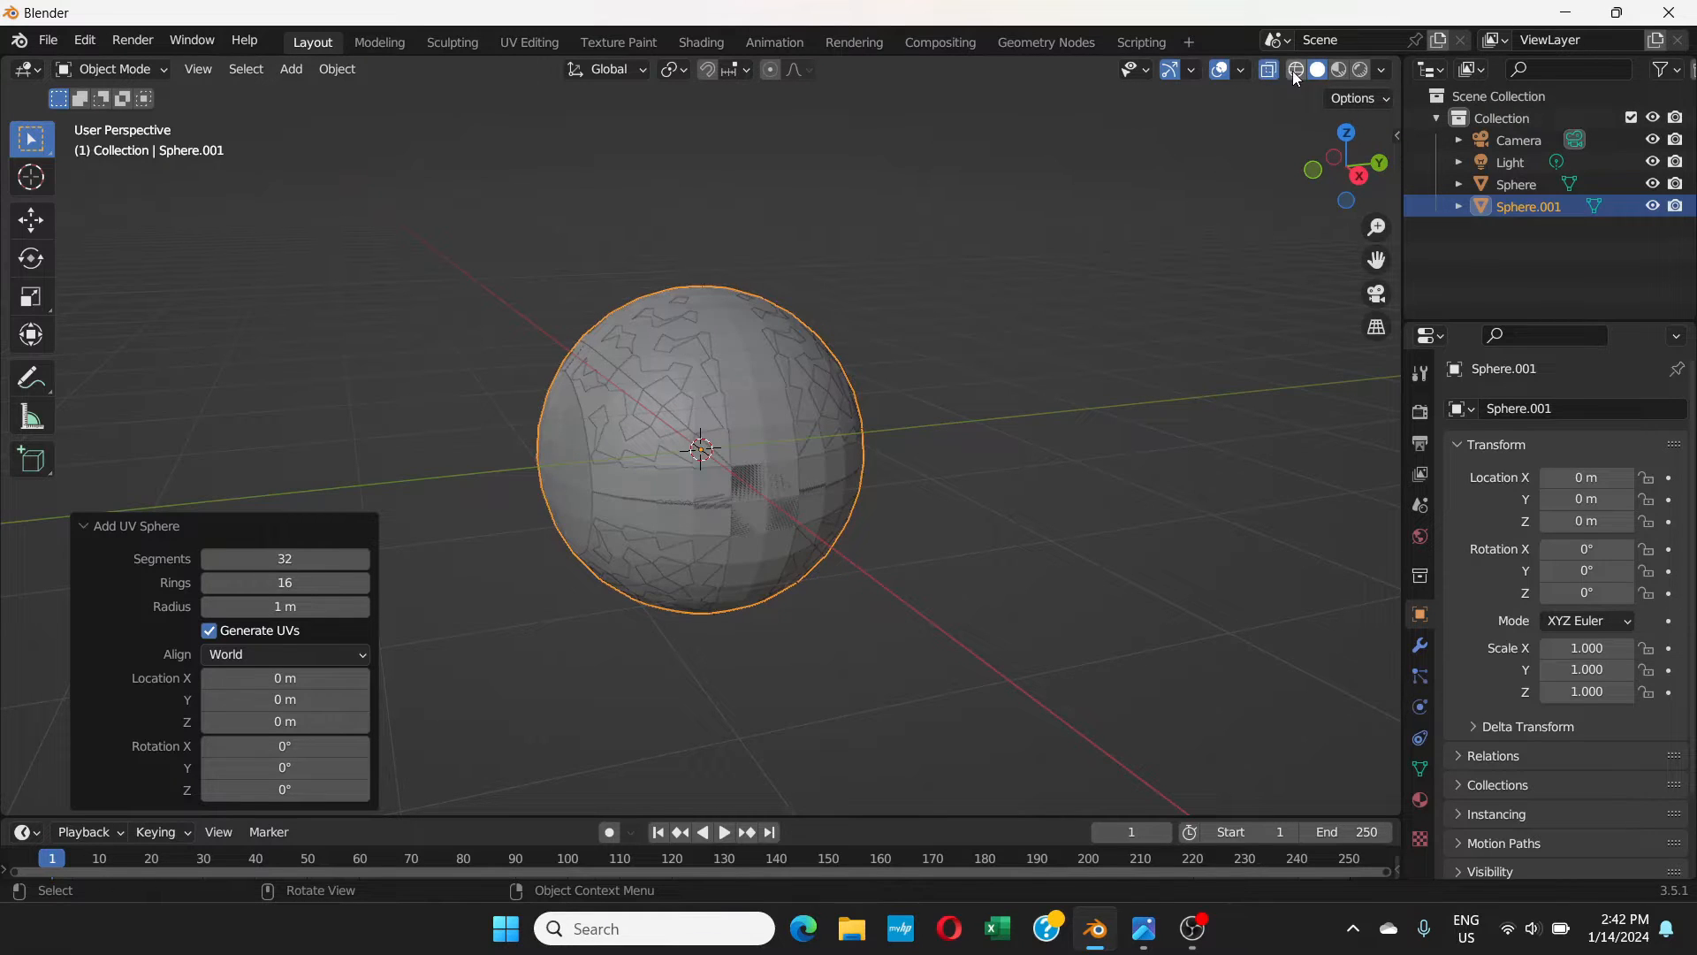
pyautogui.click(1271, 76)
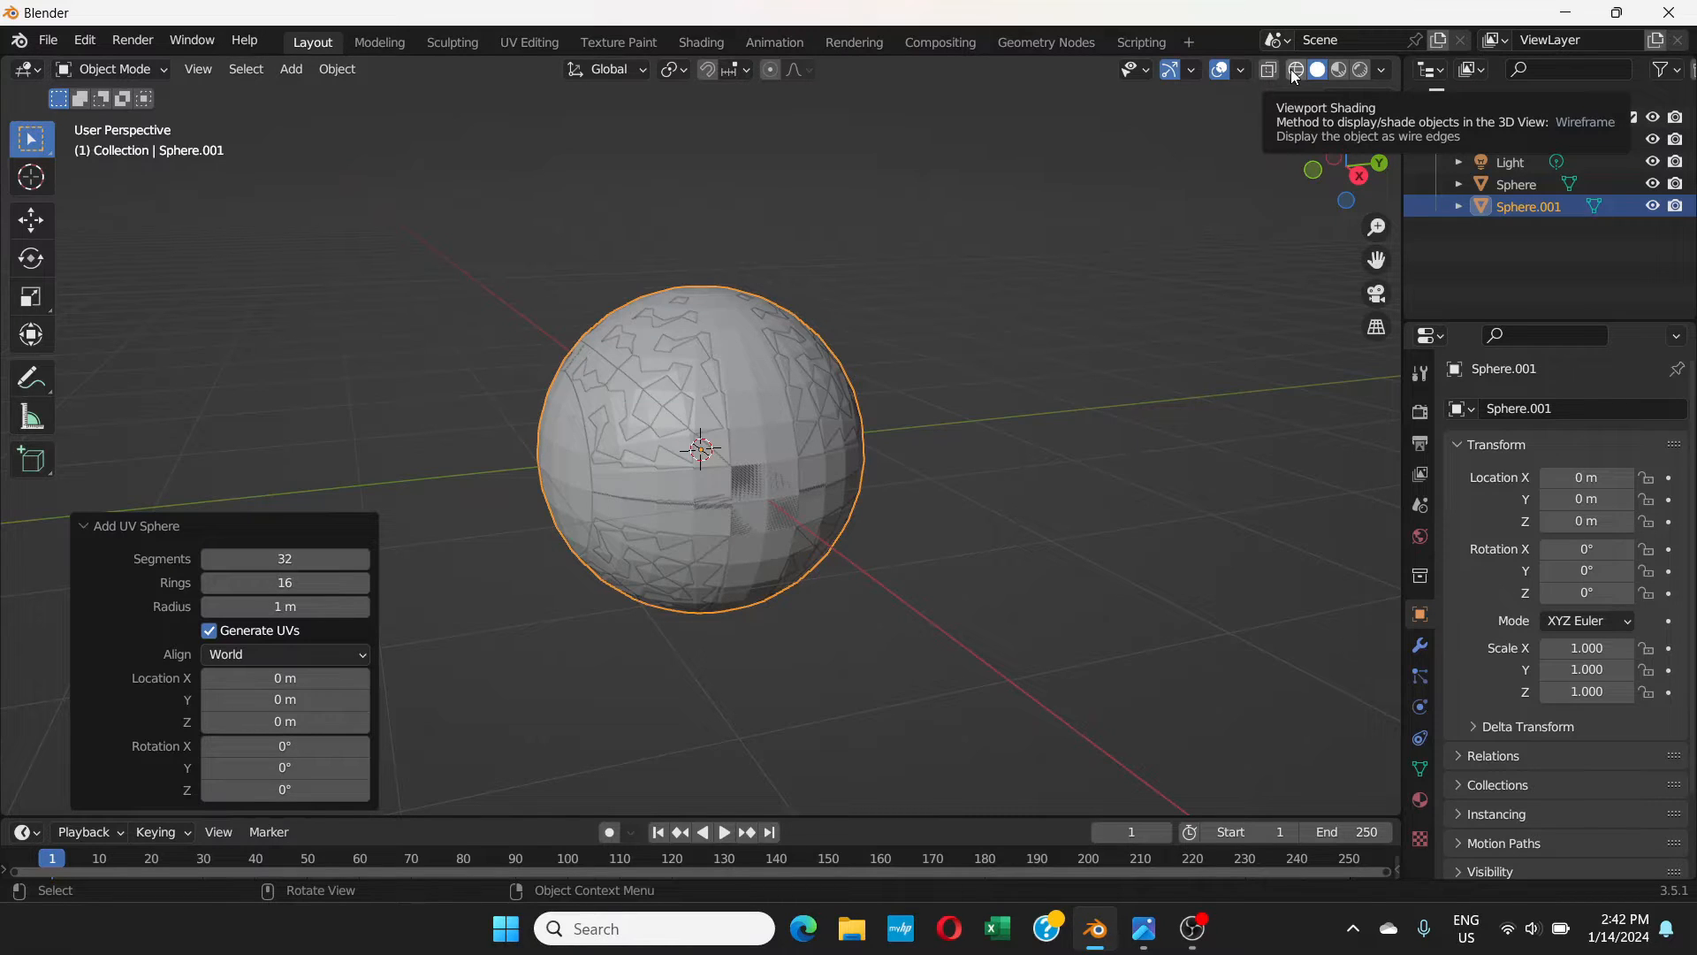
pyautogui.click(1295, 73)
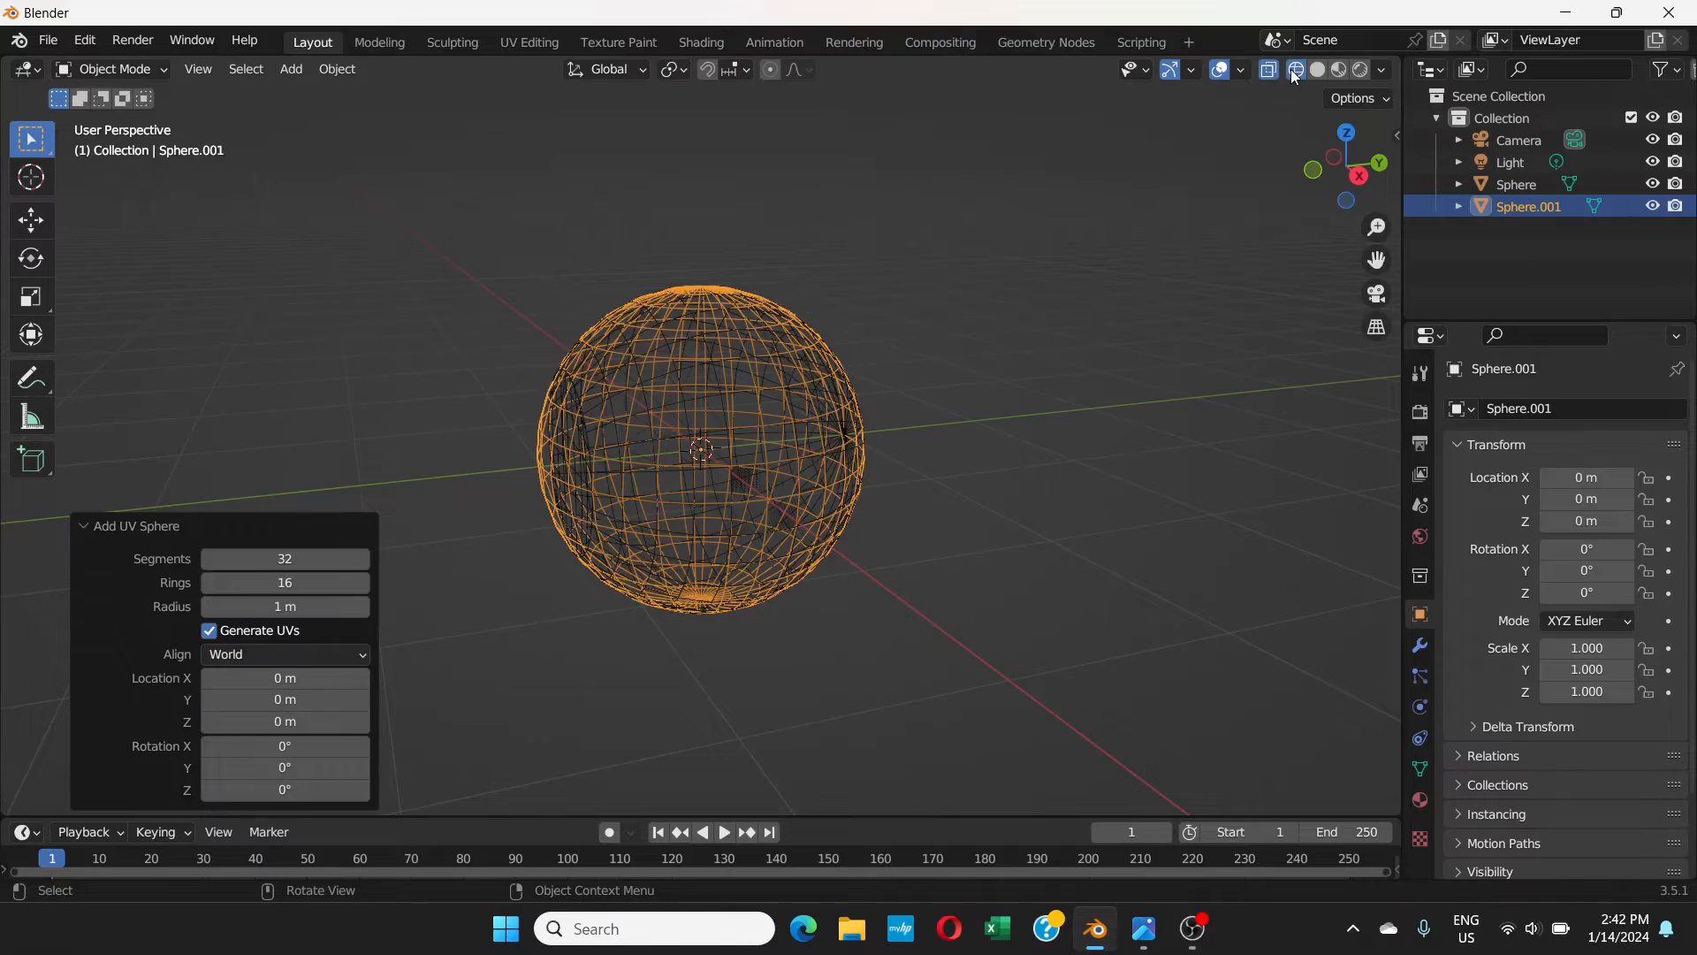
# - Scale the second sphere down uniformly to about 0.893
pyautogui.scroll(3, 705, 425)
pyautogui.moveTo(714, 421); pyautogui.dragTo(1174, 380, button='middle')
pyautogui.scroll(-3, 900, 415)
pyautogui.scroll(2, 751, 454)
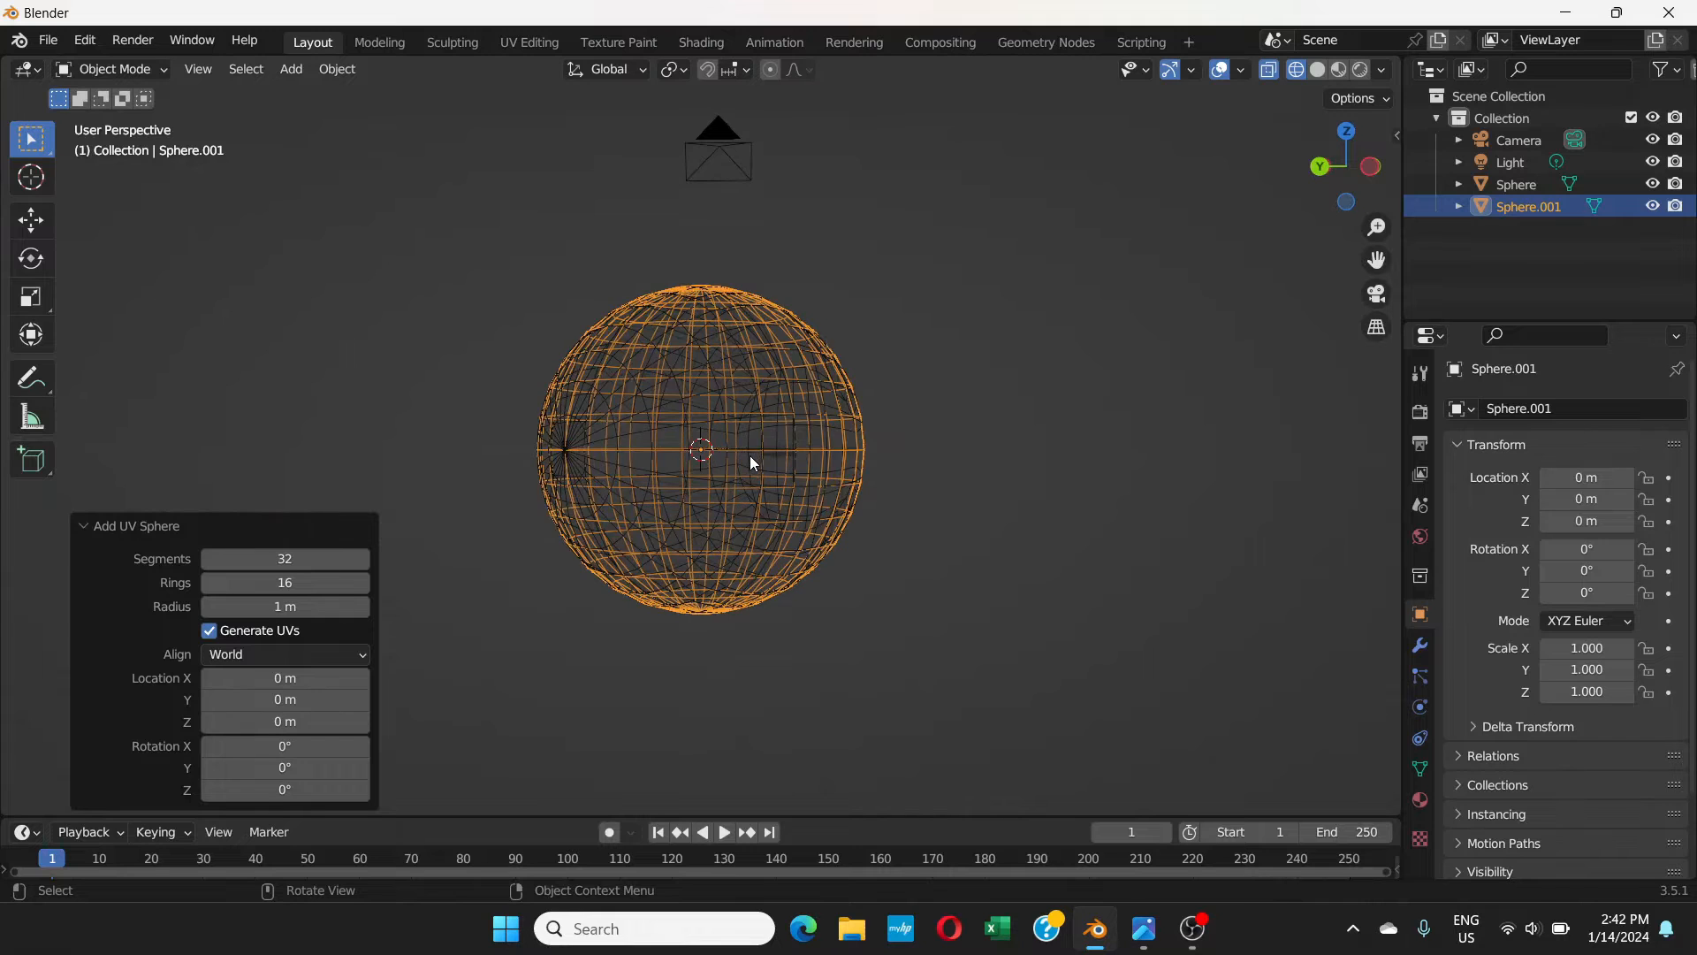
pyautogui.scroll(-4, 749, 454)
pyautogui.scroll(5, 714, 458)
pyautogui.scroll(-4, 715, 459)
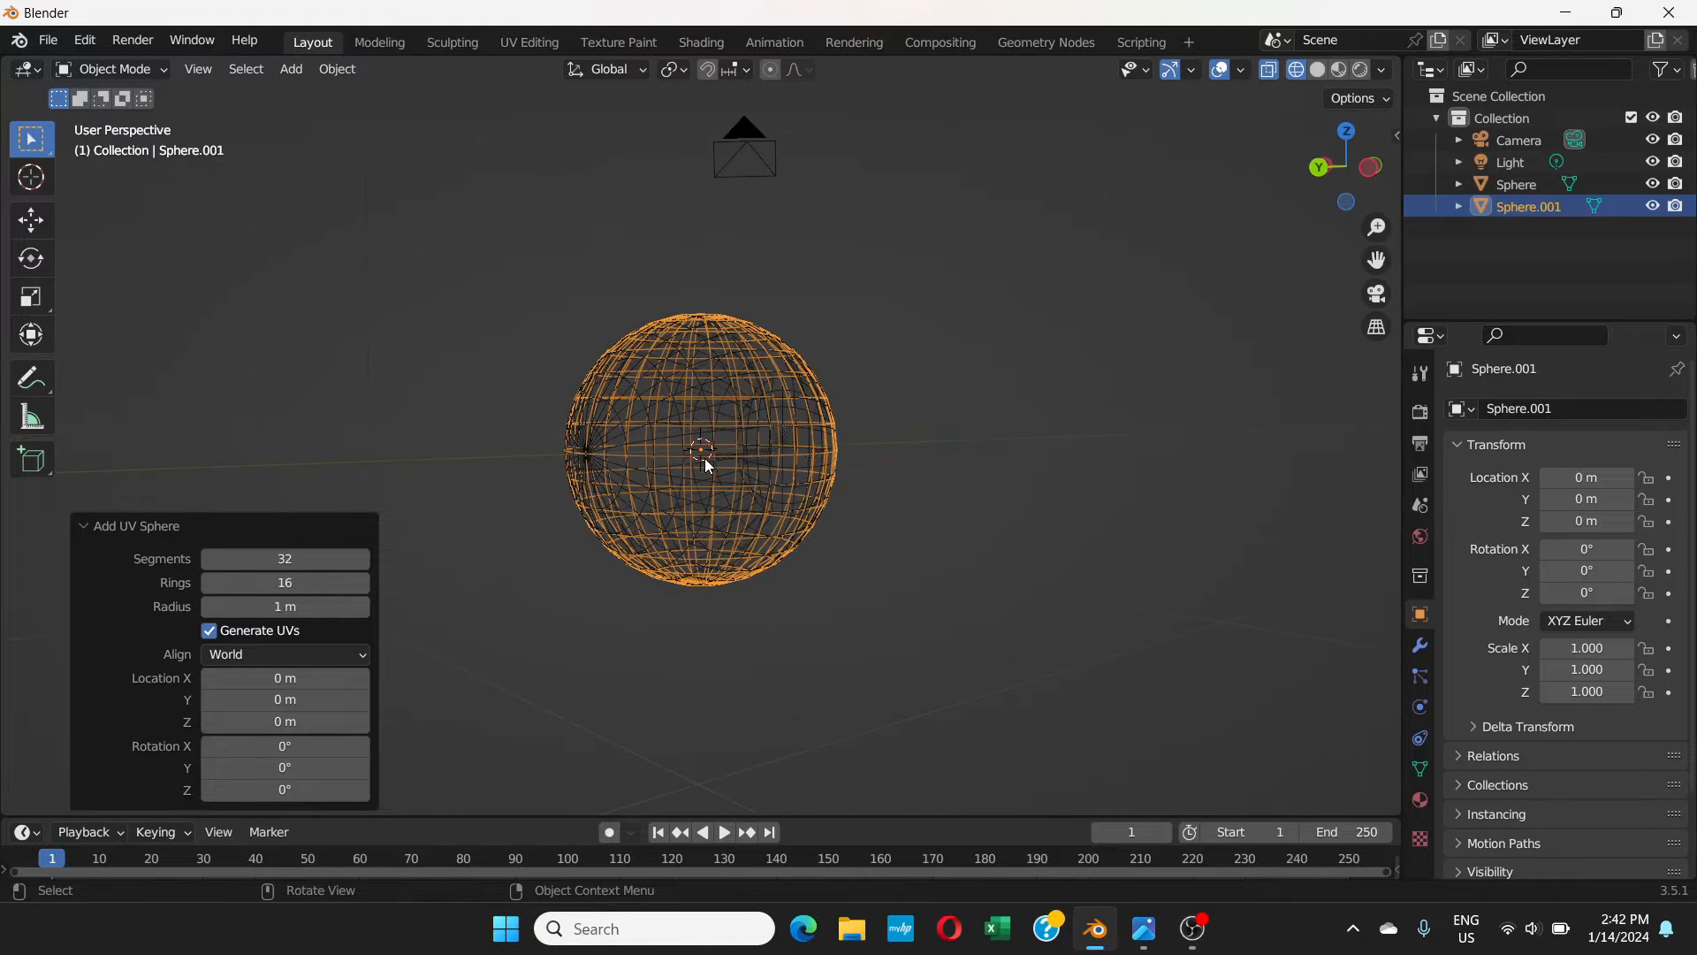
pyautogui.scroll(2, 707, 464)
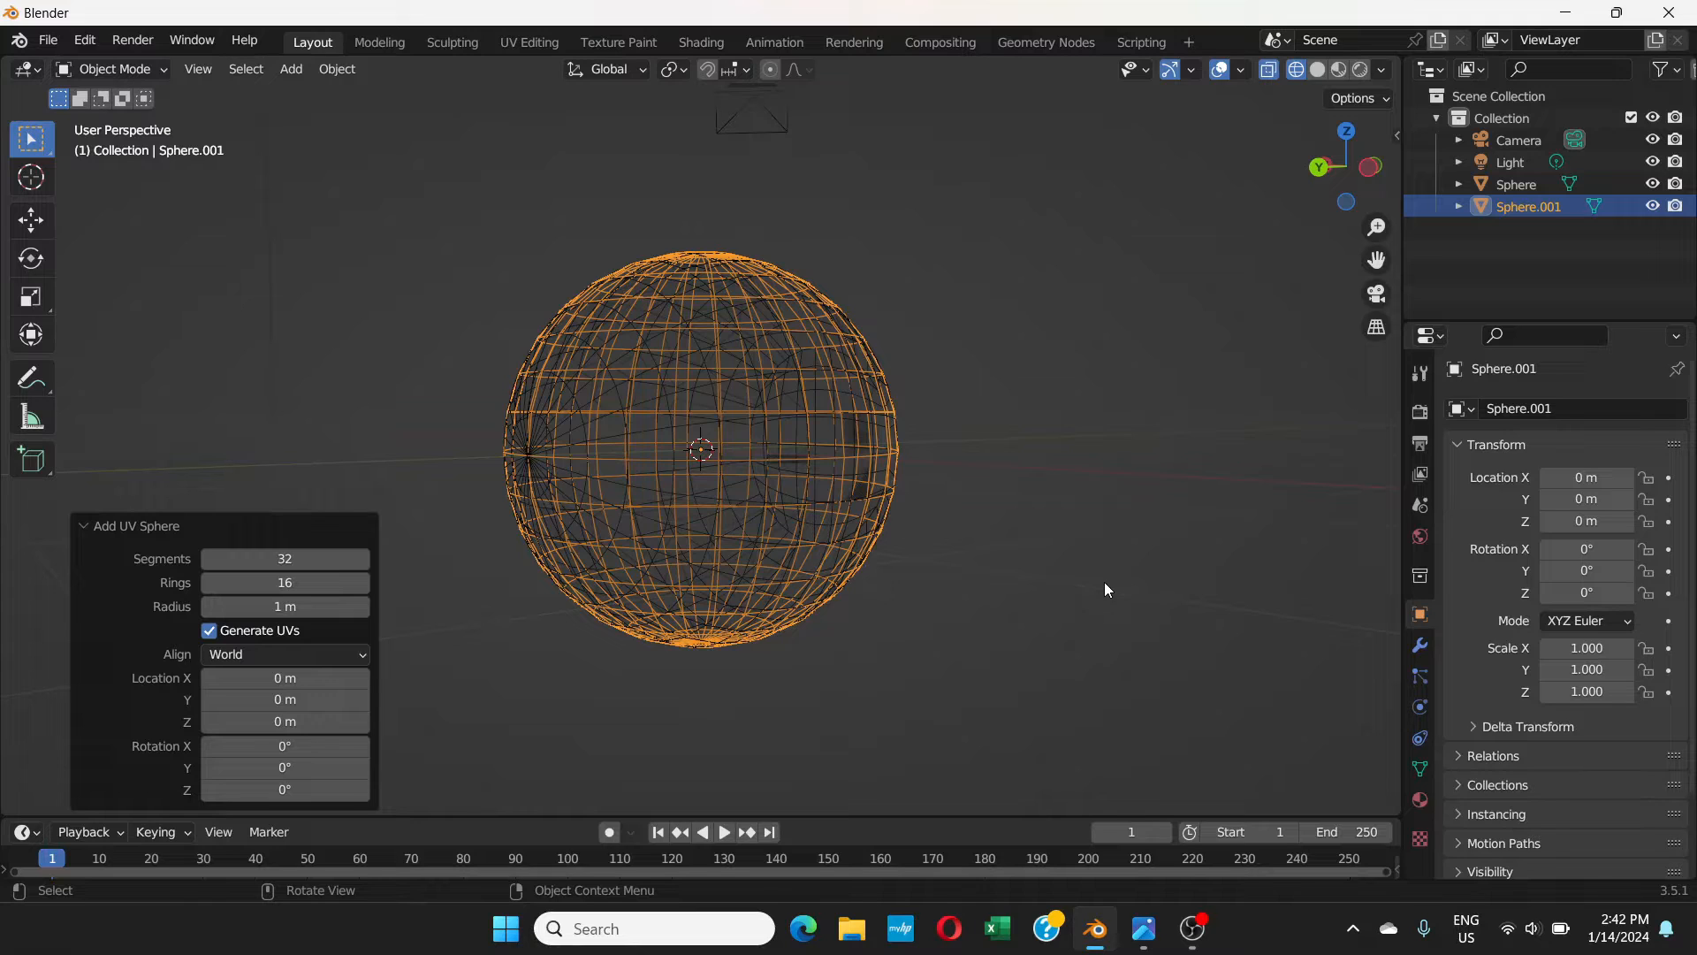
pyautogui.press('s')
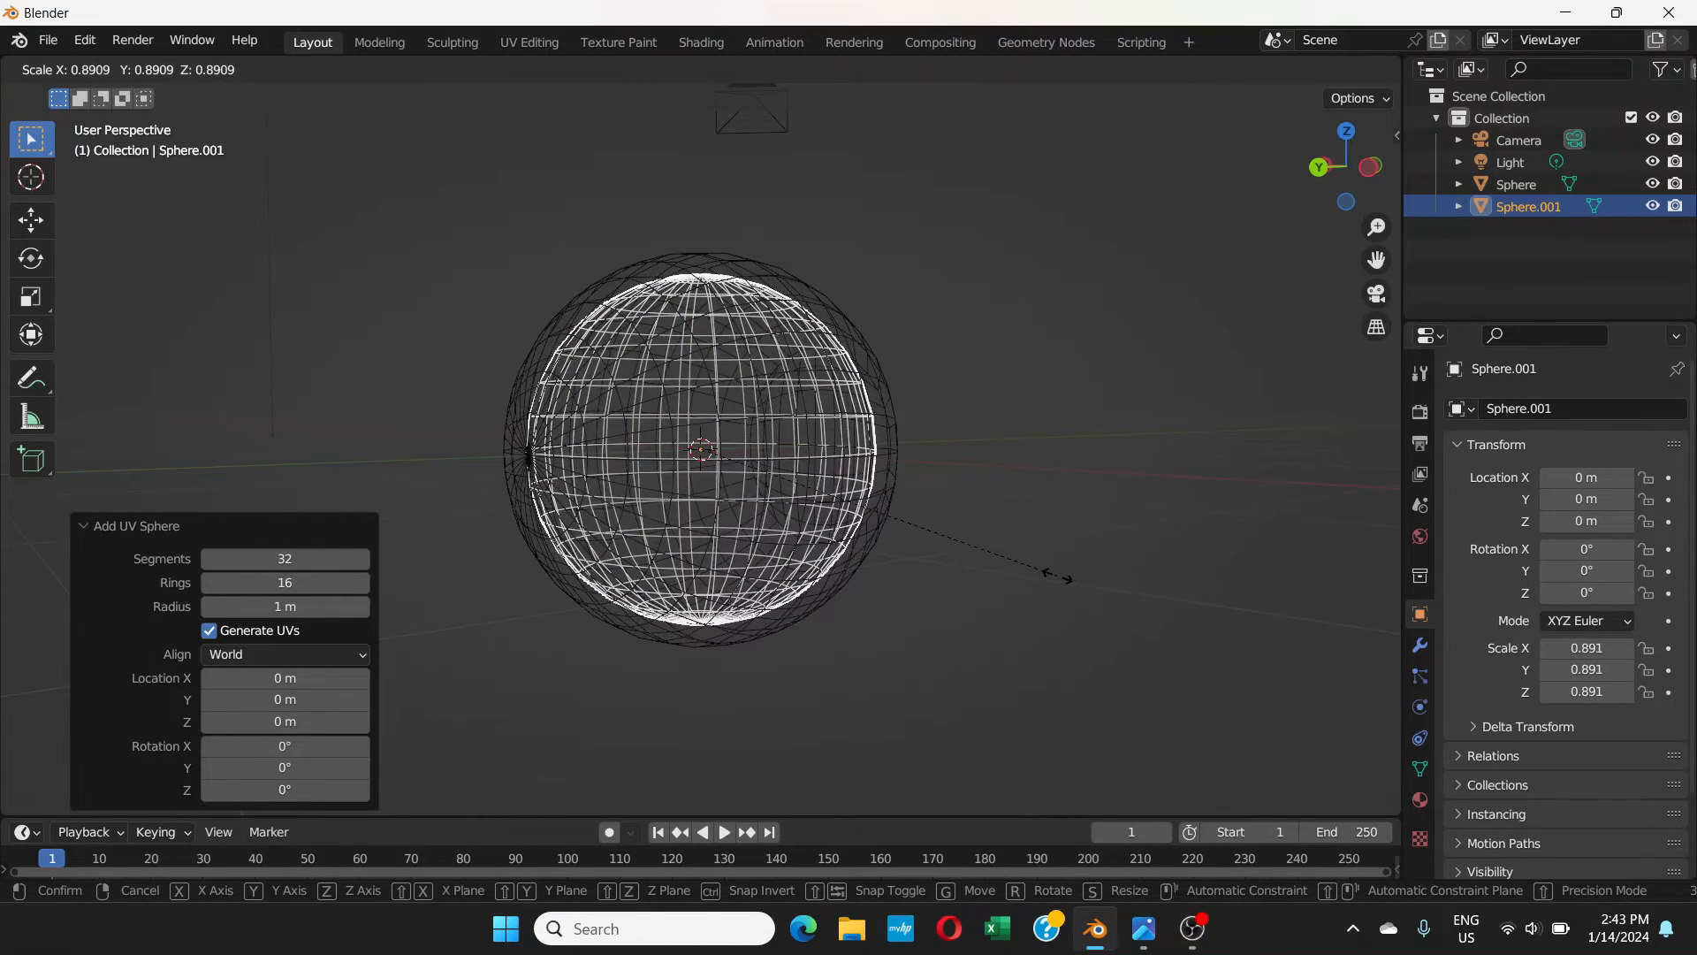
pyautogui.click(1059, 577)
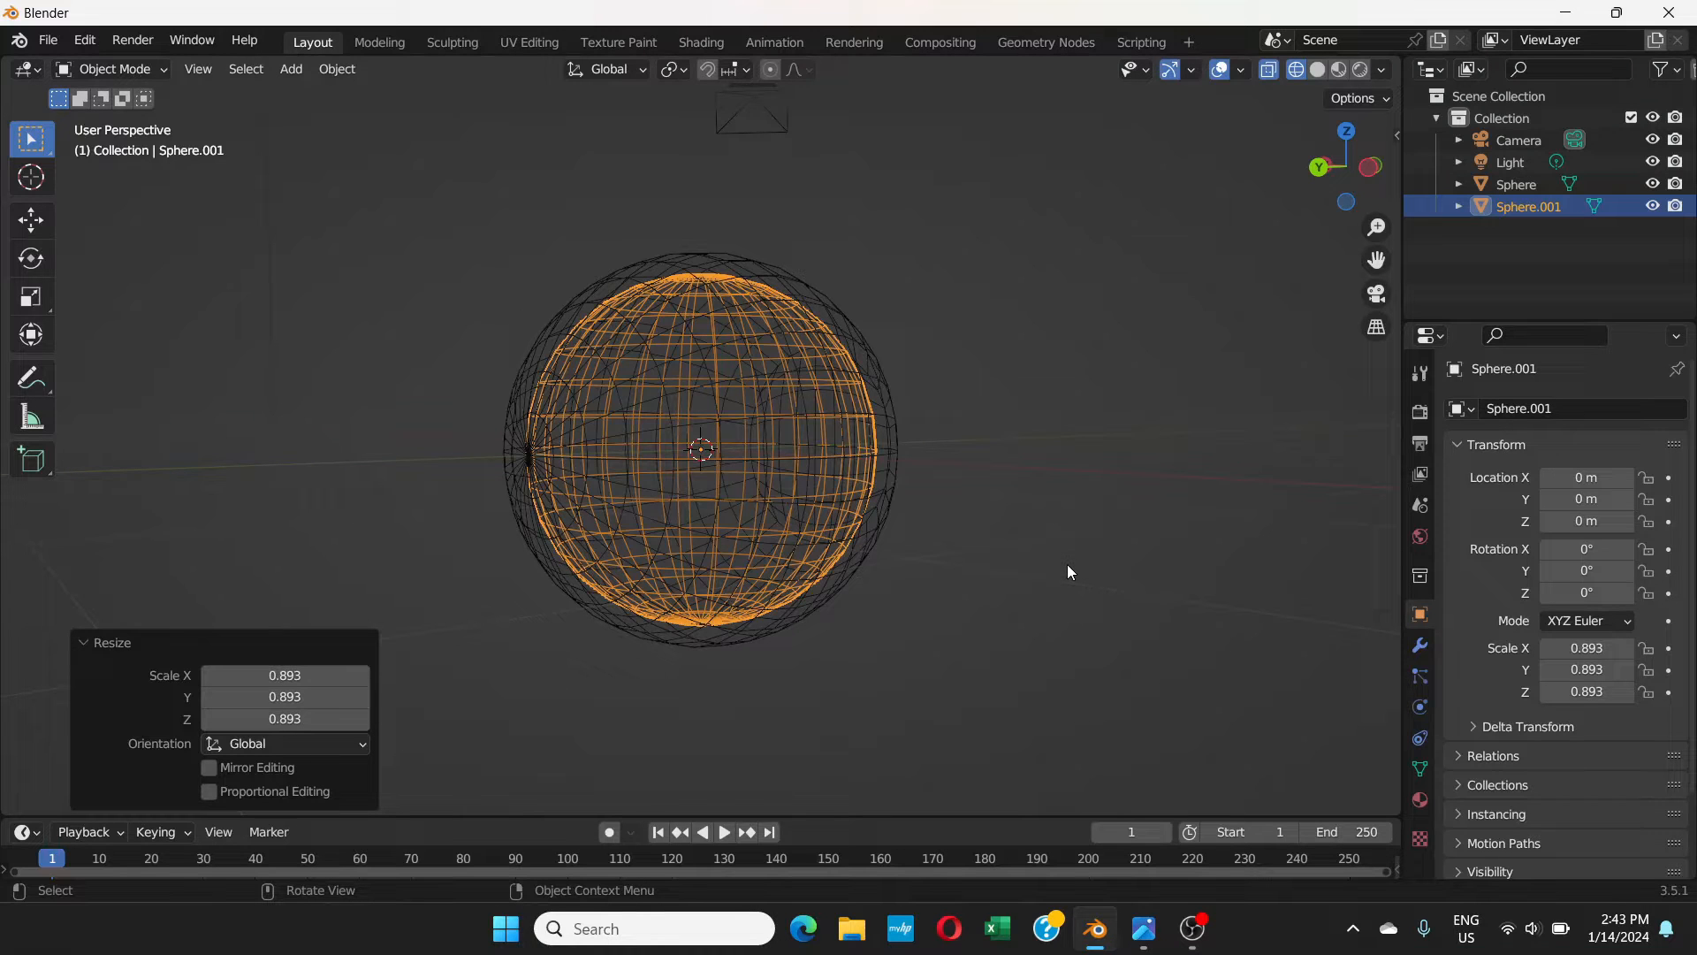
# - In the right orthographic view, move the second sphere about -0.125 m along Y so it bulges past the flat cap
pyautogui.press('KP_3')
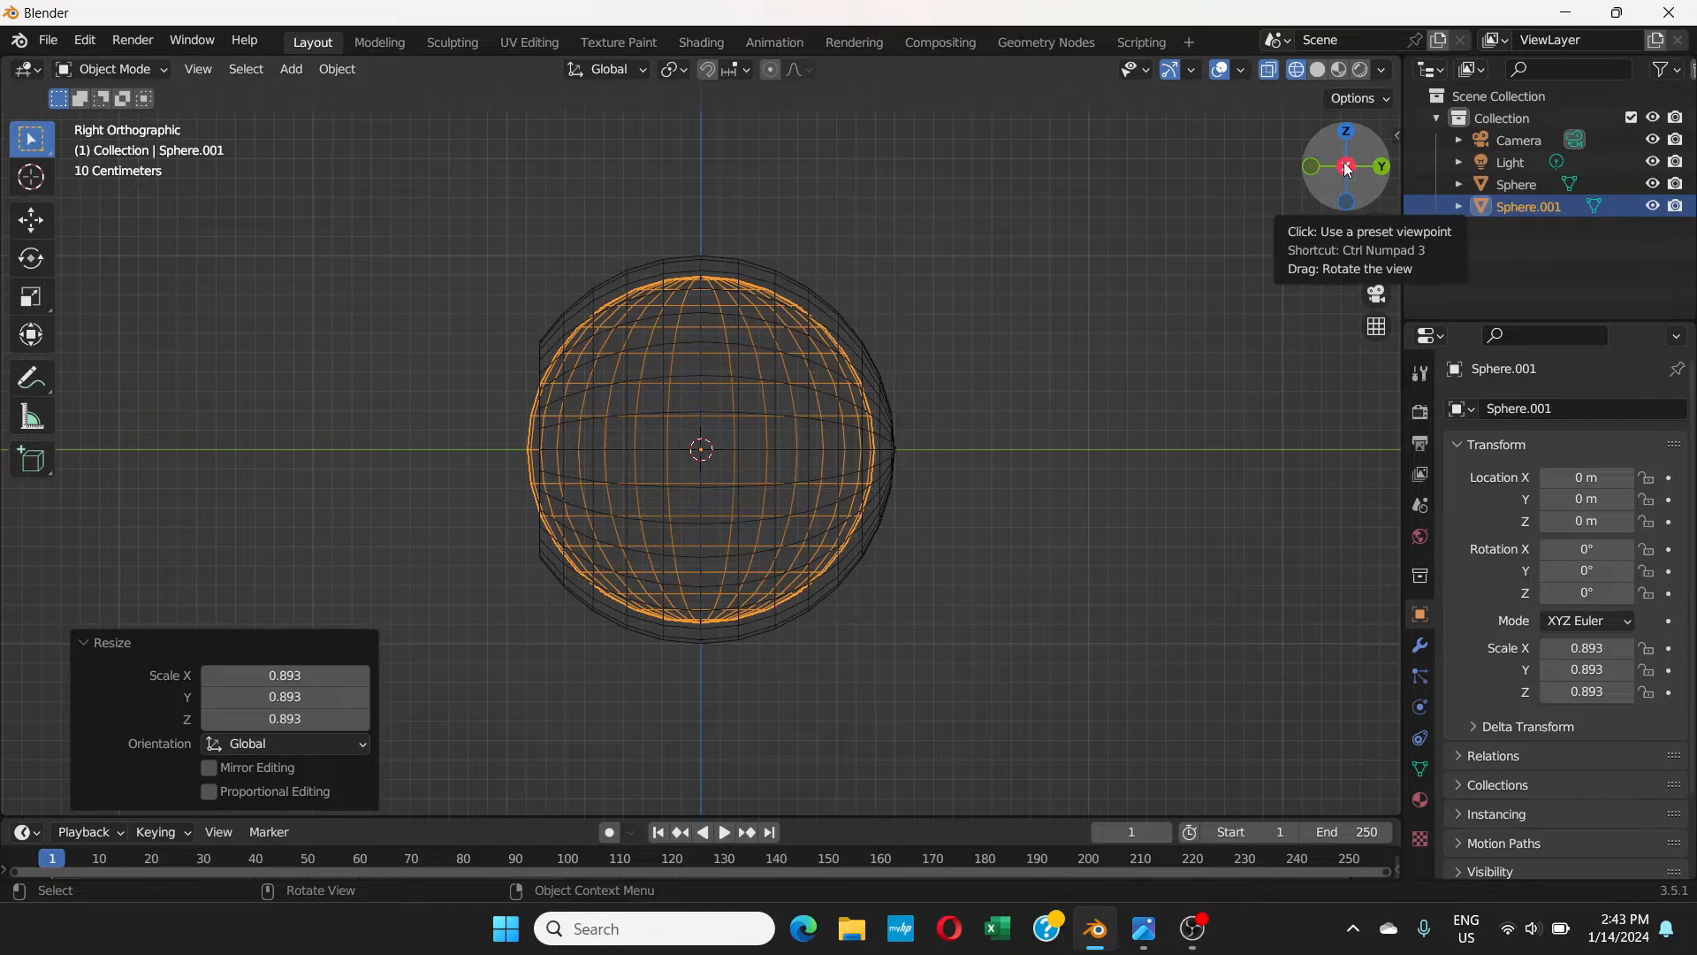
pyautogui.scroll(1, 674, 462)
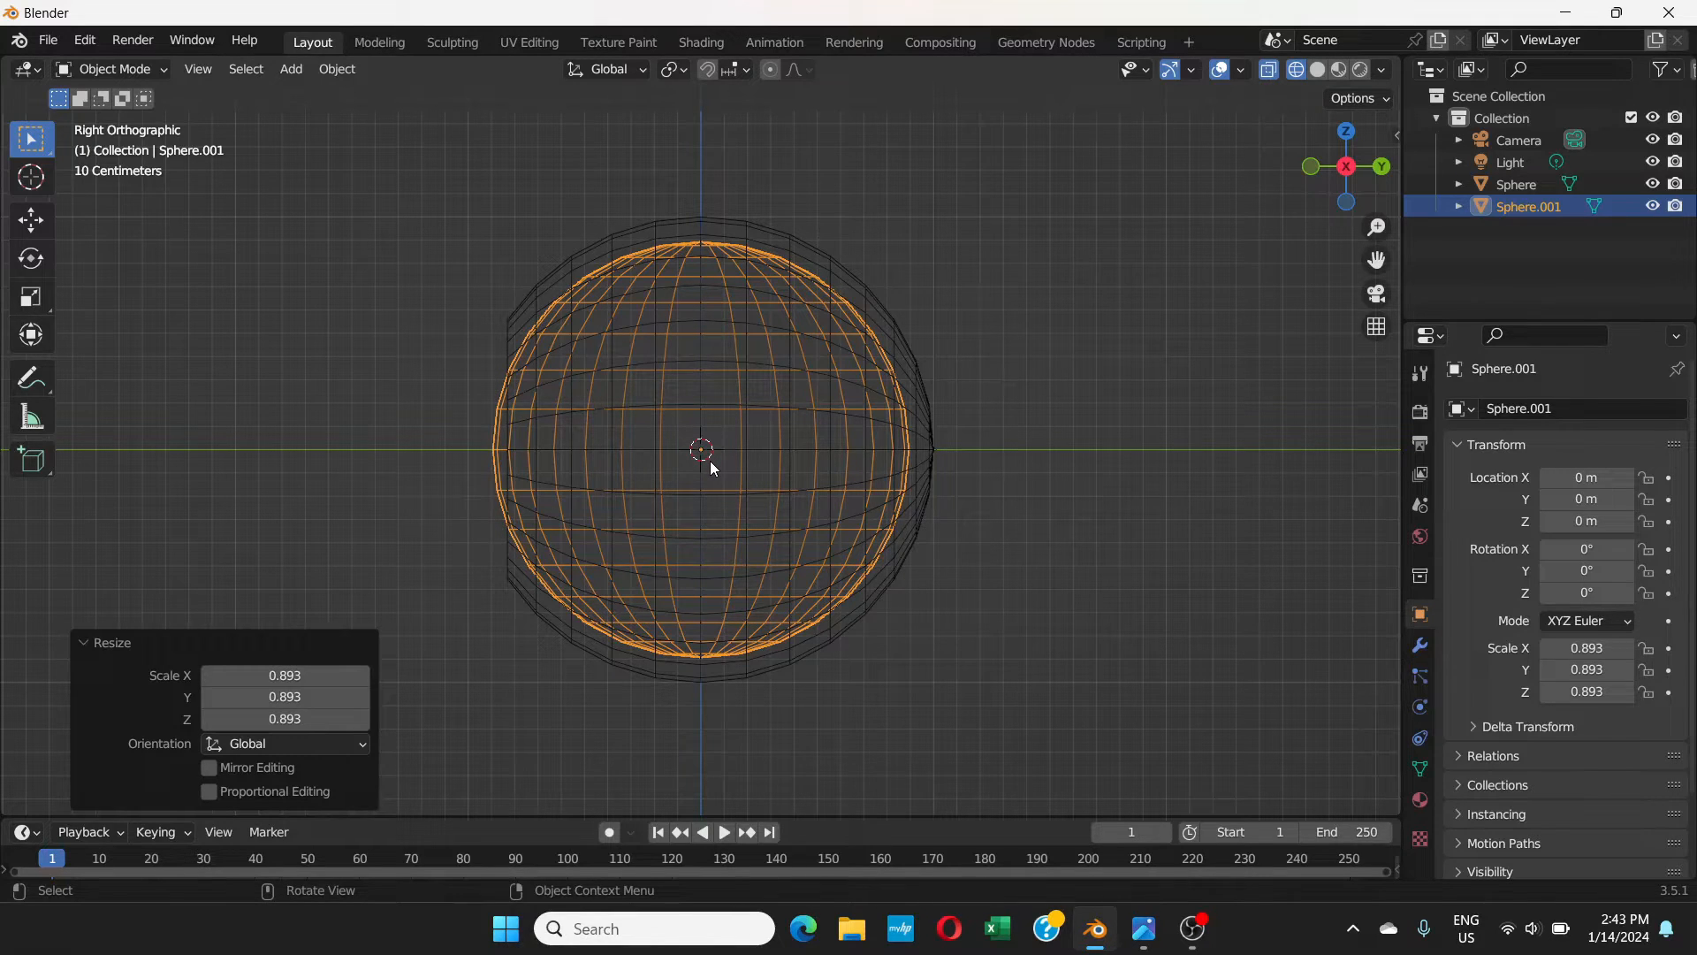
pyautogui.press('g')
pyautogui.press('y')
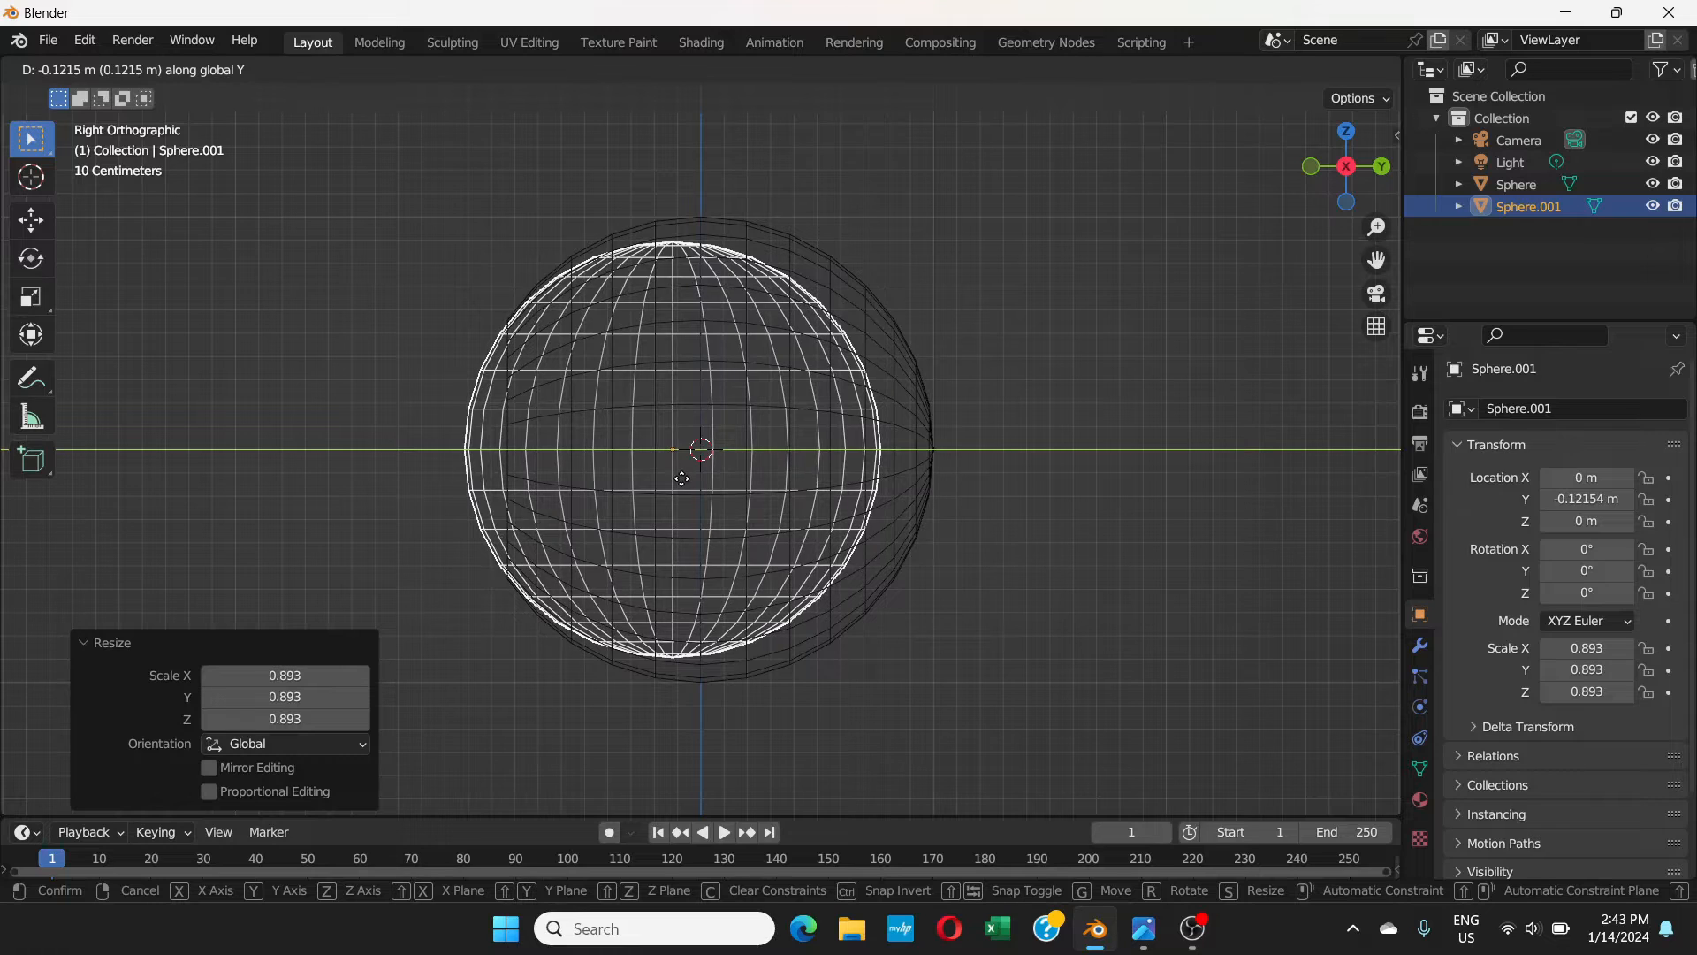
pyautogui.click(682, 483)
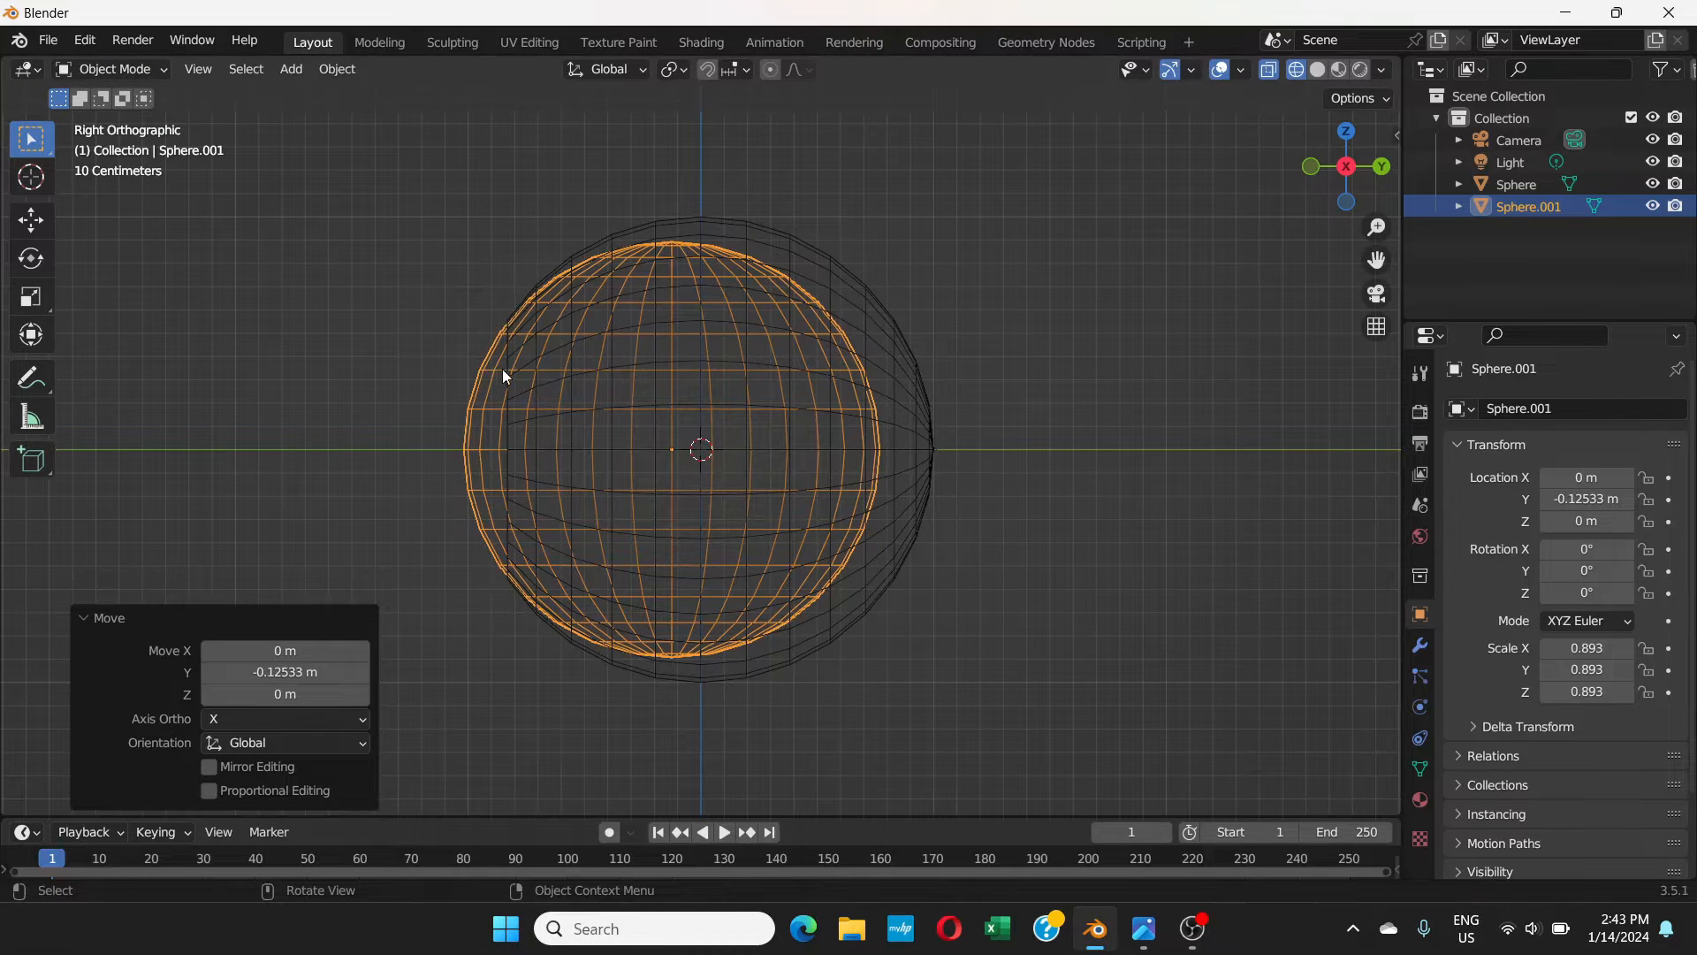
# - Return the viewport to solid shading and deselect the second sphere
pyautogui.click(167, 72)
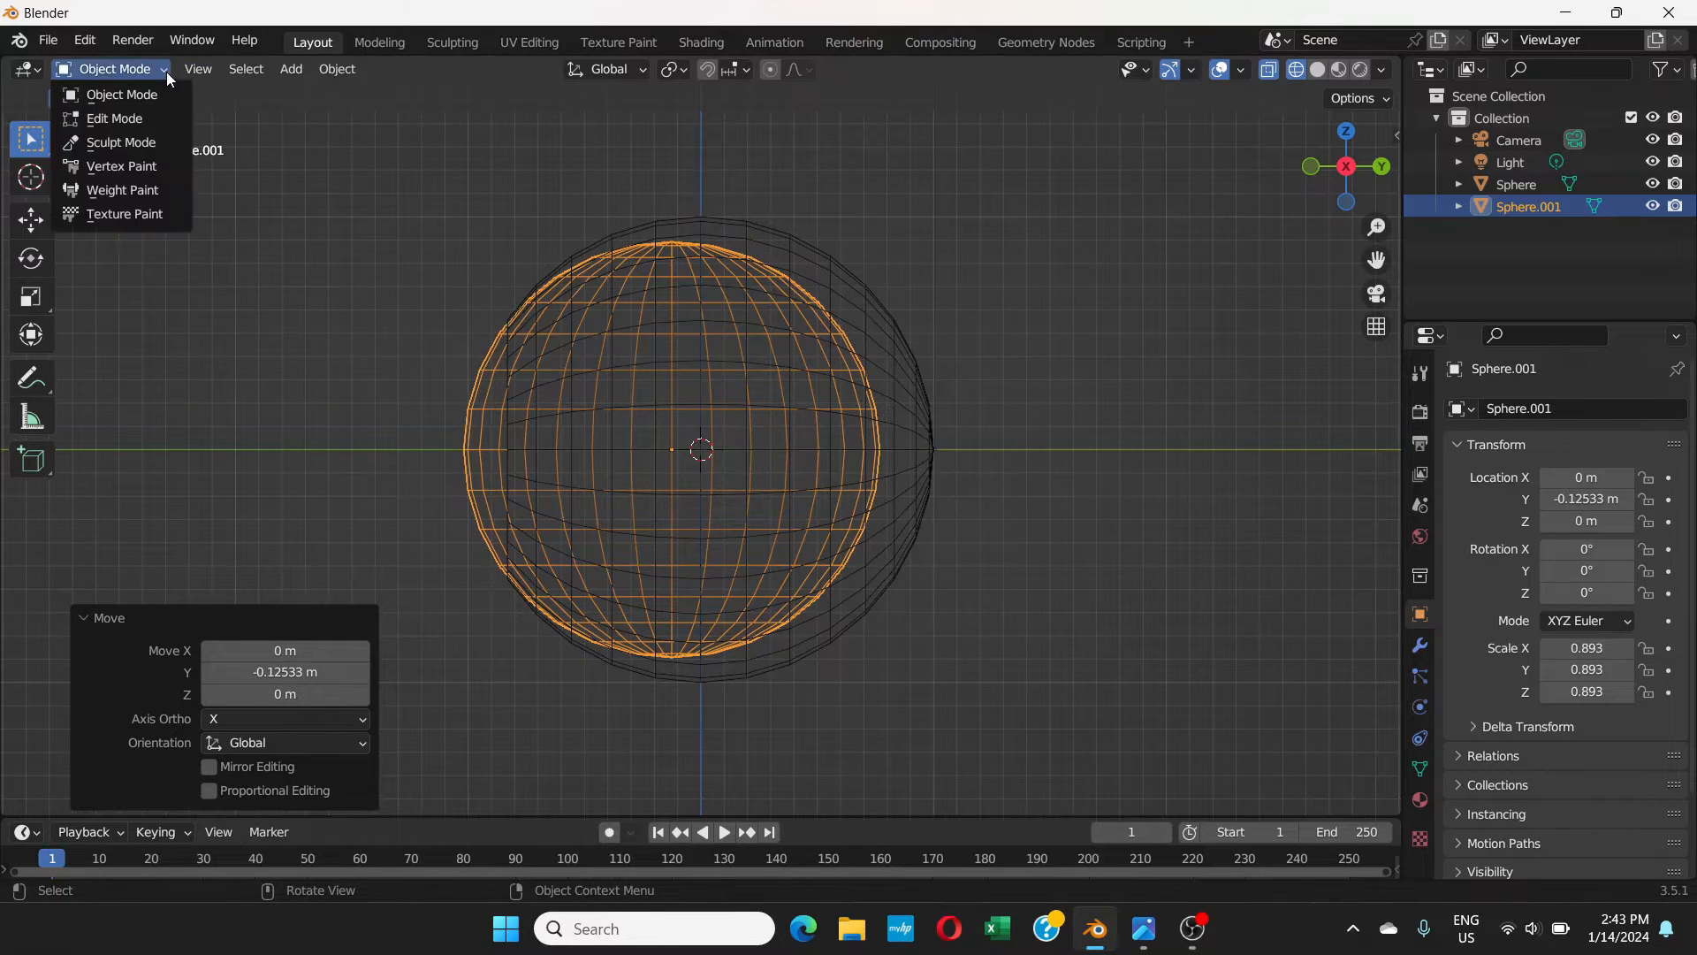
pyautogui.click(1317, 71)
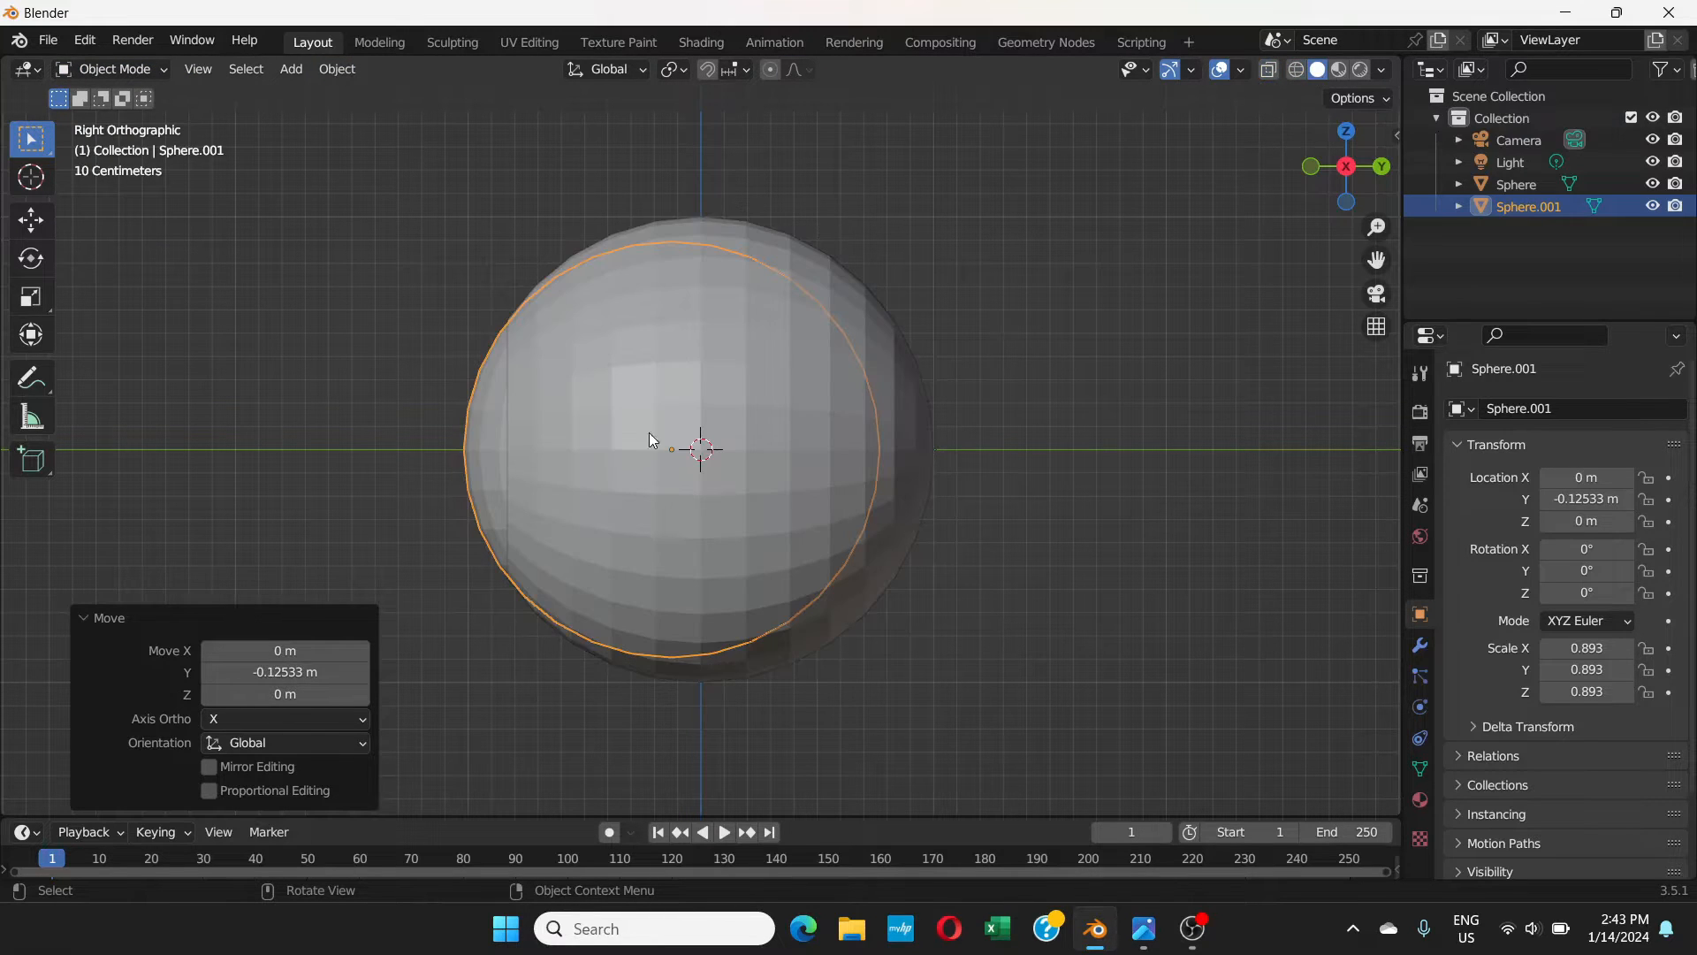
pyautogui.click(458, 324)
pyautogui.moveTo(482, 424); pyautogui.dragTo(598, 422, button='middle')
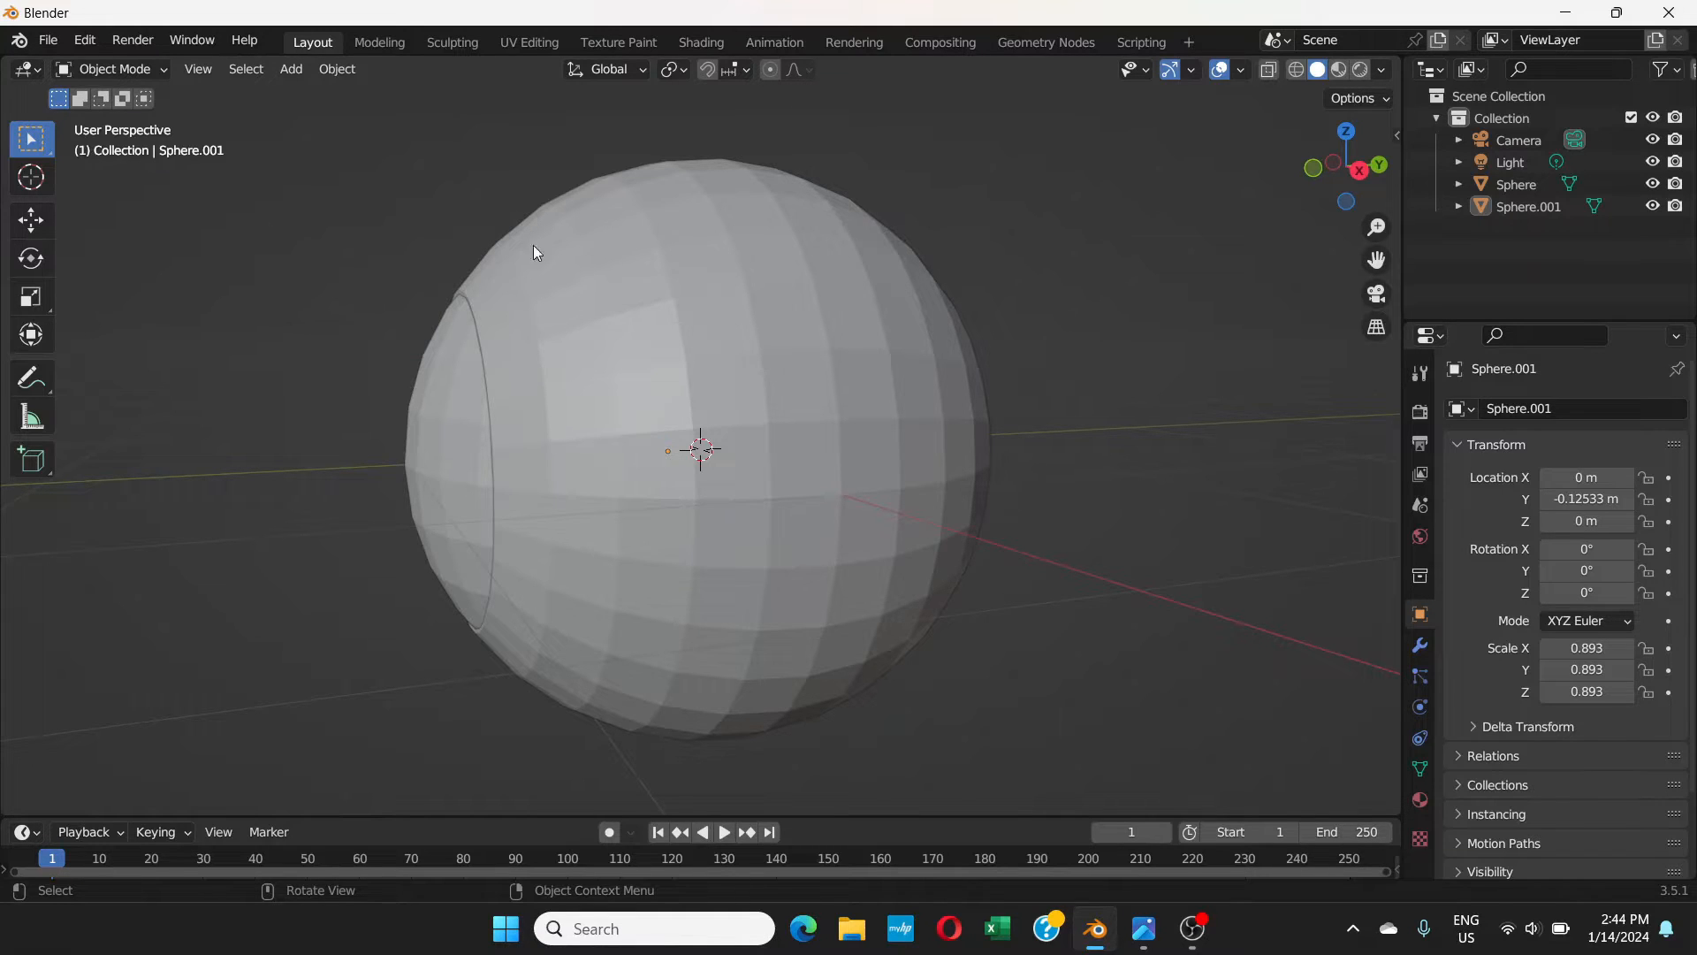
# - Put the flat-capped sphere in Edit Mode and display it in wireframe
pyautogui.click(733, 322)
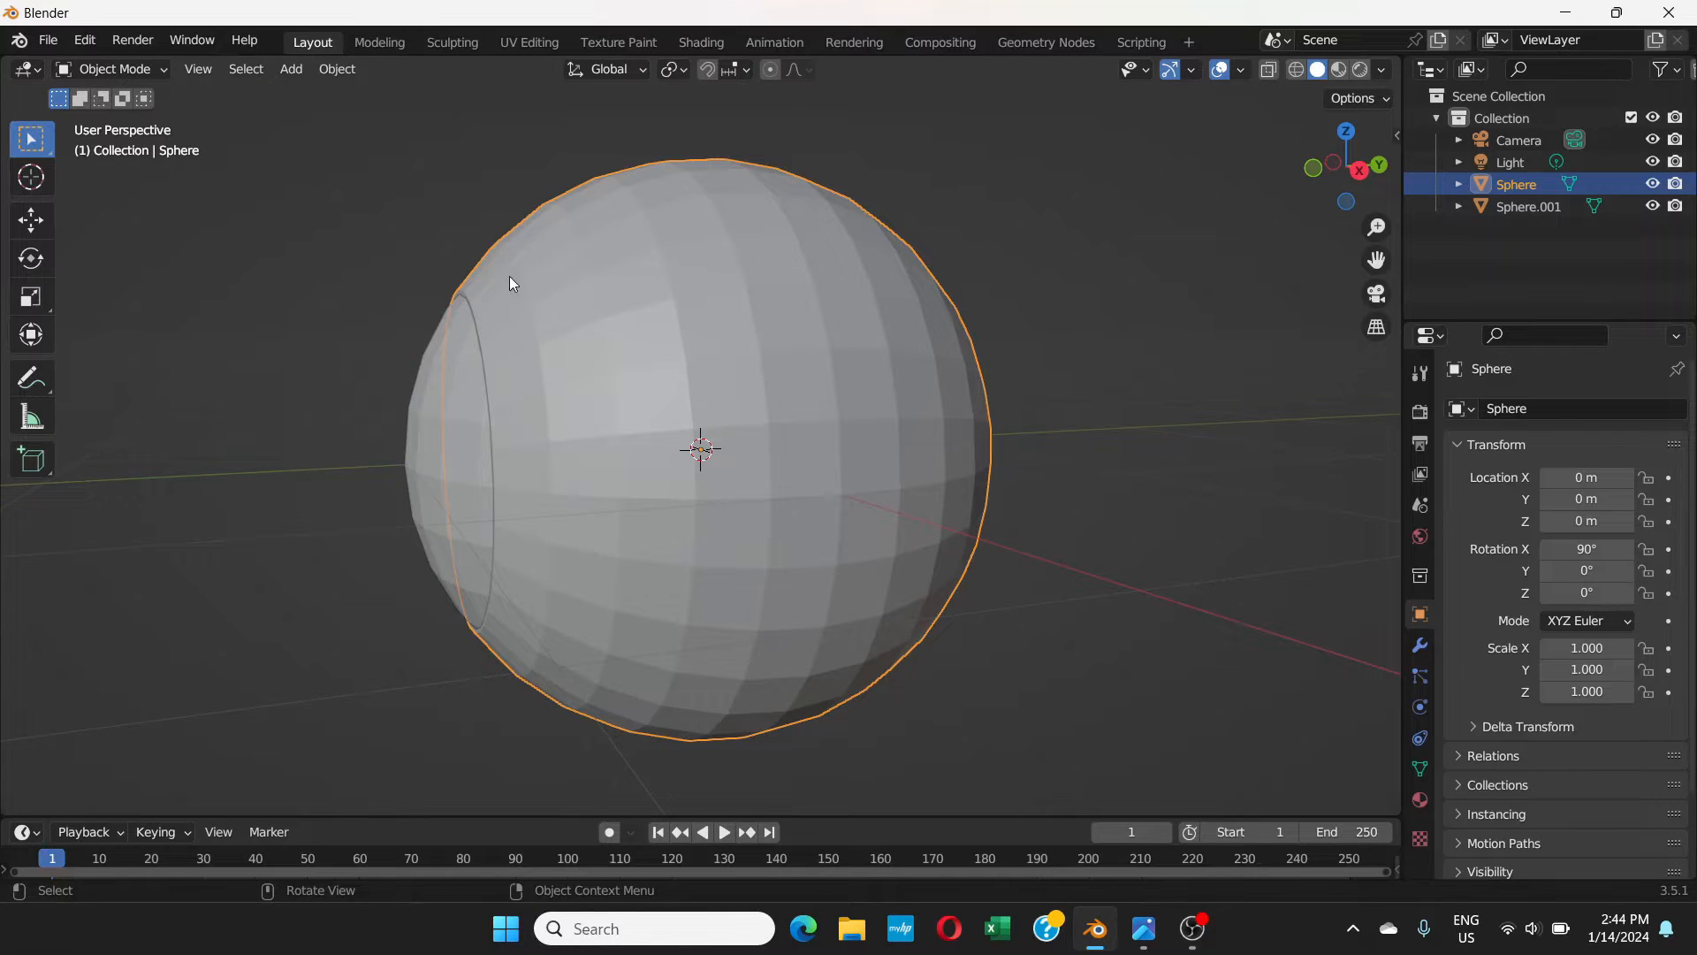
pyautogui.click(160, 75)
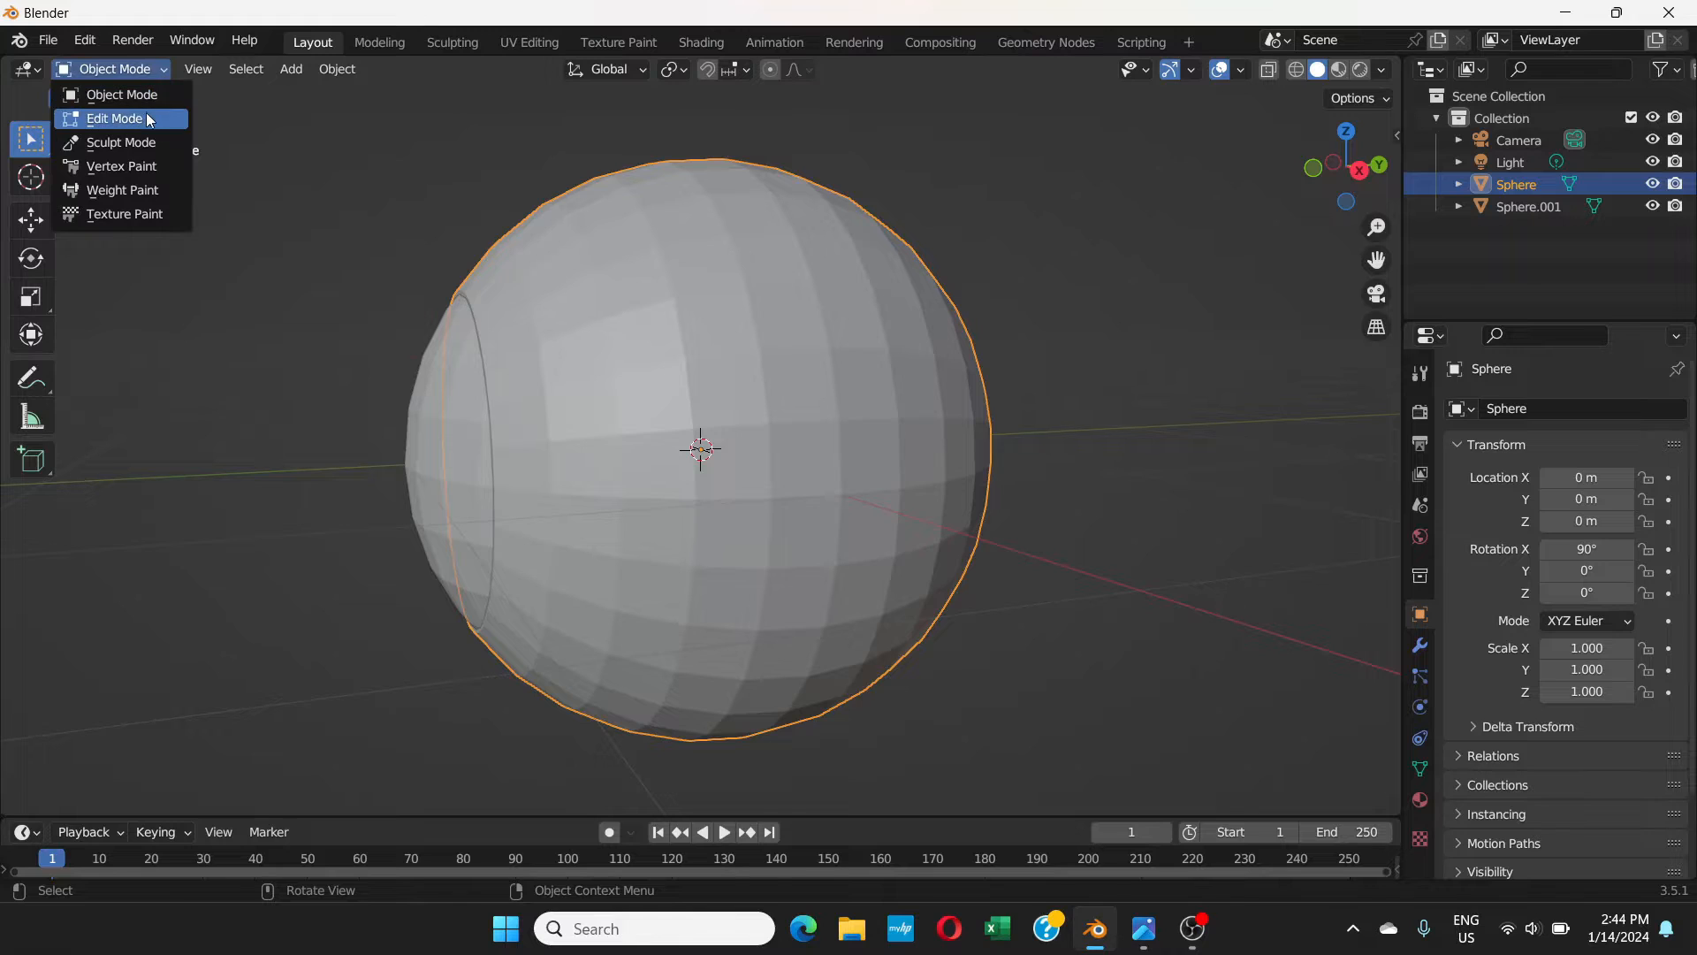
pyautogui.click(142, 114)
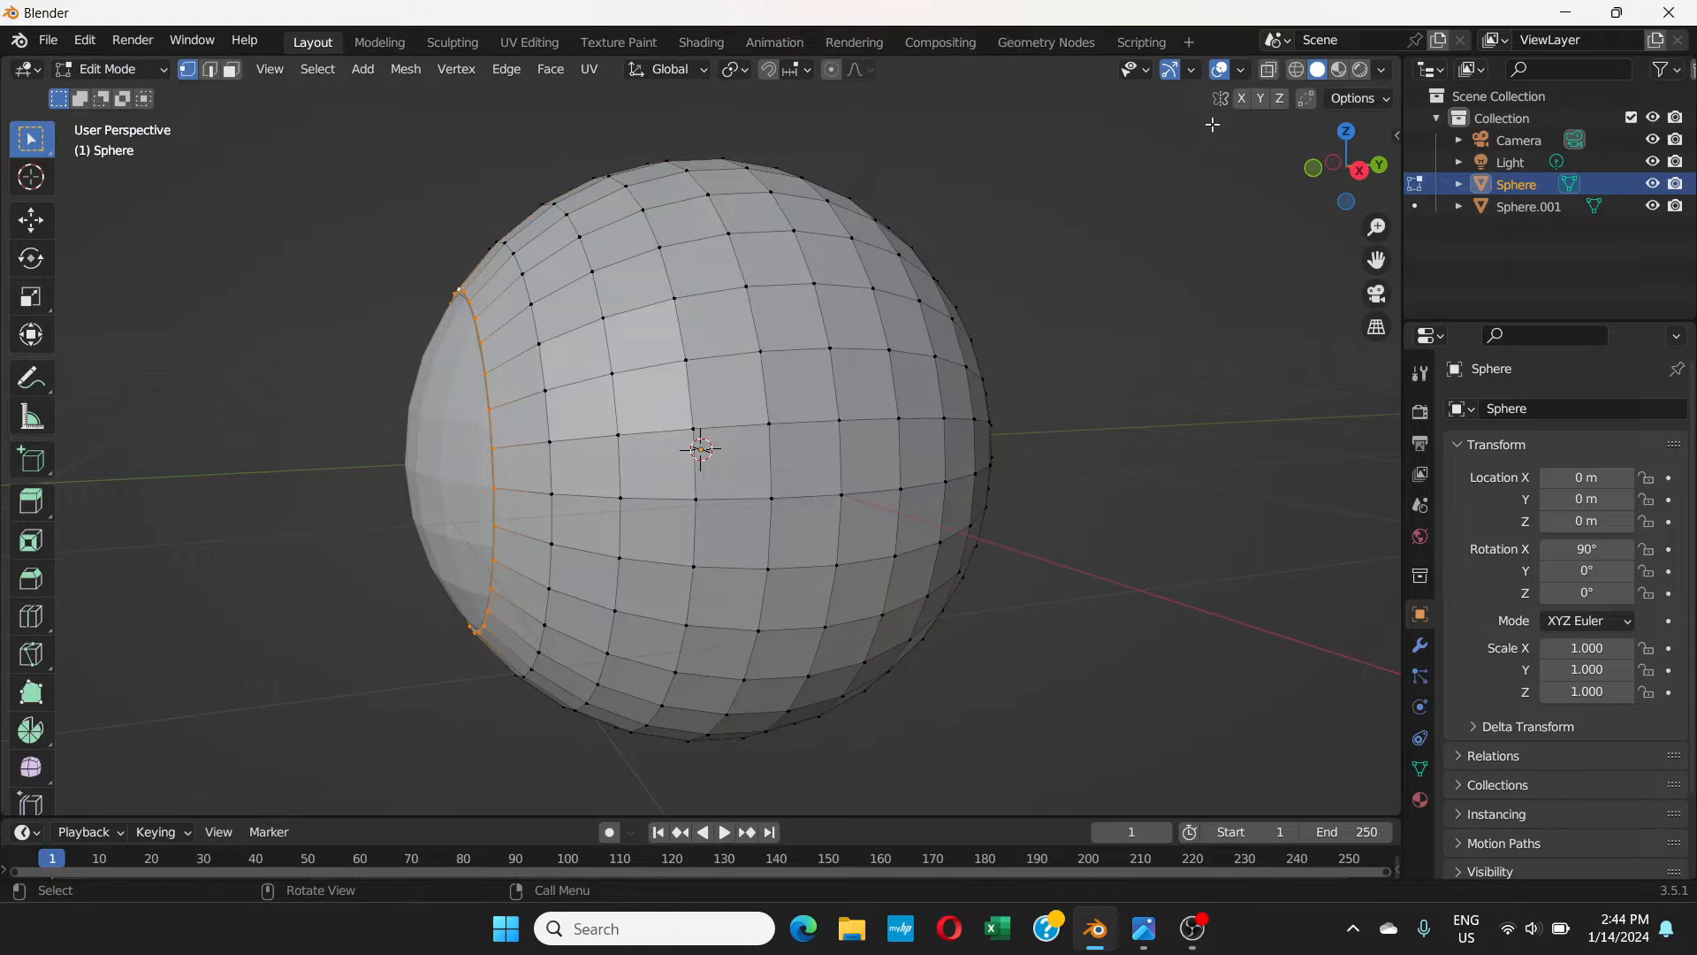
pyautogui.click(1298, 71)
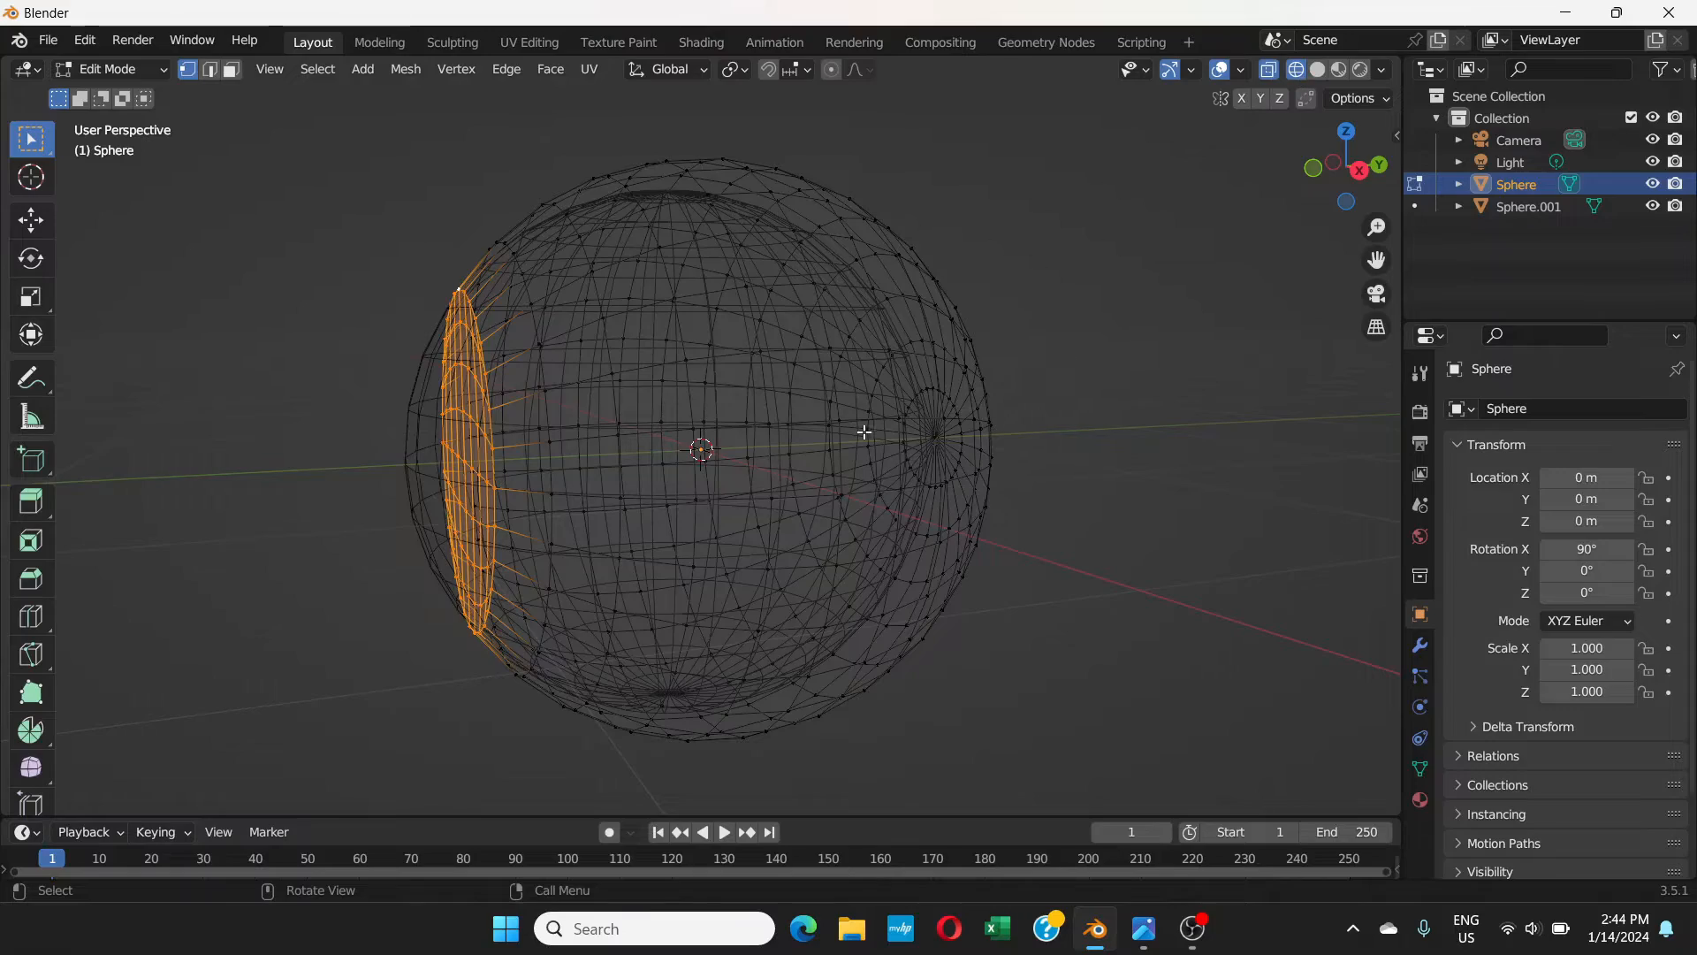
# - In the front orthographic view, turn on snapping with Face Project and Project Individual Elements
pyautogui.scroll(1, 864, 433)
pyautogui.moveTo(631, 433); pyautogui.dragTo(878, 458, button='middle')
pyautogui.scroll(-5, 633, 356)
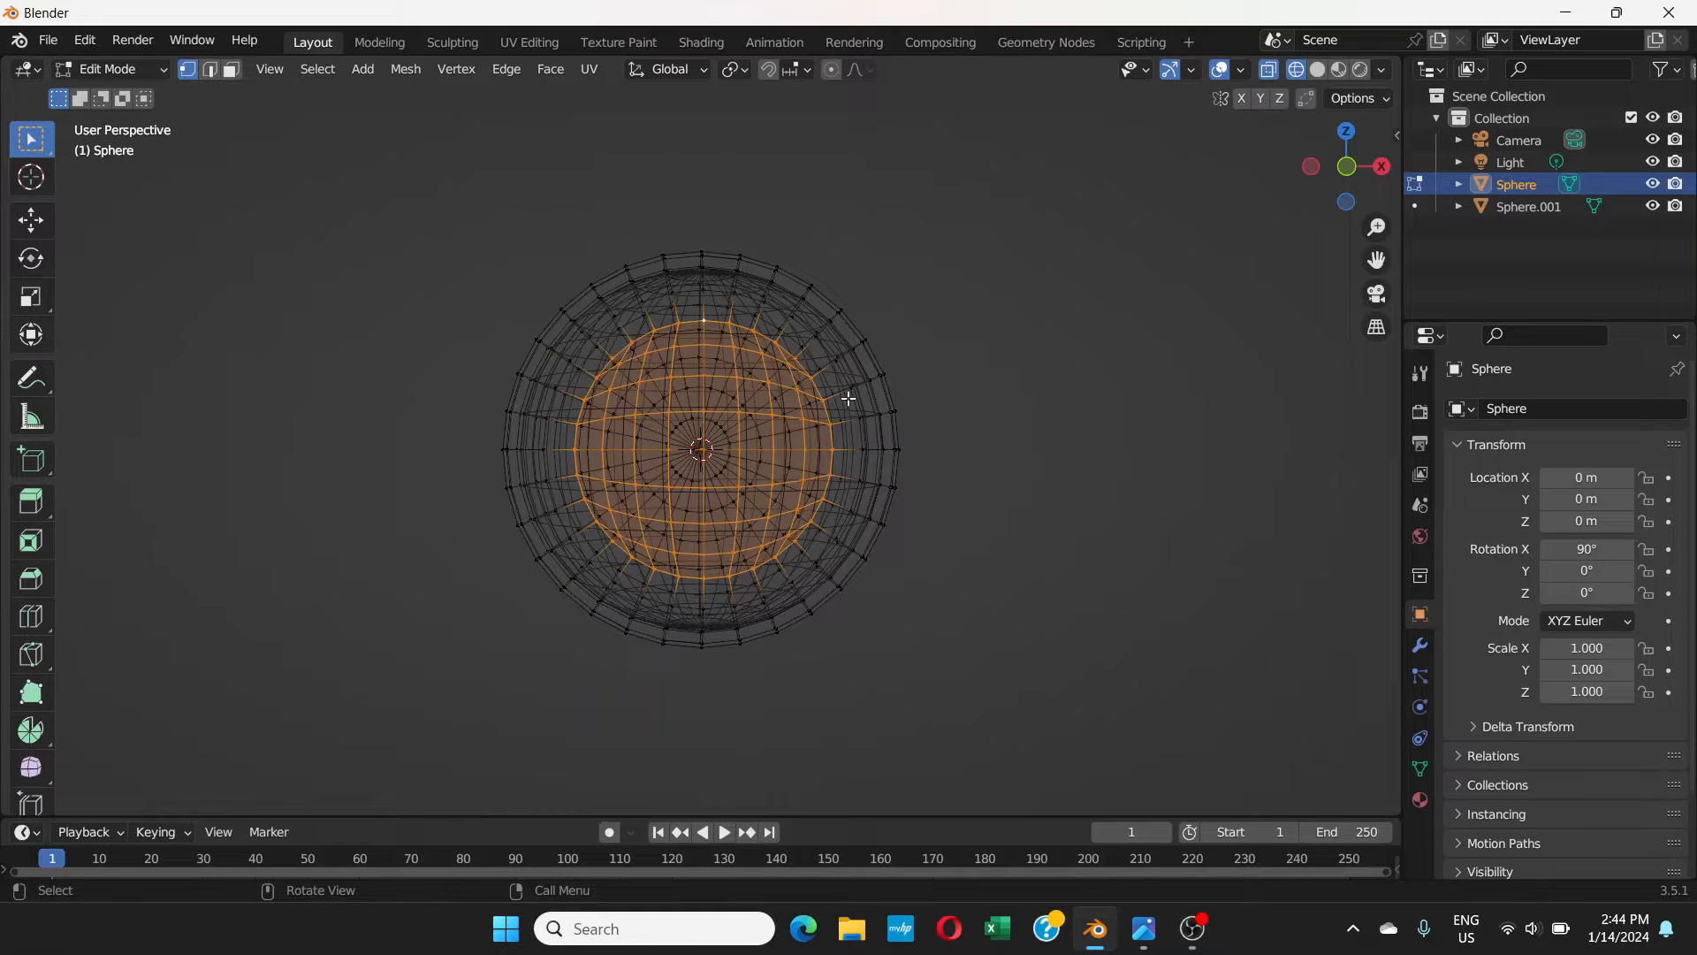
pyautogui.press('KP_1')
pyautogui.scroll(3, 750, 432)
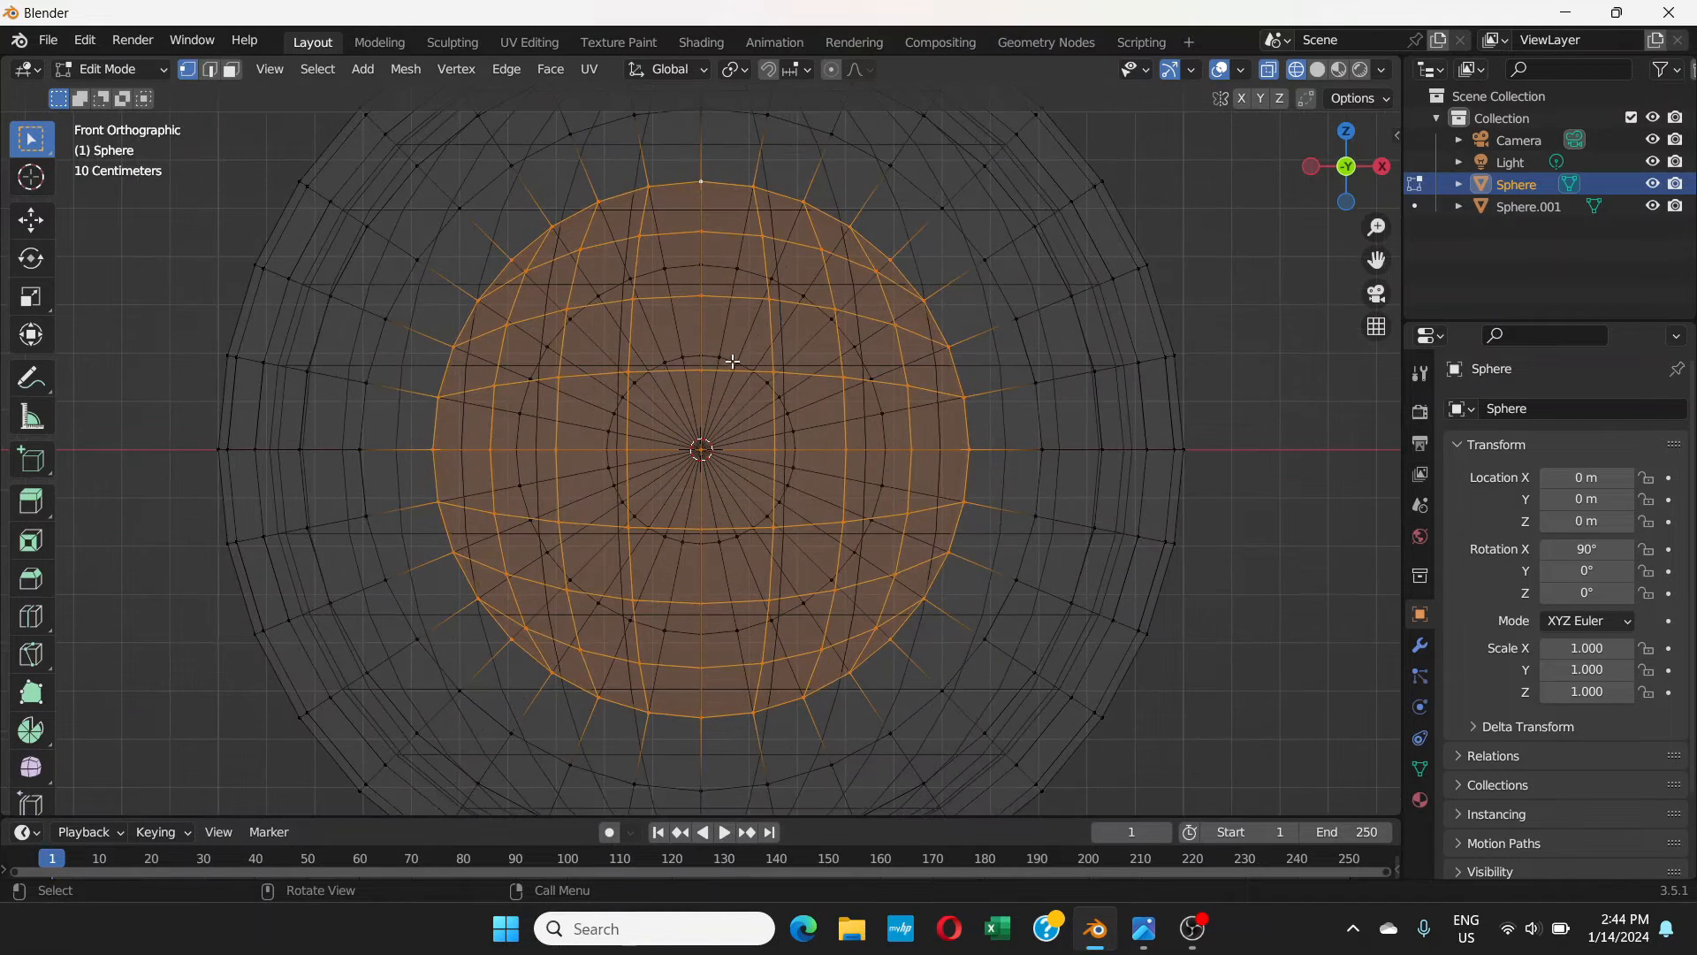
pyautogui.click(770, 74)
pyautogui.click(806, 69)
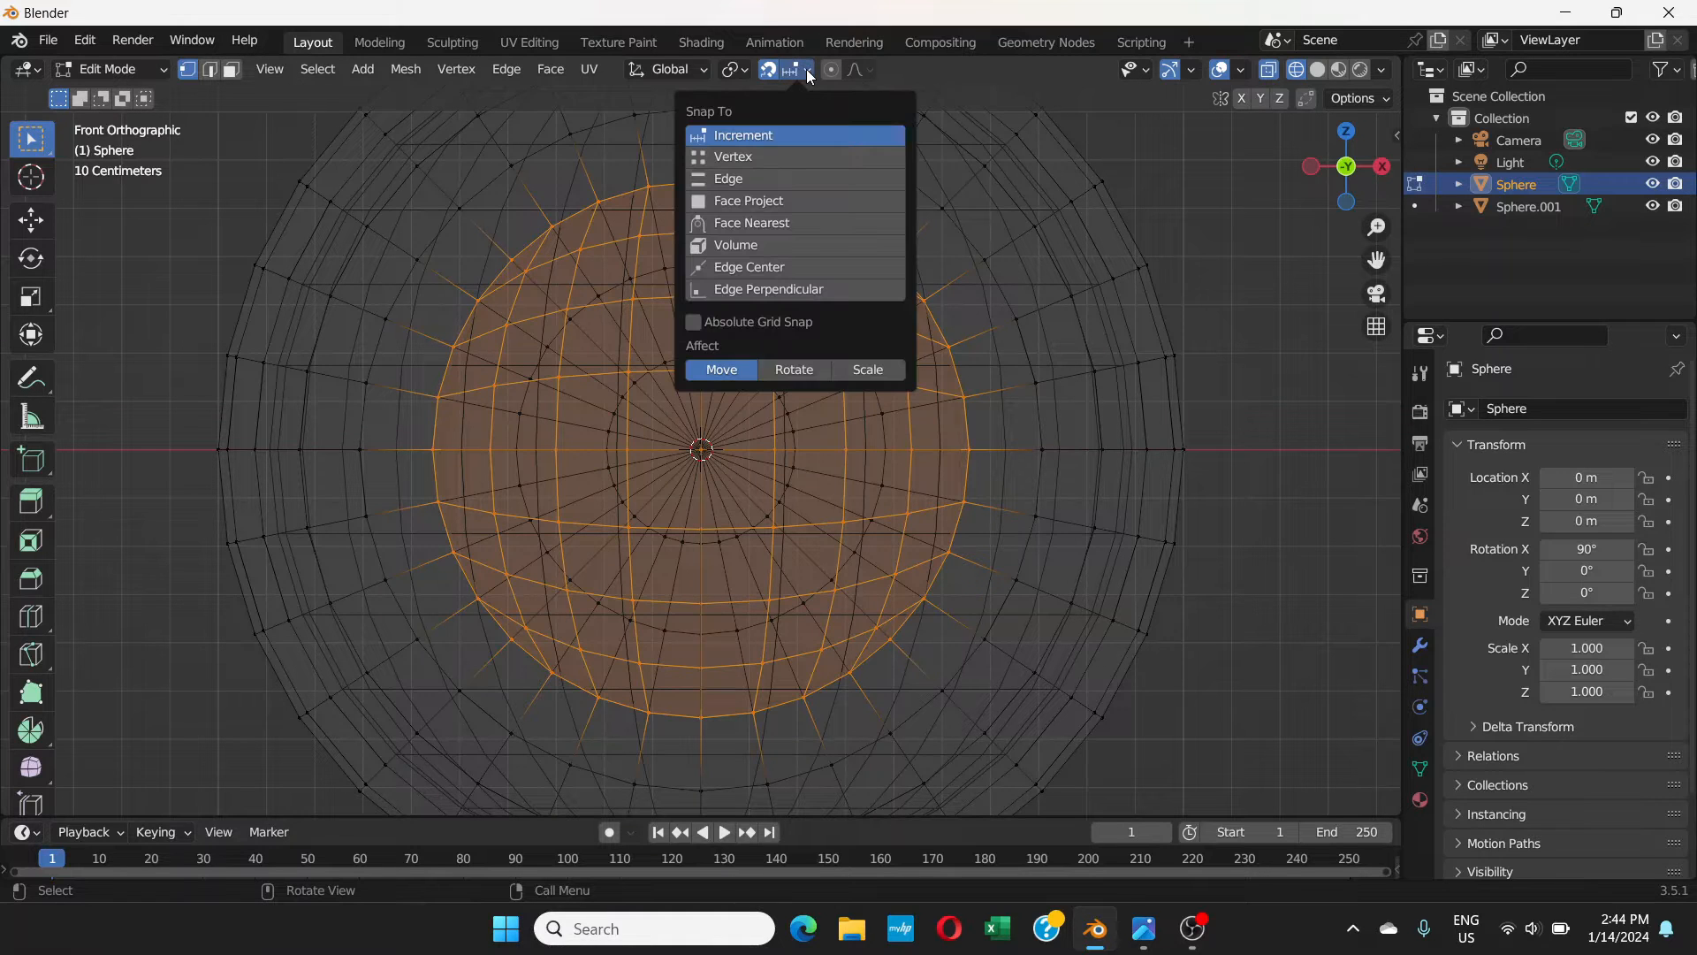
pyautogui.click(750, 203)
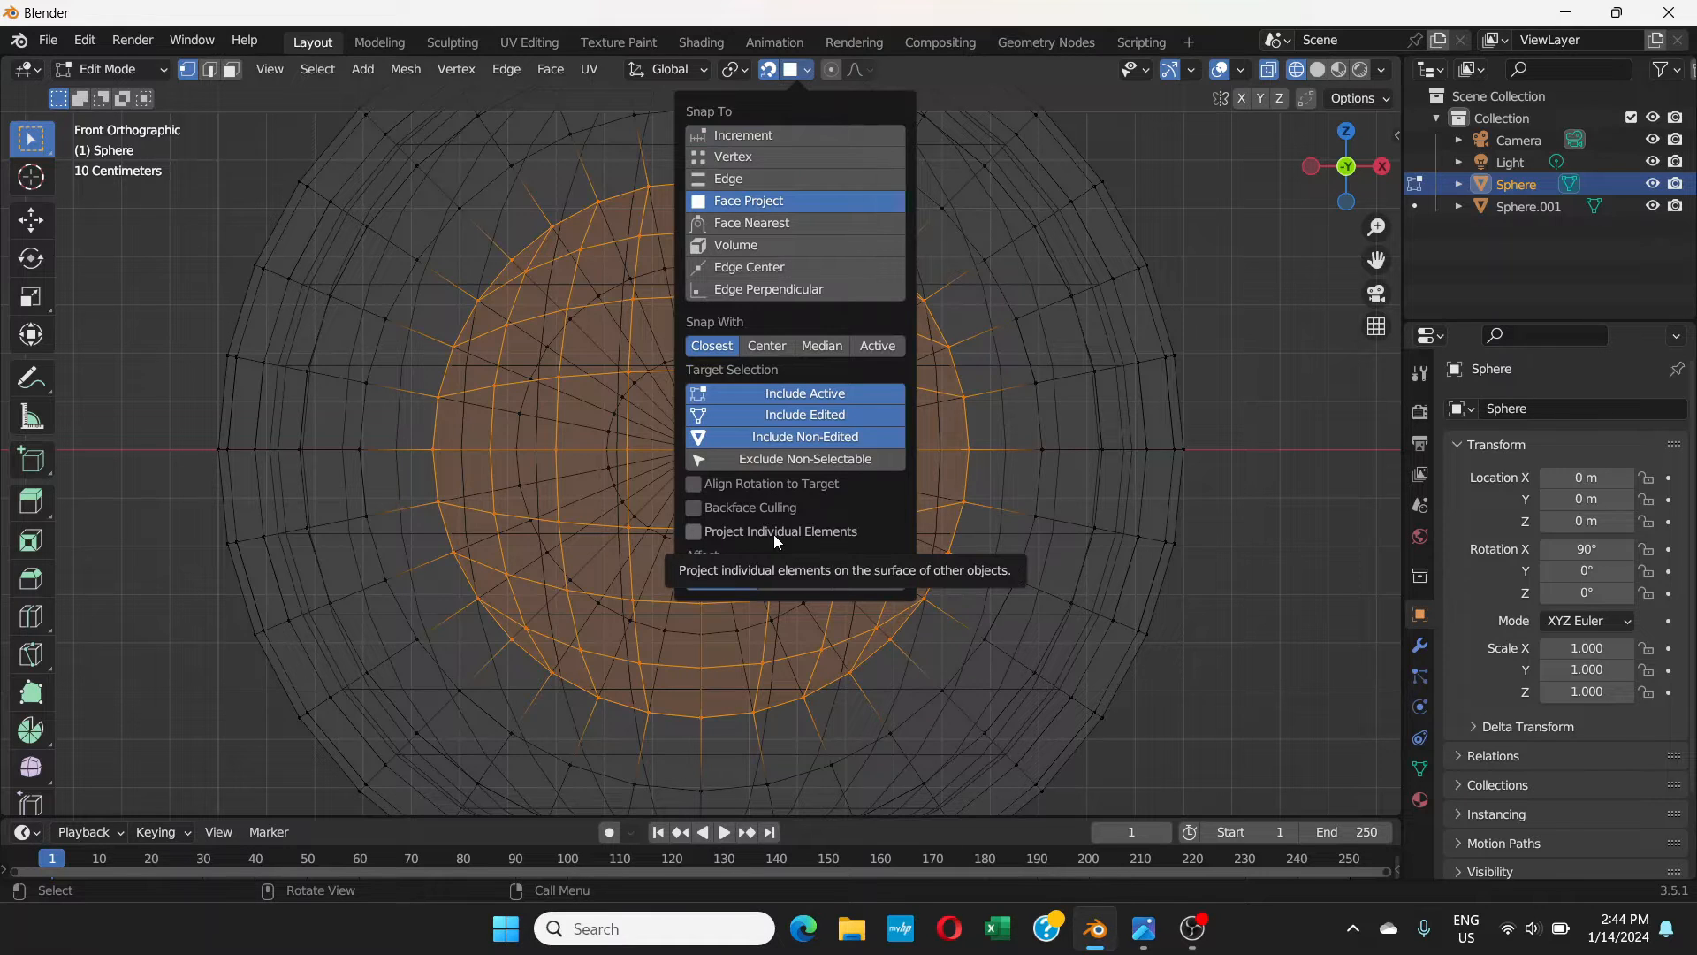
pyautogui.click(694, 532)
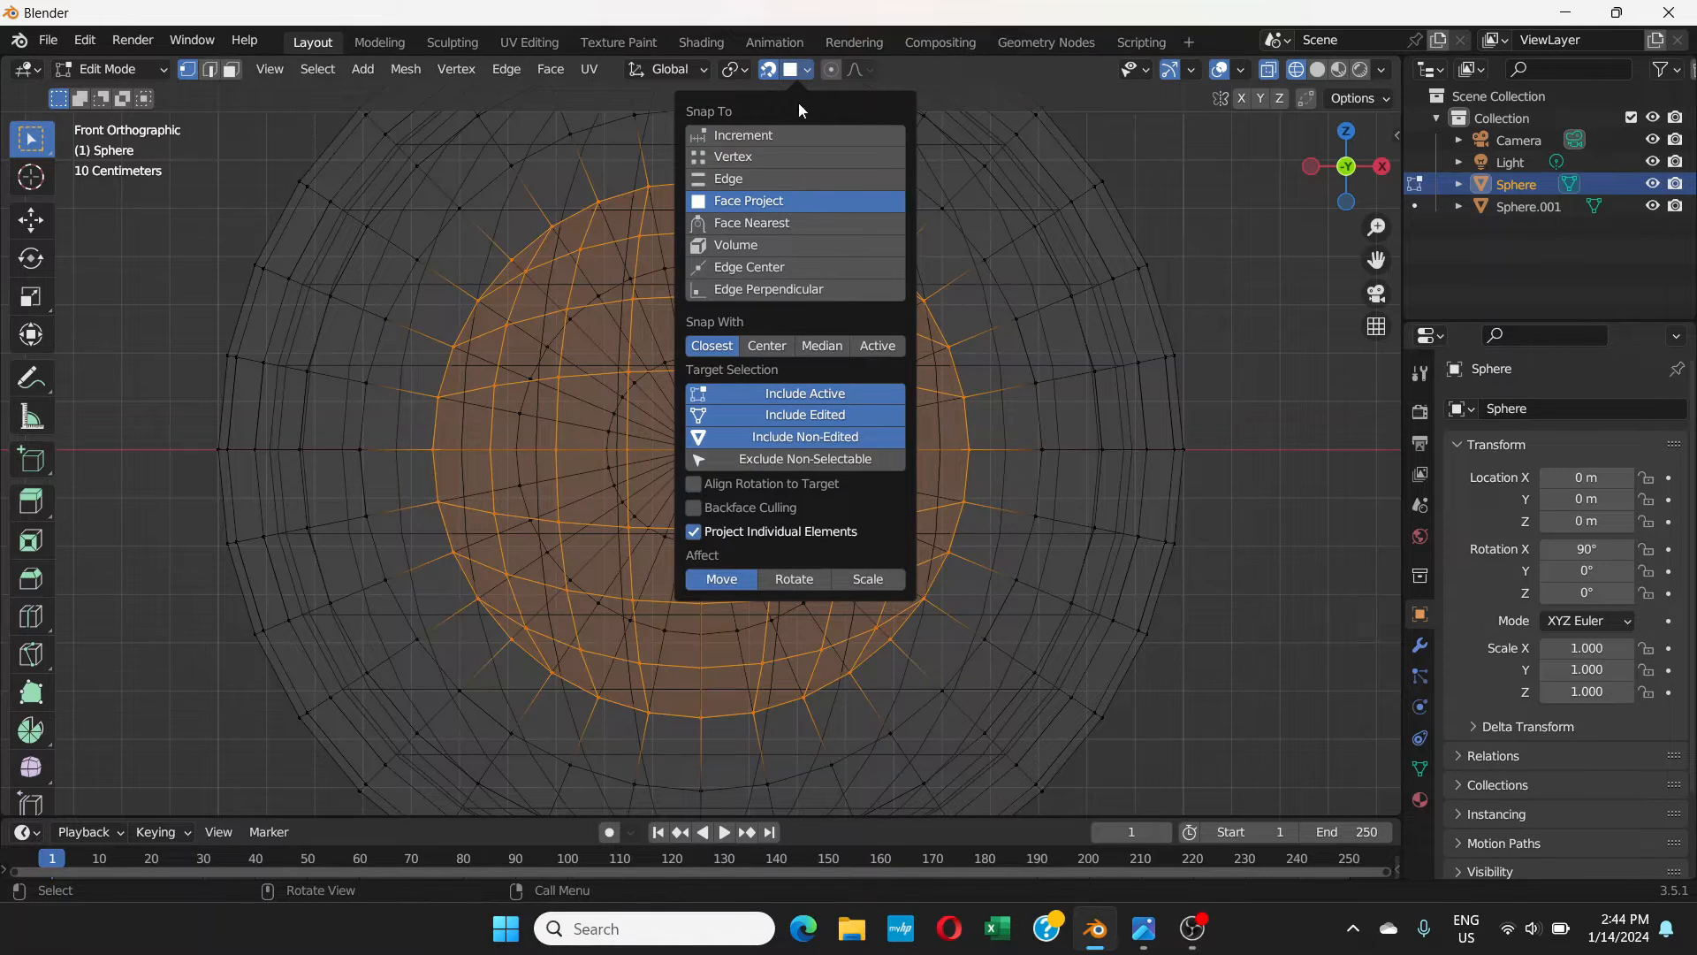
pyautogui.click(803, 68)
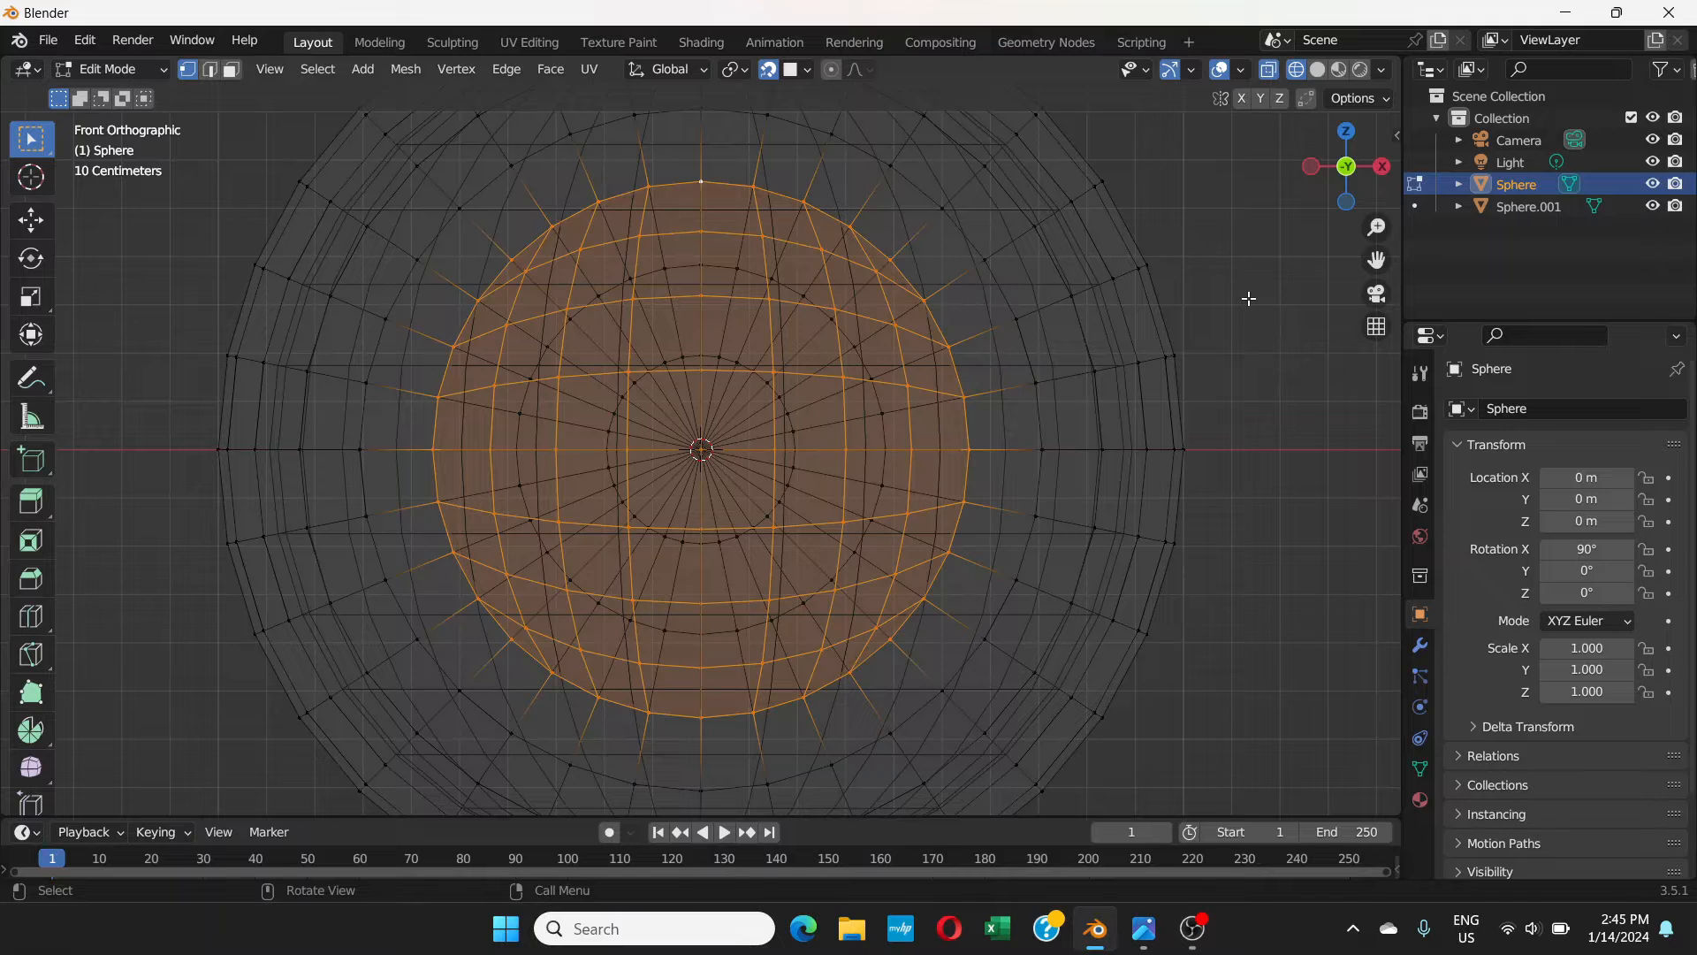
# - Project the selected cap vertices onto the second sphere's surface by confirming a zero-distance move with snapping
pyautogui.press('g')
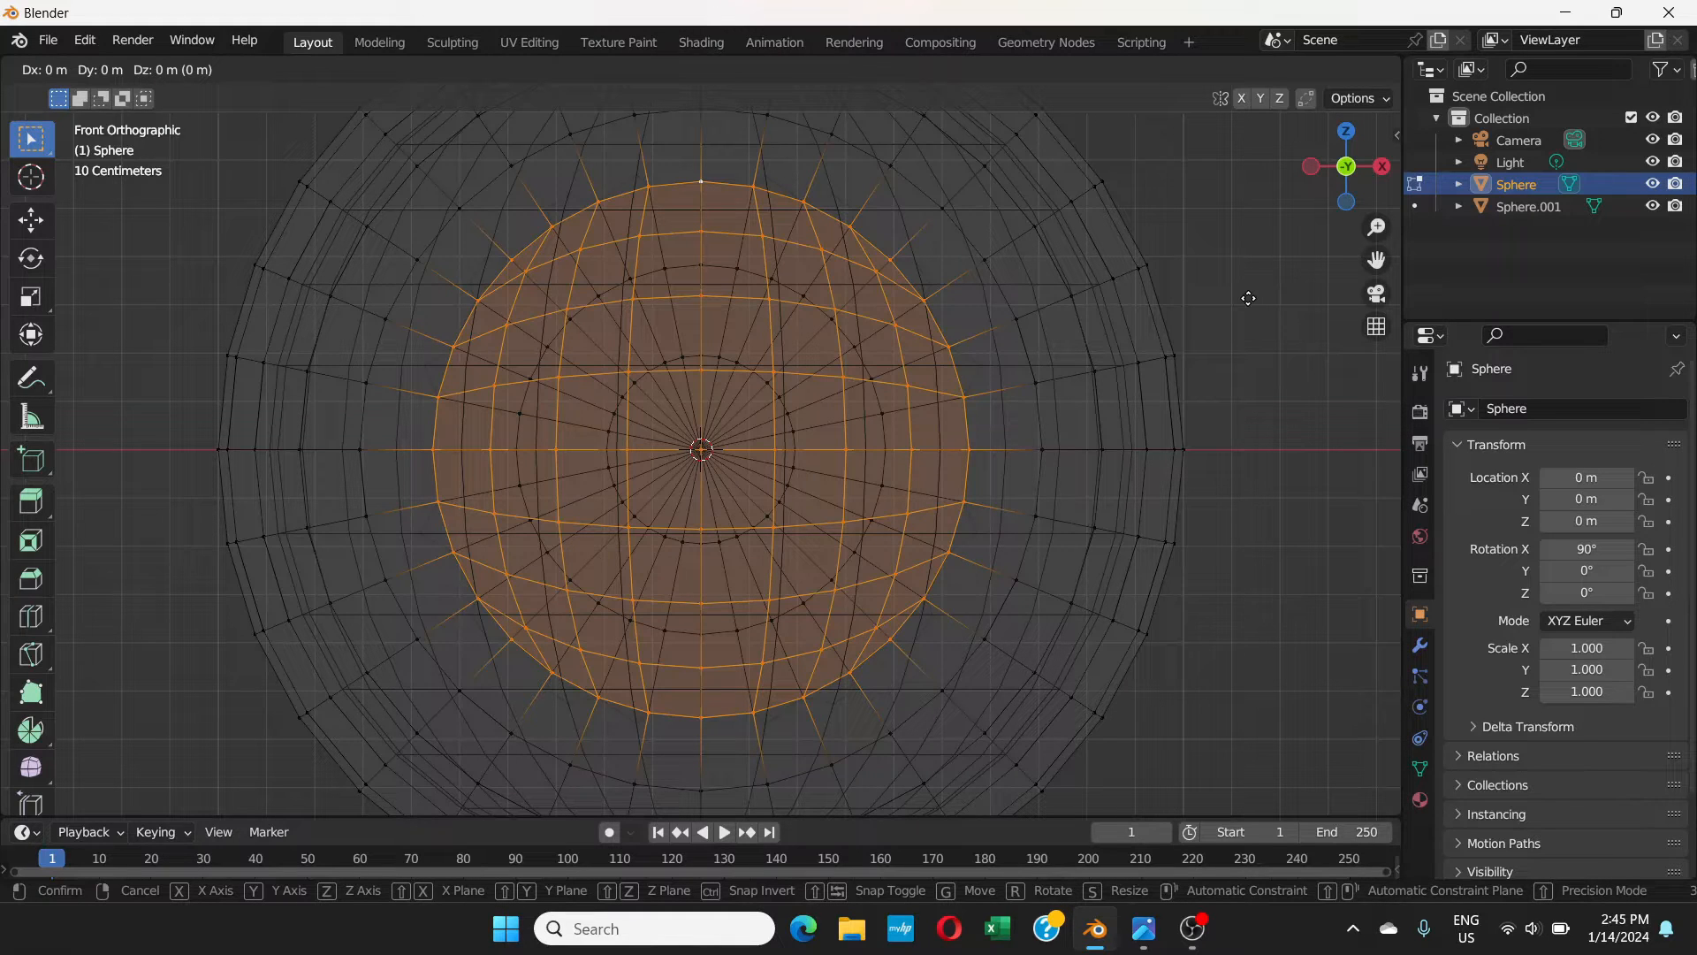
pyautogui.click(1248, 298)
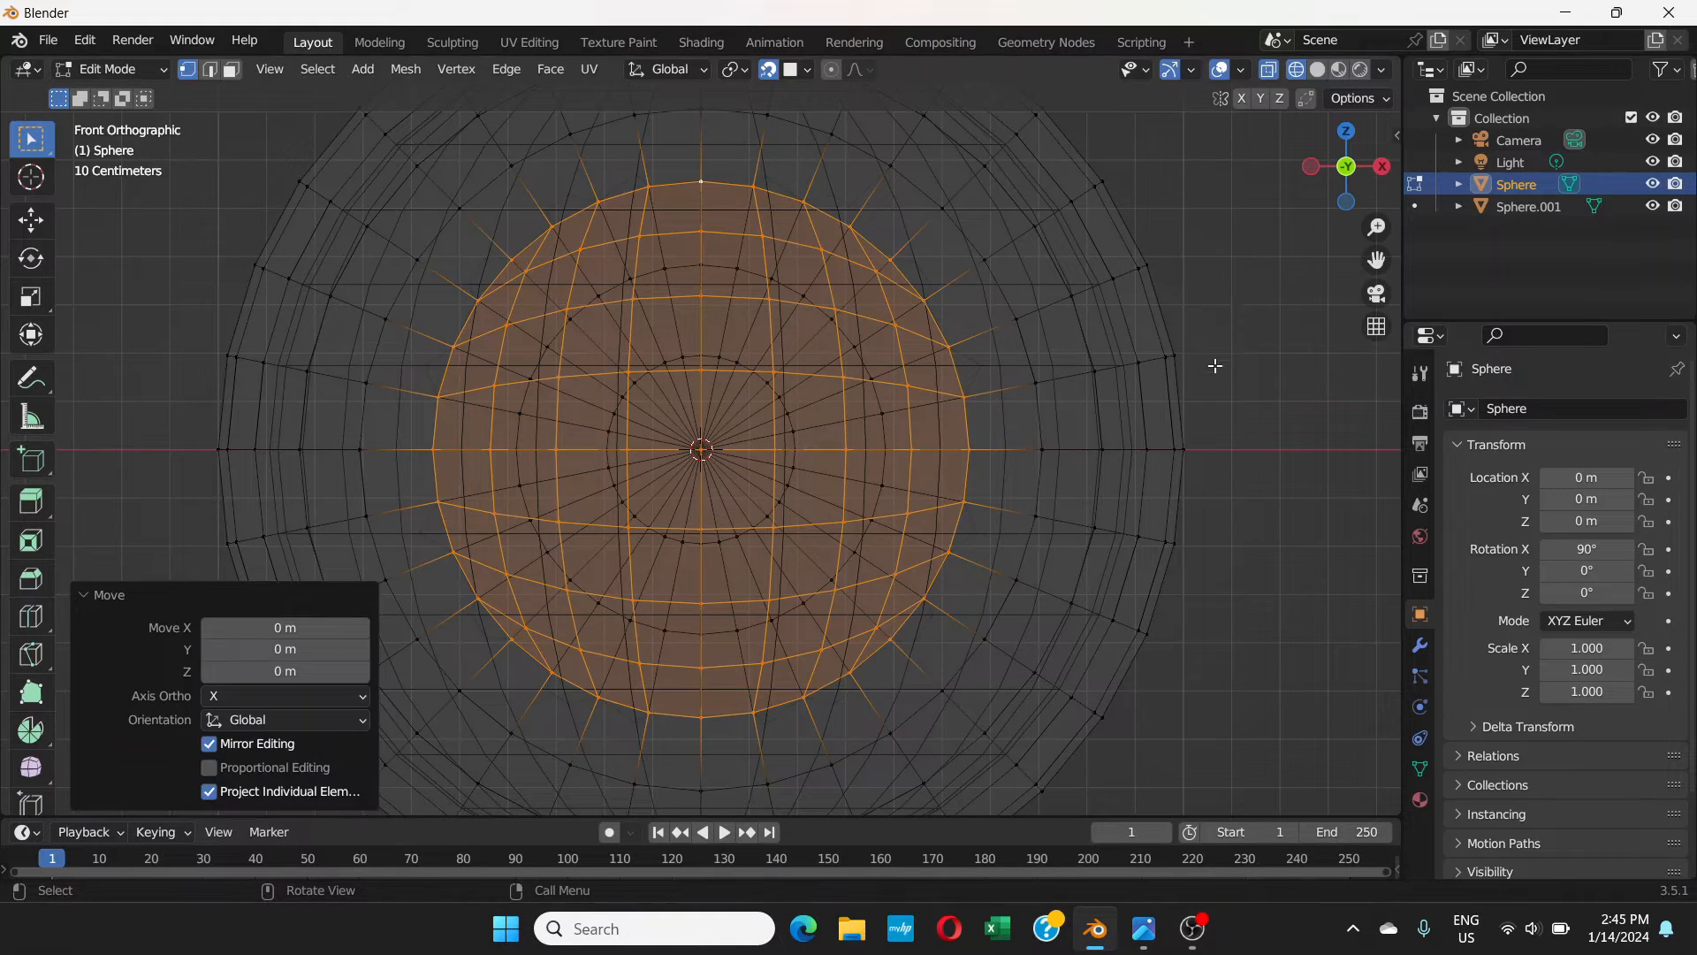
pyautogui.scroll(-2, 1215, 367)
pyautogui.moveTo(1216, 367); pyautogui.dragTo(1114, 371, button='middle')
pyautogui.moveTo(523, 418); pyautogui.dragTo(414, 422, button='middle')
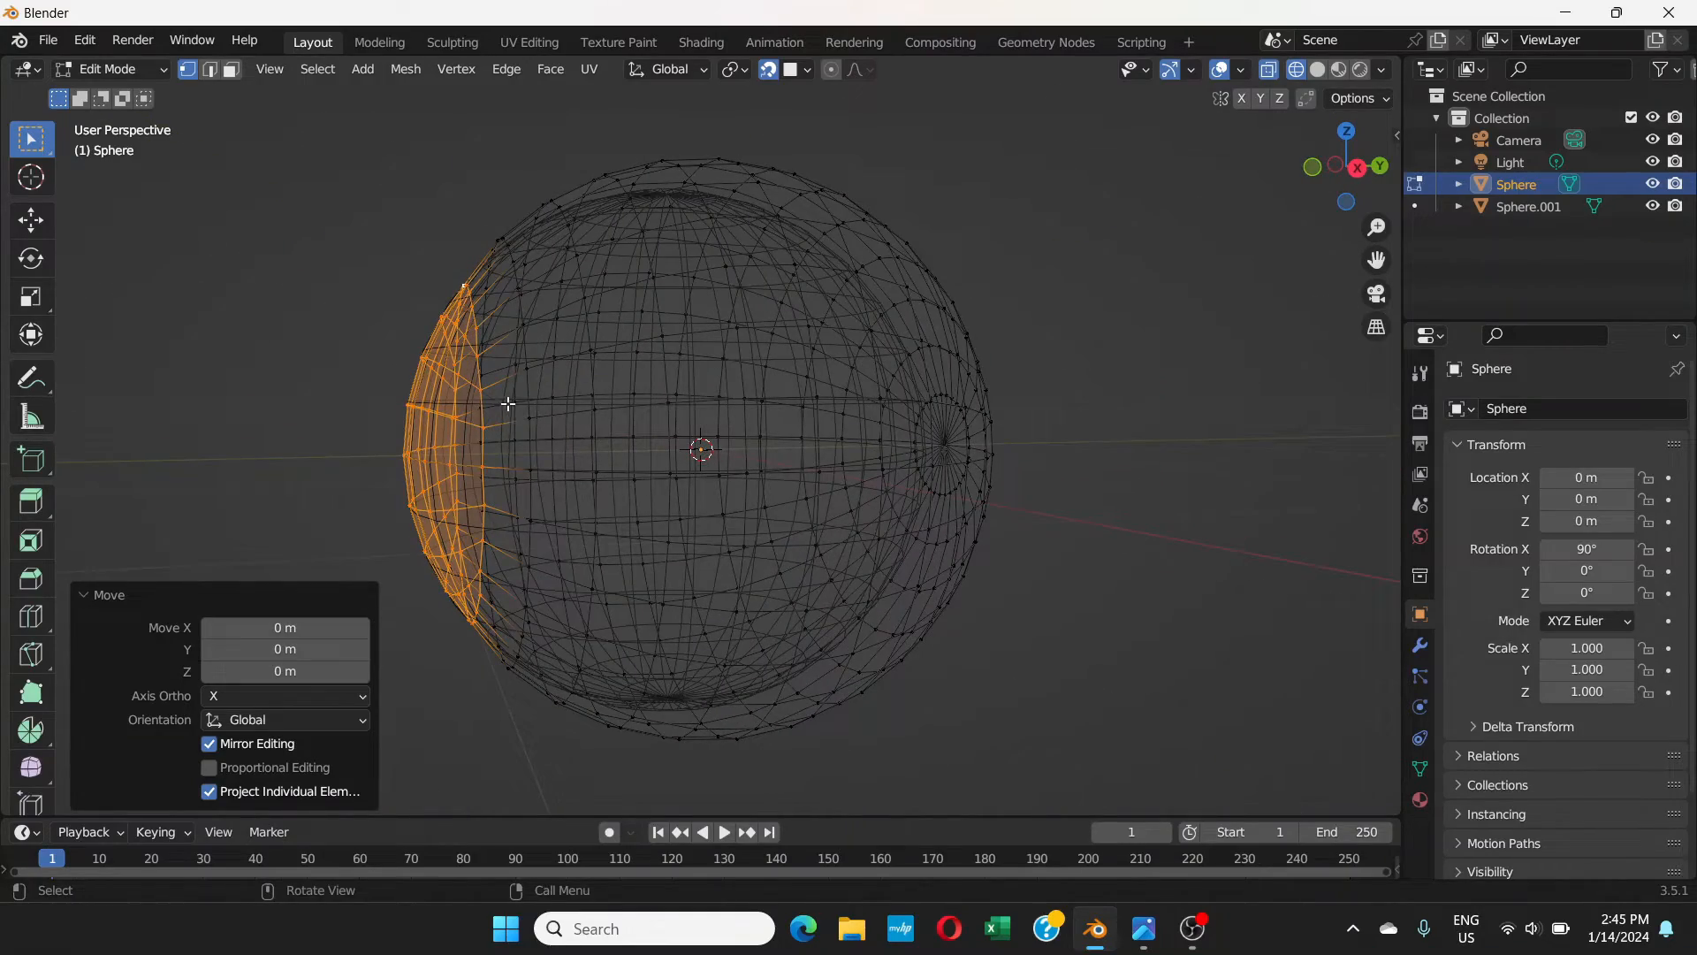
pyautogui.scroll(-2, 506, 404)
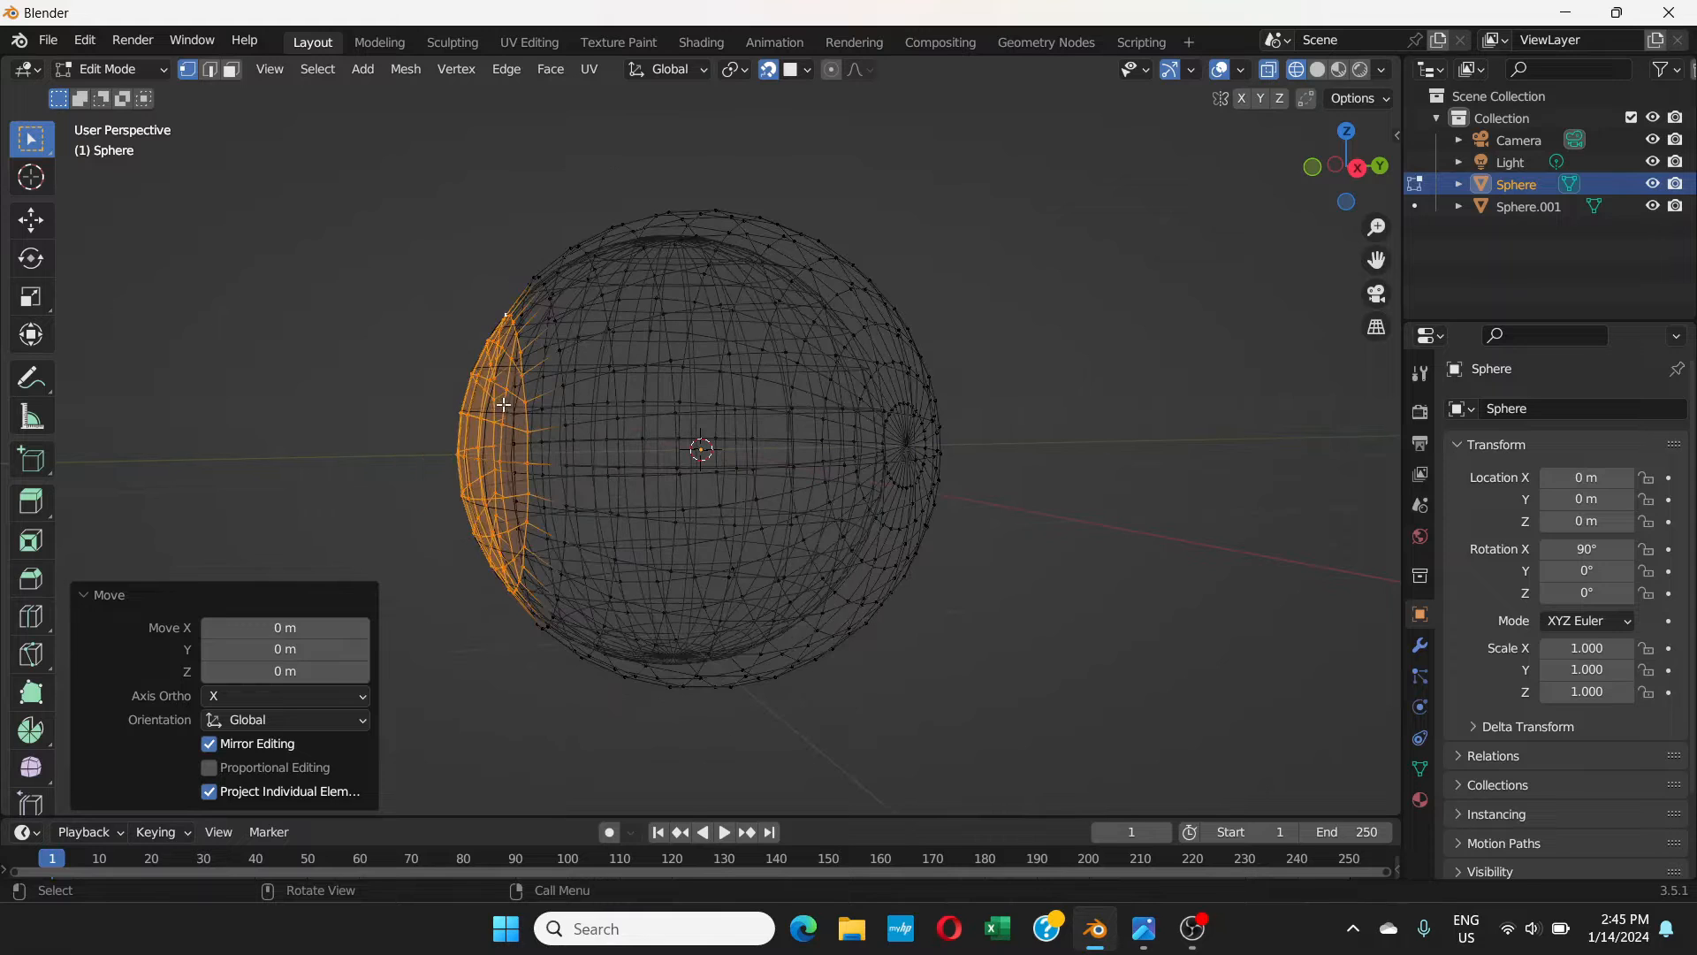
# - Return the sphere to Object Mode and switch the viewport to solid shading
pyautogui.click(157, 69)
pyautogui.click(156, 94)
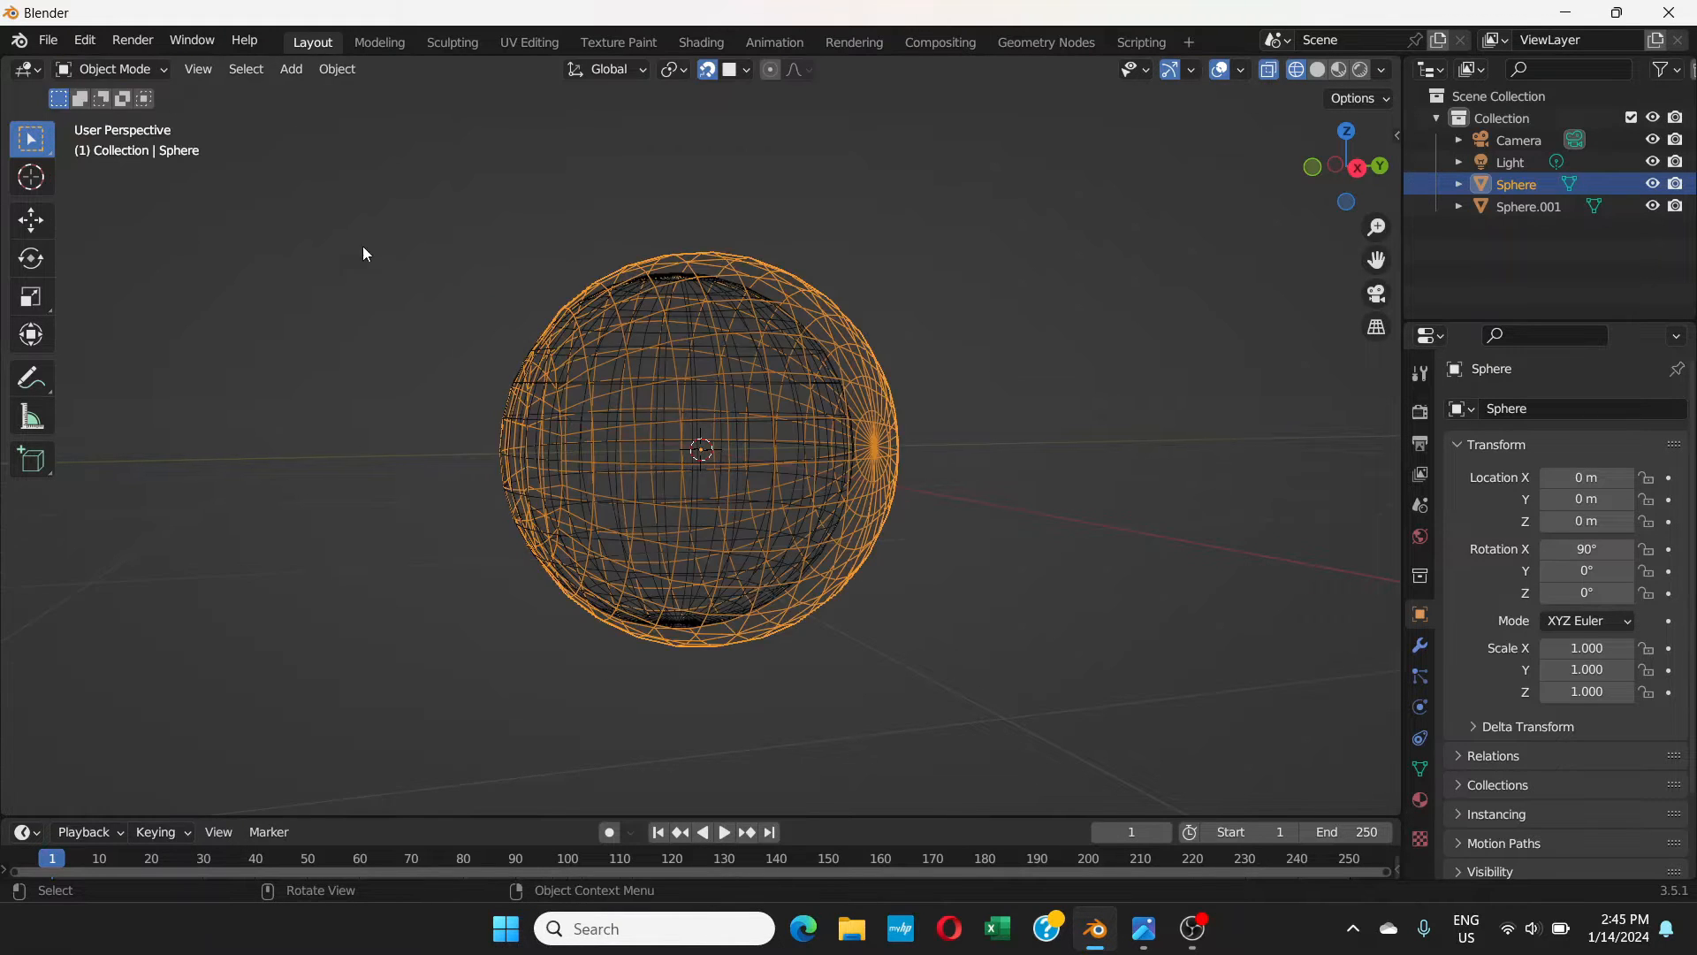
pyautogui.click(1319, 69)
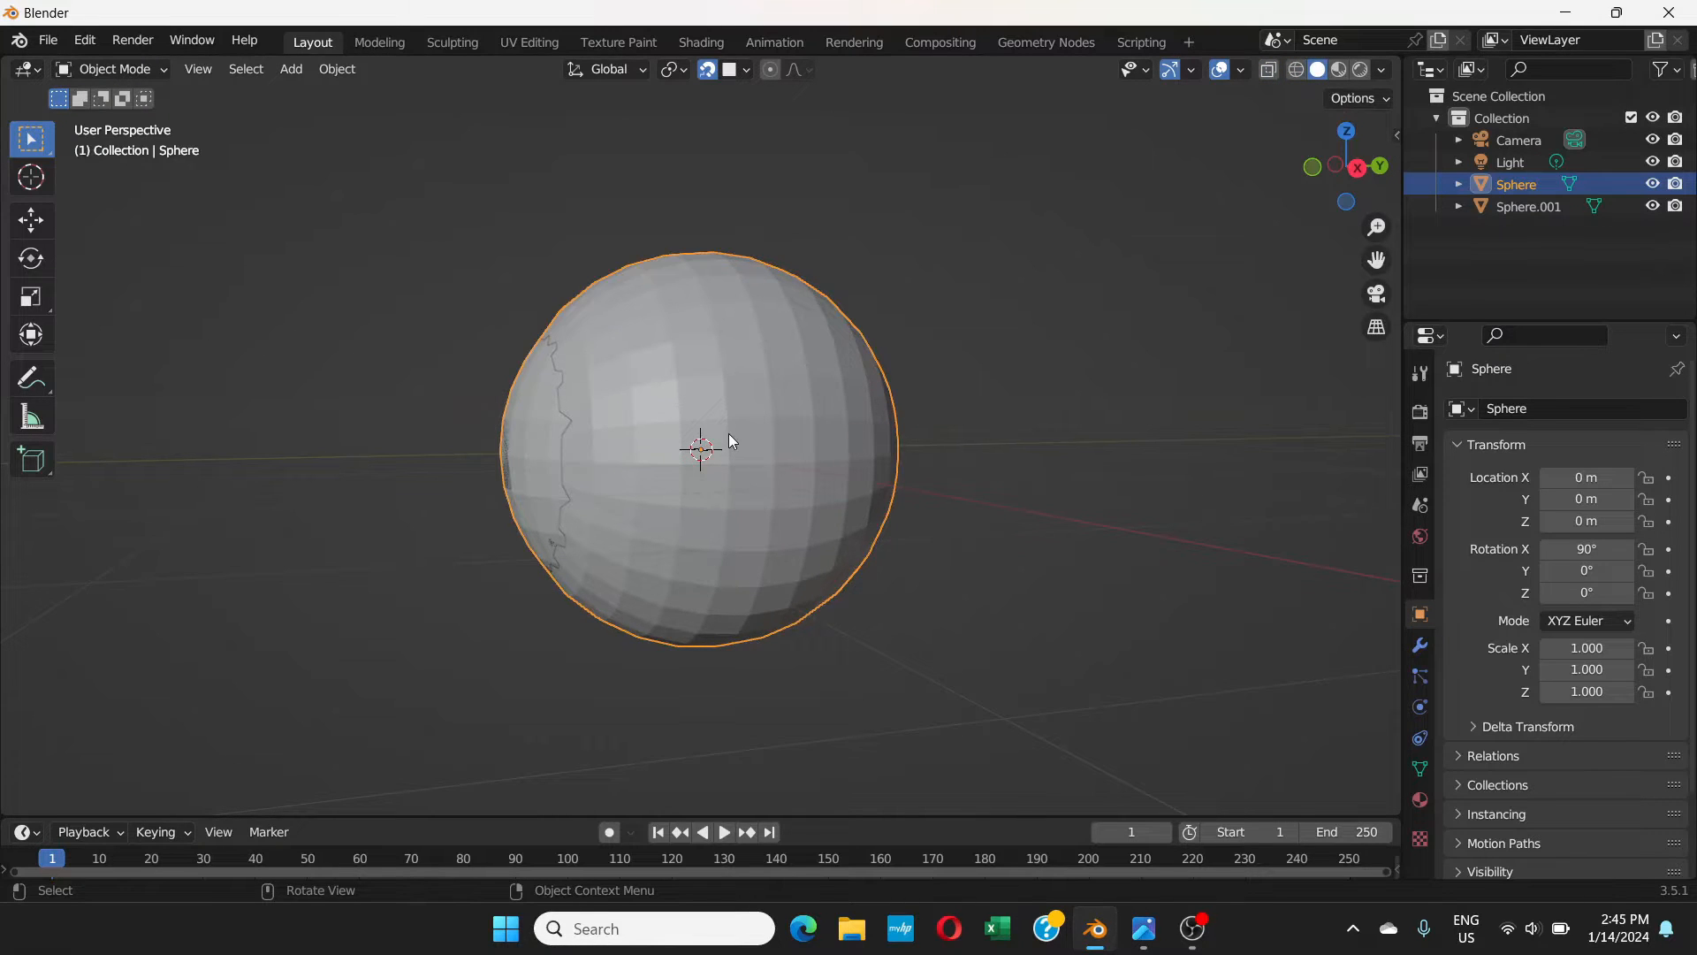
pyautogui.scroll(2, 730, 438)
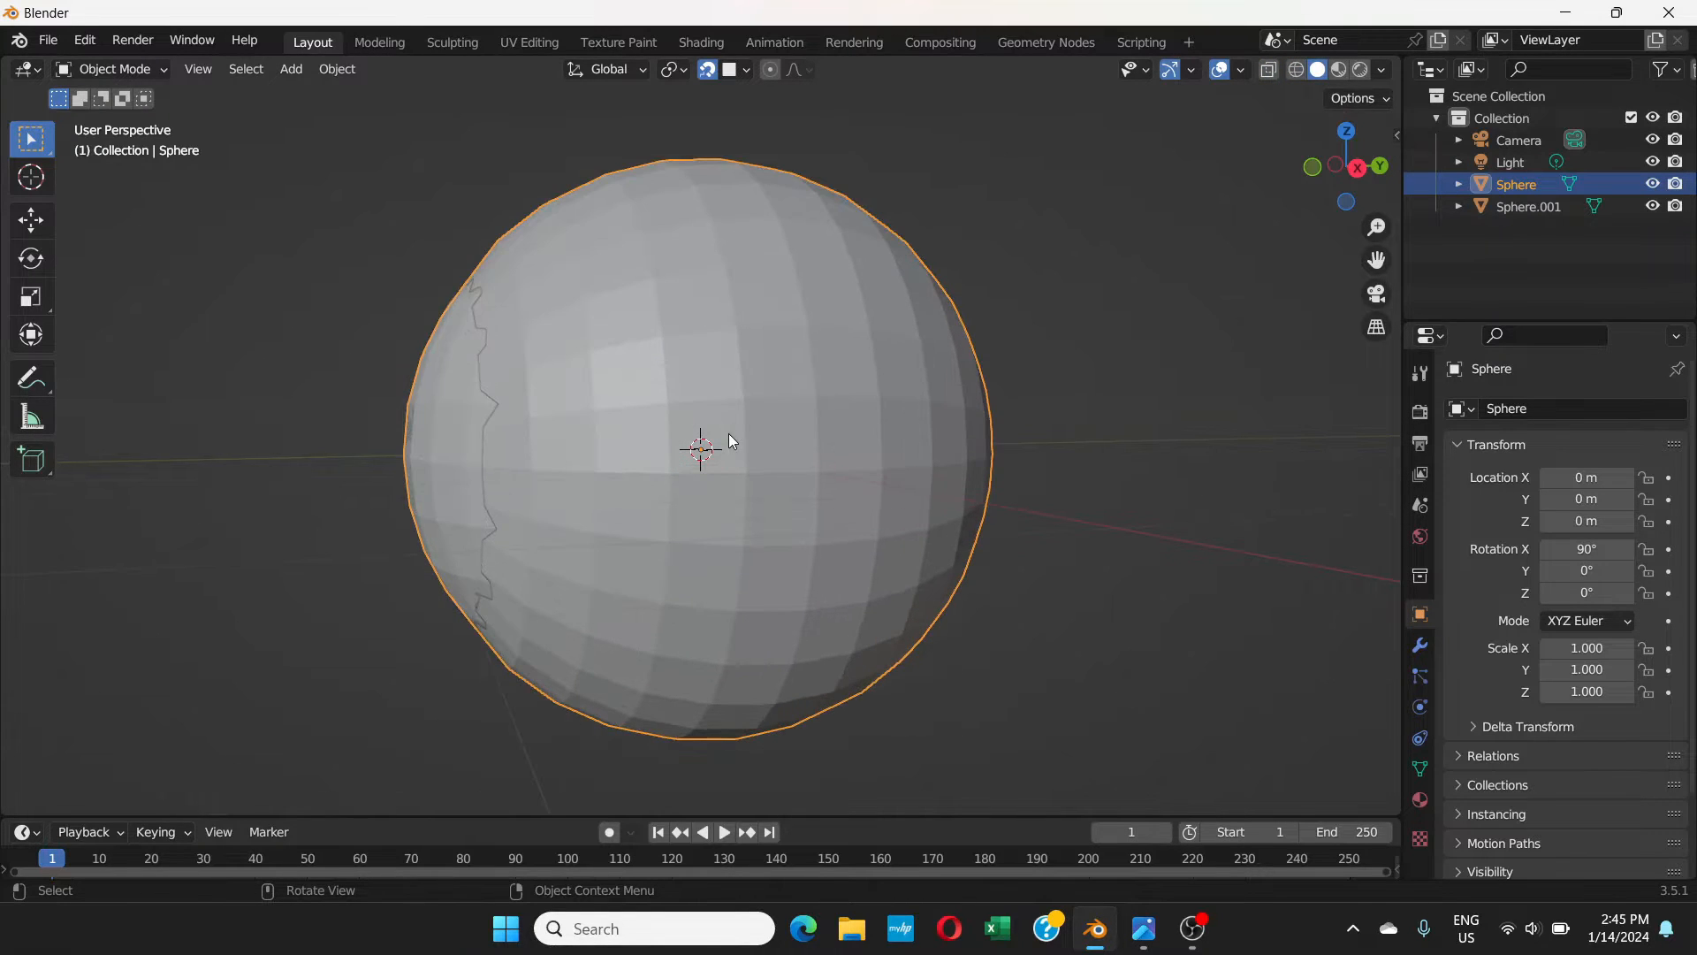
# - Delete the smaller second sphere that served as the projection target
pyautogui.click(435, 404)
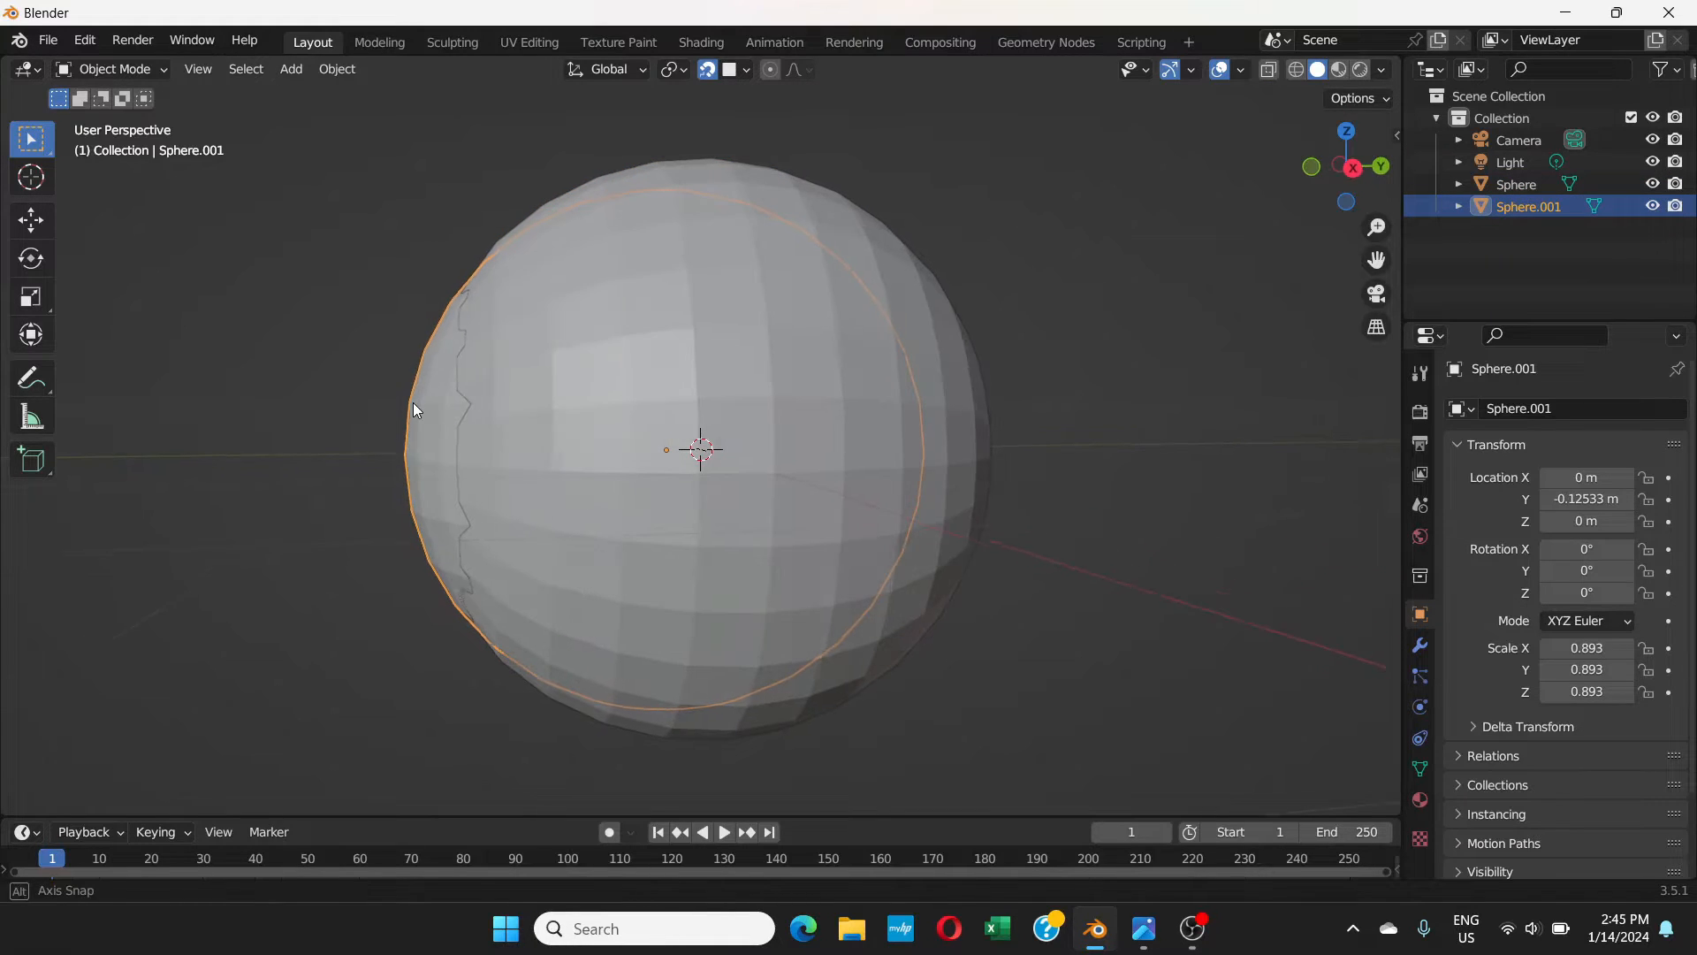
pyautogui.scroll(-3, 413, 410)
pyautogui.scroll(2, 592, 440)
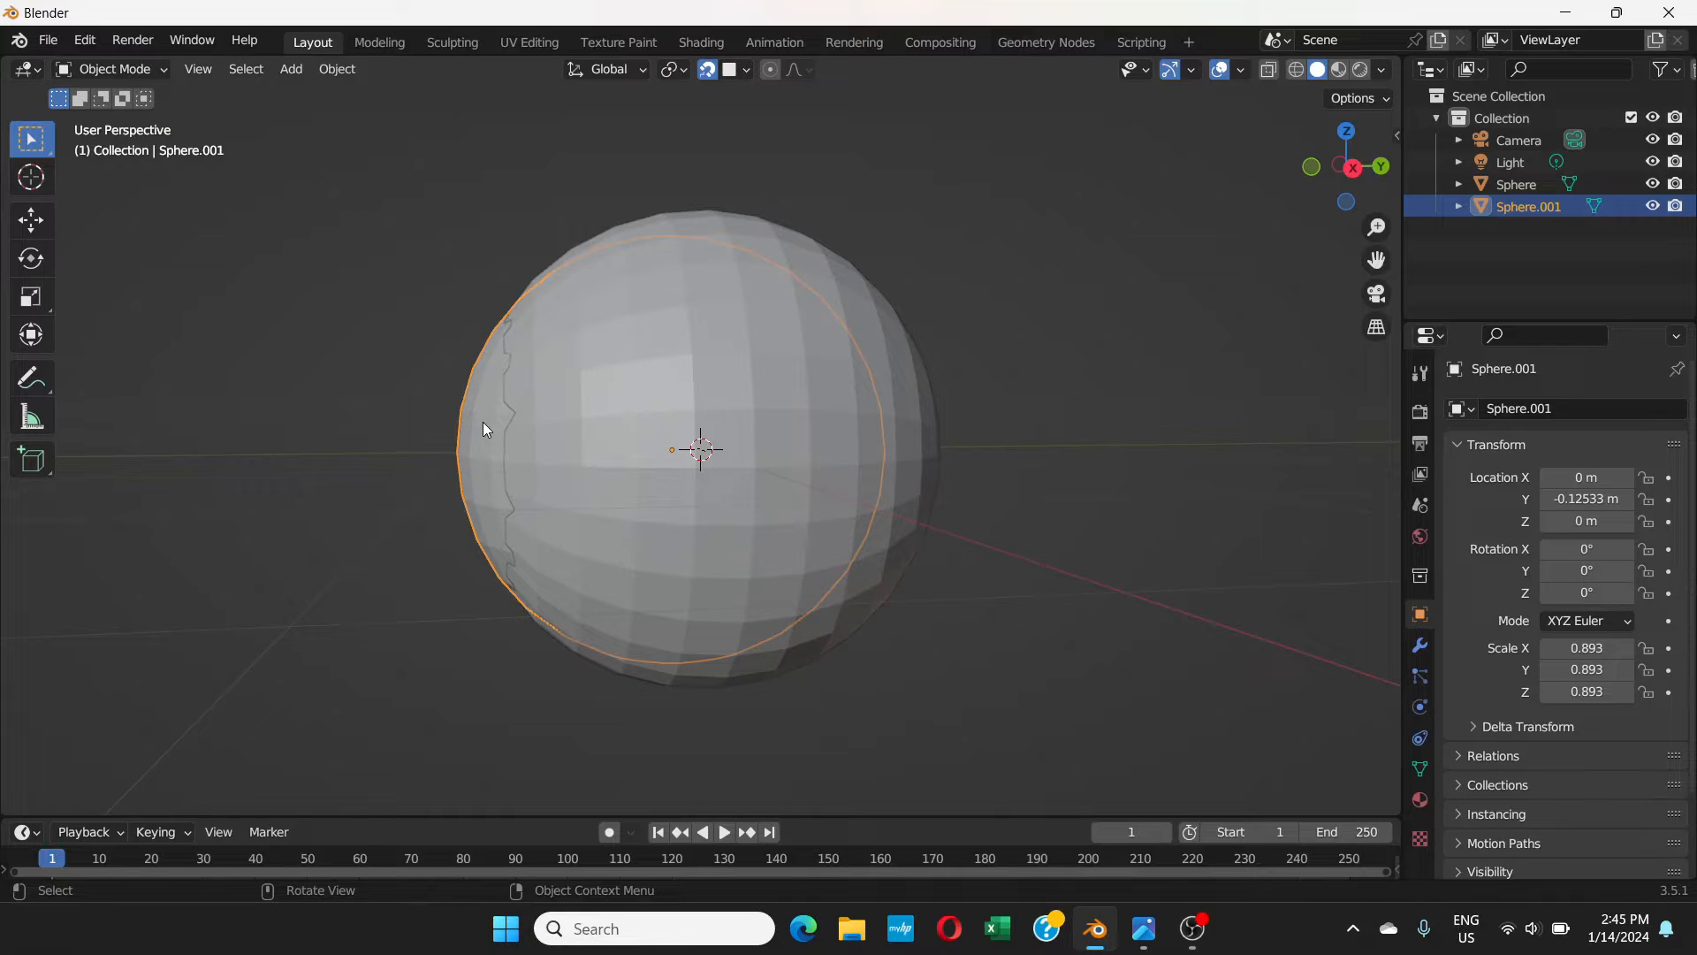
pyautogui.press('Delete')
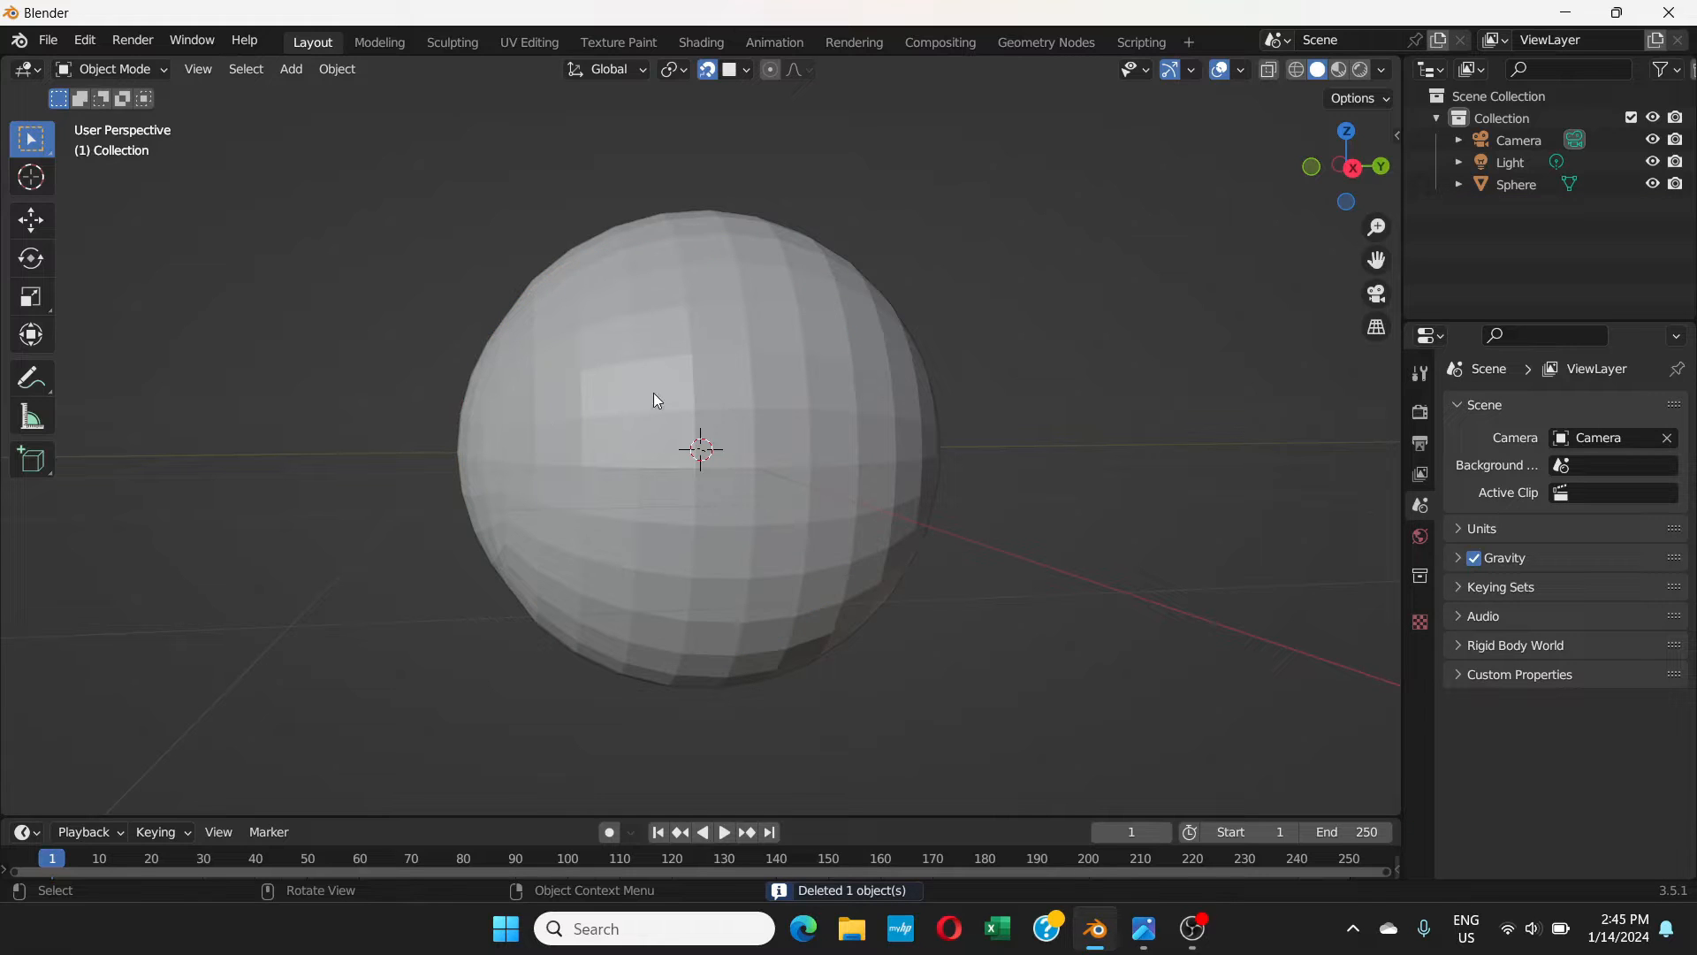
# - Examine the sphere's projected front cap in side view and from several perspective angles
pyautogui.moveTo(654, 392)
pyautogui.mouseDown(button='middle')
pyautogui.moveTo(629, 401)
pyautogui.moveTo(640, 390)
pyautogui.mouseUp(button='middle')
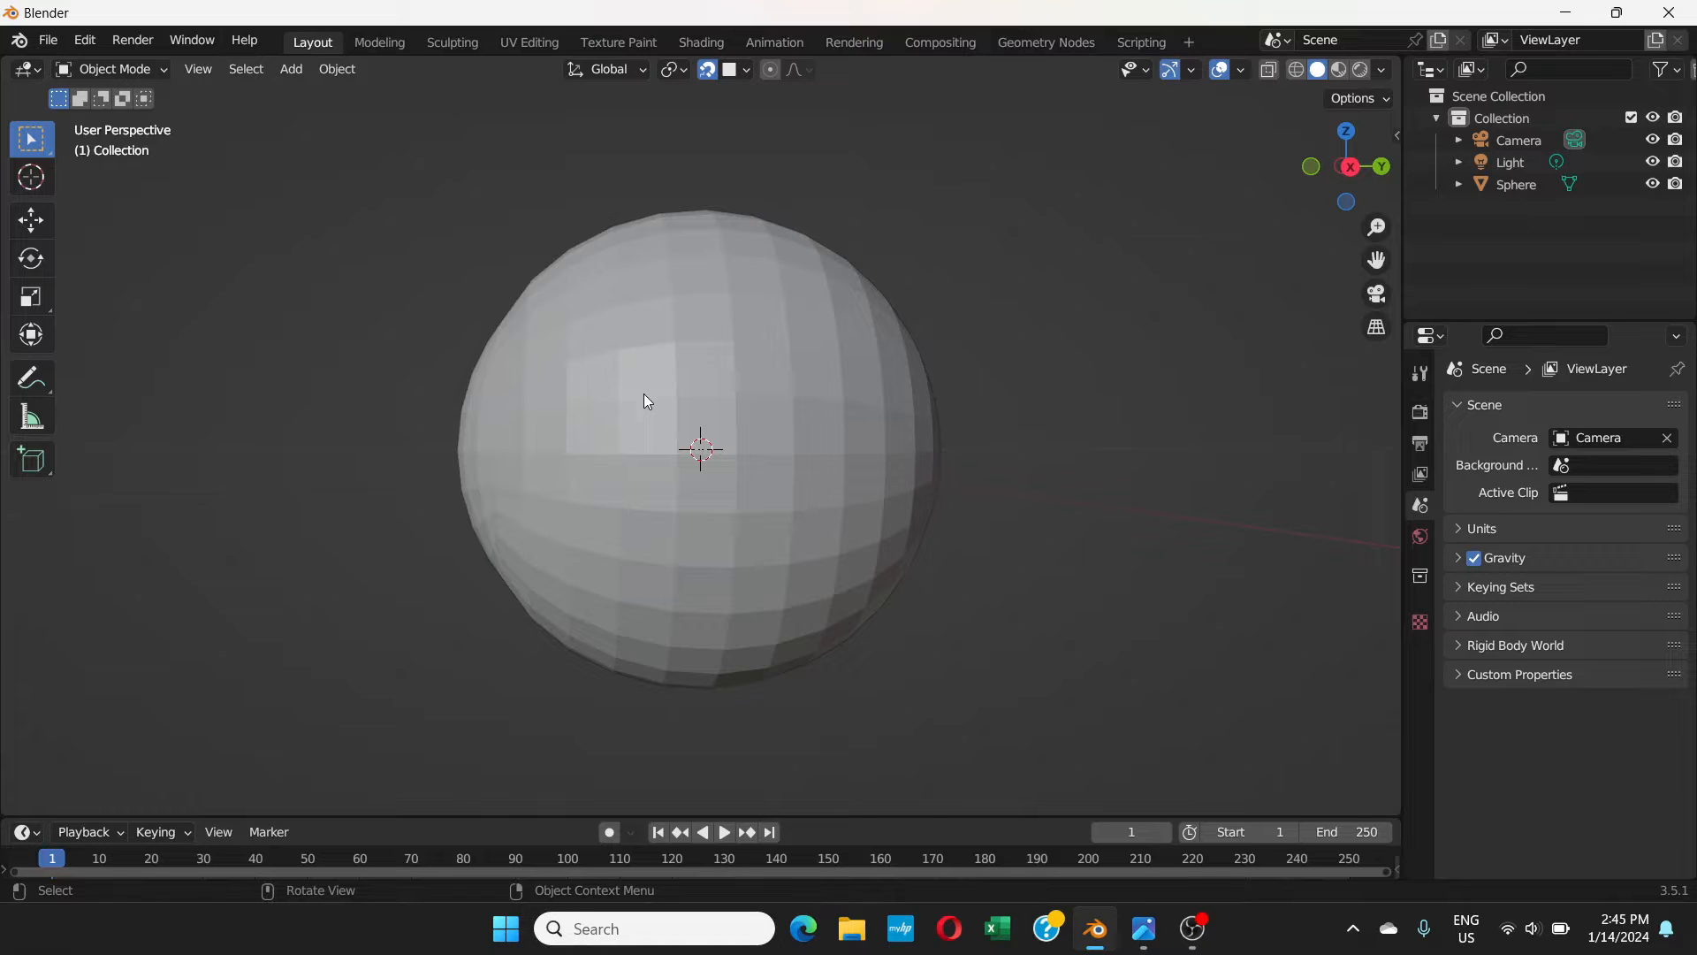
pyautogui.press('KP_3')
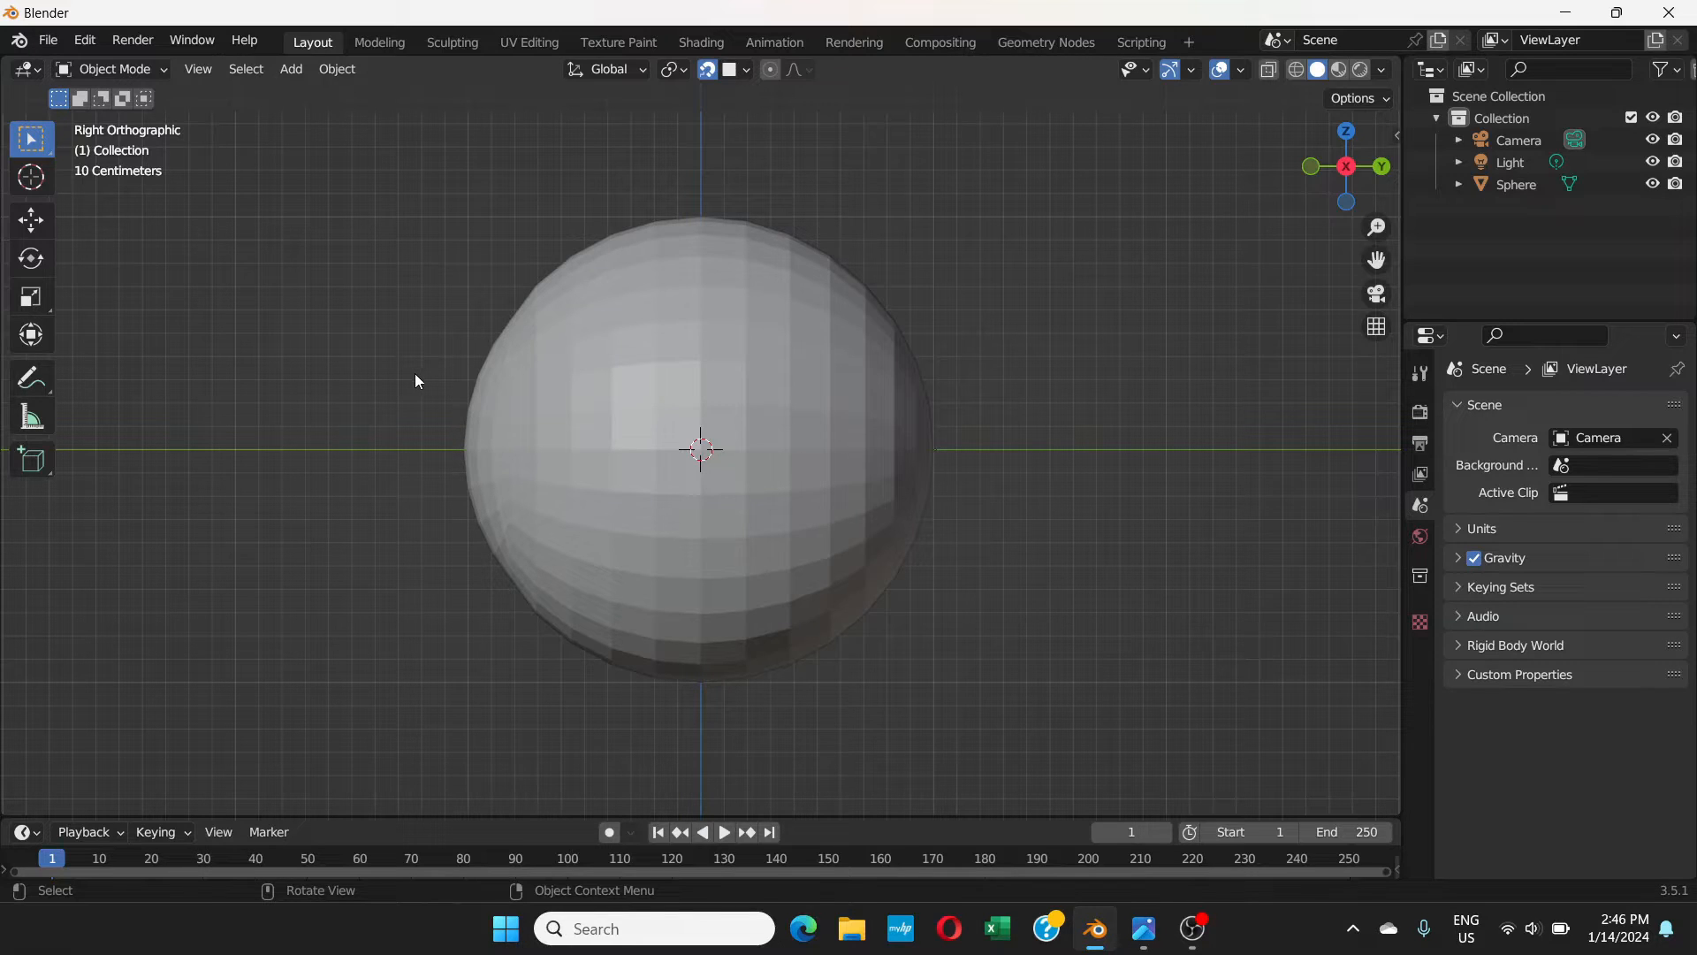
pyautogui.moveTo(509, 299); pyautogui.dragTo(769, 368, button='middle')
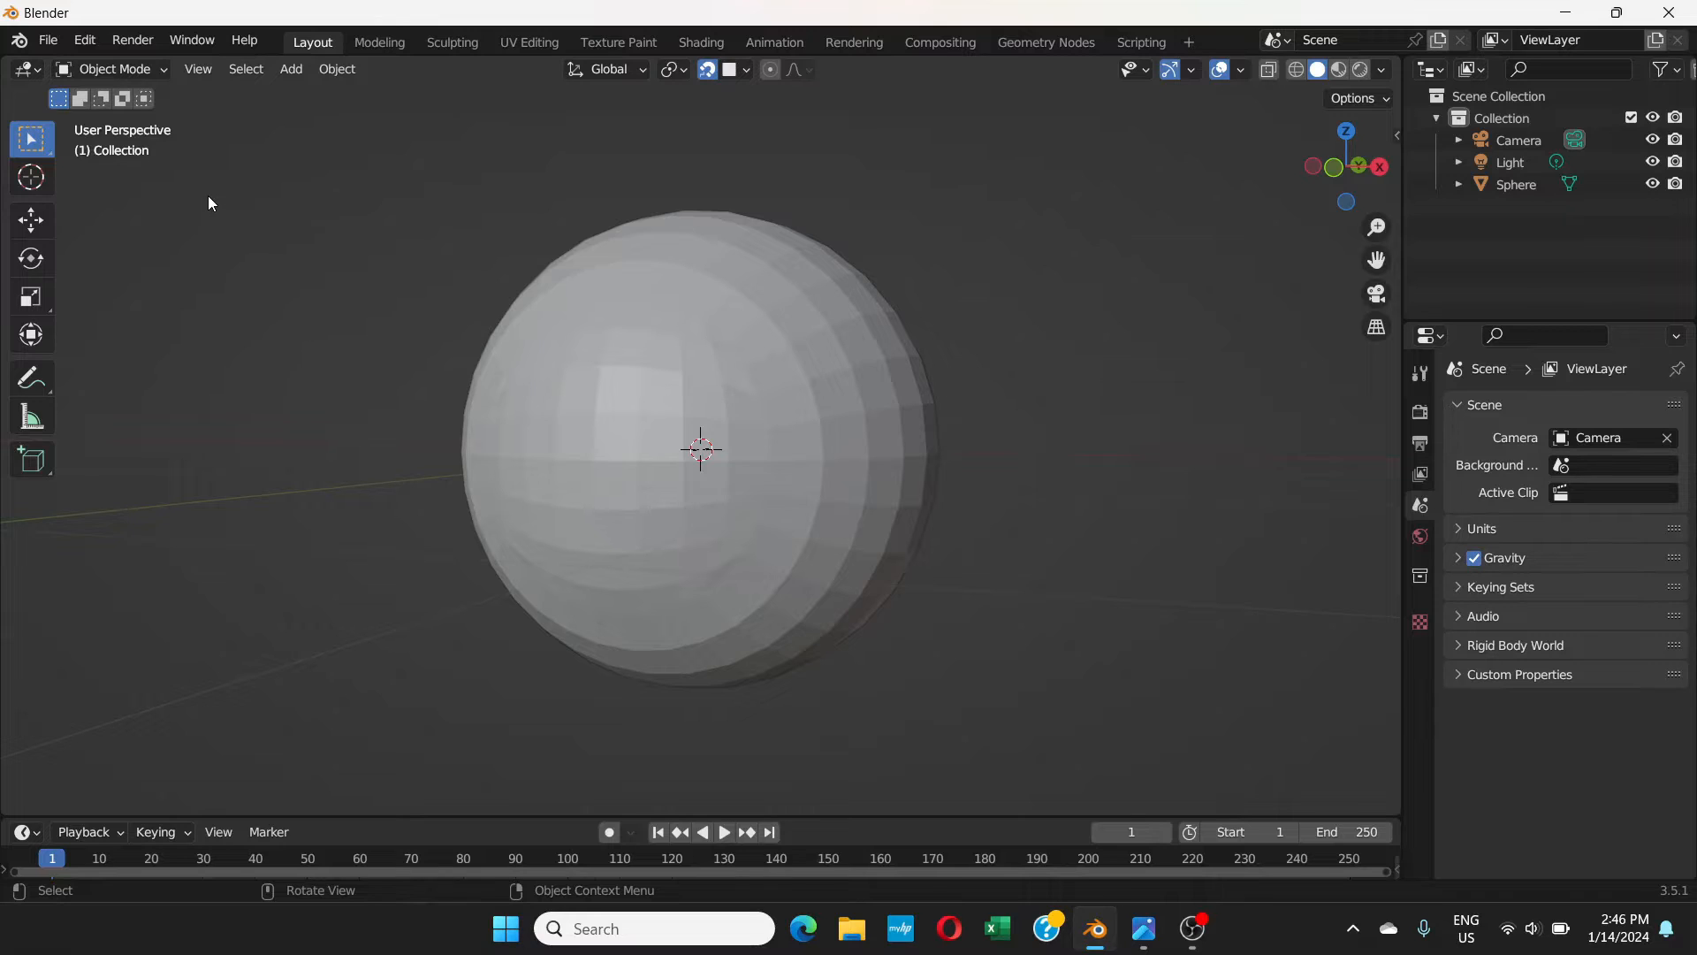
pyautogui.scroll(-1, 703, 476)
pyautogui.scroll(2, 719, 470)
pyautogui.moveTo(748, 465); pyautogui.dragTo(696, 474, button='middle')
pyautogui.scroll(-2, 696, 473)
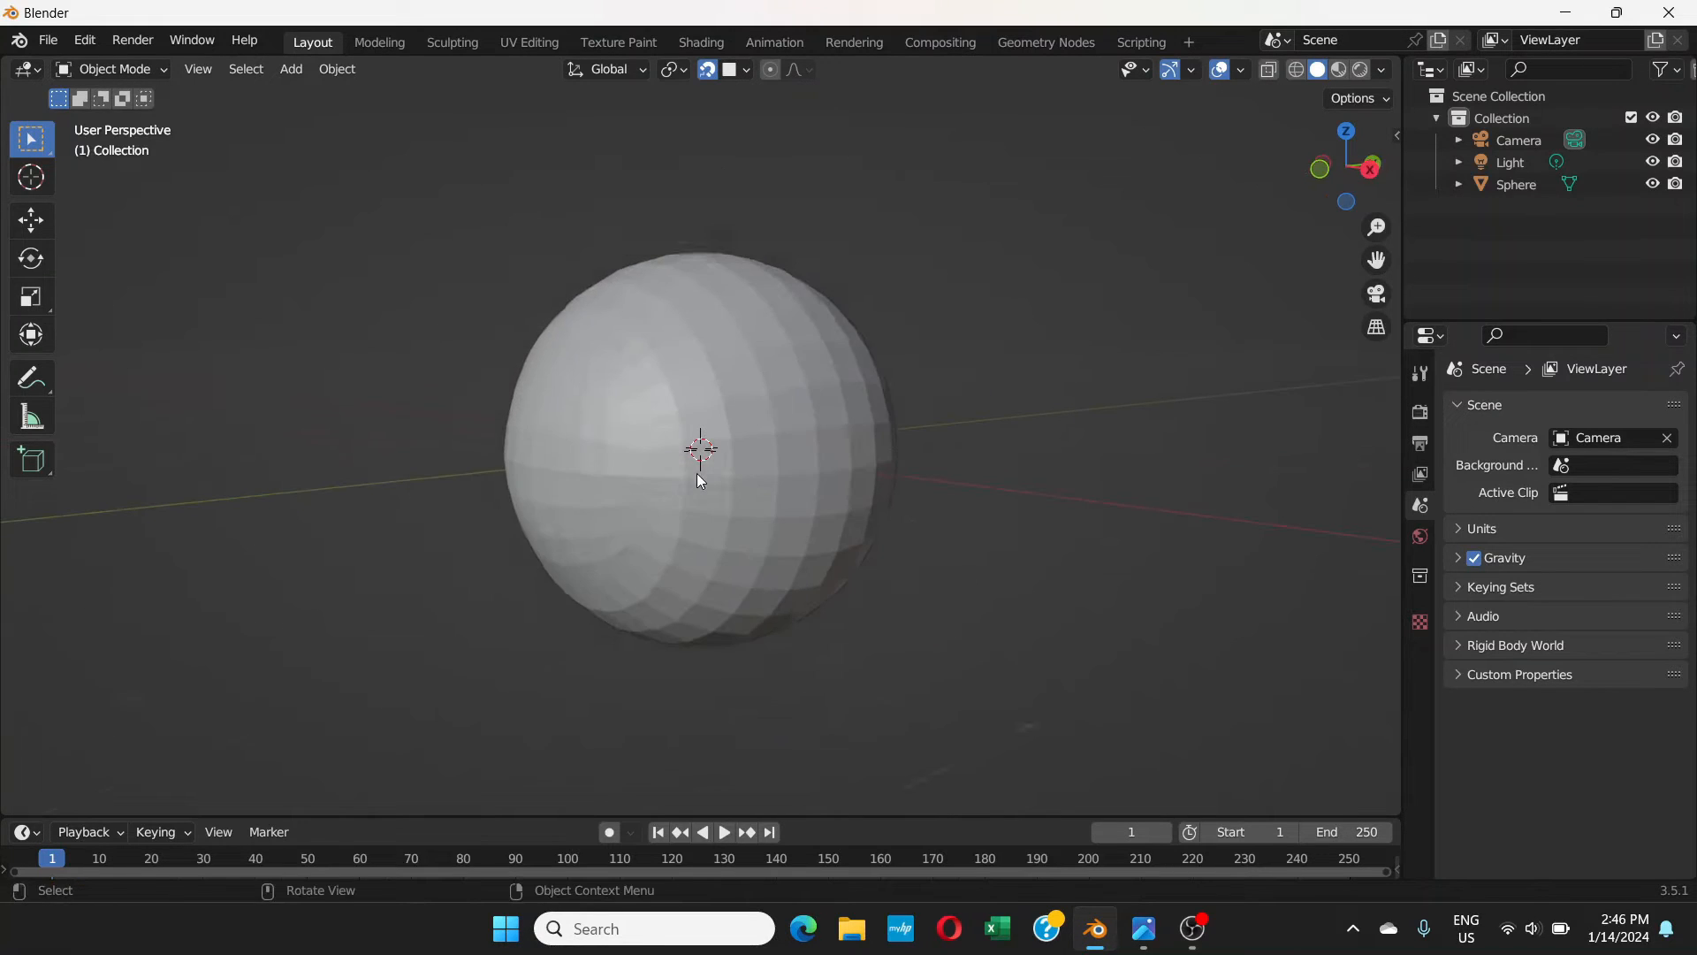
pyautogui.scroll(-2, 696, 474)
pyautogui.scroll(2, 704, 461)
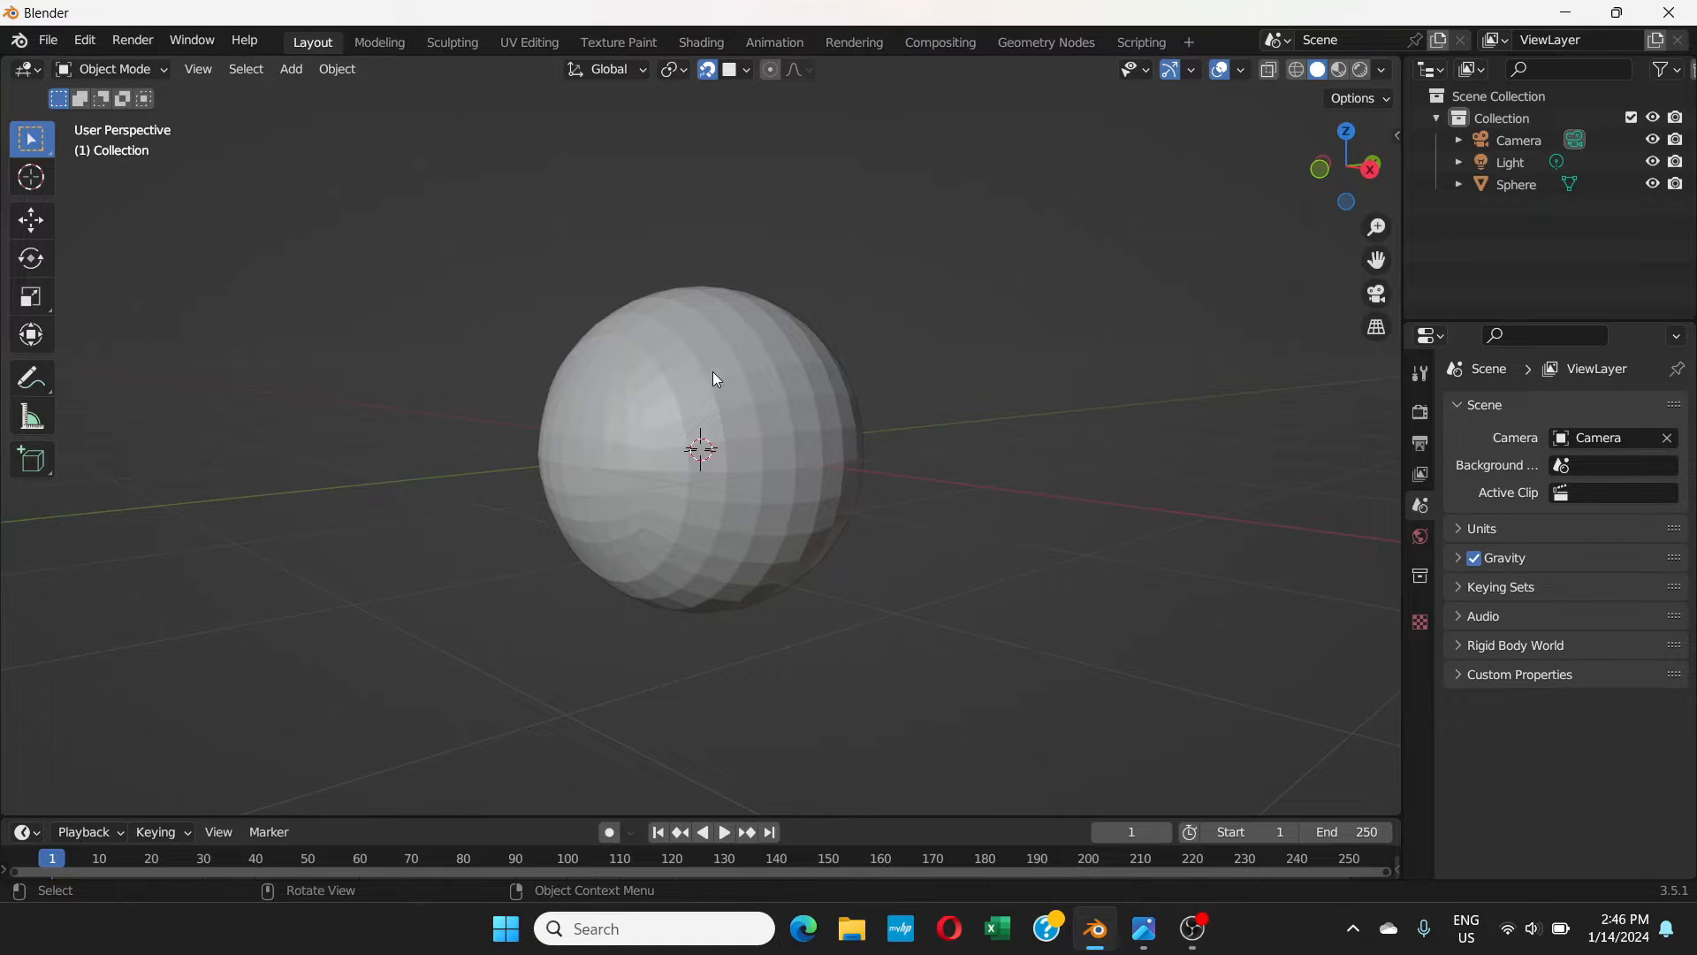
# - Select the sphere and apply Shade Smooth to it
pyautogui.rightClick(712, 371)
pyautogui.press('Escape')
pyautogui.click(714, 374)
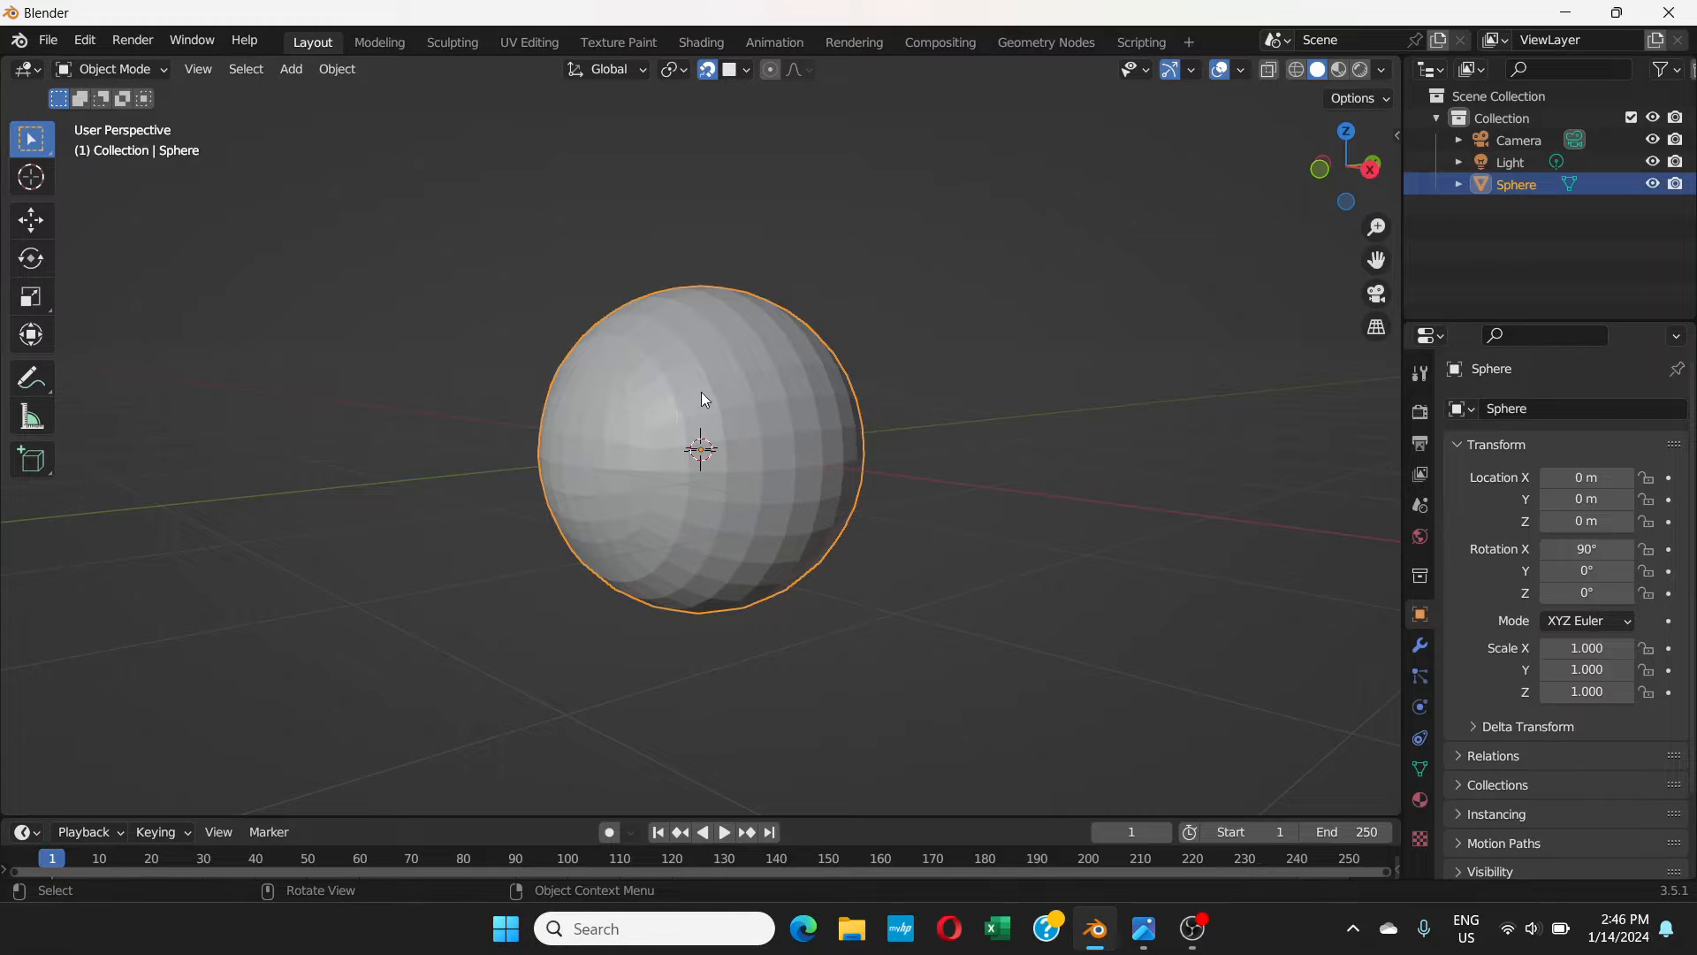
pyautogui.rightClick(702, 391)
pyautogui.click(634, 395)
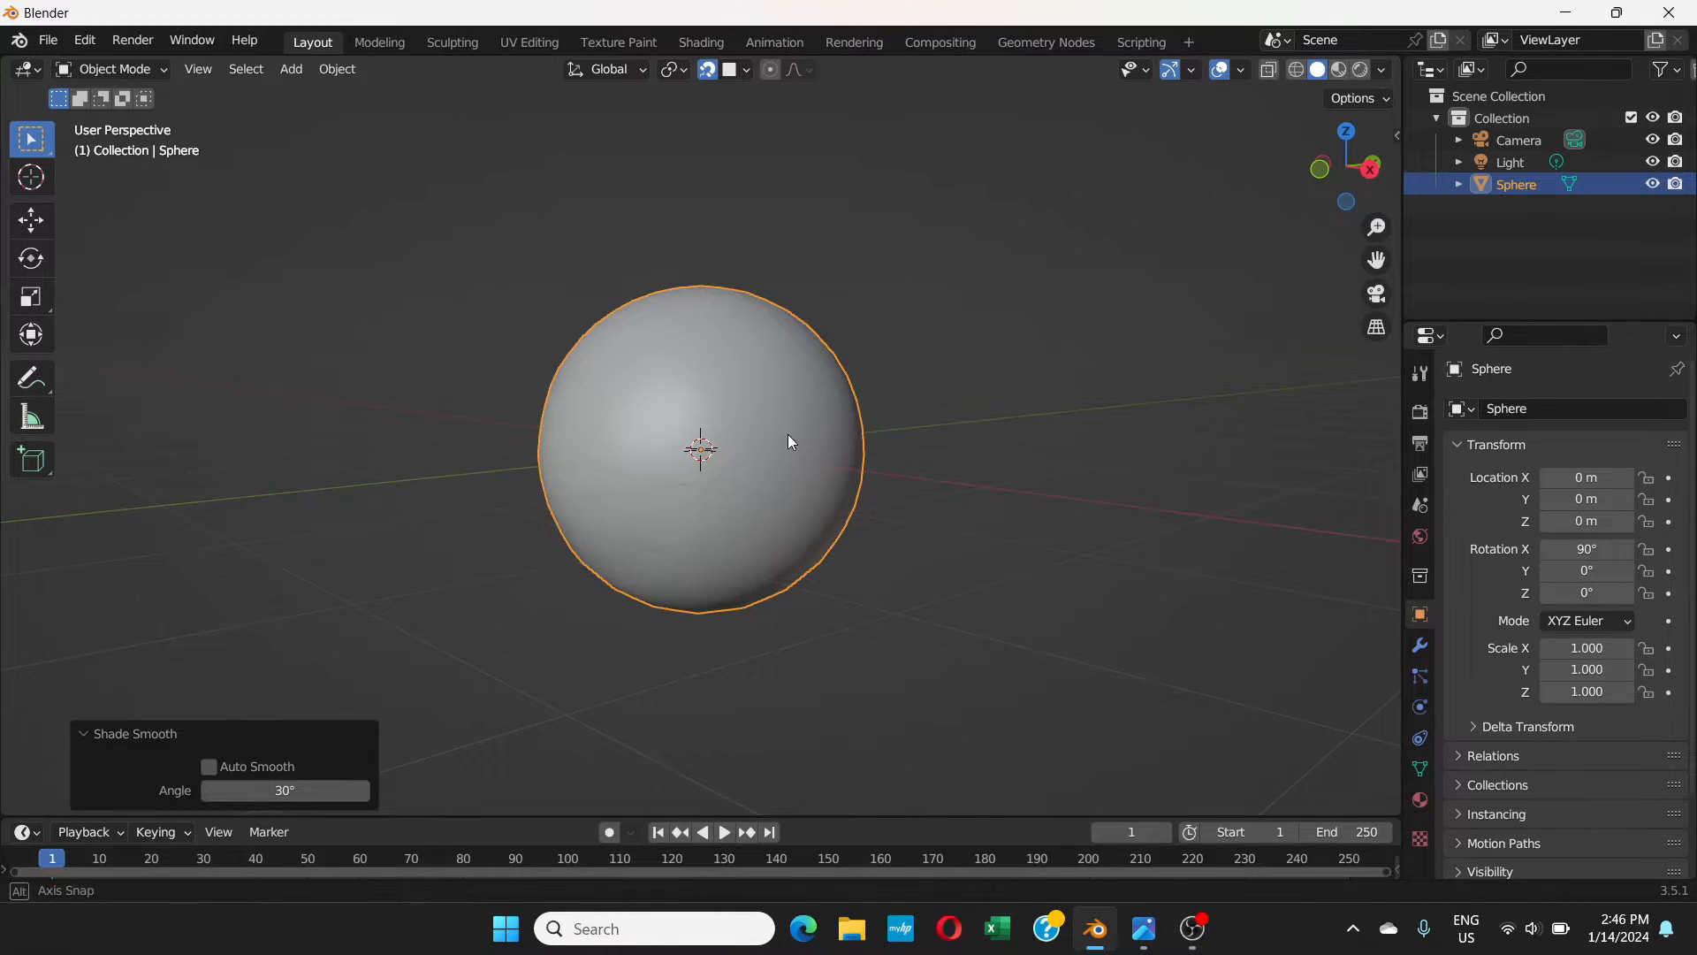
pyautogui.moveTo(787, 443); pyautogui.dragTo(751, 446, button='middle')
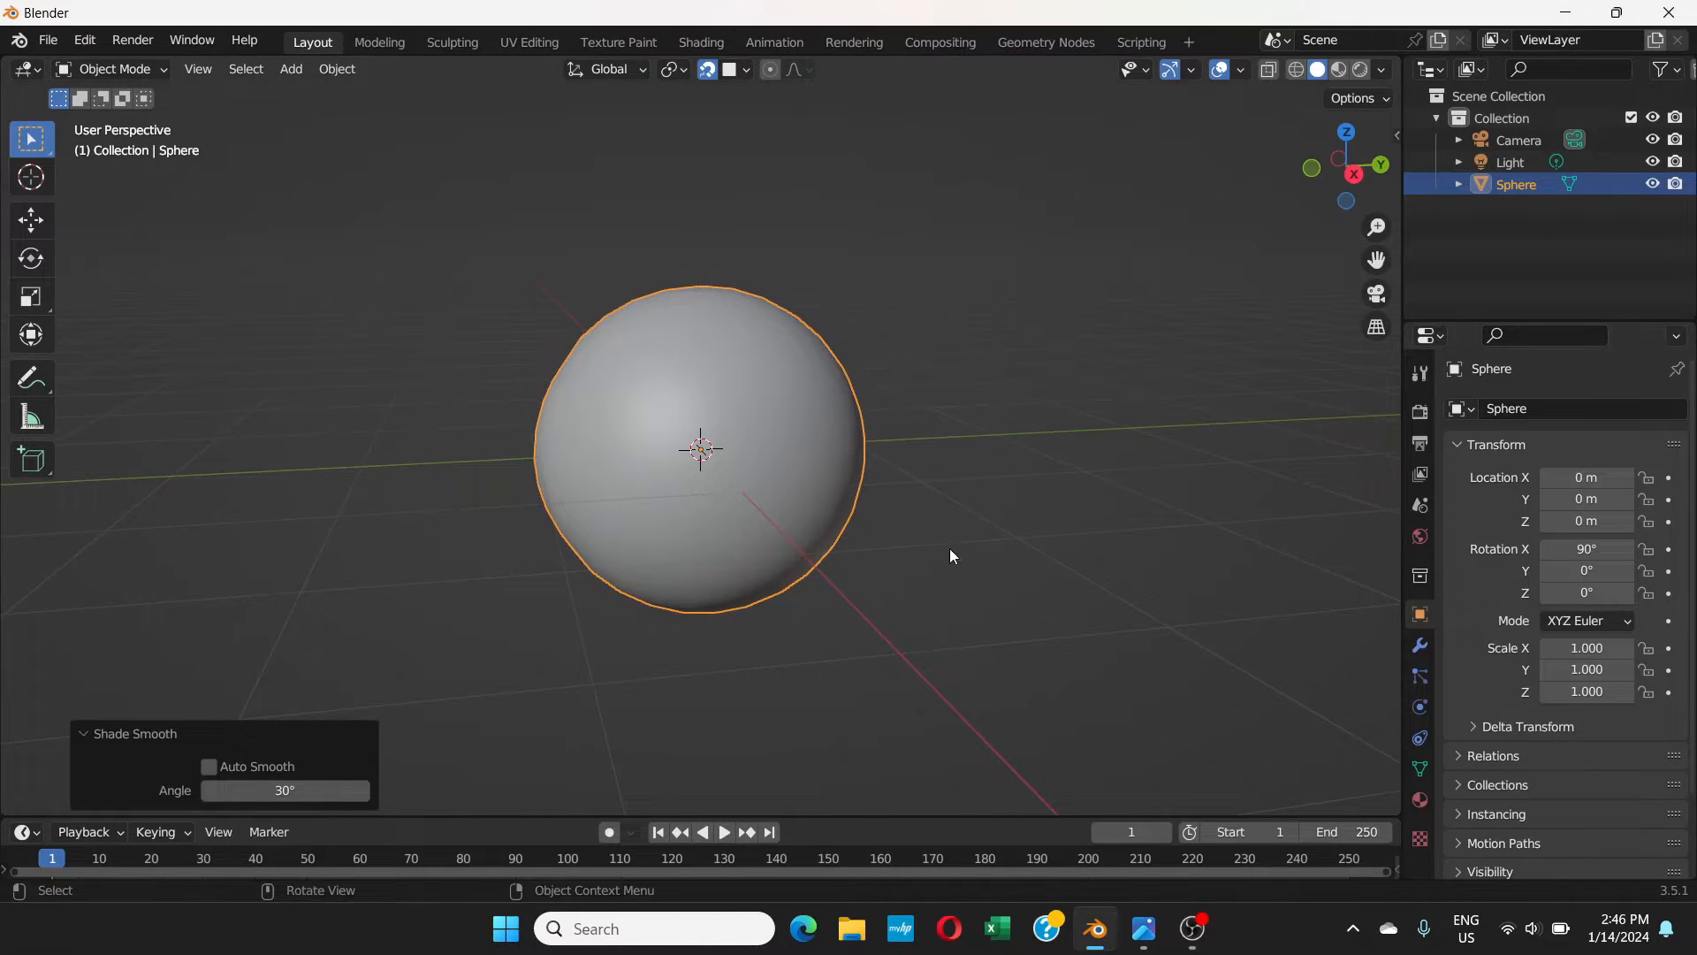
# - Put the sphere in Edit Mode and inspect its selected front cap from the side and the front
pyautogui.click(150, 70)
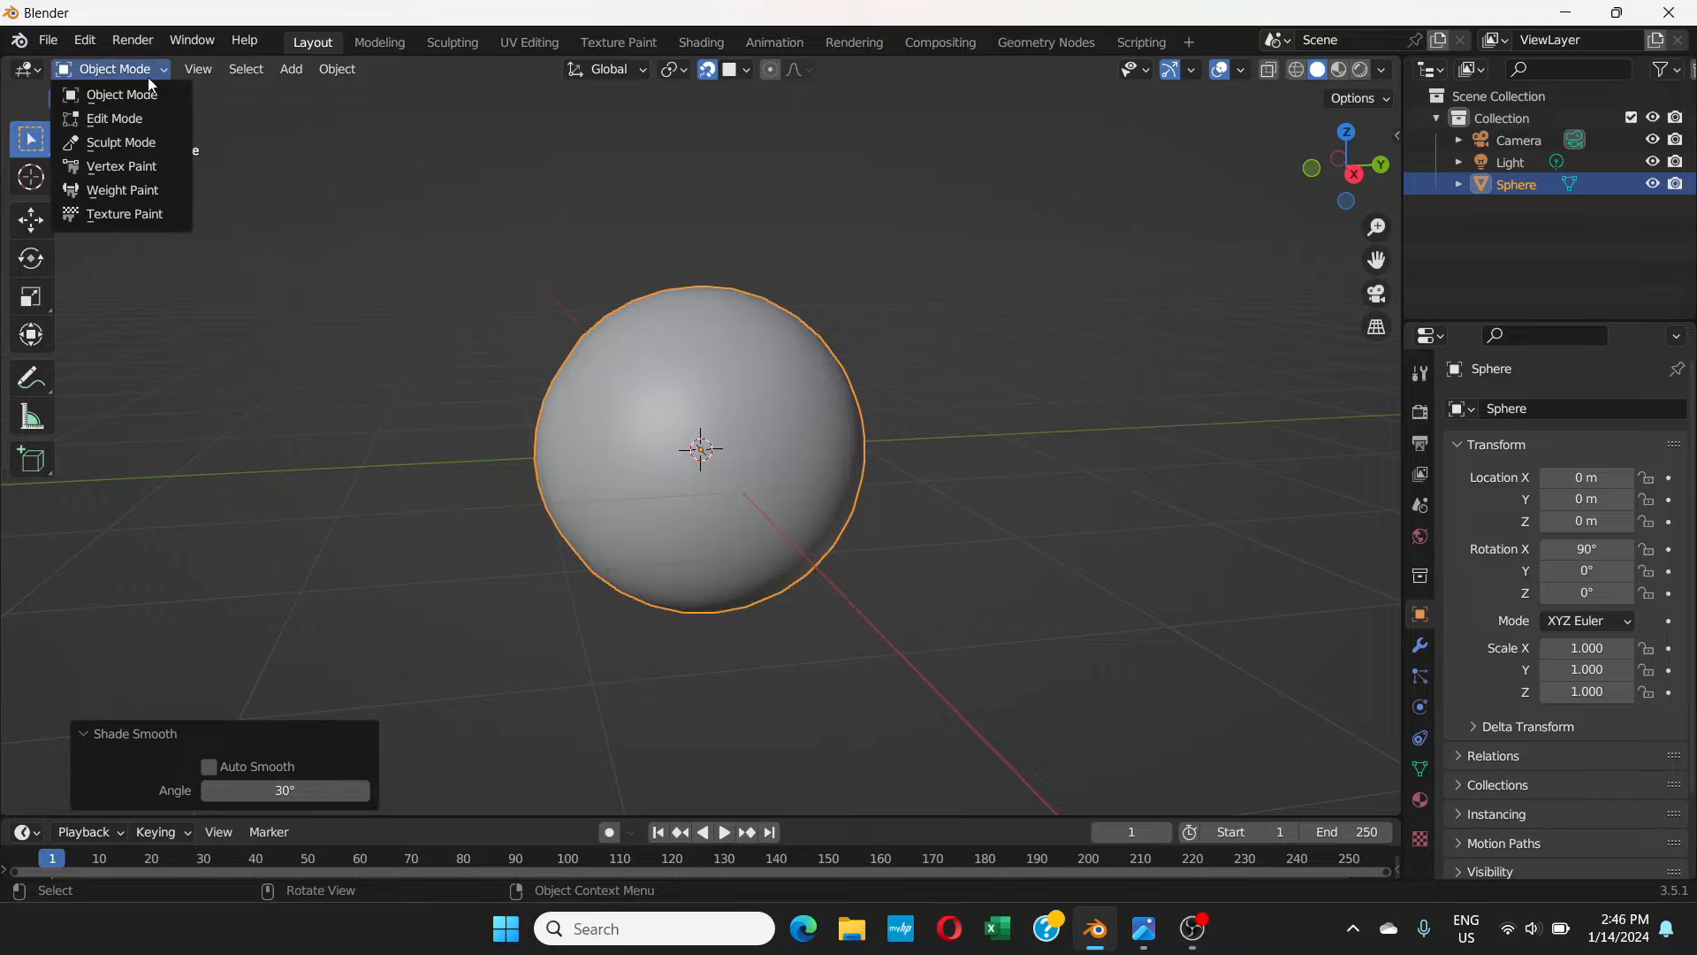
pyautogui.click(124, 118)
pyautogui.scroll(1, 607, 452)
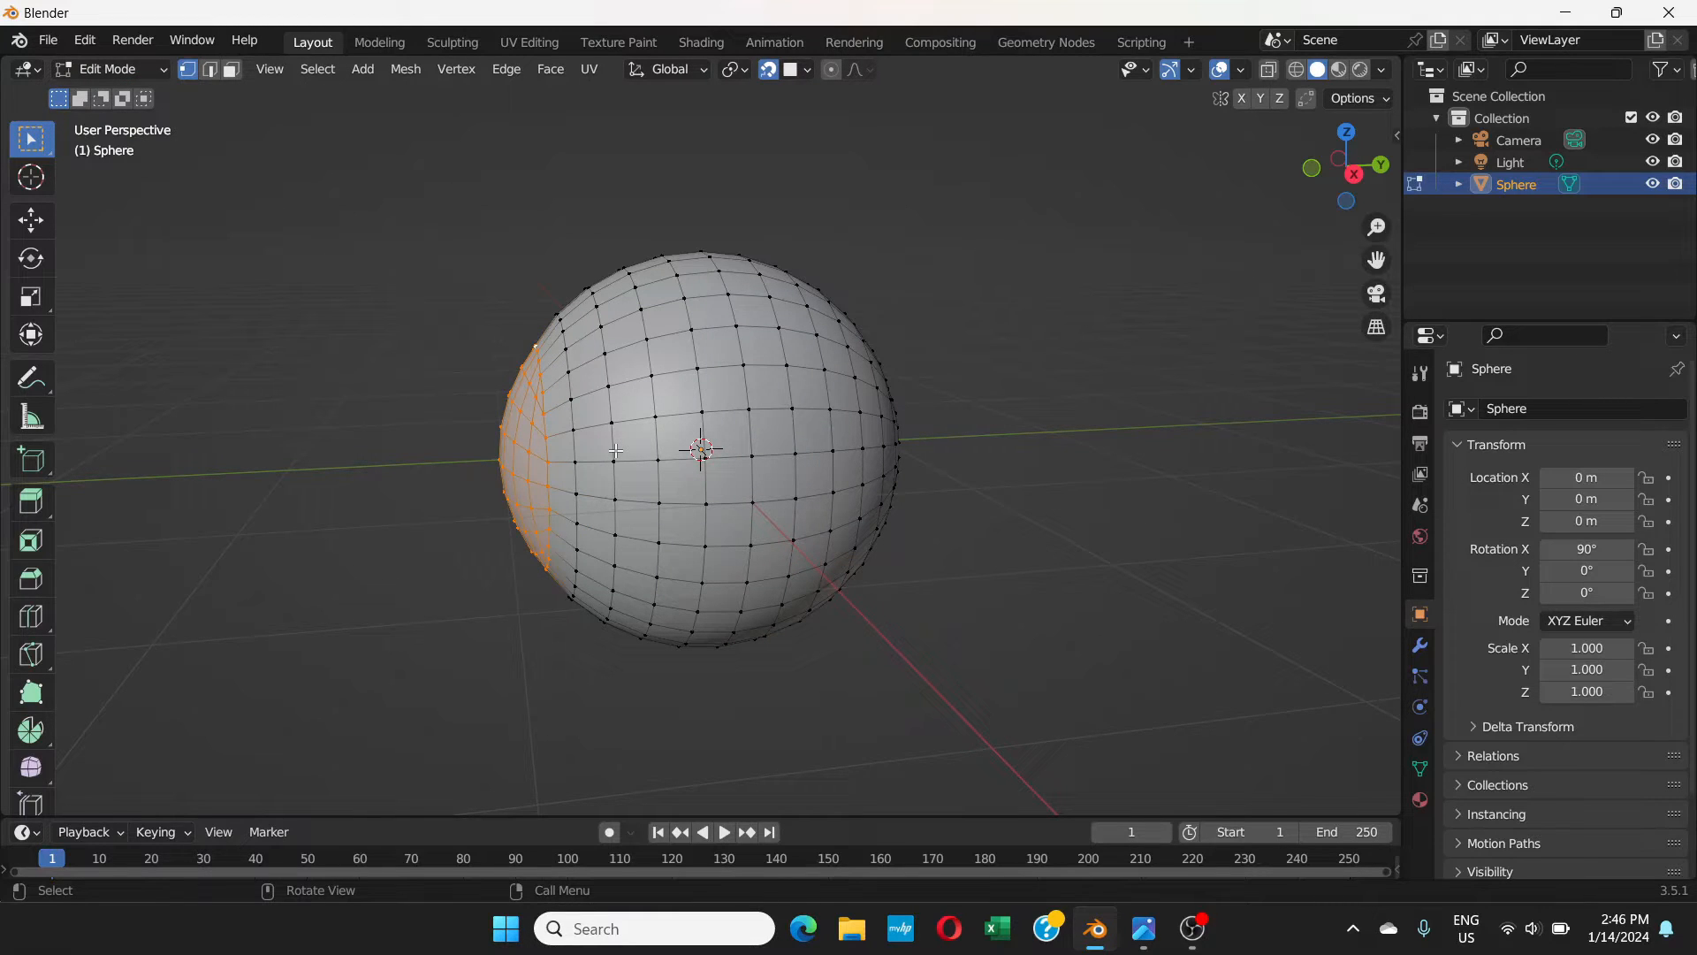
pyautogui.press('KP_3')
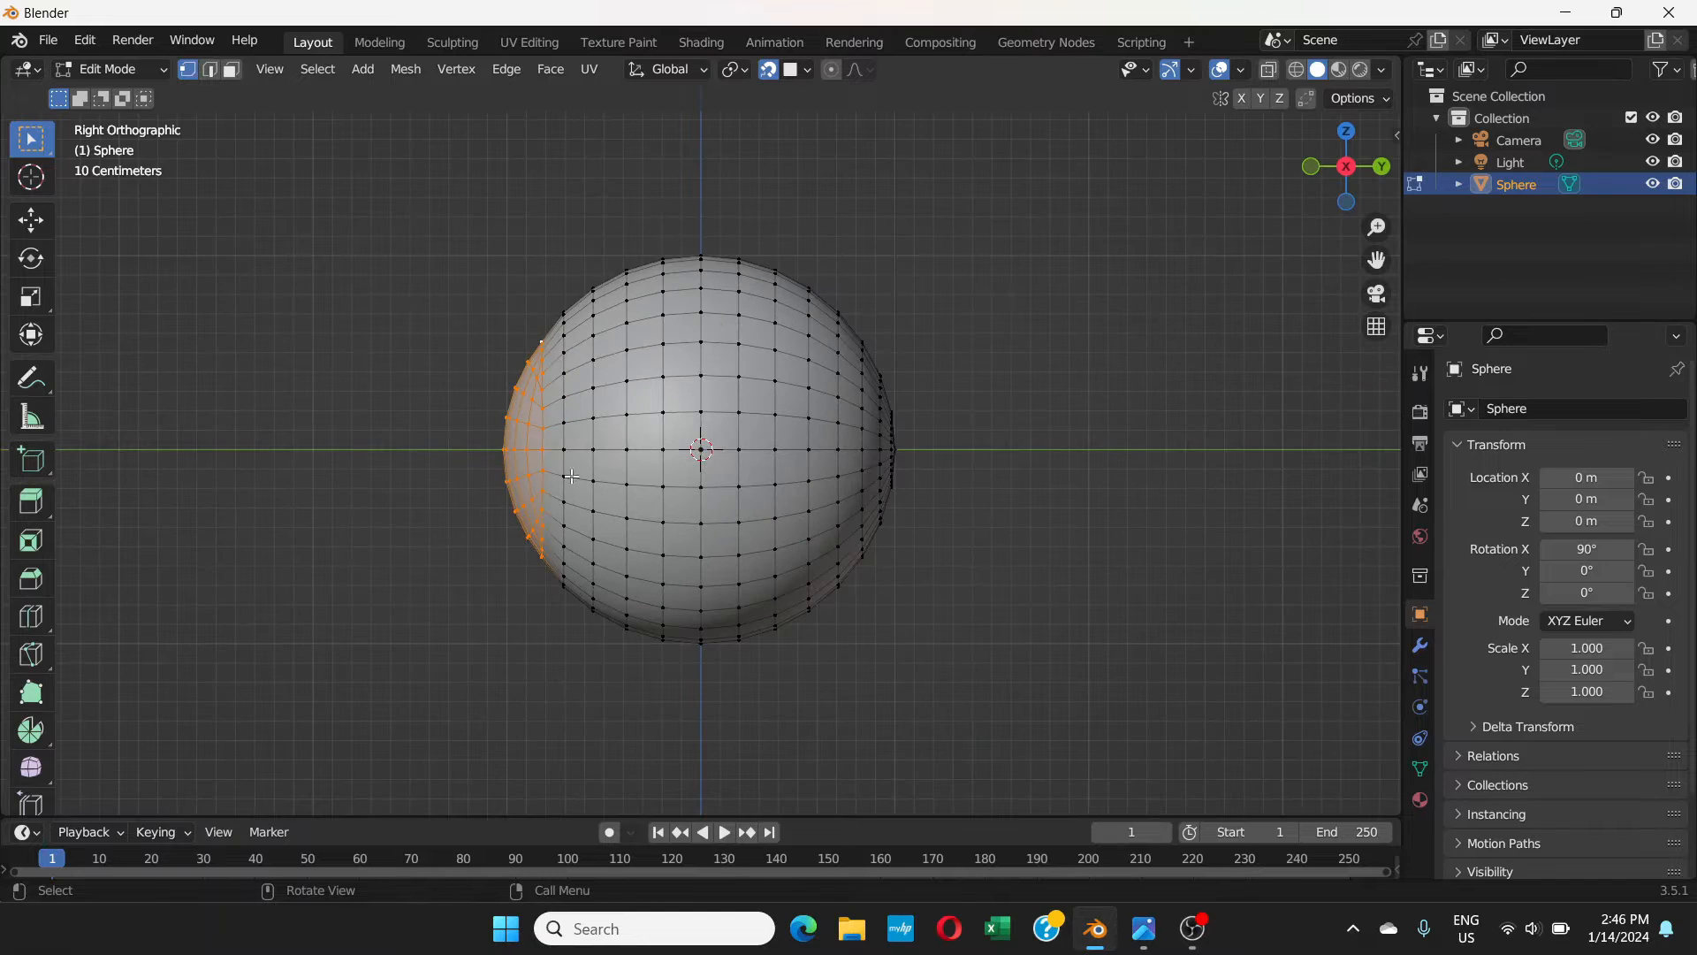
pyautogui.scroll(2, 541, 439)
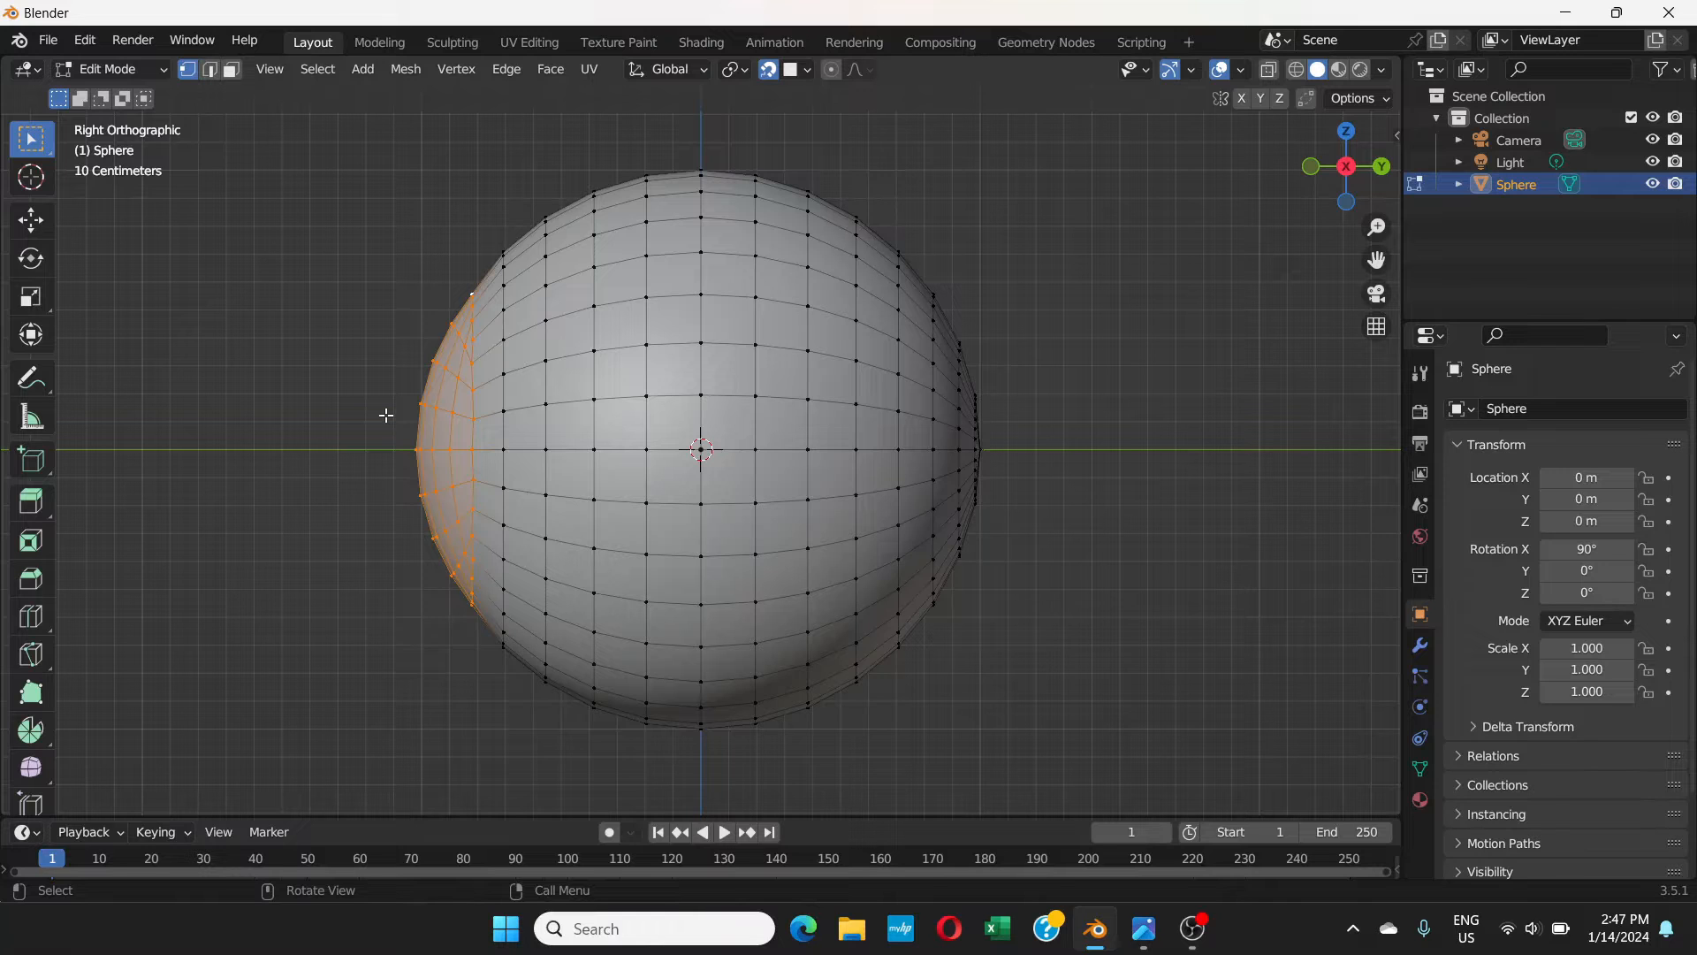
pyautogui.moveTo(386, 414); pyautogui.dragTo(611, 424, button='middle')
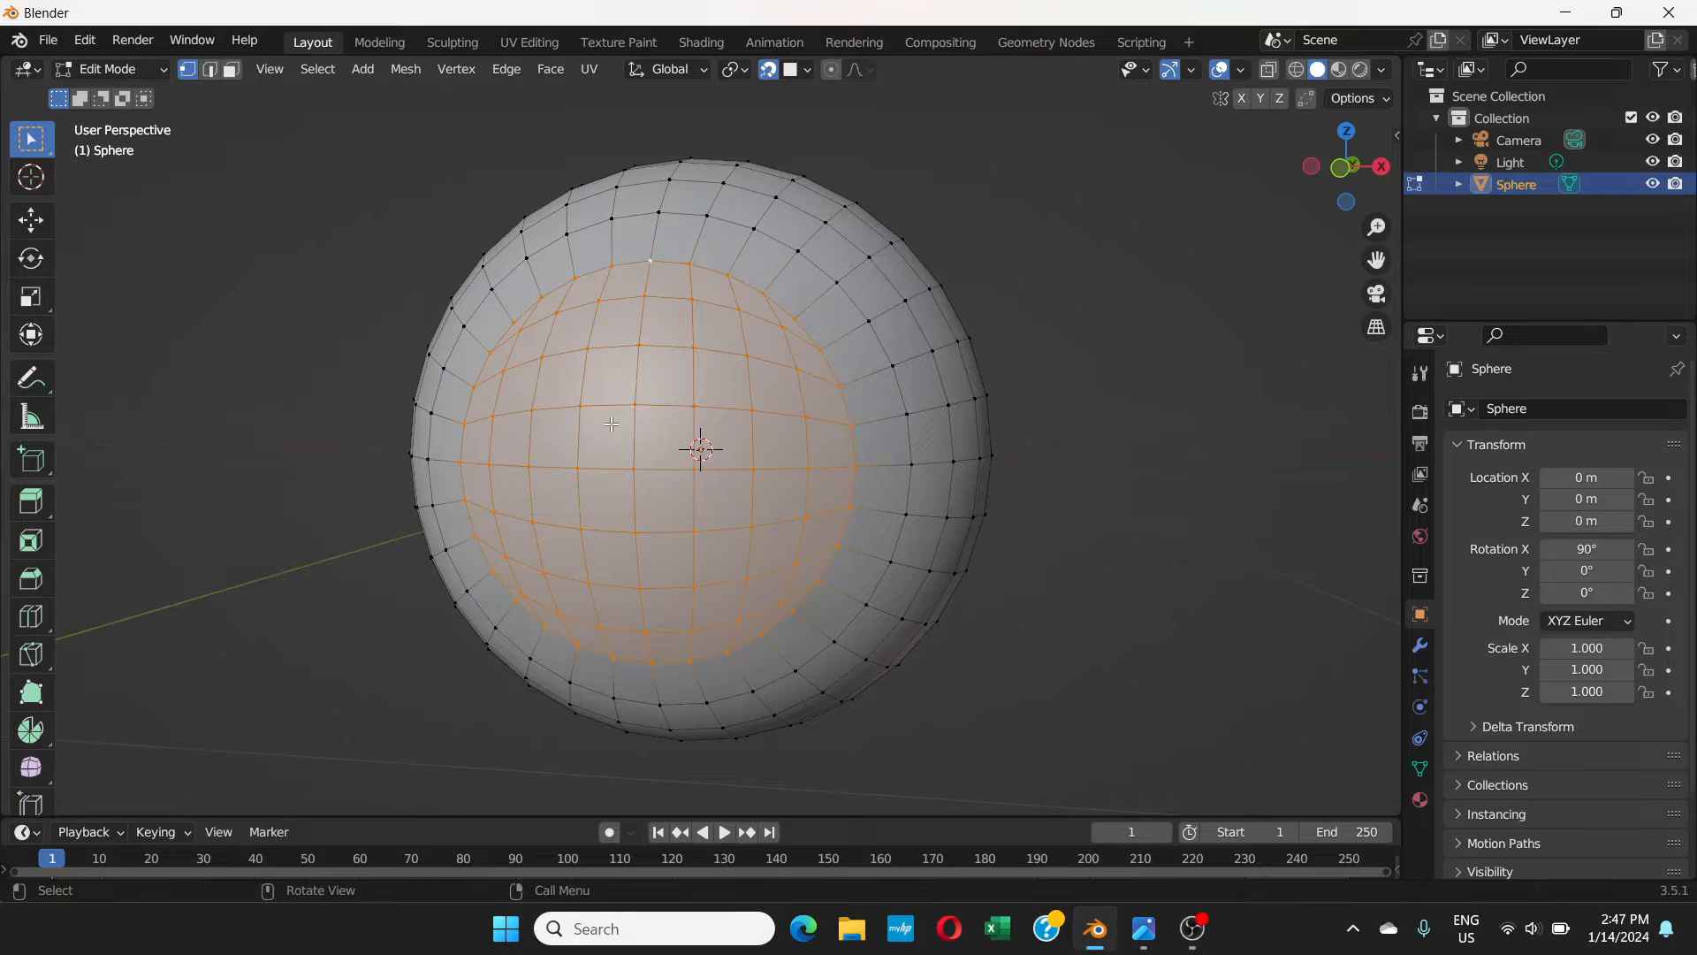
pyautogui.press('KP_1')
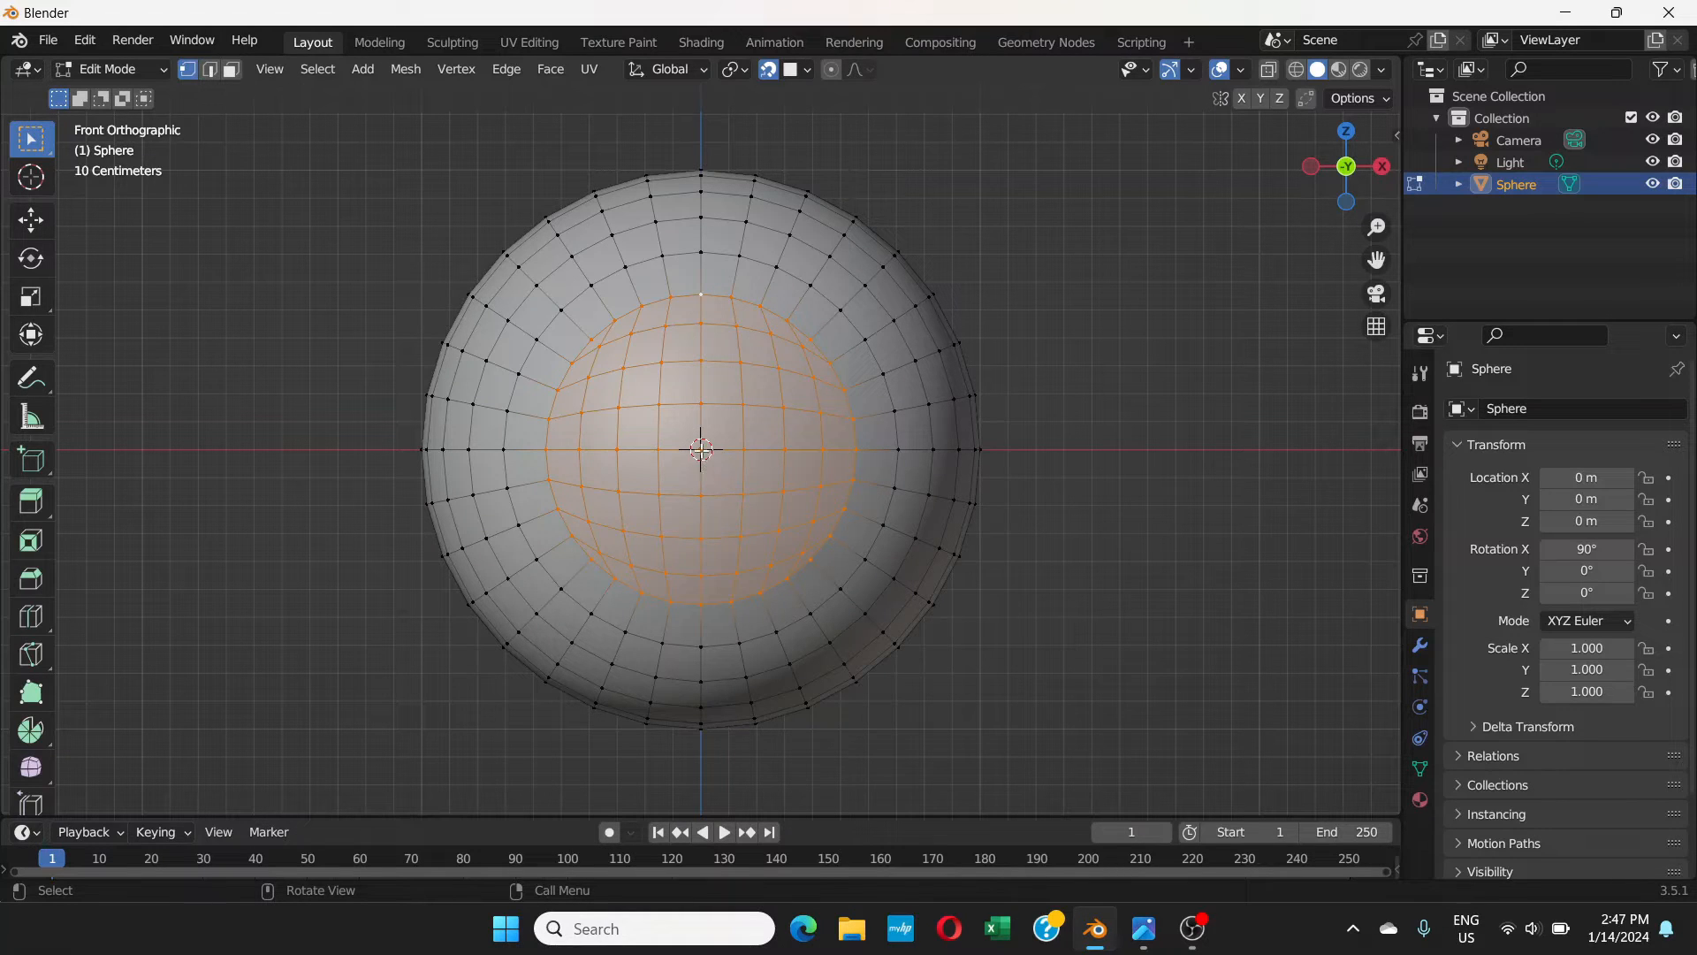
pyautogui.click(320, 71)
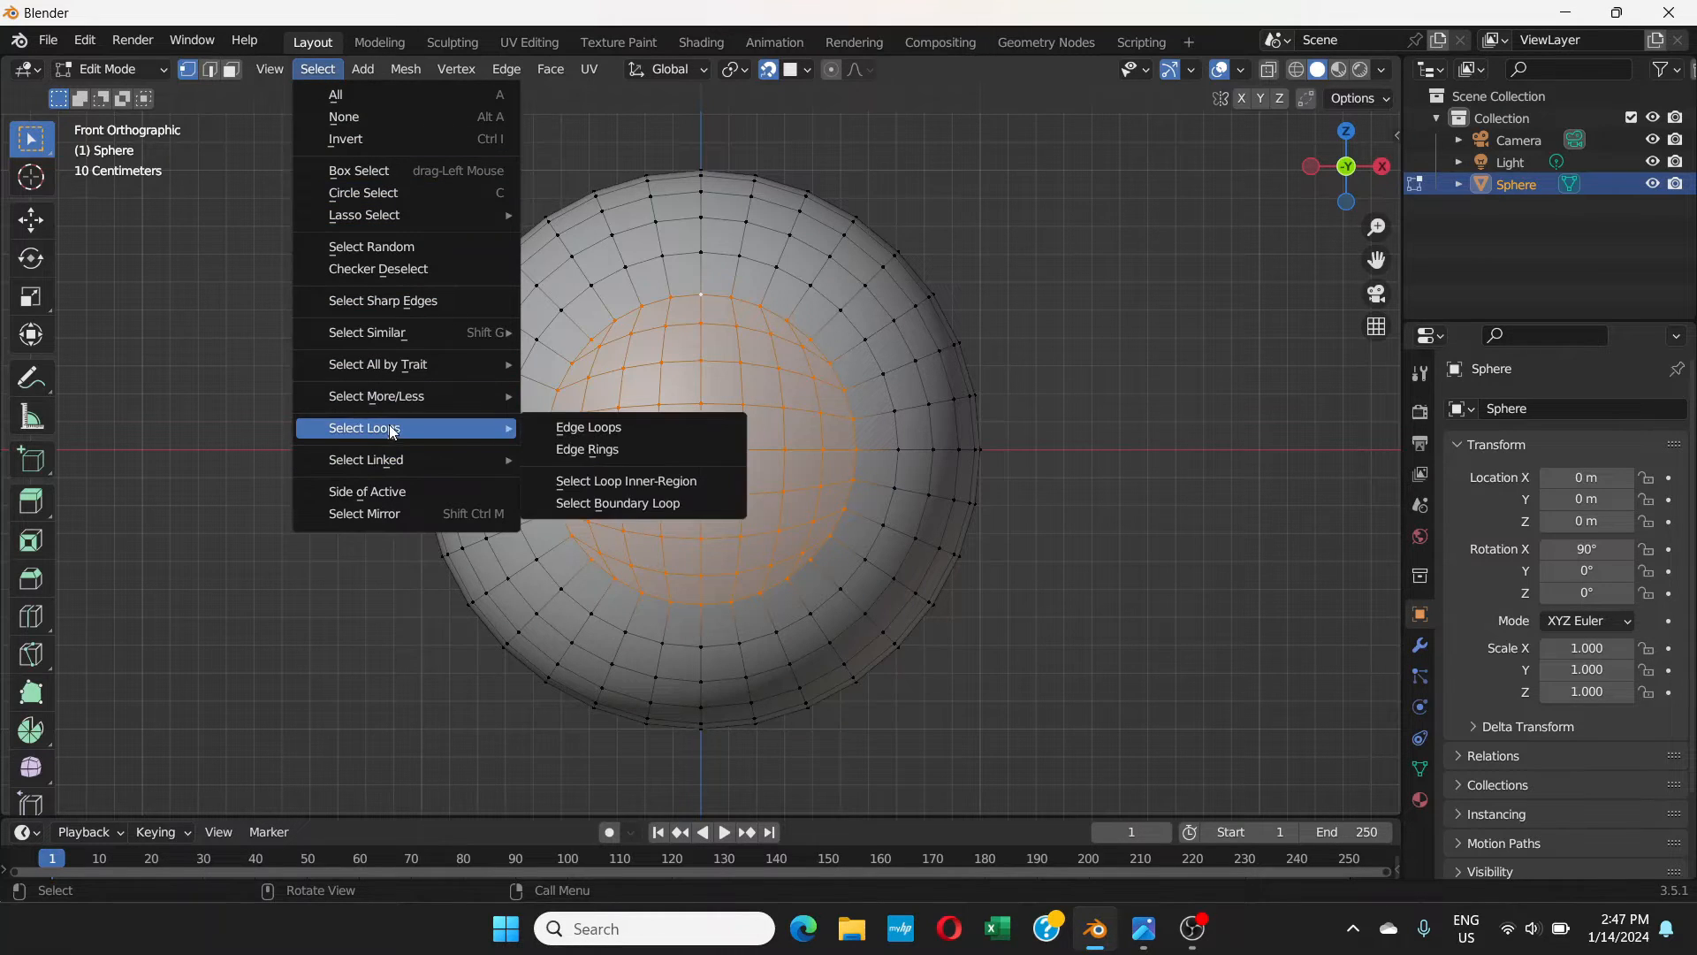
pyautogui.moveTo(412, 398)
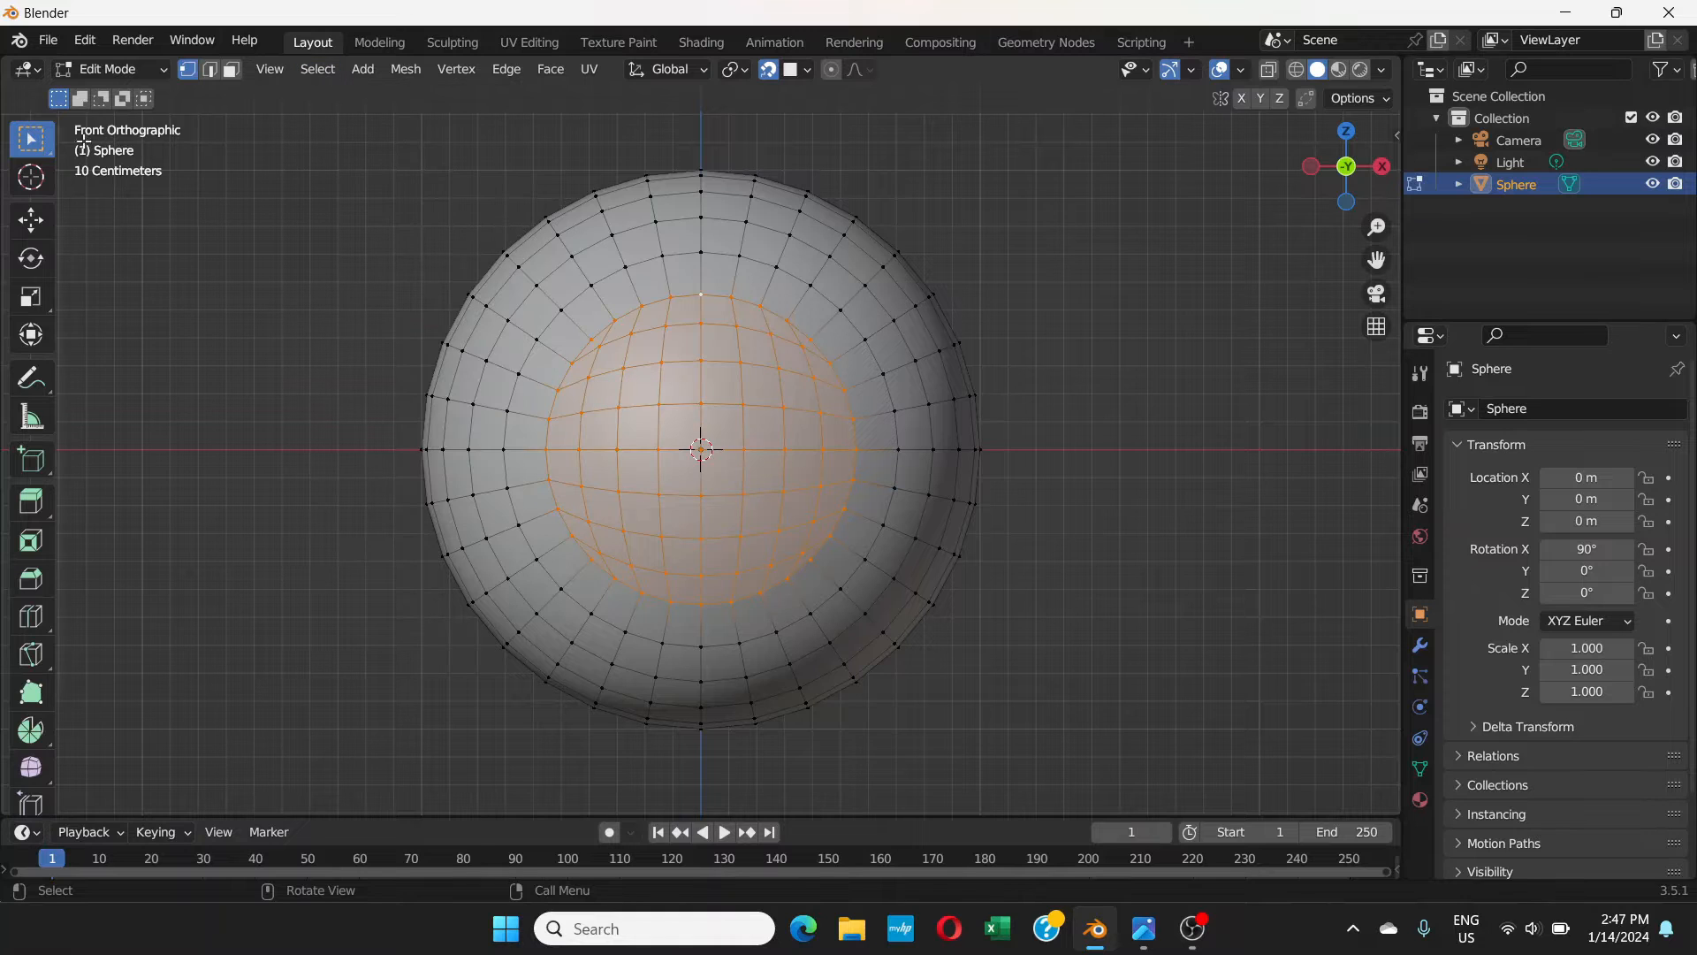
pyautogui.moveTo(1022, 465); pyautogui.dragTo(397, 348, button='middle')
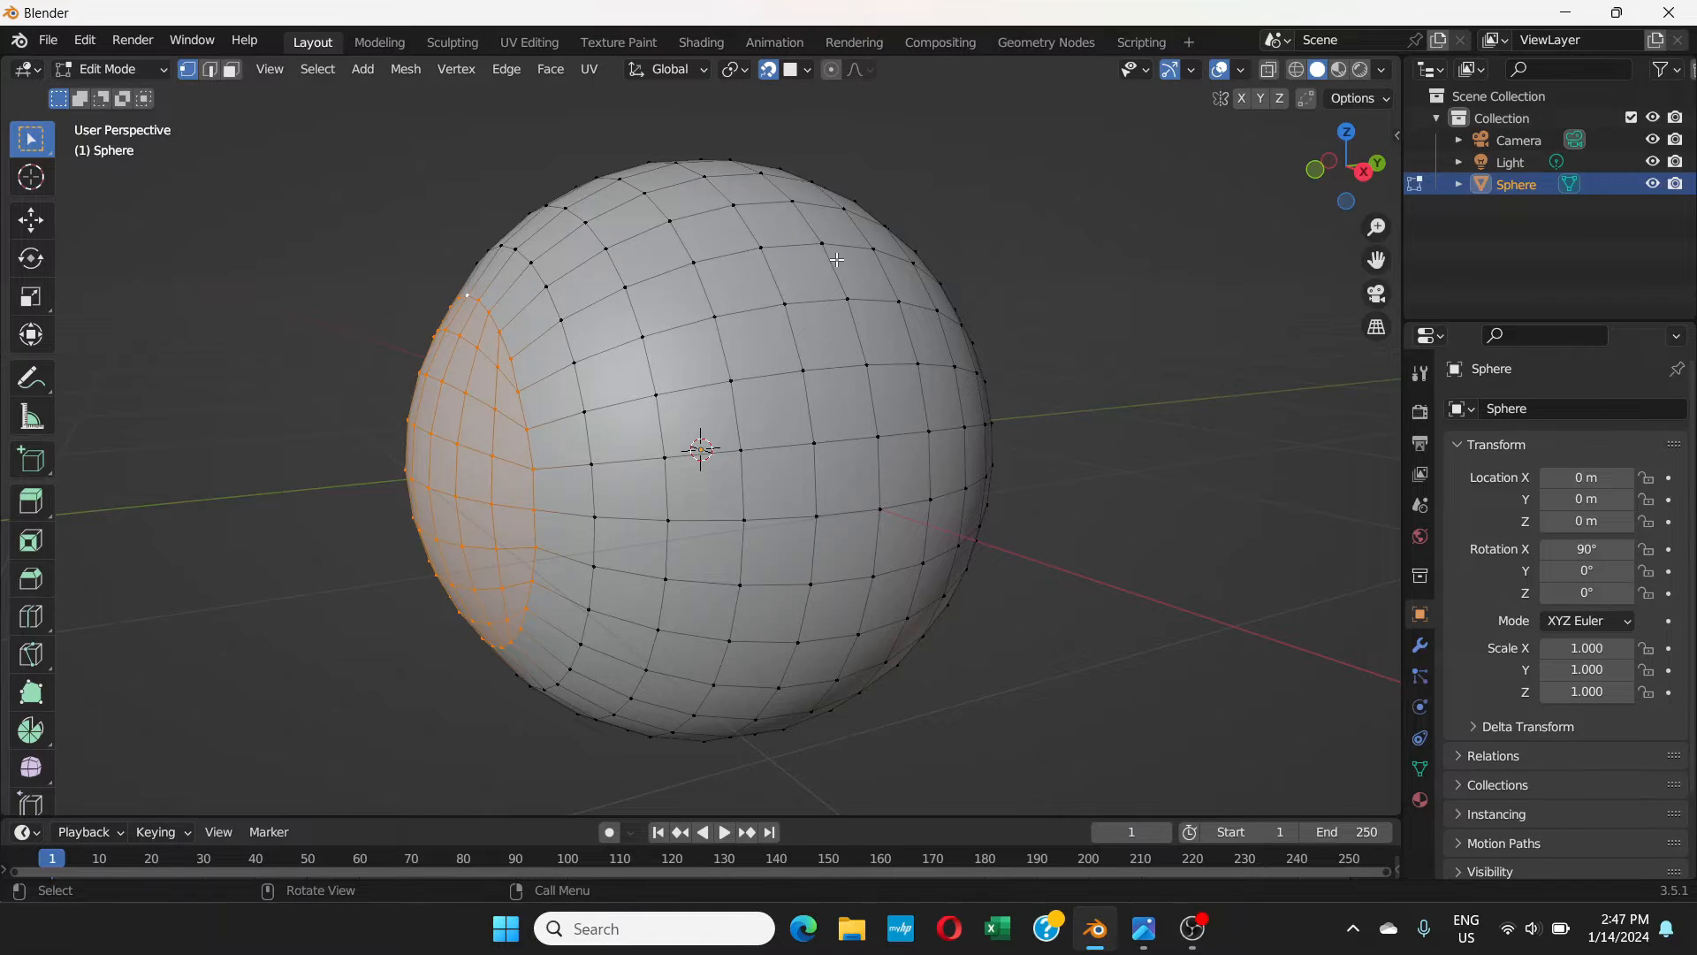
# - Display the mesh as wireframe in the right orthographic view and turn off snapping
pyautogui.press('KP_3')
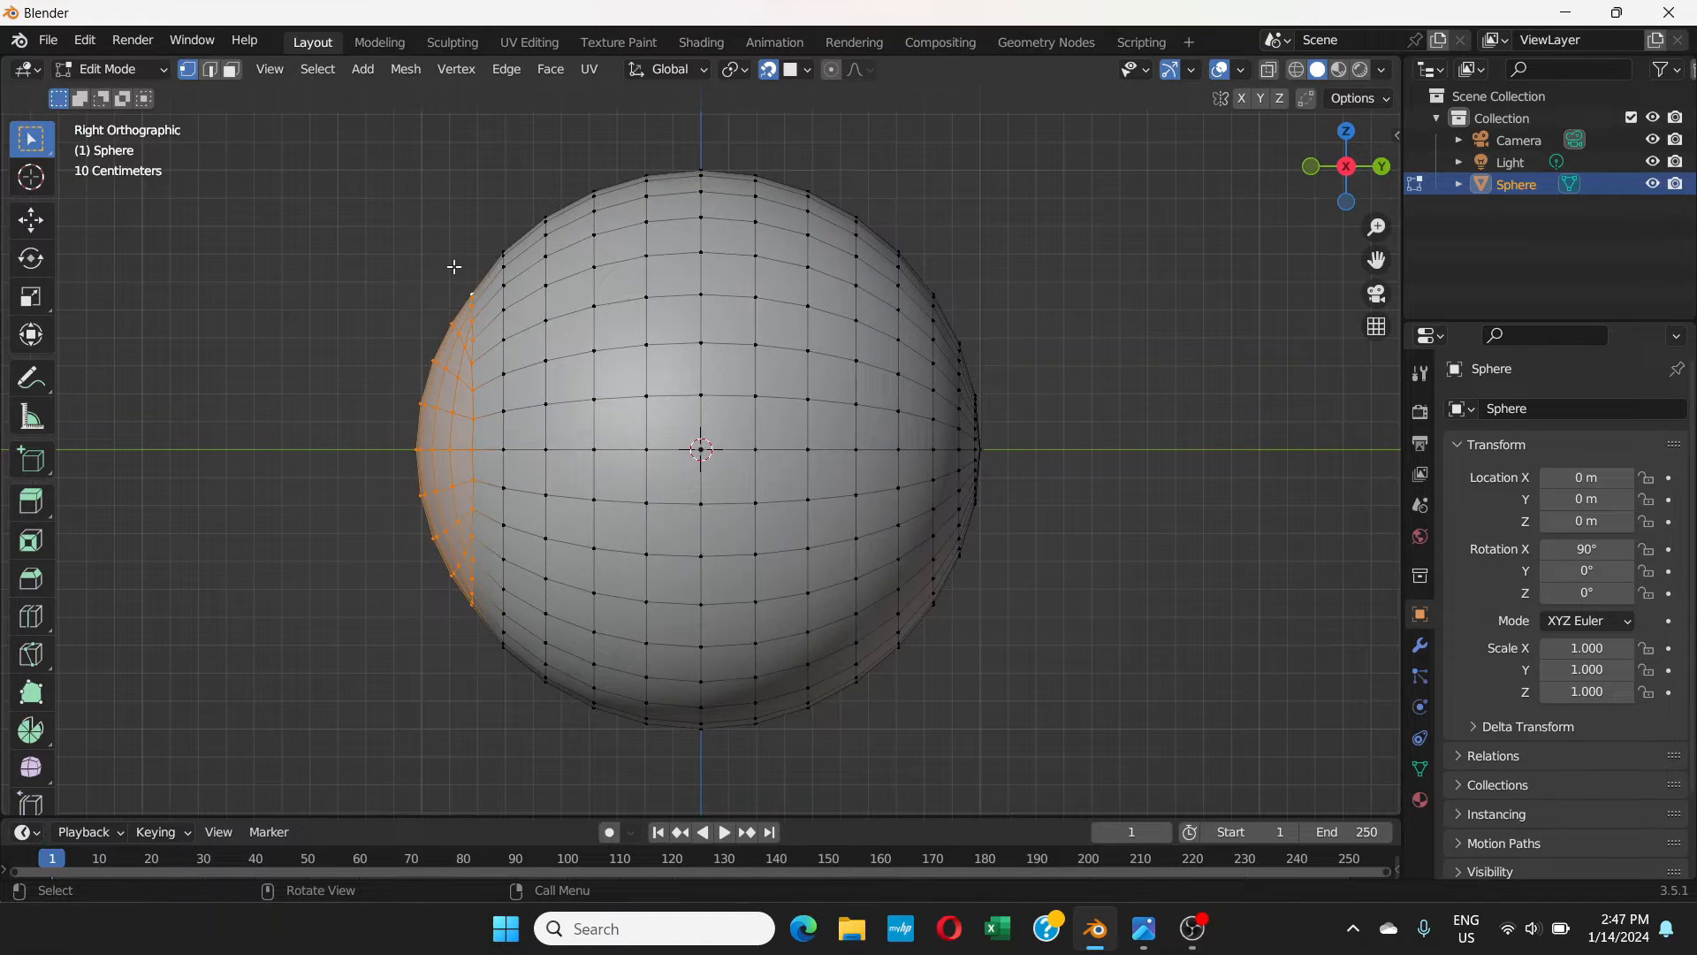
pyautogui.click(1297, 71)
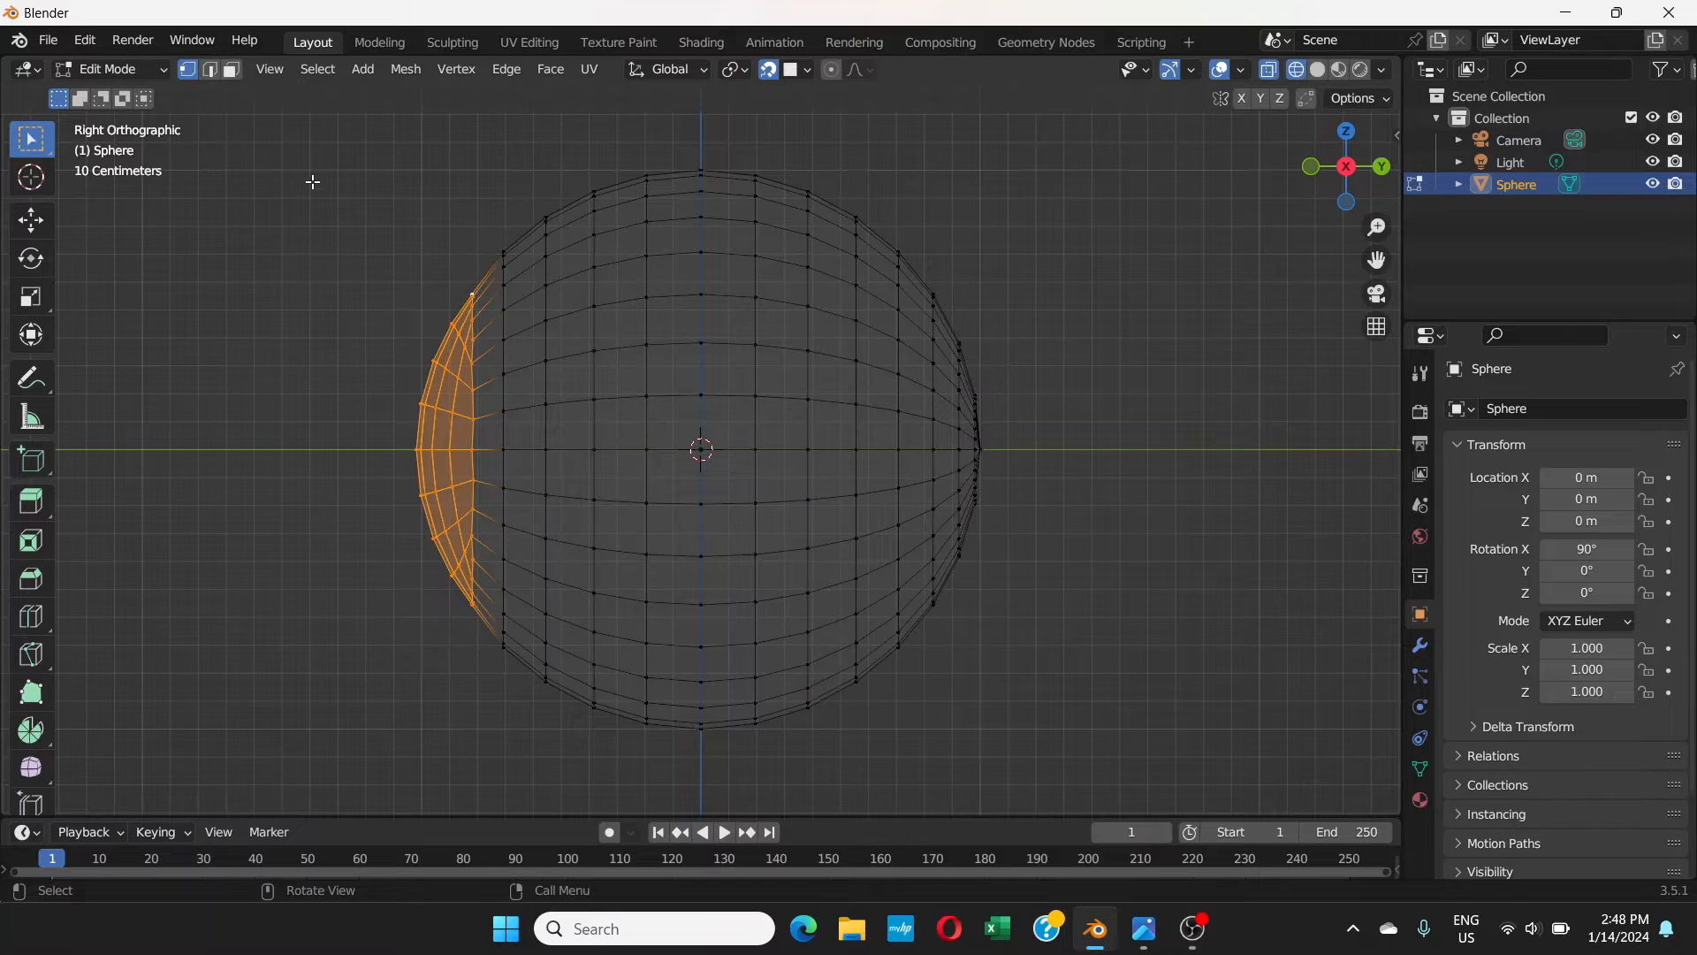
pyautogui.click(767, 76)
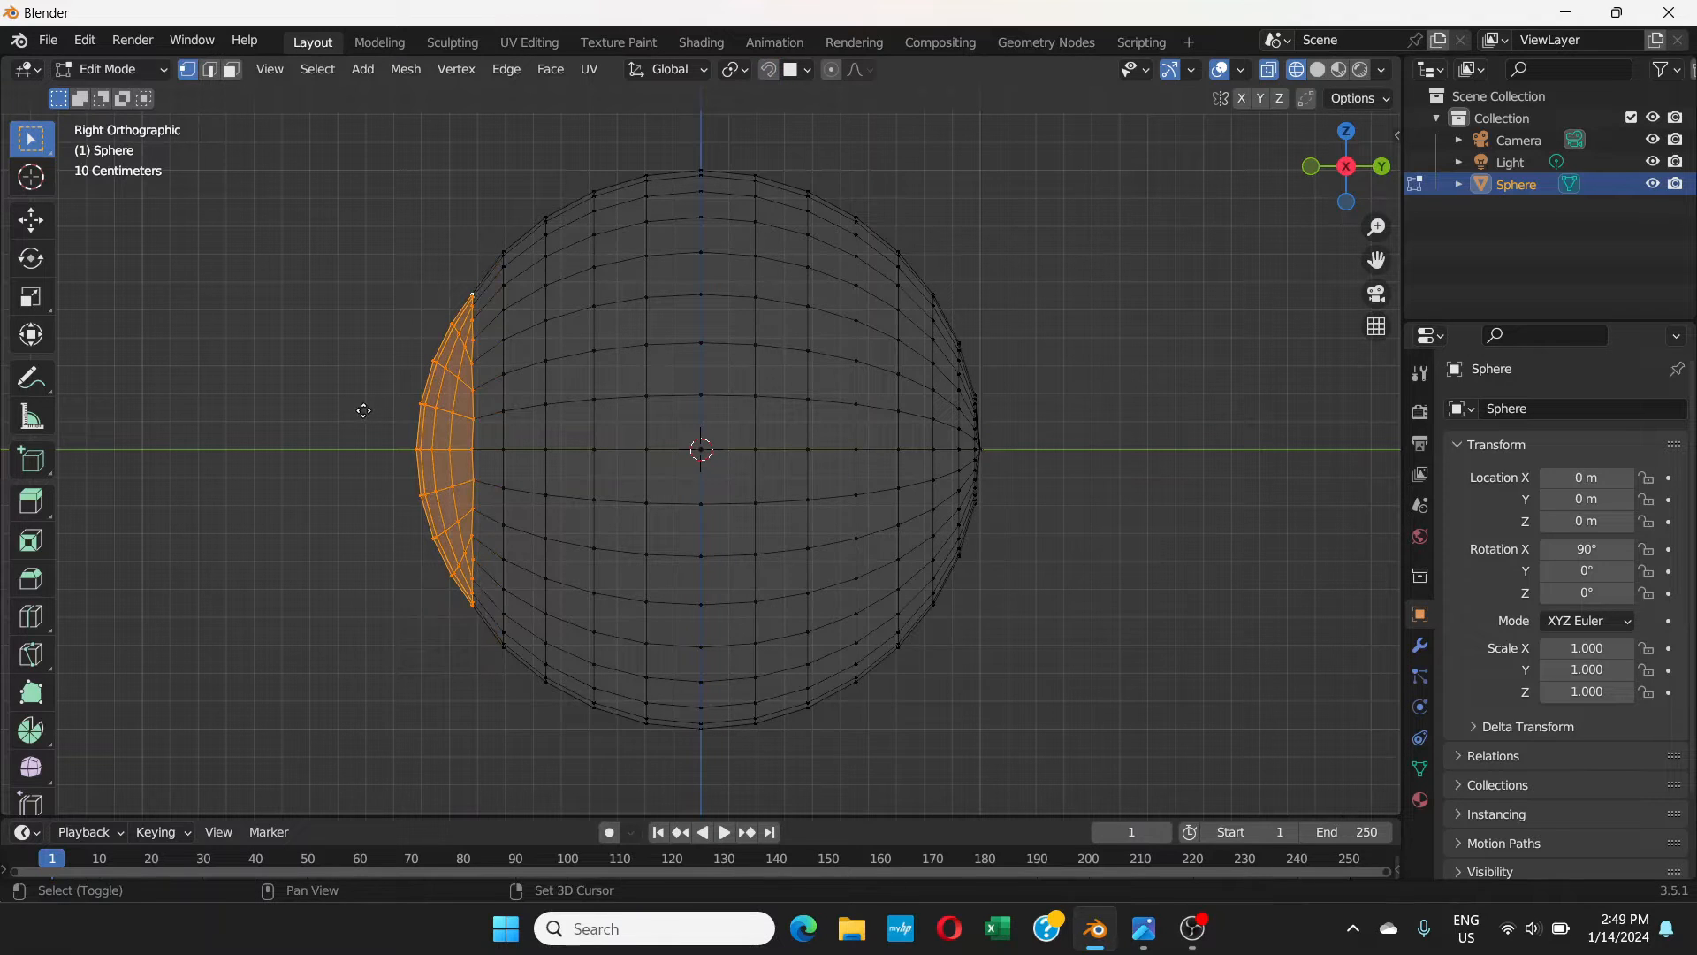
pyautogui.press('g')
pyautogui.write('s')
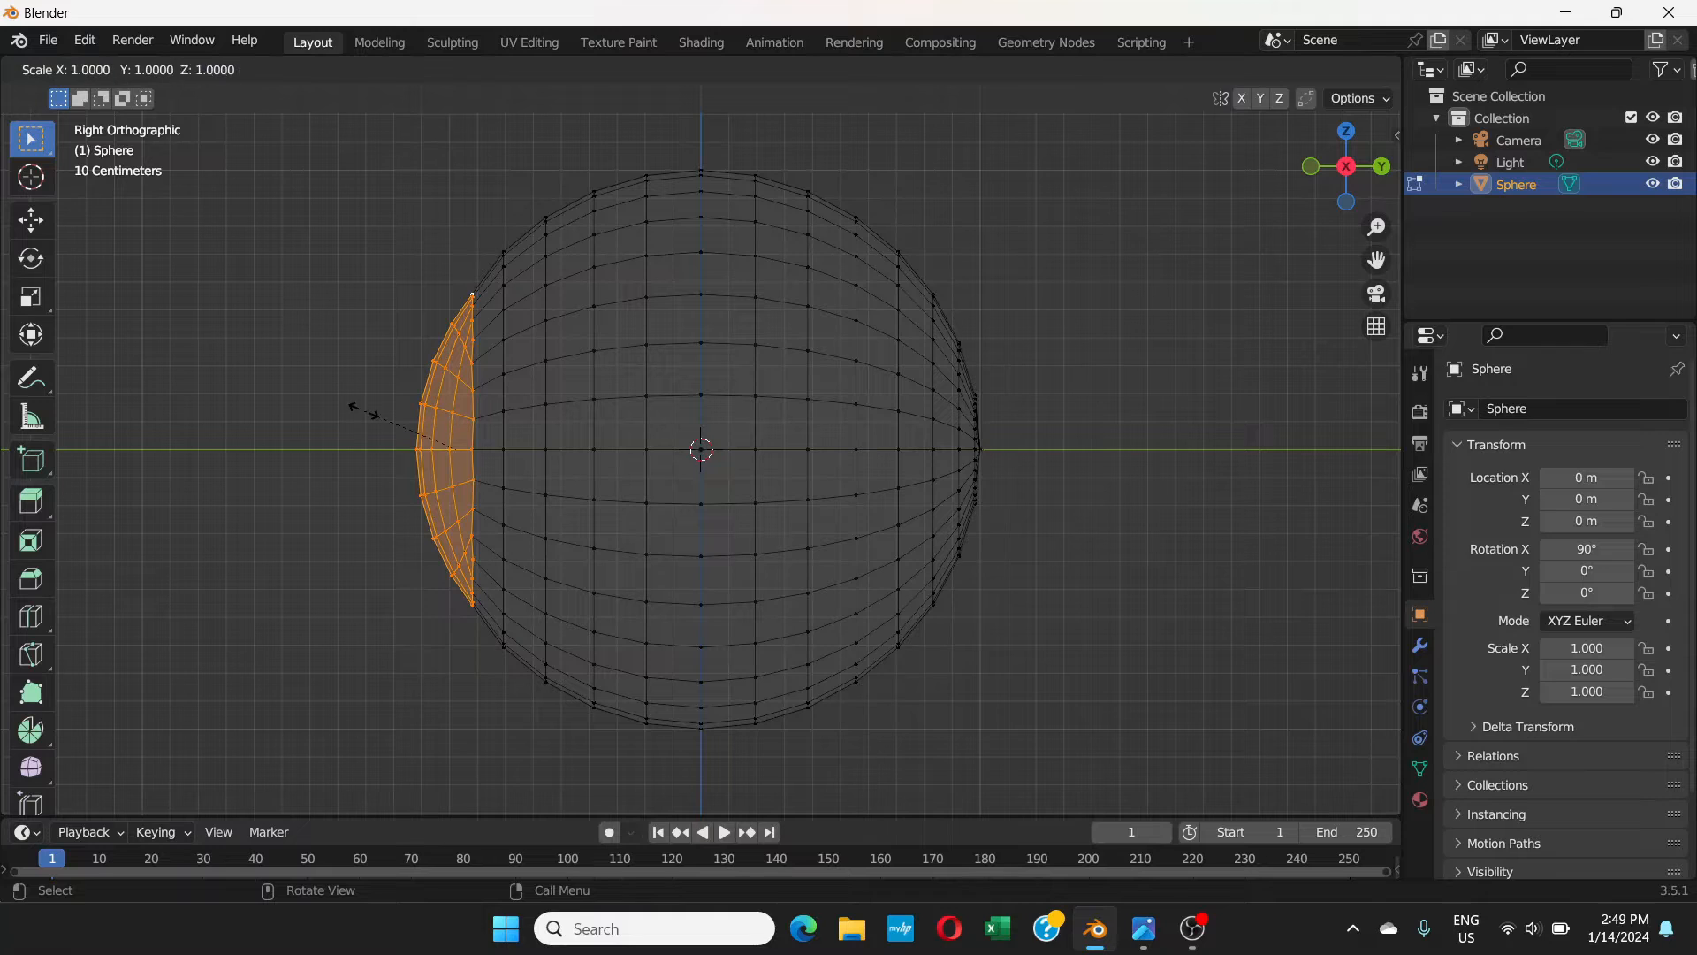
pyautogui.write('y')
pyautogui.write('-2')
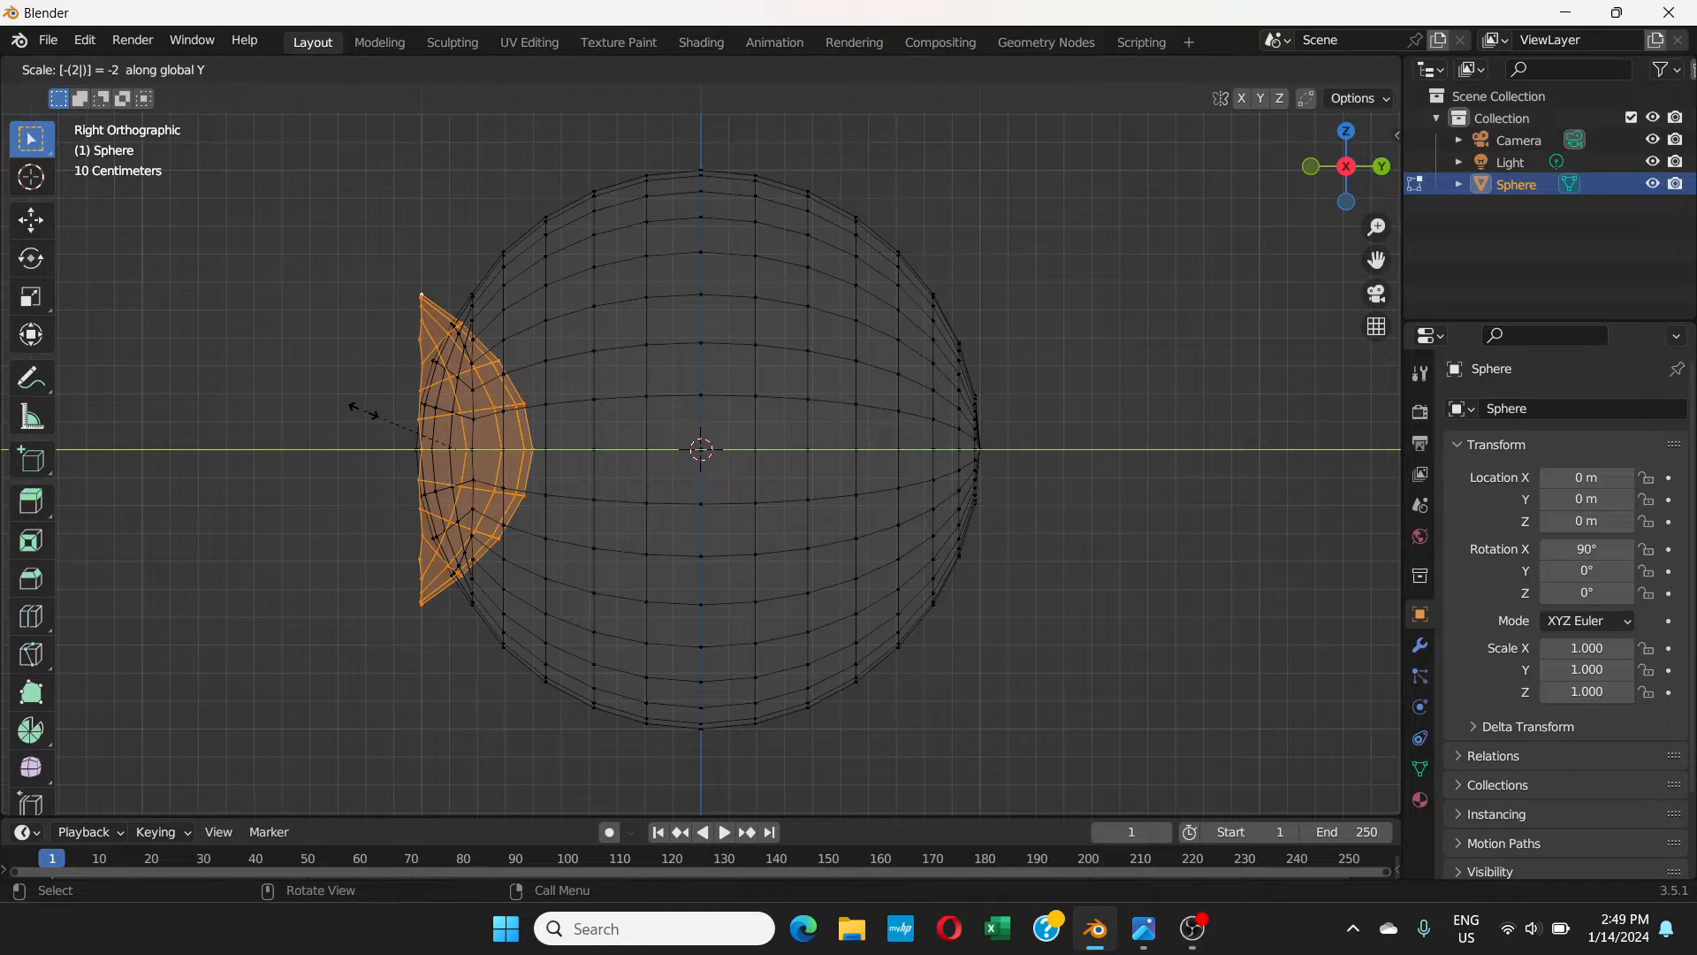
pyautogui.press('BackSpace')
pyautogui.write('1')
pyautogui.press('Return')
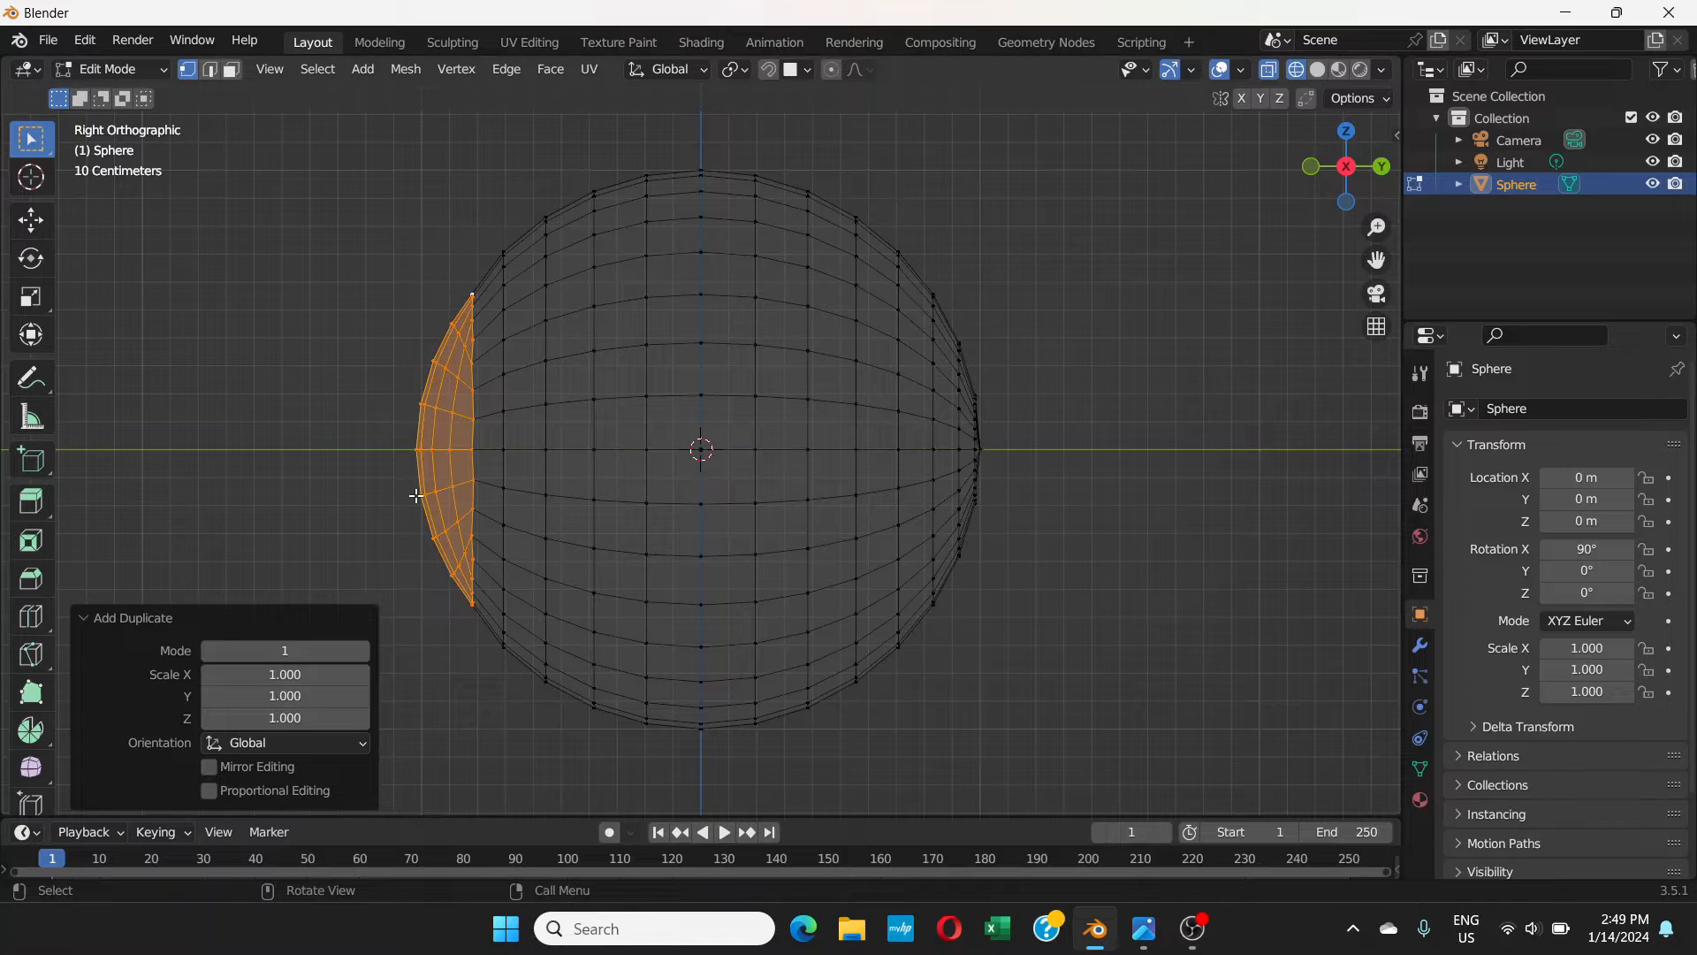
pyautogui.hotkey('ctrl', 'z')
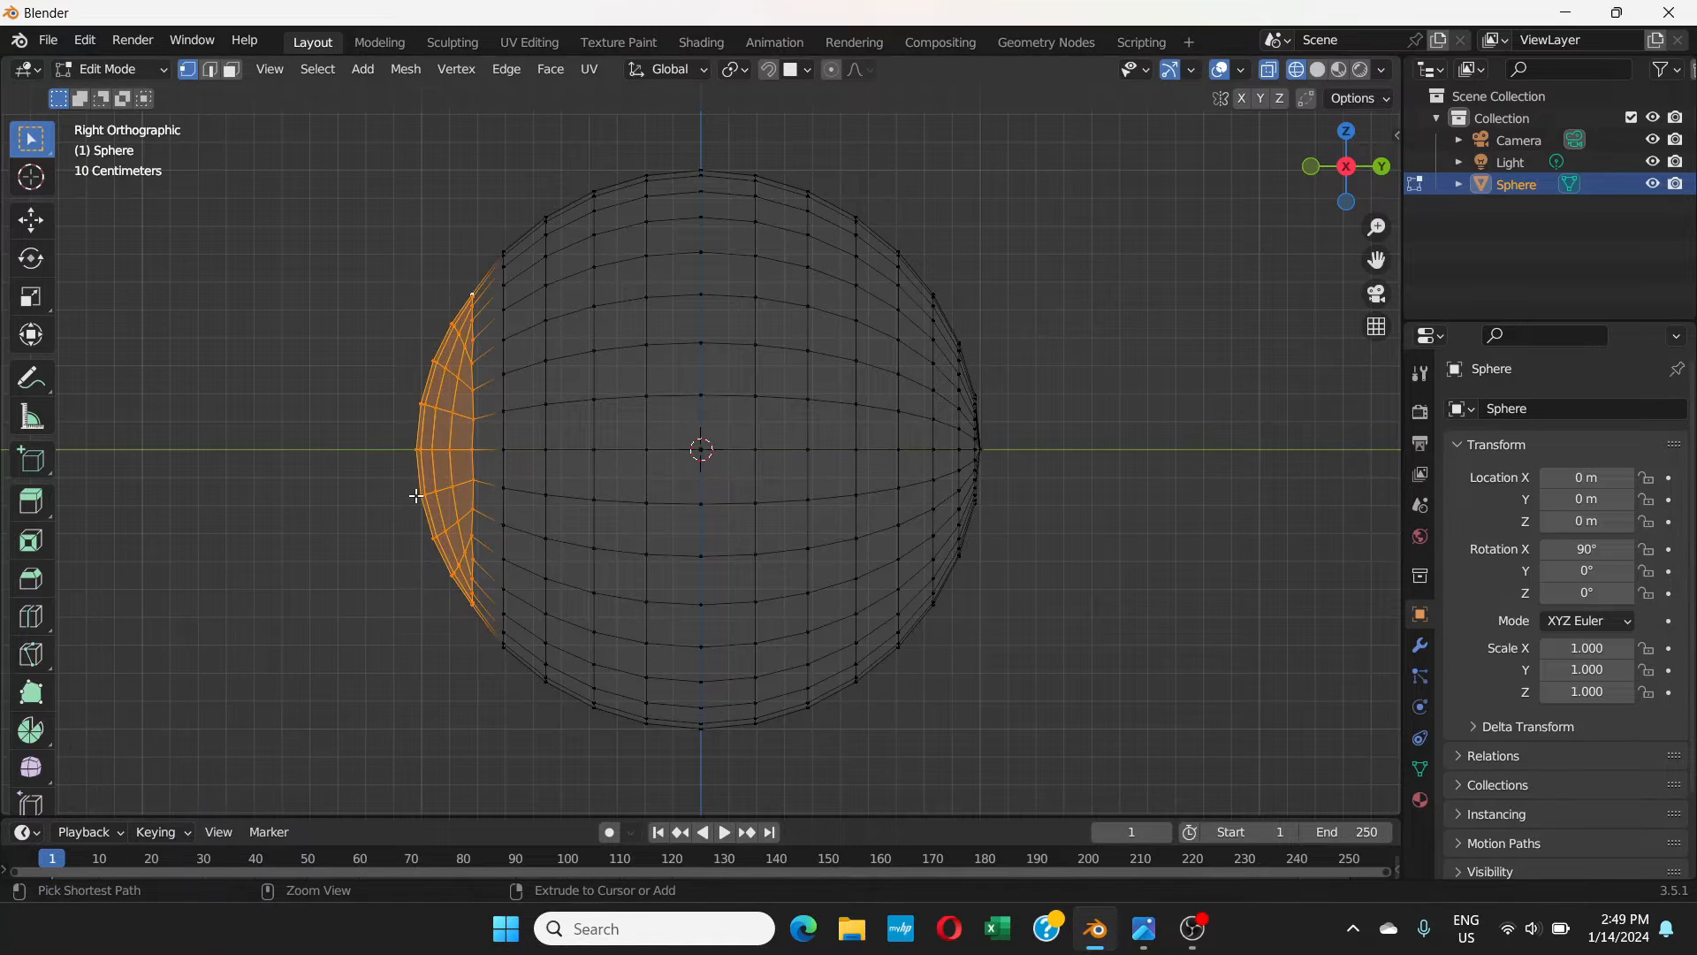
# - Duplicate the selected cap mirrored by a scale of -1 along Y, and recalculate the copy's normals
pyautogui.hotkey('shift', 'd')
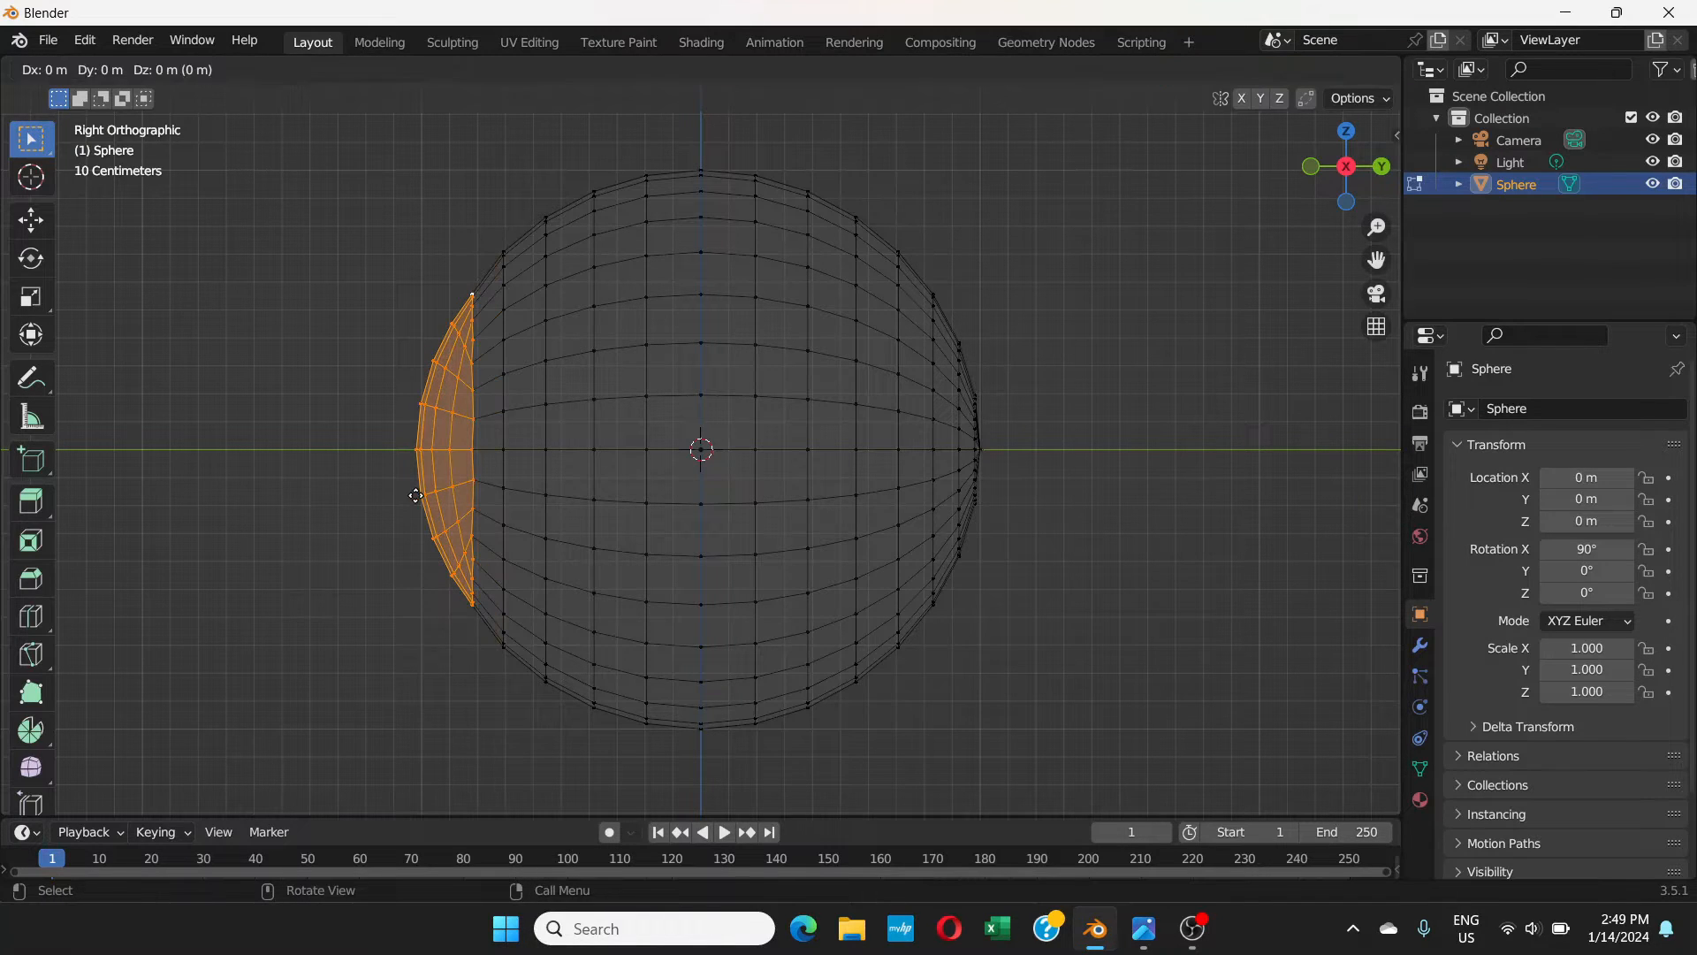
pyautogui.write('s')
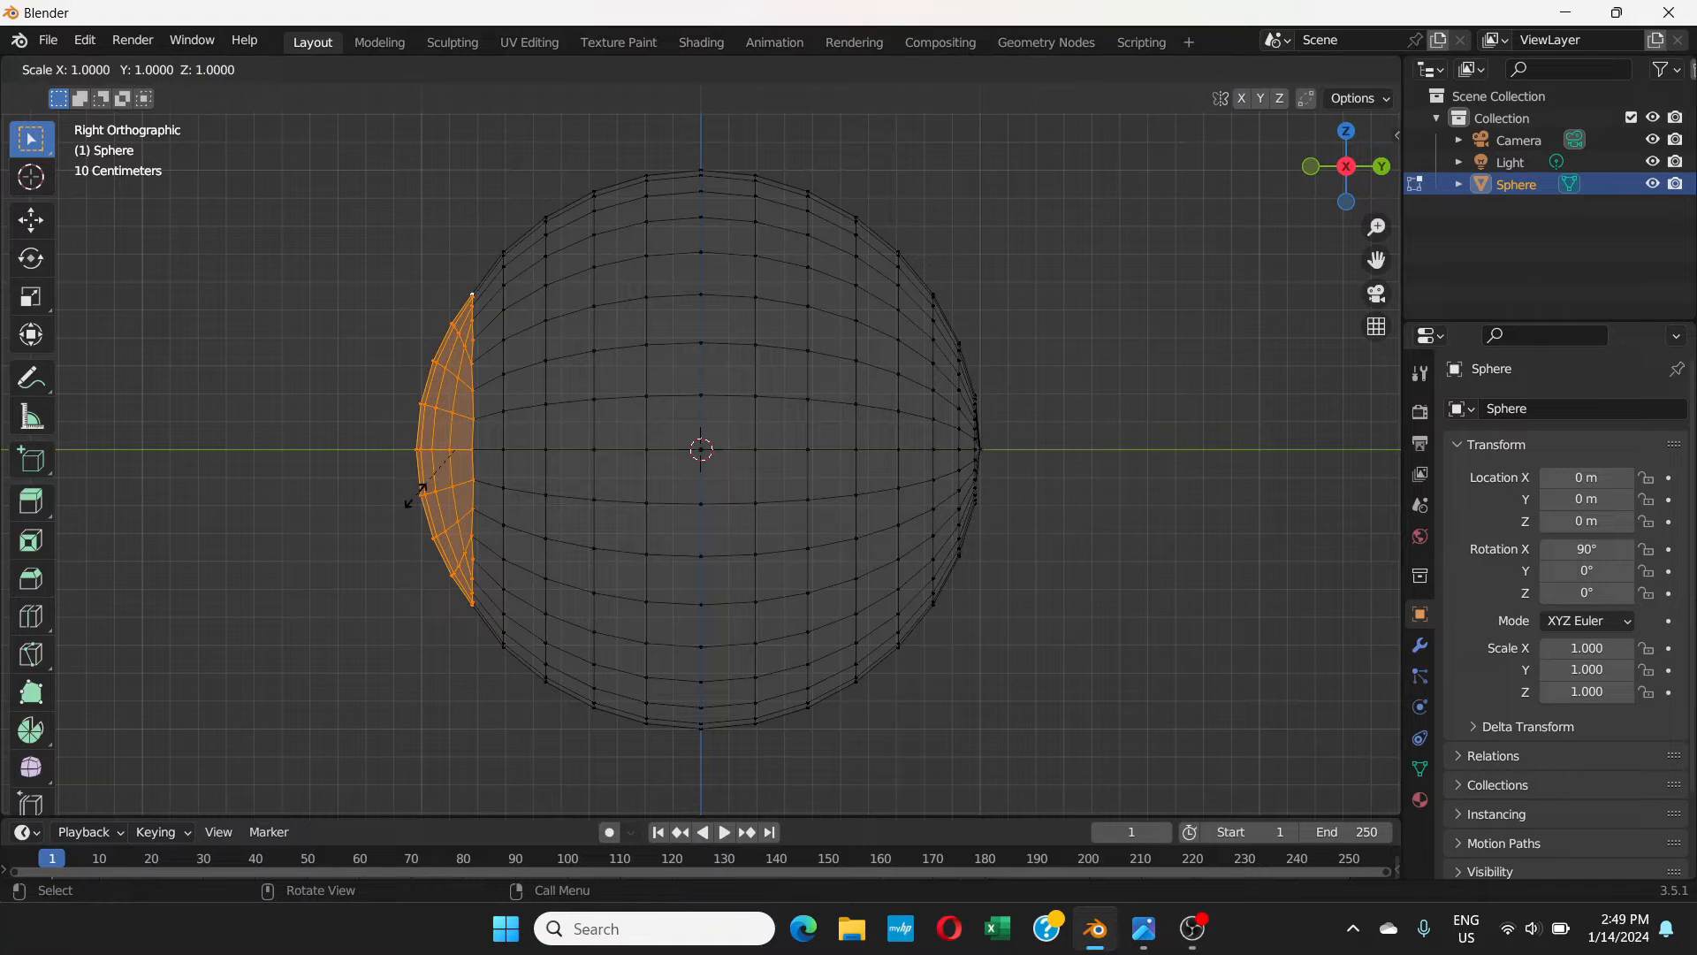
pyautogui.write('y-1')
pyautogui.press('Return')
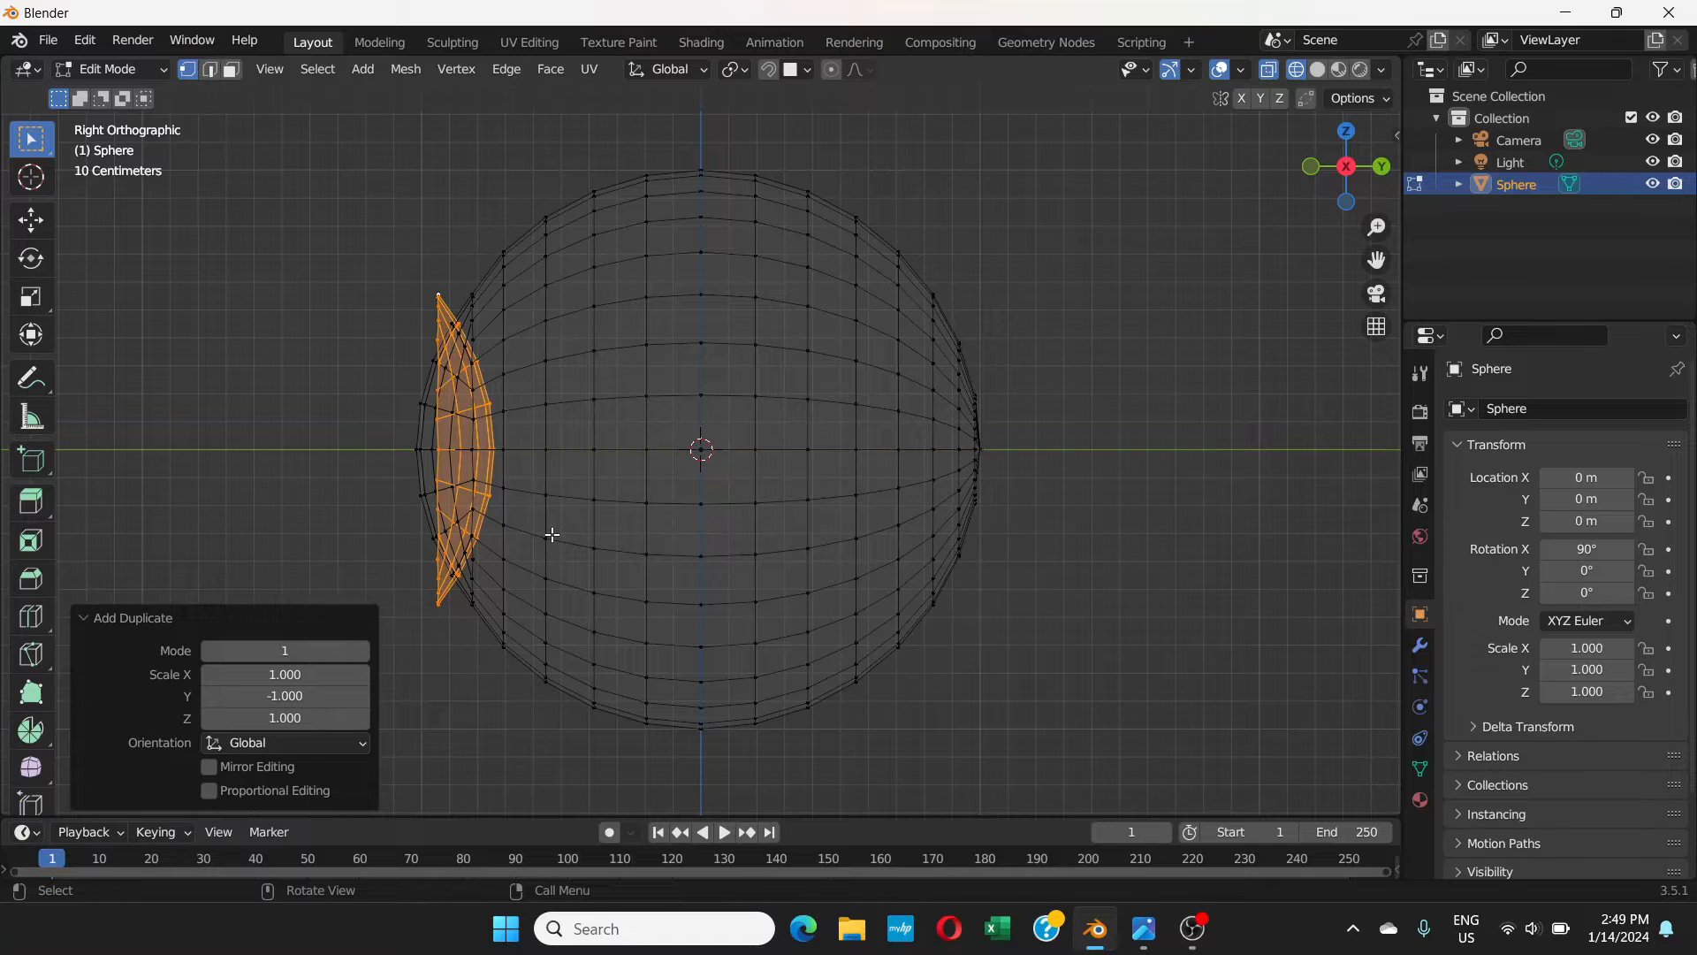
pyautogui.hotkey('shift', 'n')
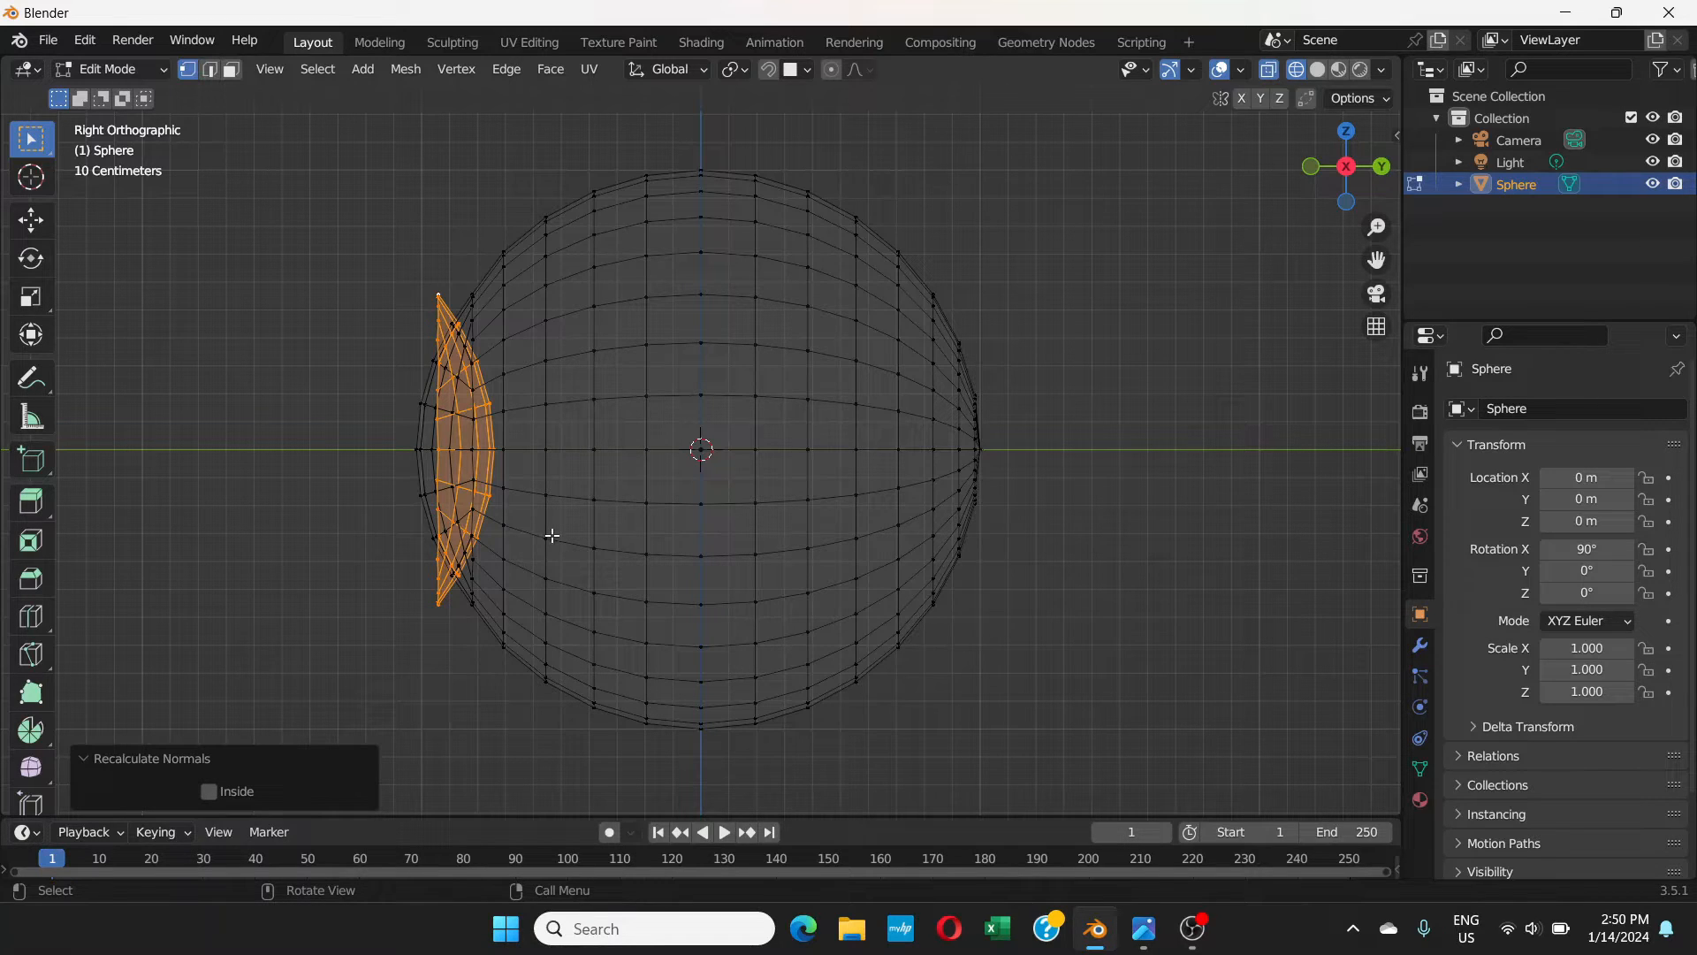
# - Move the mirrored cap about 0.1345 m along Y so its rim lines up with the front cap's rim
pyautogui.scroll(1, 444, 449)
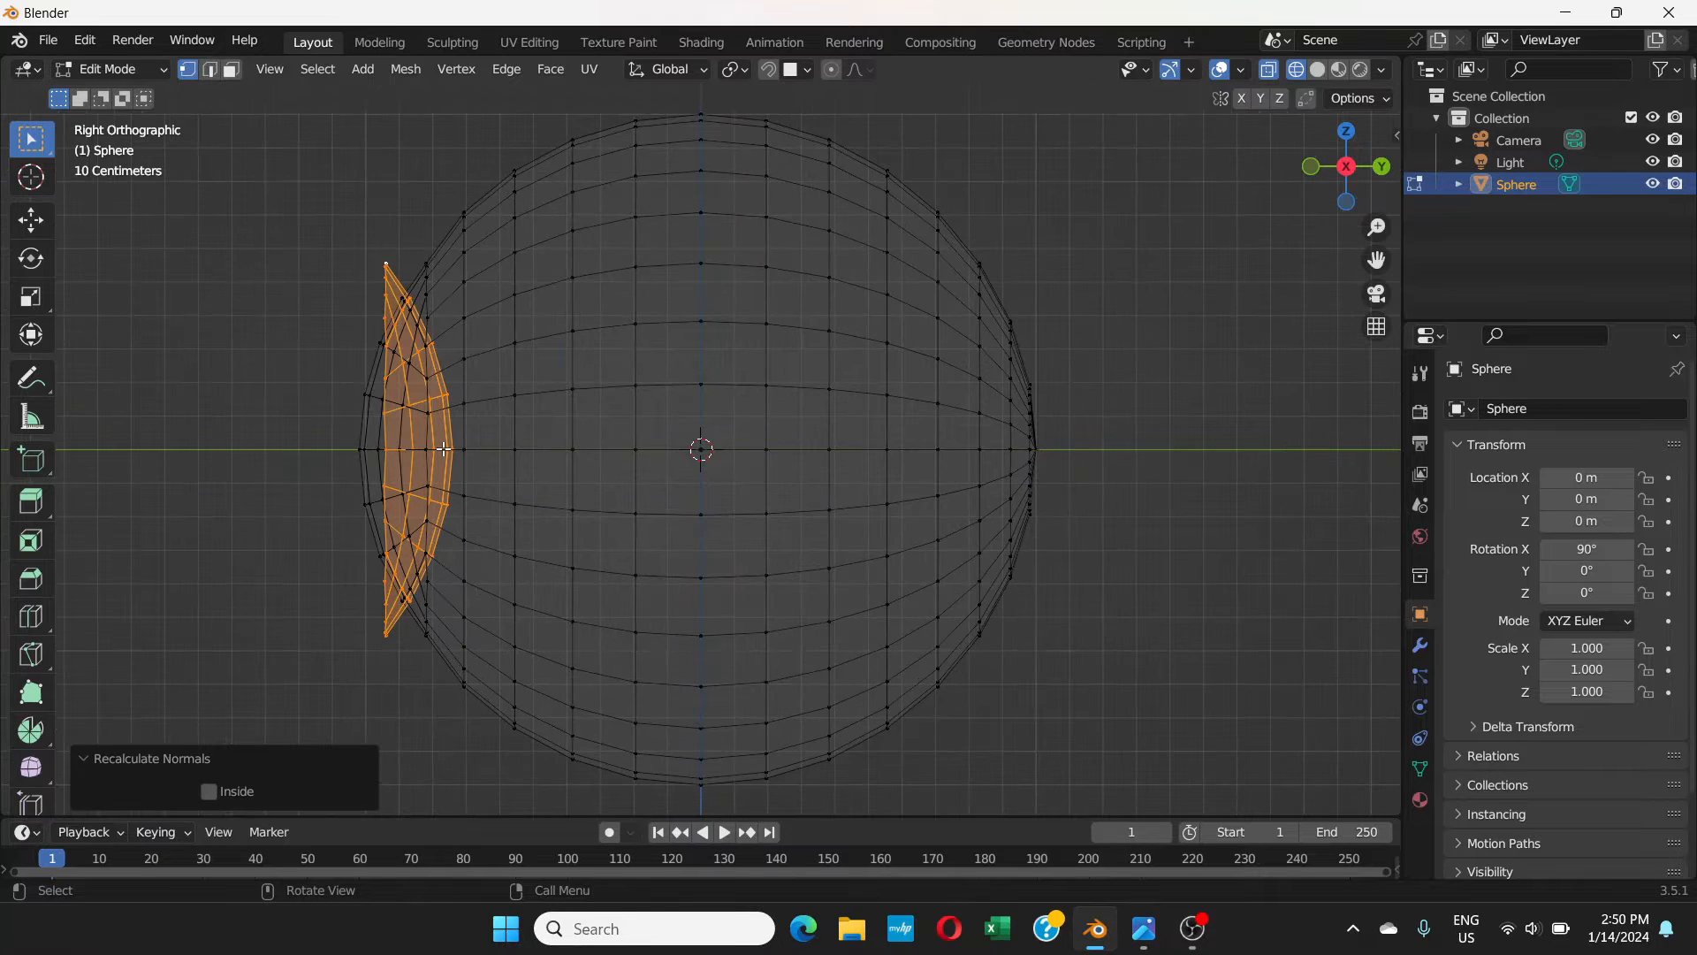
pyautogui.press('g')
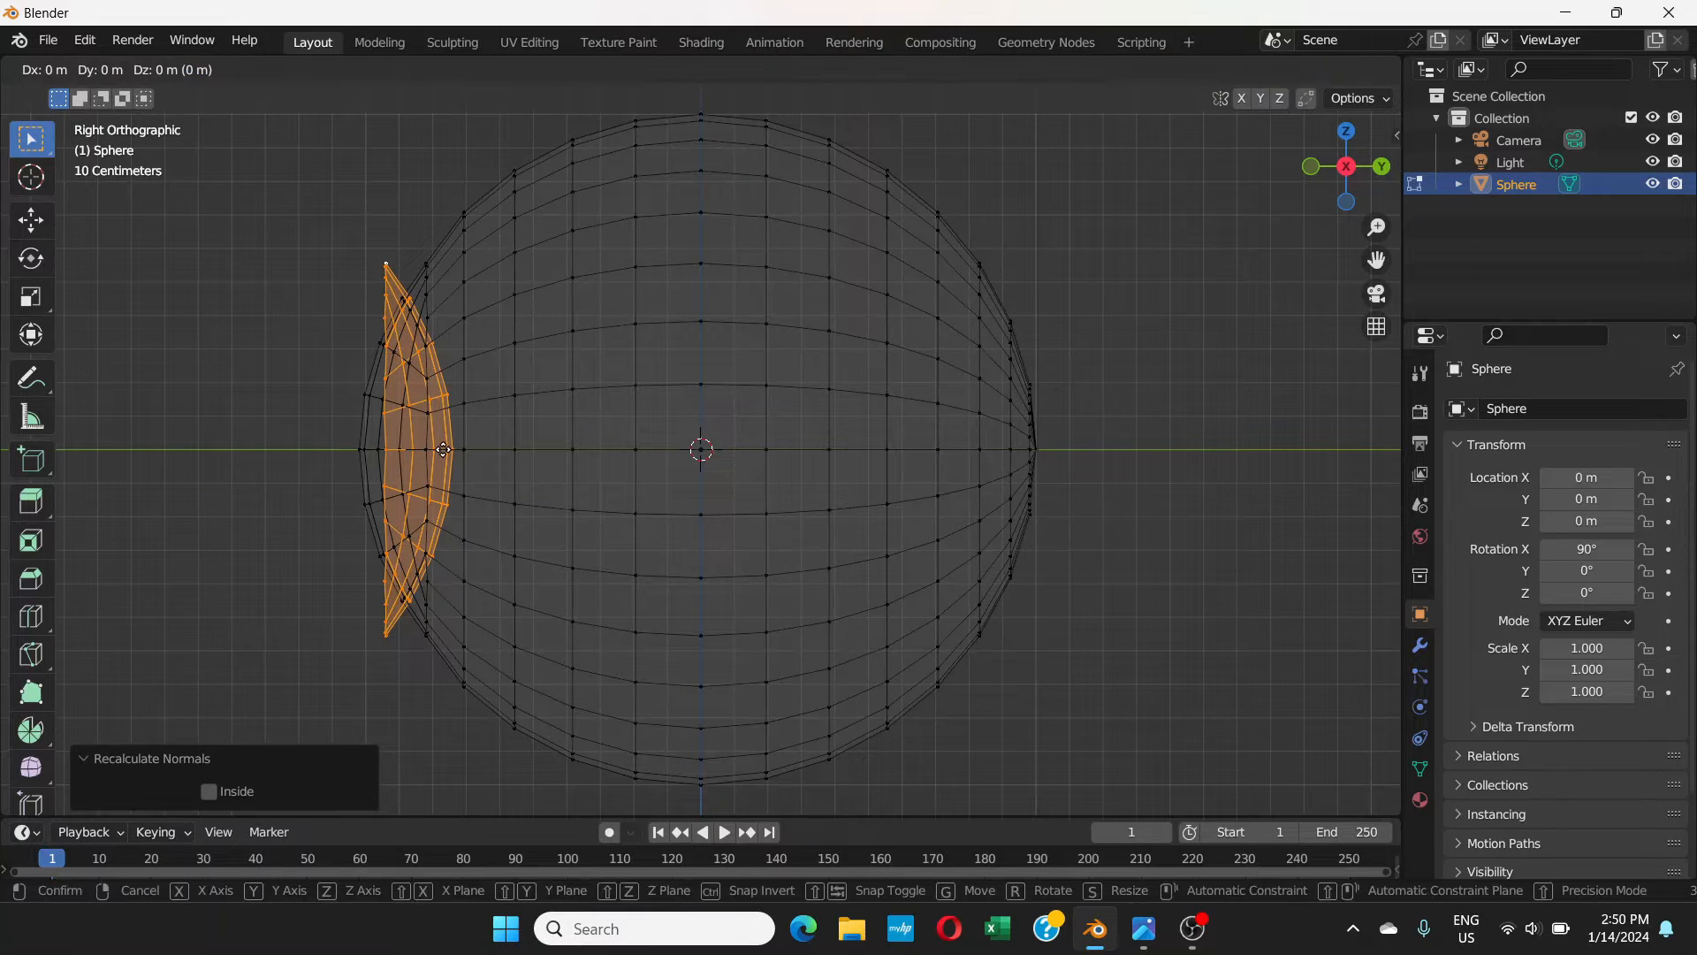
pyautogui.press('y')
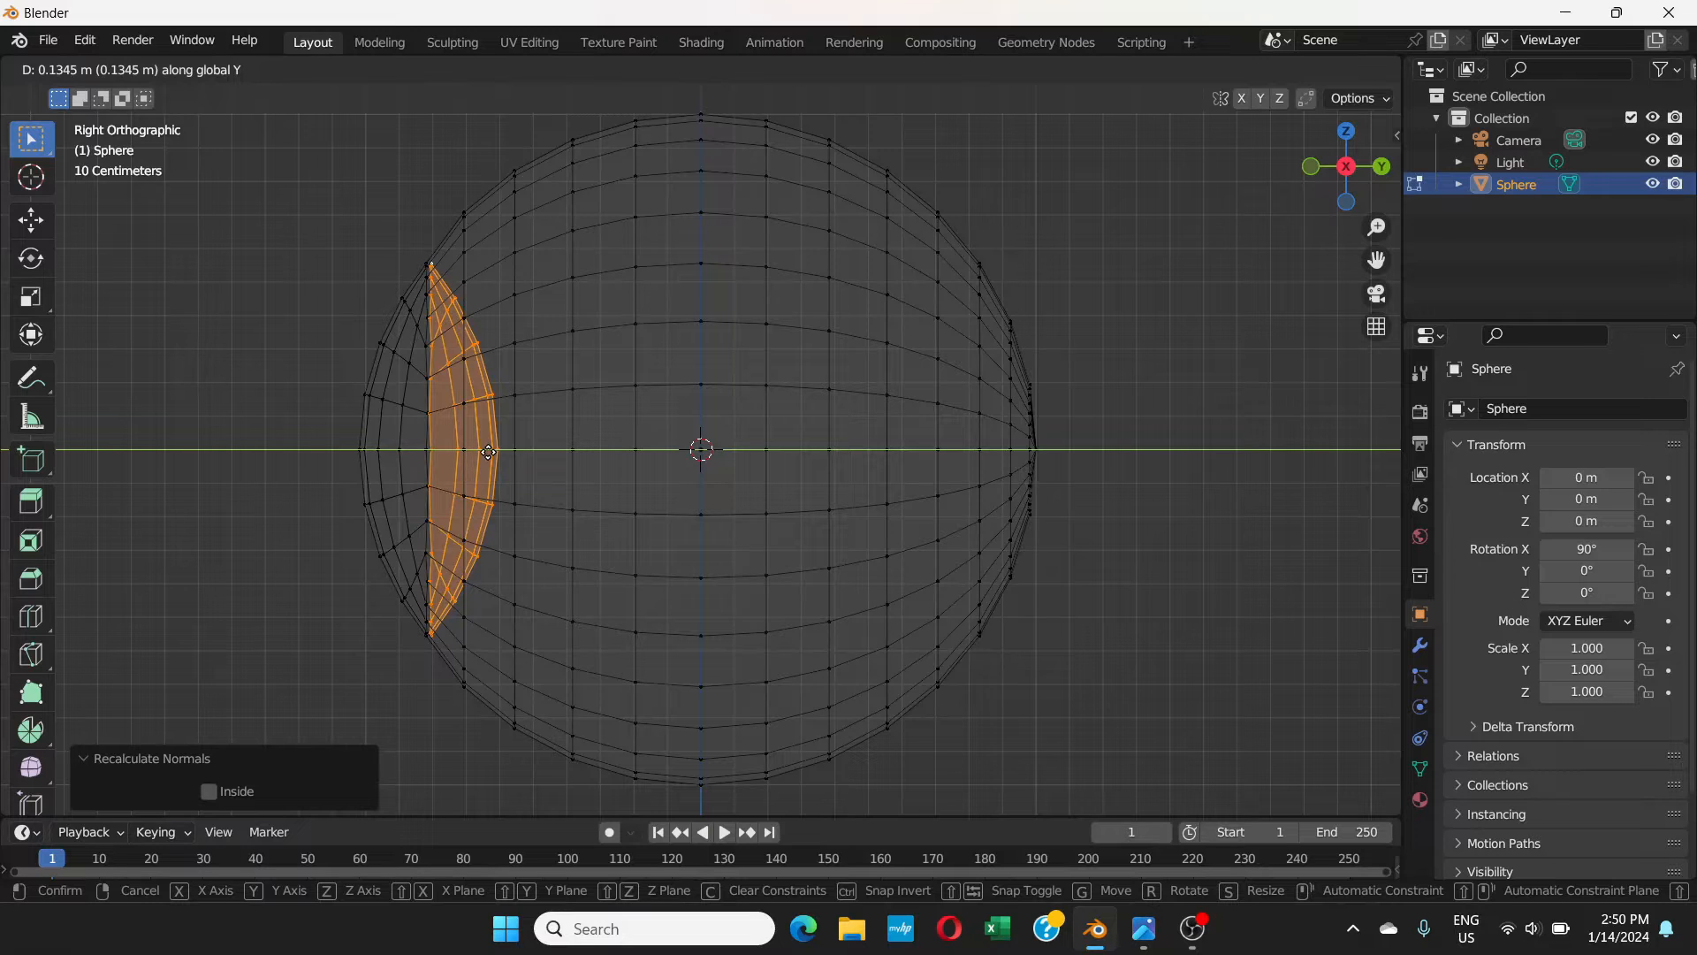
pyautogui.click(489, 451)
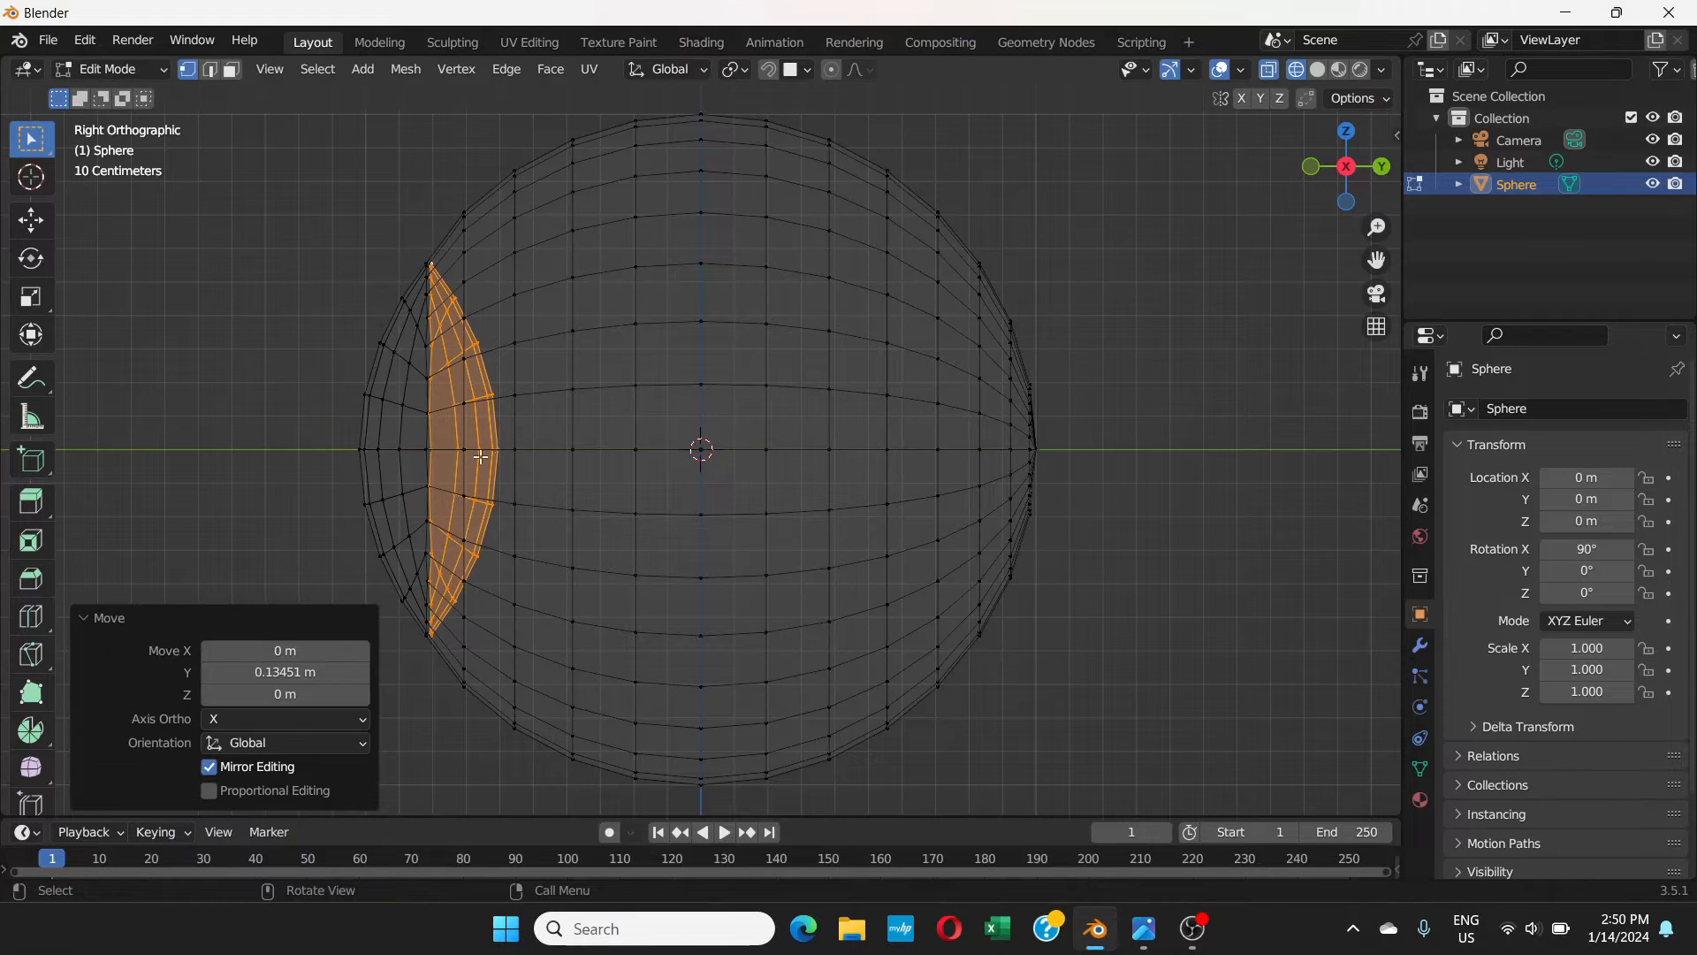
# - Return the sphere to Object Mode and display it with solid shading
pyautogui.moveTo(439, 462)
pyautogui.mouseDown(button='middle')
pyautogui.moveTo(530, 467)
pyautogui.moveTo(546, 563)
pyautogui.moveTo(566, 522)
pyautogui.moveTo(511, 461)
pyautogui.moveTo(530, 459)
pyautogui.moveTo(467, 464)
pyautogui.mouseUp(button='middle')
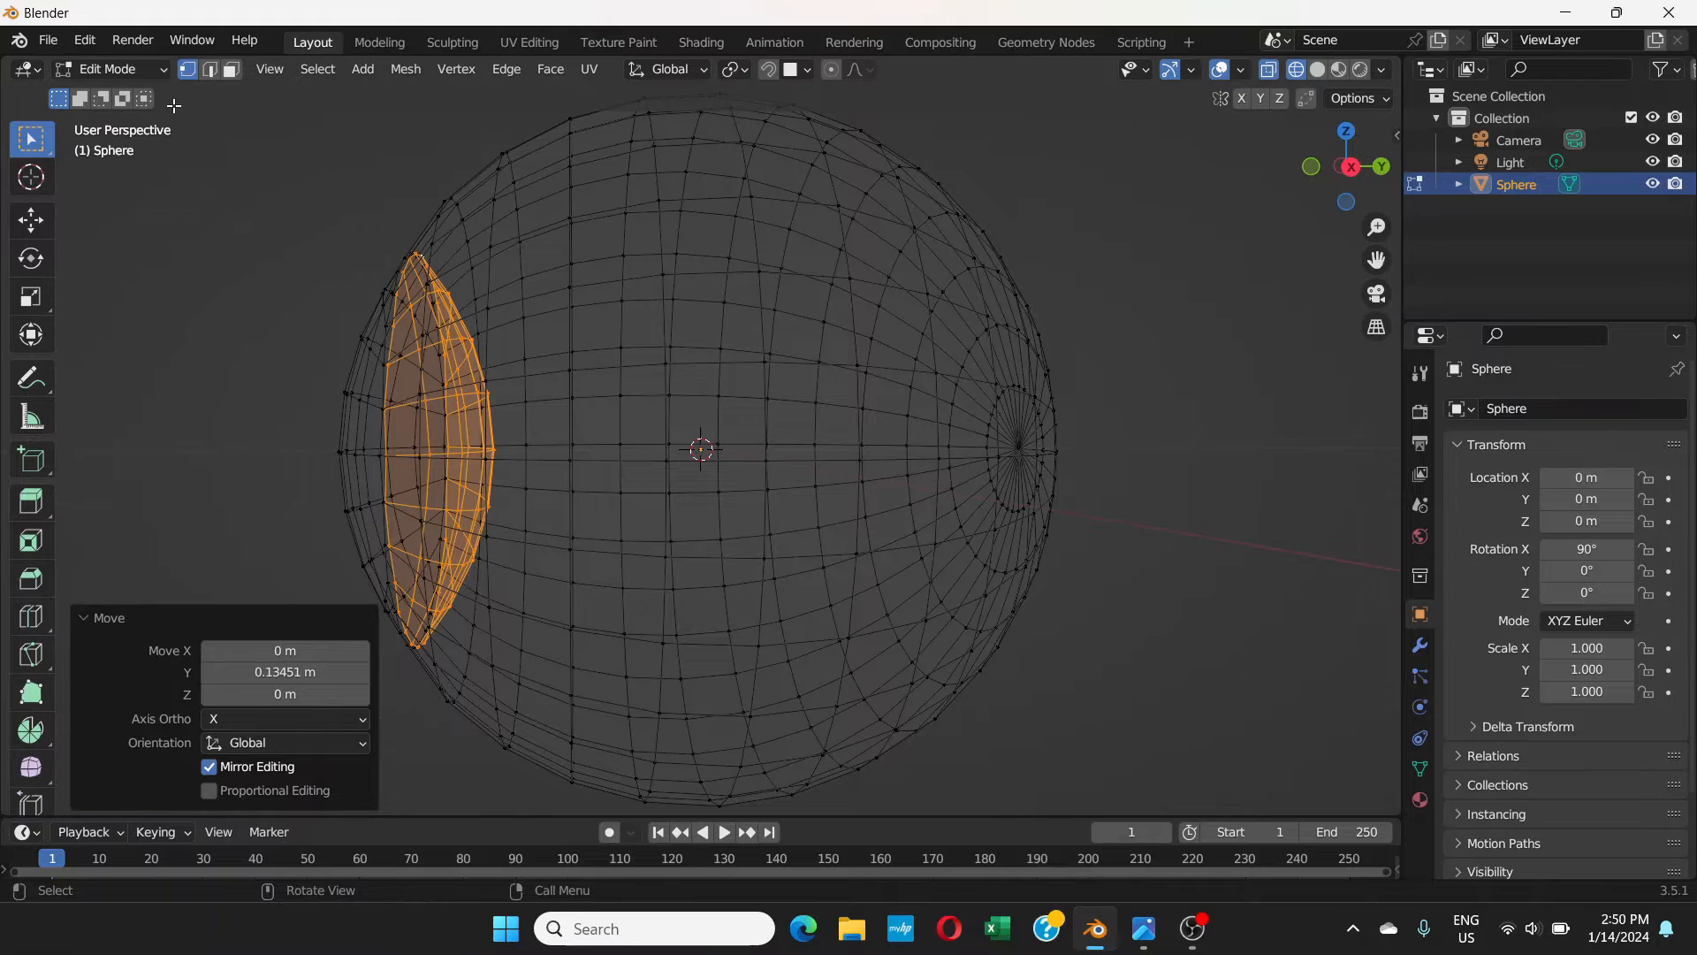
pyautogui.click(102, 69)
pyautogui.click(145, 95)
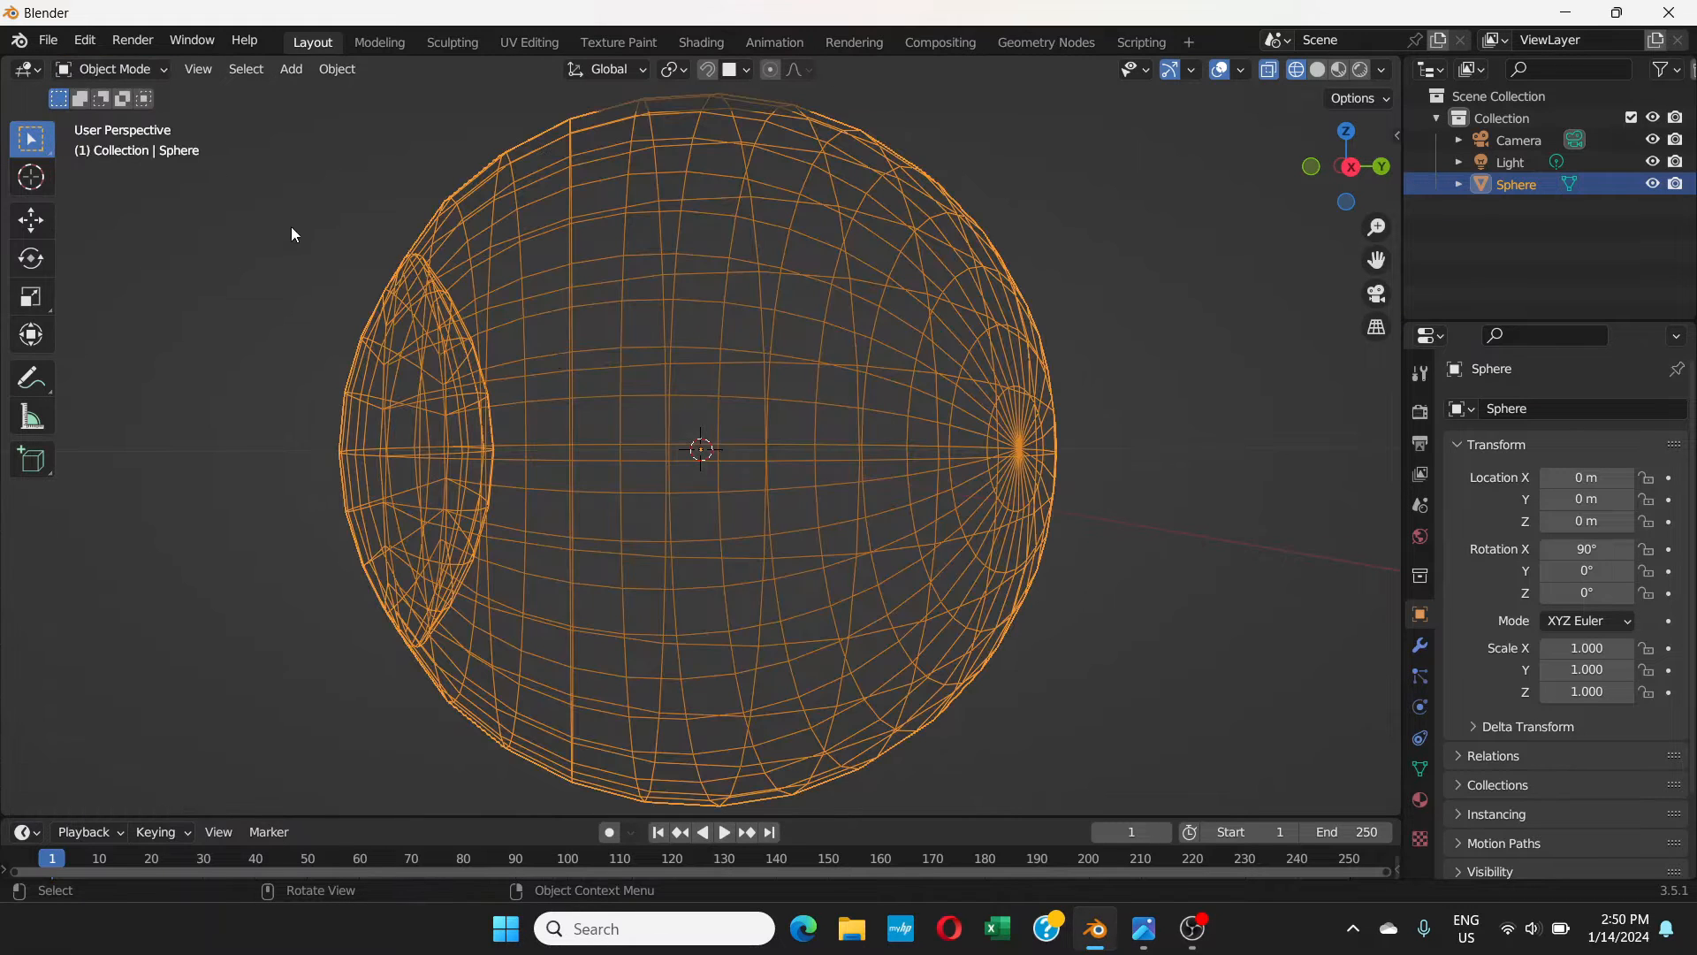
pyautogui.click(1316, 70)
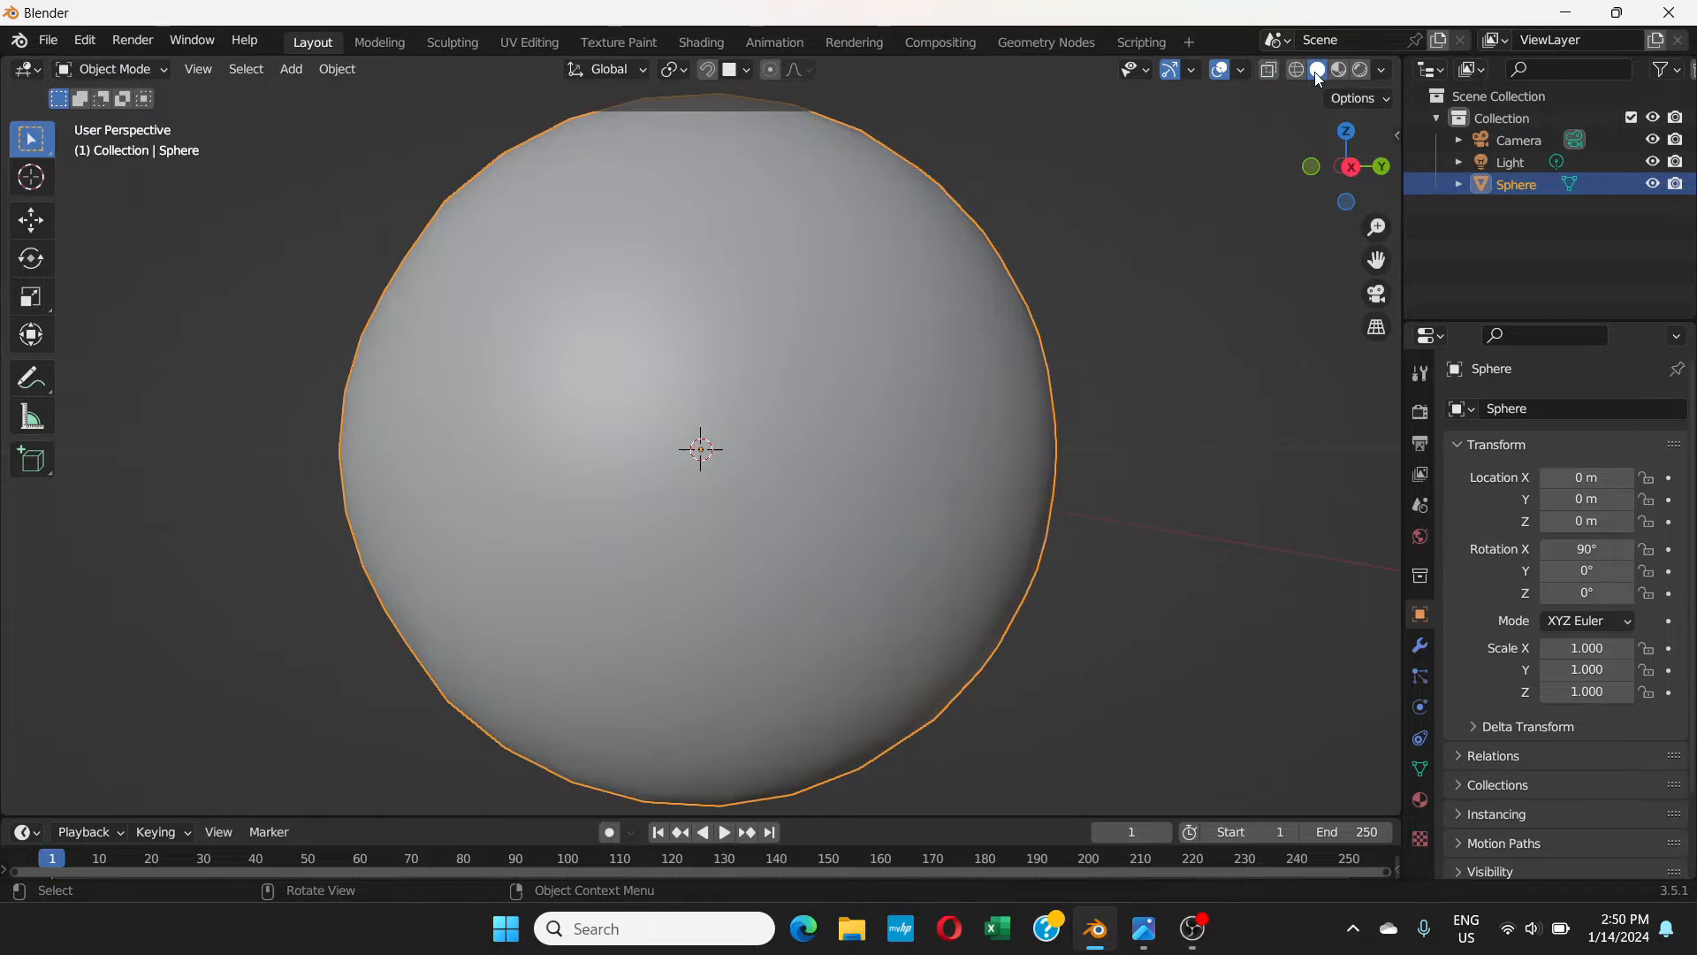
# - Create a new material on the sphere and name it eyeball
pyautogui.scroll(-3, 1094, 421)
pyautogui.moveTo(1016, 443); pyautogui.dragTo(1023, 441, button='middle')
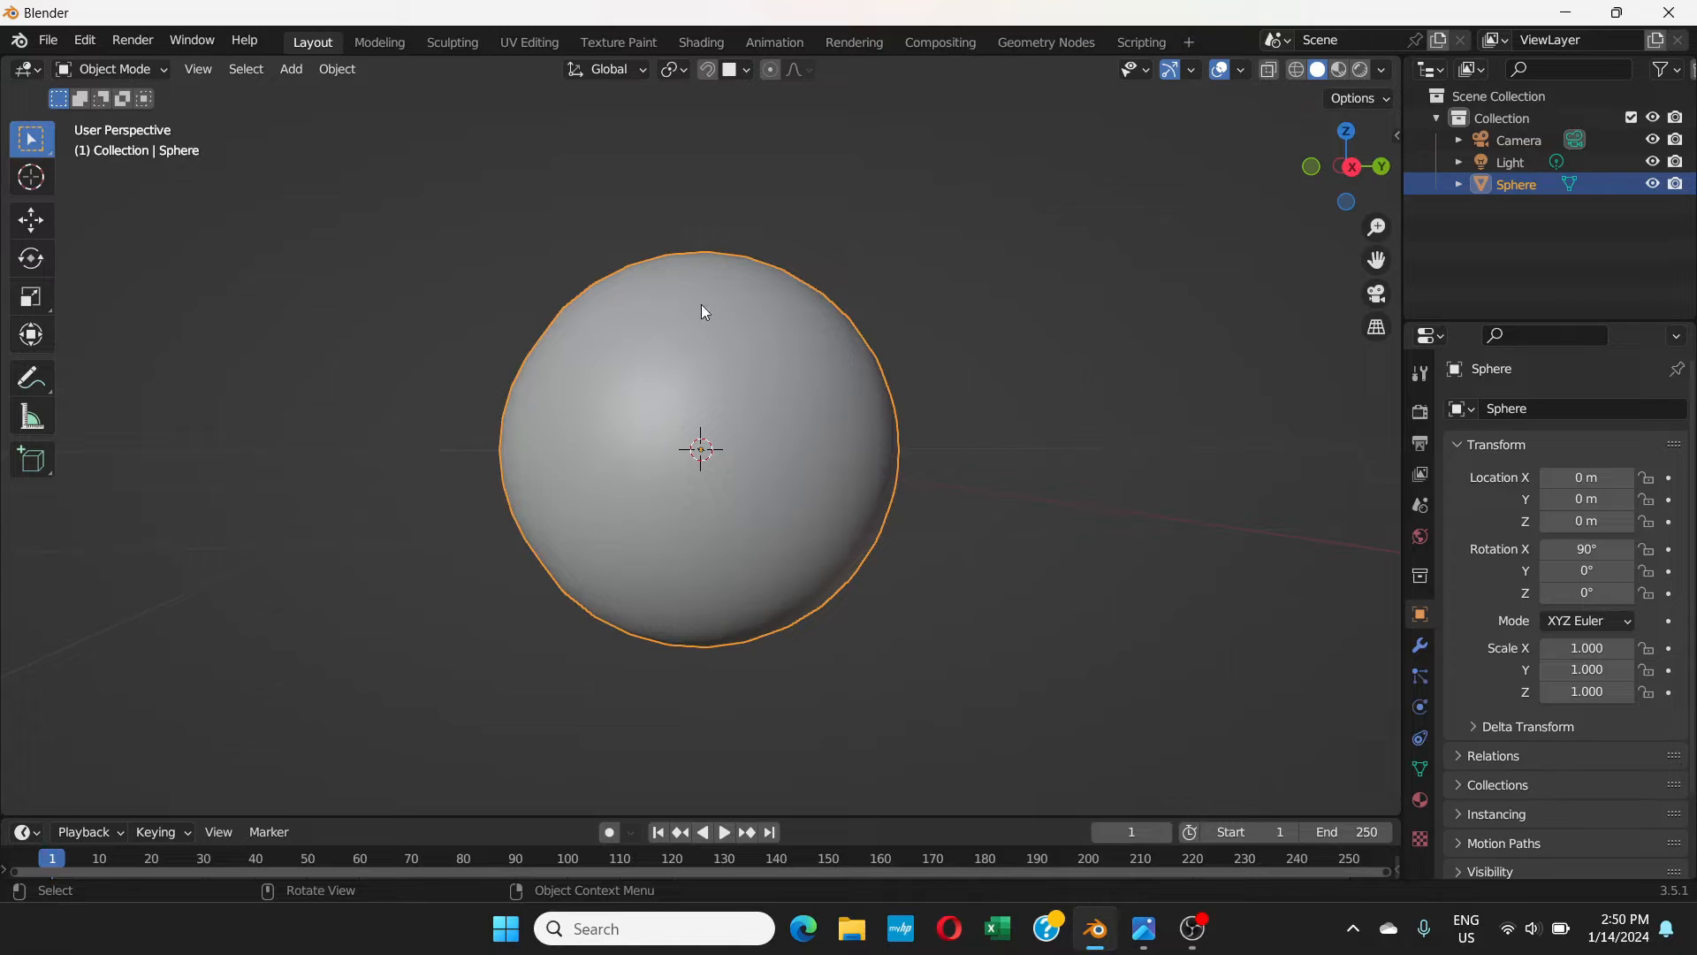
pyautogui.click(1419, 800)
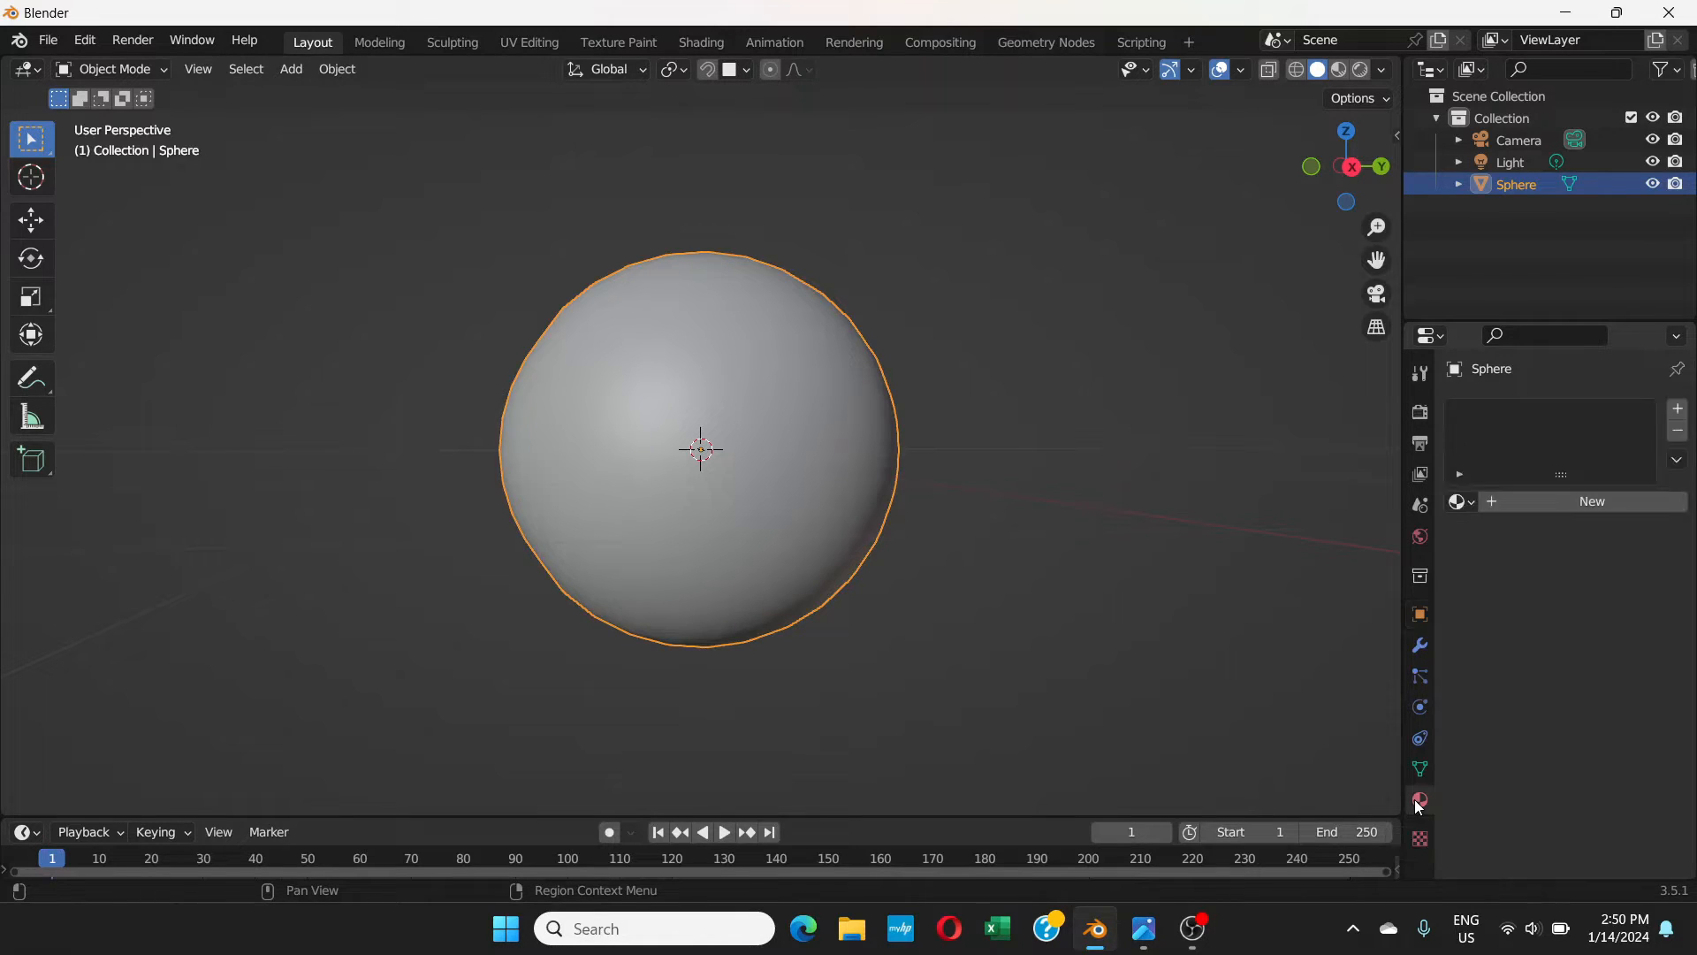
pyautogui.click(1531, 508)
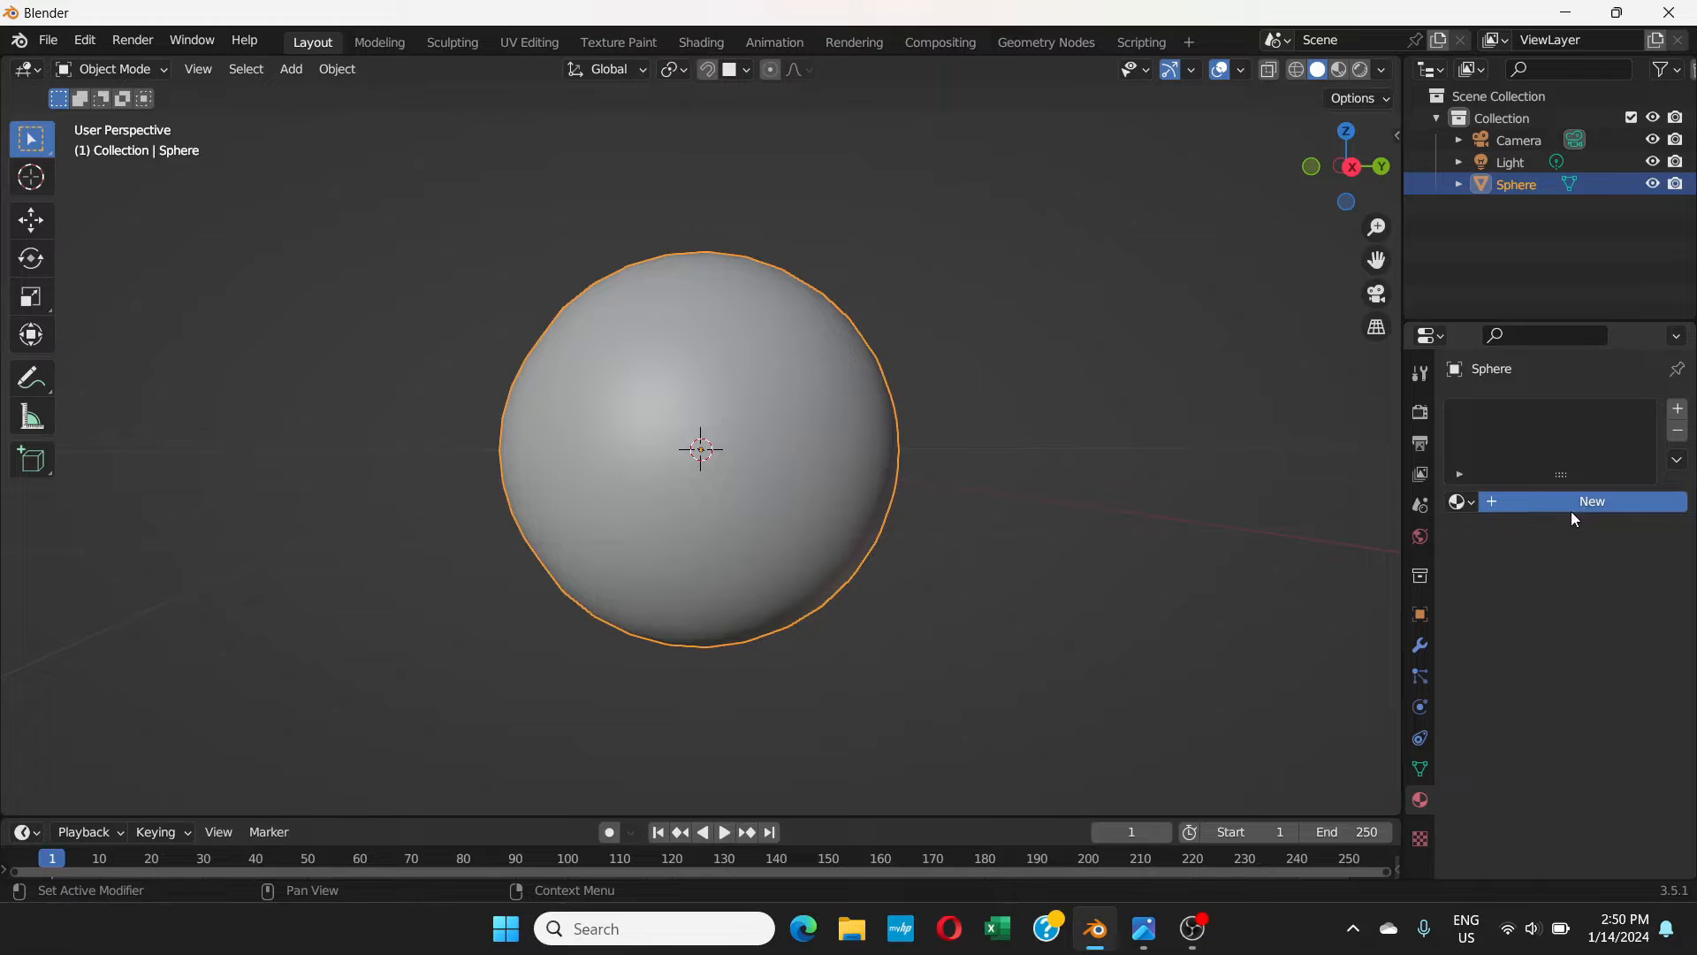
pyautogui.click(1503, 509)
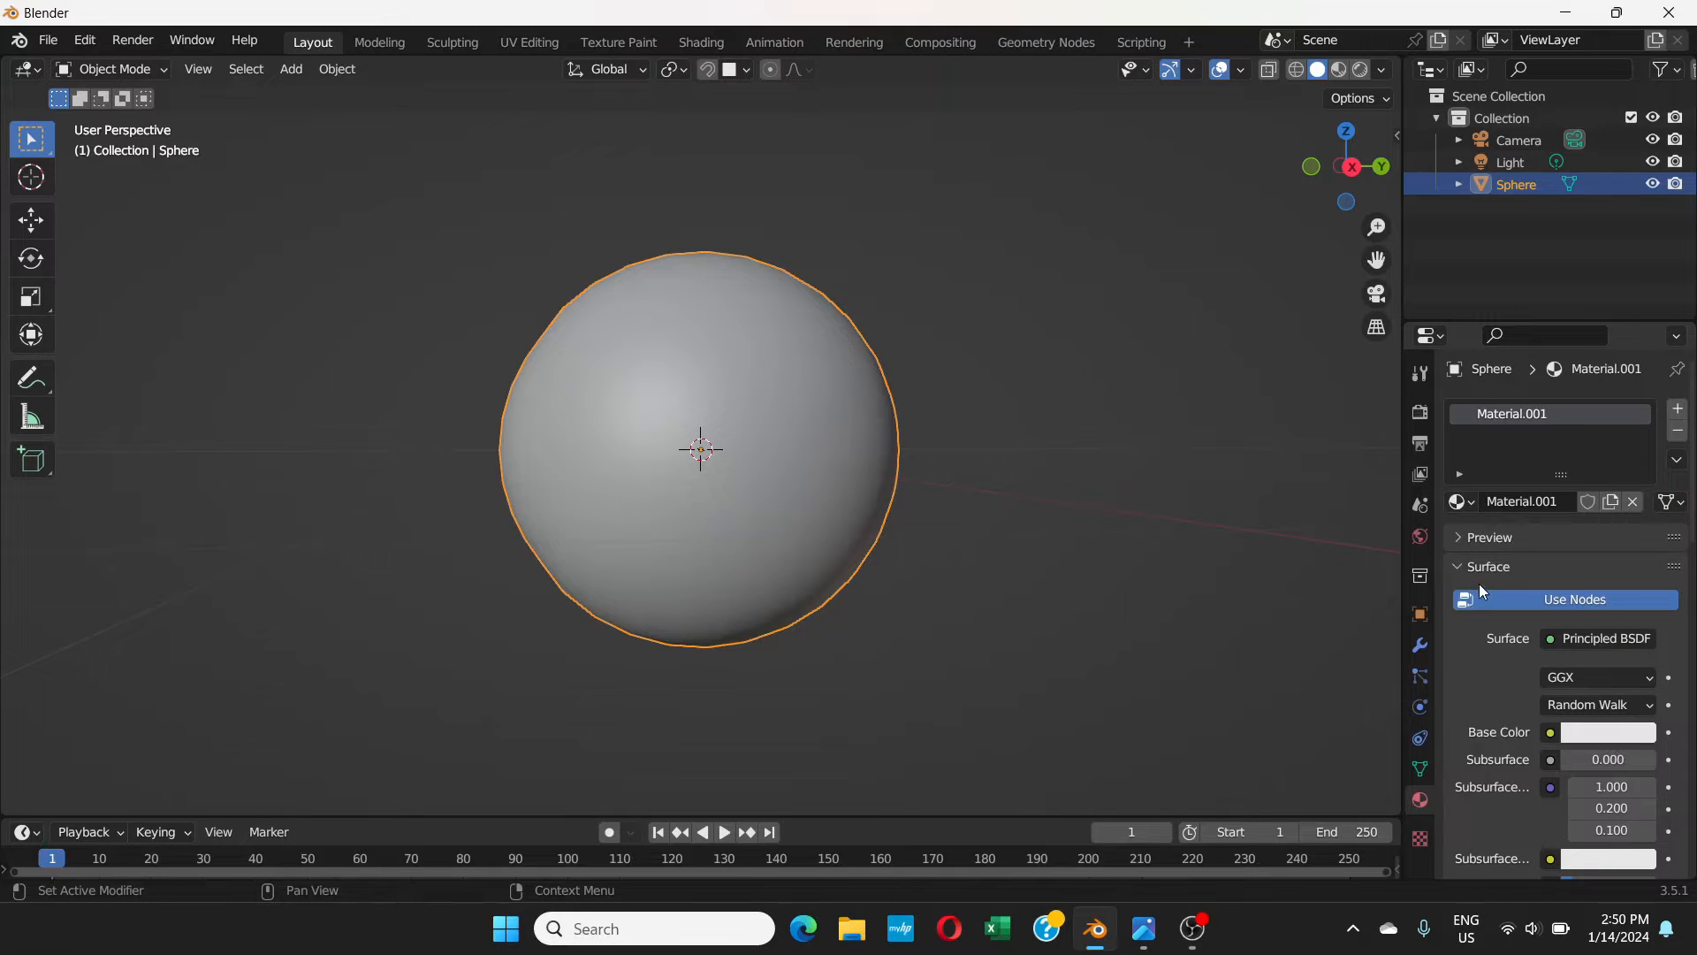
pyautogui.doubleClick(1502, 413)
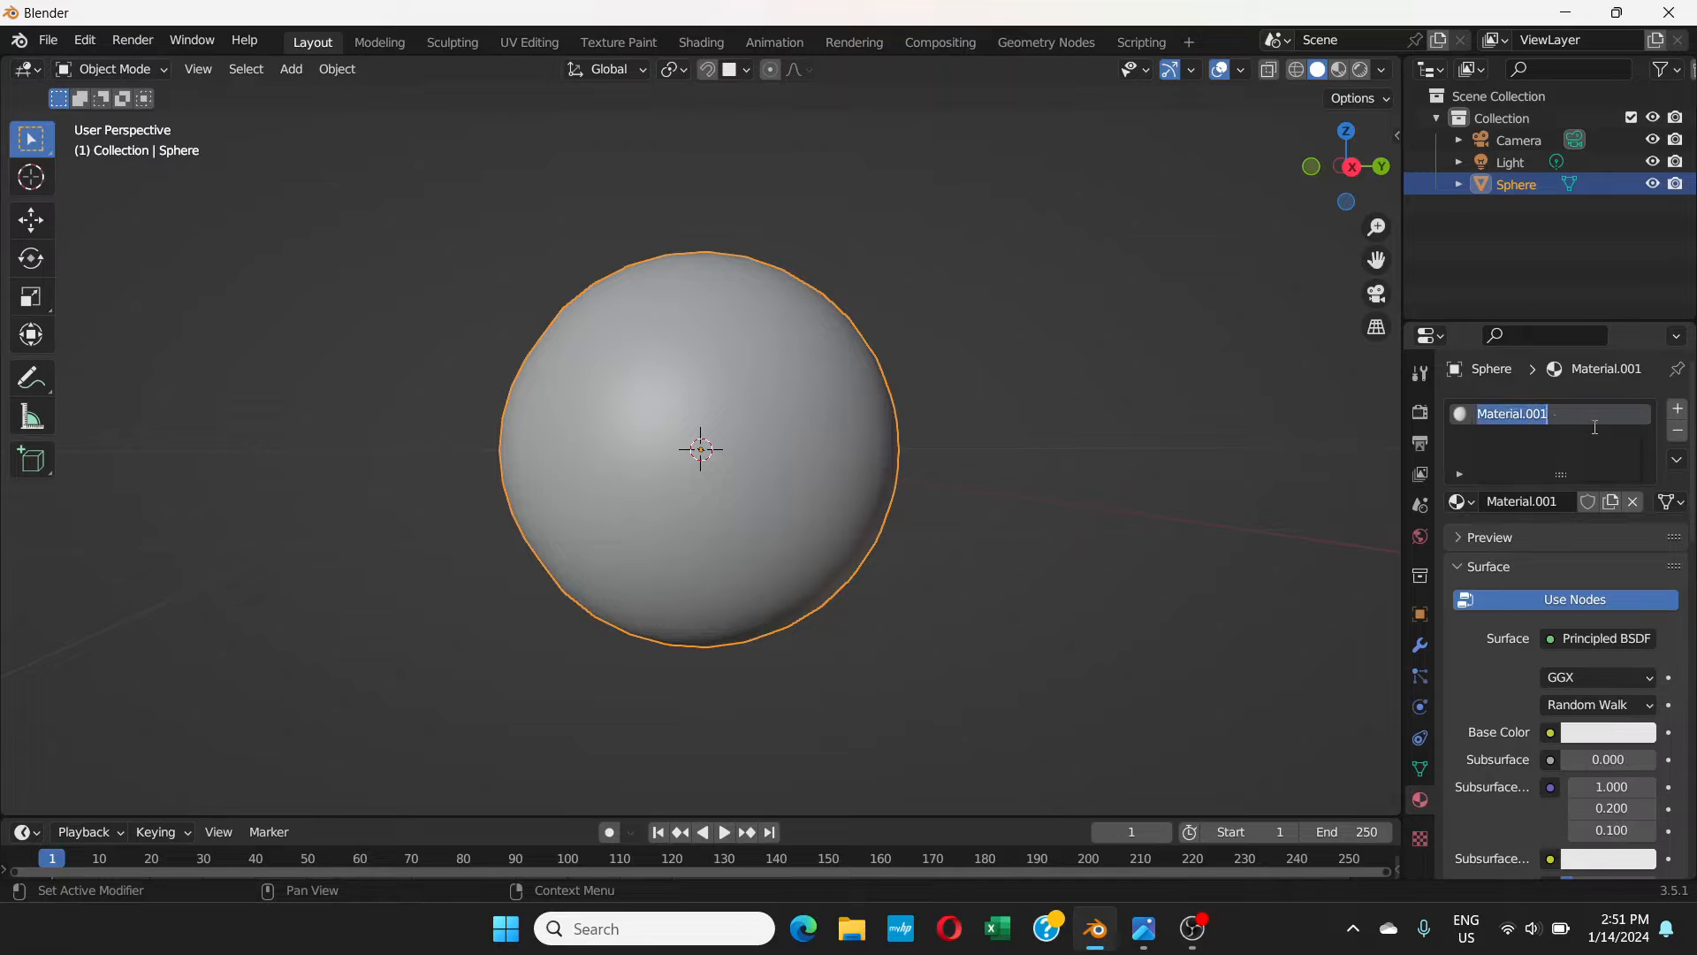
pyautogui.write('eyeball')
pyautogui.press('Return')
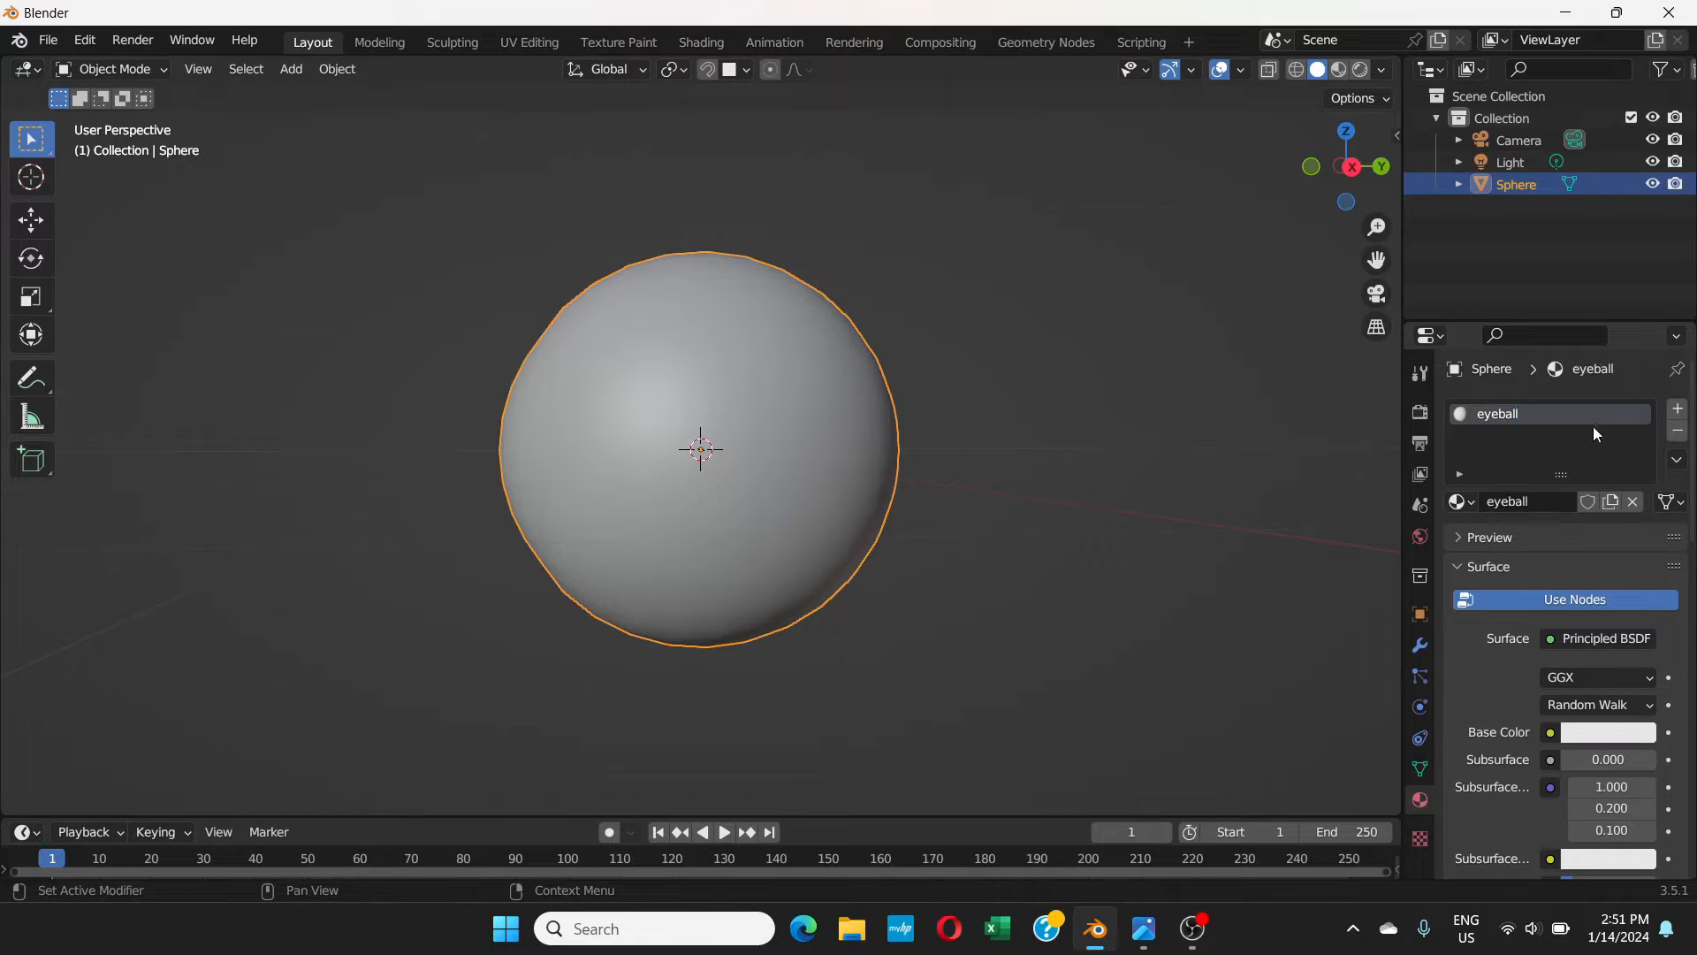
# - Enter Edit Mode on the sphere and display it as wireframe to expose the selected inner cap
pyautogui.click(148, 76)
pyautogui.click(102, 118)
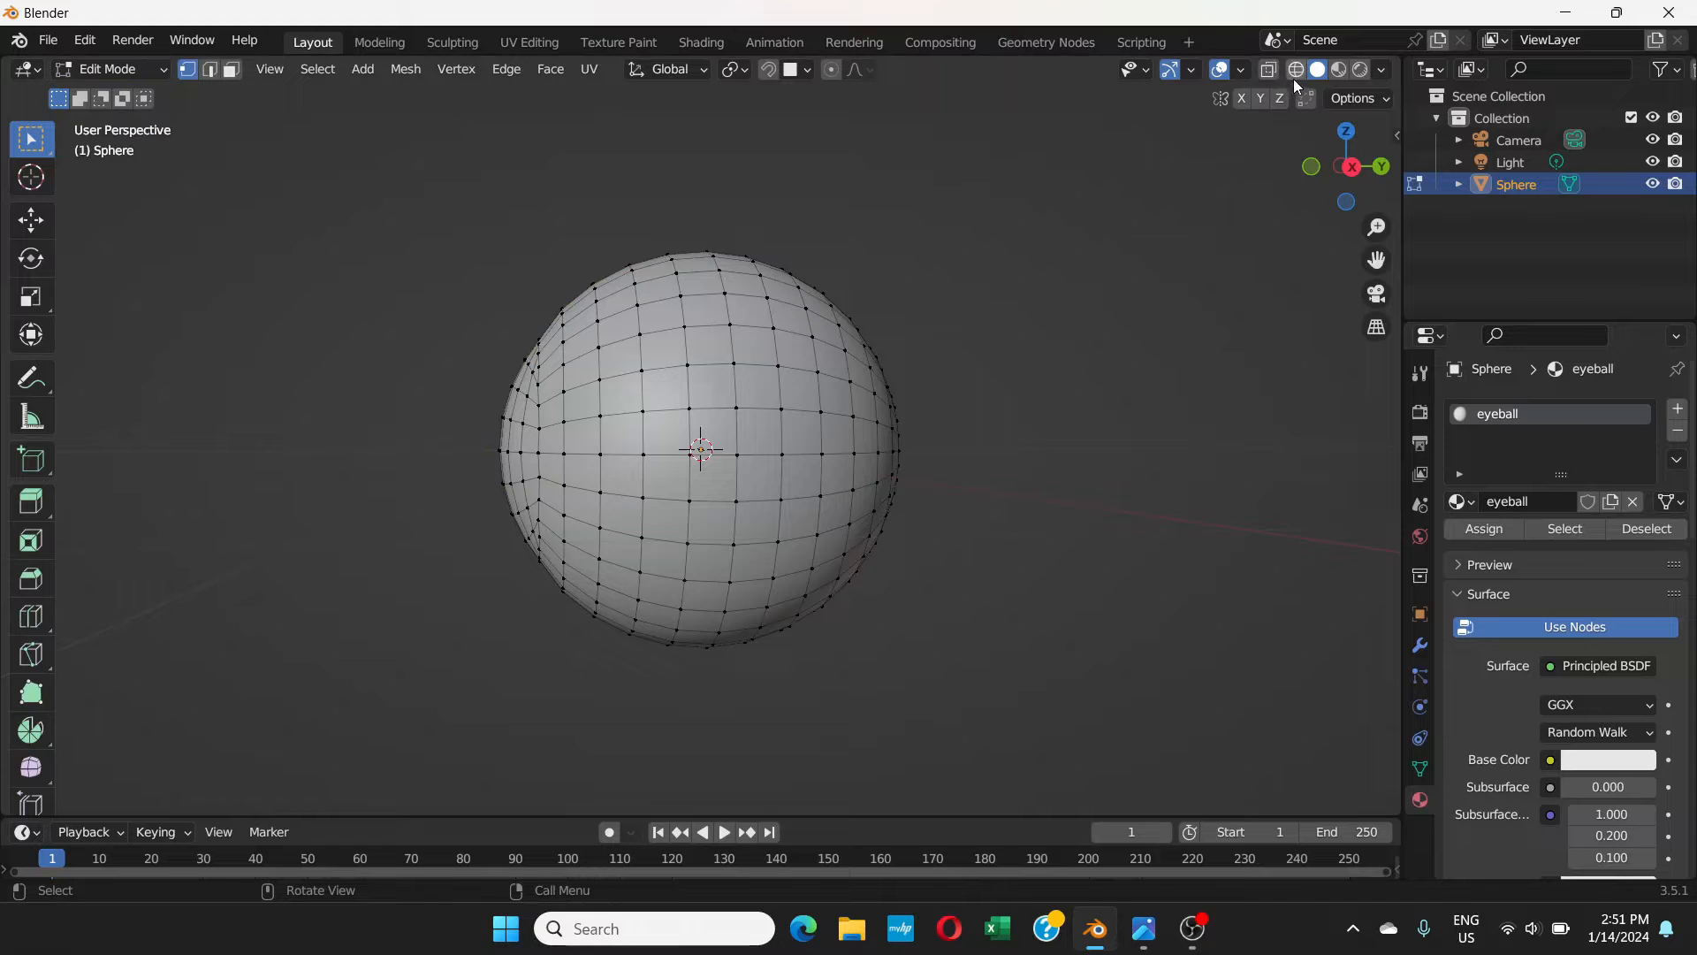
pyautogui.moveTo(660, 371); pyautogui.dragTo(654, 416, button='middle')
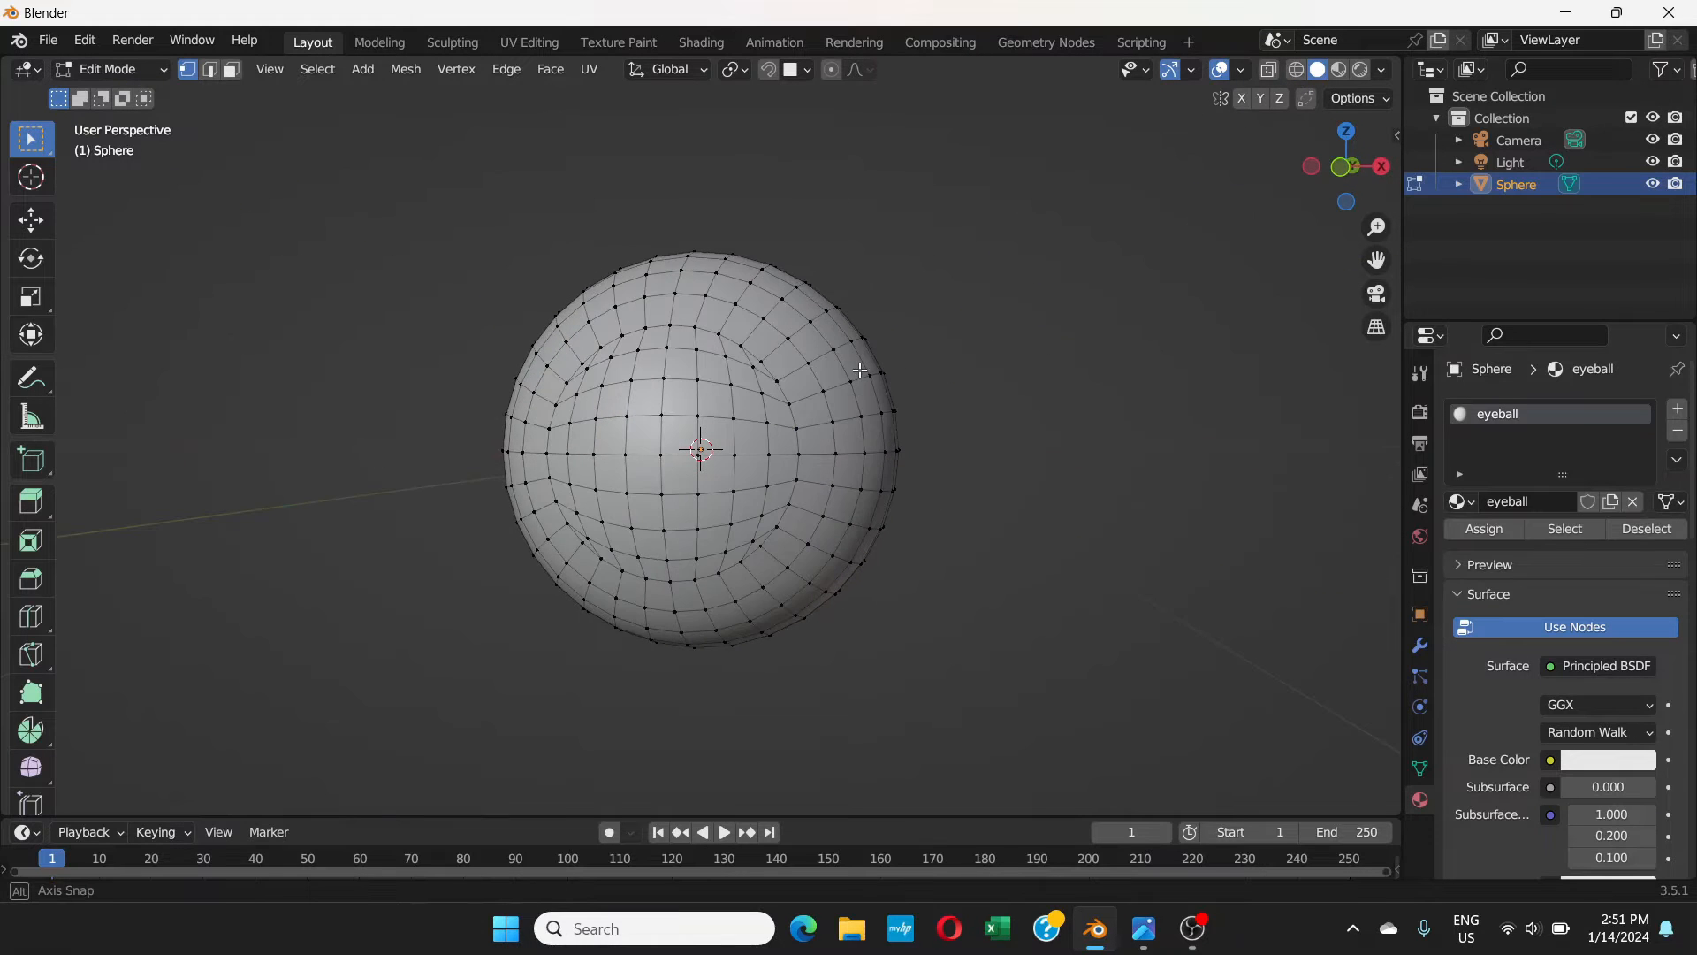
pyautogui.scroll(2, 654, 416)
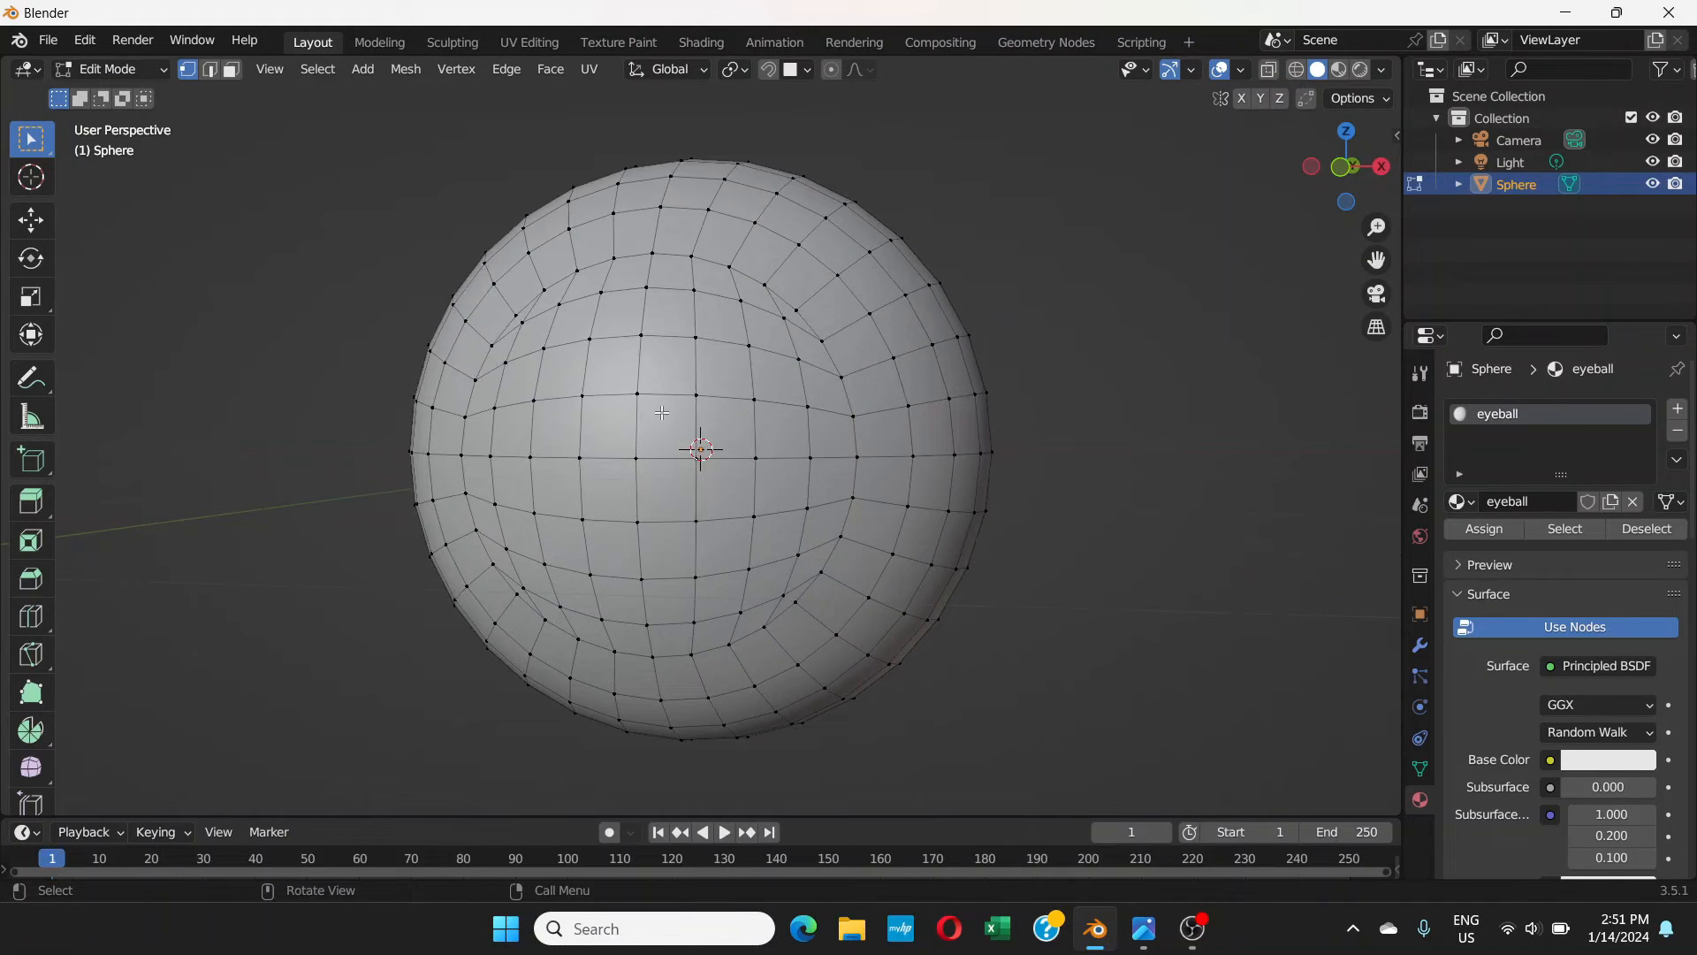
pyautogui.scroll(-4, 662, 413)
pyautogui.moveTo(665, 413); pyautogui.dragTo(688, 413, button='middle')
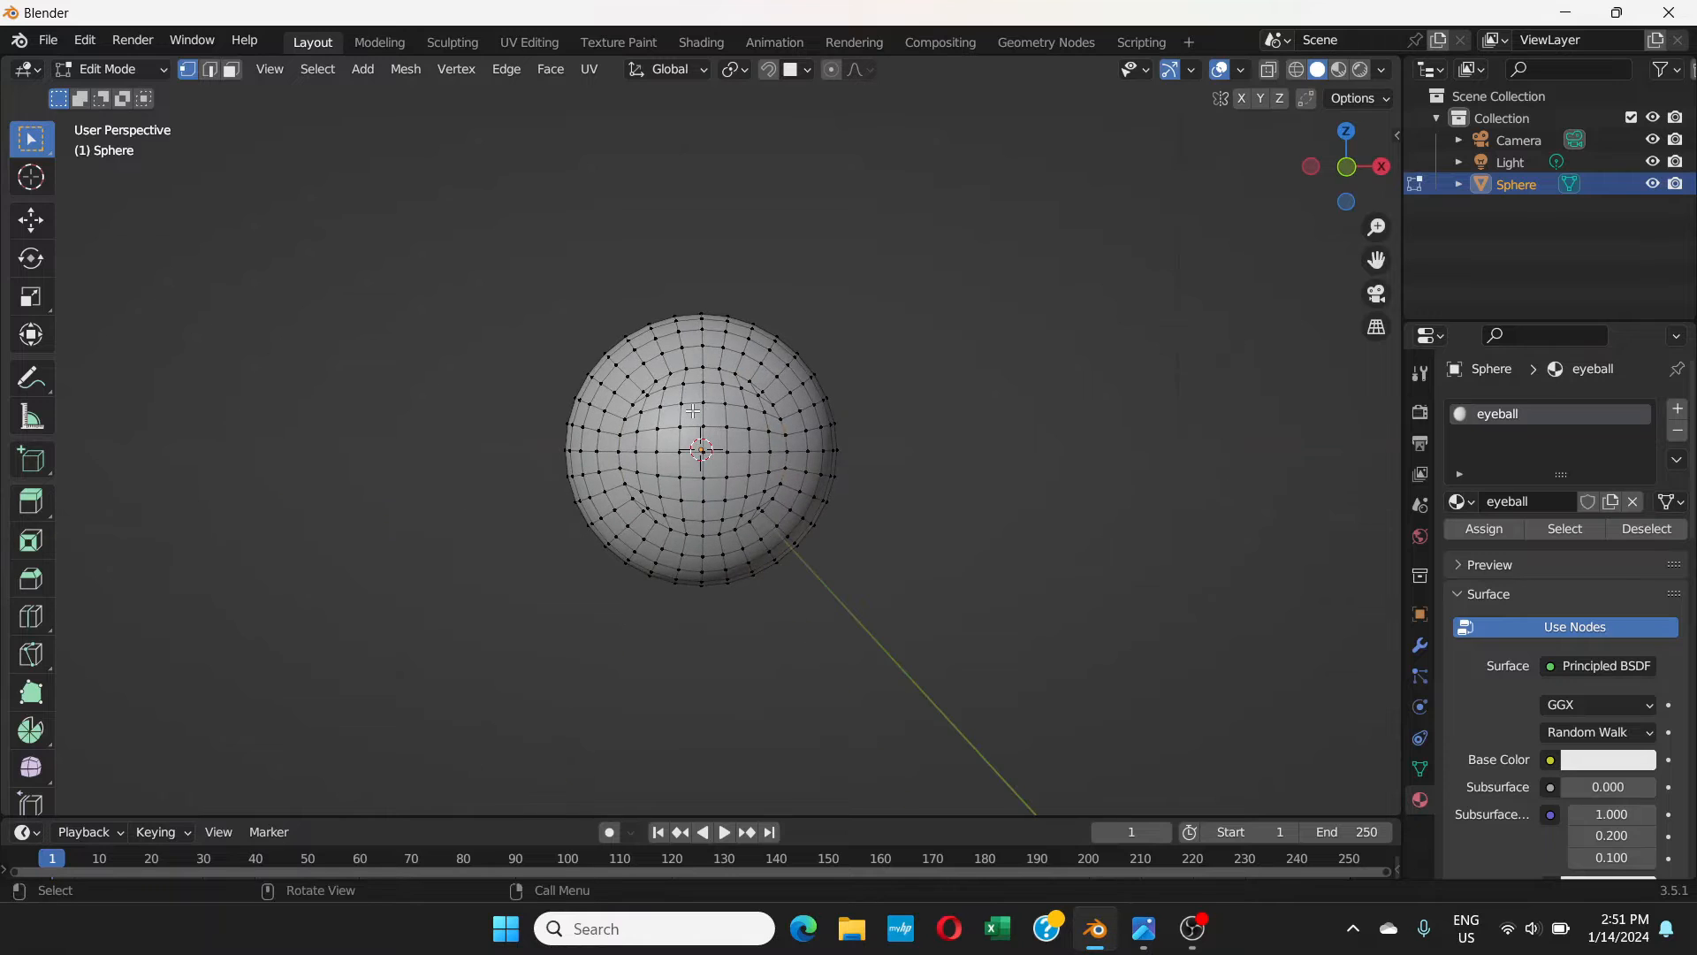
pyautogui.scroll(1, 693, 412)
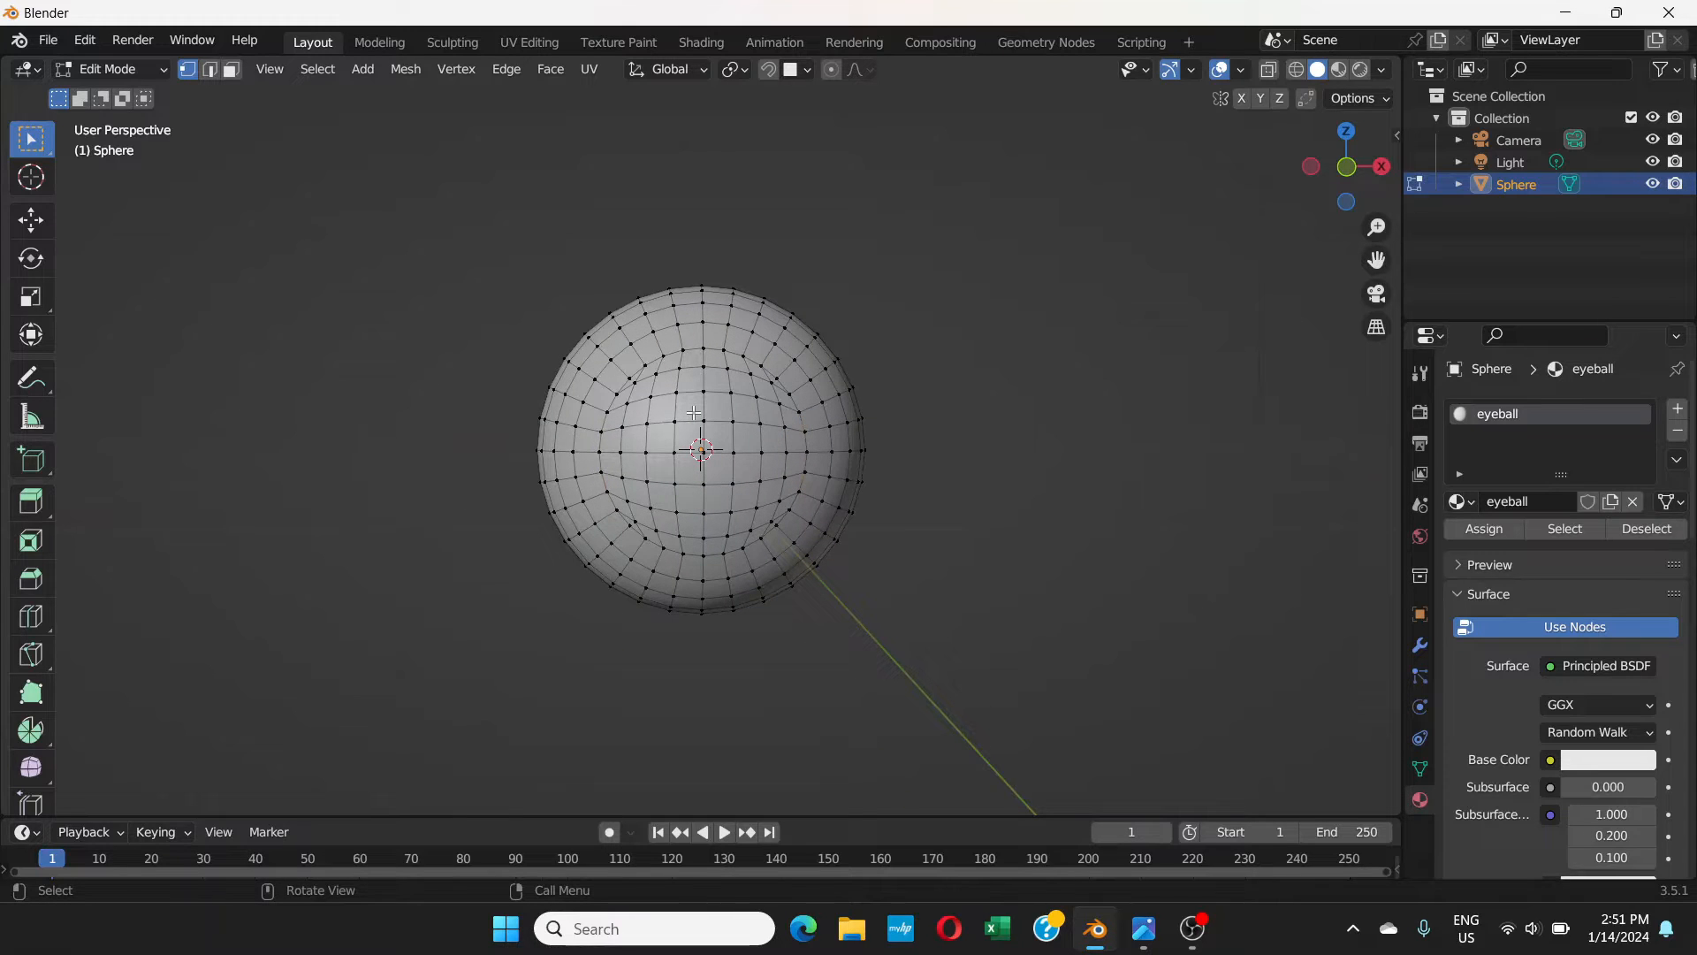
pyautogui.click(1304, 71)
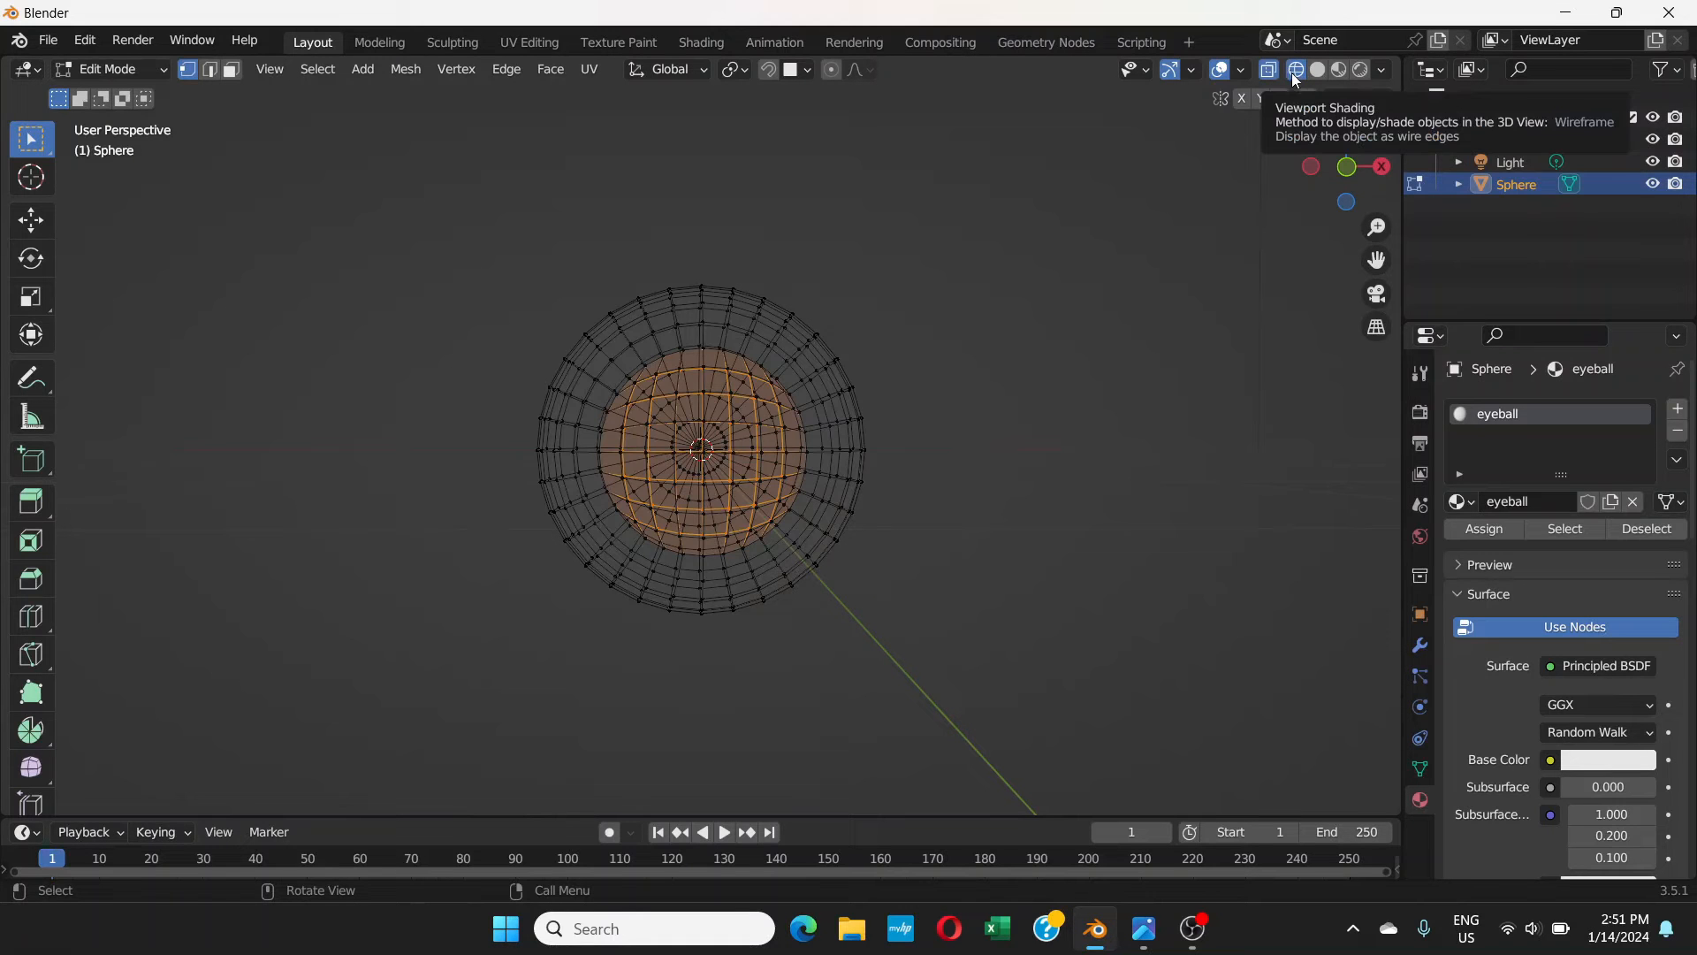
pyautogui.moveTo(952, 407); pyautogui.dragTo(765, 405, button='middle')
pyautogui.scroll(2, 765, 405)
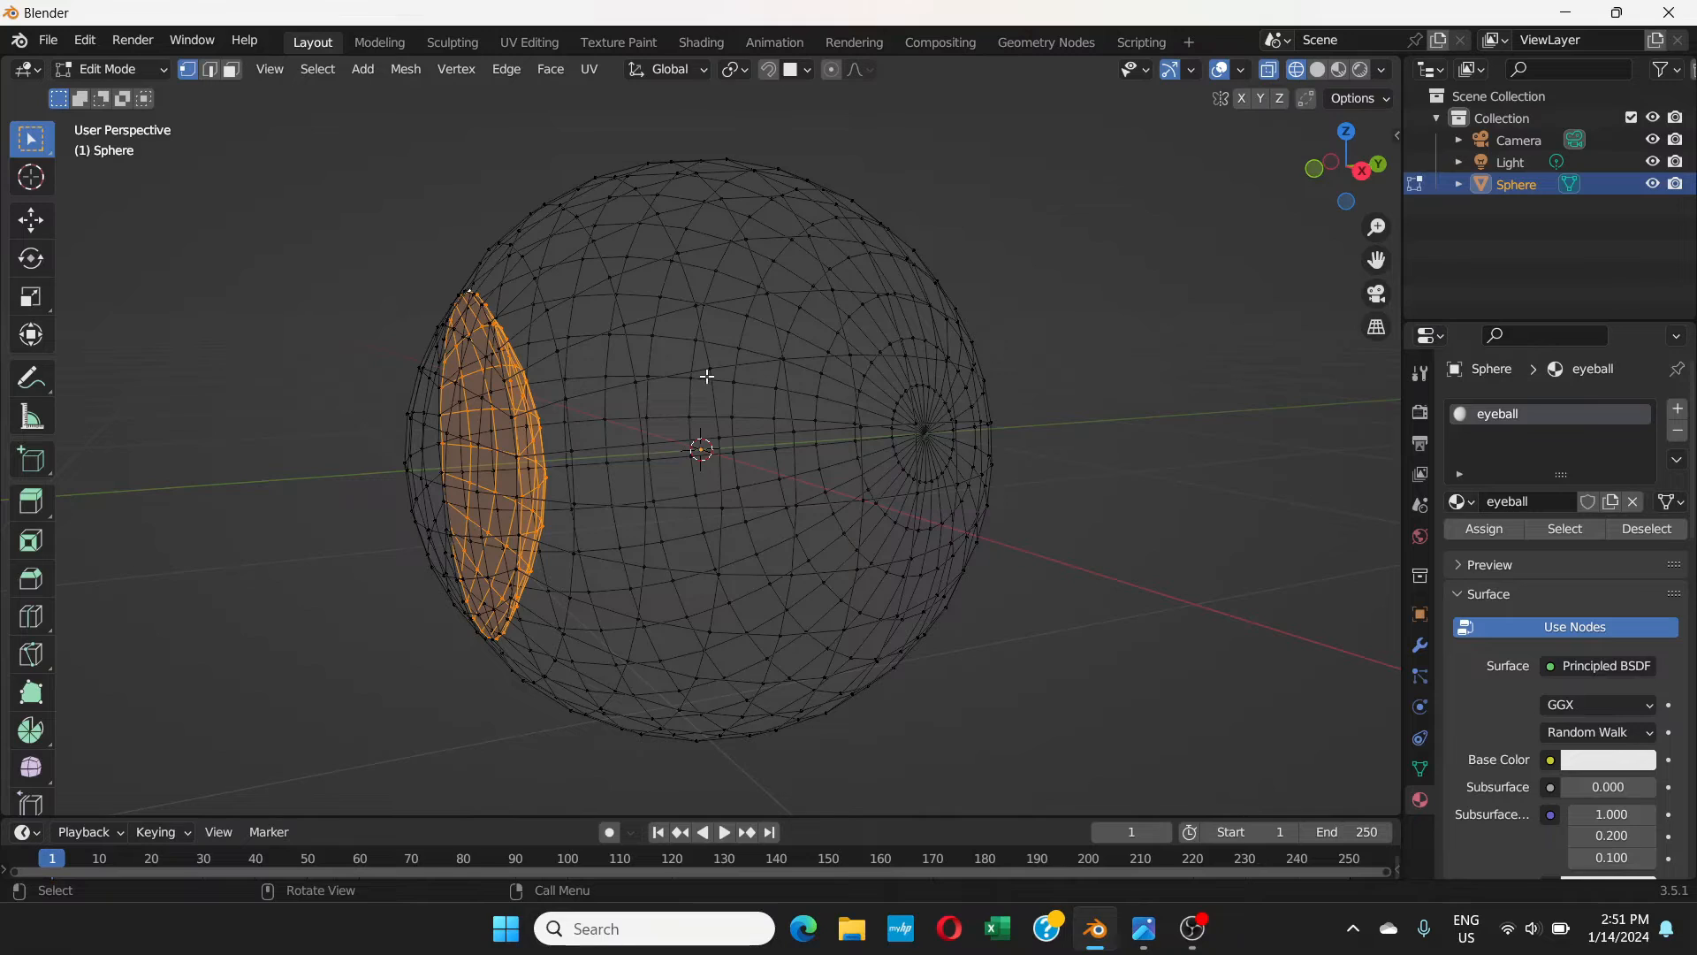
pyautogui.moveTo(708, 375)
pyautogui.mouseDown(button='middle')
pyautogui.moveTo(776, 346)
pyautogui.moveTo(766, 372)
pyautogui.moveTo(689, 382)
pyautogui.mouseUp(button='middle')
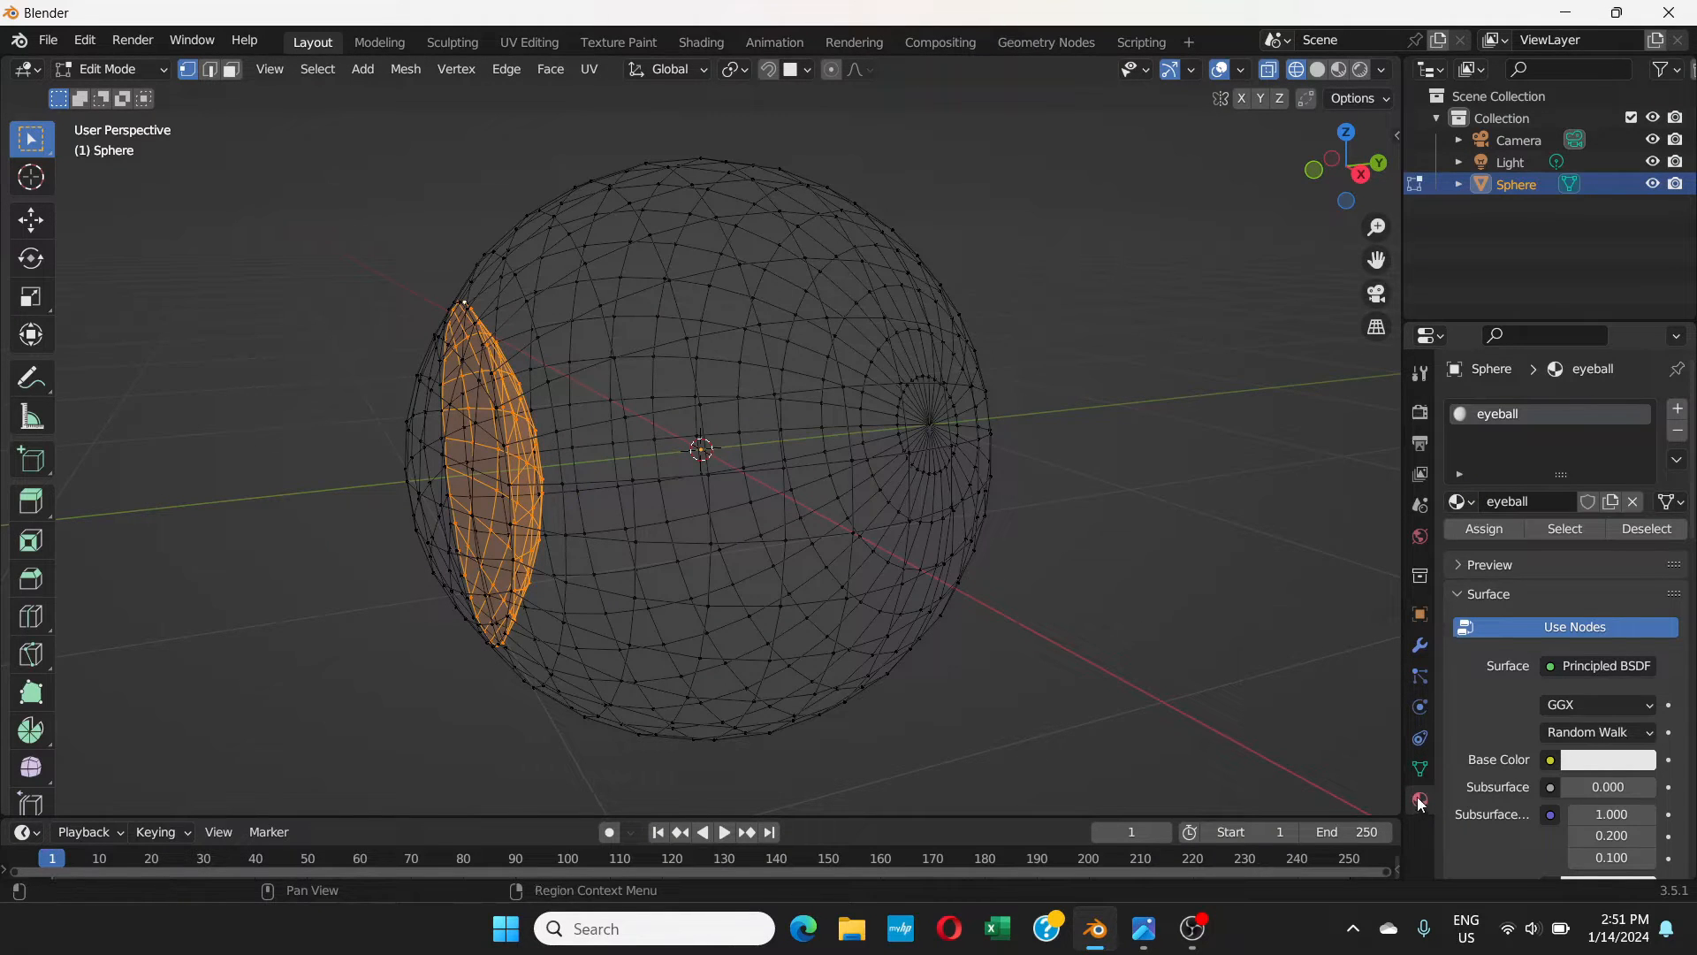
# - Add a second material slot with a new material named iris and assign it to the selected inner cap faces
pyautogui.click(1678, 411)
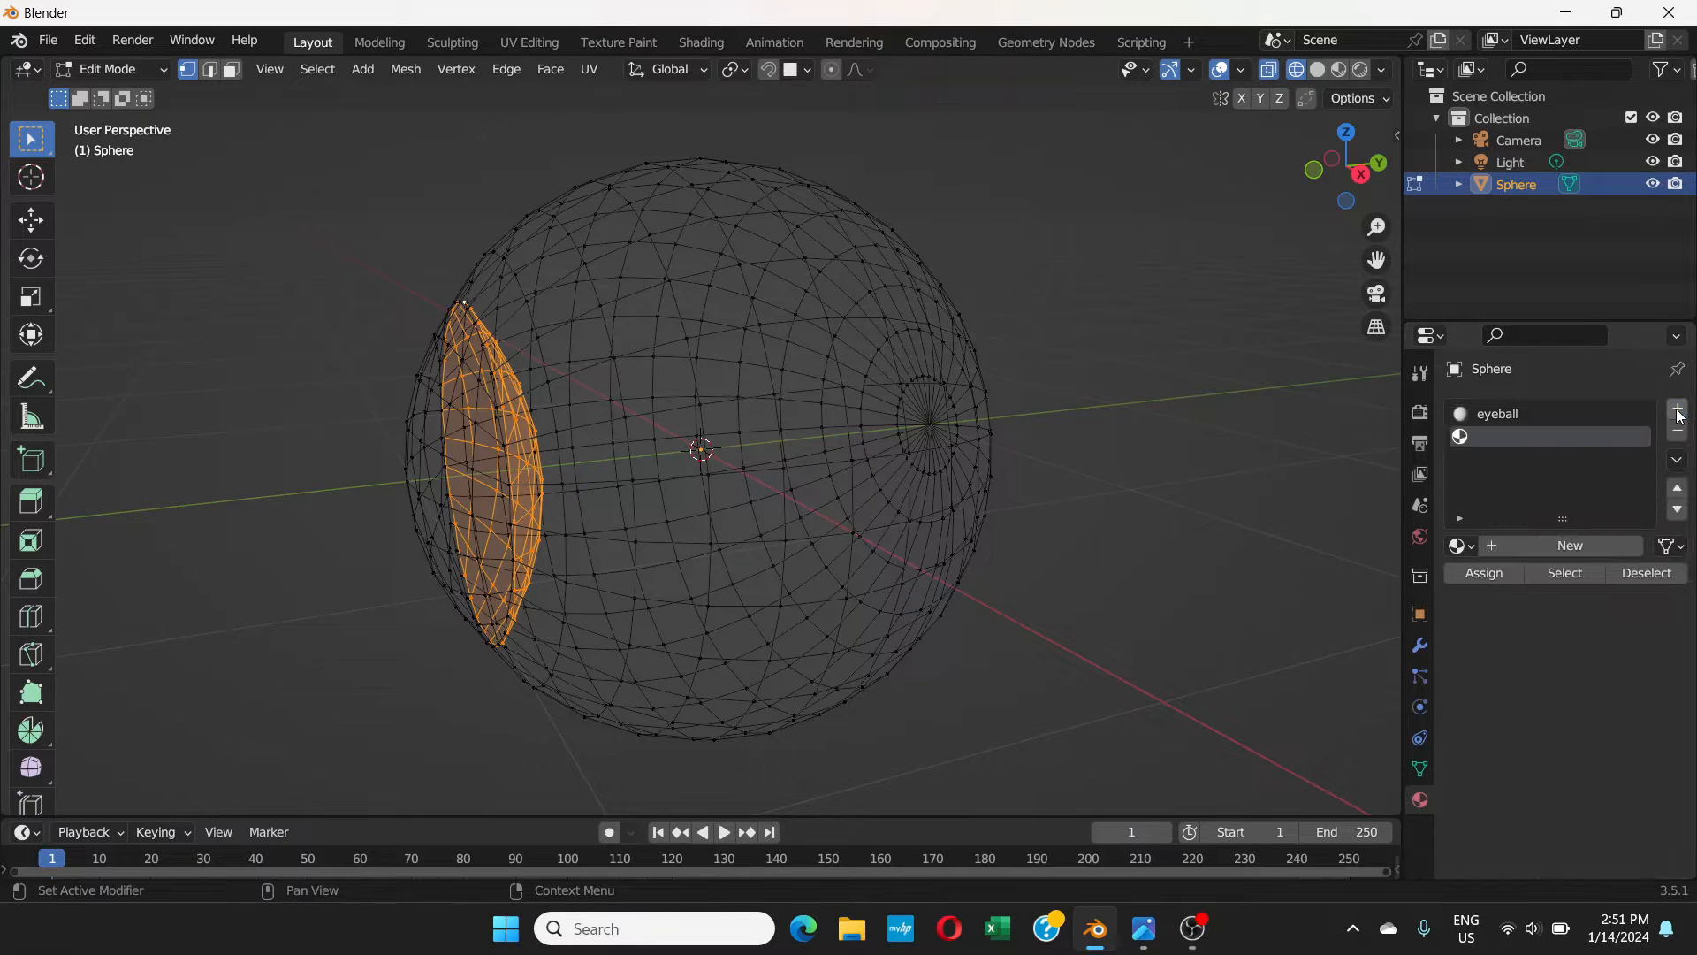
pyautogui.click(1529, 545)
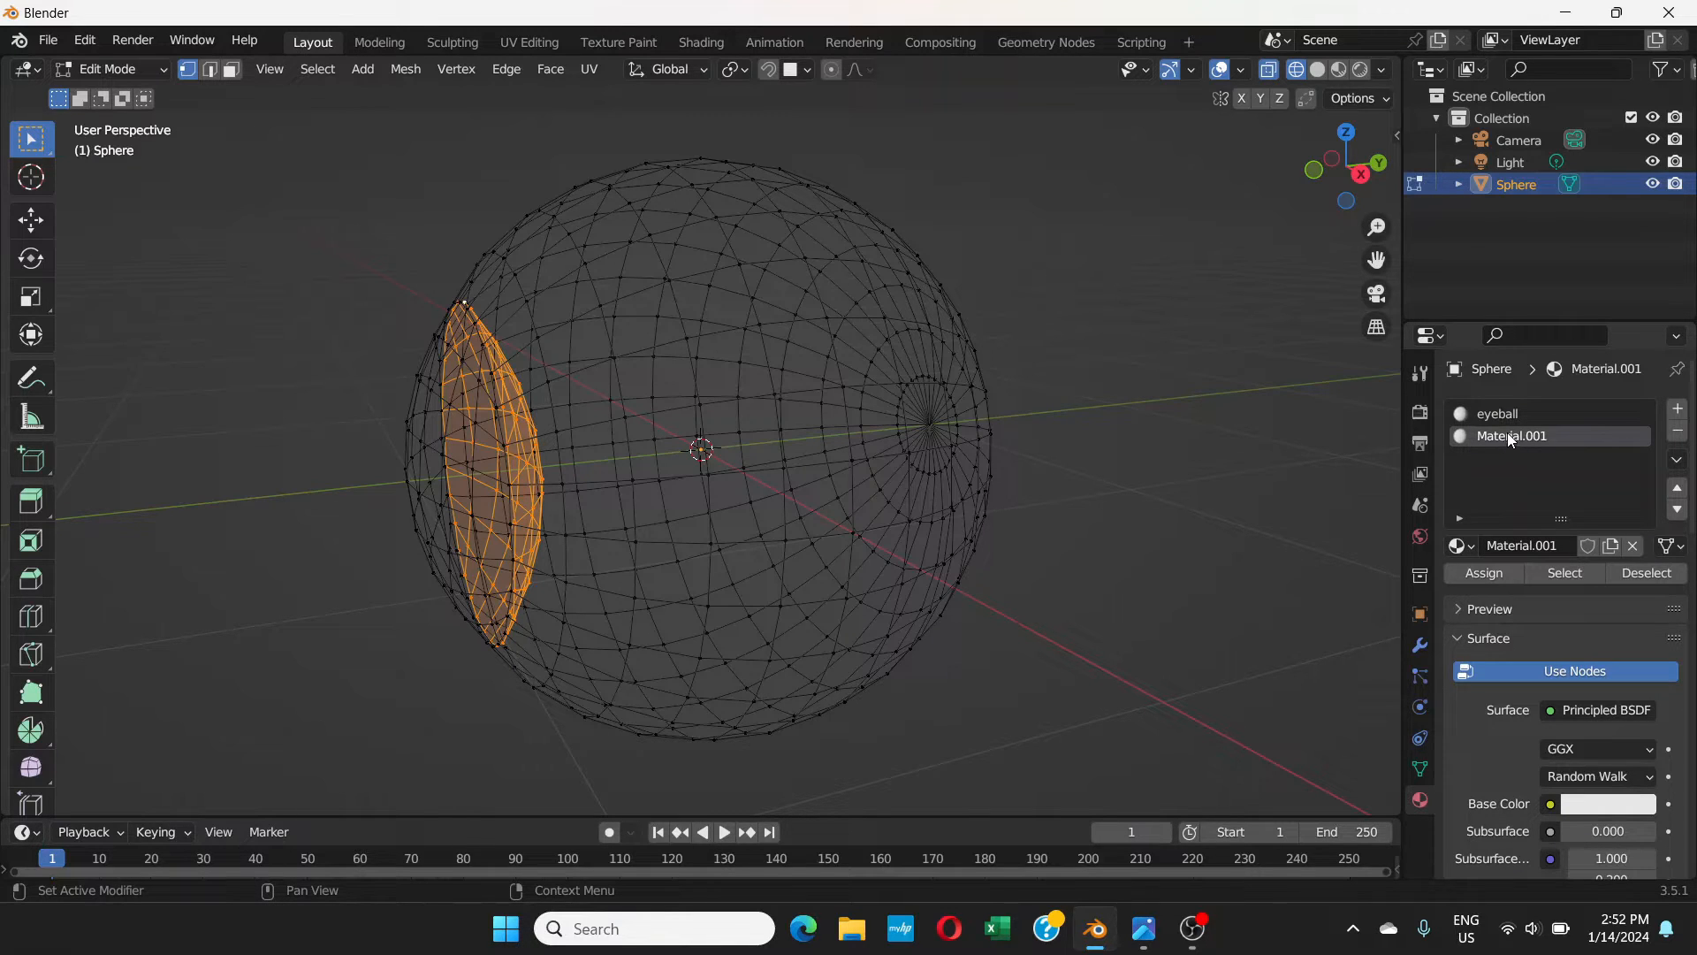
pyautogui.doubleClick(1507, 436)
pyautogui.write('iris')
pyautogui.press('Return')
pyautogui.click(1481, 578)
pyautogui.click(1481, 572)
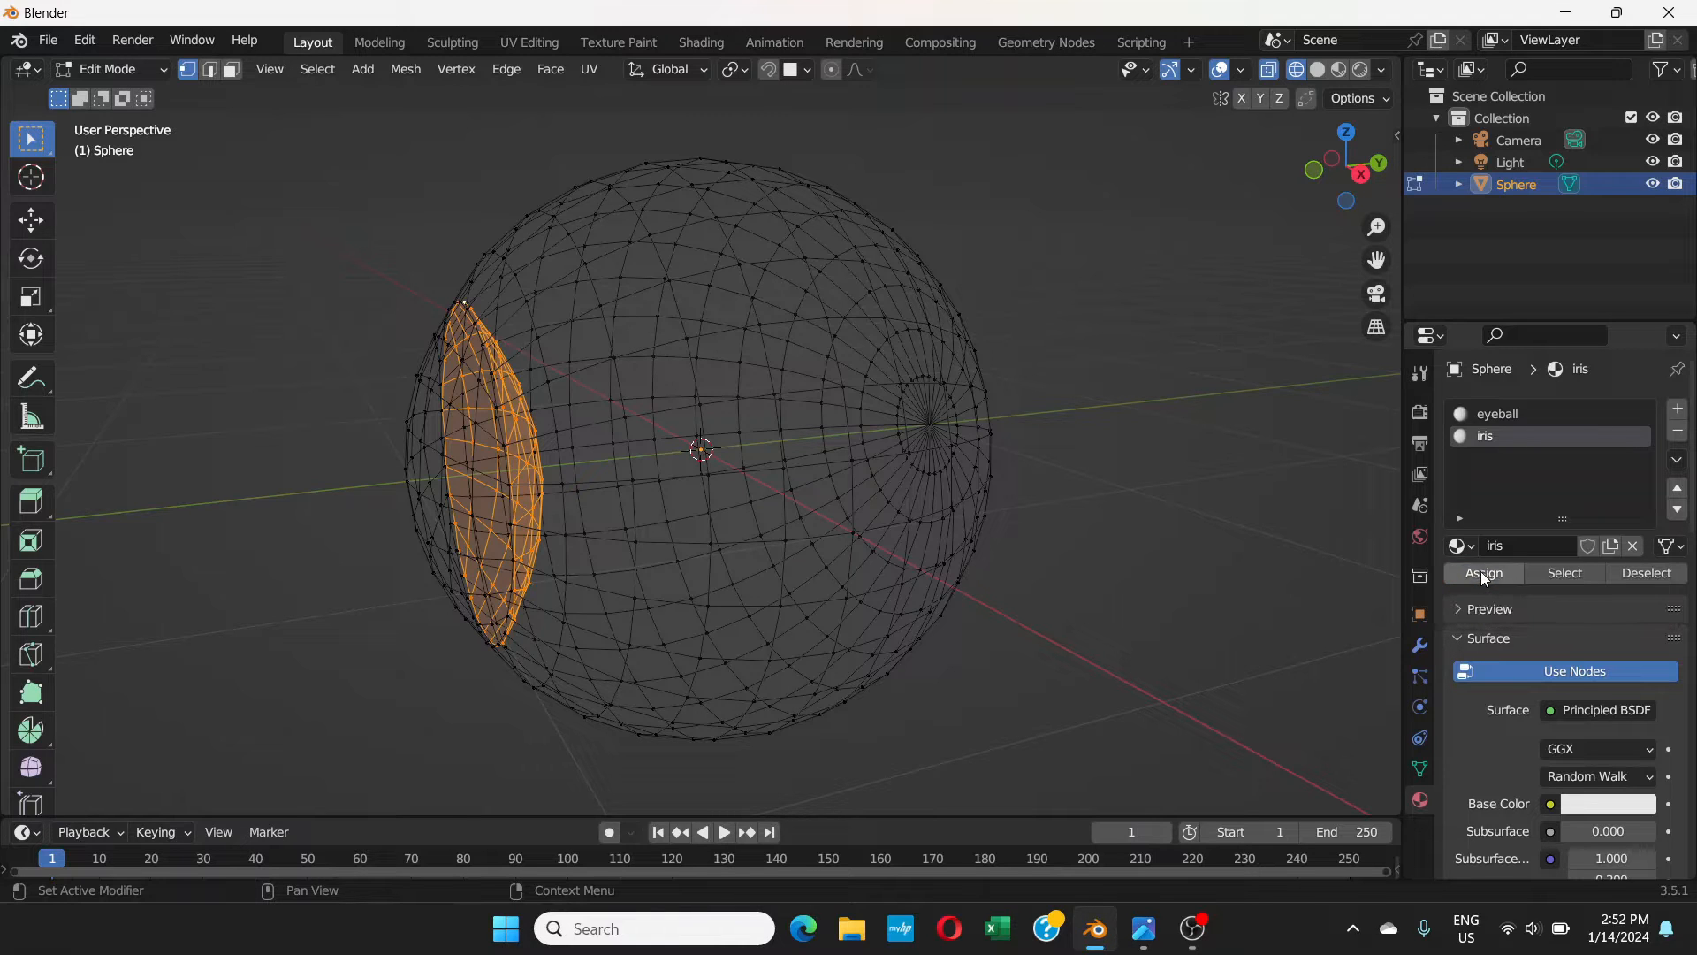
# - Return the sphere to Object Mode and display it with Material Preview shading
pyautogui.click(135, 67)
pyautogui.click(125, 96)
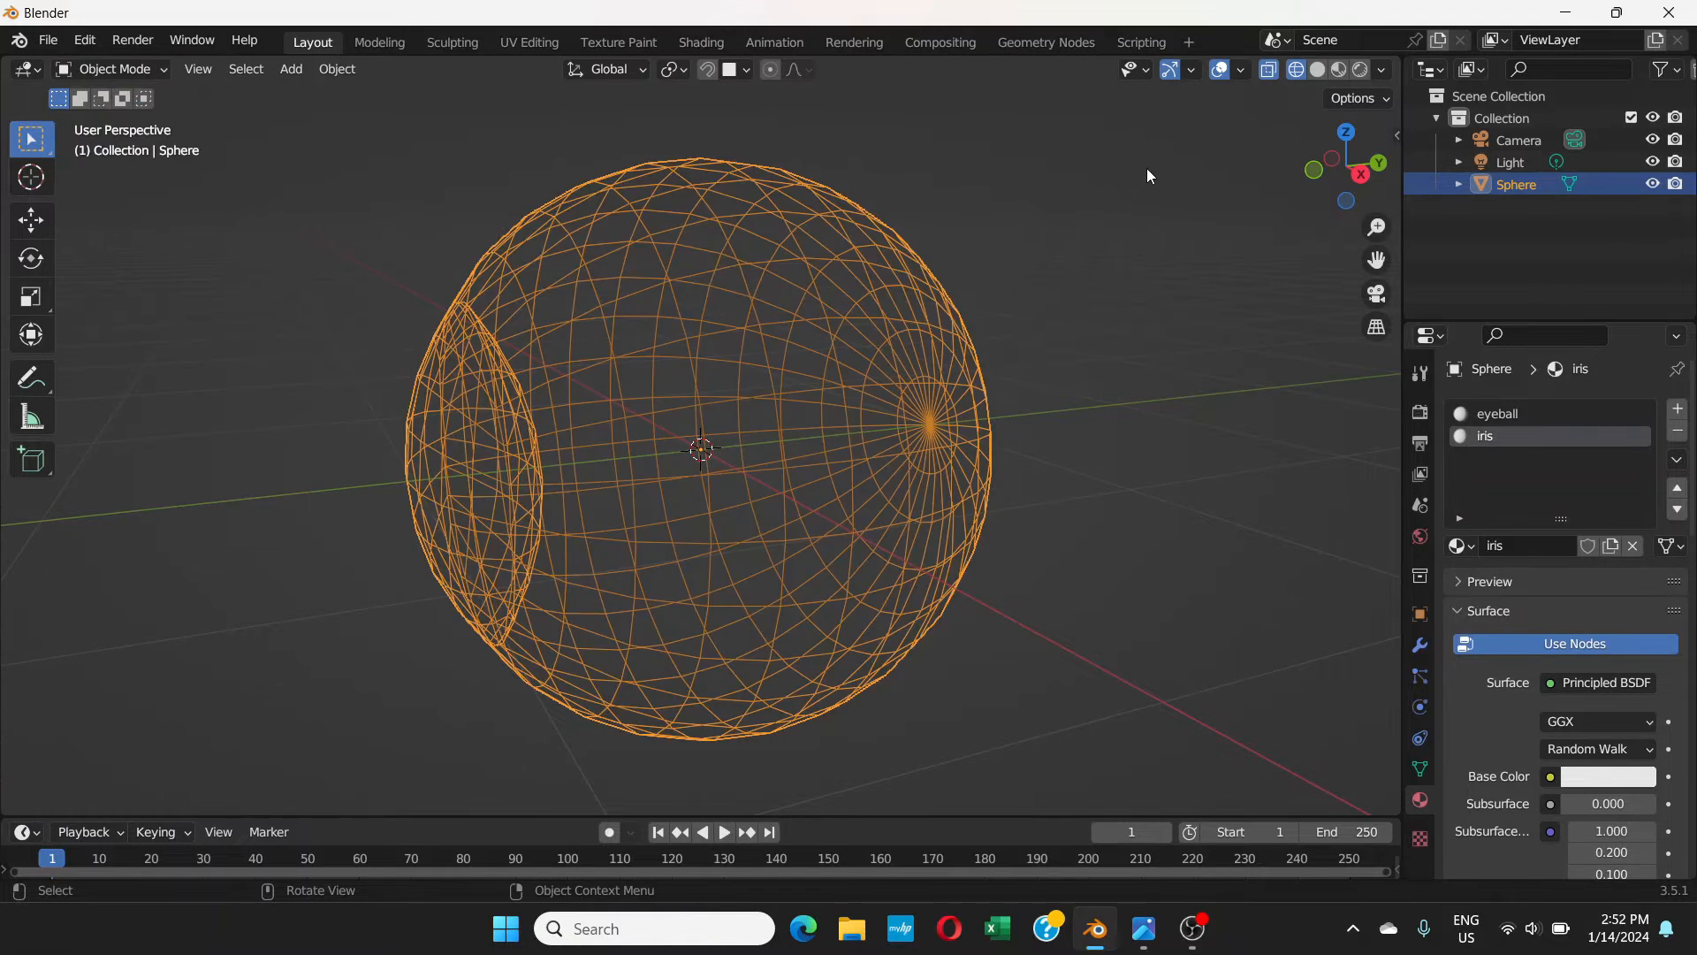
pyautogui.click(1318, 71)
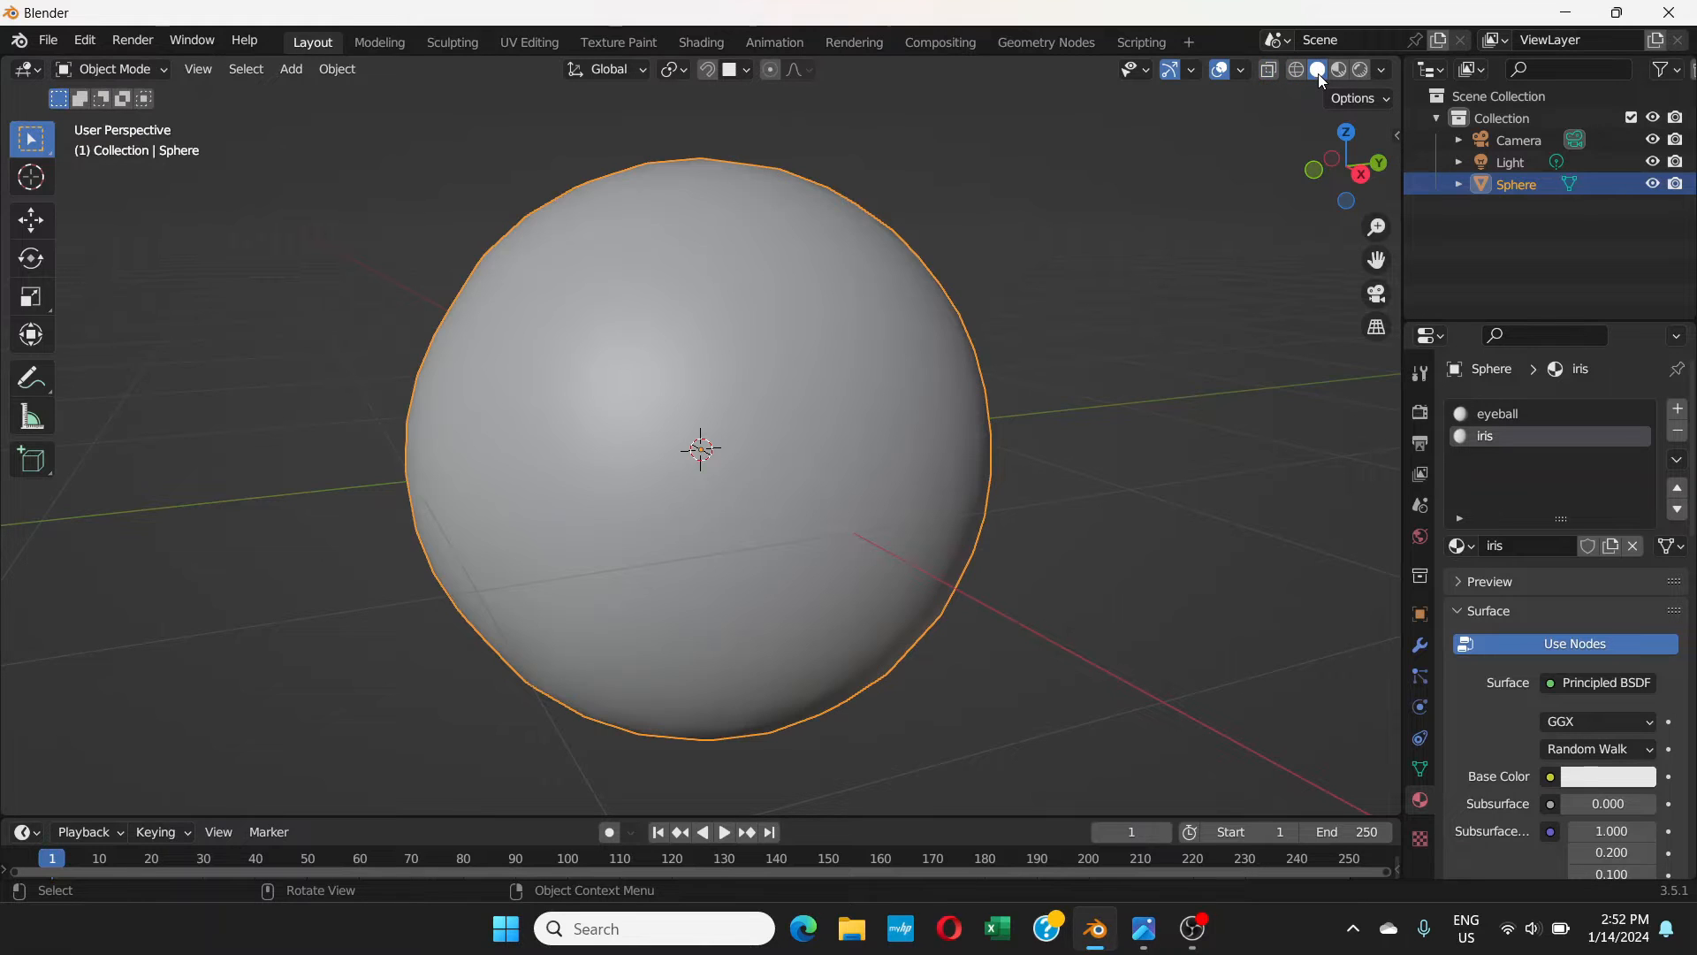
pyautogui.scroll(-4, 978, 484)
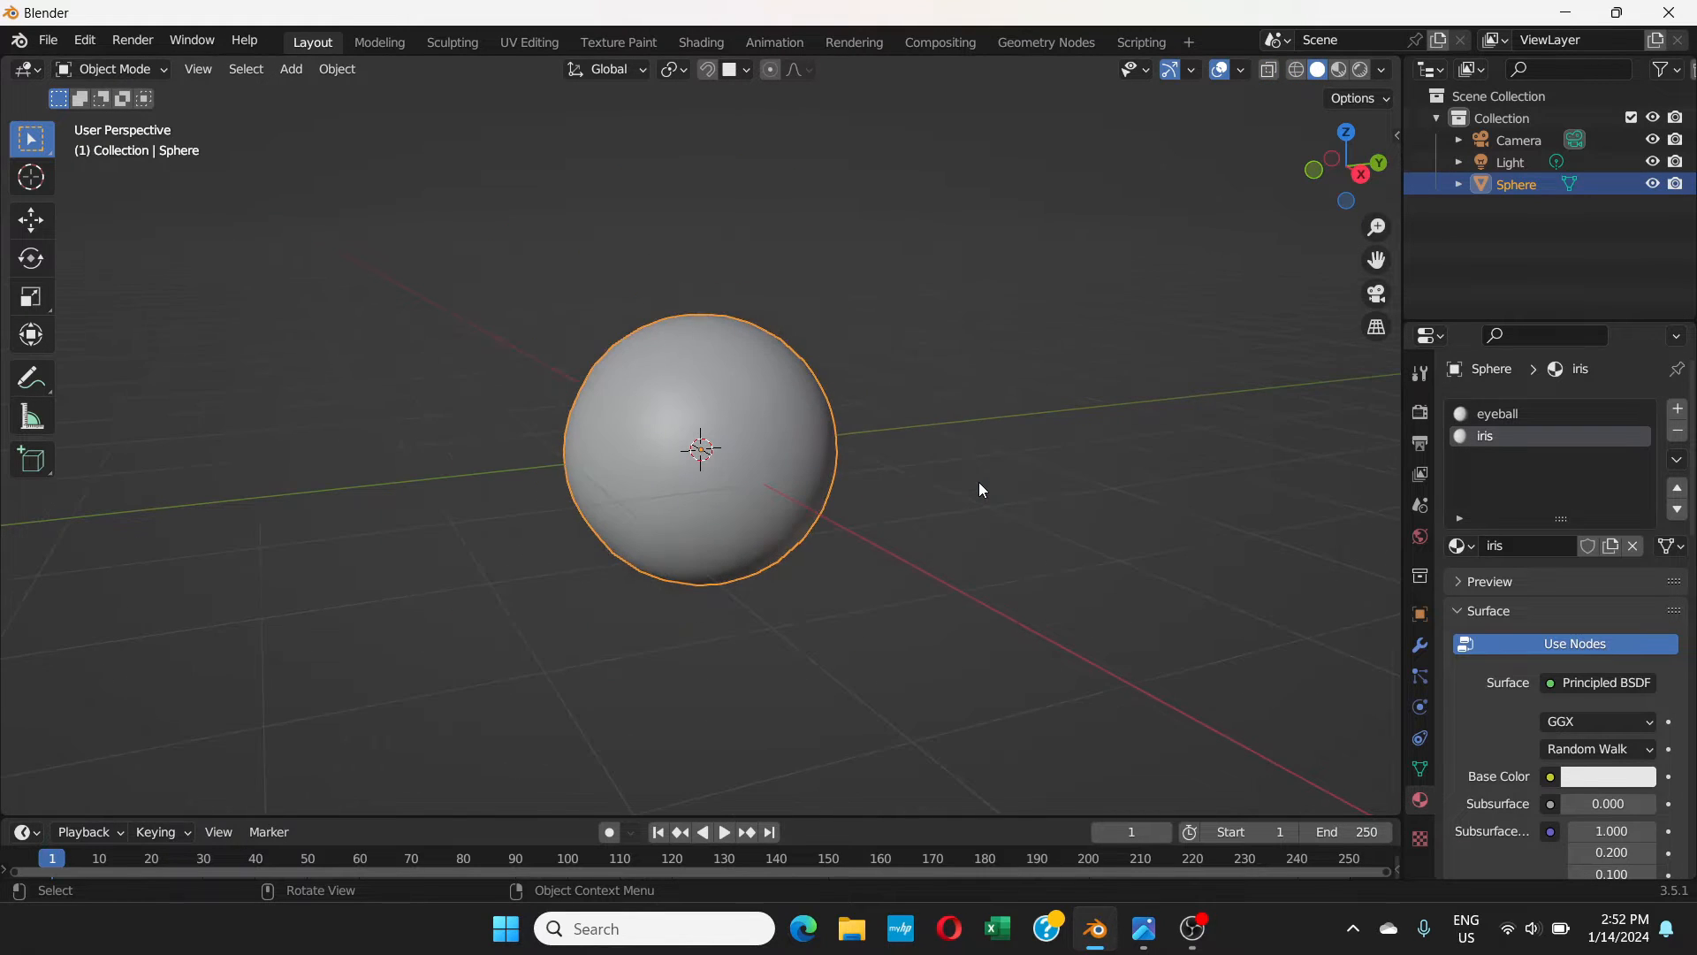
pyautogui.moveTo(978, 480); pyautogui.dragTo(942, 480, button='middle')
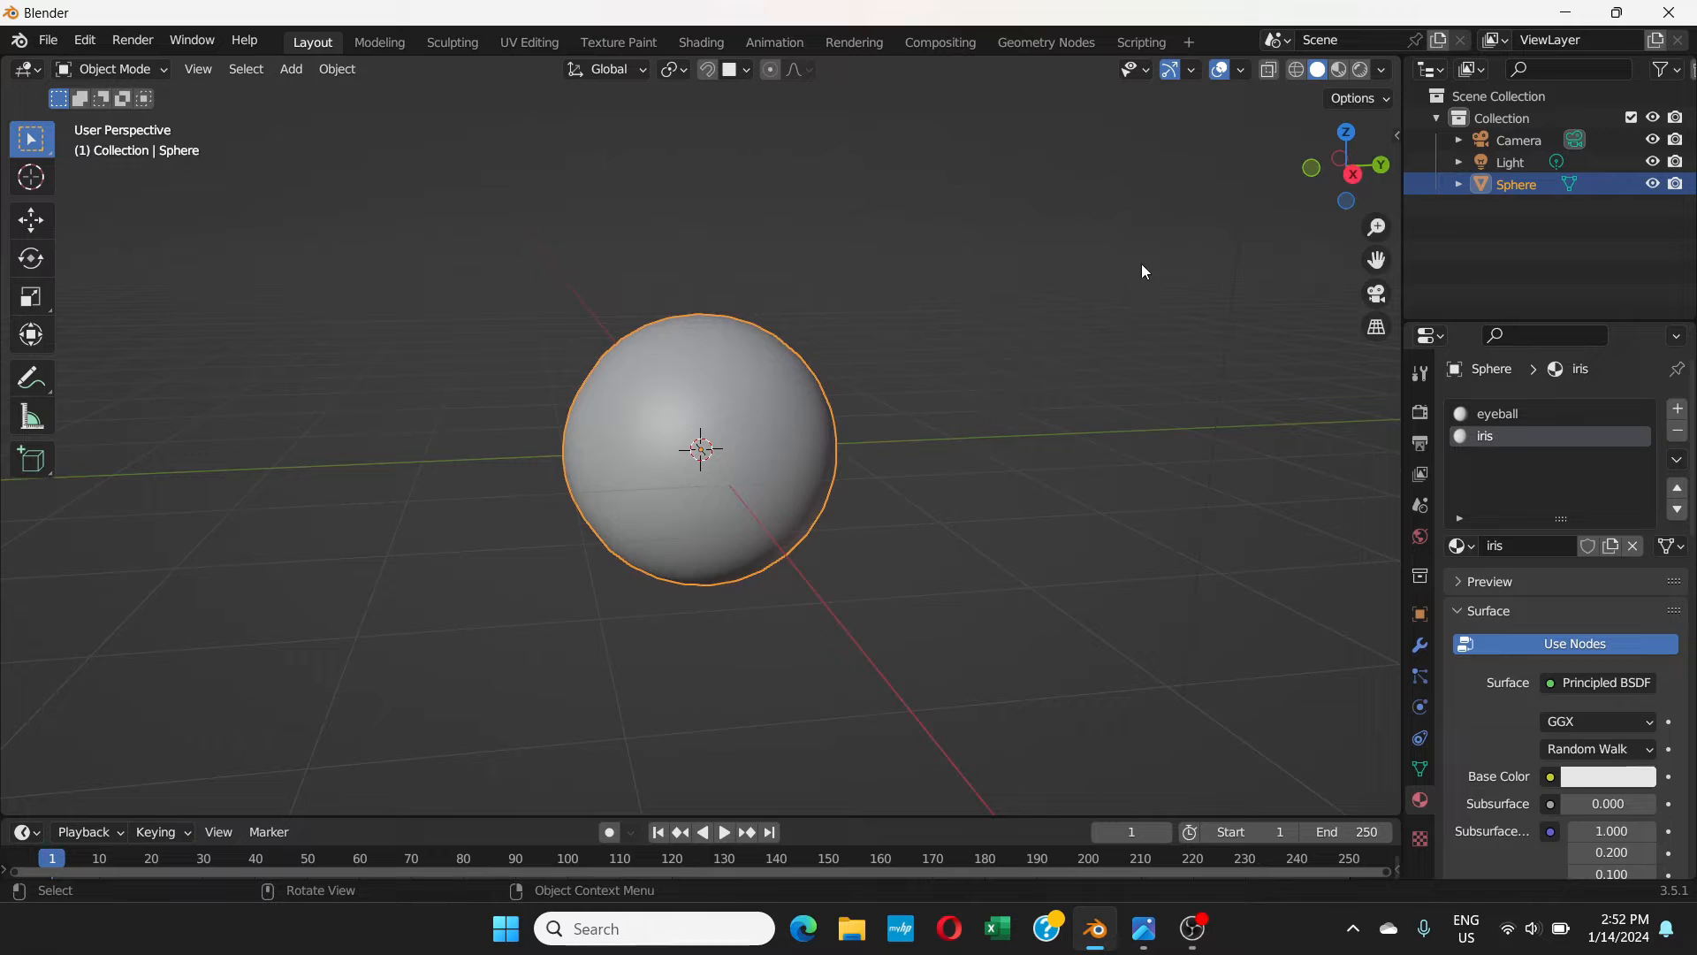
pyautogui.click(1340, 70)
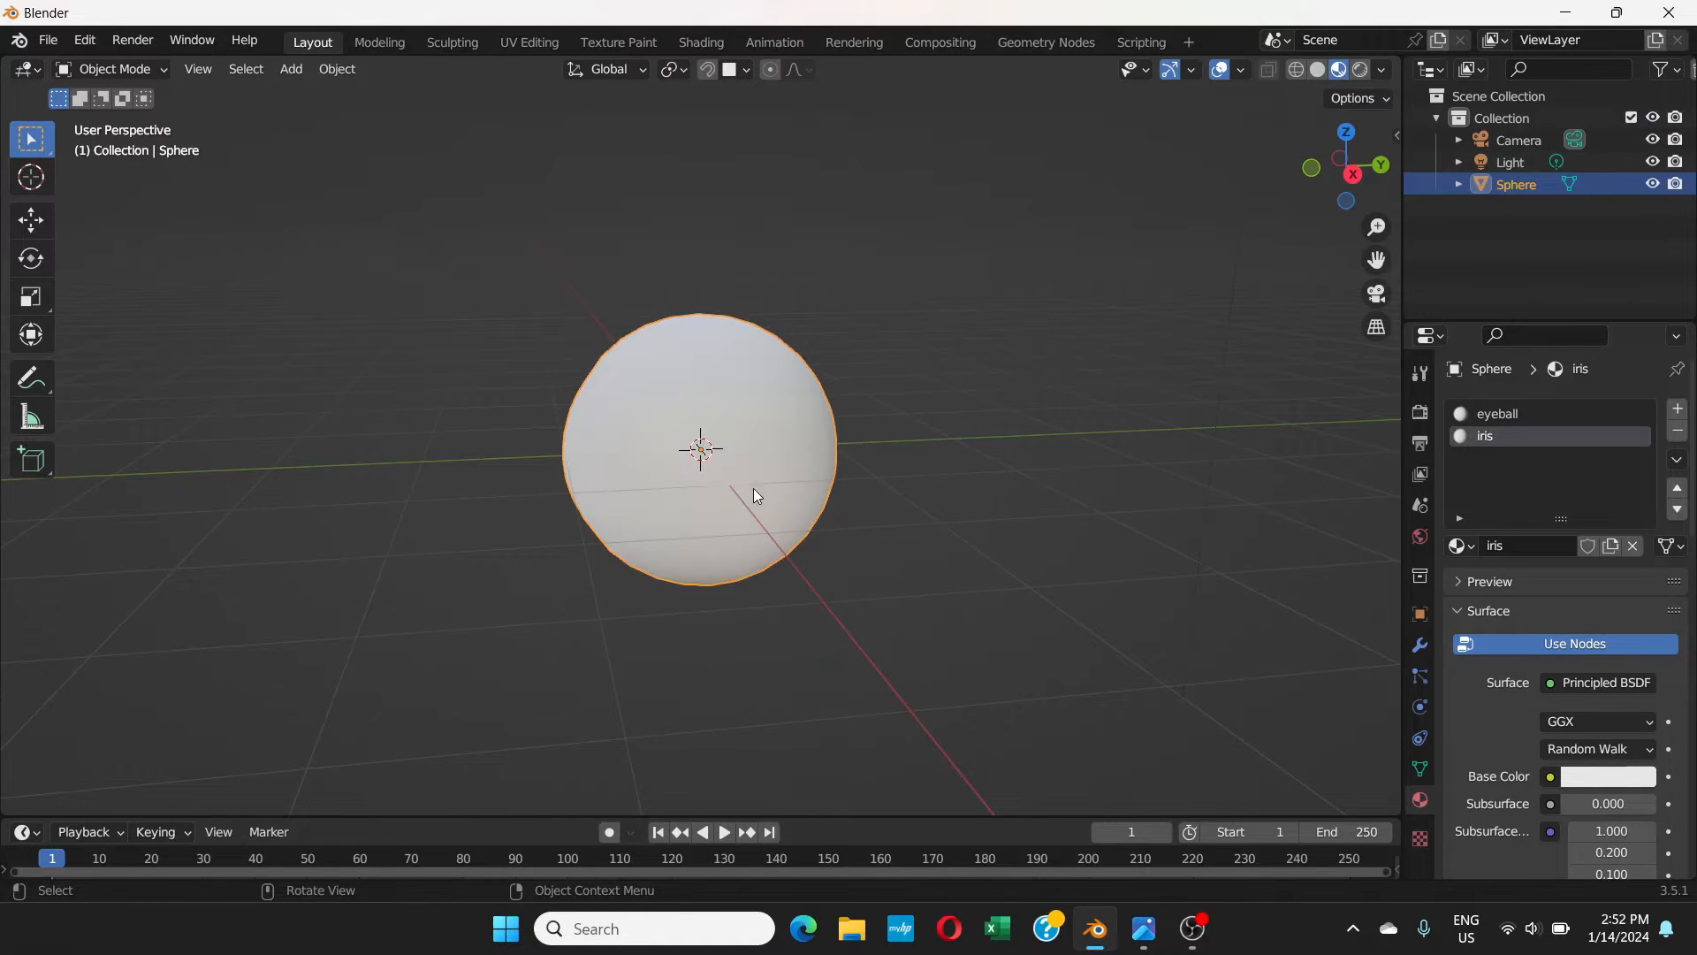
pyautogui.scroll(-3, 716, 478)
pyautogui.scroll(4, 717, 477)
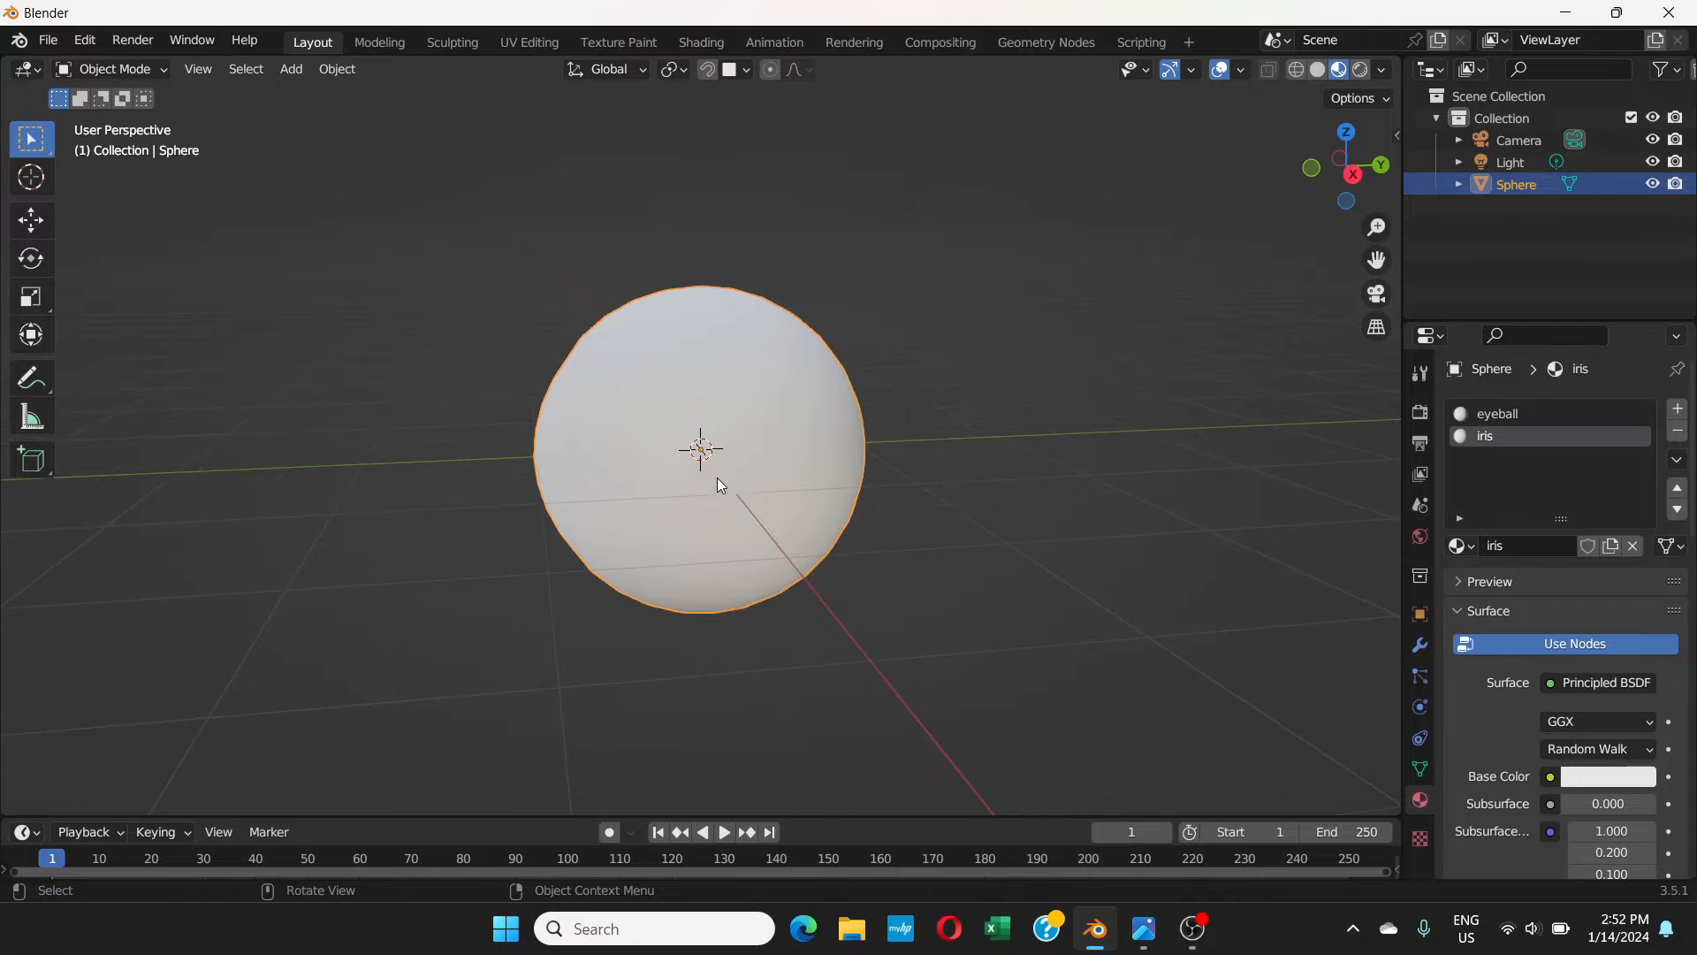
pyautogui.scroll(-4, 855, 427)
pyautogui.scroll(3, 856, 428)
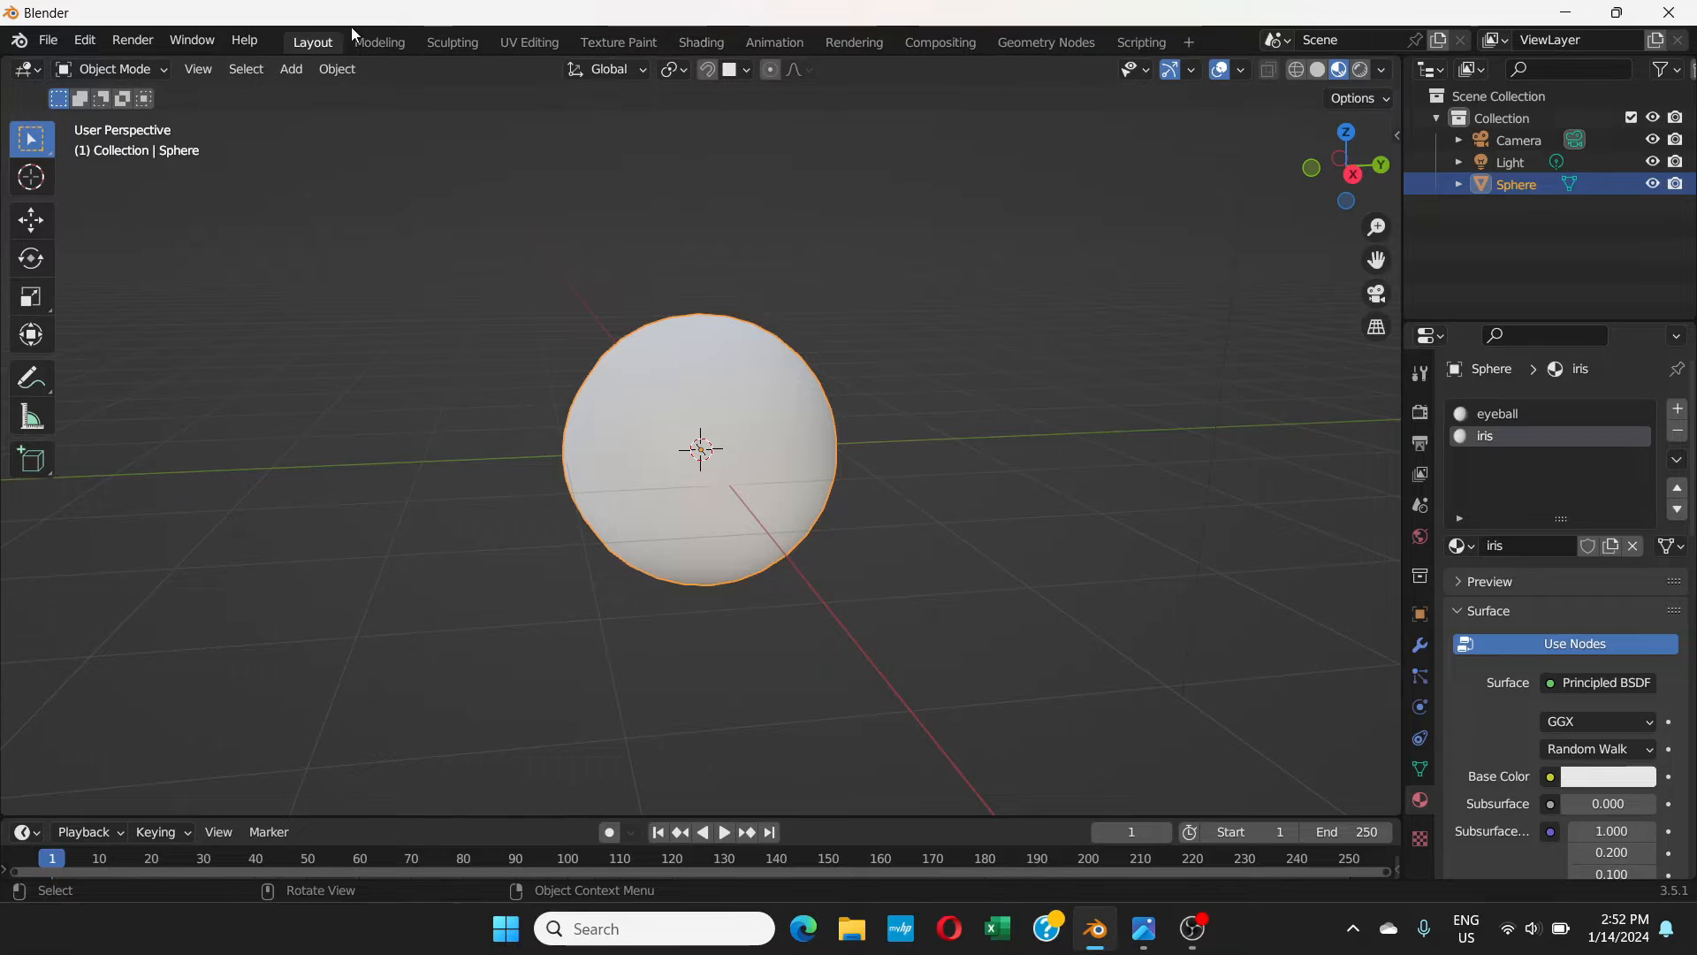
# - Switch to the Shading workspace, enlarge the node editor area, and frame the sphere and the iris material's nodes
pyautogui.click(694, 50)
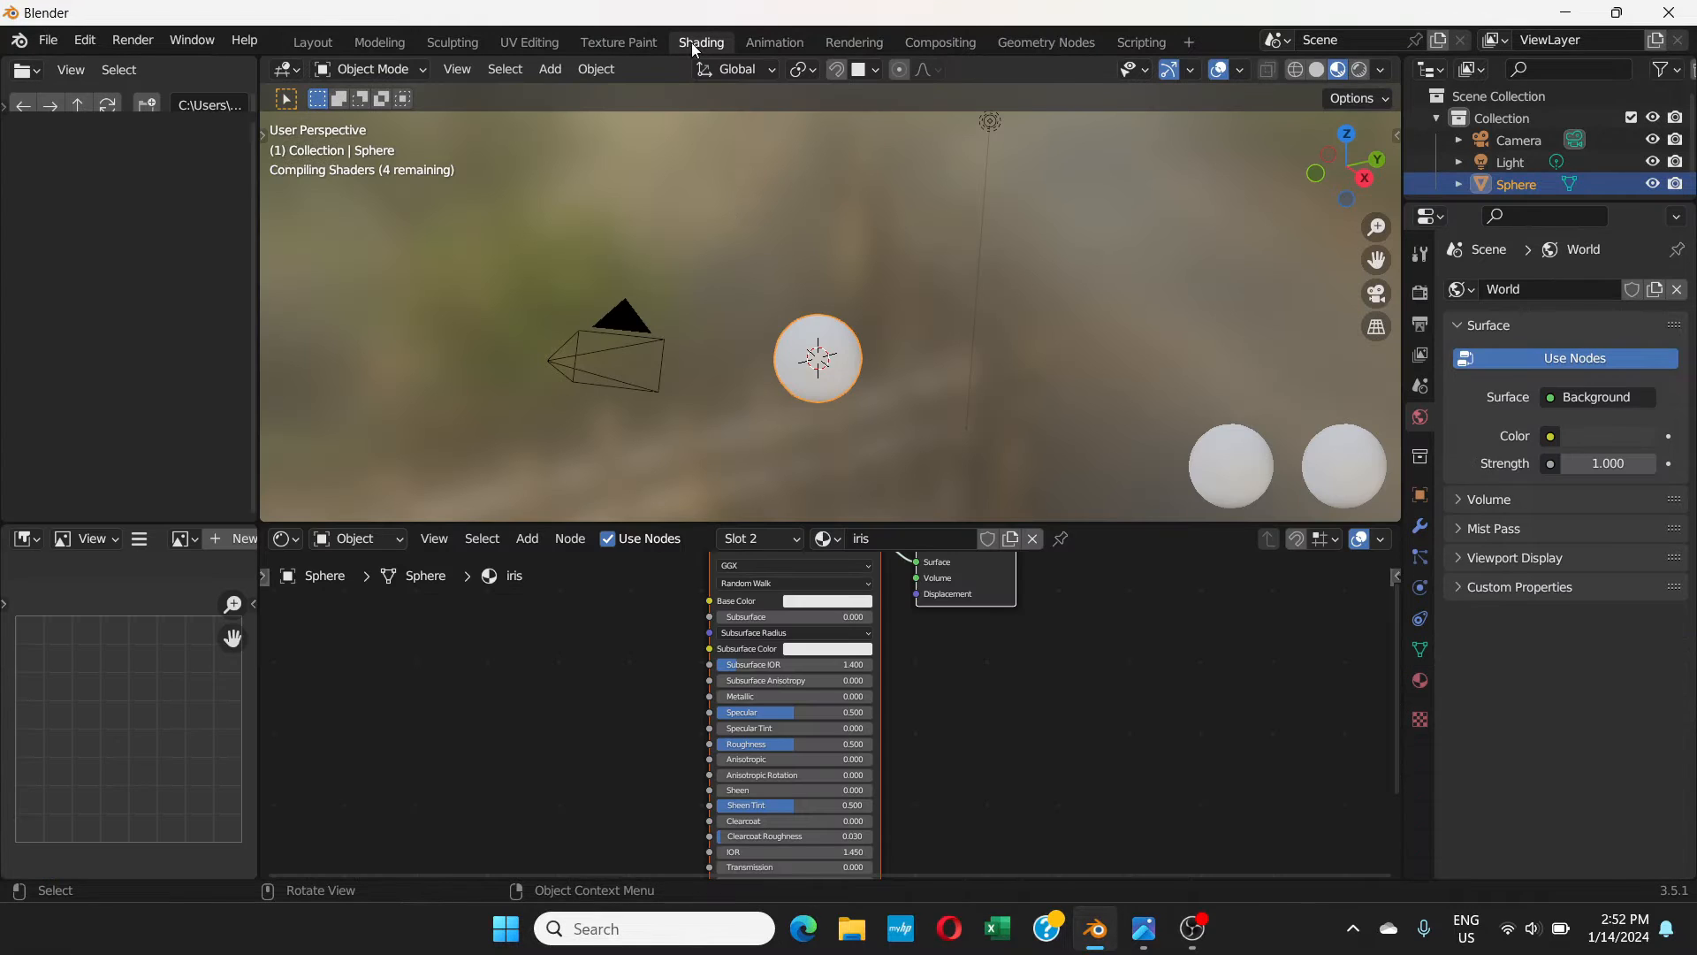
pyautogui.scroll(4, 837, 422)
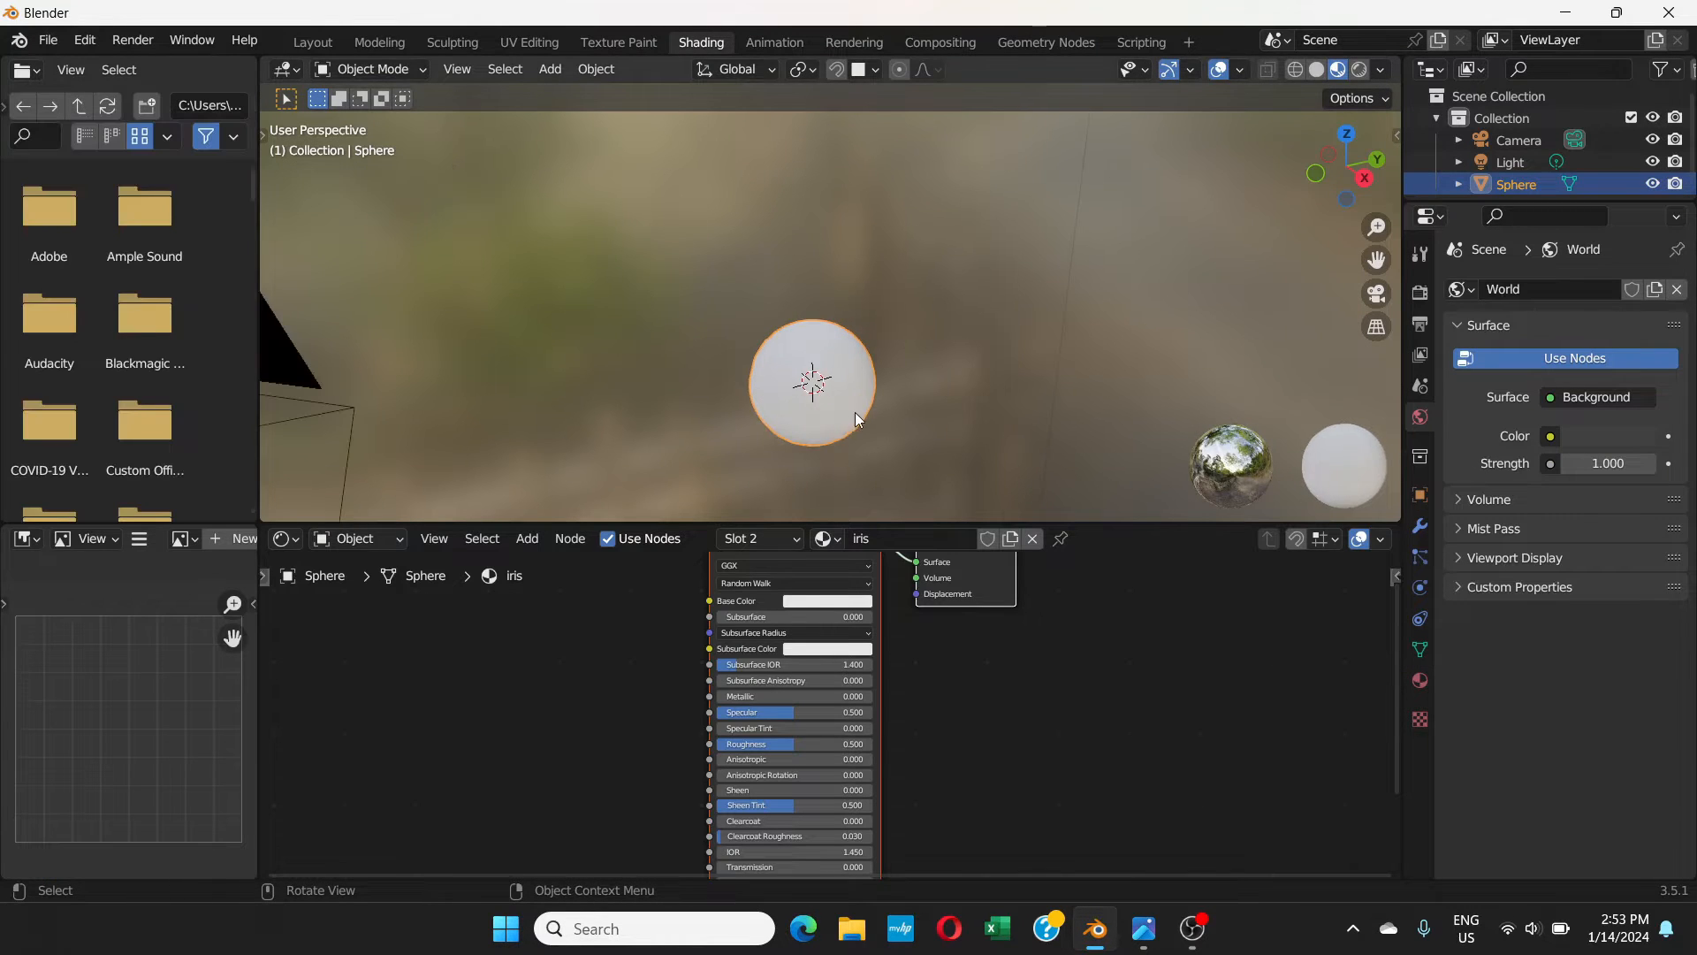
pyautogui.keyDown('shift'); pyautogui.moveTo(934, 427); pyautogui.dragTo(930, 300, button='middle'); pyautogui.keyUp('shift')
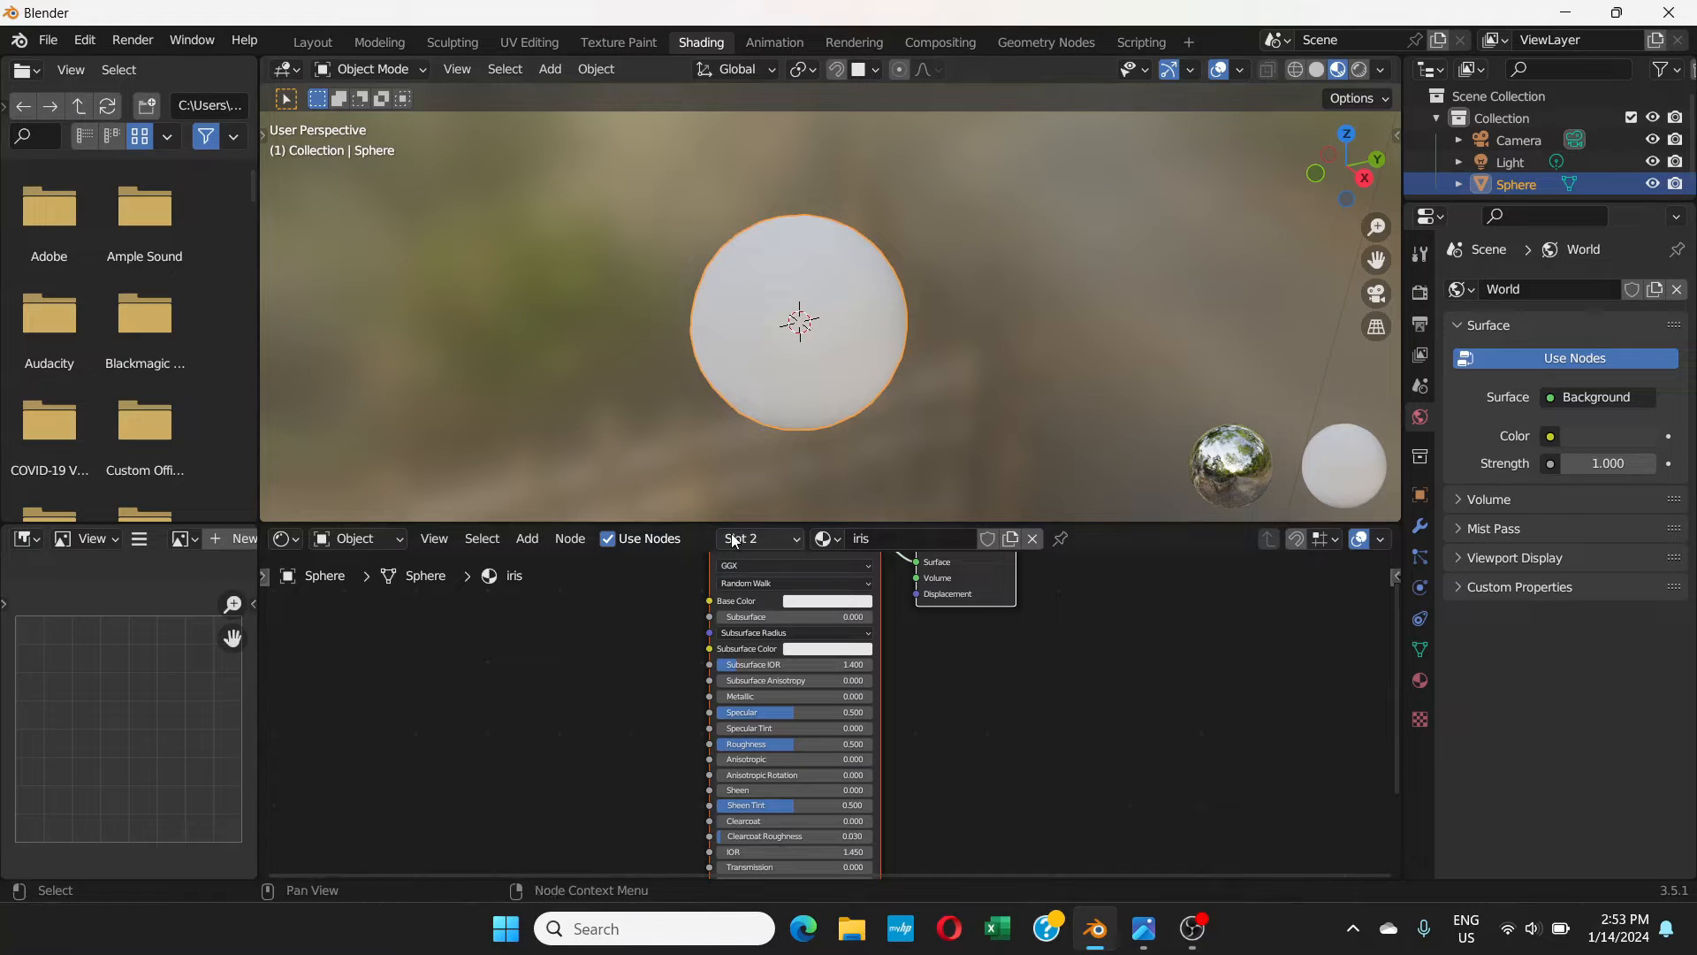
pyautogui.moveTo(740, 523); pyautogui.dragTo(754, 482)
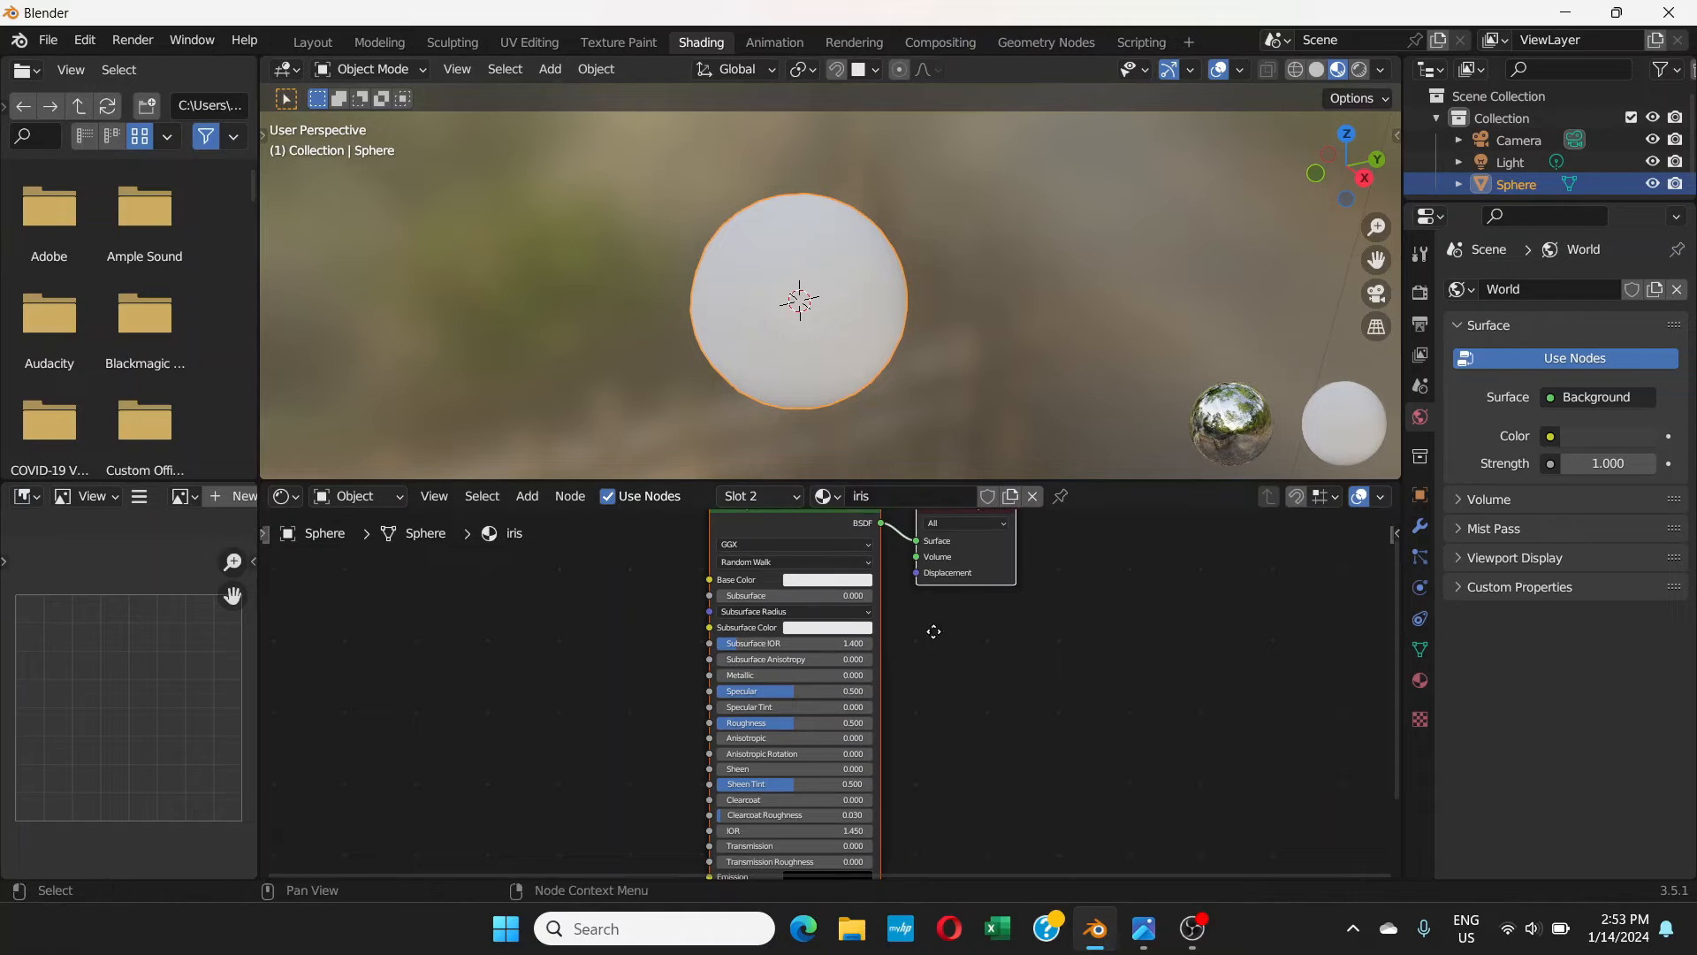
pyautogui.moveTo(933, 631); pyautogui.dragTo(1040, 658, button='middle')
pyautogui.scroll(2, 732, 639)
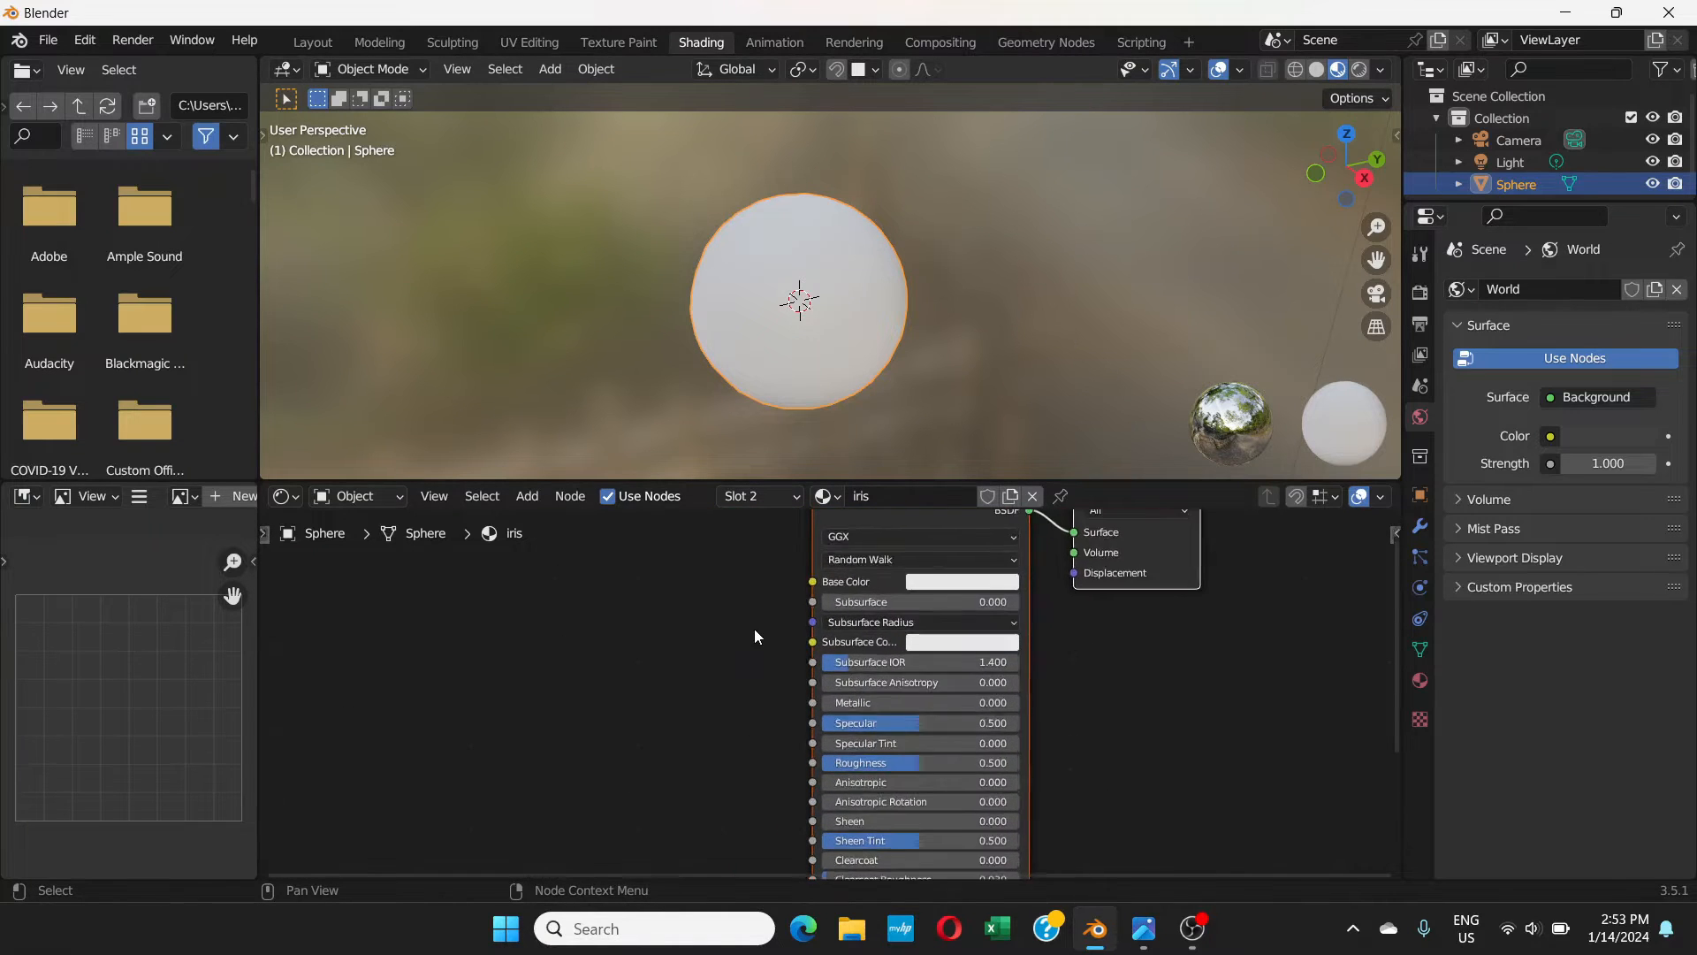
pyautogui.scroll(-1, 754, 635)
pyautogui.moveTo(767, 606); pyautogui.dragTo(873, 686, button='middle')
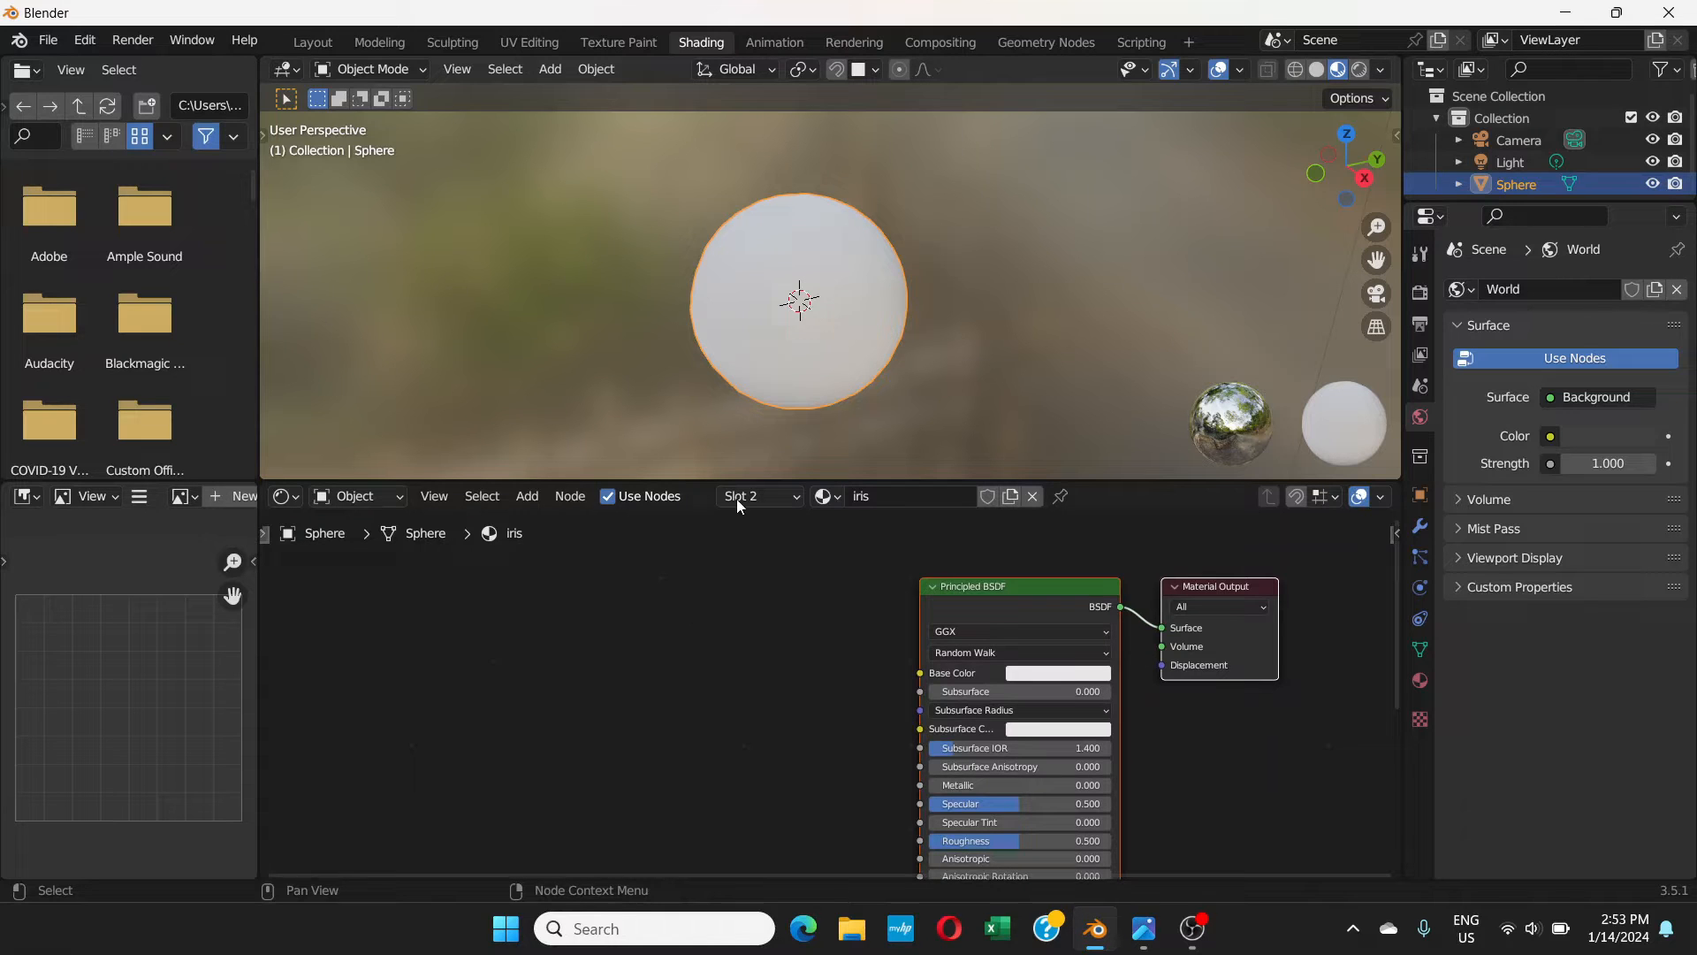
pyautogui.scroll(2, 782, 352)
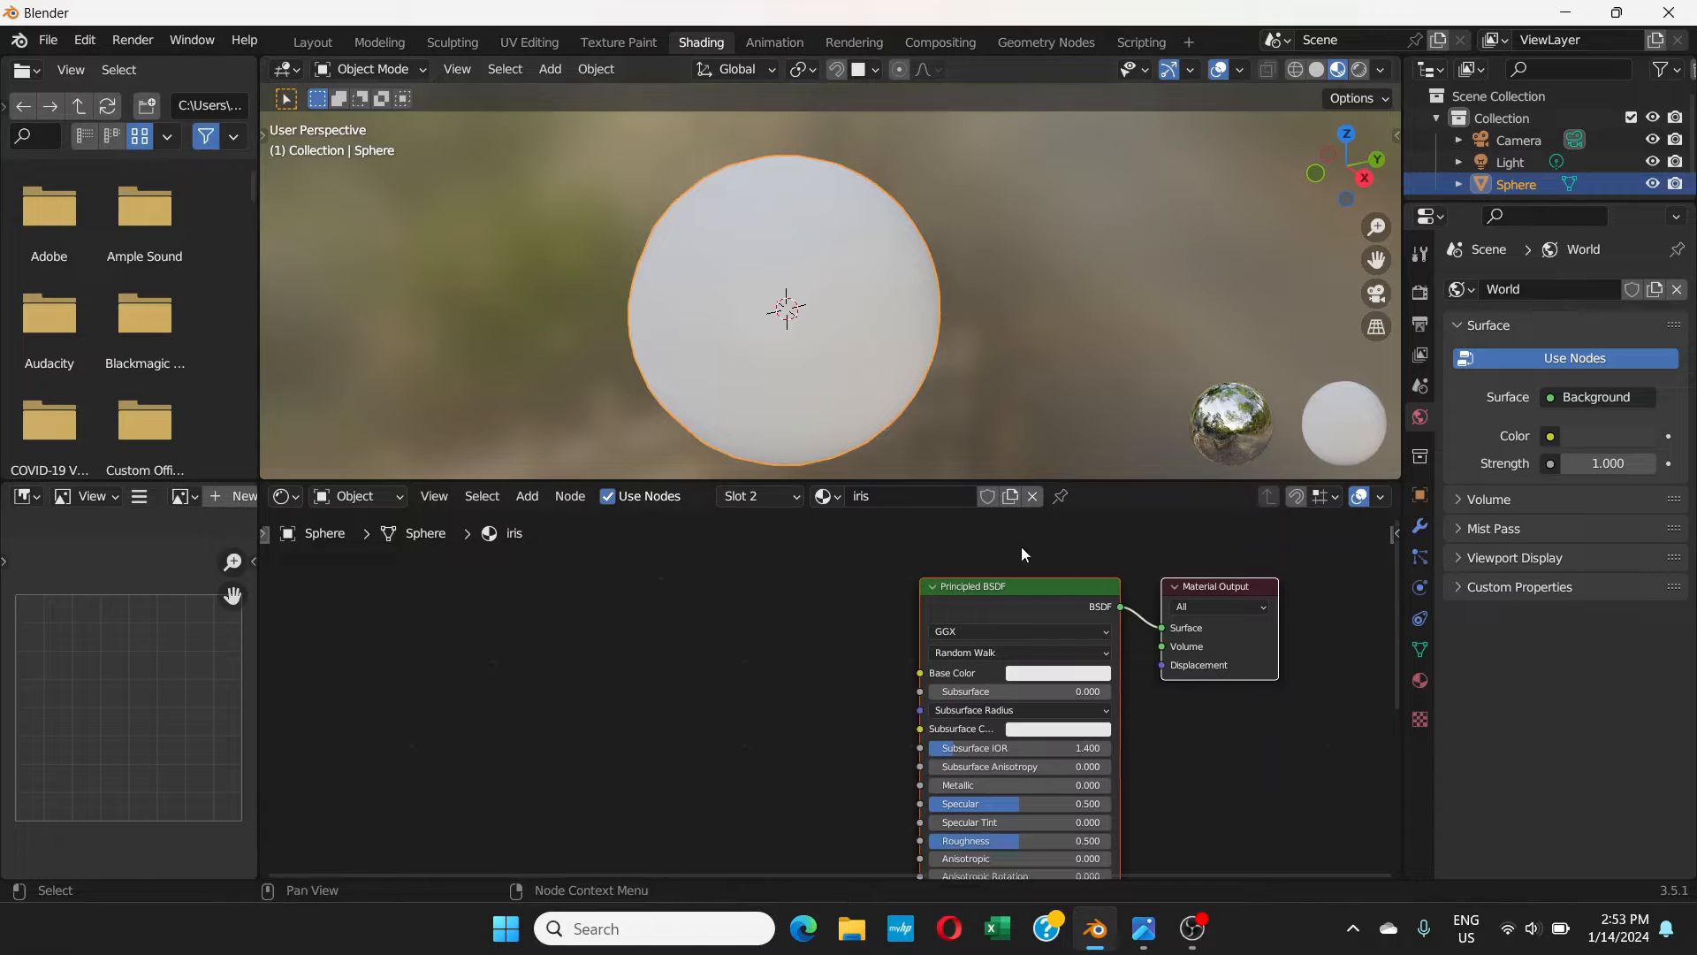
# - Show the sphere's material slots and make the eyeball material active for node editing
pyautogui.click(1420, 680)
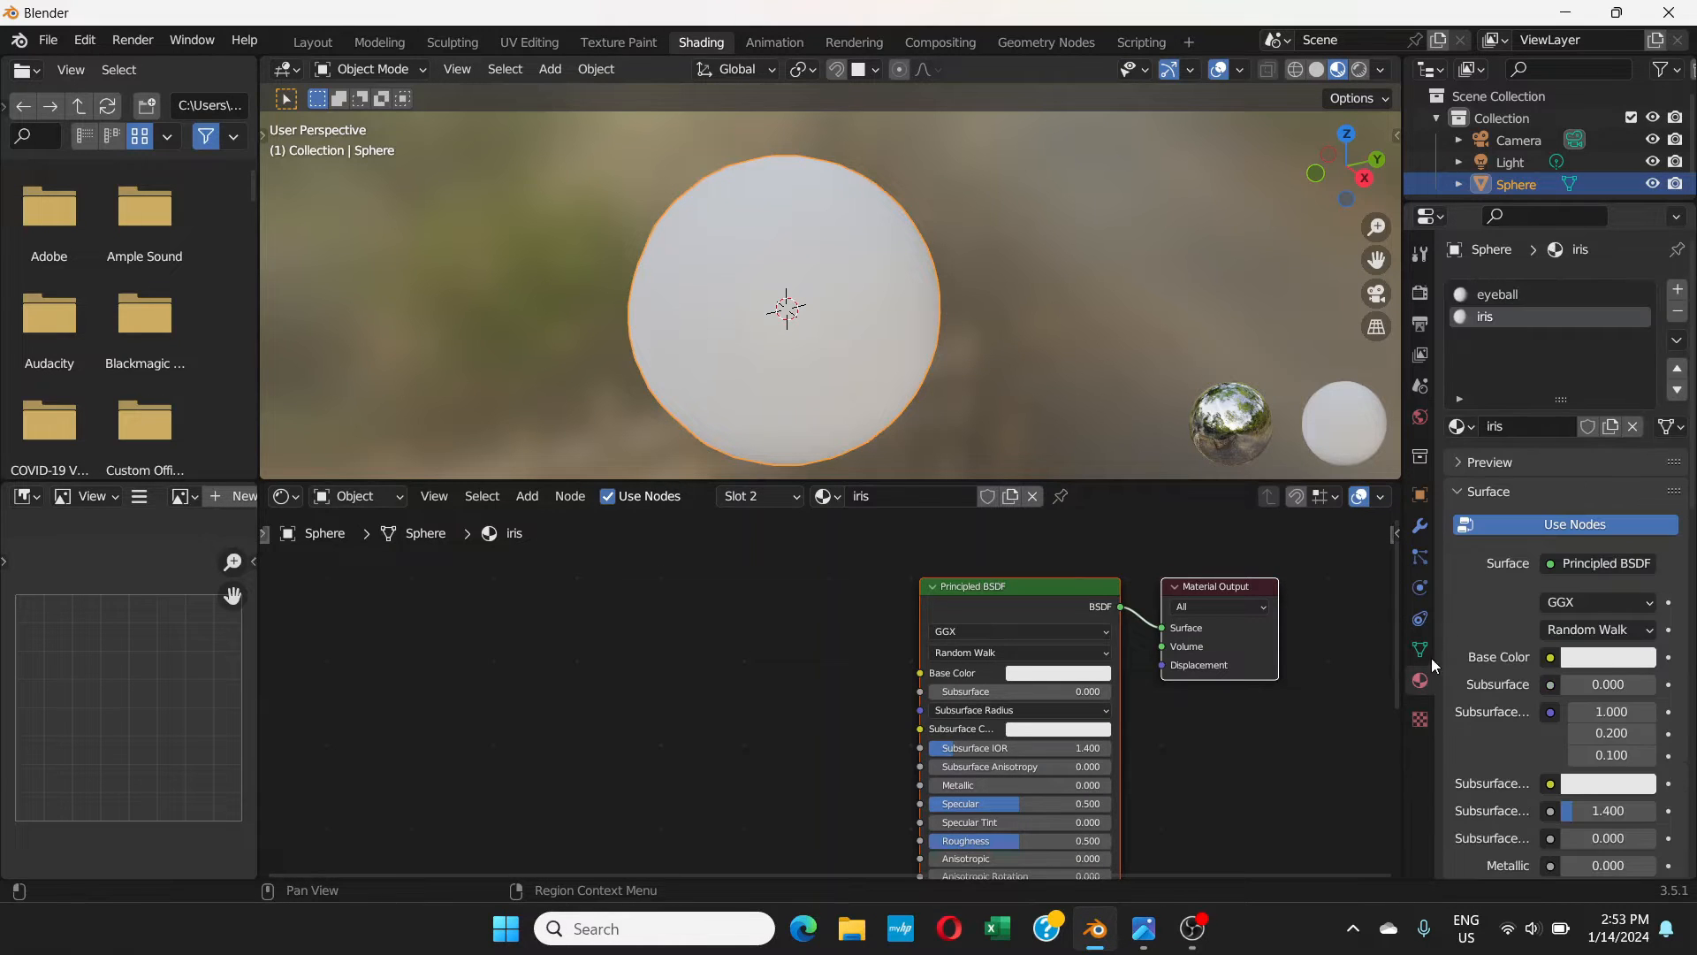
pyautogui.click(1519, 293)
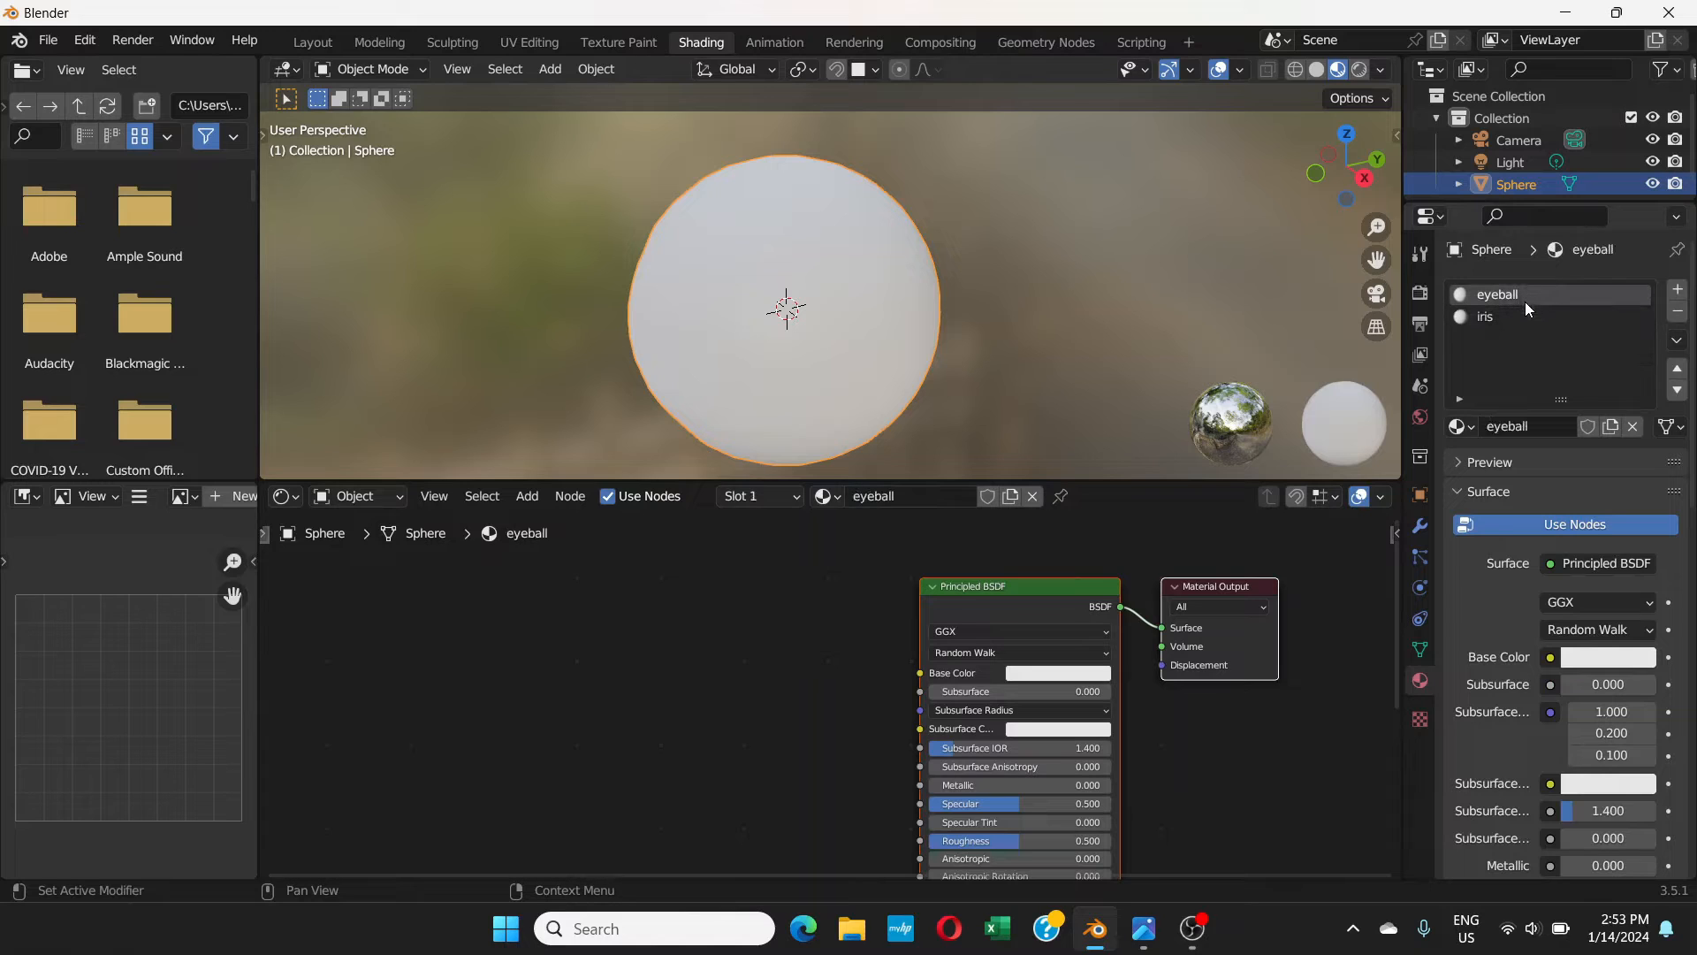
pyautogui.click(1525, 315)
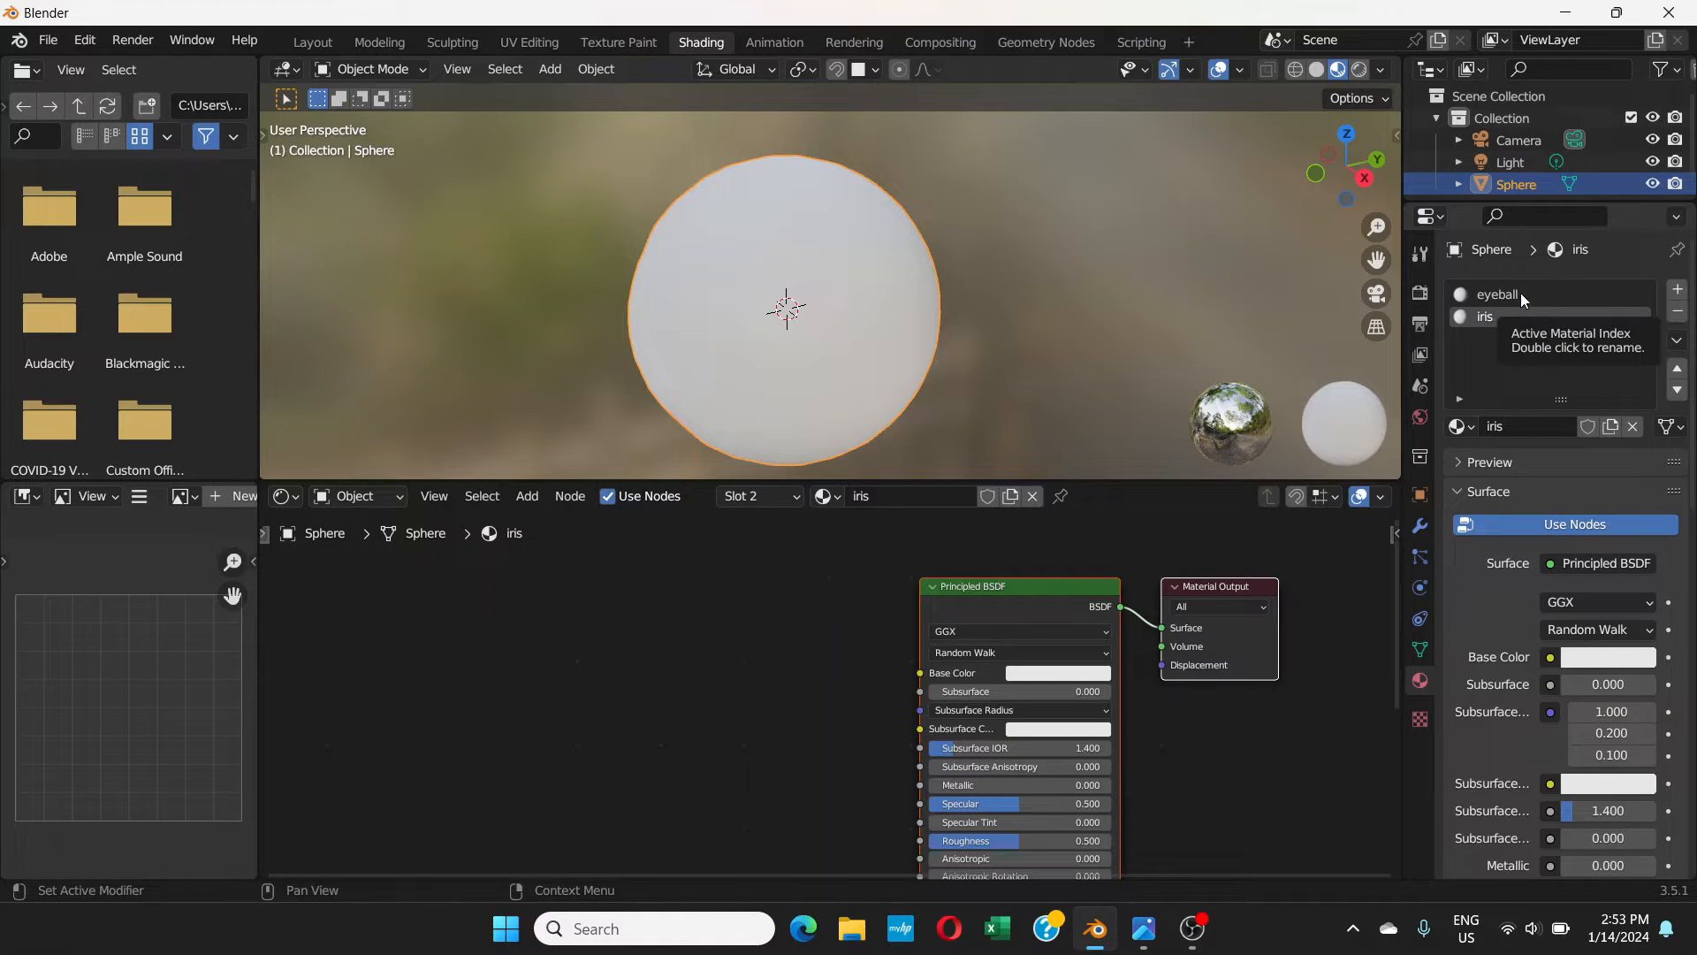
pyautogui.click(1520, 294)
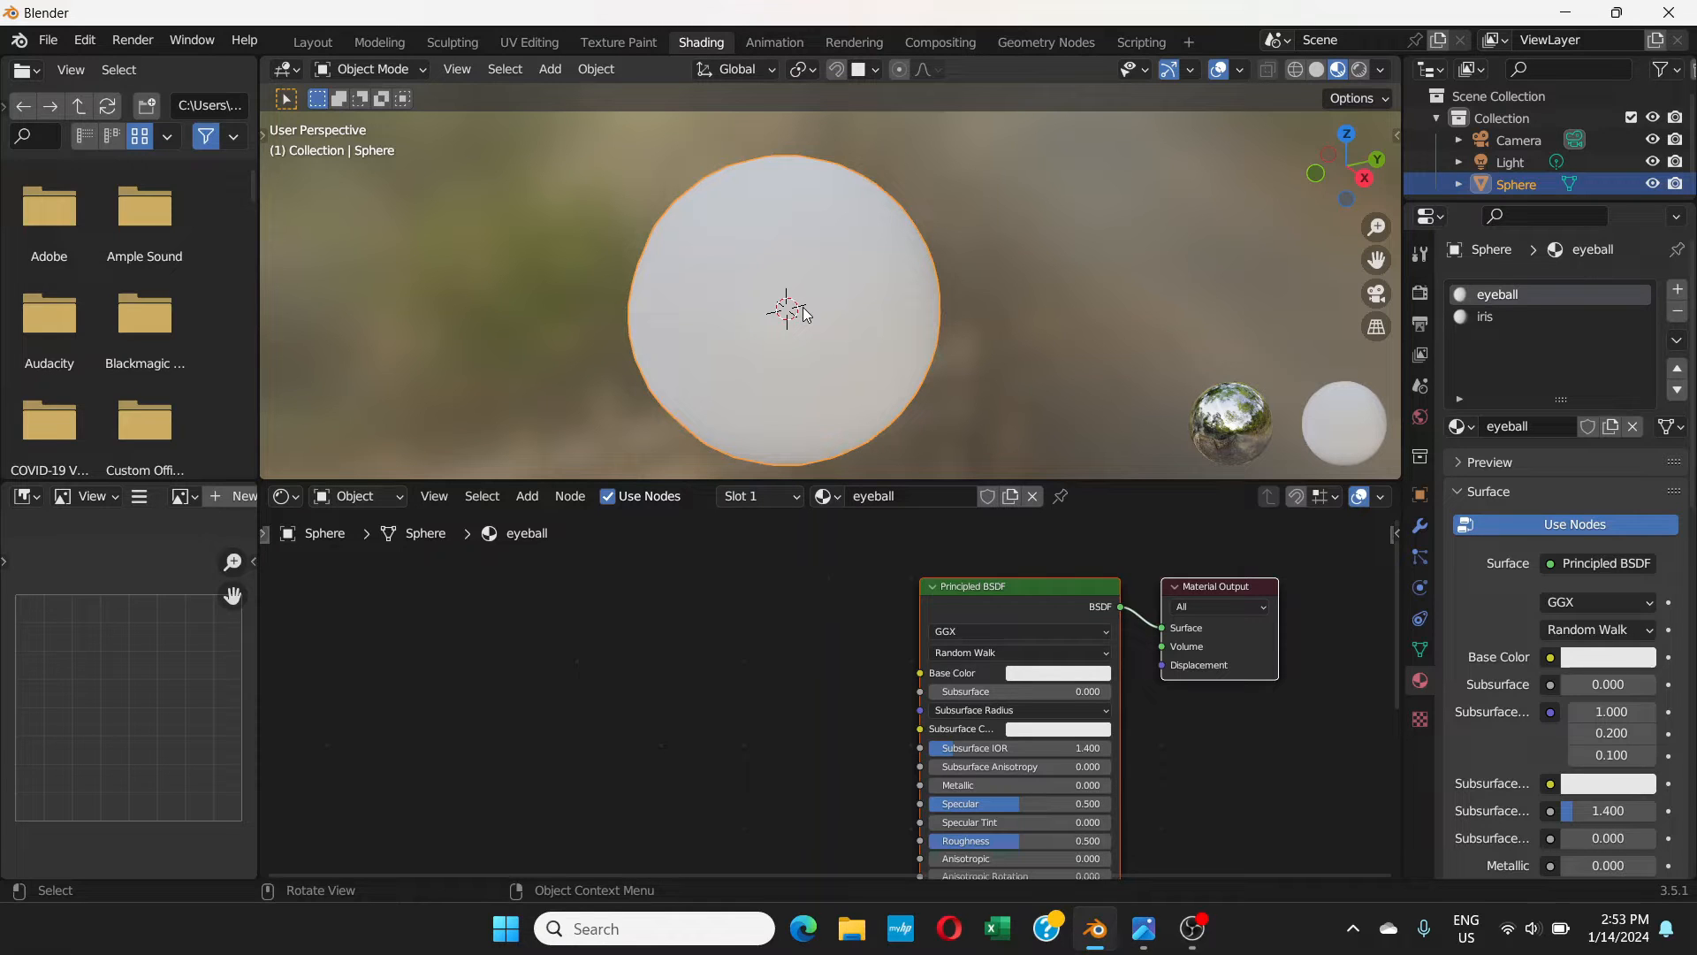
# - Add a Gradient Texture node to the eyeball material and place it in the empty space before the Principled BSDF
pyautogui.press('KP_1')
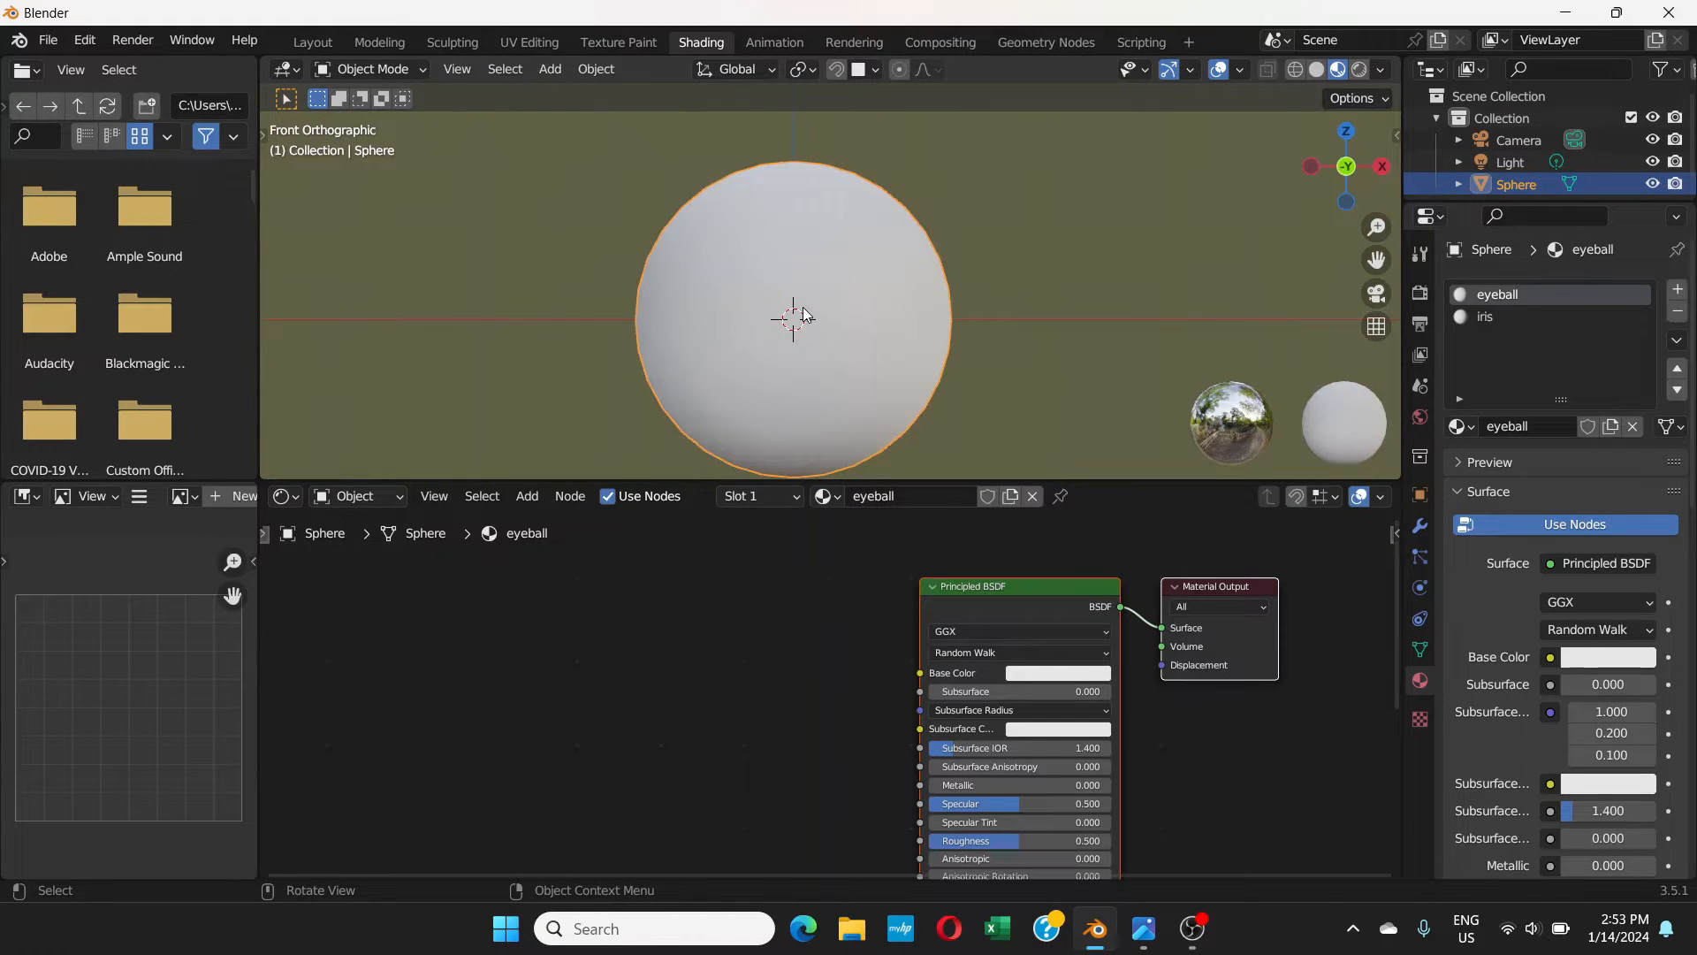
pyautogui.press('KP_3')
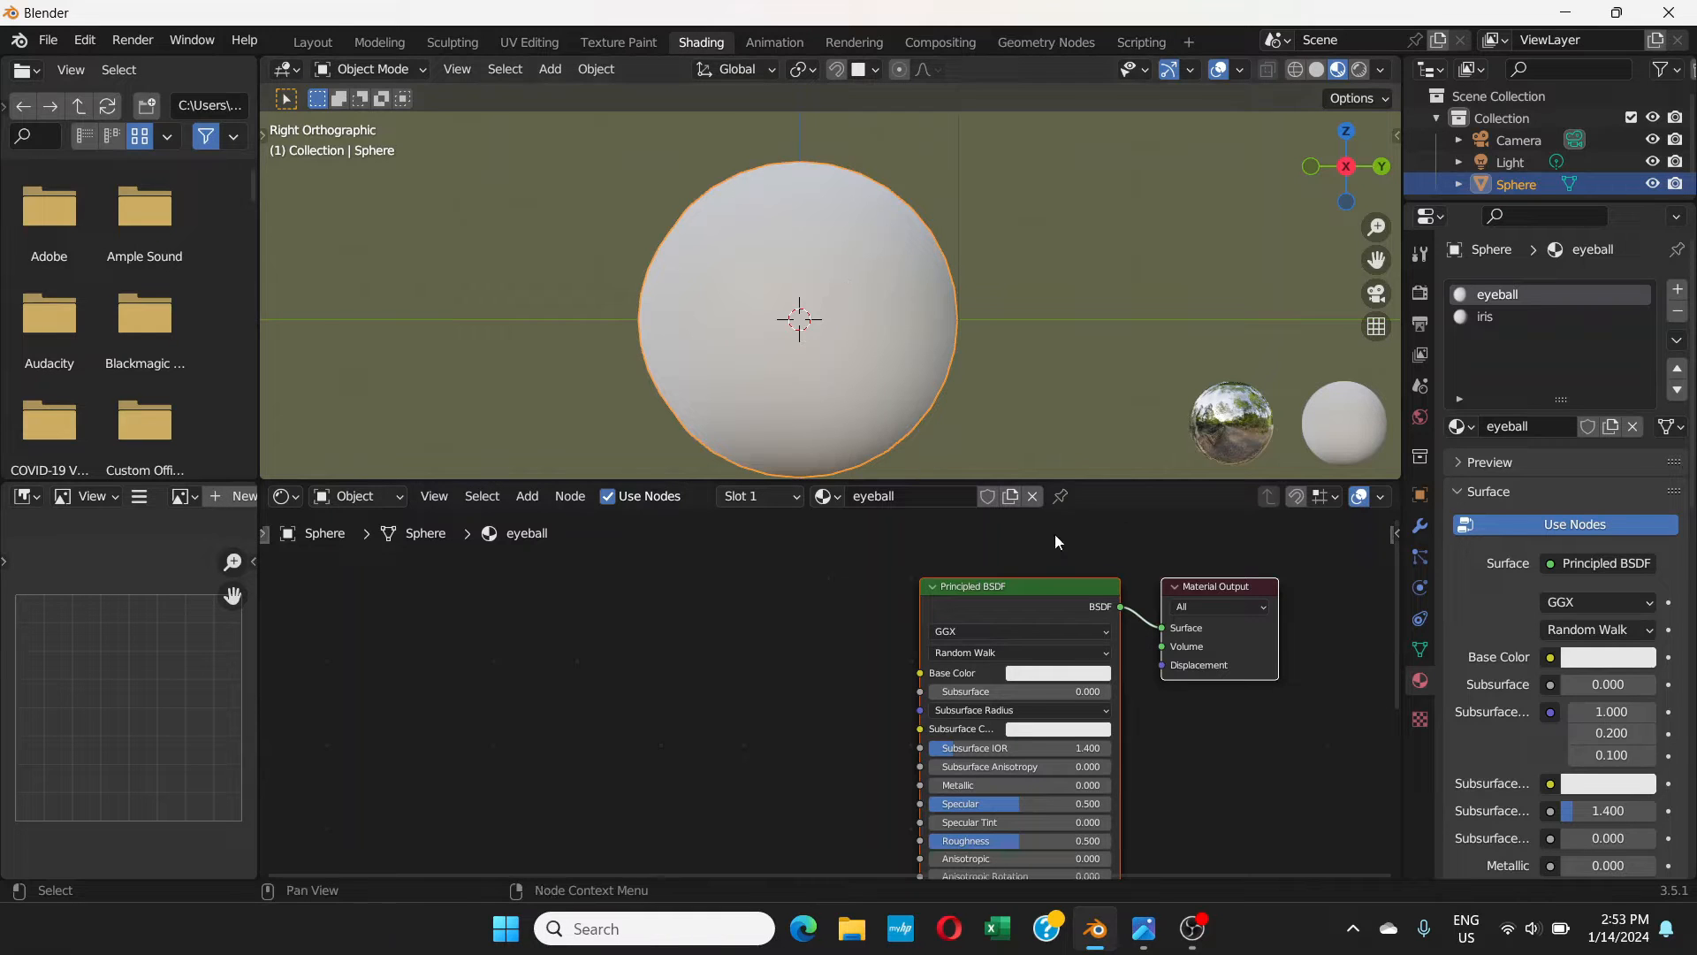
pyautogui.scroll(2, 767, 410)
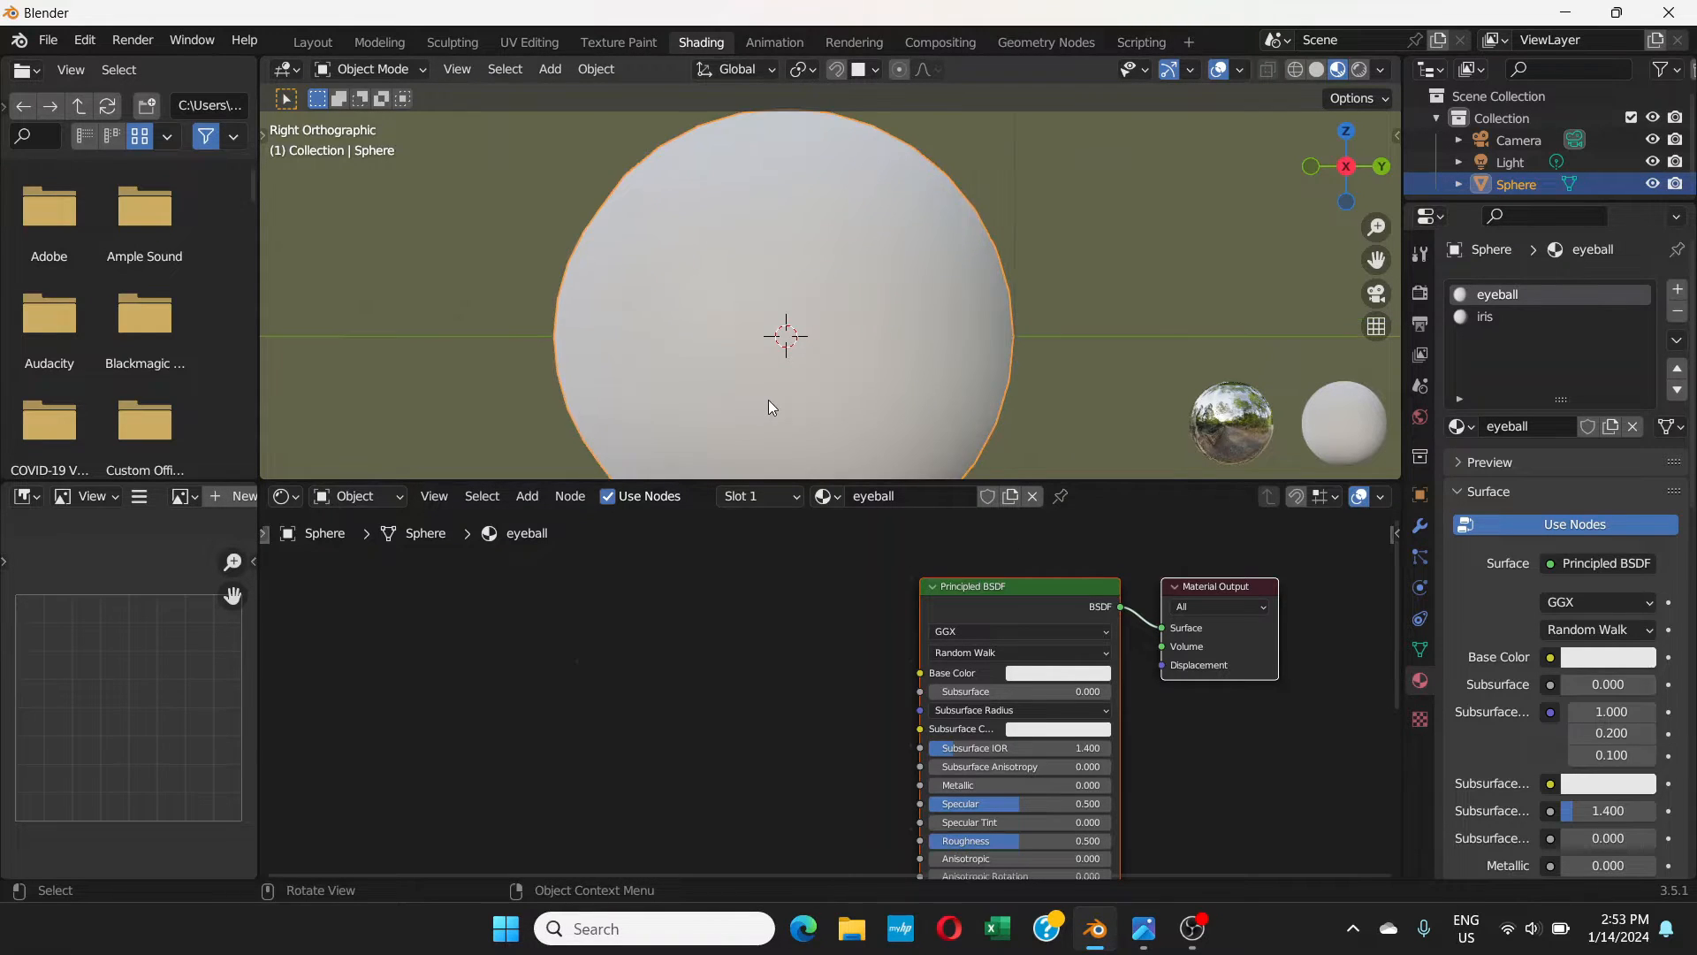
pyautogui.scroll(-3, 767, 399)
pyautogui.click(560, 500)
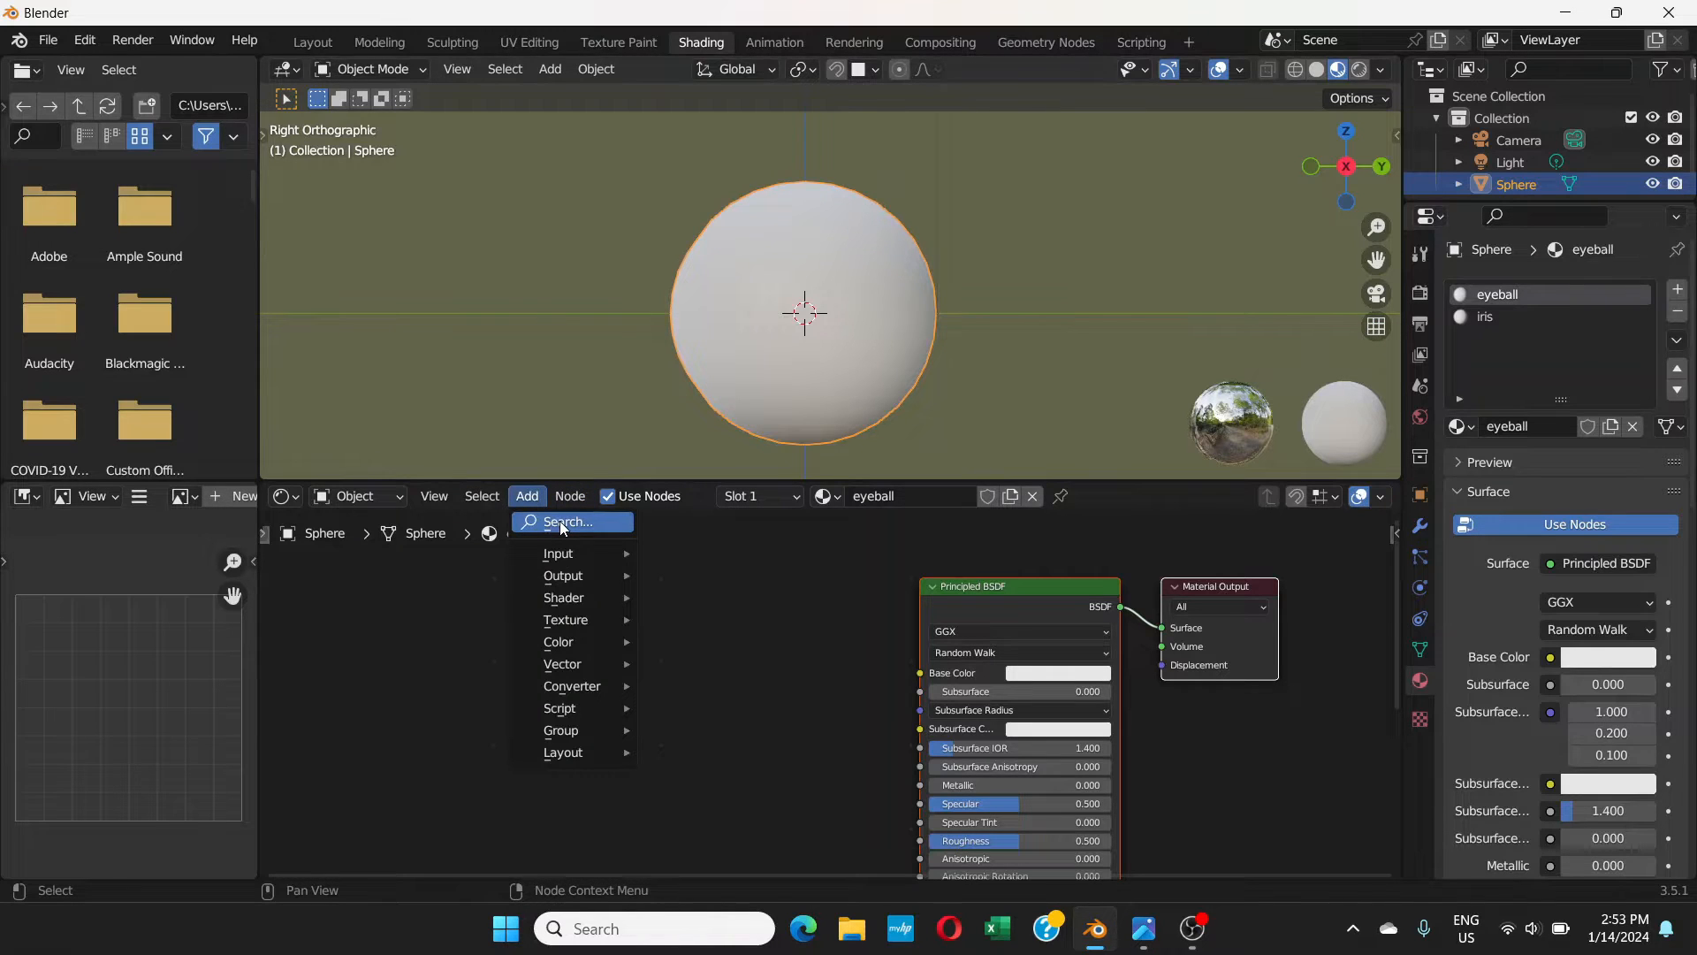
pyautogui.click(561, 522)
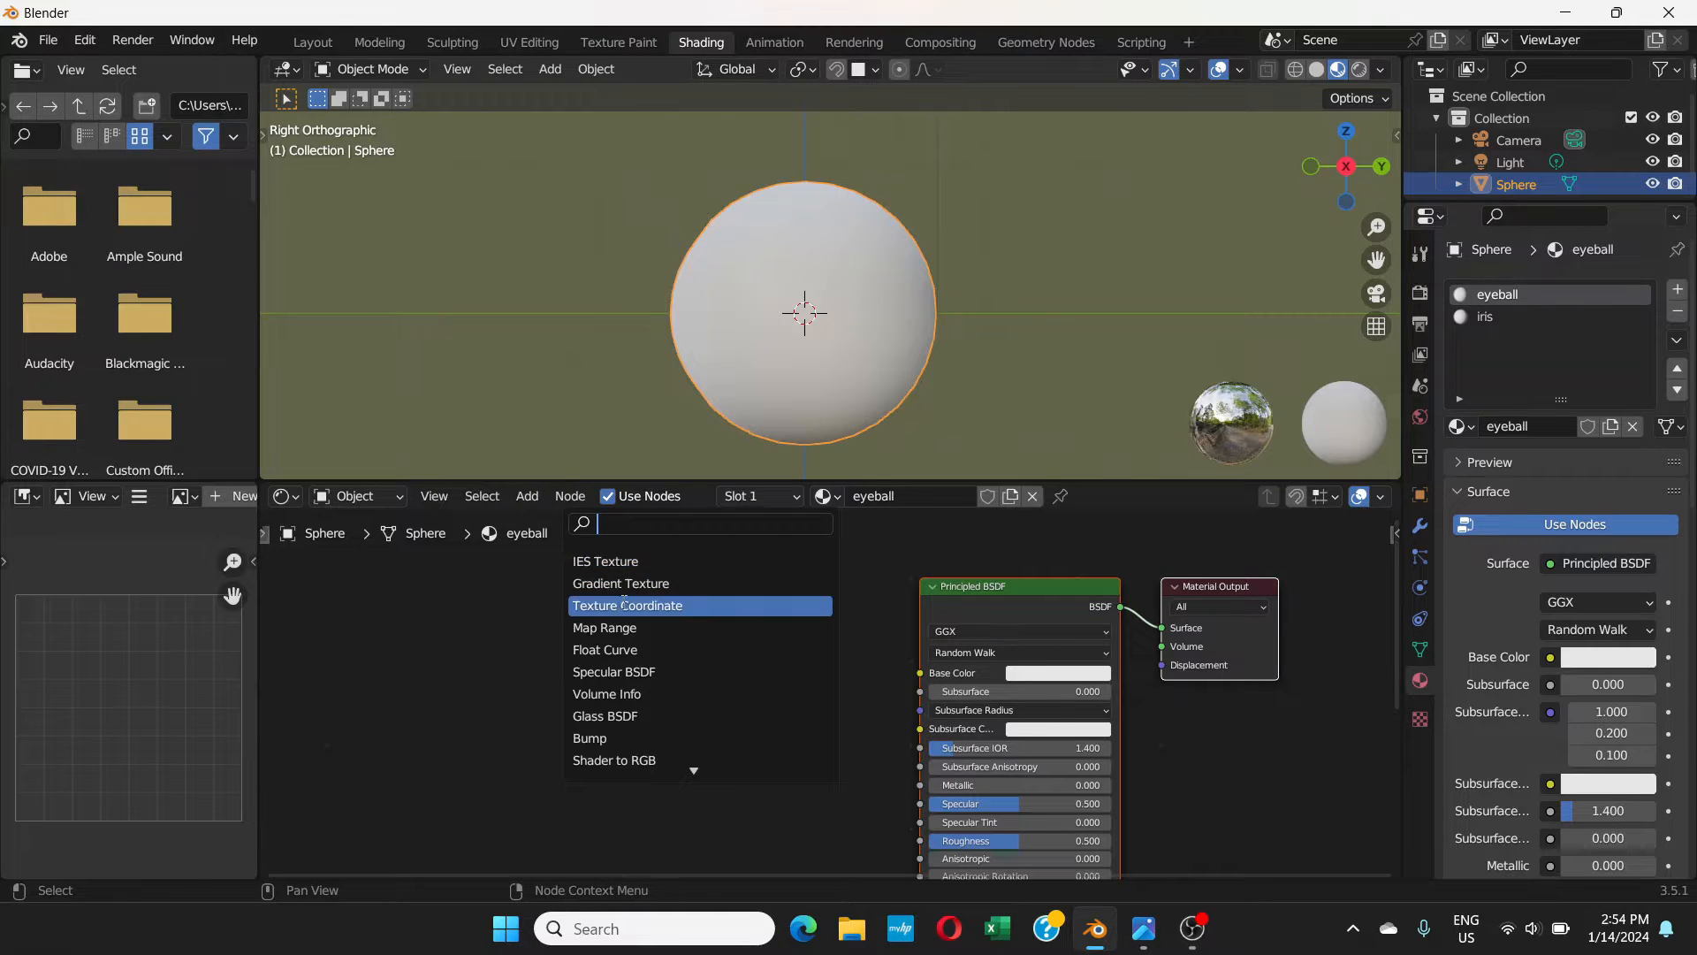
pyautogui.write('gra')
pyautogui.write('die')
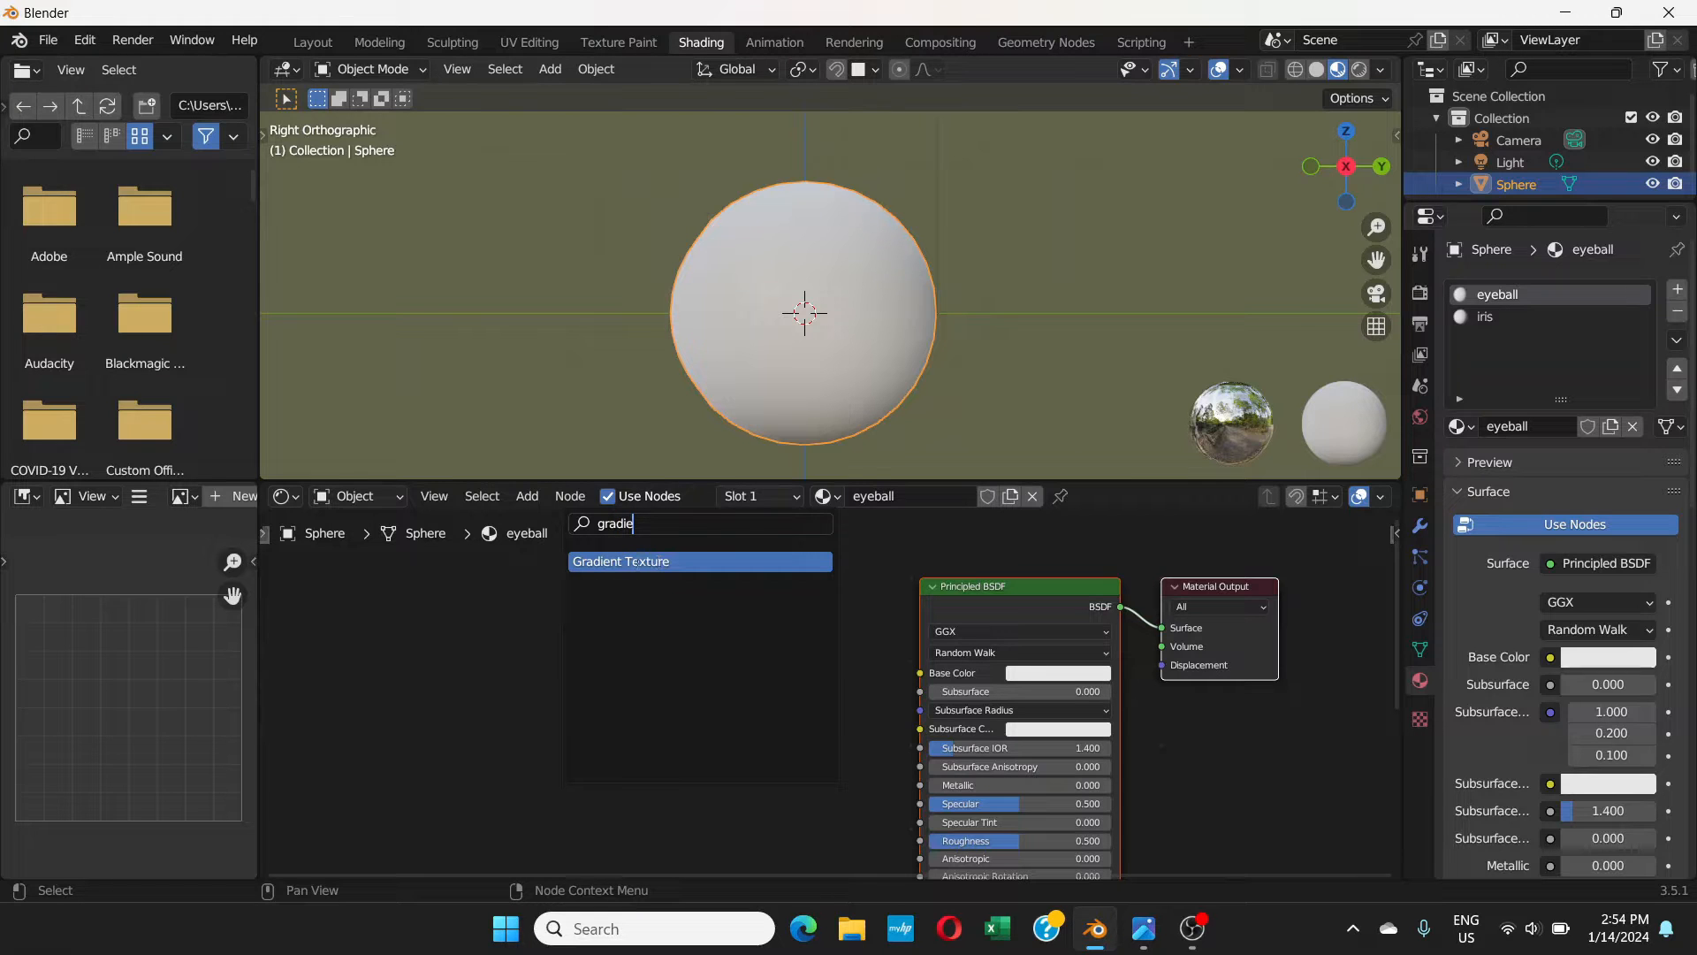
pyautogui.click(634, 562)
pyautogui.click(653, 717)
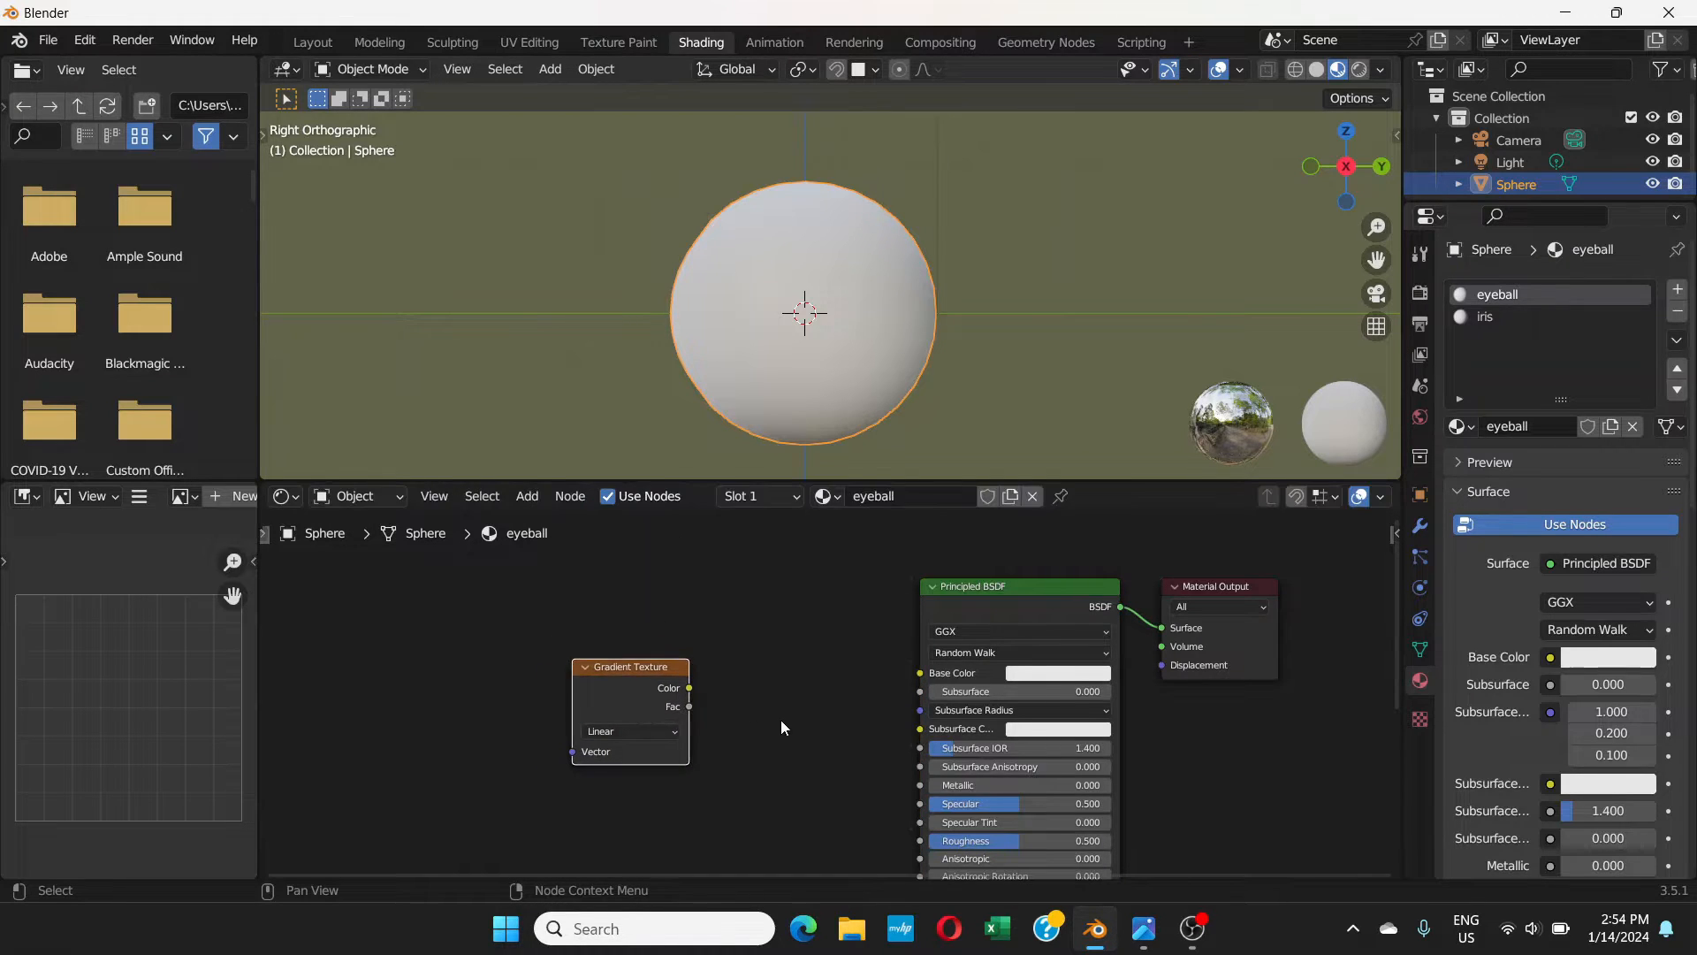
# - Move the Gradient Texture node further from the Principled BSDF and give it linked Mapping and Texture Coordinate nodes with Node Wrangler
pyautogui.moveTo(781, 719); pyautogui.dragTo(902, 668, button='middle')
pyautogui.moveTo(745, 624); pyautogui.dragTo(664, 622)
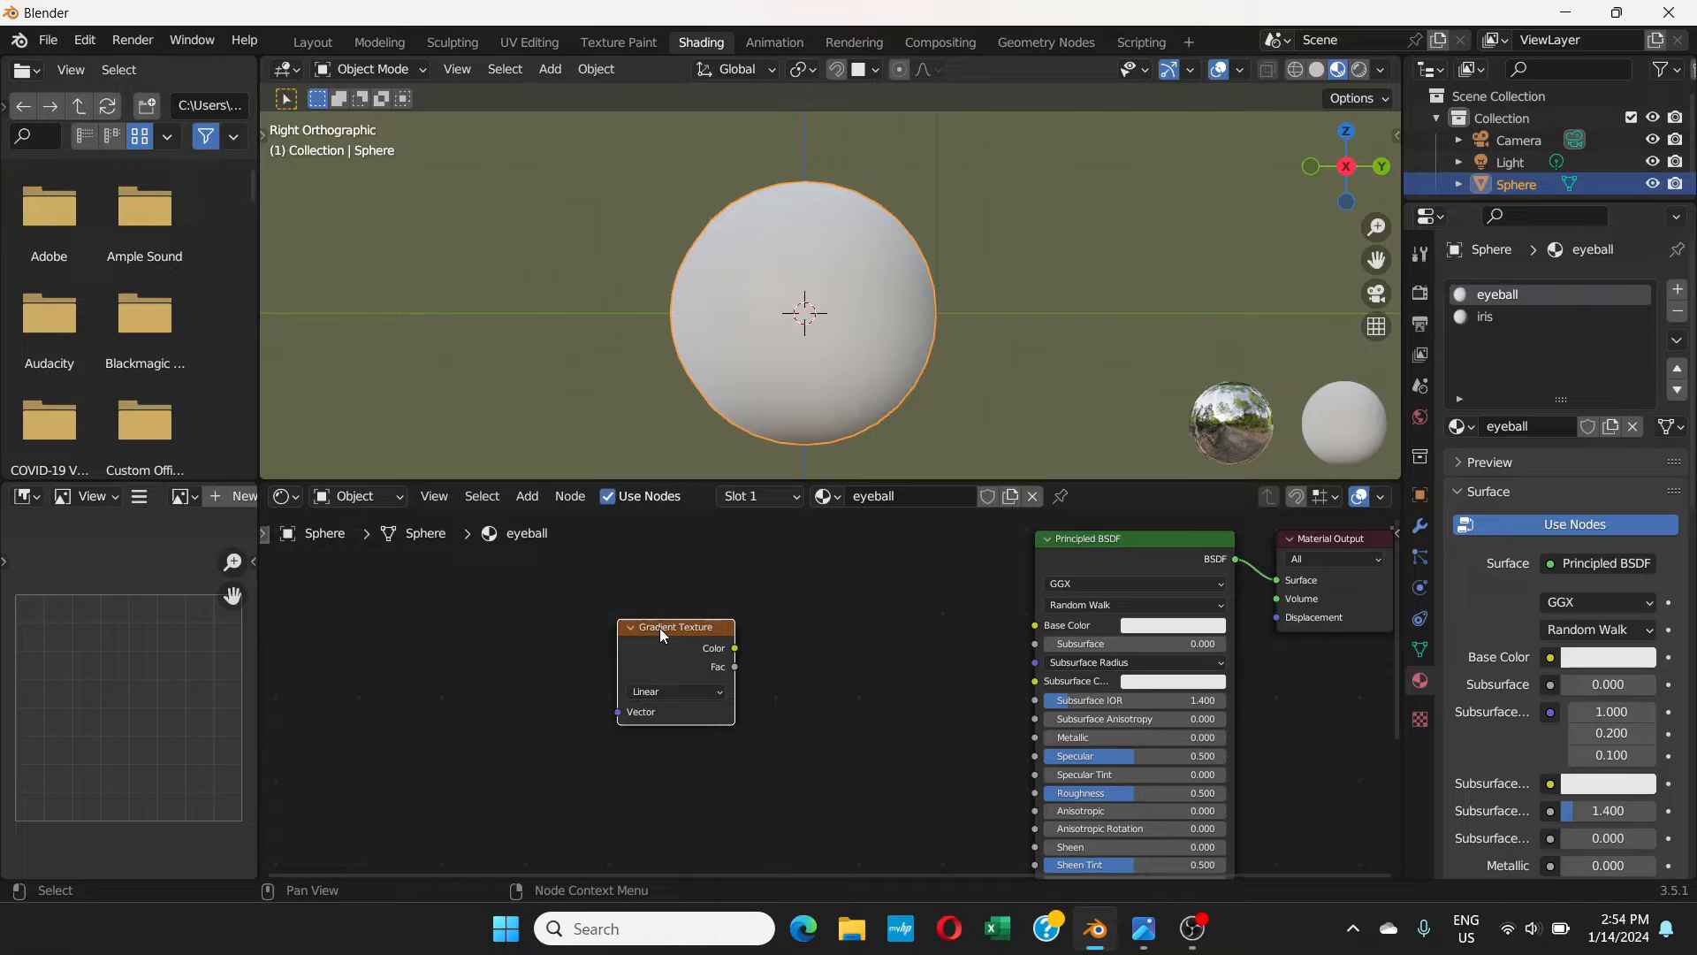
pyautogui.hotkey('ctrl', 't')
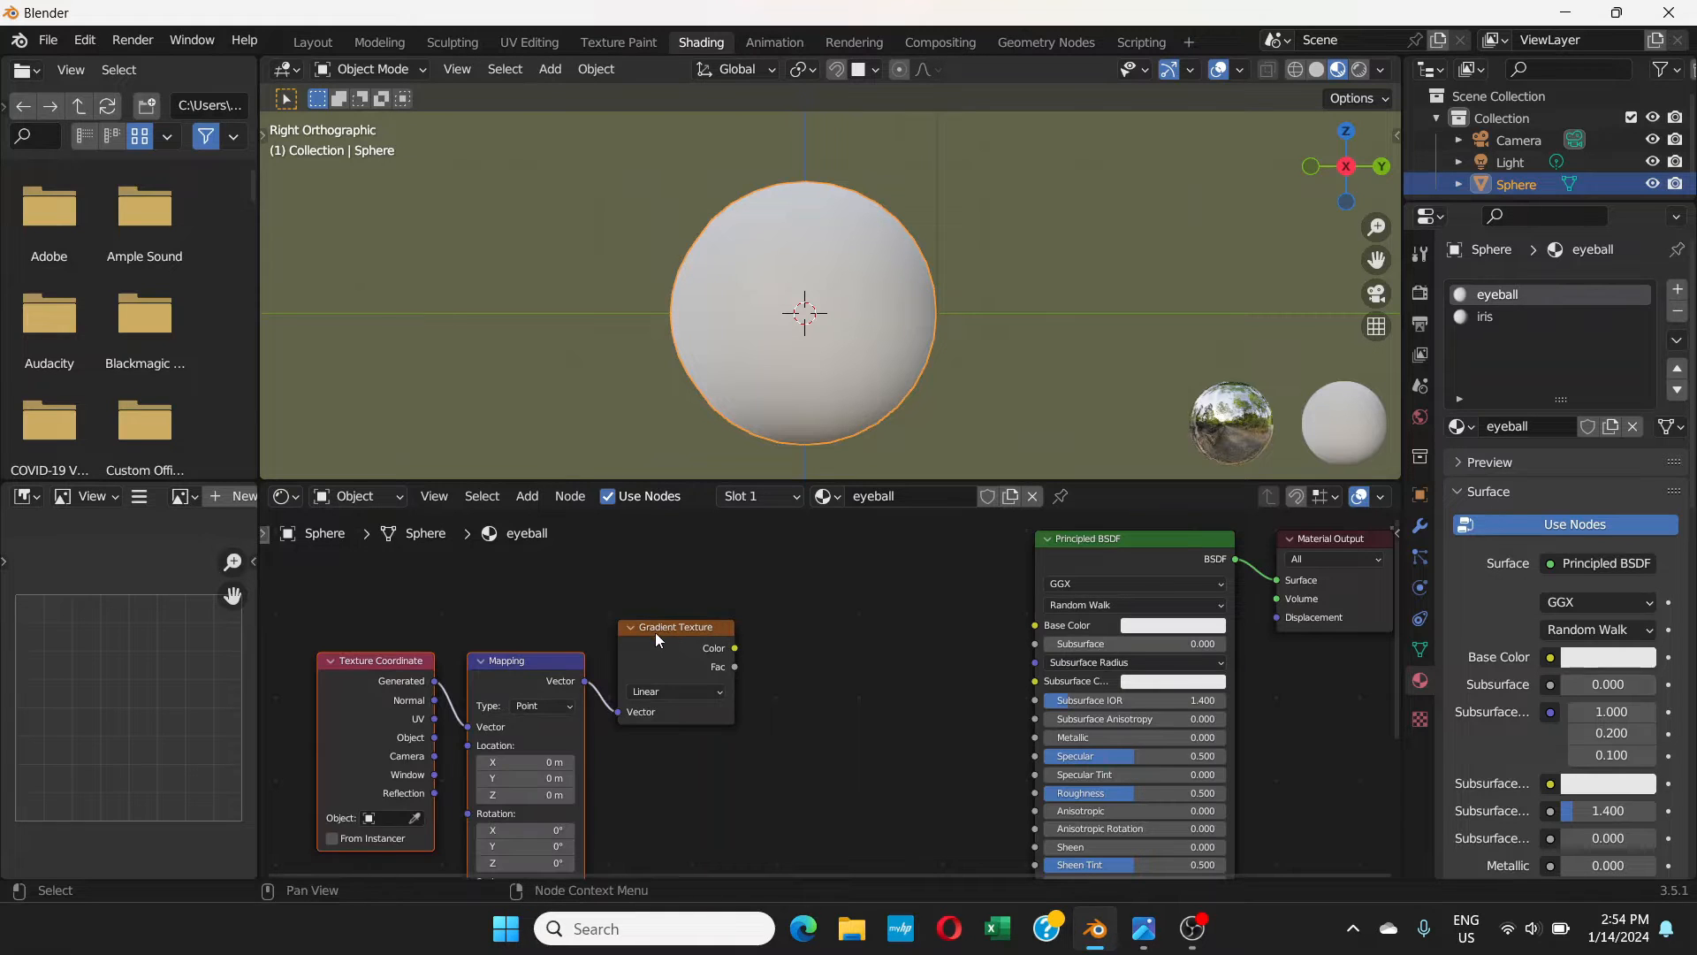
pyautogui.moveTo(657, 751); pyautogui.dragTo(773, 707, button='middle')
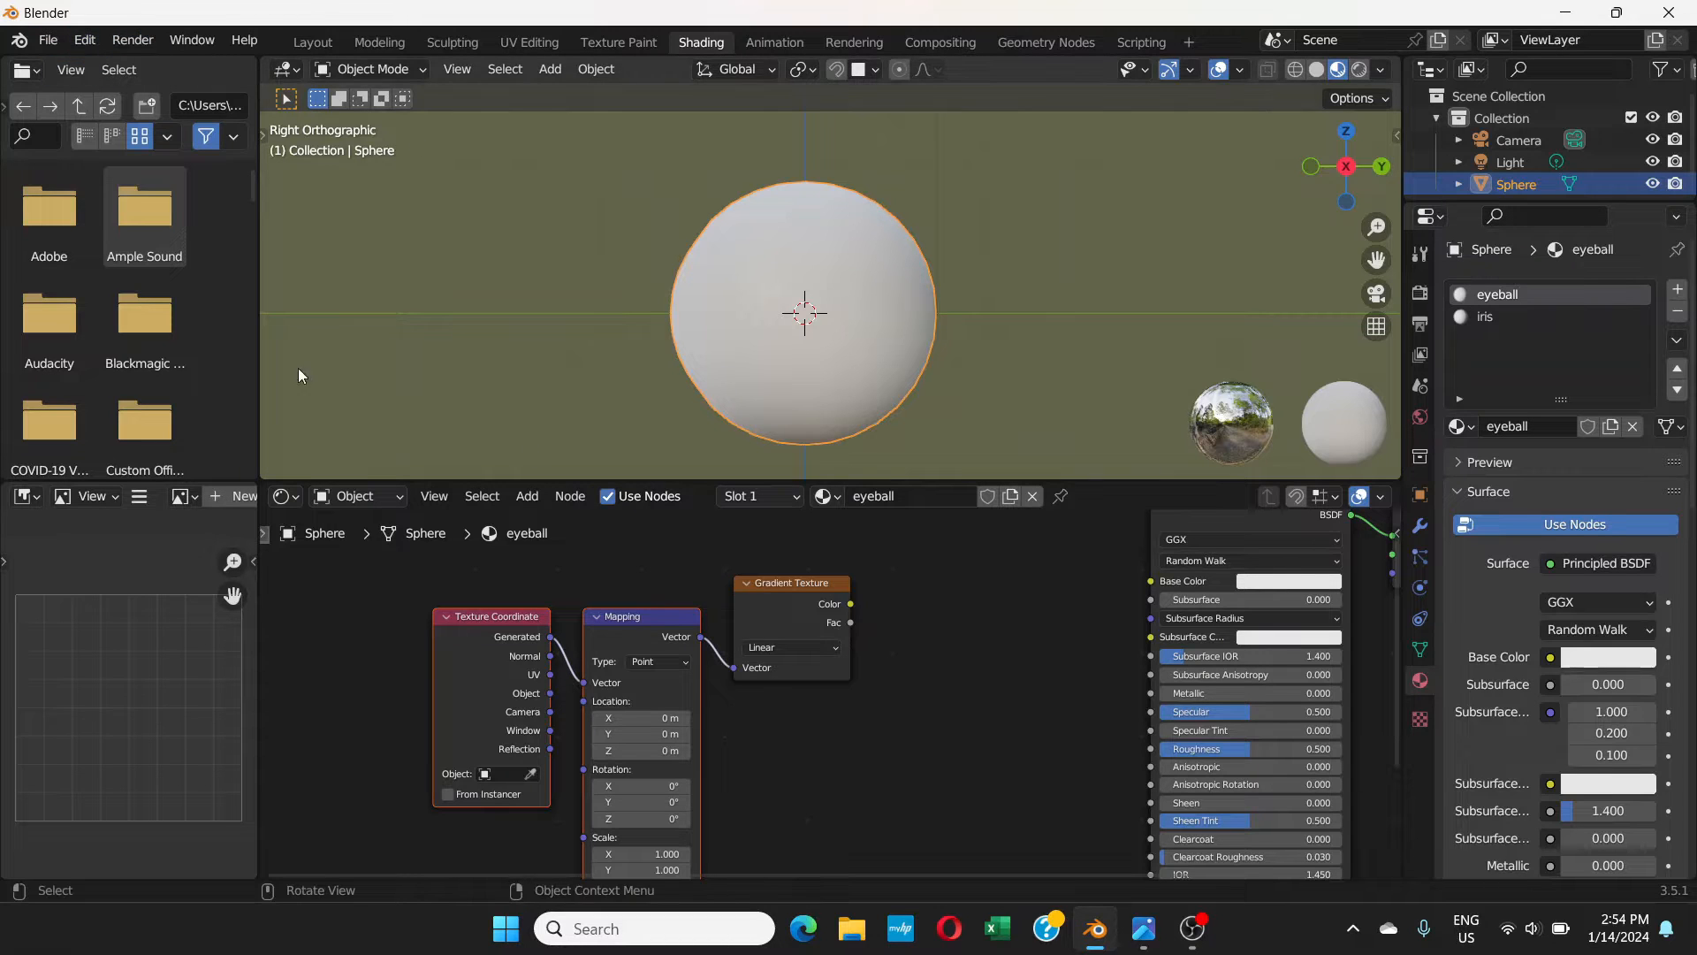
# - Search the add-ons in Preferences for node, check whether Node Wrangler is enabled, and close Preferences
pyautogui.click(86, 48)
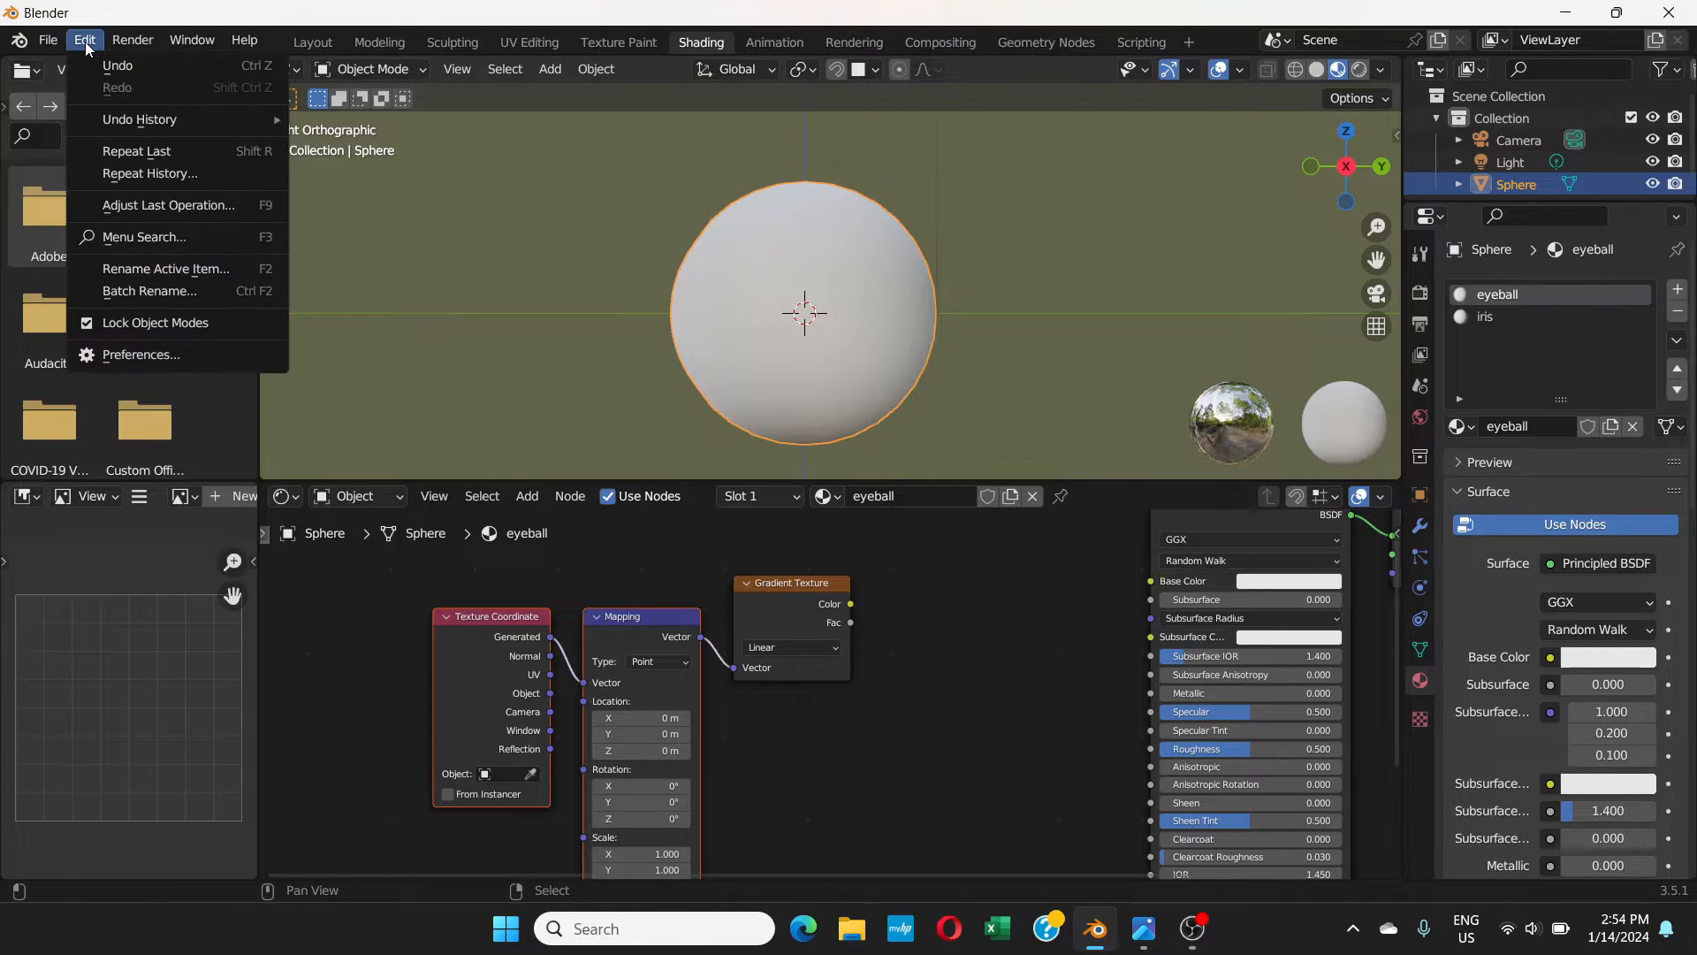
pyautogui.click(162, 356)
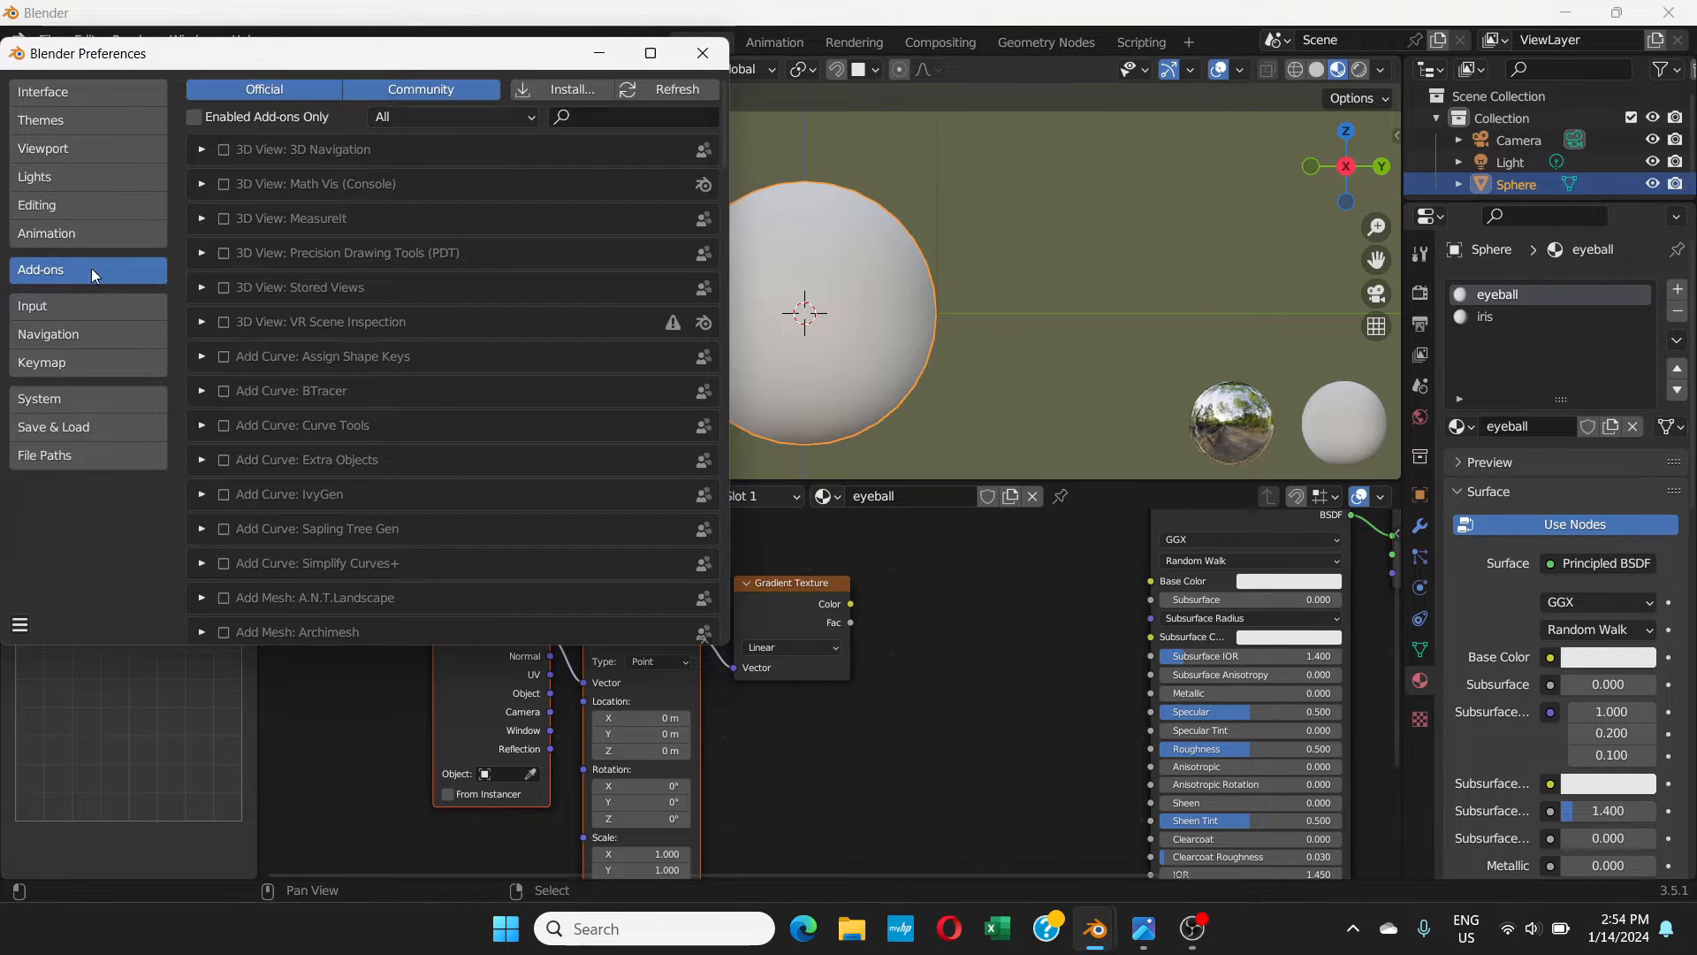
pyautogui.click(589, 118)
pyautogui.write('node')
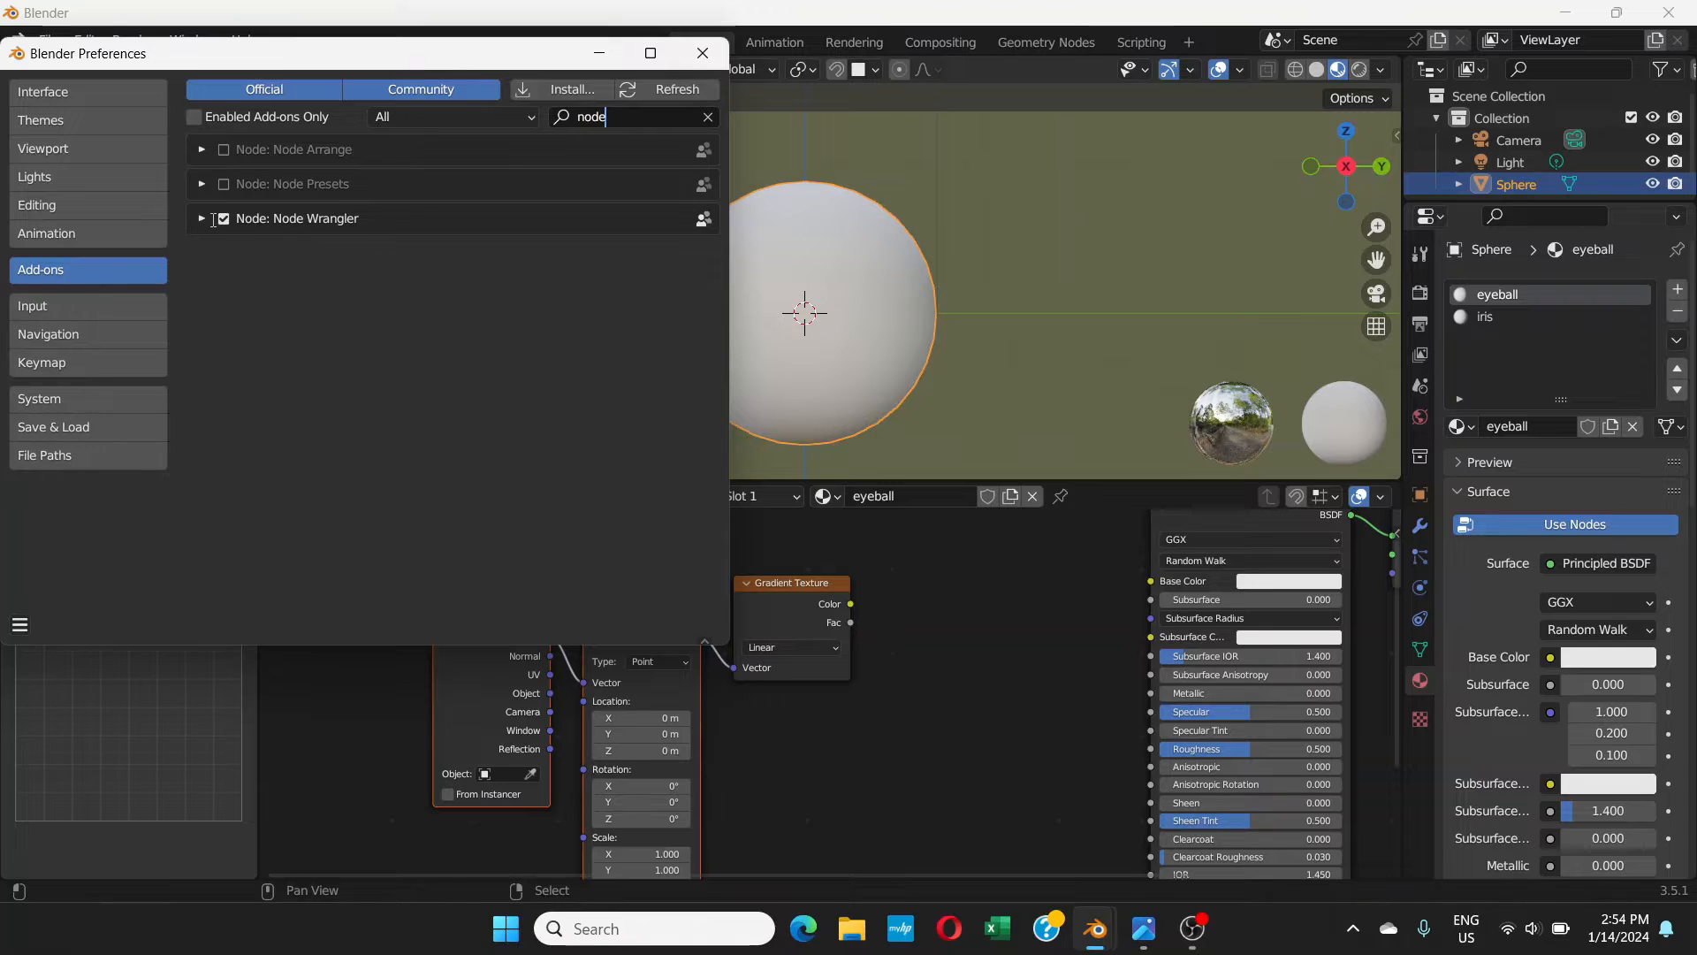
pyautogui.click(700, 57)
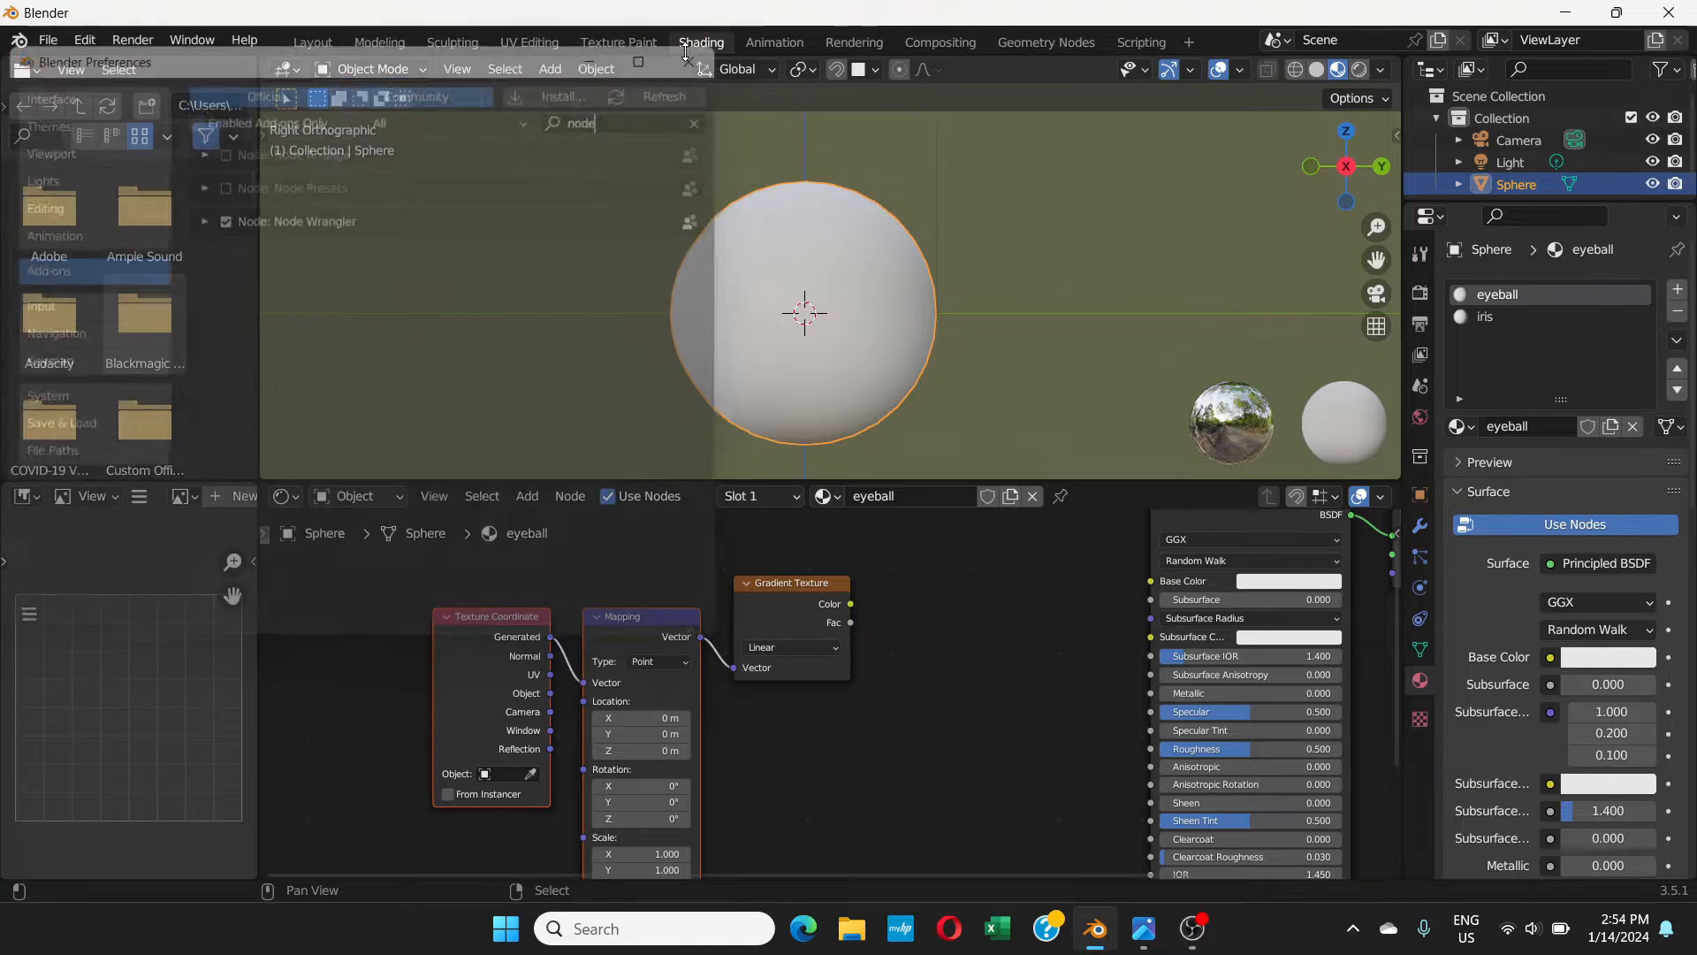
# - Select the Gradient Texture, Mapping and Texture Coordinate nodes and move them together further away from the Principled BSDF
pyautogui.click(792, 586)
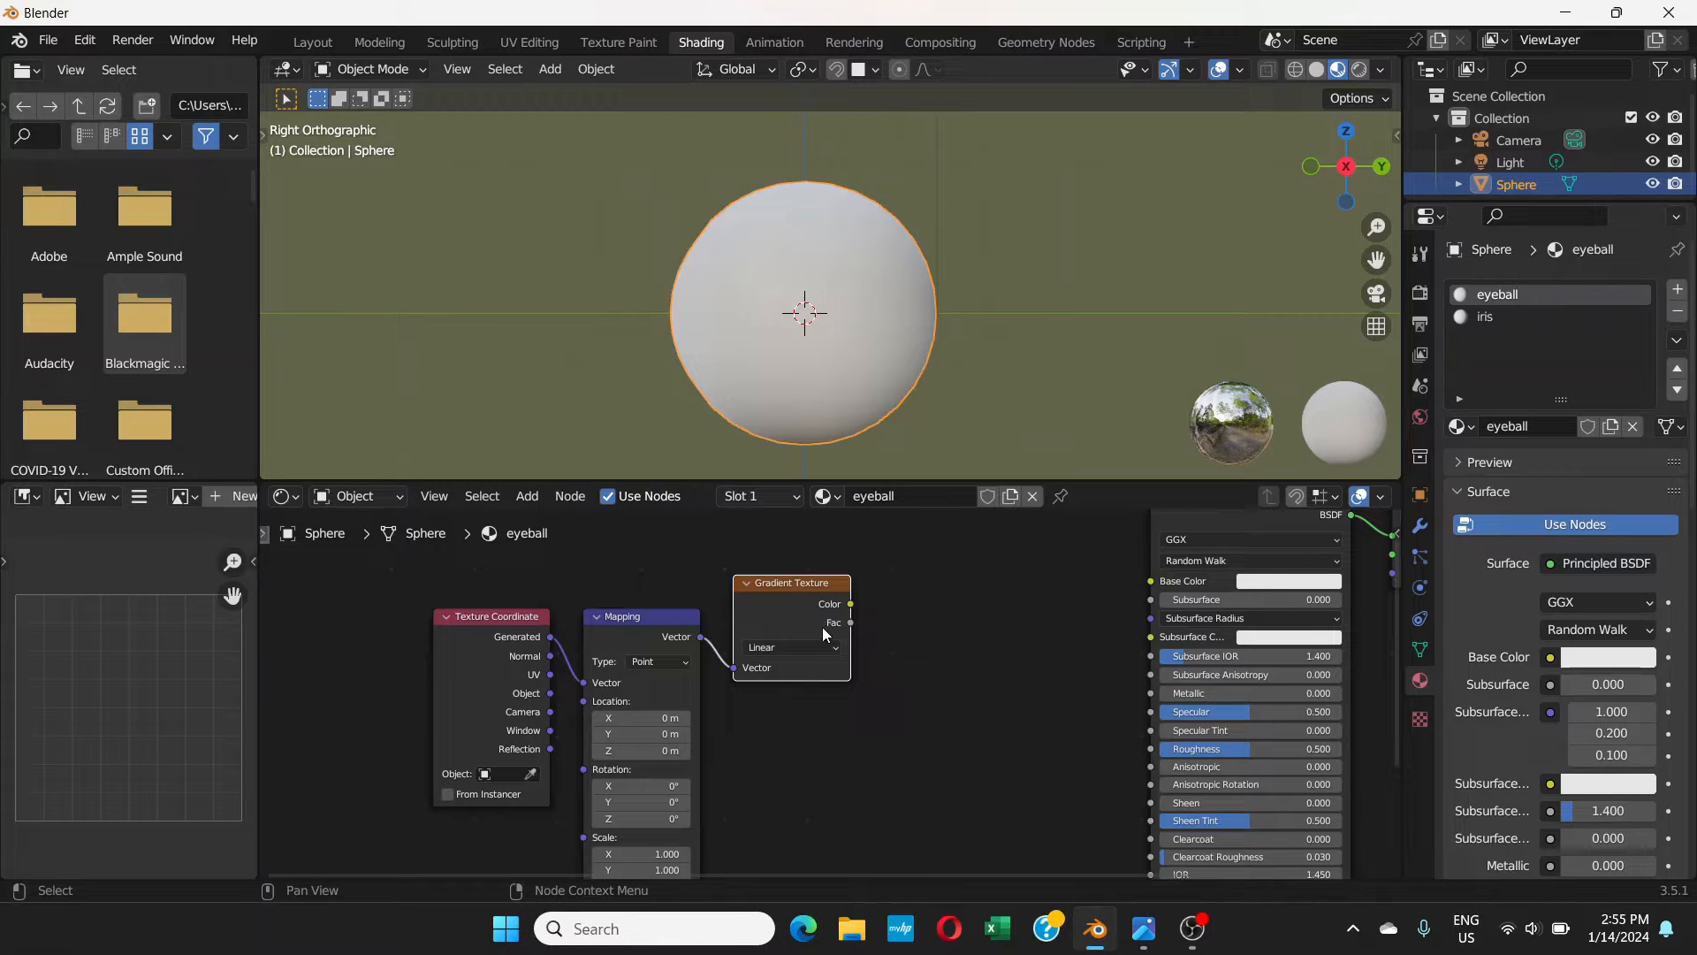
pyautogui.click(702, 575)
pyautogui.click(768, 578)
pyautogui.keyDown('shift'); pyautogui.click(620, 608); pyautogui.keyUp('shift')
pyautogui.keyDown('shift'); pyautogui.click(509, 616); pyautogui.keyUp('shift')
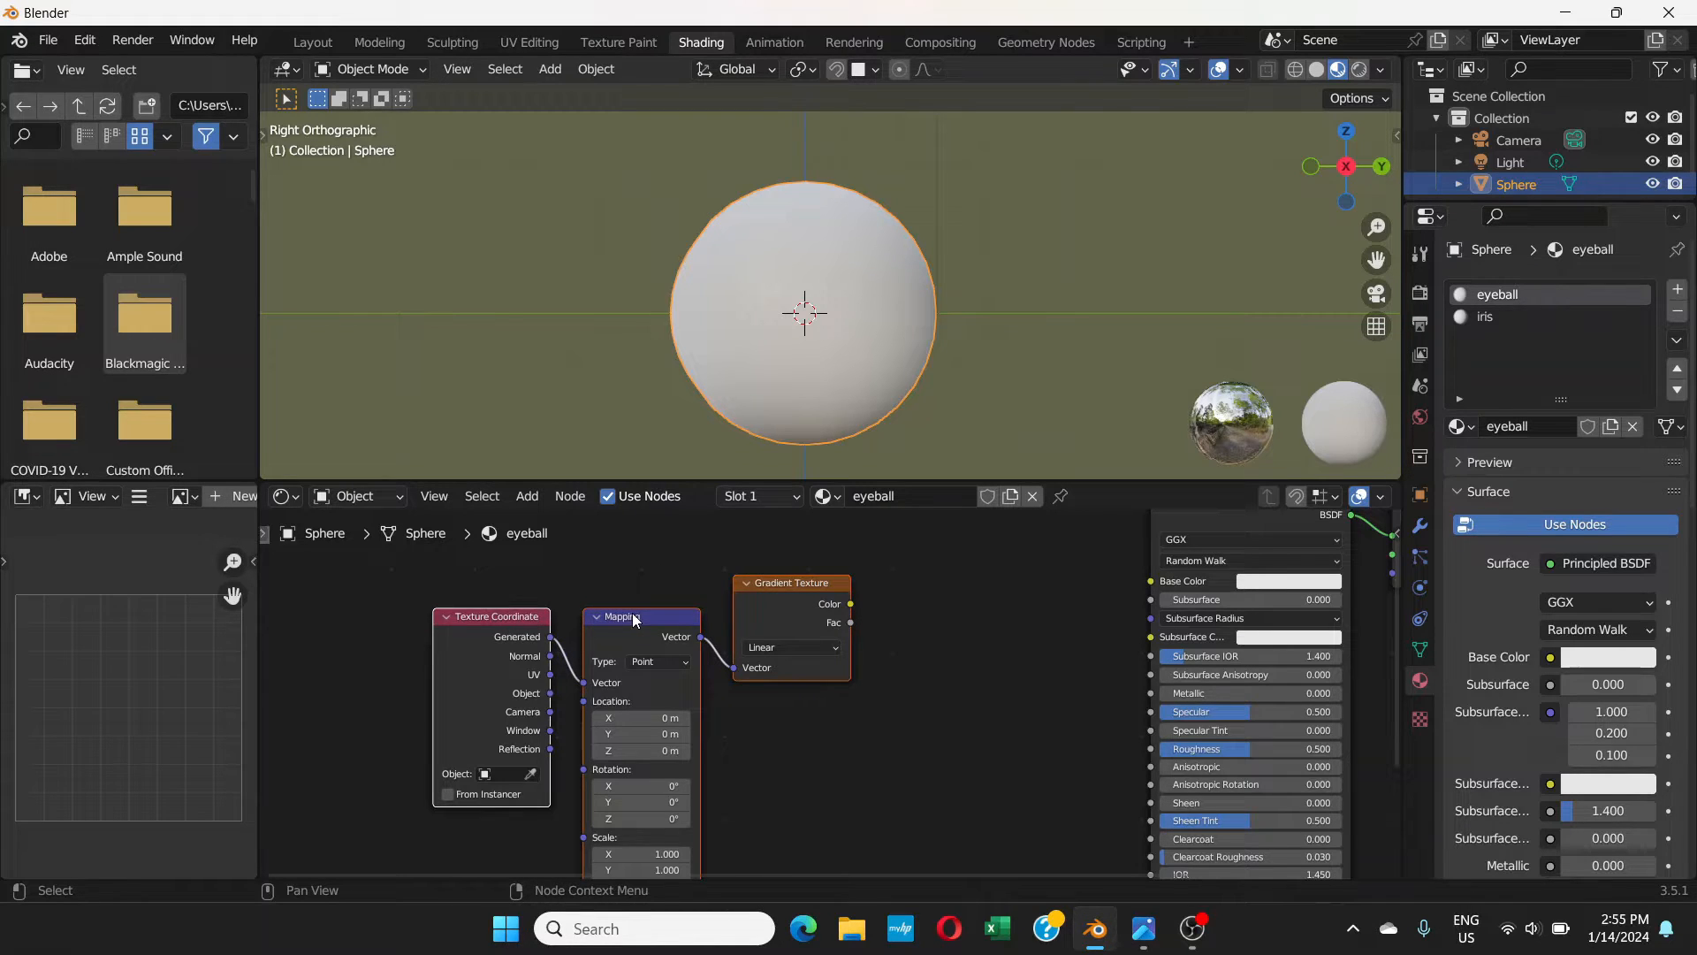
pyautogui.moveTo(633, 619); pyautogui.dragTo(485, 621)
pyautogui.scroll(1, 791, 663)
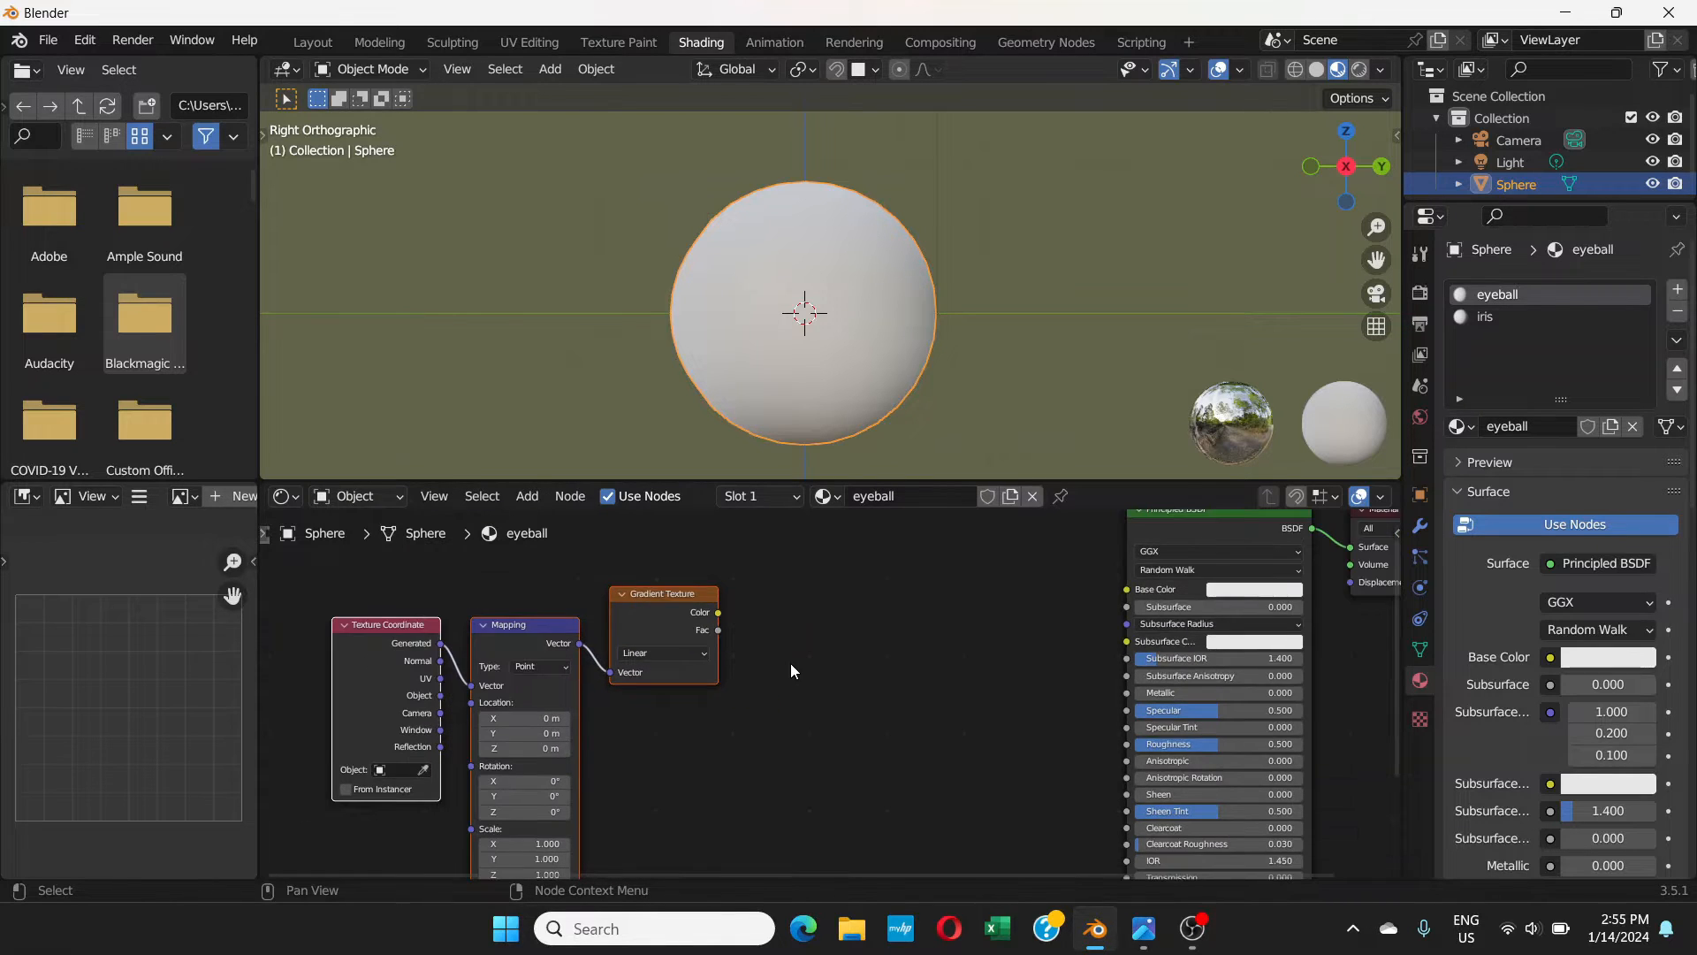
# - Connect the Gradient Texture's Color output to the Principled BSDF's Transmission input
pyautogui.click(650, 575)
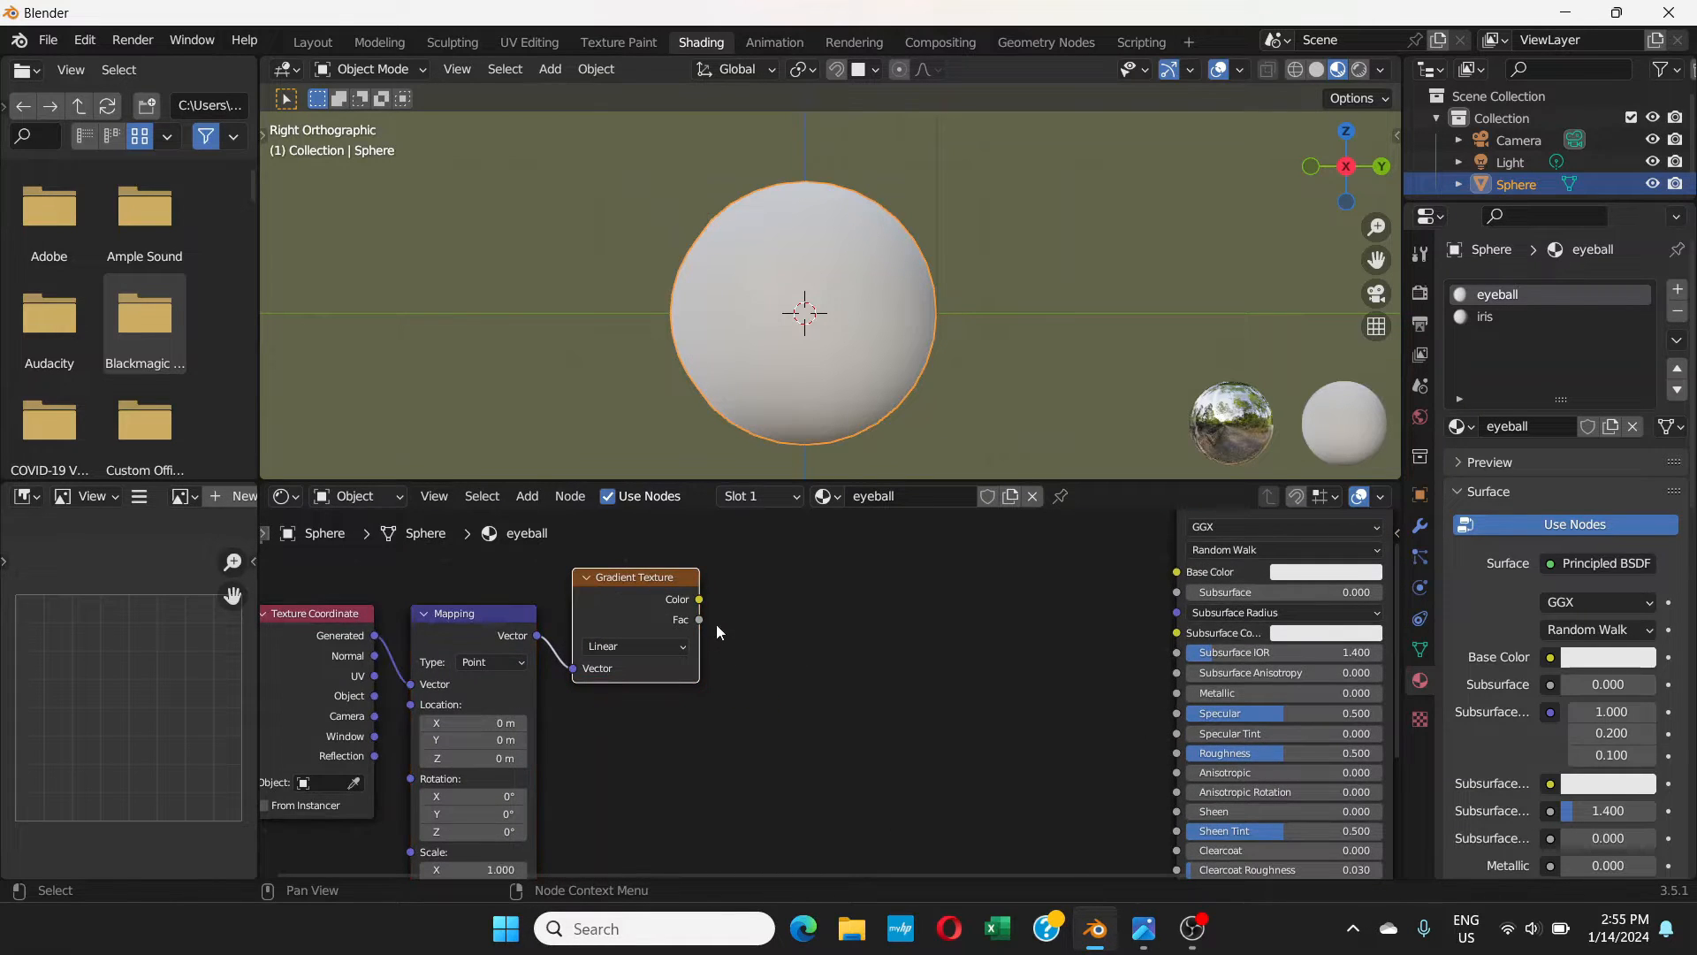
pyautogui.scroll(-1, 924, 677)
pyautogui.moveTo(924, 677); pyautogui.dragTo(893, 751, button='middle')
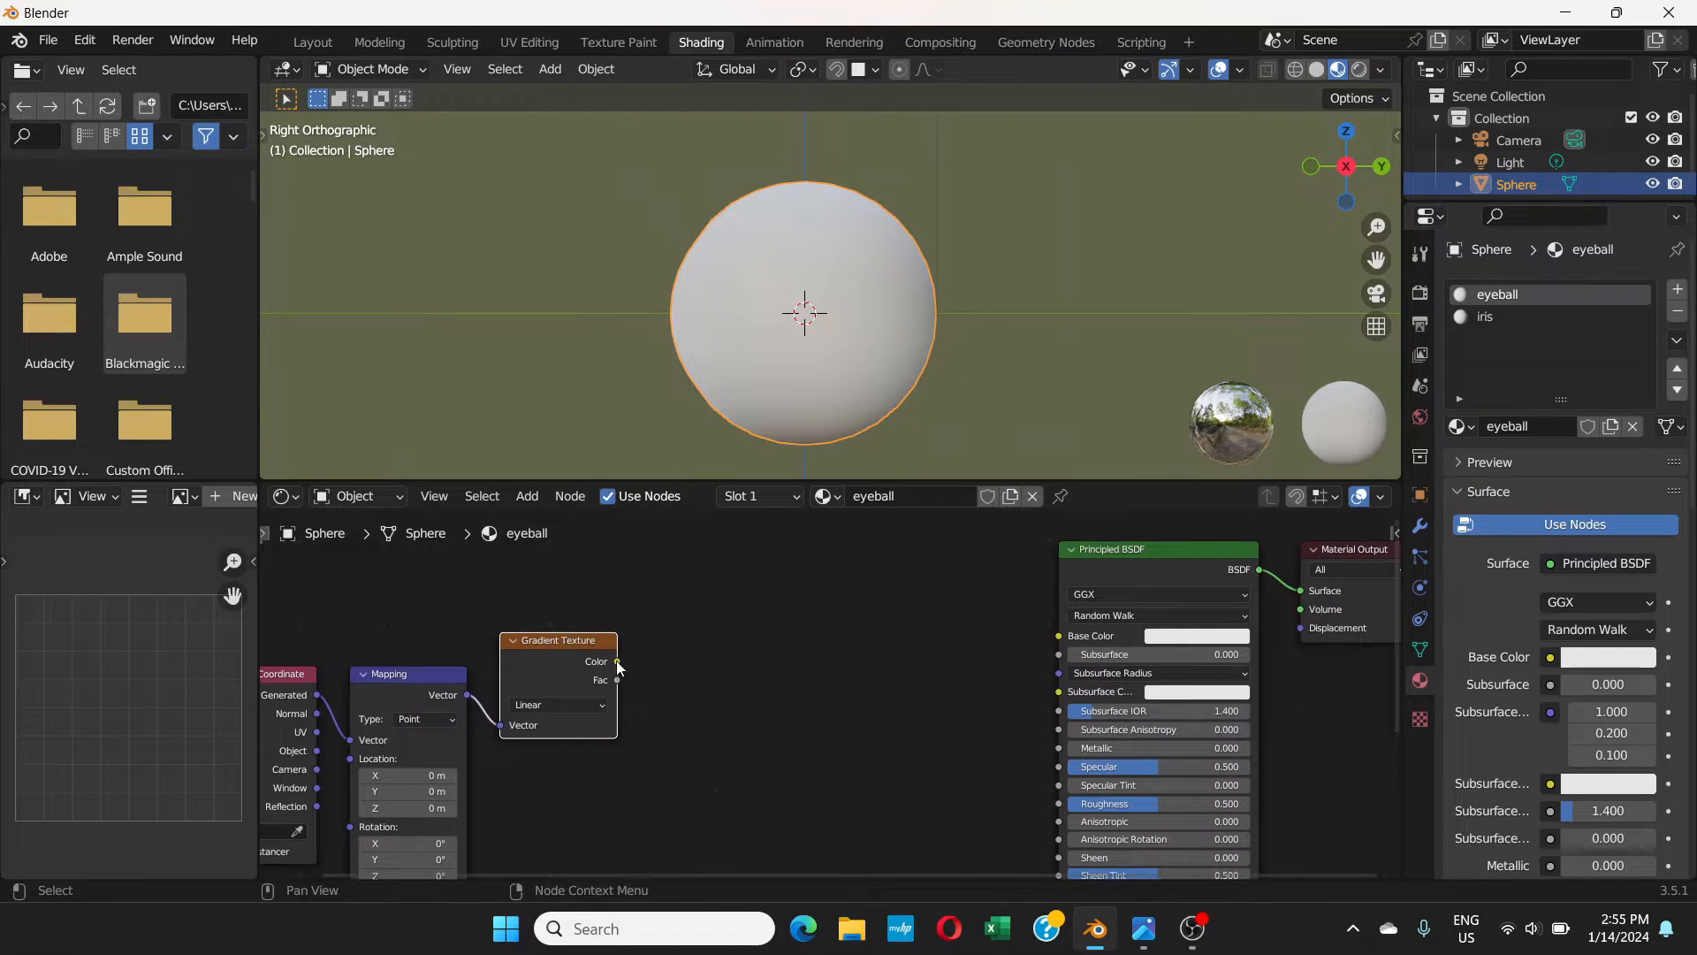
pyautogui.scroll(-2, 777, 688)
pyautogui.moveTo(859, 703); pyautogui.dragTo(818, 627, button='middle')
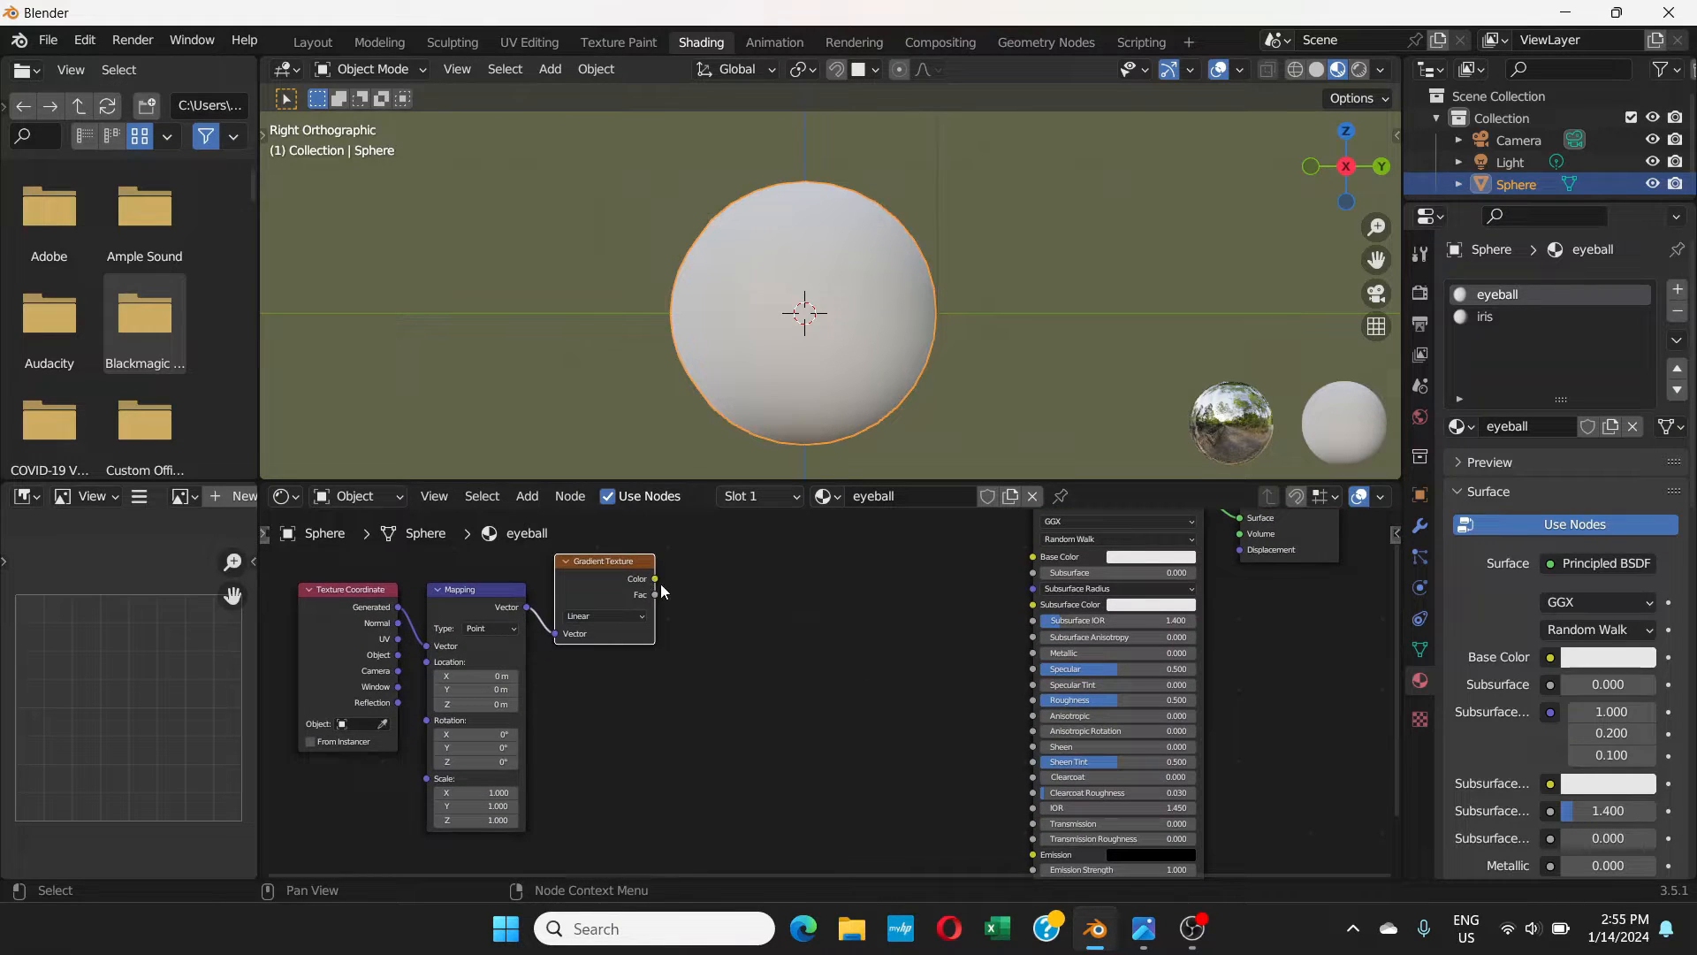
pyautogui.scroll(-1, 737, 629)
pyautogui.scroll(1, 719, 629)
pyautogui.scroll(-3, 718, 628)
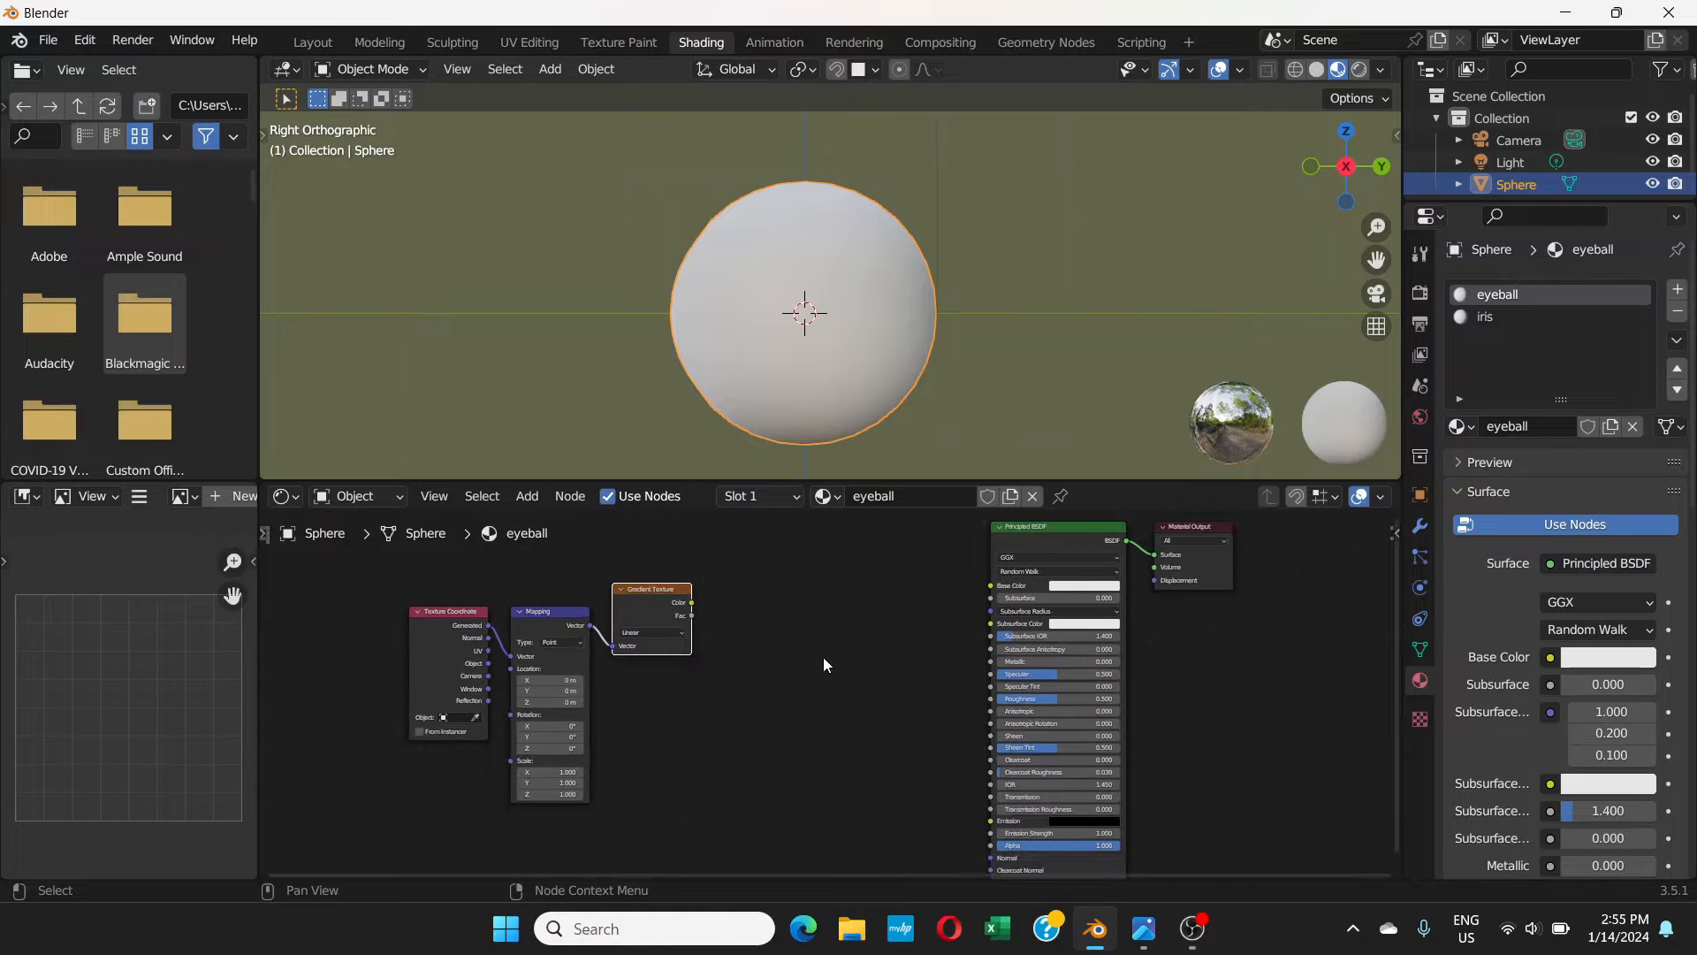
pyautogui.moveTo(877, 674); pyautogui.dragTo(917, 640, button='middle')
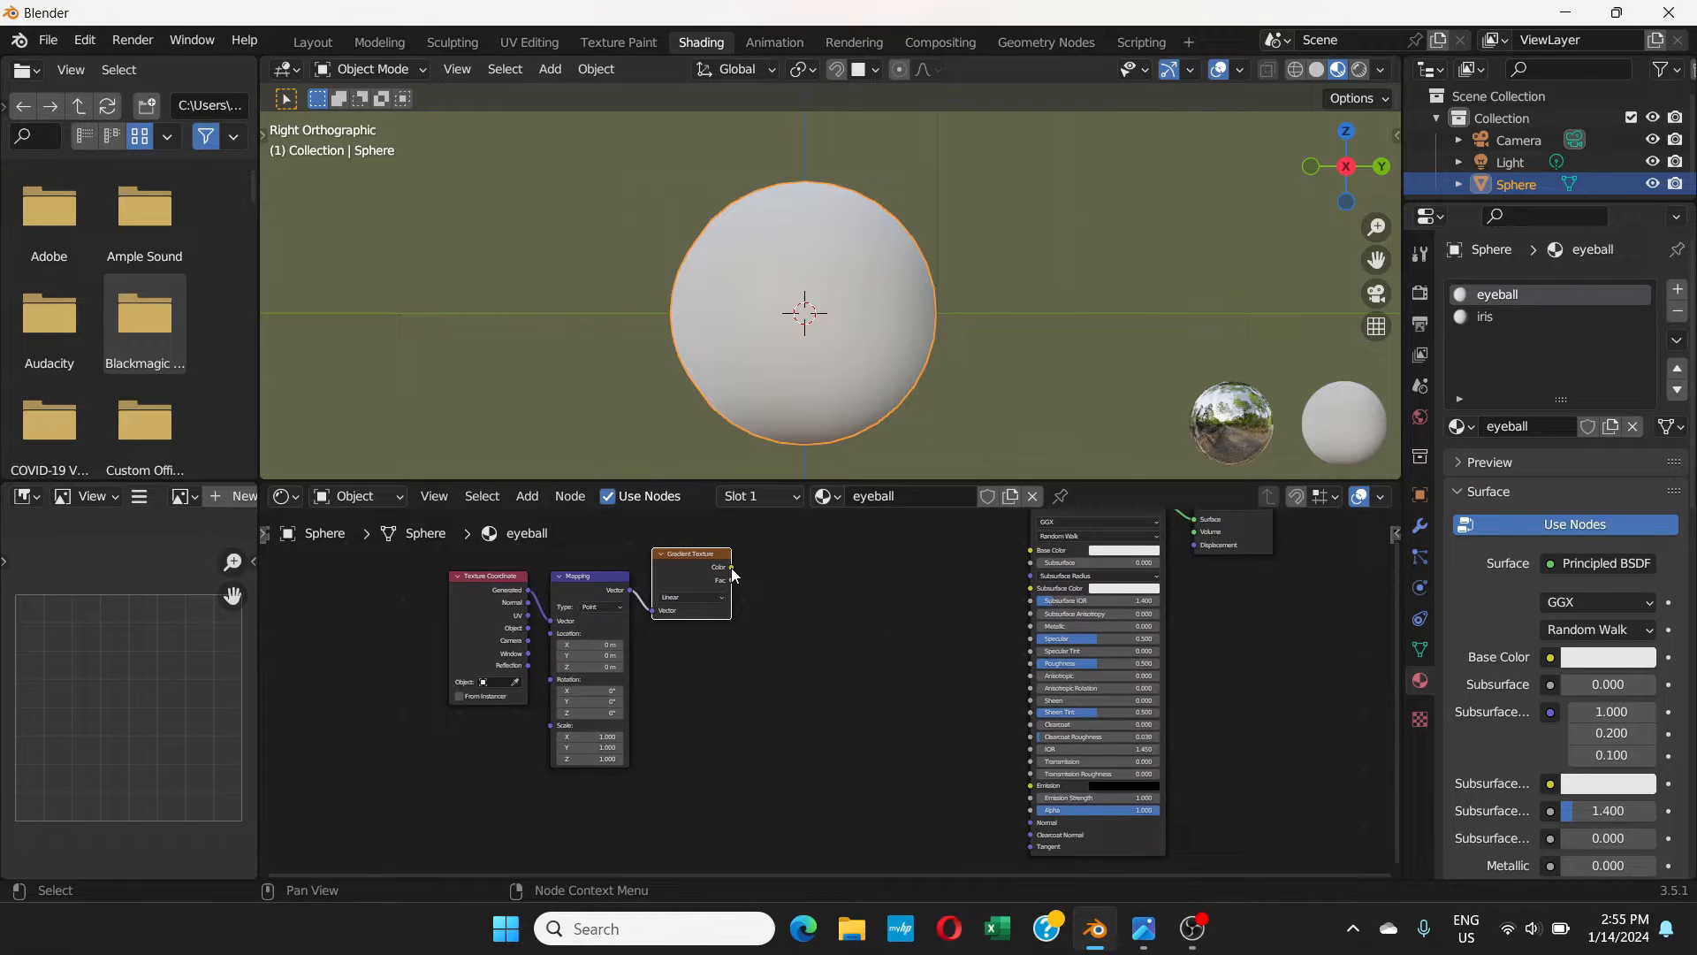
pyautogui.moveTo(732, 567); pyautogui.dragTo(1027, 761)
pyautogui.moveTo(913, 621); pyautogui.dragTo(956, 642, button='middle')
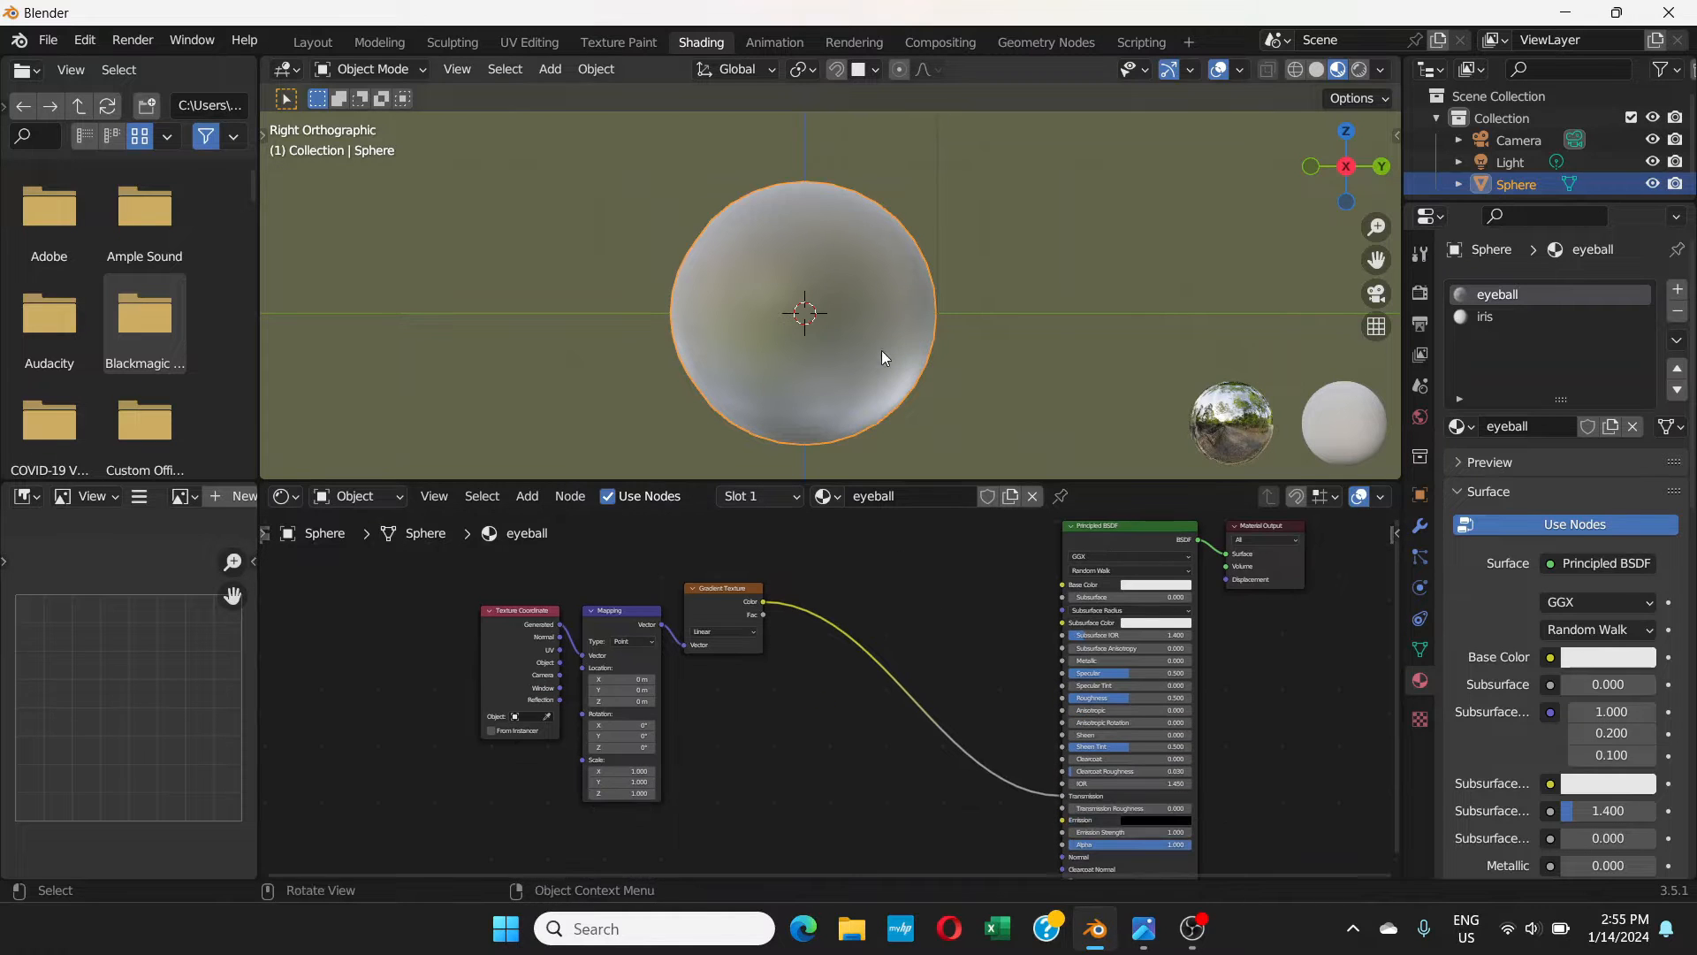
# - Set the Gradient Texture's gradient type to Spherical
pyautogui.scroll(1, 822, 305)
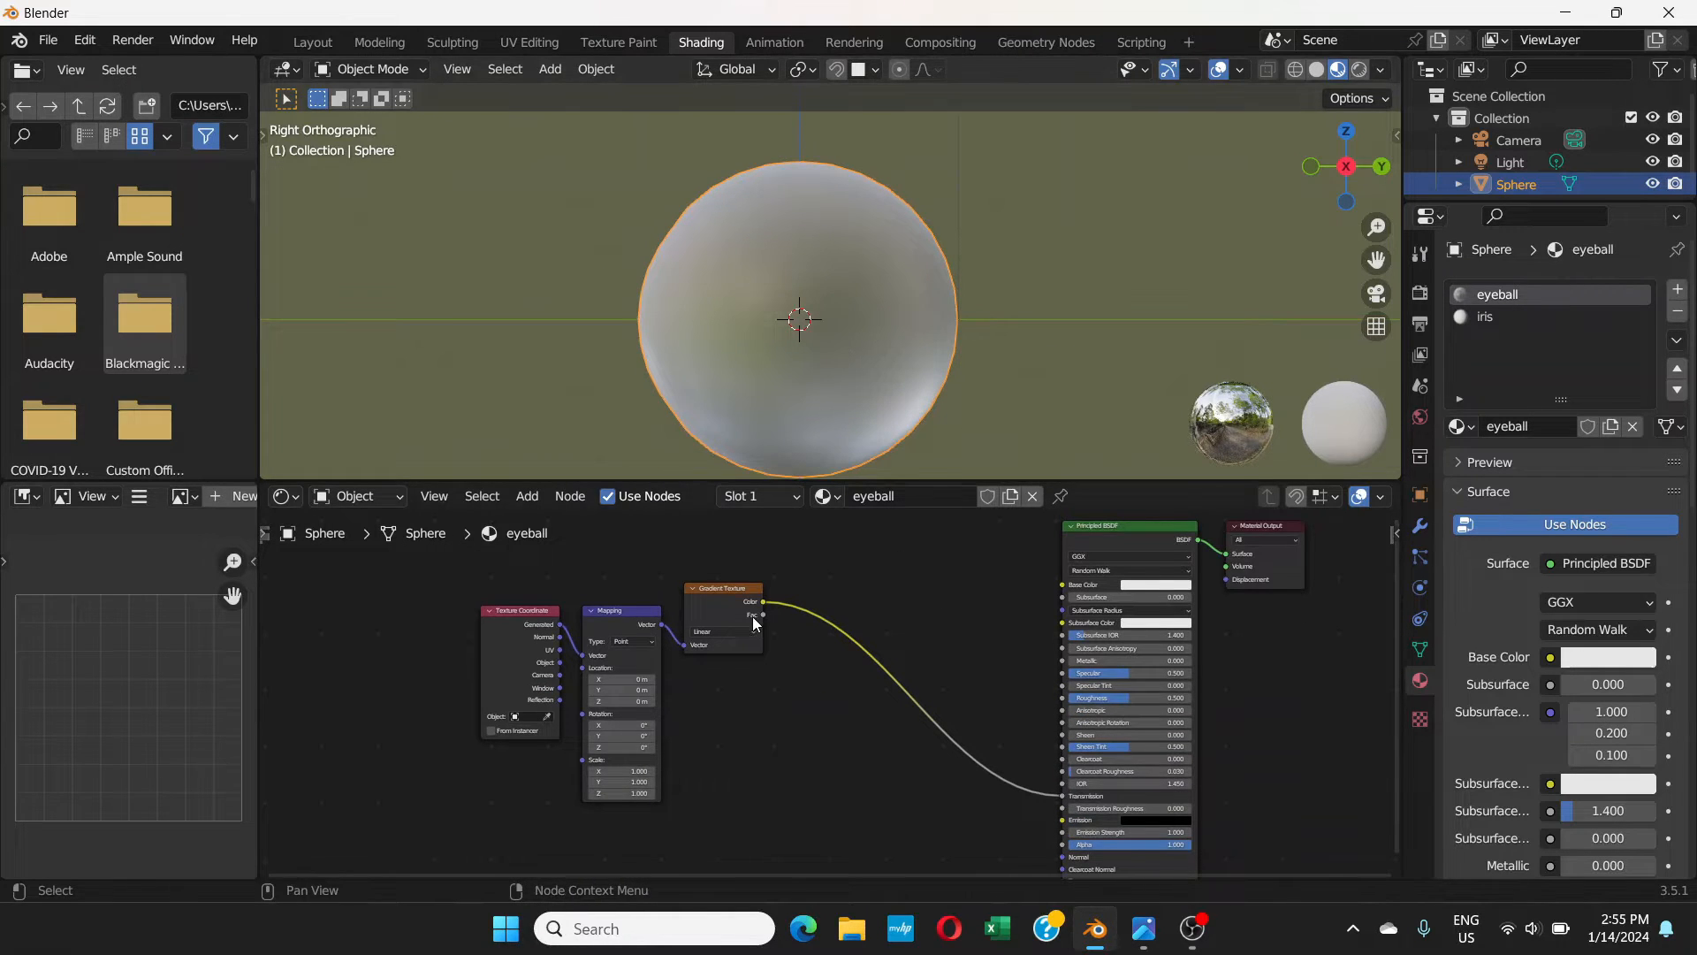
pyautogui.scroll(3, 735, 624)
pyautogui.moveTo(735, 623); pyautogui.dragTo(755, 647, button='middle')
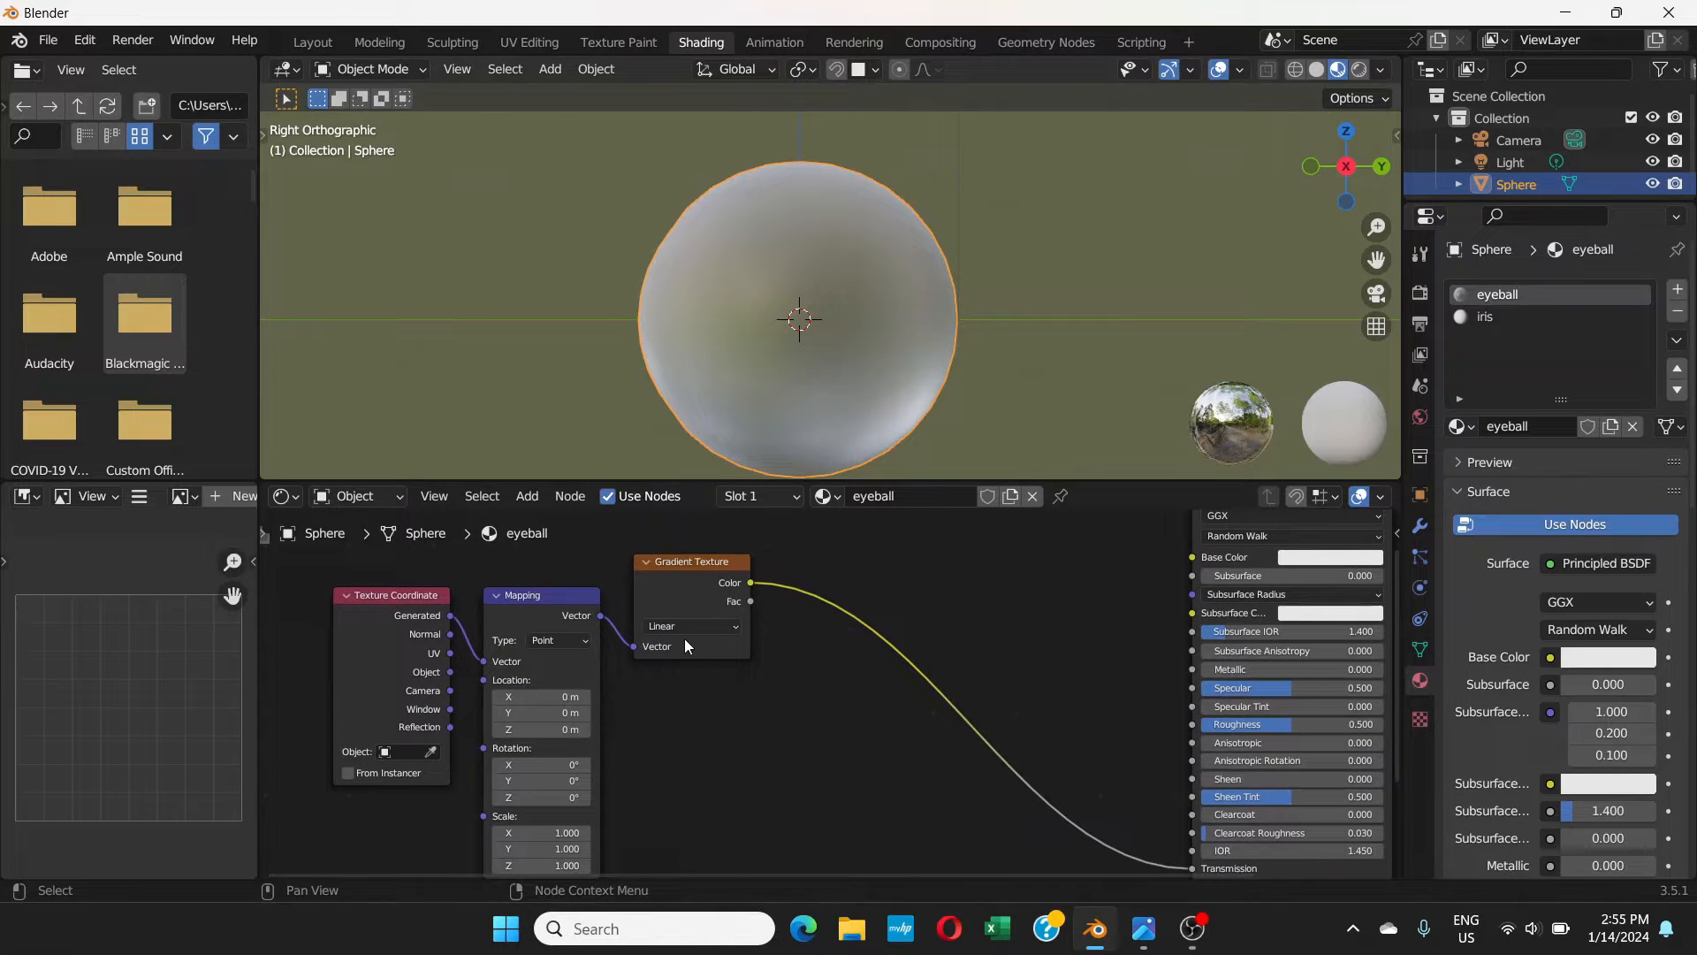
pyautogui.click(735, 624)
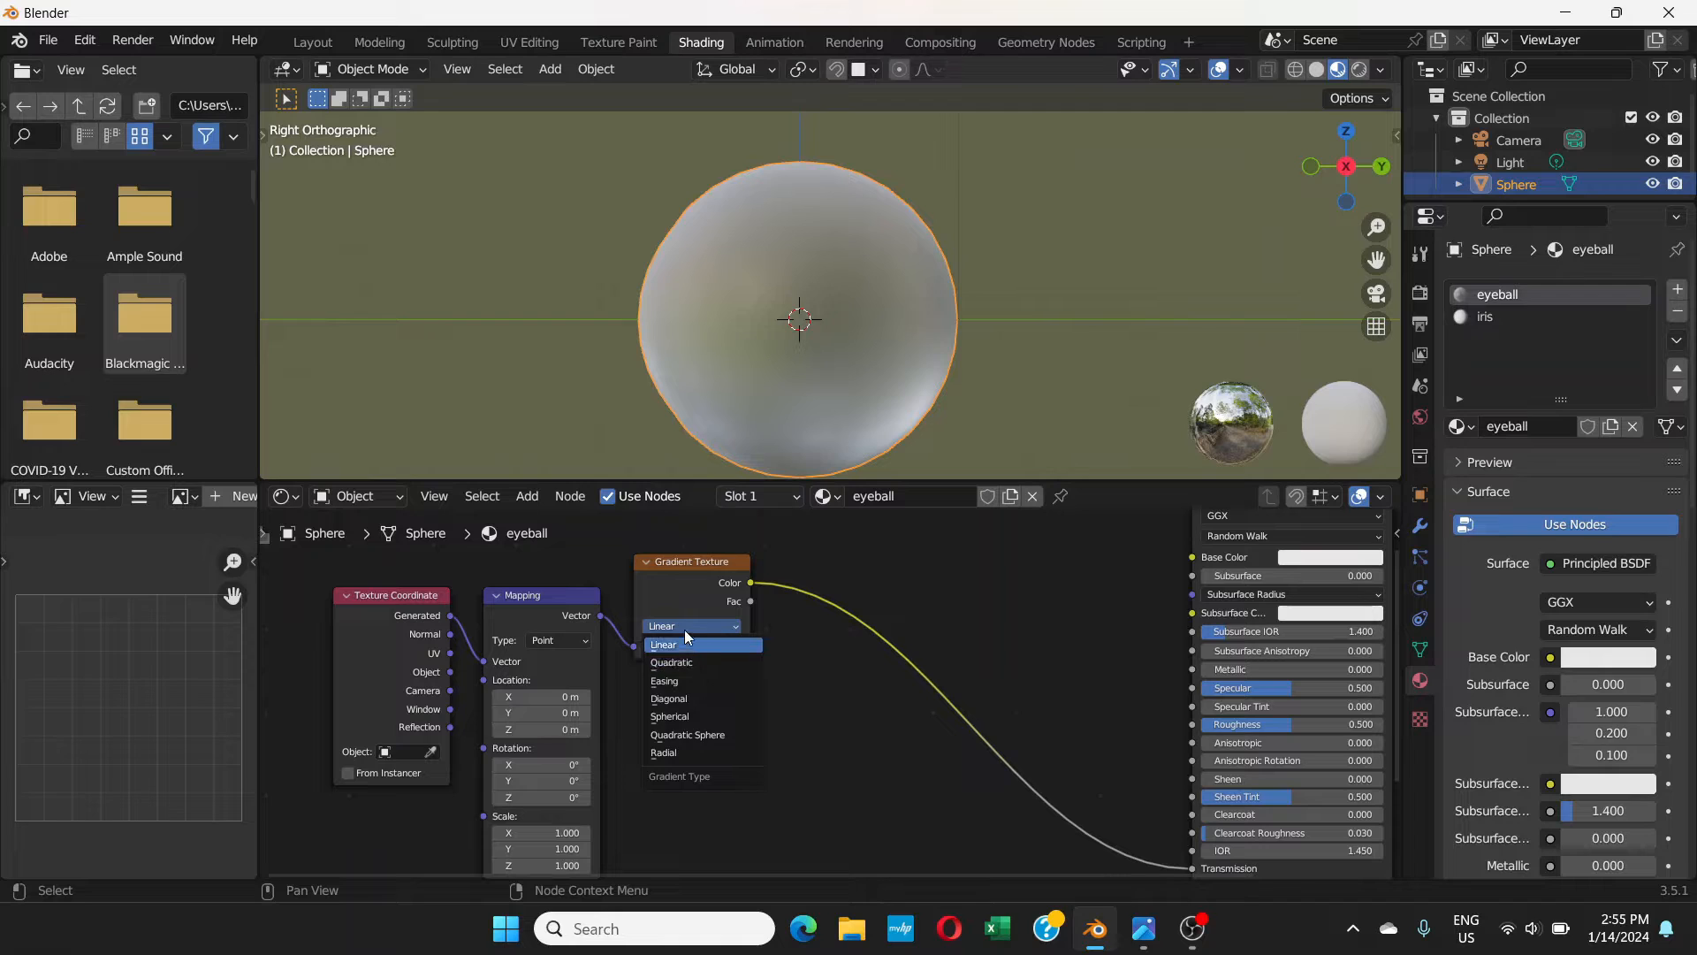
pyautogui.click(683, 713)
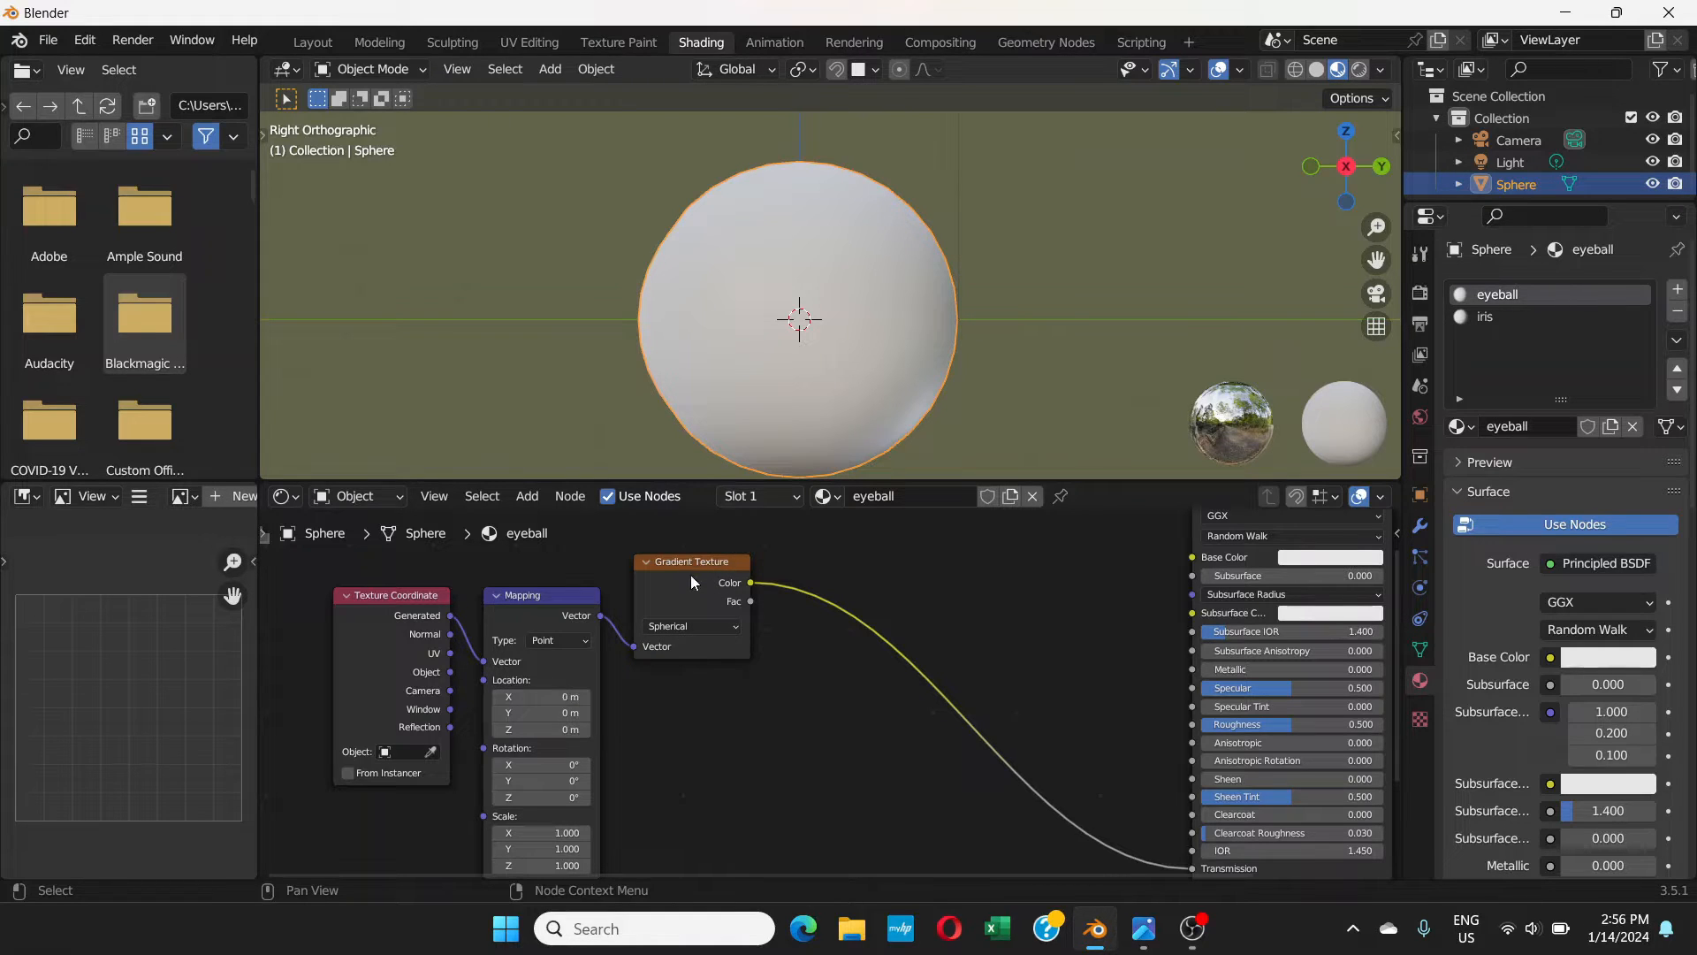
# - Add a ColorRamp node and insert it into the link between the Gradient Texture and the Transmission input
pyautogui.click(525, 498)
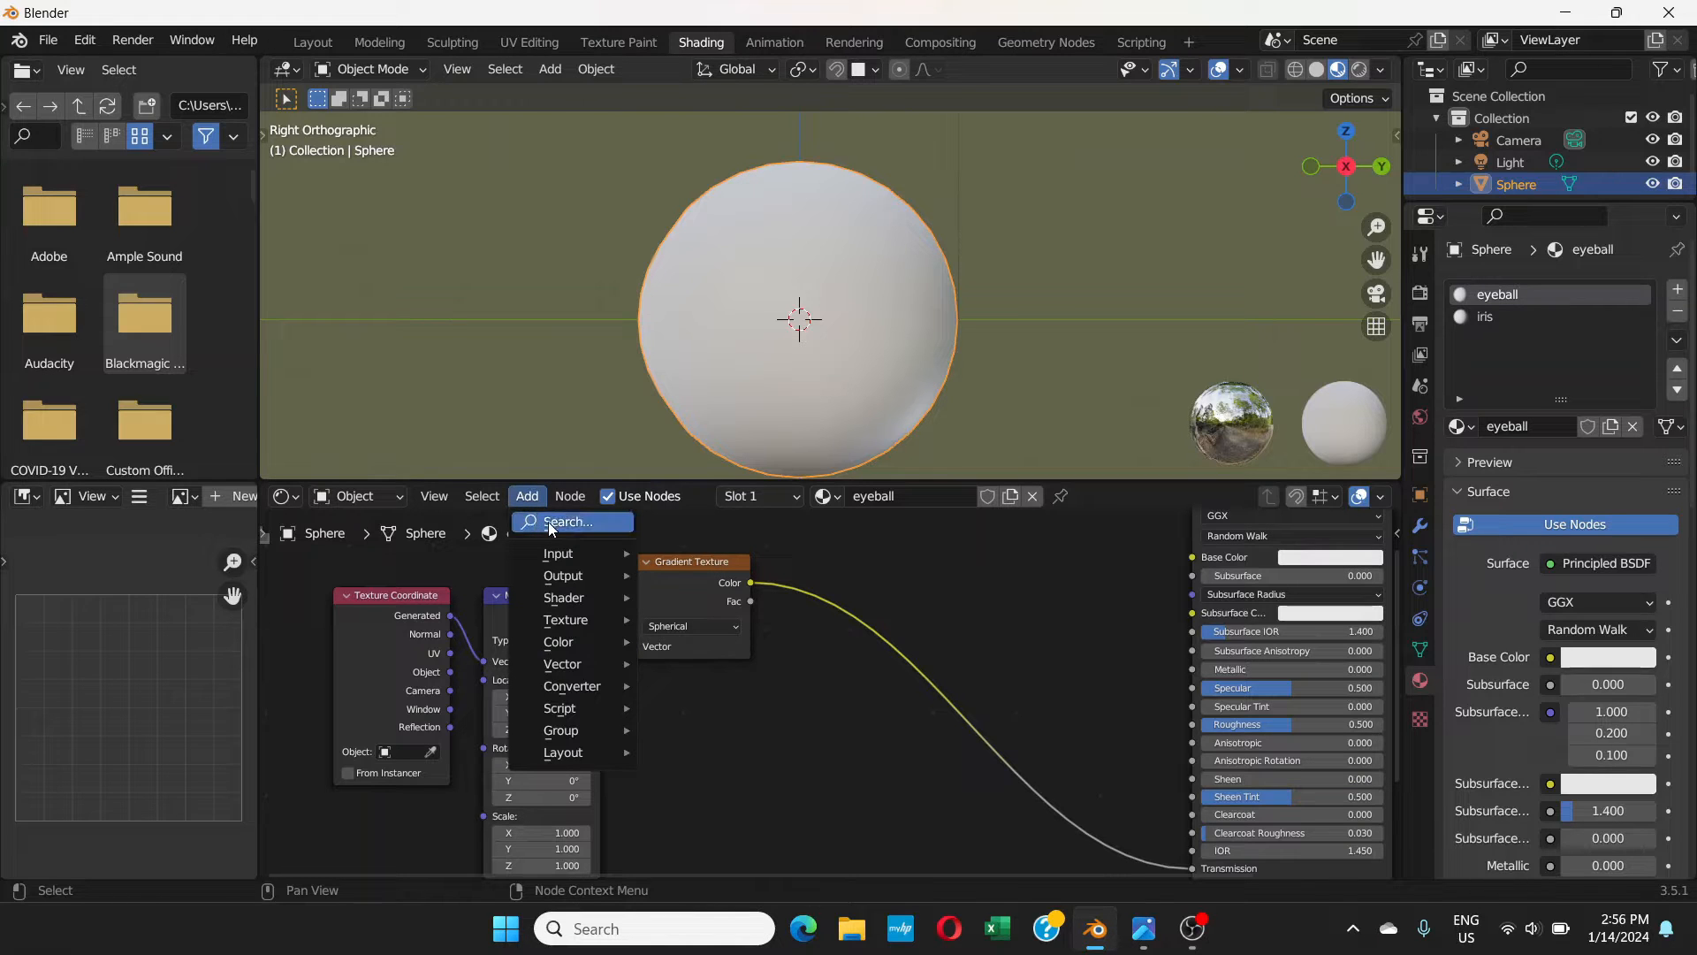
pyautogui.click(548, 521)
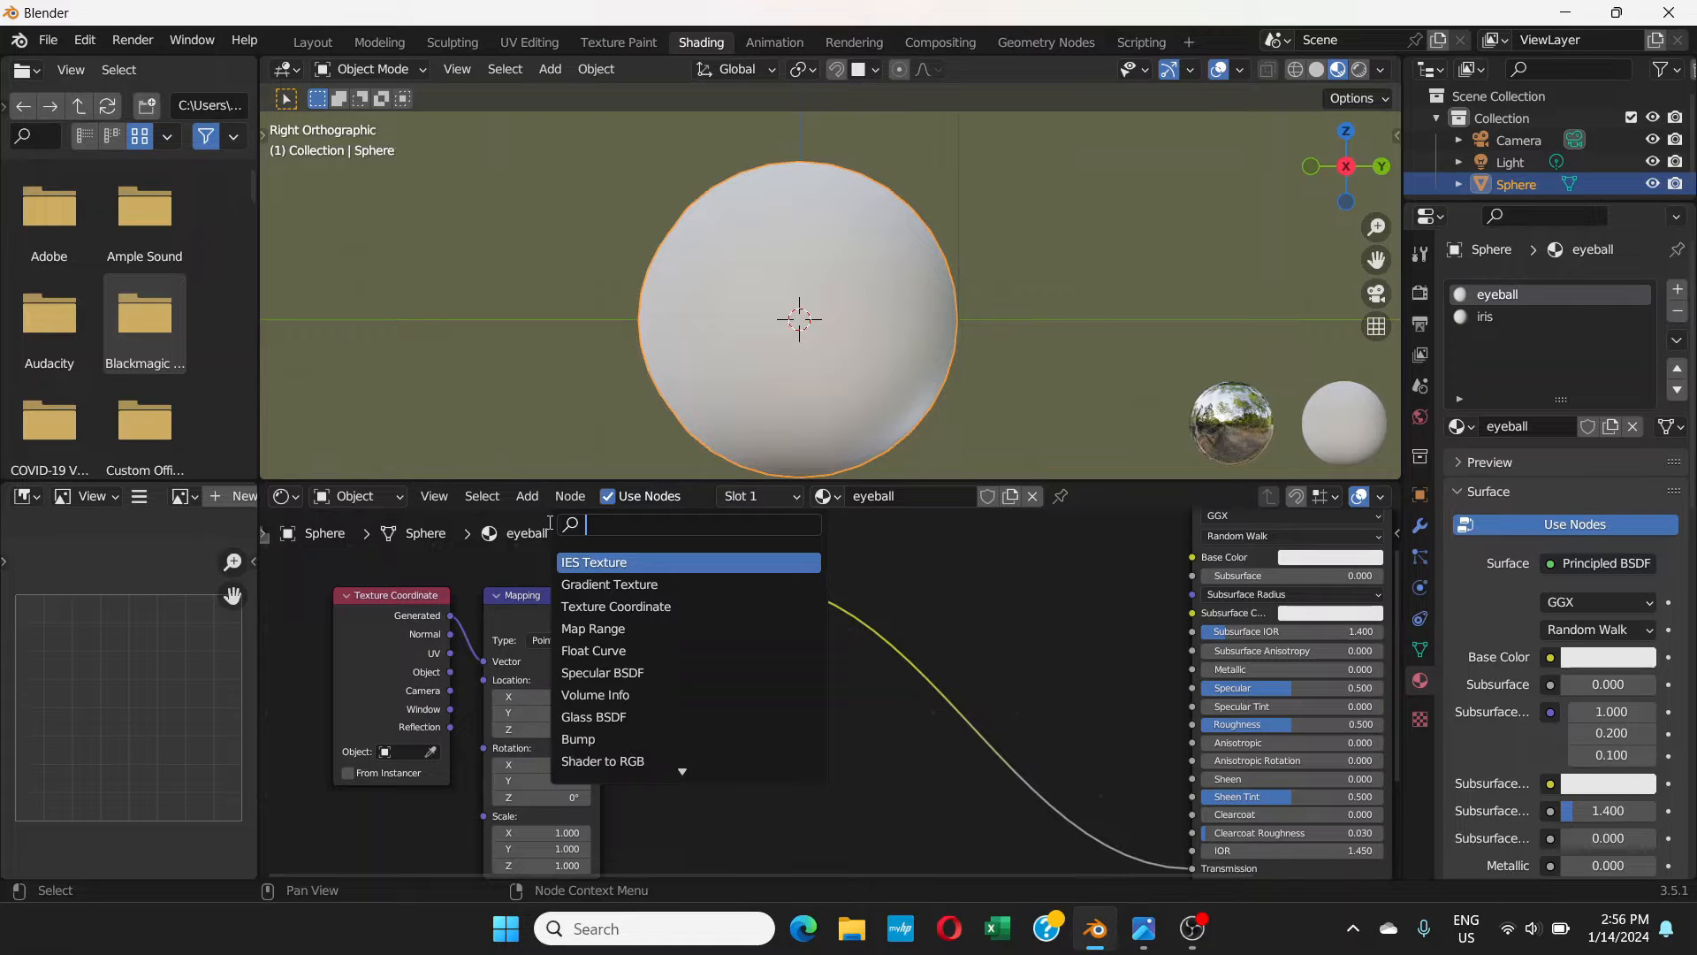
pyautogui.write('color')
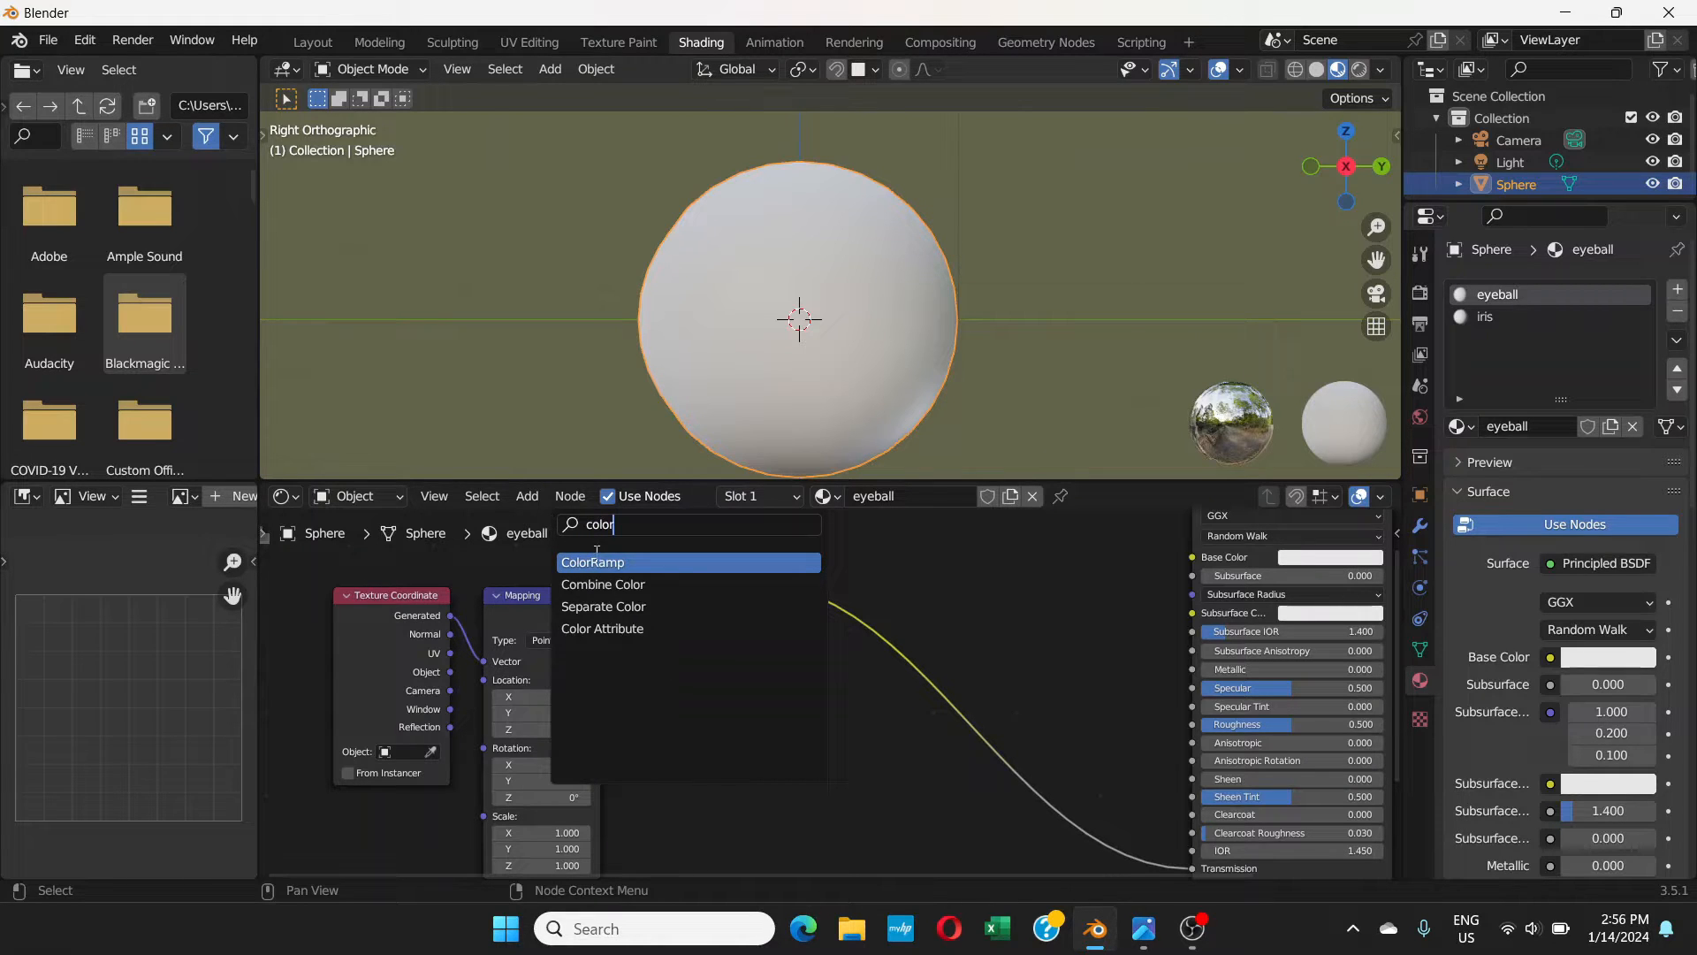
pyautogui.click(607, 562)
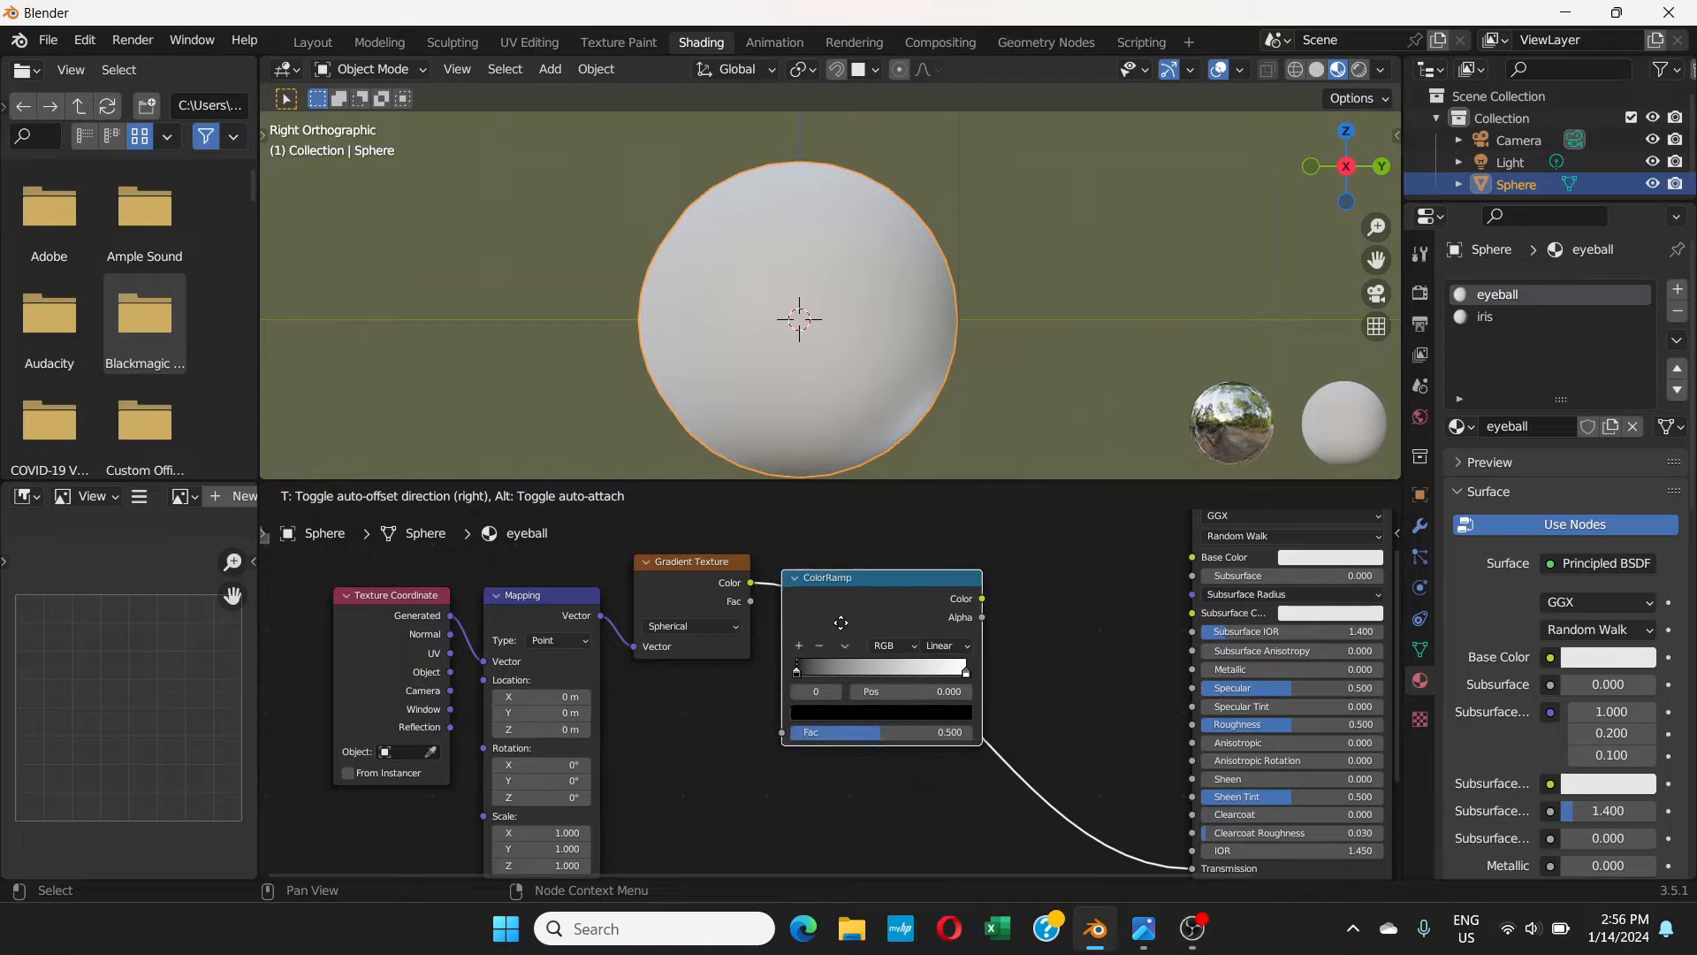
pyautogui.click(885, 627)
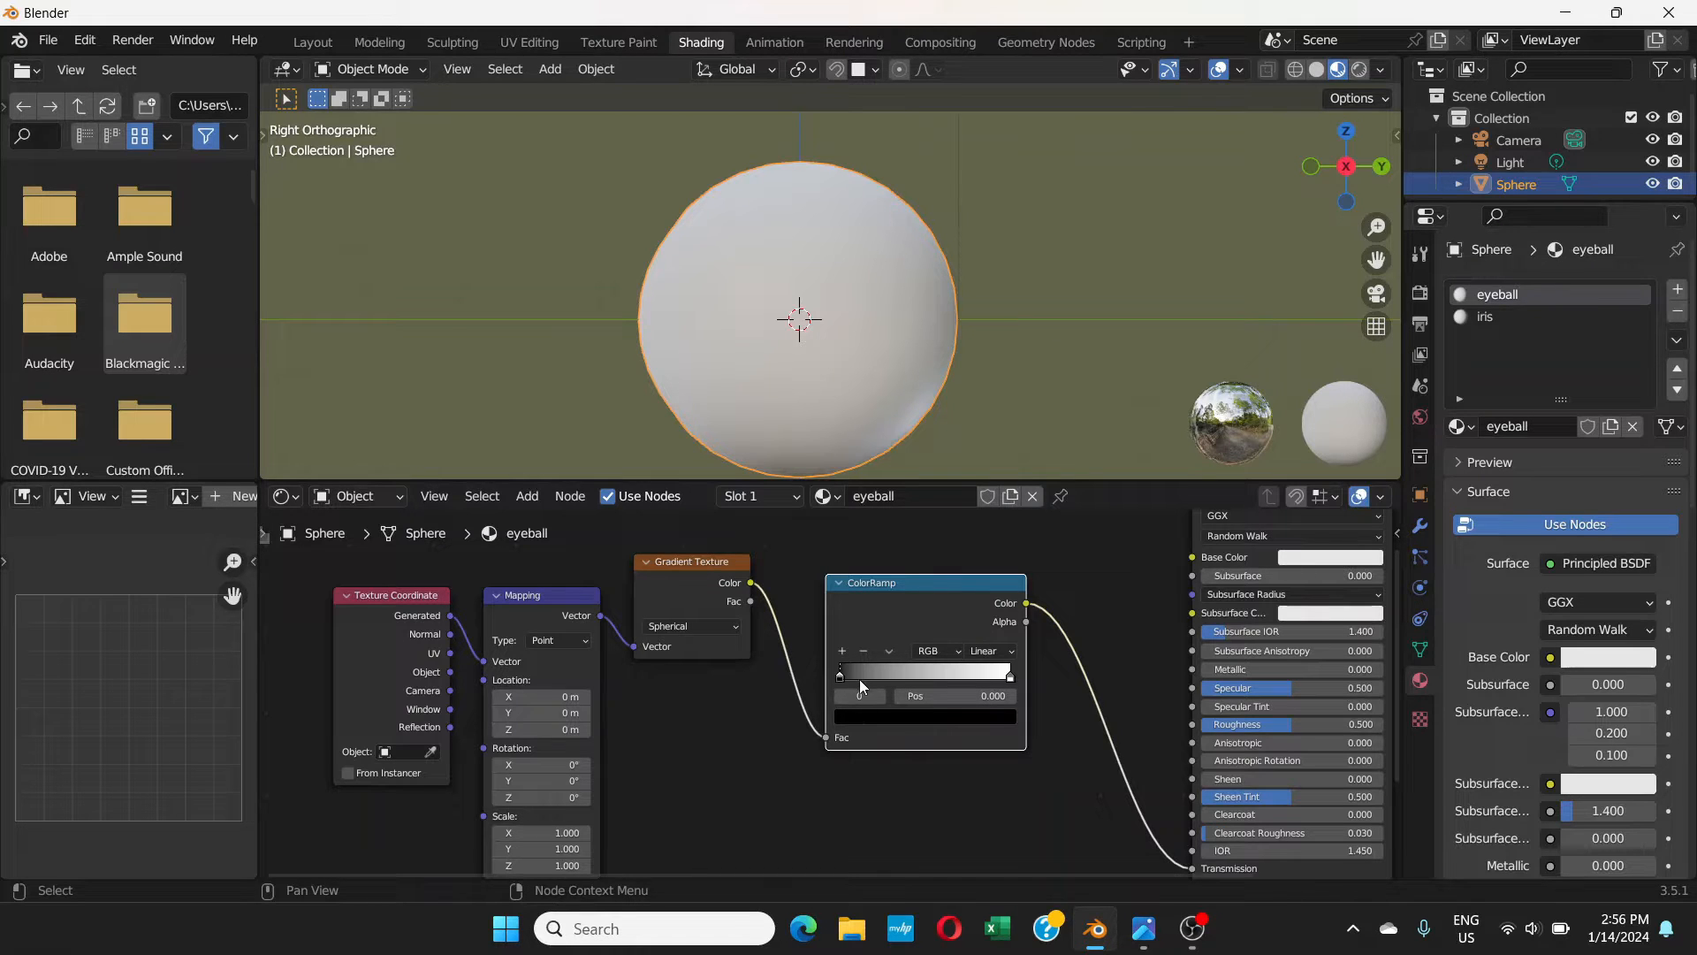
# - Move the ColorRamp's black stop to about 0.109 and its white stop inward, and inspect the sphere from another angle
pyautogui.moveTo(846, 677); pyautogui.dragTo(887, 679)
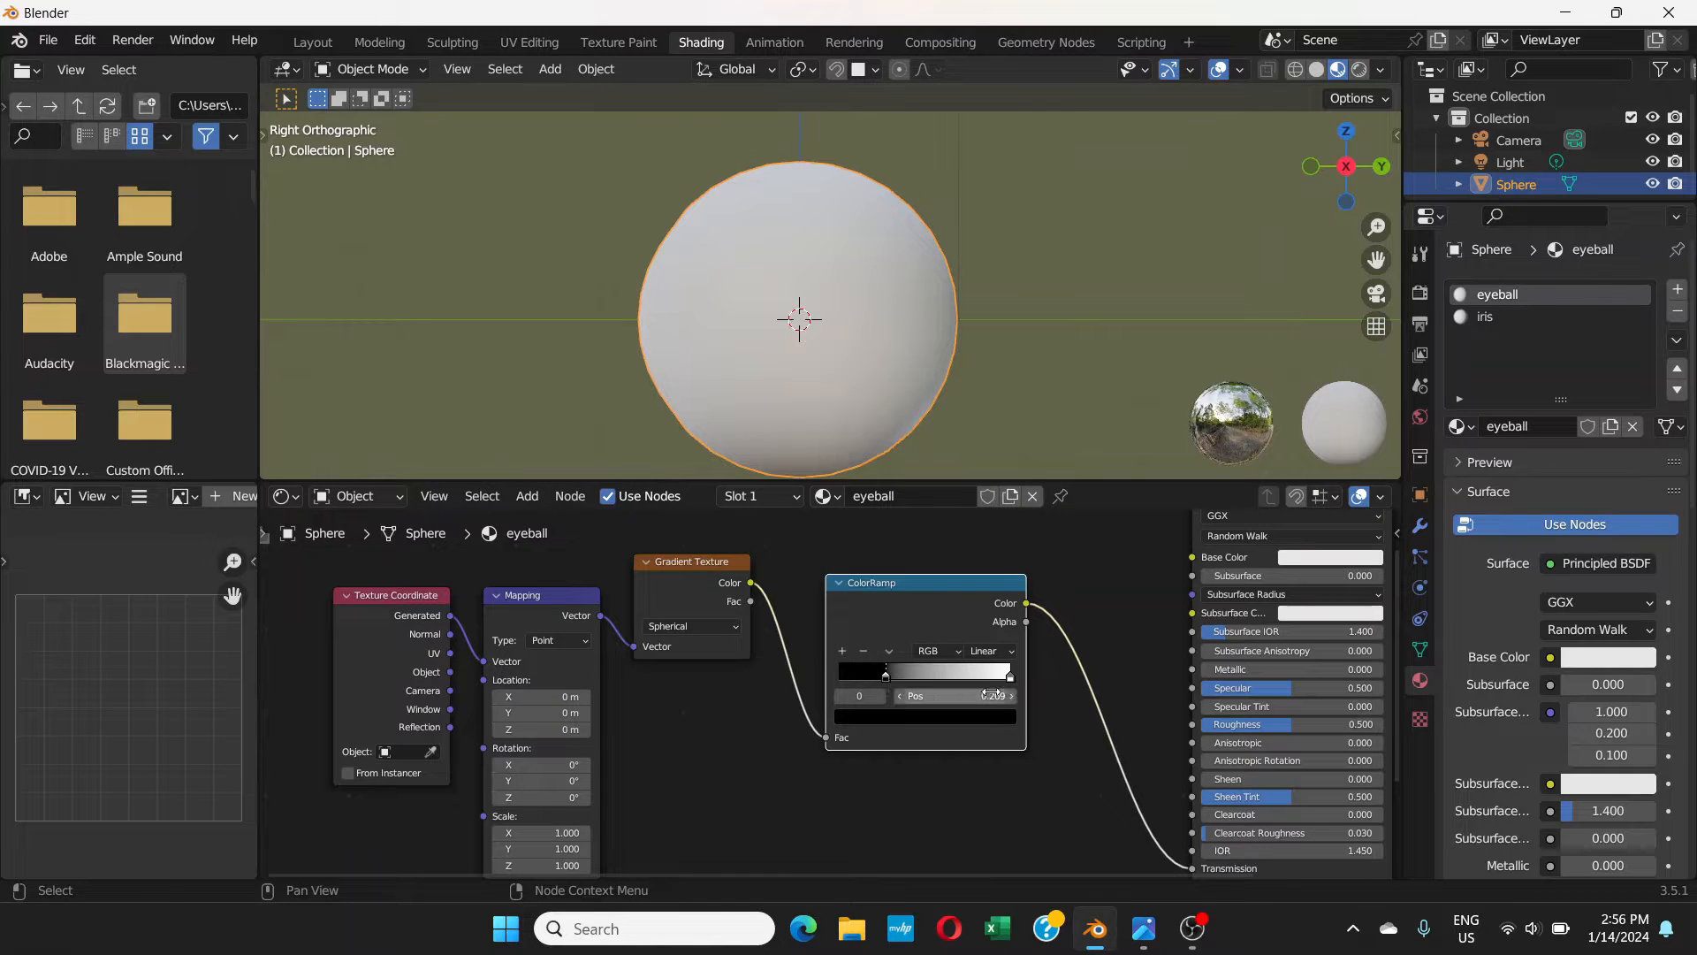
pyautogui.moveTo(1010, 677); pyautogui.dragTo(858, 684)
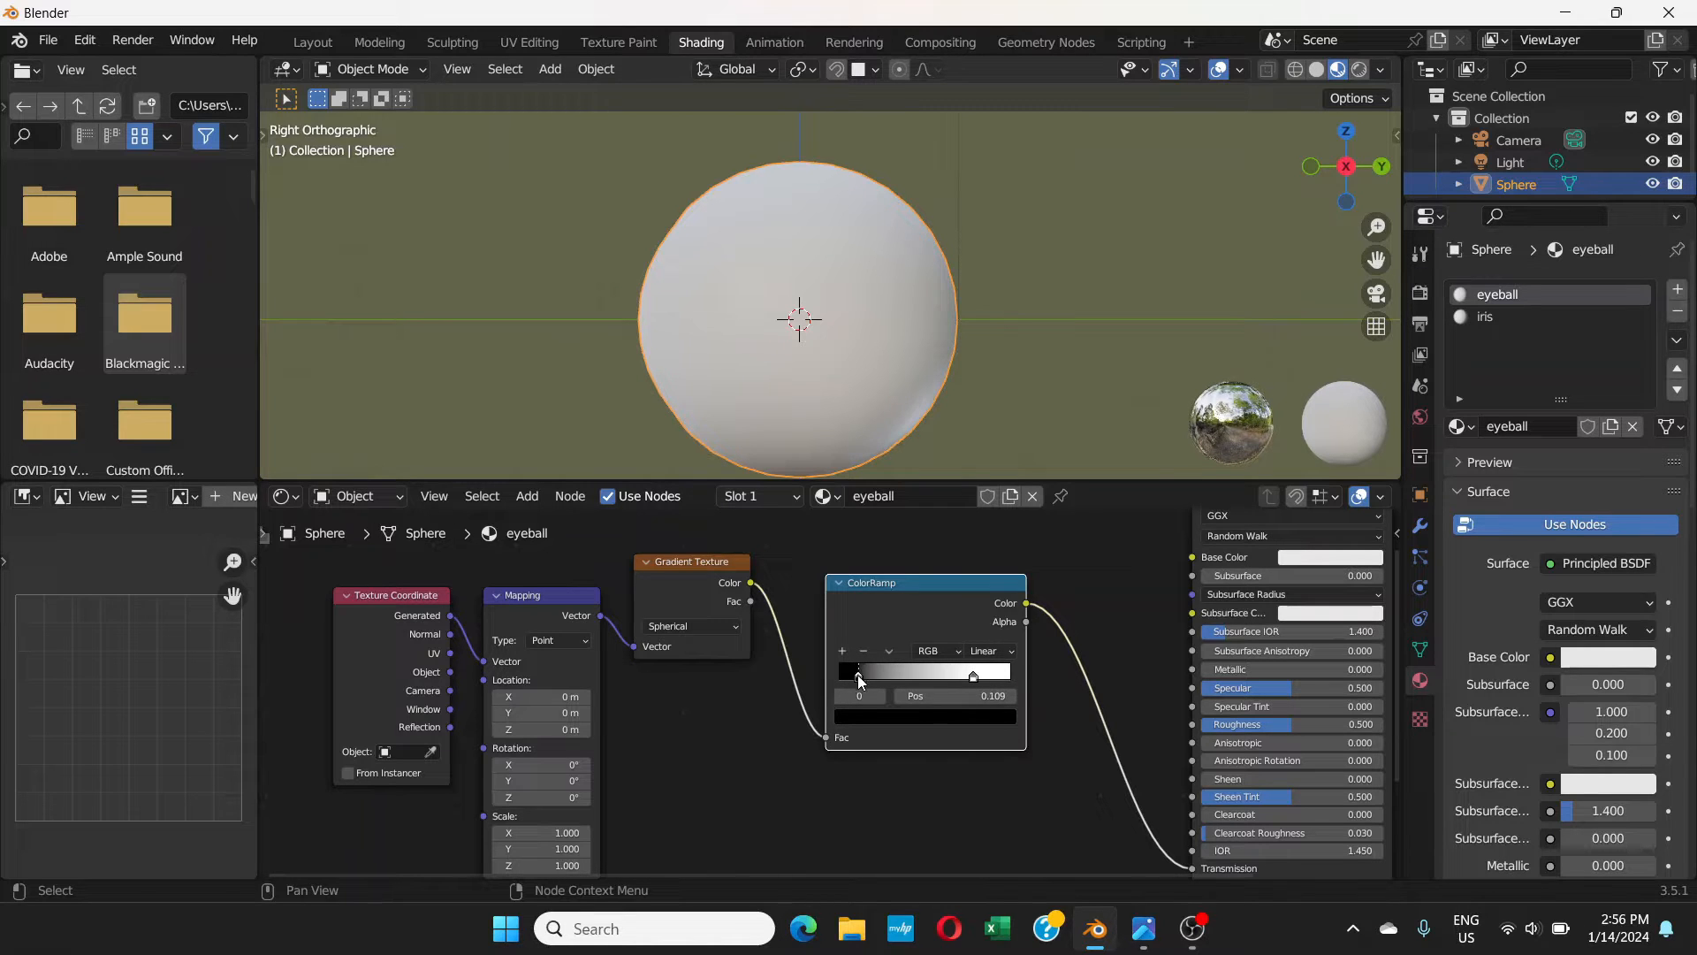
pyautogui.moveTo(783, 343); pyautogui.dragTo(749, 375, button='middle')
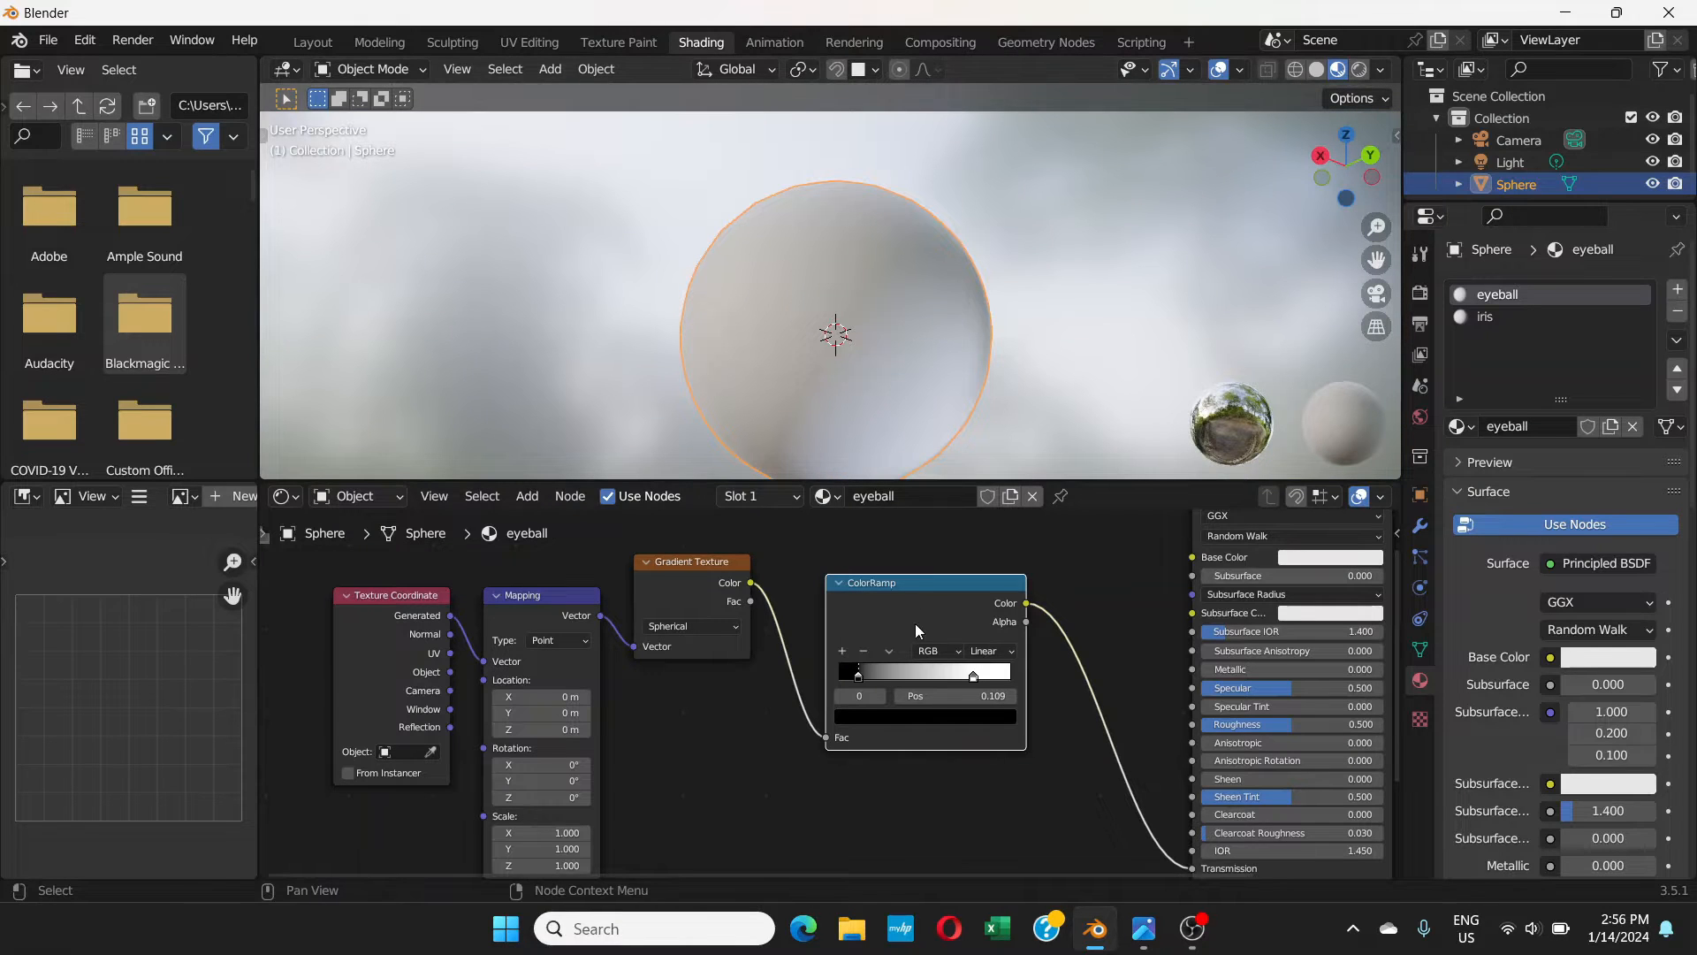
# - Reposition the ColorRamp node, move its white stop to about 0.233, and view the sphere from the right side
pyautogui.press('g')
pyautogui.click(954, 687)
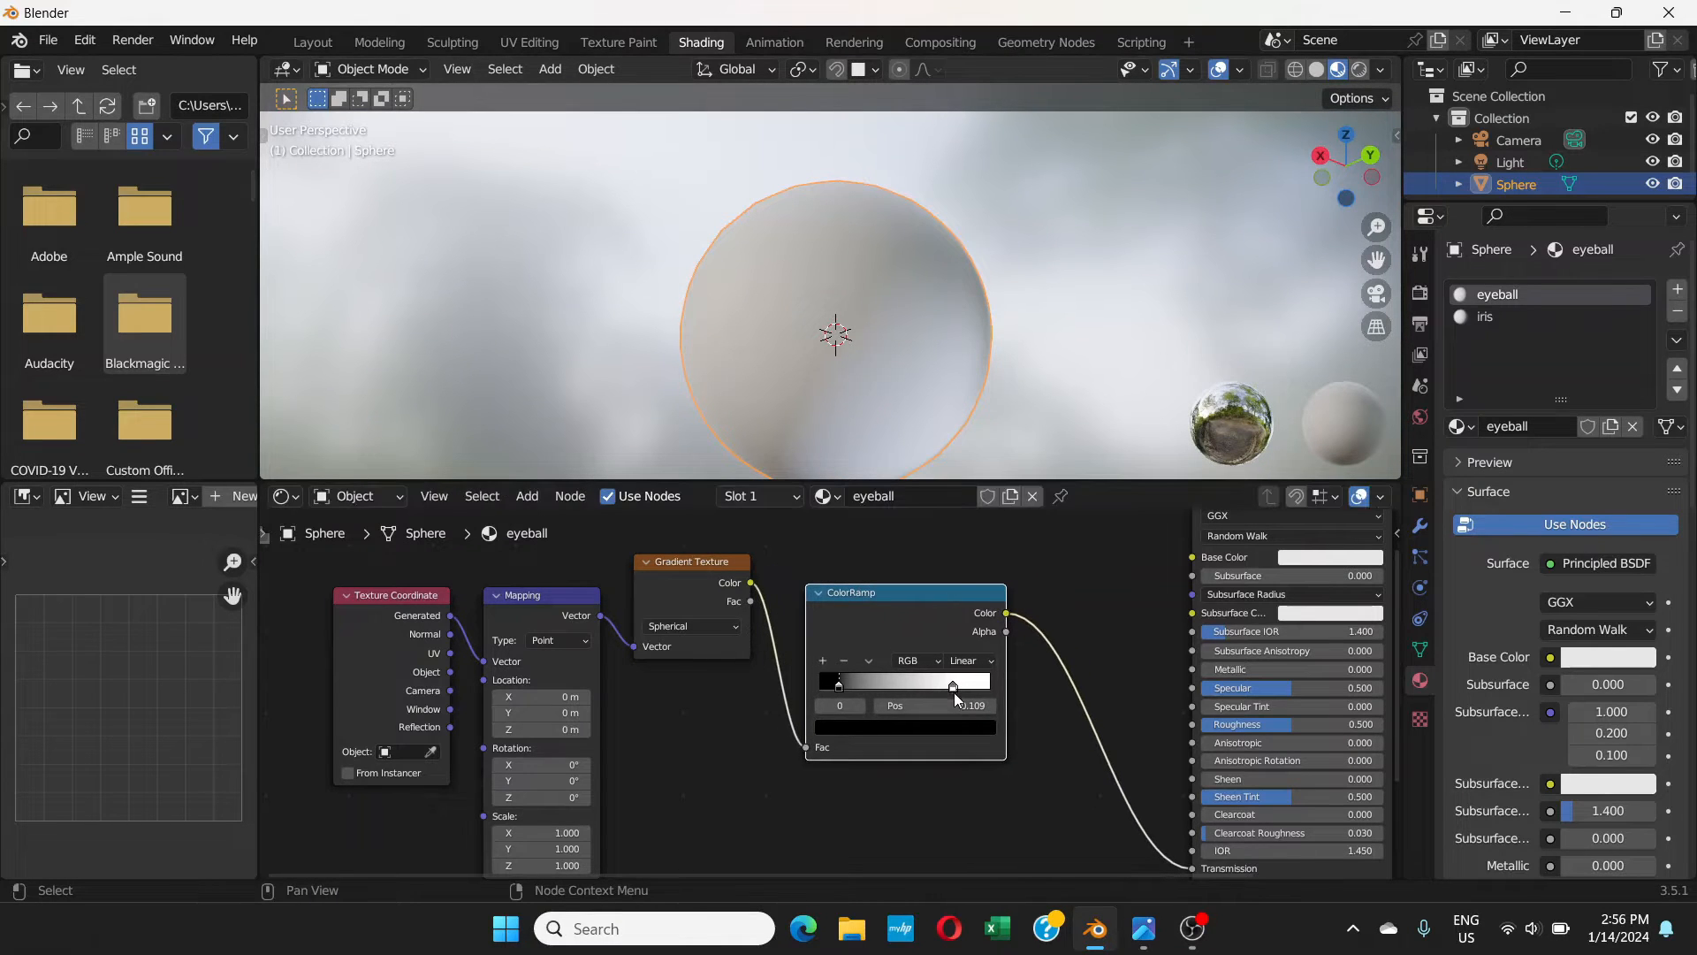
pyautogui.moveTo(950, 682); pyautogui.dragTo(858, 683)
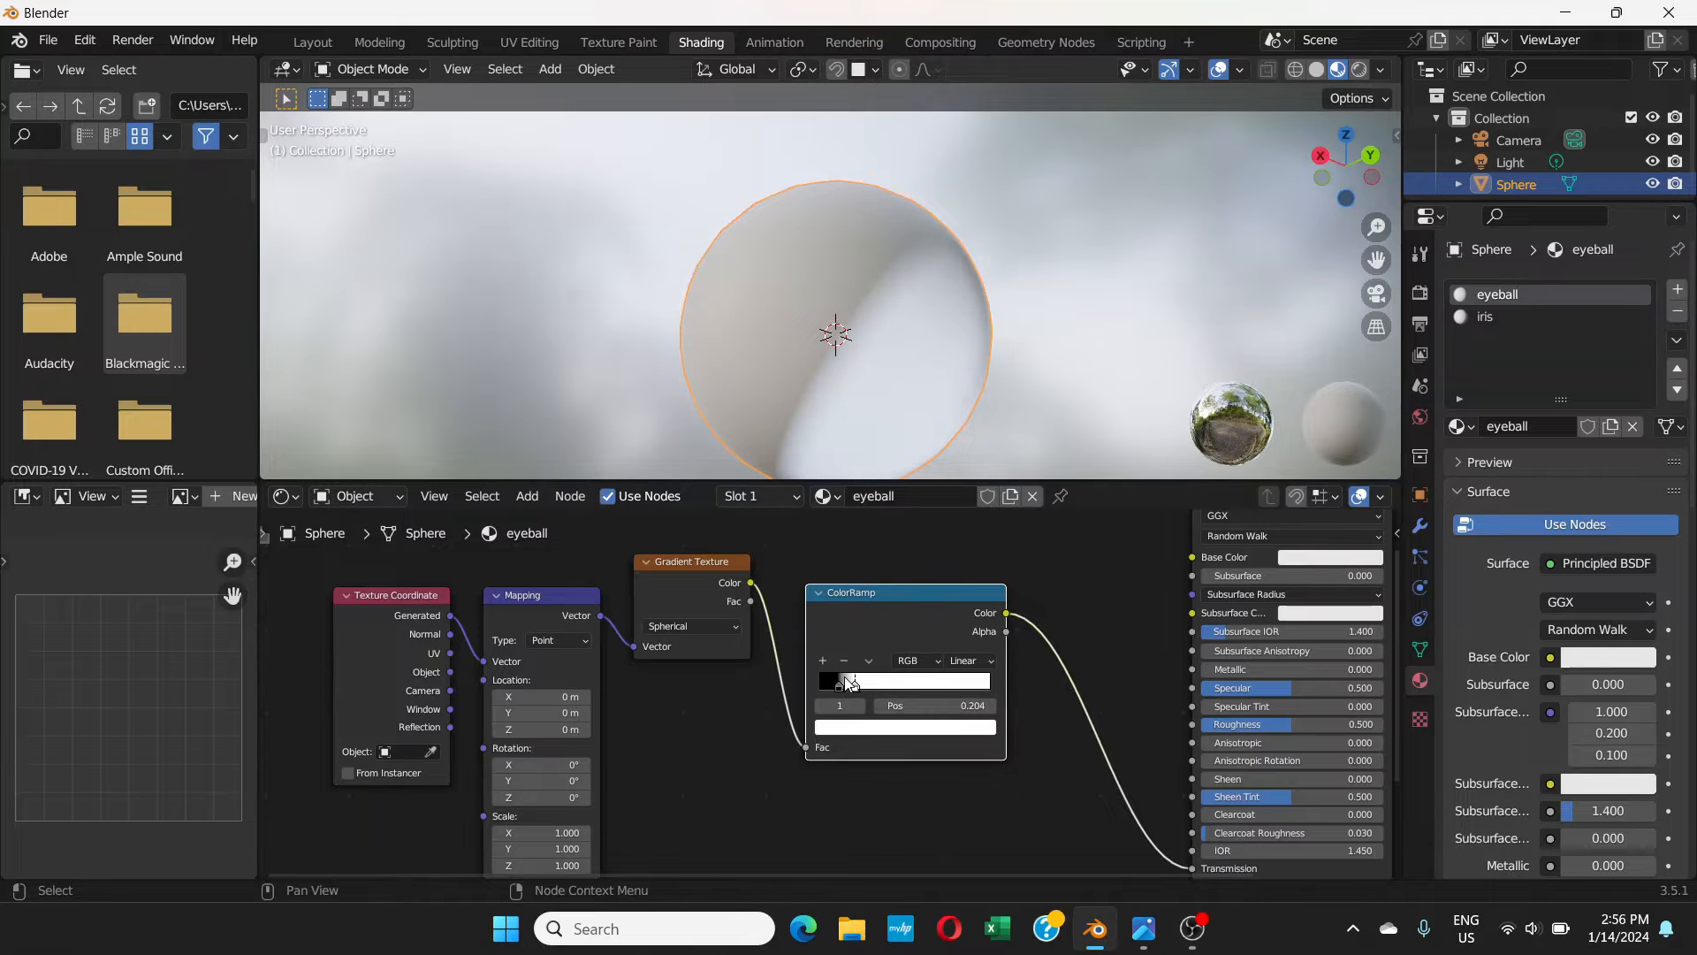
pyautogui.moveTo(891, 332); pyautogui.dragTo(888, 379, button='middle')
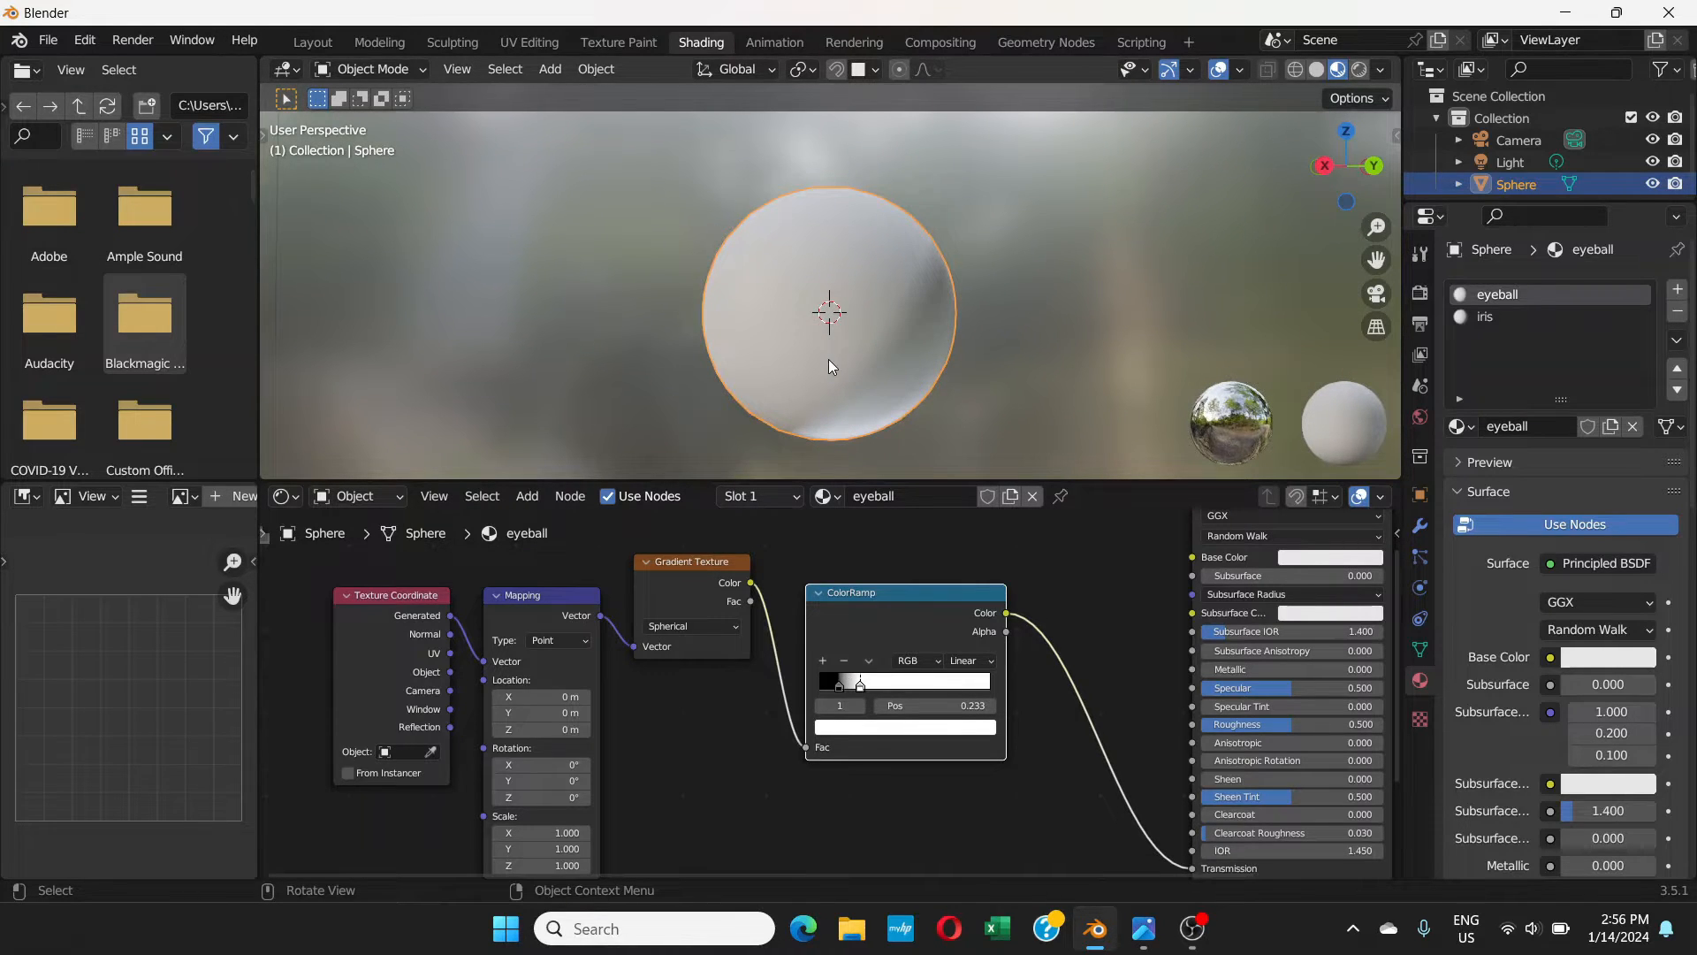
pyautogui.press('KP_3')
pyautogui.scroll(3, 749, 338)
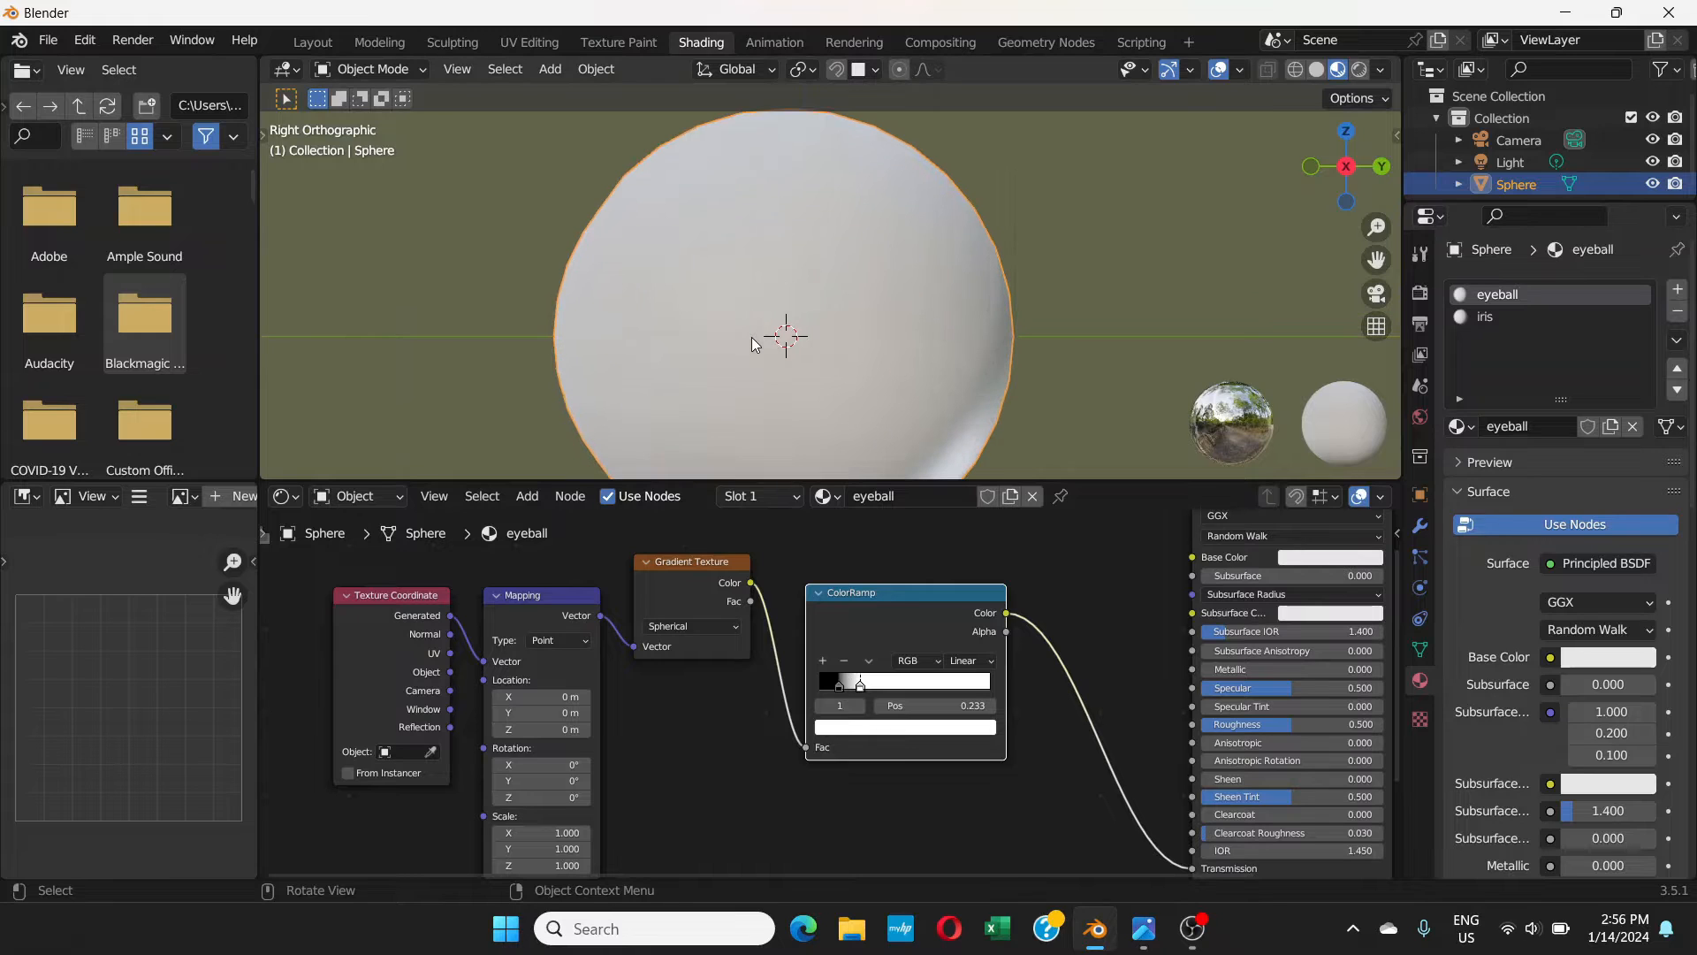
pyautogui.scroll(-1, 751, 337)
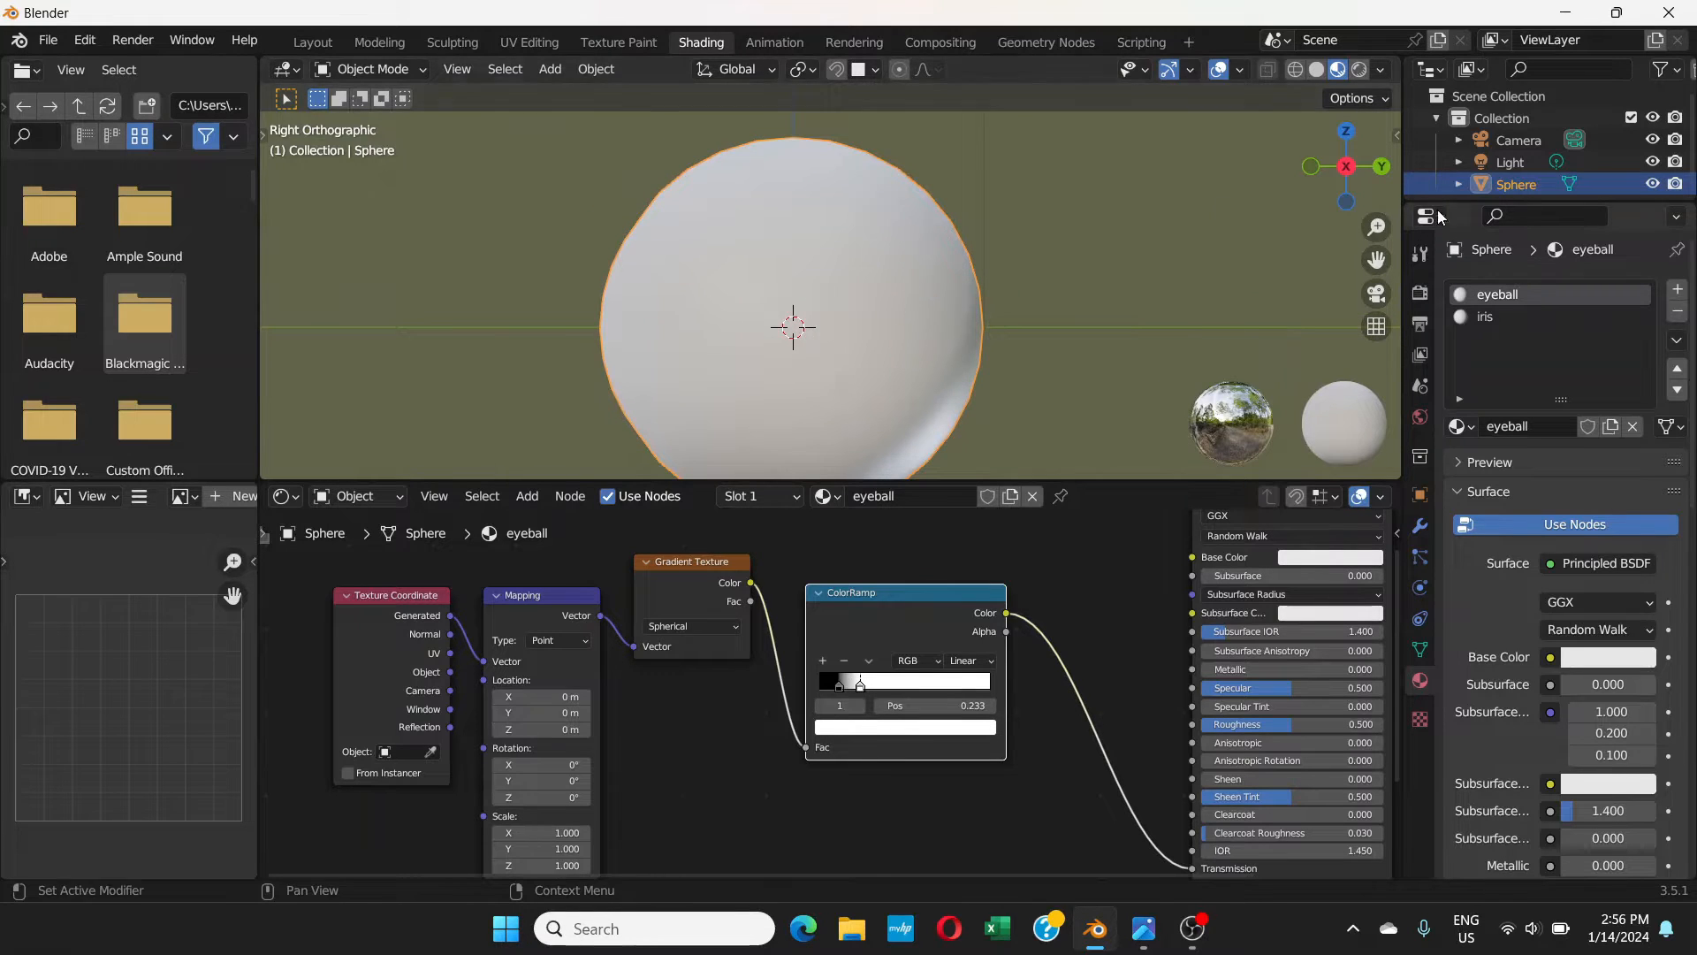
pyautogui.scroll(-1, 824, 343)
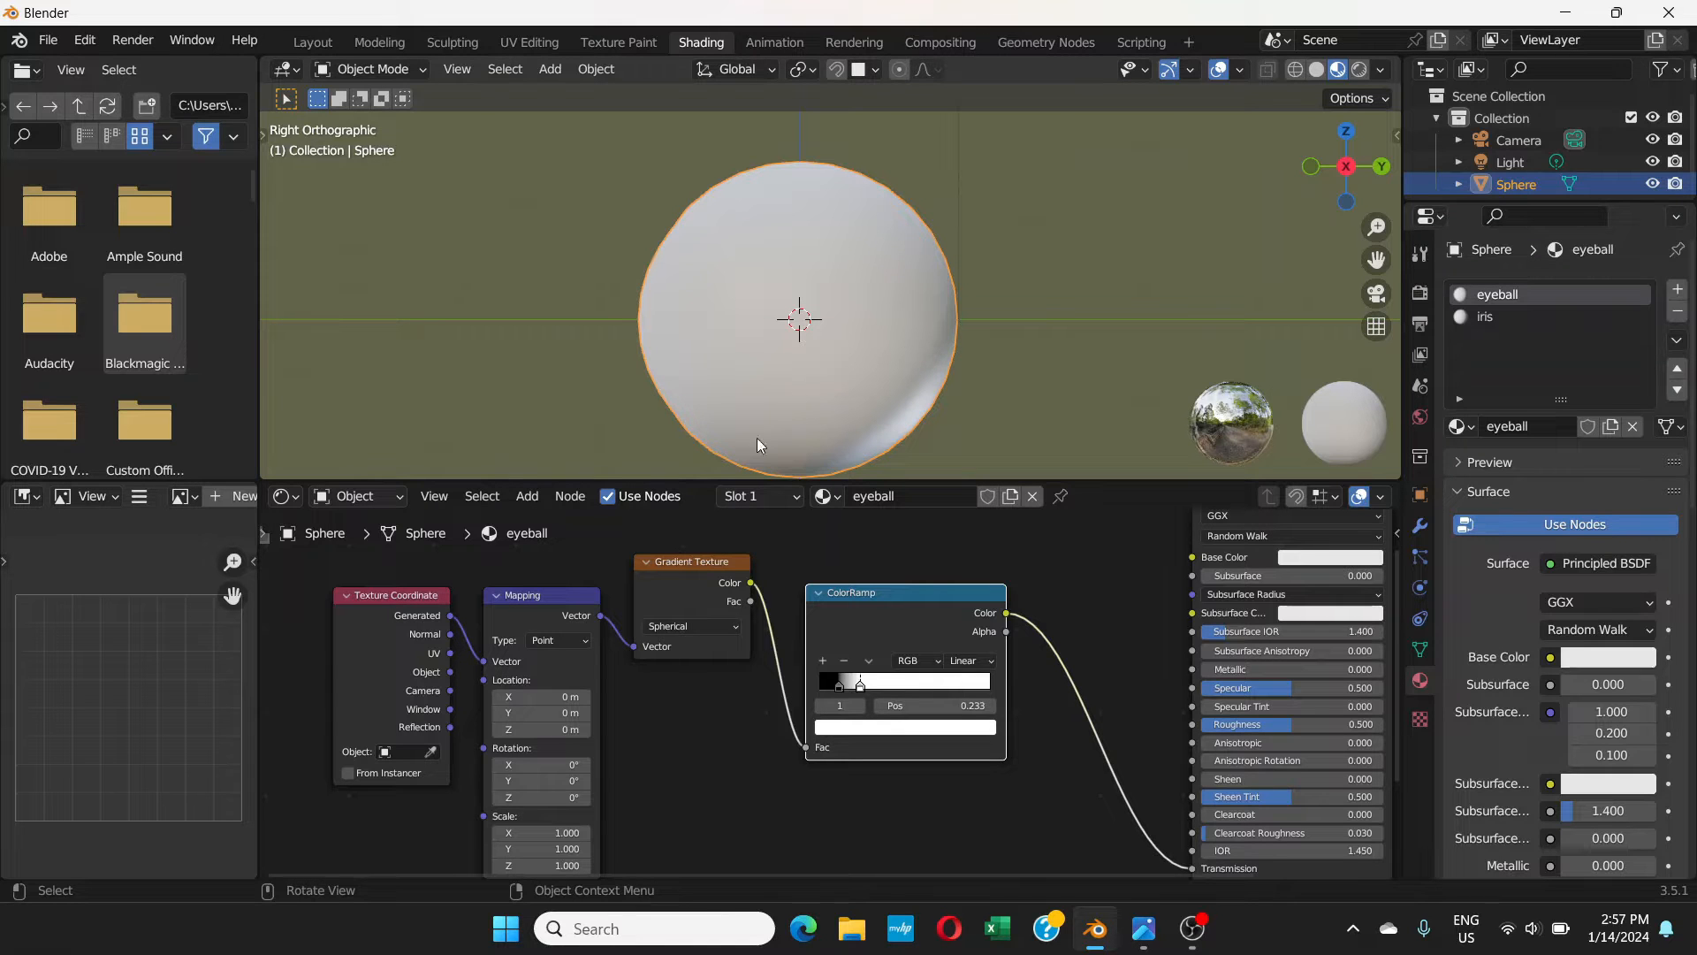
# - Set the Mapping node's X location to -0.5 m
pyautogui.scroll(1, 603, 714)
pyautogui.keyDown('shift'); pyautogui.moveTo(683, 701); pyautogui.dragTo(708, 617, button='middle'); pyautogui.keyUp('shift')
pyautogui.scroll(2, 555, 598)
pyautogui.keyDown('shift'); pyautogui.moveTo(594, 606); pyautogui.dragTo(715, 641, button='middle'); pyautogui.keyUp('shift')
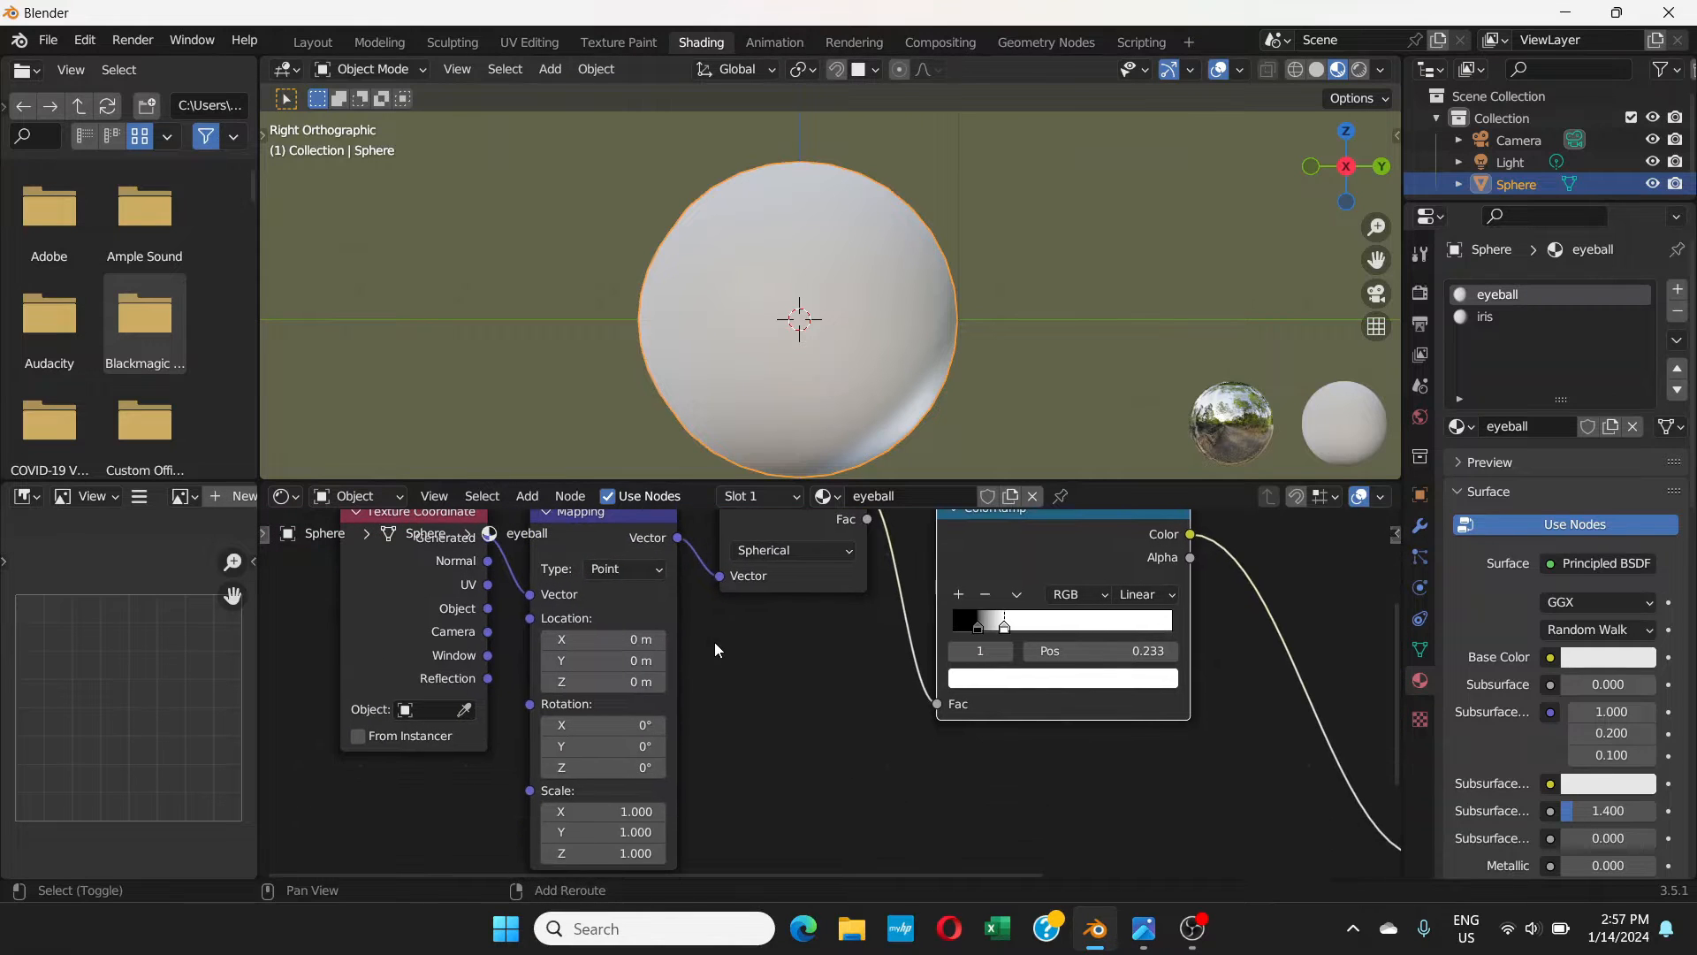
pyautogui.click(634, 639)
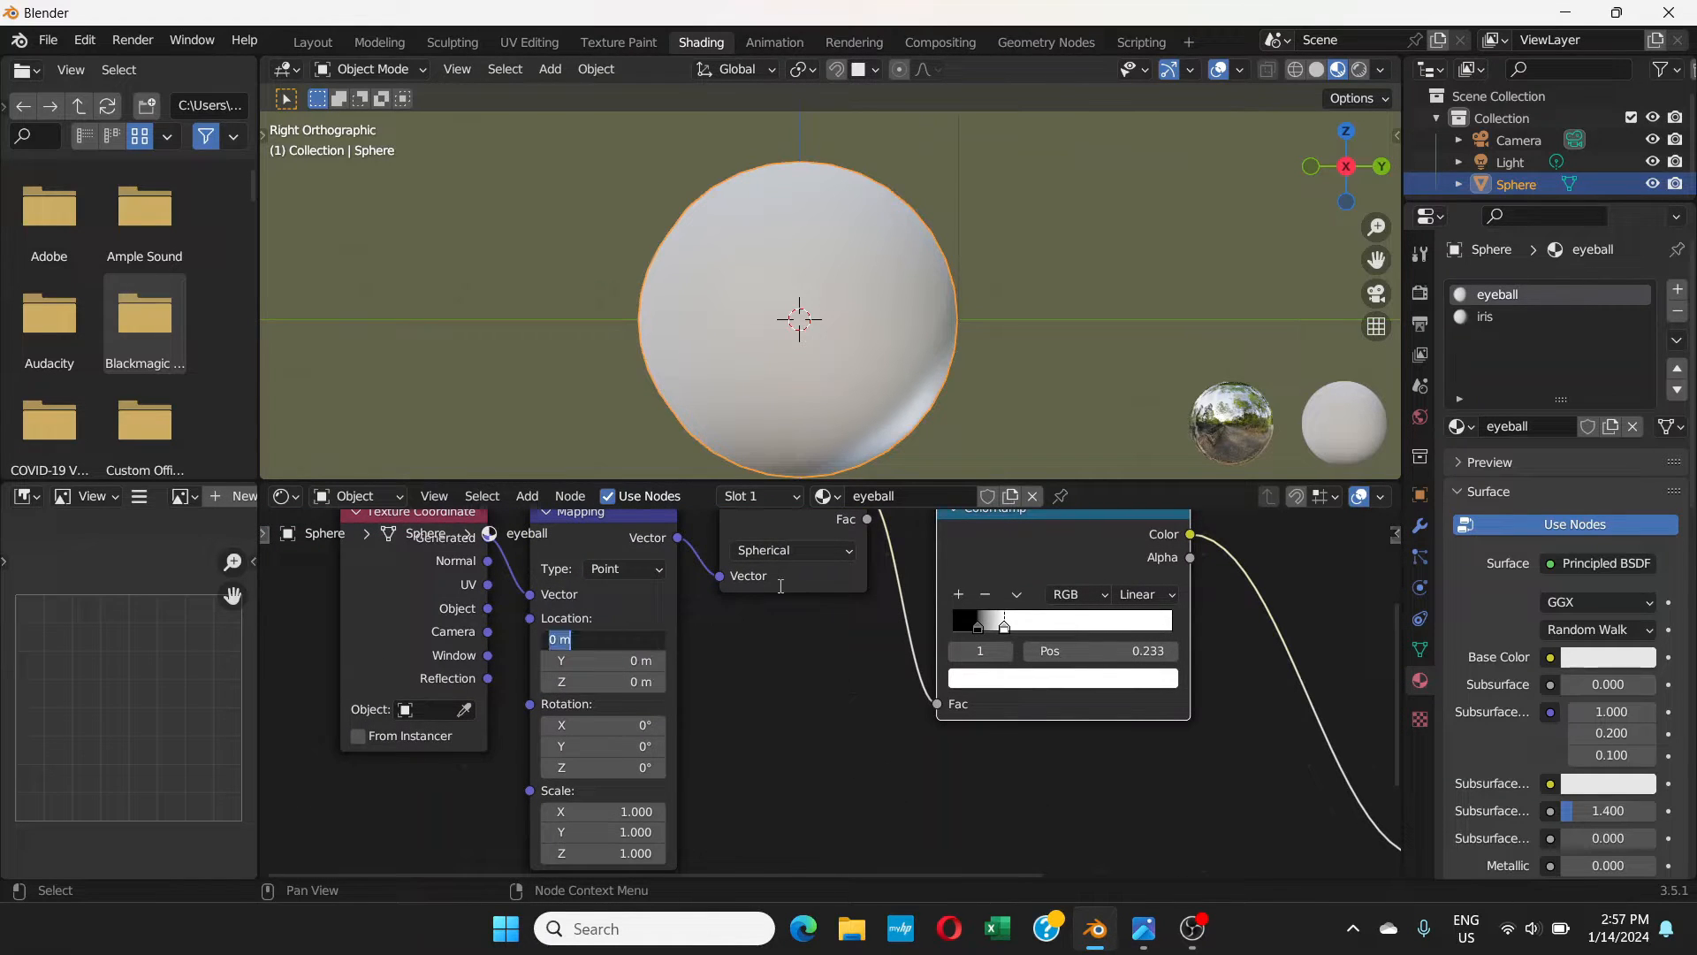
pyautogui.press('BackSpace')
pyautogui.write('-.5')
pyautogui.press('BackSpace')
pyautogui.press('BackSpace')
pyautogui.write('.5')
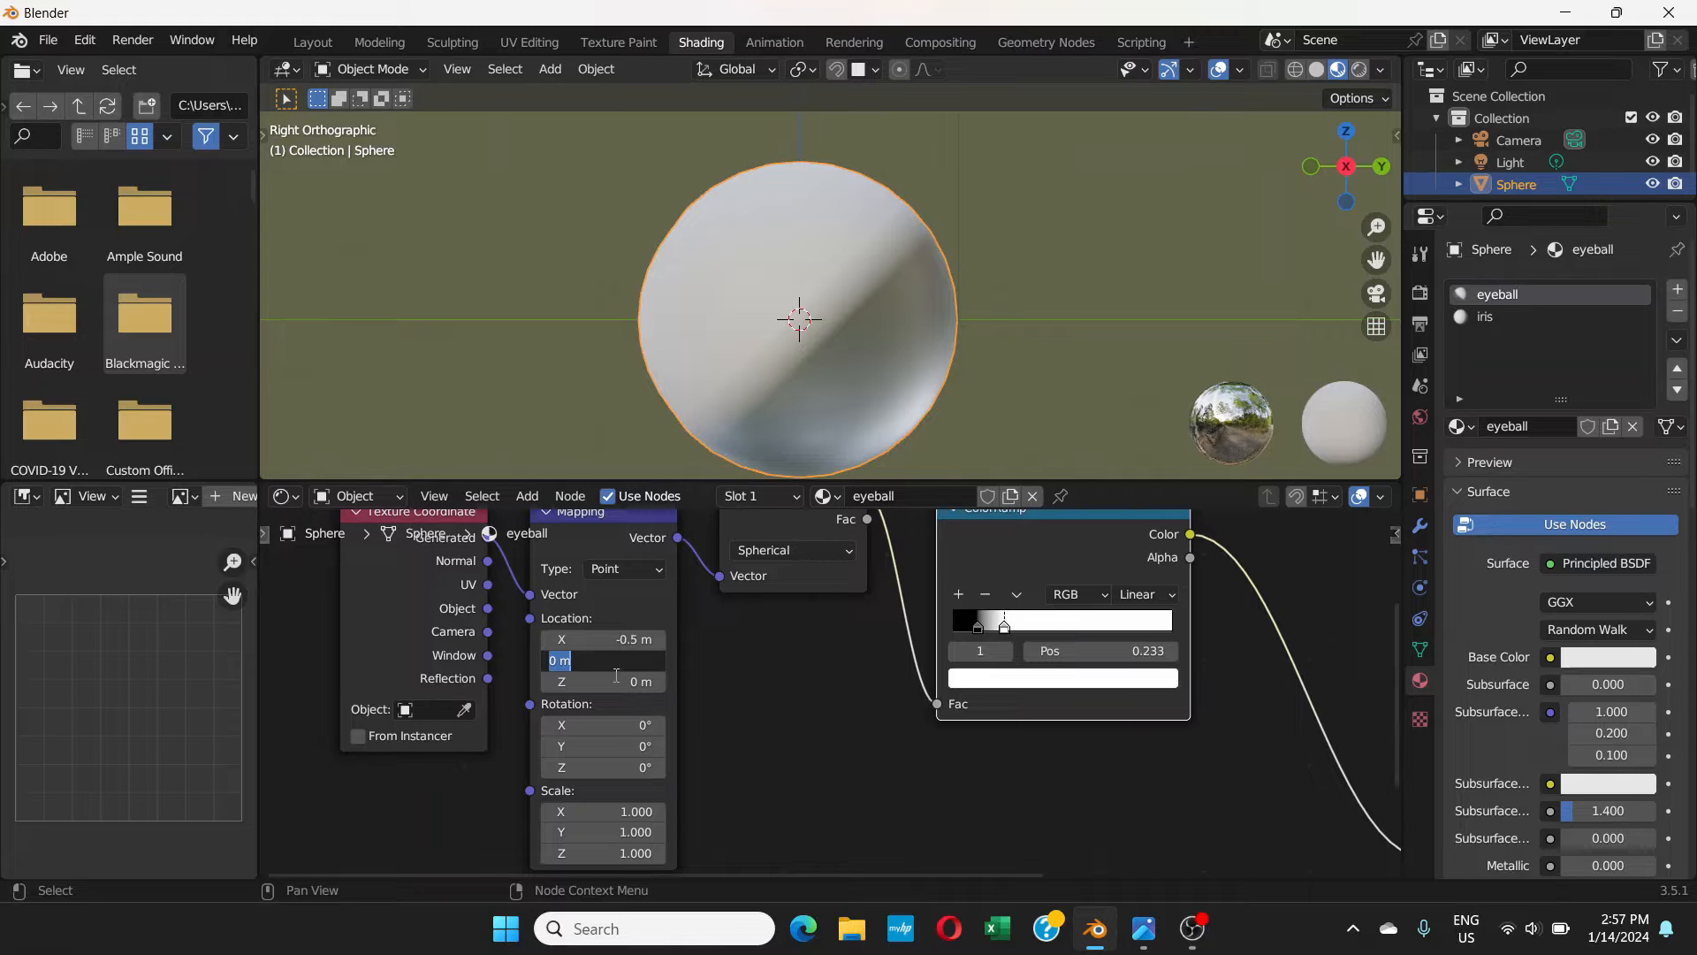
# - Set the Mapping node's Y location to -0.5 m and its Z location to -1.4 m
pyautogui.write('-0')
pyautogui.write('.5')
pyautogui.press('Tab')
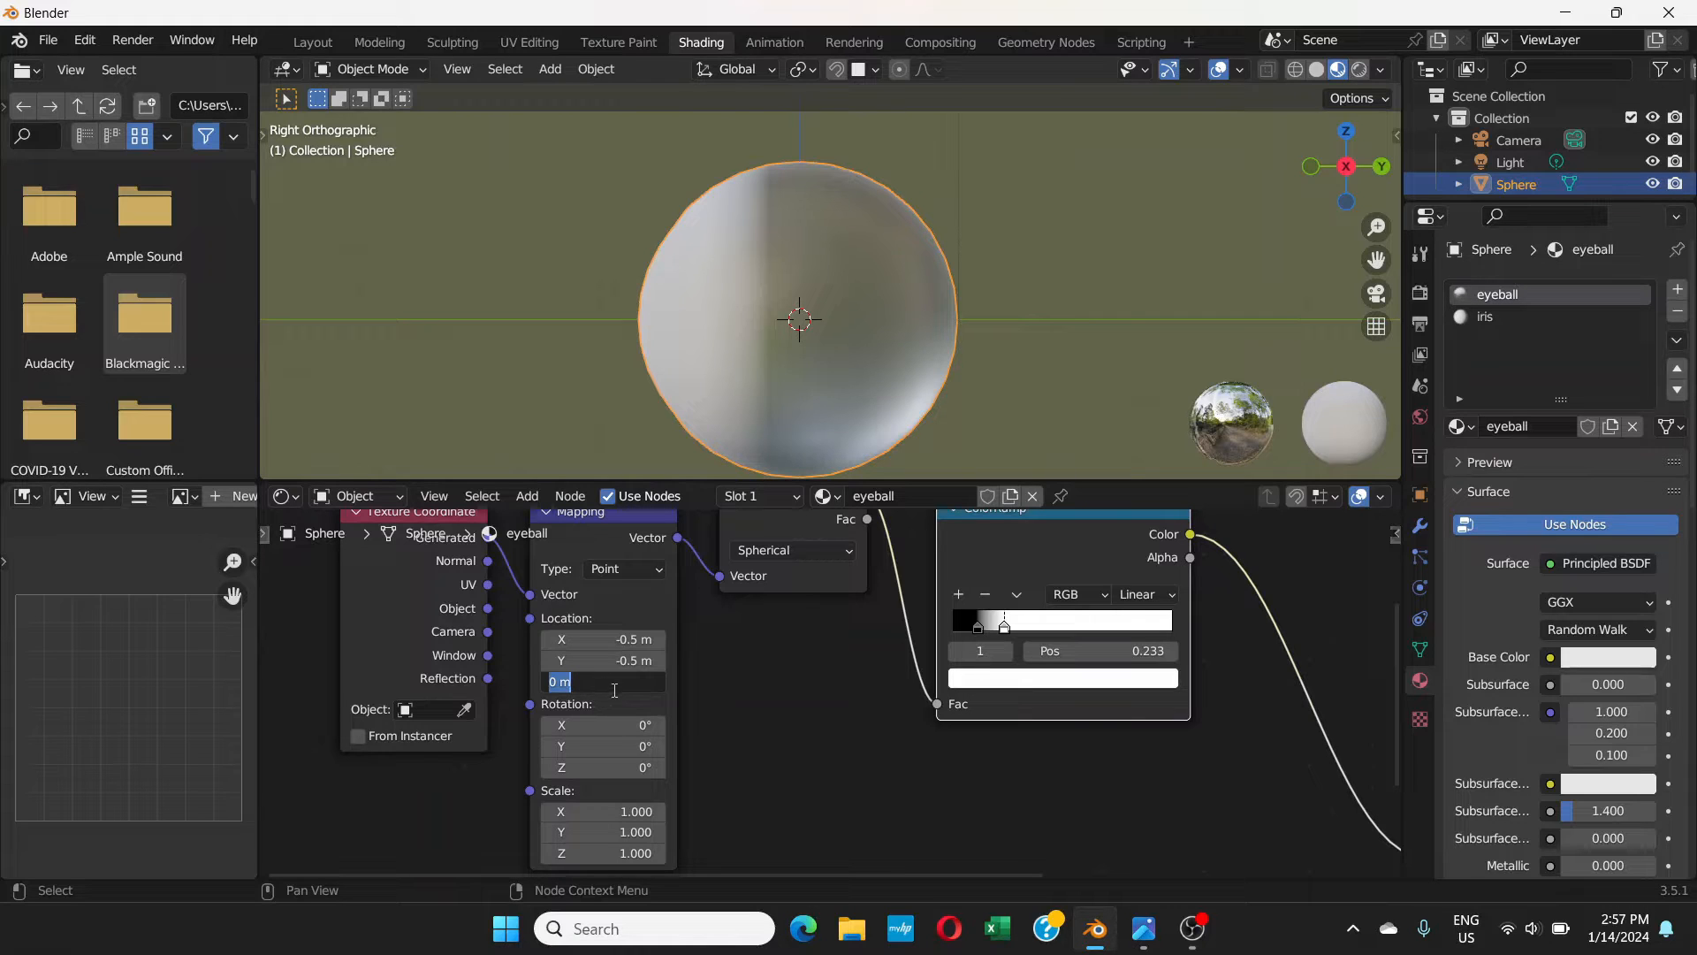
pyautogui.write('-1.4')
pyautogui.press('Return')
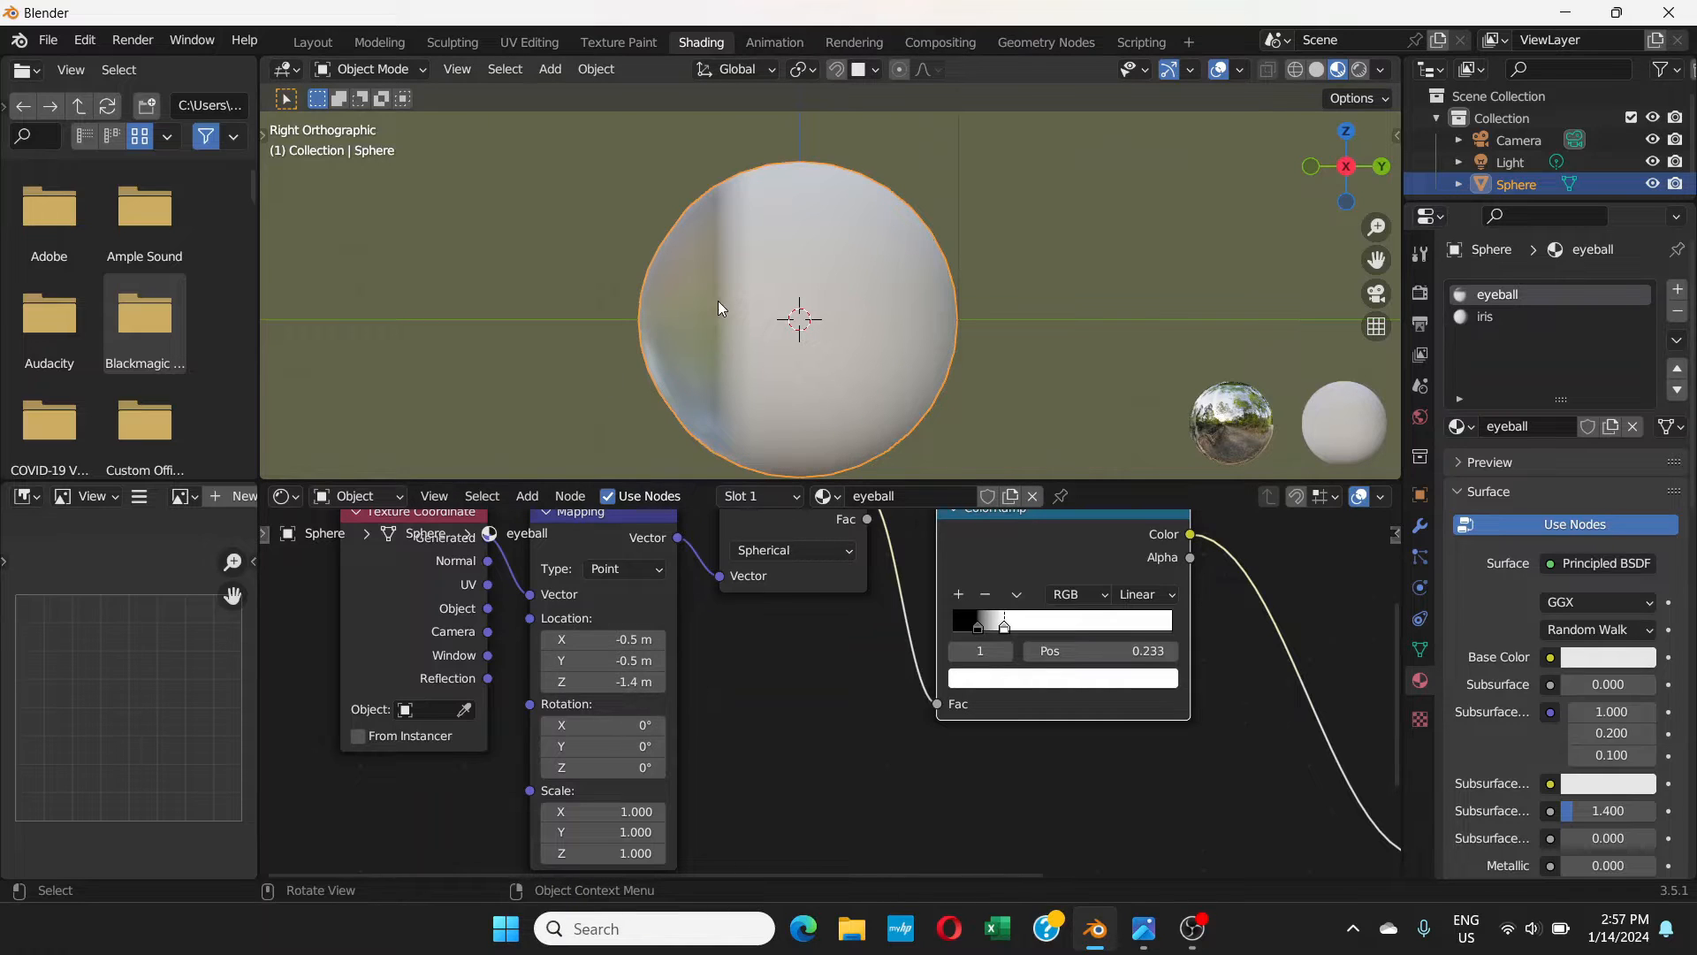
# - Move the ColorRamp's white stop inward and its black stop to about 0.367 just beside it, and widen the node
pyautogui.scroll(1, 725, 283)
pyautogui.scroll(-2, 725, 283)
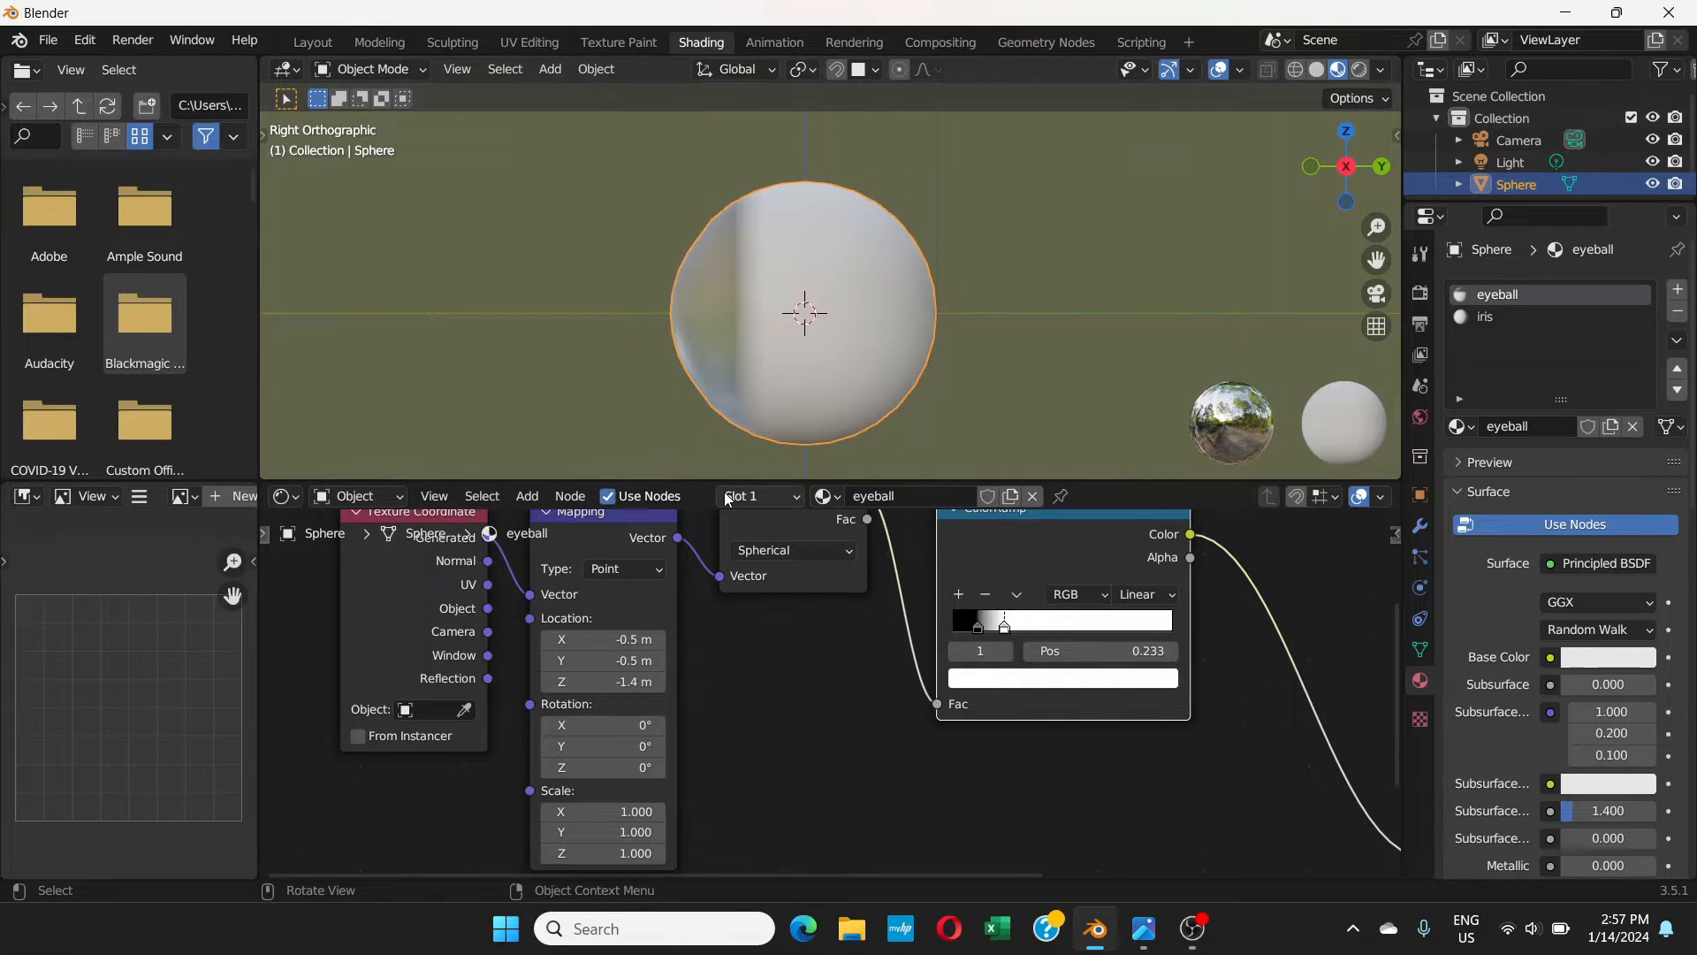
pyautogui.scroll(3, 739, 320)
pyautogui.scroll(-3, 739, 321)
pyautogui.scroll(2, 739, 321)
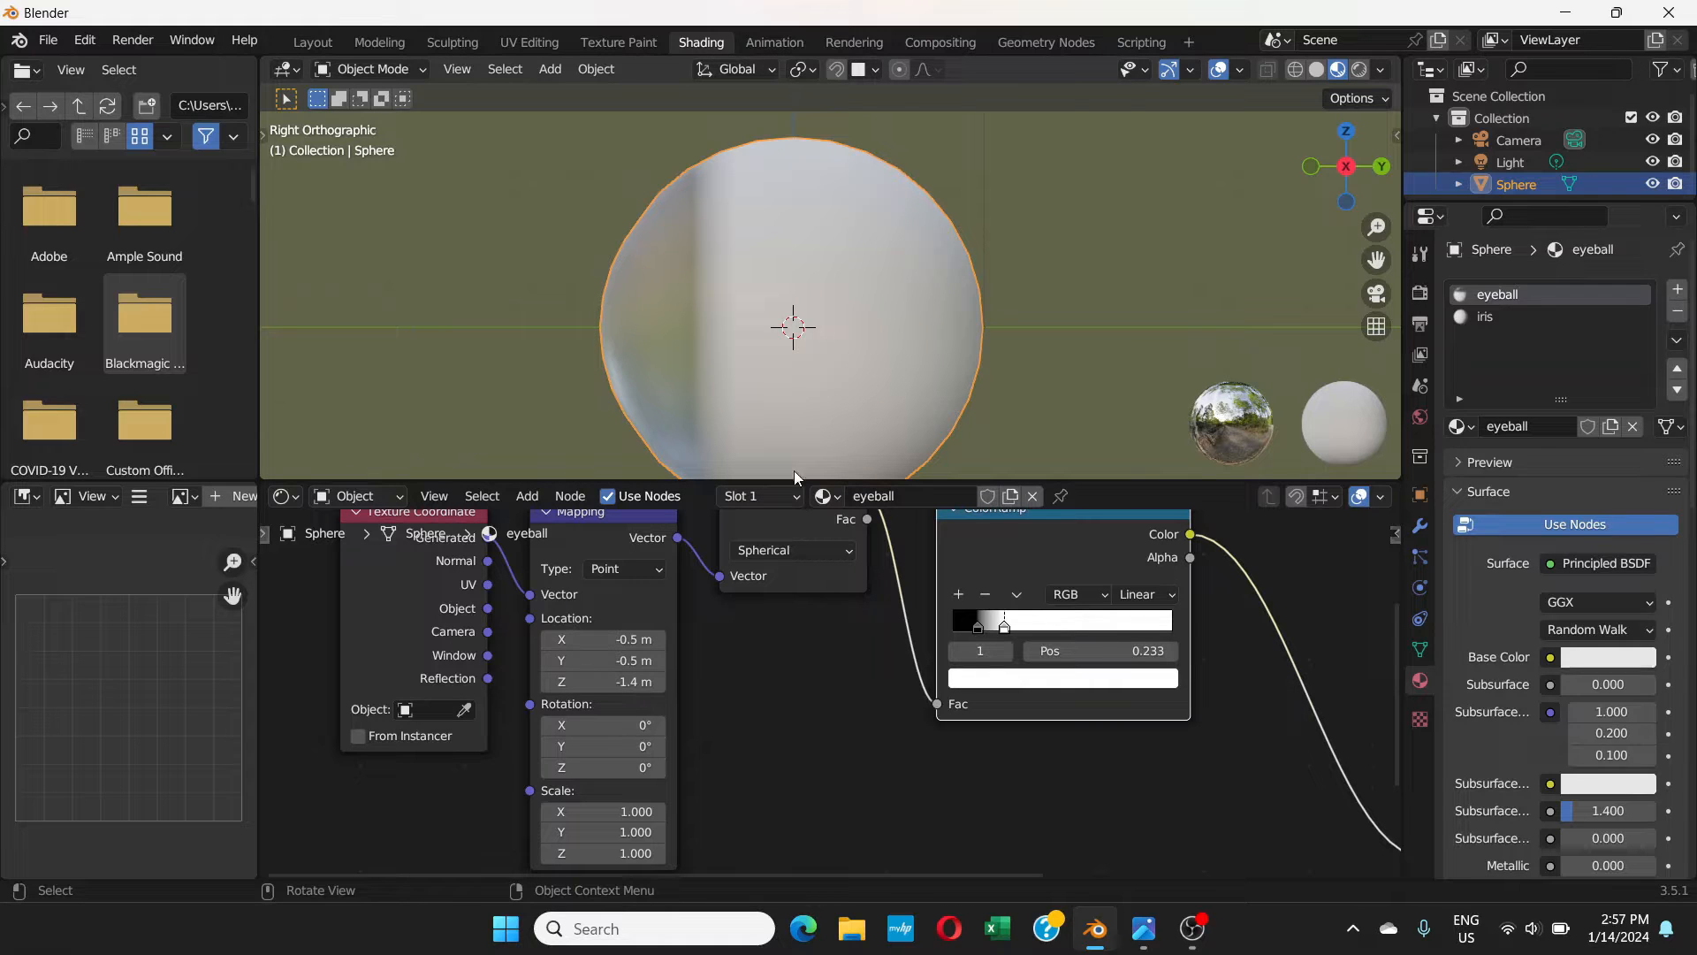
pyautogui.moveTo(1004, 629)
pyautogui.mouseDown()
pyautogui.moveTo(1027, 631)
pyautogui.moveTo(971, 629)
pyautogui.moveTo(1062, 628)
pyautogui.mouseUp()
pyautogui.click(976, 629)
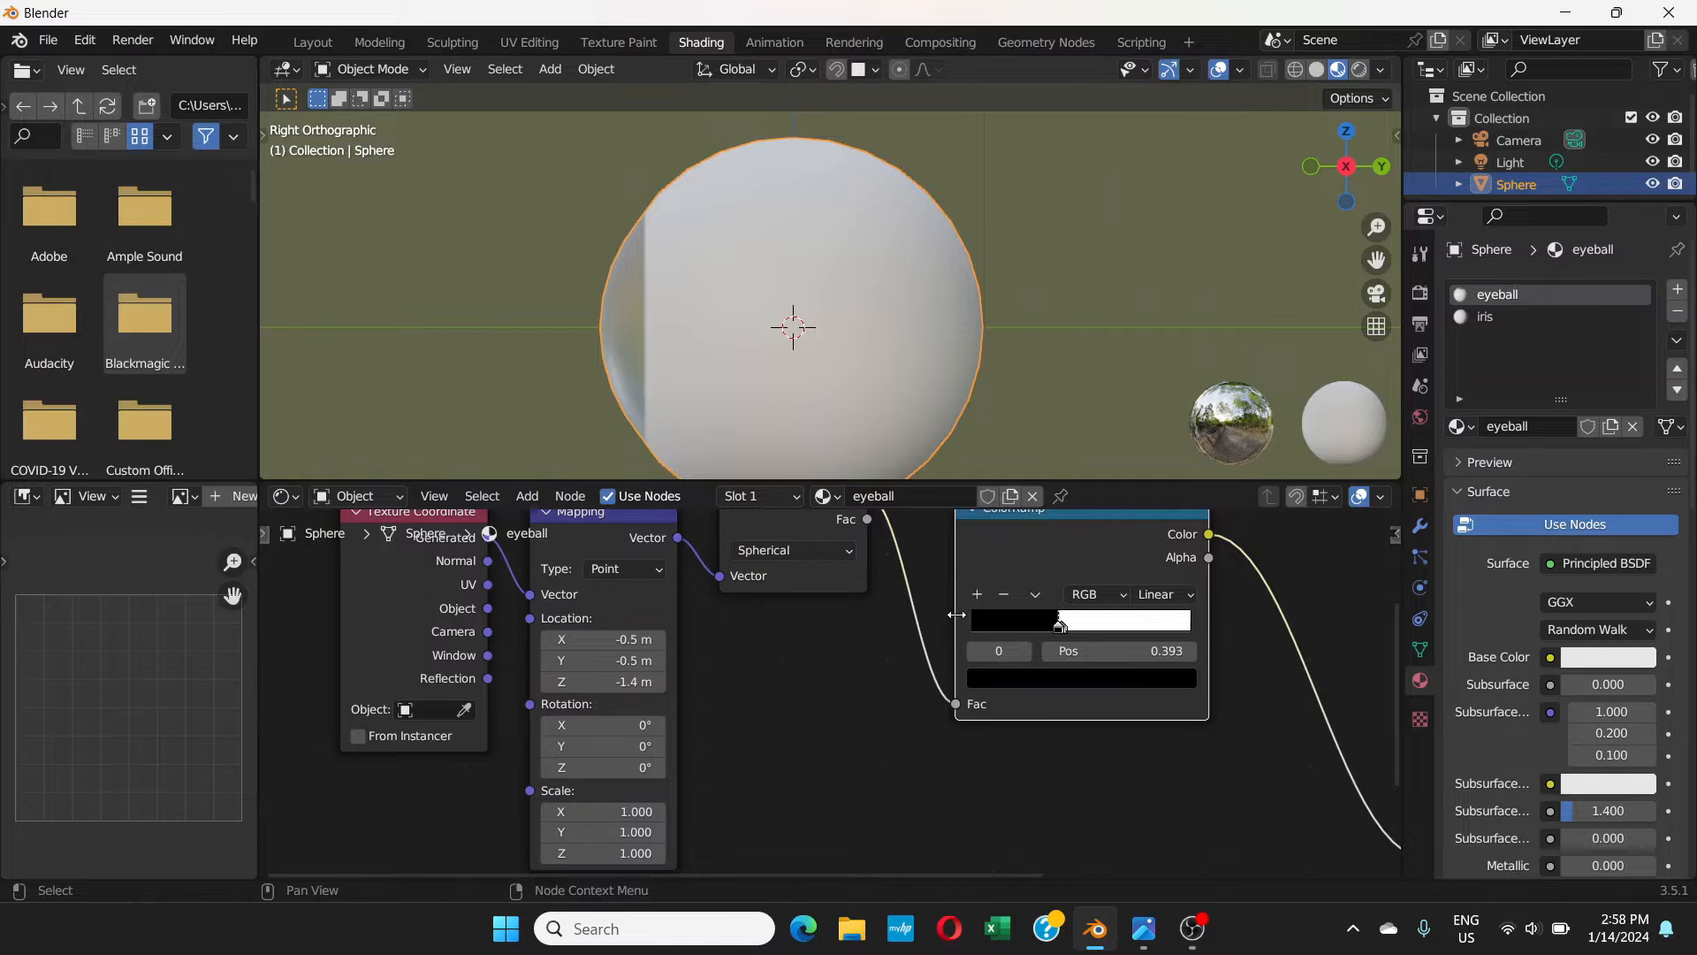
pyautogui.moveTo(955, 614); pyautogui.dragTo(922, 614)
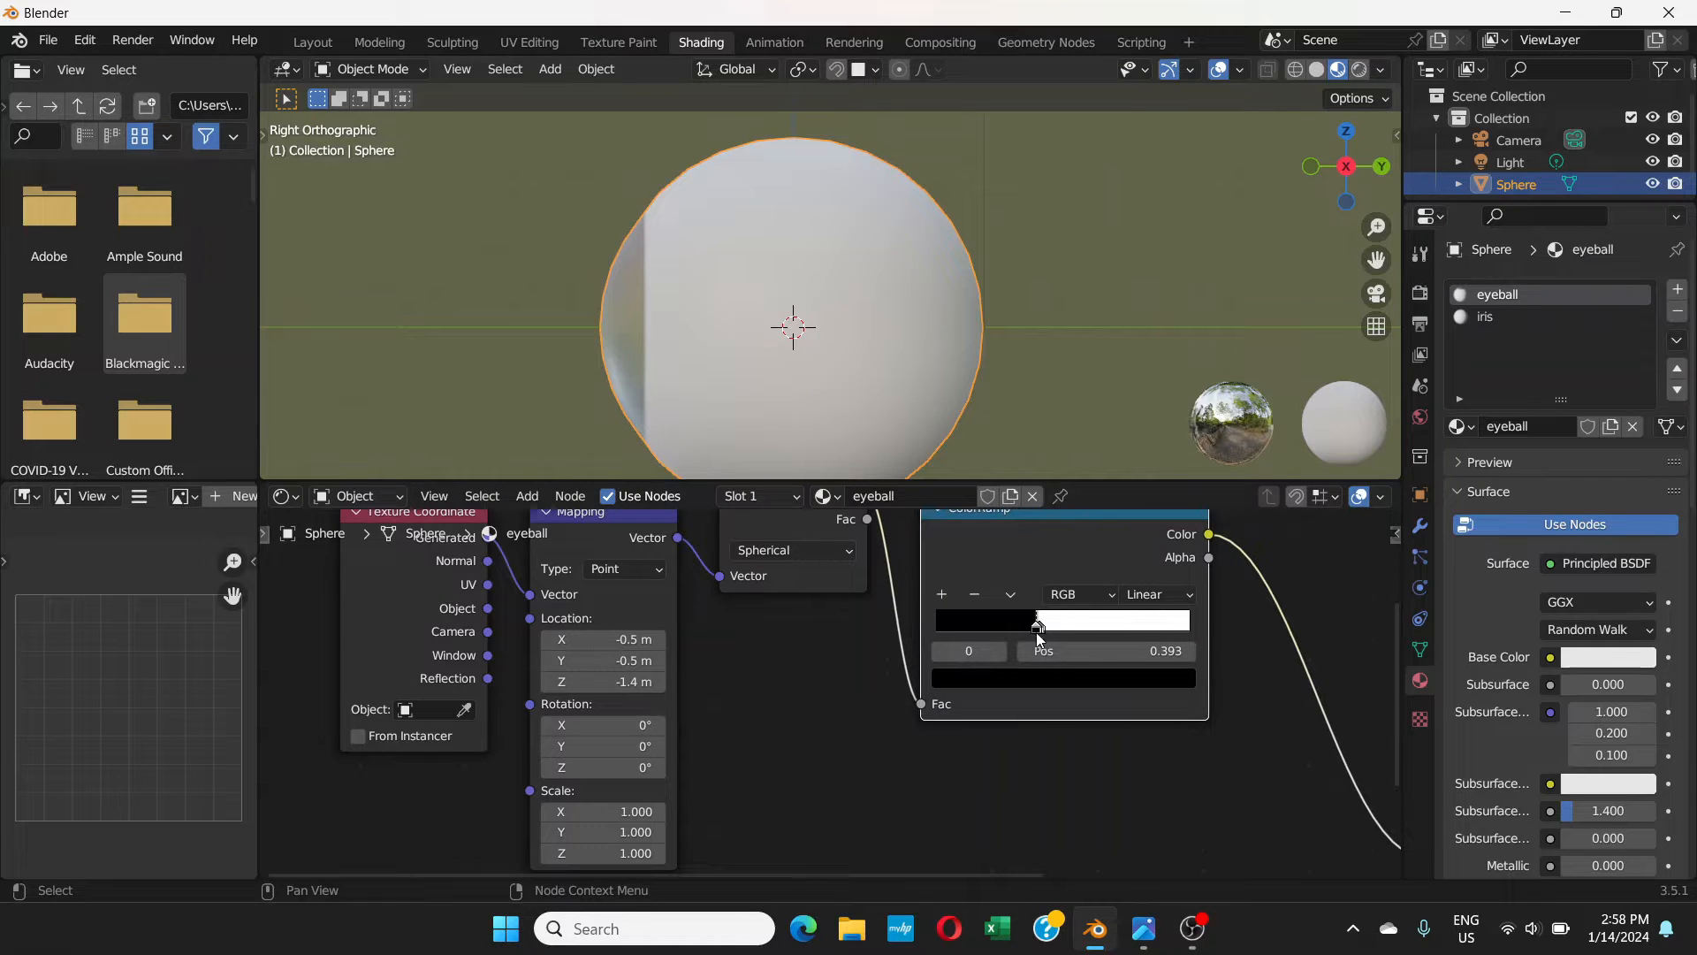
pyautogui.moveTo(1039, 635); pyautogui.dragTo(1033, 634)
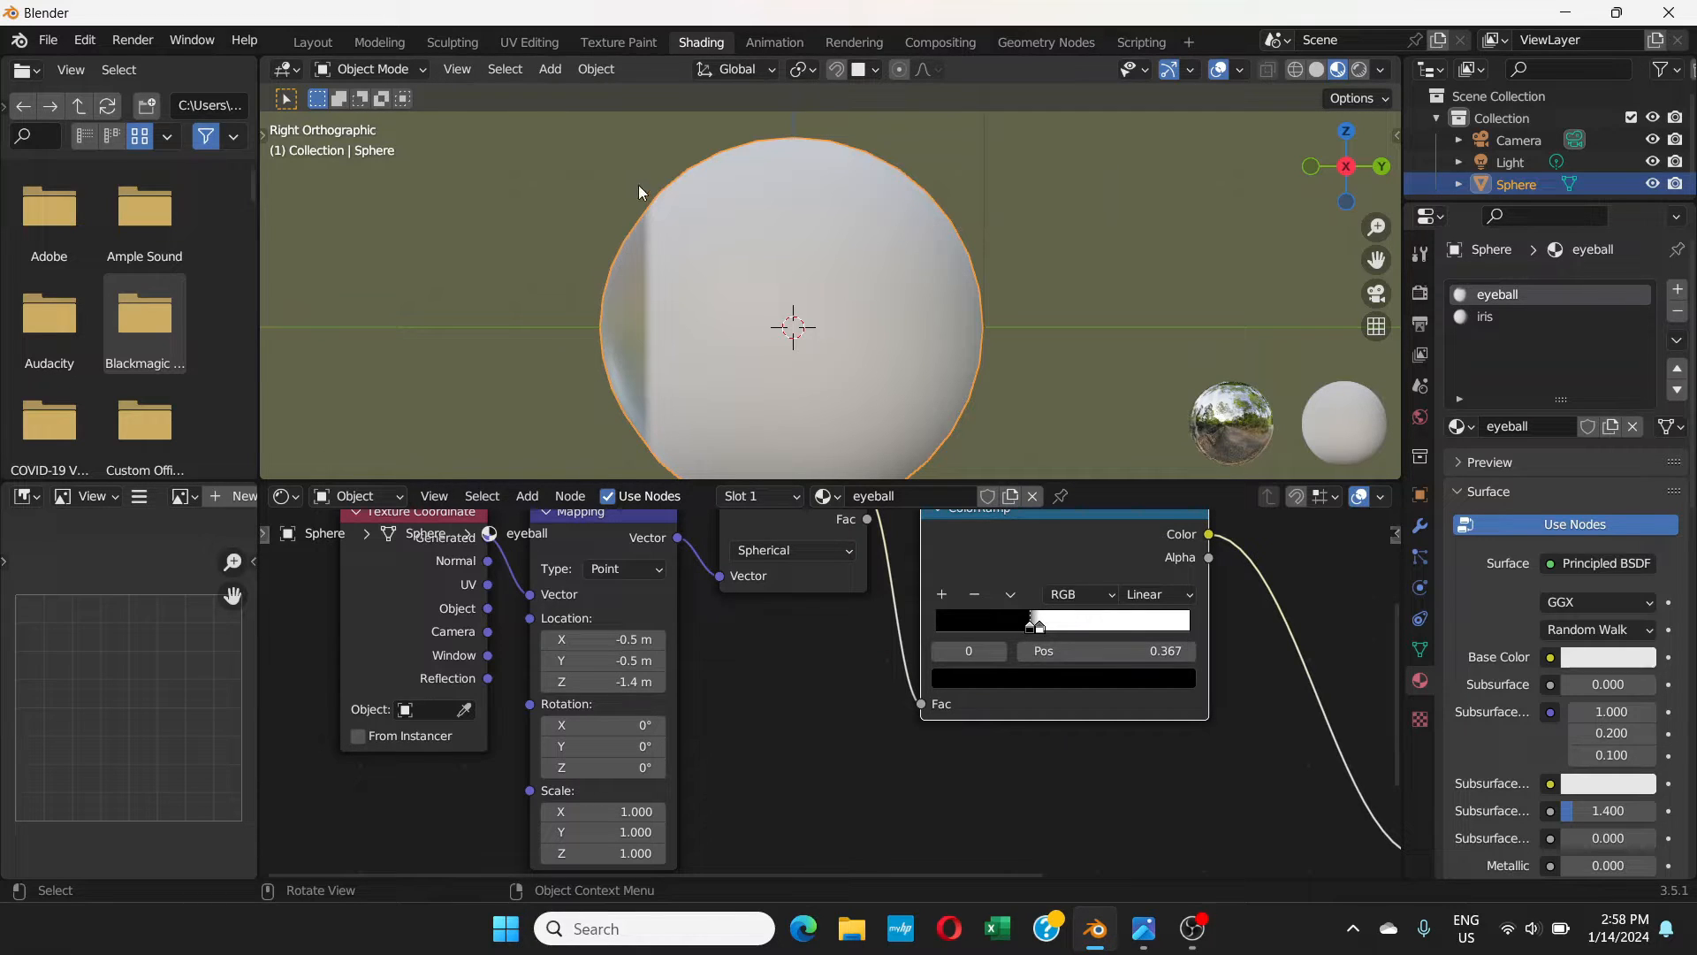
# - Show the wireframe overlay and fine-tune the ColorRamp, with the white stop at about 0.423 and the black stop at about 0.361
pyautogui.click(1238, 69)
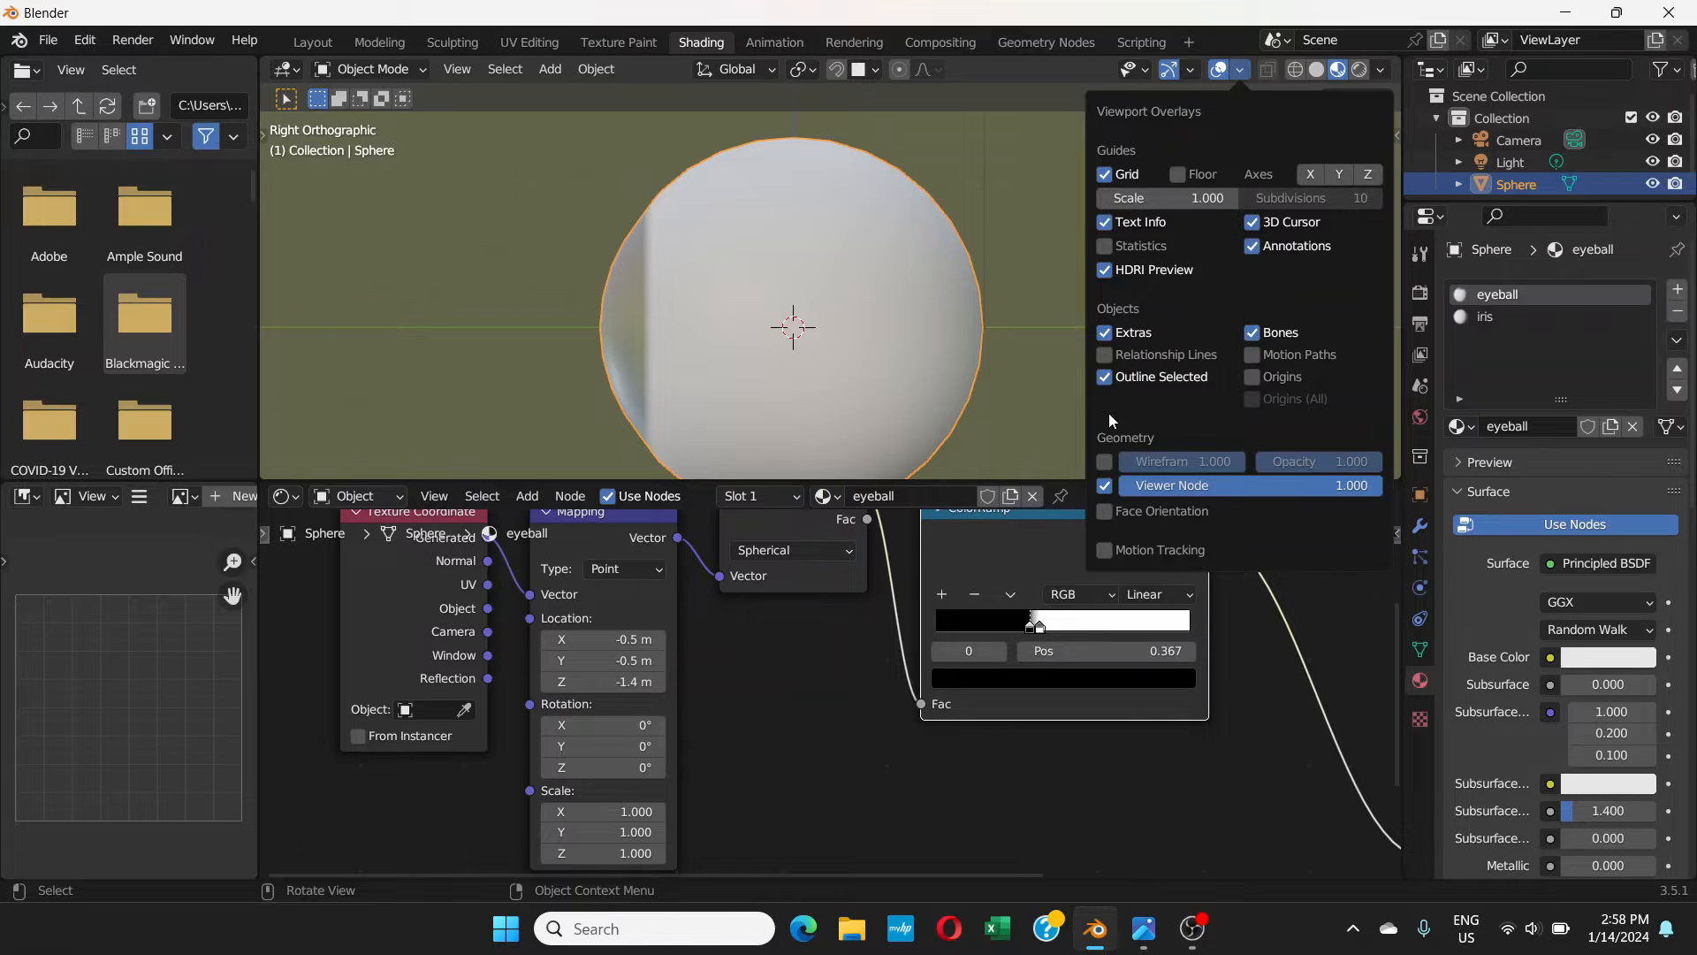
pyautogui.click(1106, 463)
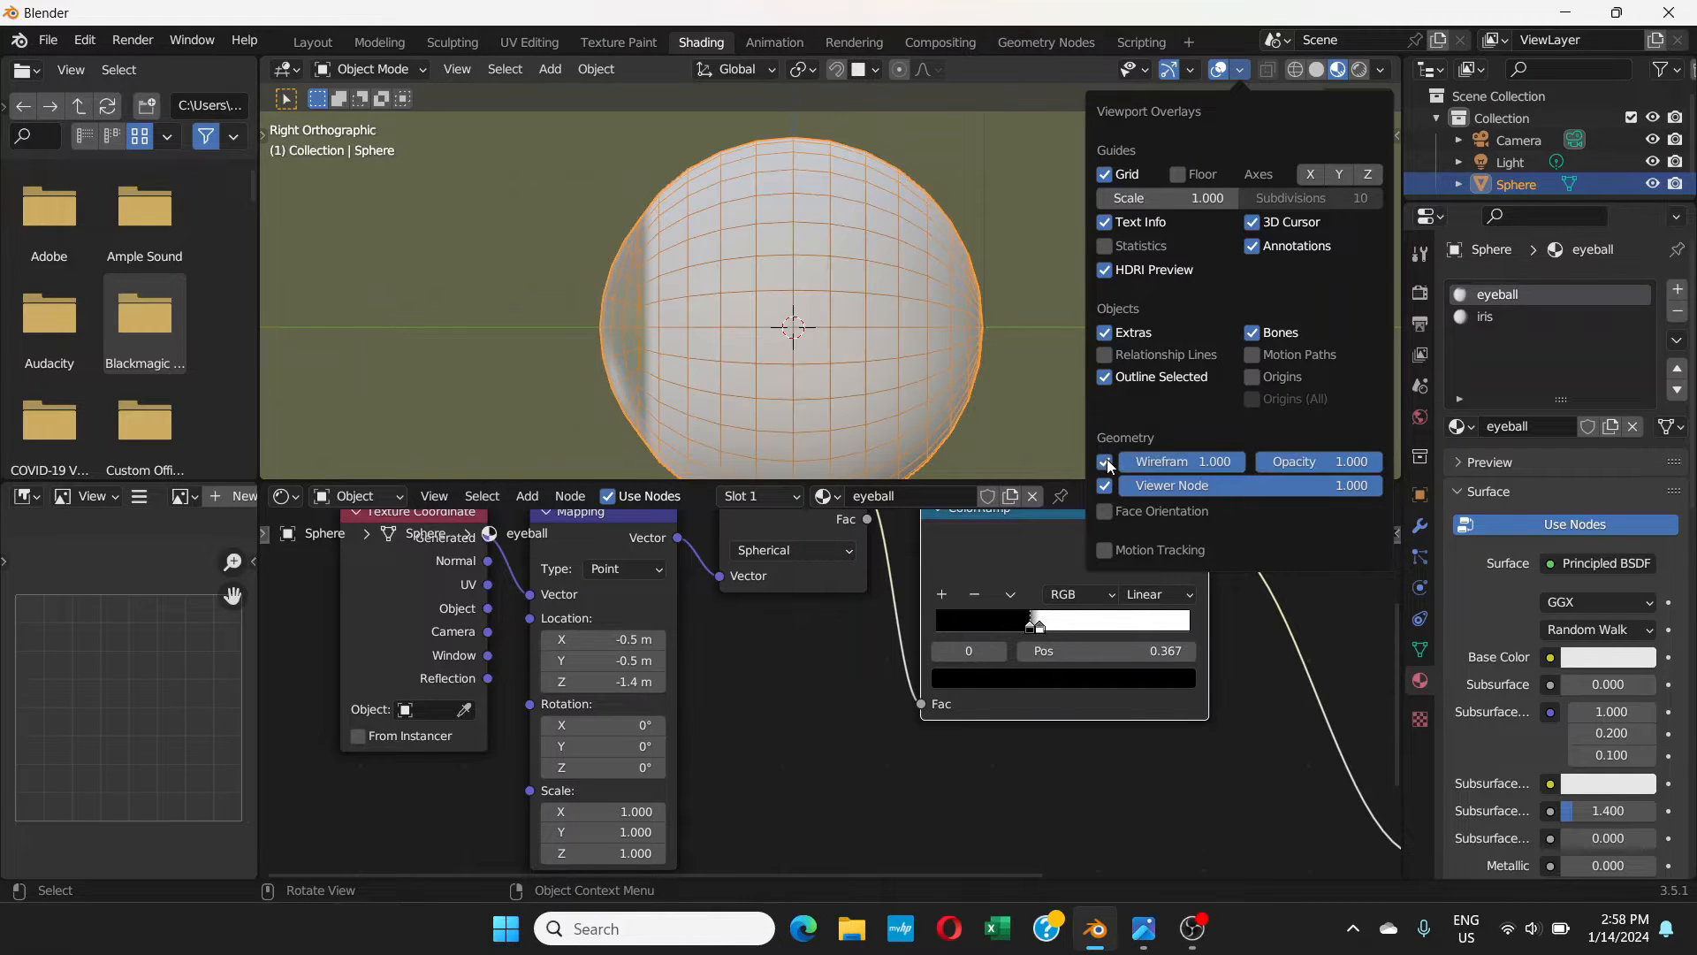
pyautogui.scroll(1, 597, 322)
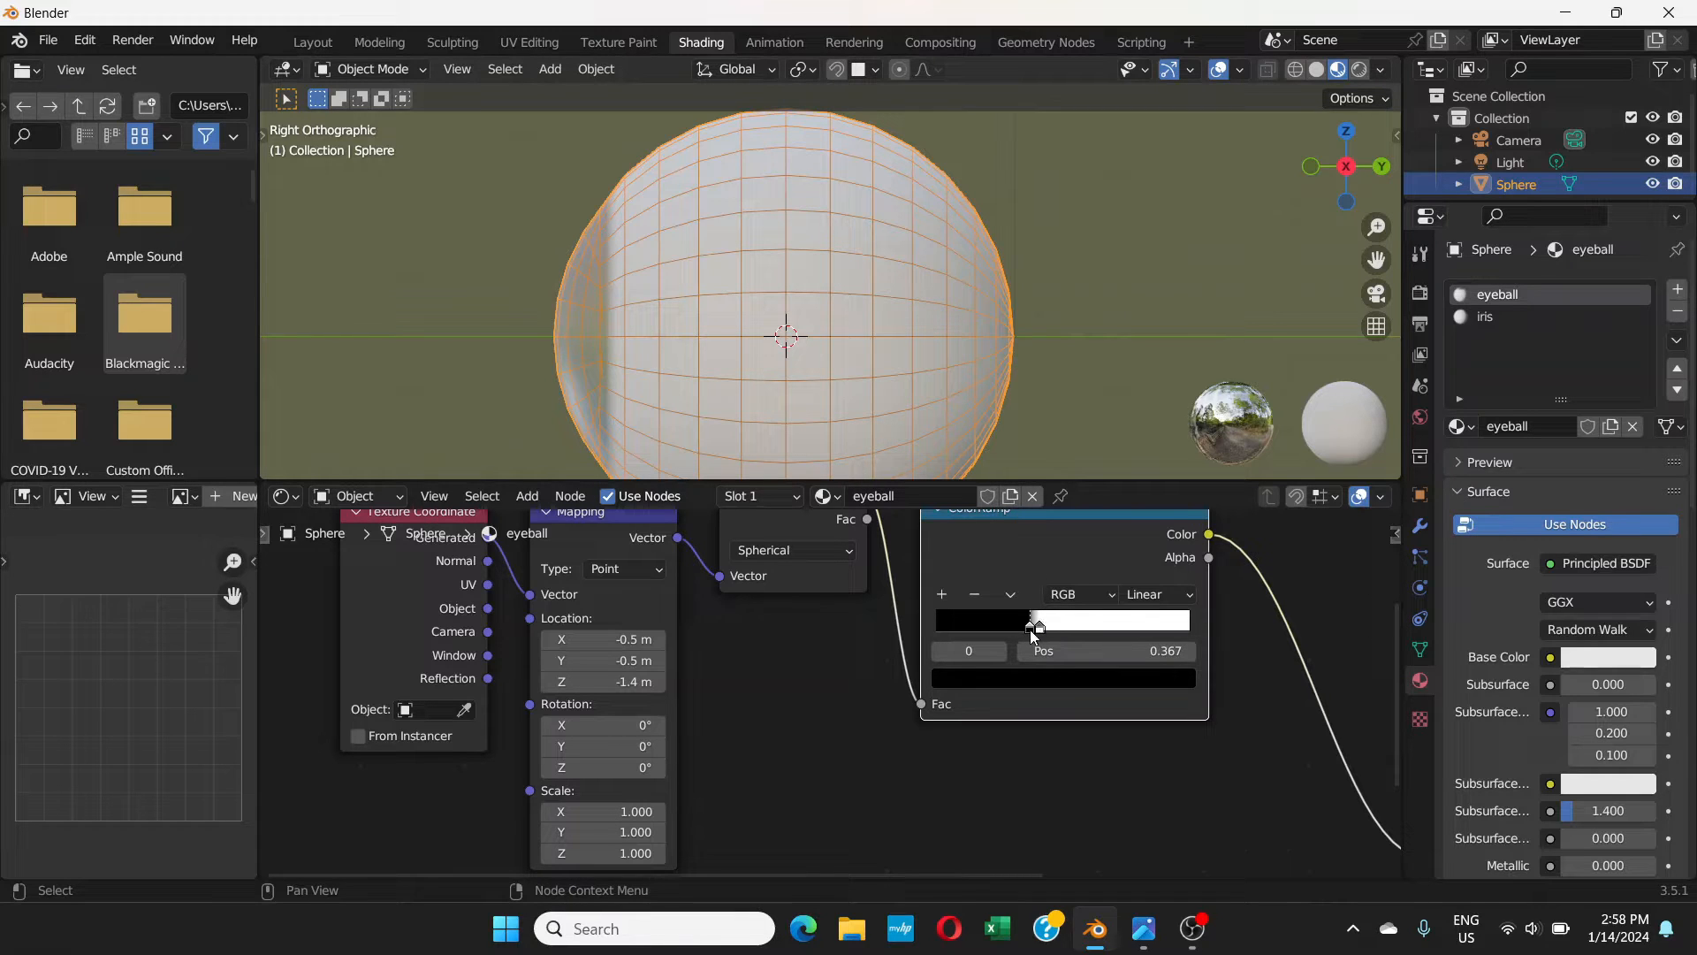
pyautogui.moveTo(1039, 627); pyautogui.dragTo(1046, 631)
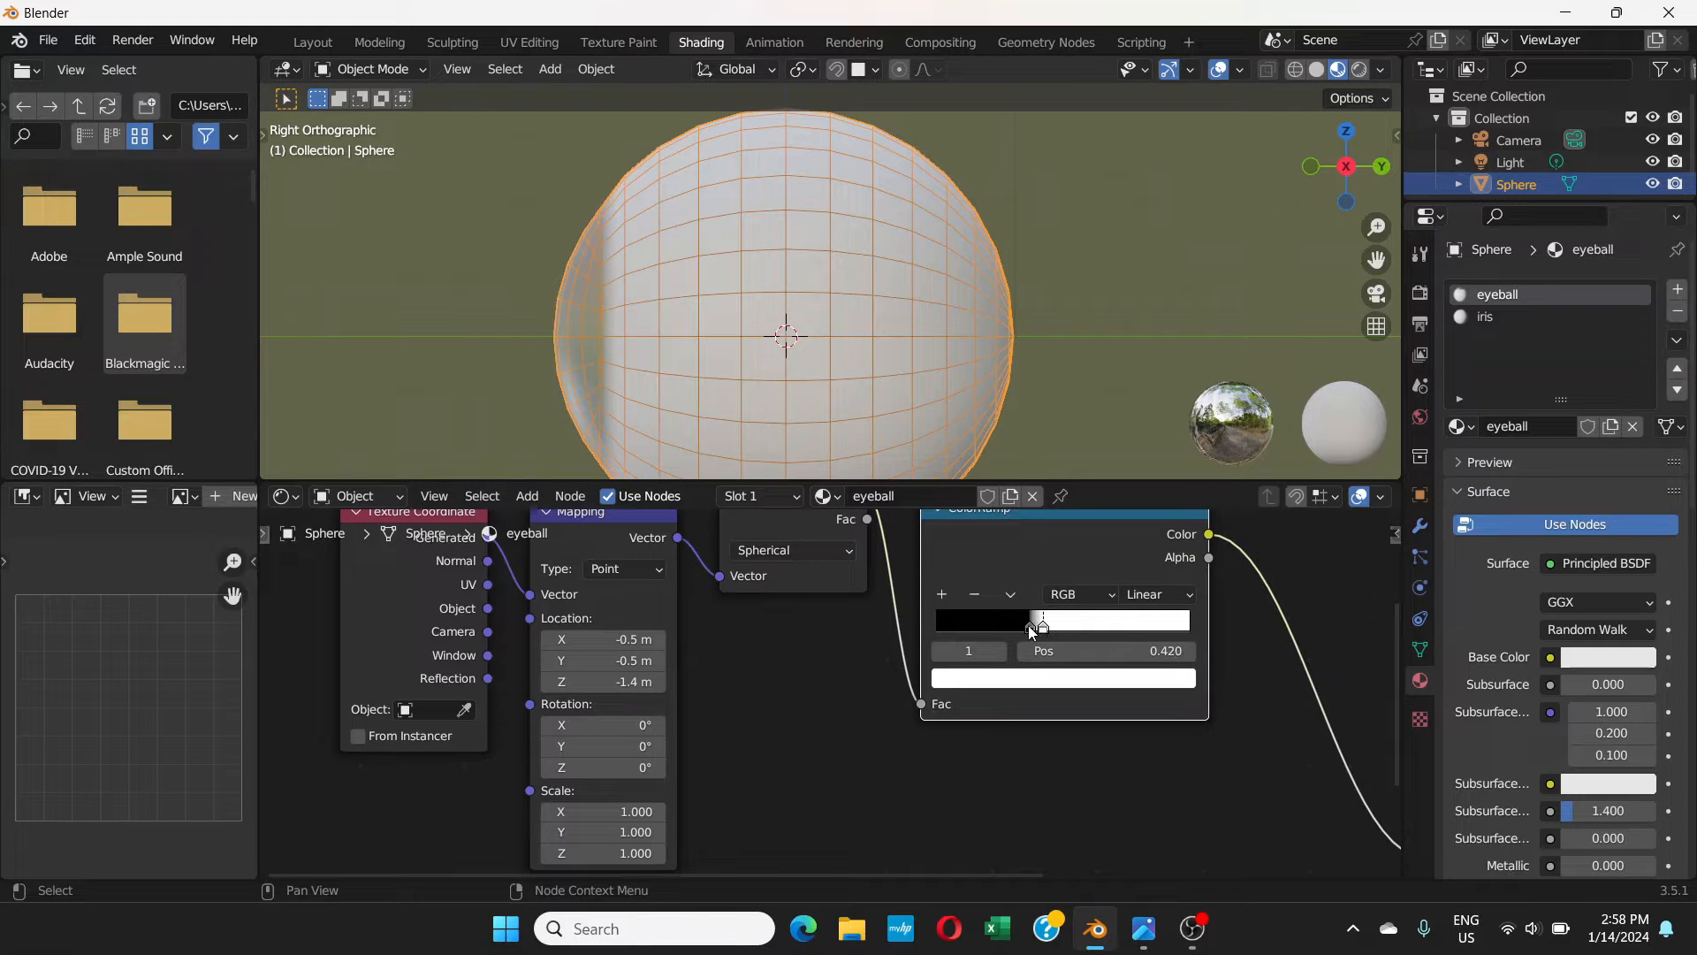
pyautogui.click(1029, 629)
pyautogui.moveTo(1028, 629); pyautogui.dragTo(1019, 630)
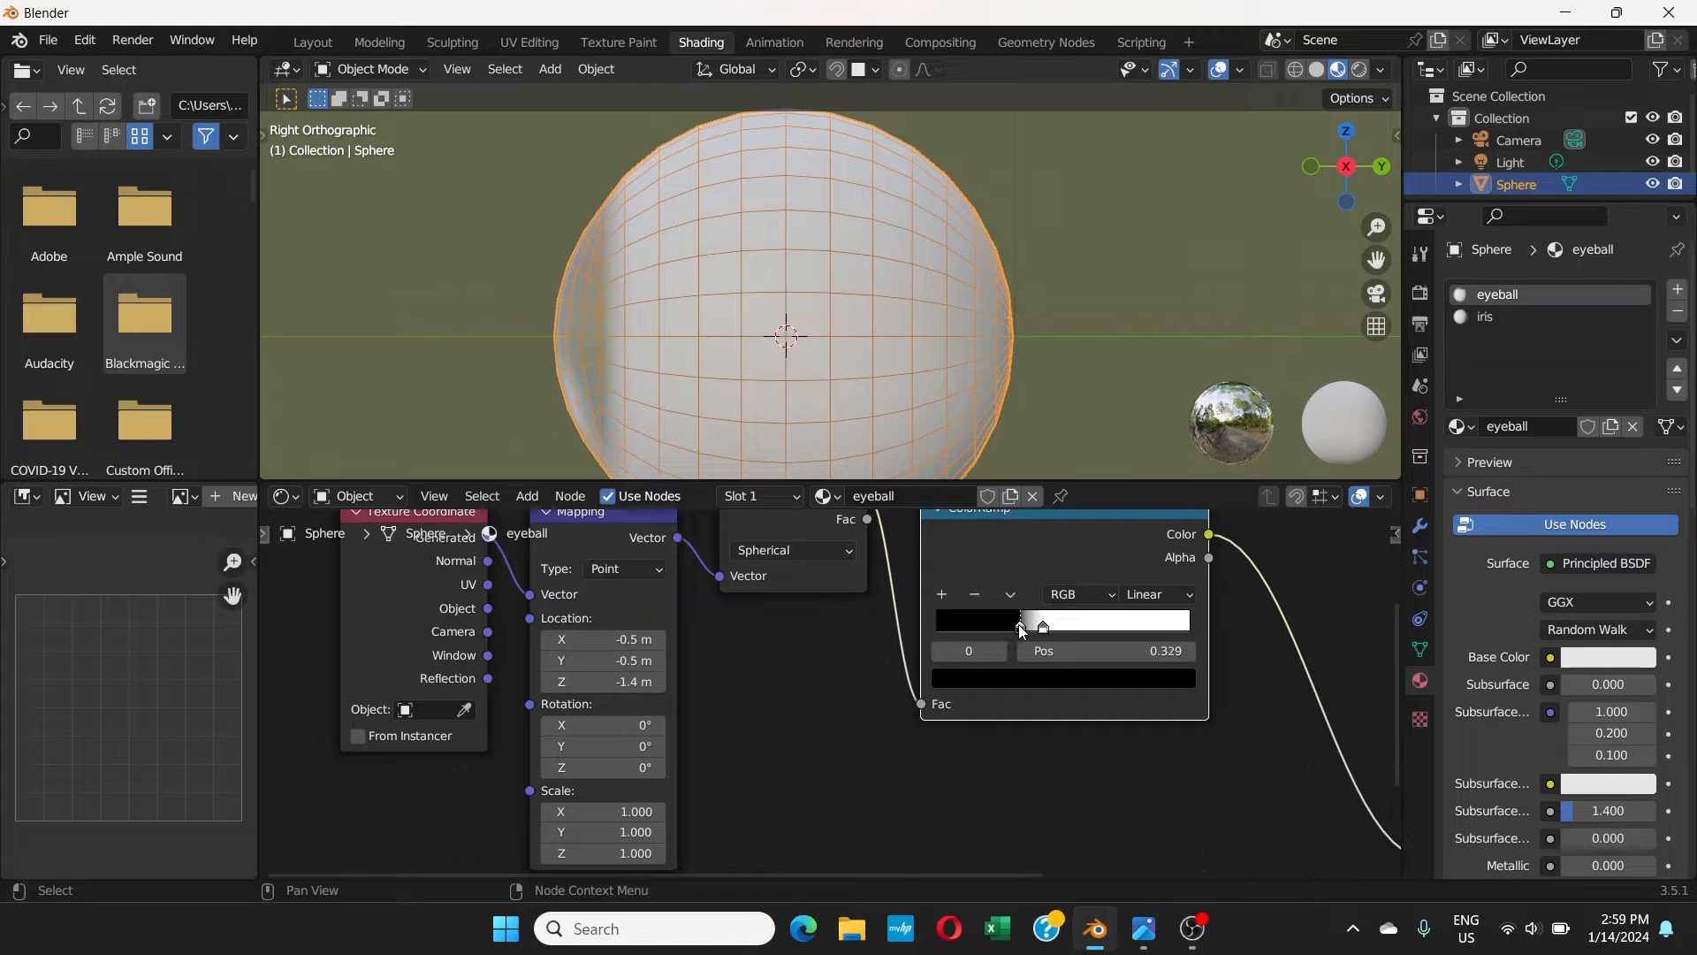
pyautogui.click(1046, 628)
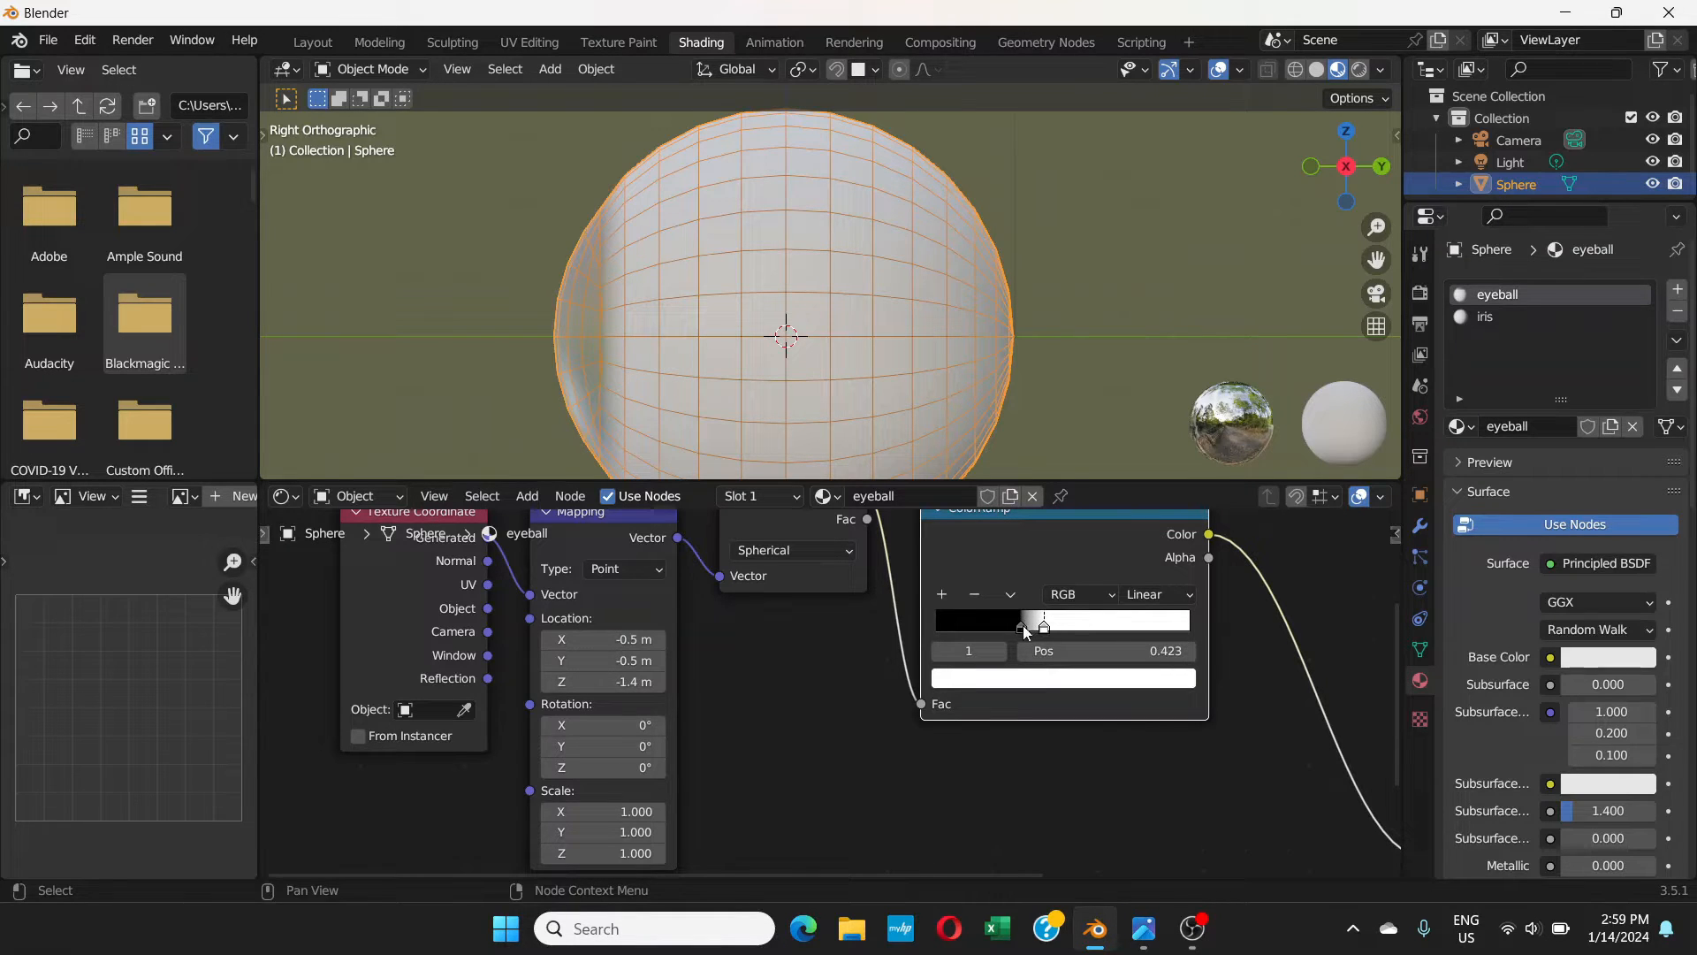
pyautogui.moveTo(1020, 629); pyautogui.dragTo(1031, 625)
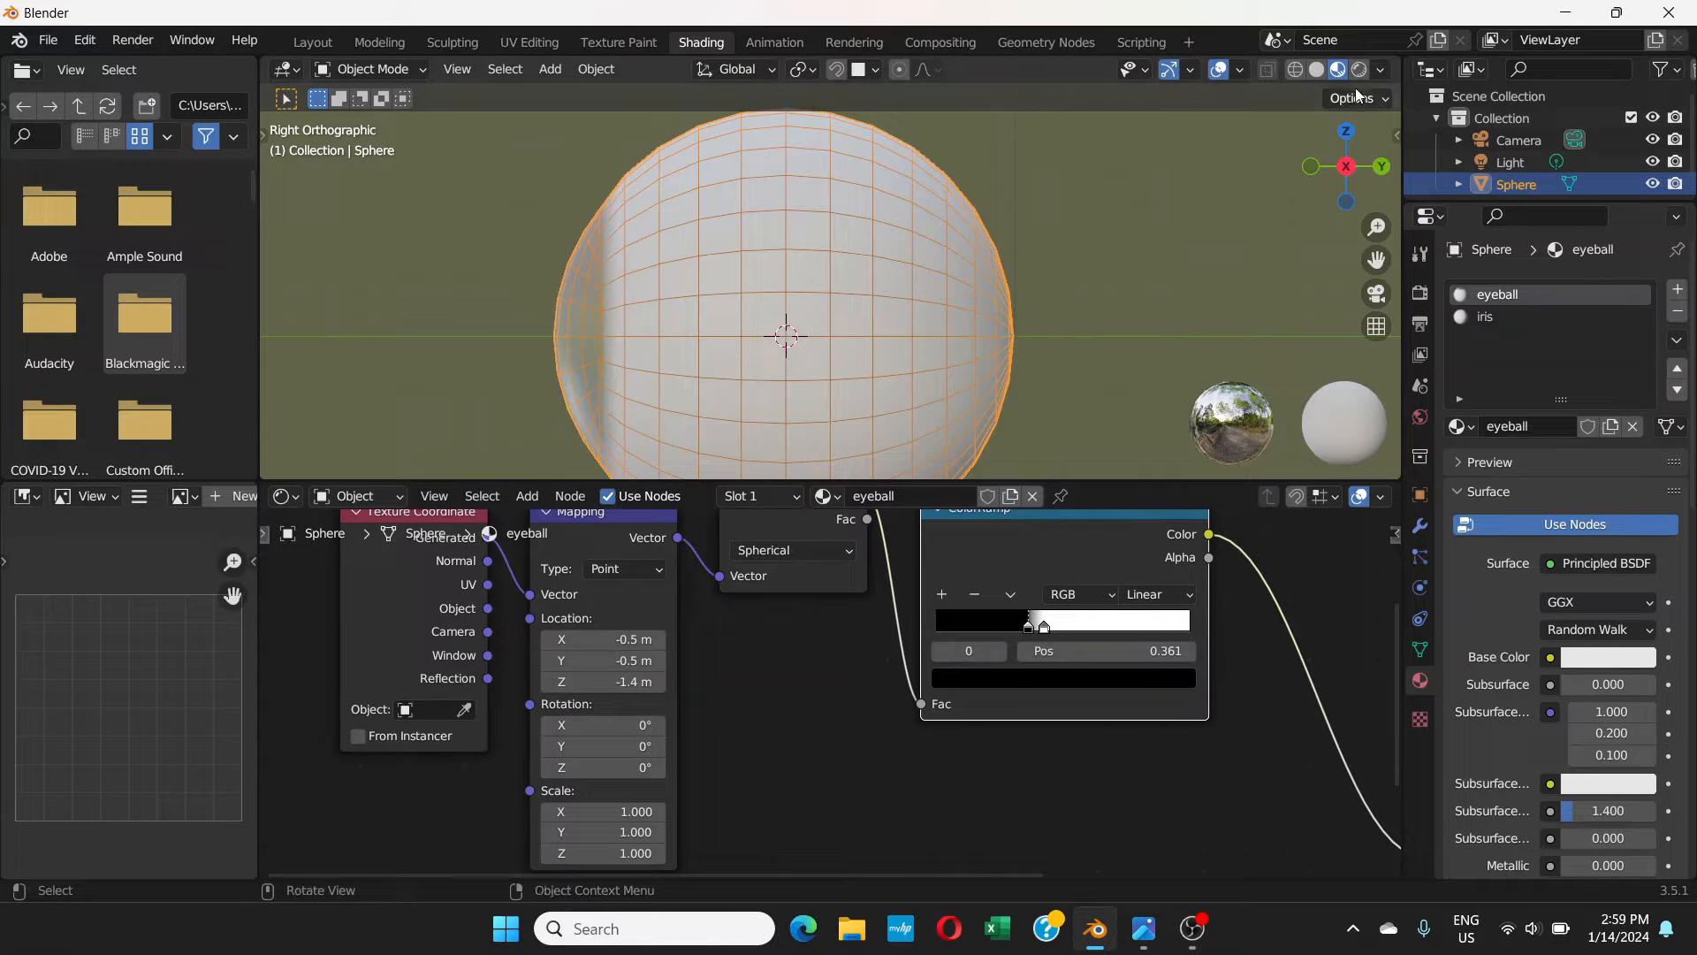
# - Hide the wireframe overlay and inspect the sphere's transparent front from several angles, ending in the right view
pyautogui.click(1239, 71)
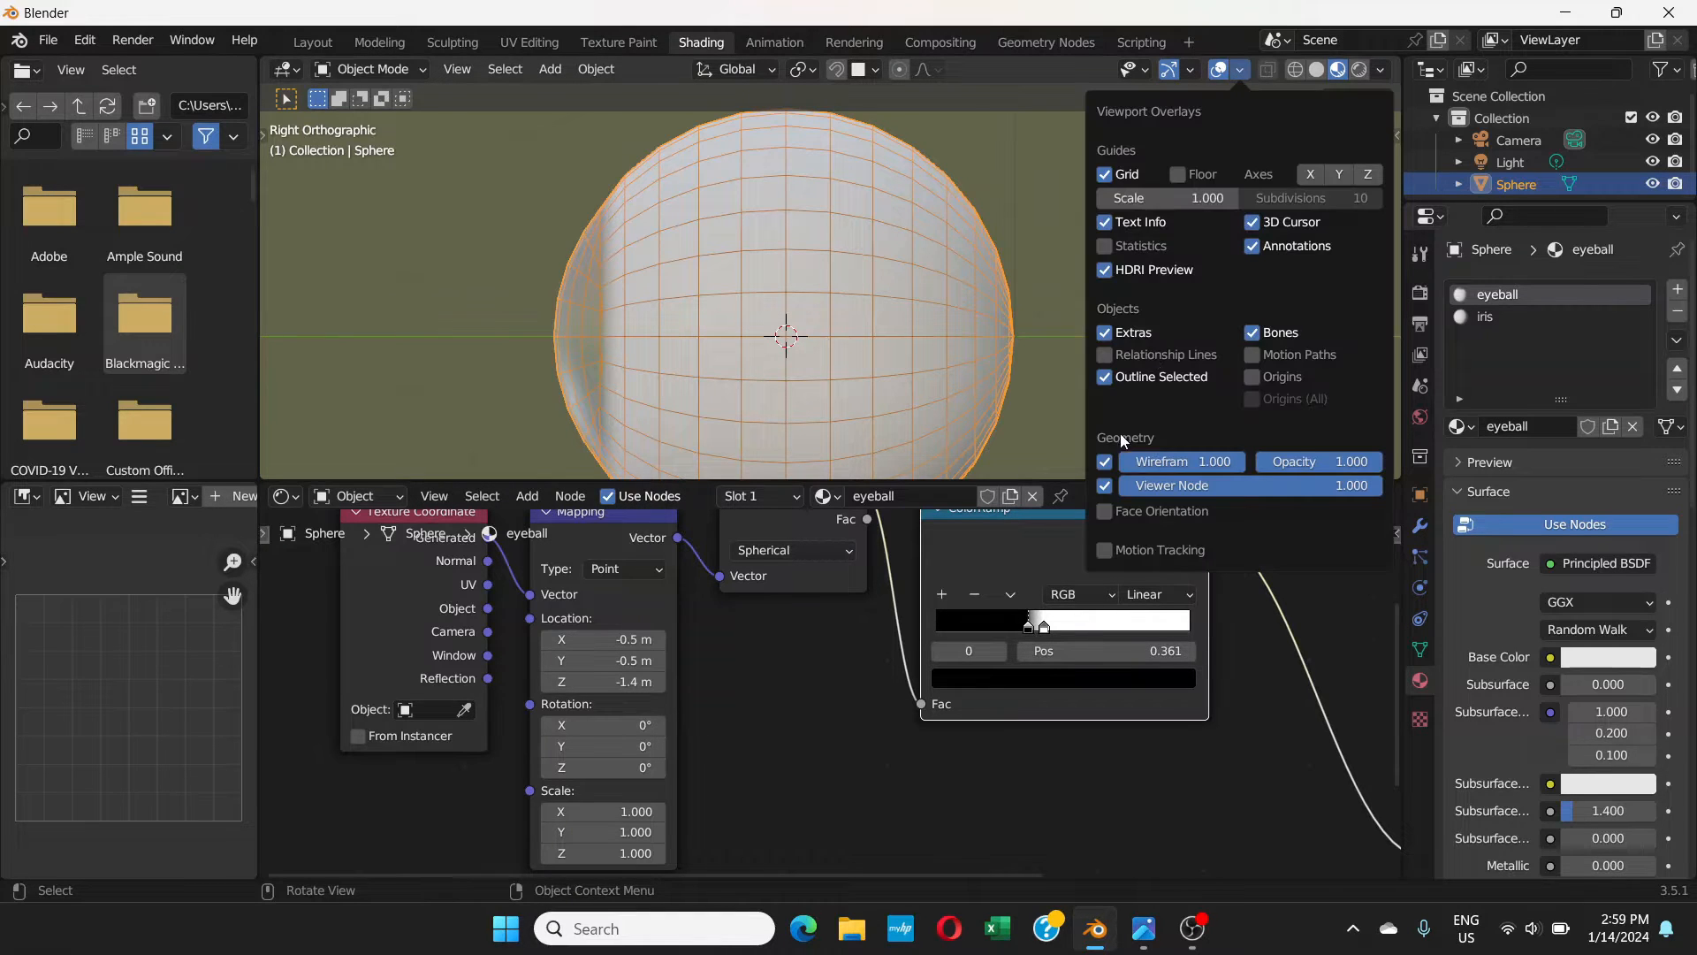
pyautogui.click(1105, 458)
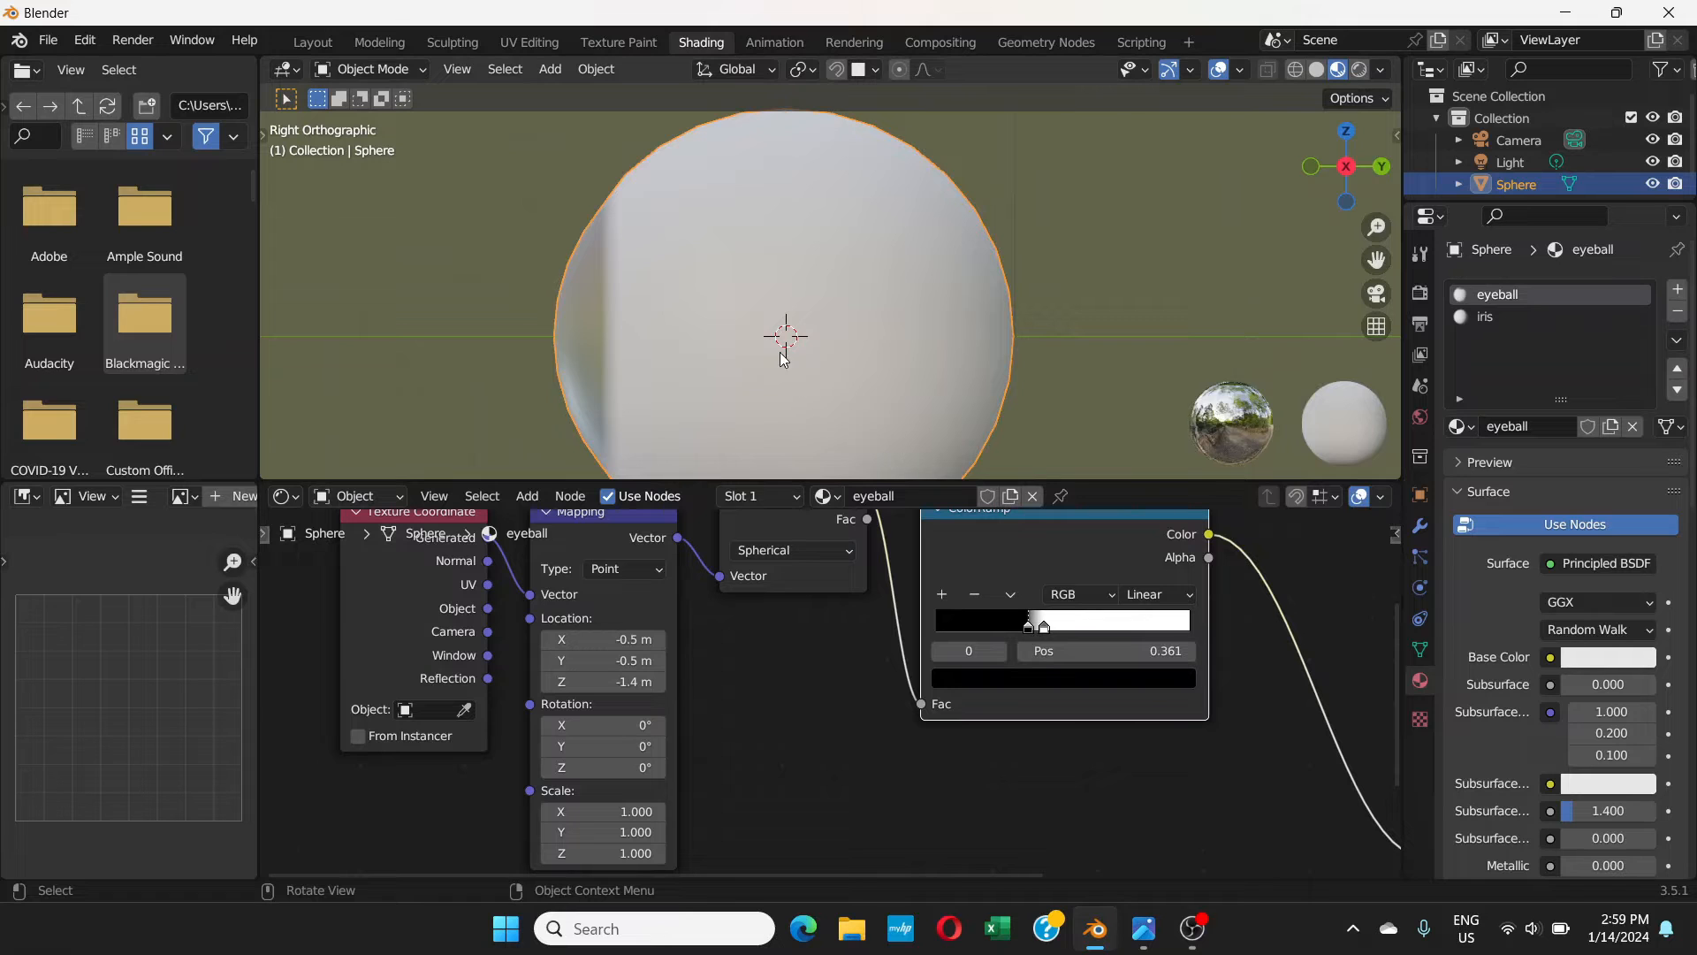
pyautogui.moveTo(791, 327); pyautogui.dragTo(742, 345, button='middle')
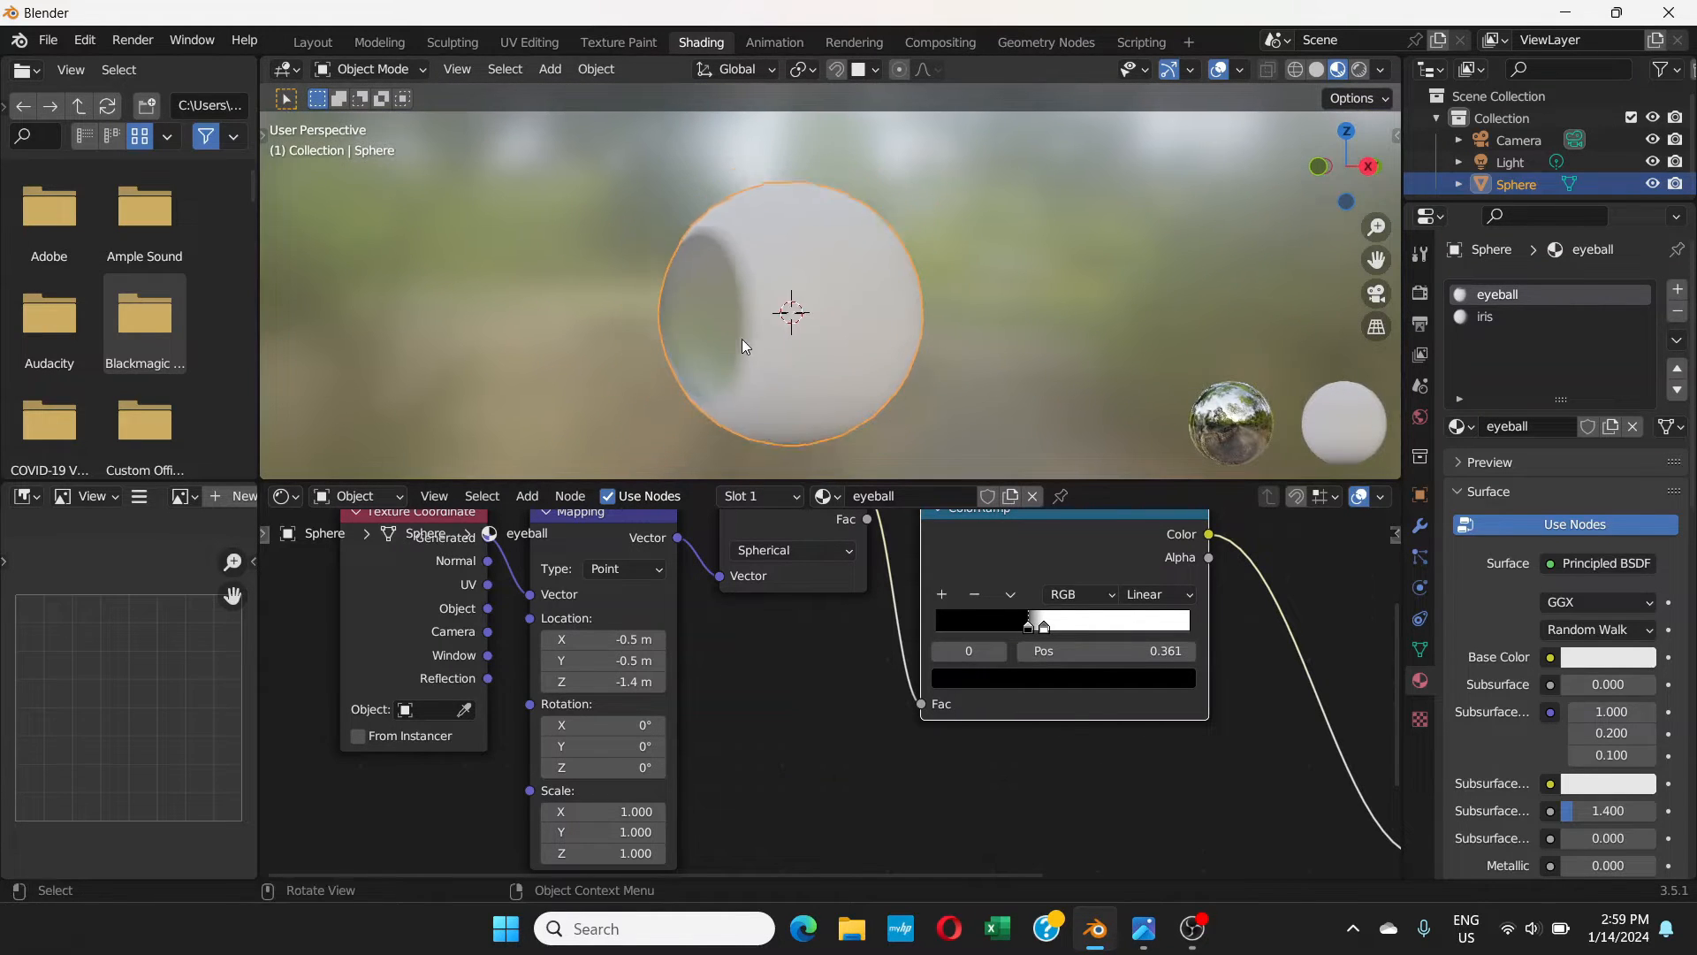
pyautogui.scroll(-3, 743, 344)
pyautogui.moveTo(967, 354); pyautogui.dragTo(970, 463, button='middle')
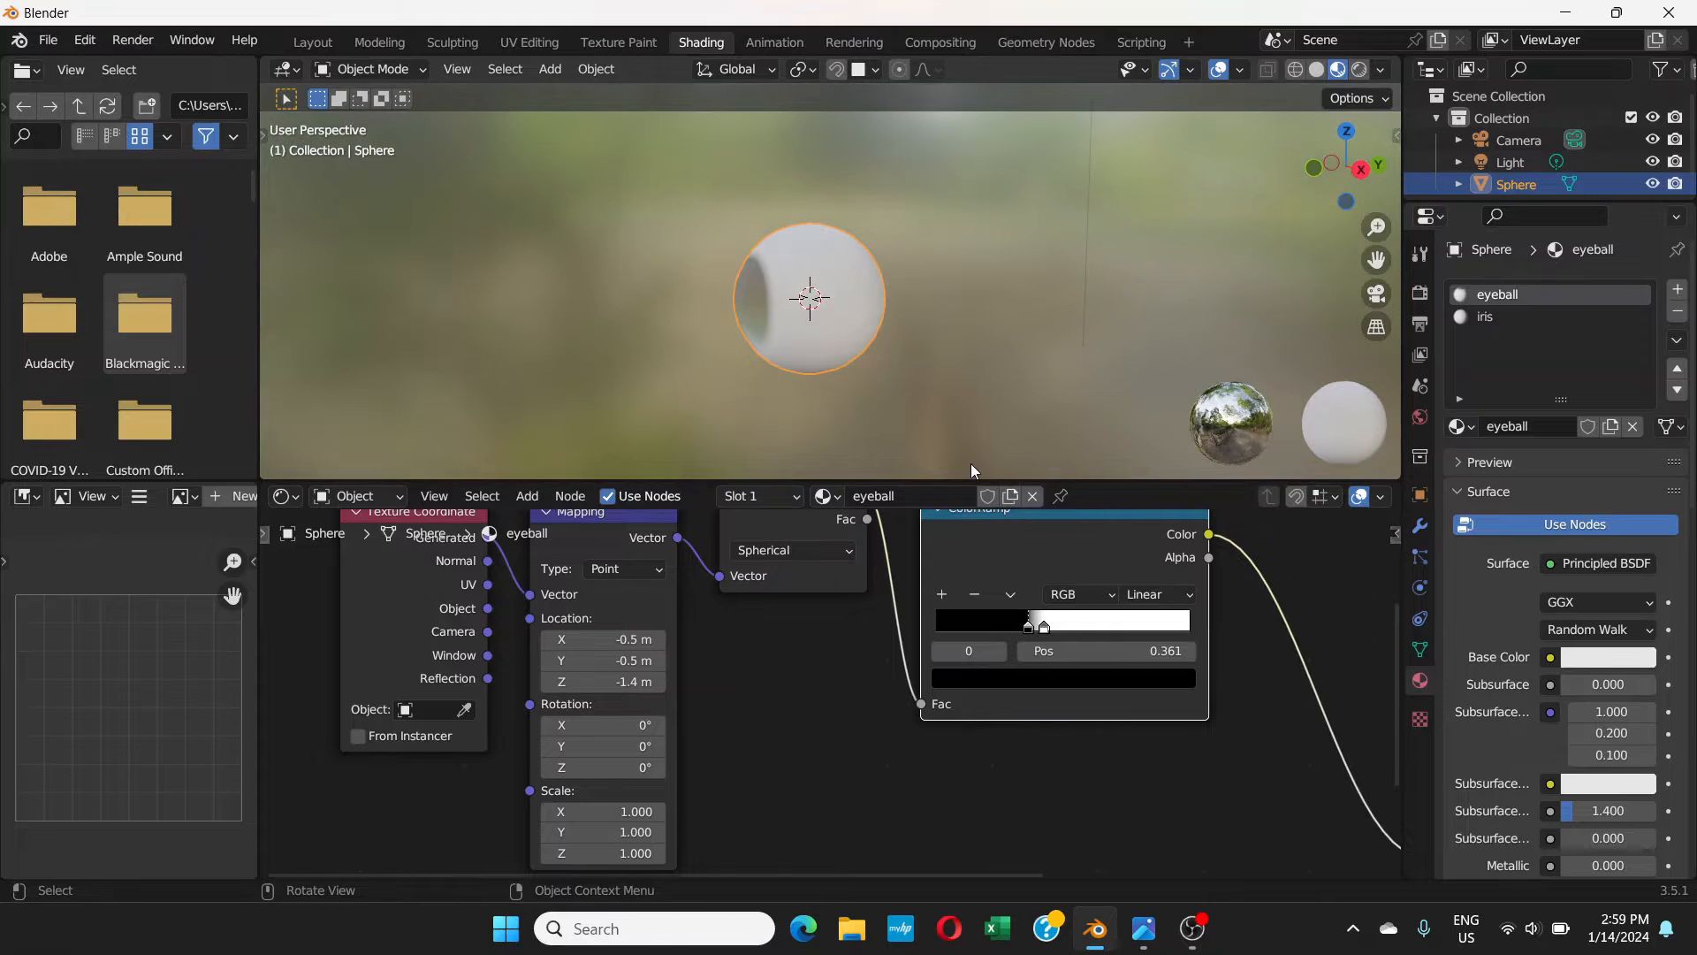
pyautogui.press('KP_3')
pyautogui.scroll(5, 826, 333)
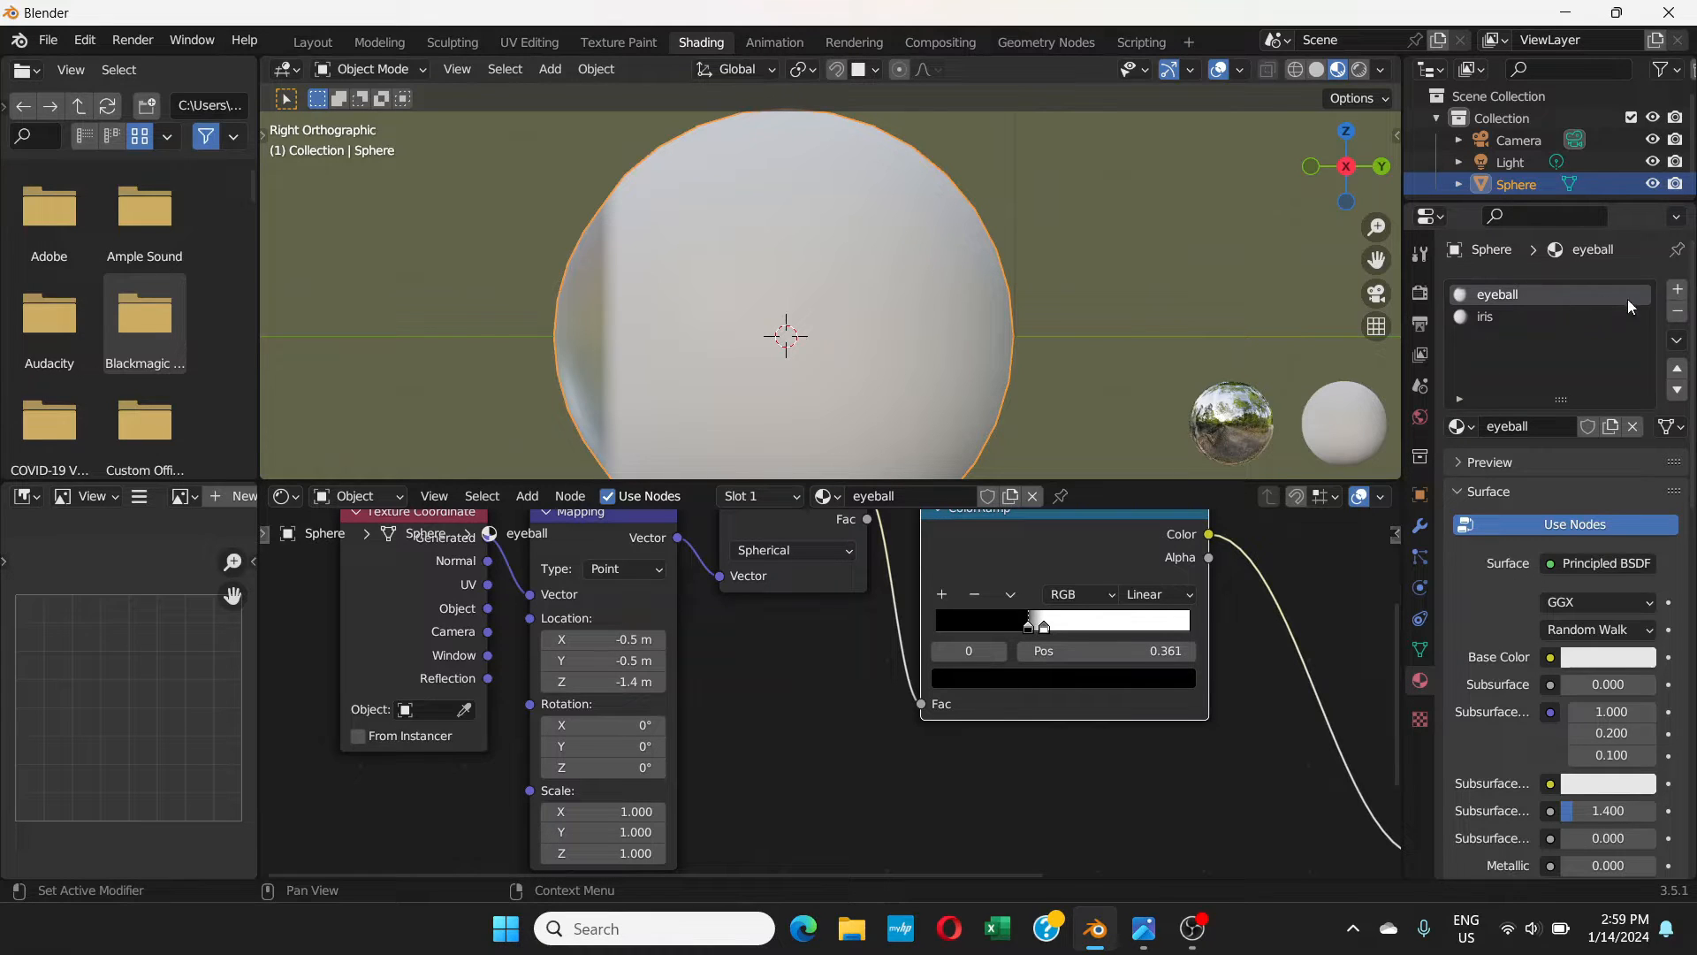
# - Set the eyeball material's blend mode to Alpha Blend, disable Show Backface and enable Screen Space Refraction
pyautogui.moveTo(1693, 316); pyautogui.dragTo(1694, 681)
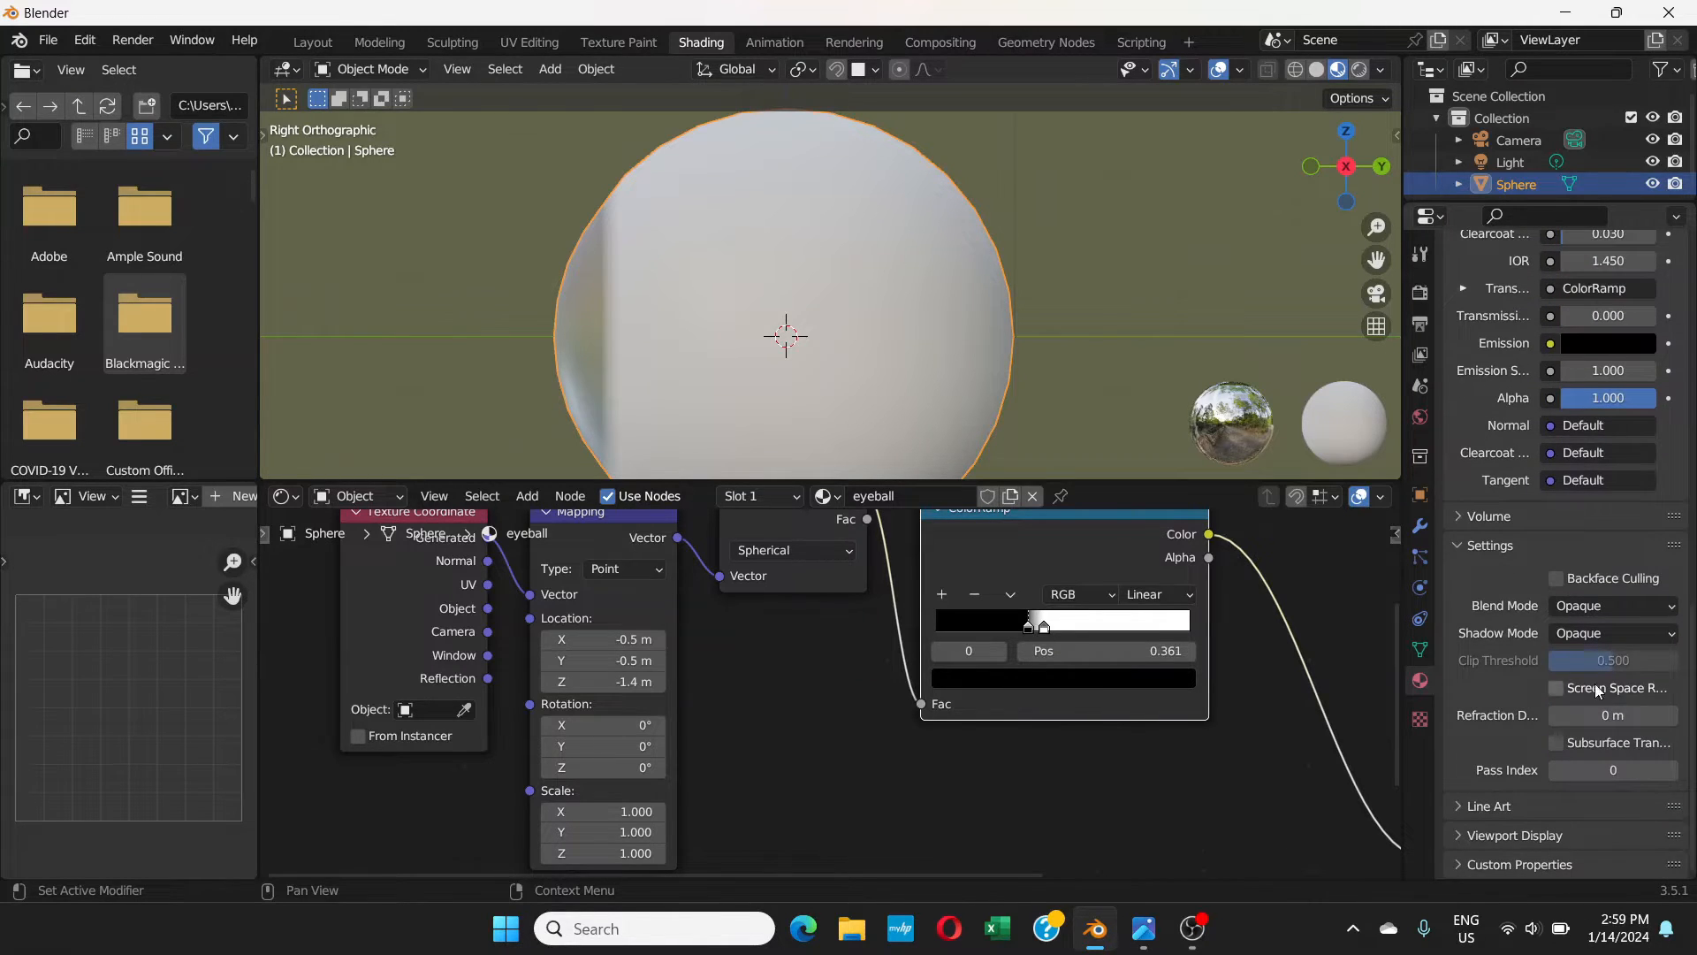
pyautogui.click(1668, 606)
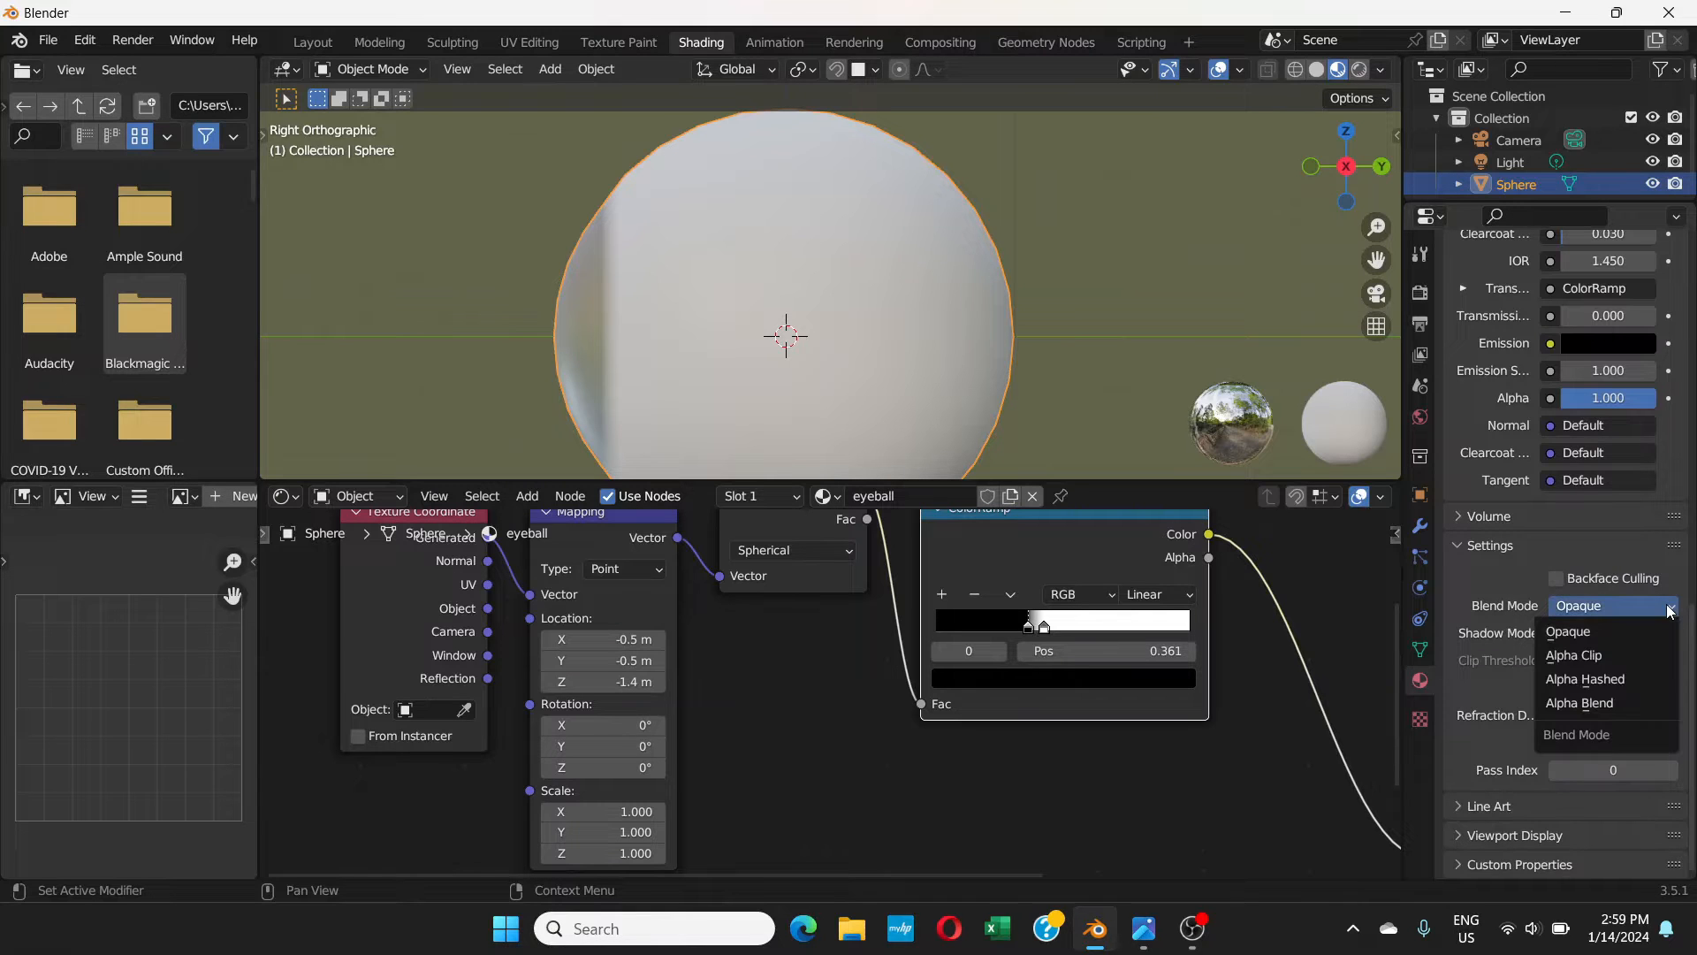
pyautogui.click(1603, 702)
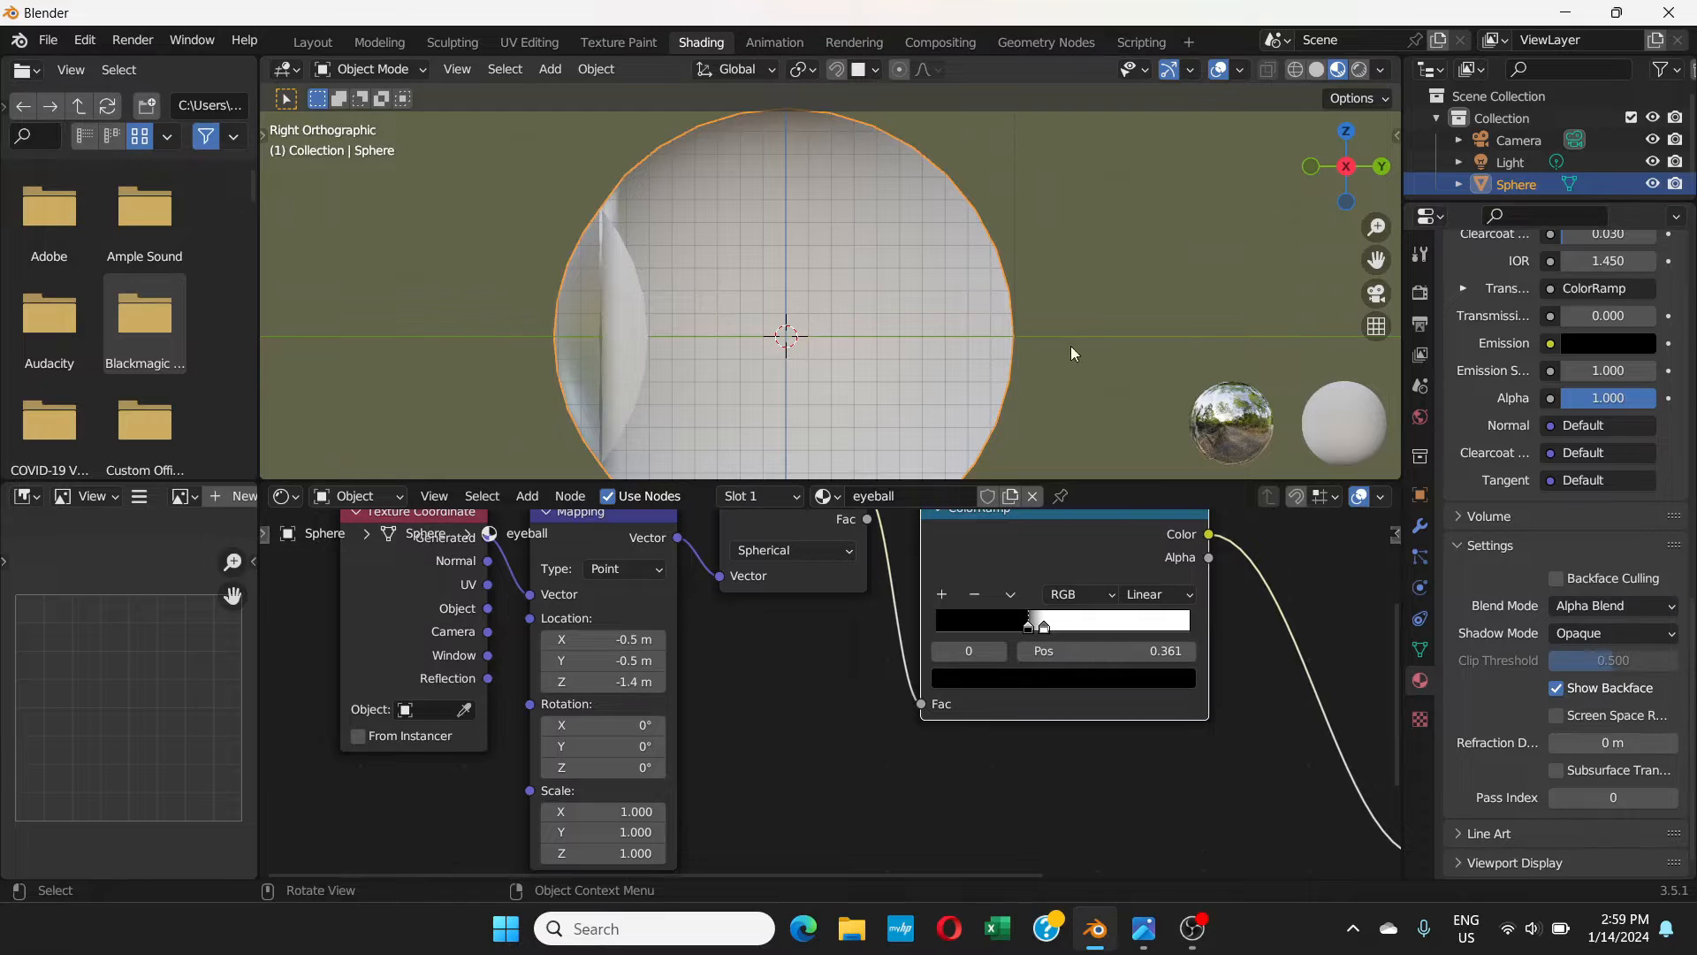
pyautogui.click(1557, 689)
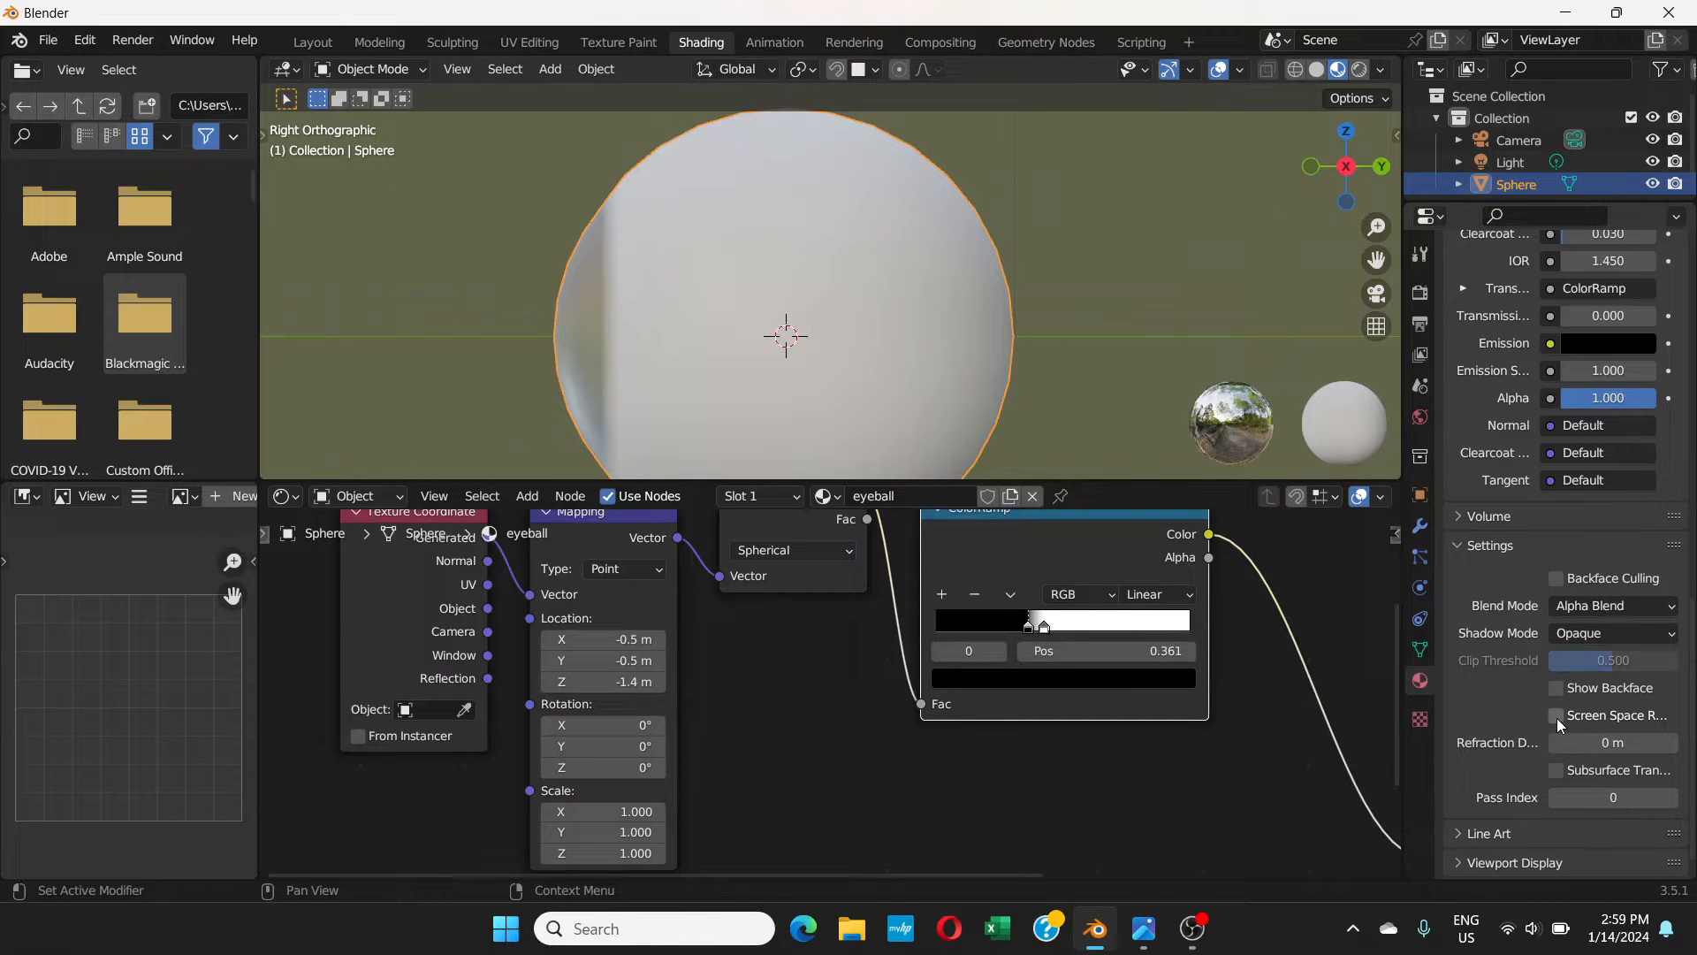
pyautogui.click(1558, 716)
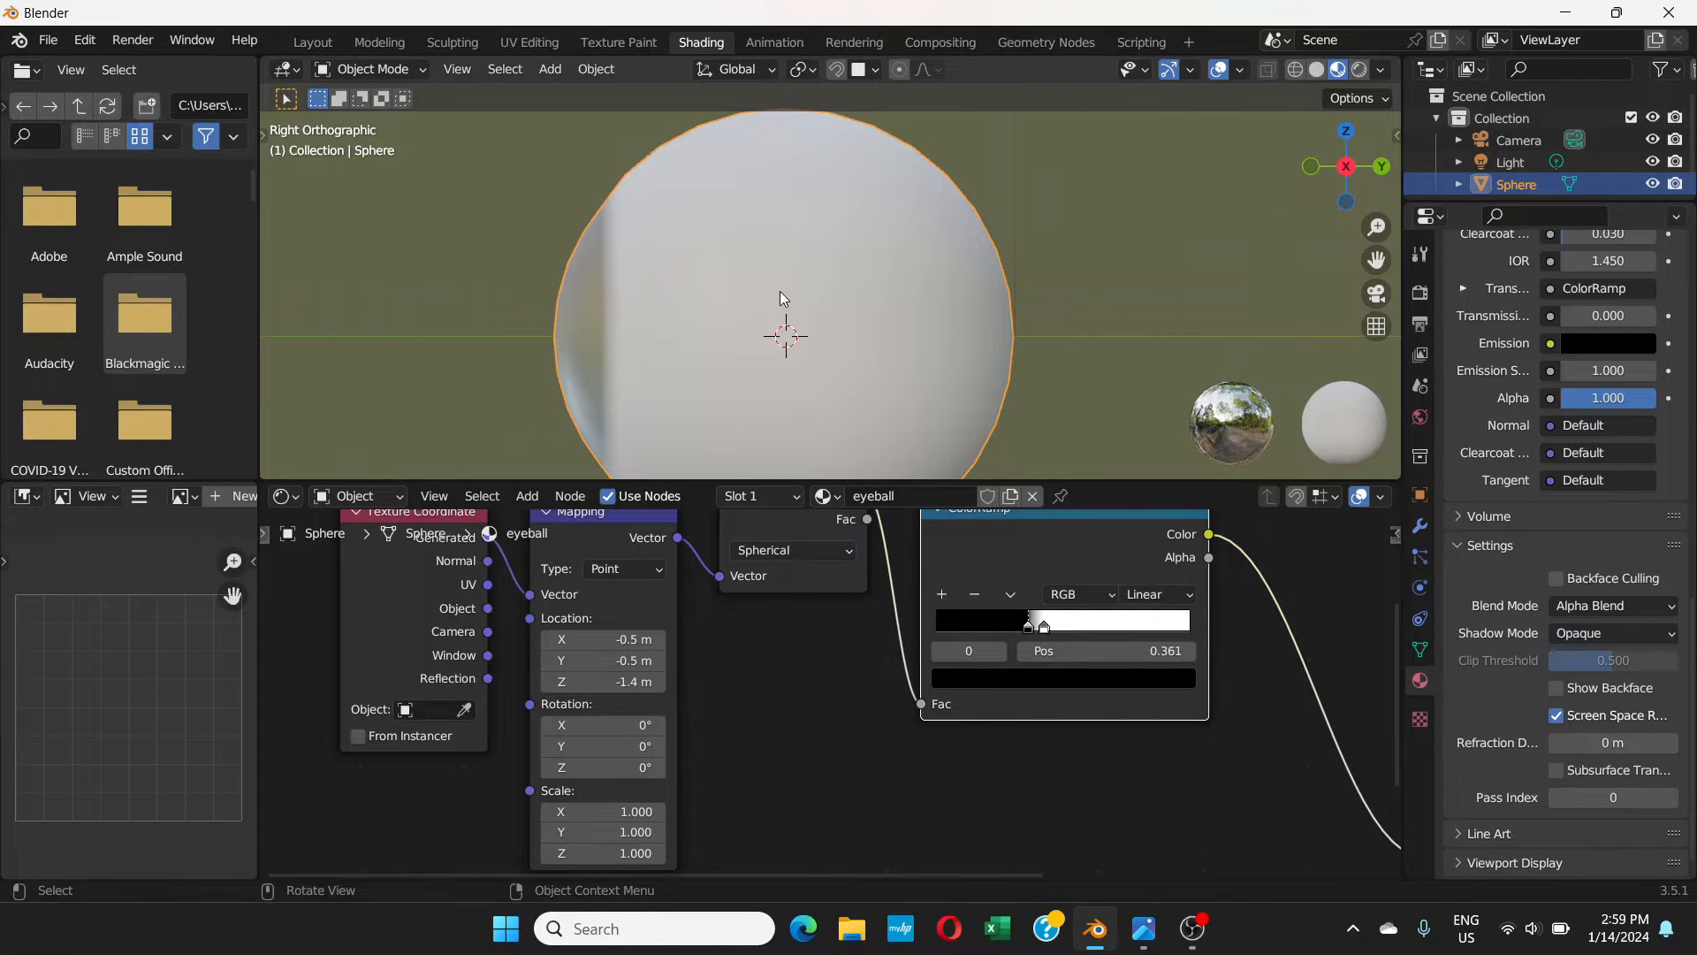
# - Enable Screen Space Reflections with Refraction in the Eevee render settings
pyautogui.scroll(-2, 780, 289)
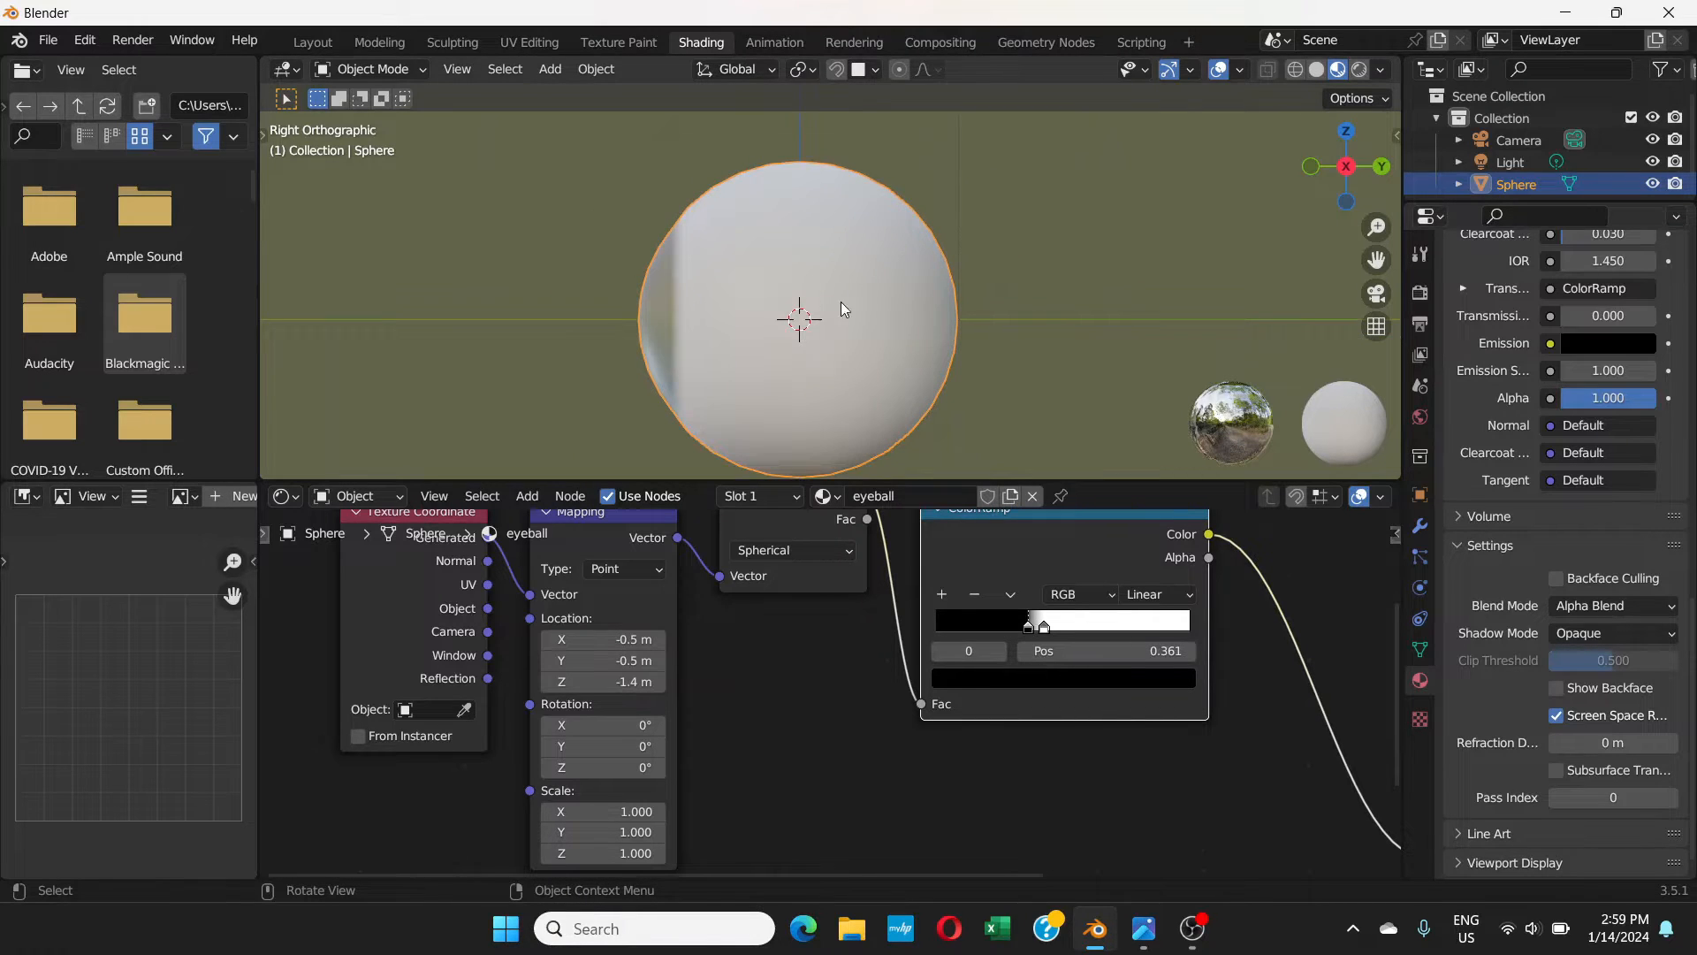
pyautogui.click(1417, 294)
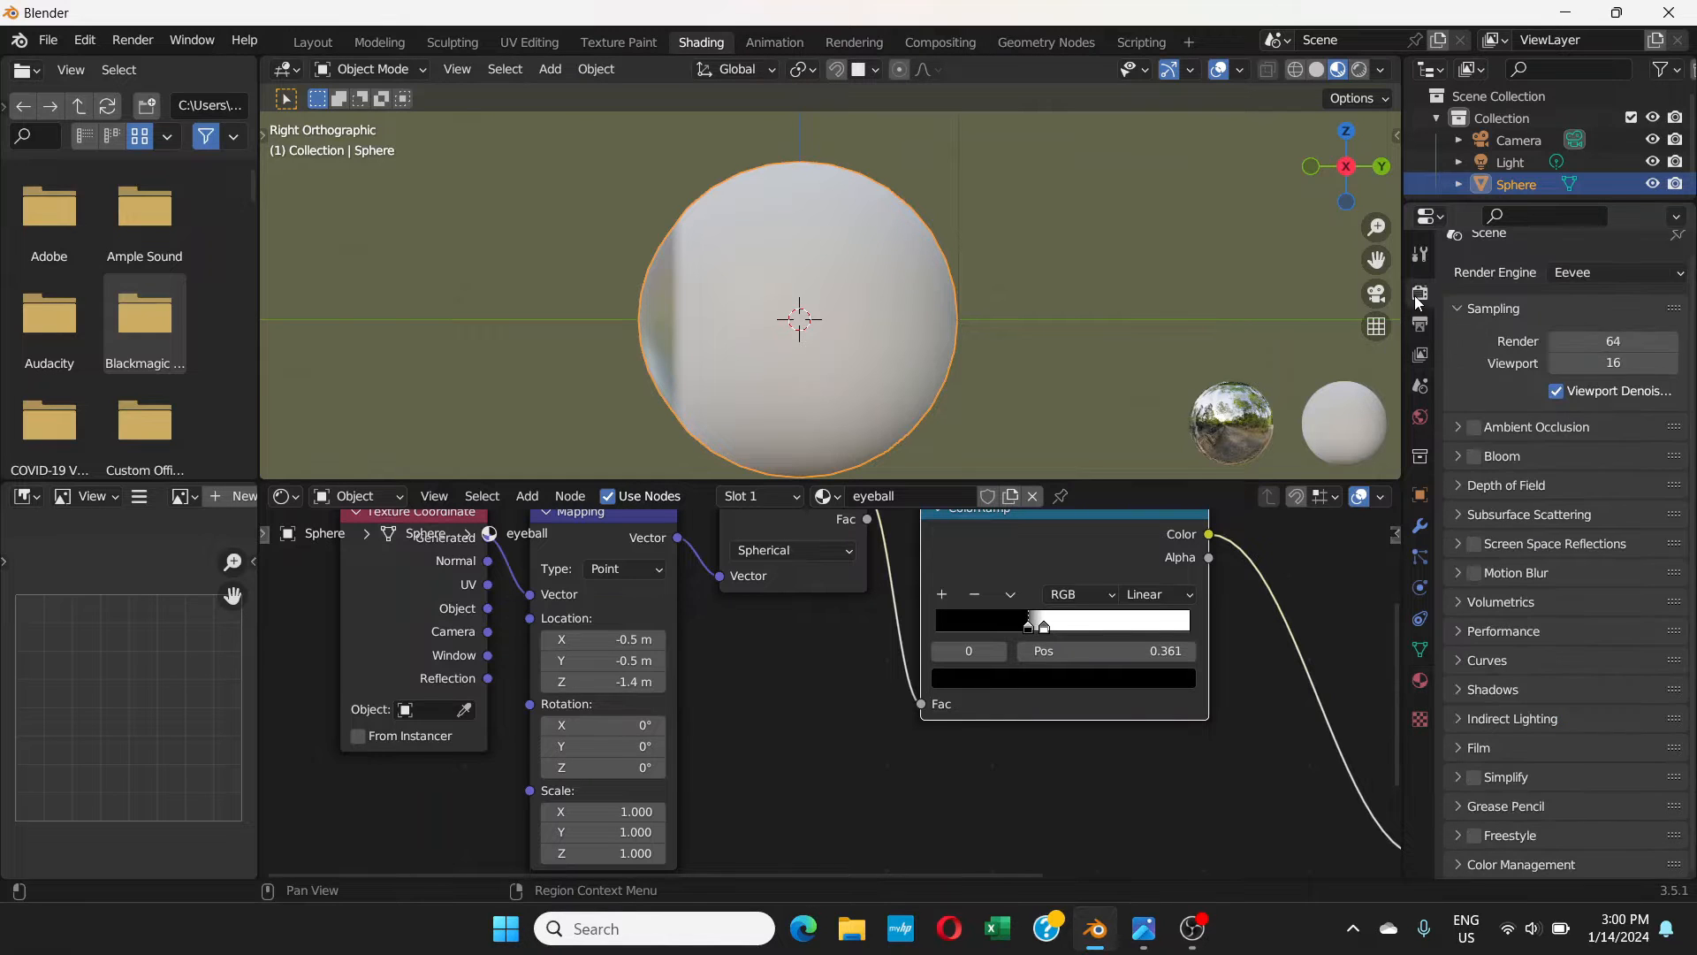
pyautogui.click(1460, 543)
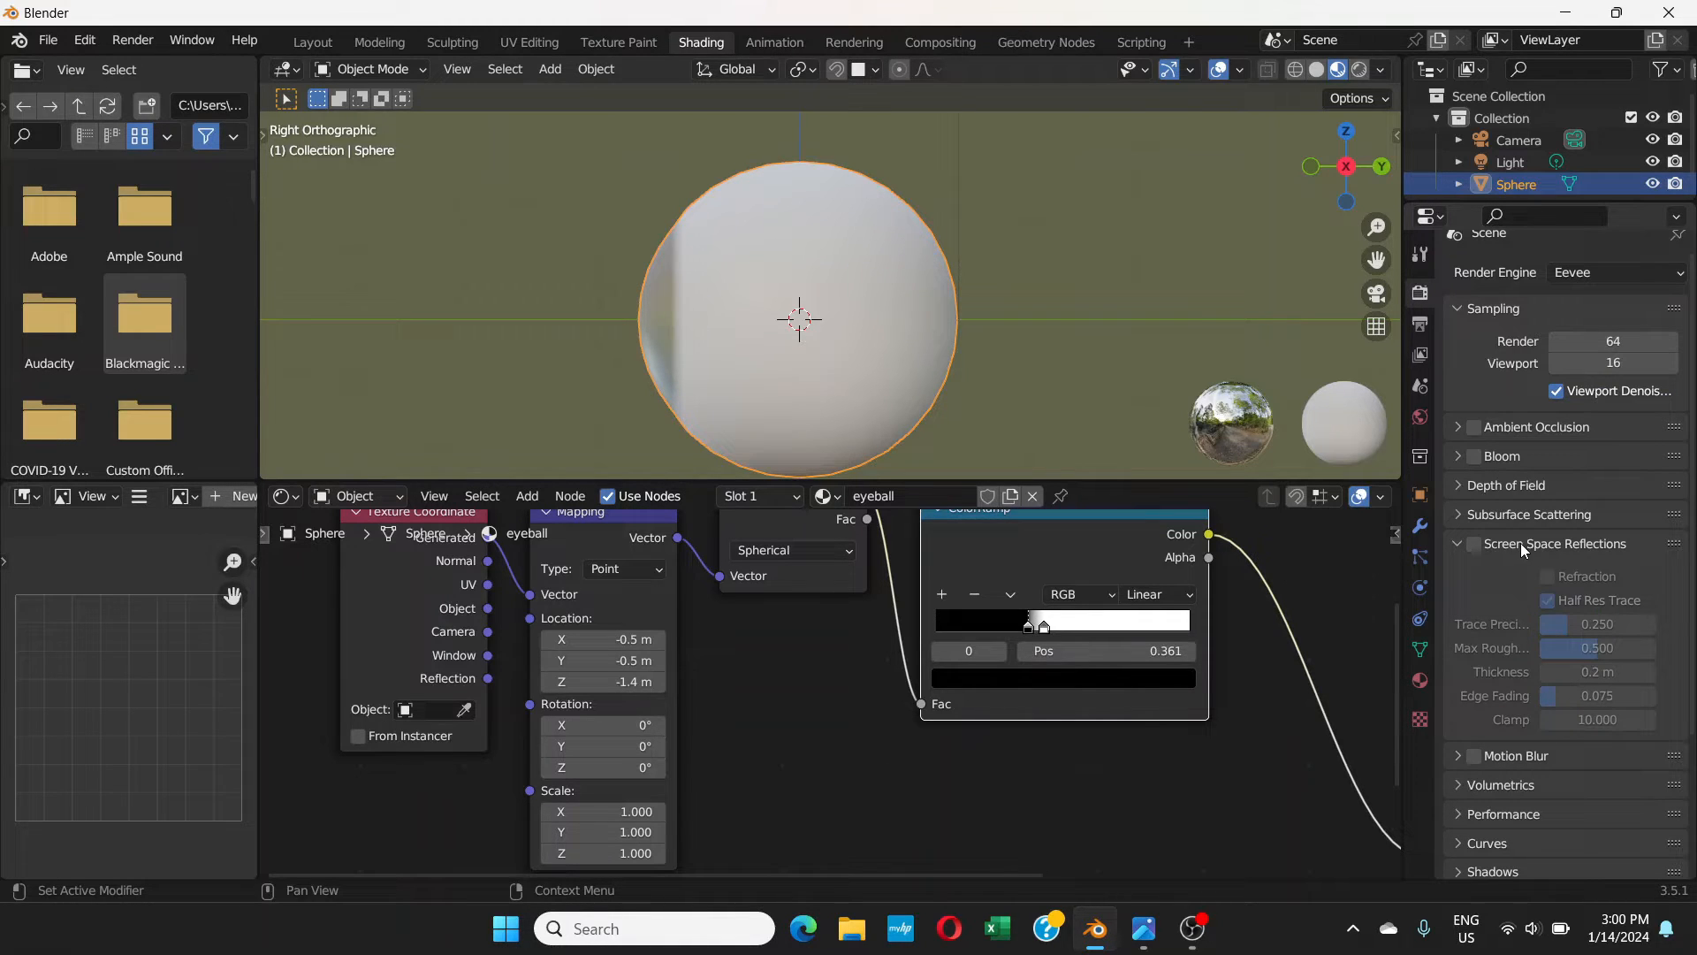
pyautogui.click(1474, 545)
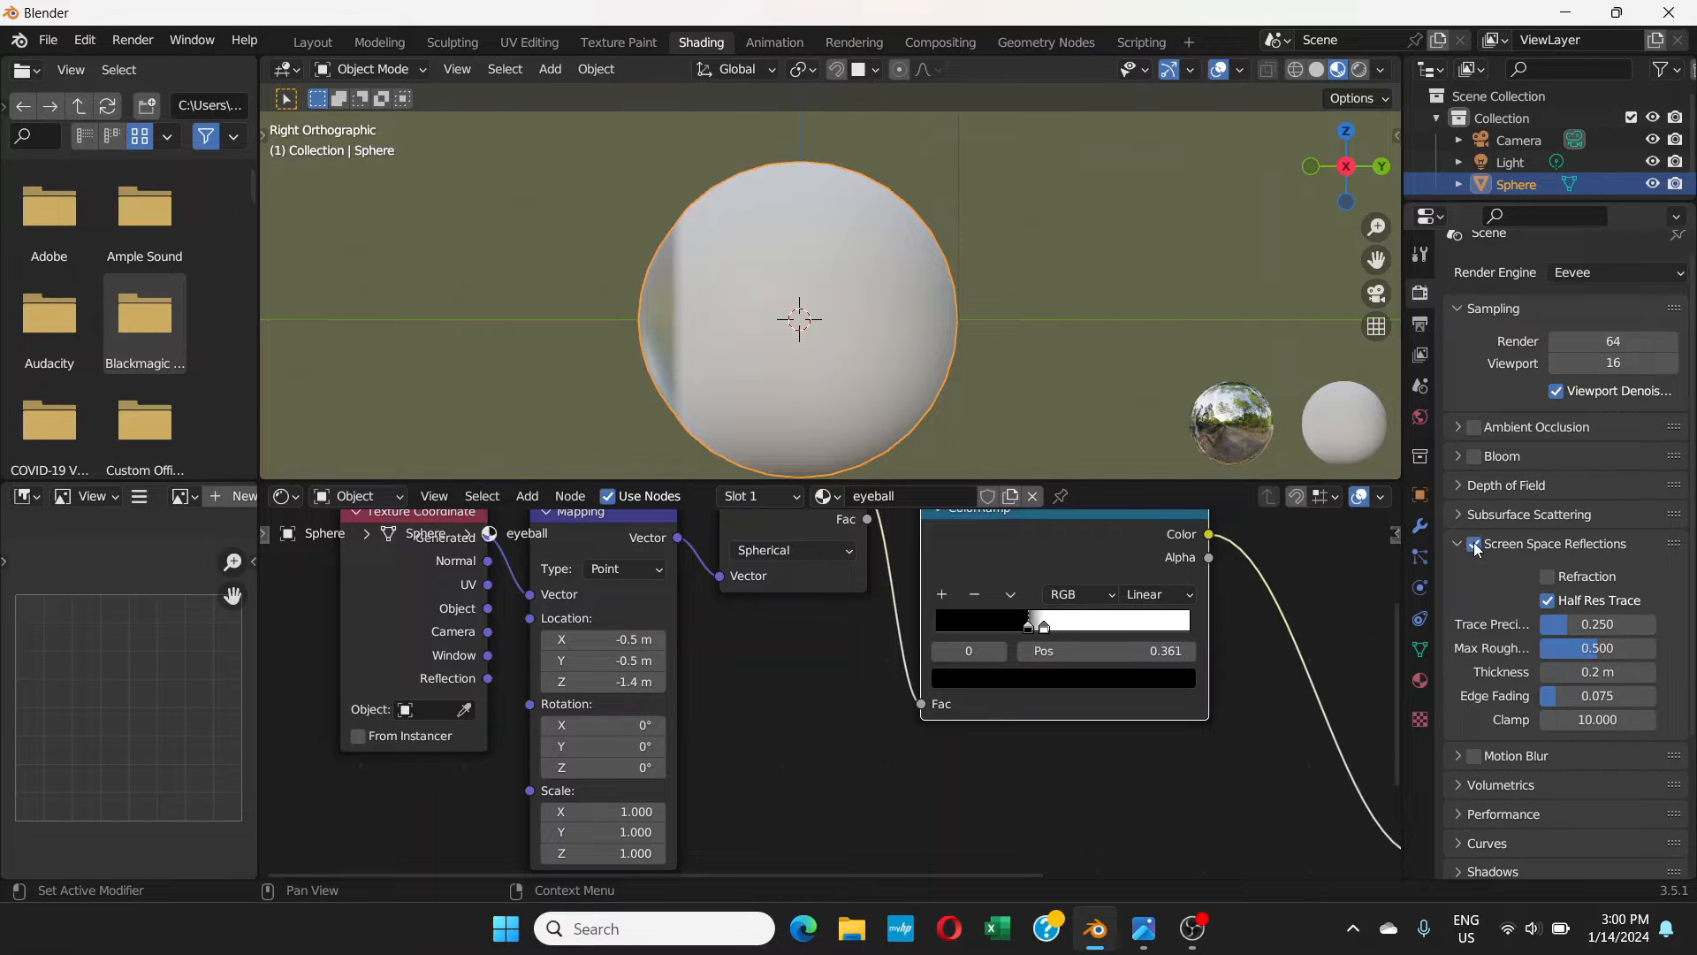
pyautogui.click(1547, 580)
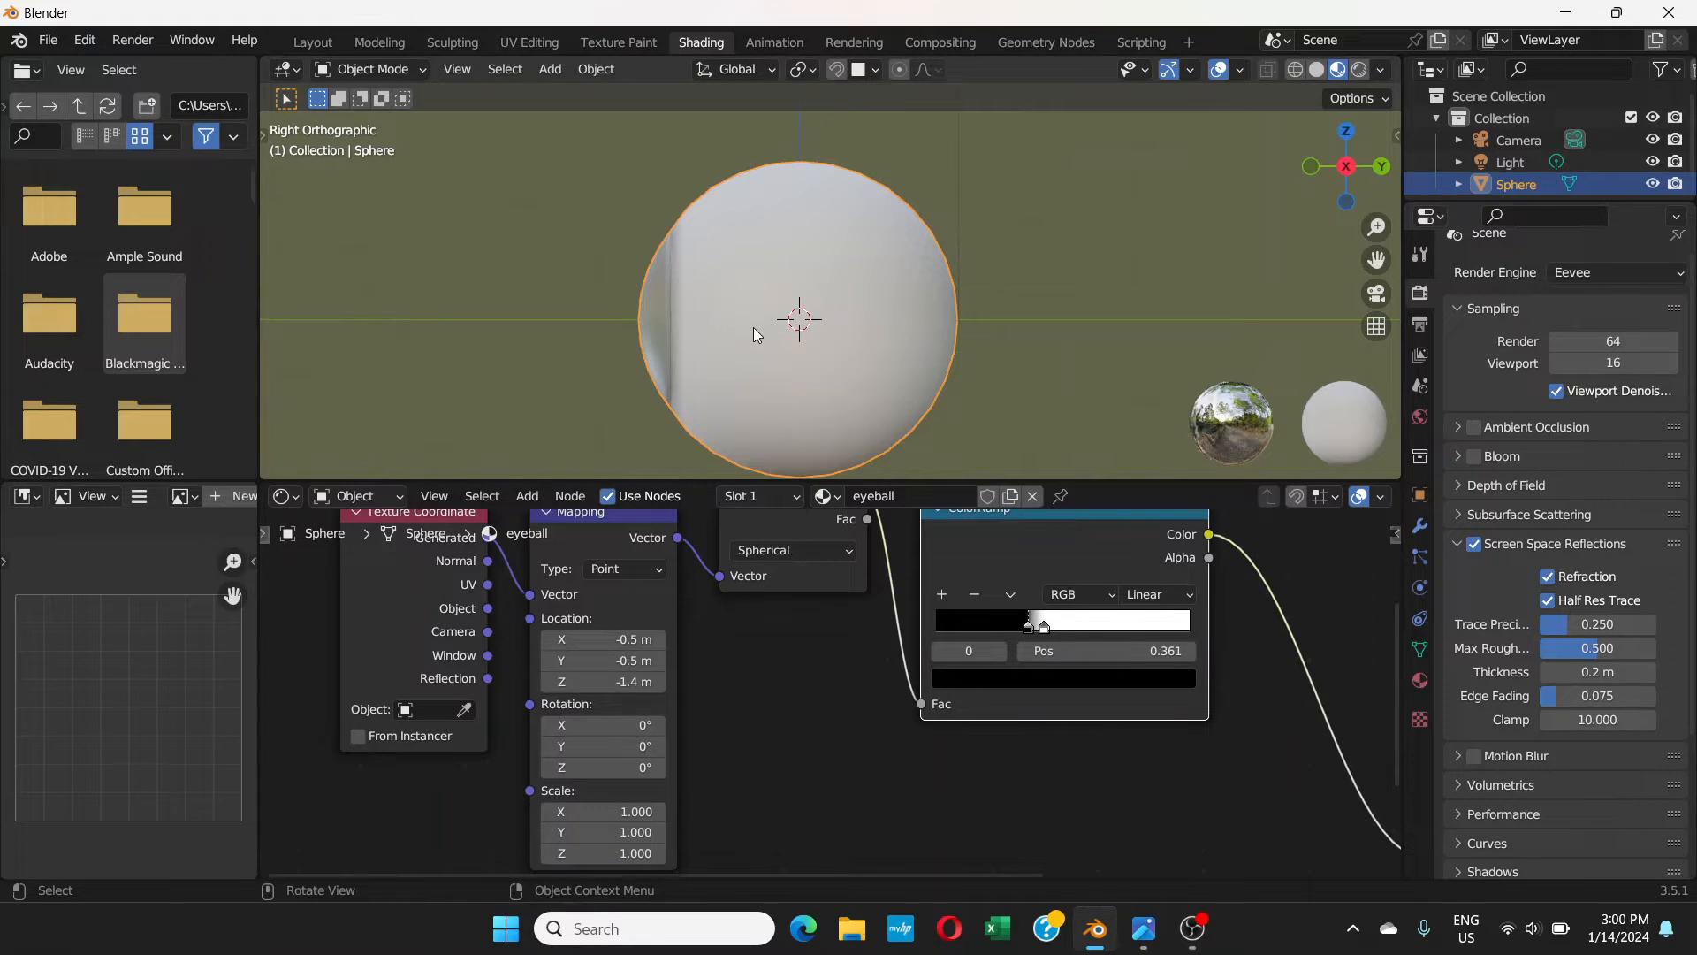
# - Examine the refraction on the sphere's transparent front in perspective and orthographic projection, ending in the right view
pyautogui.scroll(4, 749, 329)
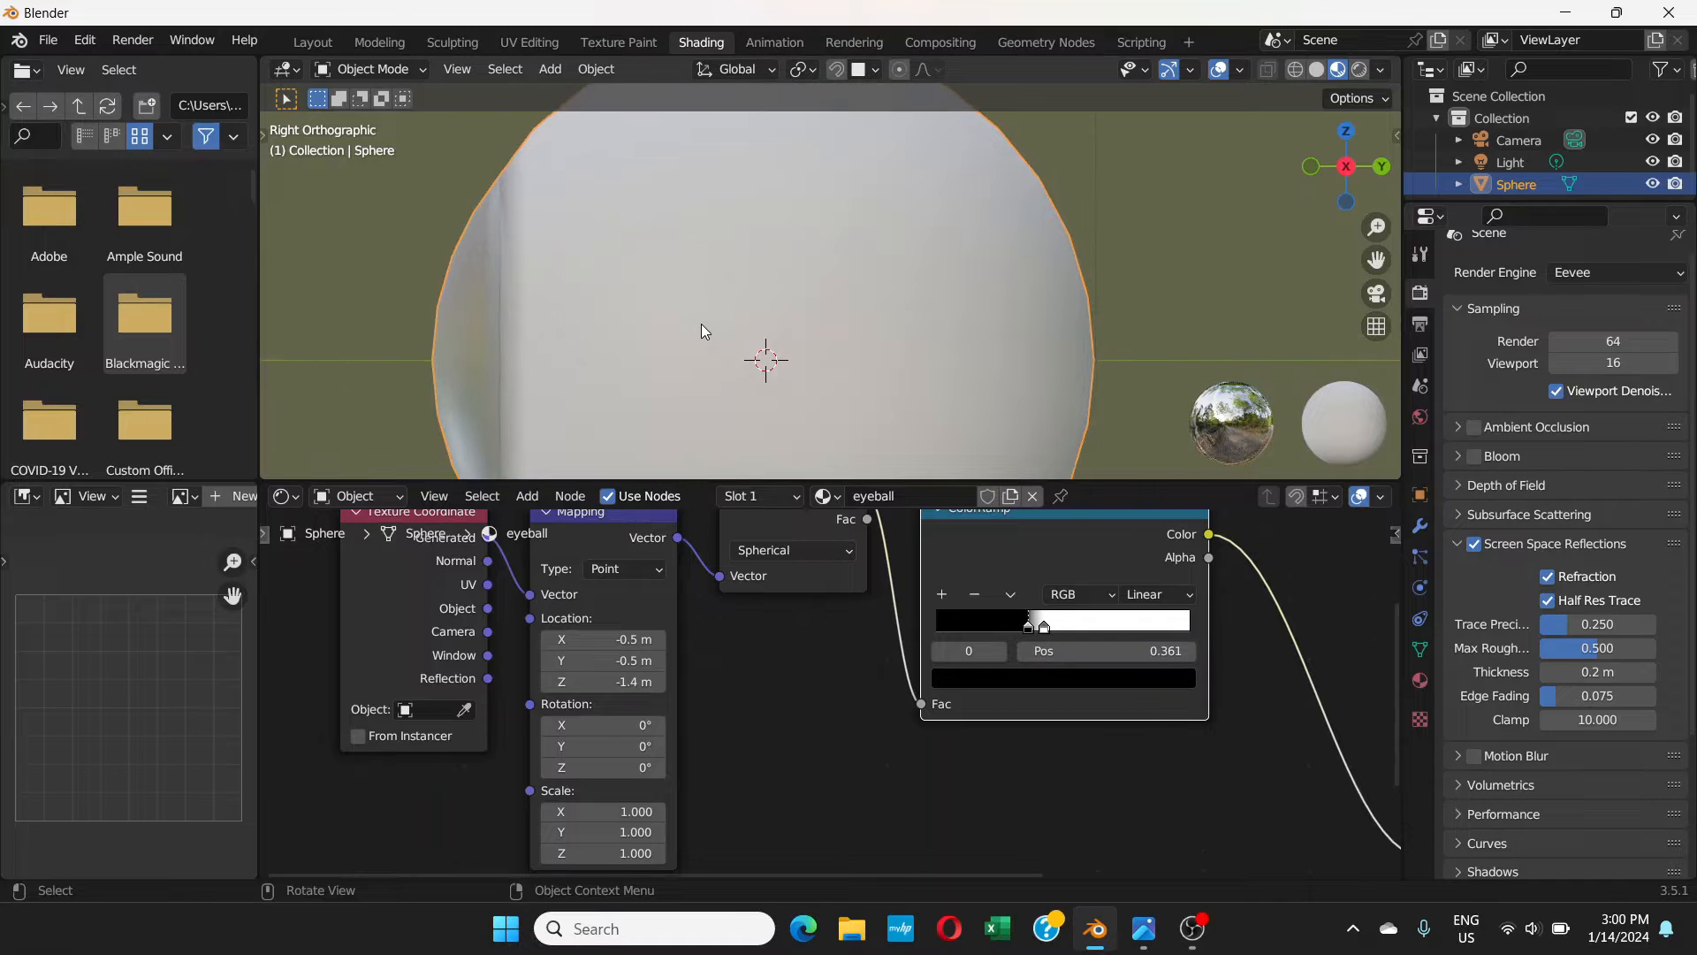
pyautogui.scroll(-1, 702, 324)
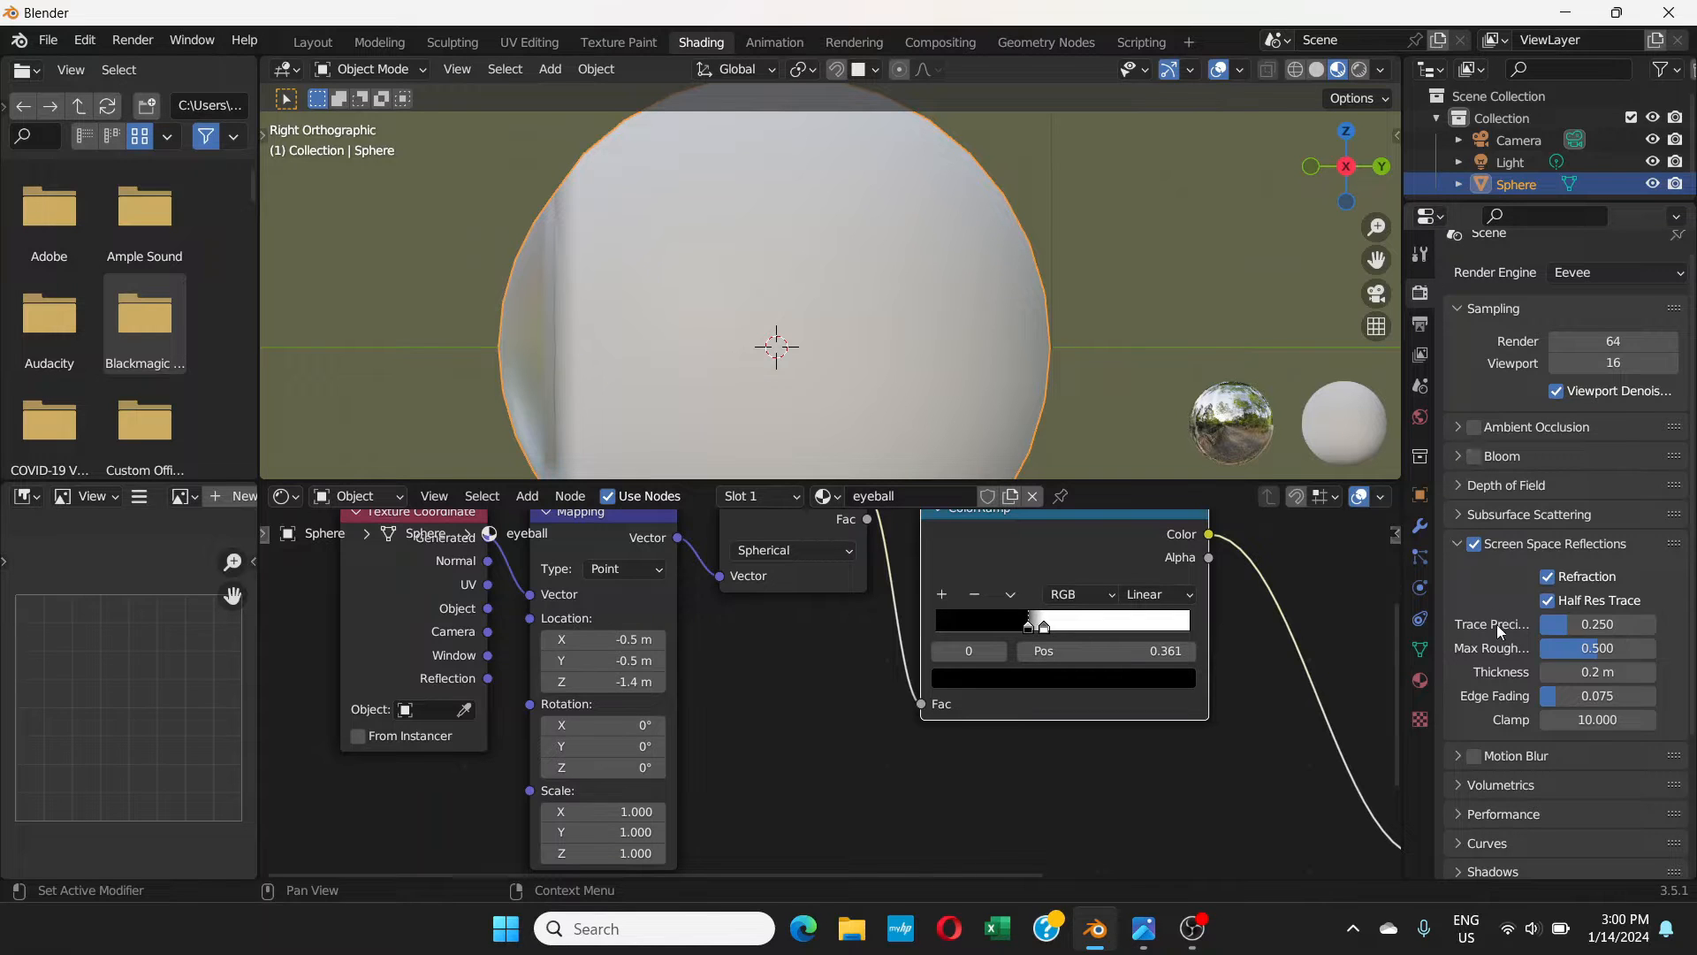
pyautogui.scroll(-5, 1489, 691)
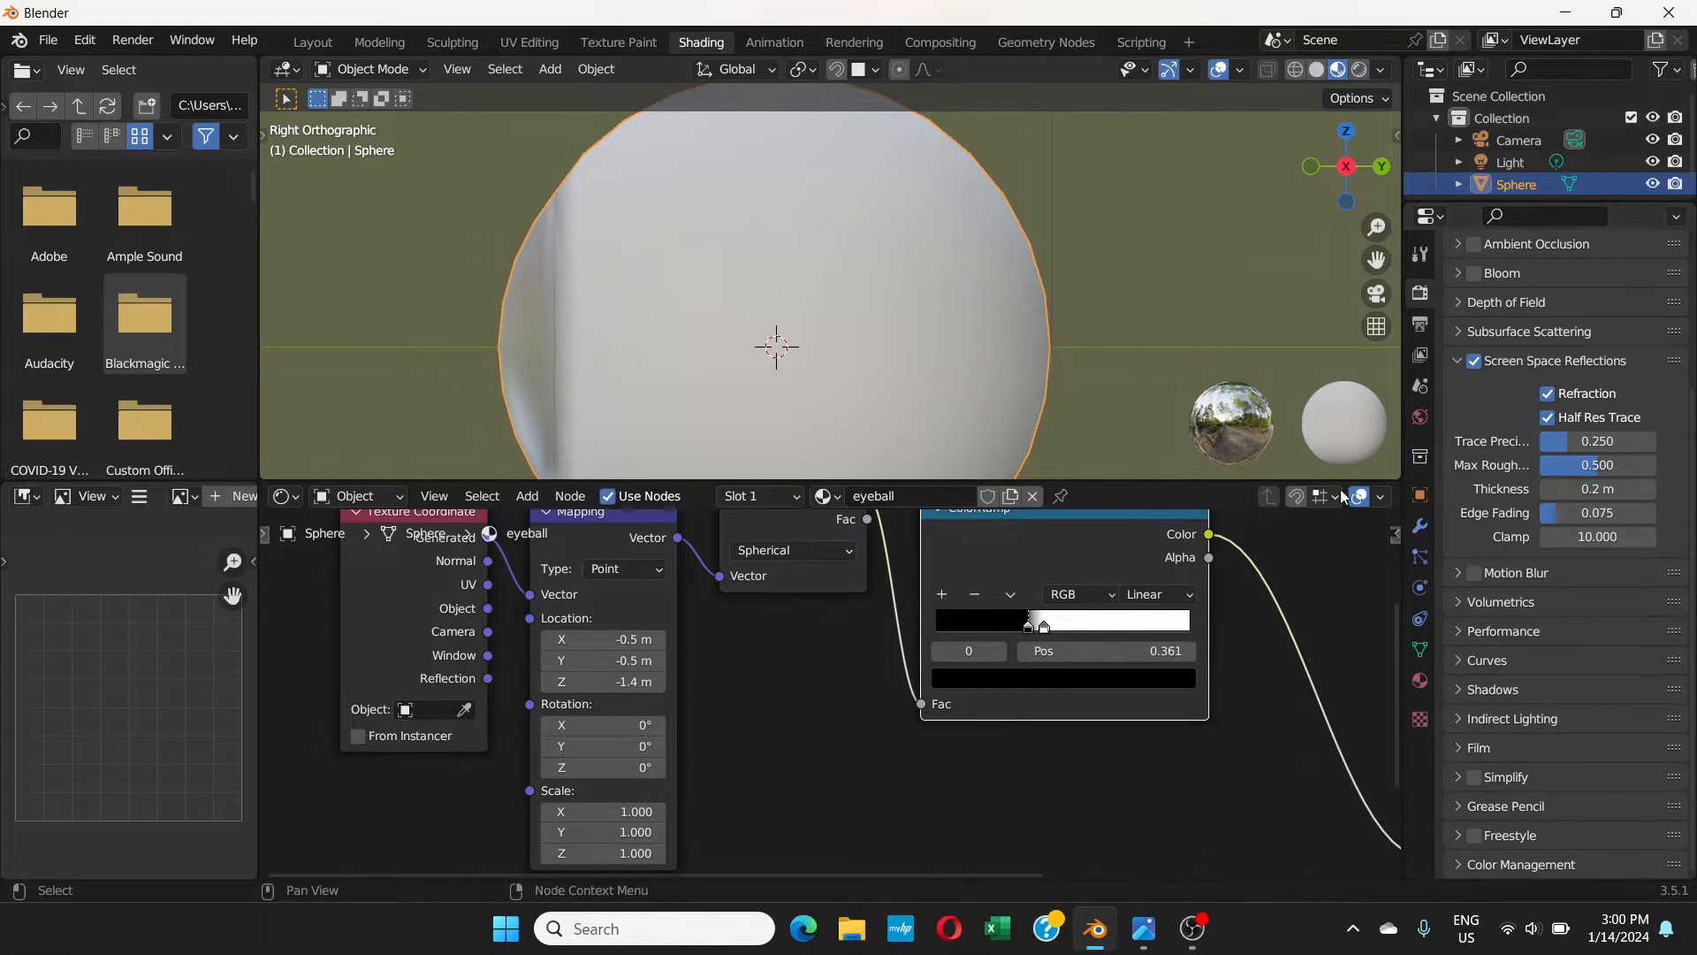
pyautogui.press('KP_5')
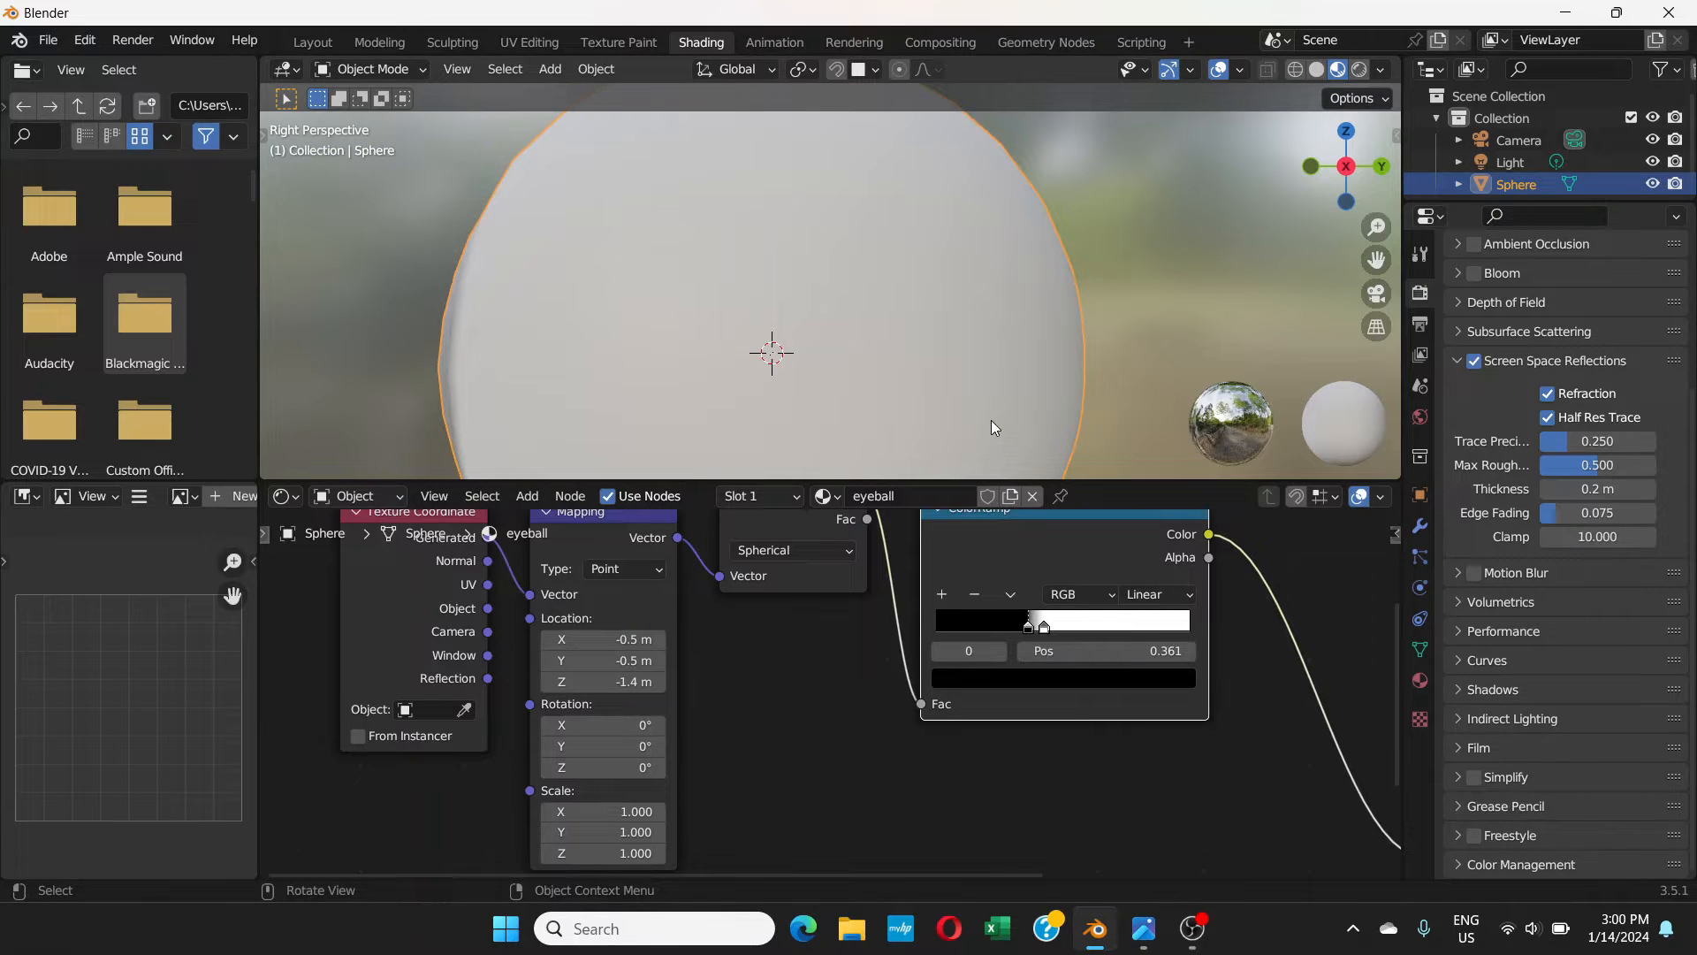
pyautogui.press('KP_5')
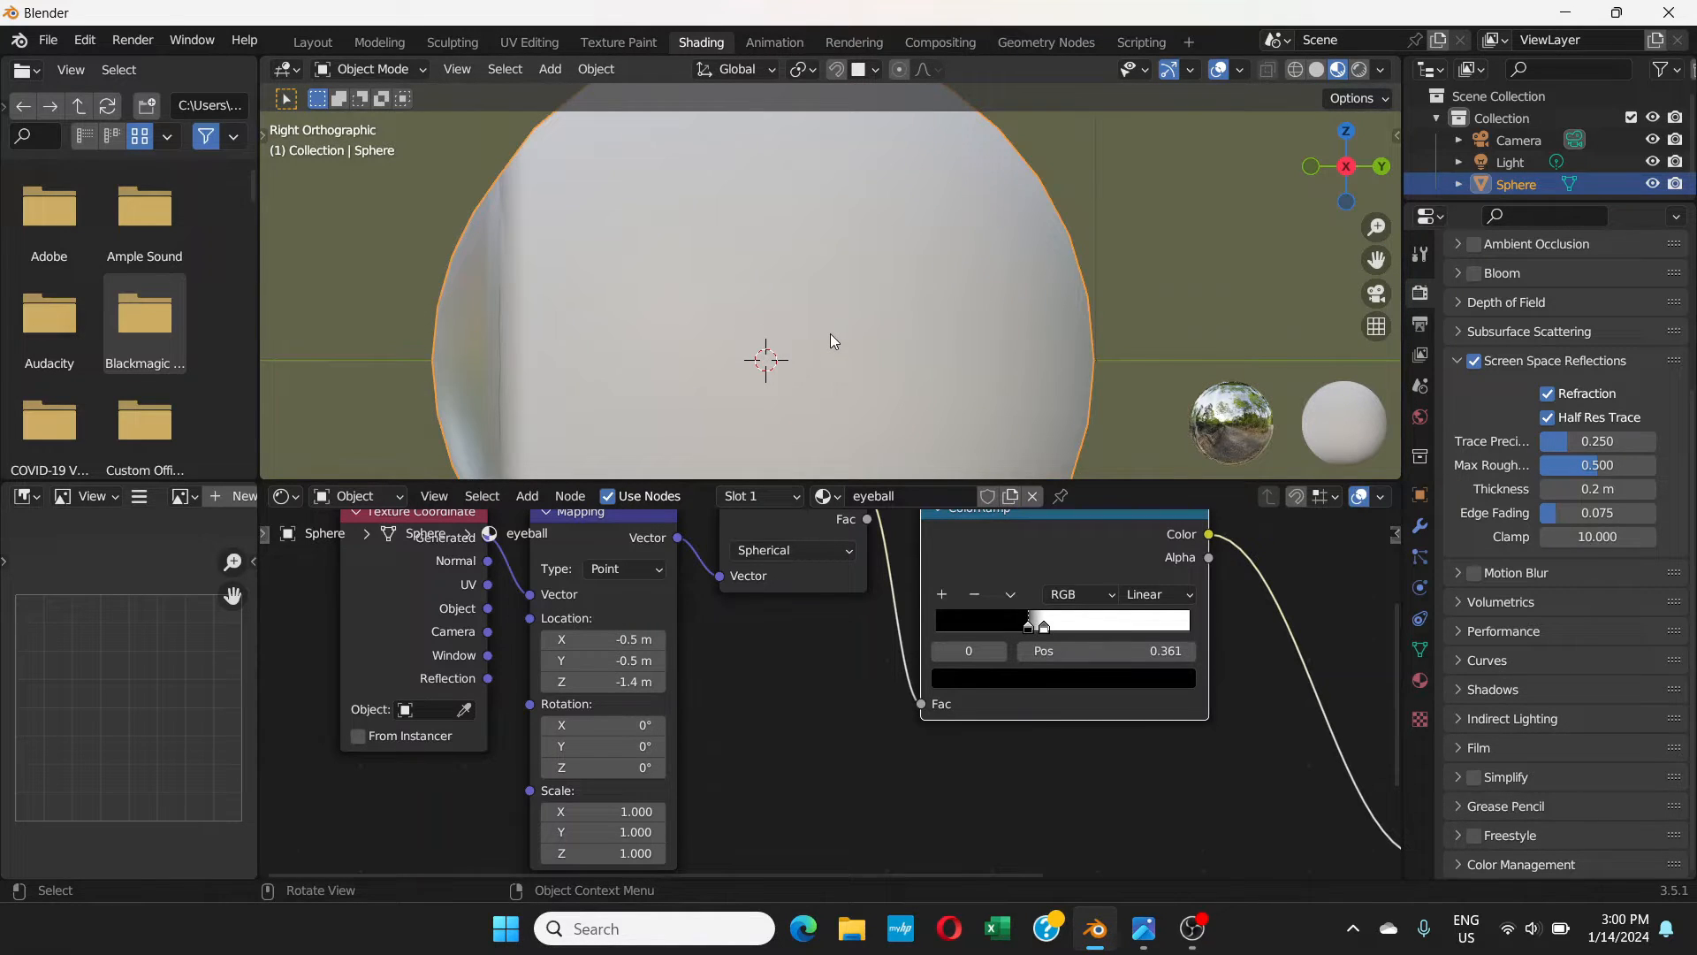
pyautogui.scroll(-2, 867, 302)
pyautogui.moveTo(867, 303); pyautogui.dragTo(868, 300, button='middle')
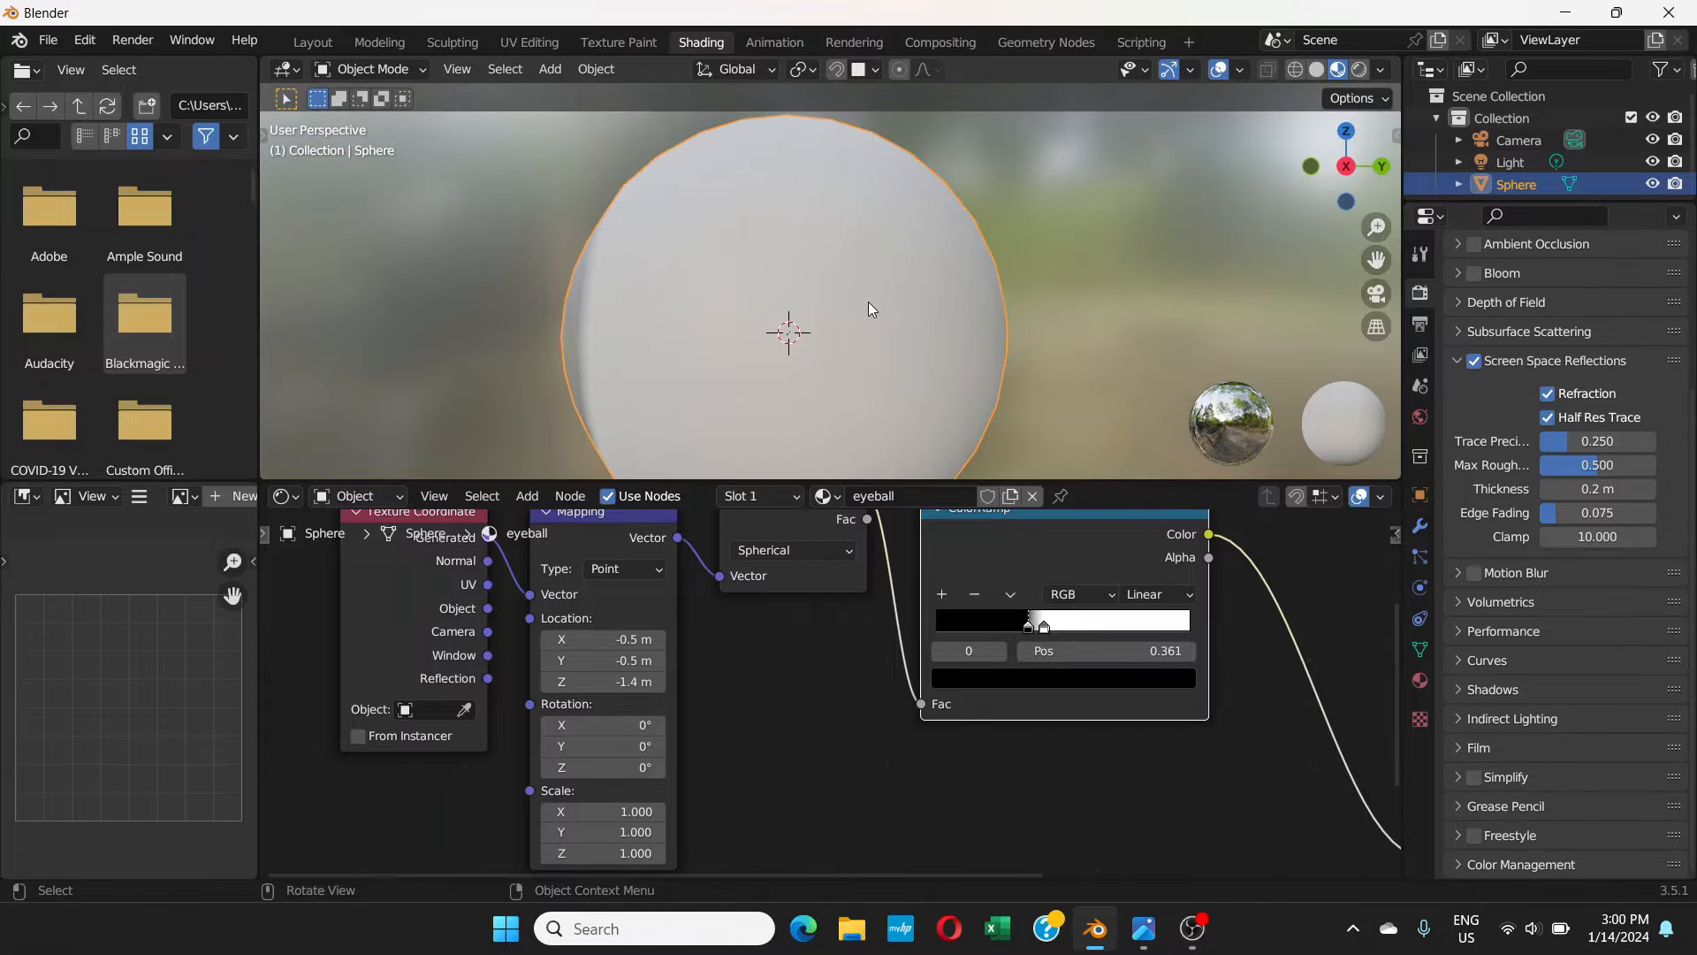
pyautogui.scroll(-3, 903, 281)
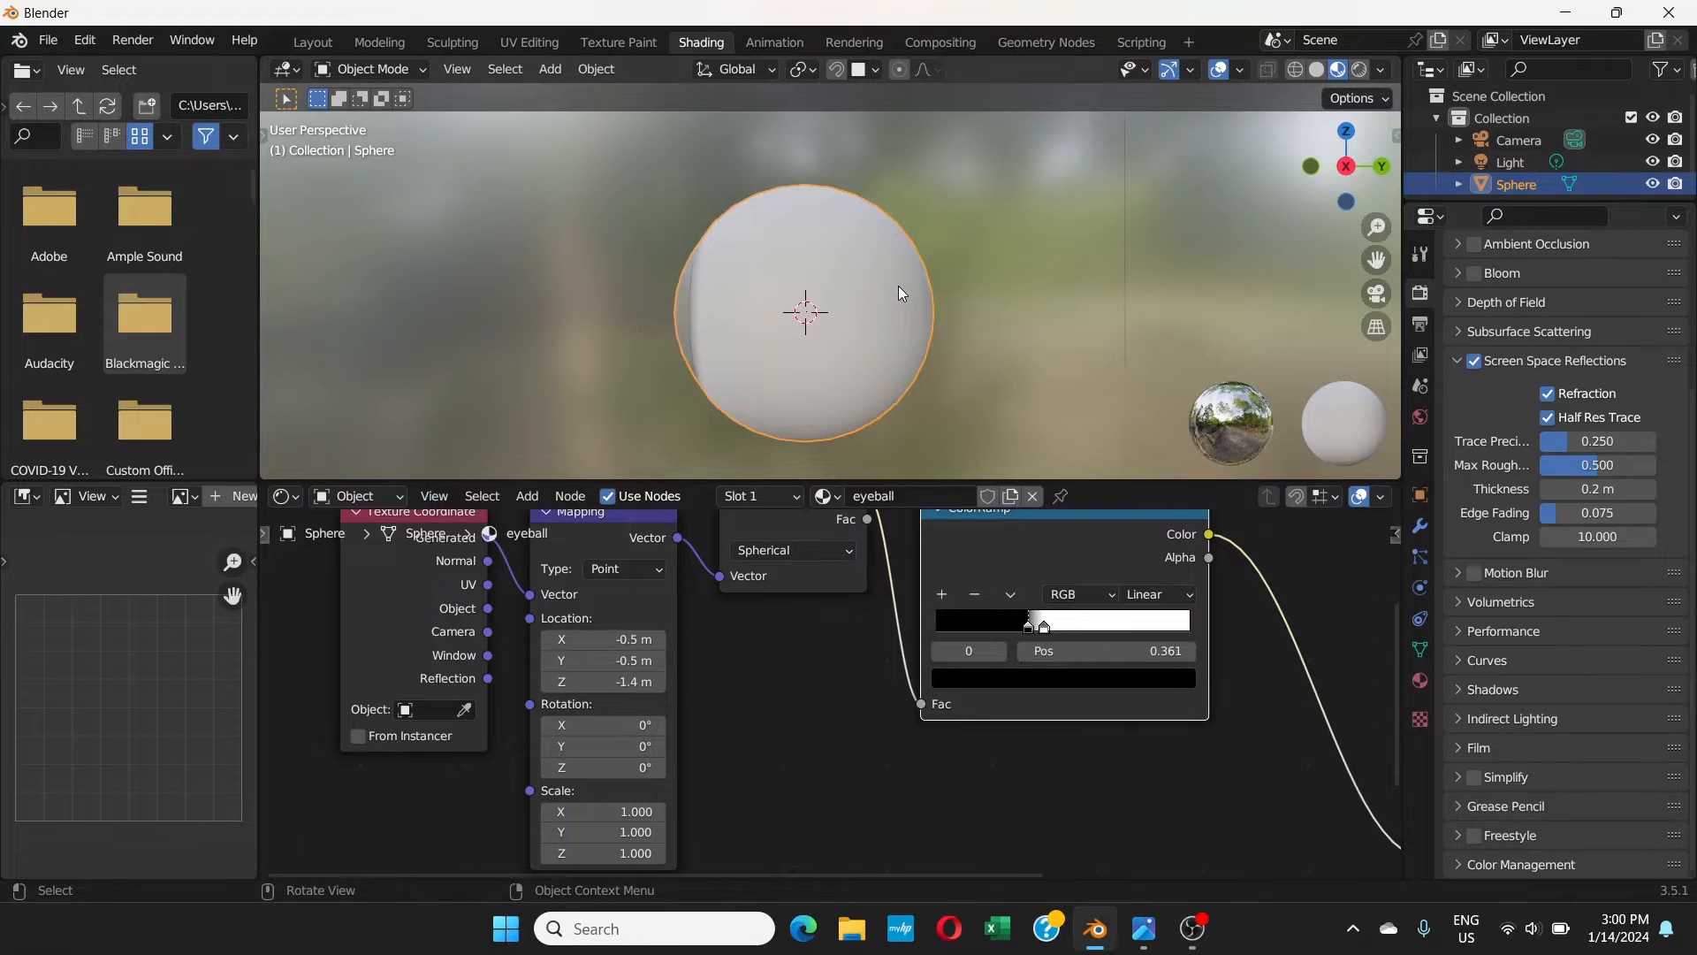
pyautogui.press('KP_3')
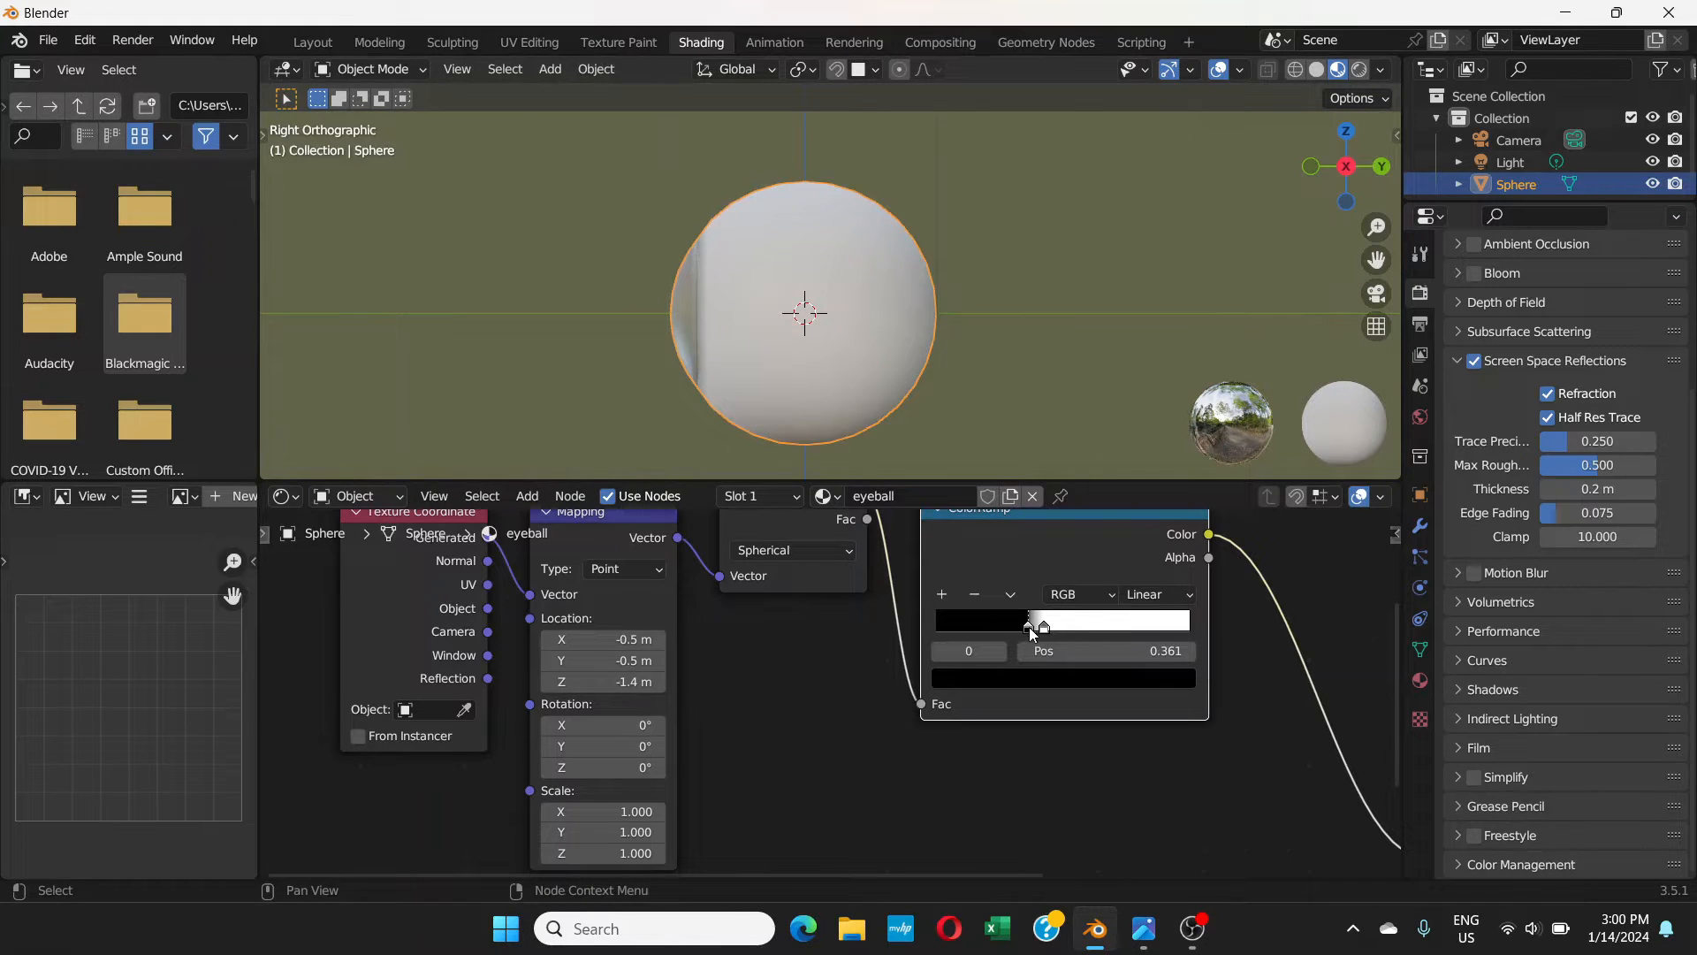
# - Move the ColorRamp's white stop to about 0.458 and its black stop to about 0.390, checking the sphere's front
pyautogui.moveTo(1029, 628); pyautogui.dragTo(1052, 629)
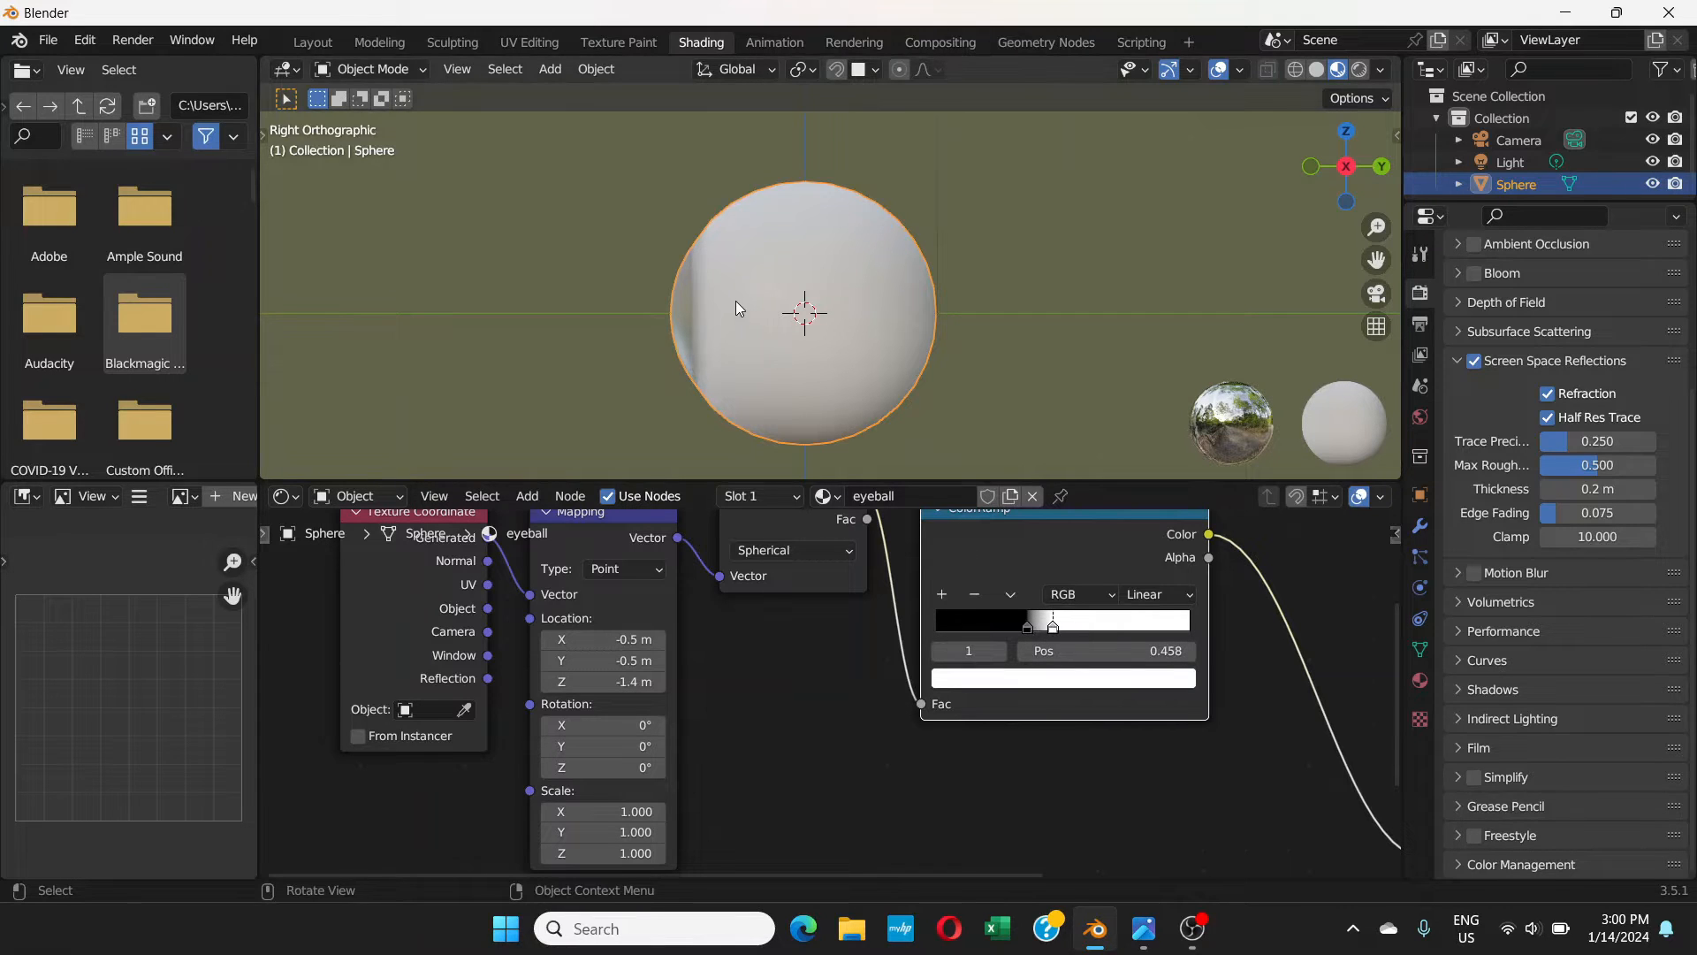
pyautogui.scroll(3, 734, 300)
pyautogui.scroll(6, 734, 324)
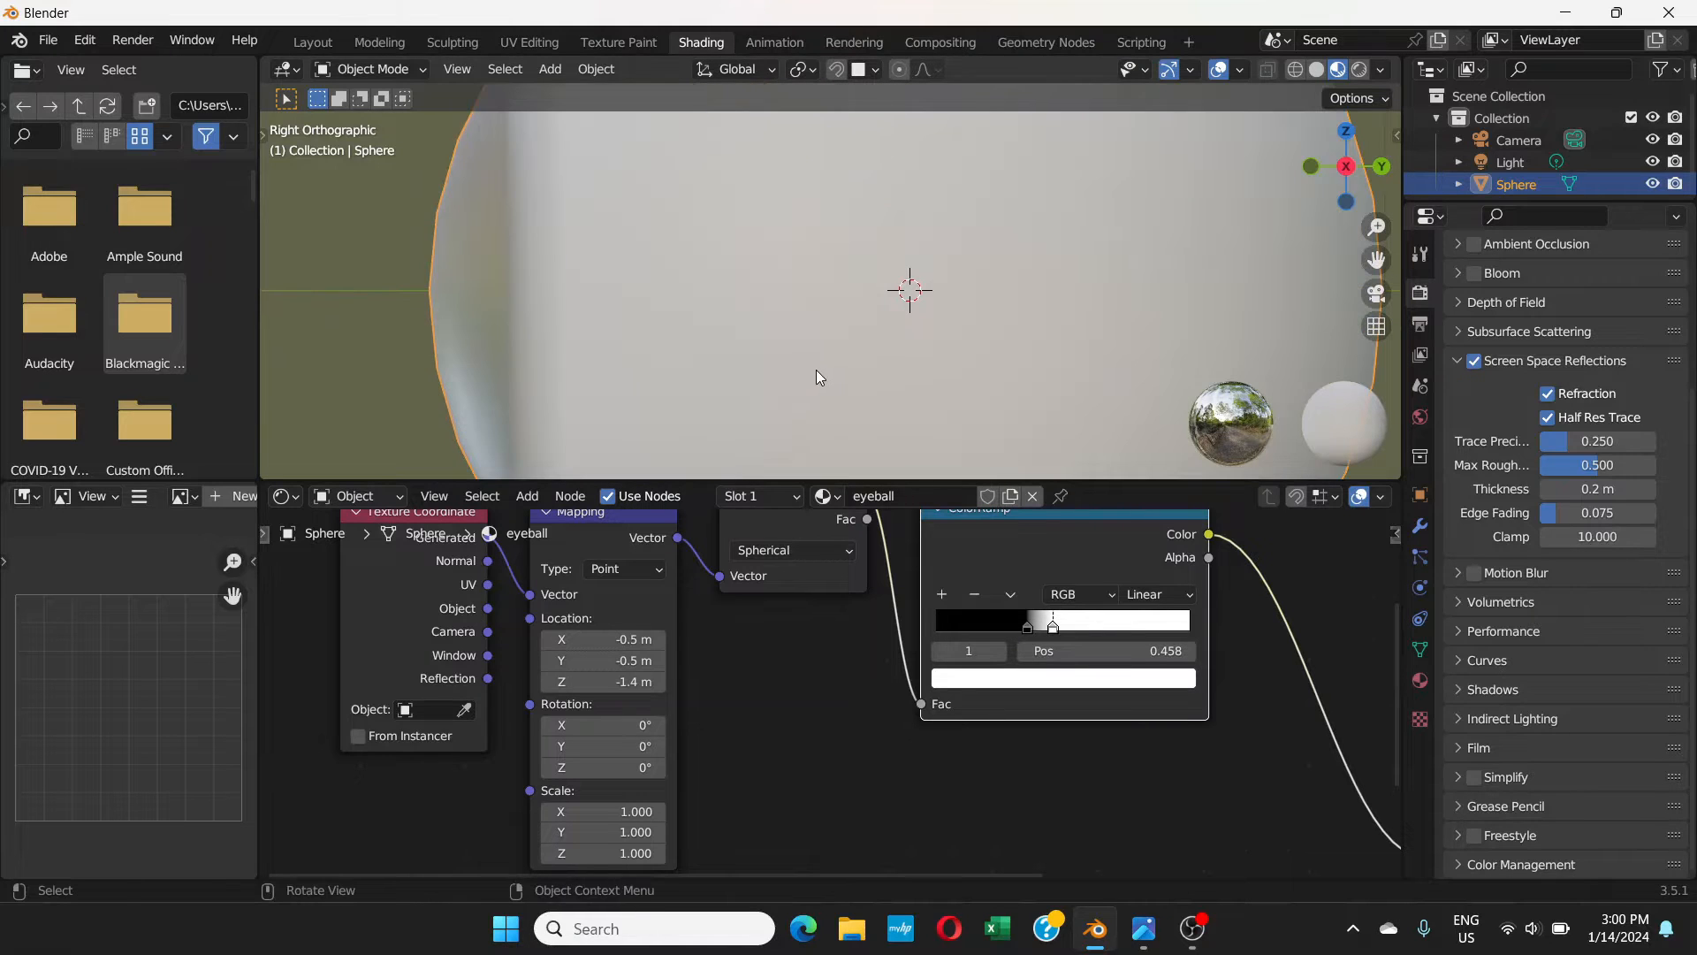
pyautogui.scroll(-1, 815, 369)
pyautogui.click(1035, 628)
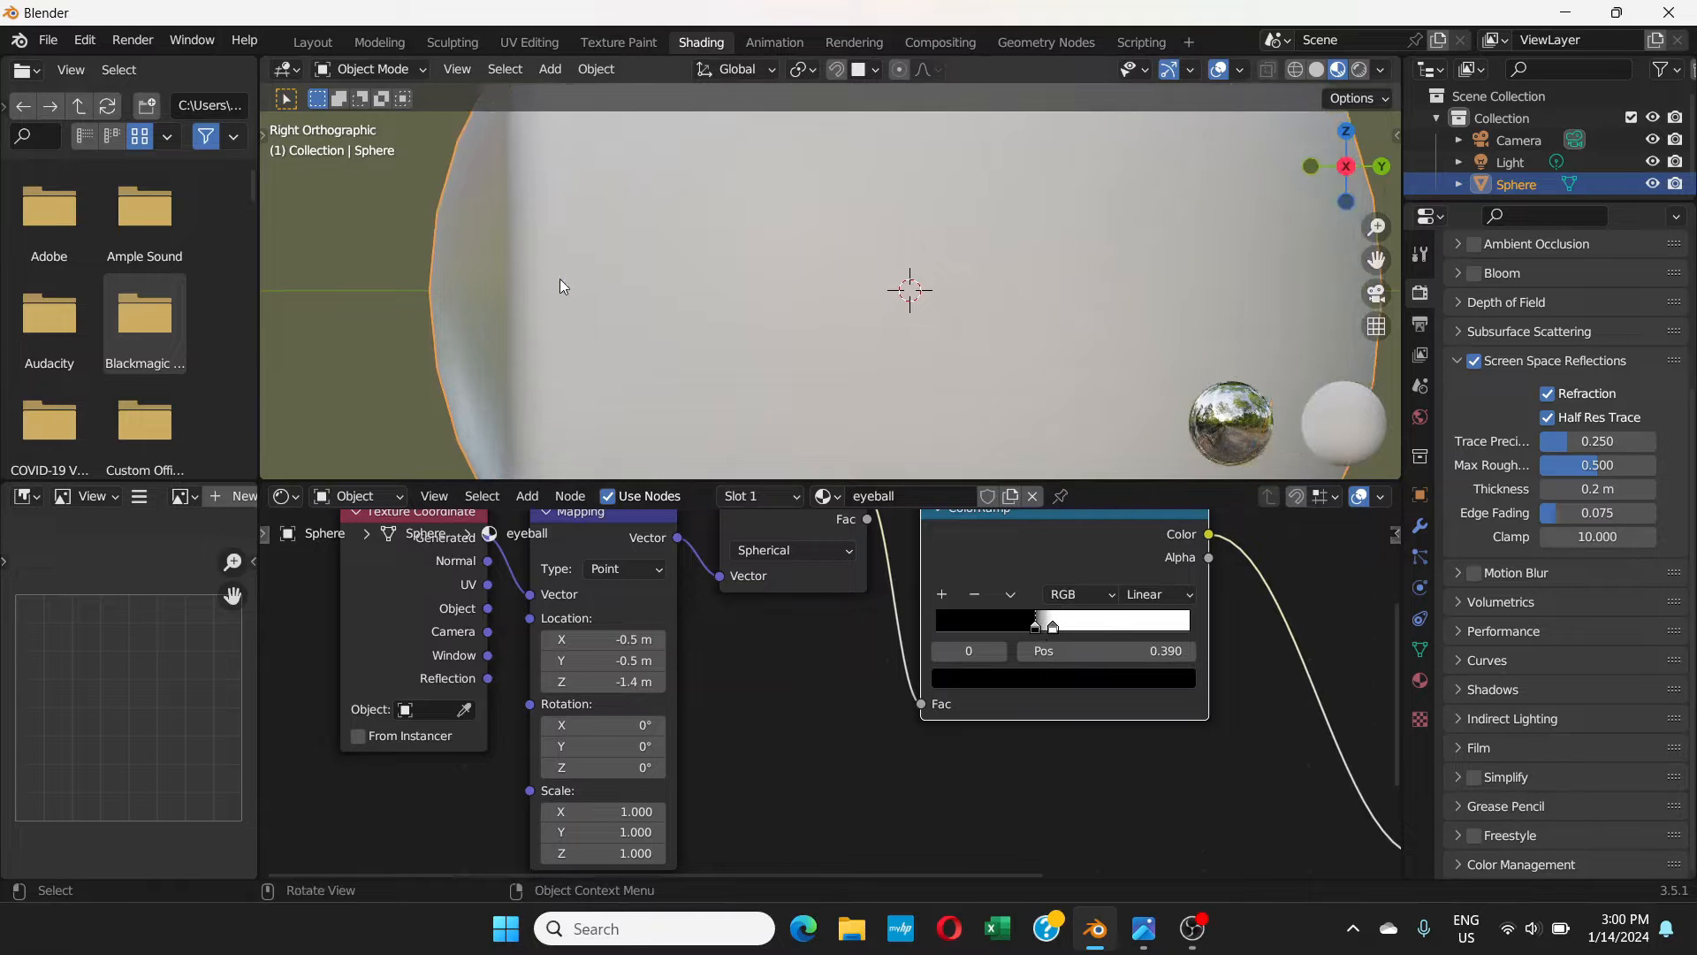
pyautogui.moveTo(559, 279); pyautogui.dragTo(659, 308, button='middle')
pyautogui.scroll(-5, 747, 274)
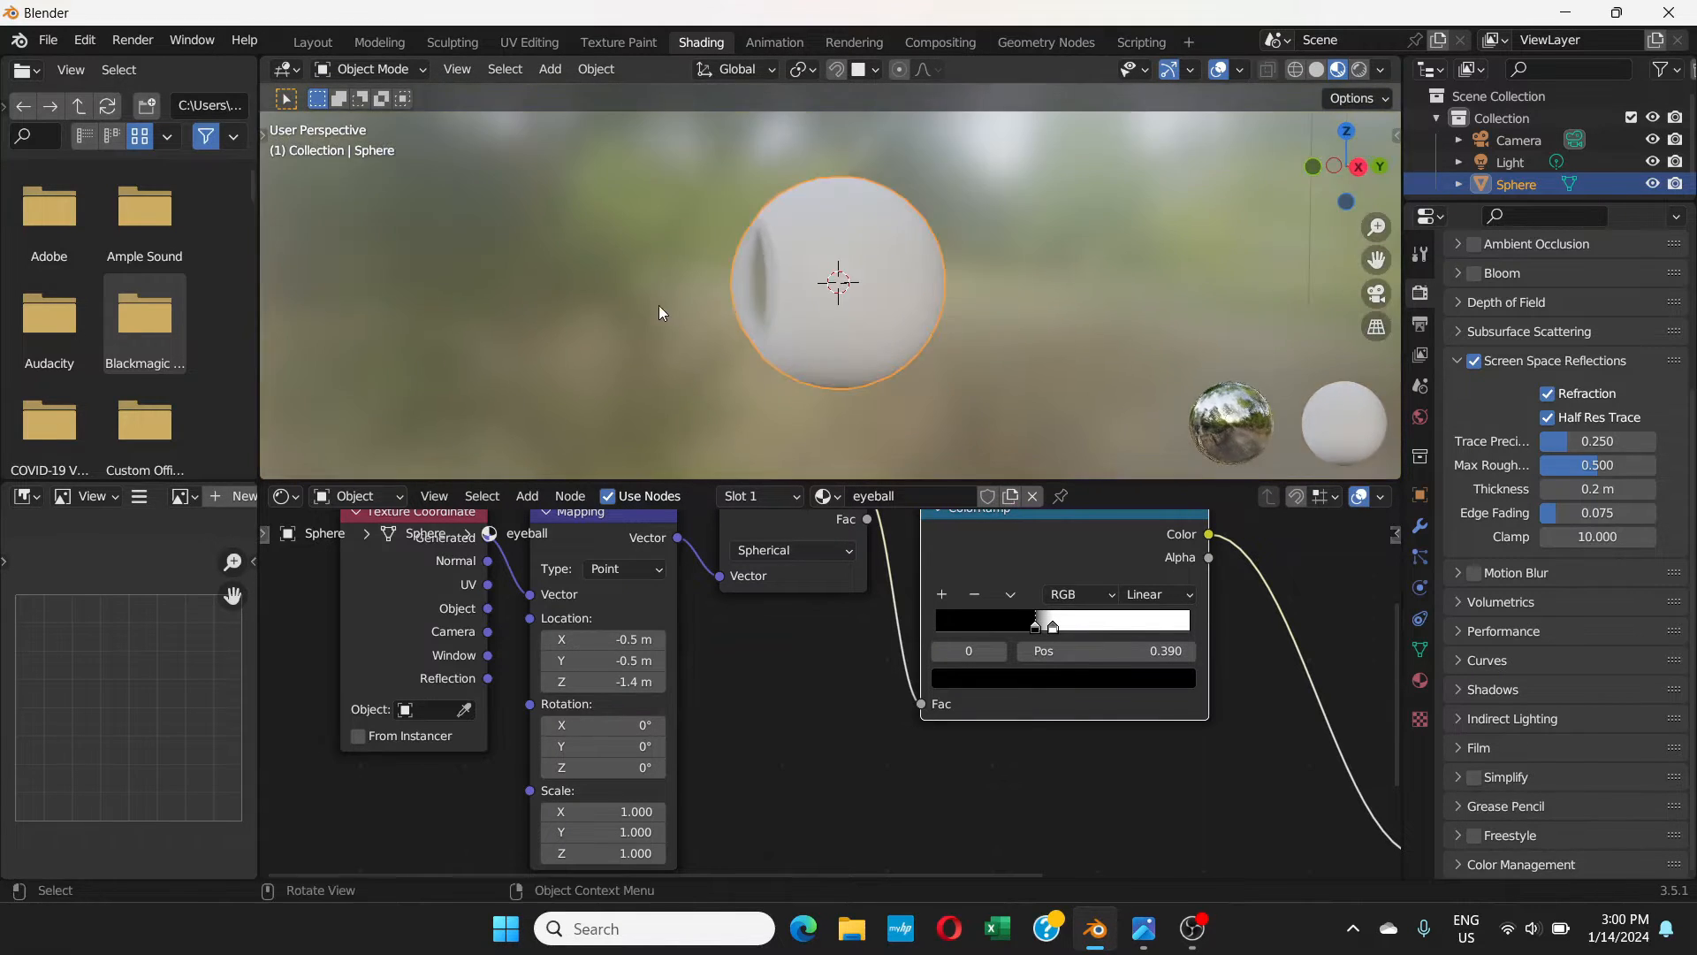
pyautogui.scroll(3, 813, 290)
pyautogui.moveTo(806, 291); pyautogui.dragTo(787, 282, button='middle')
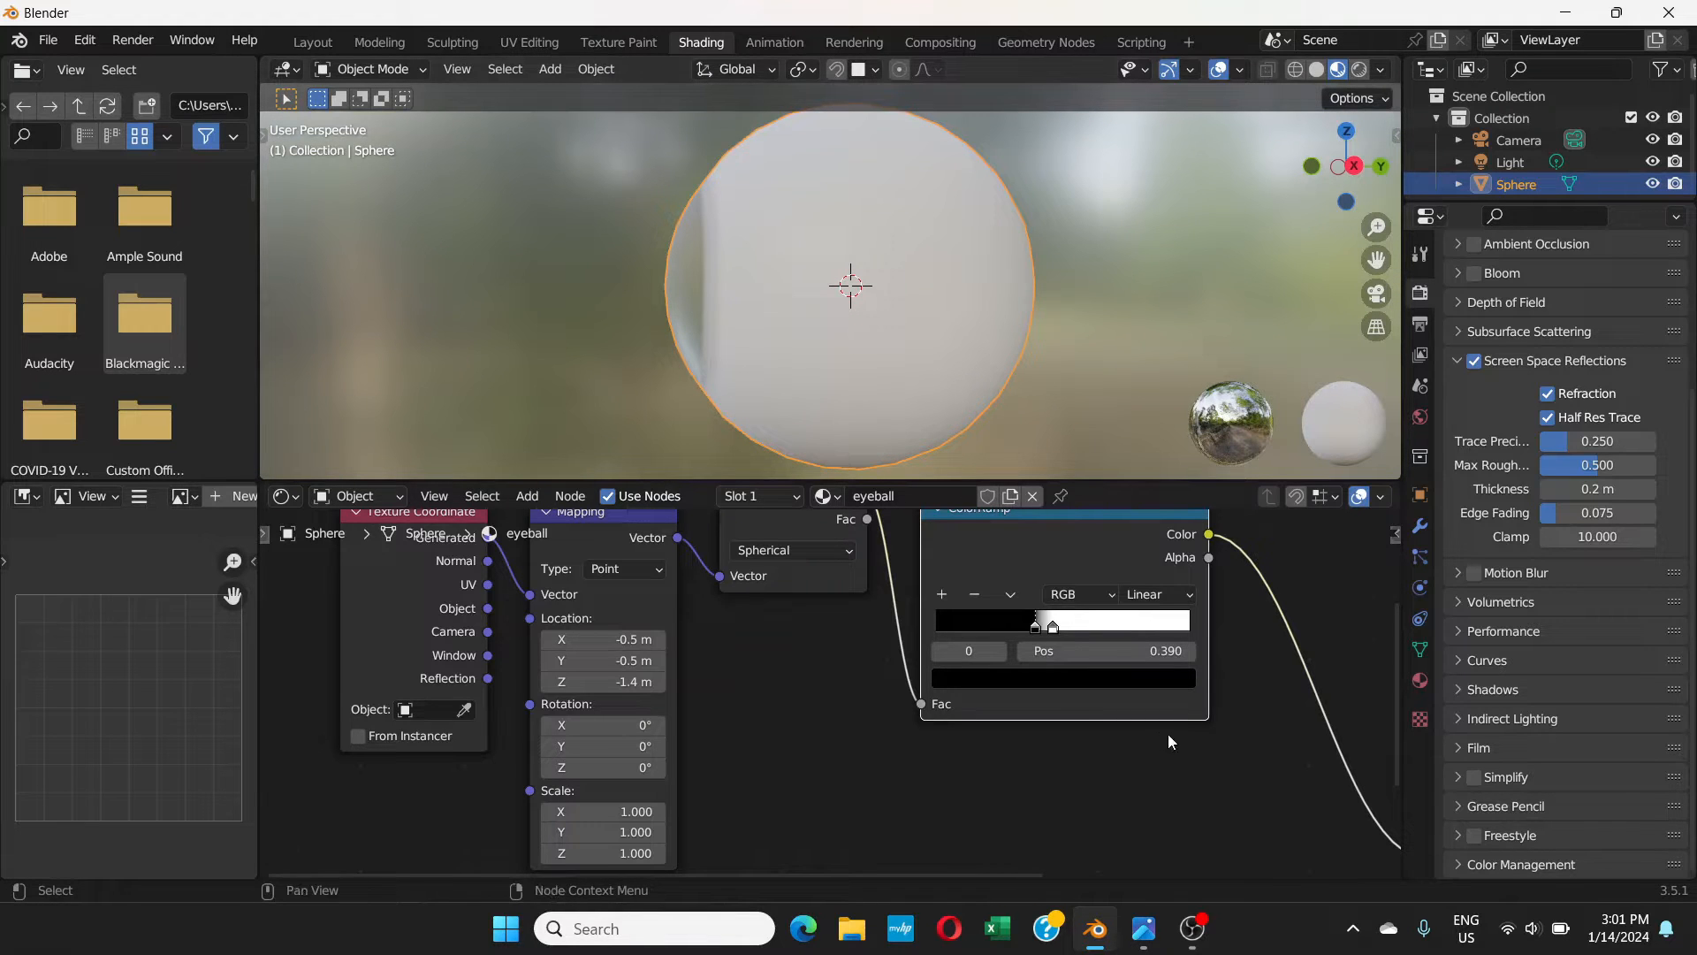
# - Move the Material Output node farther away from the Principled BSDF to make room between them
pyautogui.scroll(-2, 1169, 734)
pyautogui.scroll(-3, 1142, 675)
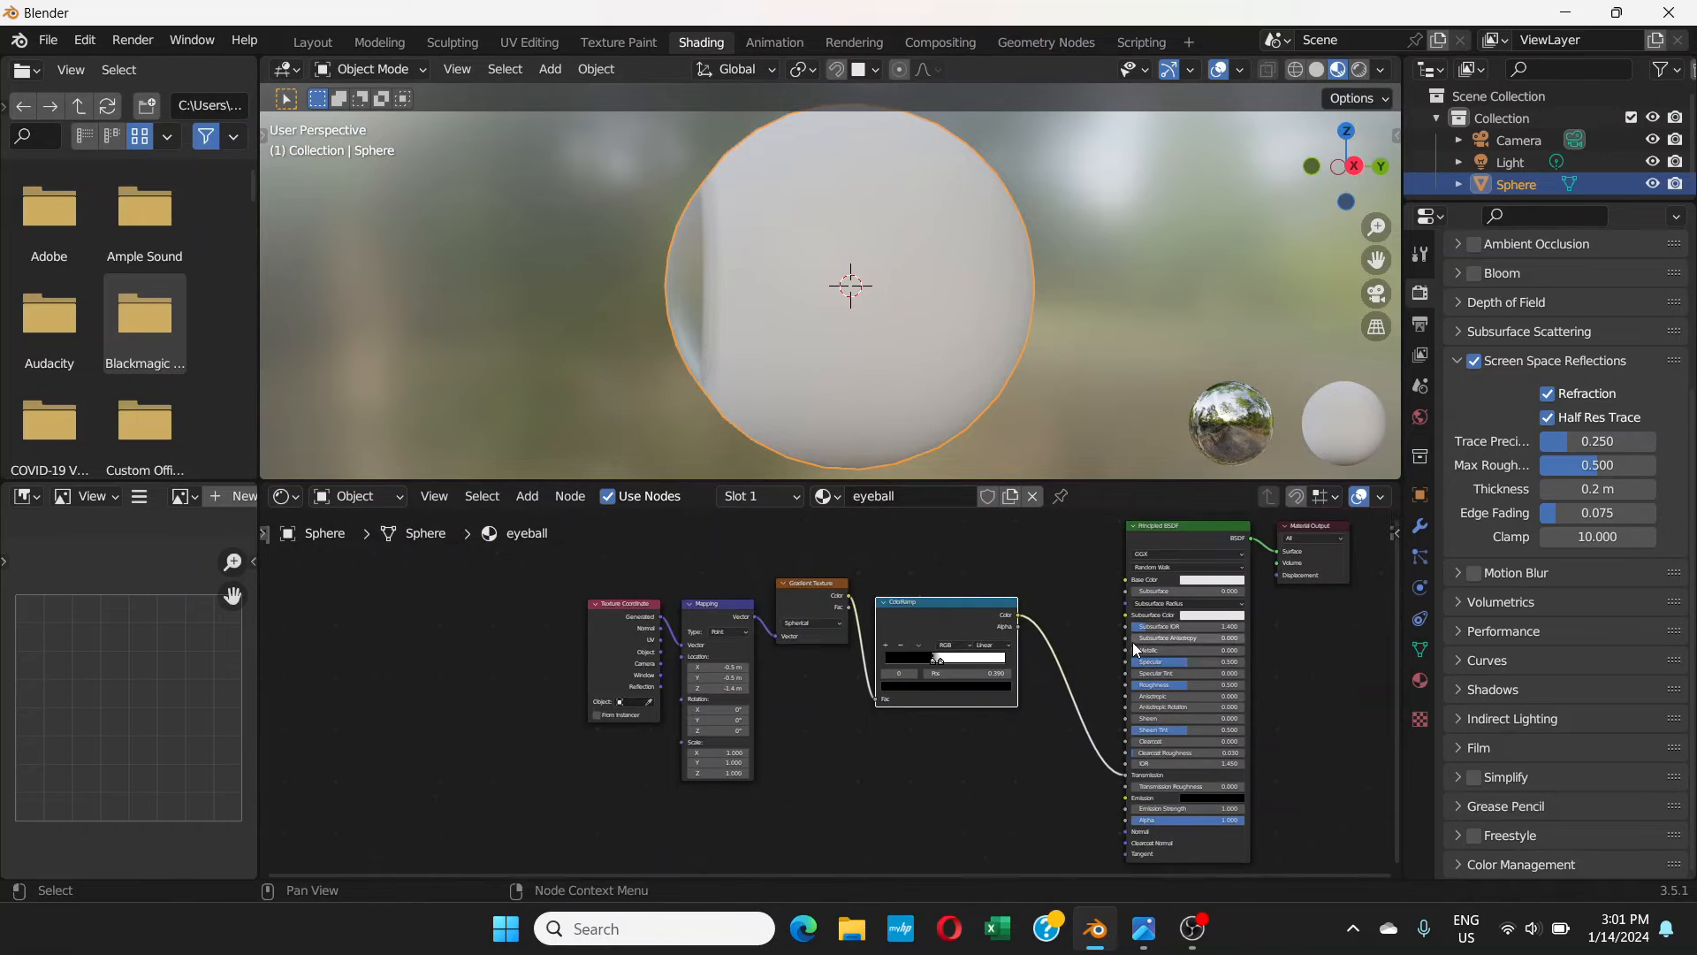
pyautogui.scroll(1, 1149, 636)
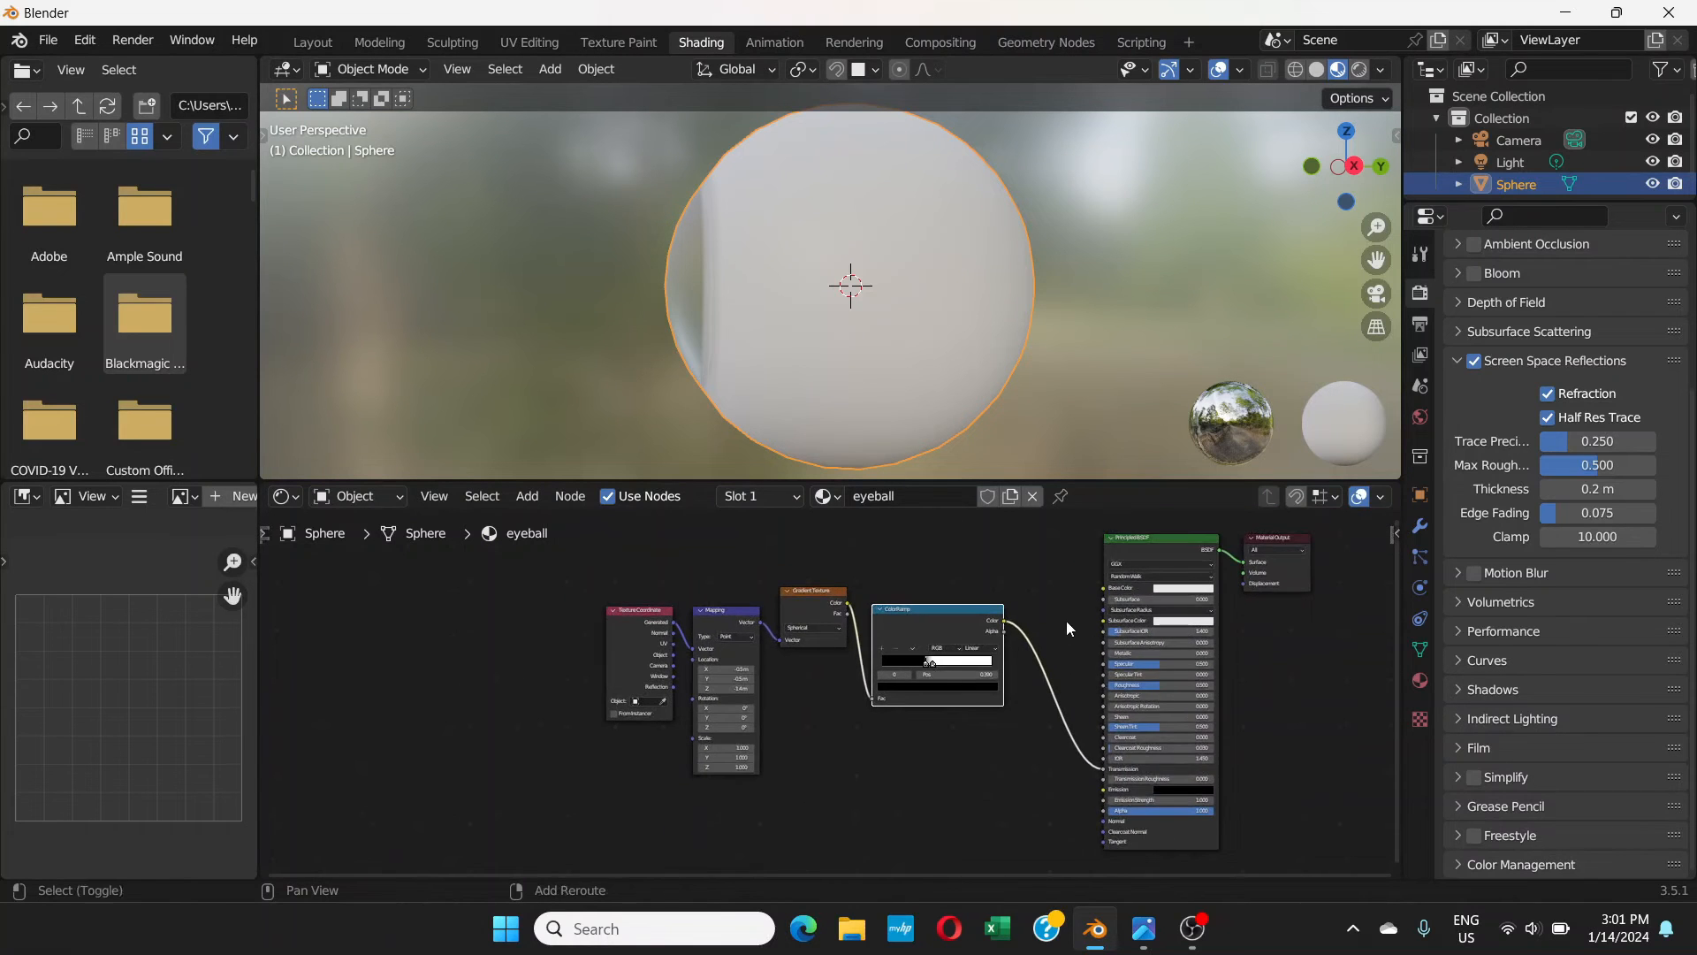
pyautogui.scroll(-1, 1066, 621)
pyautogui.scroll(1, 1002, 742)
pyautogui.moveTo(1004, 733); pyautogui.dragTo(1009, 610, button='middle')
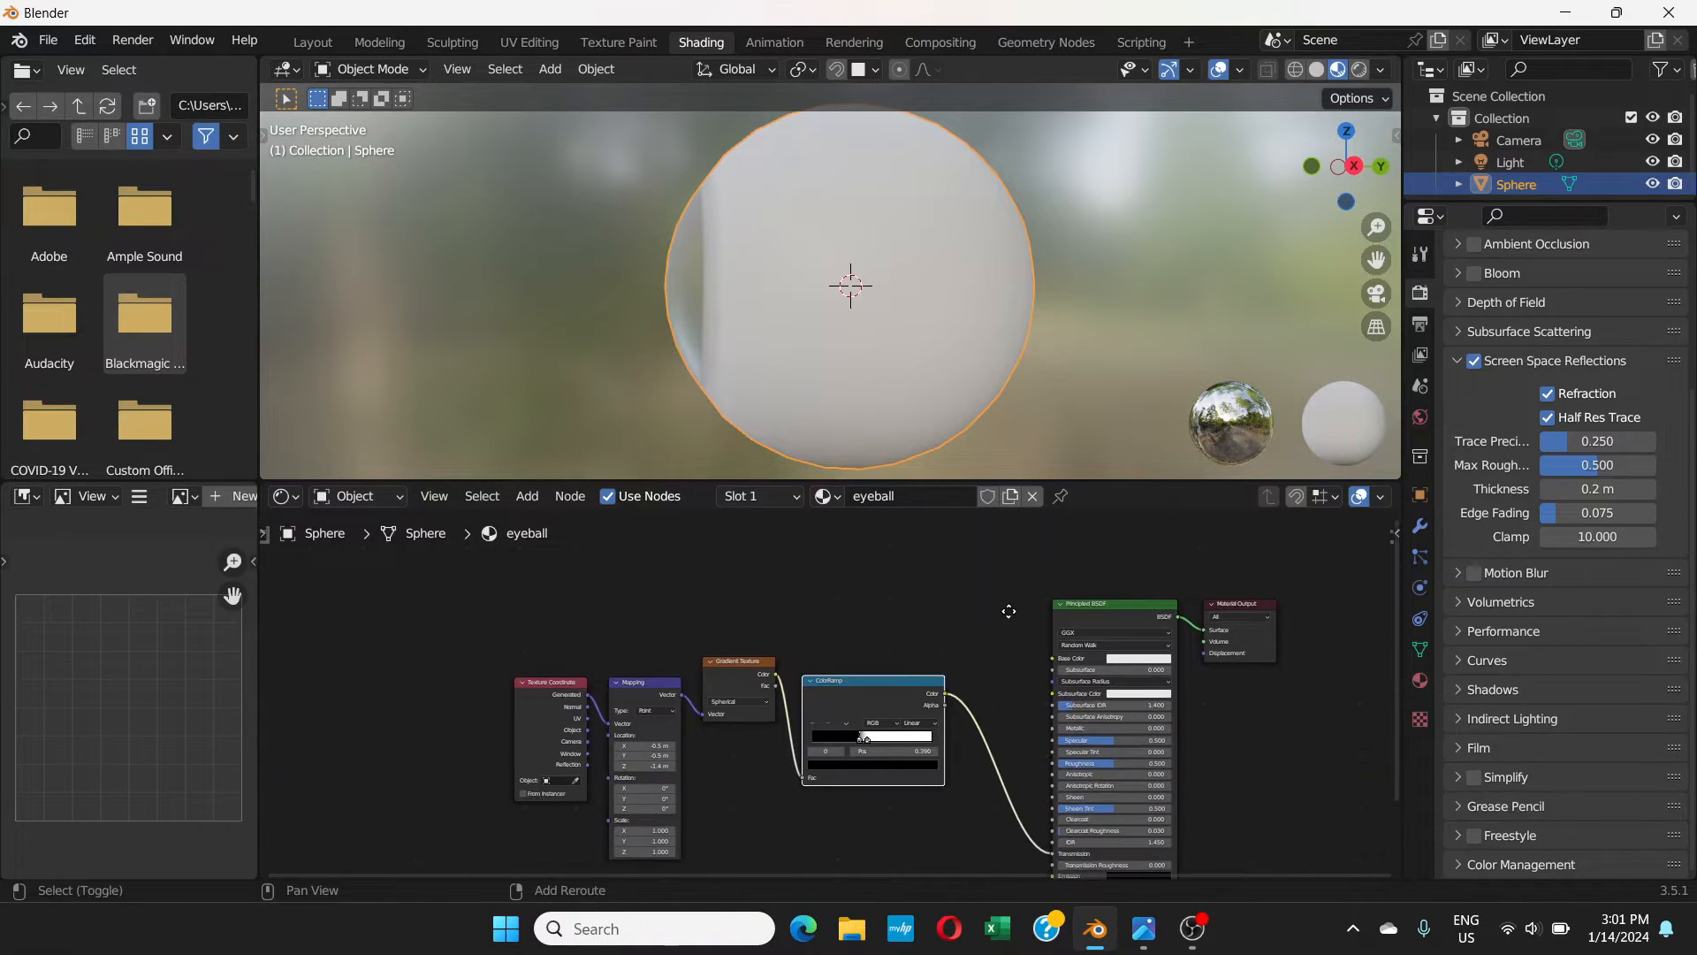
pyautogui.moveTo(1243, 598); pyautogui.dragTo(1340, 565)
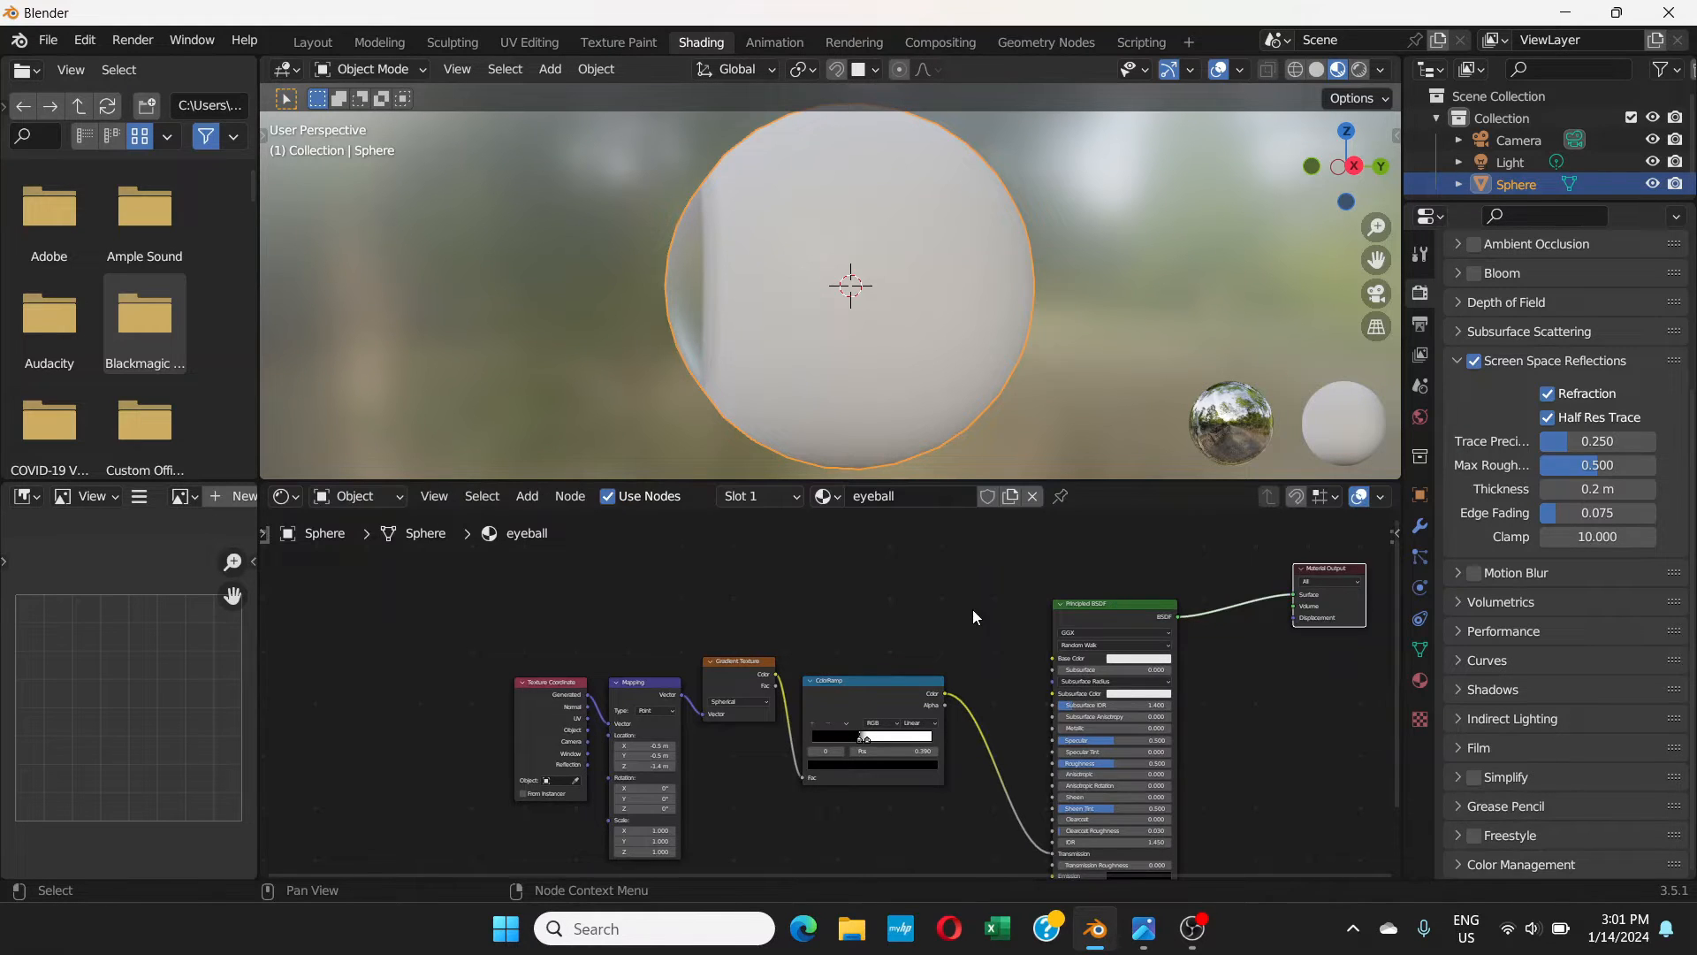
# - Add a Transparent BSDF node and place it just above the Principled BSDF
pyautogui.keyDown('shift'); pyautogui.scroll(3, 893, 672); pyautogui.keyUp('shift')
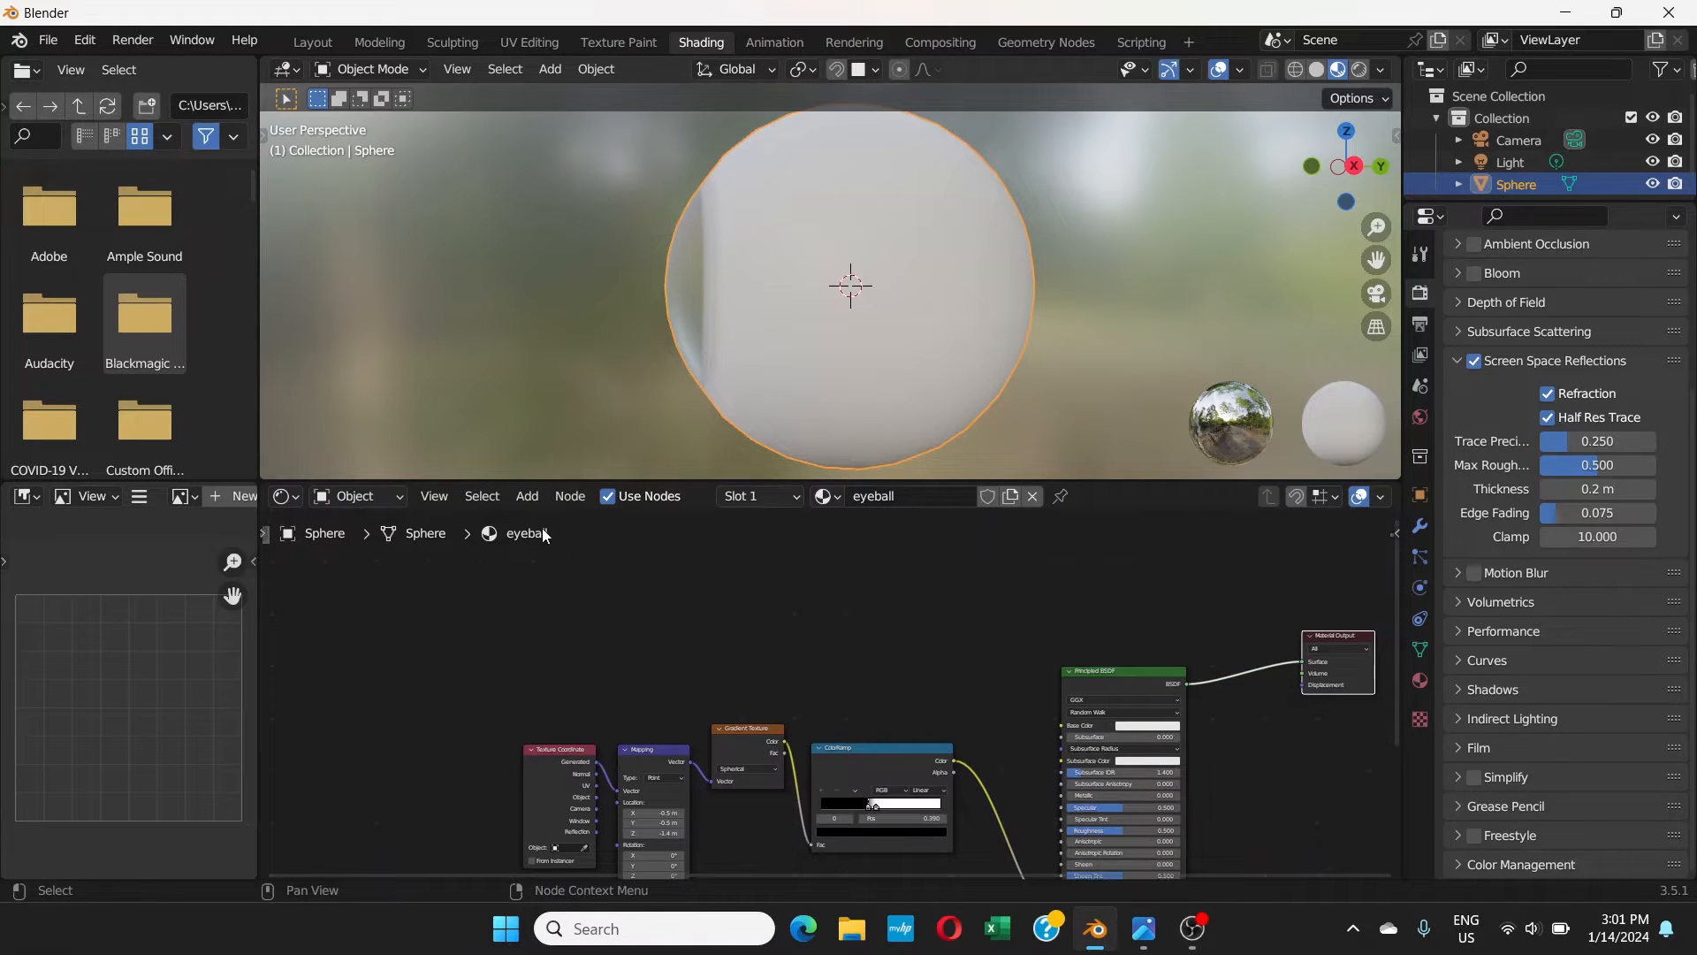
pyautogui.click(527, 496)
pyautogui.click(567, 523)
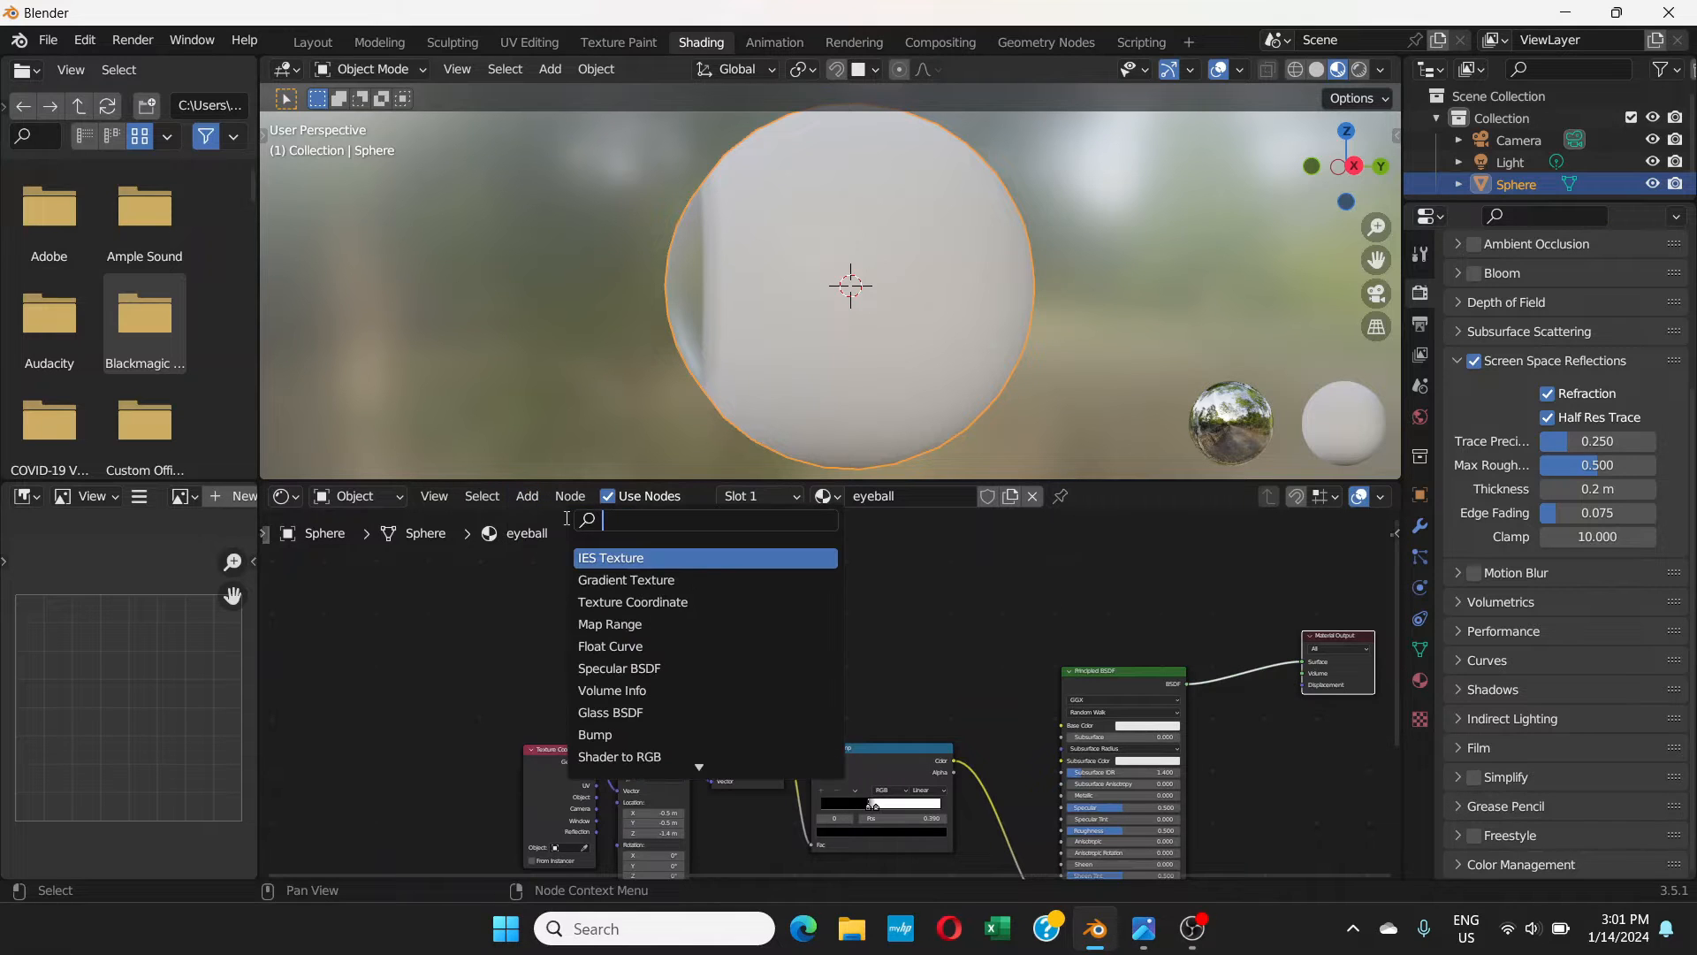
pyautogui.write('trans')
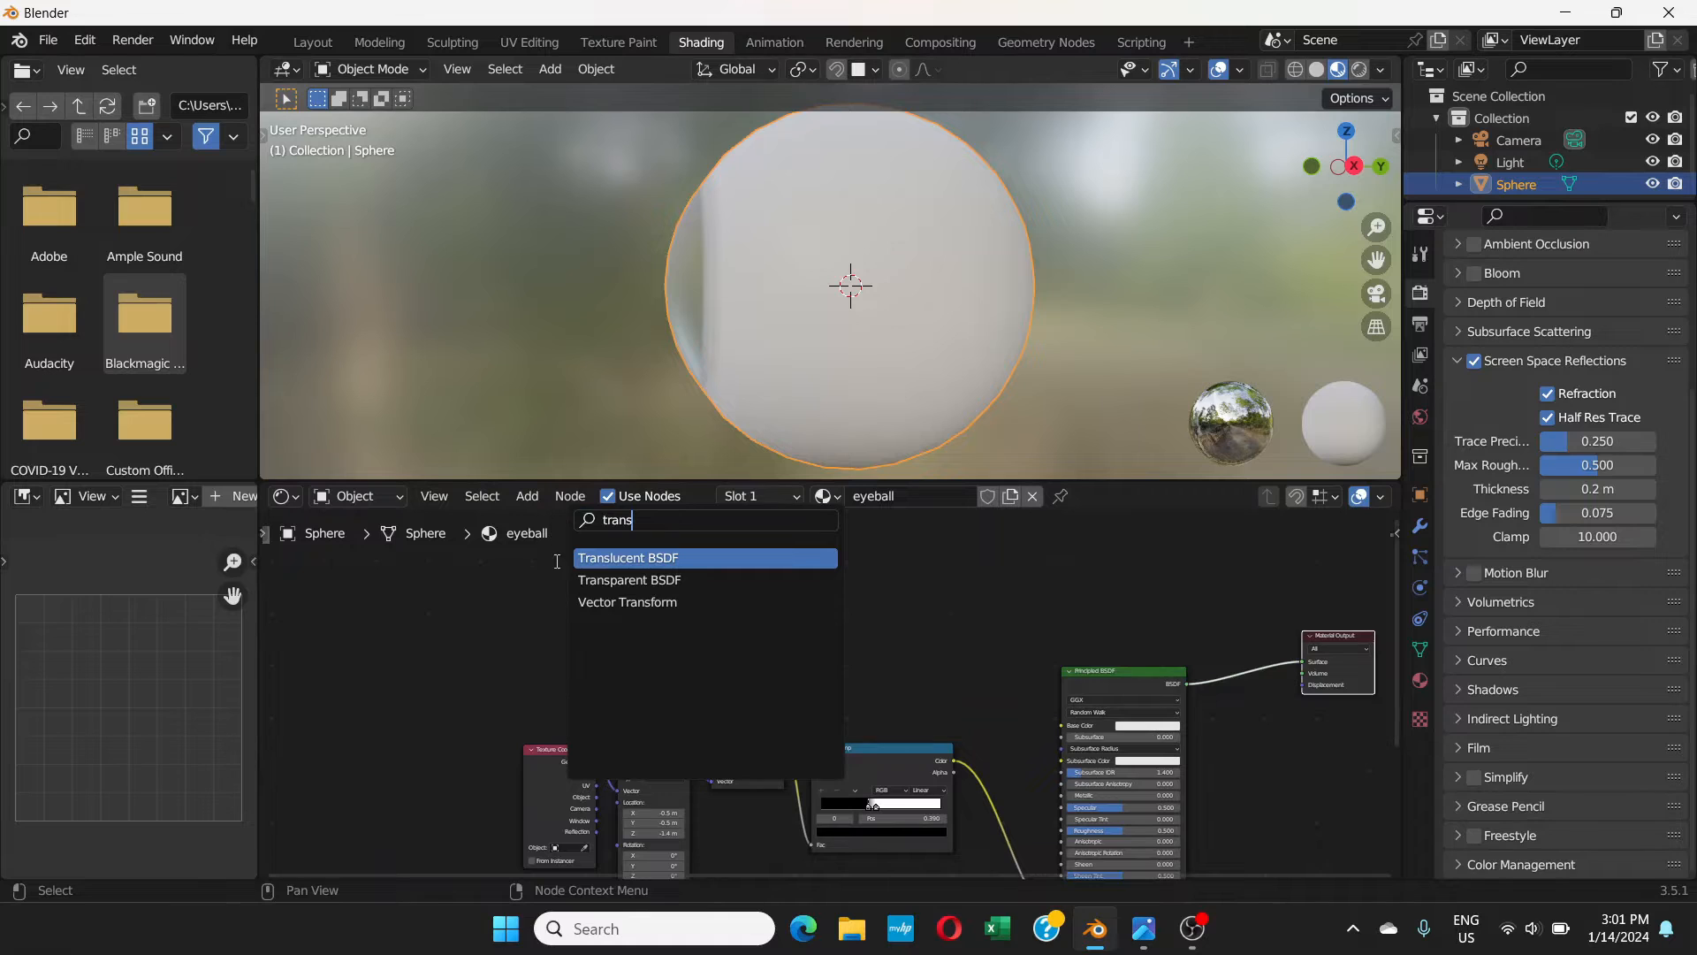
pyautogui.click(610, 579)
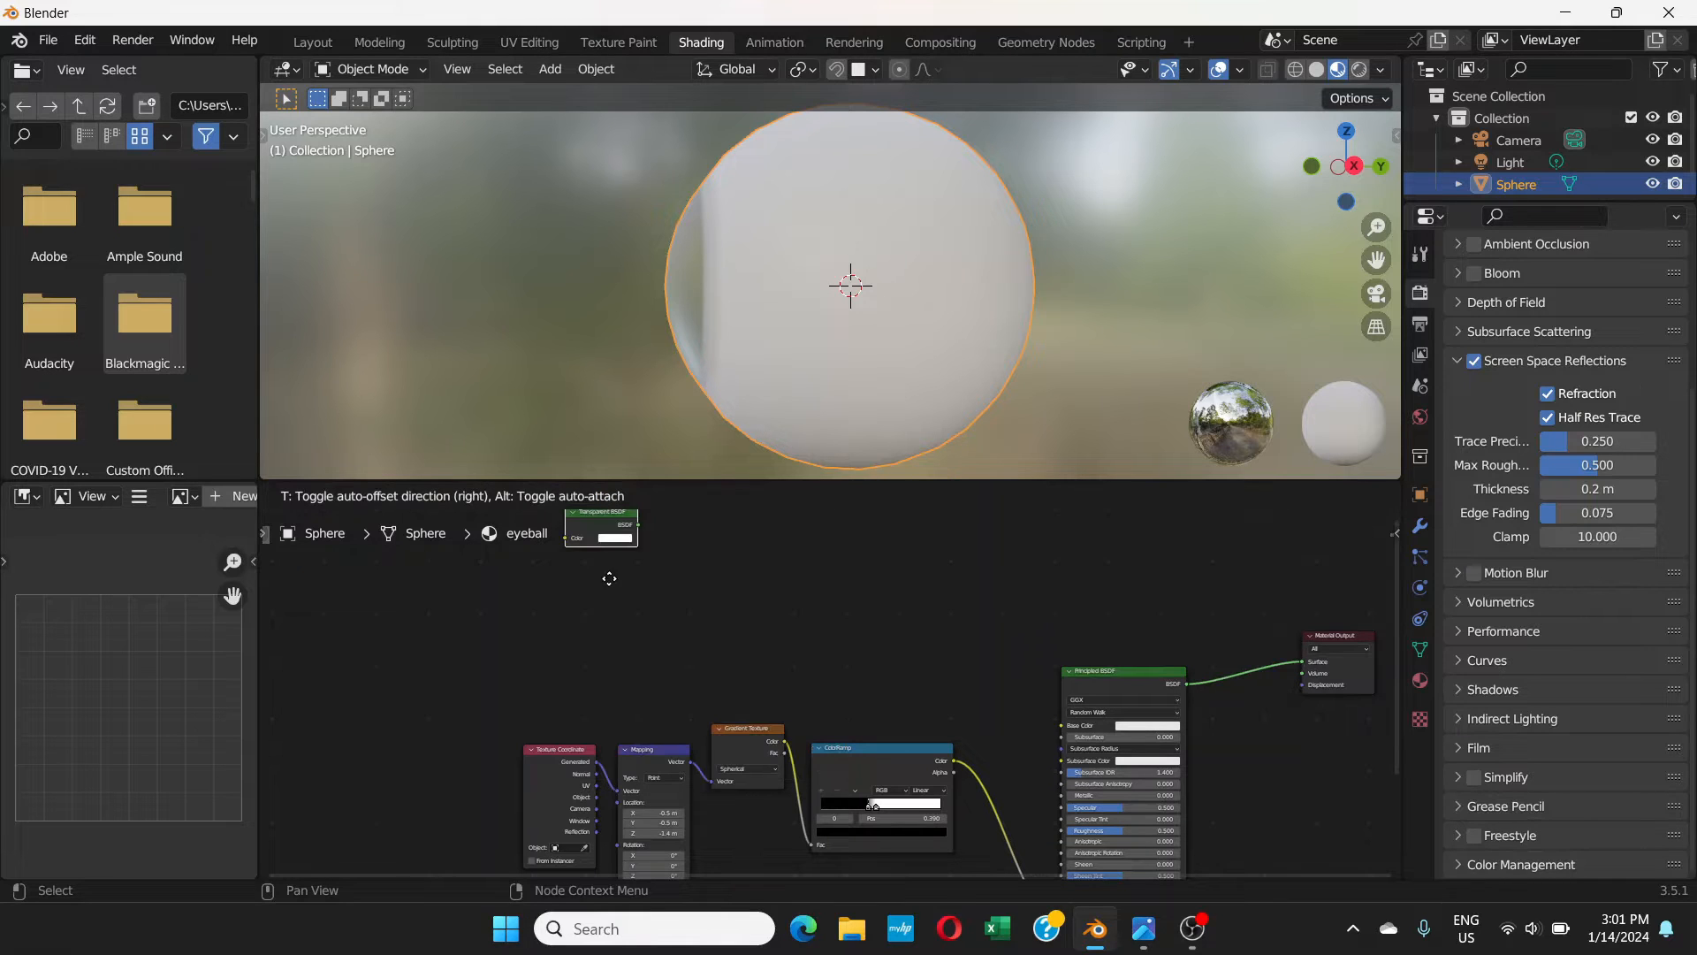
pyautogui.click(1096, 626)
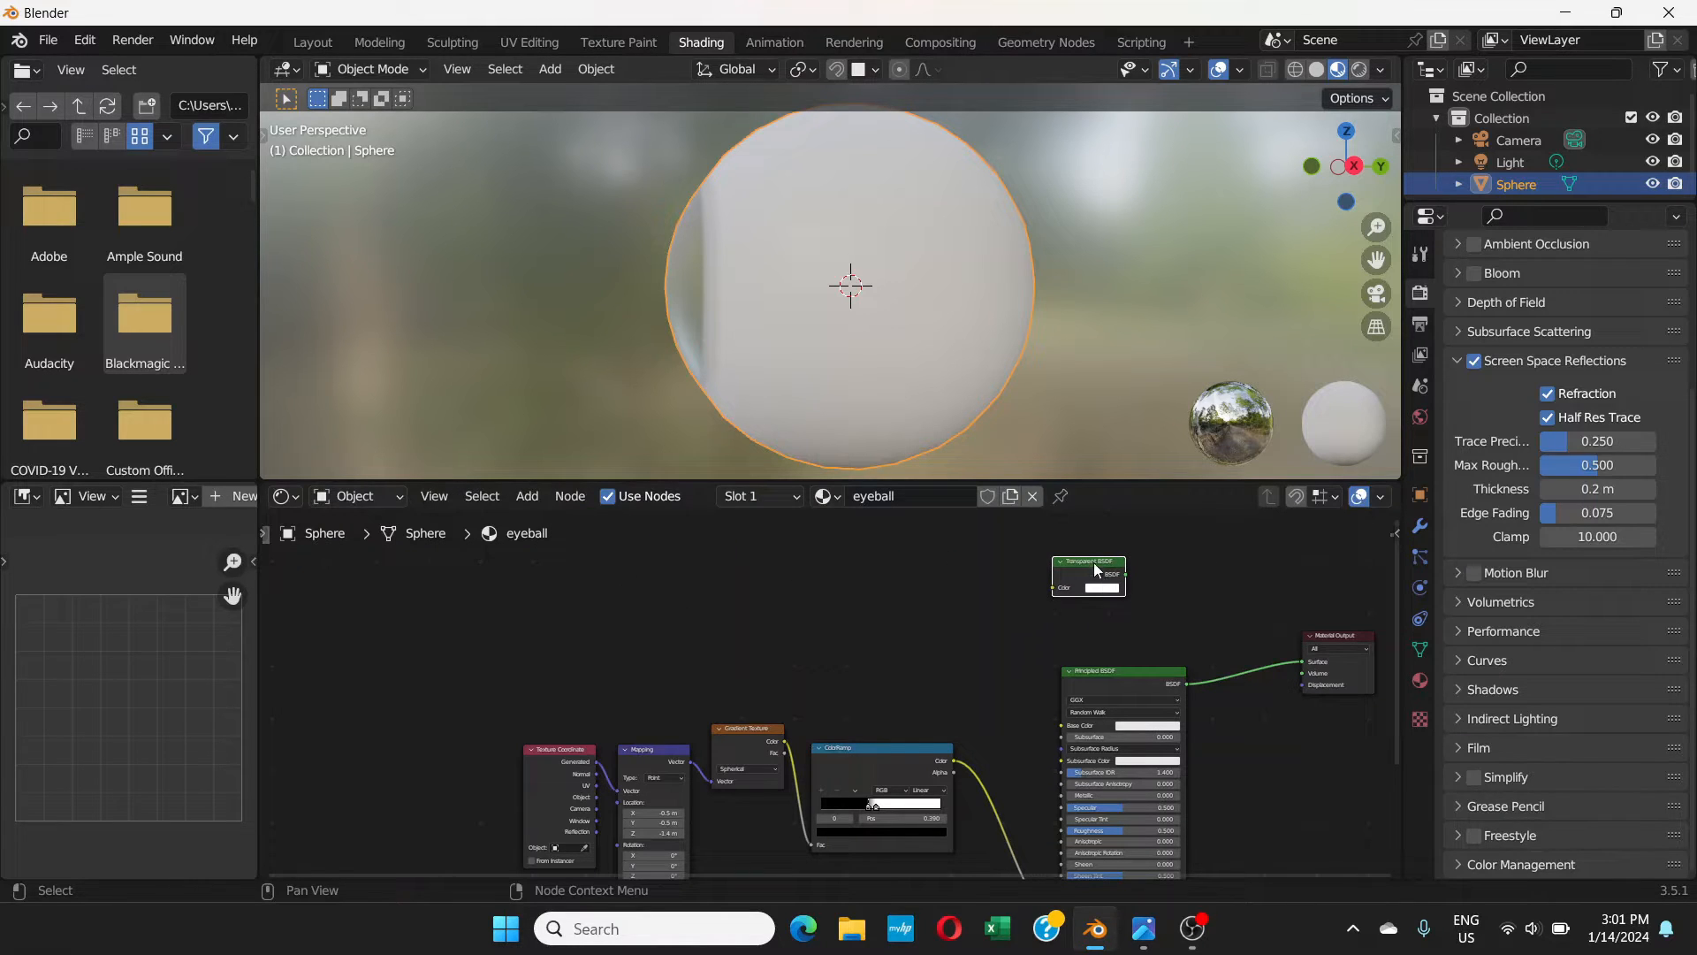
pyautogui.moveTo(1094, 563); pyautogui.dragTo(1102, 582)
# - Switch to the reference image of the node tree and examine how its shader nodes are connected to the Material Output
pyautogui.scroll(2, 1171, 612)
pyautogui.scroll(-1, 1172, 612)
pyautogui.scroll(1, 1171, 612)
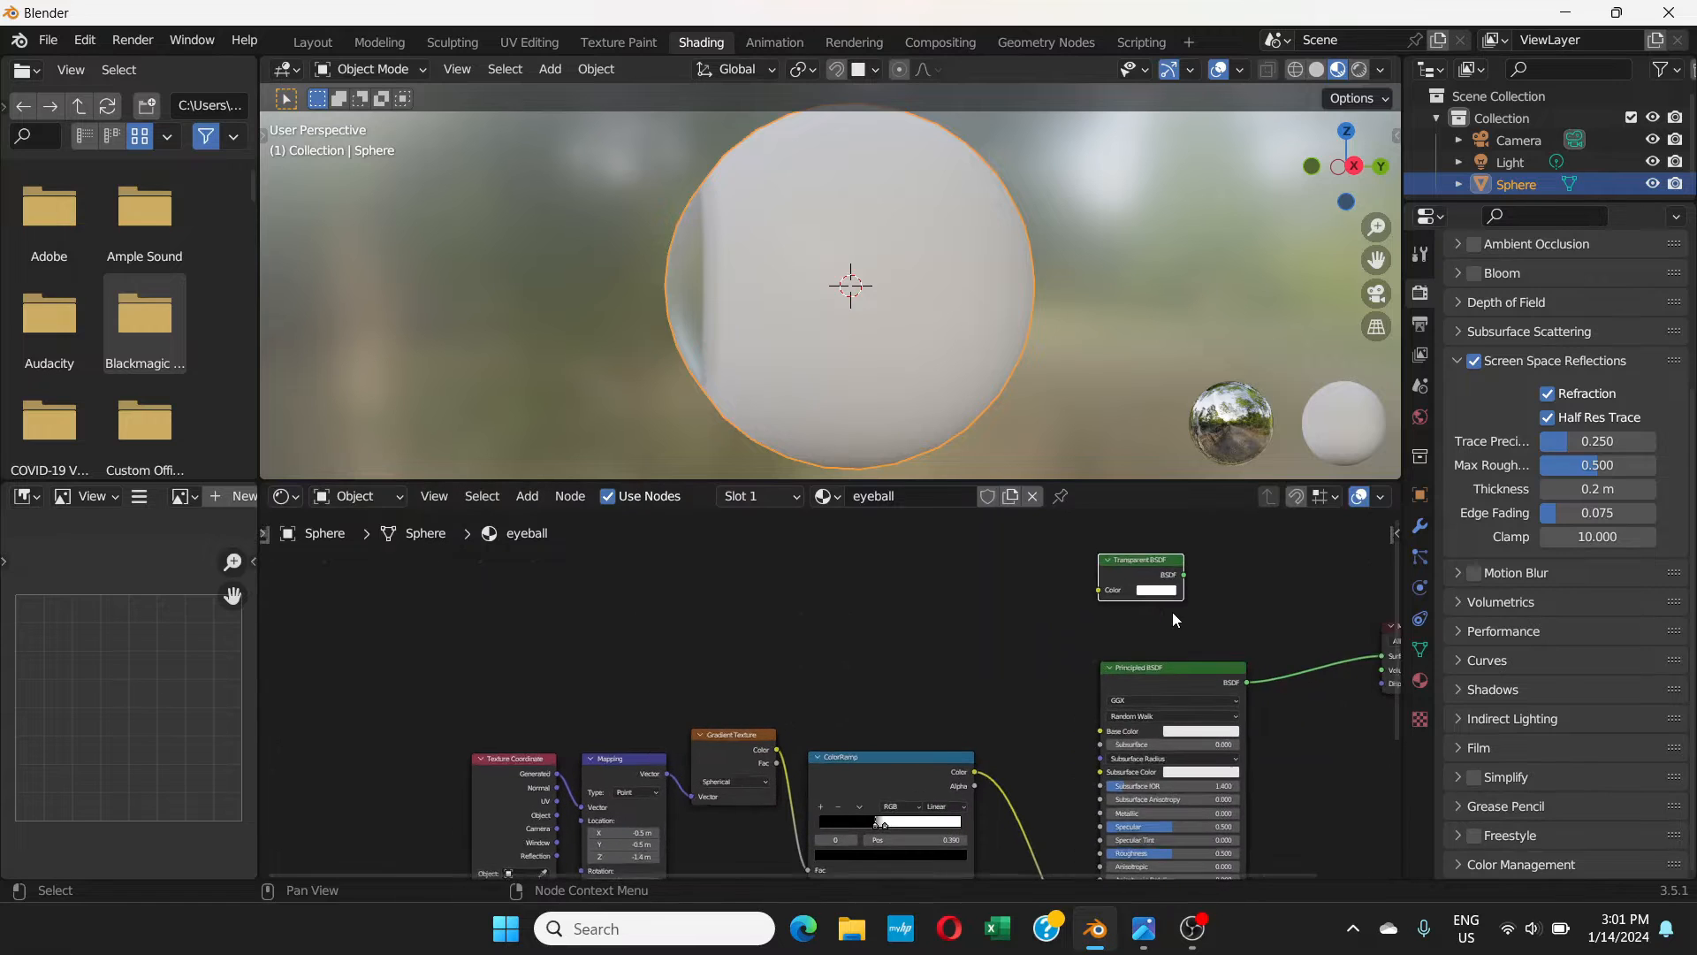
pyautogui.scroll(1, 1172, 612)
pyautogui.moveTo(968, 629); pyautogui.dragTo(929, 548, button='middle')
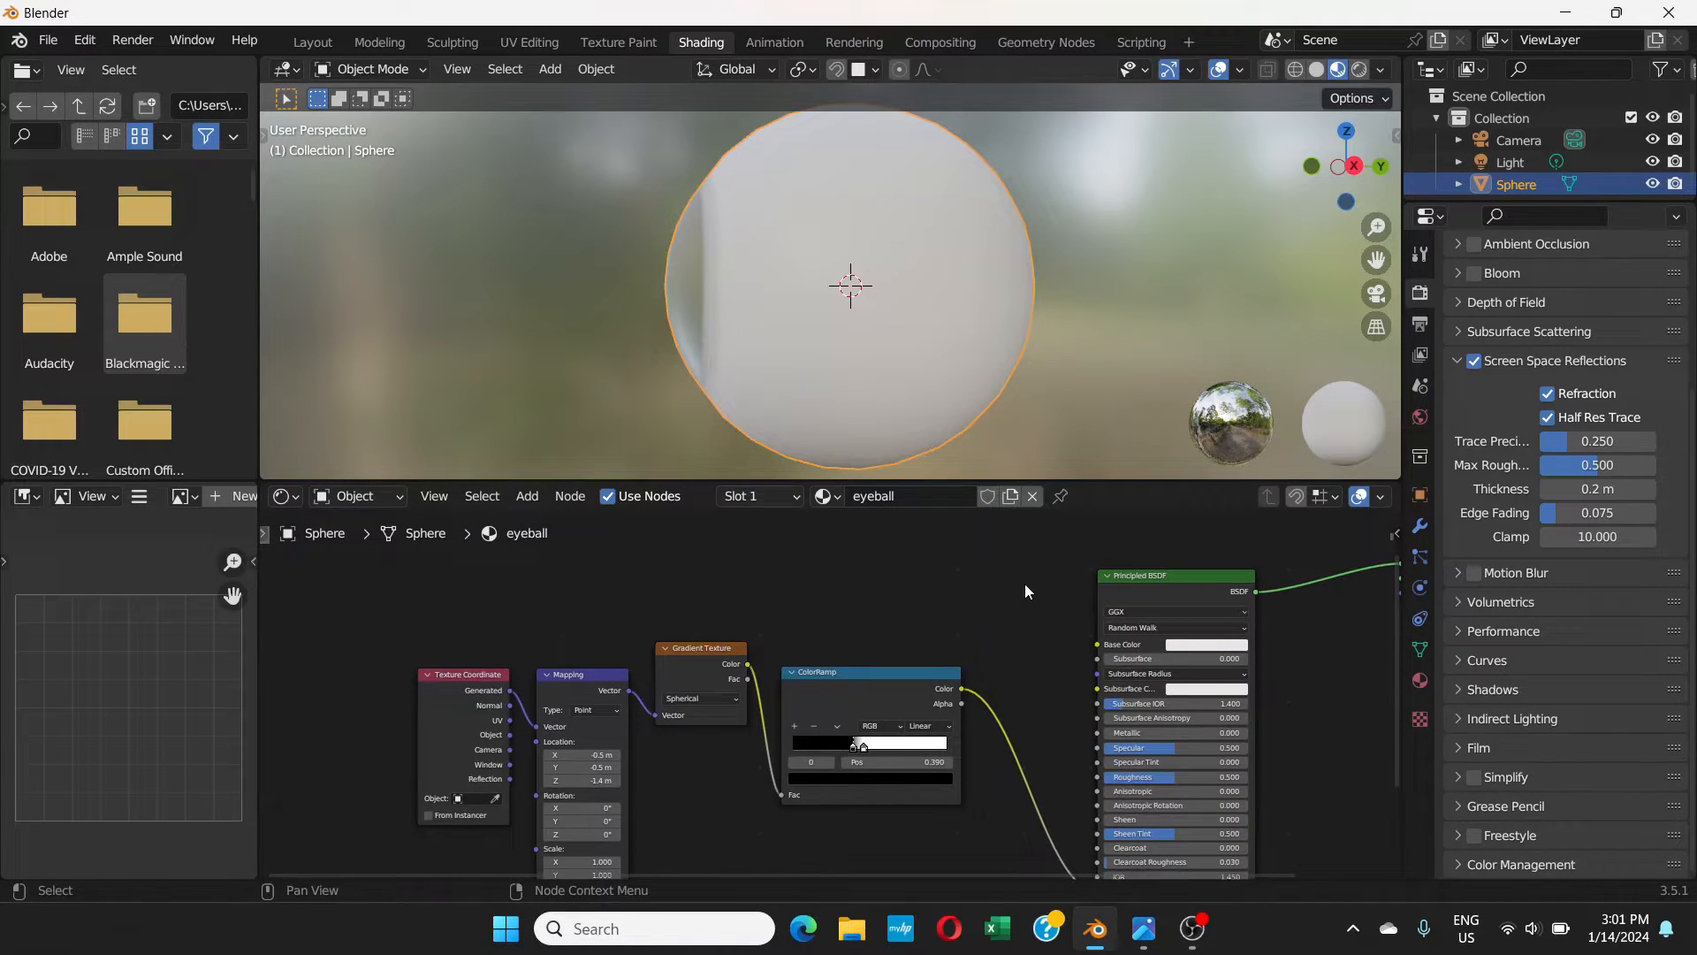
pyautogui.scroll(-1, 1026, 588)
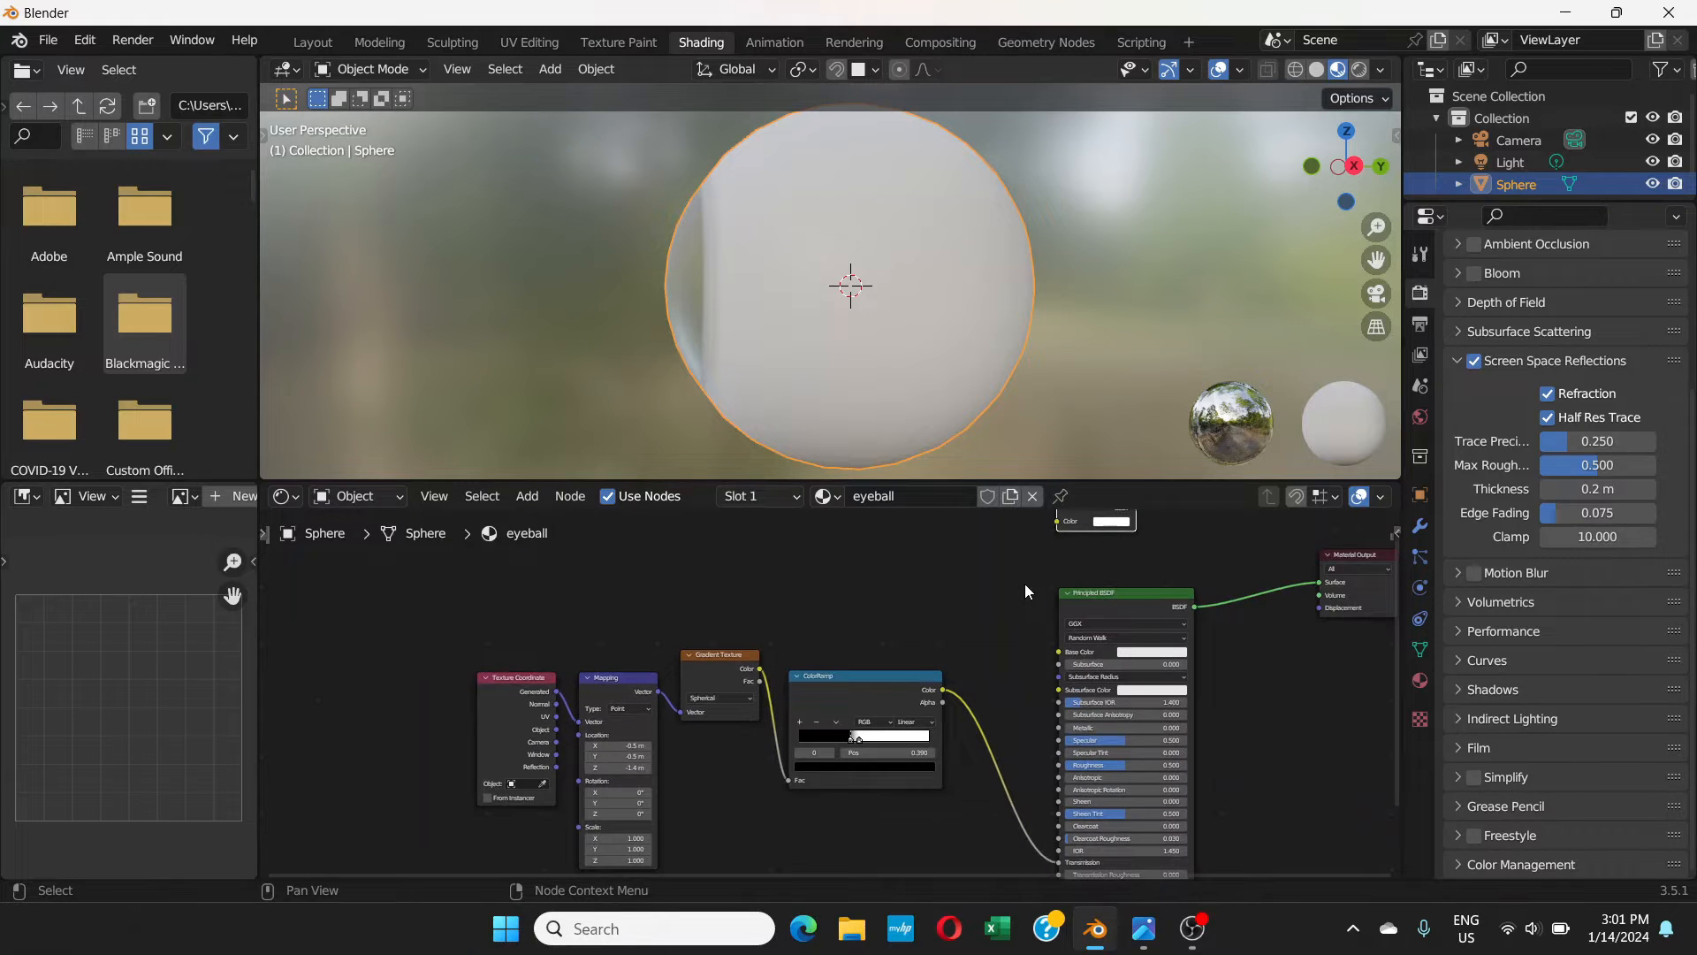
pyautogui.moveTo(1025, 584); pyautogui.dragTo(915, 605, button='middle')
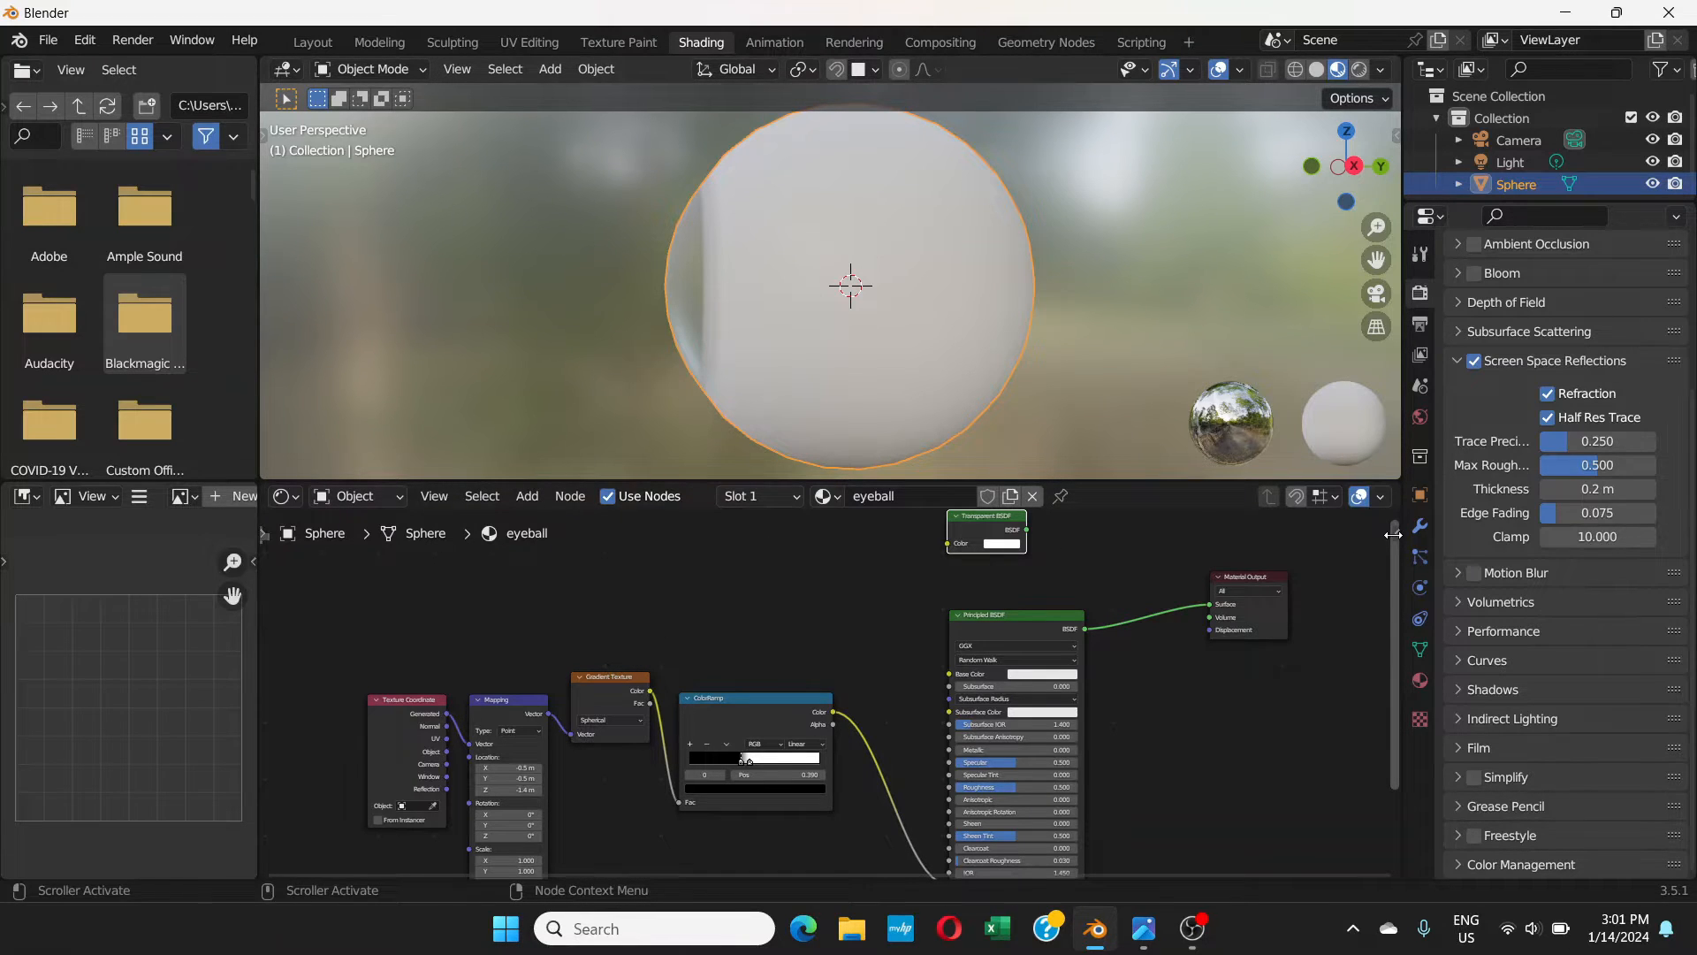
pyautogui.hotkey('alt', 'Tab')
pyautogui.hotkey('alt', 'Tab')
pyautogui.hotkey('alt', 'Tab')
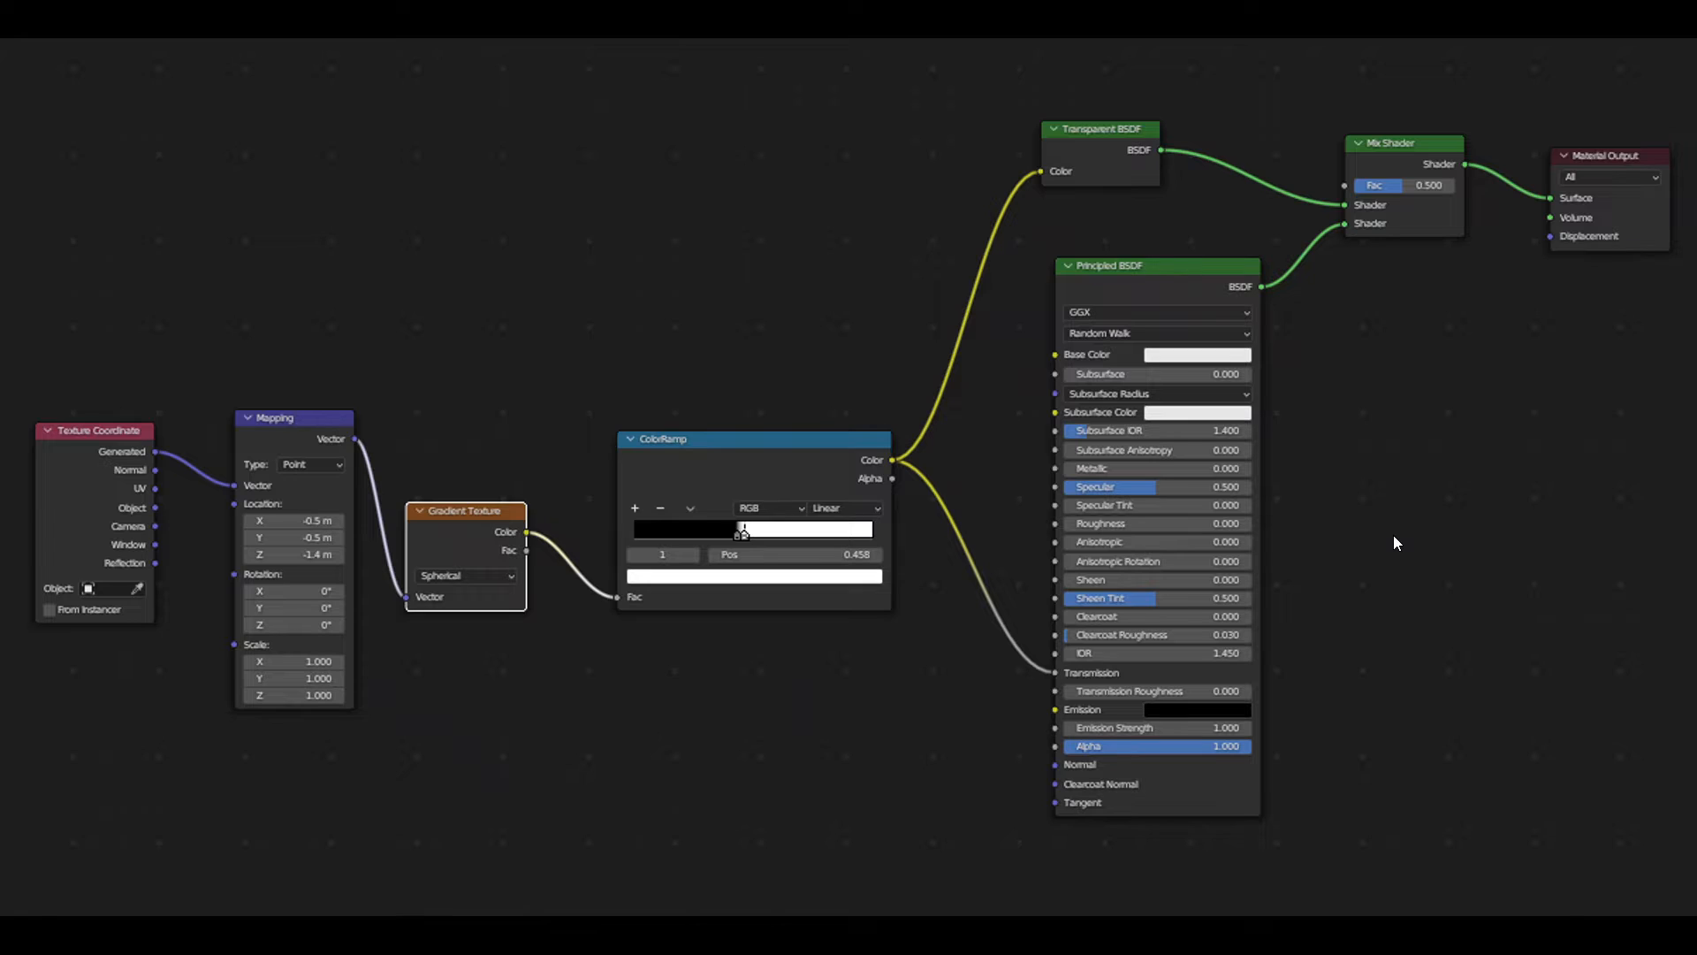
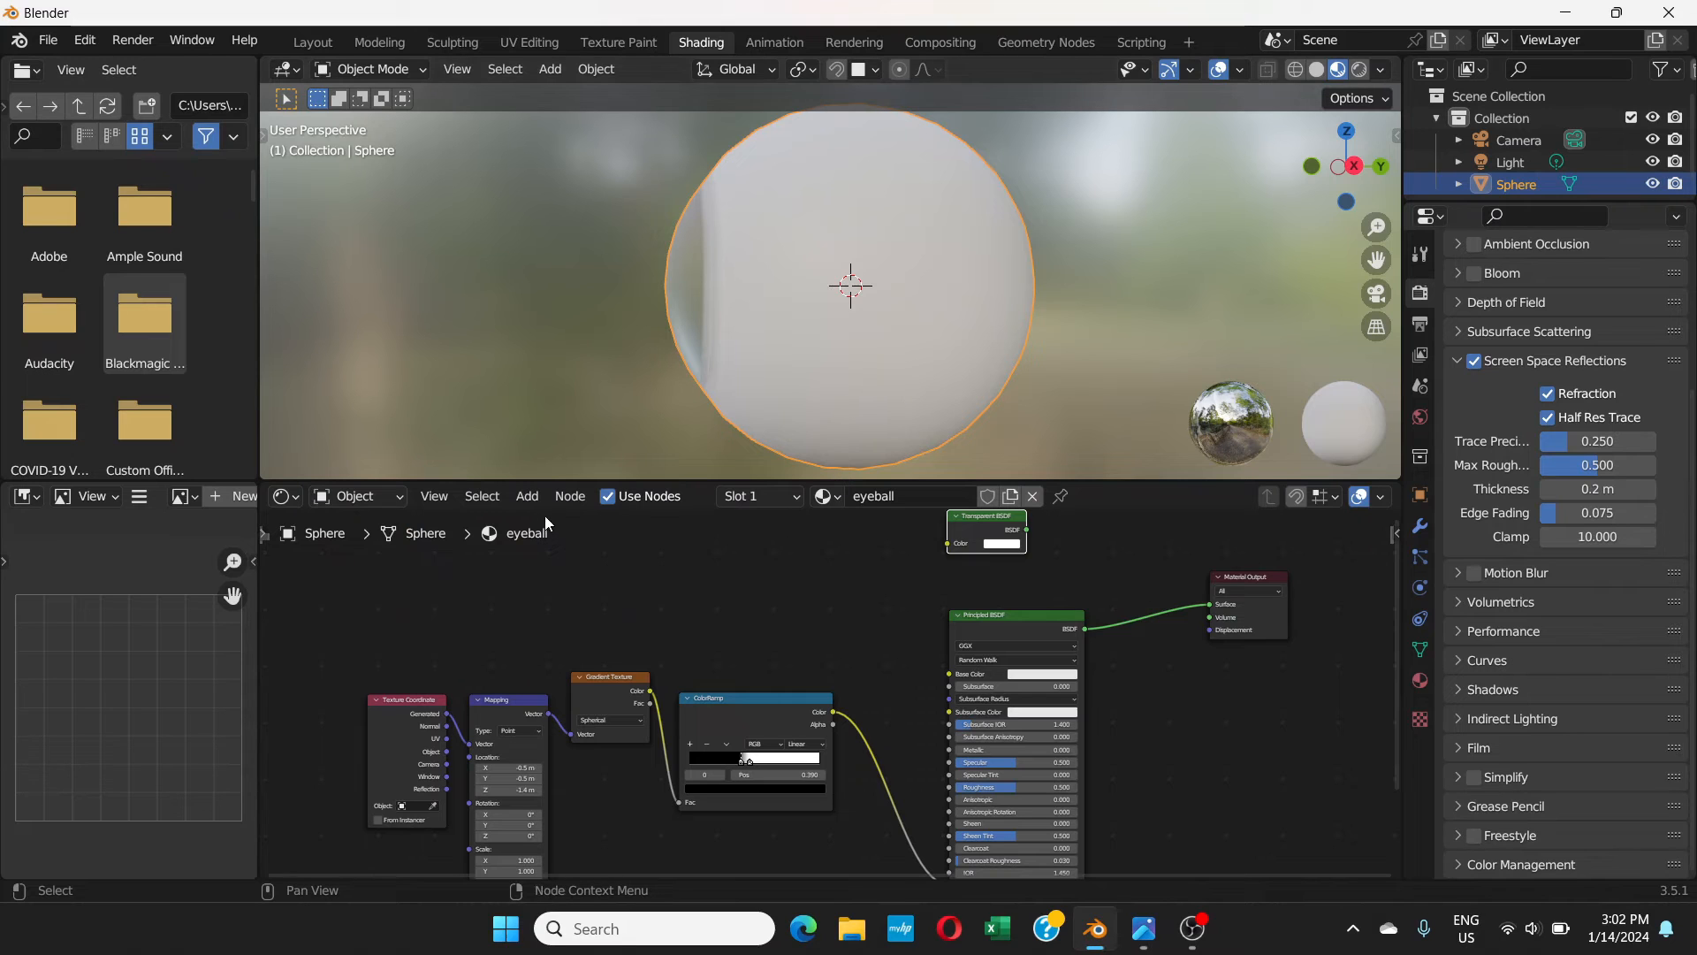
# - Add a Mix Shader node and place it between the Transparent BSDF and the Material Output
pyautogui.scroll(3, 1142, 671)
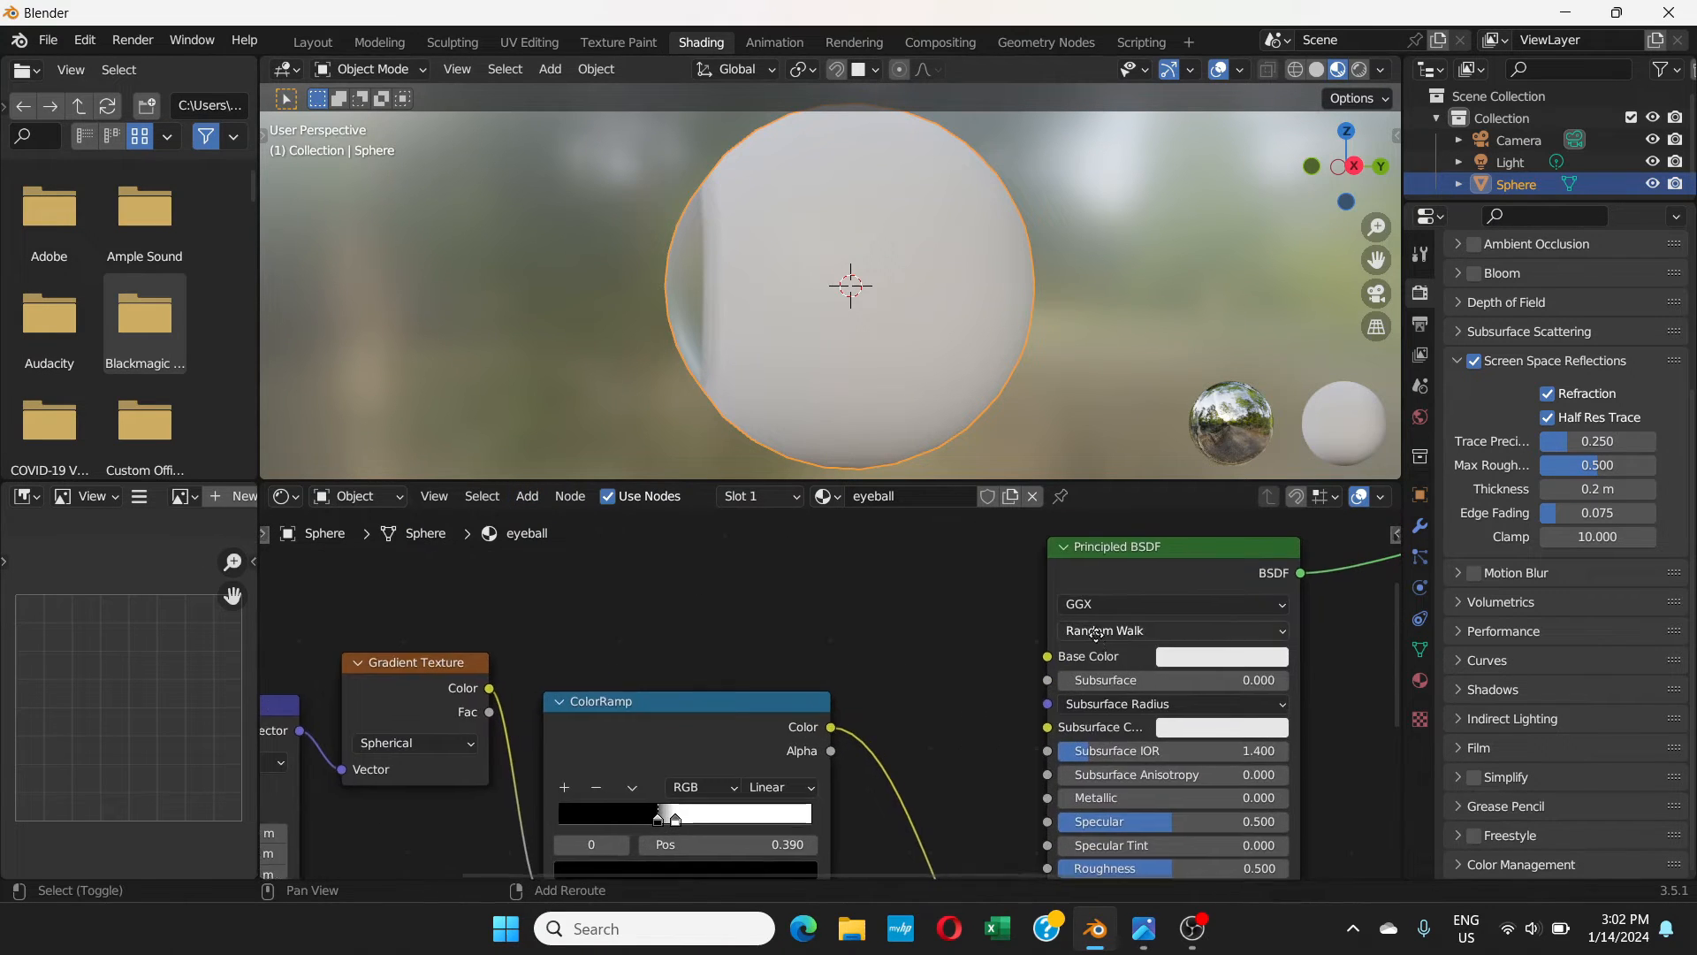
pyautogui.moveTo(1096, 633); pyautogui.dragTo(833, 808, button='middle')
pyautogui.click(526, 502)
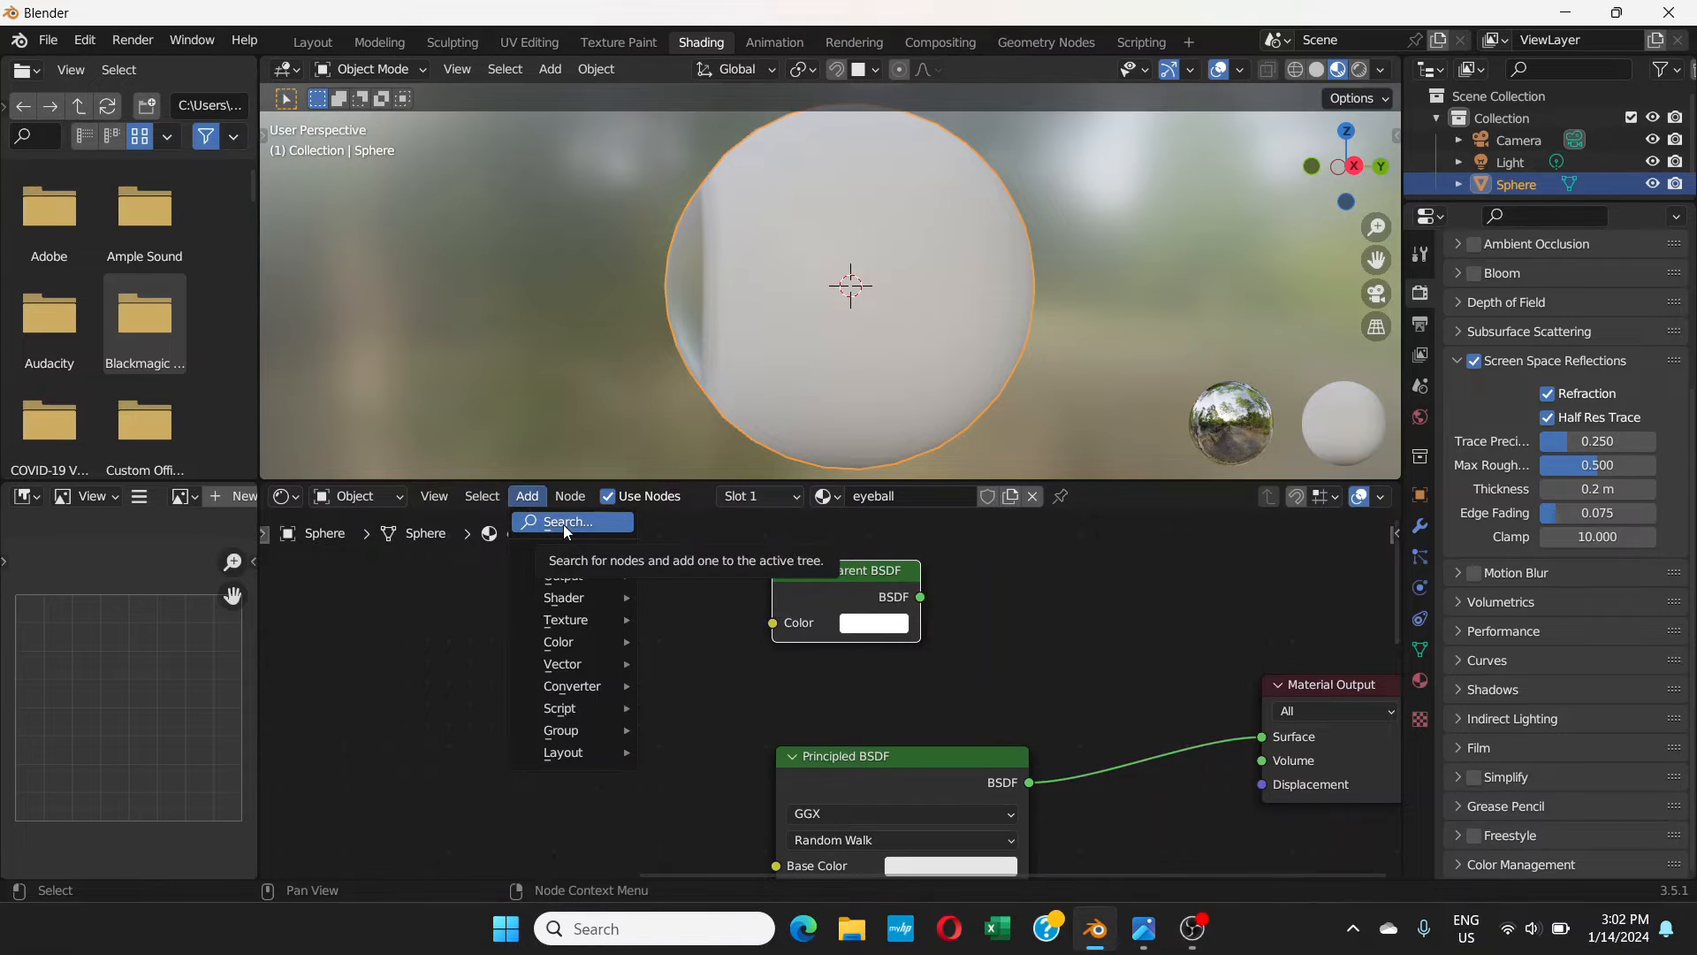
pyautogui.click(564, 523)
pyautogui.write('mix')
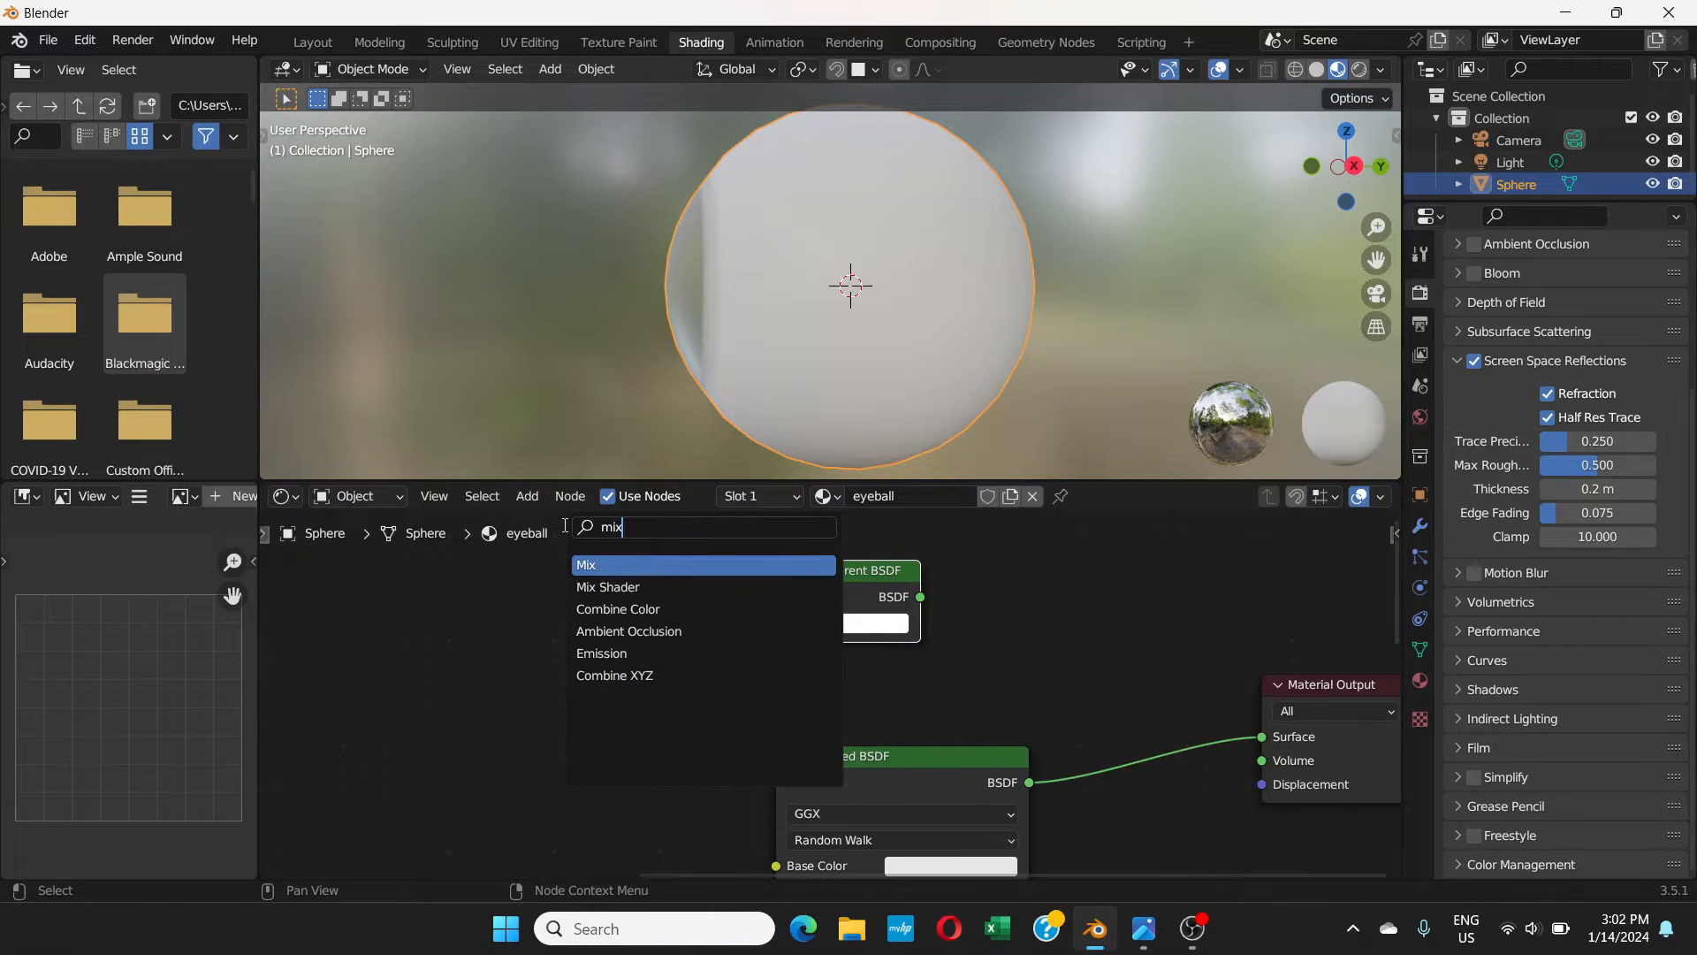
pyautogui.click(610, 587)
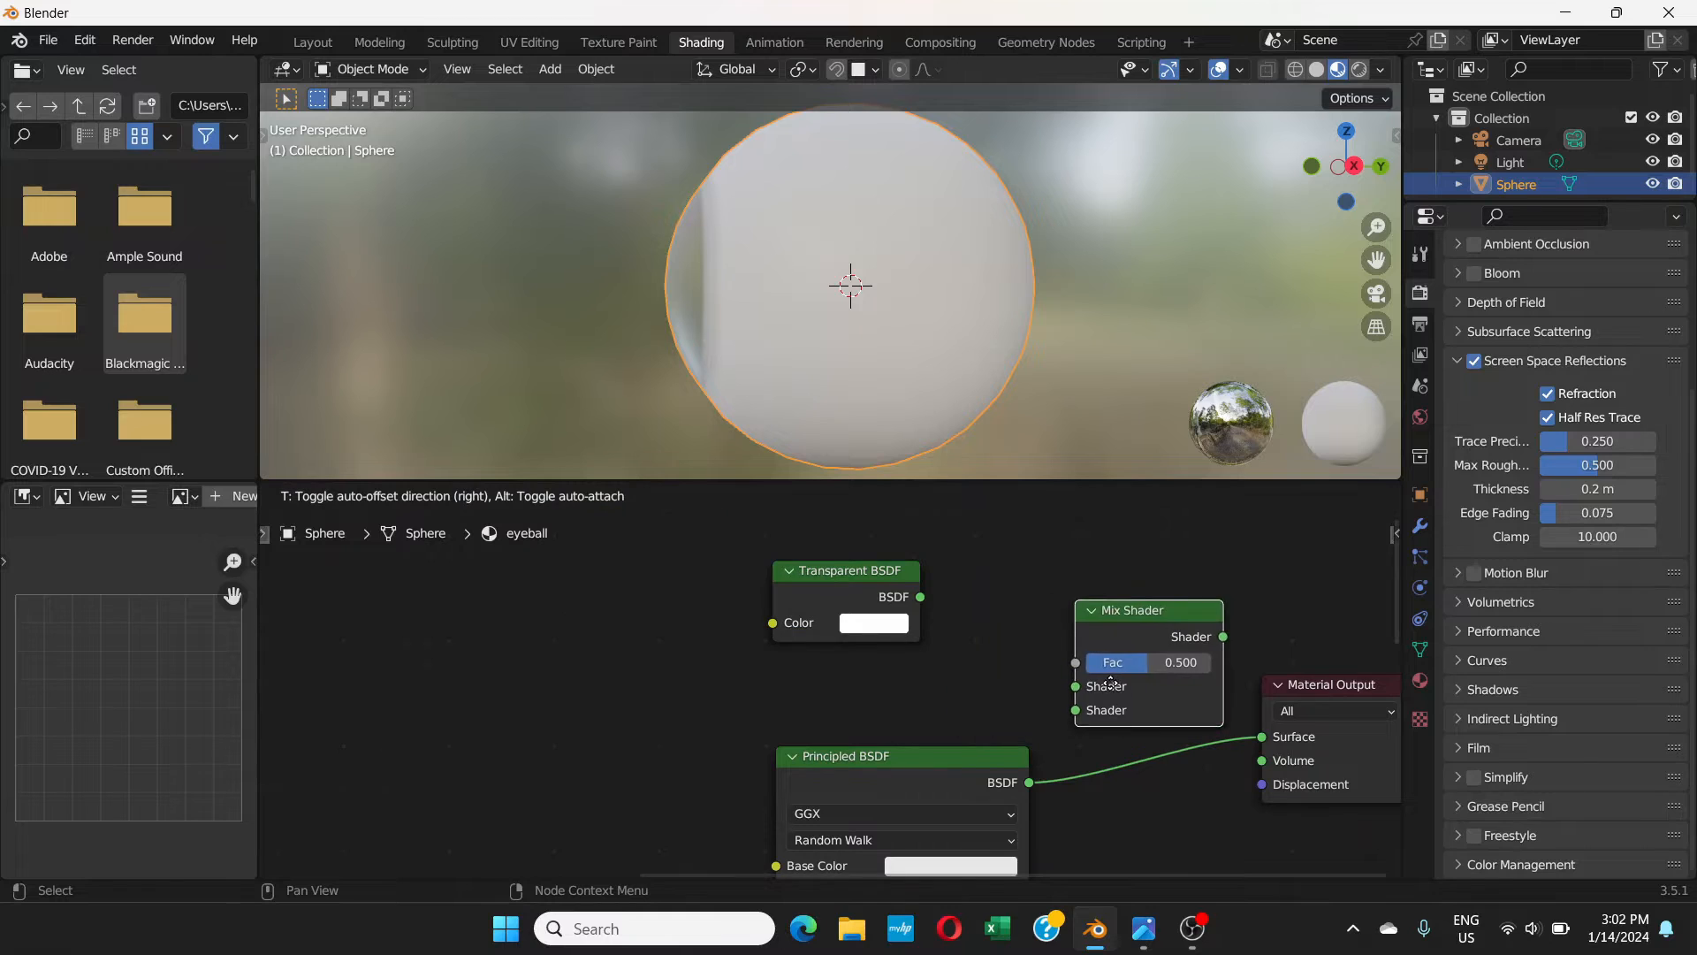
pyautogui.click(1034, 652)
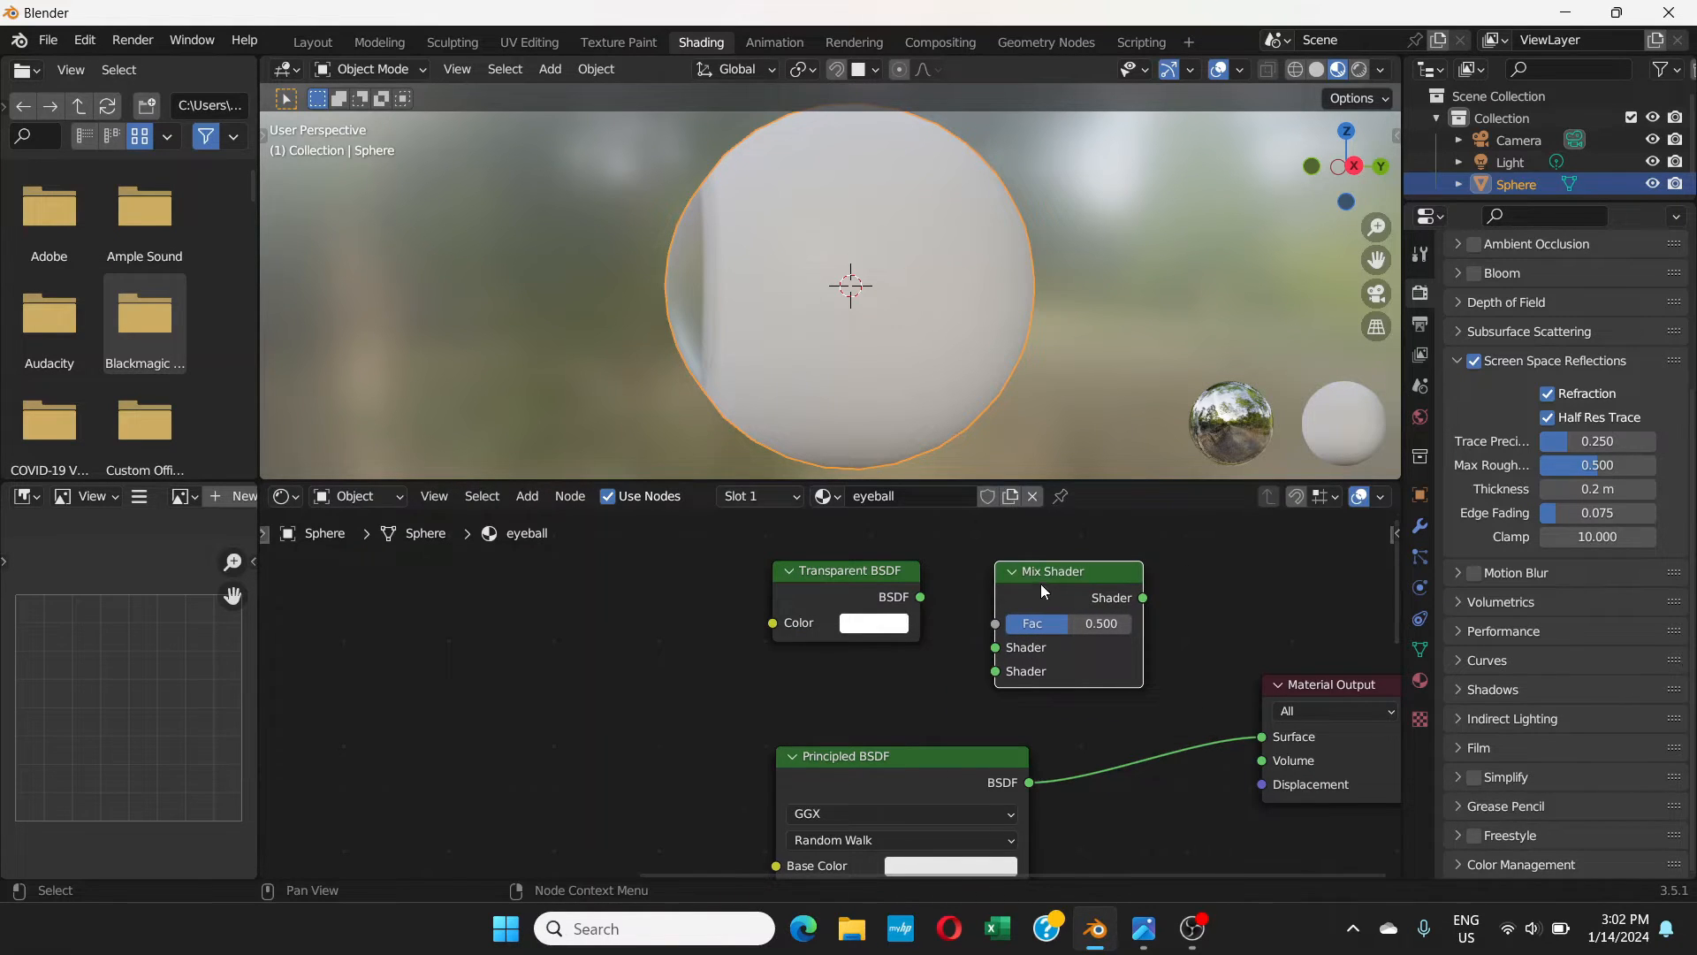
pyautogui.moveTo(1032, 571); pyautogui.dragTo(1154, 564)
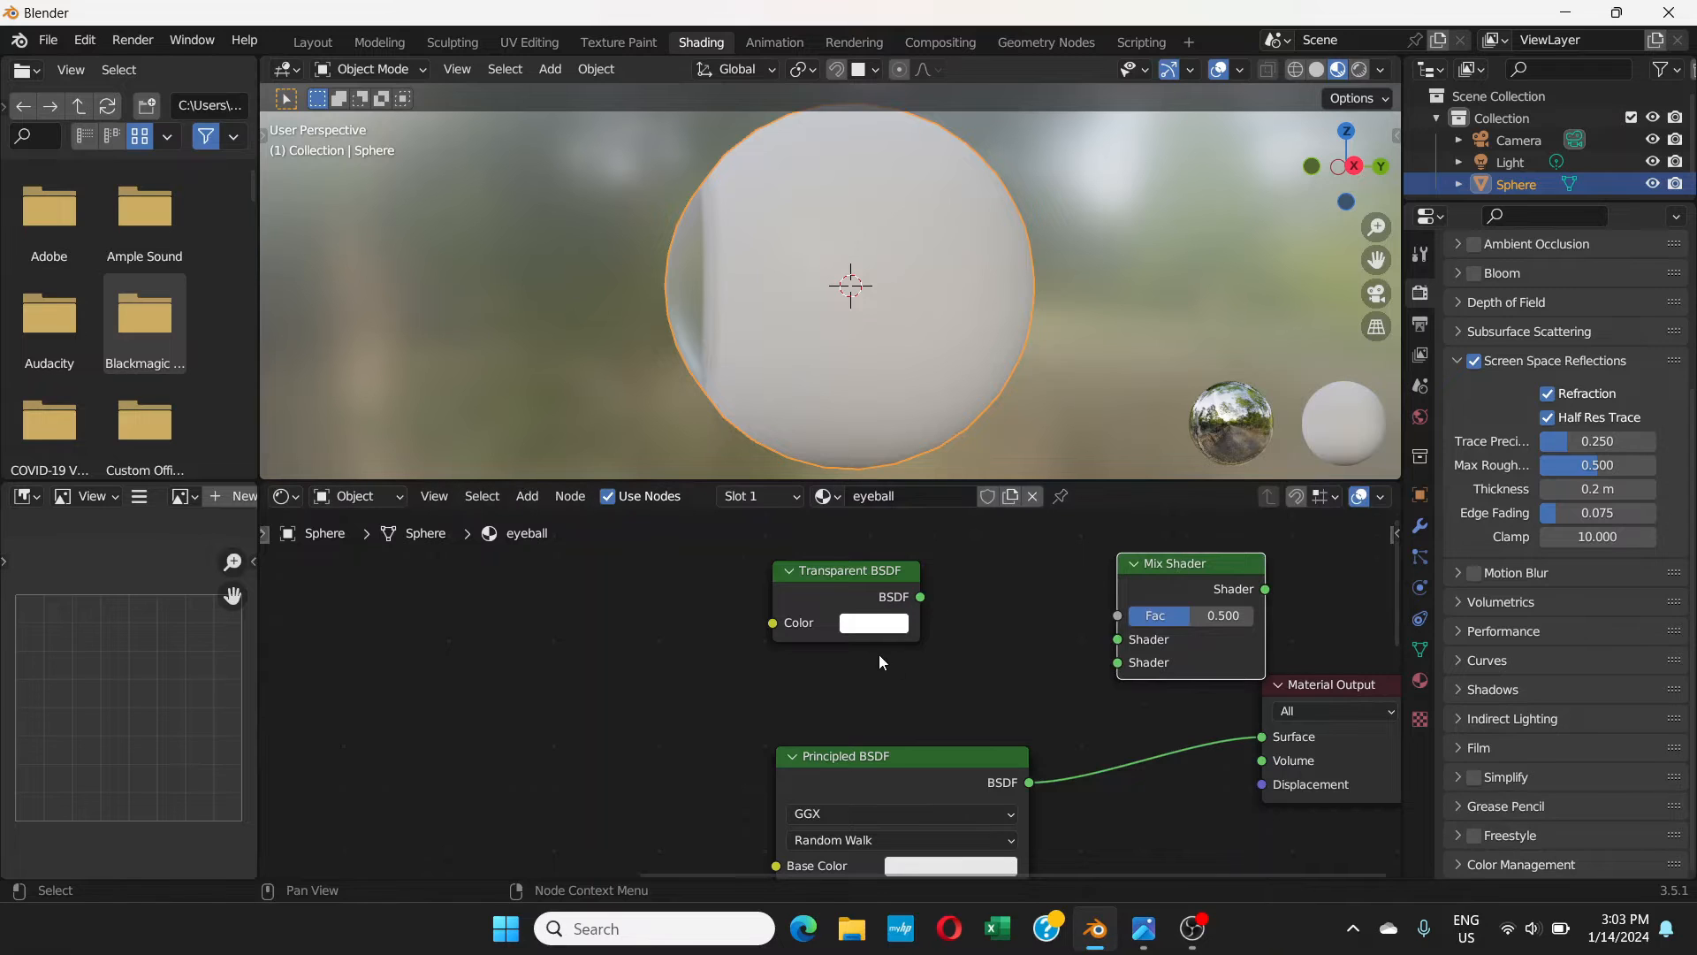
# - Connect the ColorRamp's Color output to the Transparent BSDF's Color input
pyautogui.scroll(-2, 1015, 618)
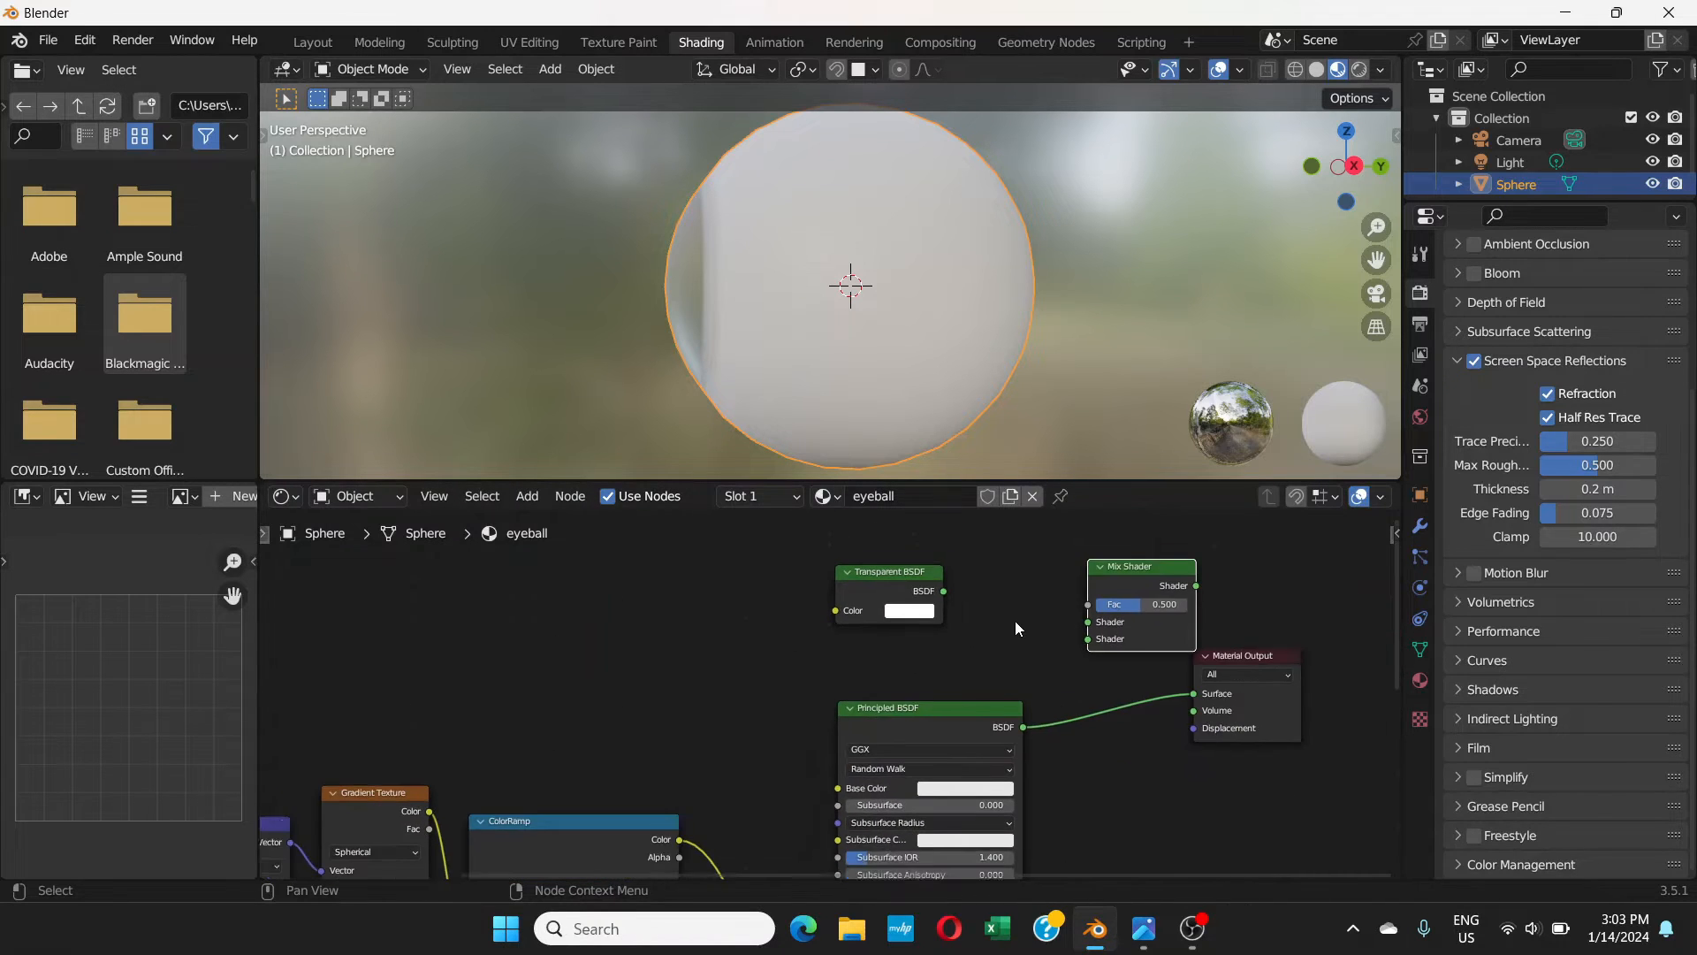
pyautogui.moveTo(1014, 621); pyautogui.dragTo(1117, 564, button='middle')
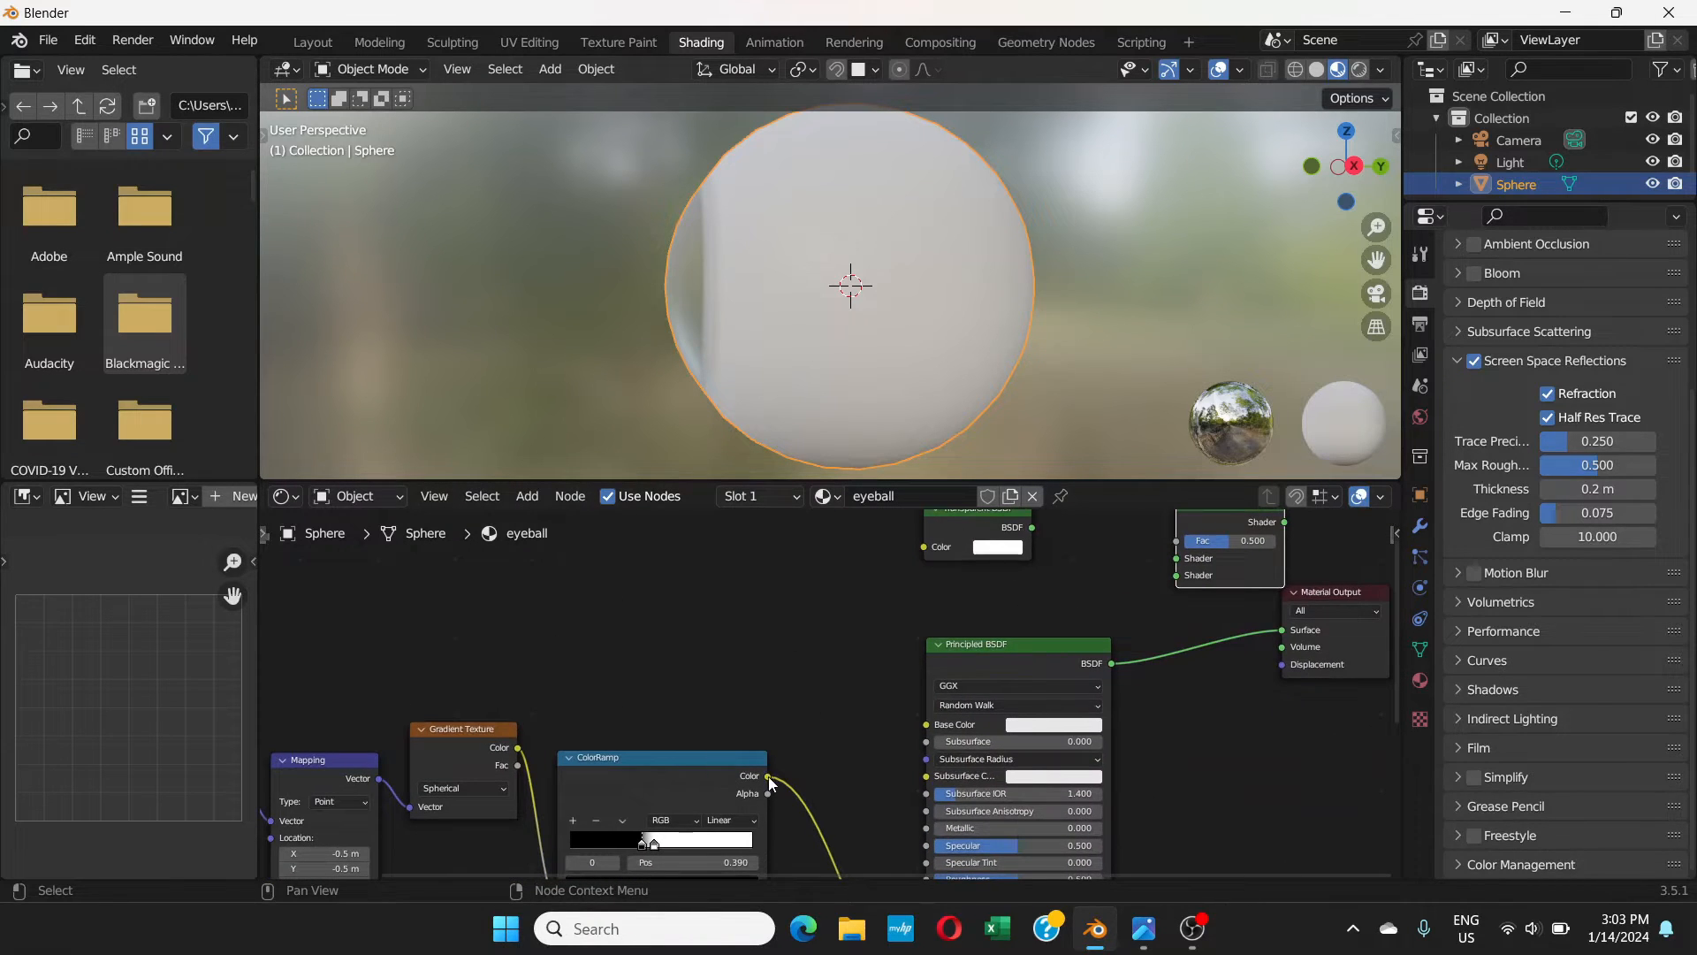
pyautogui.moveTo(768, 776); pyautogui.dragTo(784, 767)
pyautogui.moveTo(833, 683); pyautogui.dragTo(922, 611)
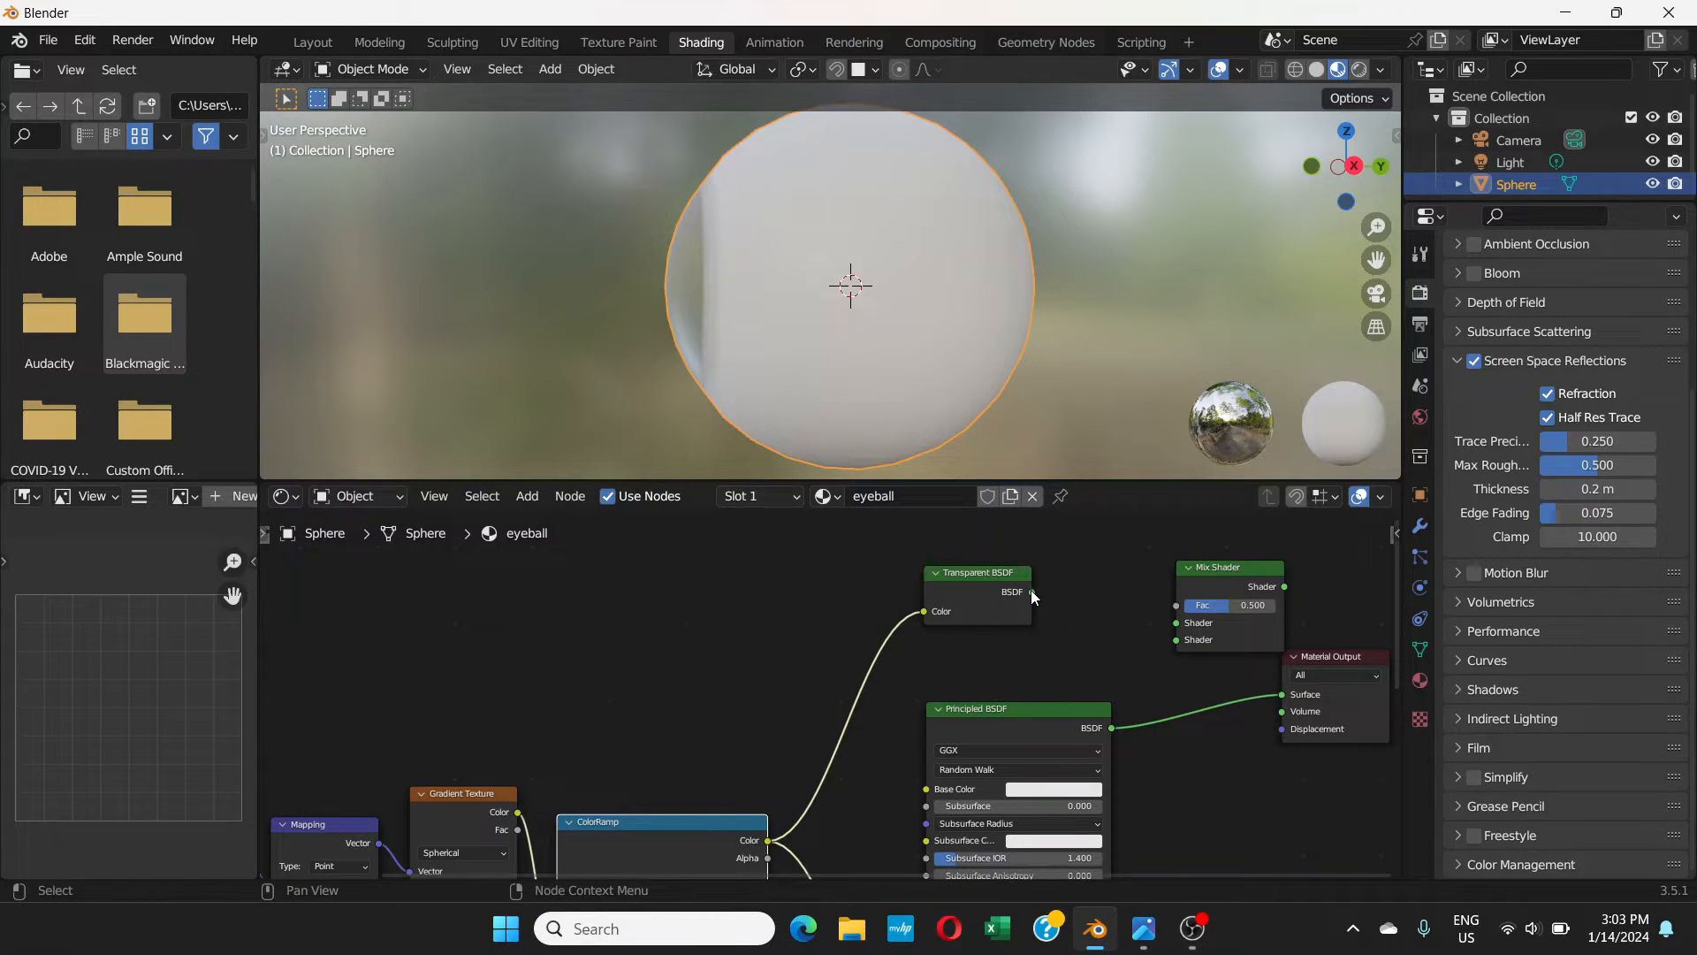
# - Connect the Transparent BSDF to the Mix Shader's first Shader input and the Principled BSDF to its second
pyautogui.moveTo(1031, 591); pyautogui.dragTo(1048, 597)
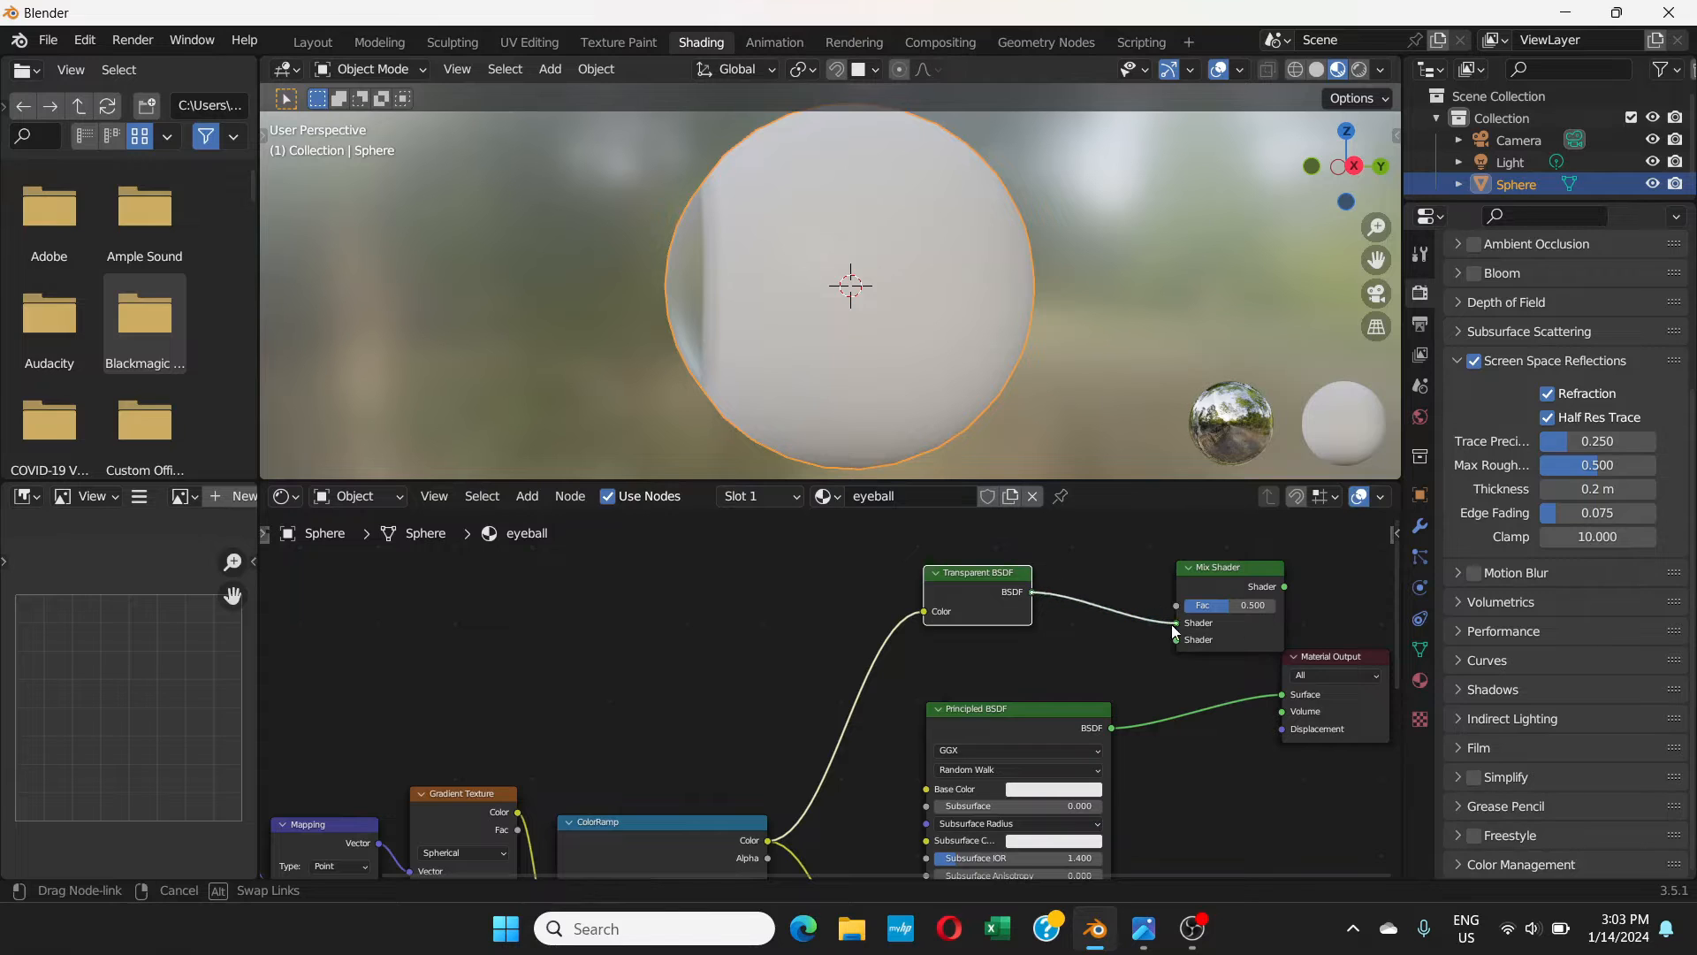
pyautogui.moveTo(1175, 626); pyautogui.dragTo(1175, 623)
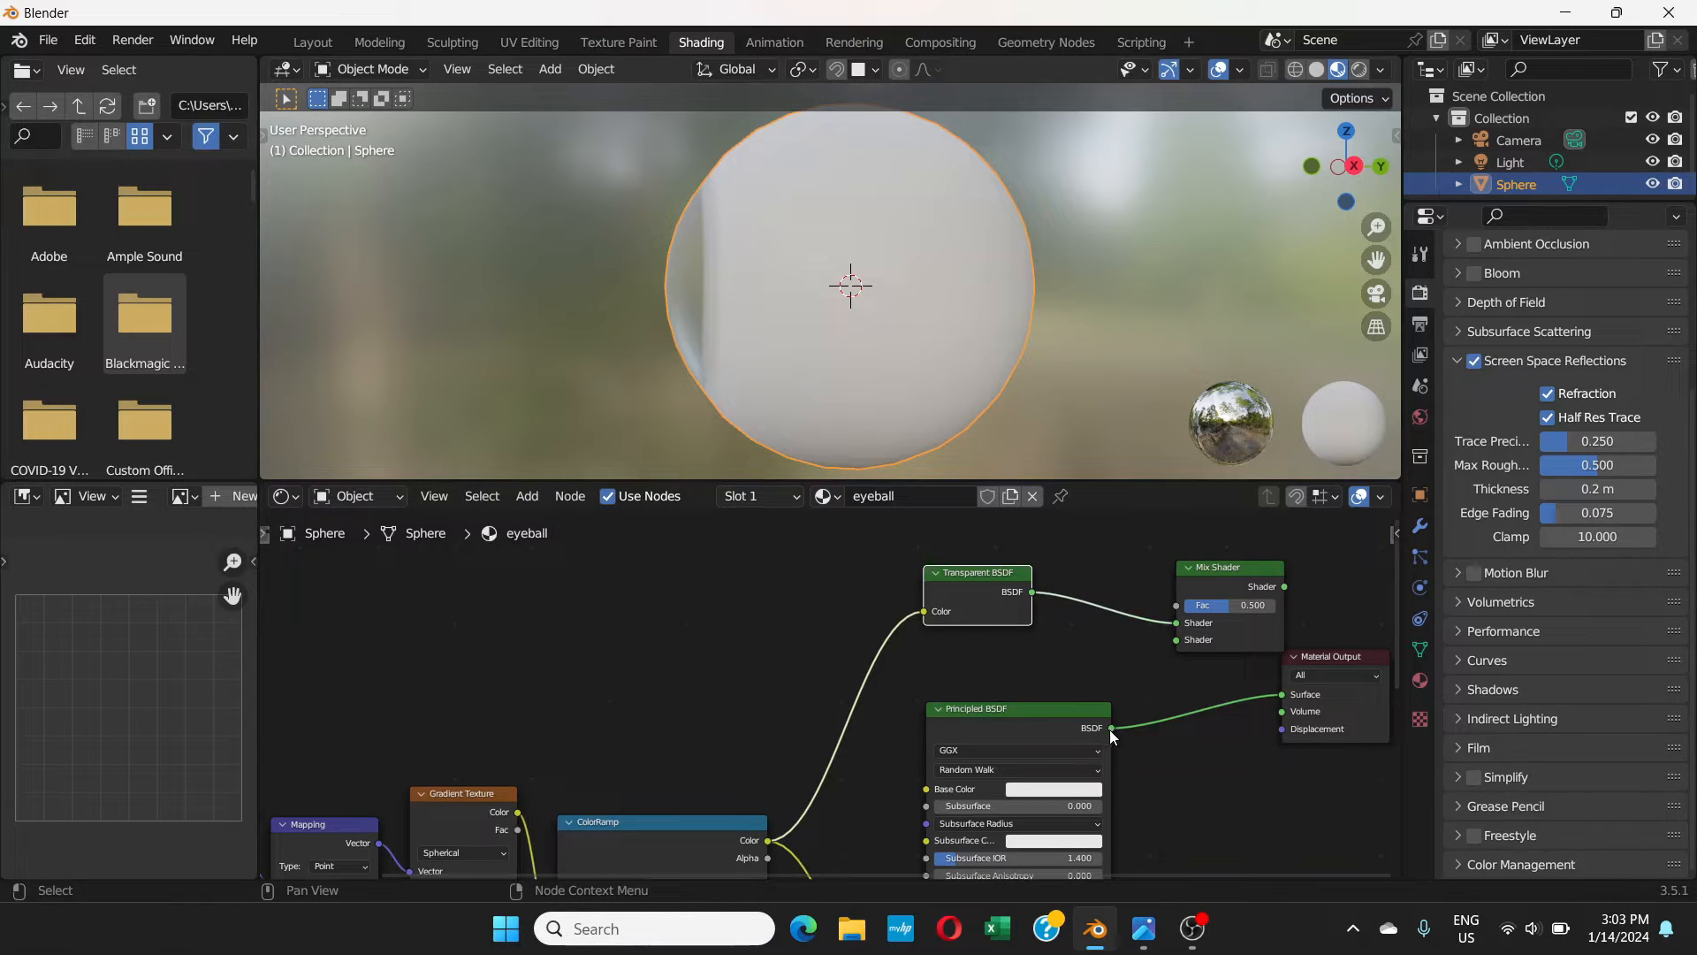
pyautogui.scroll(1, 1123, 728)
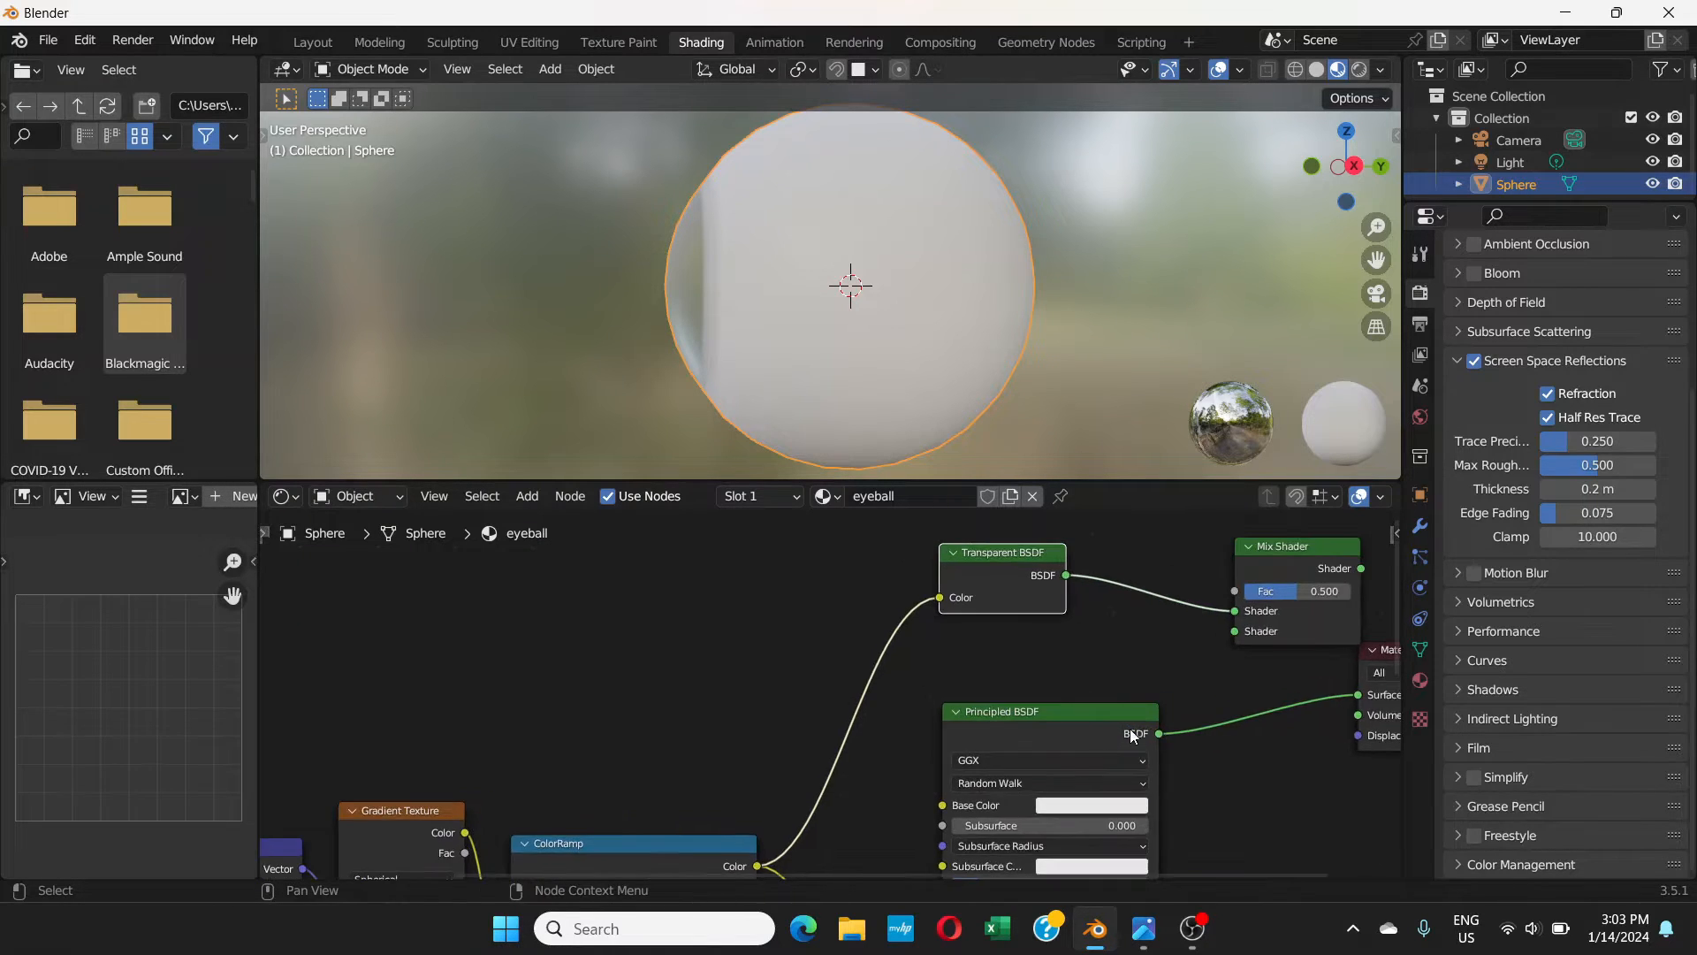
pyautogui.moveTo(1161, 733); pyautogui.dragTo(1235, 629)
# - Space out the Mix Shader and Material Output nodes and connect the Mix Shader's output to the Material Output's Surface input
pyautogui.moveTo(1264, 544); pyautogui.dragTo(1178, 557)
pyautogui.moveTo(1280, 638); pyautogui.dragTo(866, 643, button='middle')
pyautogui.moveTo(963, 652); pyautogui.dragTo(1143, 610)
pyautogui.moveTo(826, 563); pyautogui.dragTo(898, 590)
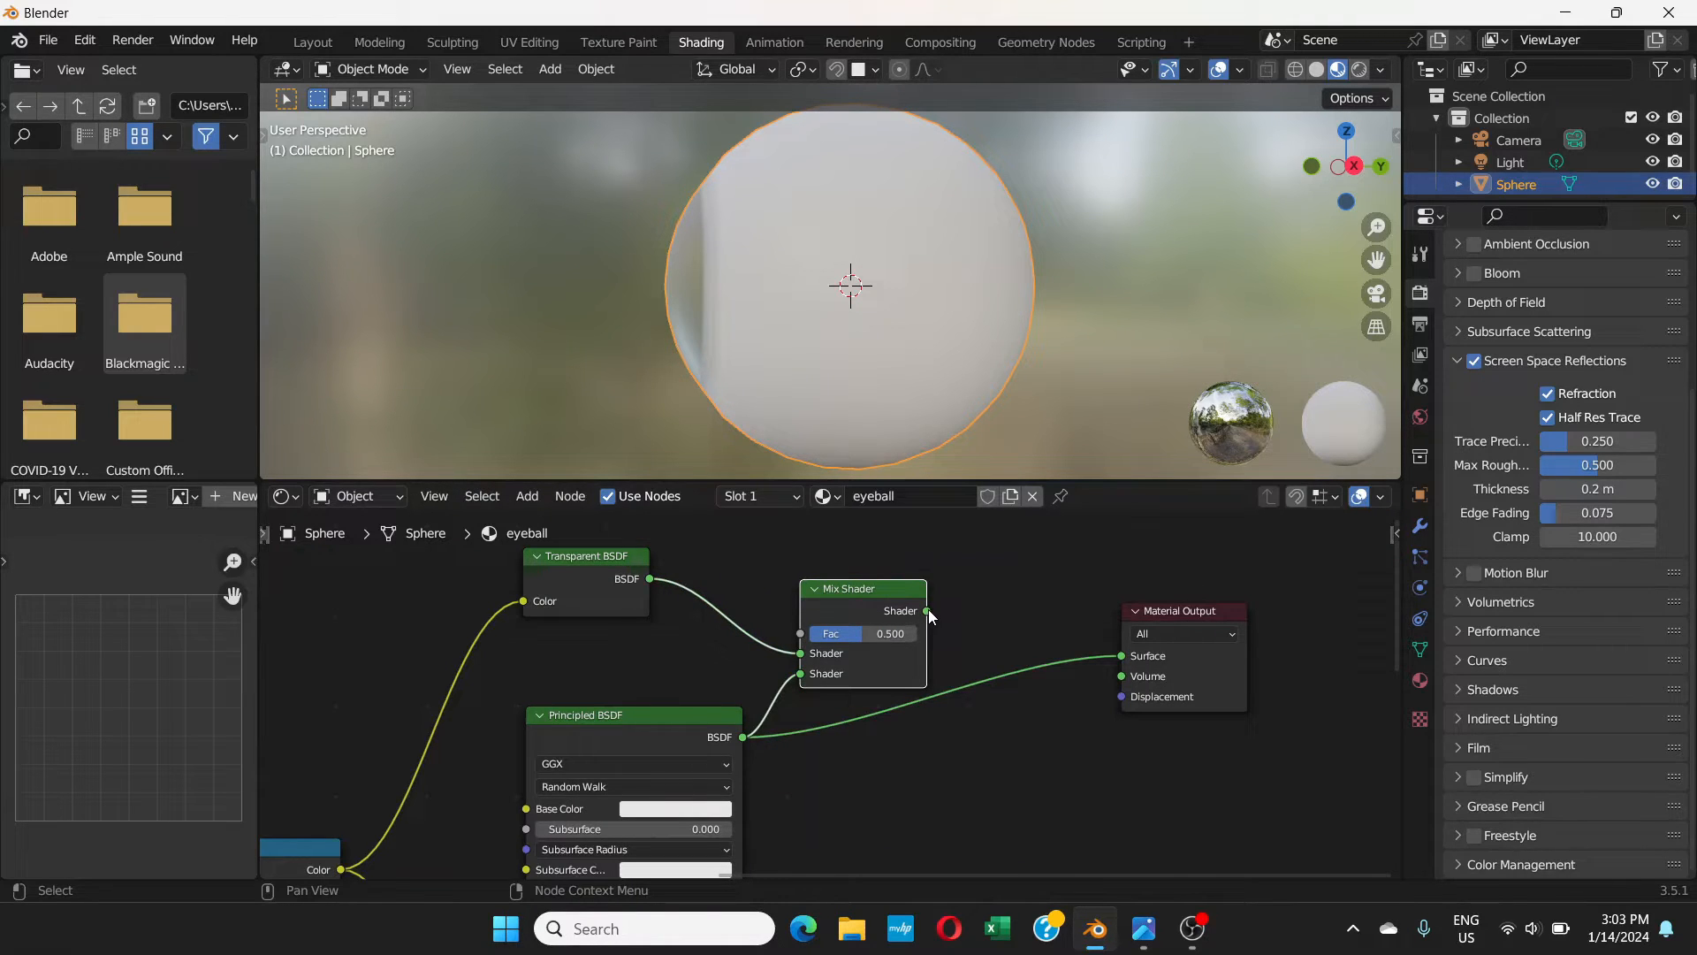
pyautogui.moveTo(927, 610); pyautogui.dragTo(940, 605)
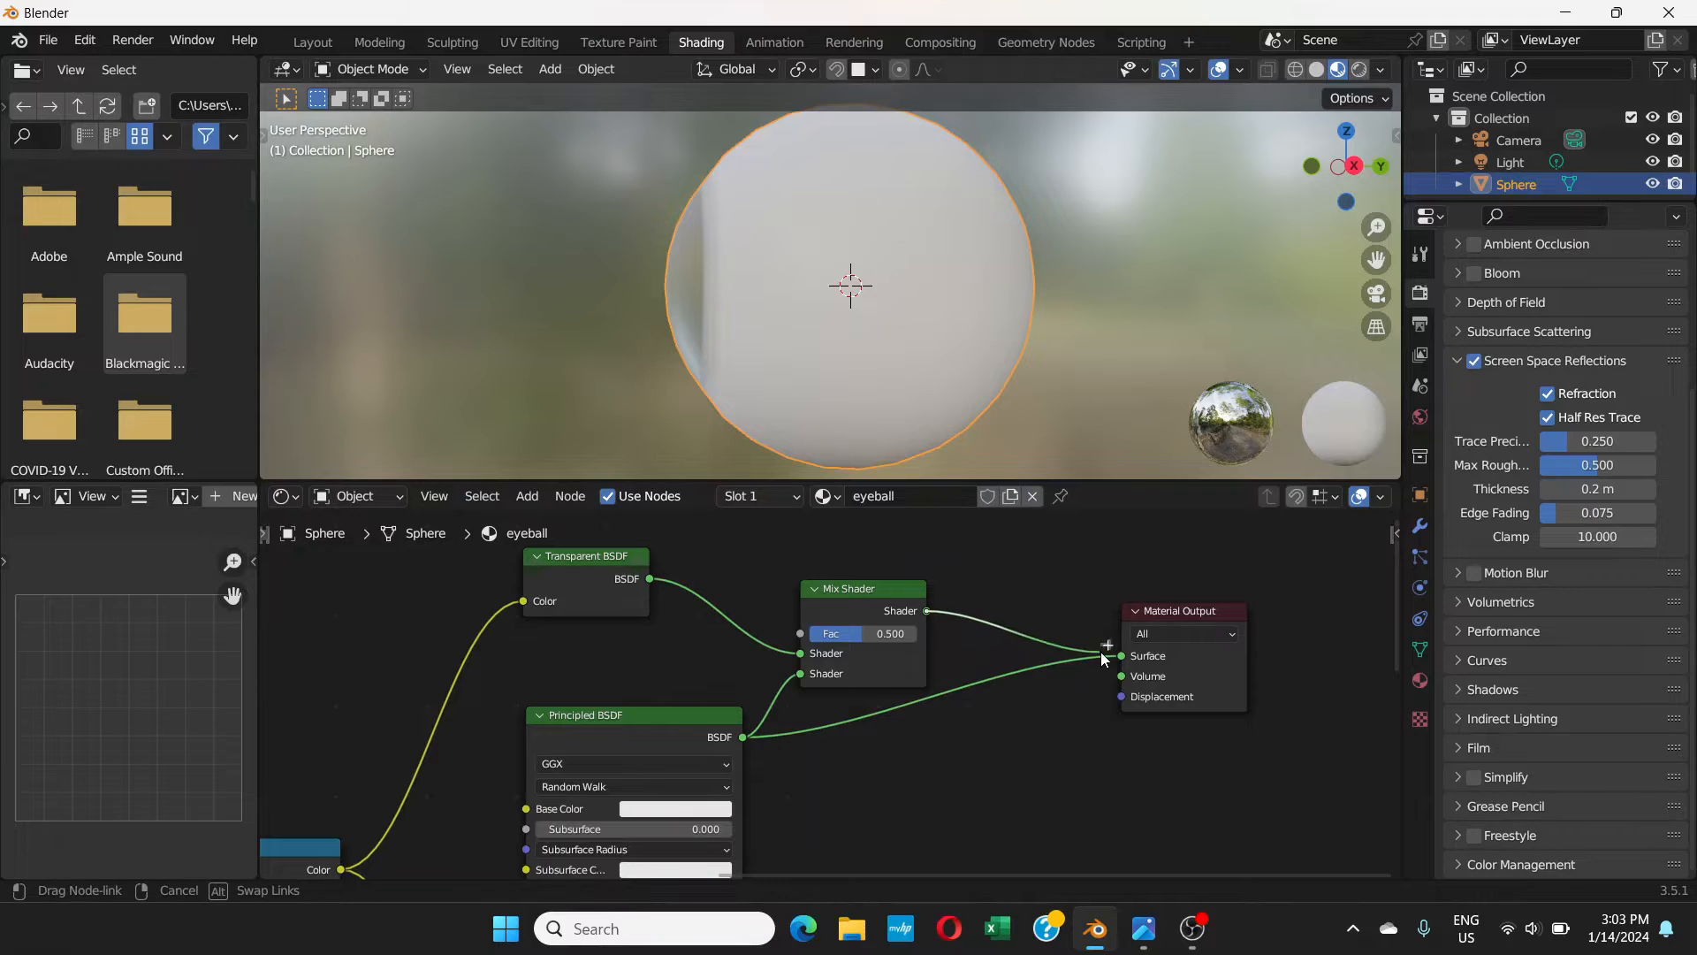
pyautogui.moveTo(1102, 652); pyautogui.dragTo(1118, 656)
pyautogui.moveTo(972, 633); pyautogui.dragTo(973, 633)
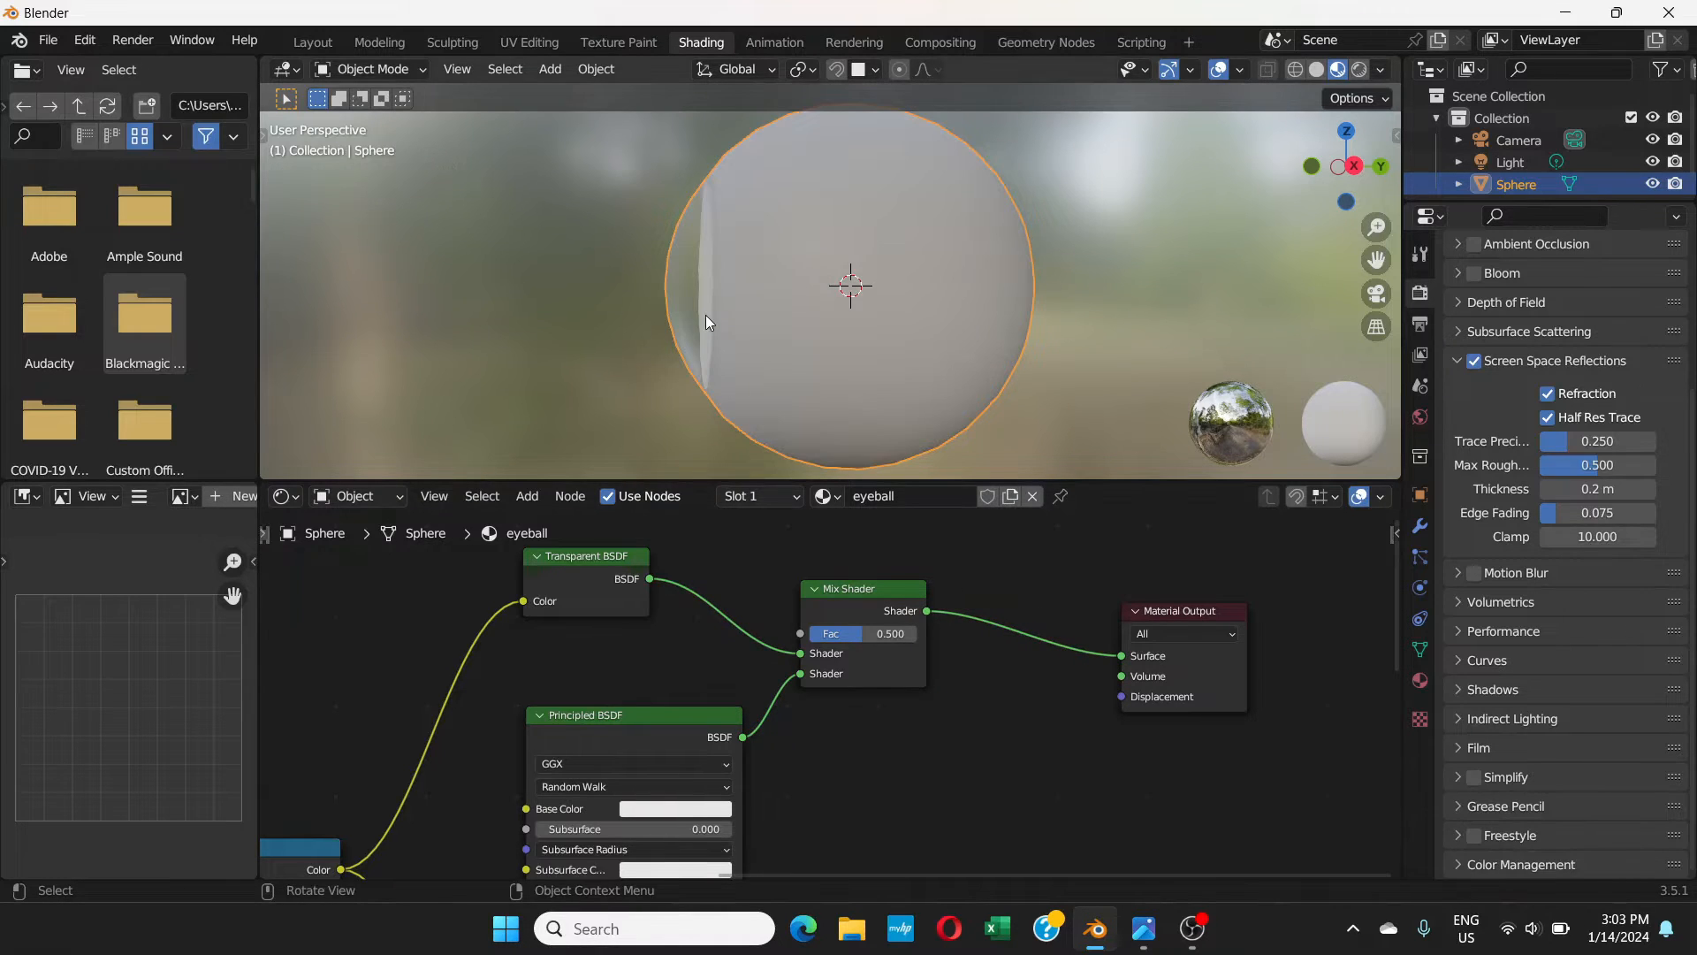
# - Examine the sphere's transparent front and the edge where it meets the opaque part
pyautogui.scroll(2, 705, 315)
pyautogui.scroll(-3, 706, 315)
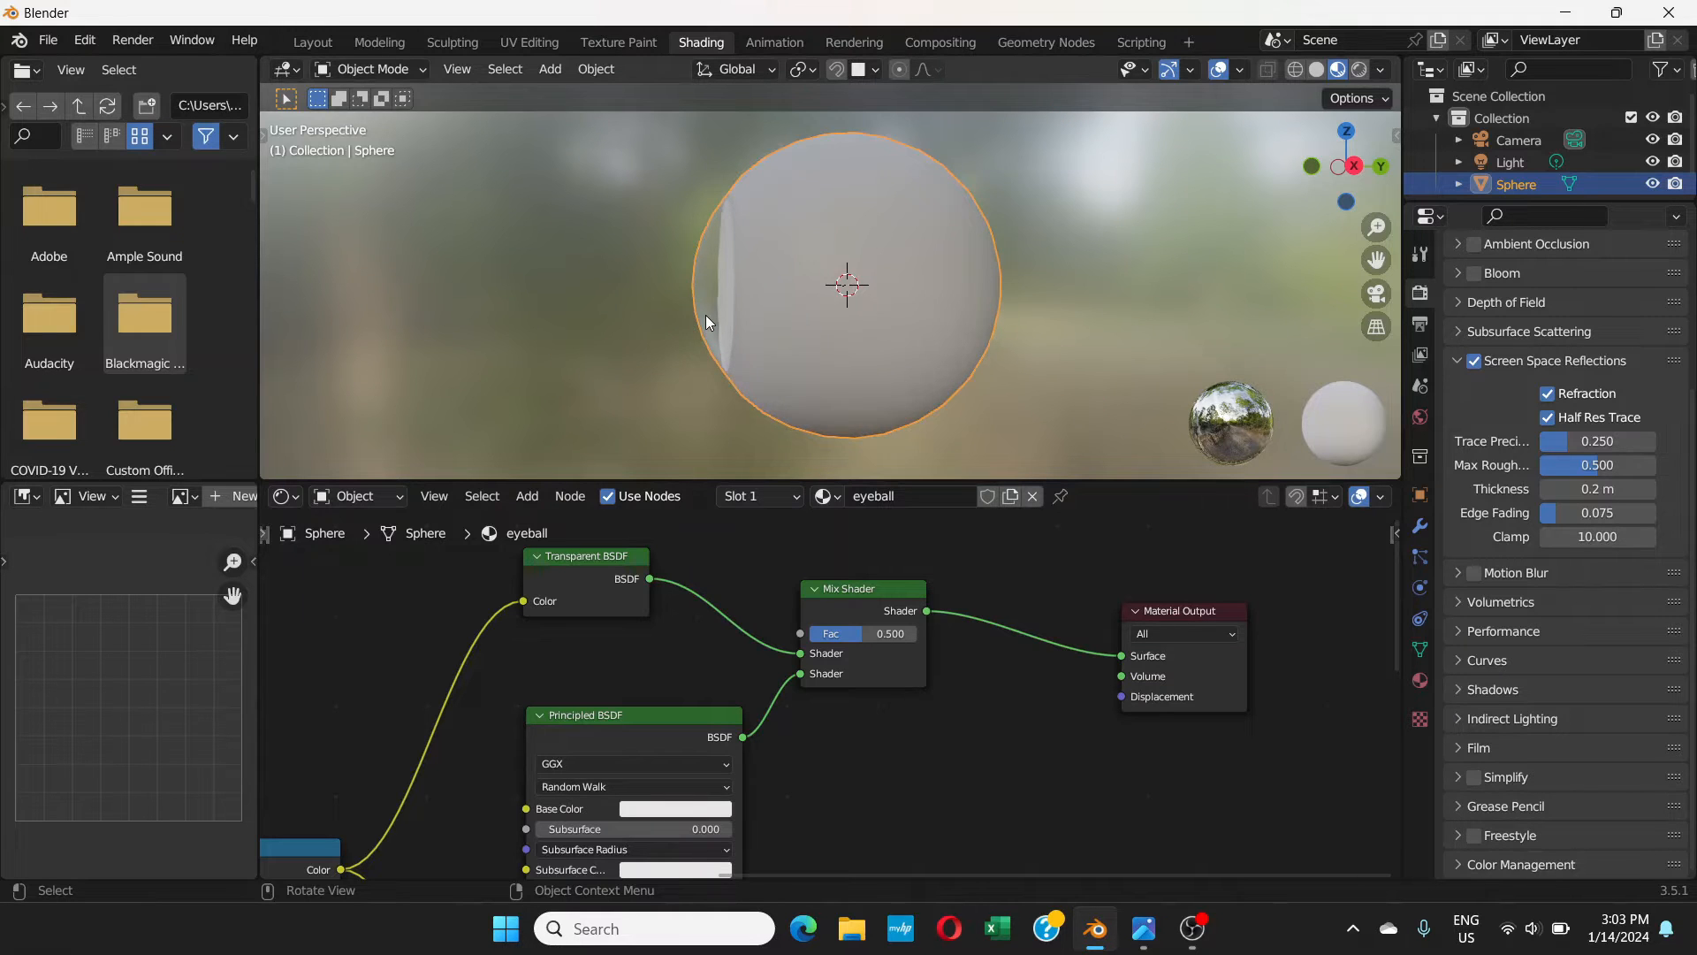
pyautogui.moveTo(705, 315)
pyautogui.mouseDown(button='middle')
pyautogui.moveTo(839, 310)
pyautogui.moveTo(695, 316)
pyautogui.moveTo(824, 326)
pyautogui.mouseUp(button='middle')
pyautogui.scroll(3, 750, 323)
pyautogui.scroll(-2, 751, 324)
pyautogui.scroll(2, 824, 326)
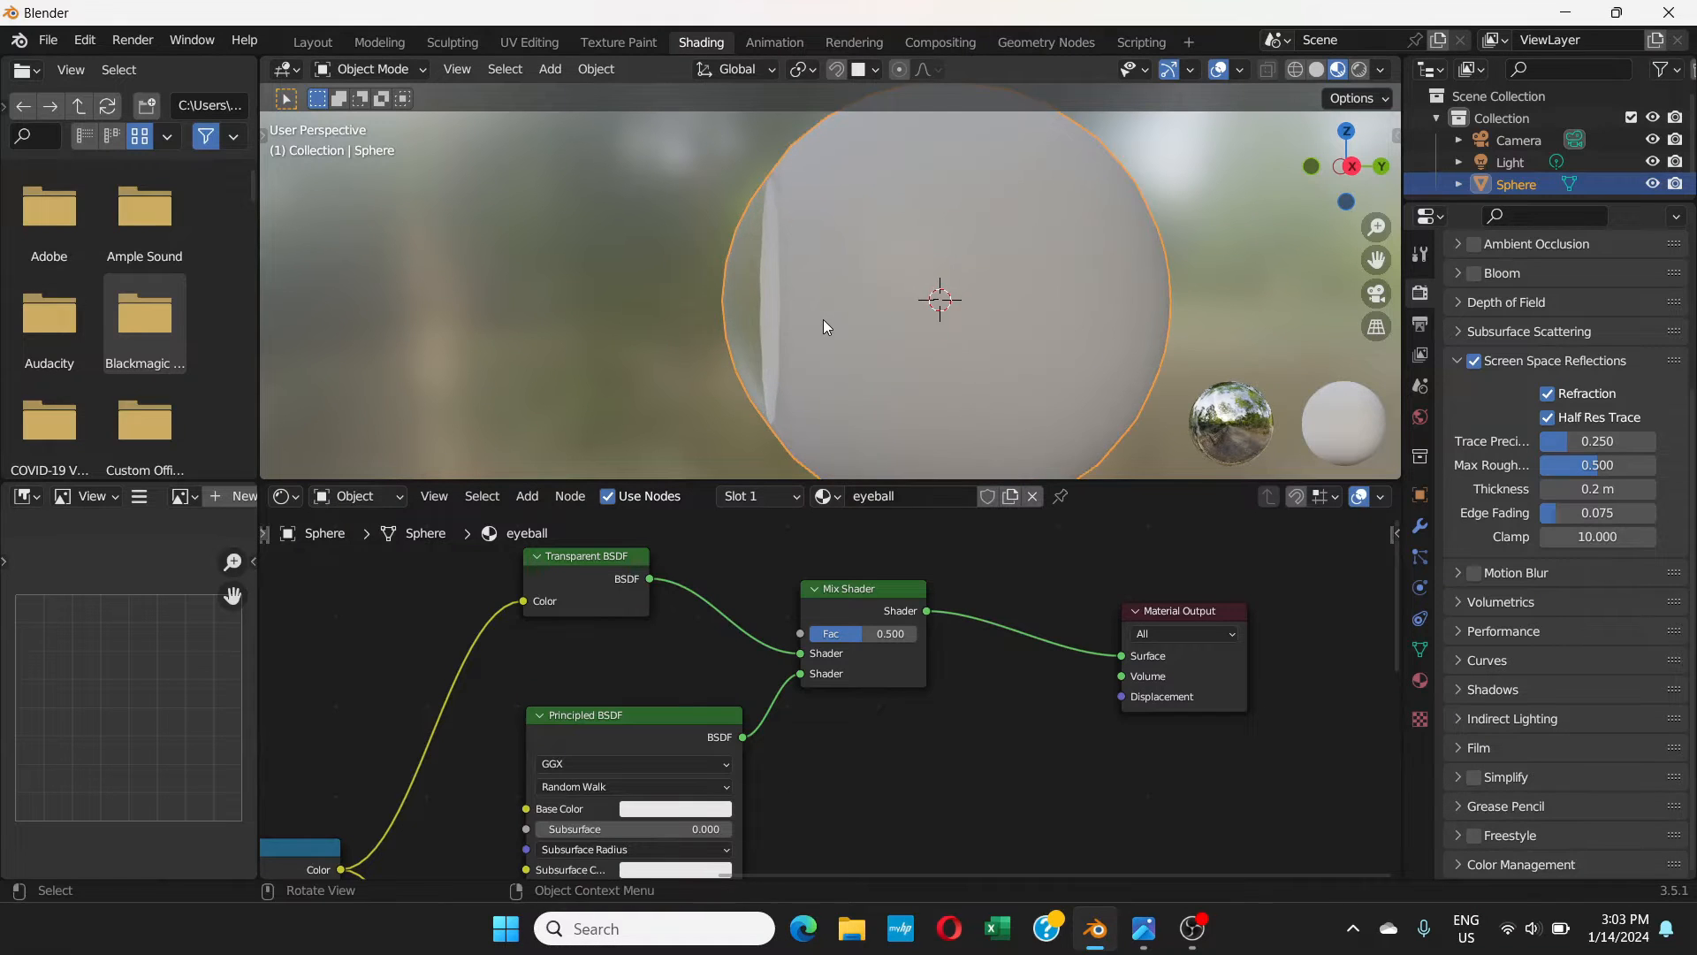
pyautogui.scroll(3, 824, 326)
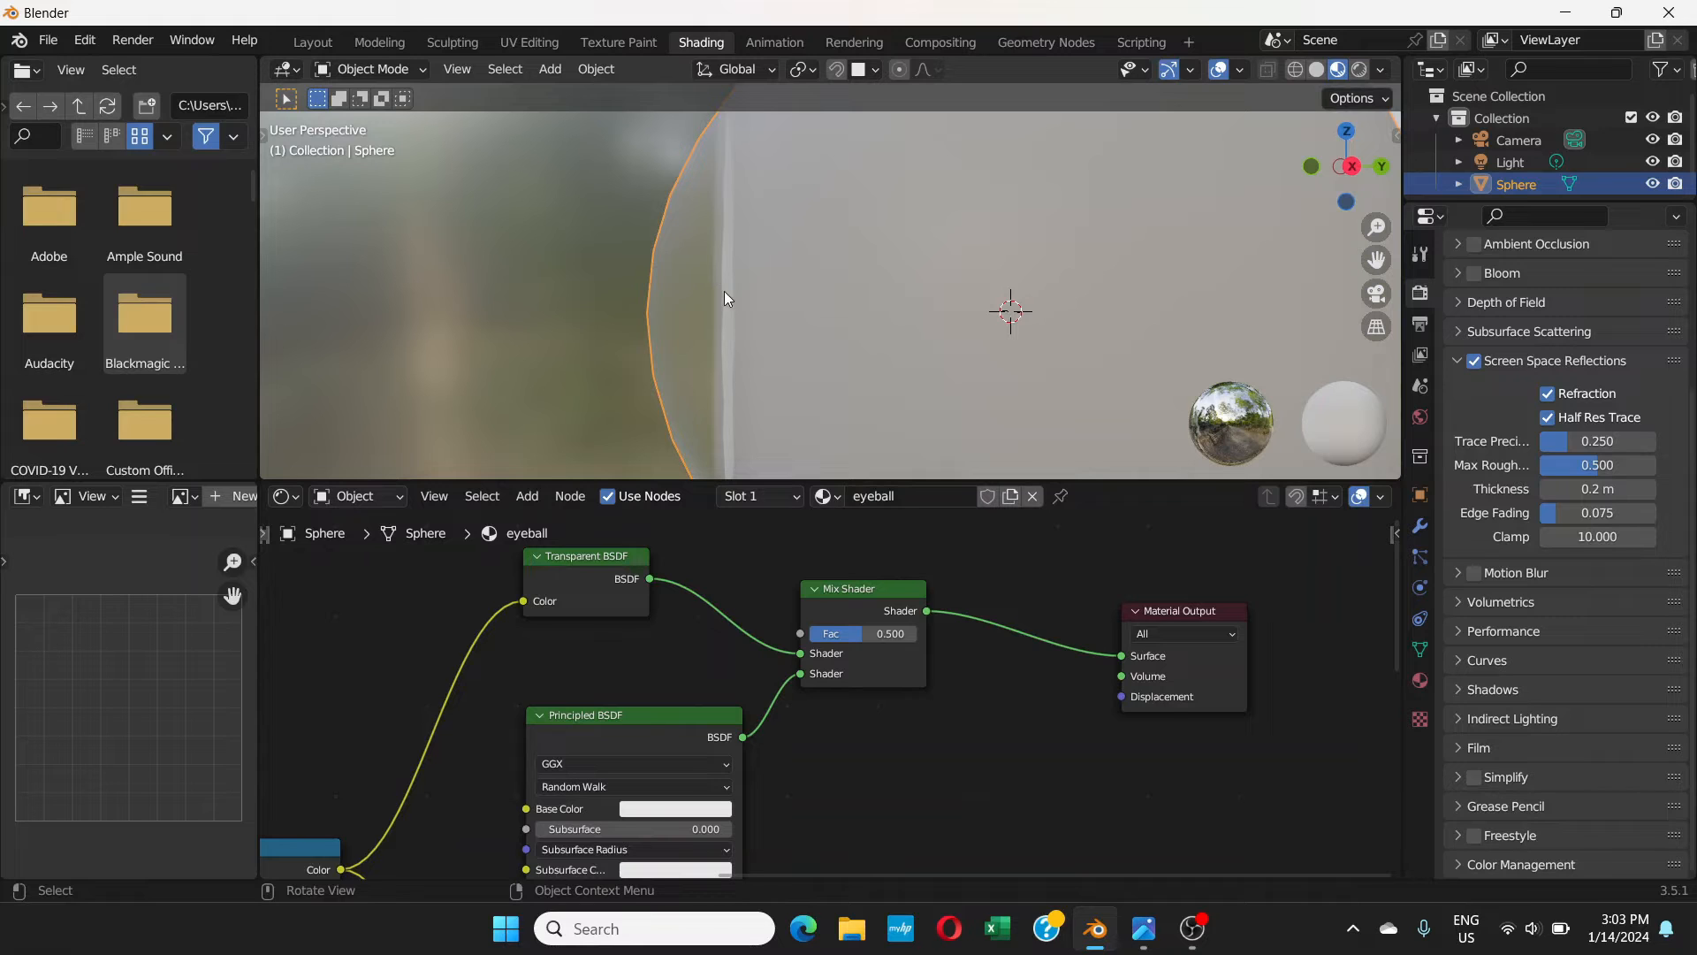
pyautogui.scroll(-3, 724, 290)
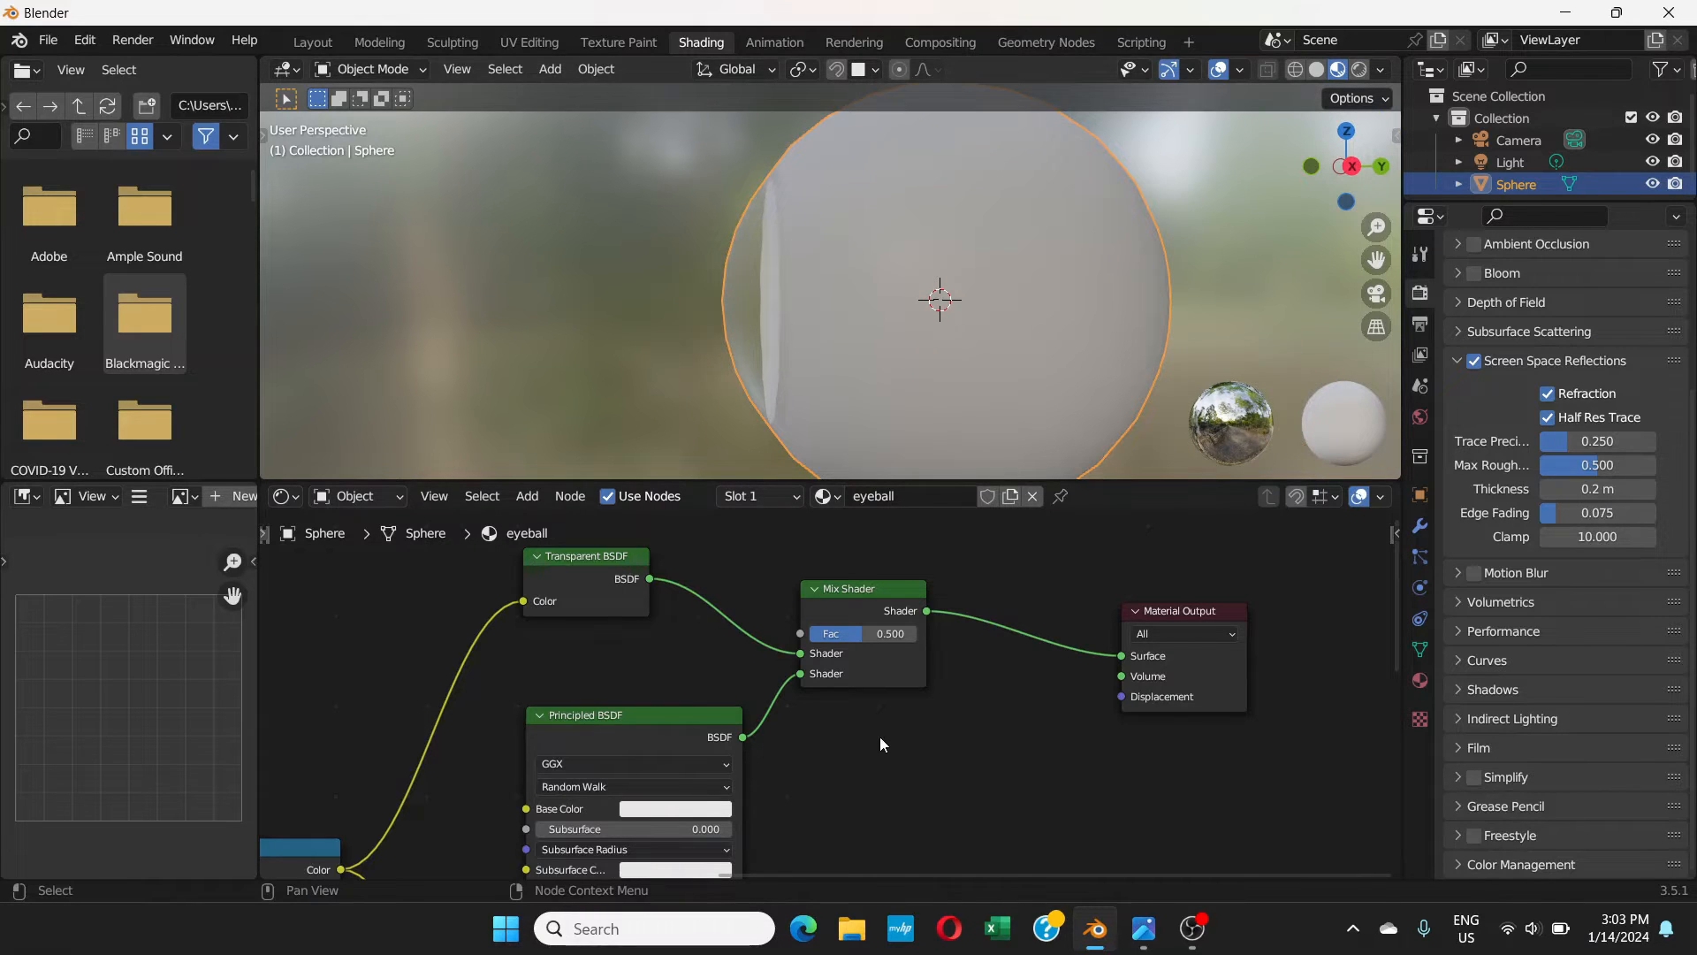
# - Try shifting both ColorRamp stops toward white, with the white stop at about 0.493, and check the sphere's transparent edge
pyautogui.moveTo(970, 746); pyautogui.dragTo(1208, 674, button='middle')
pyautogui.moveTo(1069, 733); pyautogui.dragTo(1254, 640, button='middle')
pyautogui.moveTo(844, 719); pyautogui.dragTo(1018, 599, button='middle')
pyautogui.scroll(4, 747, 687)
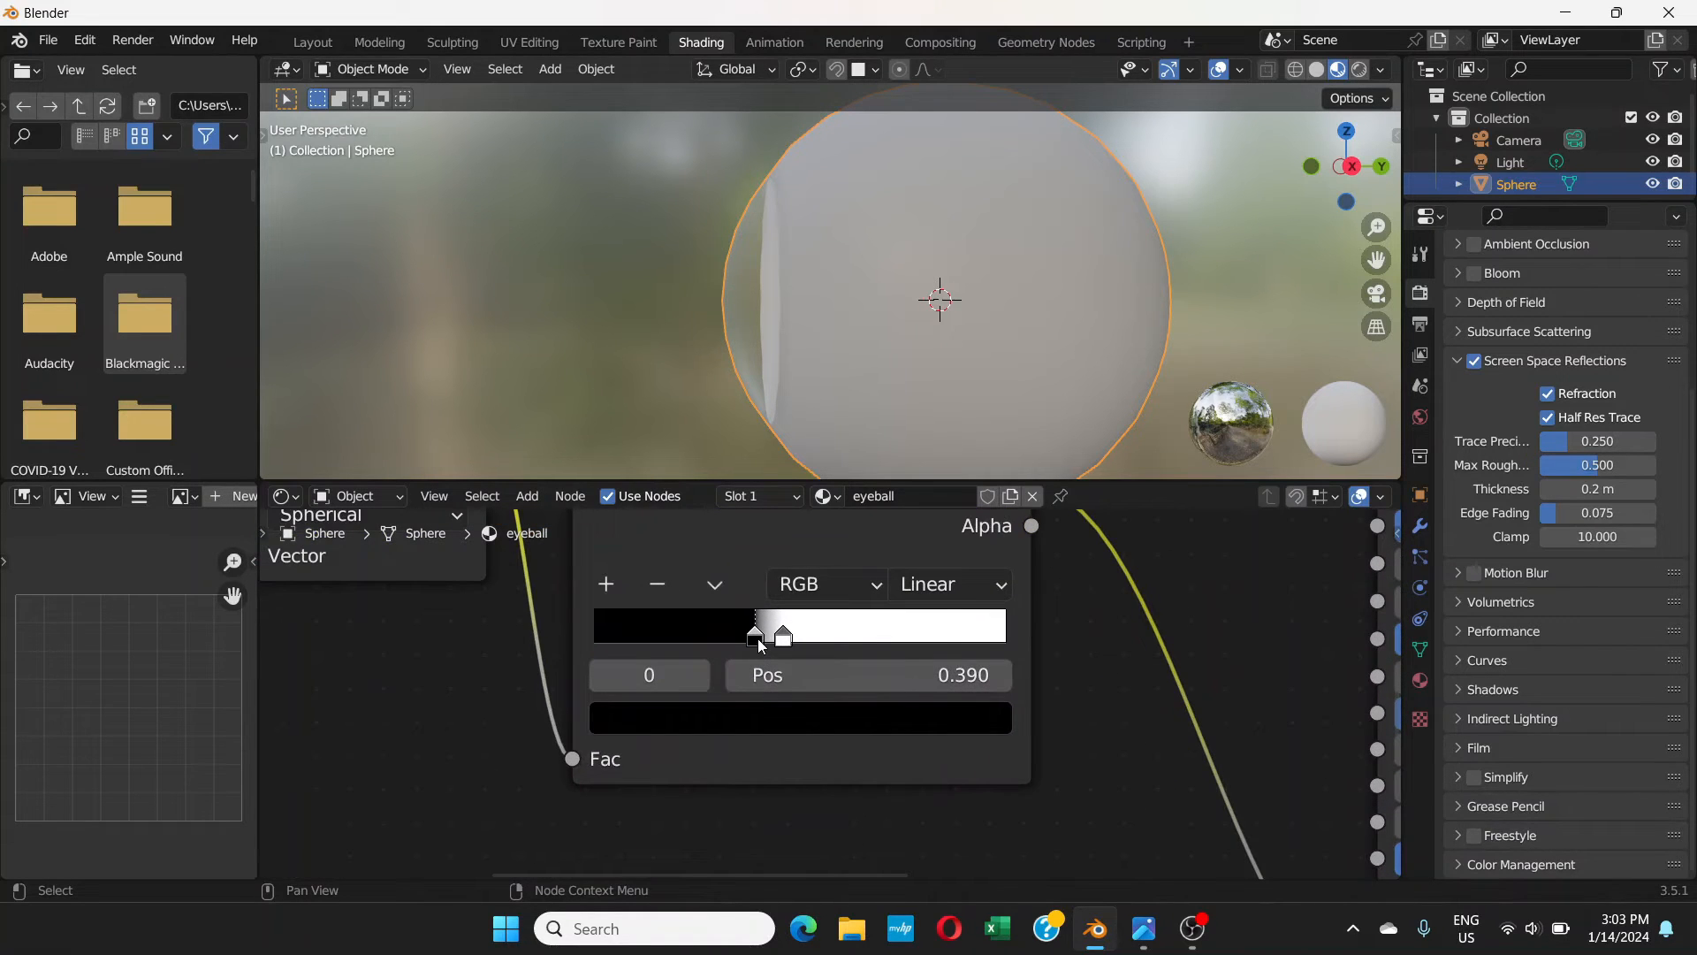
pyautogui.moveTo(759, 639); pyautogui.dragTo(803, 642)
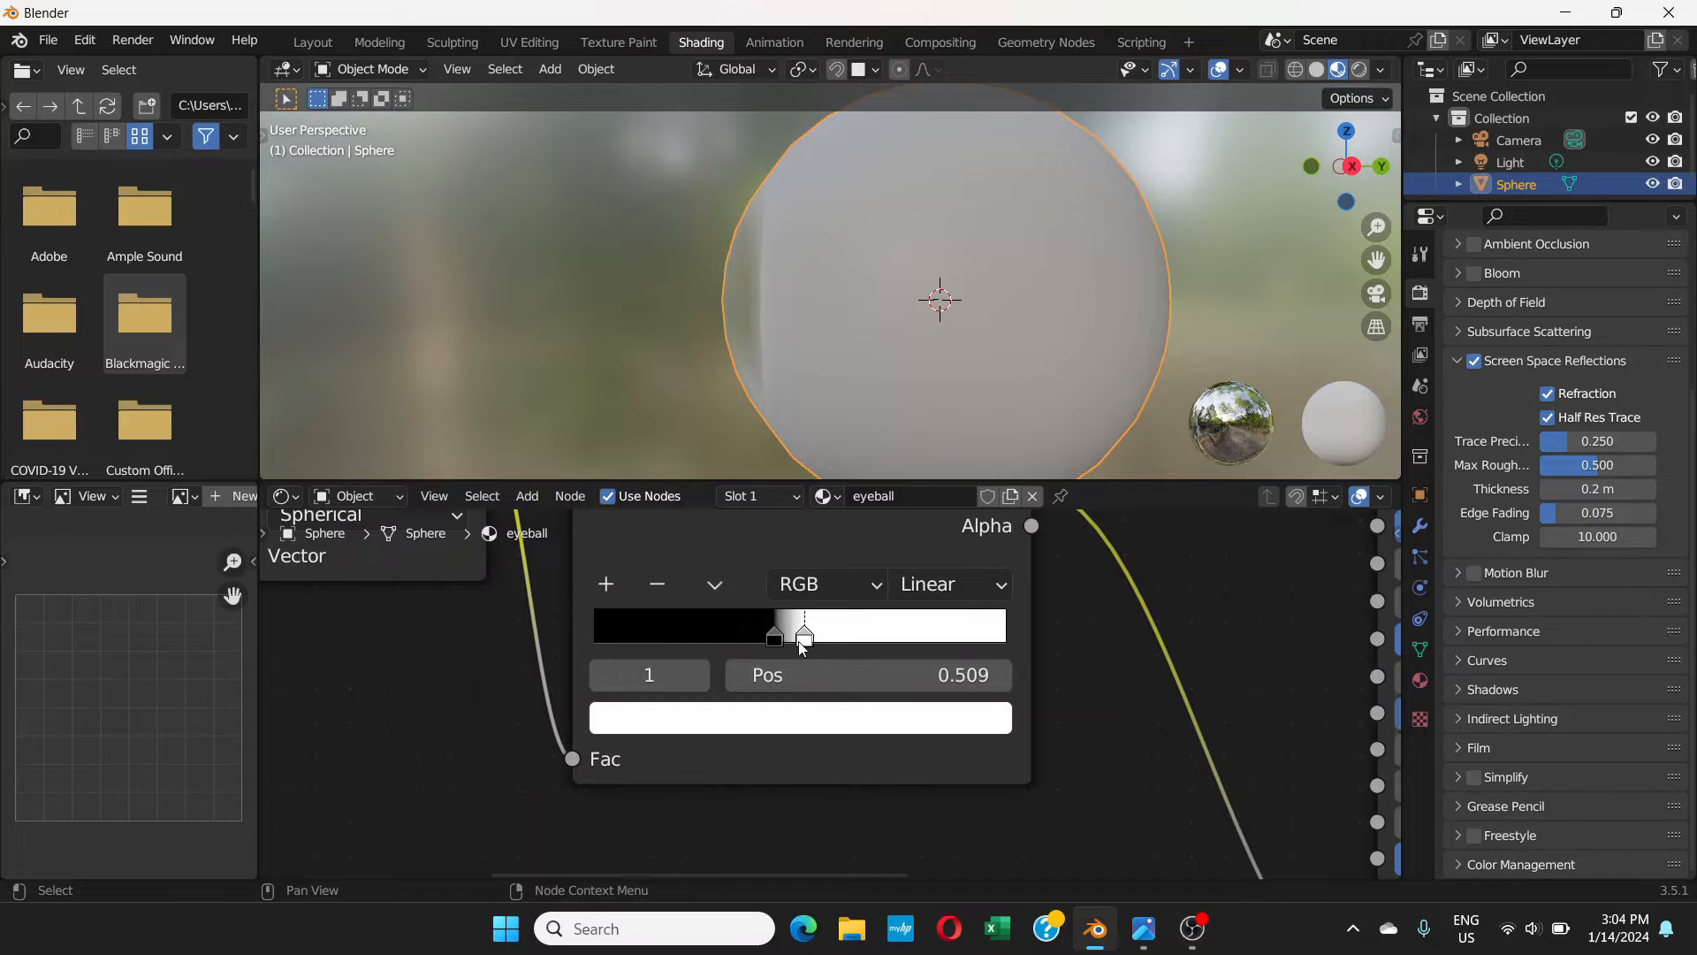
pyautogui.moveTo(779, 643); pyautogui.dragTo(797, 645)
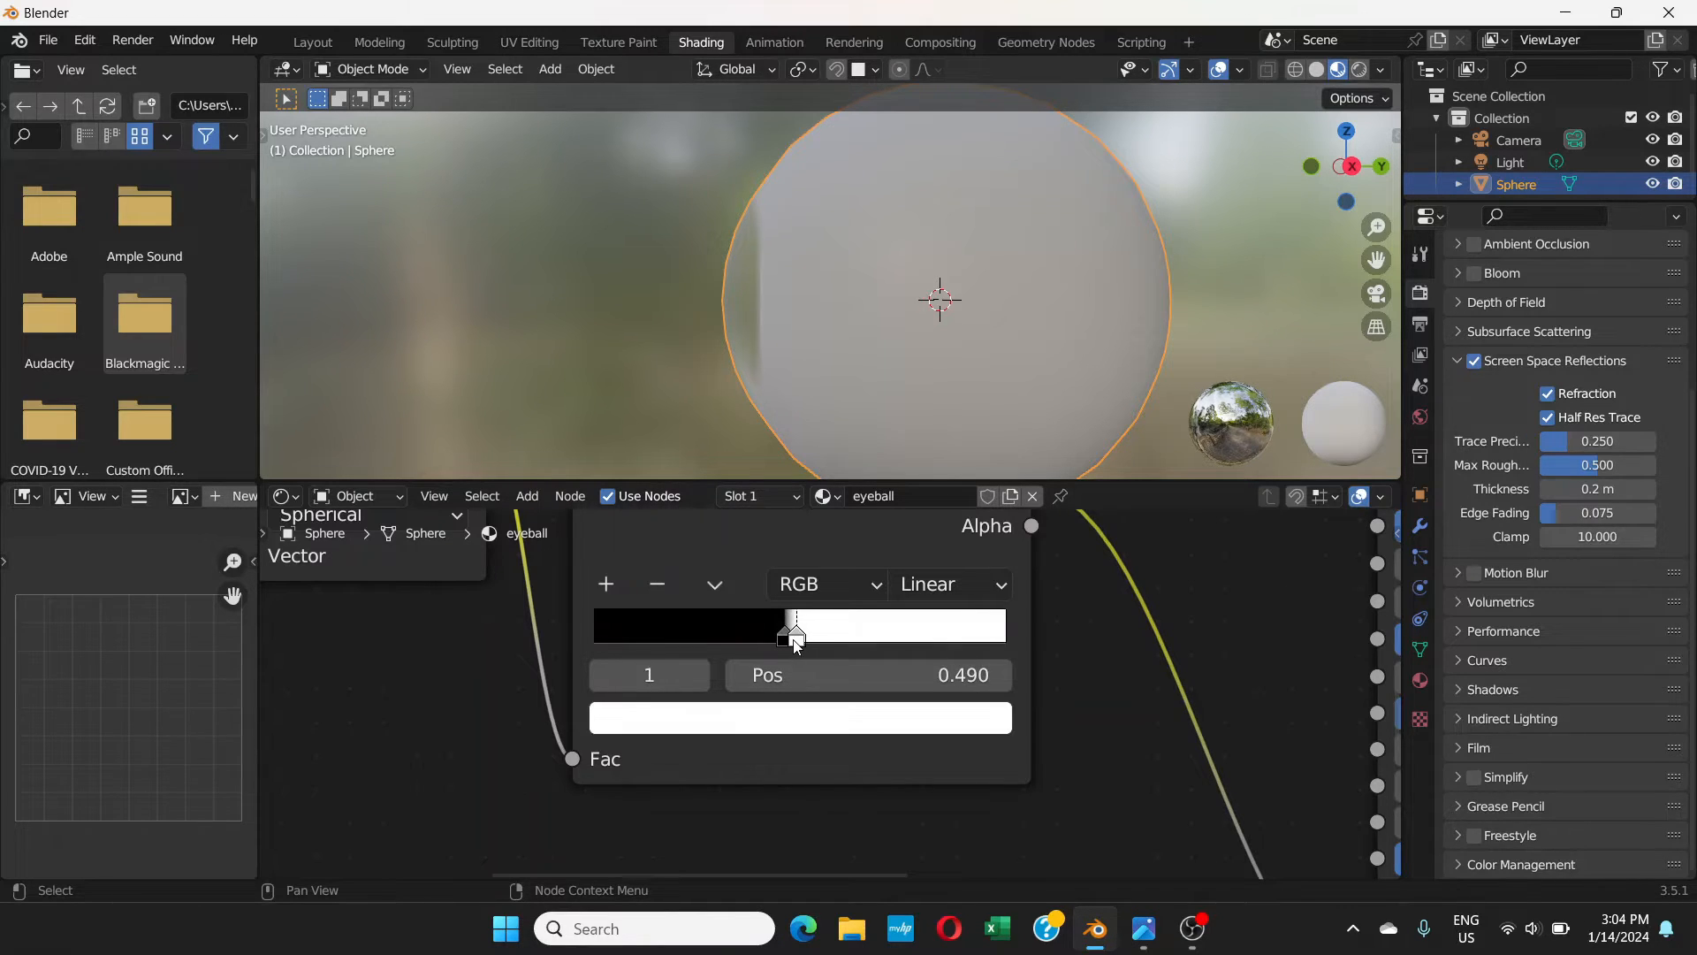
pyautogui.click(784, 644)
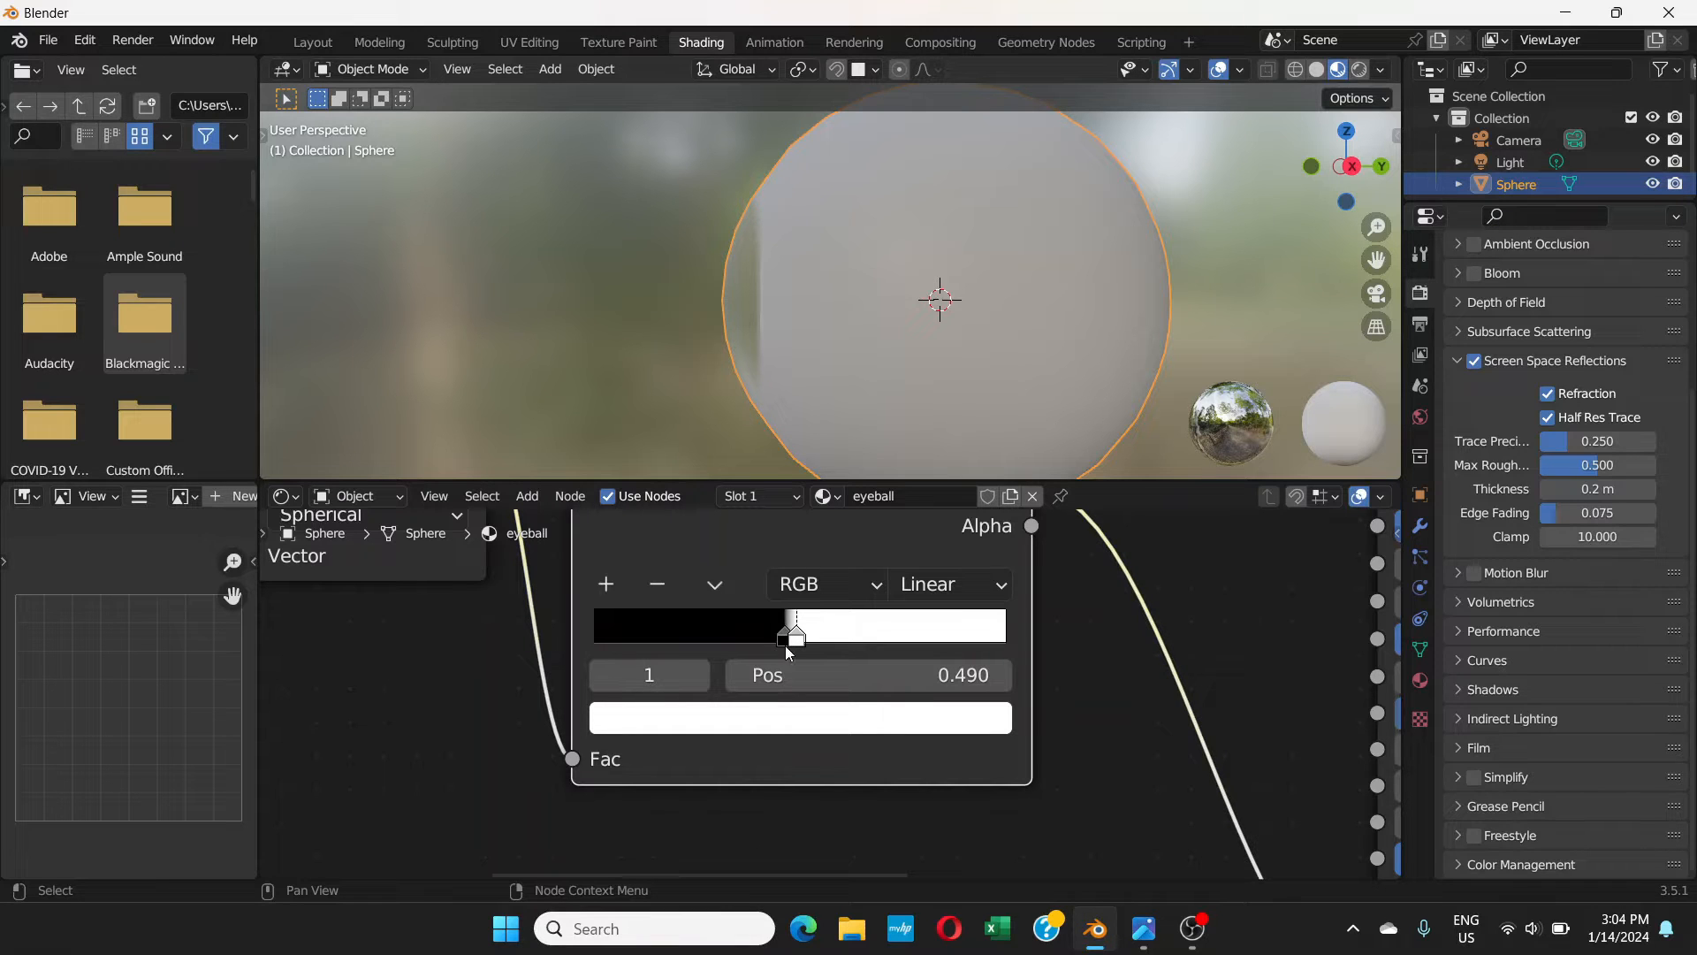
pyautogui.moveTo(782, 650); pyautogui.dragTo(798, 644)
pyautogui.click(781, 643)
pyautogui.moveTo(687, 368); pyautogui.dragTo(875, 353, button='middle')
pyautogui.moveTo(789, 310); pyautogui.dragTo(642, 312, button='middle')
# - View the sphere from the right side with the wireframe overlay shown to compare the transparent edge with the mesh
pyautogui.press('KP_3')
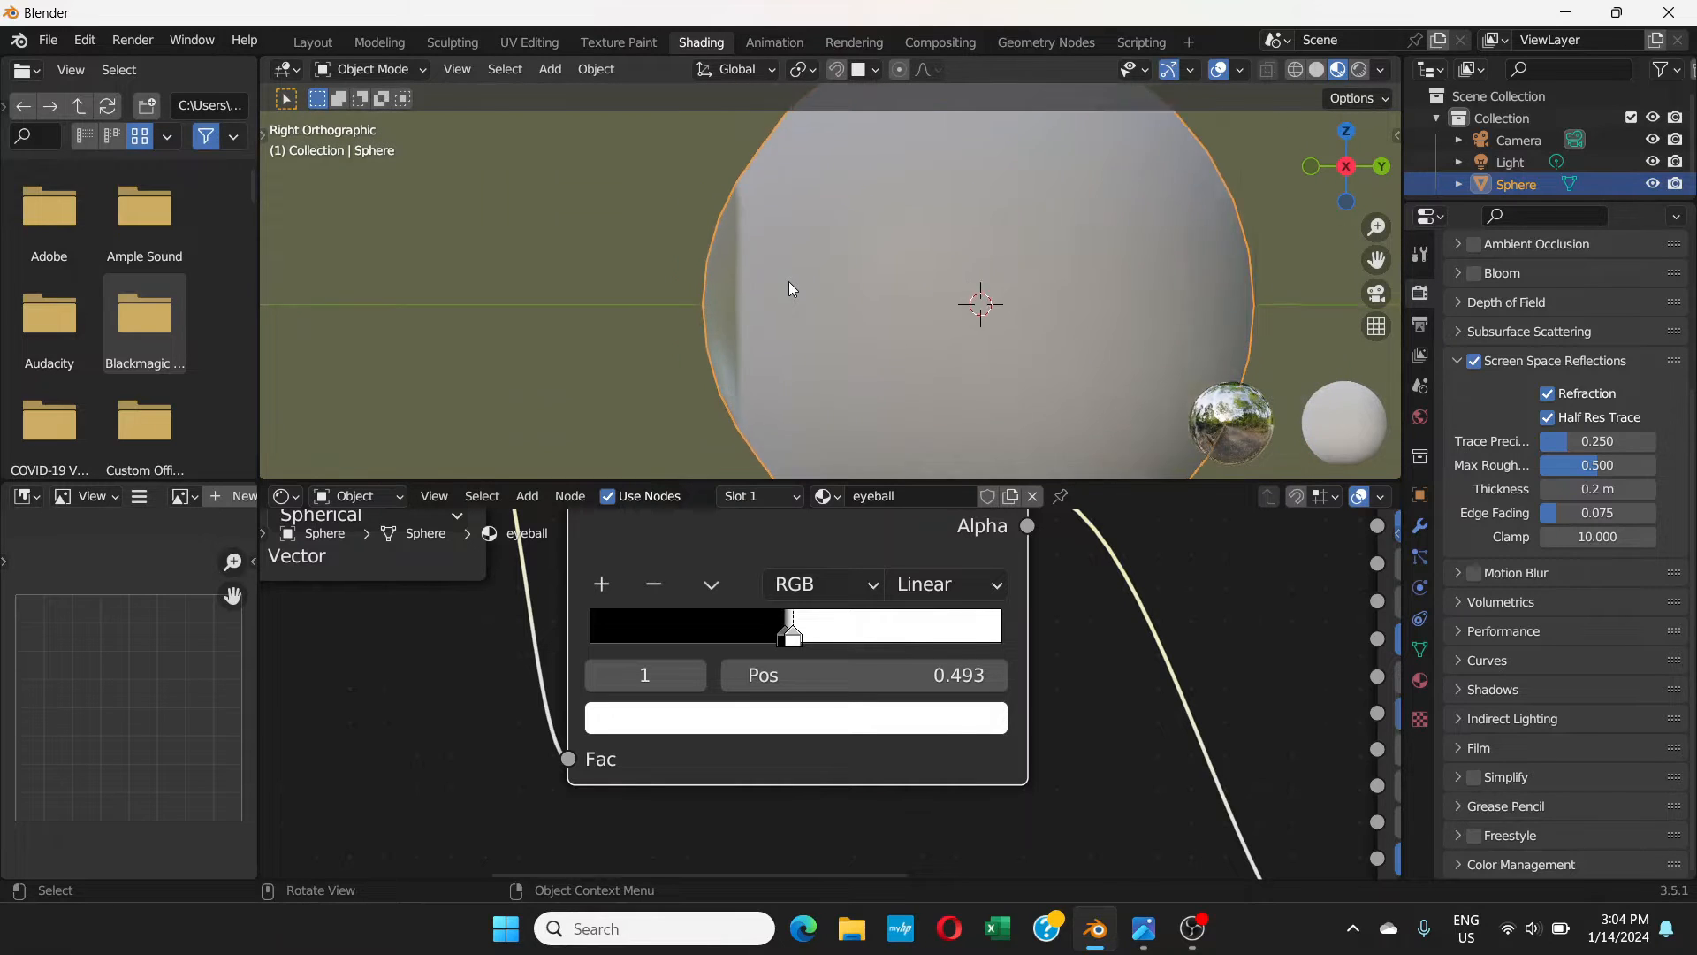
pyautogui.scroll(-3, 789, 281)
pyautogui.scroll(2, 818, 336)
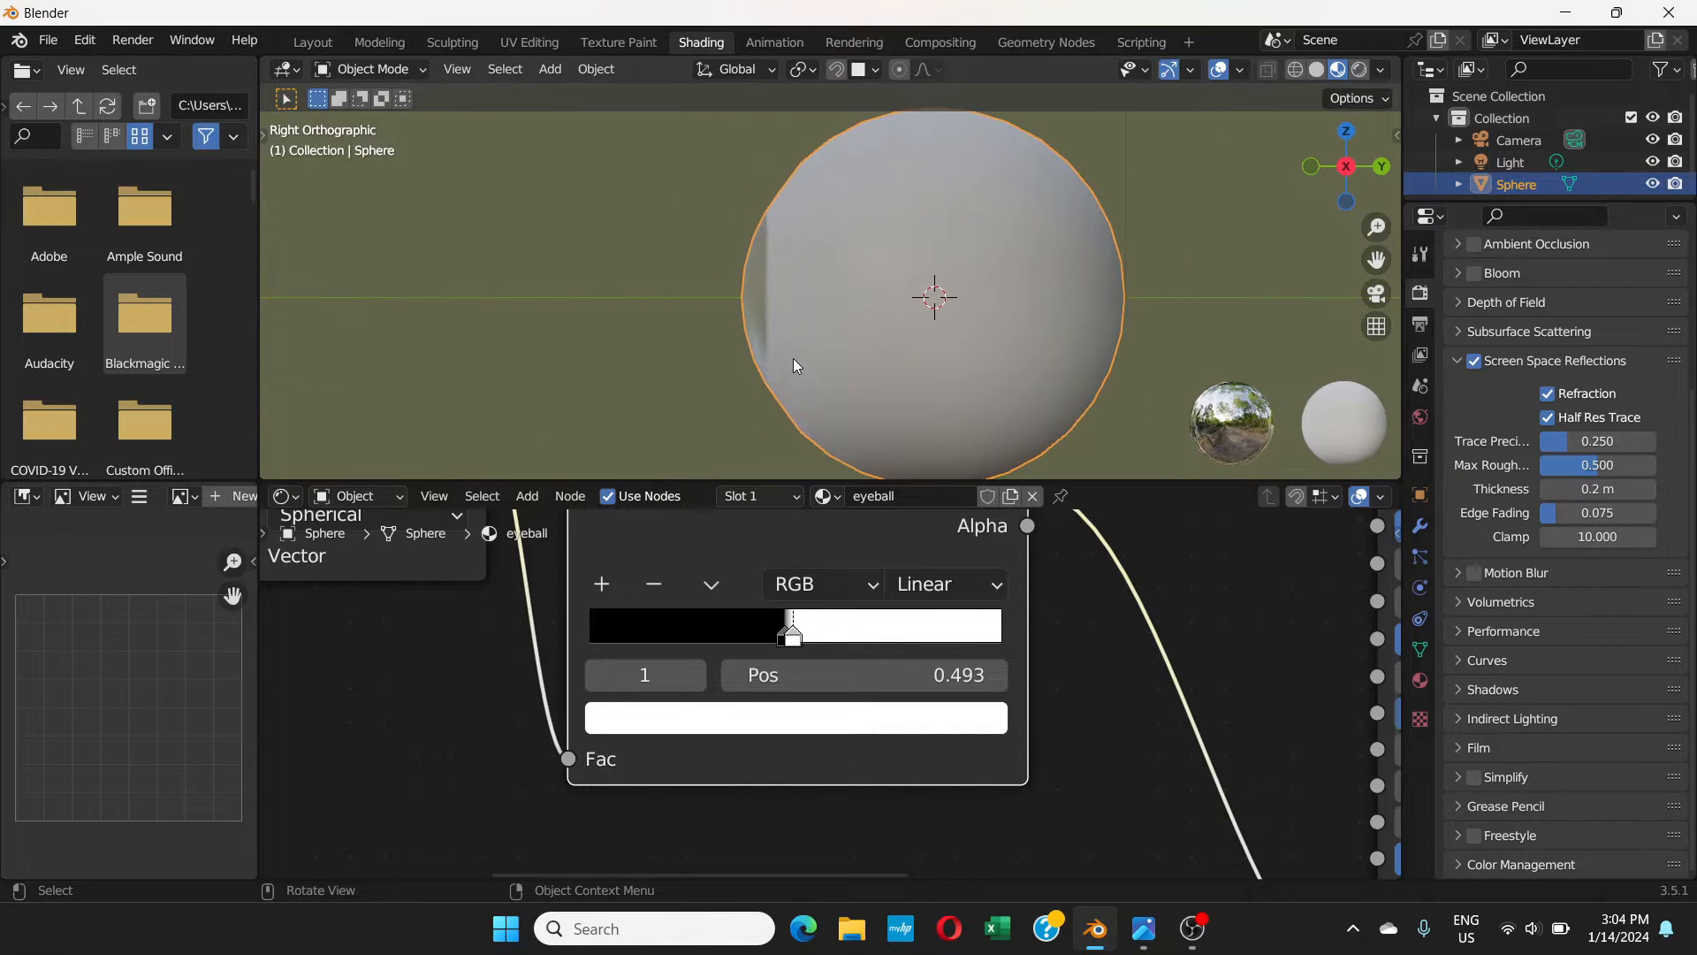
pyautogui.click(1238, 71)
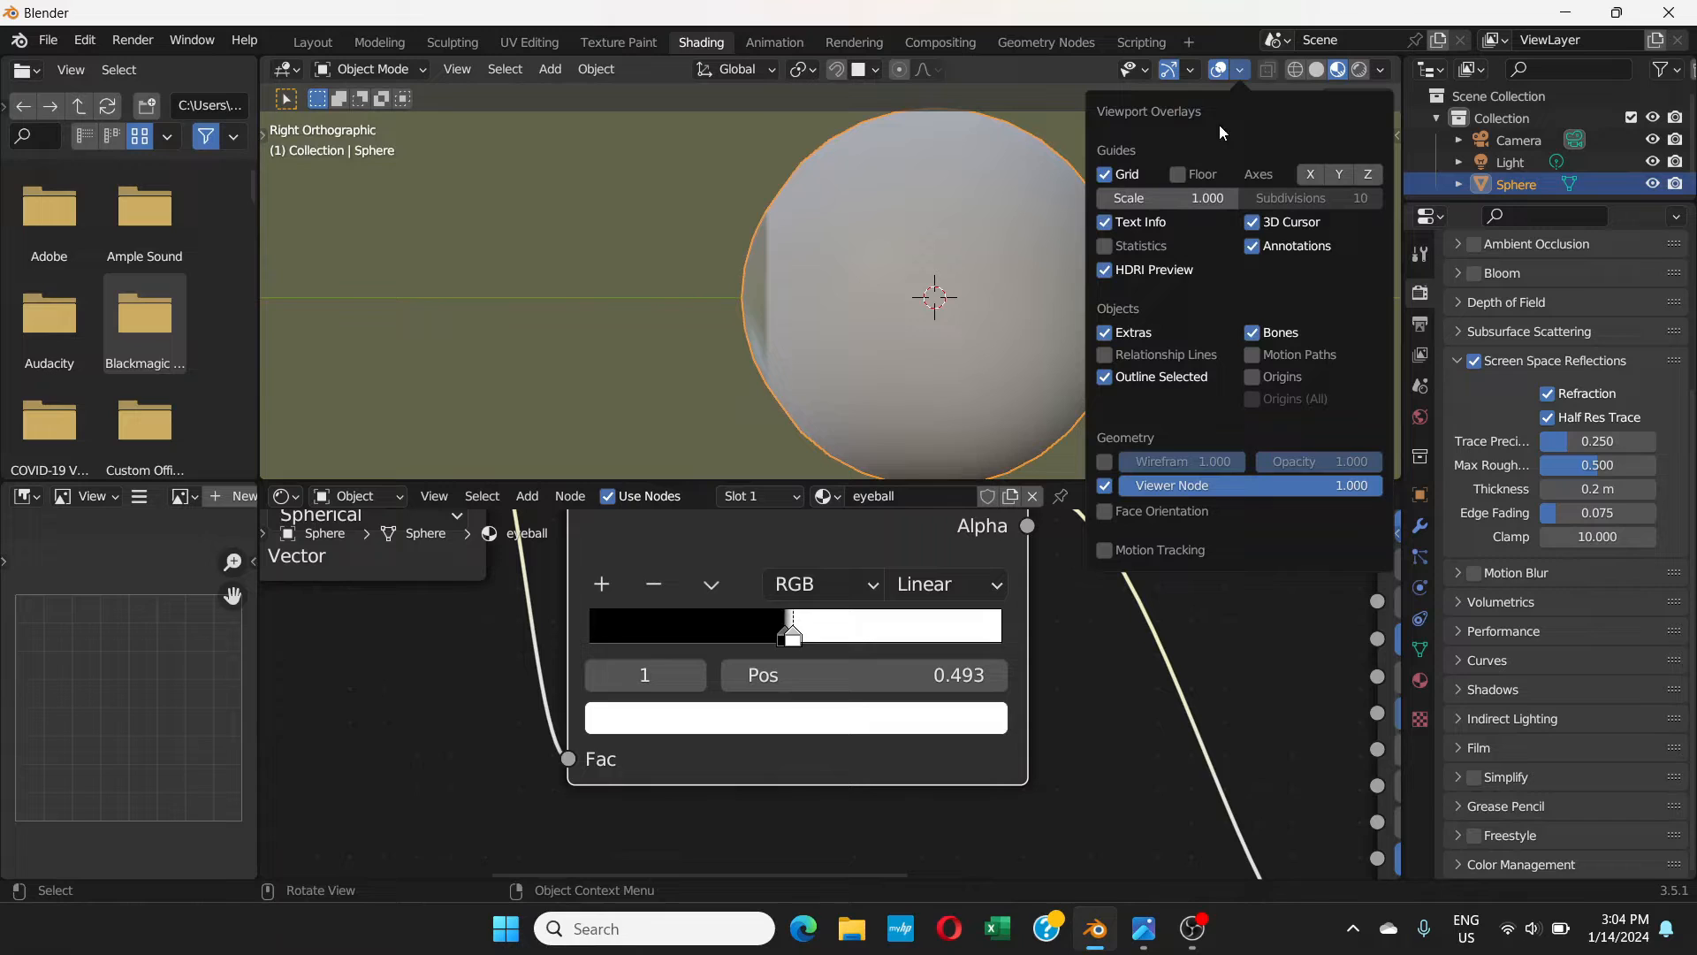
pyautogui.click(1105, 460)
pyautogui.scroll(1, 770, 276)
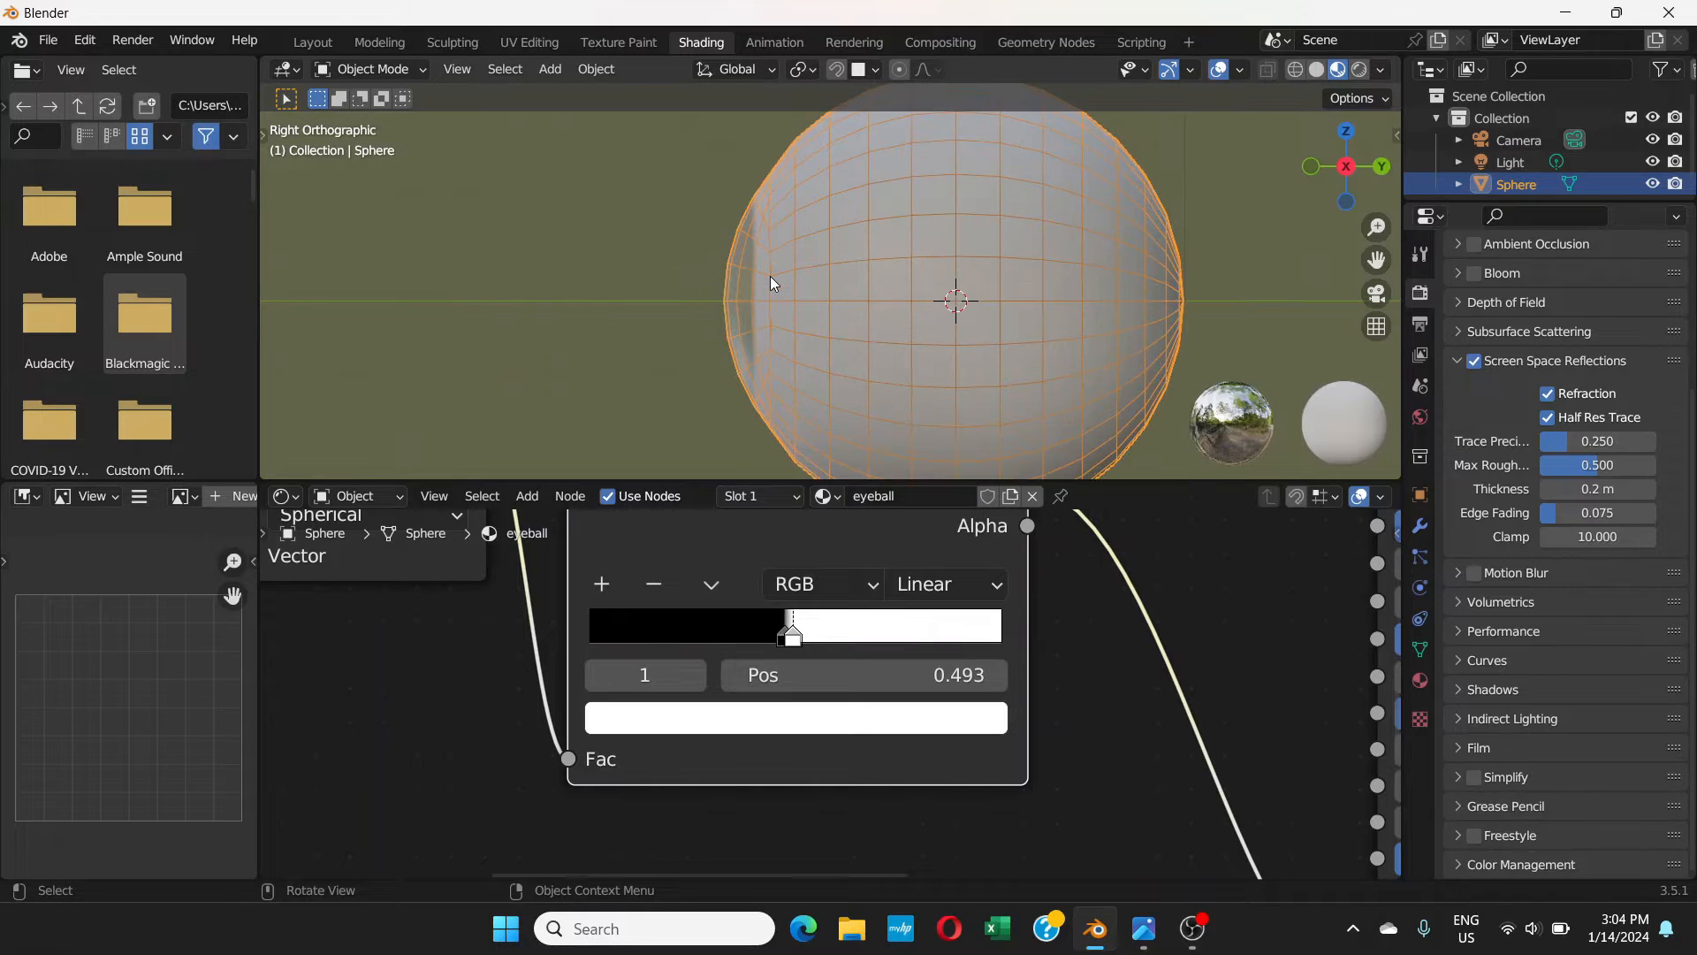
# - Move the ColorRamp's white stop to about 0.442 and its black stop just before it, lining the edge up with the mesh
pyautogui.moveTo(791, 638)
pyautogui.mouseDown()
pyautogui.moveTo(807, 639)
pyautogui.moveTo(758, 637)
pyautogui.moveTo(793, 638)
pyautogui.moveTo(776, 639)
pyautogui.mouseUp()
pyautogui.click(783, 638)
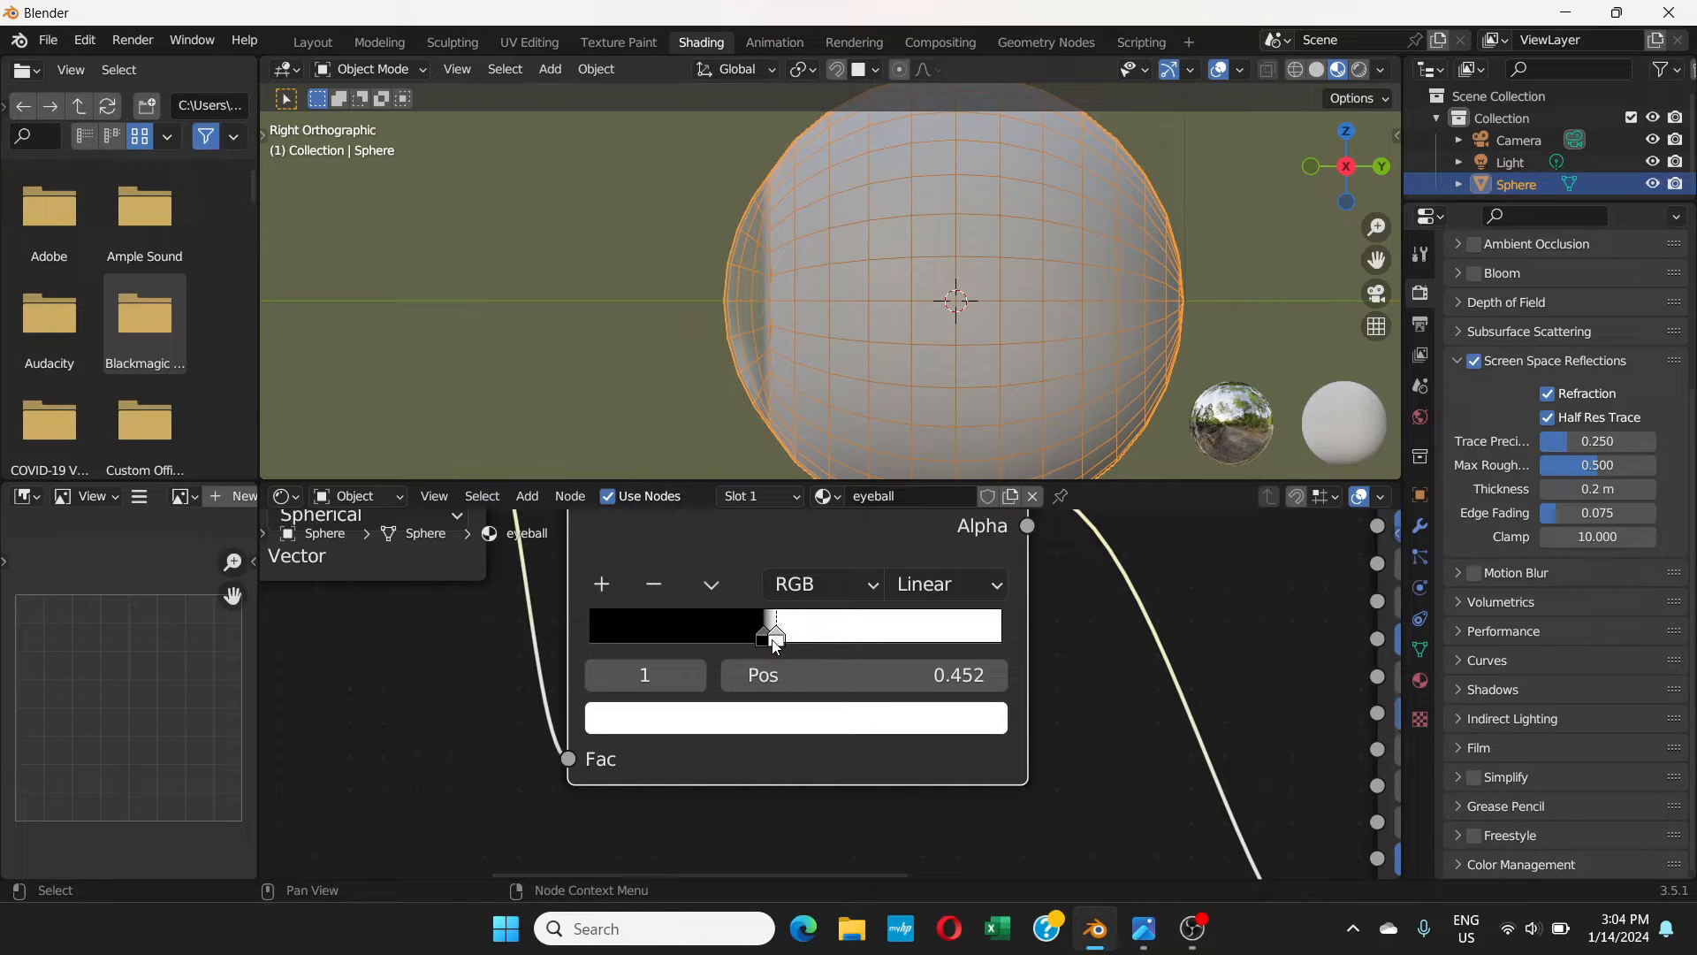
pyautogui.moveTo(761, 645); pyautogui.dragTo(764, 645)
pyautogui.click(776, 641)
# - Hide the wireframe overlay and examine the transparent front edge of the sphere
pyautogui.click(1240, 70)
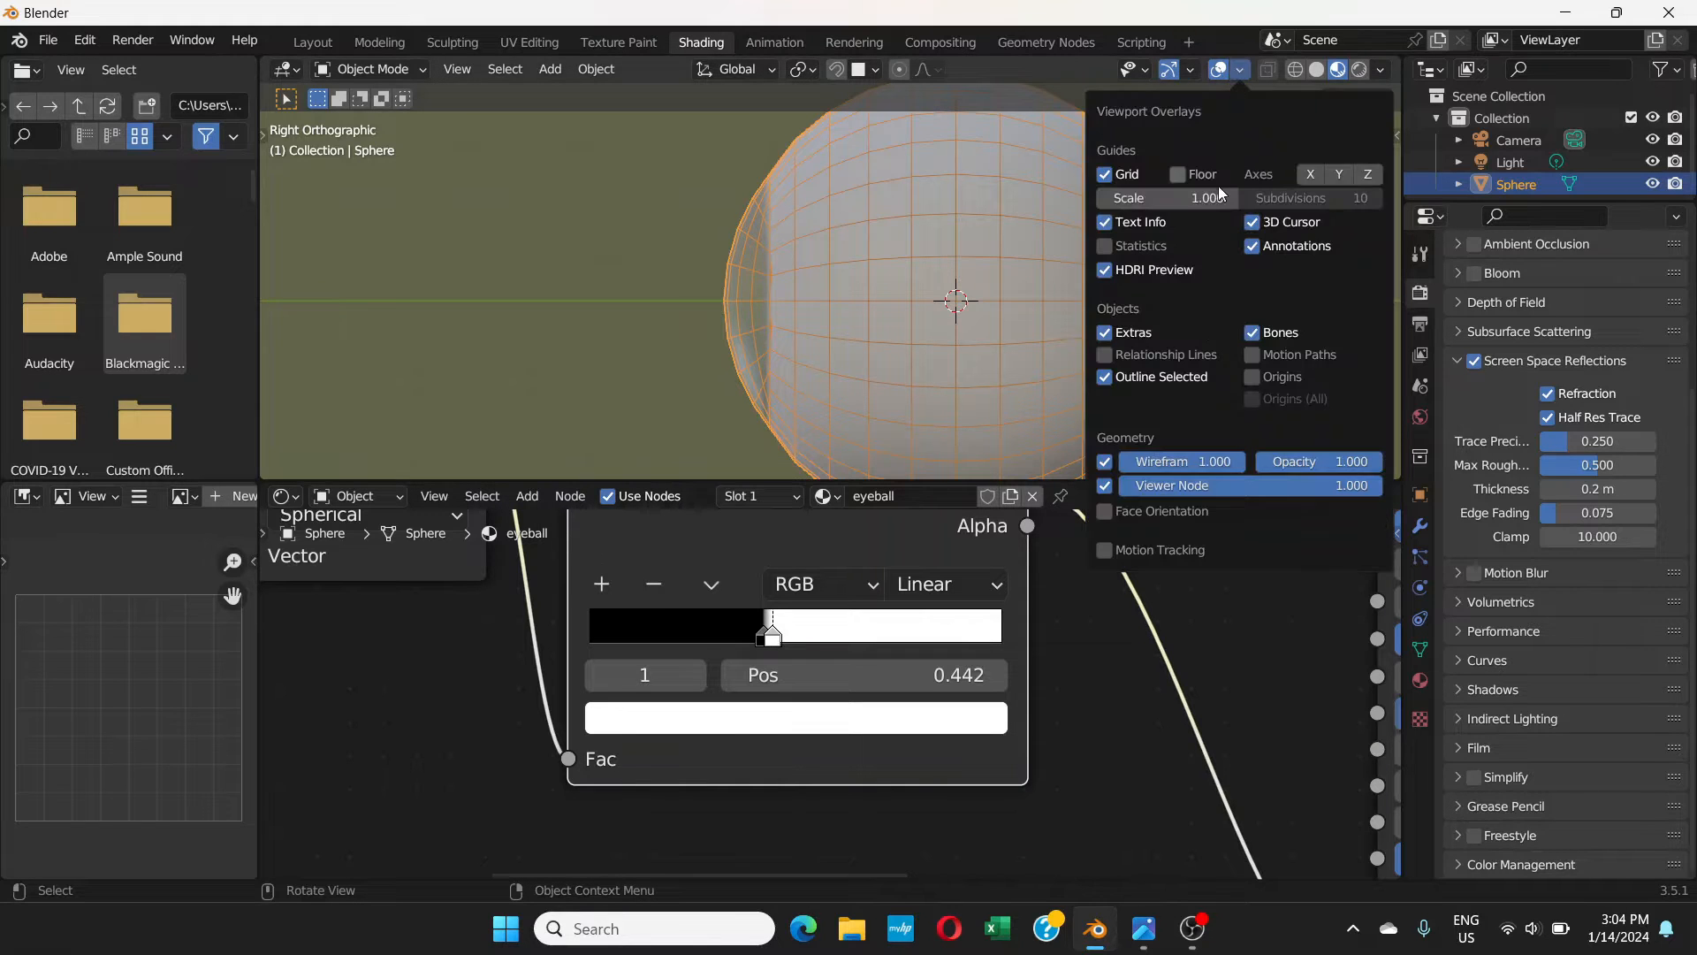
pyautogui.click(1105, 462)
pyautogui.scroll(-4, 878, 264)
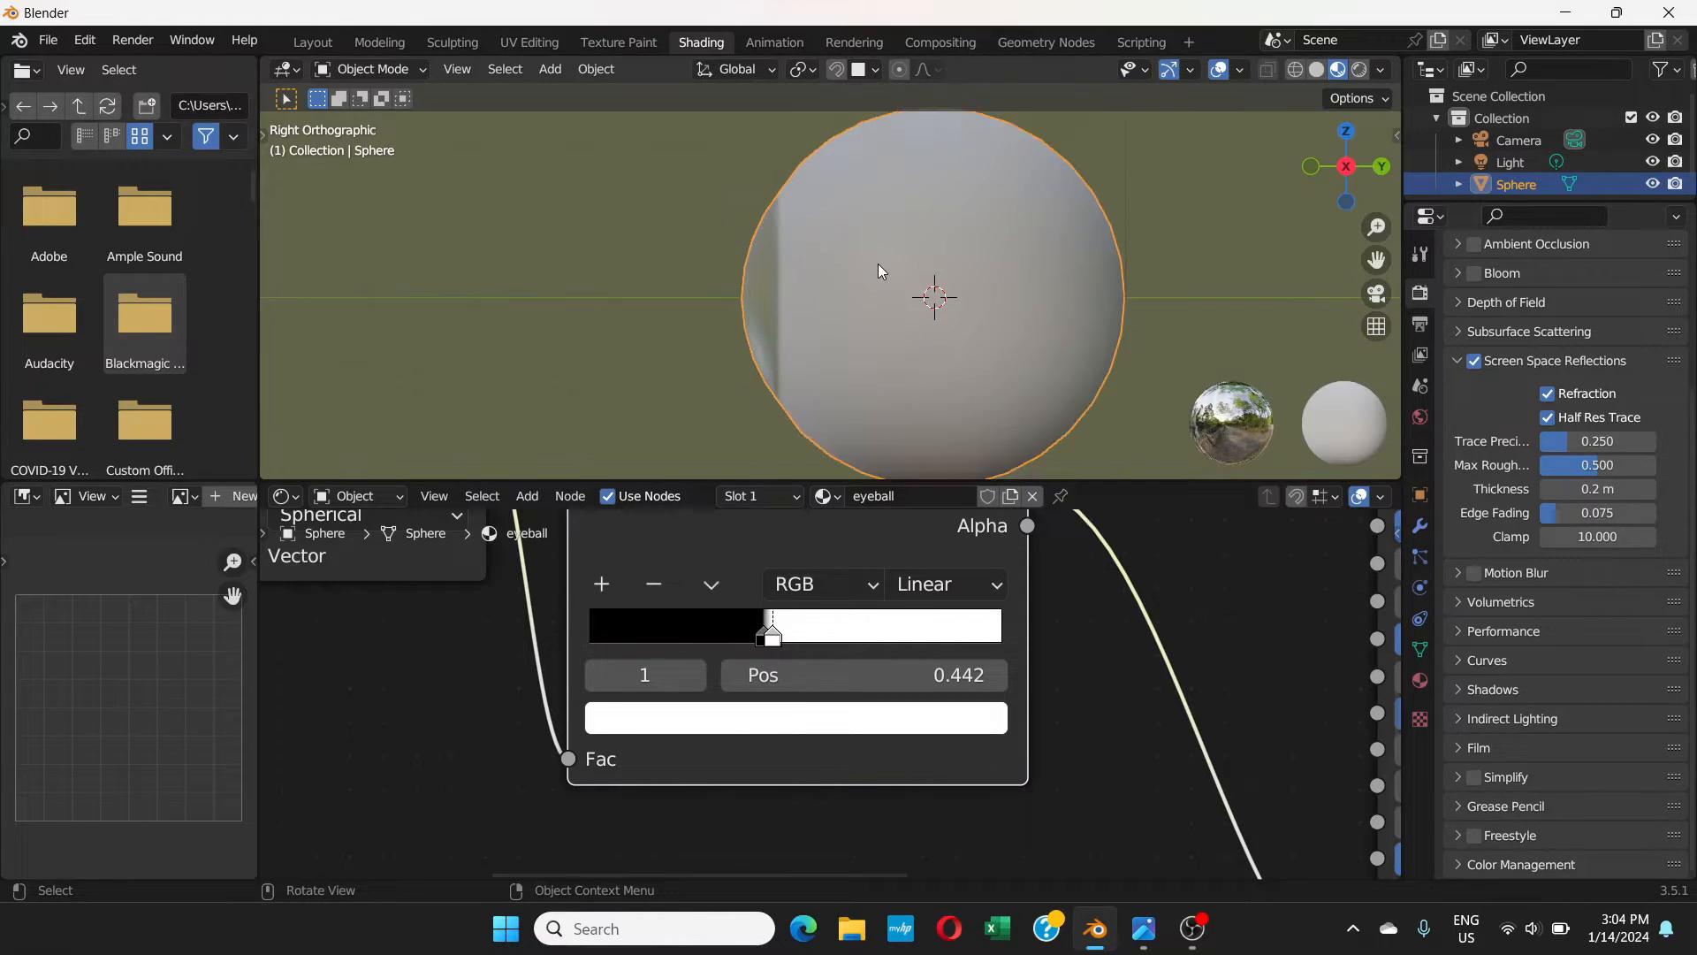
pyautogui.moveTo(847, 304)
pyautogui.mouseDown(button='middle')
pyautogui.moveTo(835, 315)
pyautogui.moveTo(857, 332)
pyautogui.moveTo(875, 326)
pyautogui.moveTo(818, 304)
pyautogui.mouseUp(button='middle')
pyautogui.scroll(4, 827, 305)
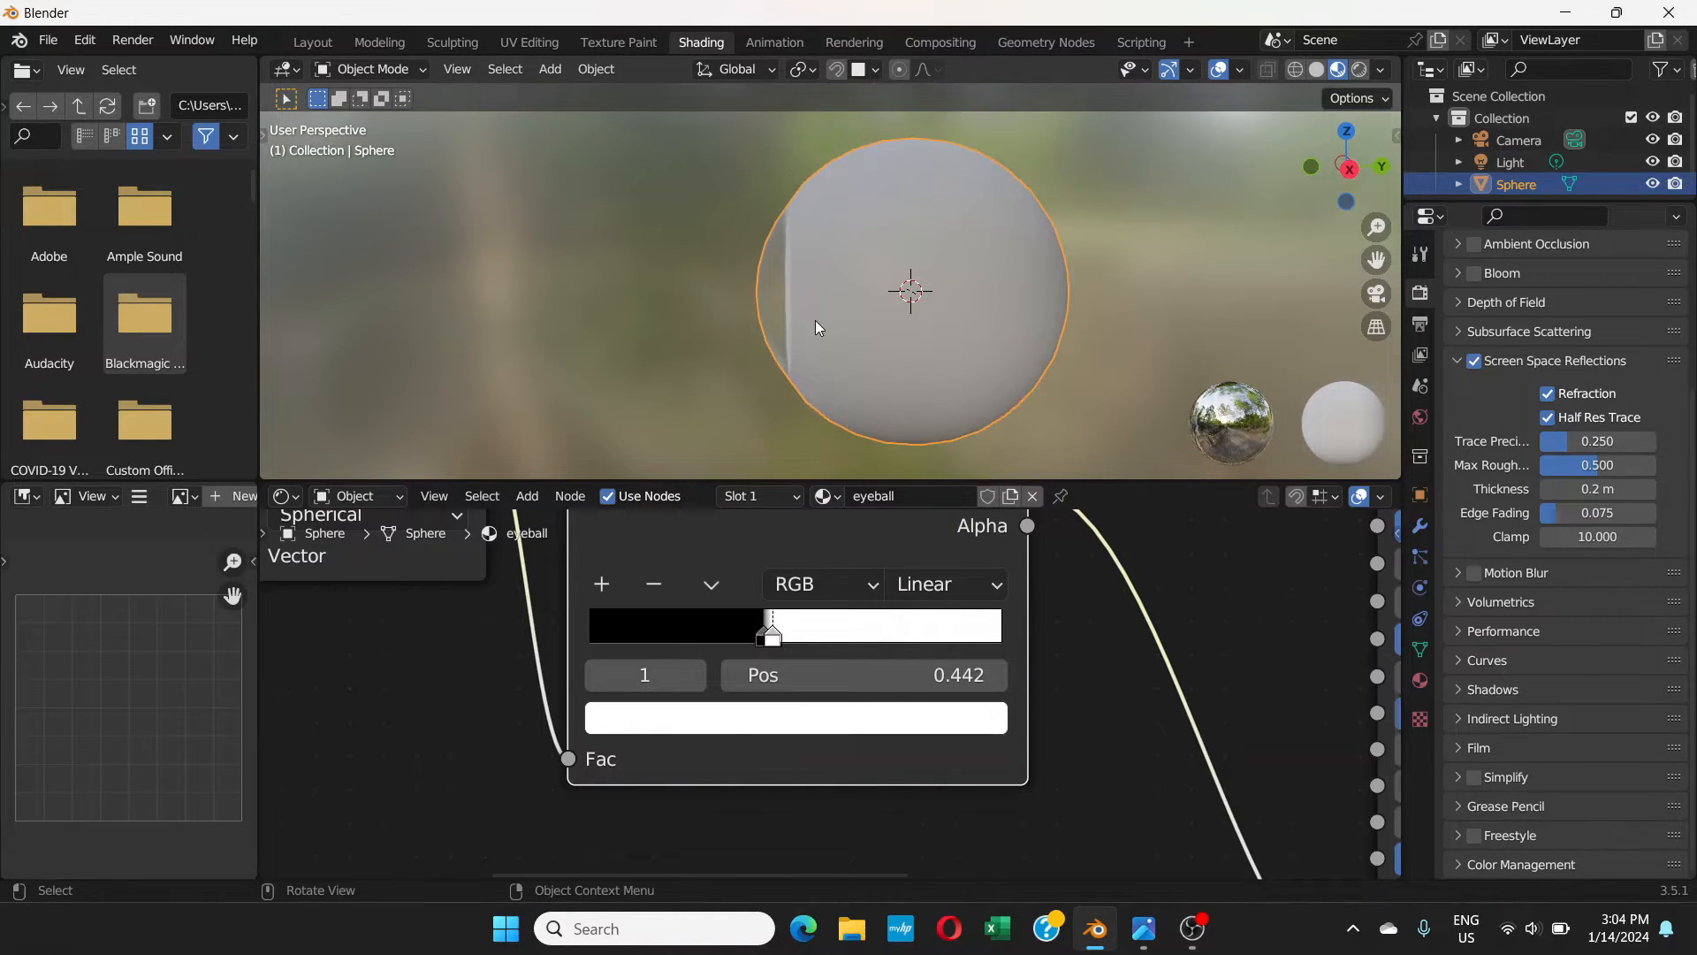
pyautogui.scroll(-4, 814, 320)
pyautogui.scroll(4, 815, 320)
pyautogui.scroll(2, 819, 327)
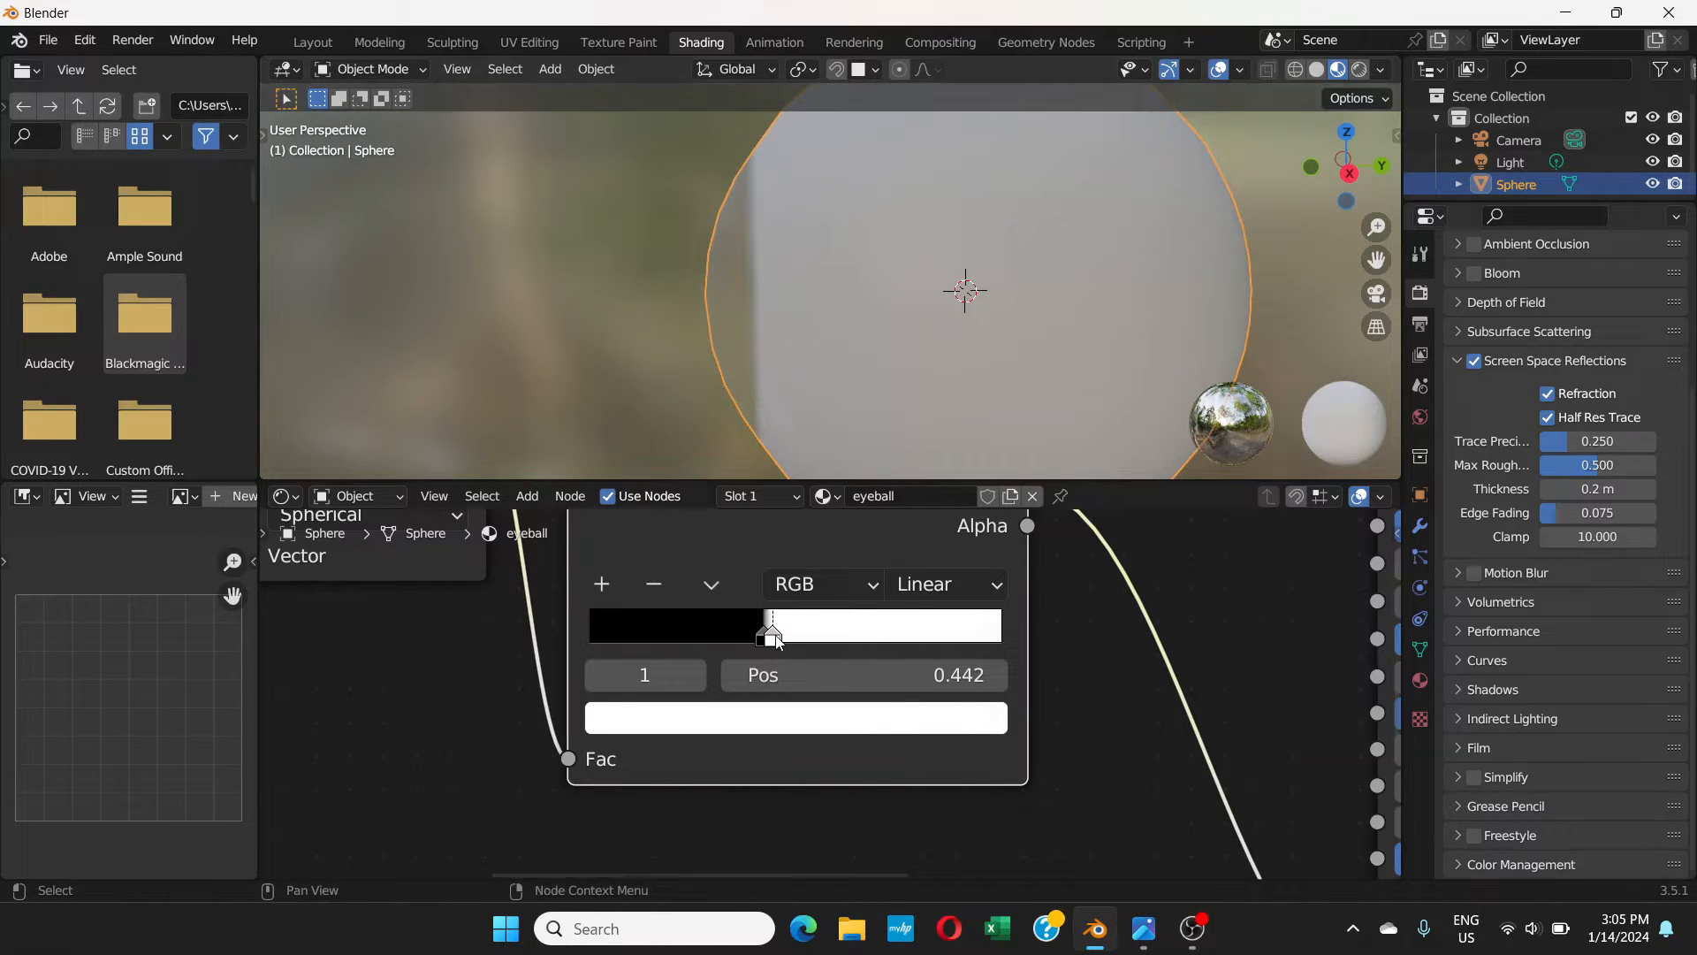
# - Set the ColorRamp's black stop to about 0.418 and widen the gap to the white stop, checking the softened transparent edge
pyautogui.moveTo(778, 641); pyautogui.dragTo(762, 639)
pyautogui.moveTo(776, 311)
pyautogui.mouseDown(button='middle')
pyautogui.moveTo(845, 304)
pyautogui.moveTo(835, 288)
pyautogui.moveTo(871, 362)
pyautogui.moveTo(834, 311)
pyautogui.moveTo(767, 315)
pyautogui.mouseUp(button='middle')
pyautogui.scroll(-6, 845, 304)
pyautogui.scroll(4, 834, 311)
pyautogui.scroll(3, 816, 307)
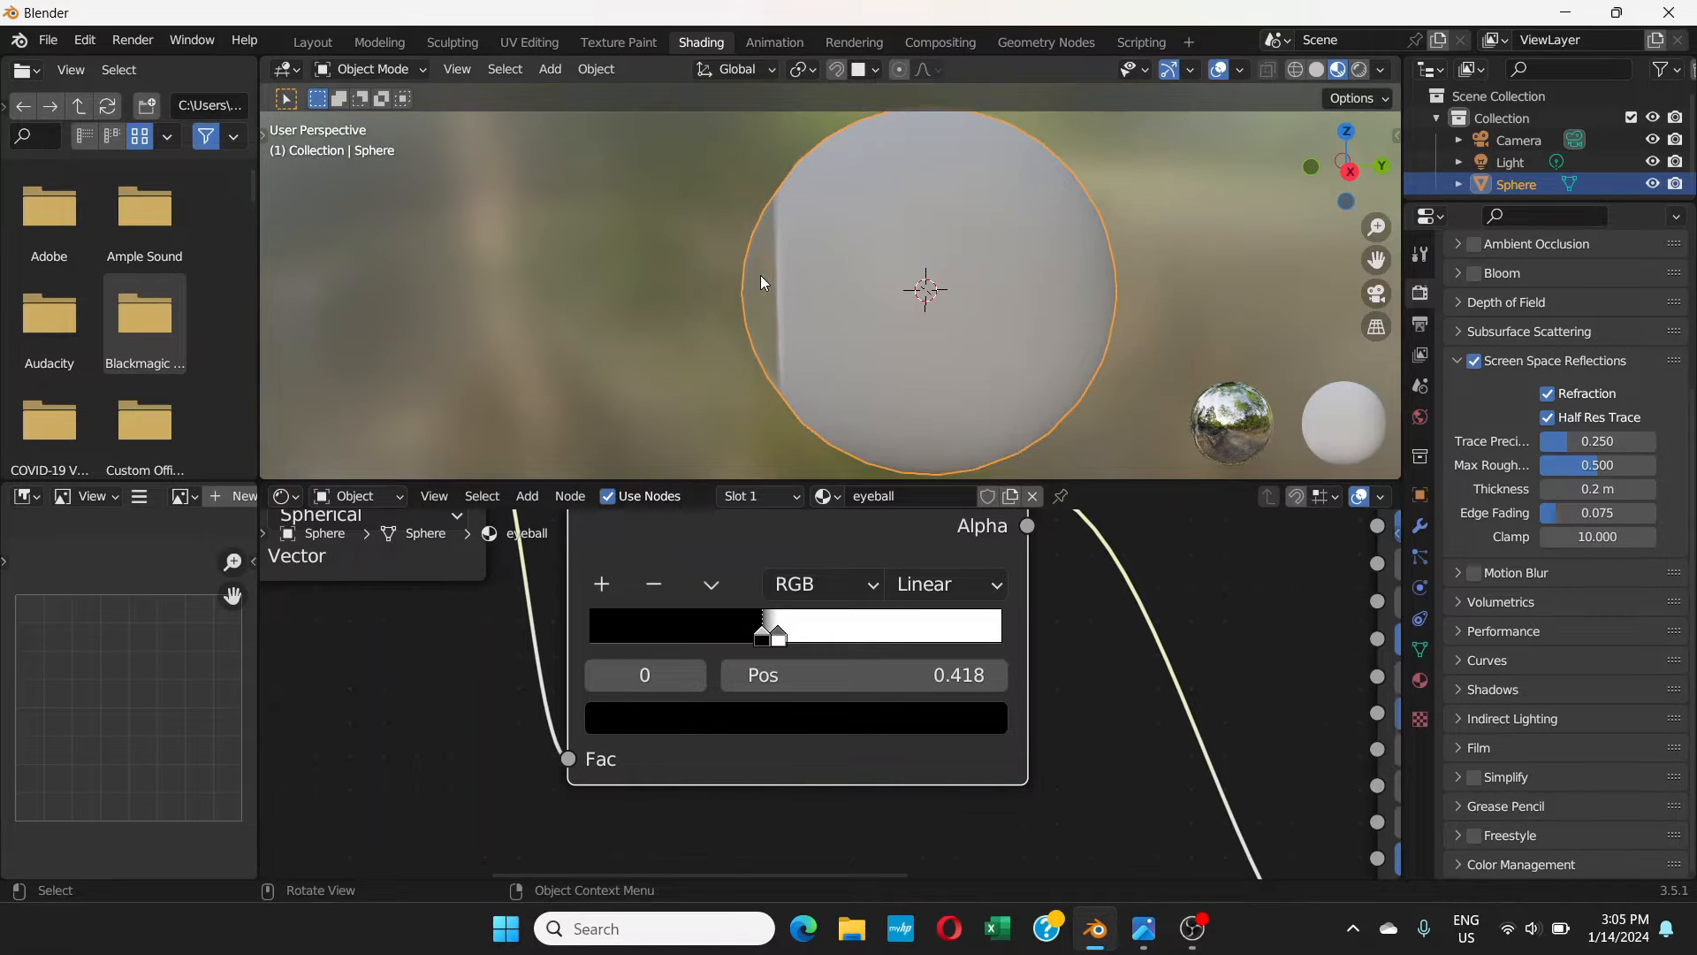
pyautogui.scroll(2, 767, 279)
pyautogui.scroll(-4, 1031, 642)
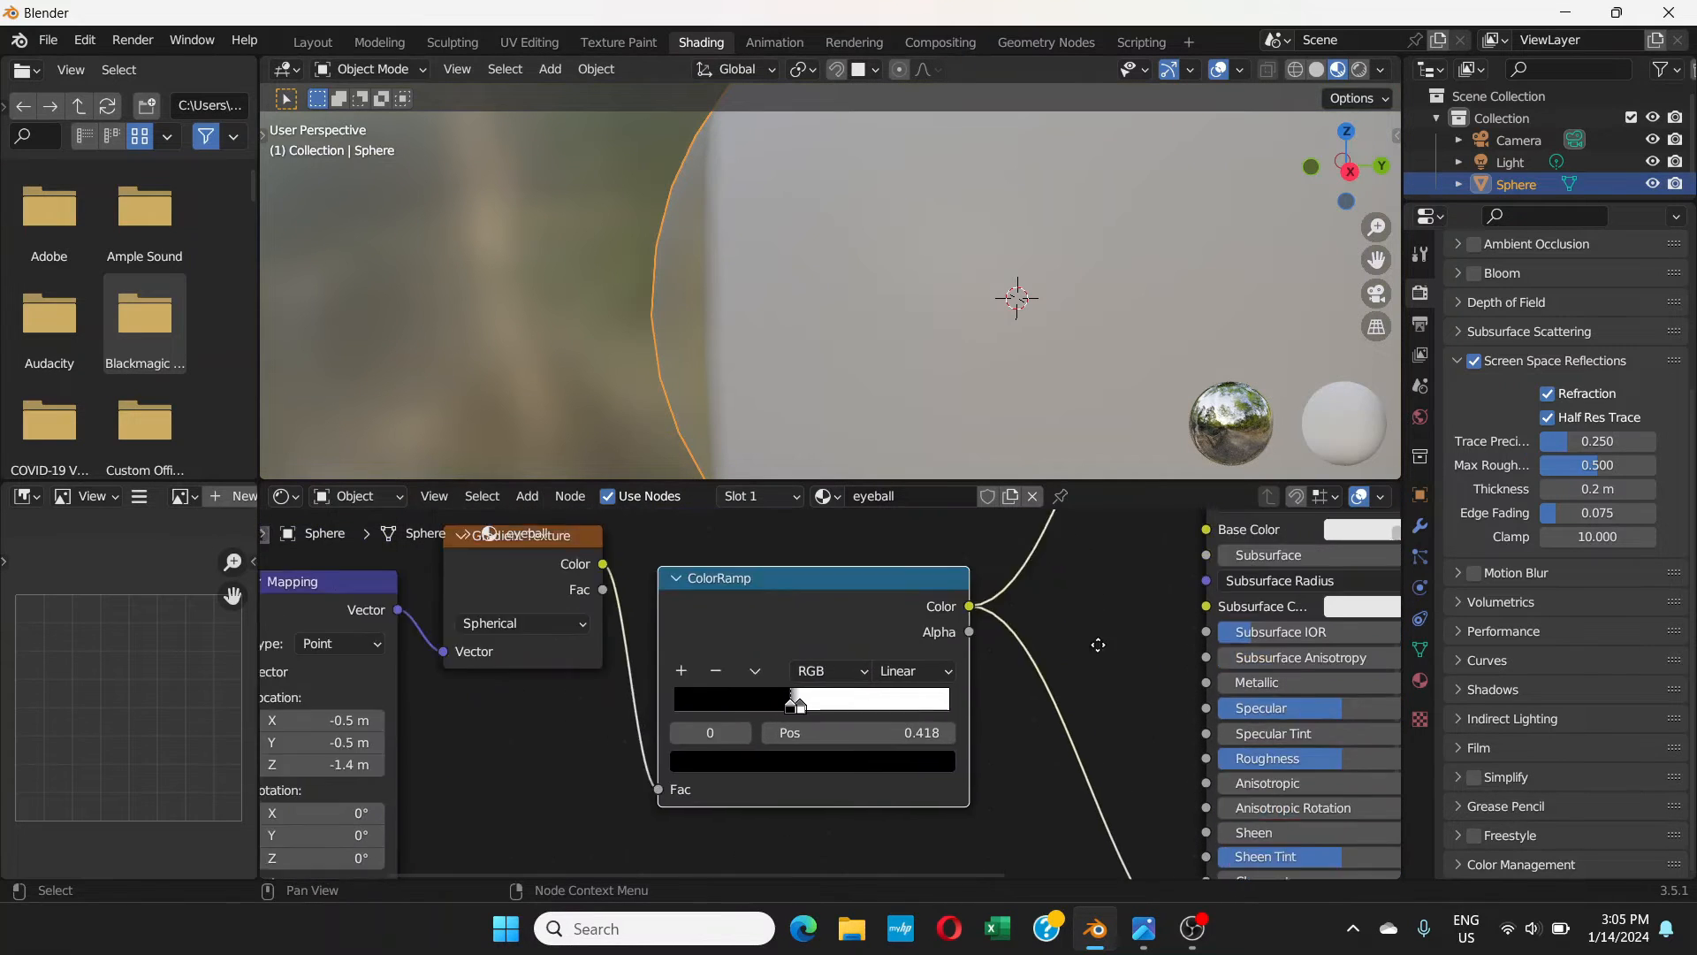
pyautogui.scroll(-3, 1107, 709)
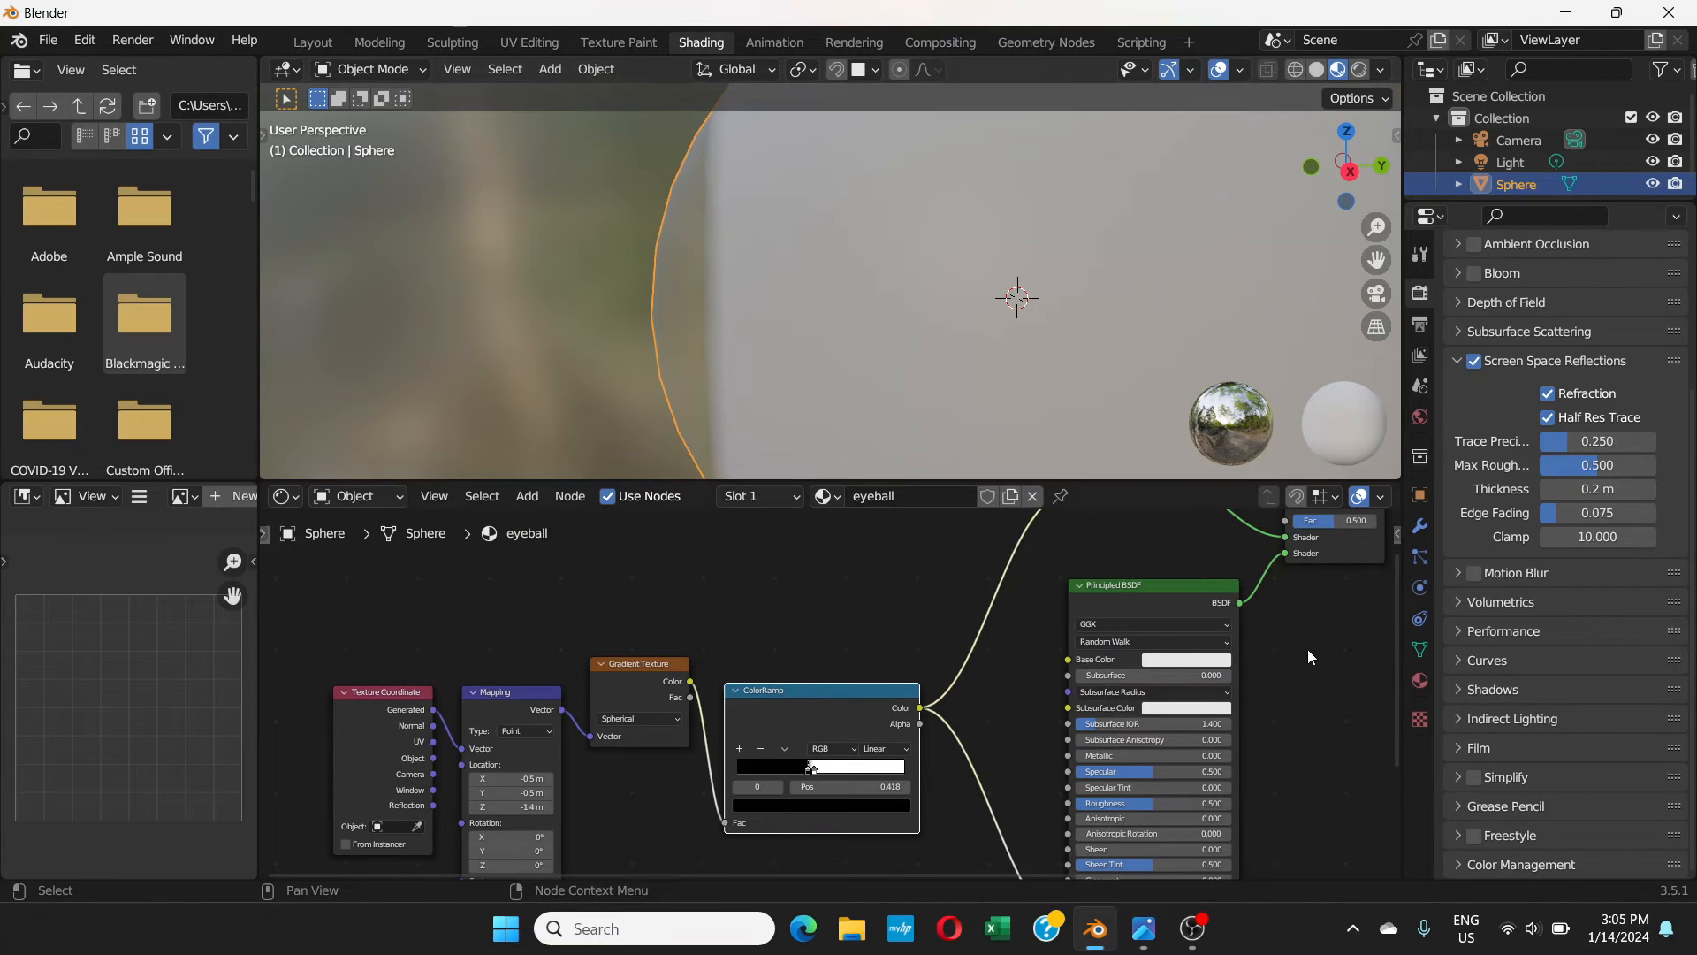
# - Select the sphere's iris material slot in the material properties to edit its shader
pyautogui.moveTo(1285, 674); pyautogui.dragTo(973, 762, button='middle')
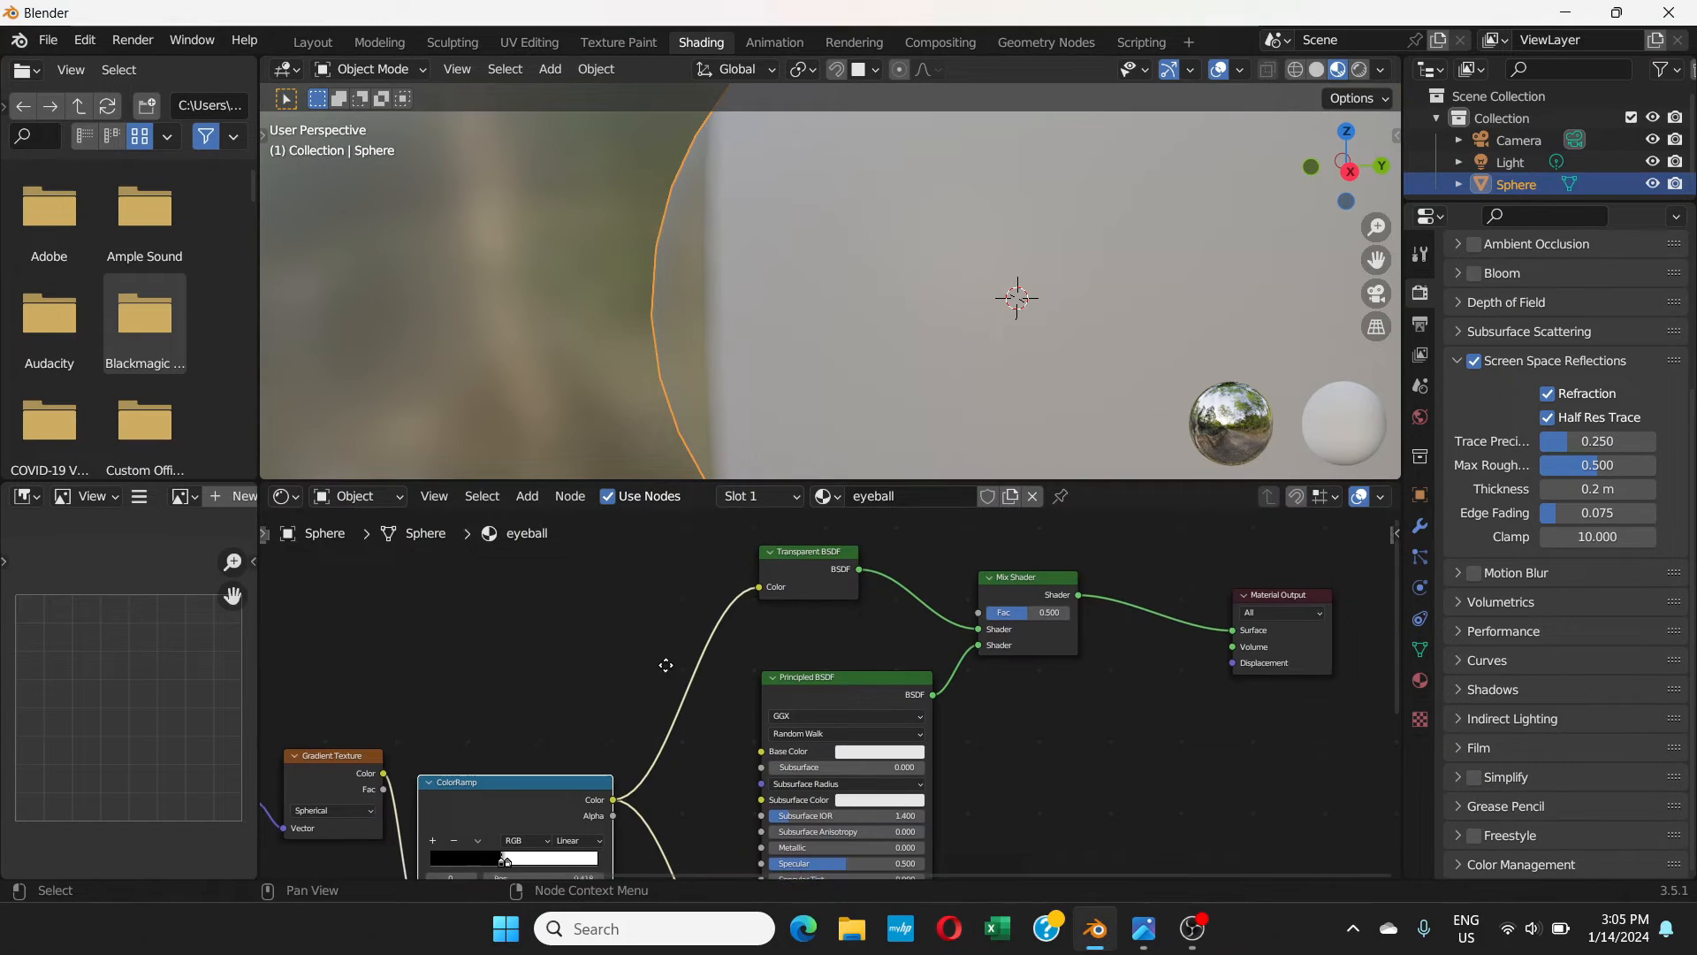
pyautogui.moveTo(666, 665); pyautogui.dragTo(847, 580, button='middle')
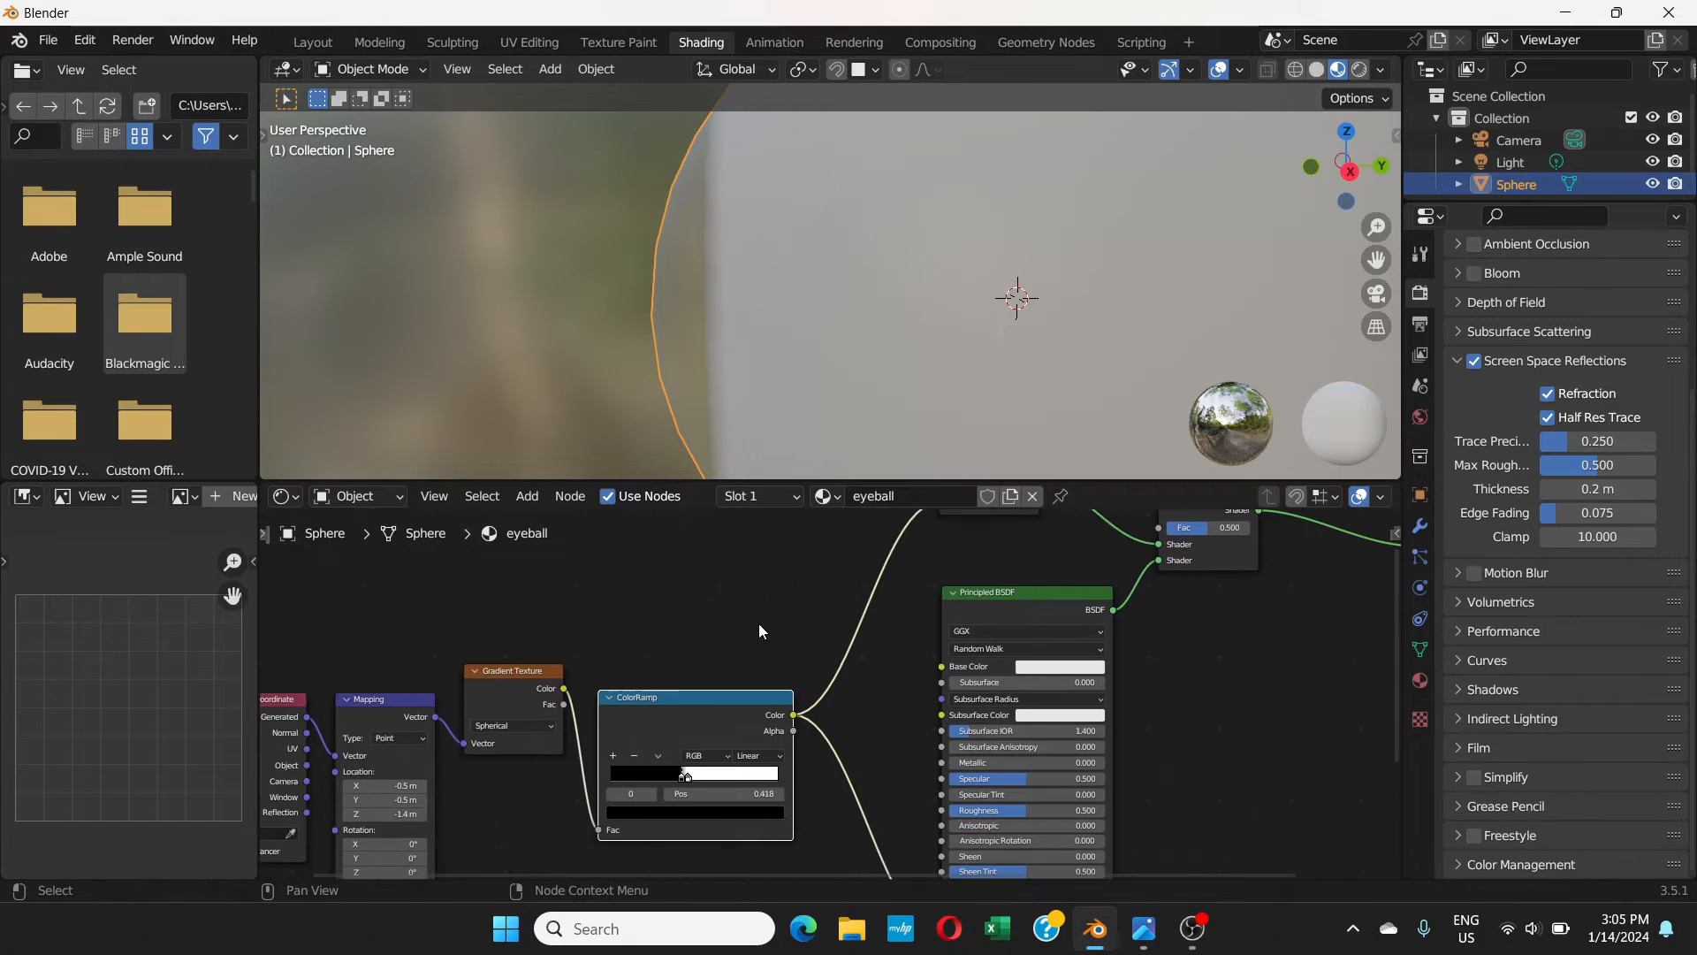
pyautogui.moveTo(717, 633); pyautogui.dragTo(751, 692, button='middle')
pyautogui.scroll(-5, 825, 693)
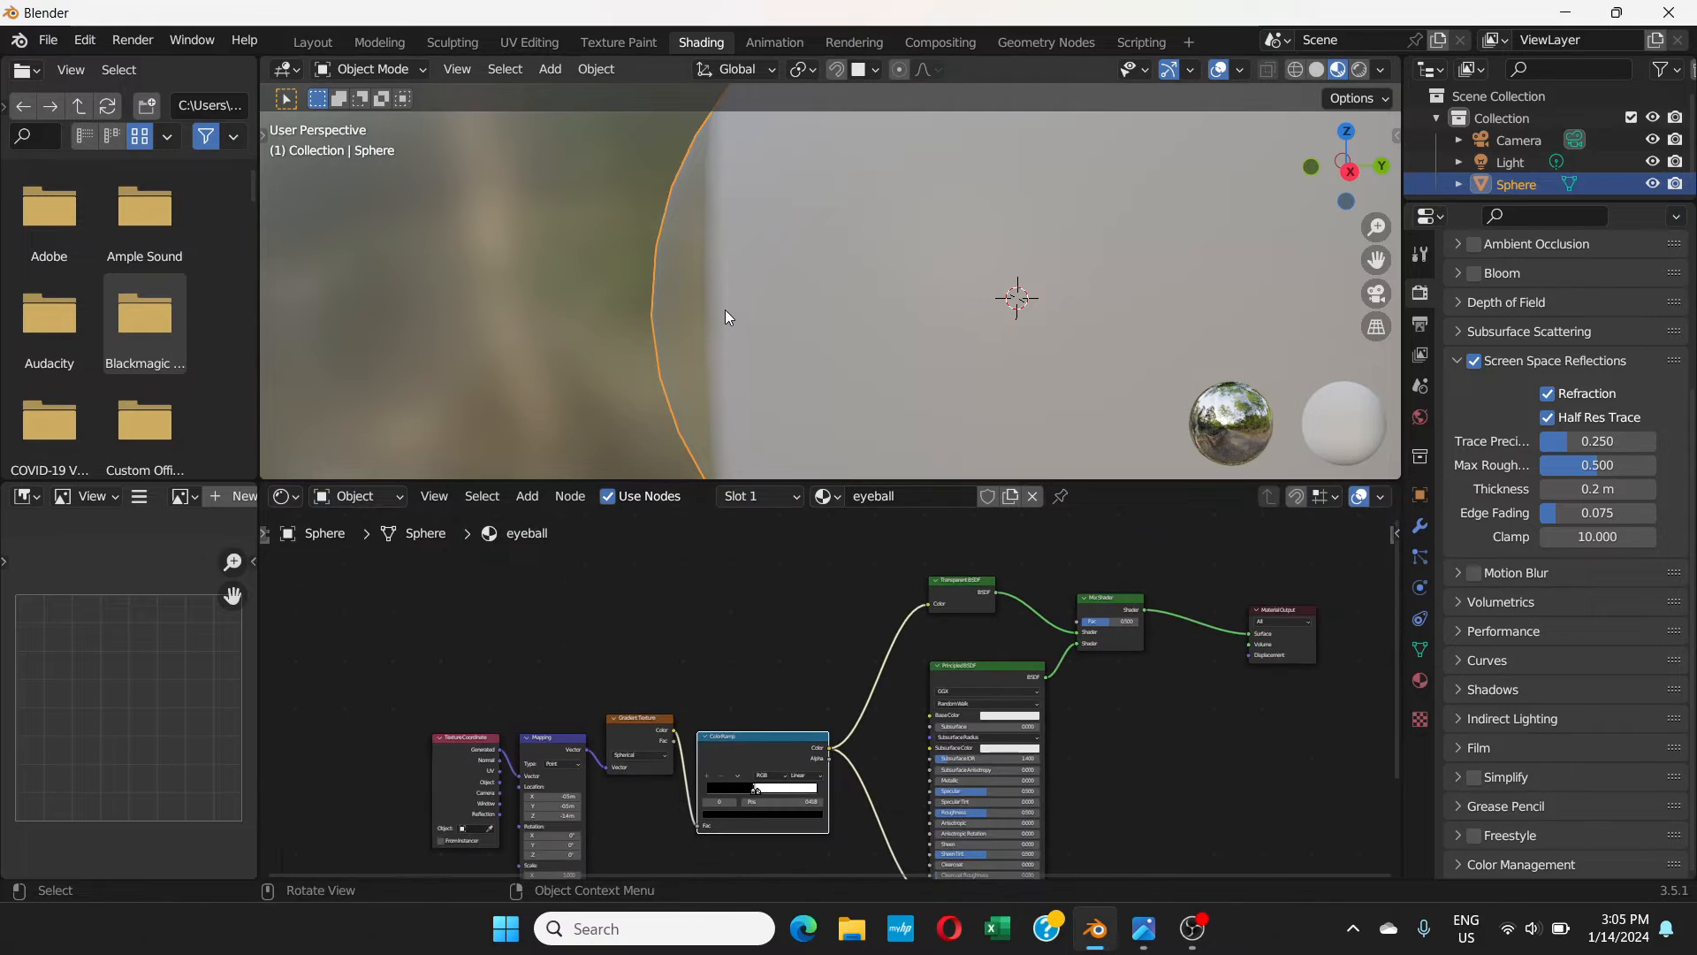
pyautogui.click(1420, 682)
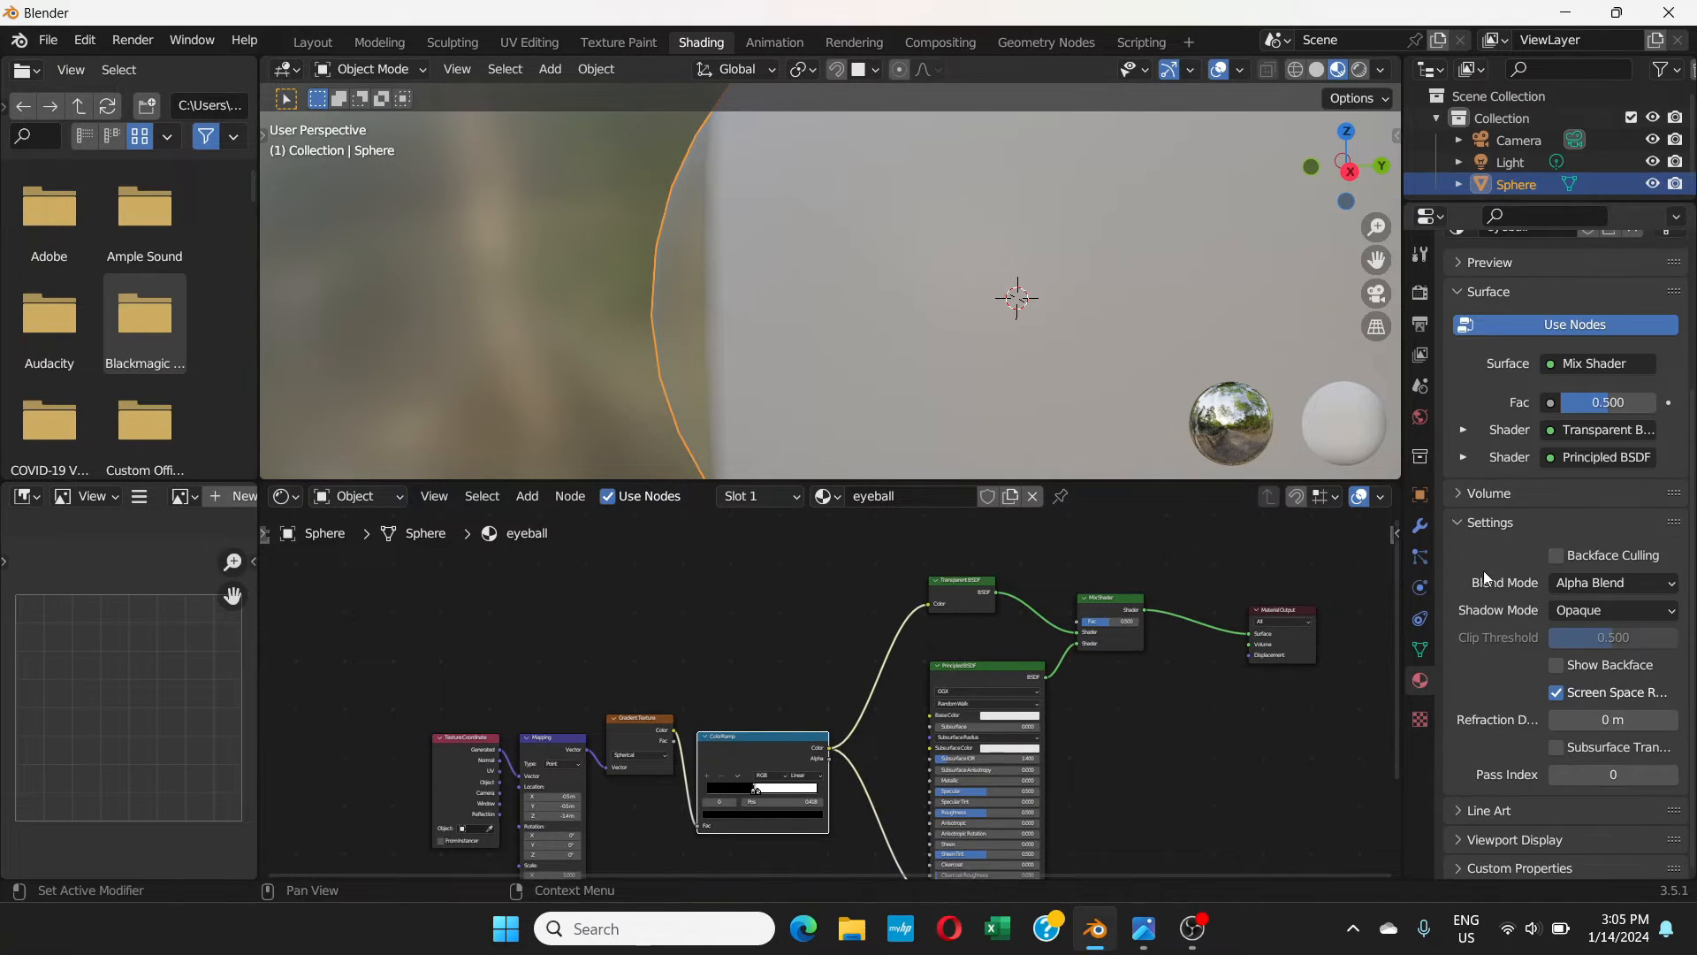
pyautogui.scroll(3, 1497, 507)
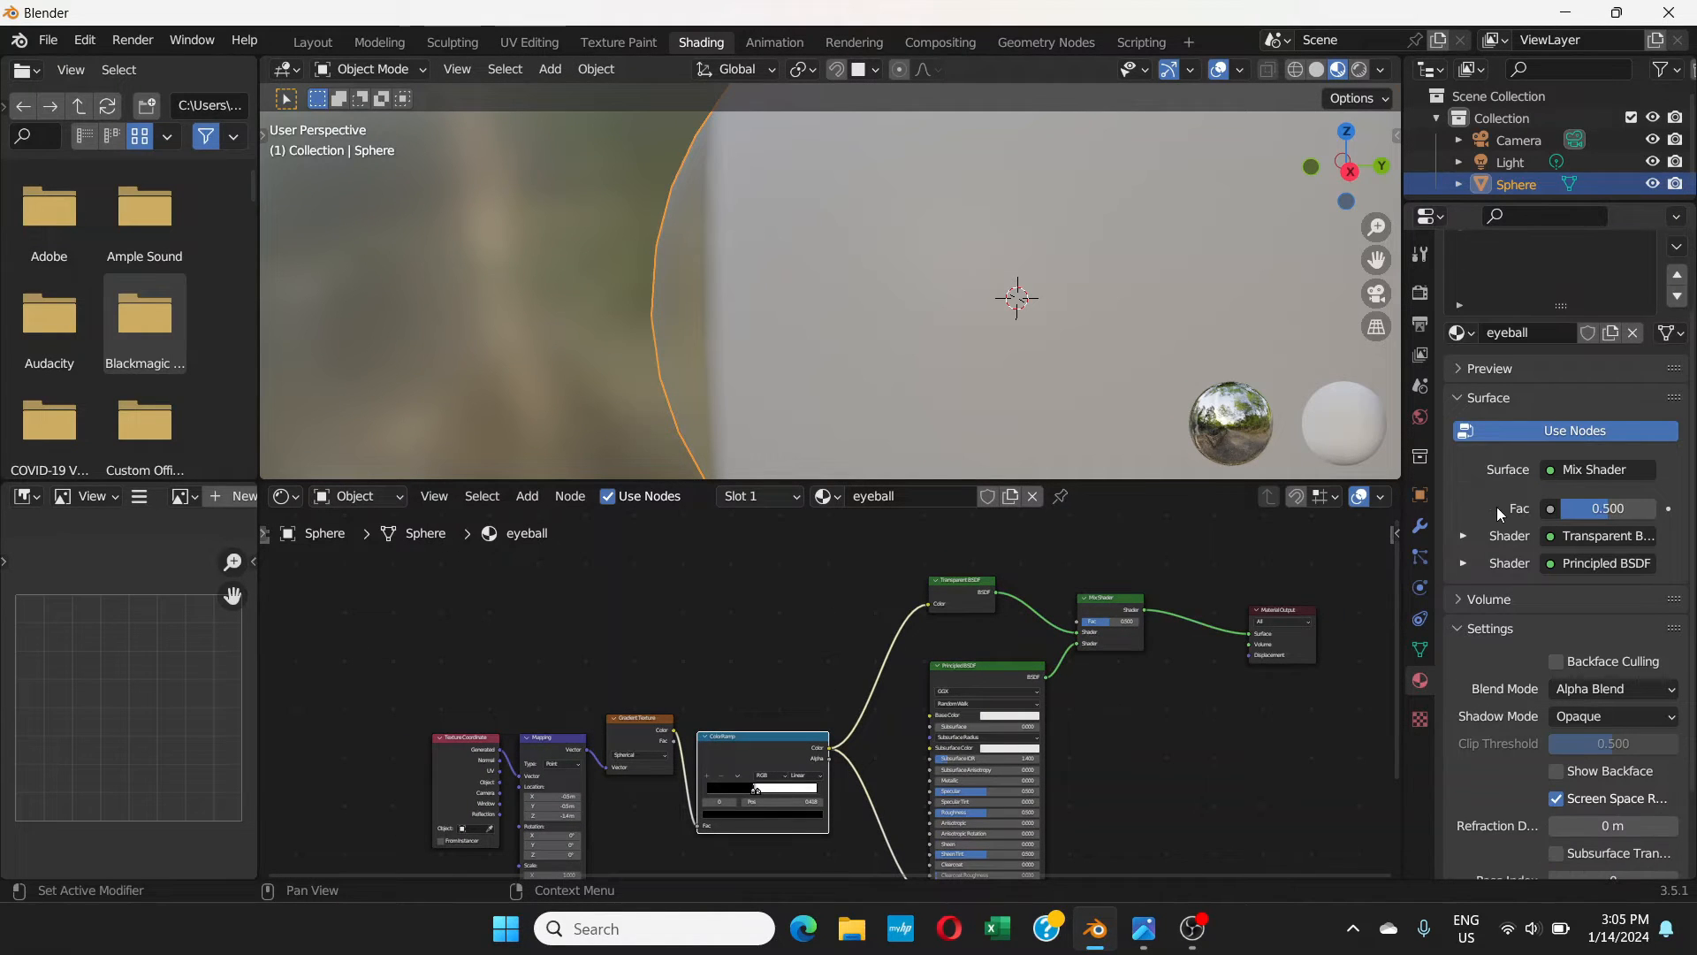
pyautogui.scroll(-1, 1518, 342)
pyautogui.scroll(4, 1516, 345)
pyautogui.click(1510, 316)
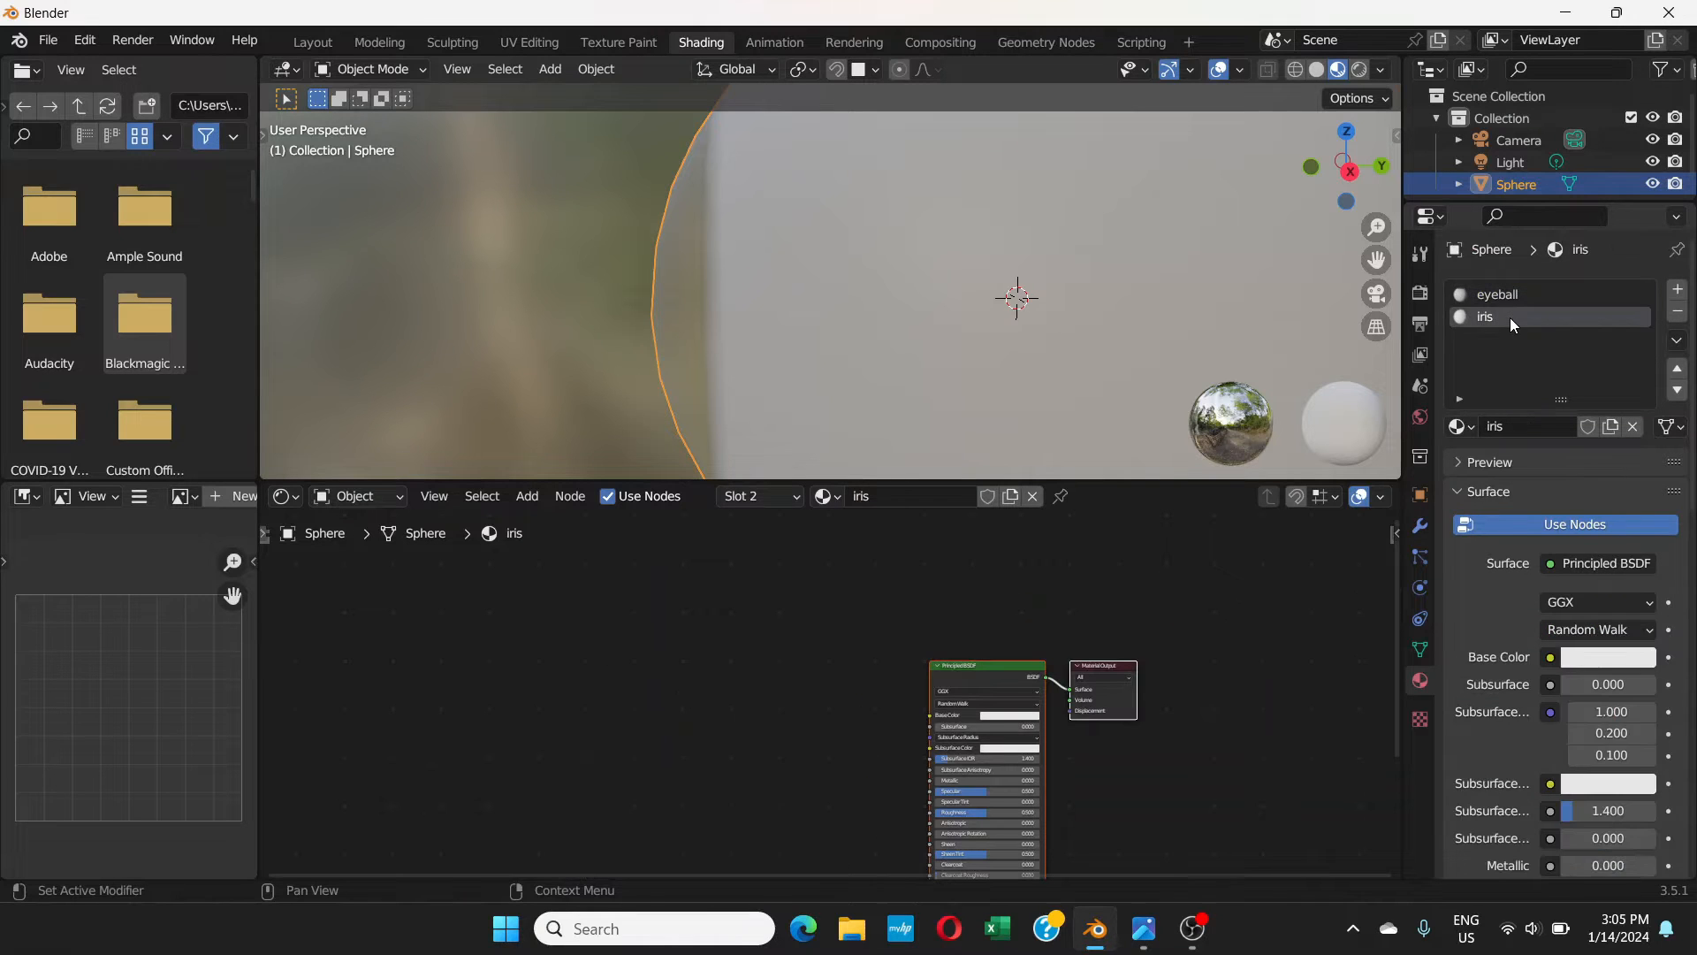
# - Face the eyeball's recessed iris and add a Gradient Texture node to the iris material
pyautogui.scroll(-4, 713, 254)
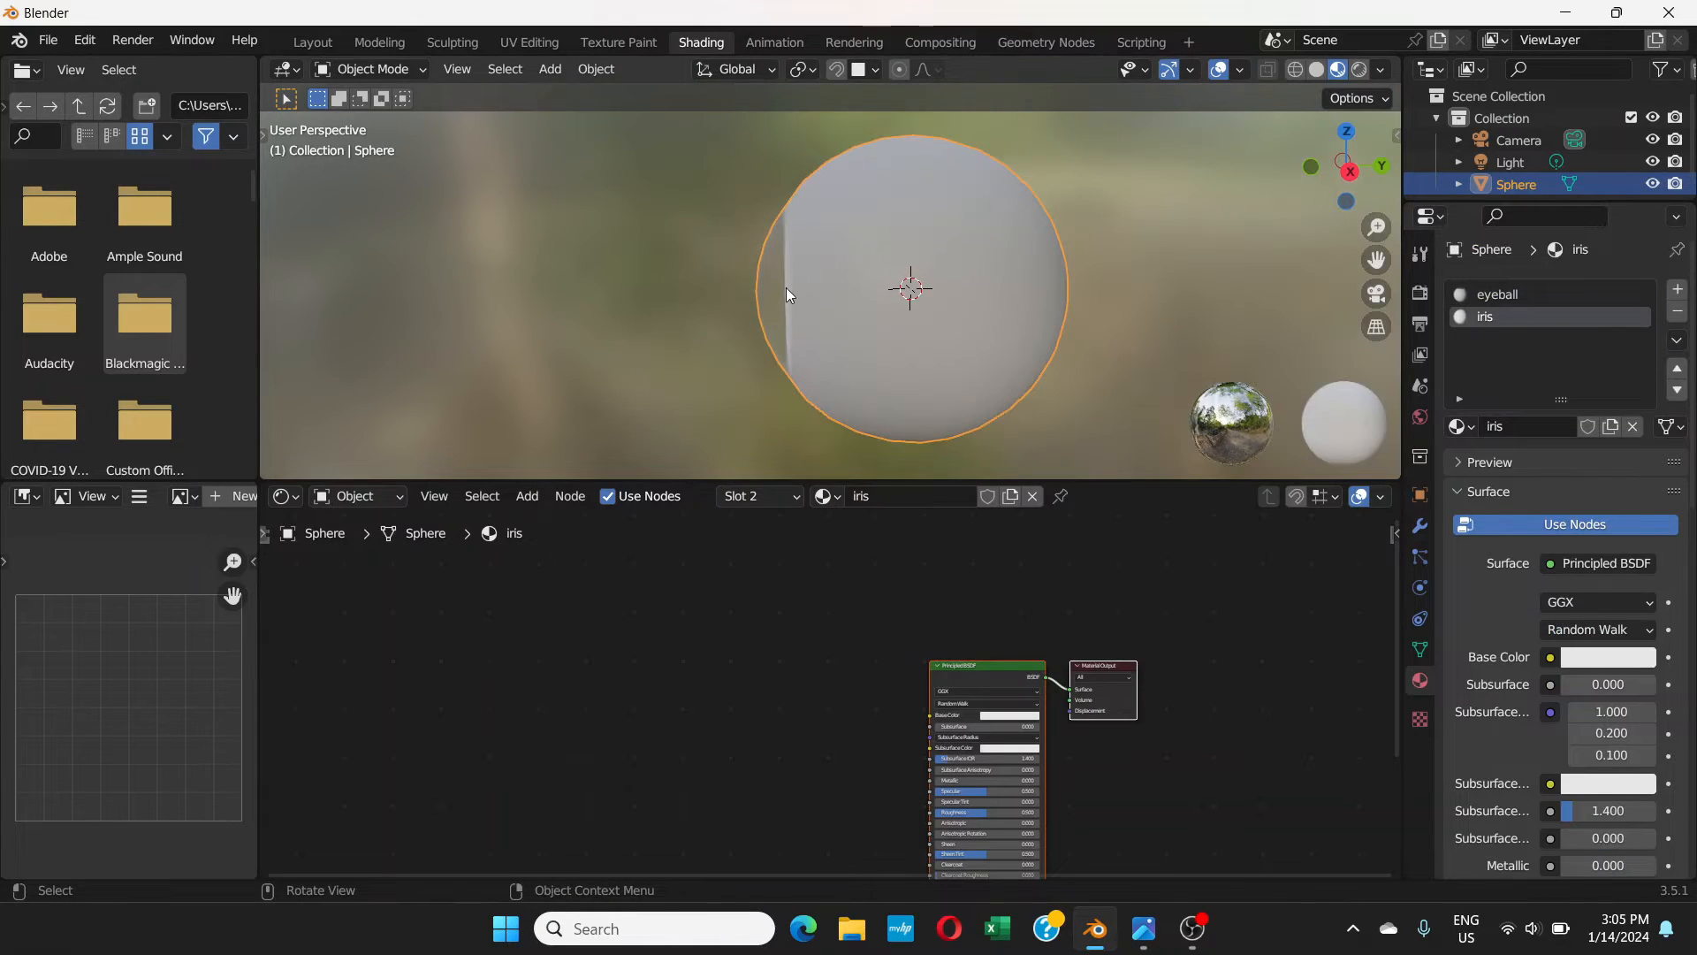
pyautogui.scroll(2, 787, 288)
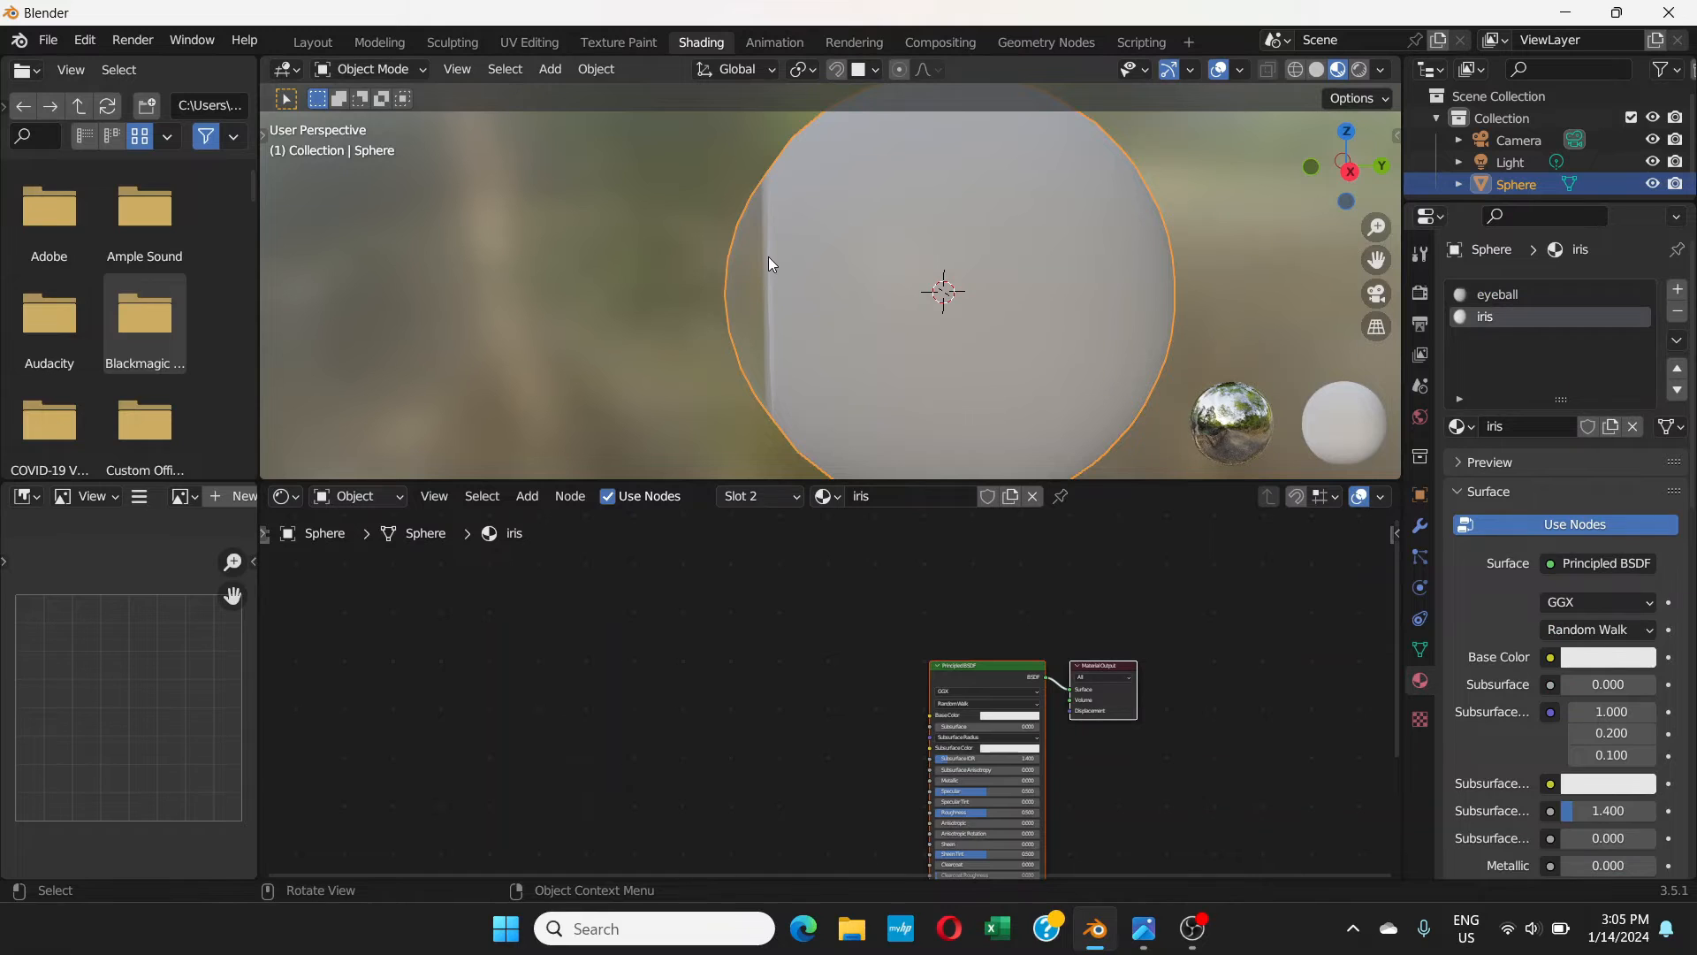
pyautogui.moveTo(745, 293); pyautogui.dragTo(894, 252, button='middle')
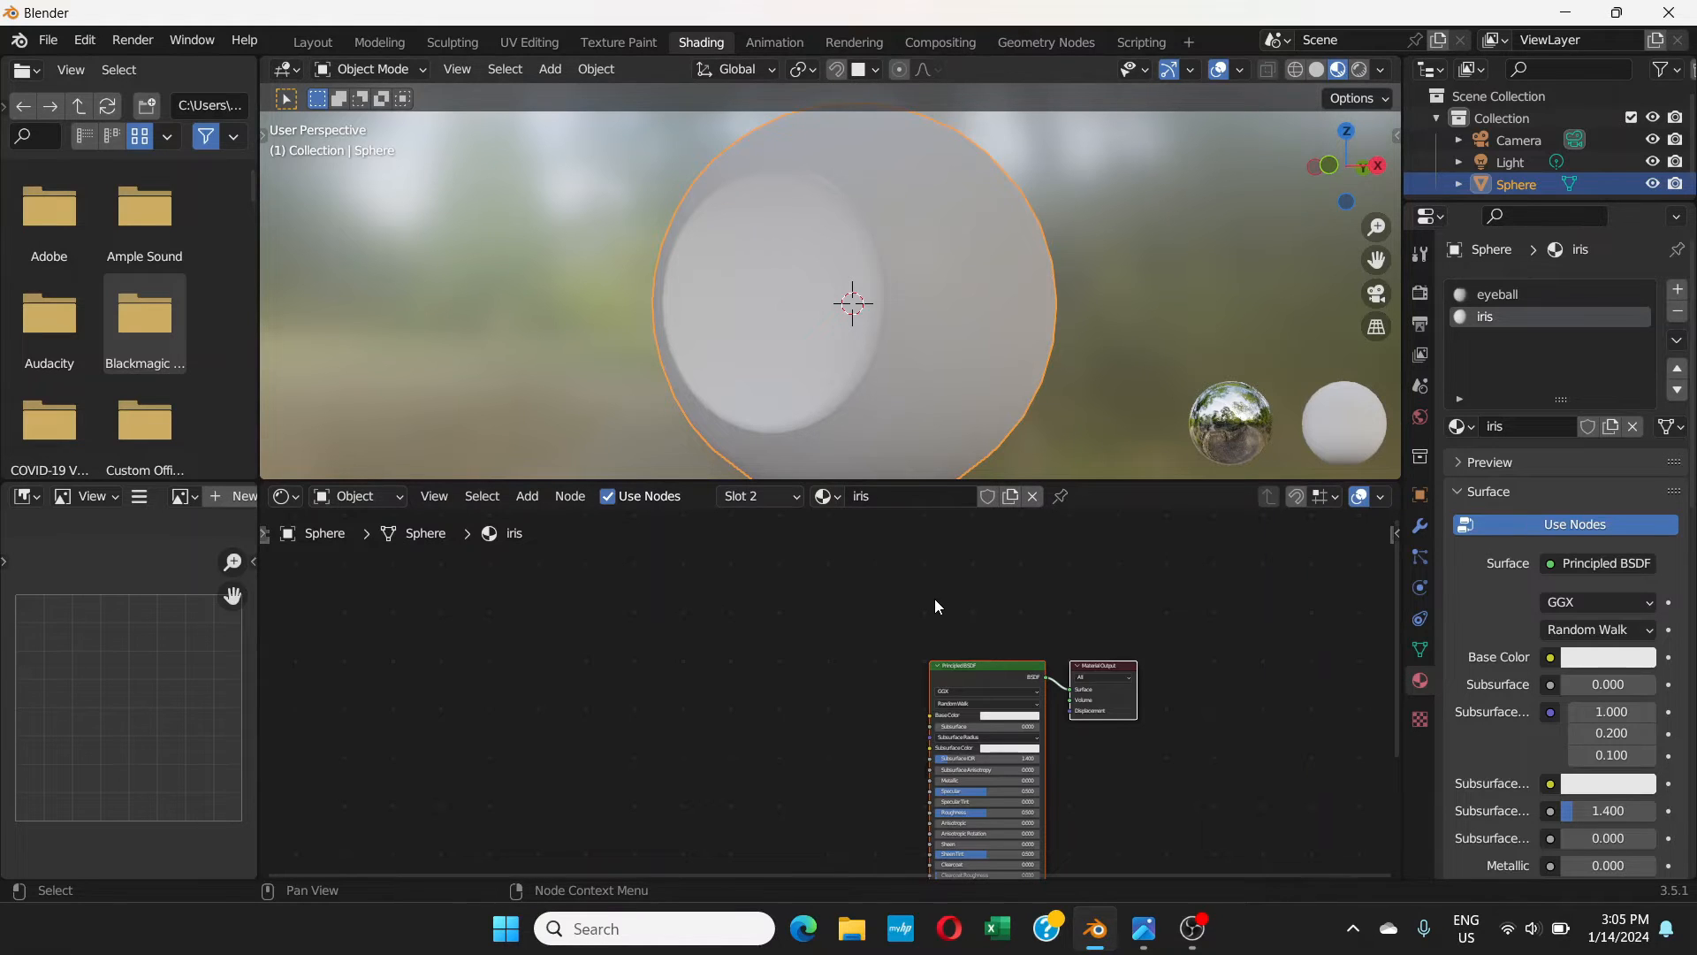
pyautogui.scroll(-1, 773, 630)
pyautogui.moveTo(819, 661); pyautogui.dragTo(972, 564, button='middle')
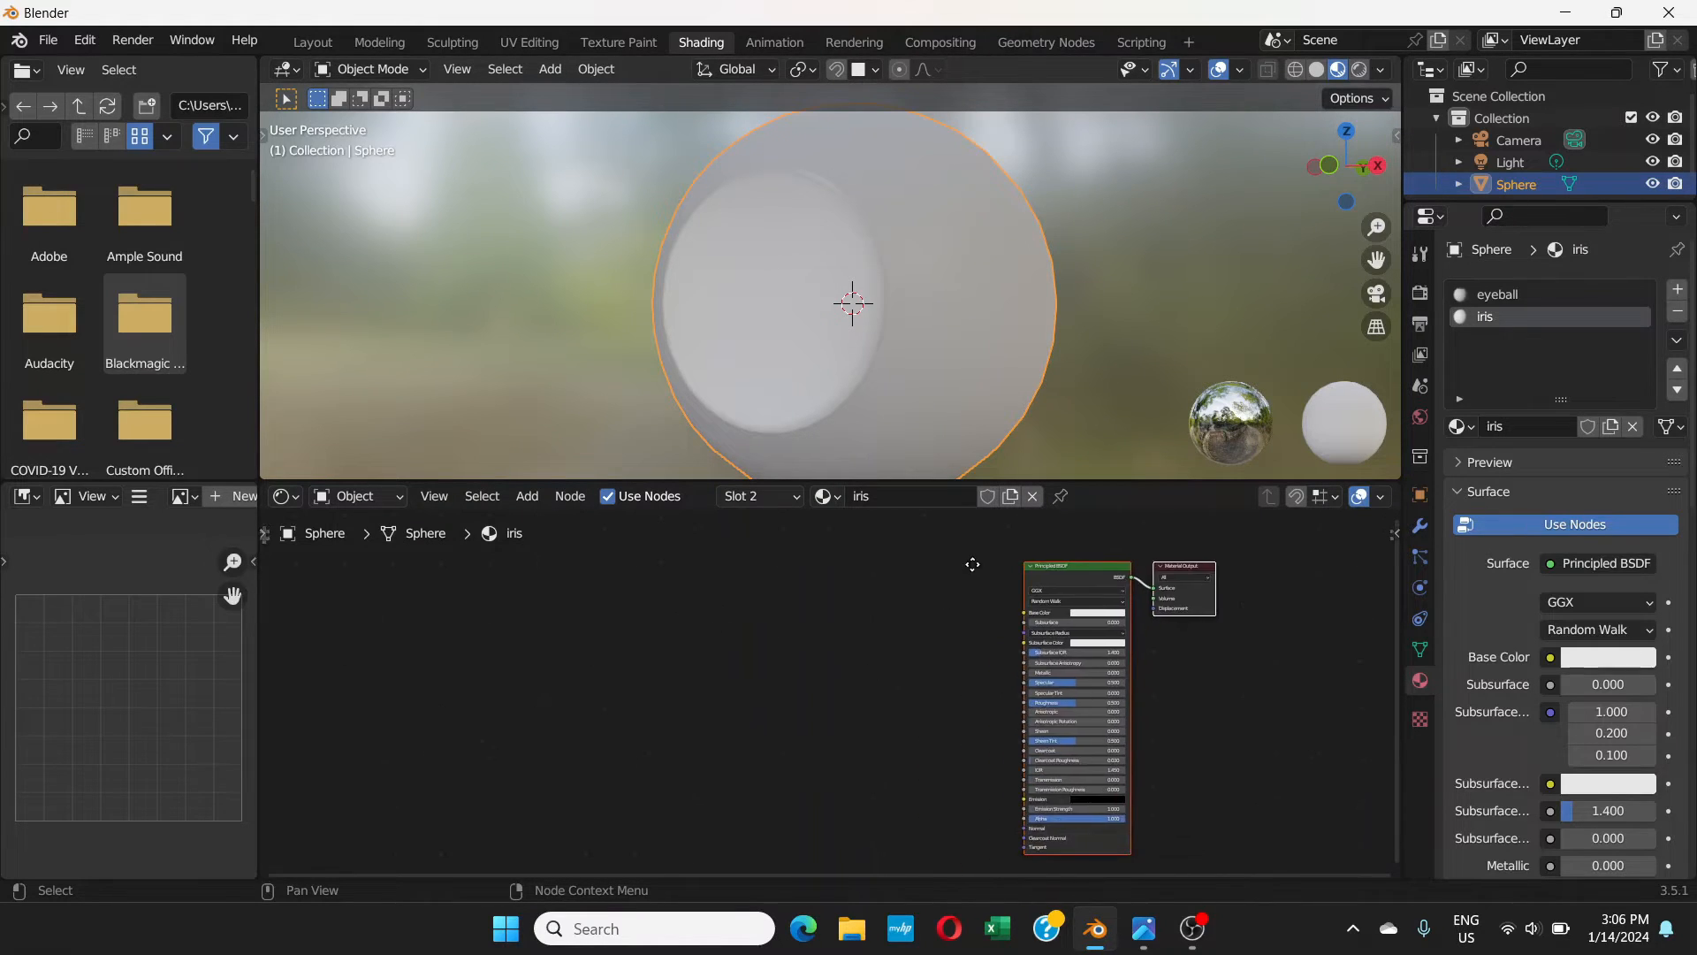
pyautogui.click(522, 497)
pyautogui.click(554, 520)
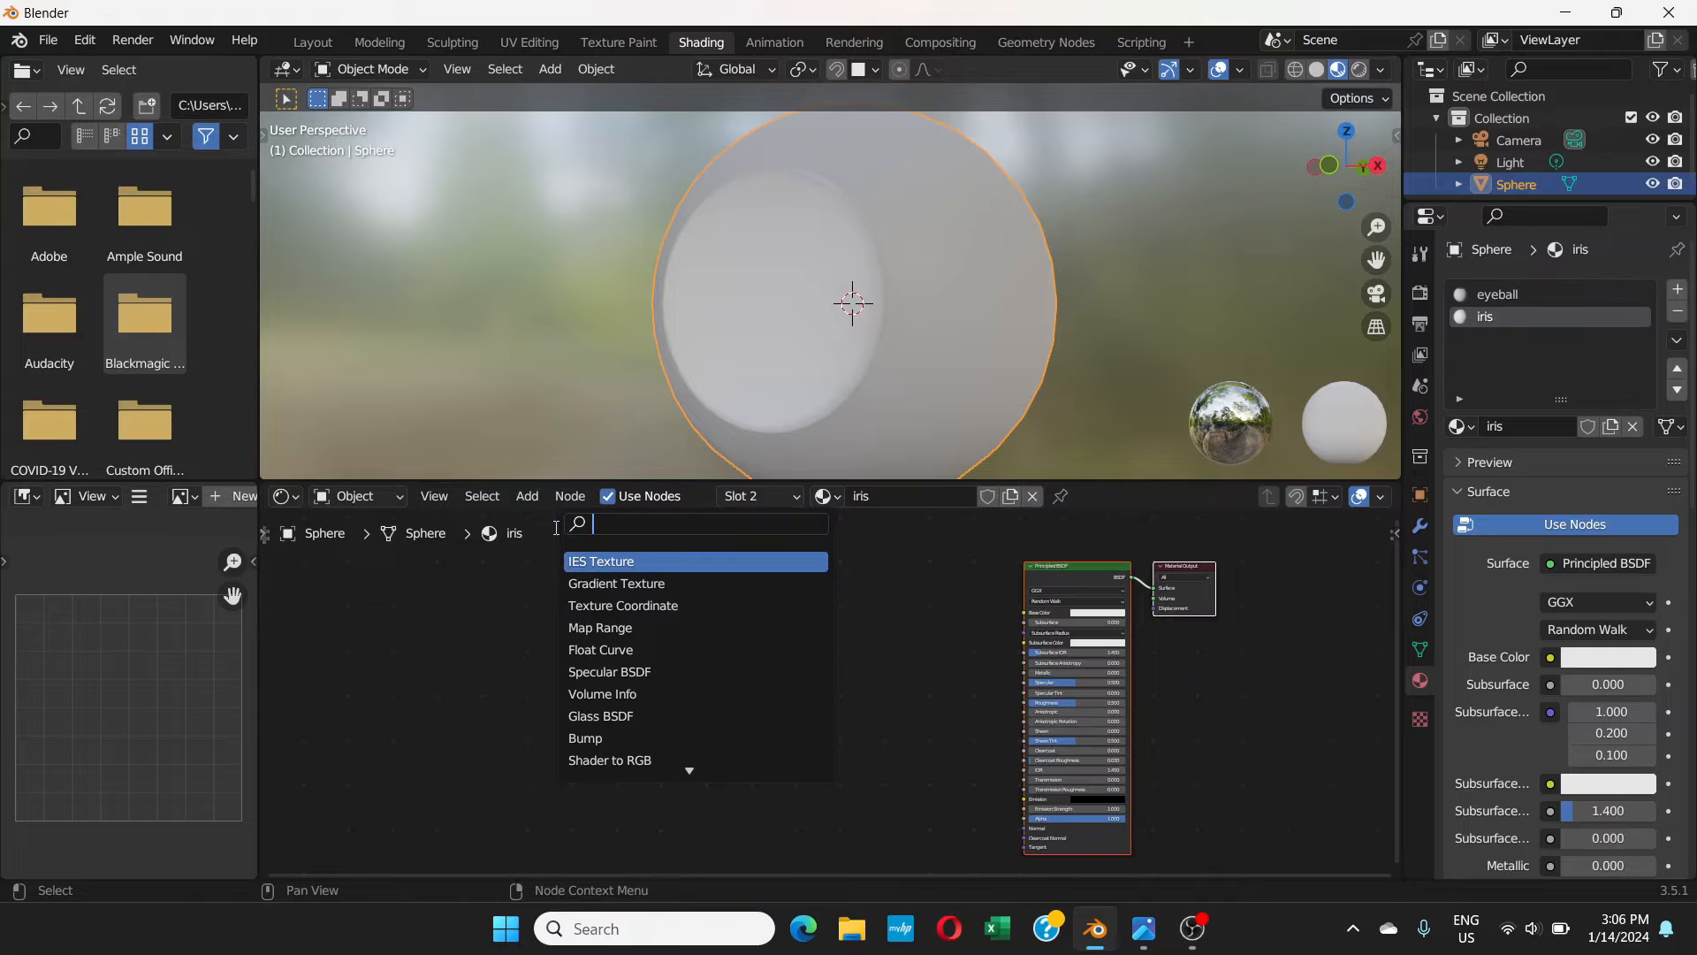
pyautogui.click(616, 583)
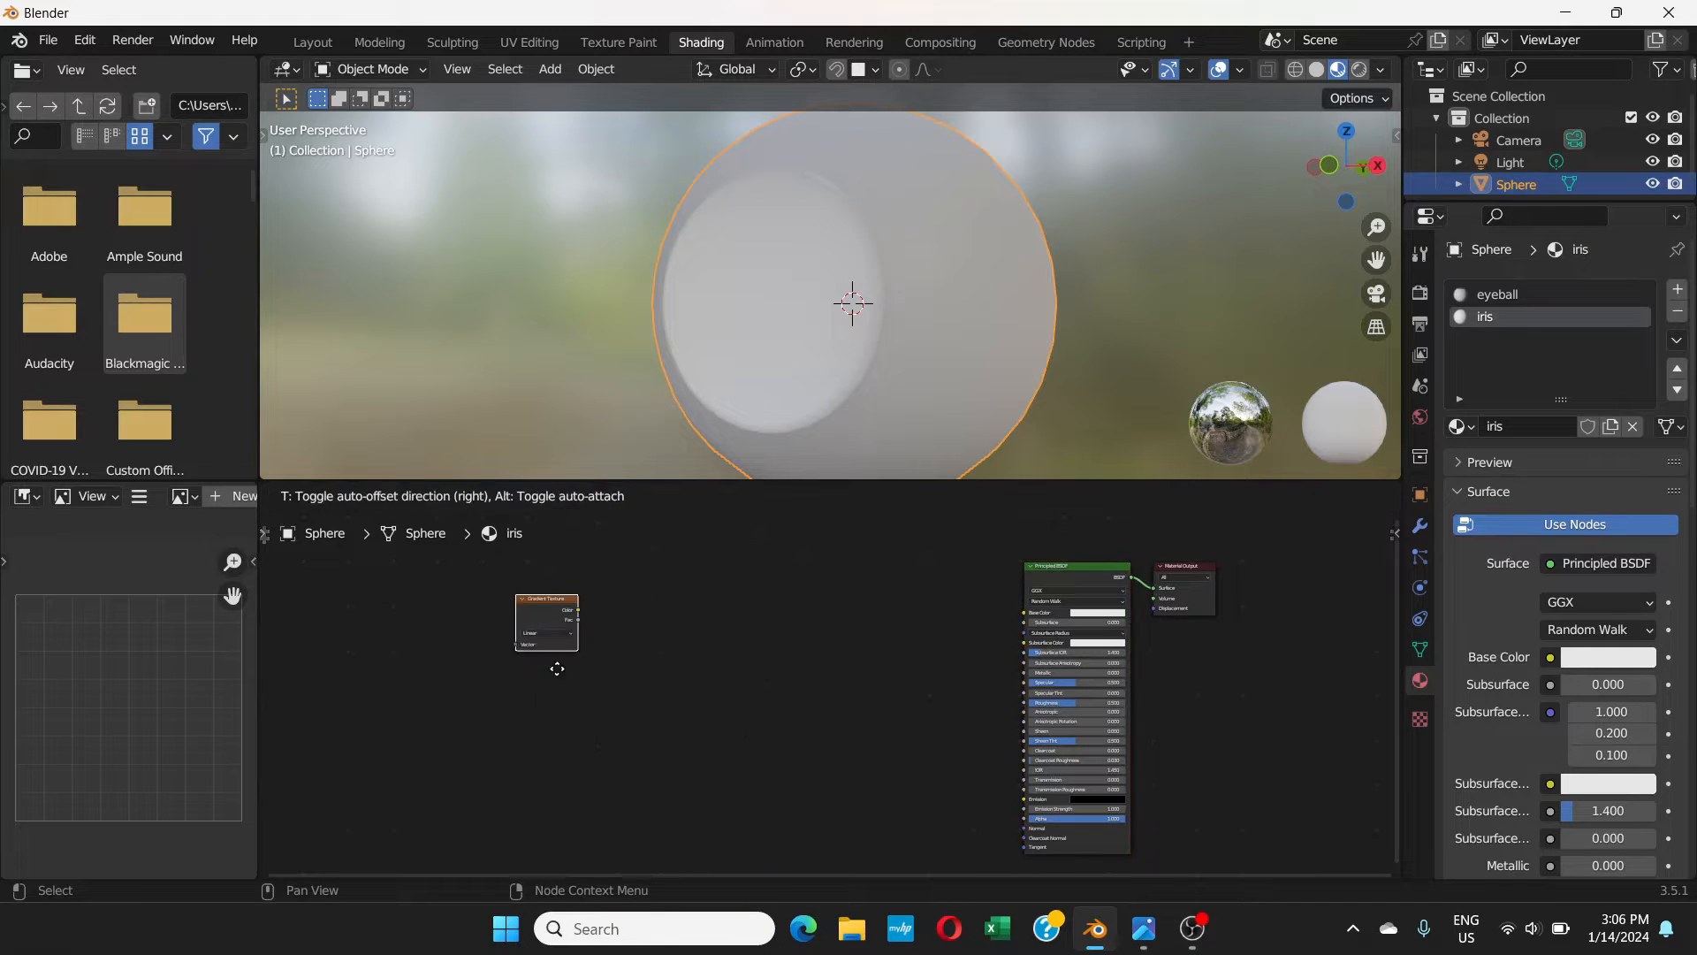
pyautogui.click(616, 779)
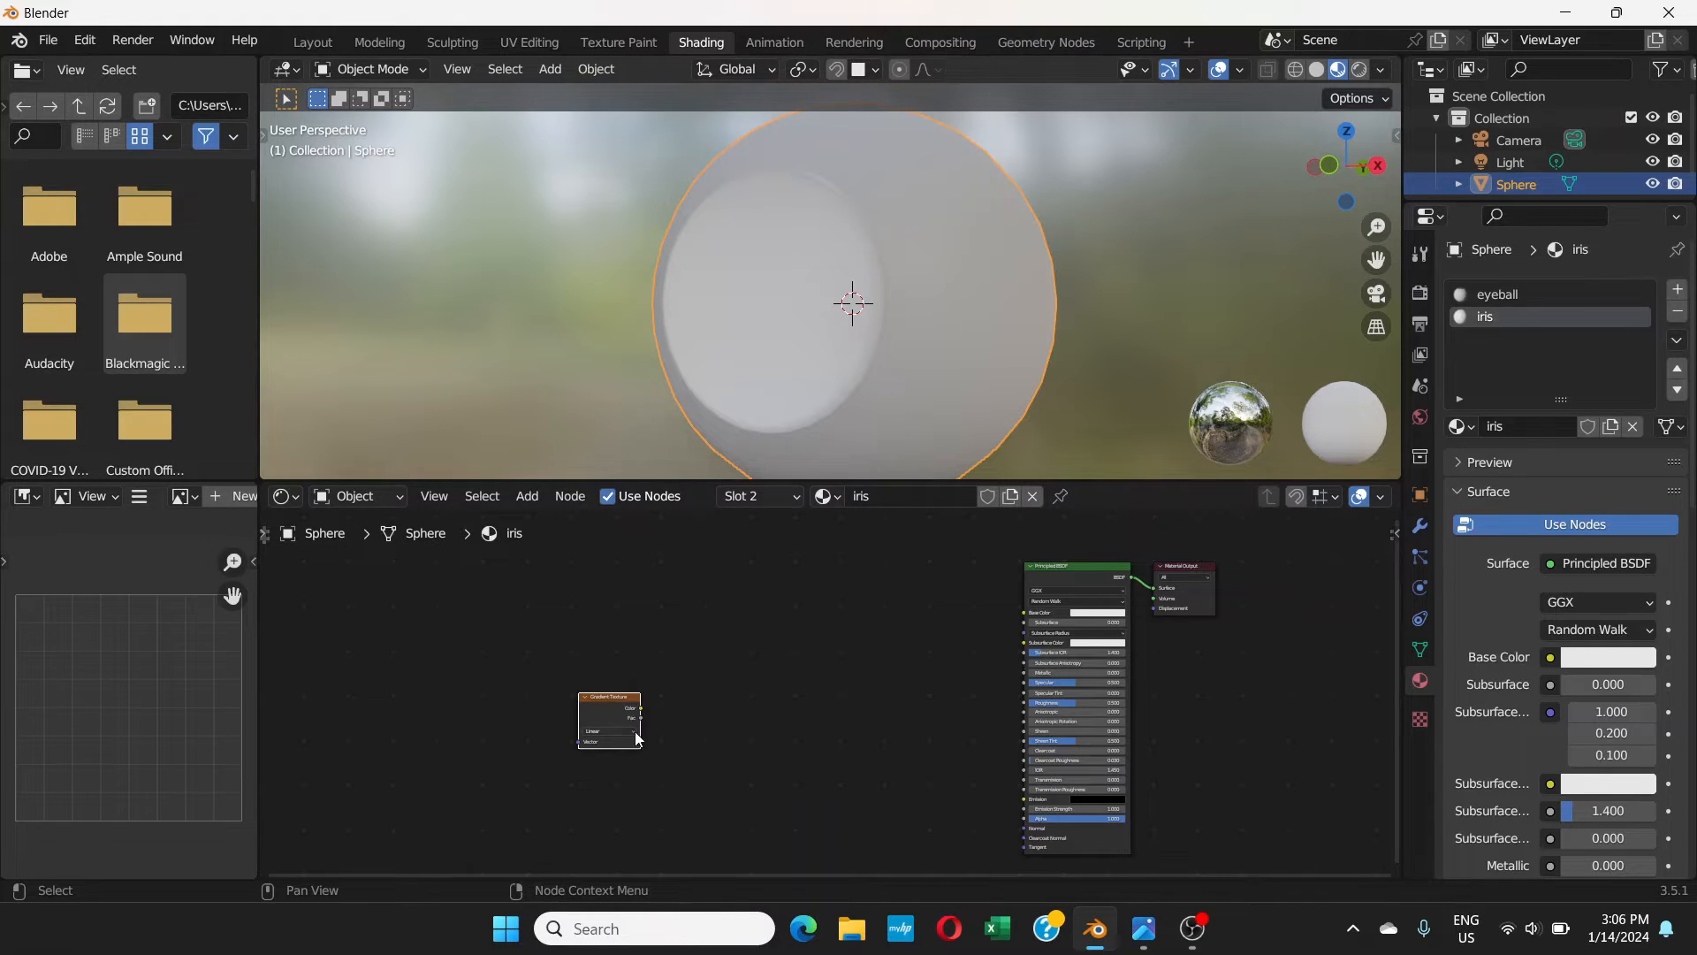
# - Attach Mapping and Texture Coordinate nodes to the Gradient Texture's Vector input in the iris material
pyautogui.scroll(3, 668, 680)
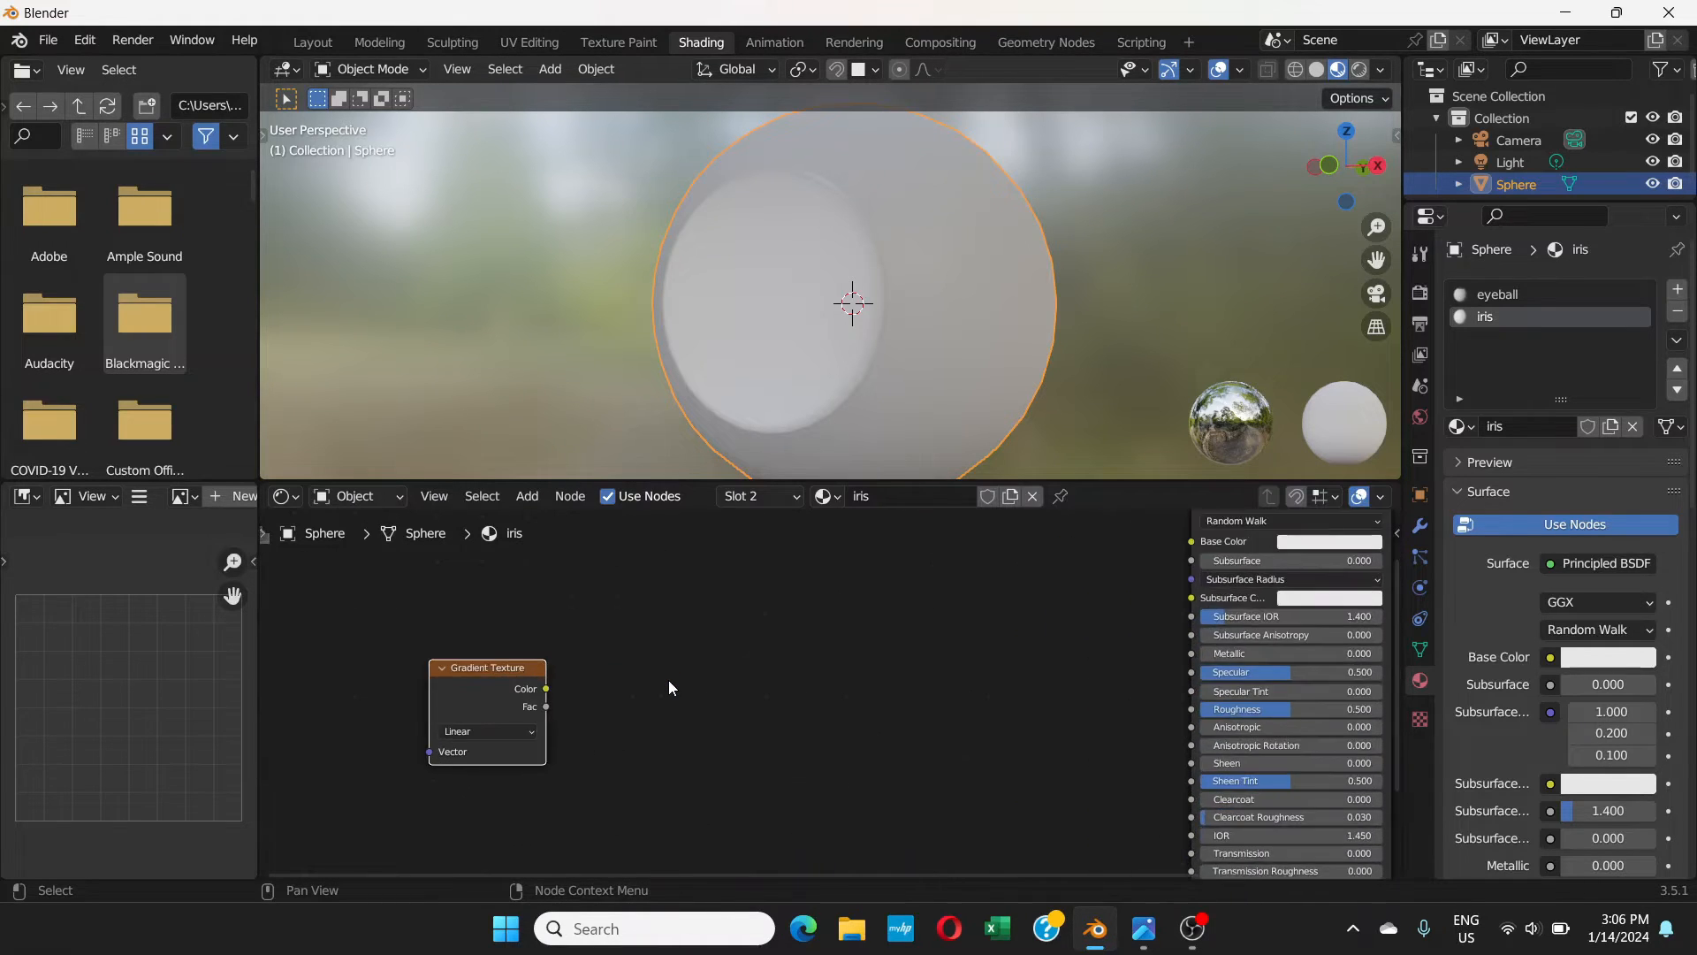
pyautogui.moveTo(669, 683); pyautogui.dragTo(757, 657, button='middle')
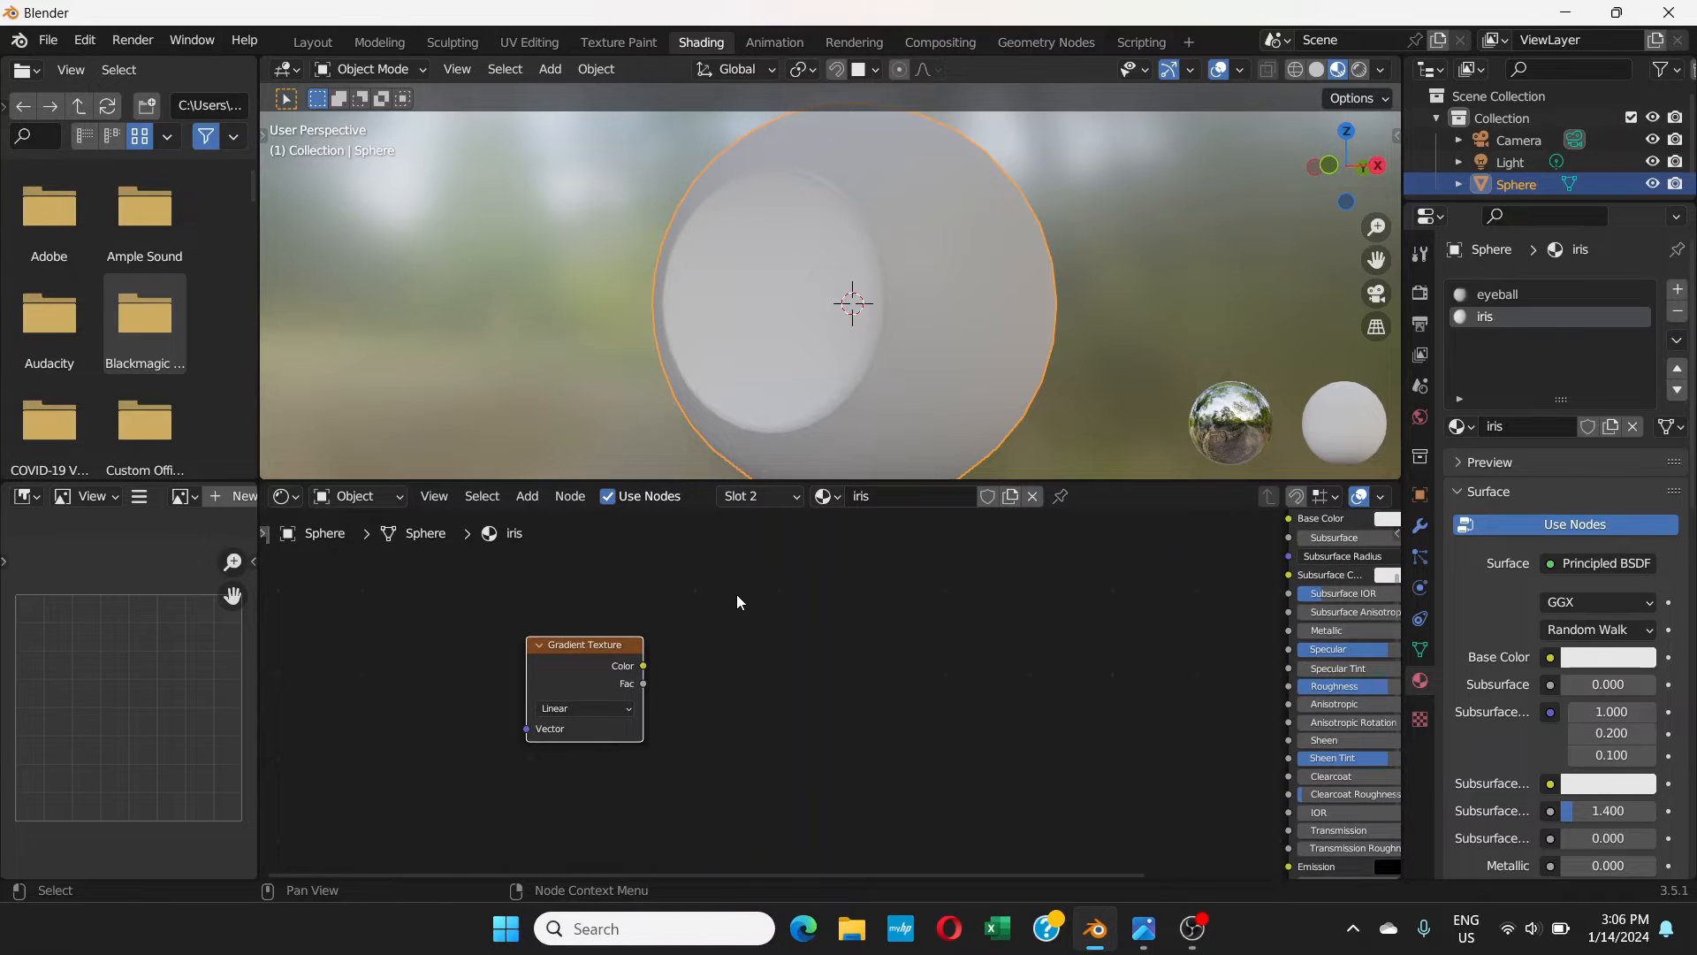
pyautogui.hotkey('alt', 'Tab')
pyautogui.hotkey('alt', 'Tab')
pyautogui.hotkey('alt', 'Tab')
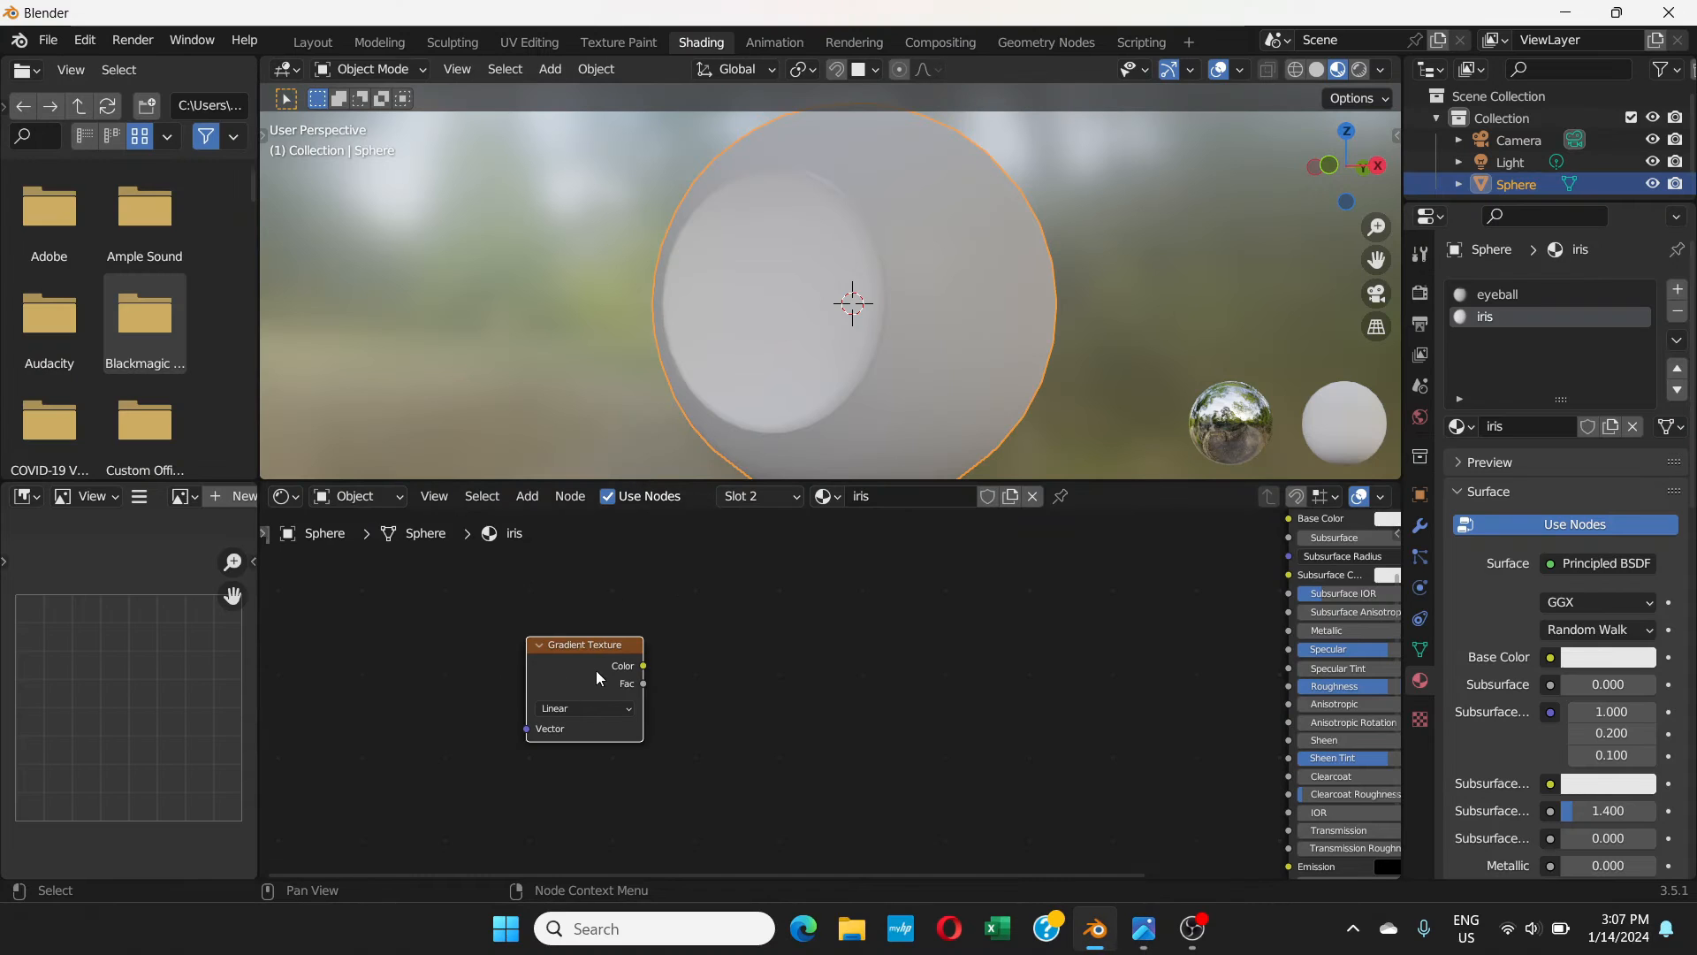
pyautogui.scroll(1, 583, 658)
pyautogui.hotkey('ctrl', 't')
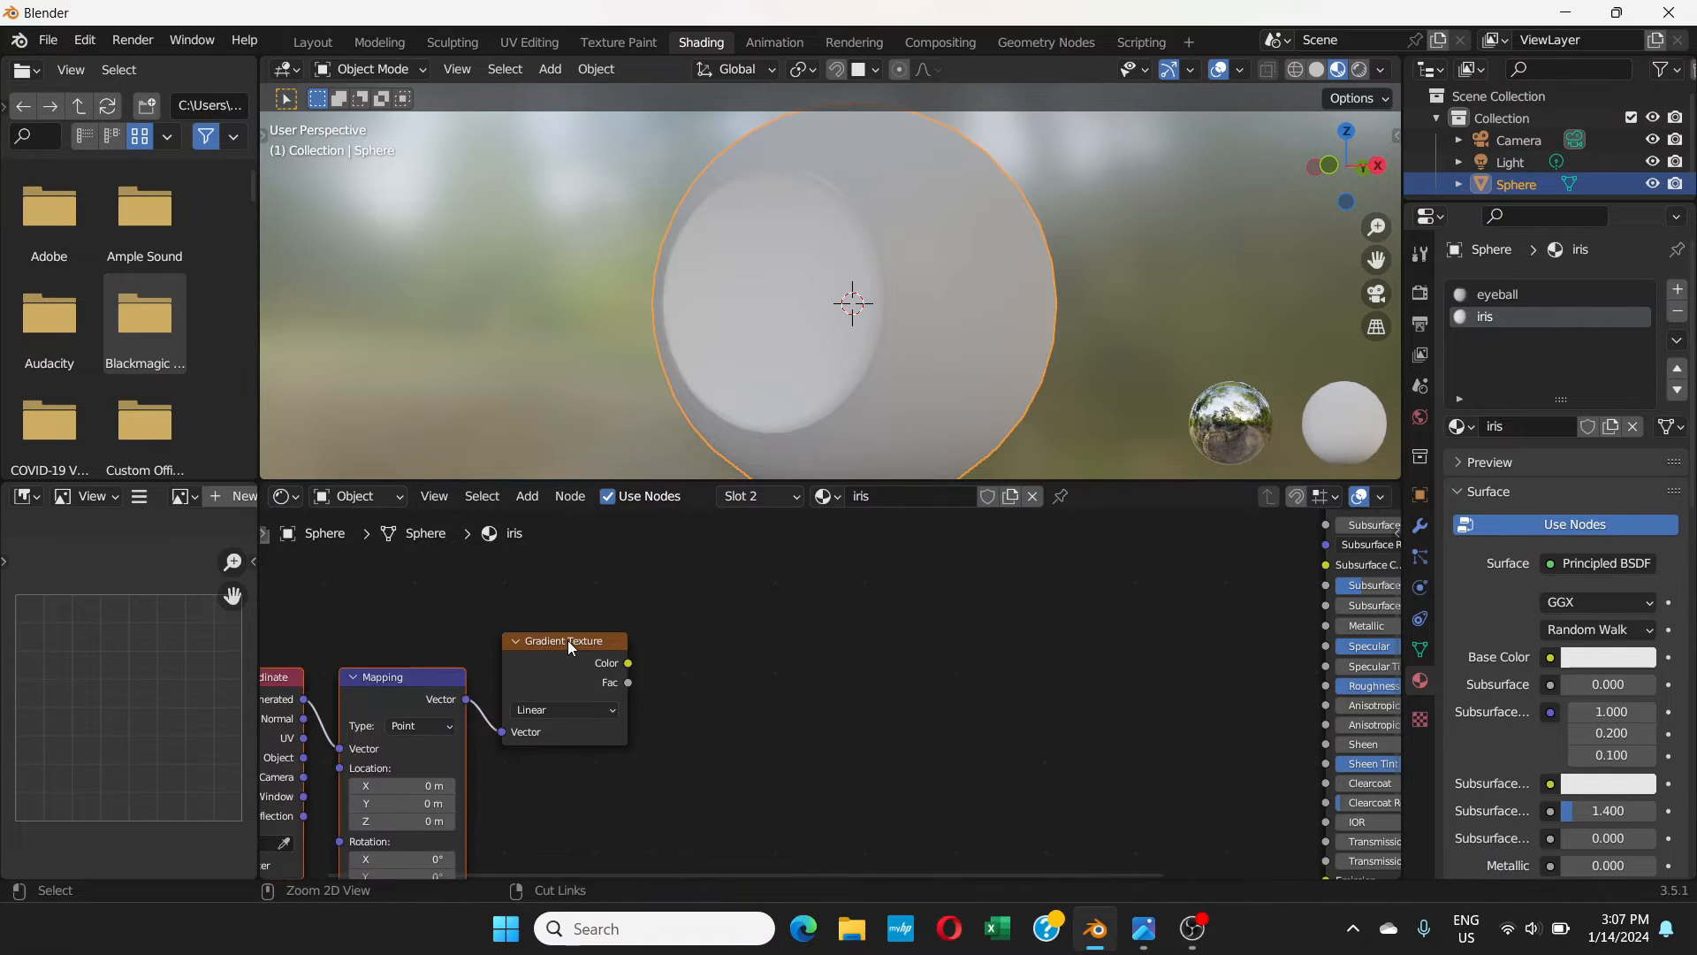
# - Add a ColorRamp node beside the Gradient Texture and feed the gradient's Color output into its Fac input
pyautogui.moveTo(680, 671); pyautogui.dragTo(616, 721, button='middle')
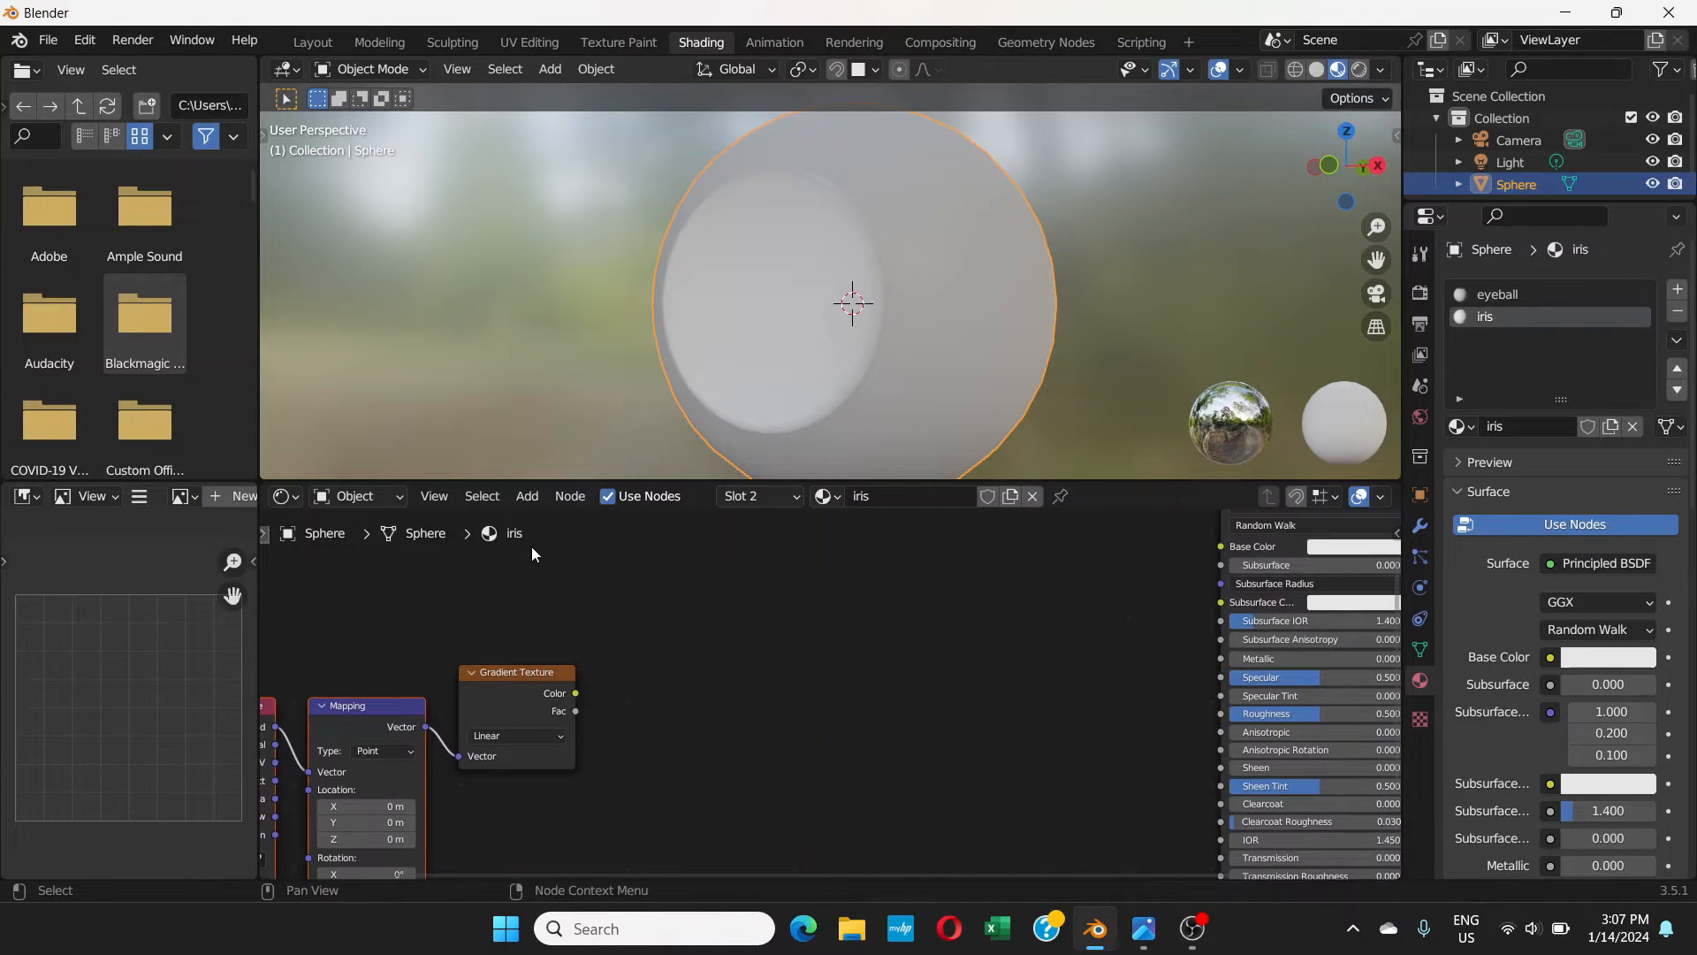
pyautogui.click(527, 496)
pyautogui.click(557, 525)
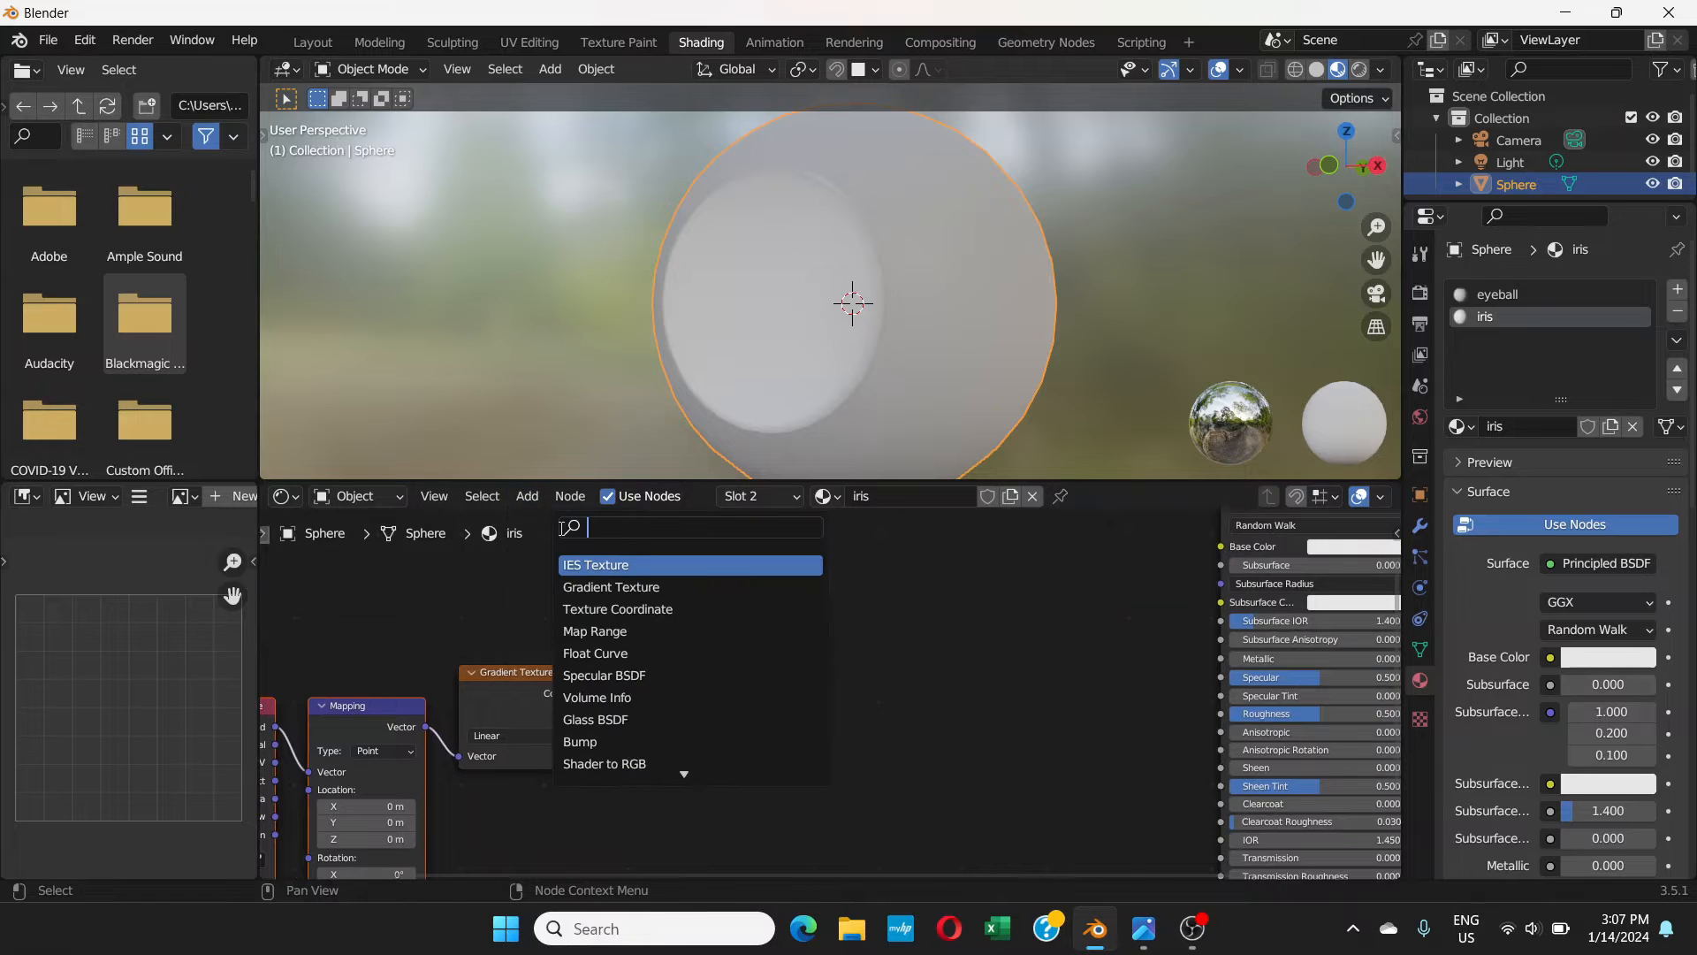
pyautogui.write('color')
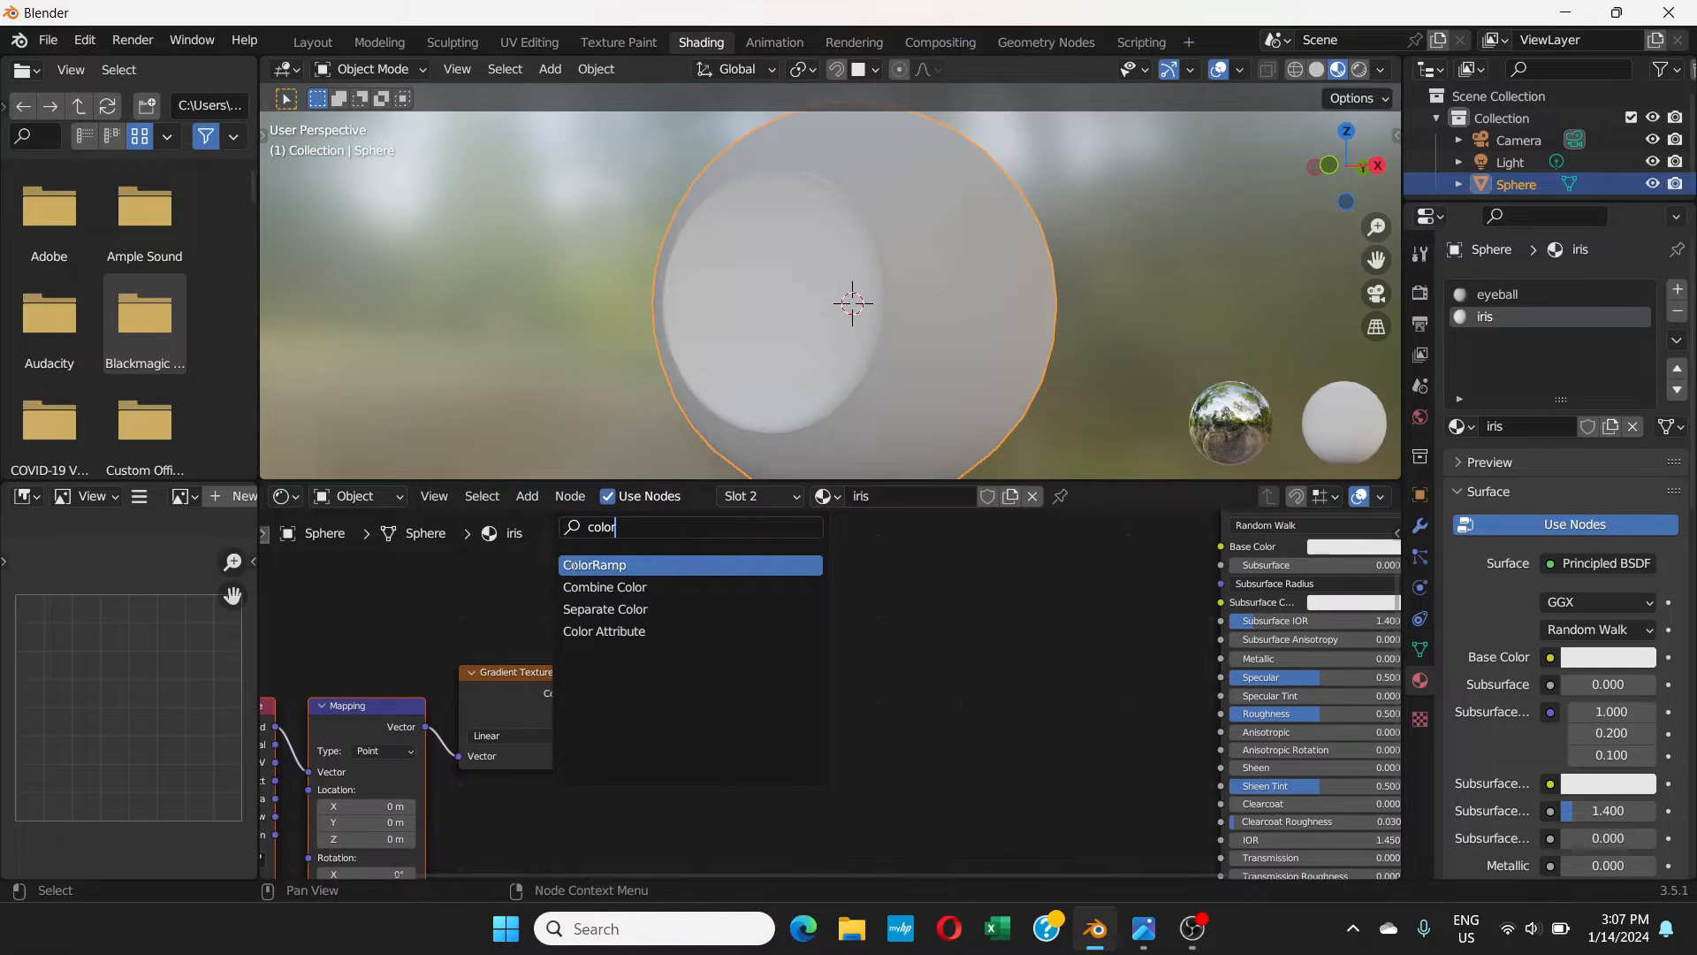
pyautogui.click(601, 565)
pyautogui.click(703, 691)
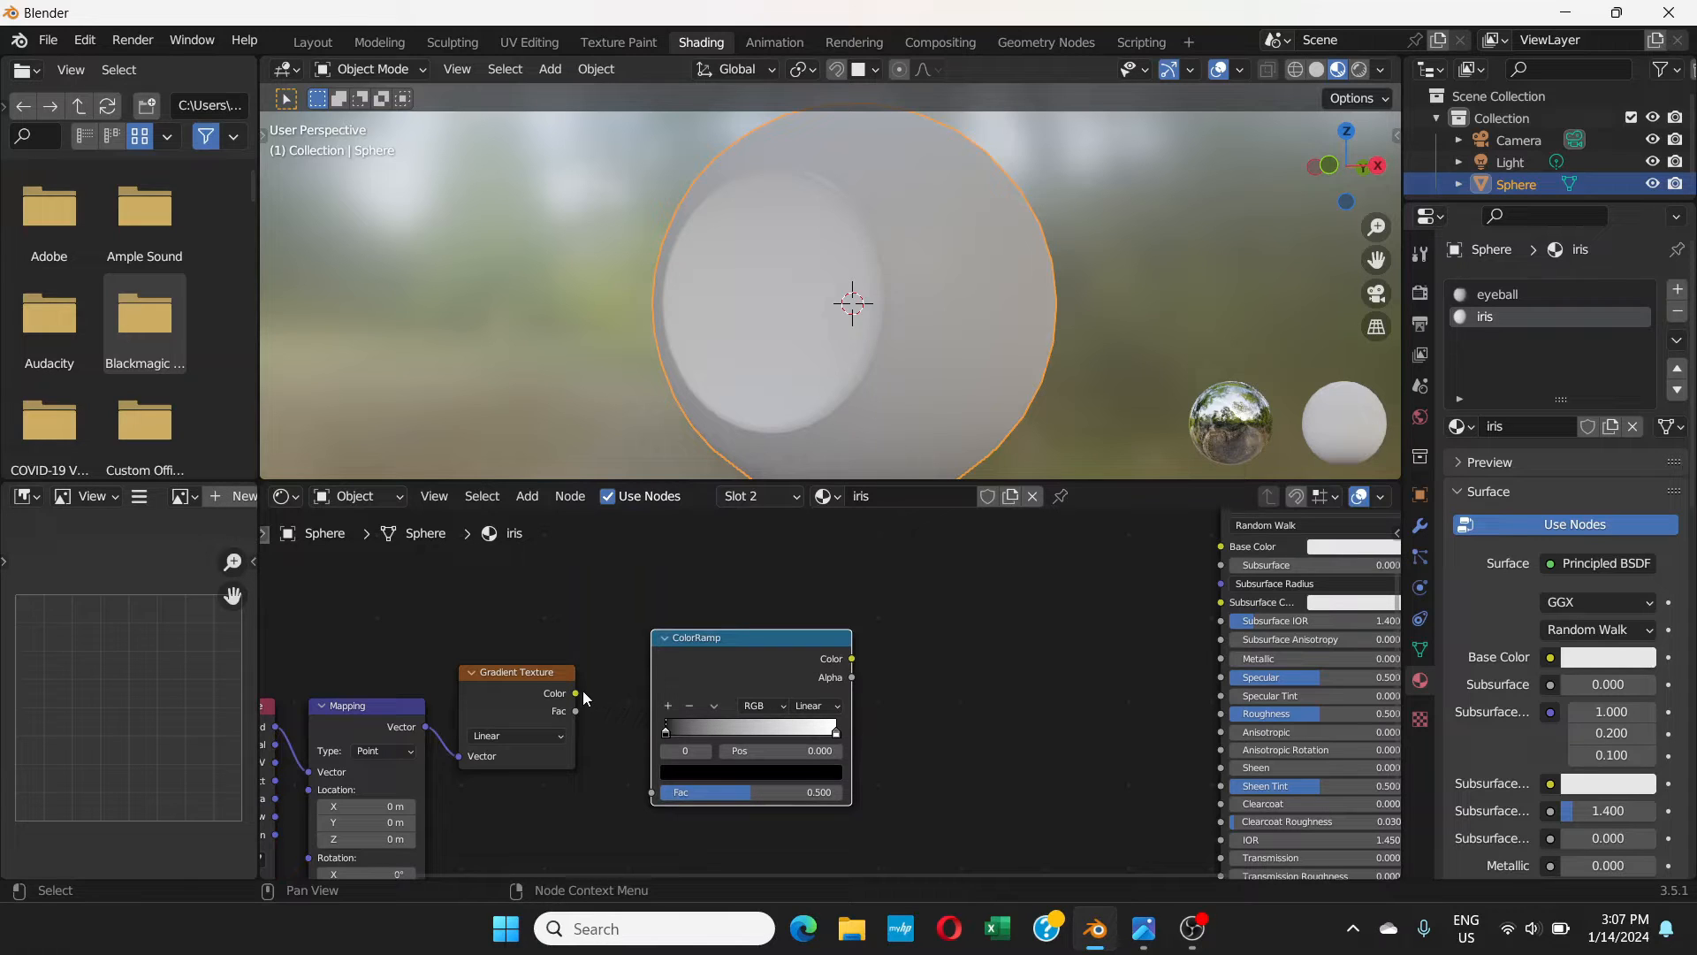
pyautogui.moveTo(576, 694); pyautogui.dragTo(651, 792)
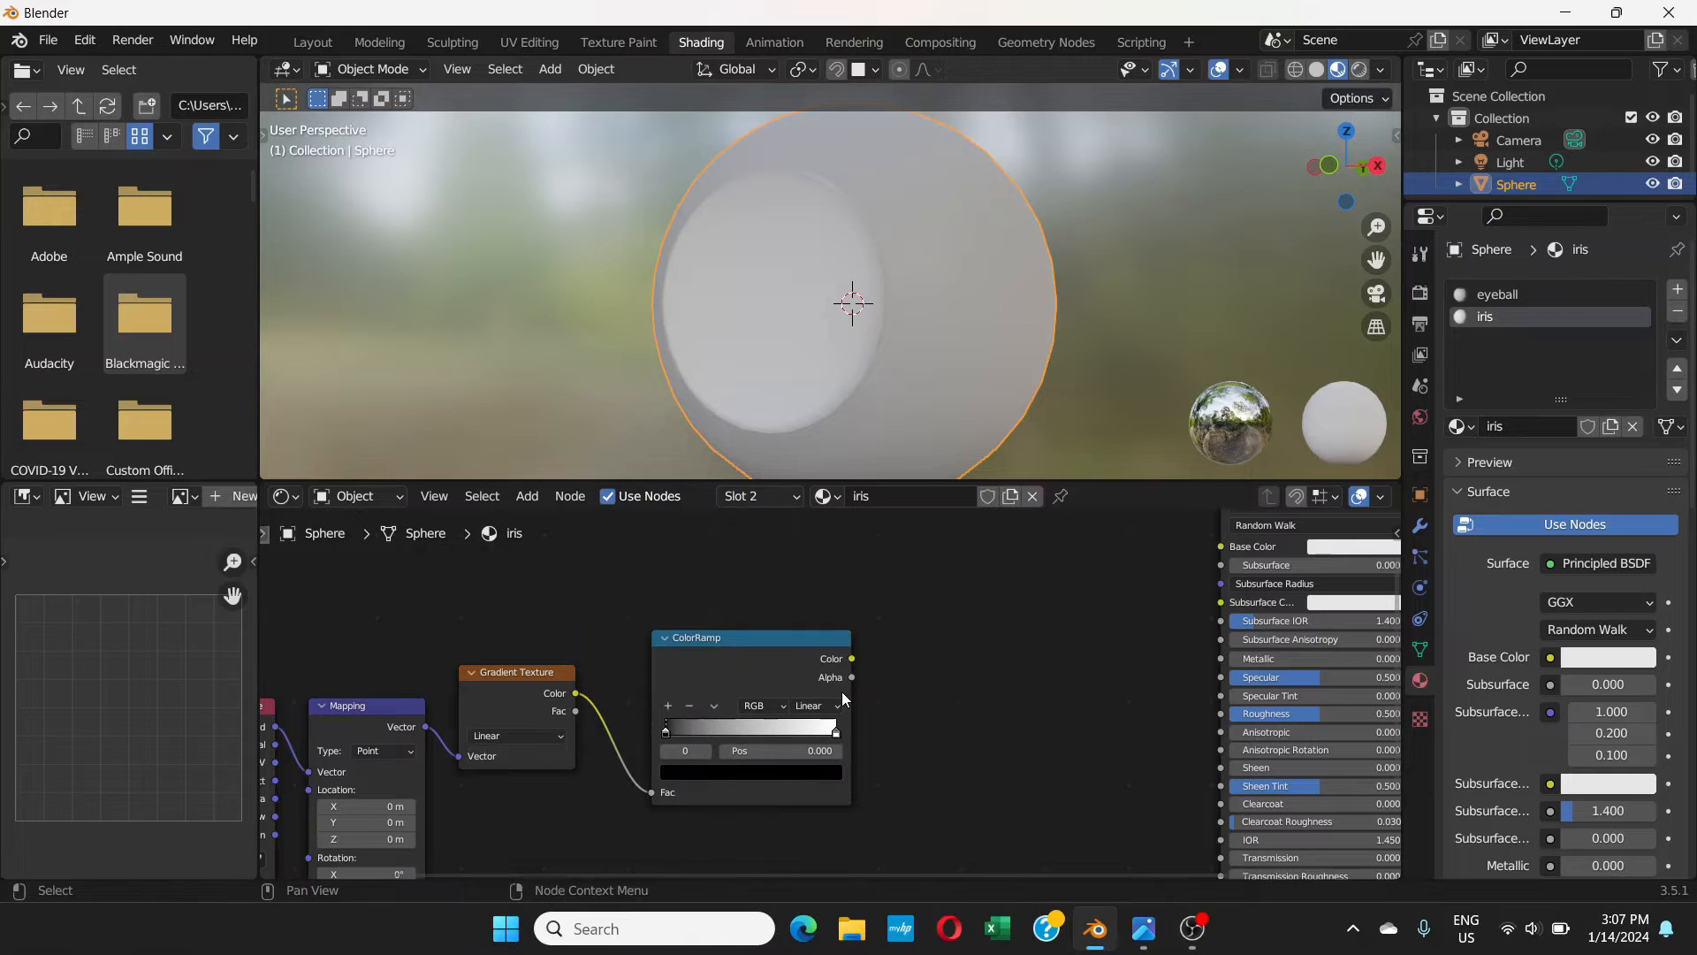
pyautogui.moveTo(755, 634)
pyautogui.mouseDown()
pyautogui.moveTo(828, 603)
pyautogui.moveTo(681, 636)
pyautogui.moveTo(751, 637)
pyautogui.mouseUp()
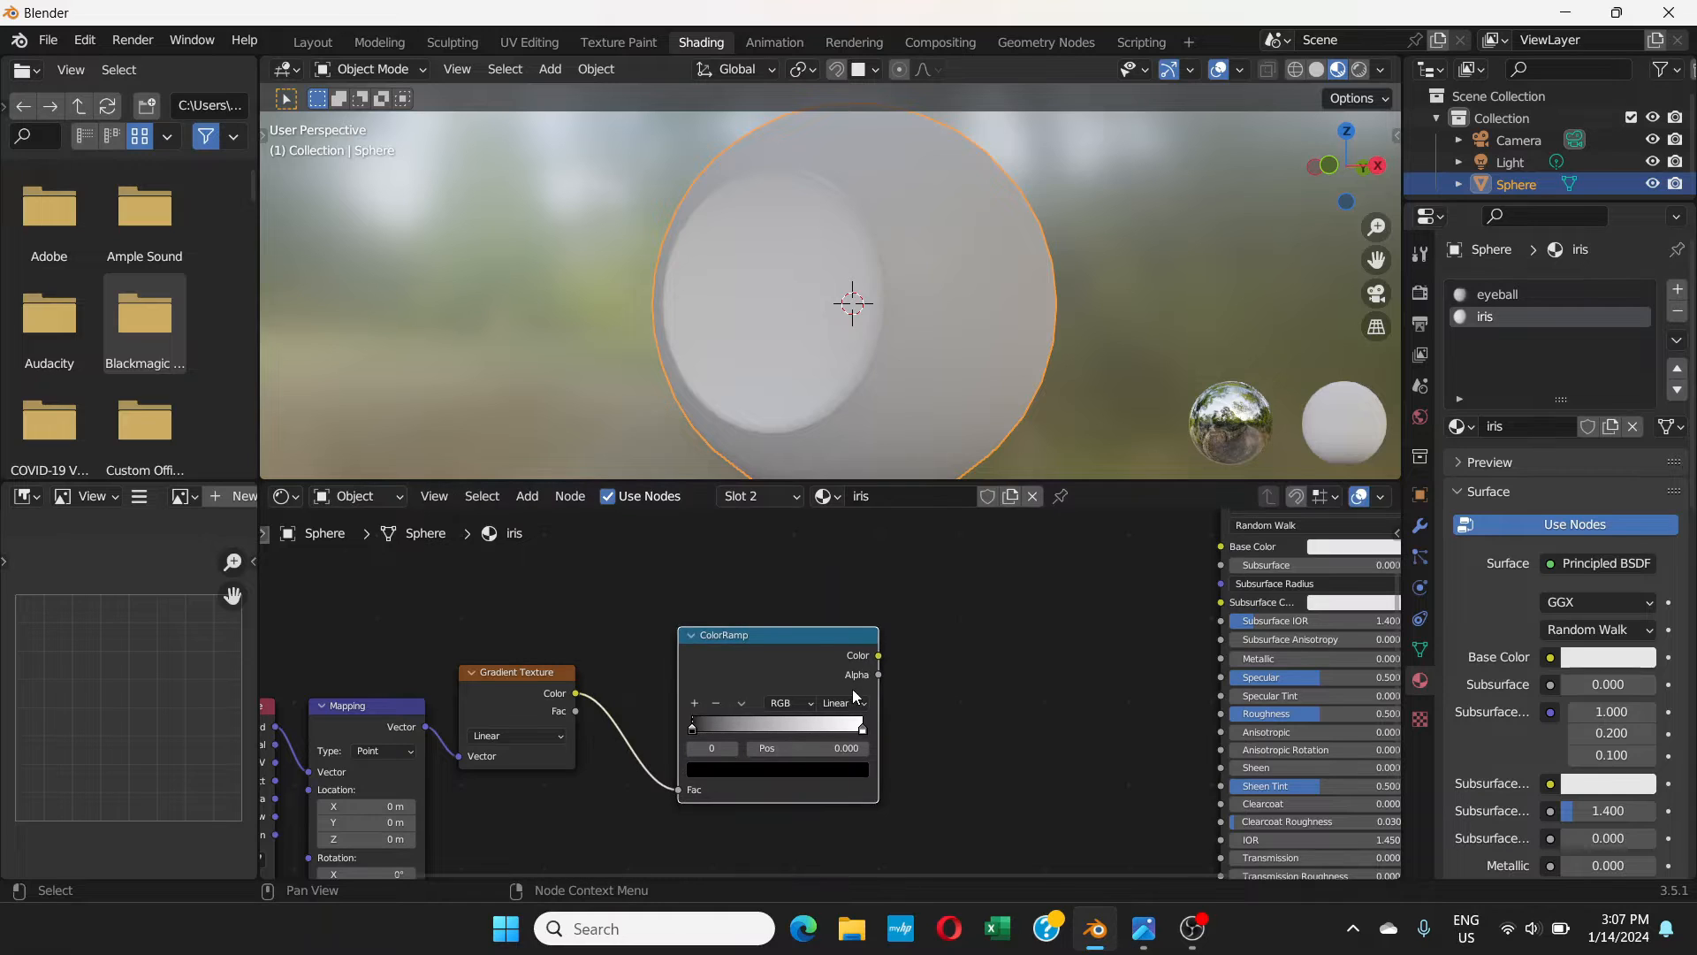
# - Connect the ColorRamp's Color output to the Principled BSDF's Base Color in the iris material
pyautogui.scroll(-1, 957, 707)
pyautogui.moveTo(956, 707); pyautogui.dragTo(820, 761, button='middle')
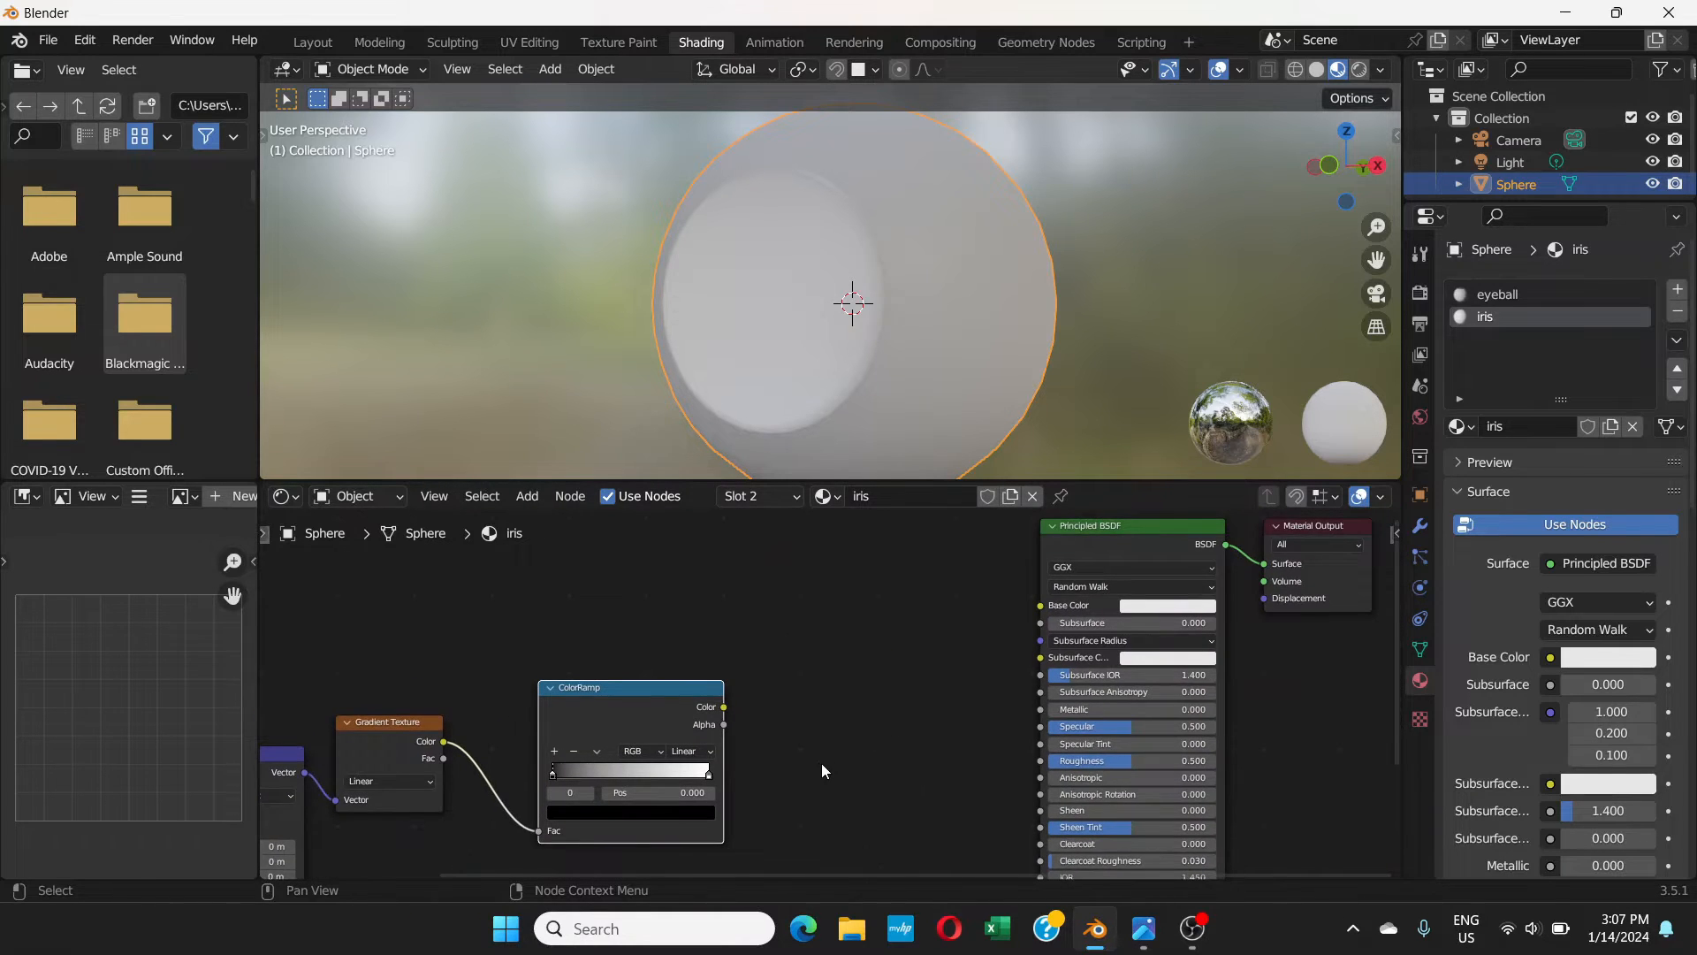
pyautogui.scroll(-4, 821, 761)
pyautogui.scroll(3, 809, 741)
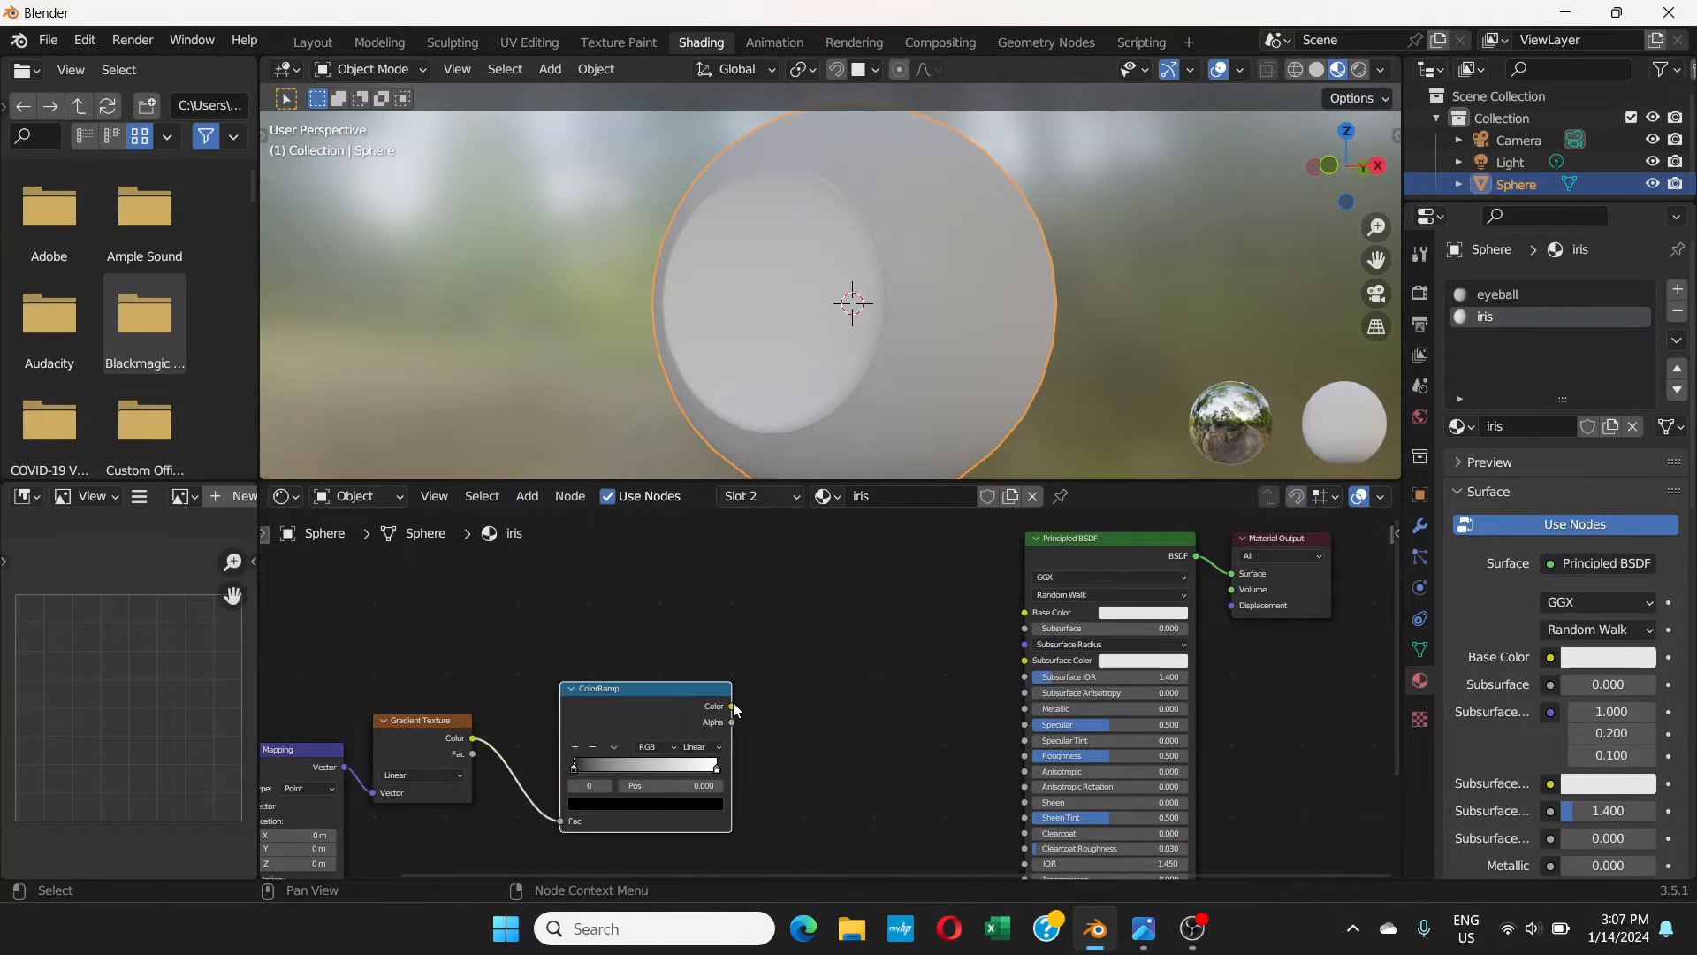
pyautogui.moveTo(732, 704); pyautogui.dragTo(1028, 619)
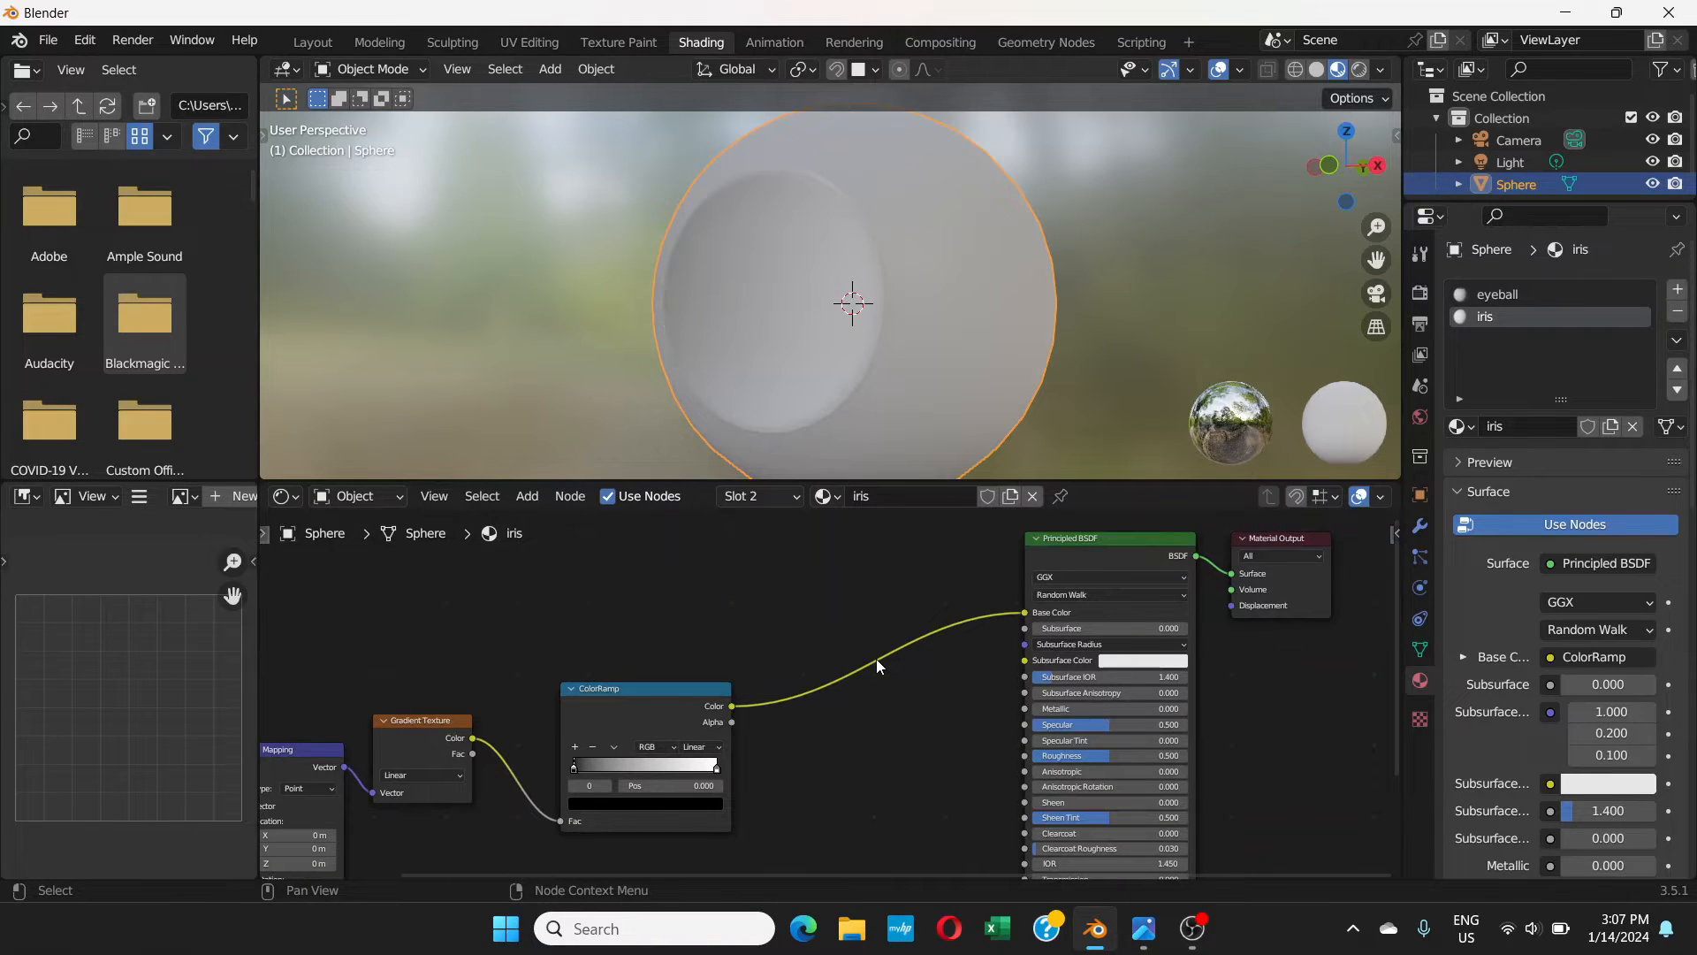
# - Rearrange the iris ColorRamp stops so white sits at 0 and black at 0.687
pyautogui.scroll(1, 750, 745)
pyautogui.moveTo(750, 745); pyautogui.dragTo(856, 682, button='middle')
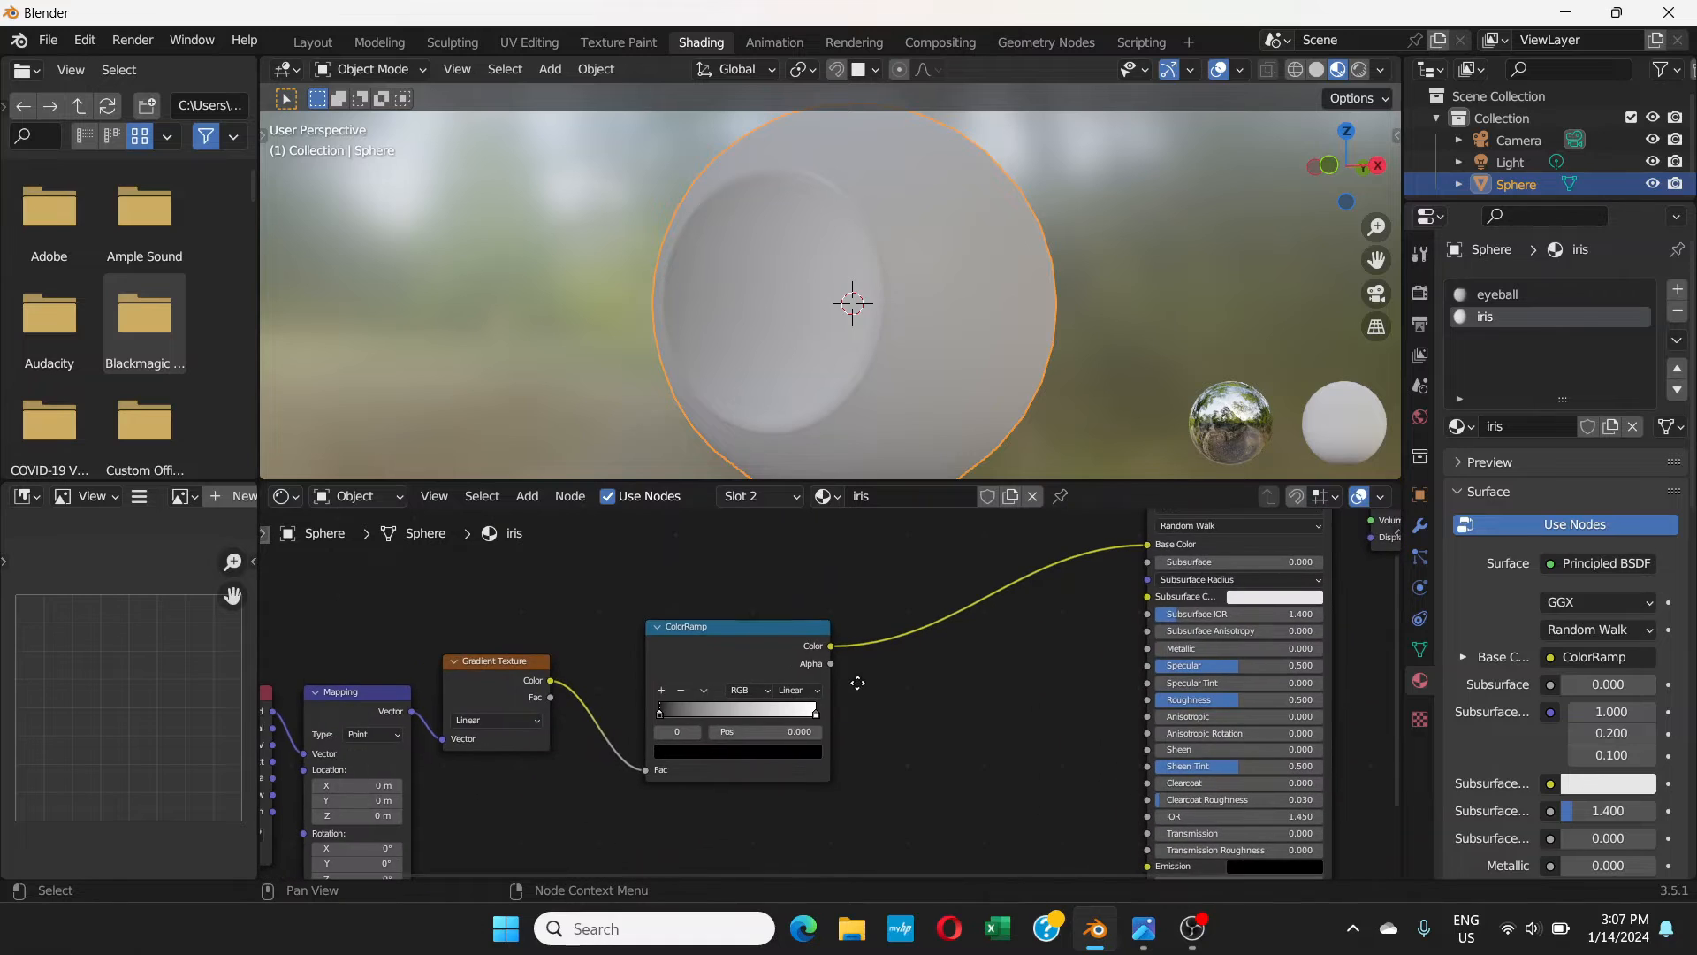
pyautogui.moveTo(662, 712); pyautogui.dragTo(622, 707)
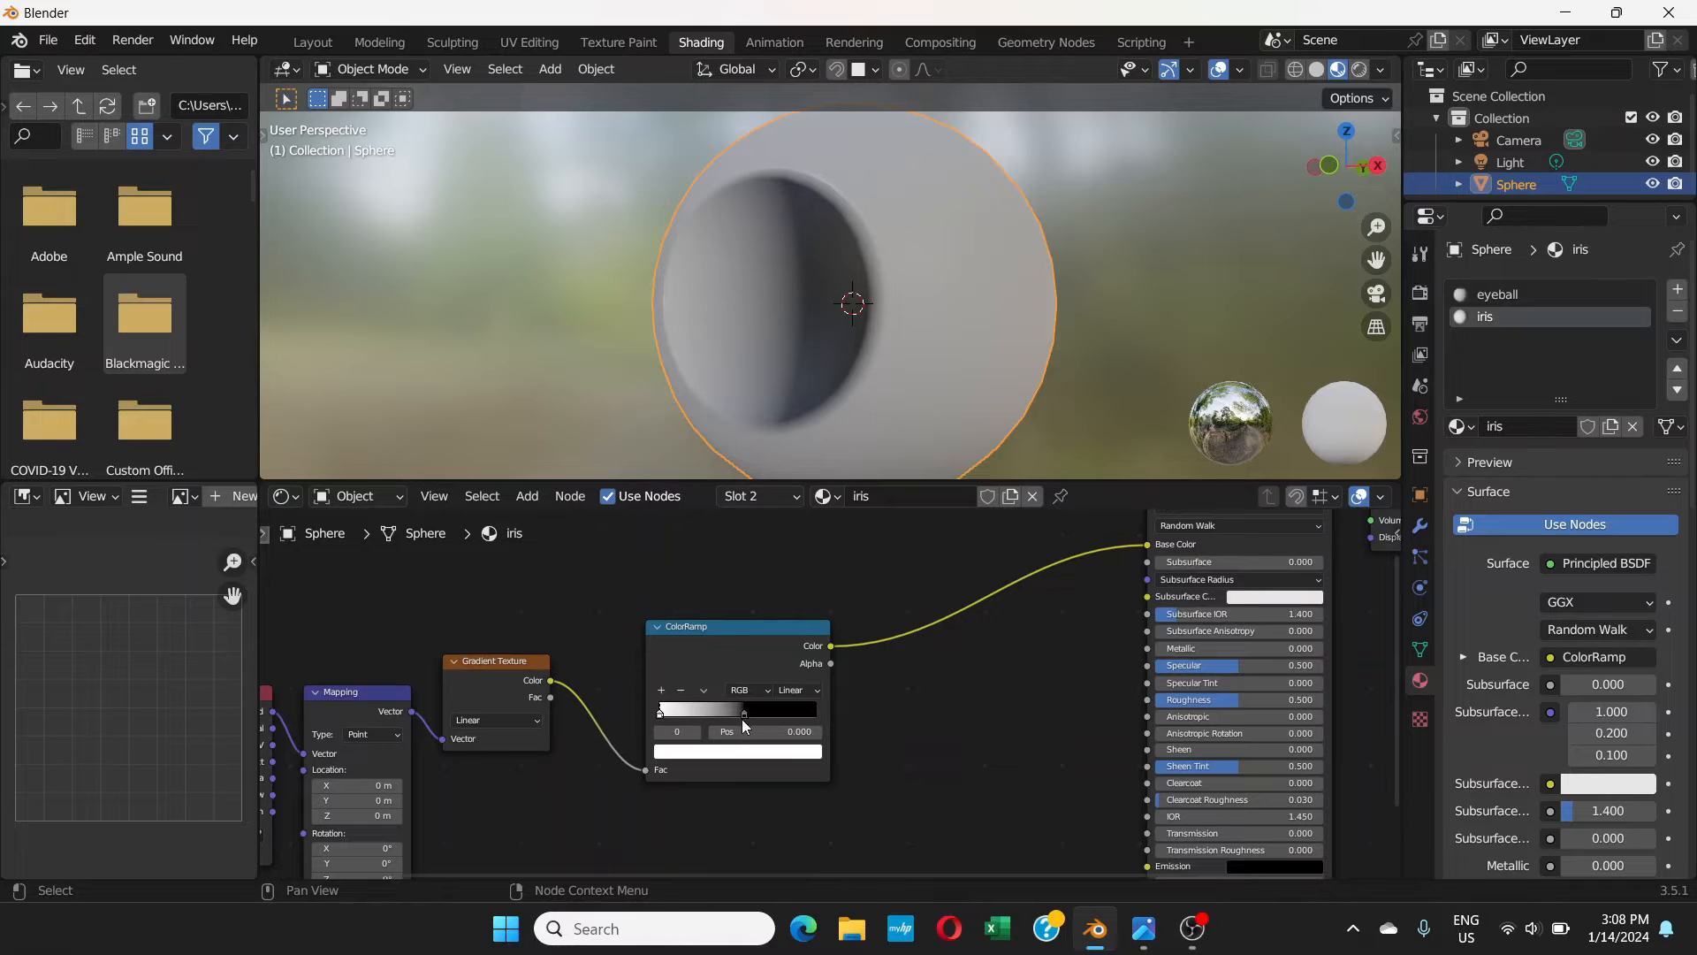
pyautogui.moveTo(741, 714); pyautogui.dragTo(767, 716)
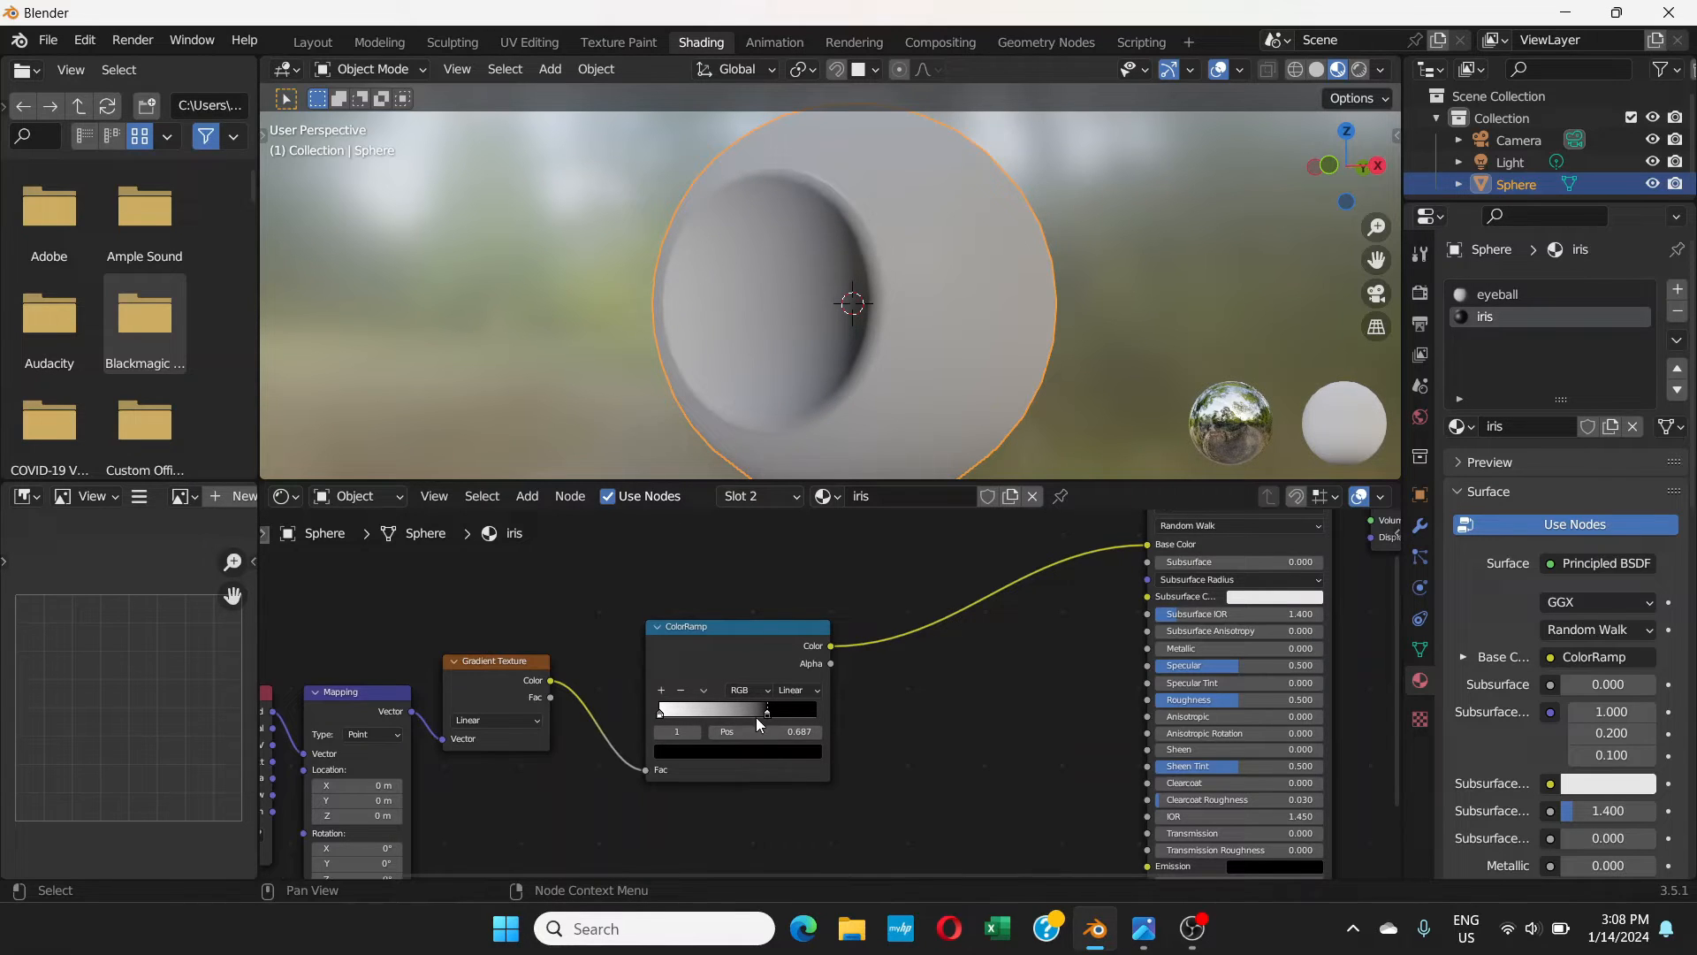
# - Recolour the ColorRamp's white stop to golden brown with hue 0.090, saturation 0.873 and value 0.305, trying orange and purple first
pyautogui.click(661, 716)
pyautogui.scroll(3, 657, 720)
pyautogui.moveTo(530, 730); pyautogui.dragTo(530, 729)
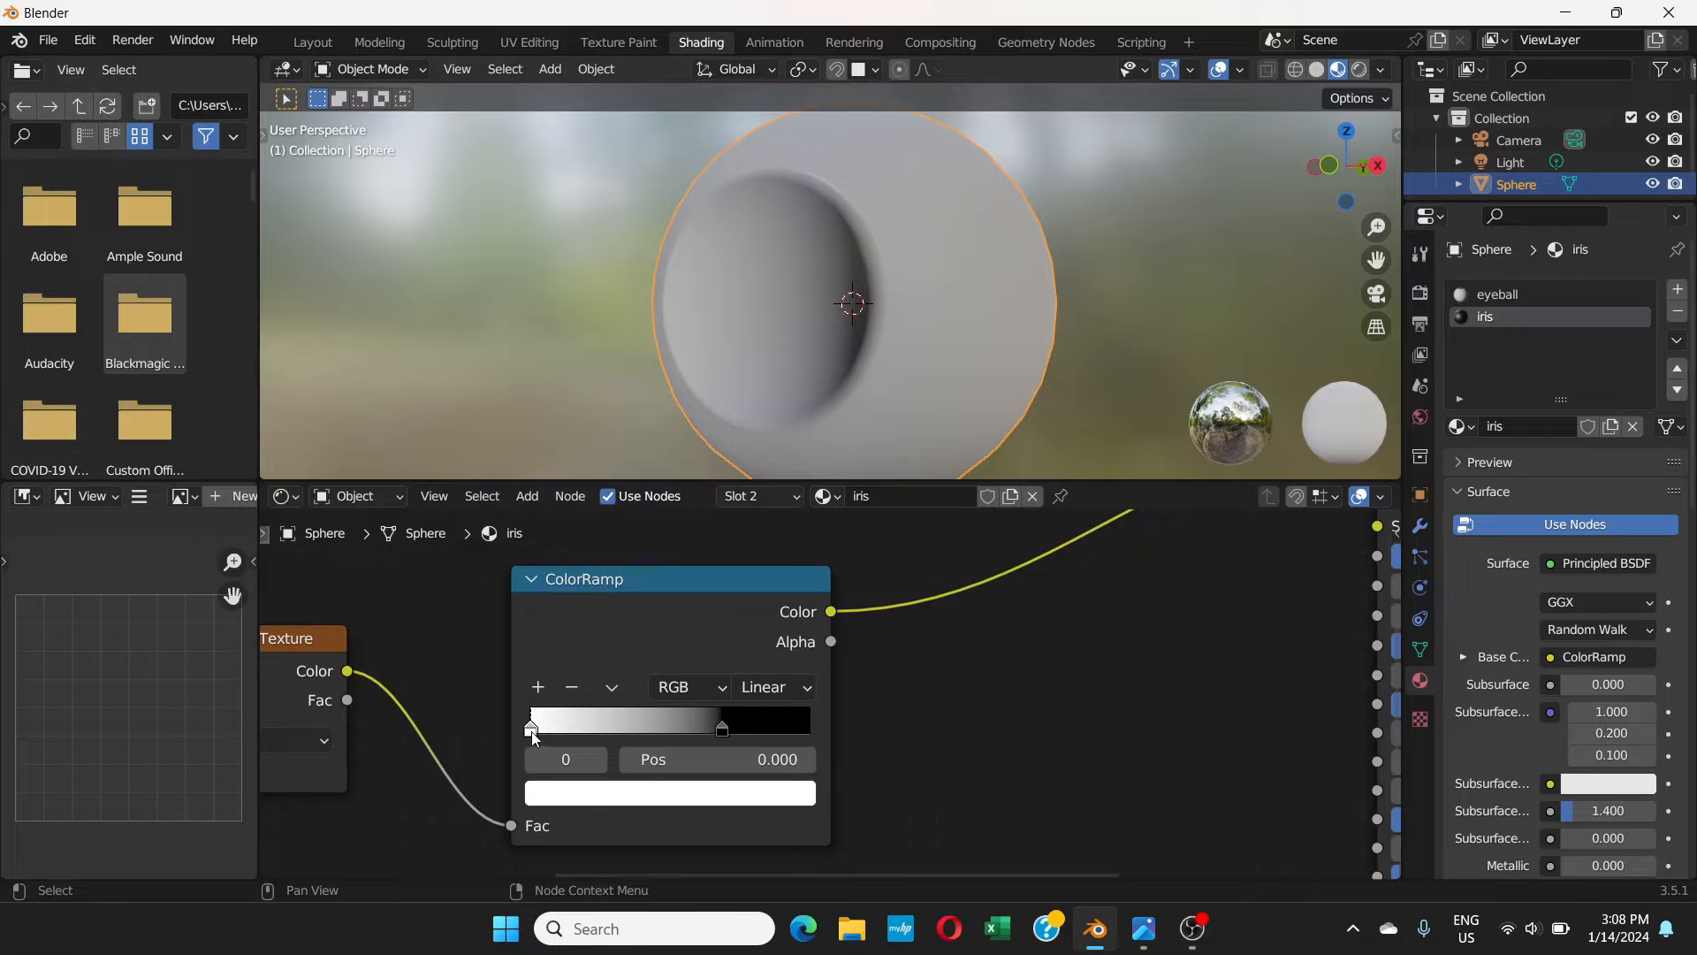
pyautogui.click(658, 794)
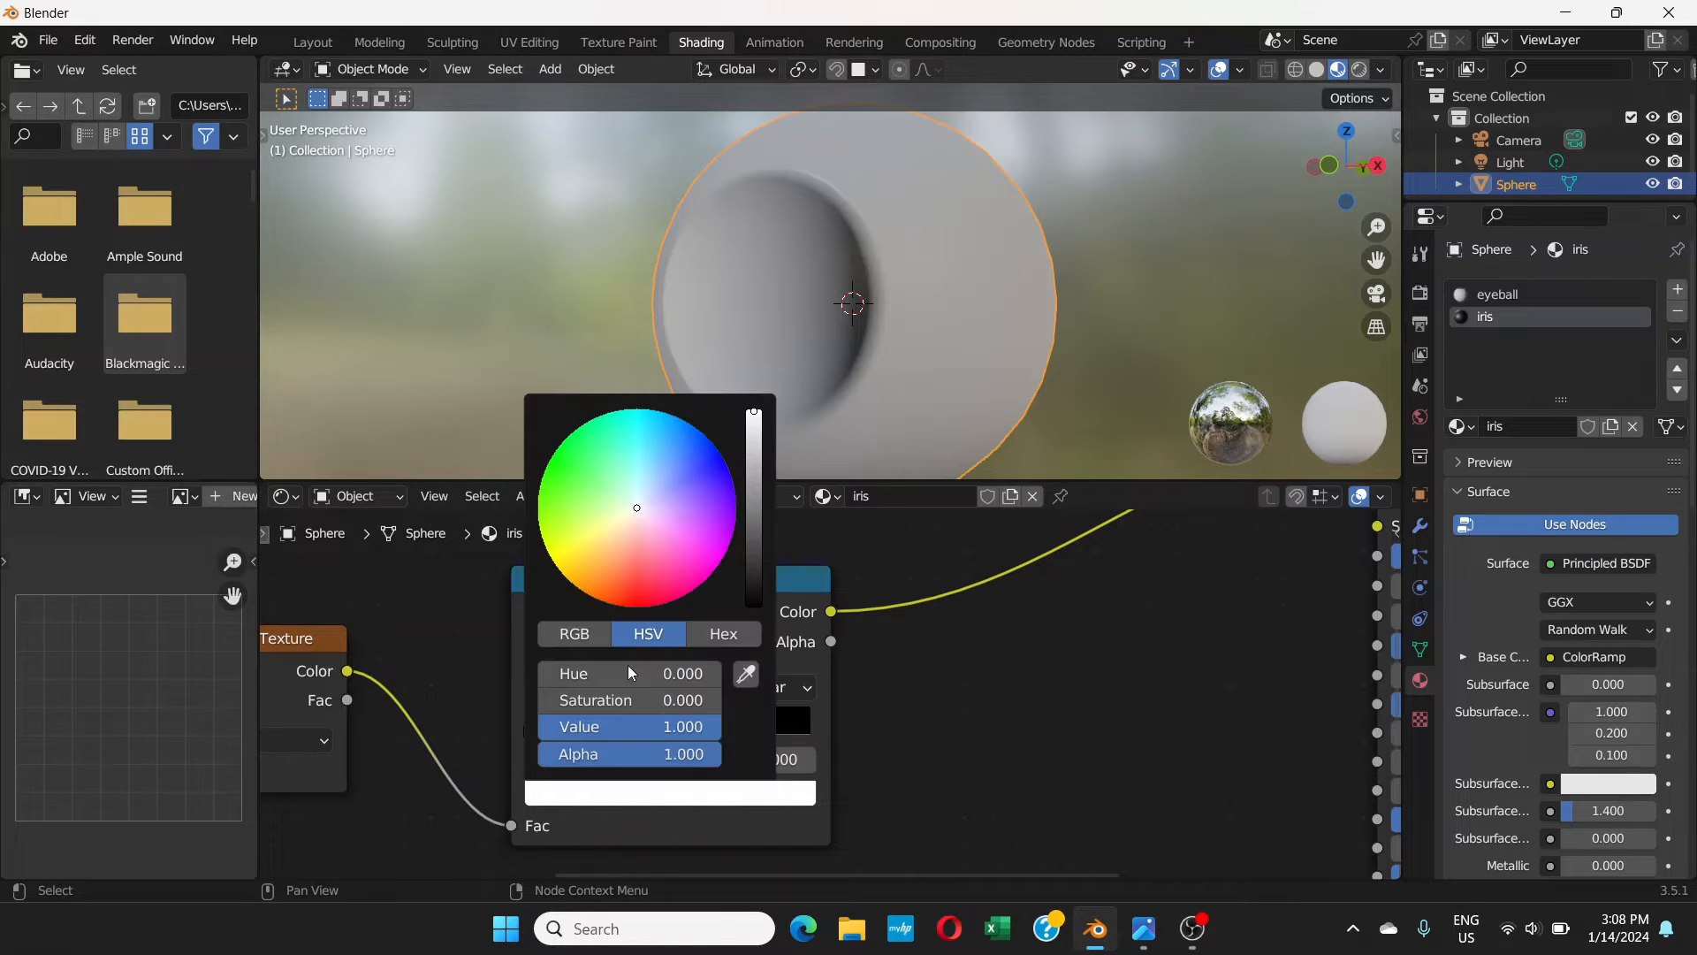
pyautogui.moveTo(595, 554)
pyautogui.mouseDown()
pyautogui.moveTo(624, 587)
pyautogui.moveTo(594, 578)
pyautogui.mouseUp()
pyautogui.click(754, 460)
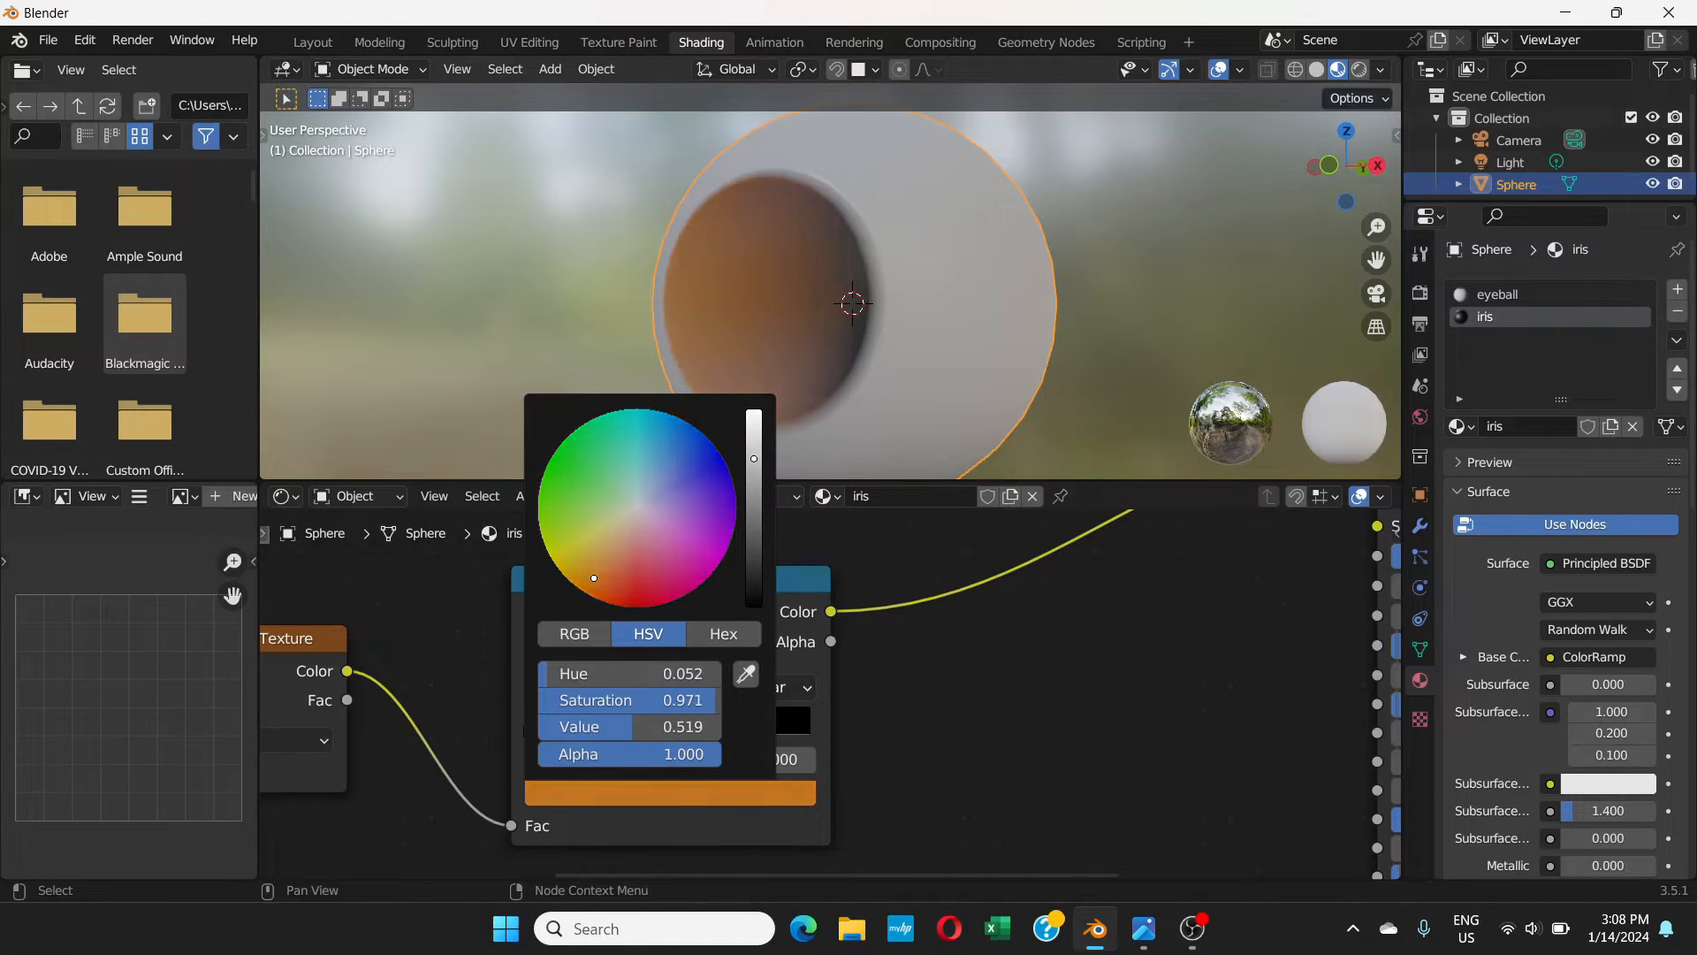
pyautogui.moveTo(594, 577); pyautogui.dragTo(581, 563)
pyautogui.moveTo(721, 477)
pyautogui.mouseDown()
pyautogui.moveTo(587, 557)
pyautogui.moveTo(736, 518)
pyautogui.mouseUp()
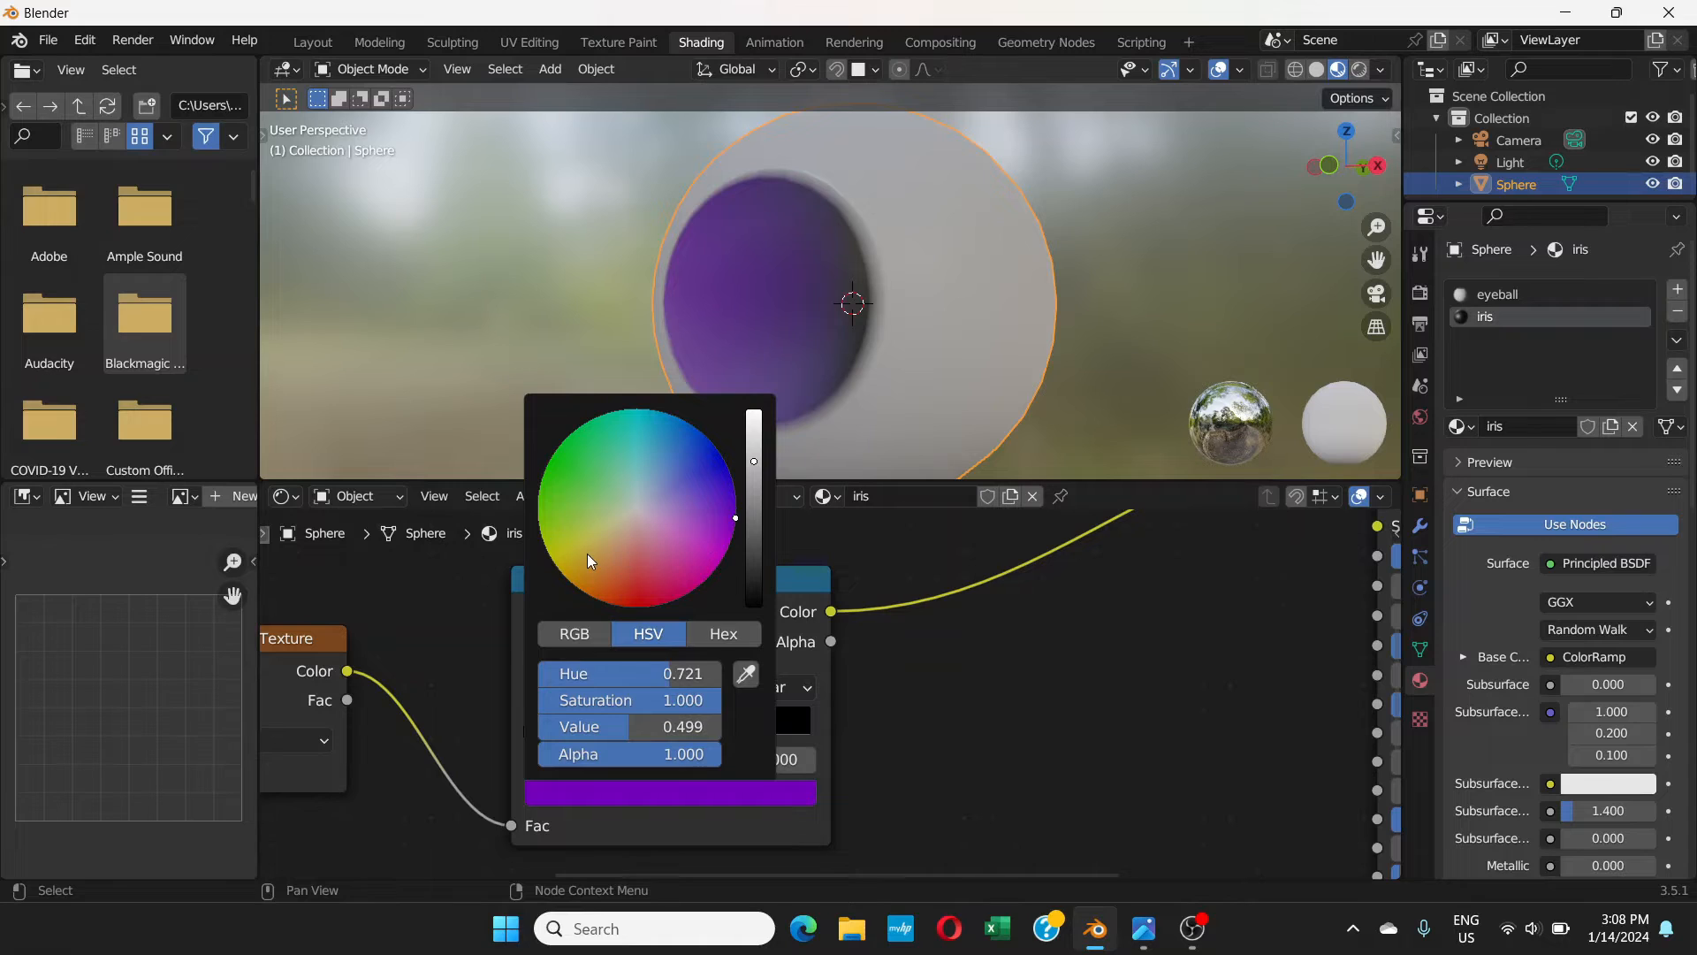
pyautogui.moveTo(587, 557)
pyautogui.mouseDown()
pyautogui.moveTo(567, 499)
pyautogui.moveTo(579, 571)
pyautogui.mouseUp()
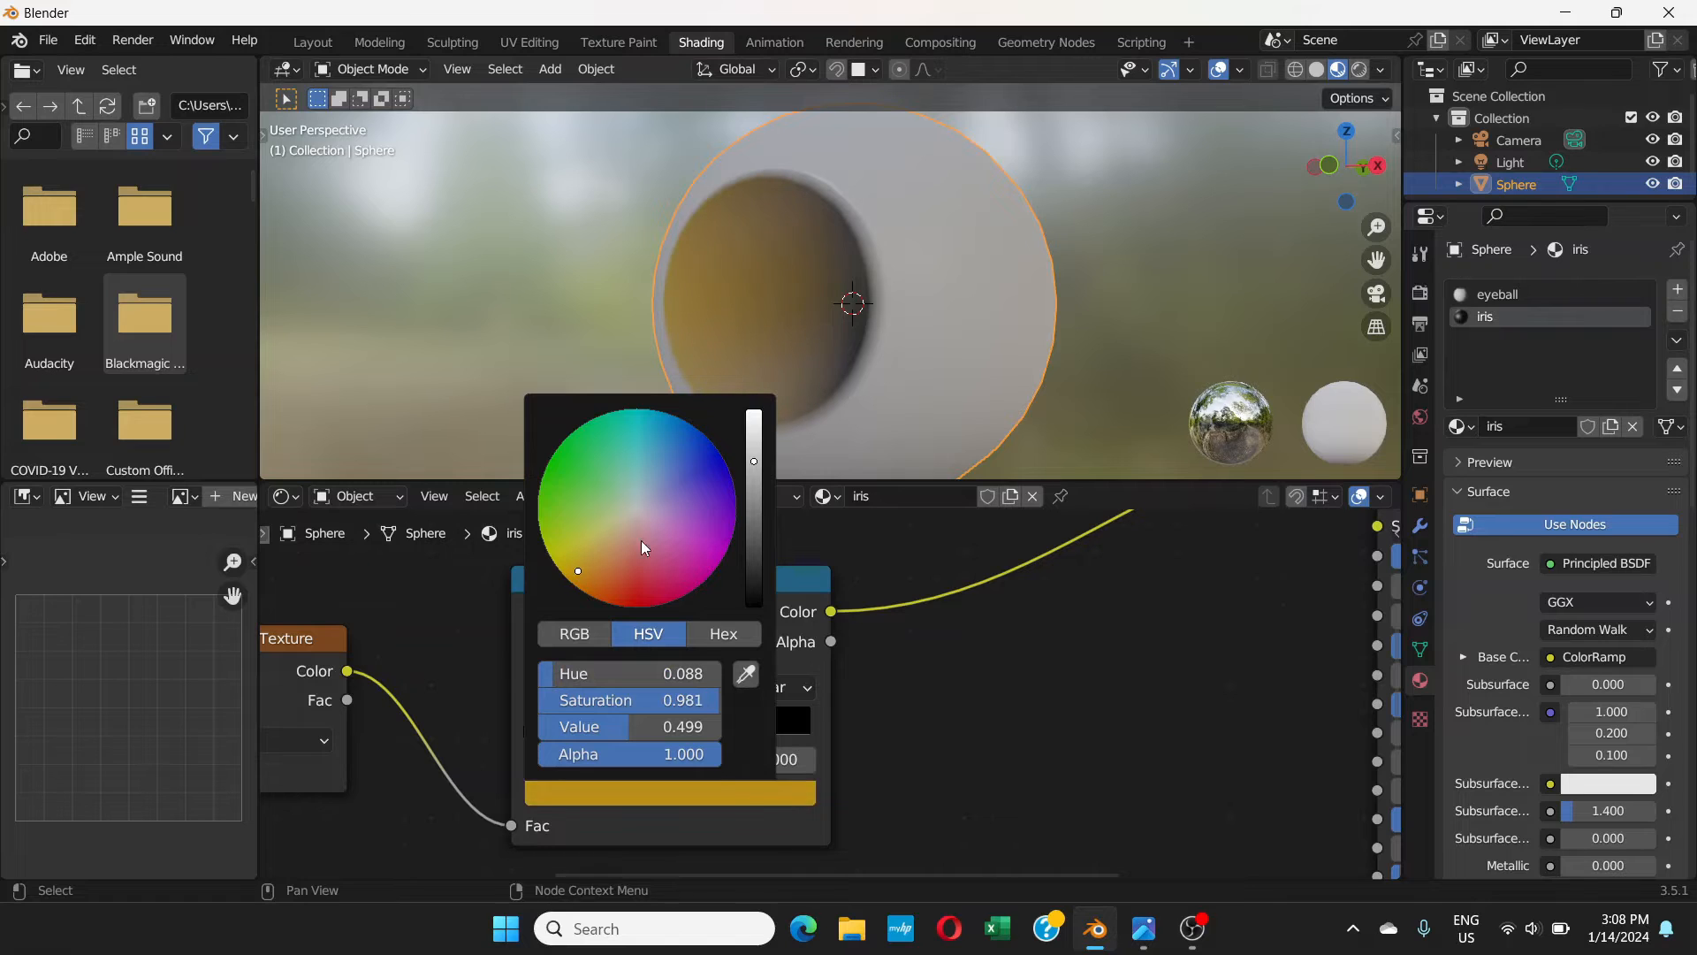
pyautogui.scroll(-4, 643, 547)
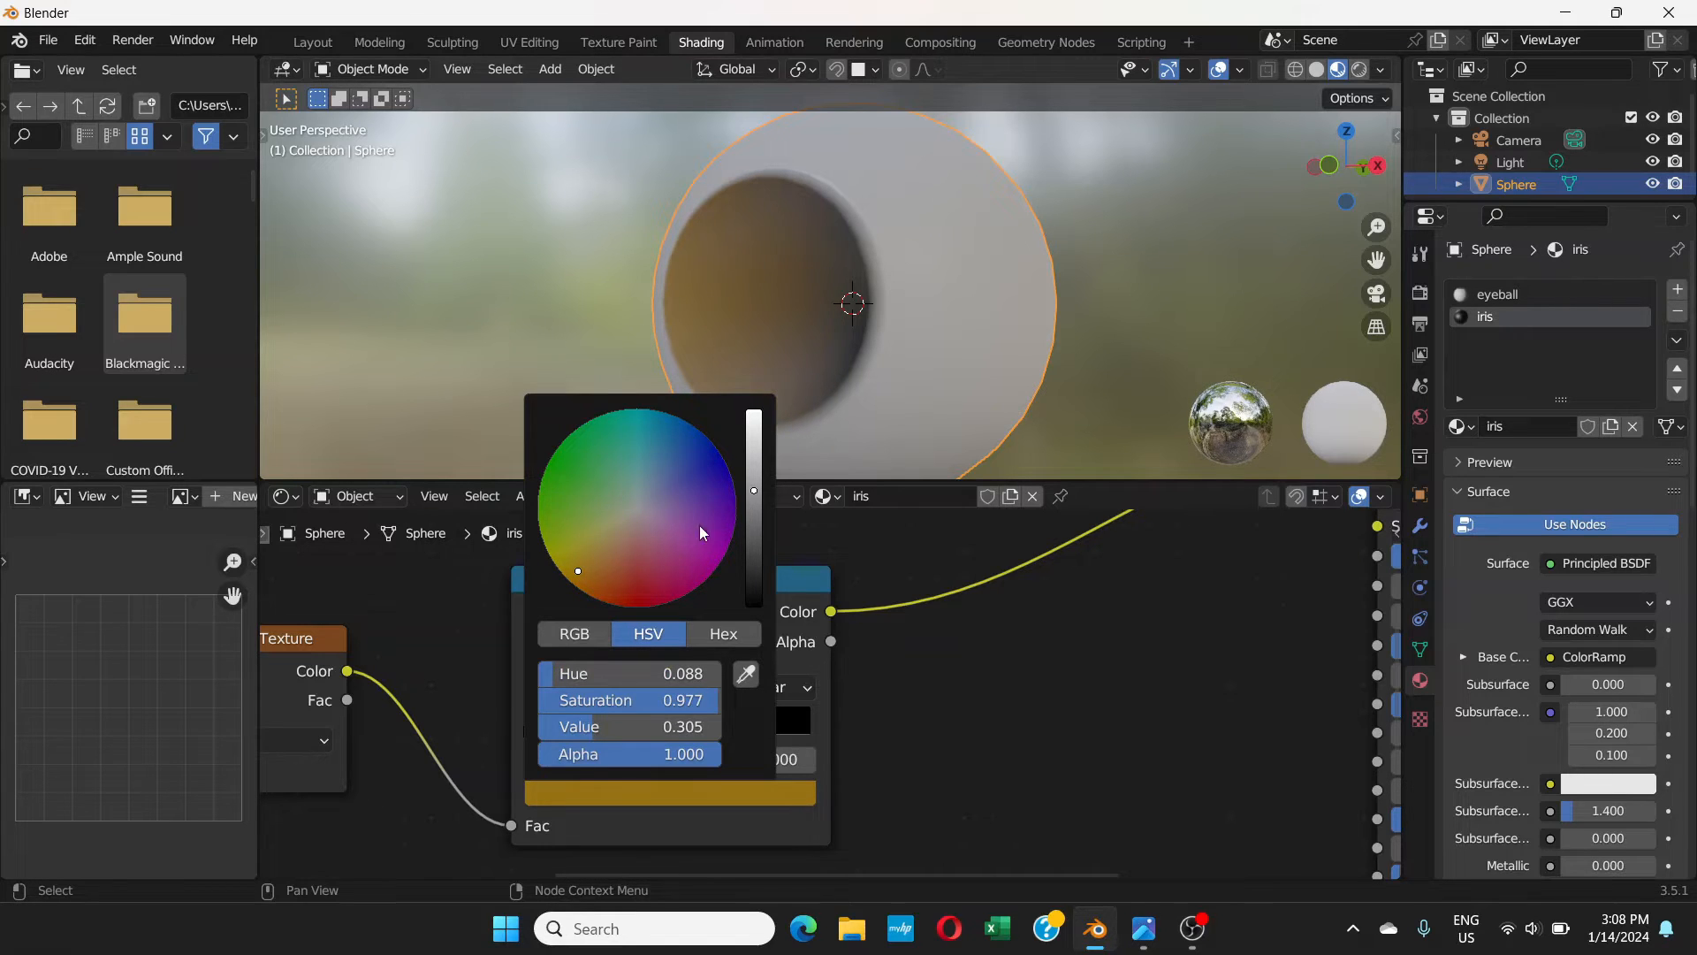
pyautogui.click(588, 564)
pyautogui.click(597, 555)
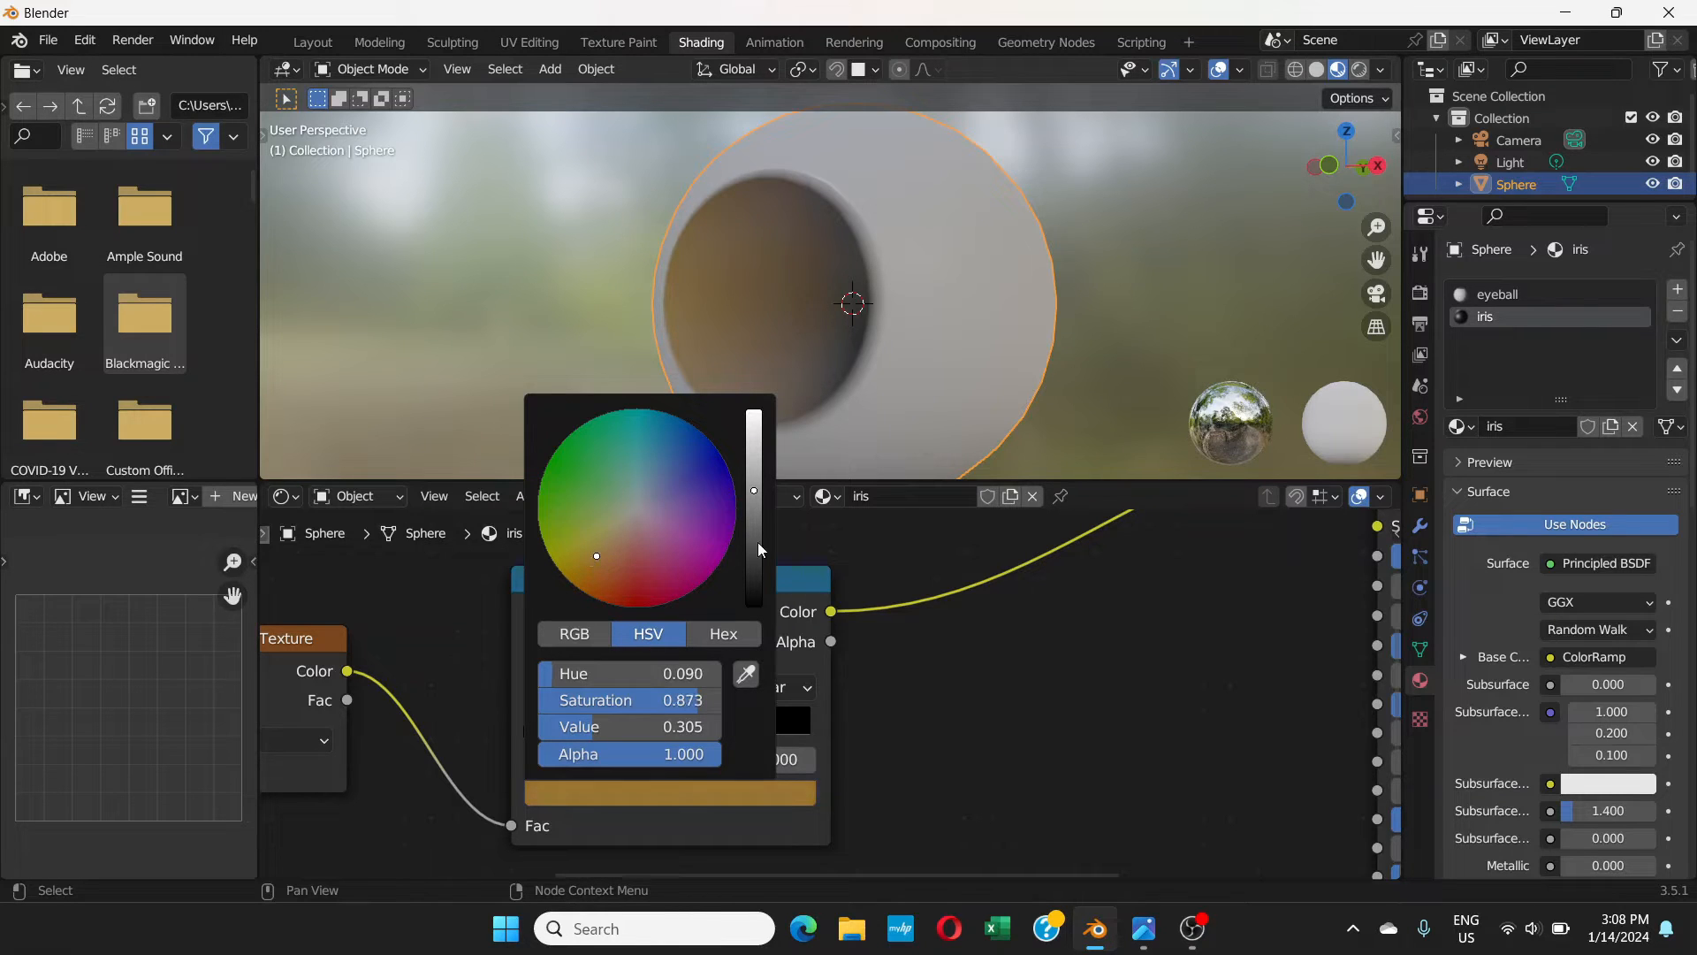
pyautogui.scroll(-1, 884, 658)
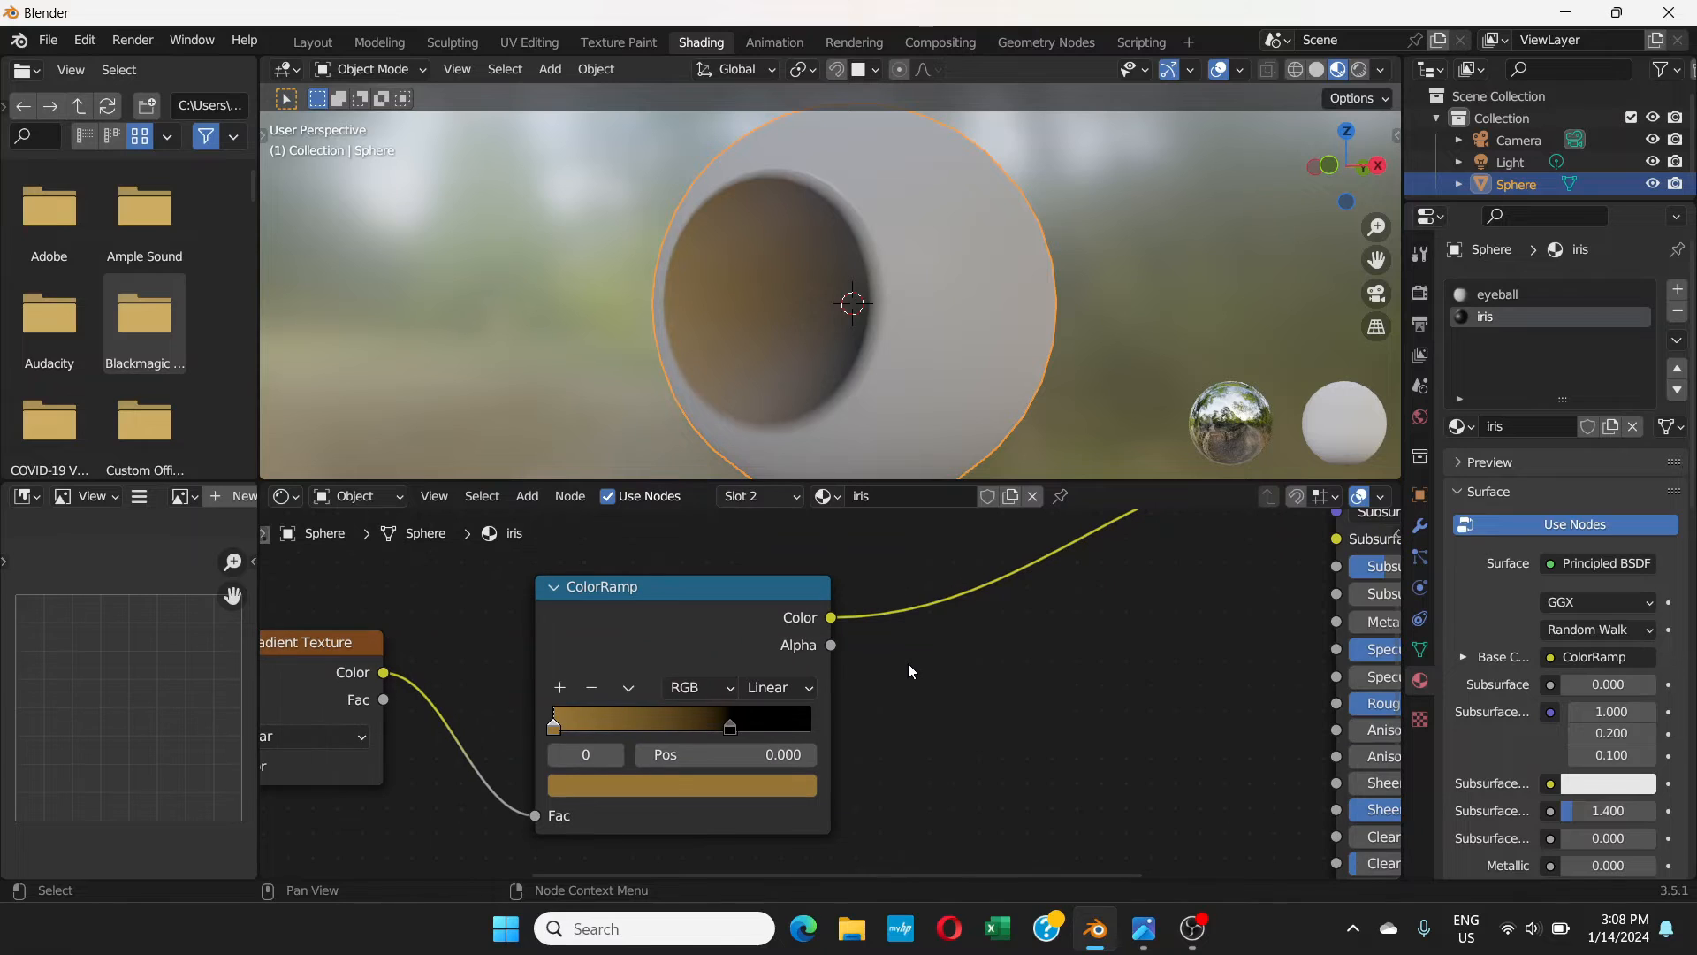
# - Consult the reference node graph to compare its Gradient Texture and ColorRamp setup with the iris material
pyautogui.scroll(-3, 883, 702)
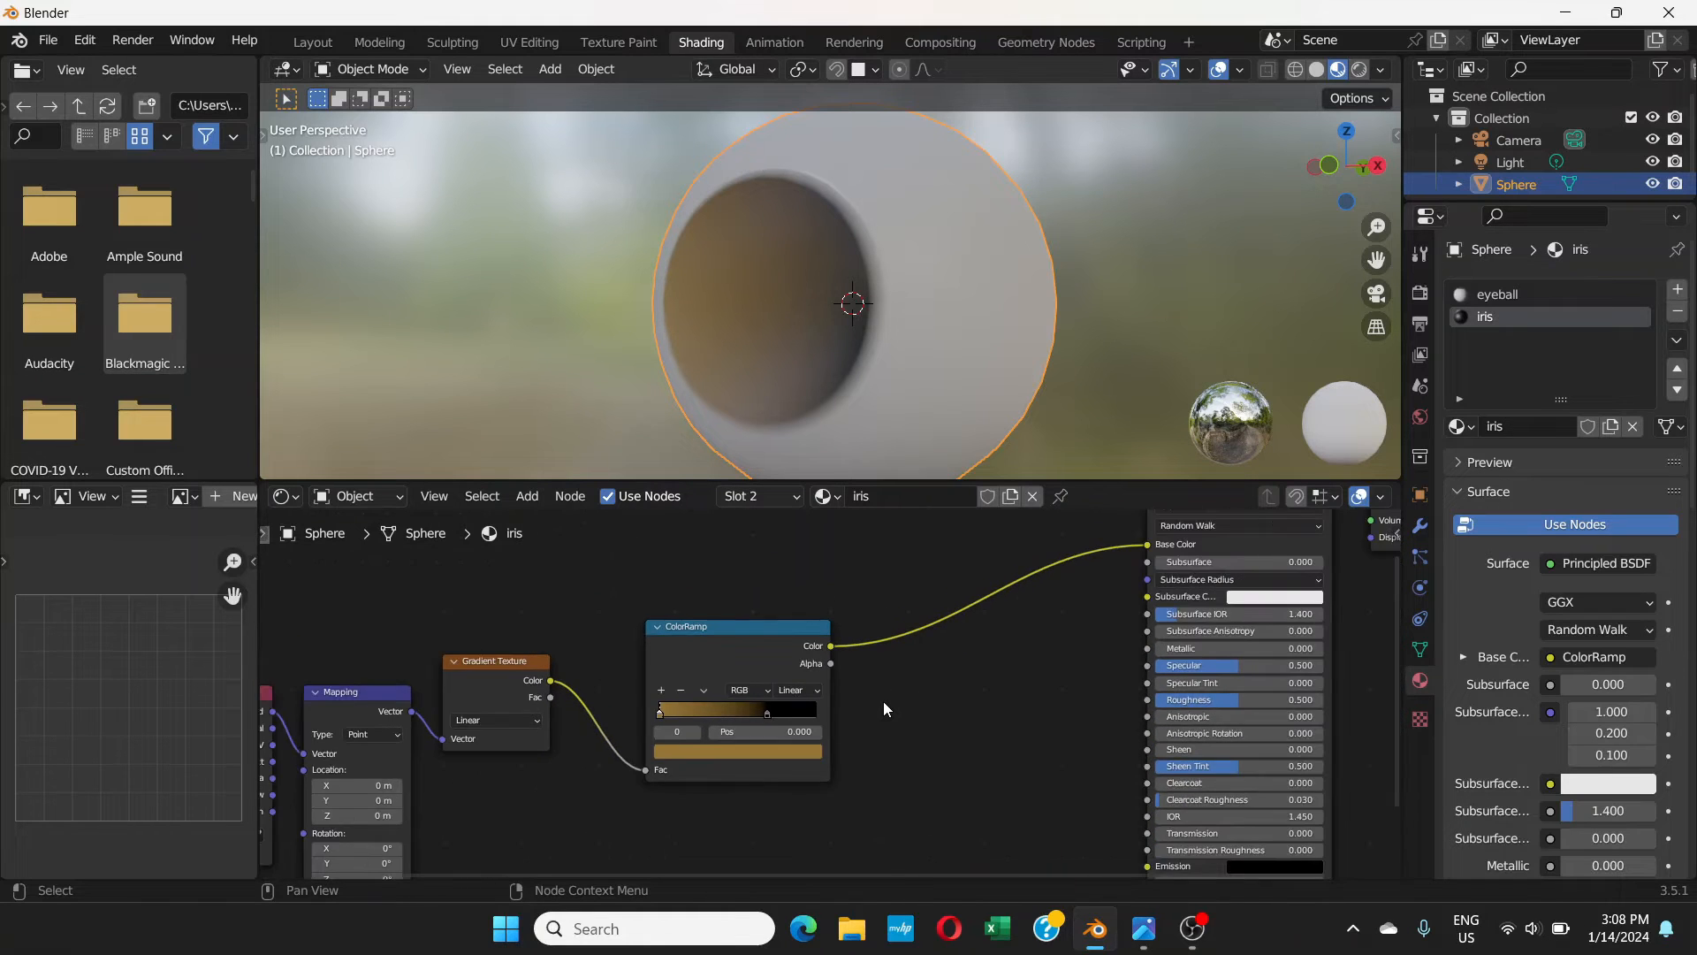
pyautogui.moveTo(925, 672); pyautogui.dragTo(978, 664, button='middle')
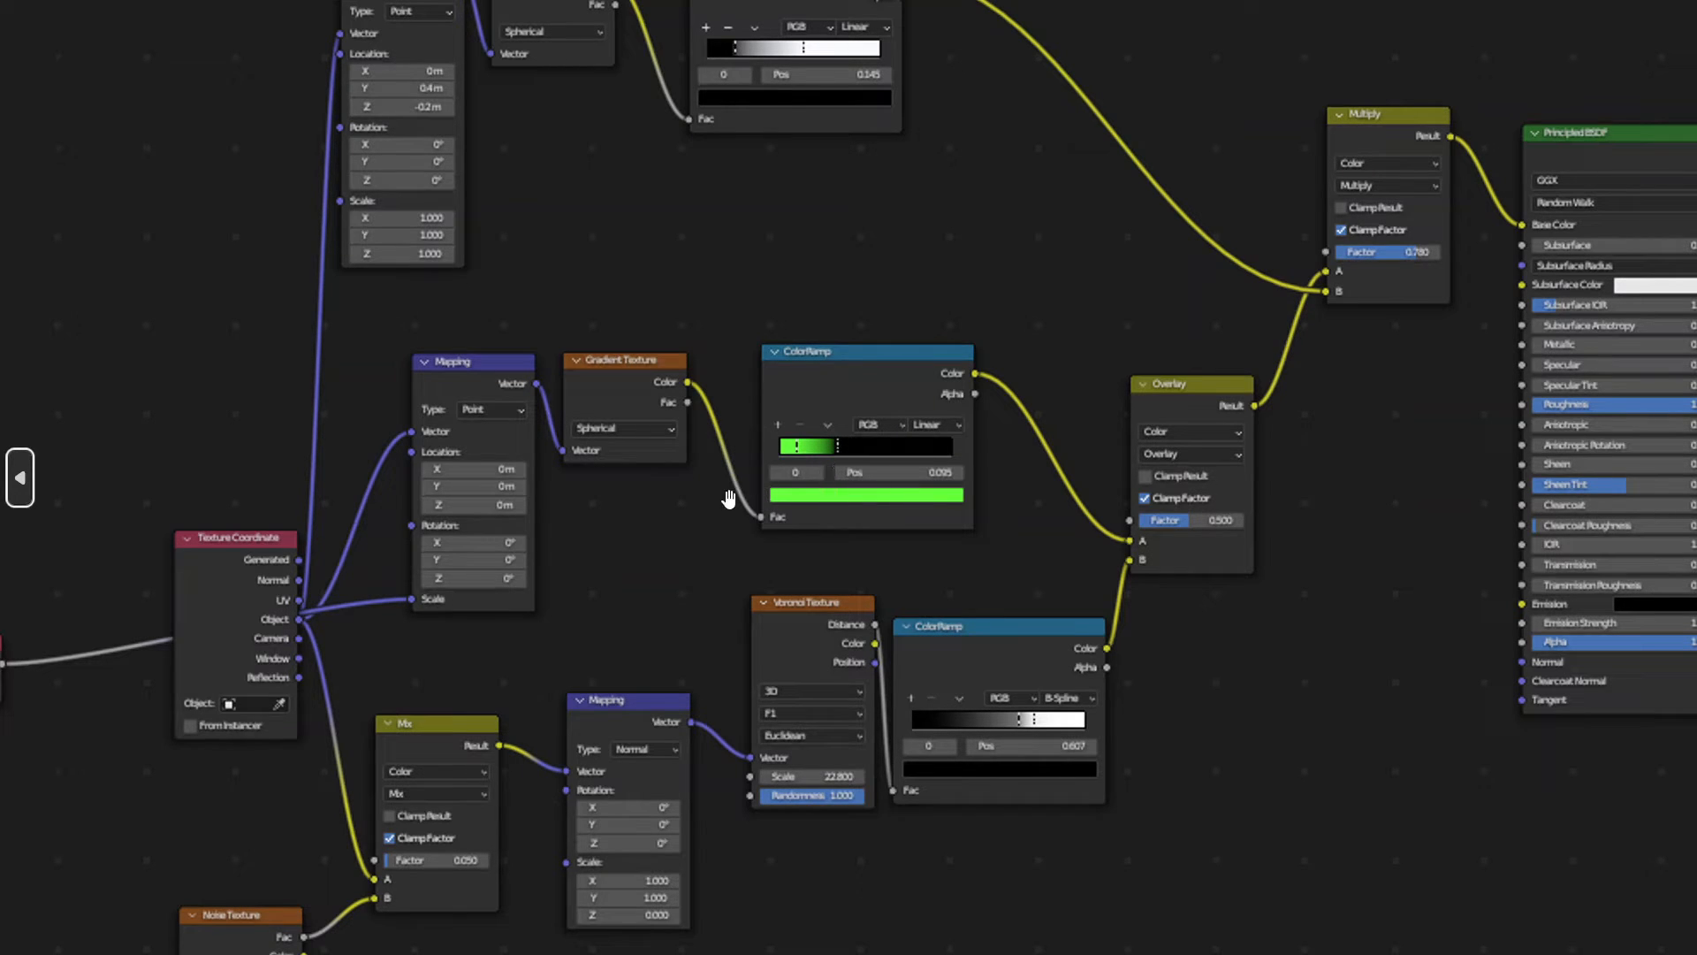
pyautogui.hotkey('alt', 'Tab')
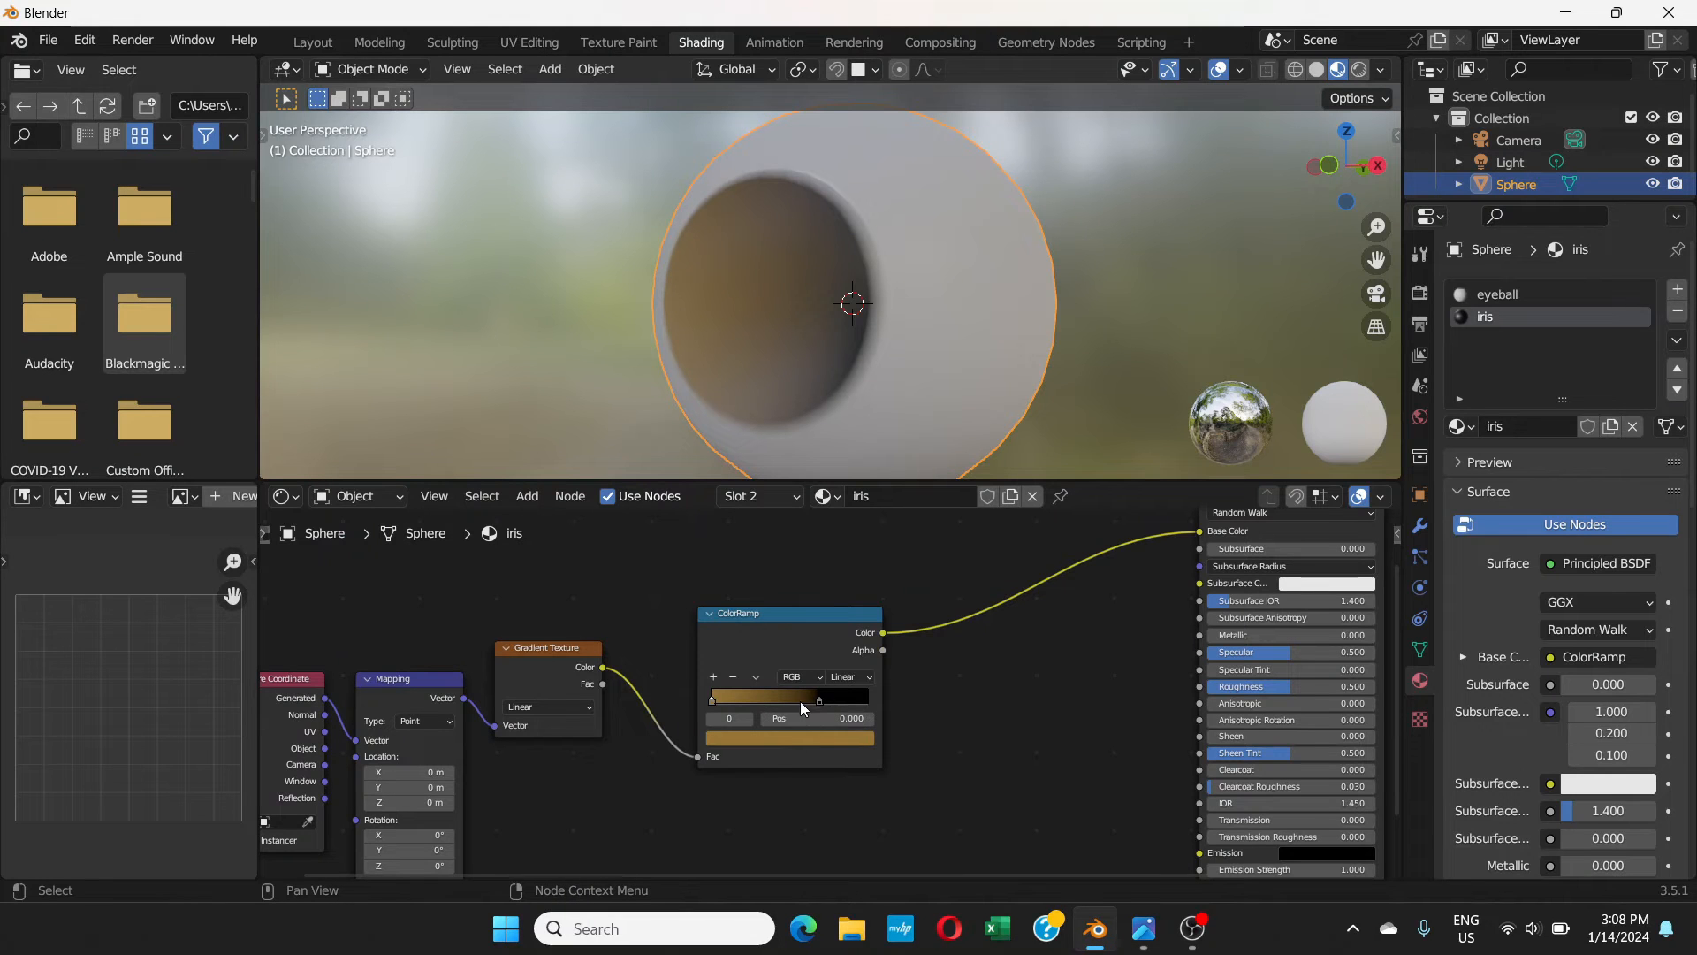
# - Move the ColorRamp's black stop to about 0.404 and change the Gradient Texture type to Spherical
pyautogui.moveTo(819, 700); pyautogui.dragTo(774, 700)
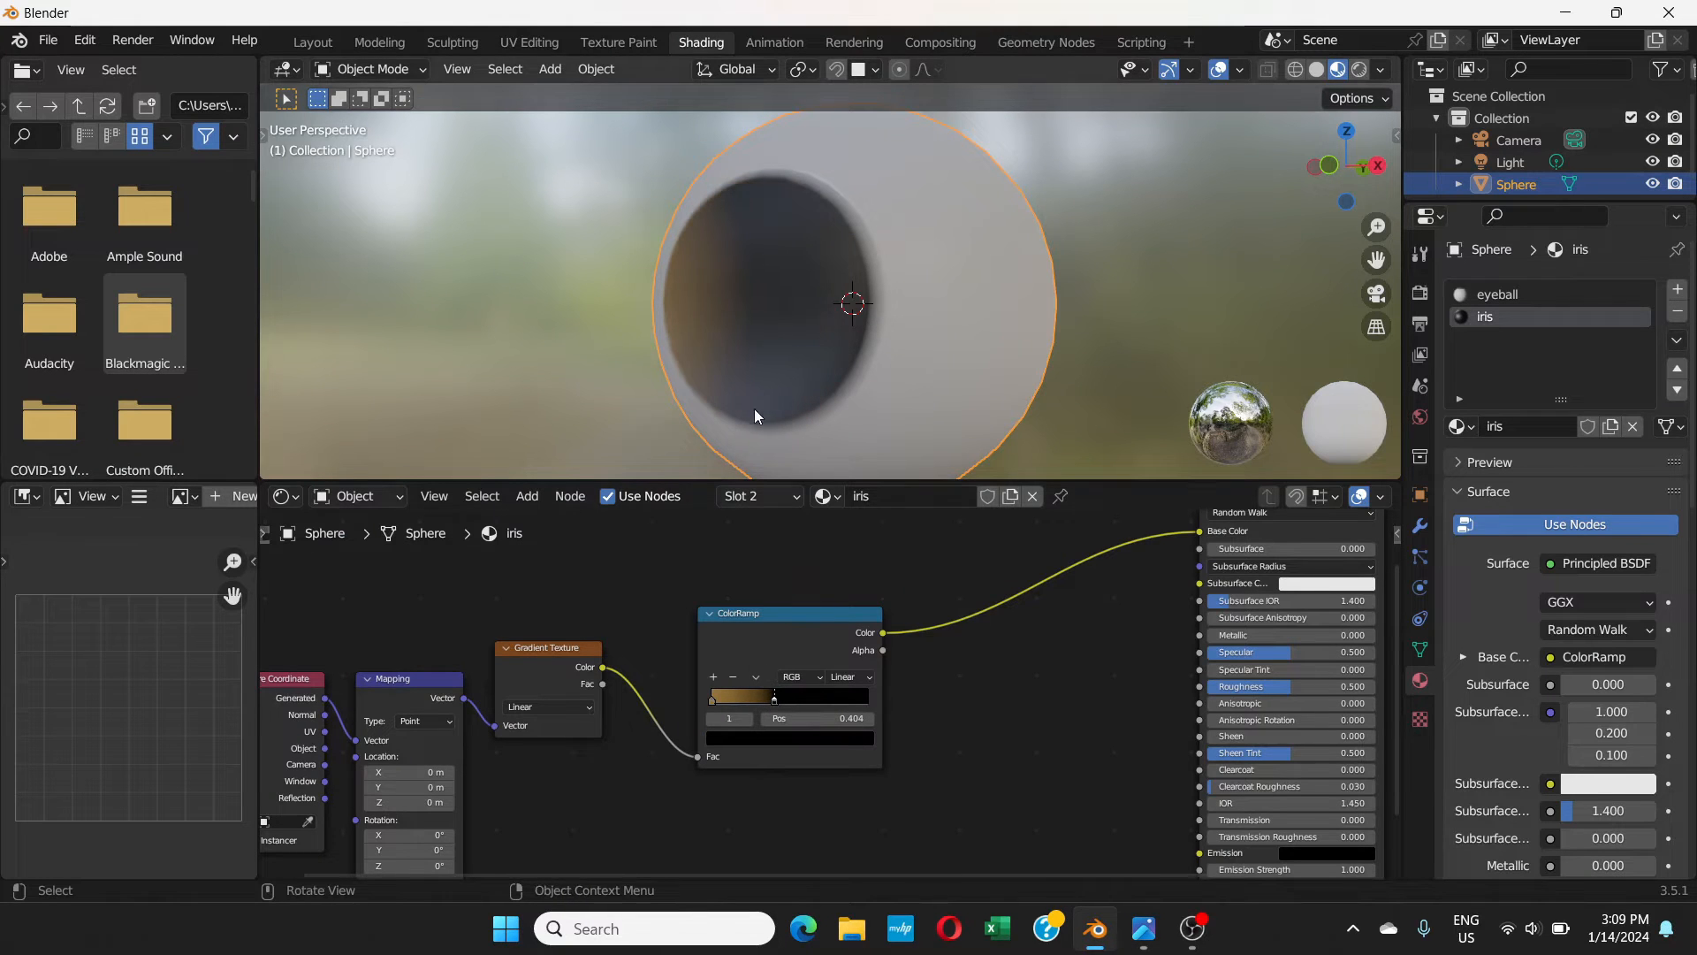
pyautogui.moveTo(754, 408); pyautogui.dragTo(840, 375, button='middle')
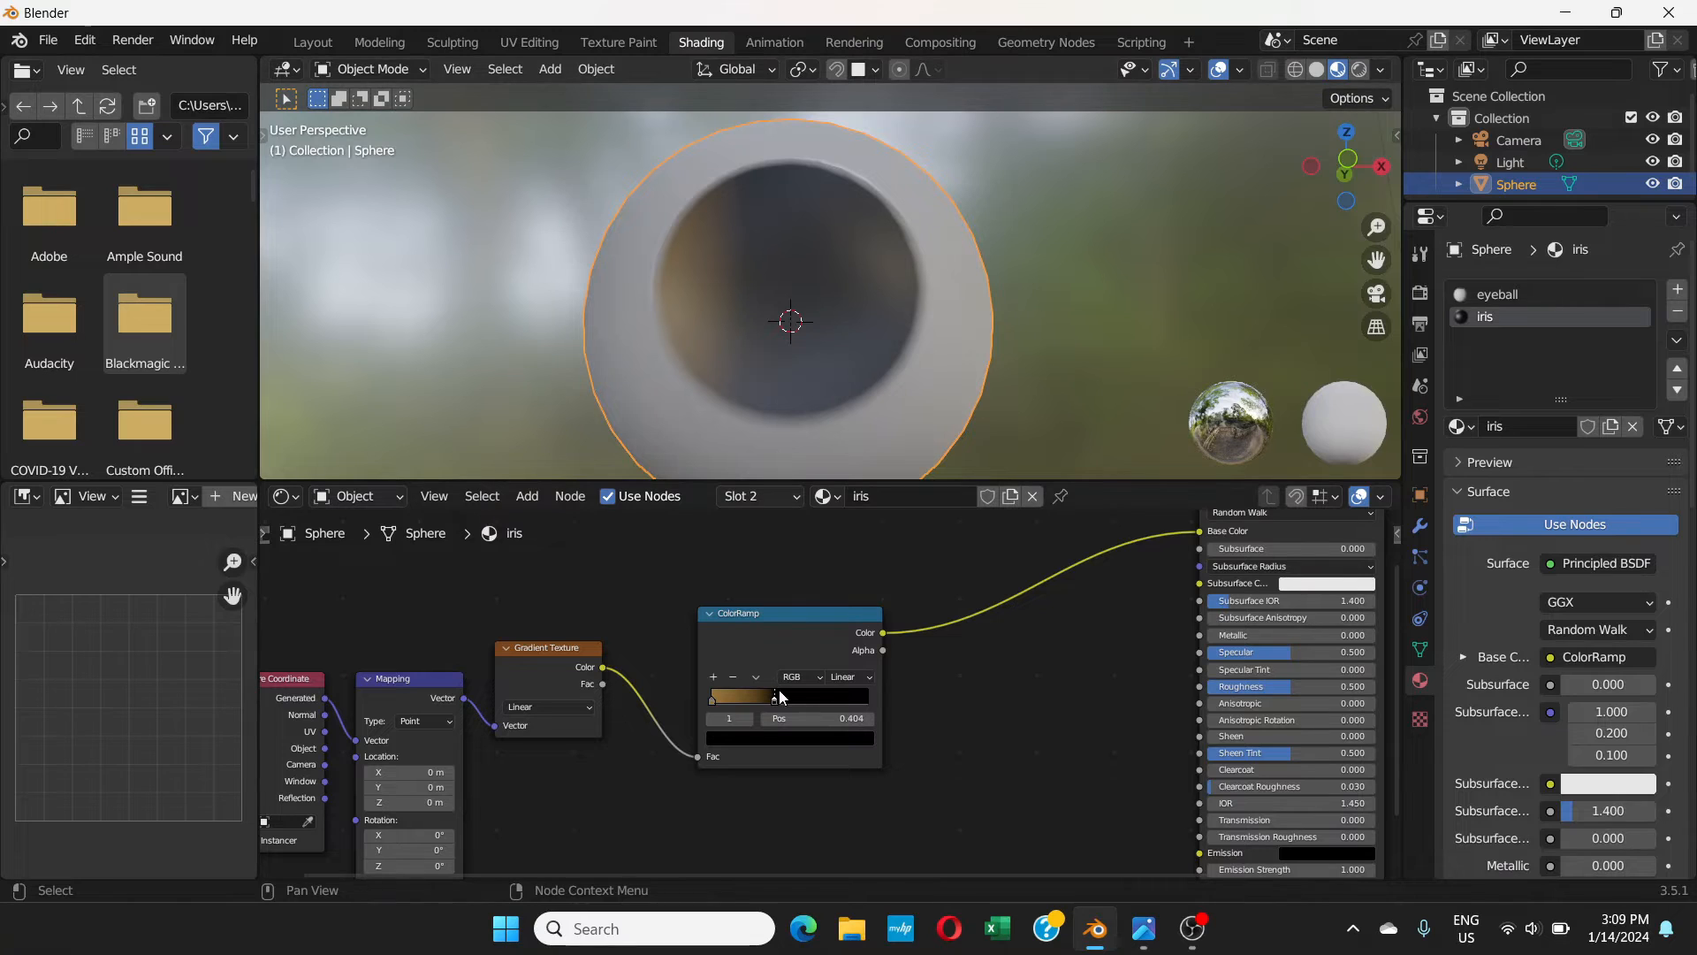
pyautogui.scroll(3, 507, 721)
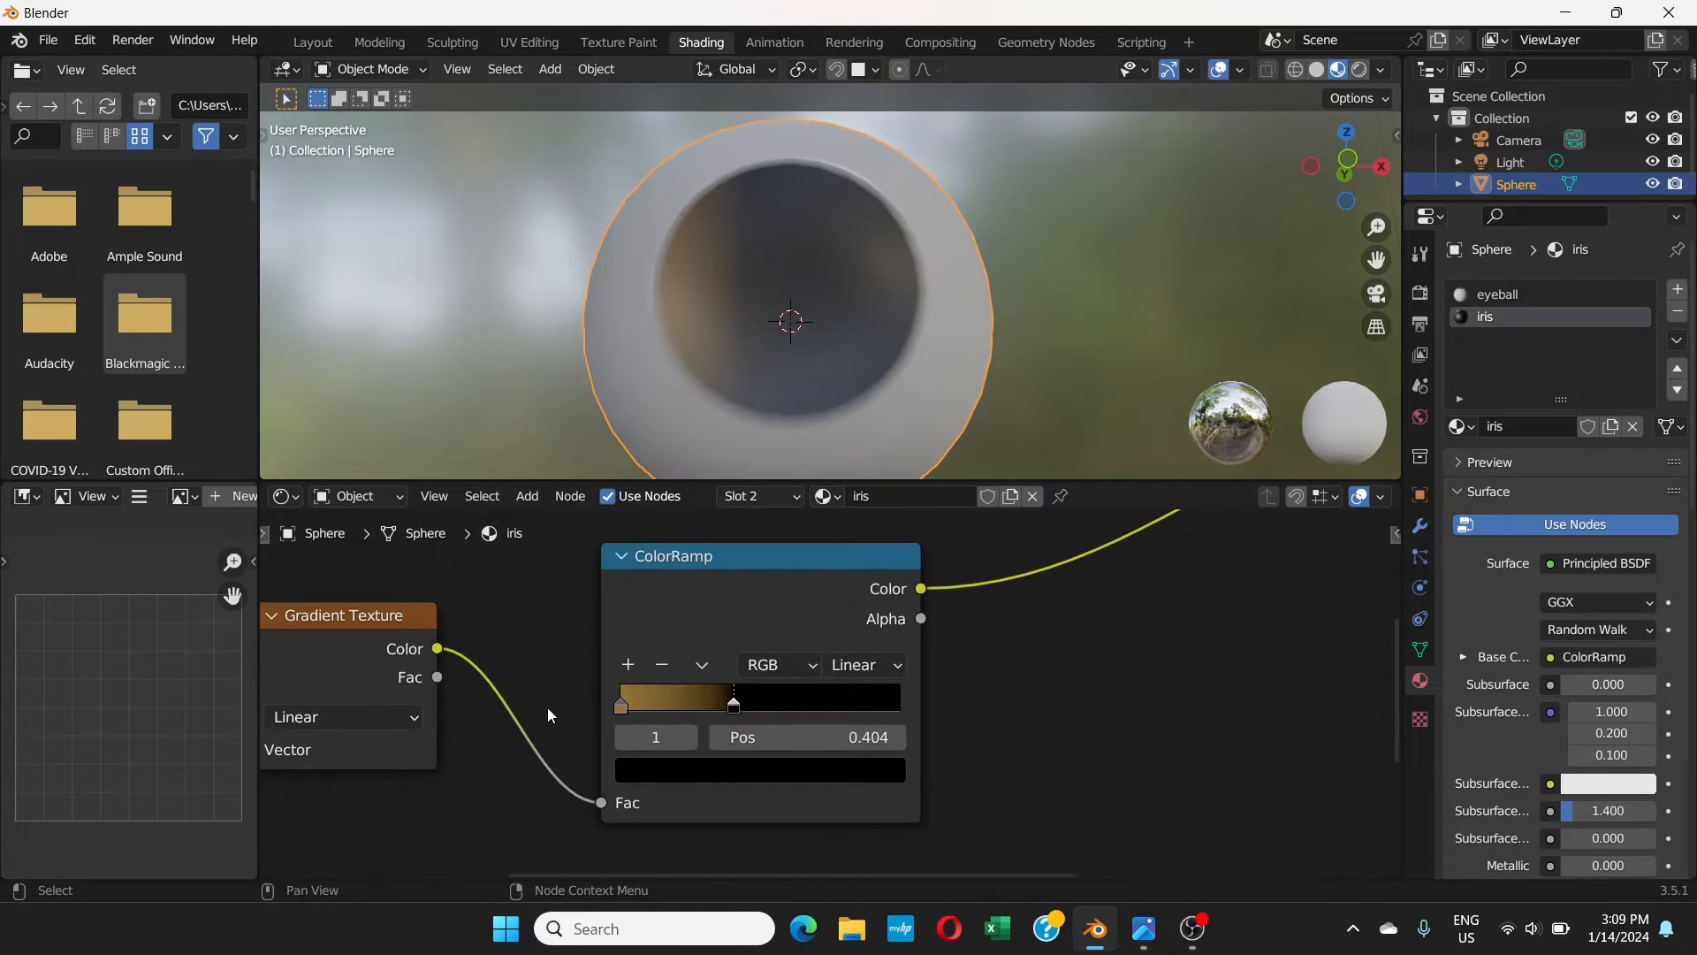
pyautogui.moveTo(548, 708); pyautogui.dragTo(815, 663, button='middle')
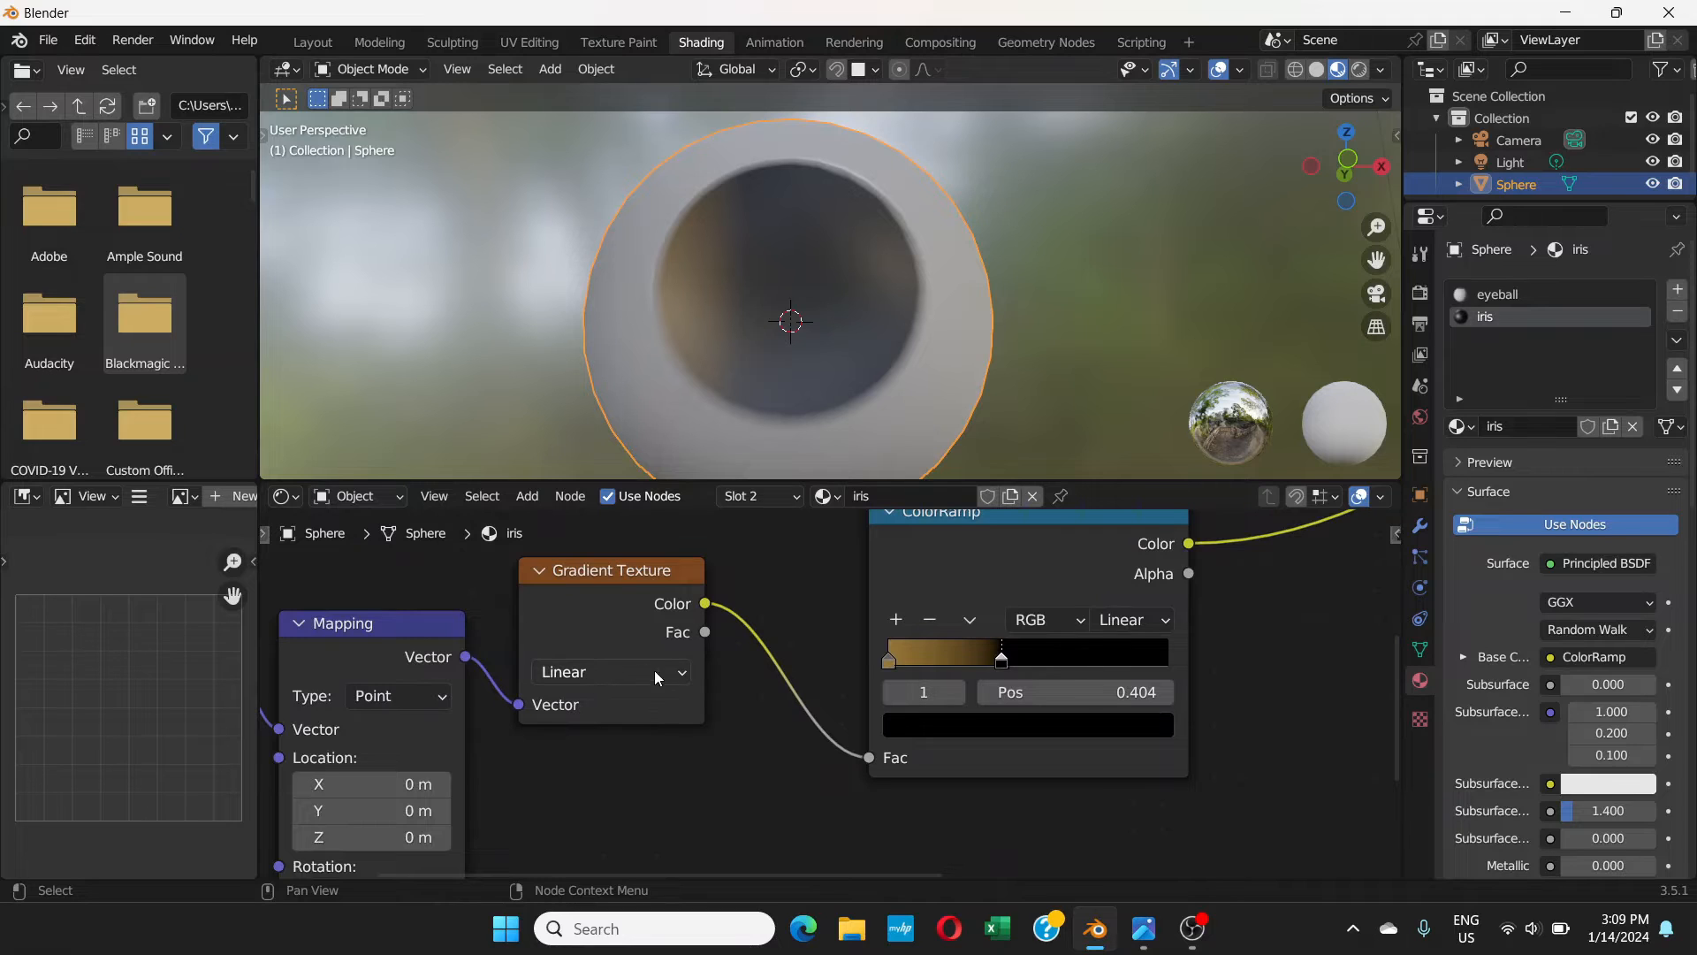
pyautogui.click(682, 674)
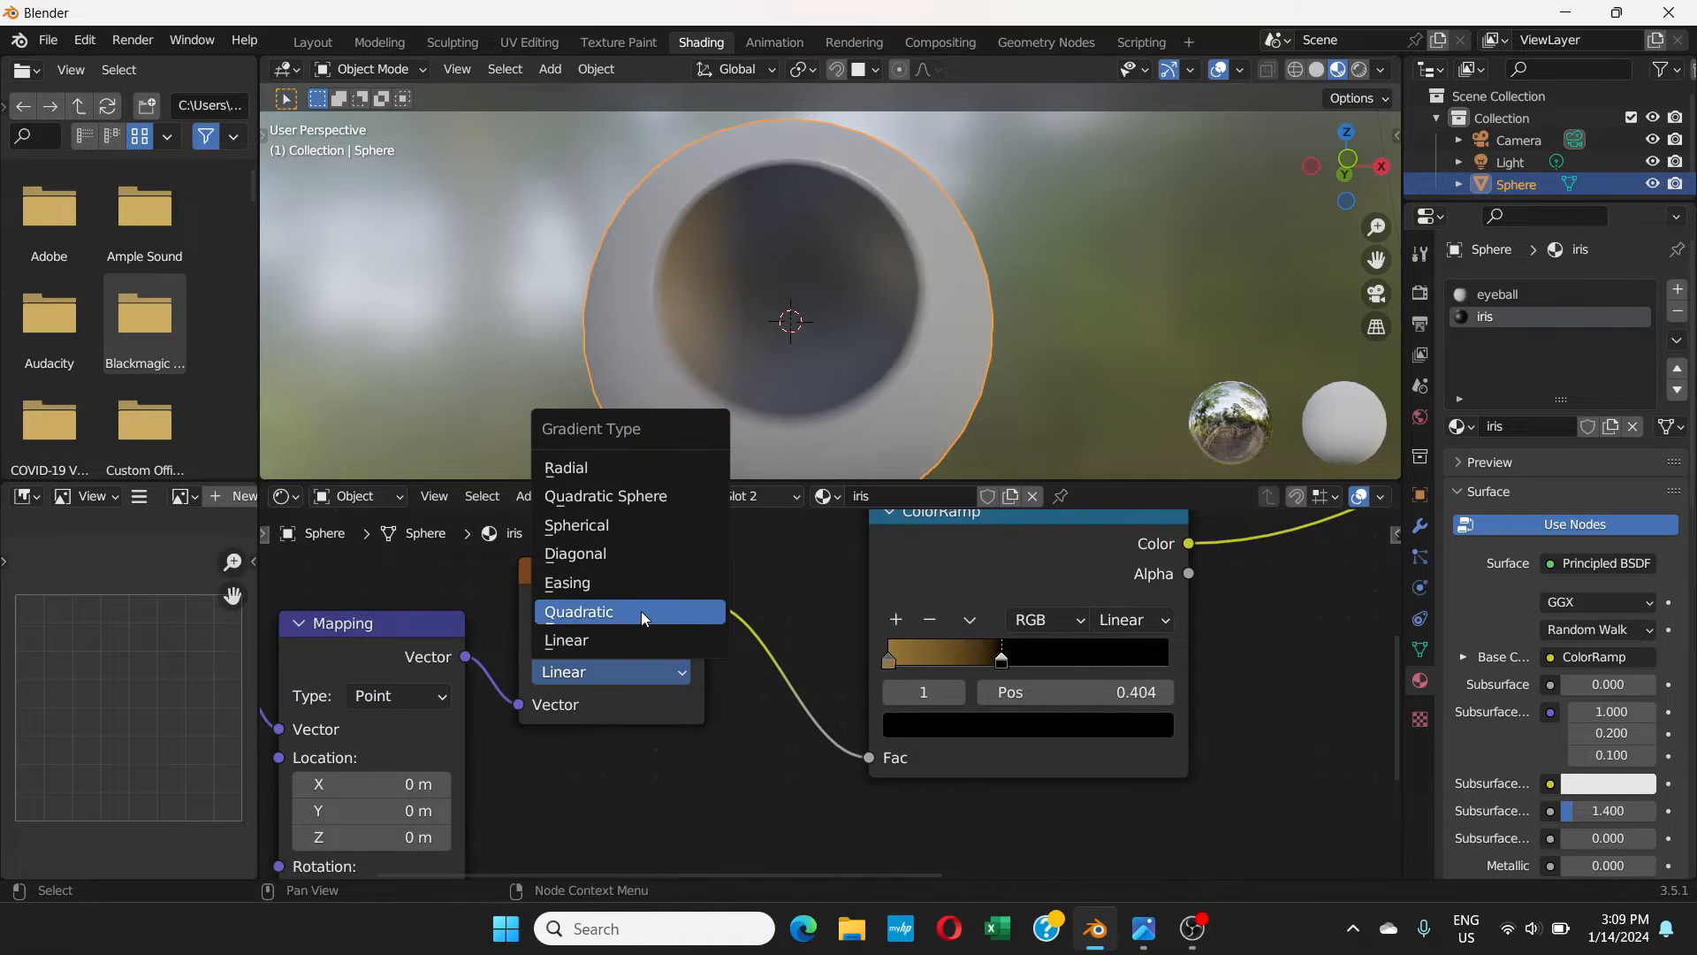
pyautogui.click(633, 524)
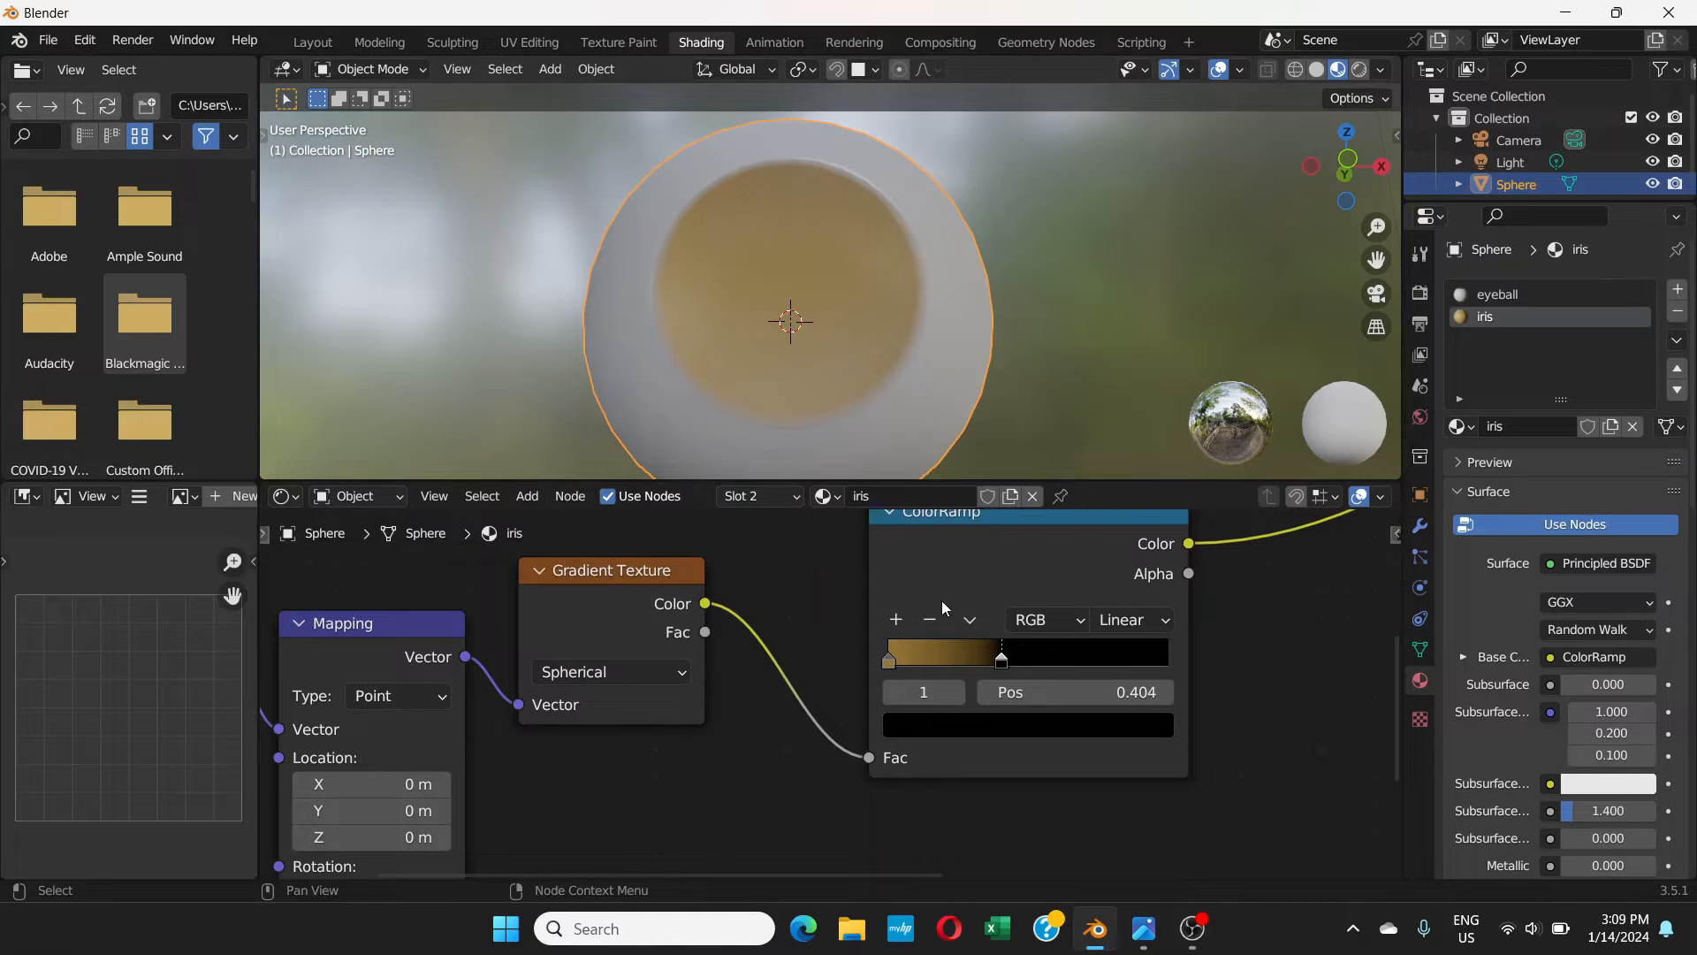
# - Bring the ColorRamp's brown and black stops close together, with the brown stop at about 0.284
pyautogui.moveTo(1002, 663)
pyautogui.mouseDown()
pyautogui.moveTo(952, 665)
pyautogui.moveTo(1040, 665)
pyautogui.moveTo(956, 657)
pyautogui.moveTo(1031, 657)
pyautogui.moveTo(992, 661)
pyautogui.mouseUp()
pyautogui.scroll(-2, 1047, 760)
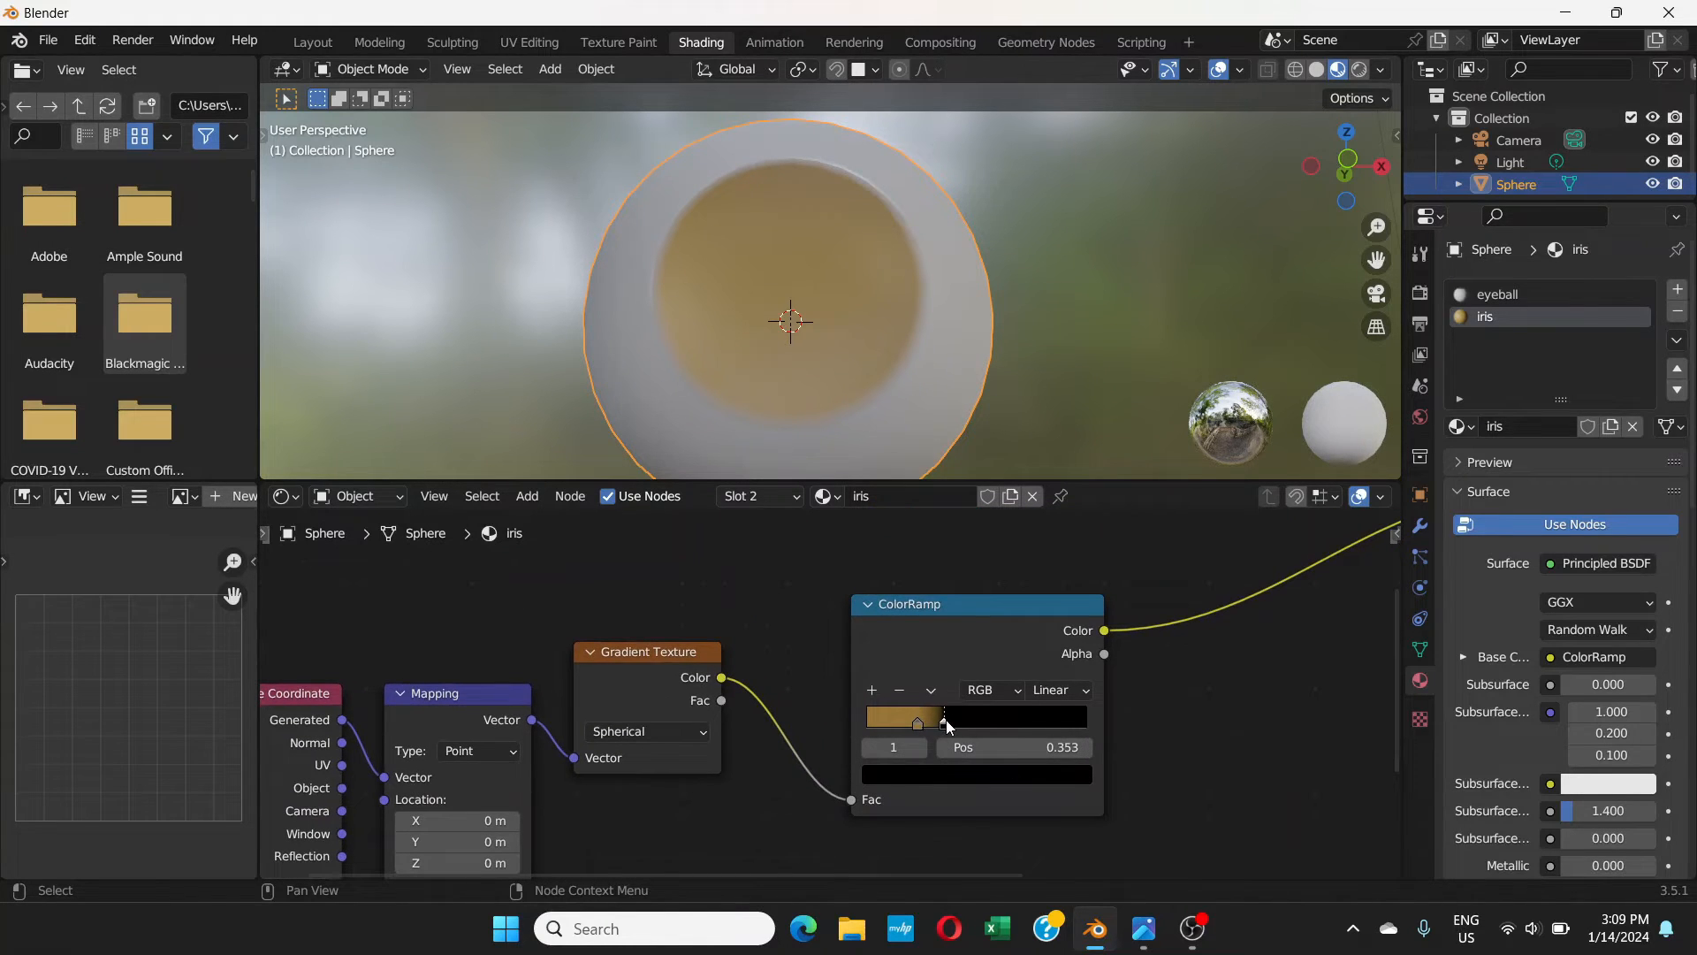
pyautogui.moveTo(946, 720)
pyautogui.mouseDown()
pyautogui.moveTo(1037, 727)
pyautogui.moveTo(851, 721)
pyautogui.moveTo(926, 714)
pyautogui.mouseUp()
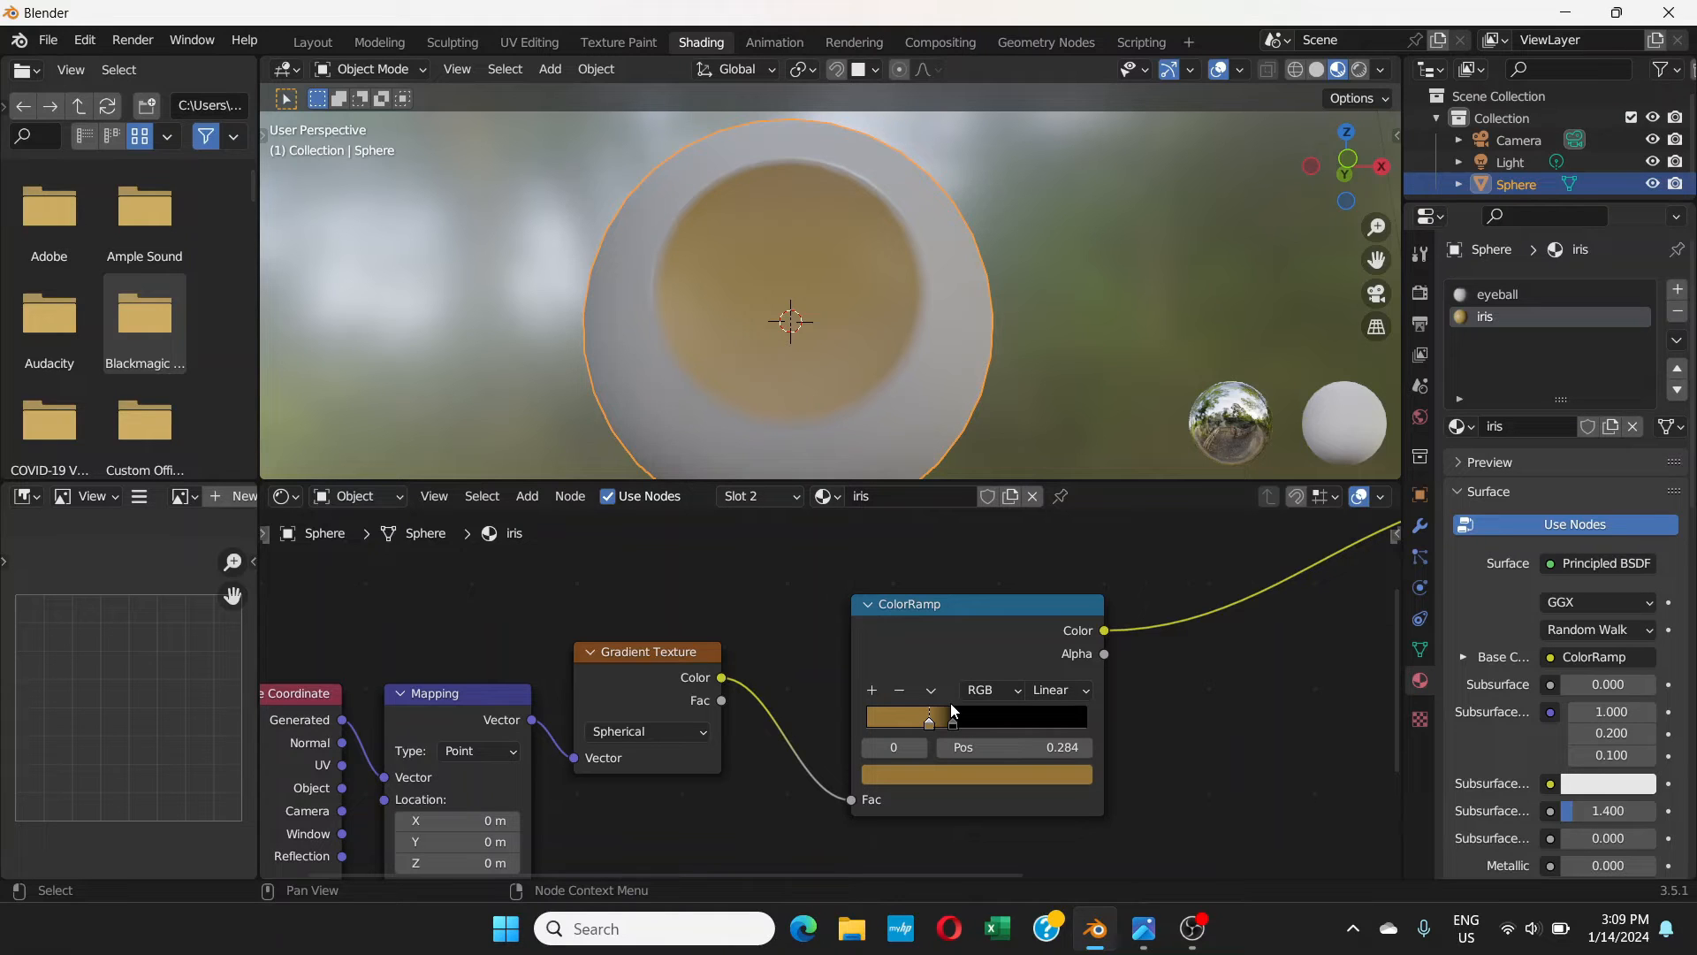
# - Move the Texture Coordinate node away from Mapping and feed Mapping's Vector input from Object instead of Generated
pyautogui.moveTo(730, 749); pyautogui.dragTo(1003, 681, button='middle')
pyautogui.moveTo(866, 737); pyautogui.dragTo(910, 650, button='middle')
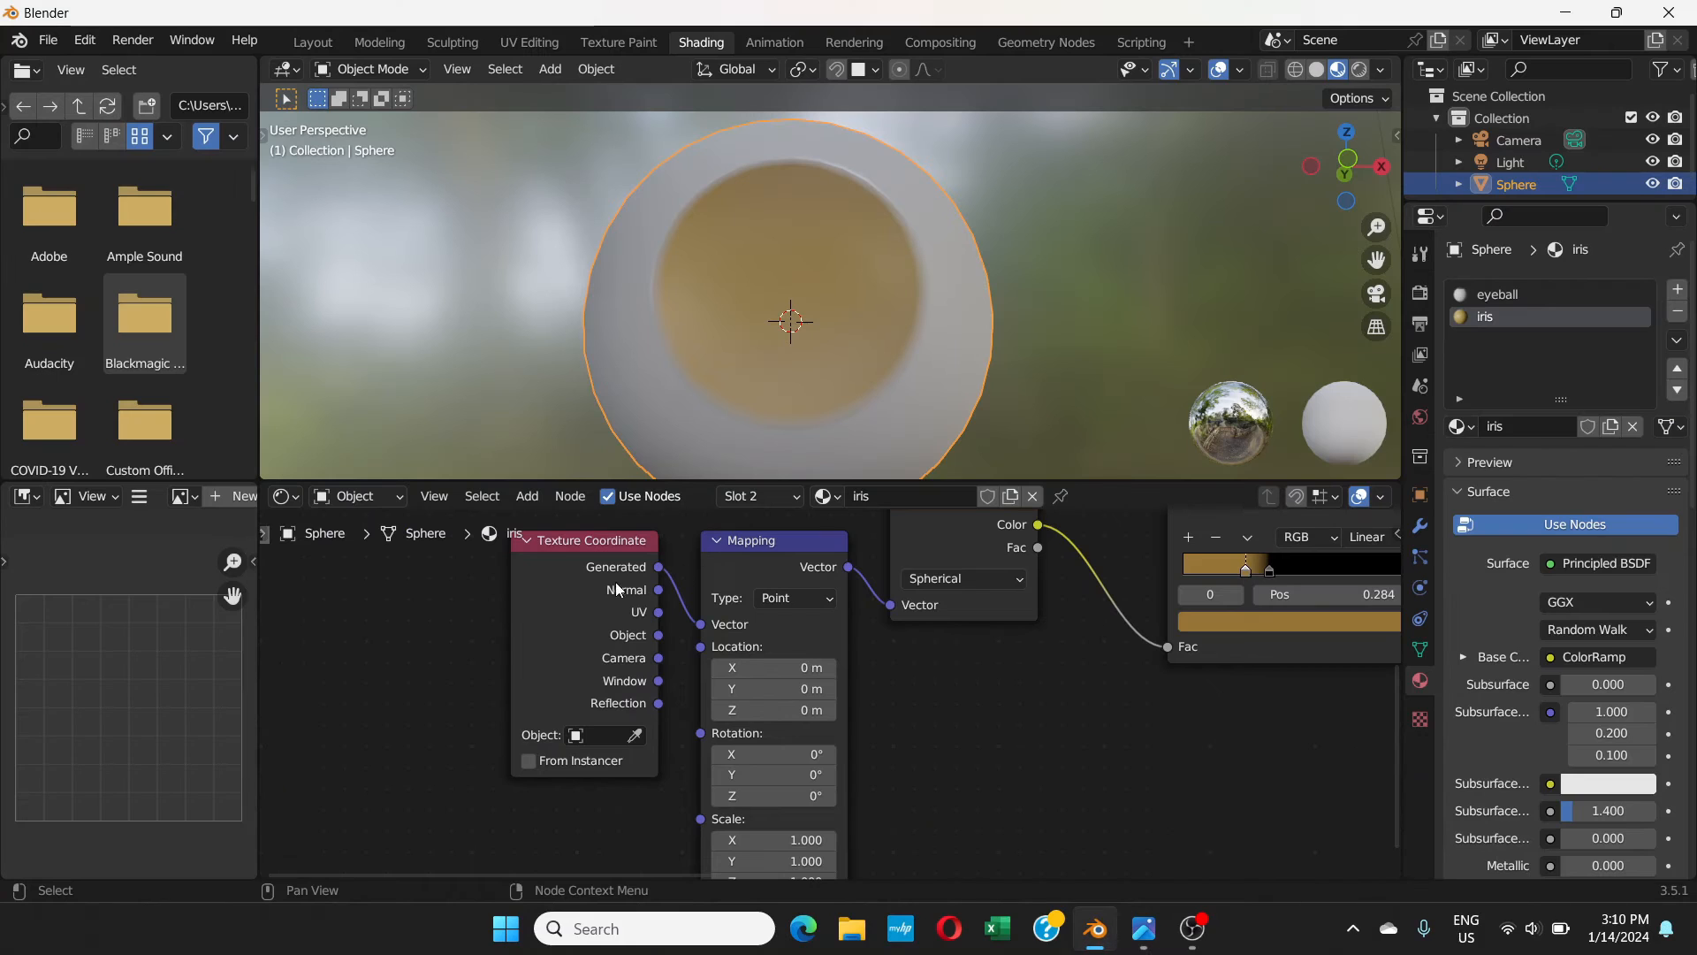
pyautogui.moveTo(569, 546); pyautogui.dragTo(353, 614)
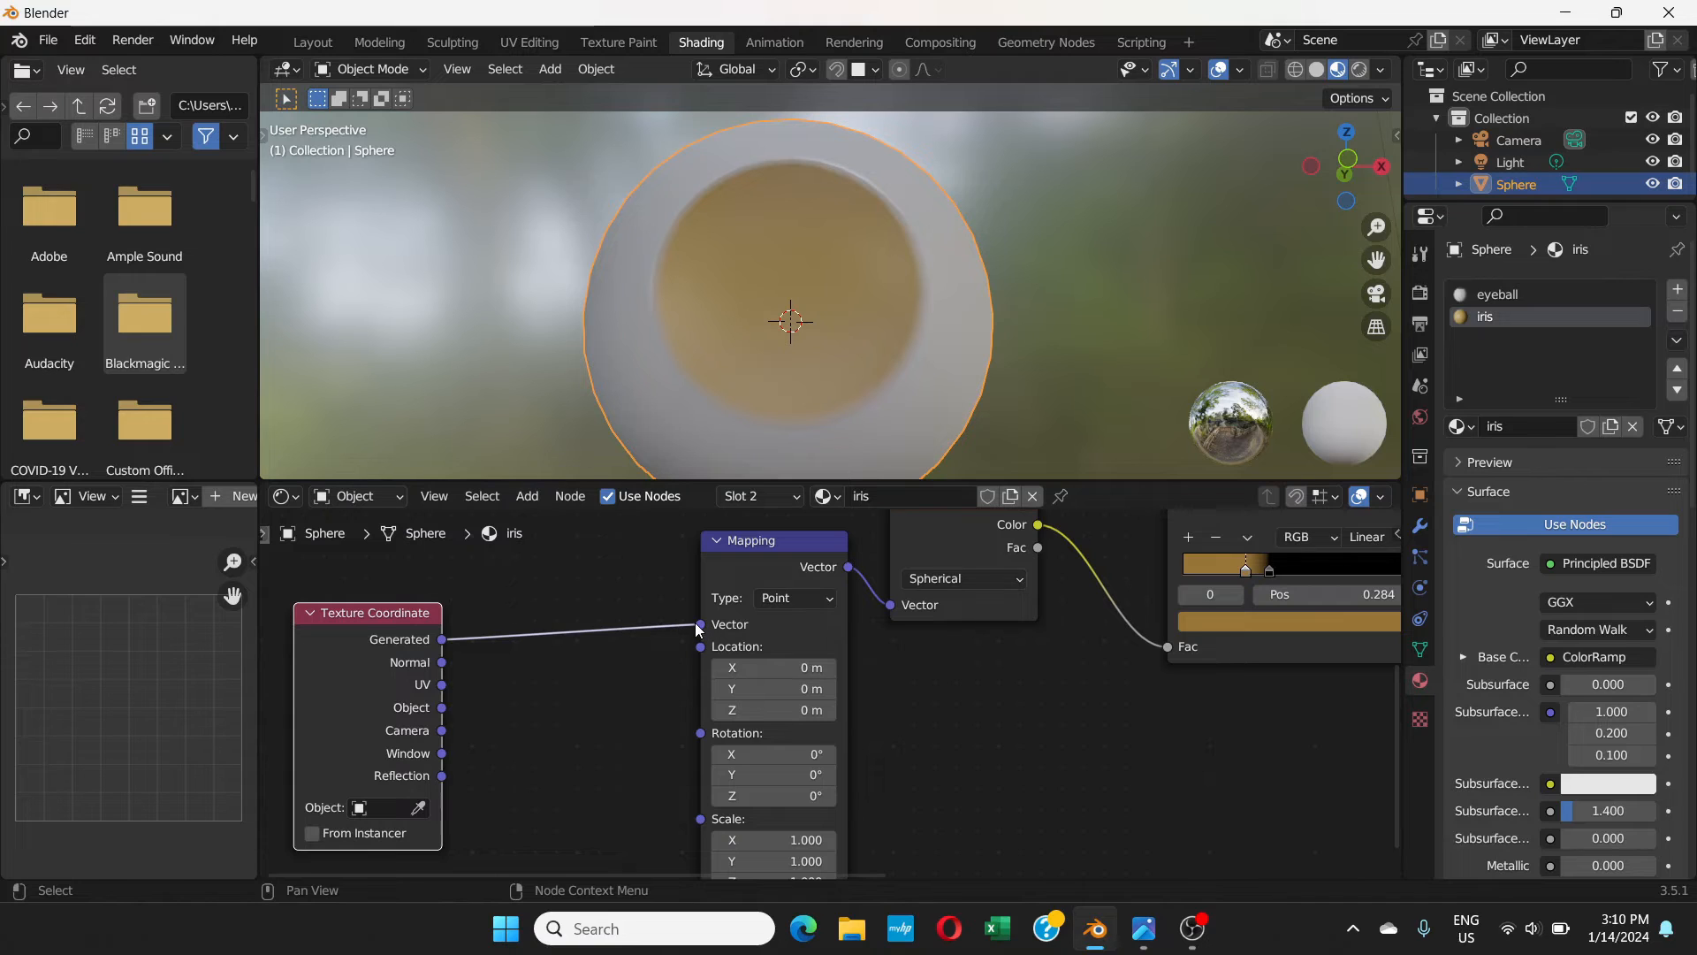
pyautogui.moveTo(700, 624); pyautogui.dragTo(527, 661)
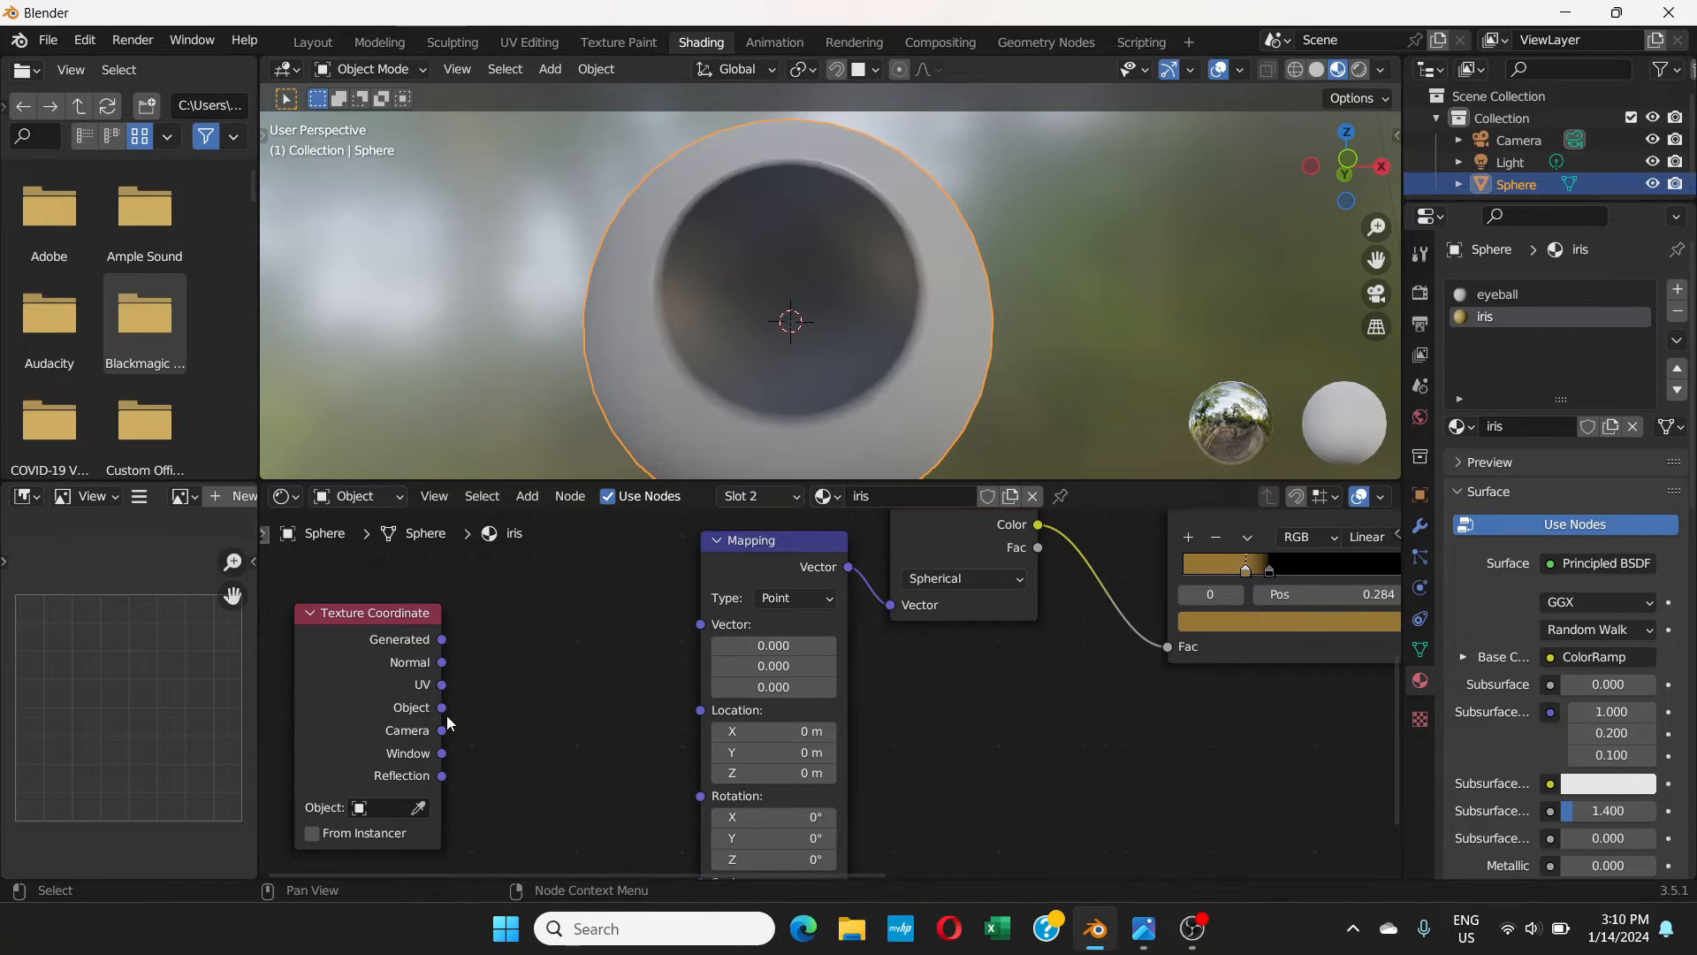
pyautogui.moveTo(443, 707); pyautogui.dragTo(695, 624)
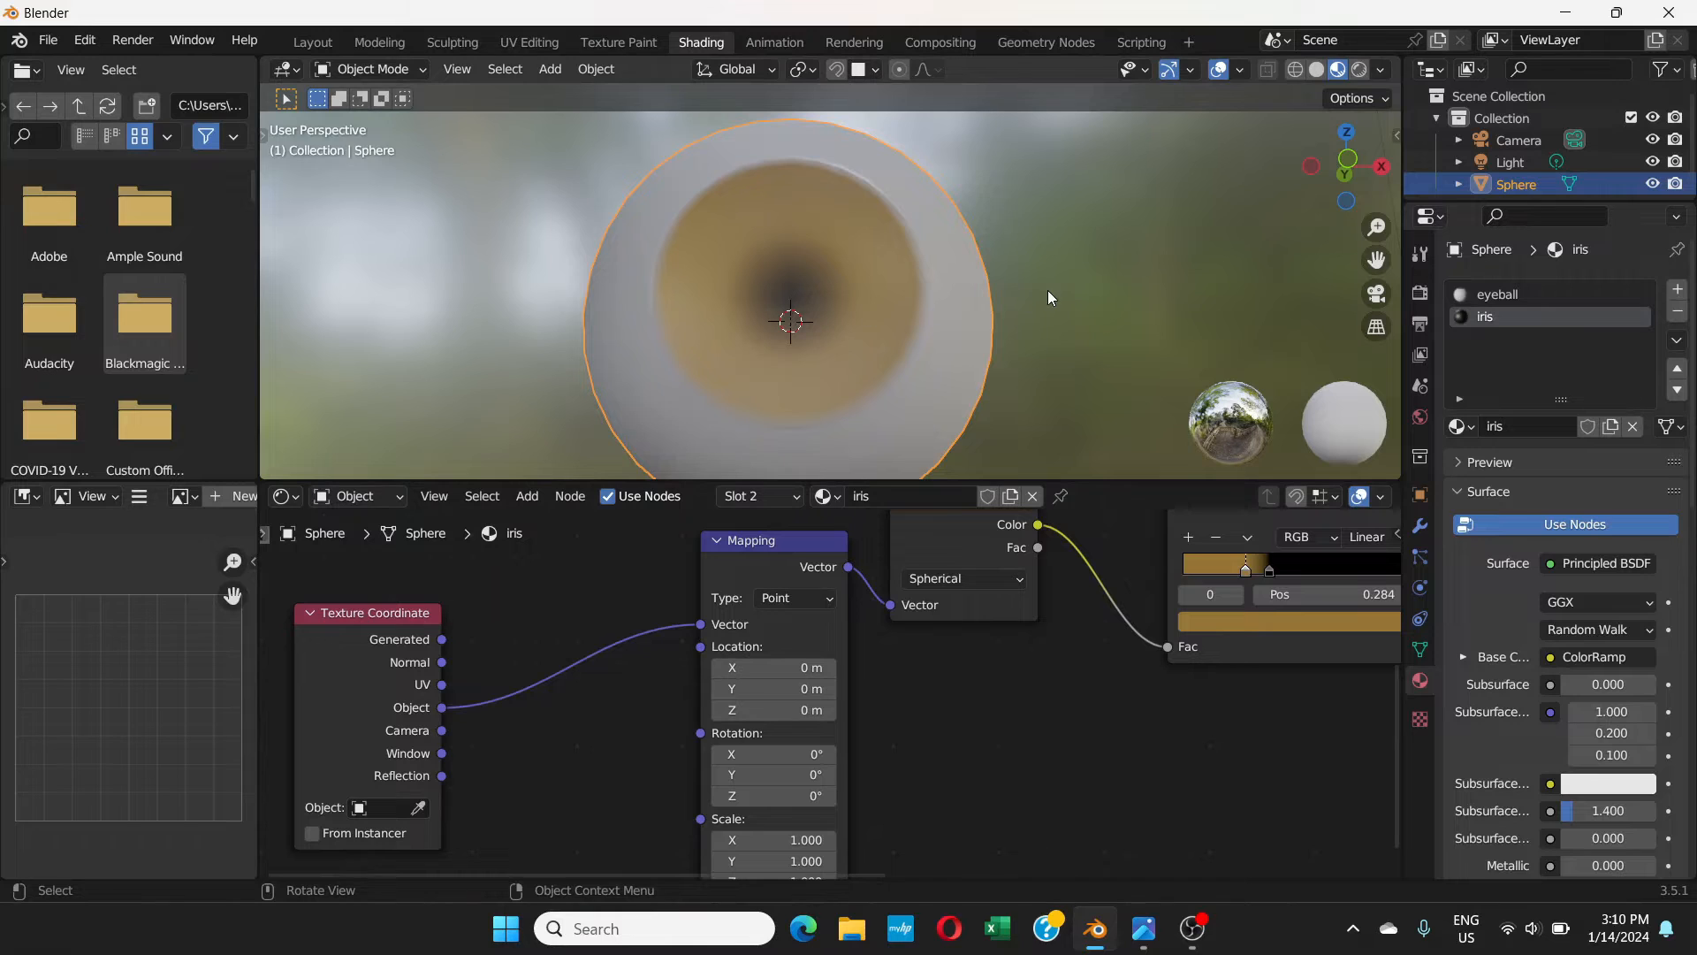
# - Sharpen the pupil edge by narrowing the gap between the ColorRamp stops, placing the black stop at about 0.324
pyautogui.moveTo(1271, 627); pyautogui.dragTo(979, 714, button='middle')
pyautogui.moveTo(1036, 619); pyautogui.dragTo(1025, 622)
pyautogui.moveTo(1030, 623); pyautogui.dragTo(1023, 624)
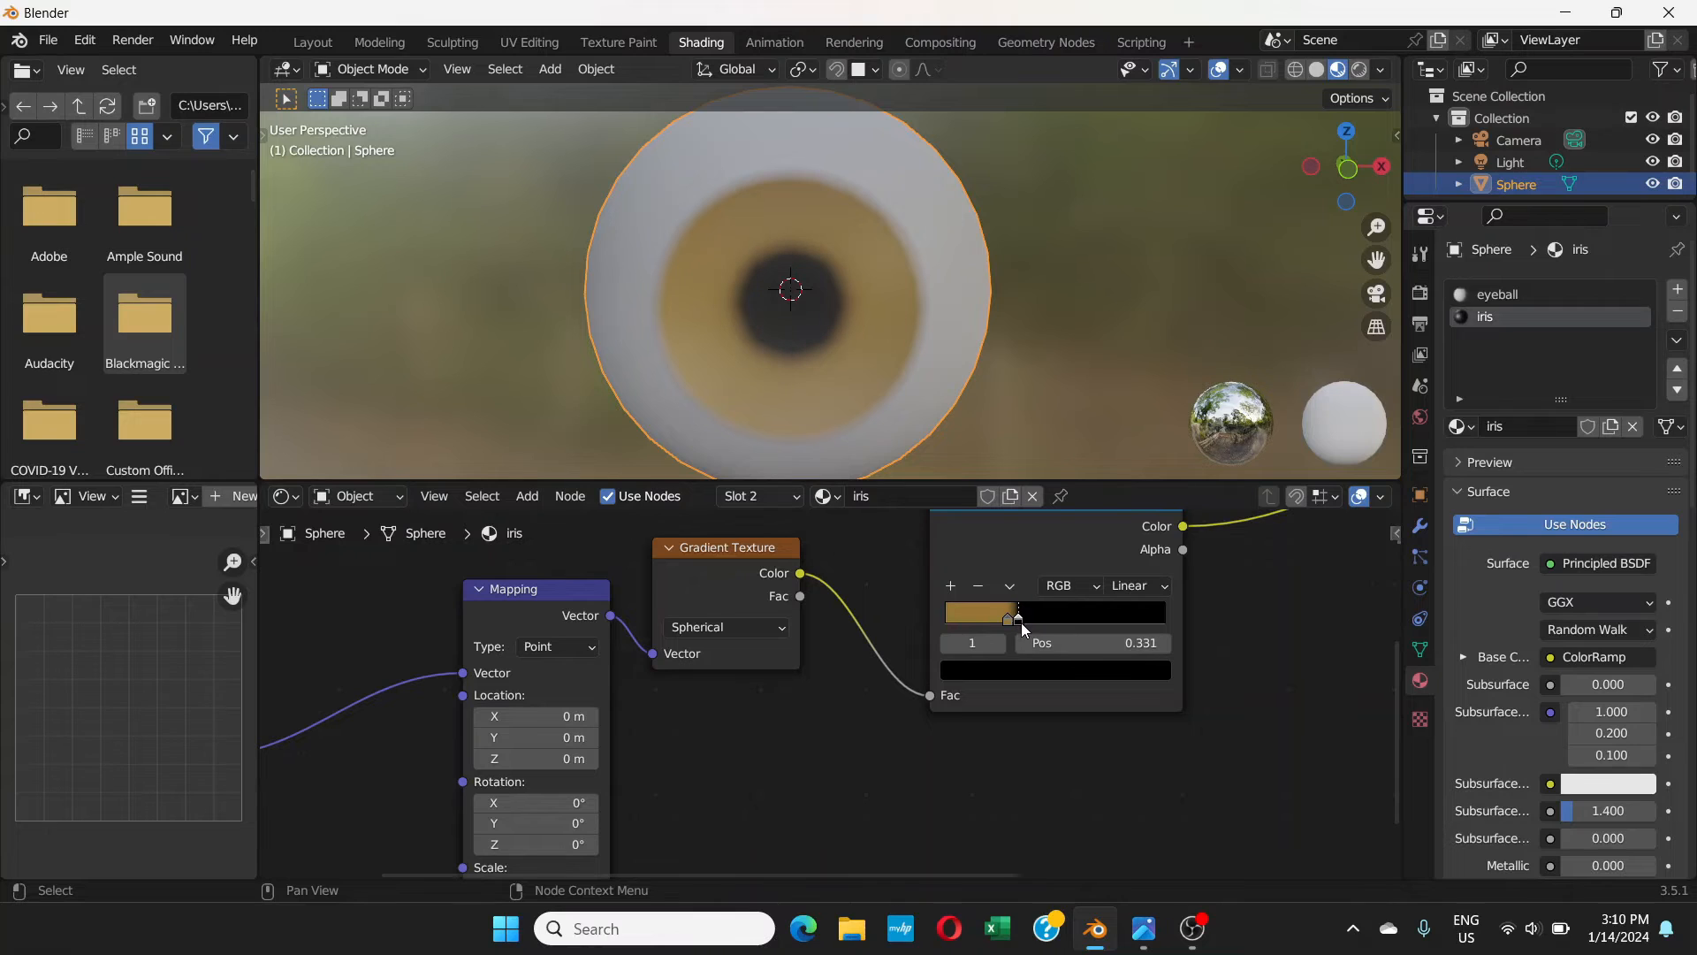
pyautogui.scroll(3, 845, 315)
pyautogui.scroll(-2, 845, 316)
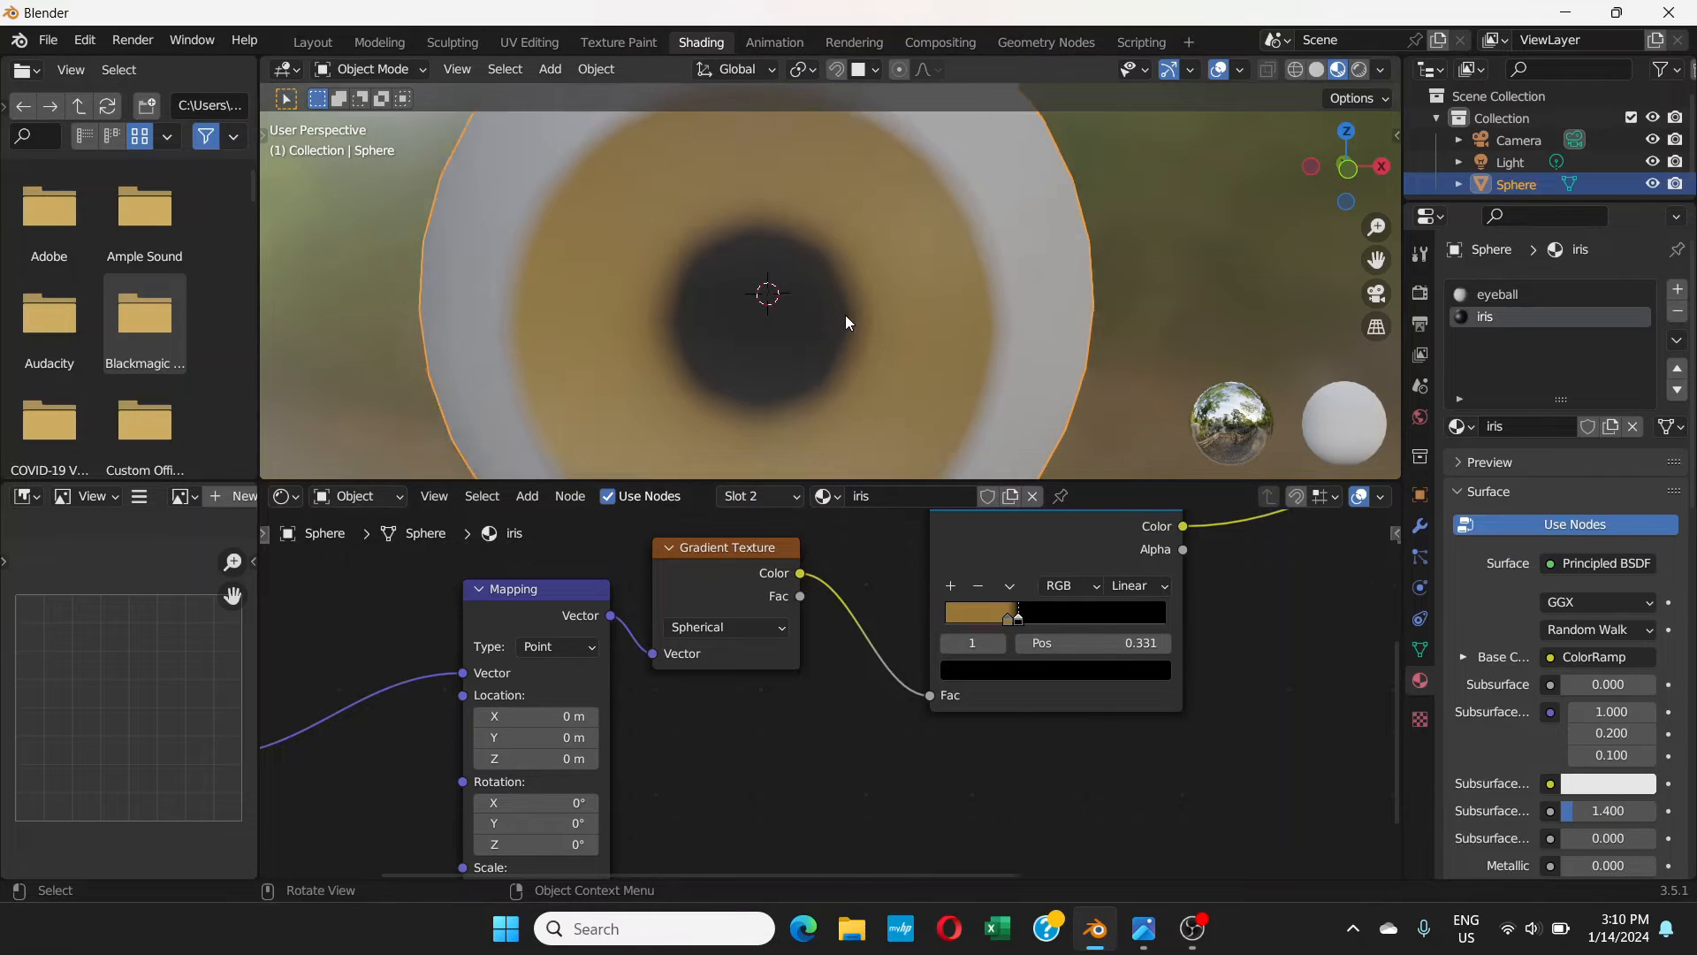
pyautogui.keyDown('shift'); pyautogui.moveTo(861, 320); pyautogui.dragTo(867, 297, button='middle'); pyautogui.keyUp('shift')
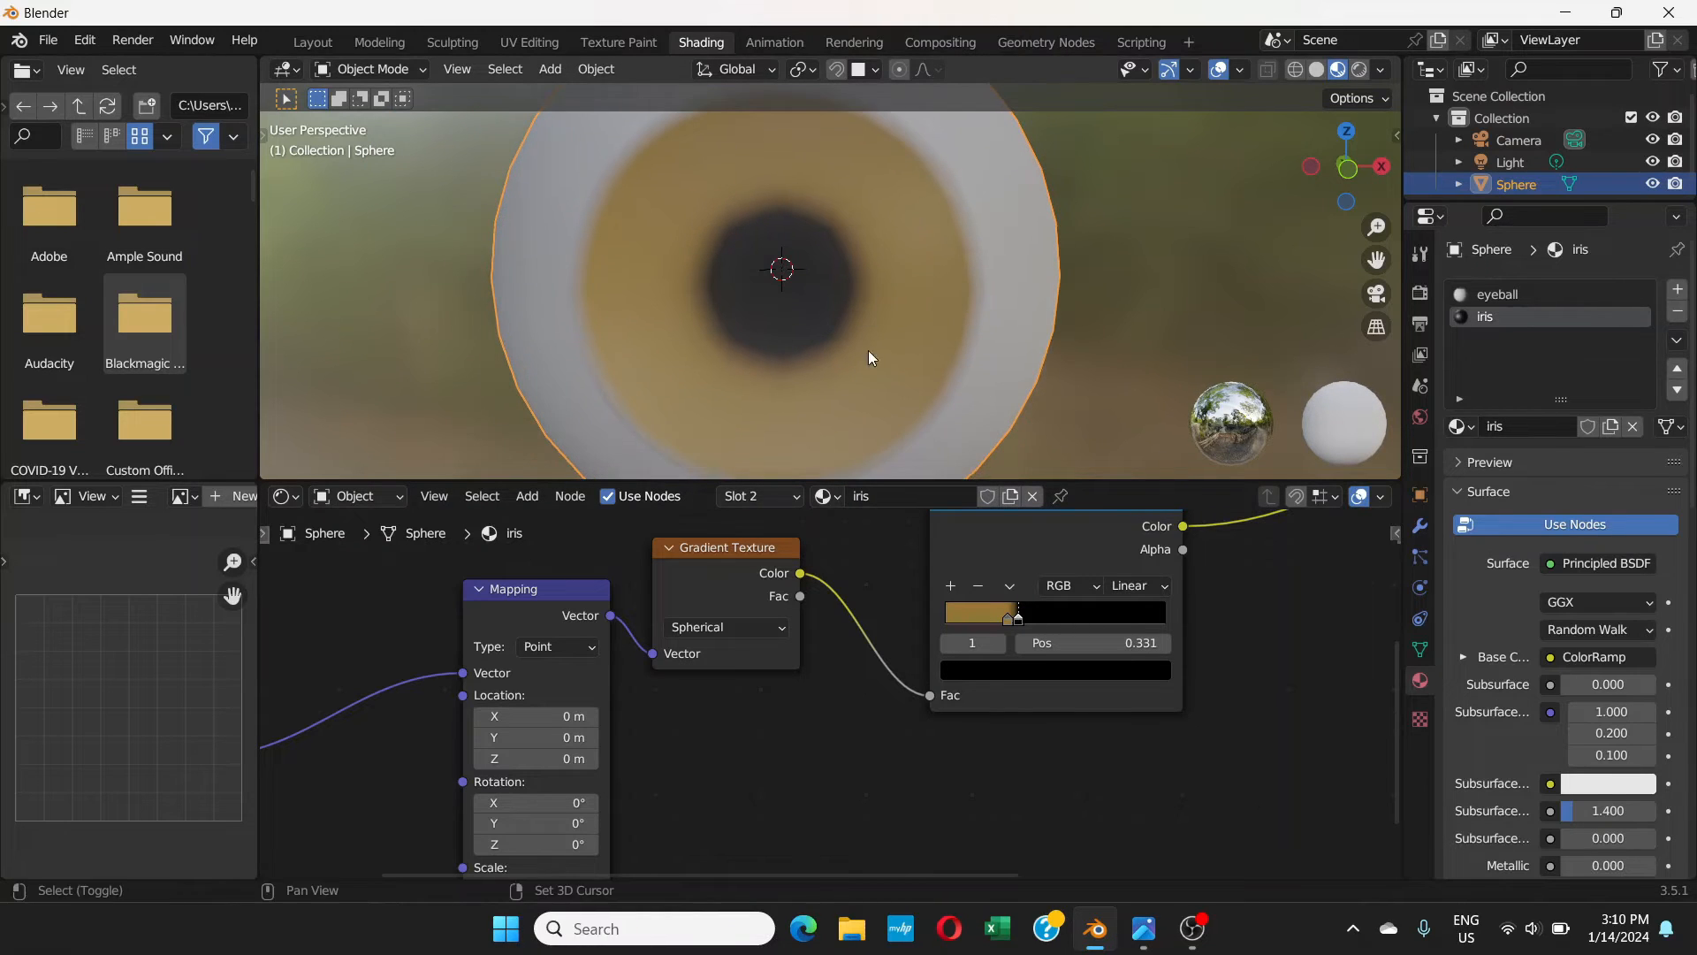
pyautogui.moveTo(1006, 622); pyautogui.dragTo(1017, 619)
pyautogui.click(1020, 618)
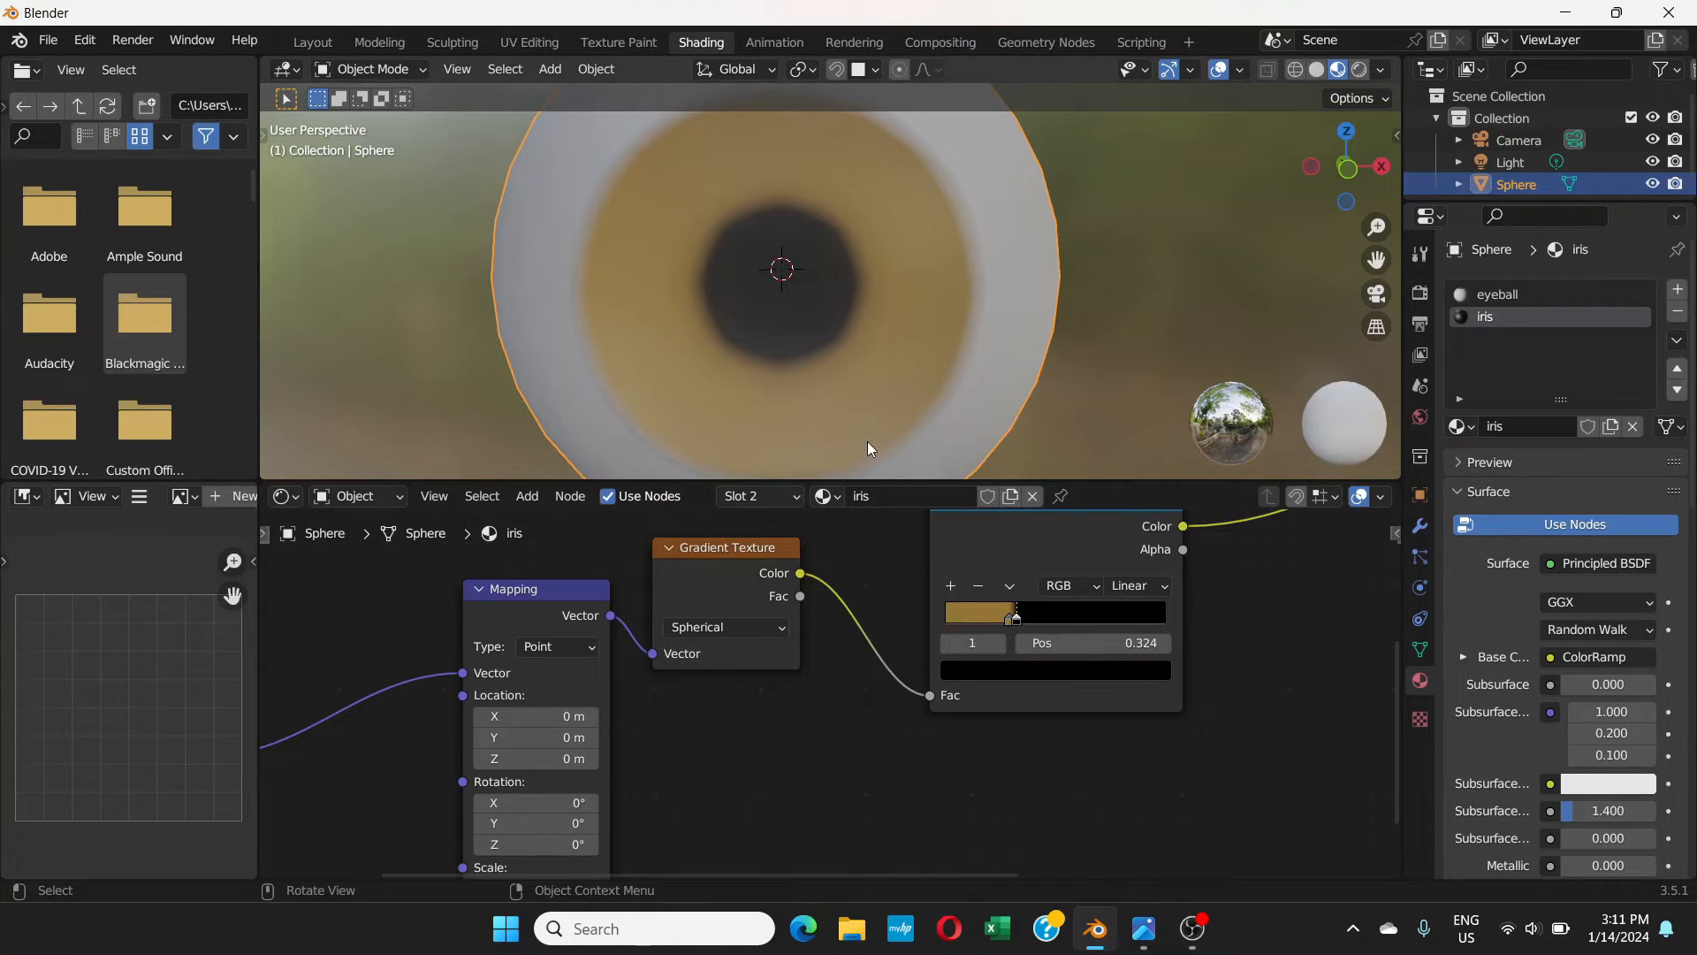
pyautogui.moveTo(841, 304)
pyautogui.mouseDown(button='middle')
pyautogui.moveTo(852, 319)
pyautogui.moveTo(856, 286)
pyautogui.mouseUp(button='middle')
pyautogui.moveTo(992, 296); pyautogui.dragTo(936, 302, button='middle')
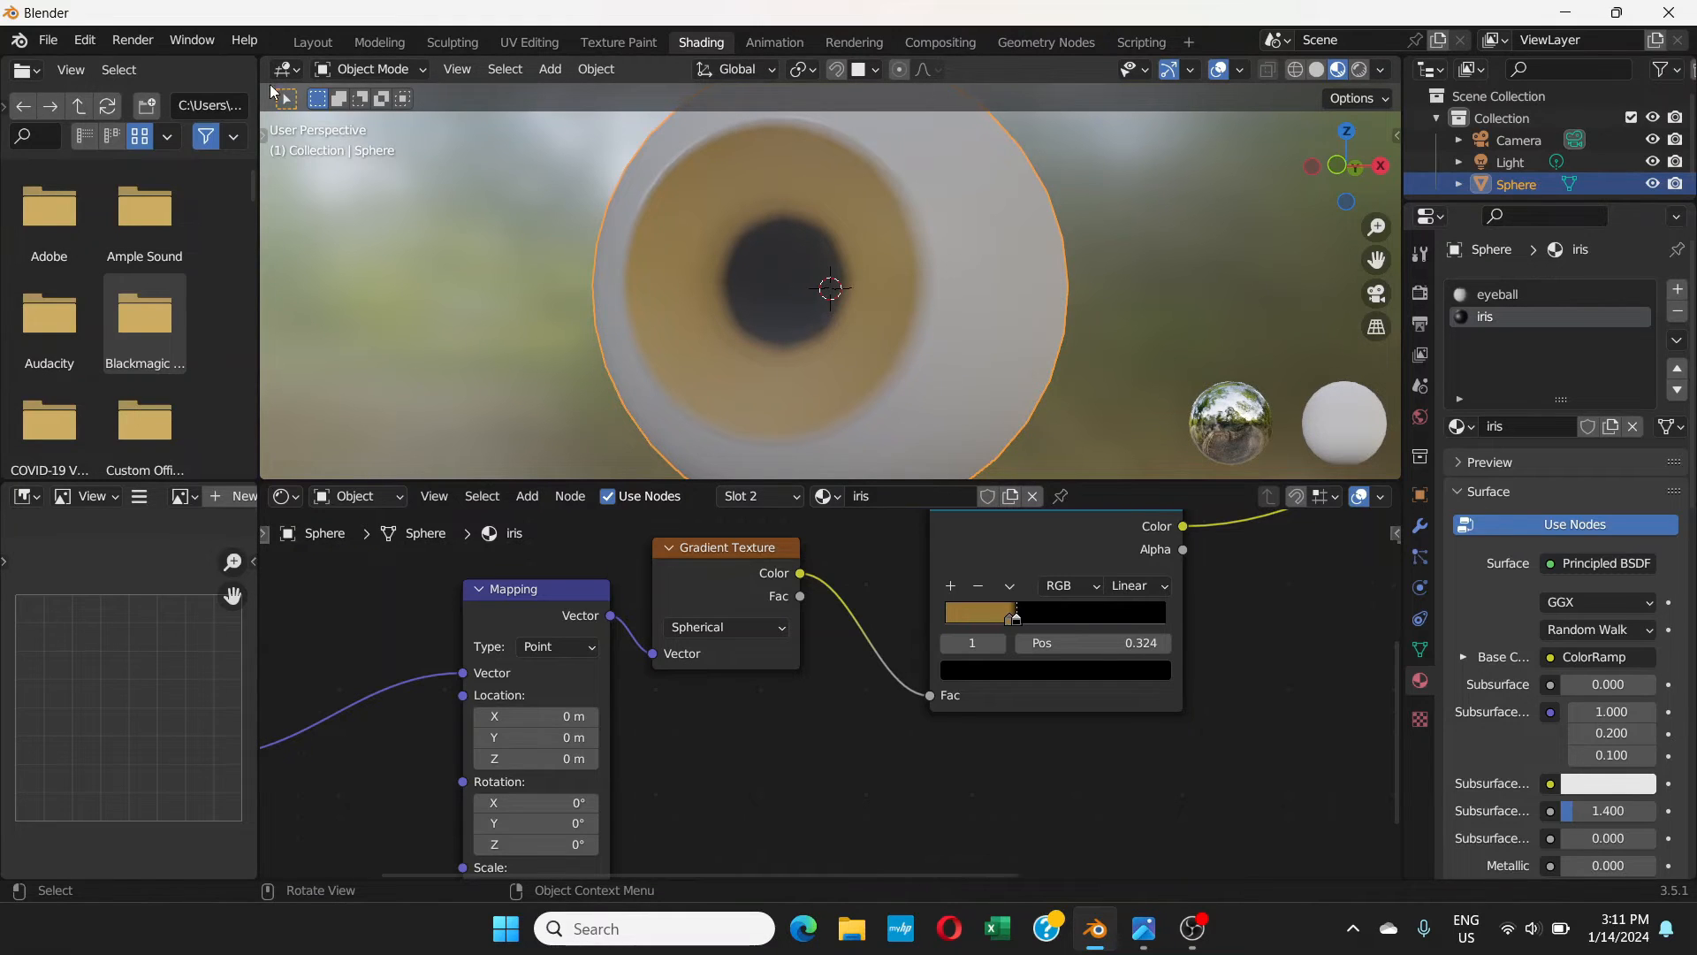
pyautogui.click(423, 71)
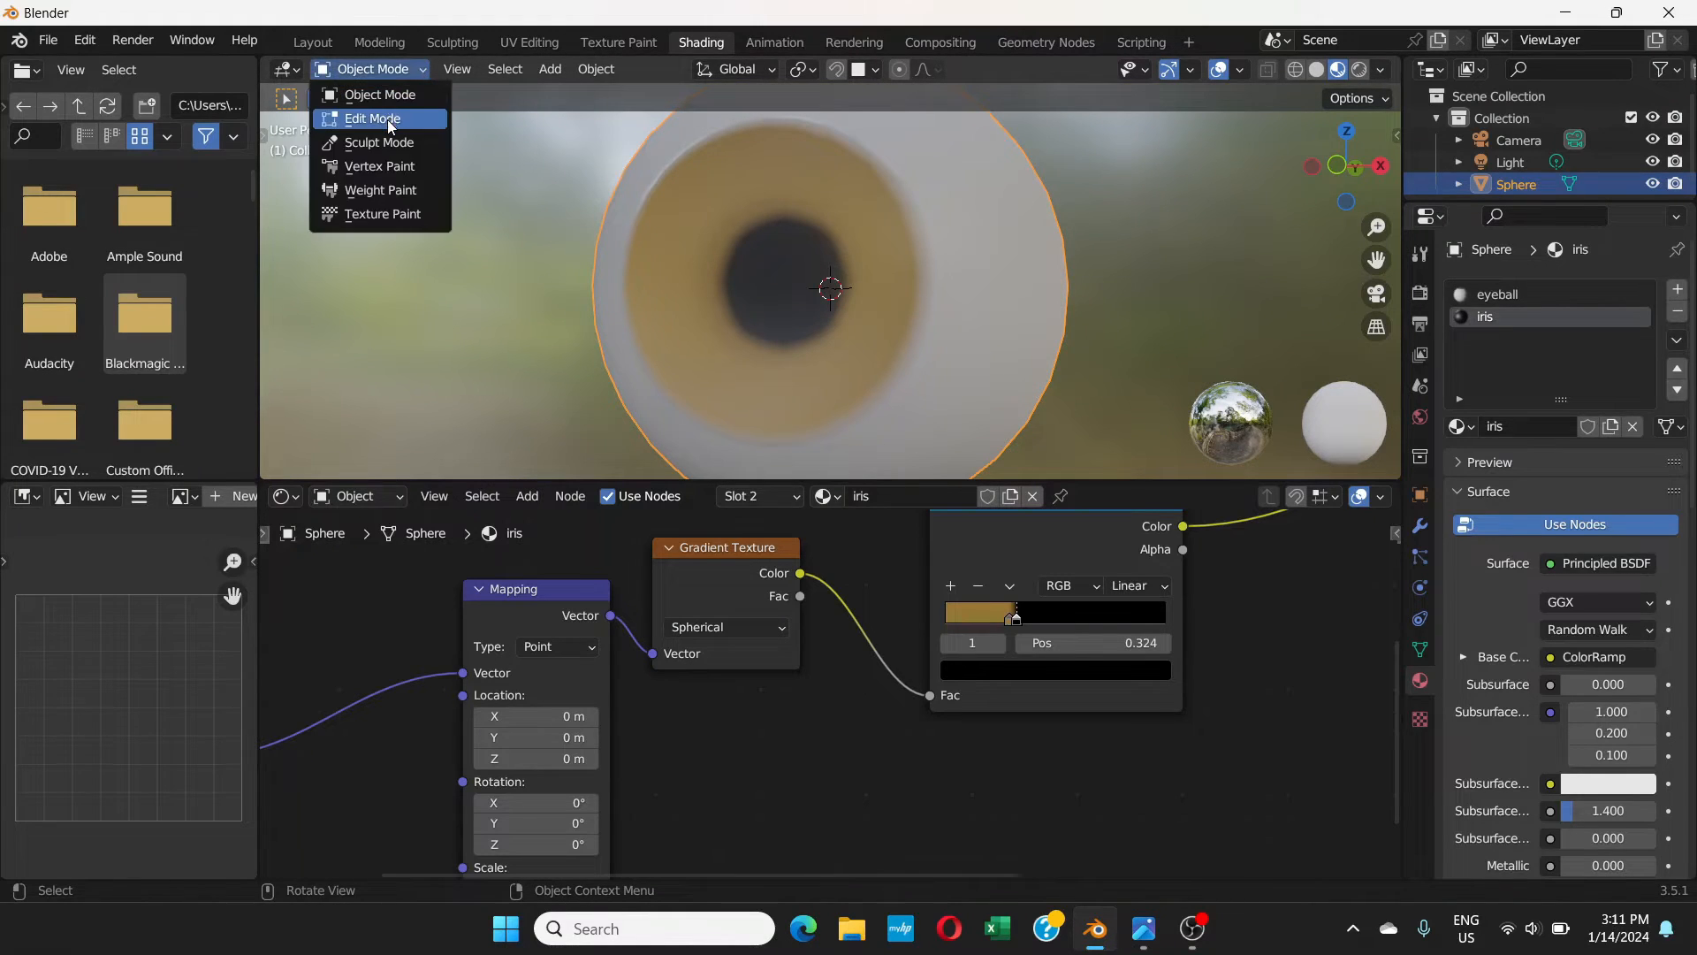
pyautogui.click(396, 119)
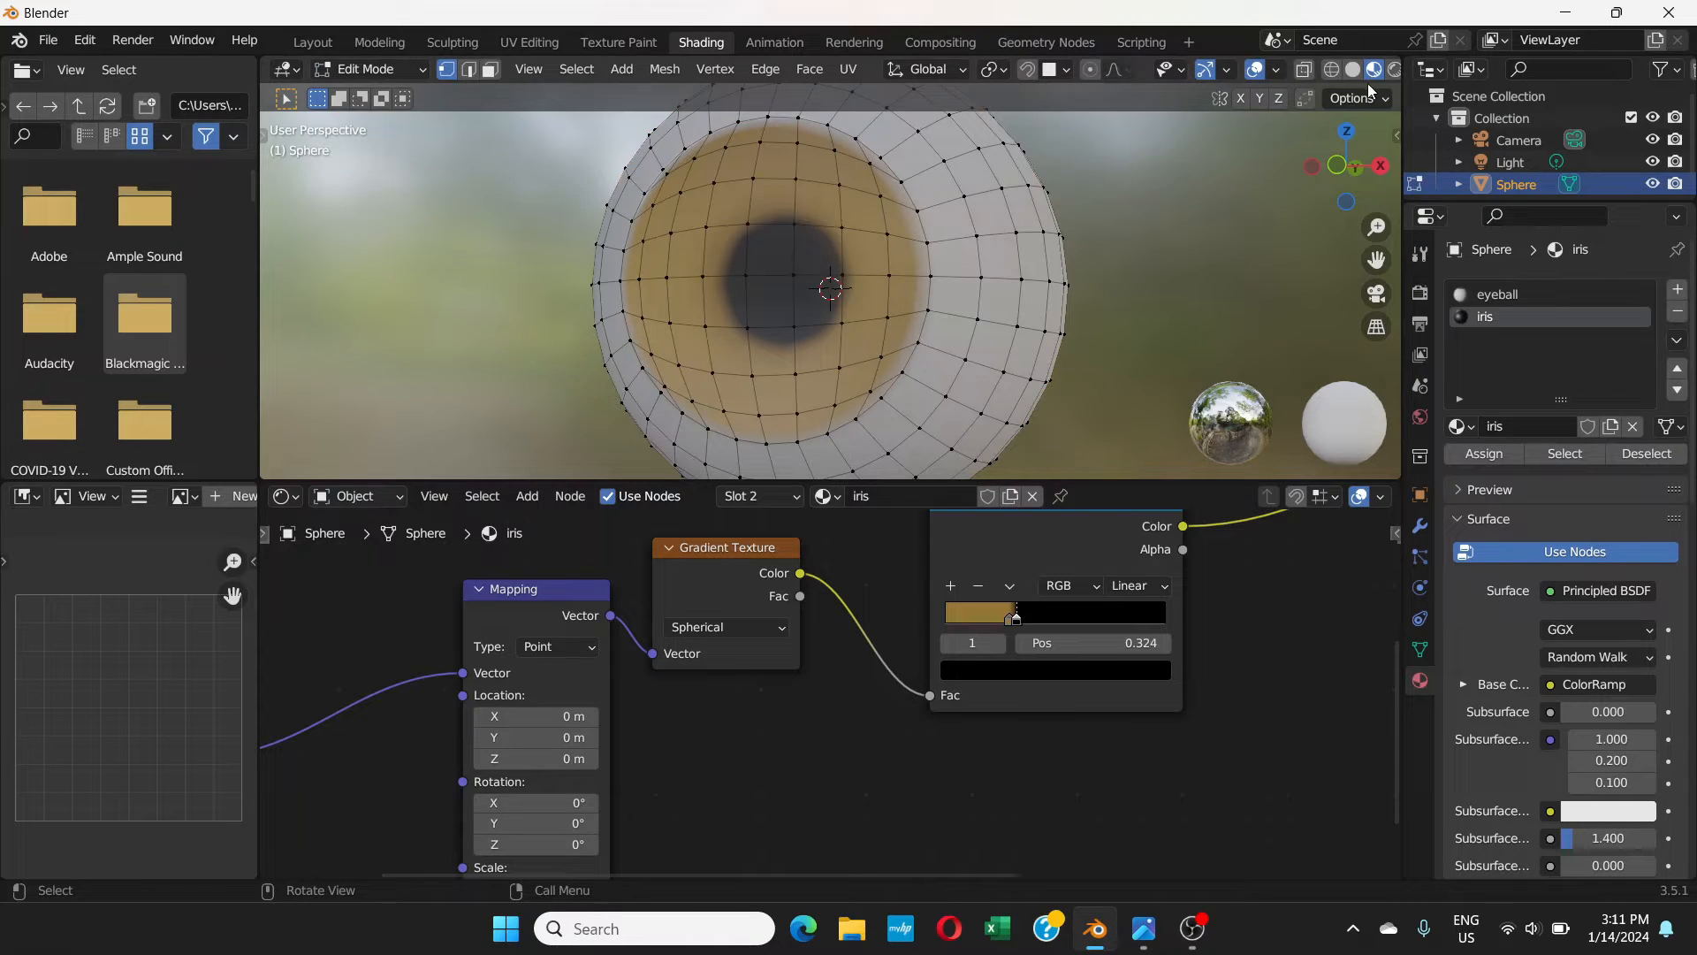
pyautogui.click(1333, 77)
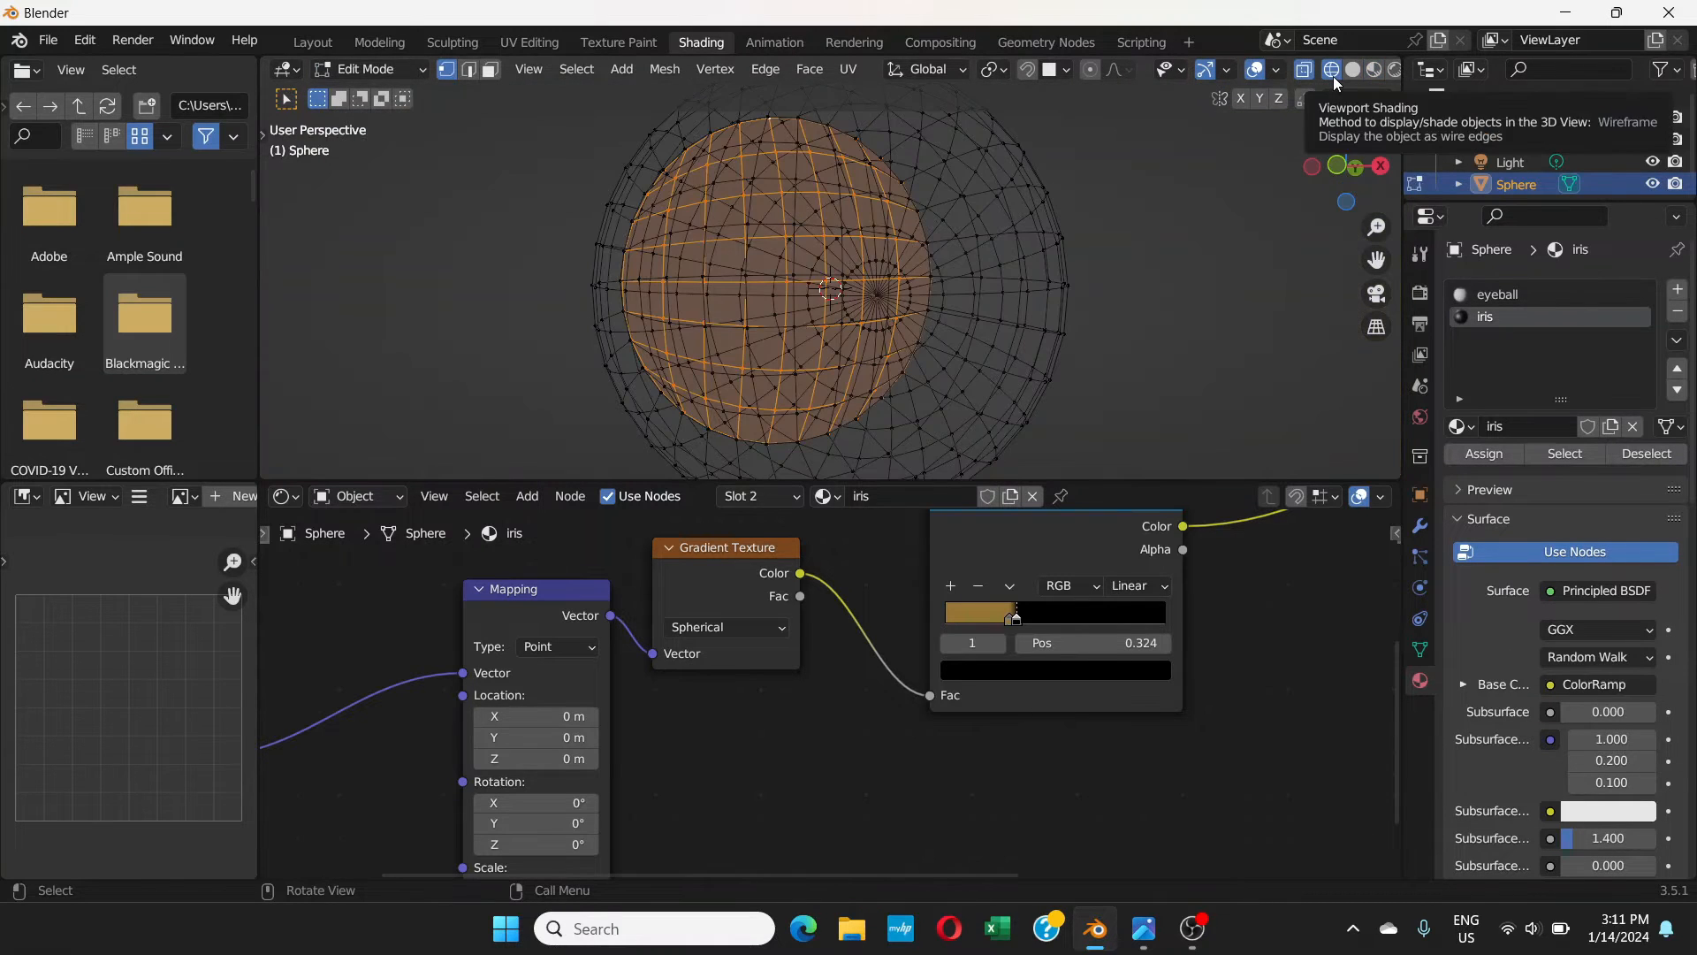
pyautogui.rightClick(807, 220)
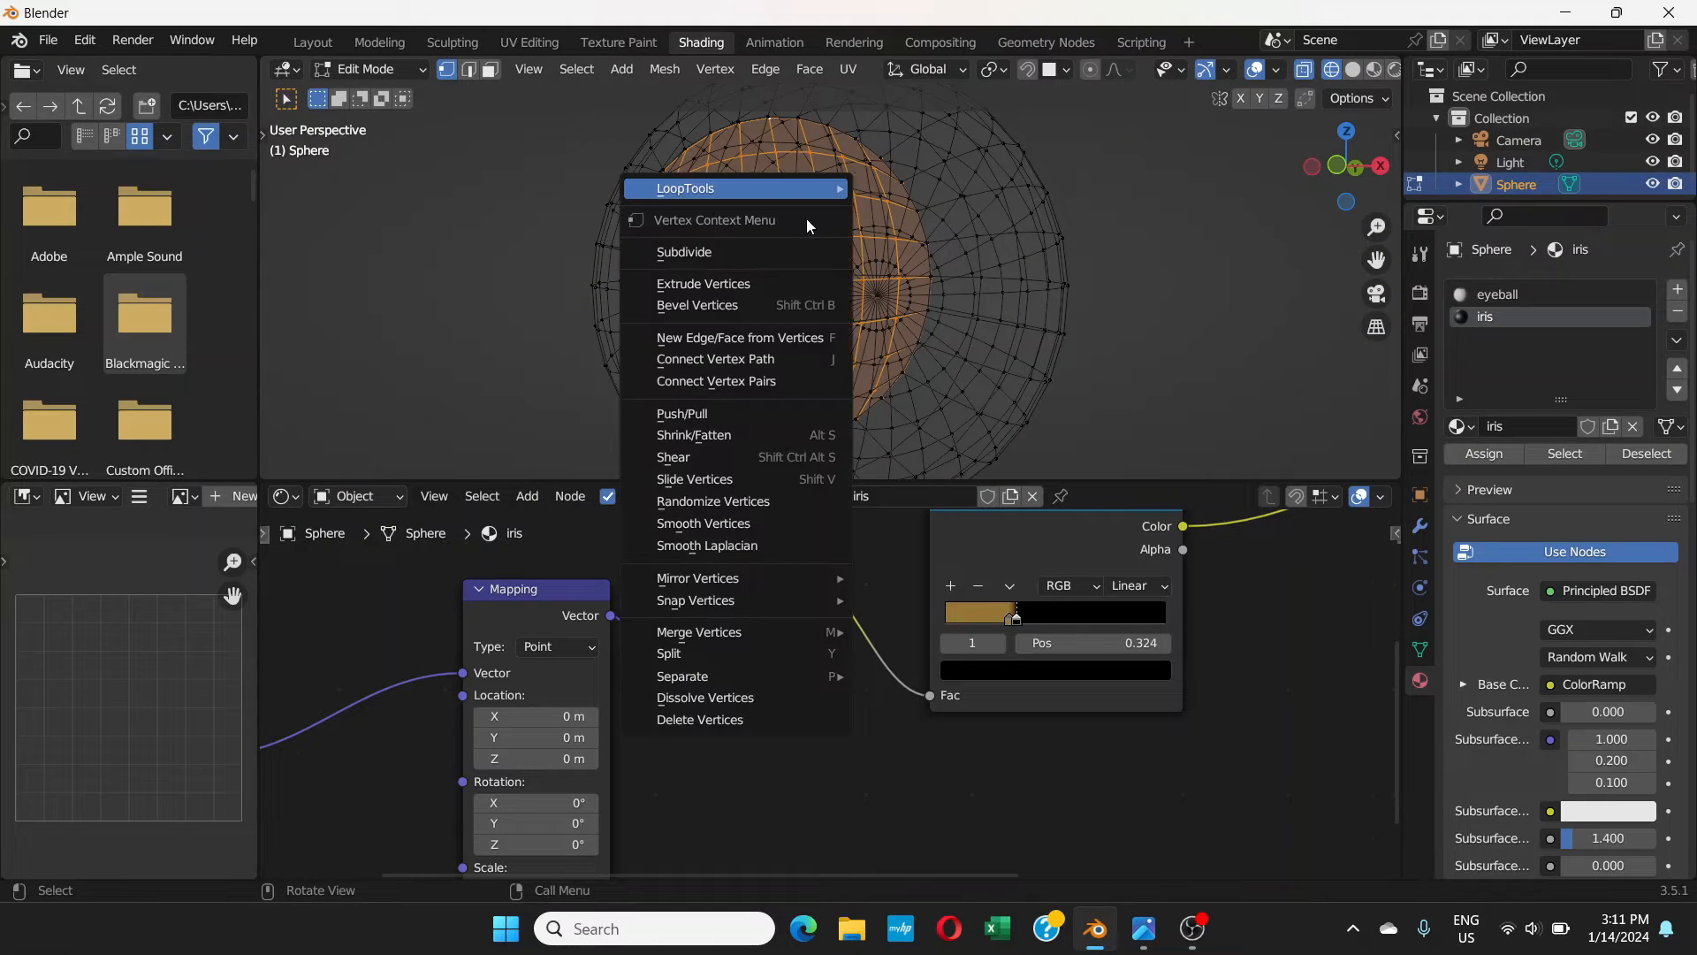
pyautogui.click(1179, 198)
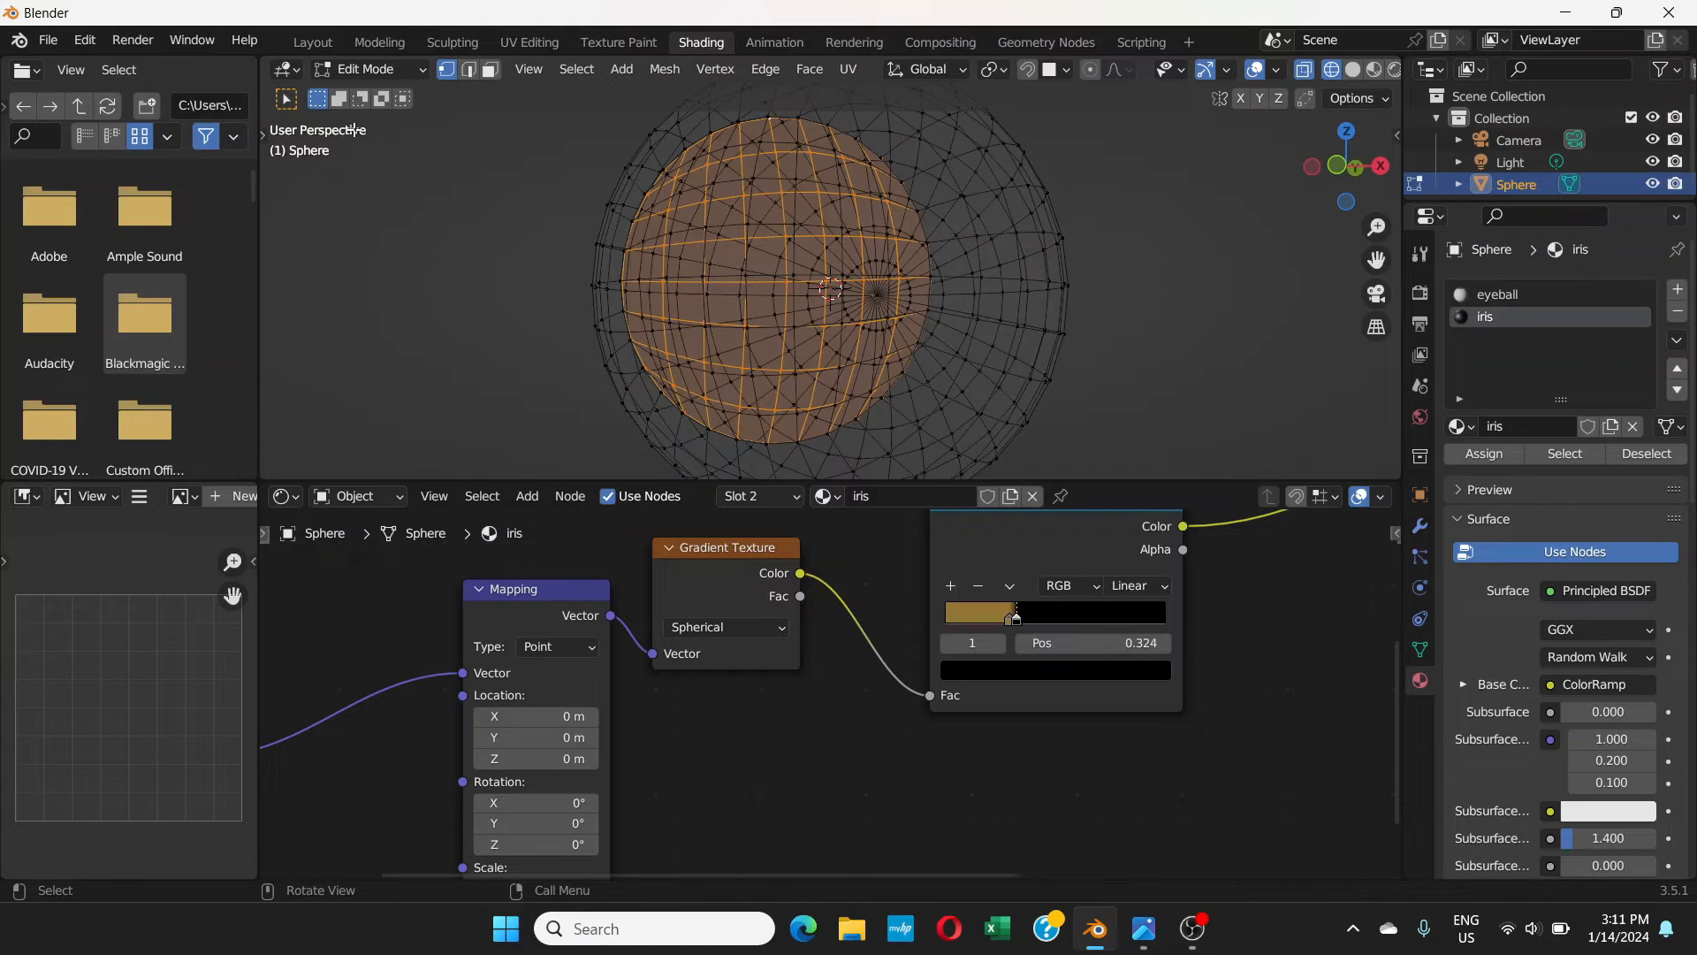
pyautogui.click(421, 71)
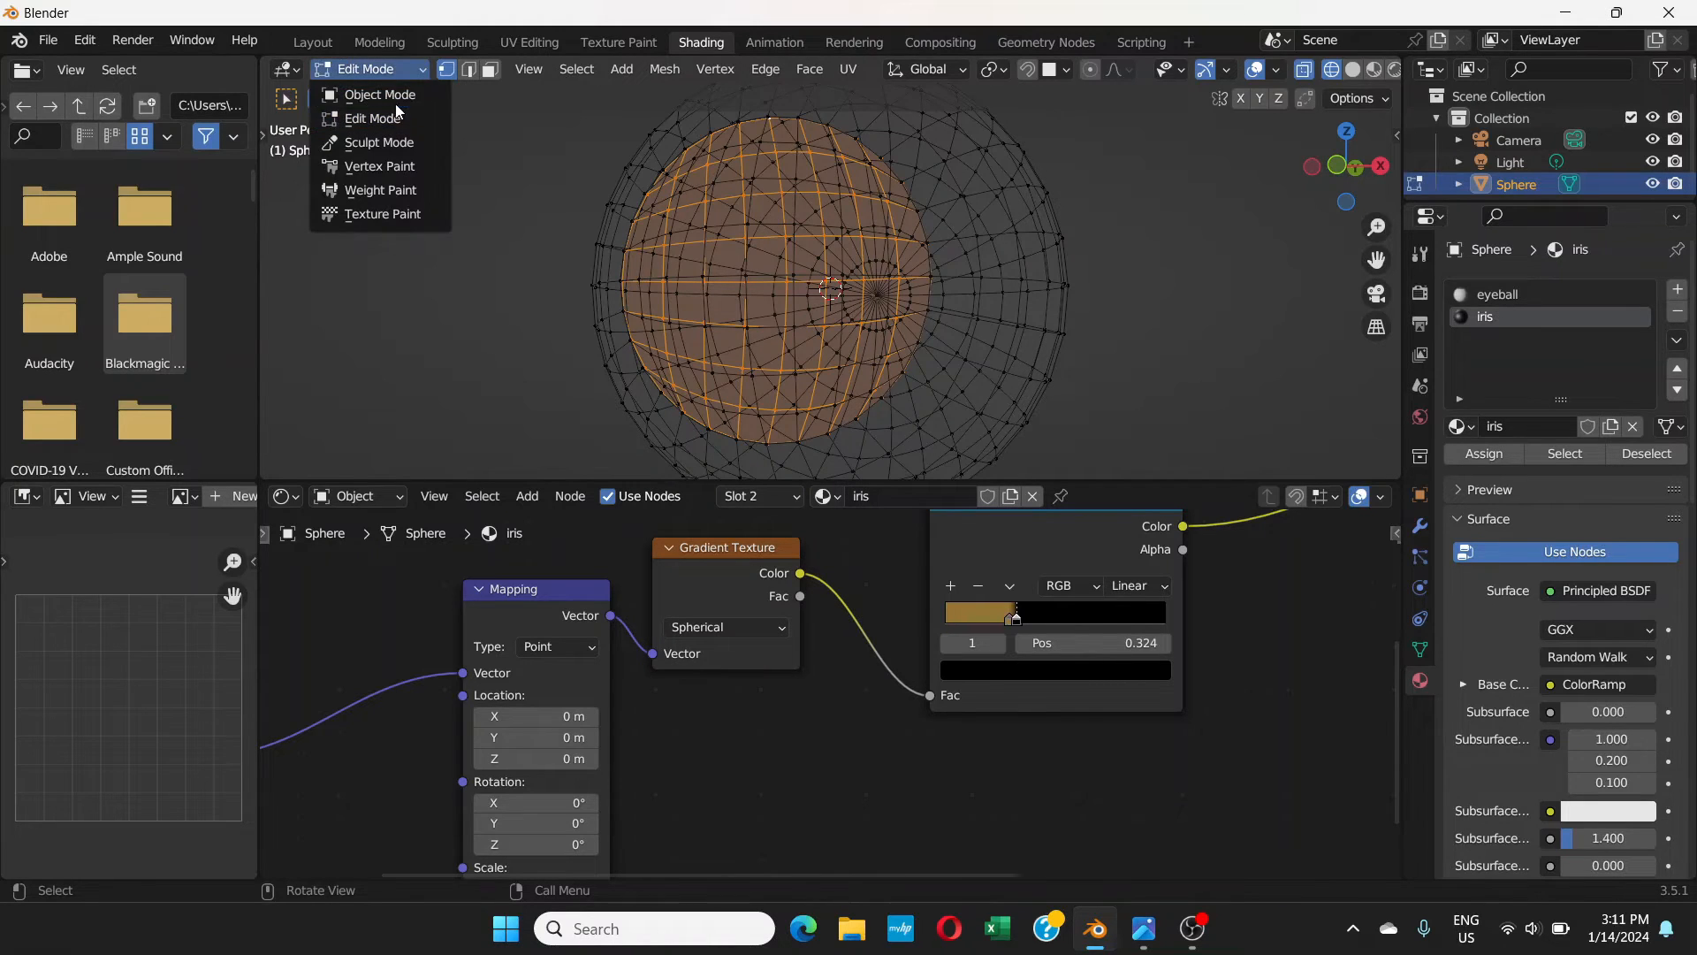
pyautogui.click(421, 66)
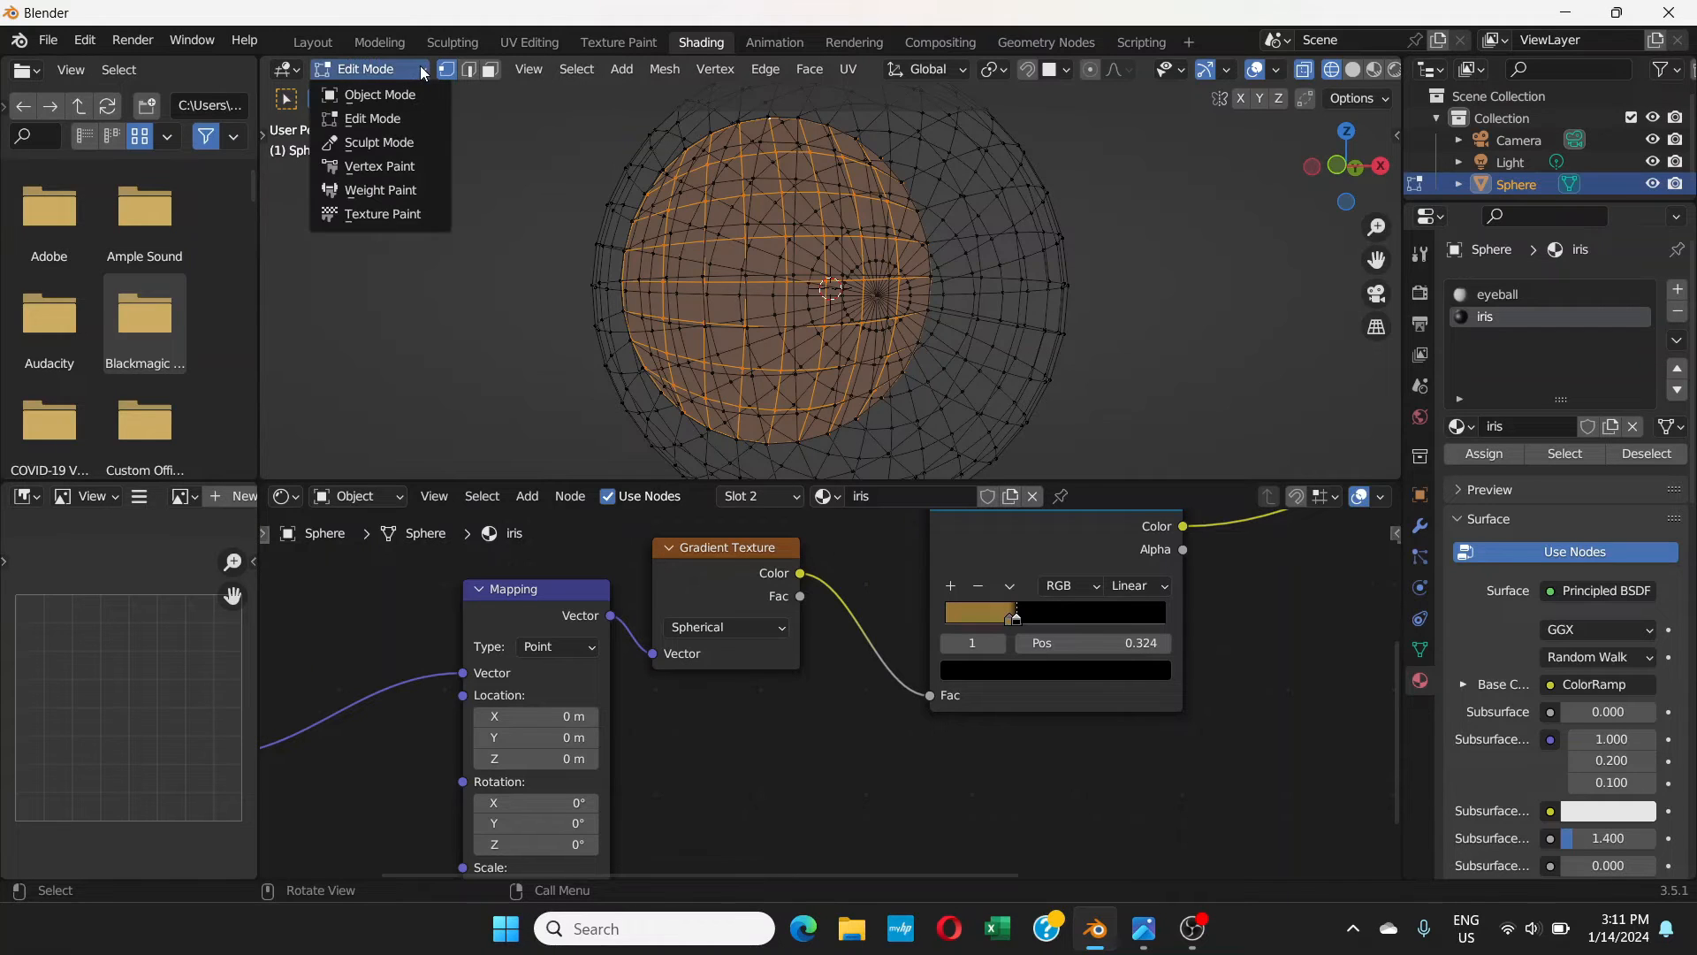
pyautogui.click(380, 95)
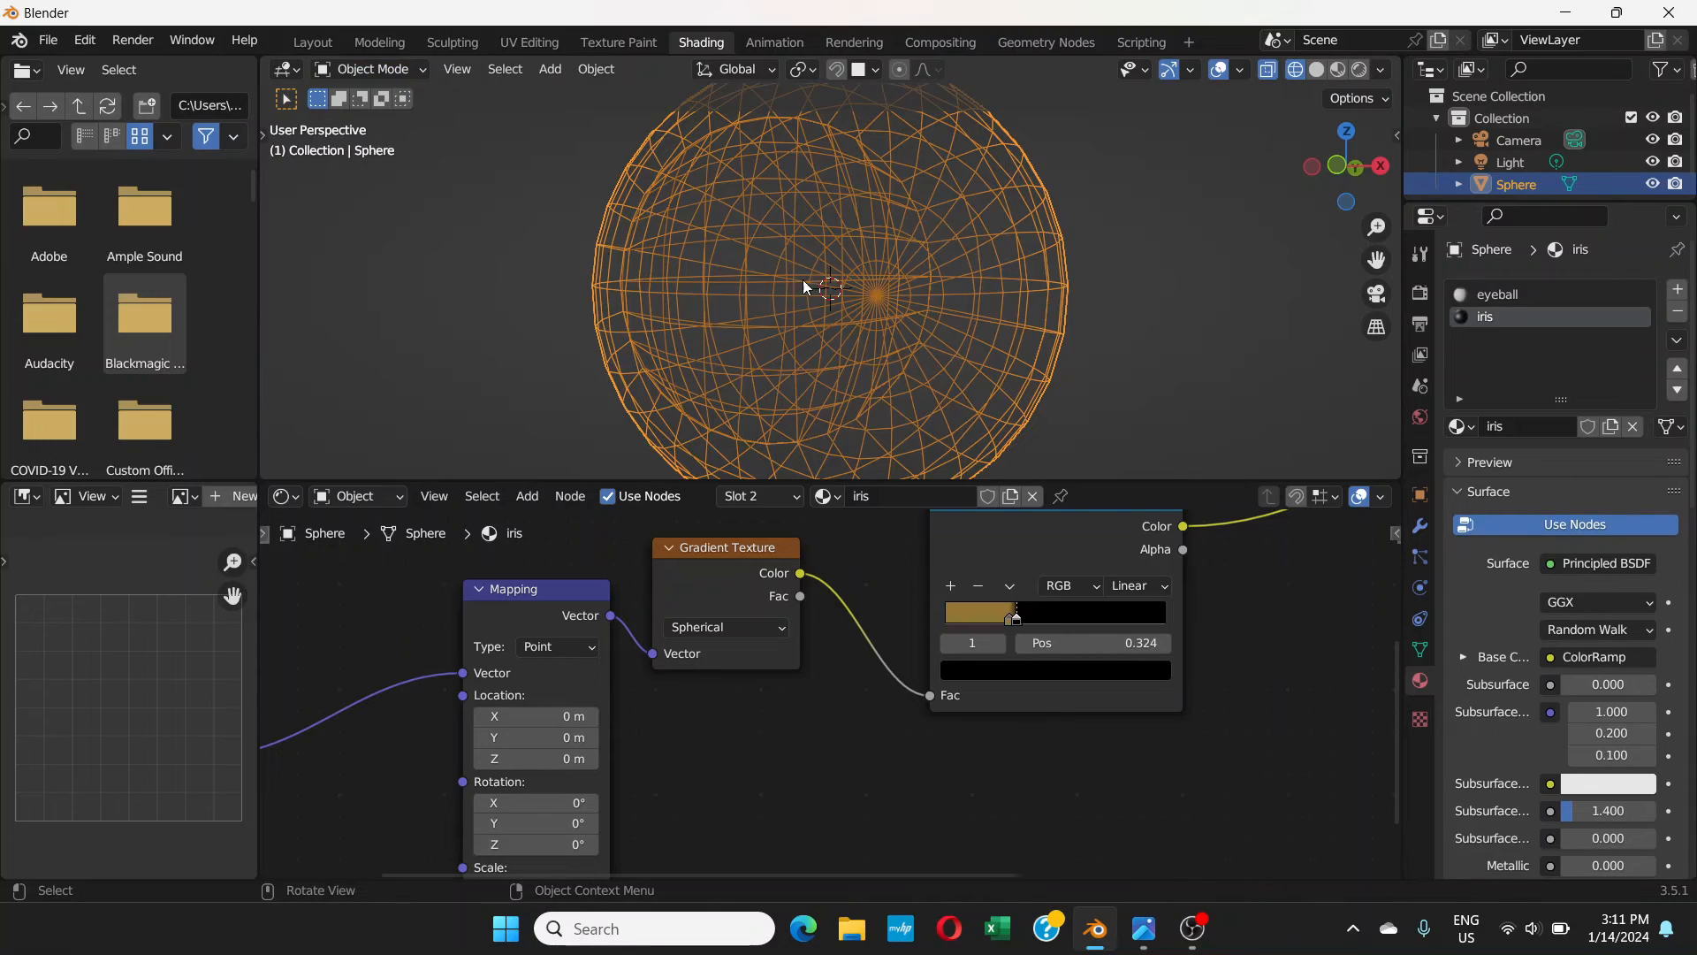
# - Apply Shade Smooth to the sphere in solid shading, and return the viewport to Material Preview
pyautogui.click(1319, 73)
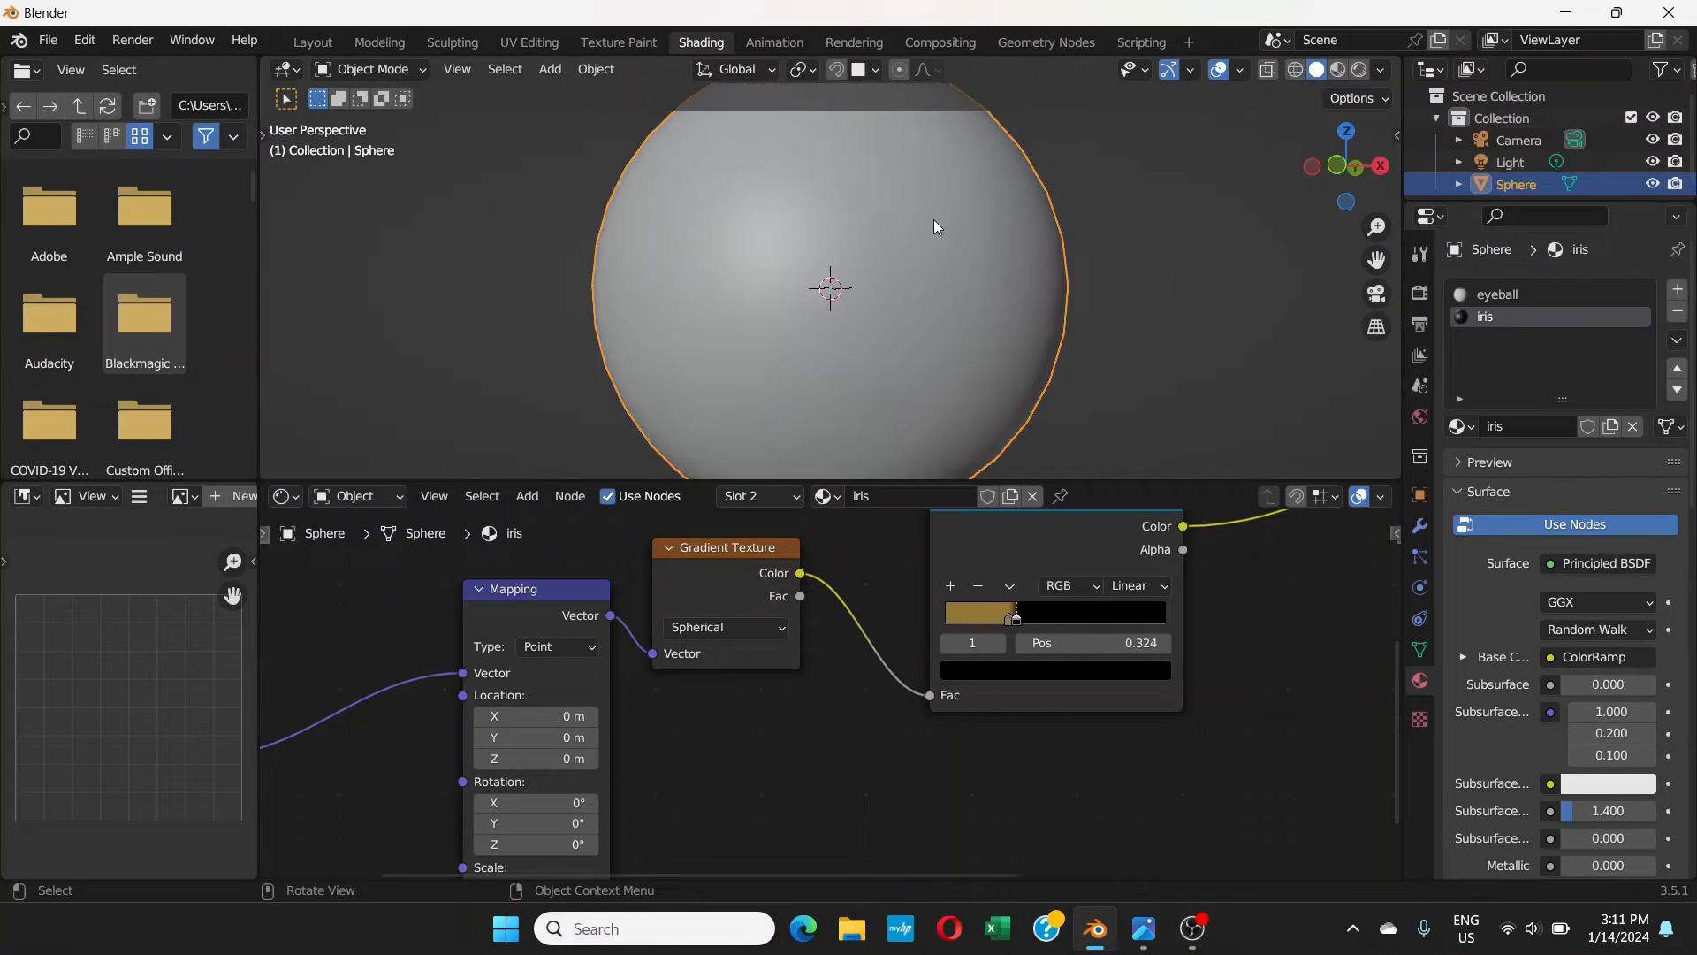
pyautogui.rightClick(829, 231)
pyautogui.click(815, 222)
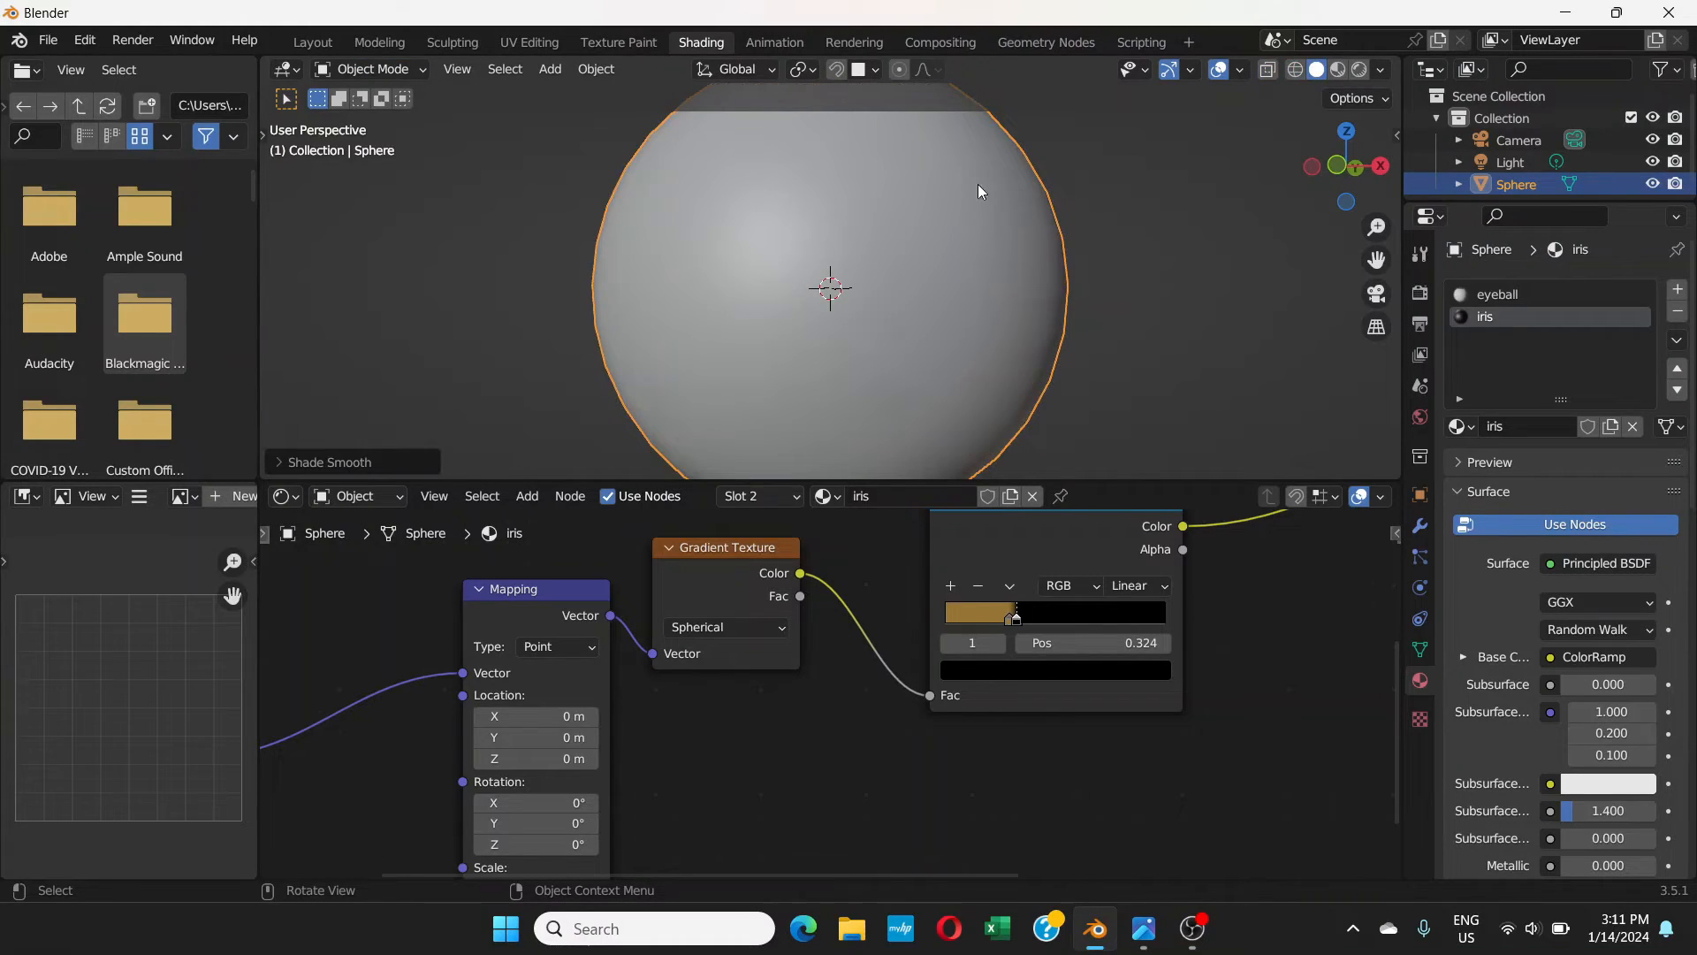
pyautogui.click(1337, 70)
# - Fine-tune the pupil edge by moving the ColorRamp's black stop to about 0.335 and the brown stop to about 0.316
pyautogui.scroll(-2, 1016, 256)
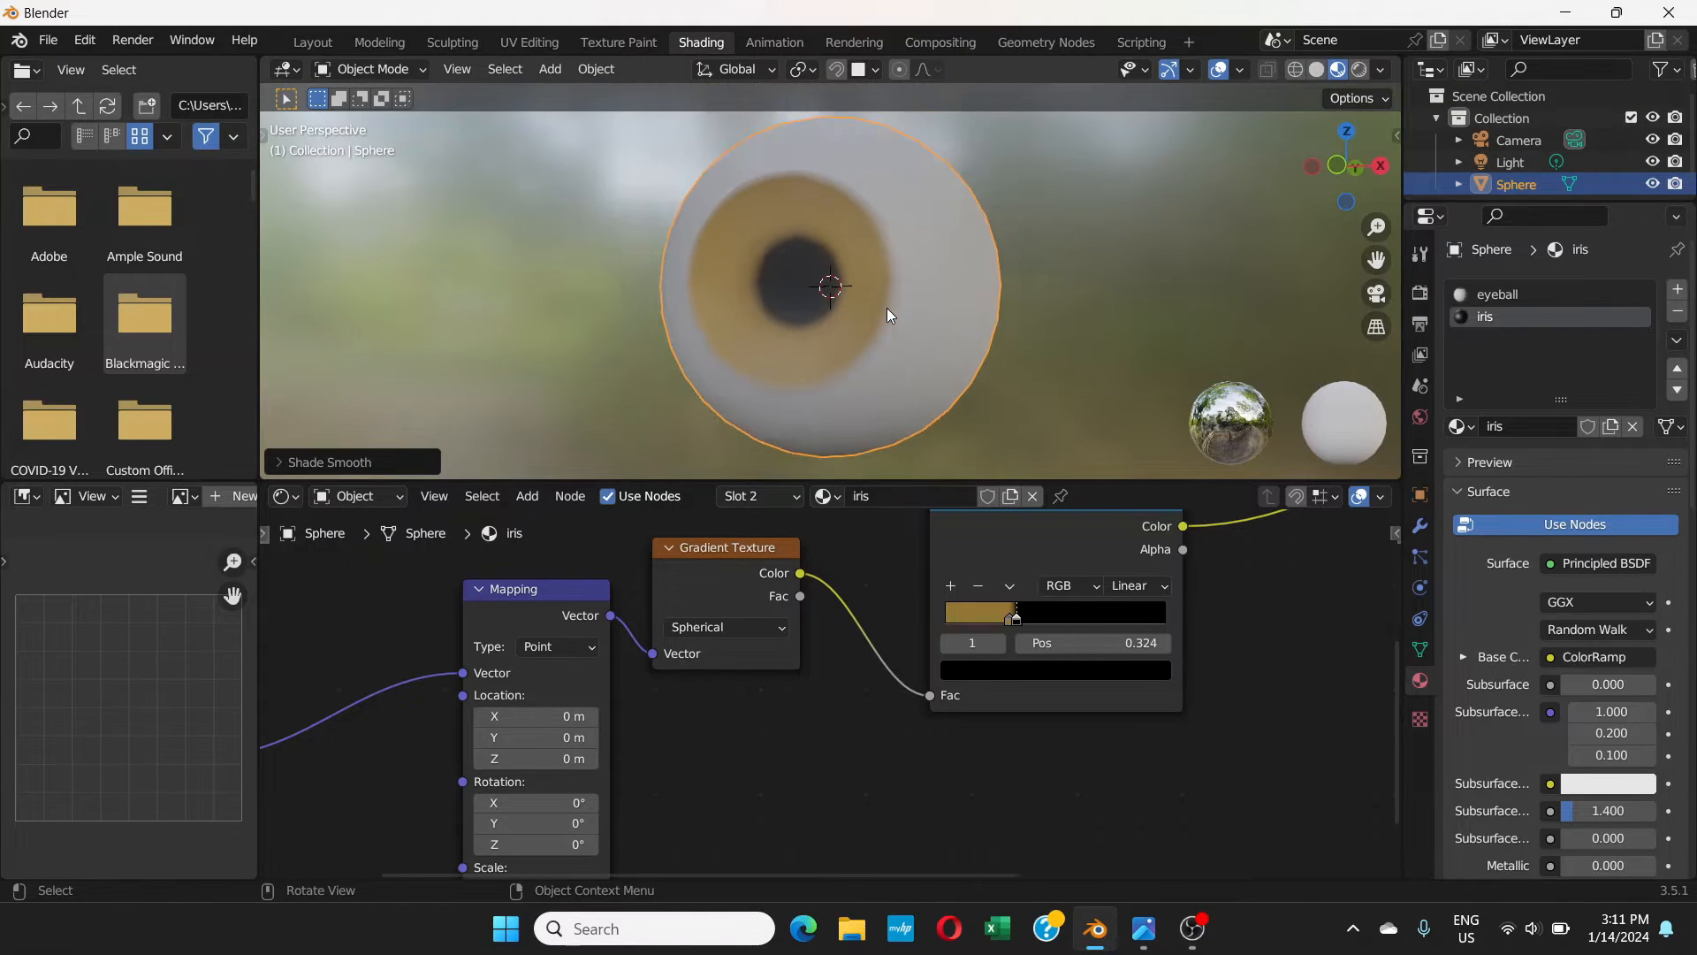
pyautogui.moveTo(887, 308)
pyautogui.mouseDown(button='middle')
pyautogui.moveTo(946, 307)
pyautogui.moveTo(882, 331)
pyautogui.mouseUp(button='middle')
pyautogui.scroll(4, 882, 331)
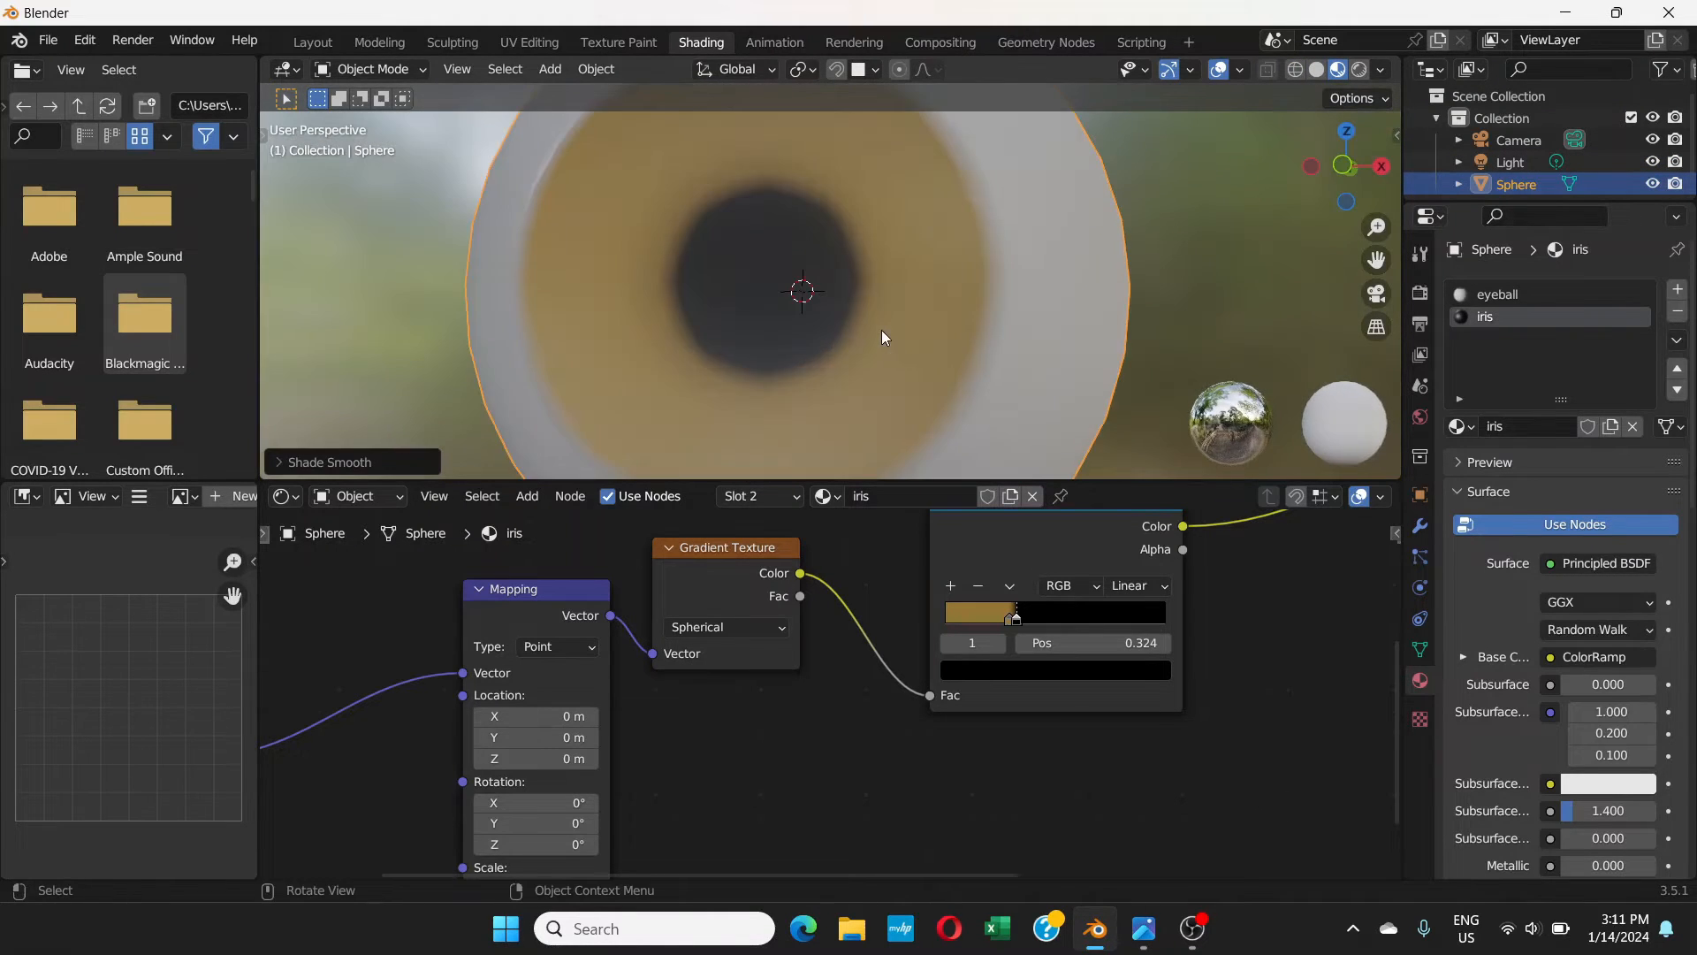
pyautogui.scroll(-3, 882, 330)
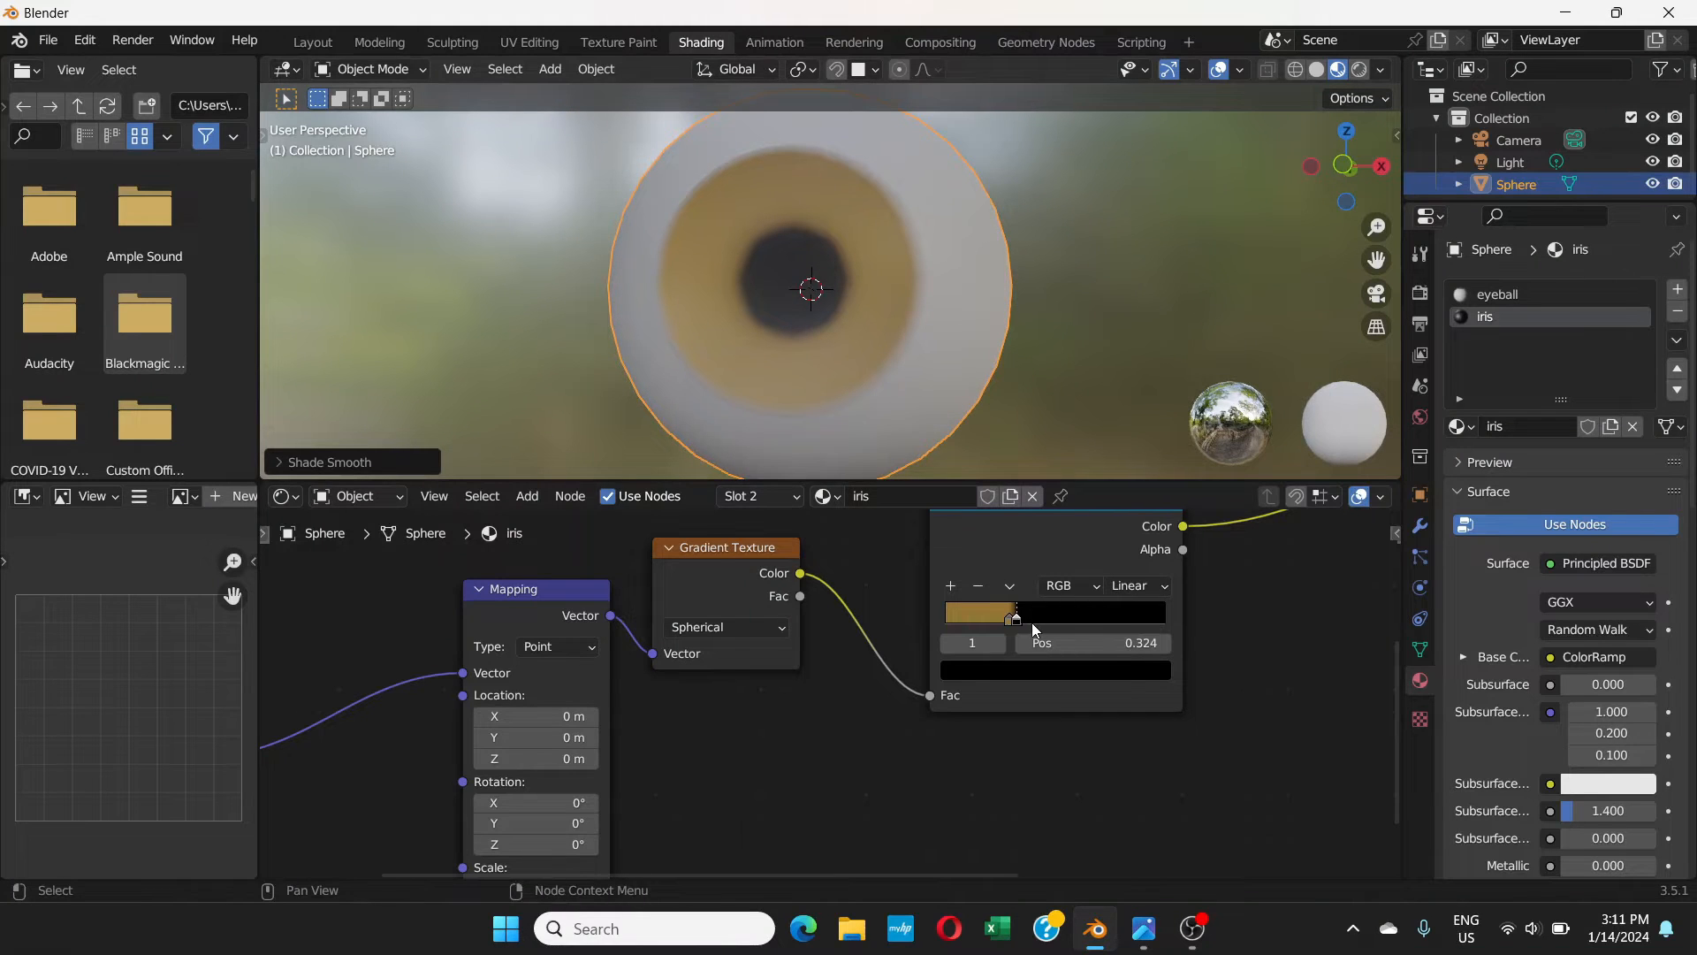
pyautogui.moveTo(845, 693); pyautogui.dragTo(941, 606, button='middle')
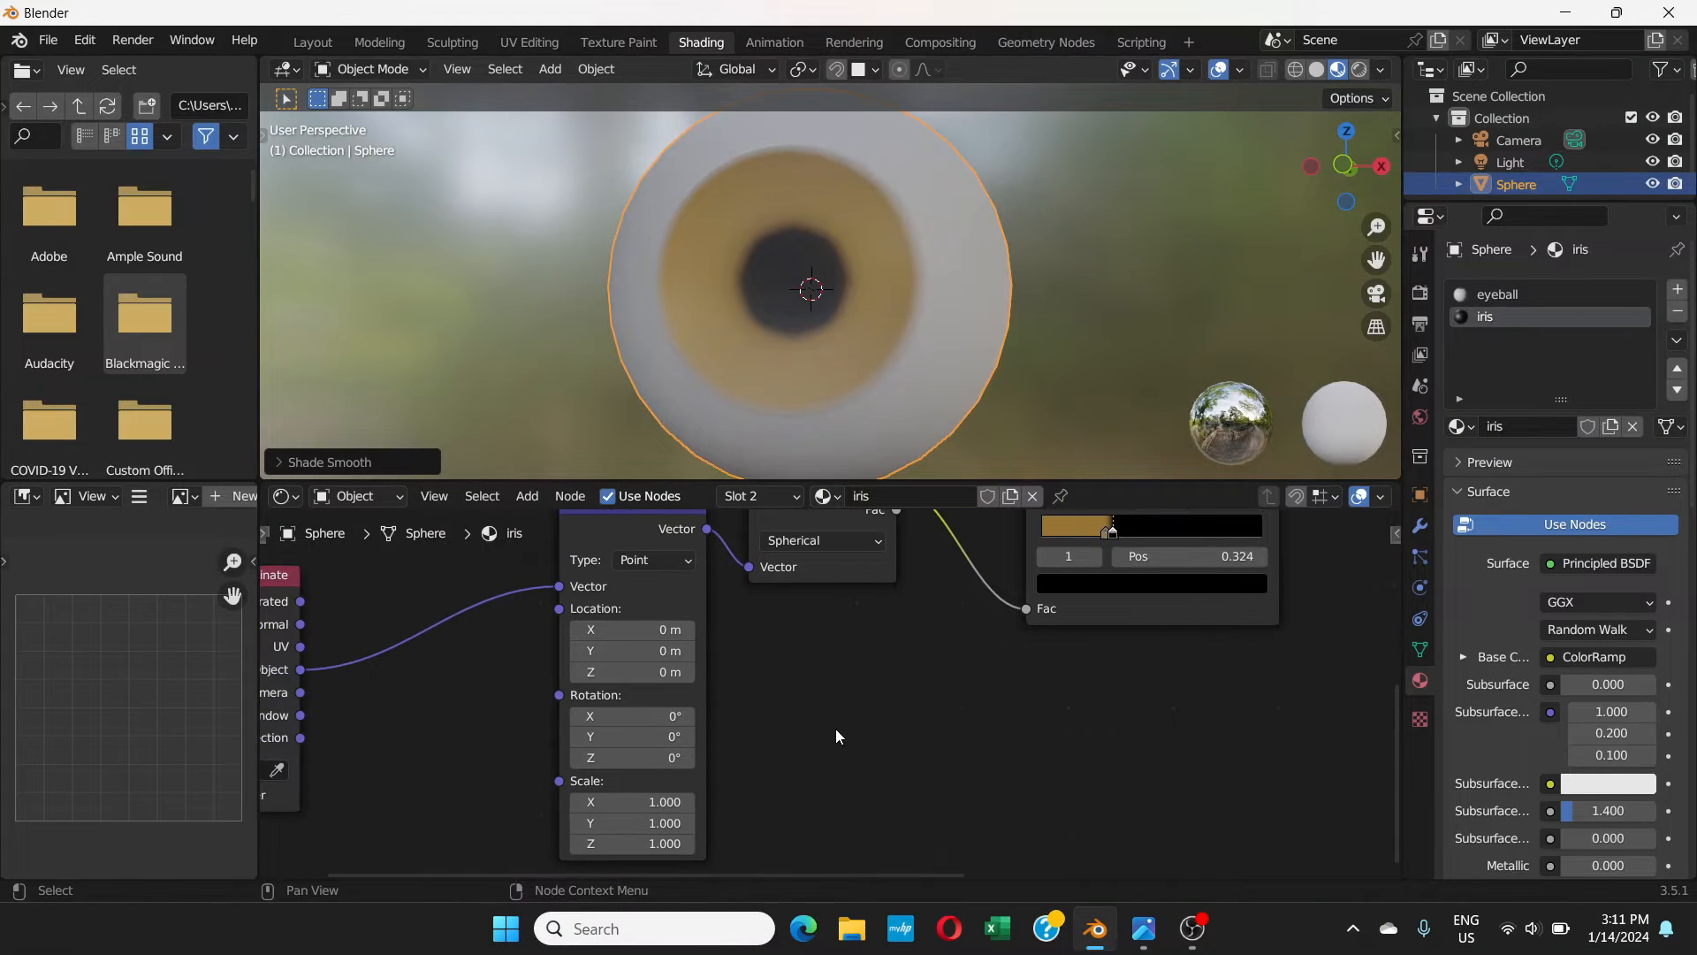
pyautogui.moveTo(911, 691); pyautogui.dragTo(783, 781, button='middle')
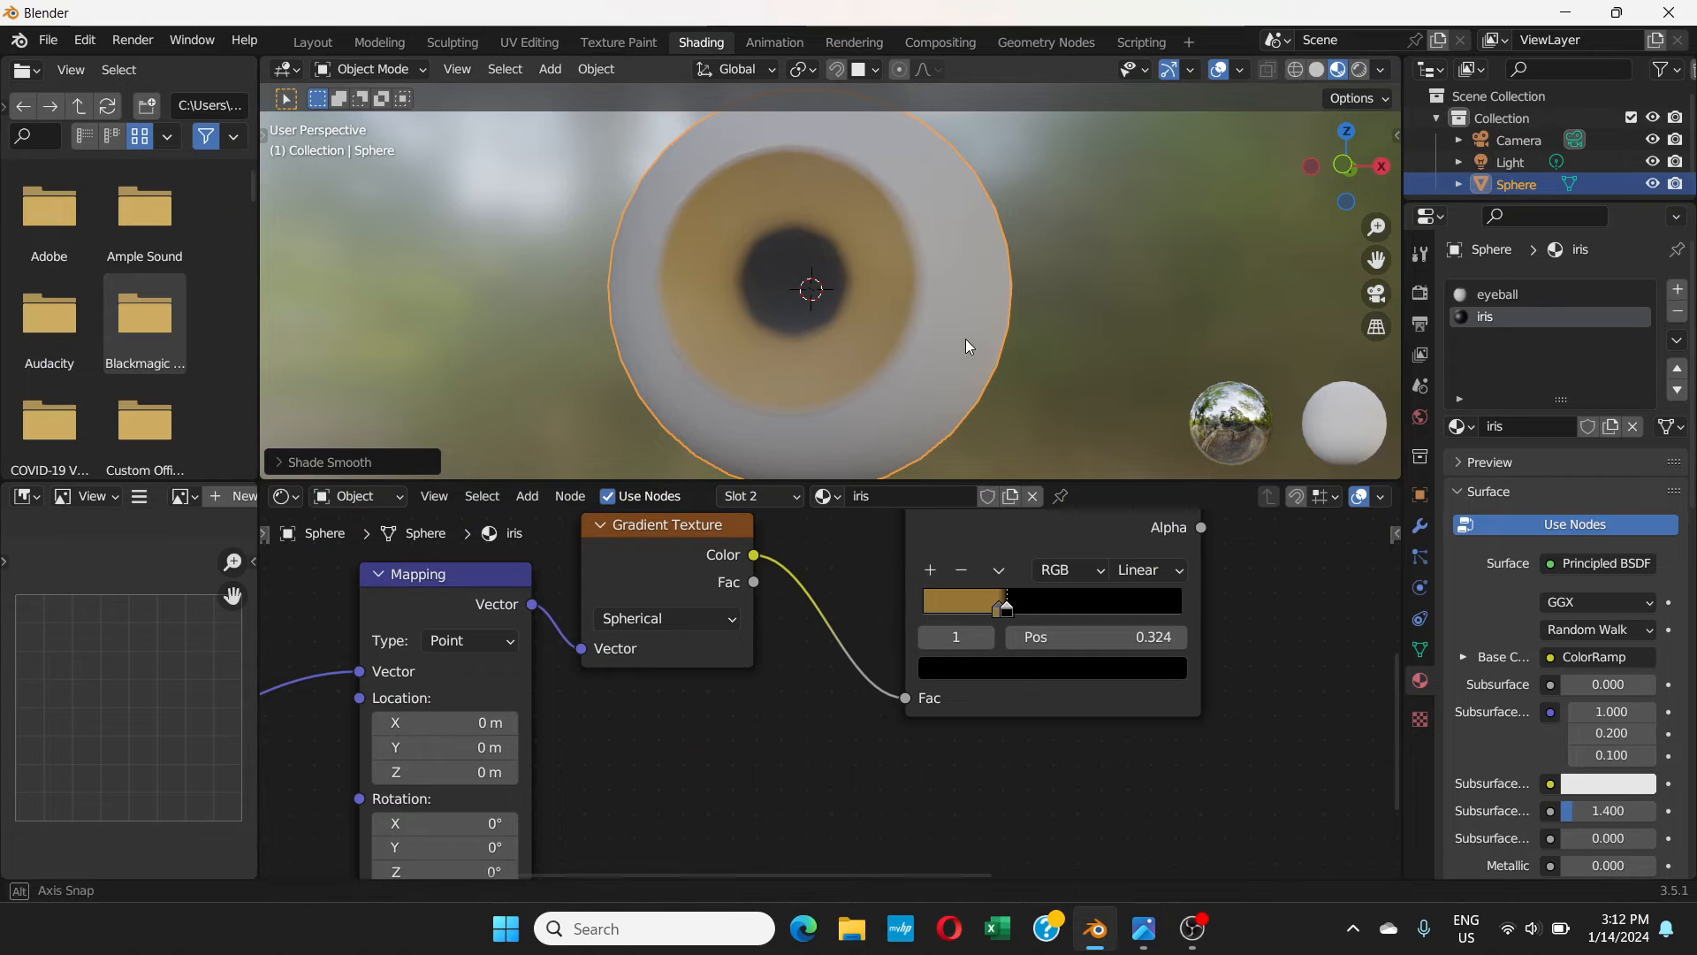
pyautogui.moveTo(965, 338); pyautogui.dragTo(872, 357, button='middle')
pyautogui.scroll(2, 875, 354)
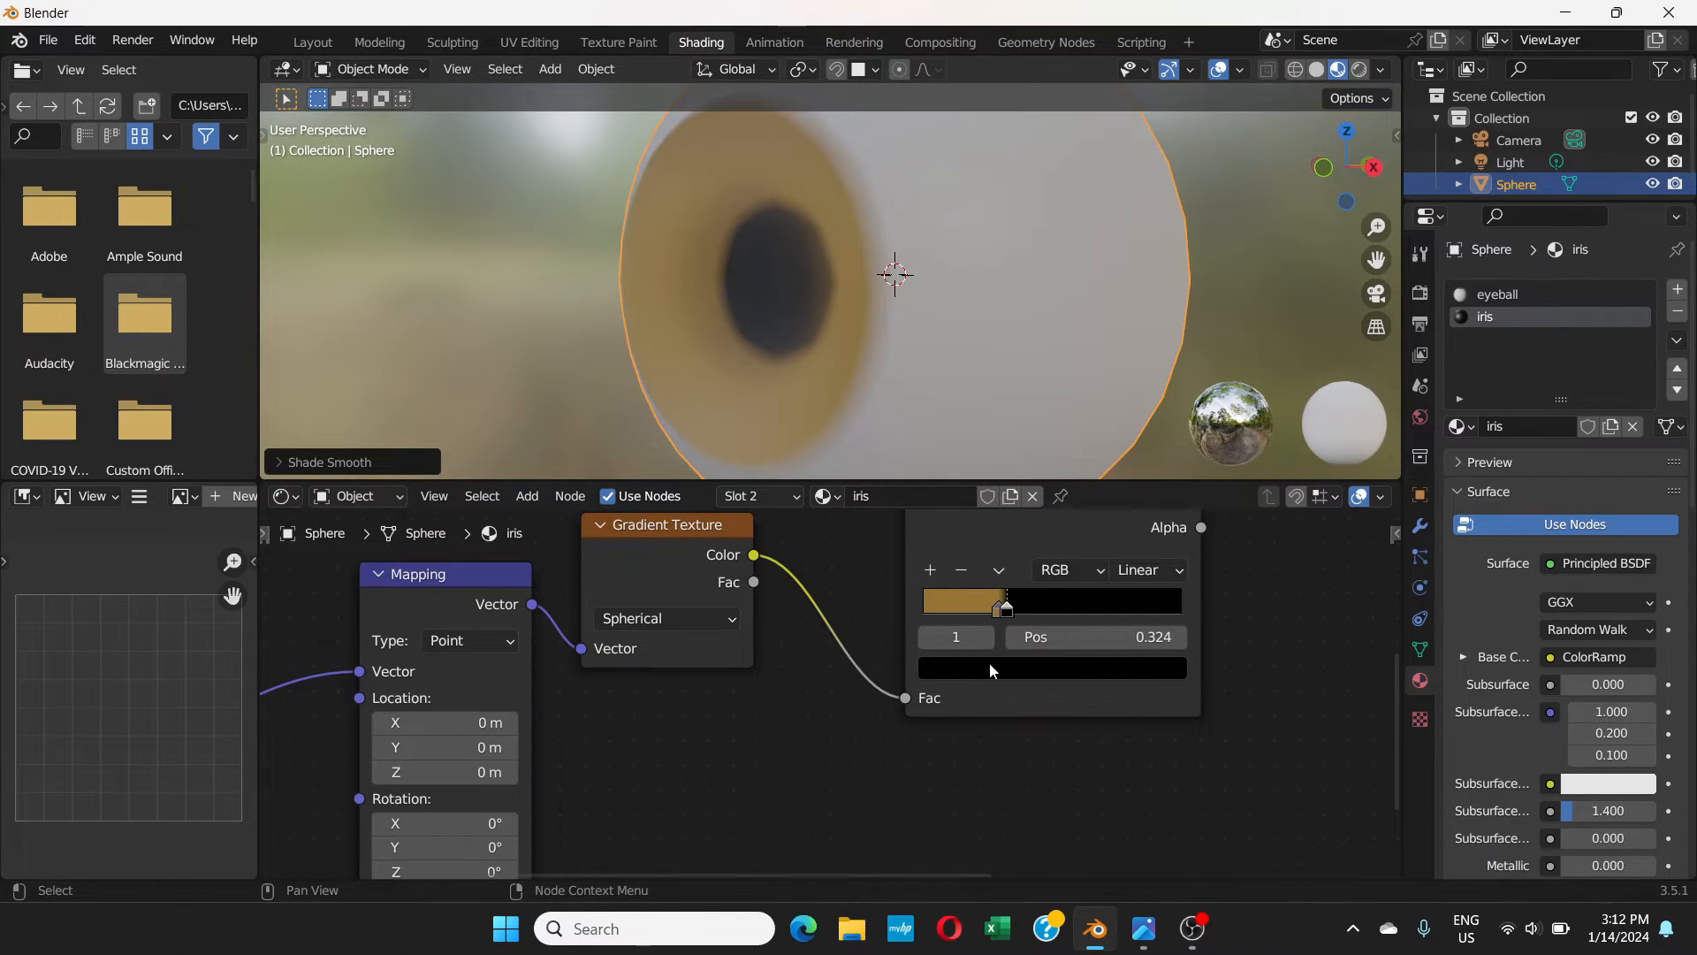
pyautogui.moveTo(1006, 610); pyautogui.dragTo(1009, 610)
pyautogui.moveTo(935, 385); pyautogui.dragTo(1031, 370, button='middle')
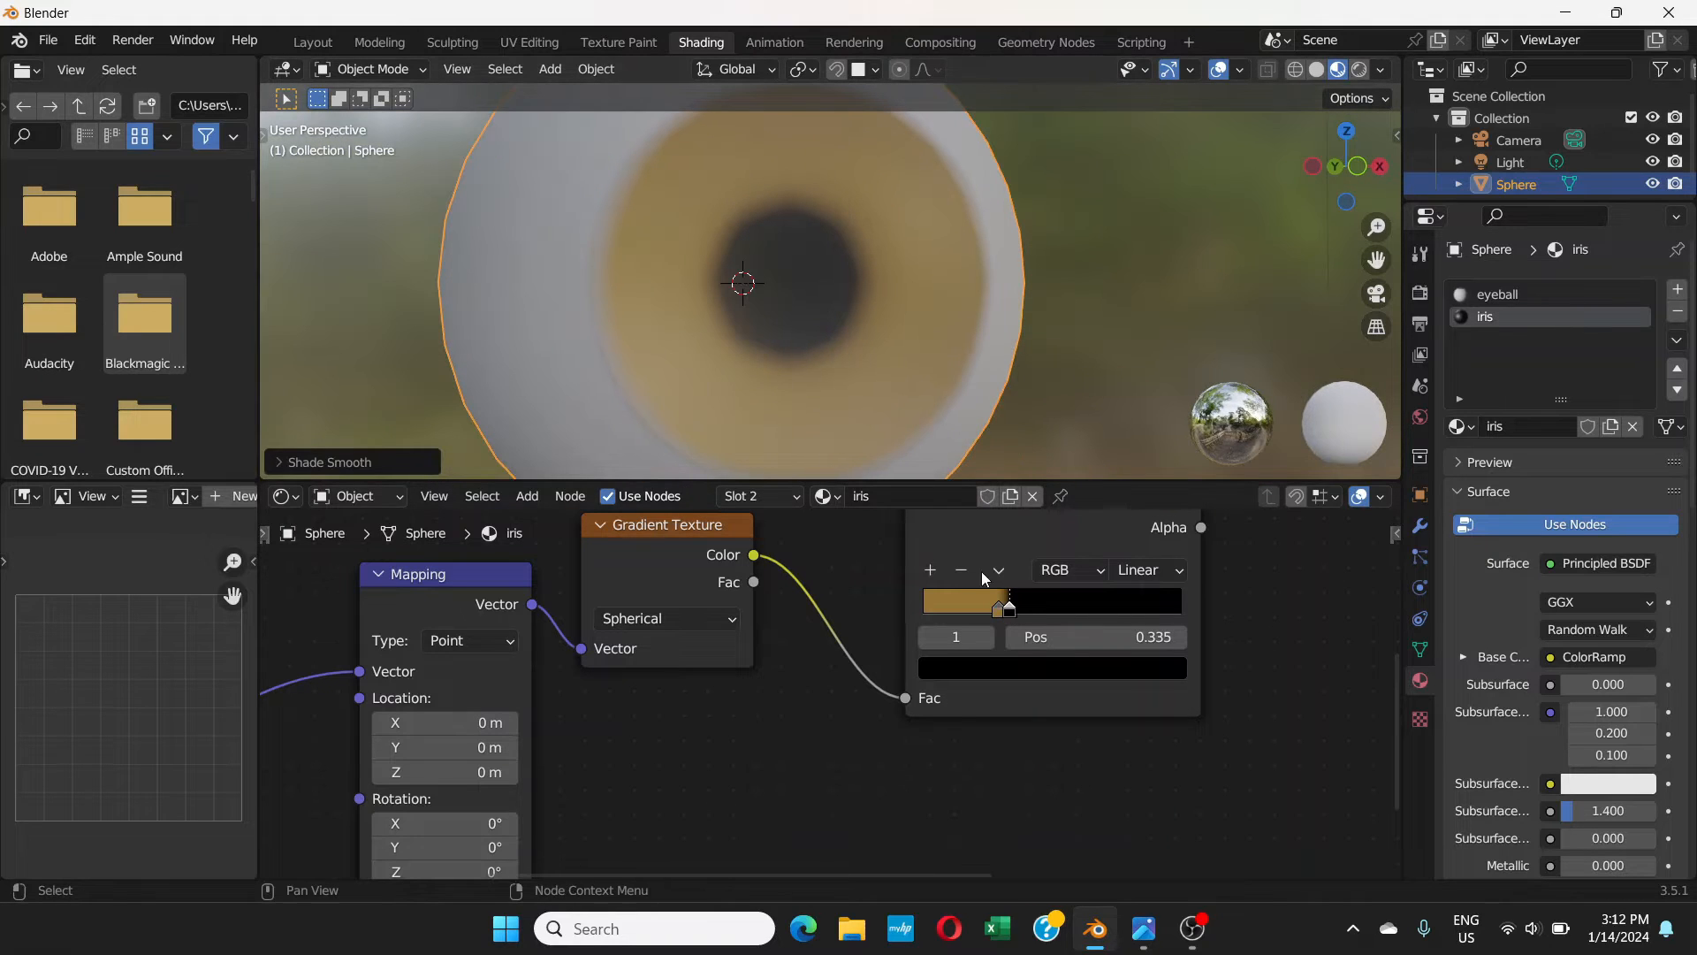
pyautogui.click(999, 609)
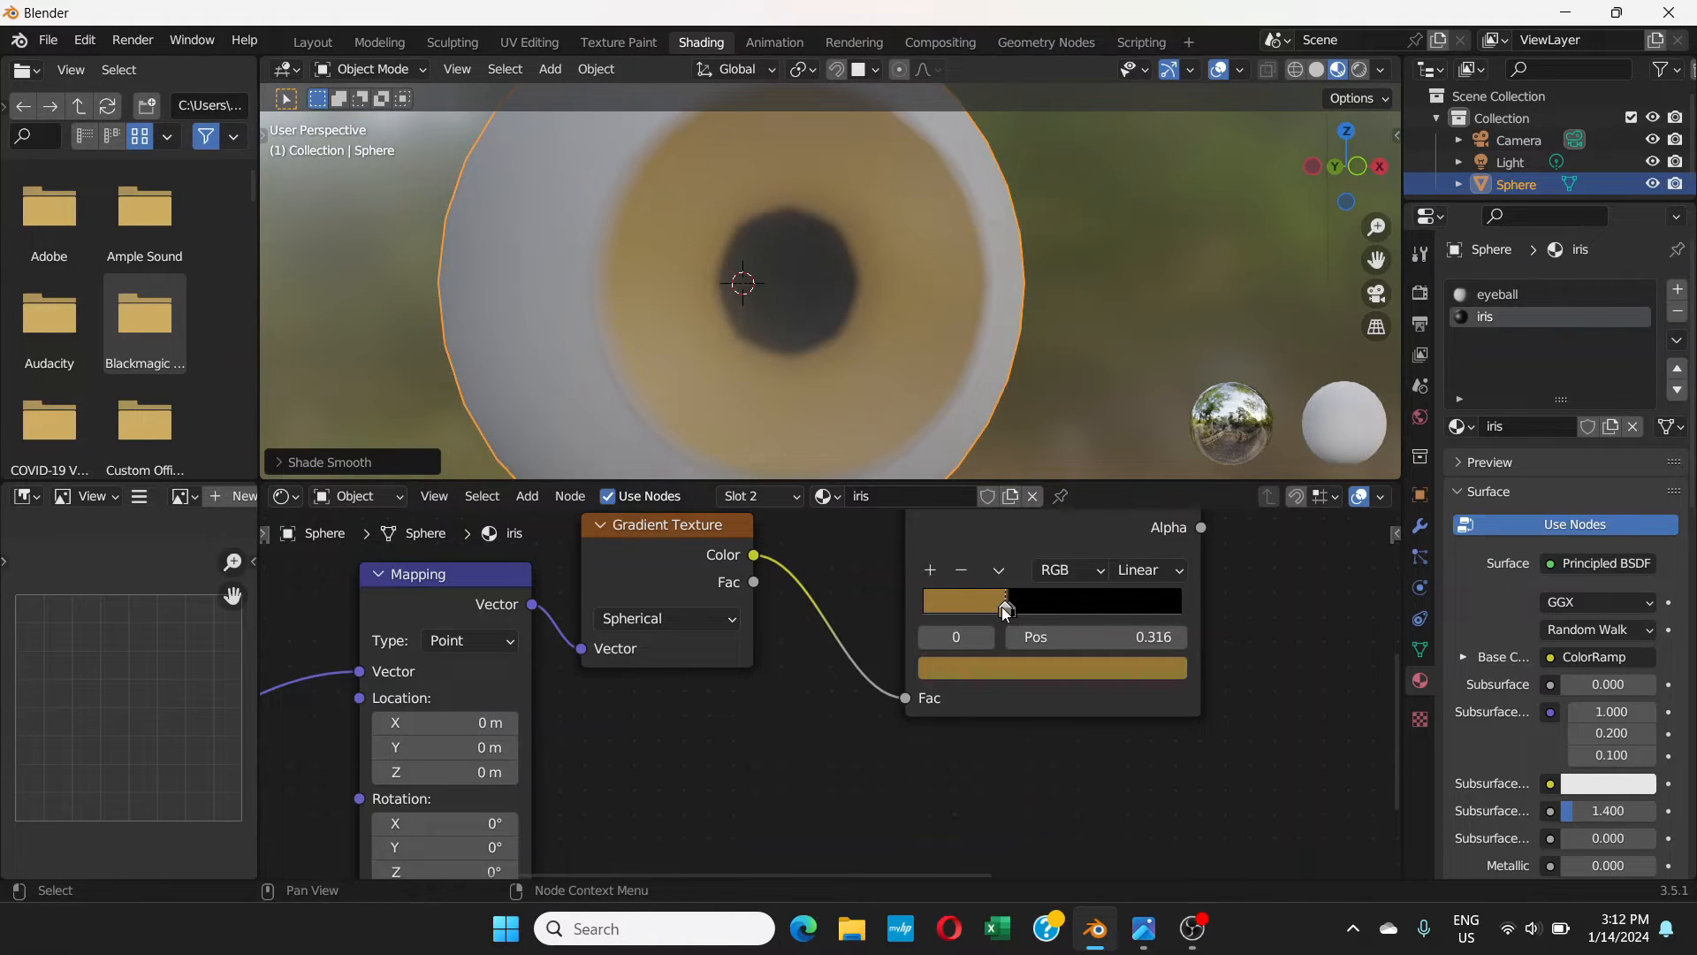
# - Enlarge the pupil by moving the iris ColorRamp's brown stop to about 0.273
pyautogui.moveTo(1010, 610); pyautogui.dragTo(972, 610)
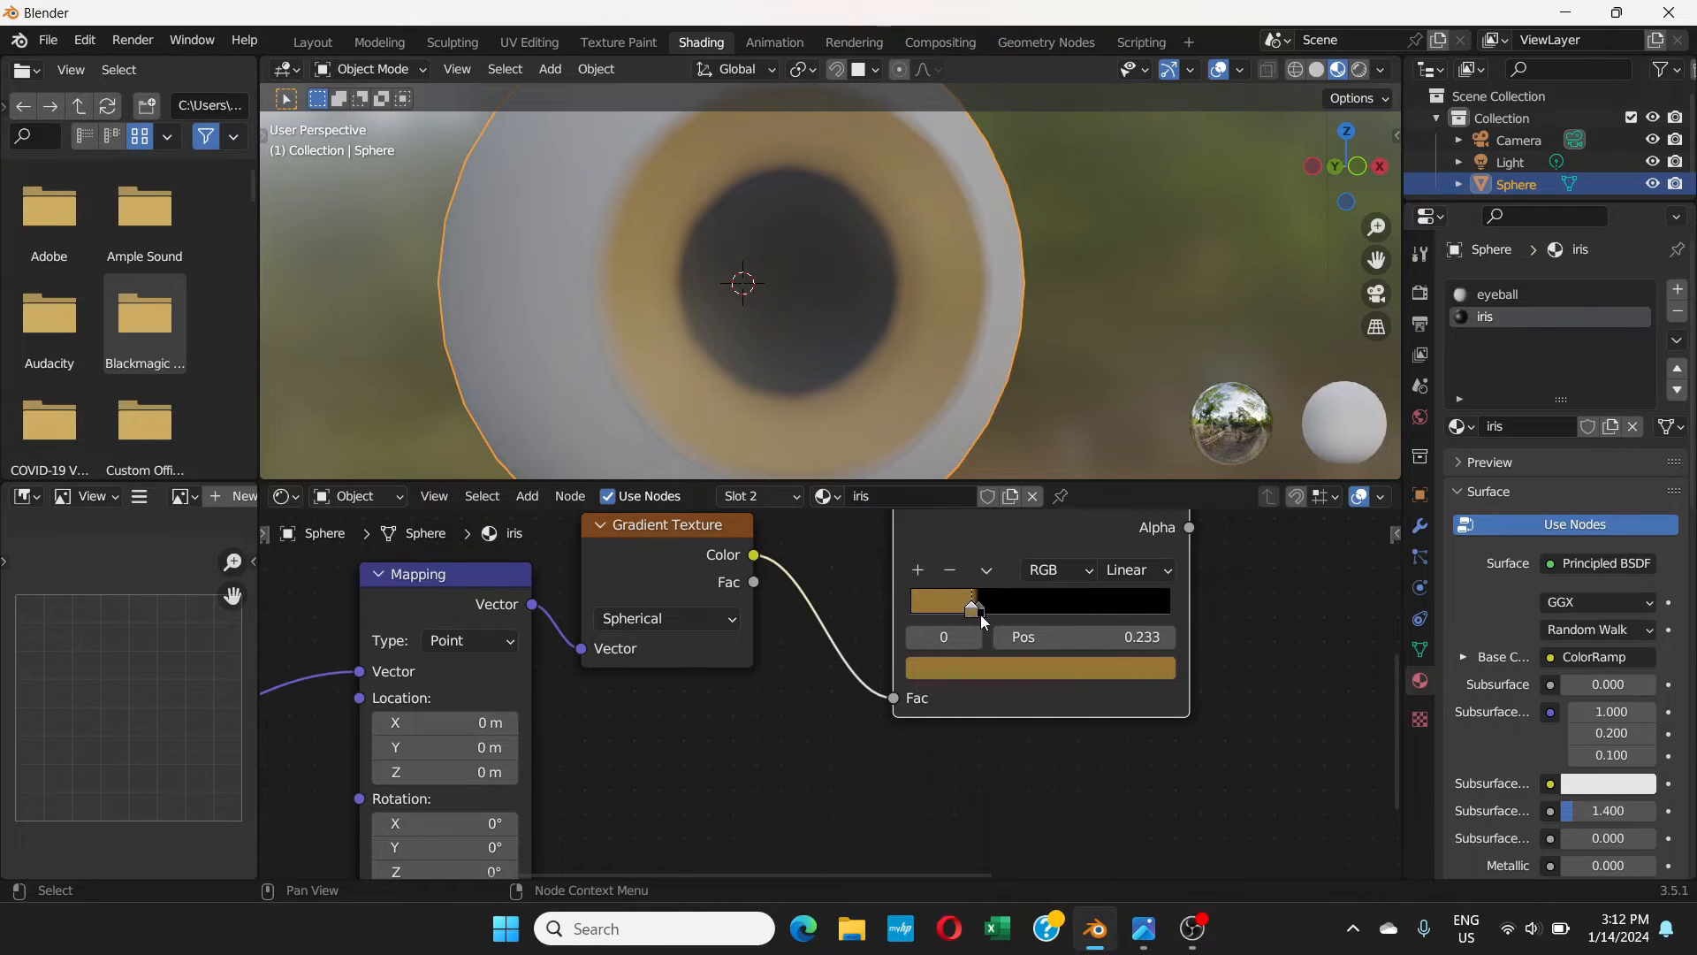
pyautogui.press('g')
pyautogui.click(990, 613)
pyautogui.moveTo(987, 613); pyautogui.dragTo(990, 613)
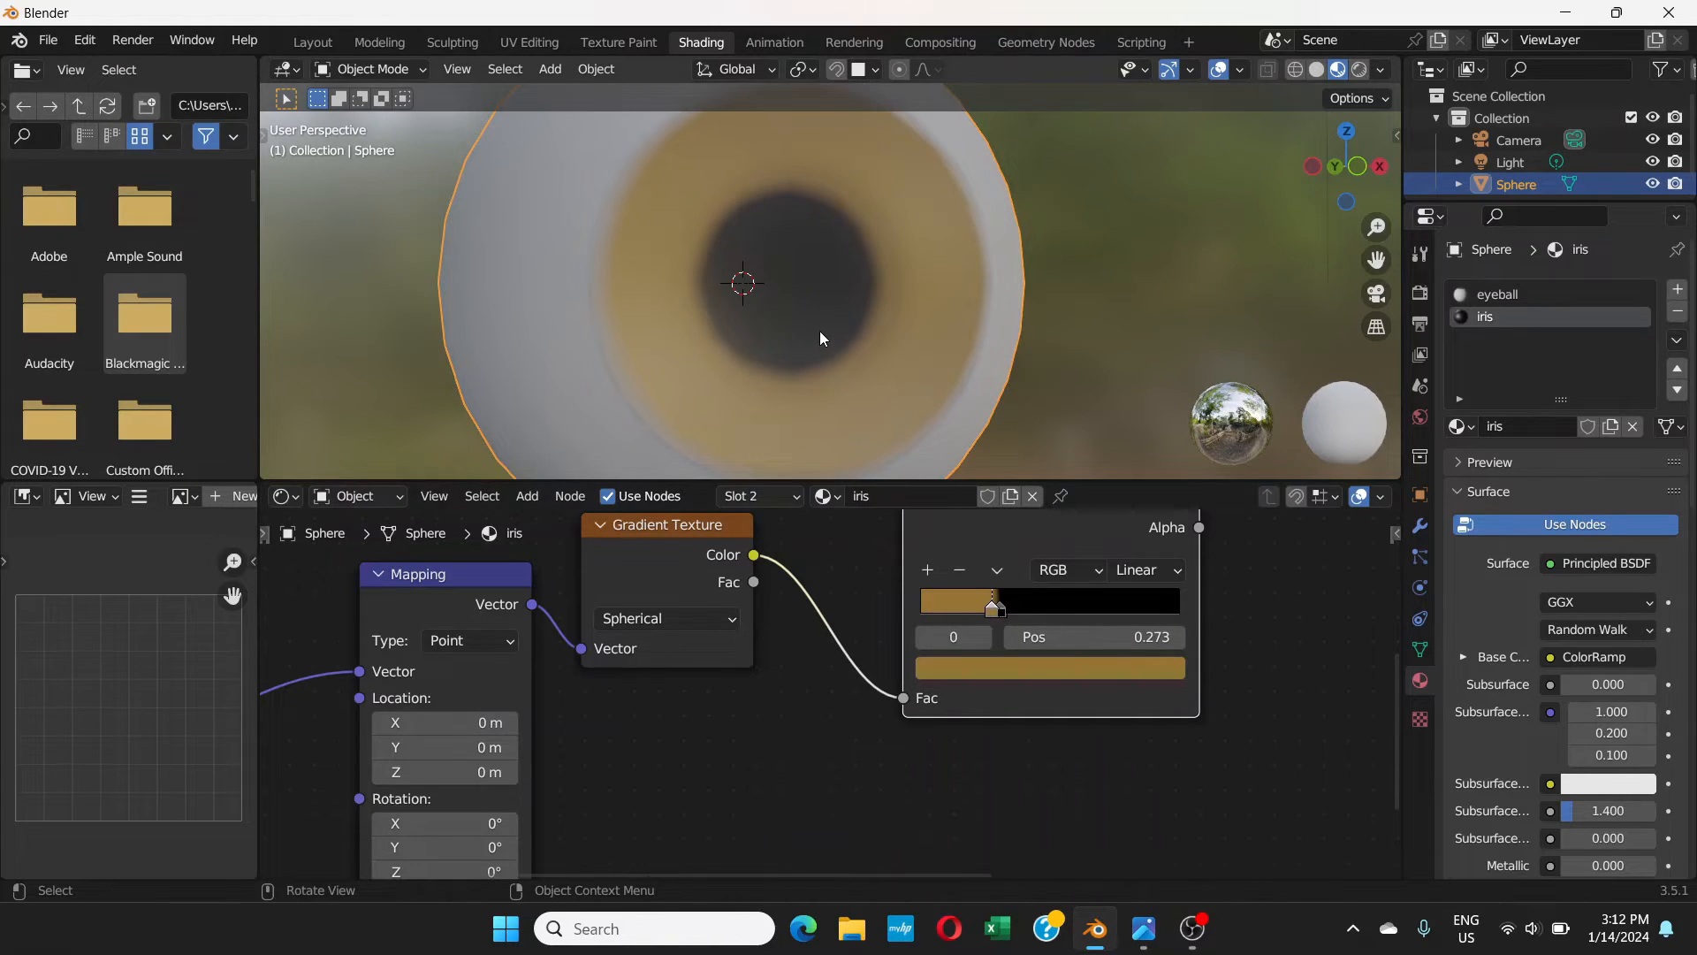
# - Fine-tune the pupil edge by placing the ColorRamp's black stop at about 0.320 and the brown stop at about 0.291
pyautogui.scroll(-2, 819, 331)
pyautogui.moveTo(798, 338)
pyautogui.mouseDown(button='middle')
pyautogui.moveTo(766, 357)
pyautogui.moveTo(787, 338)
pyautogui.mouseUp(button='middle')
pyautogui.scroll(-2, 764, 350)
pyautogui.scroll(2, 815, 317)
pyautogui.scroll(-1, 815, 317)
pyautogui.scroll(-2, 814, 316)
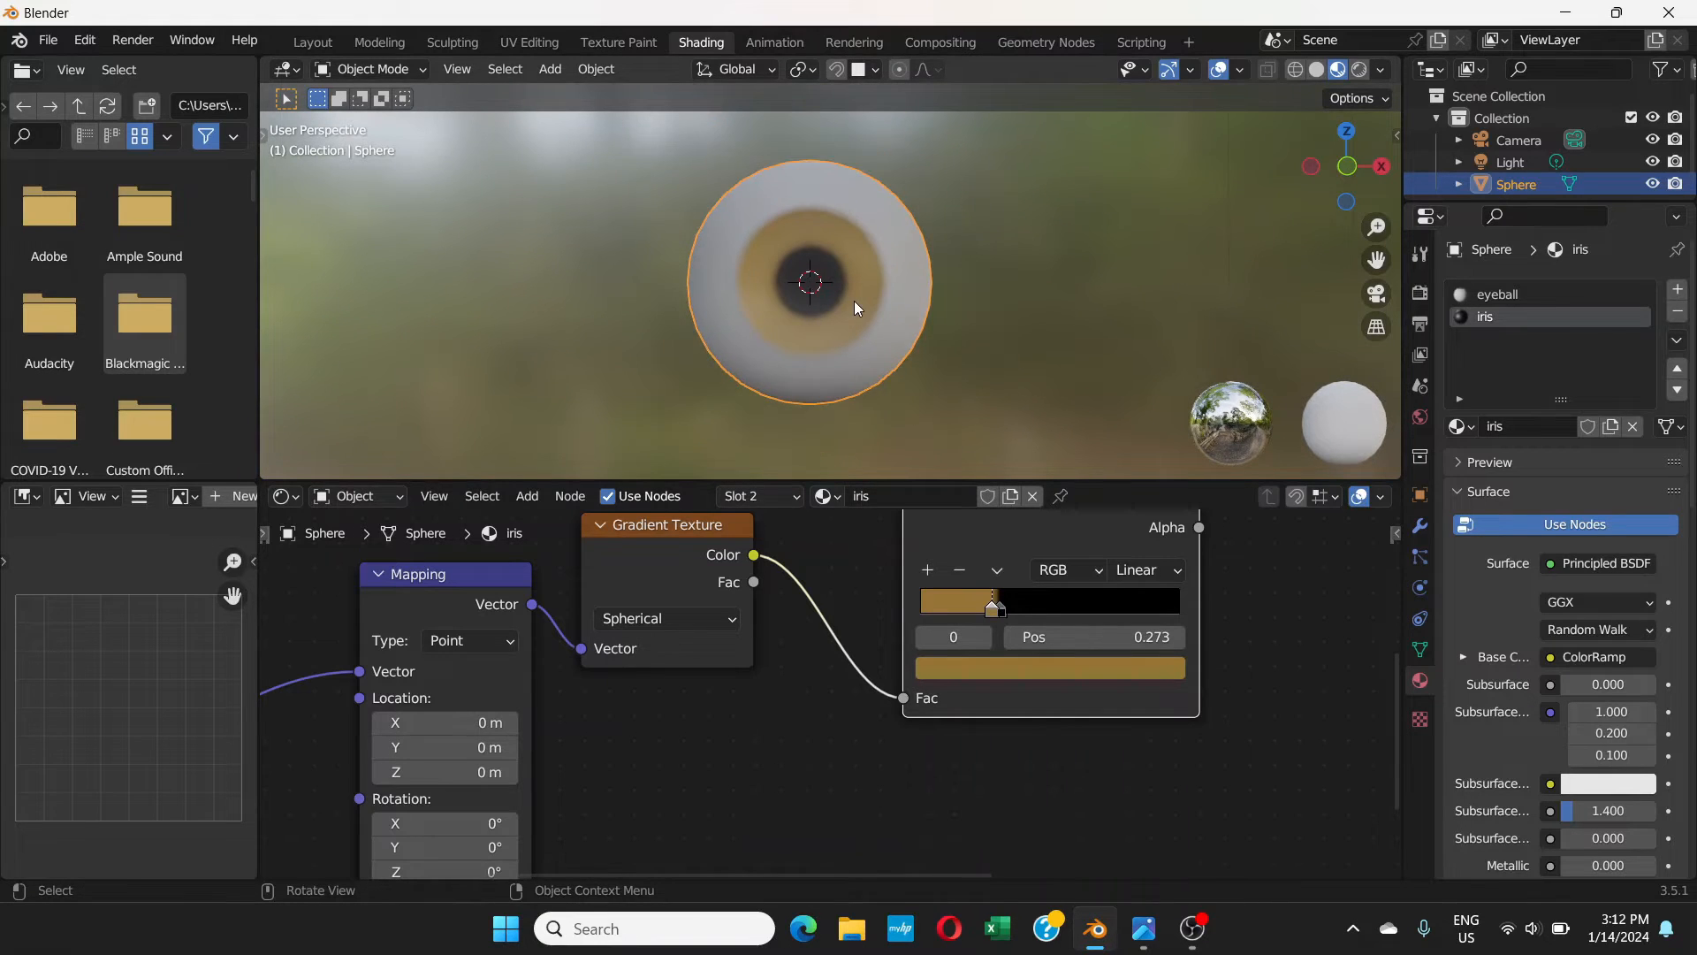
pyautogui.scroll(2, 853, 301)
pyautogui.scroll(1, 993, 623)
pyautogui.scroll(1, 993, 622)
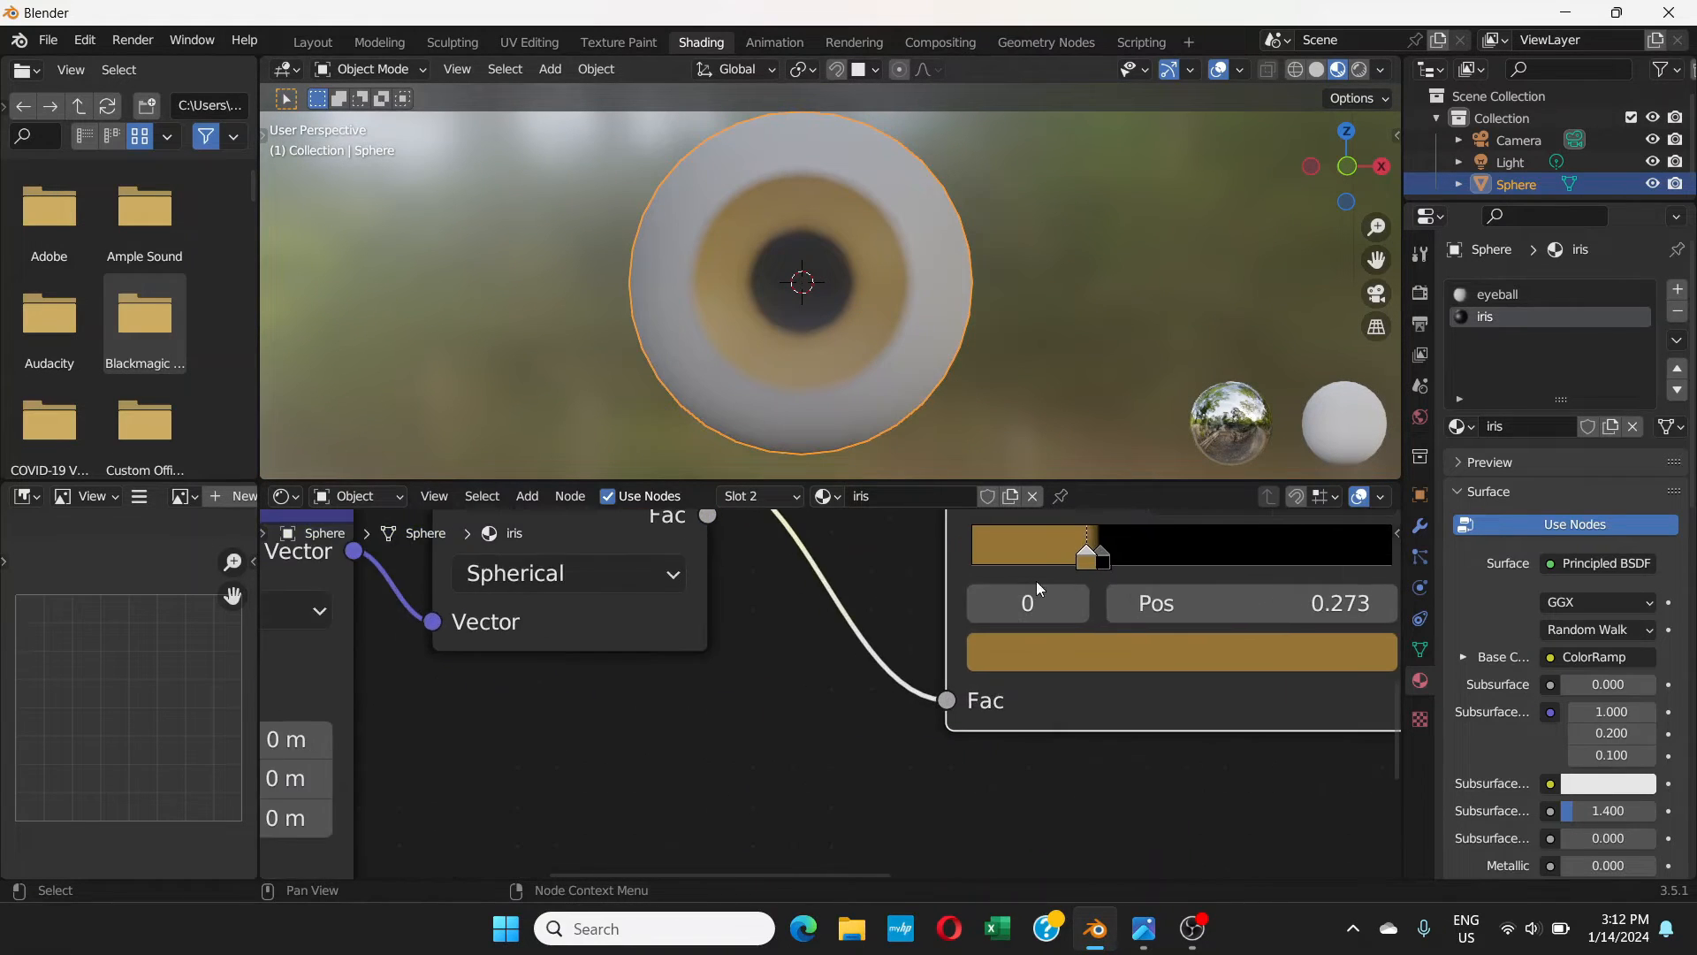
pyautogui.moveTo(1114, 560)
pyautogui.mouseDown()
pyautogui.moveTo(1094, 566)
pyautogui.moveTo(1108, 564)
pyautogui.mouseUp()
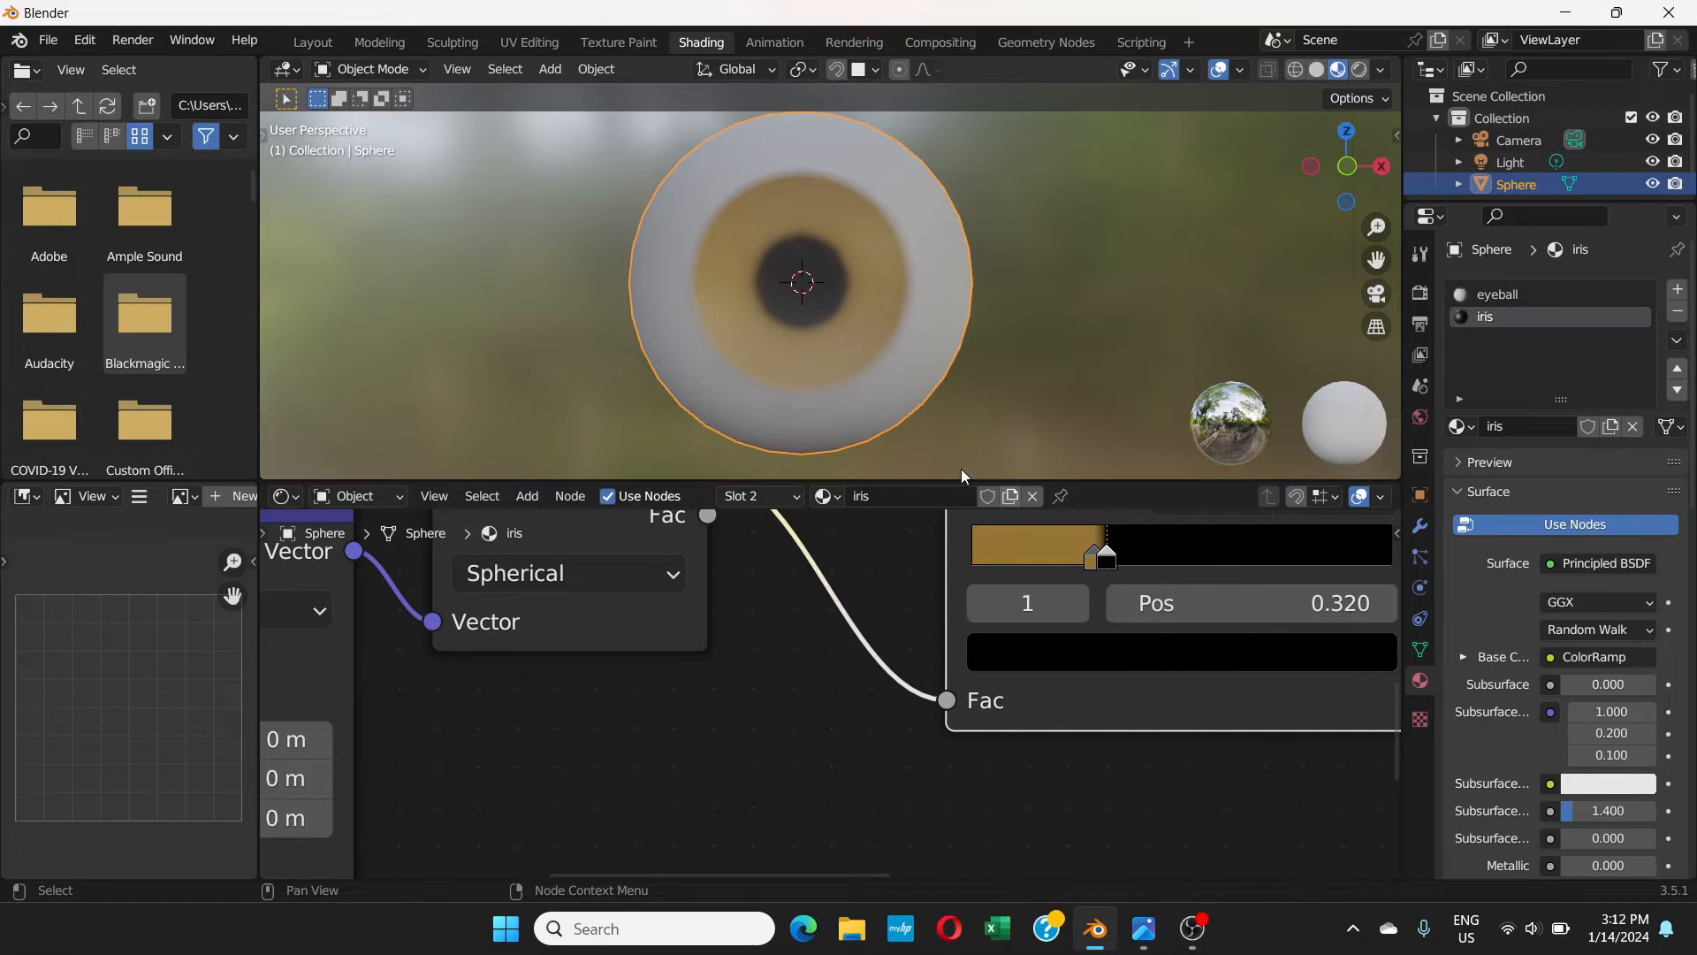
# - Darken the iris by lowering the ColorRamp's brown stop color to a Value of about 0.096
pyautogui.scroll(-4, 767, 325)
pyautogui.moveTo(771, 326); pyautogui.dragTo(824, 331, button='middle')
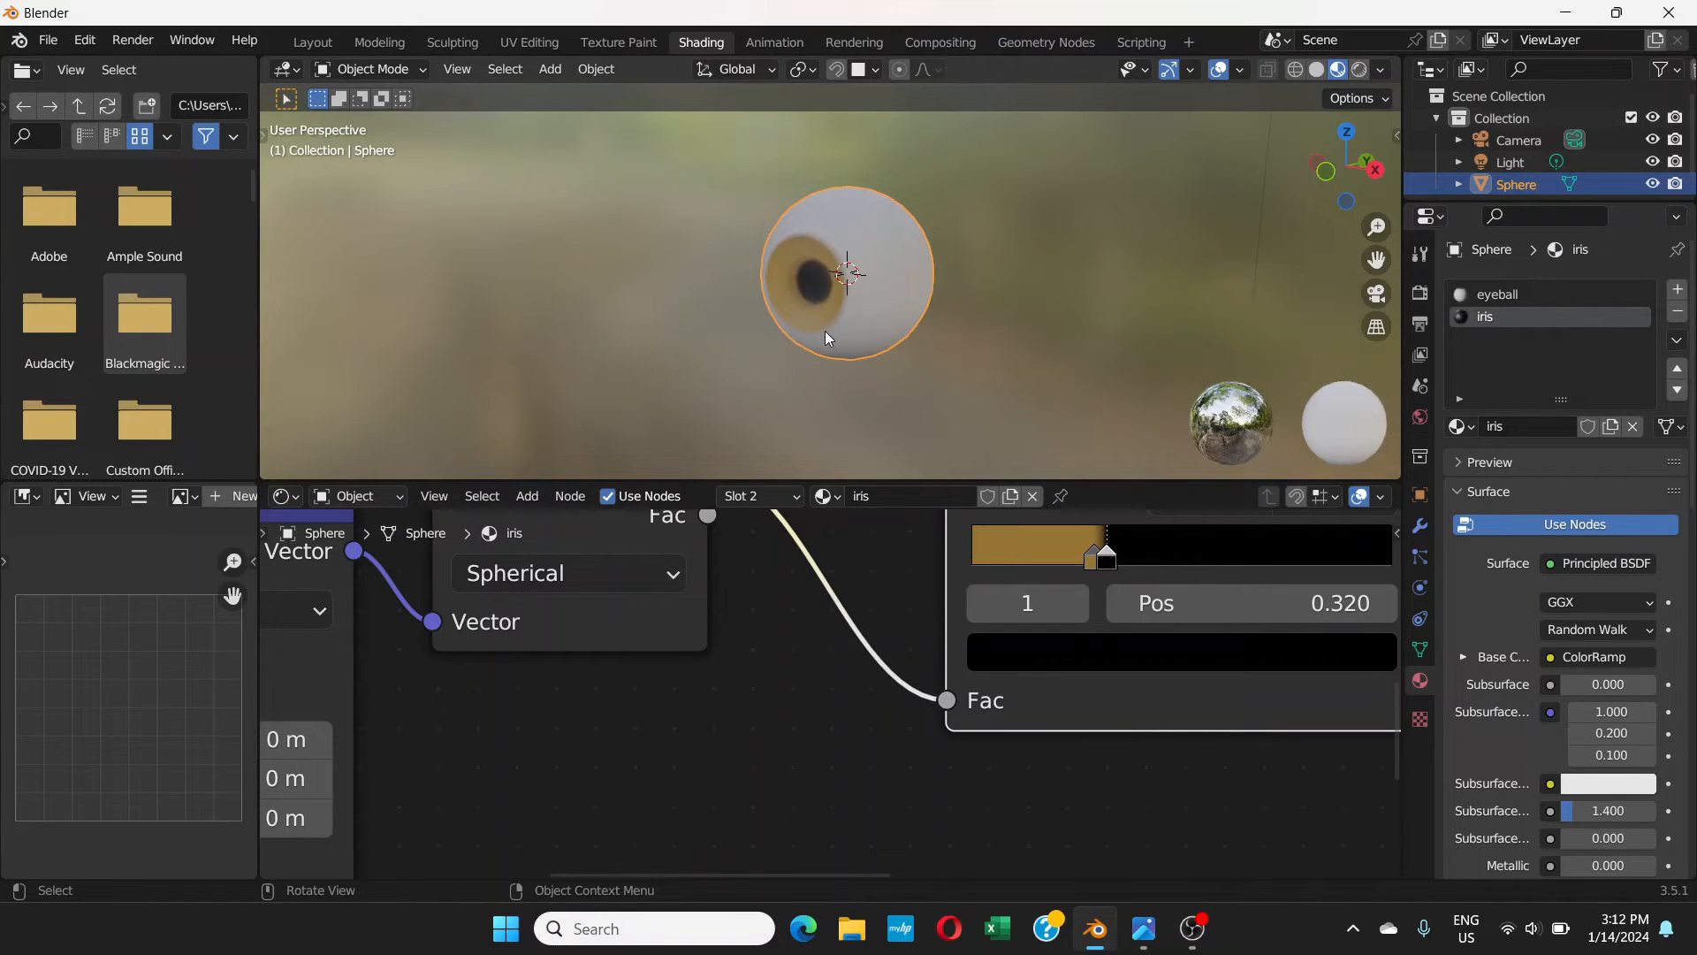
pyautogui.scroll(4, 864, 295)
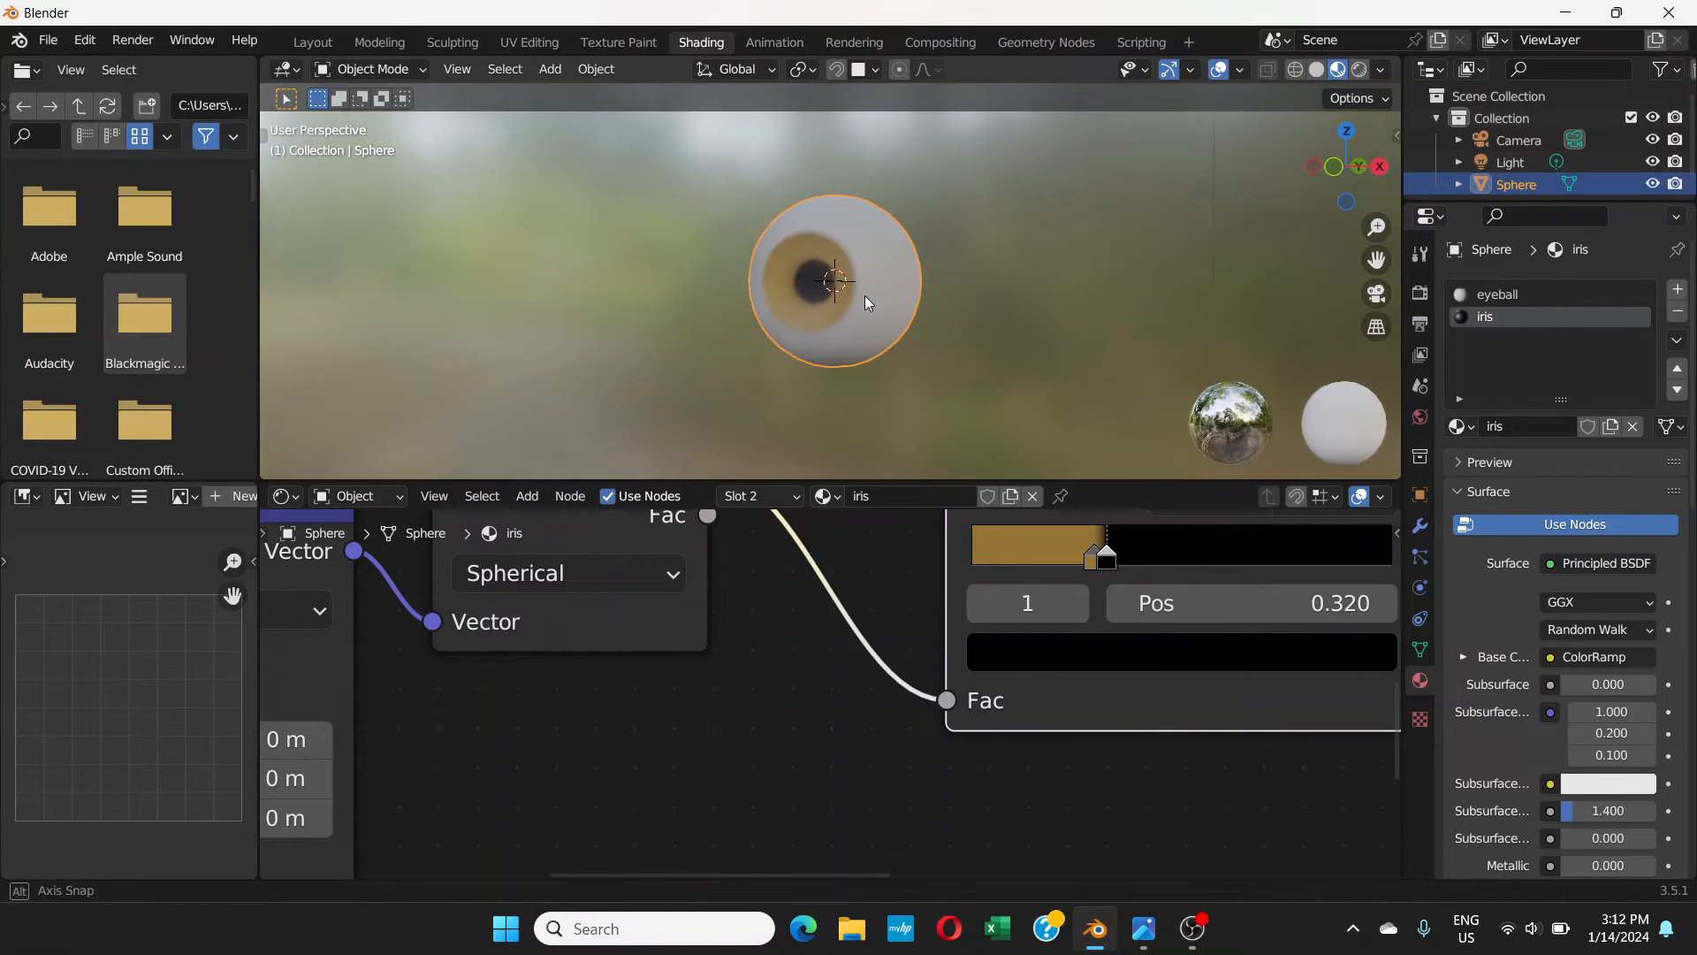
pyautogui.click(1091, 559)
pyautogui.click(1066, 654)
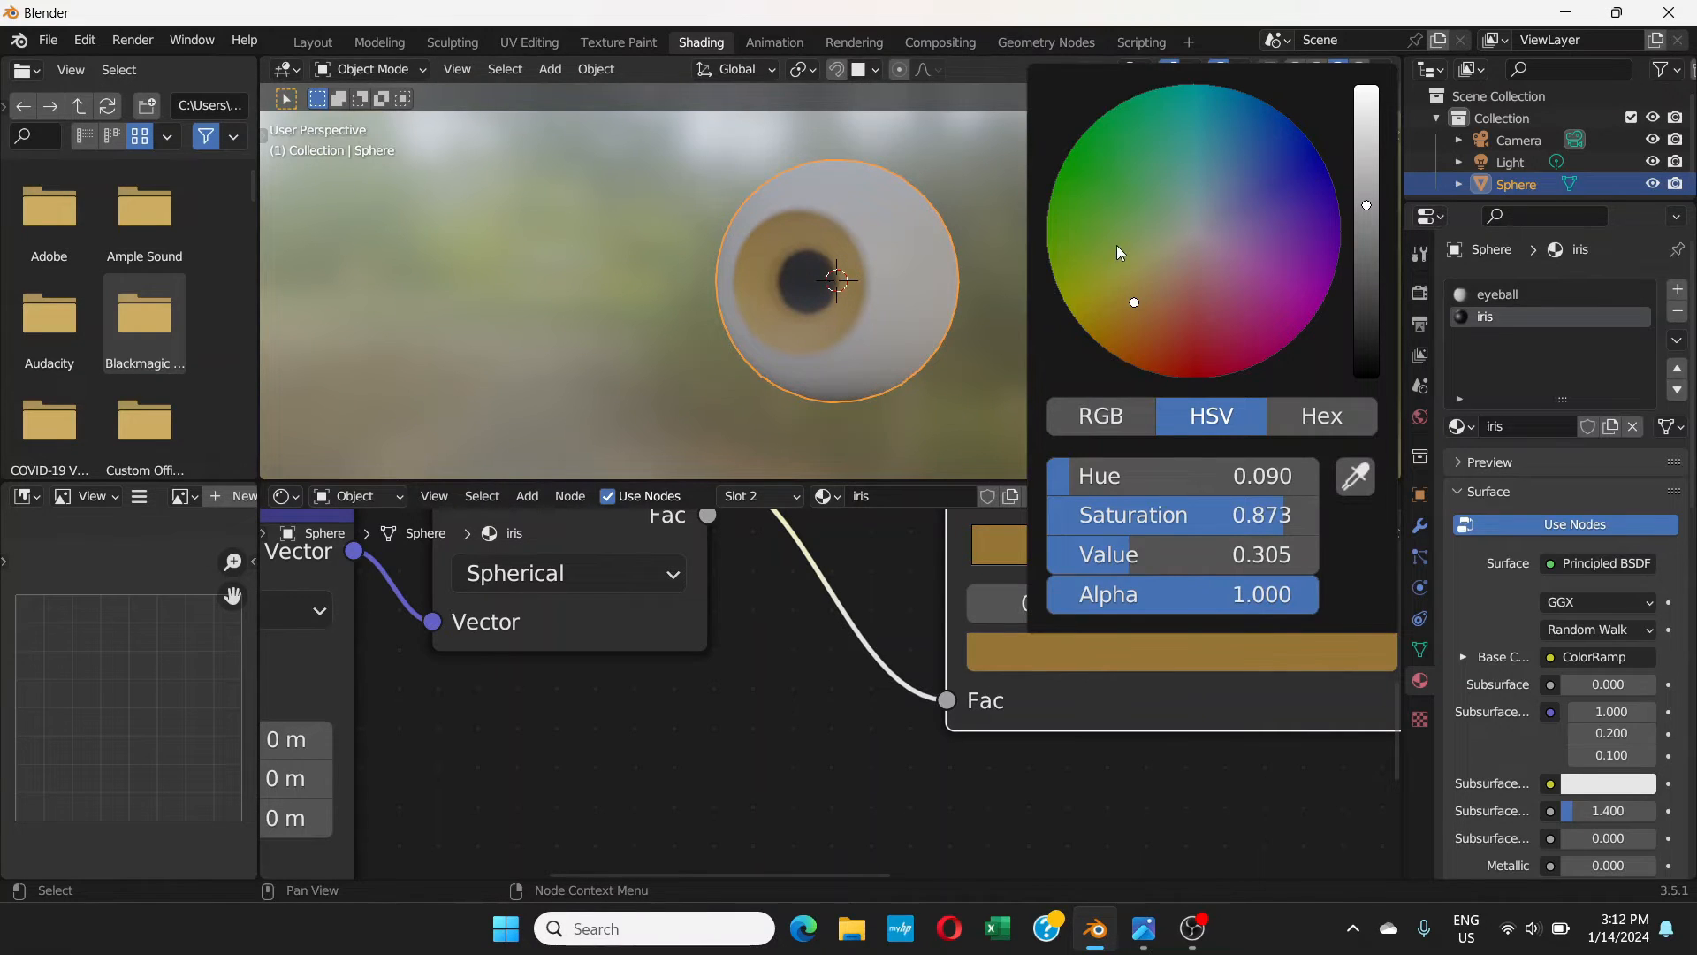
pyautogui.moveTo(1368, 232); pyautogui.dragTo(1361, 281)
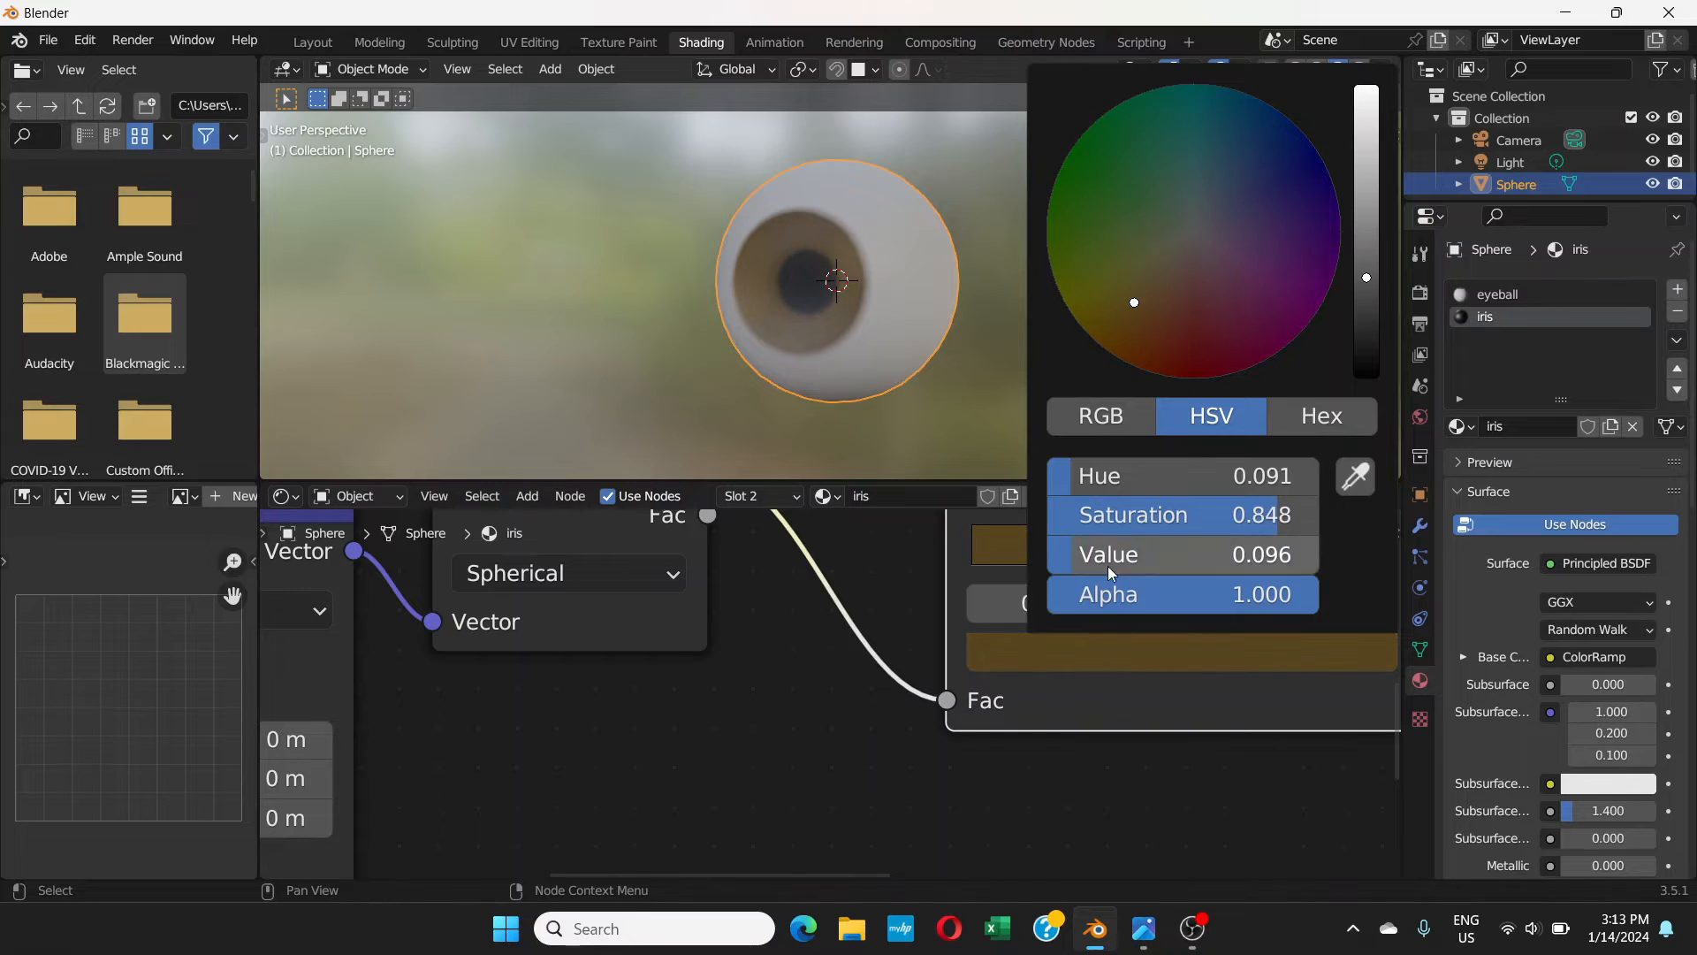
pyautogui.moveTo(834, 305)
pyautogui.mouseDown(button='middle')
pyautogui.moveTo(926, 295)
pyautogui.moveTo(850, 321)
pyautogui.mouseUp(button='middle')
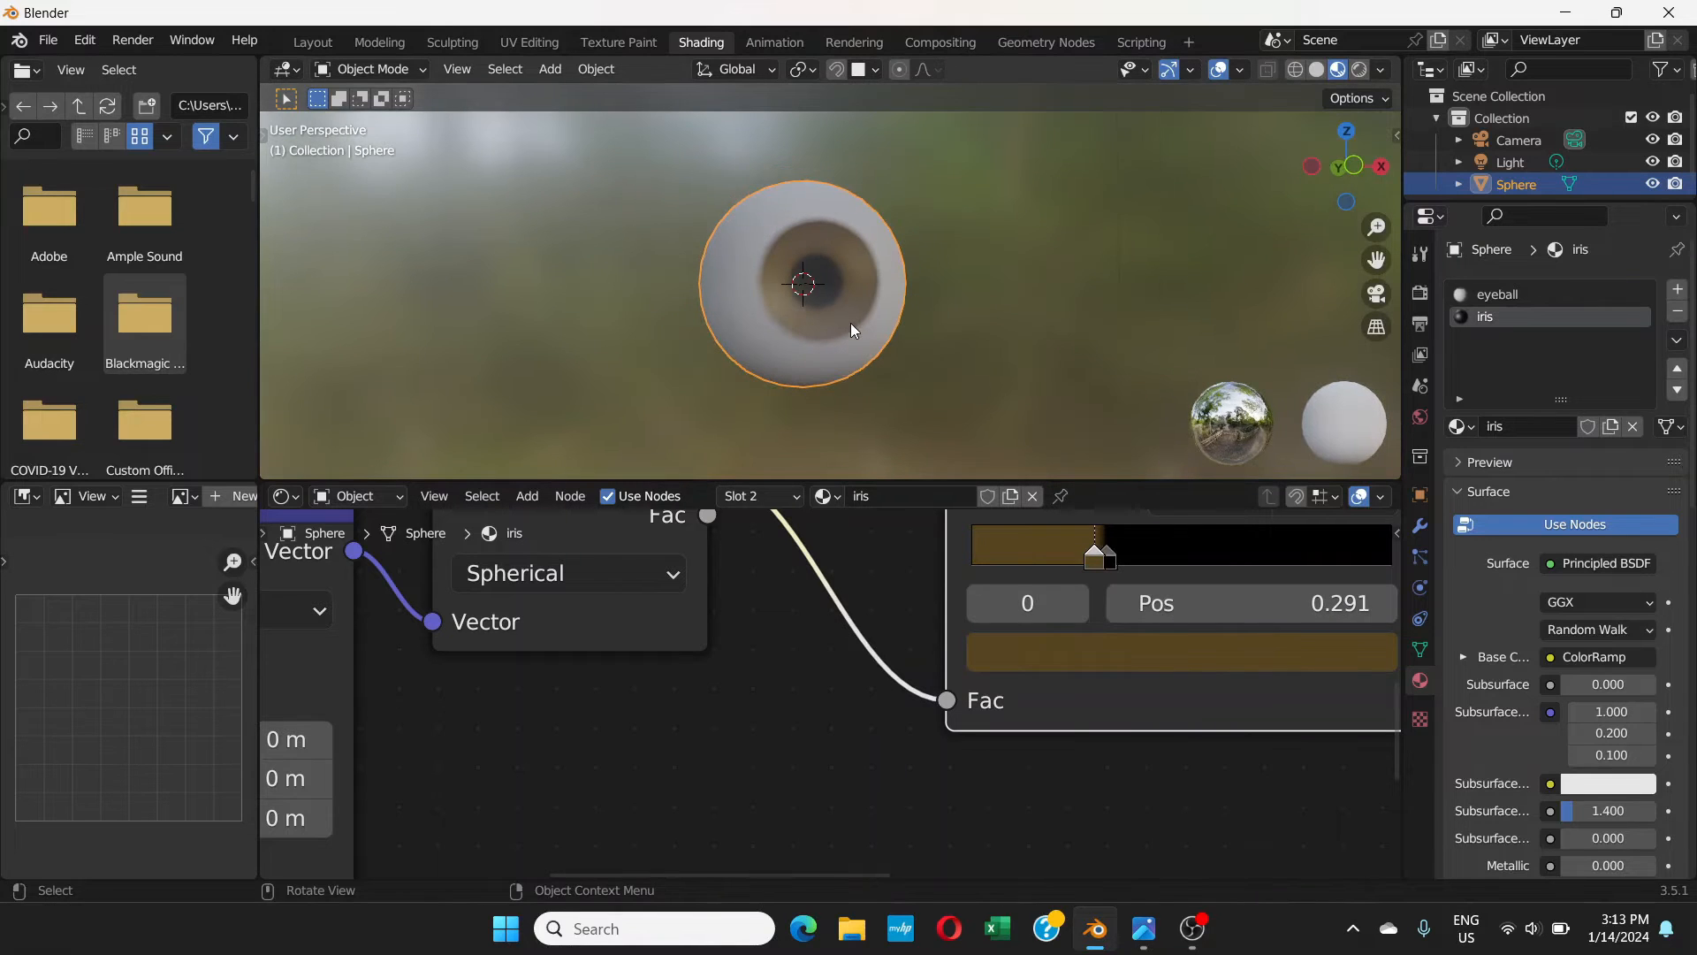
# - Check the ColorRamp's black stop color and examine the darkened iris and pupil up close
pyautogui.click(1108, 559)
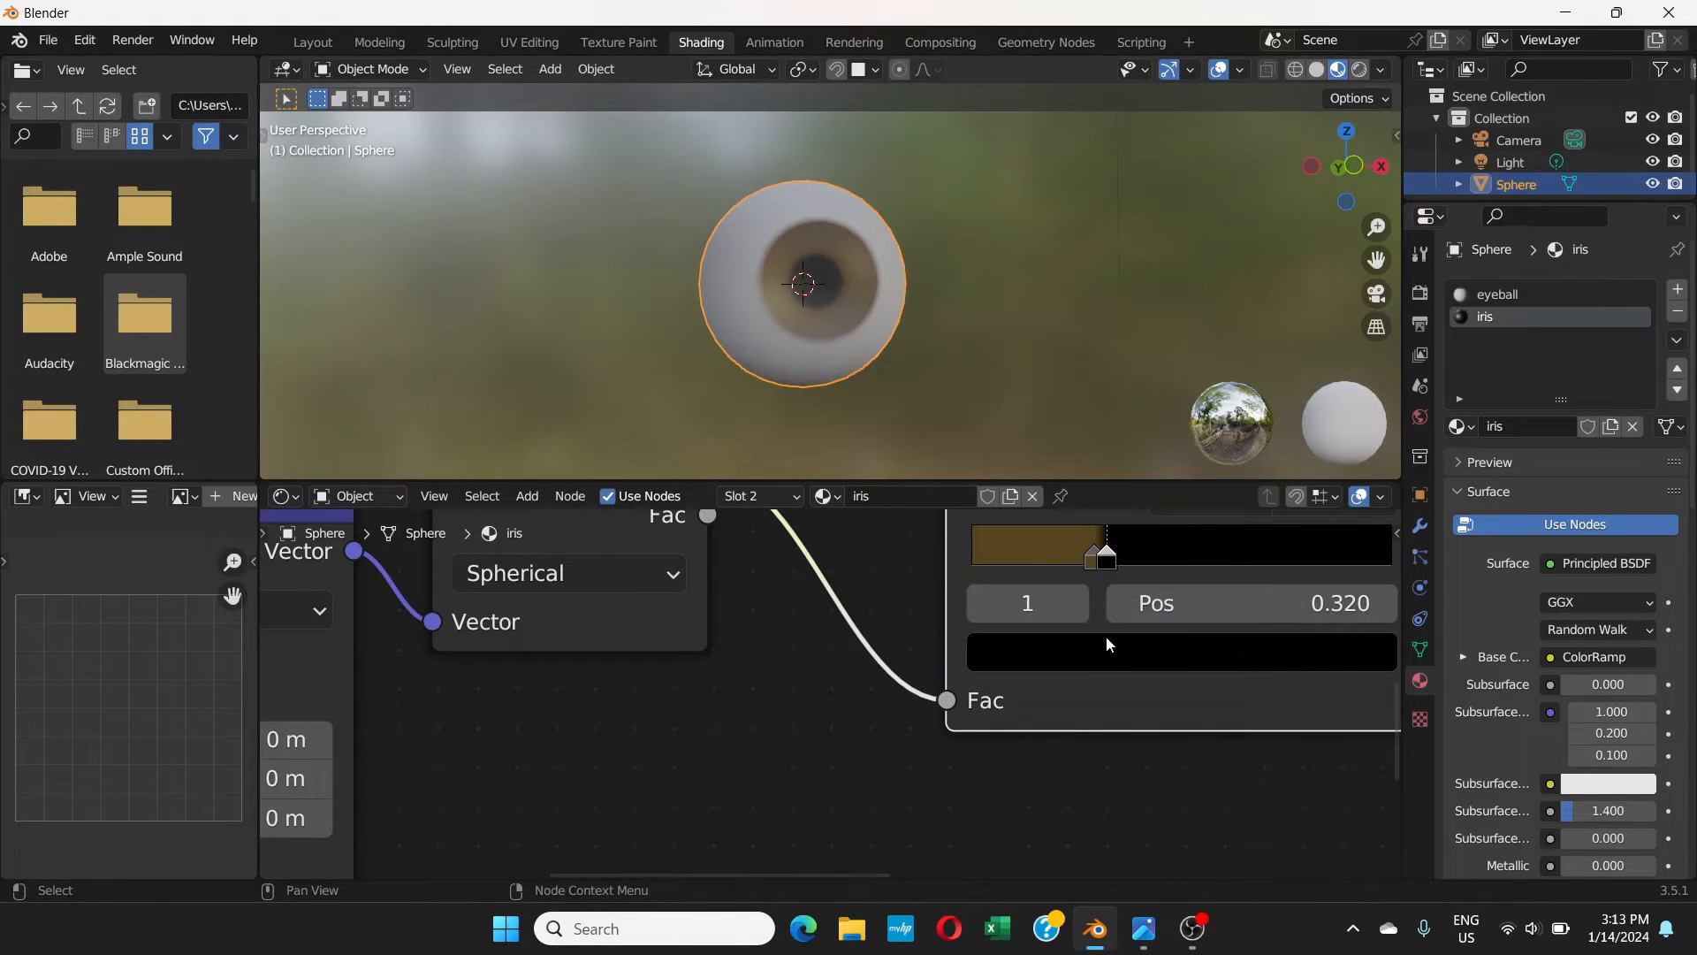
pyautogui.click(1114, 663)
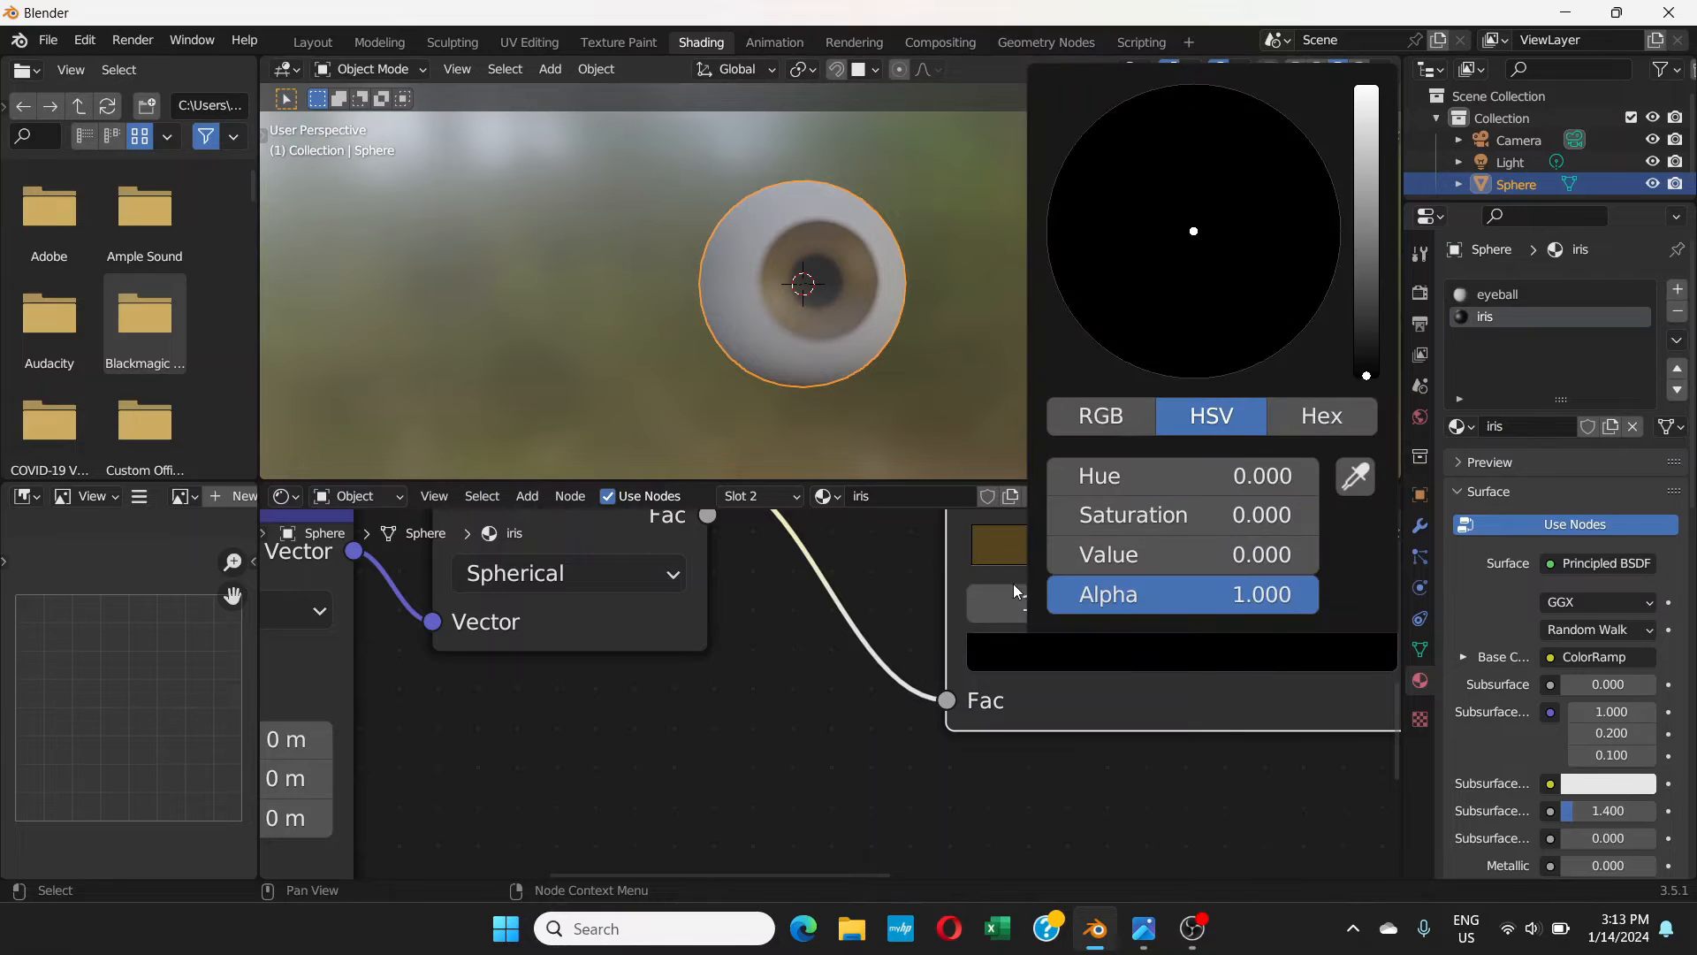
pyautogui.scroll(-3, 1151, 726)
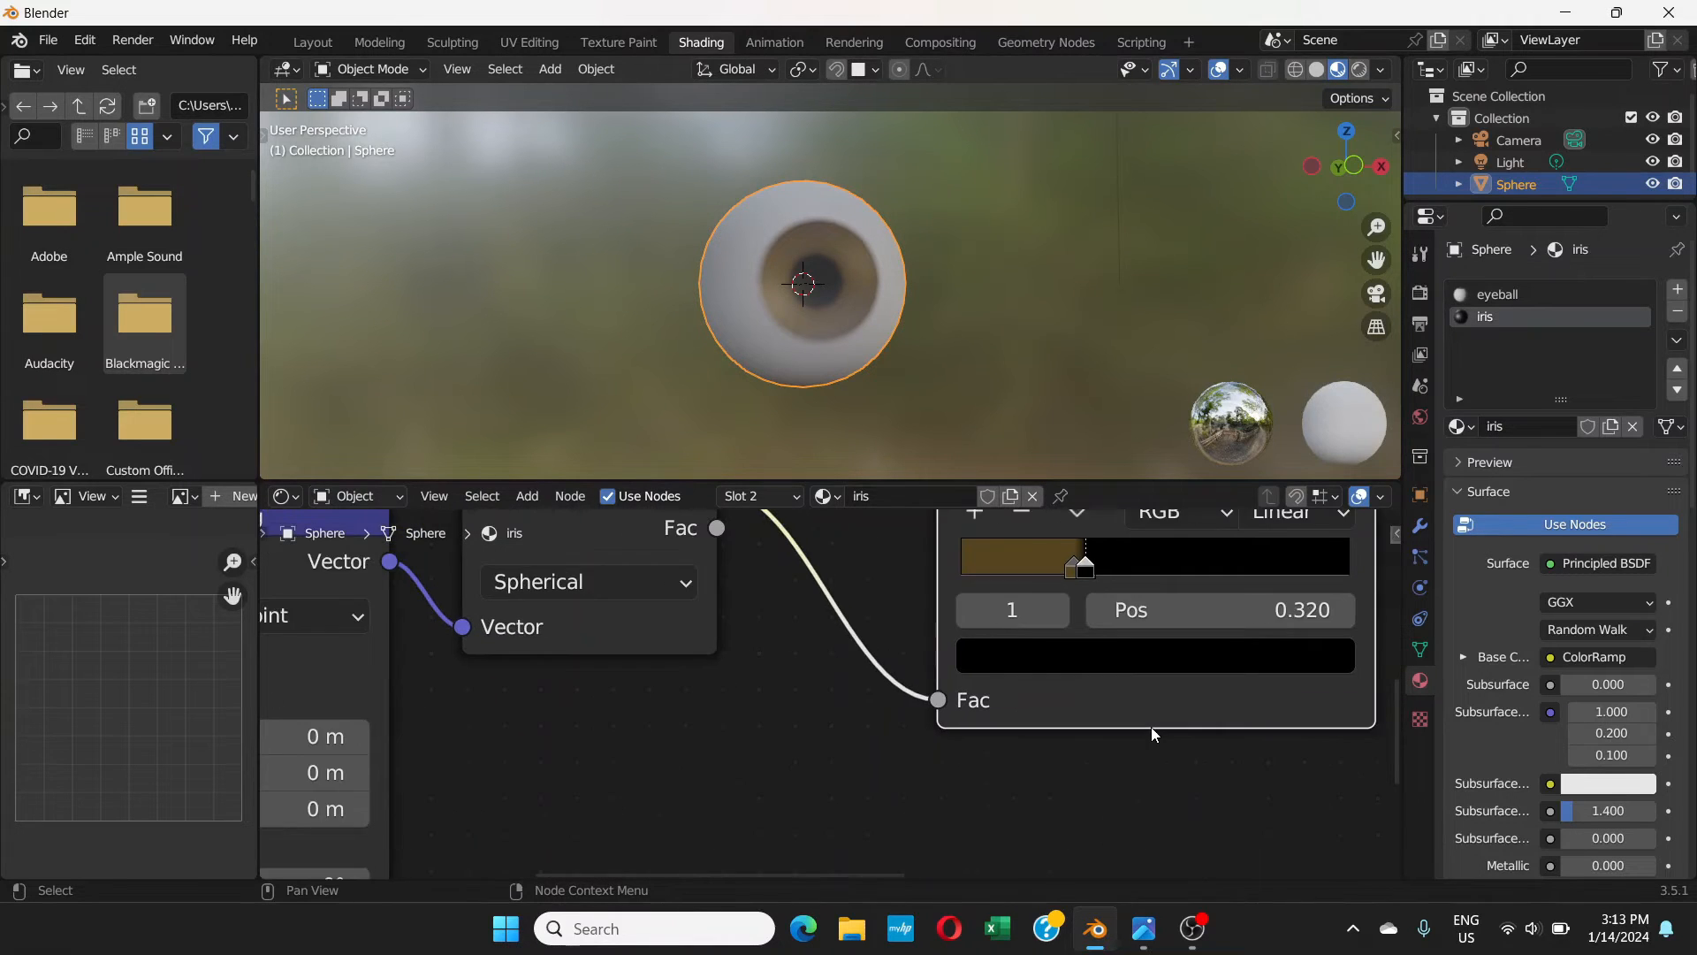
pyautogui.scroll(-4, 1149, 725)
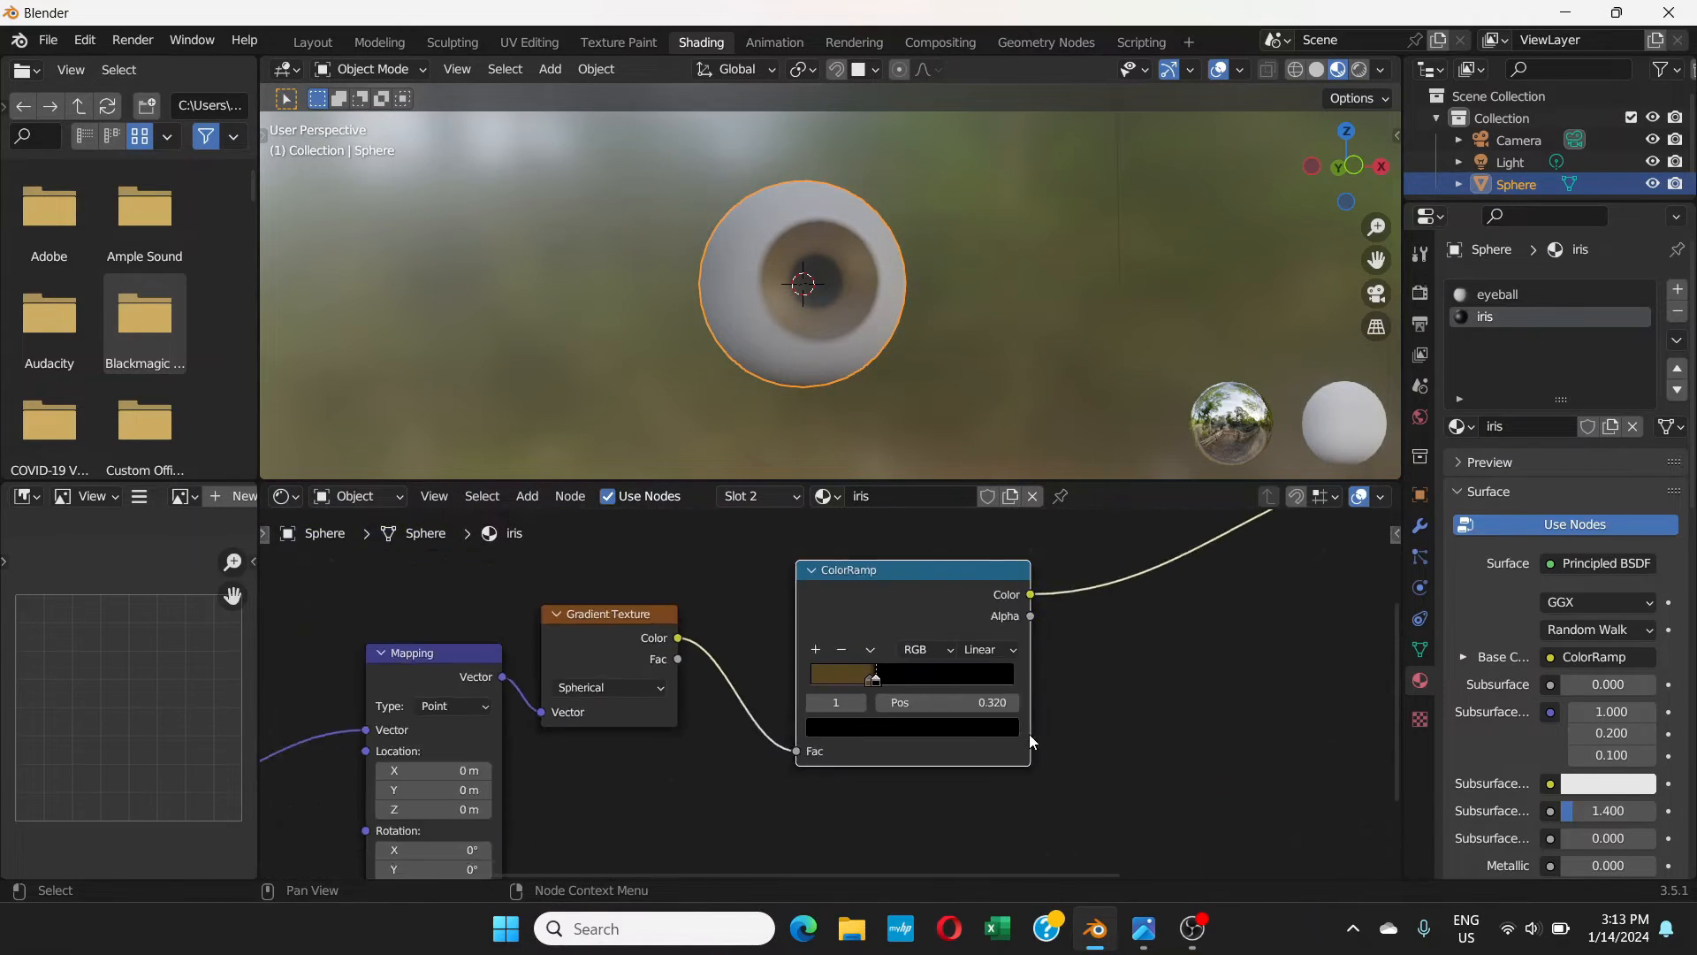
pyautogui.scroll(-3, 1052, 698)
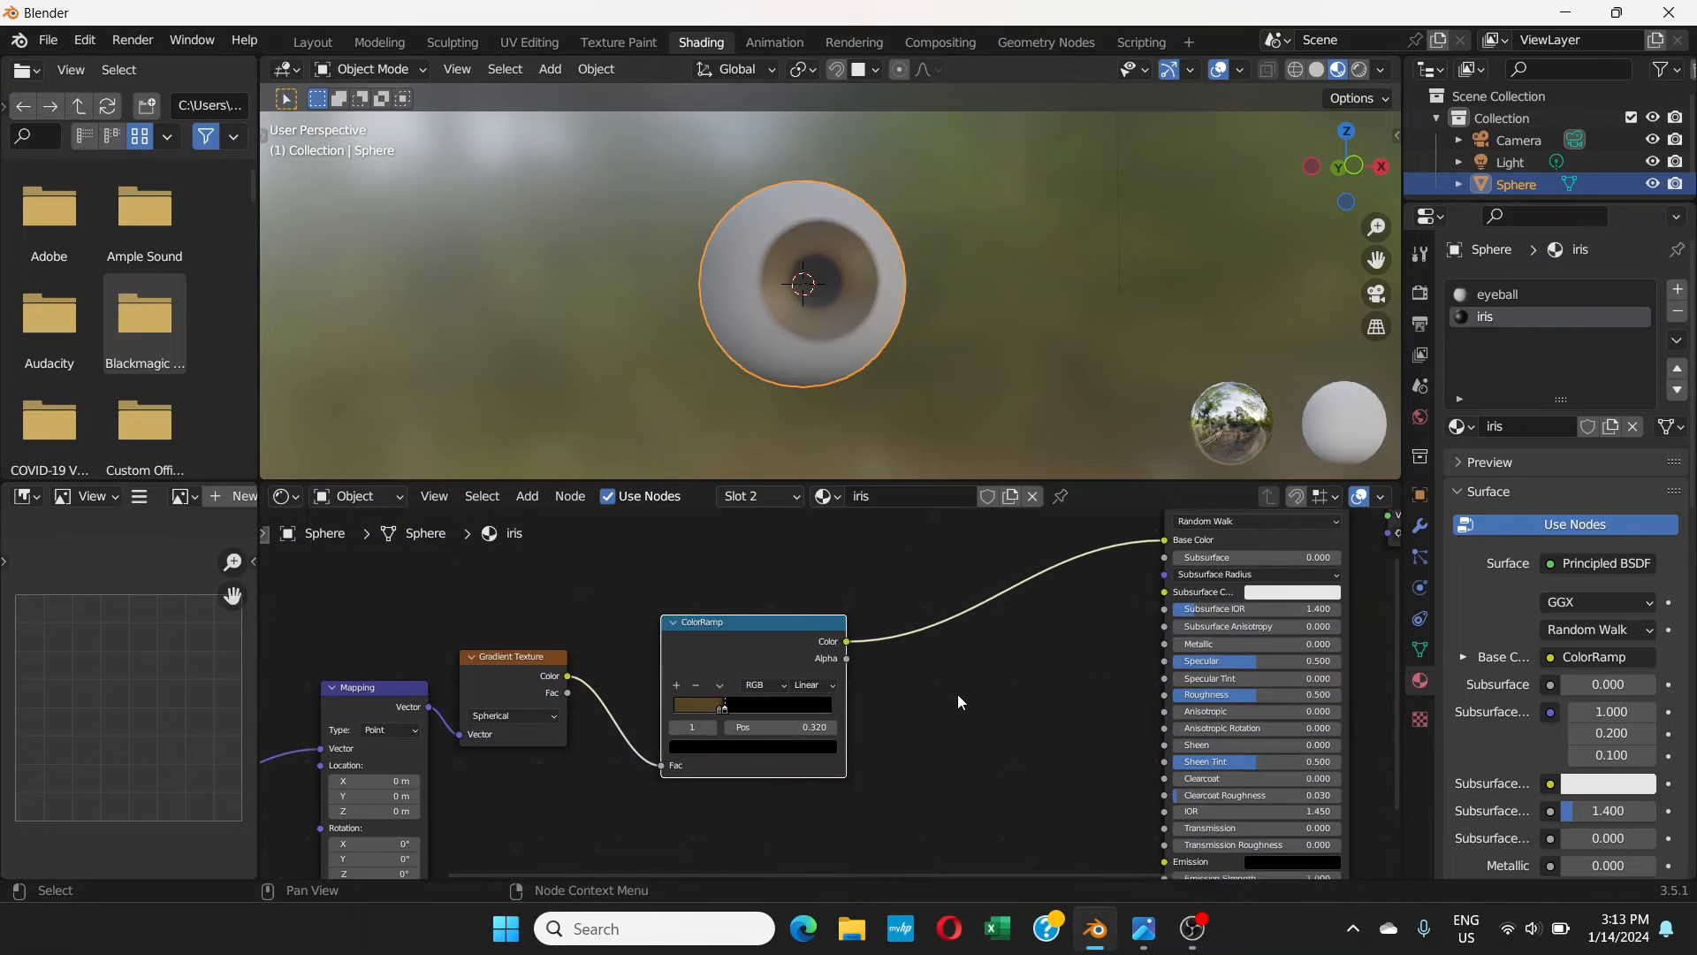
pyautogui.moveTo(868, 369); pyautogui.dragTo(789, 389, button='middle')
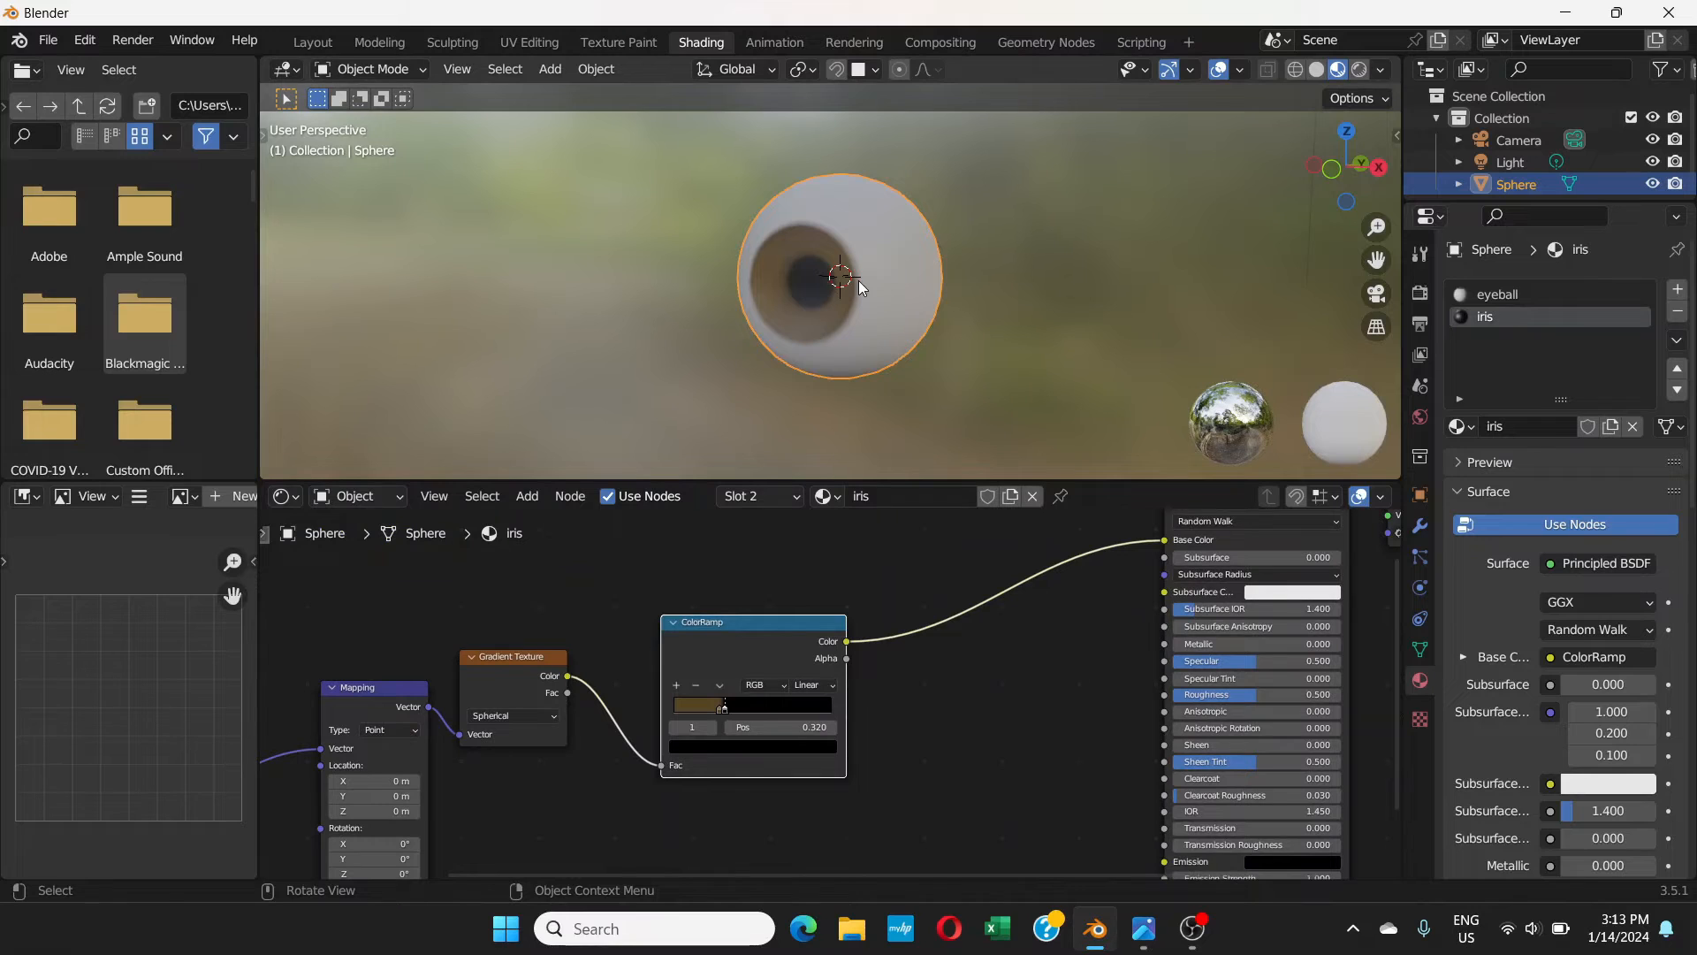
pyautogui.scroll(4, 845, 310)
pyautogui.scroll(1, 919, 264)
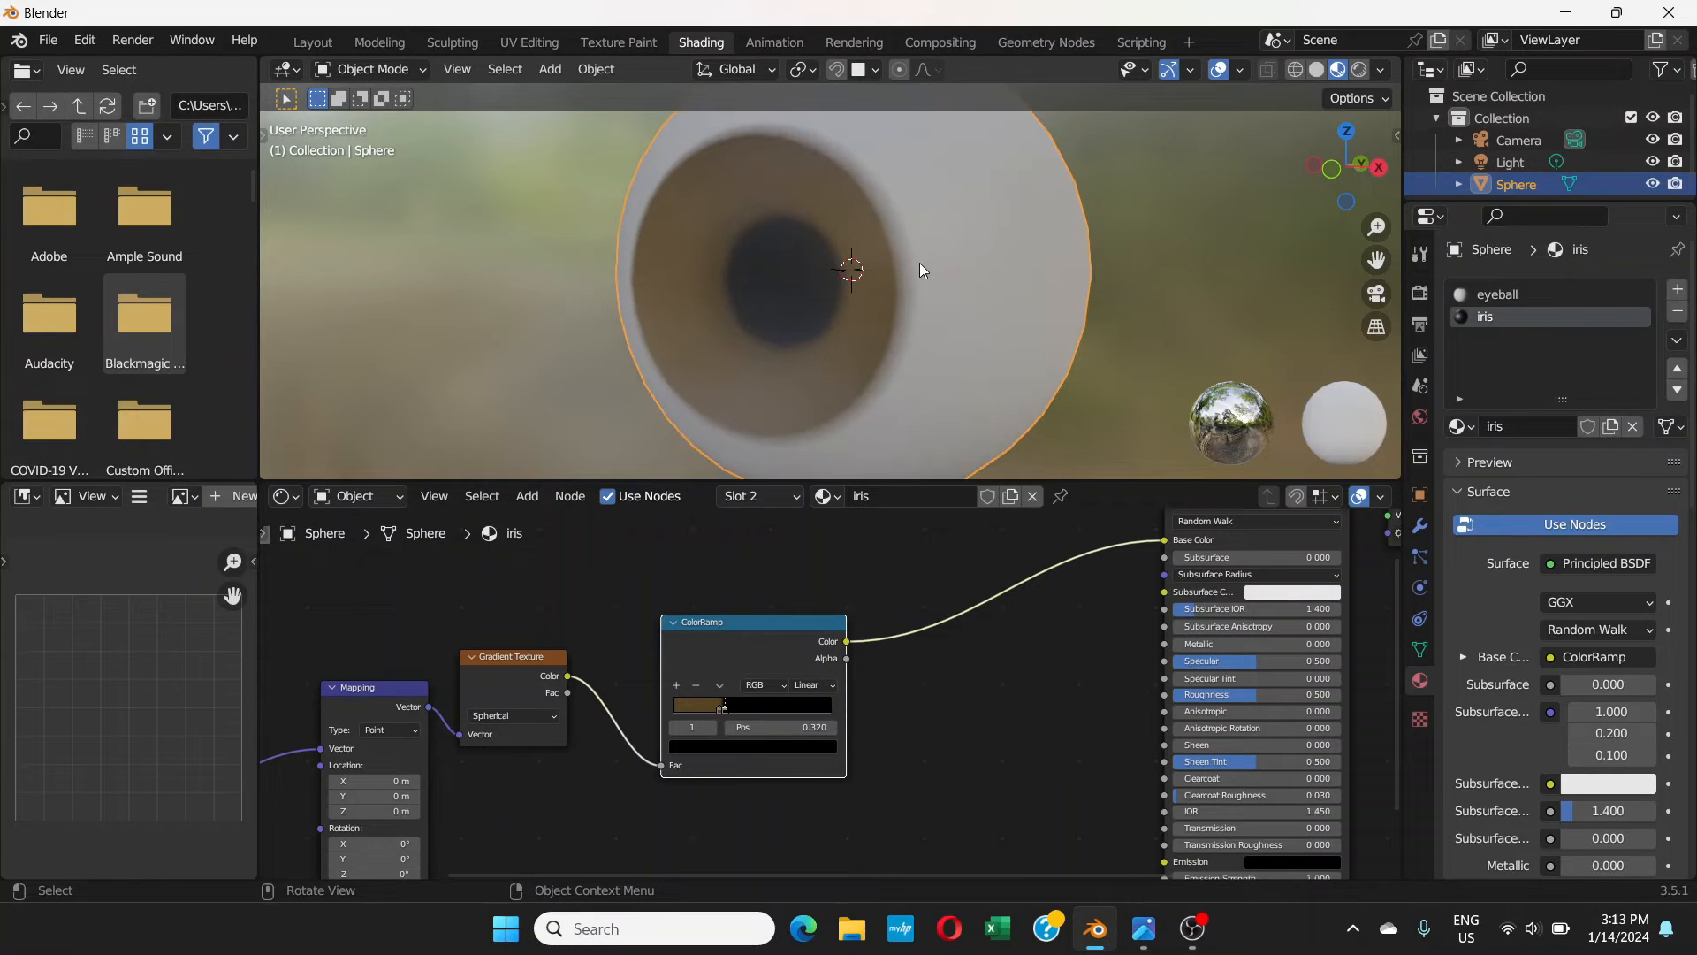
# - Make the eyeball material glossy by setting its Principled BSDF Roughness to 0
pyautogui.click(1540, 295)
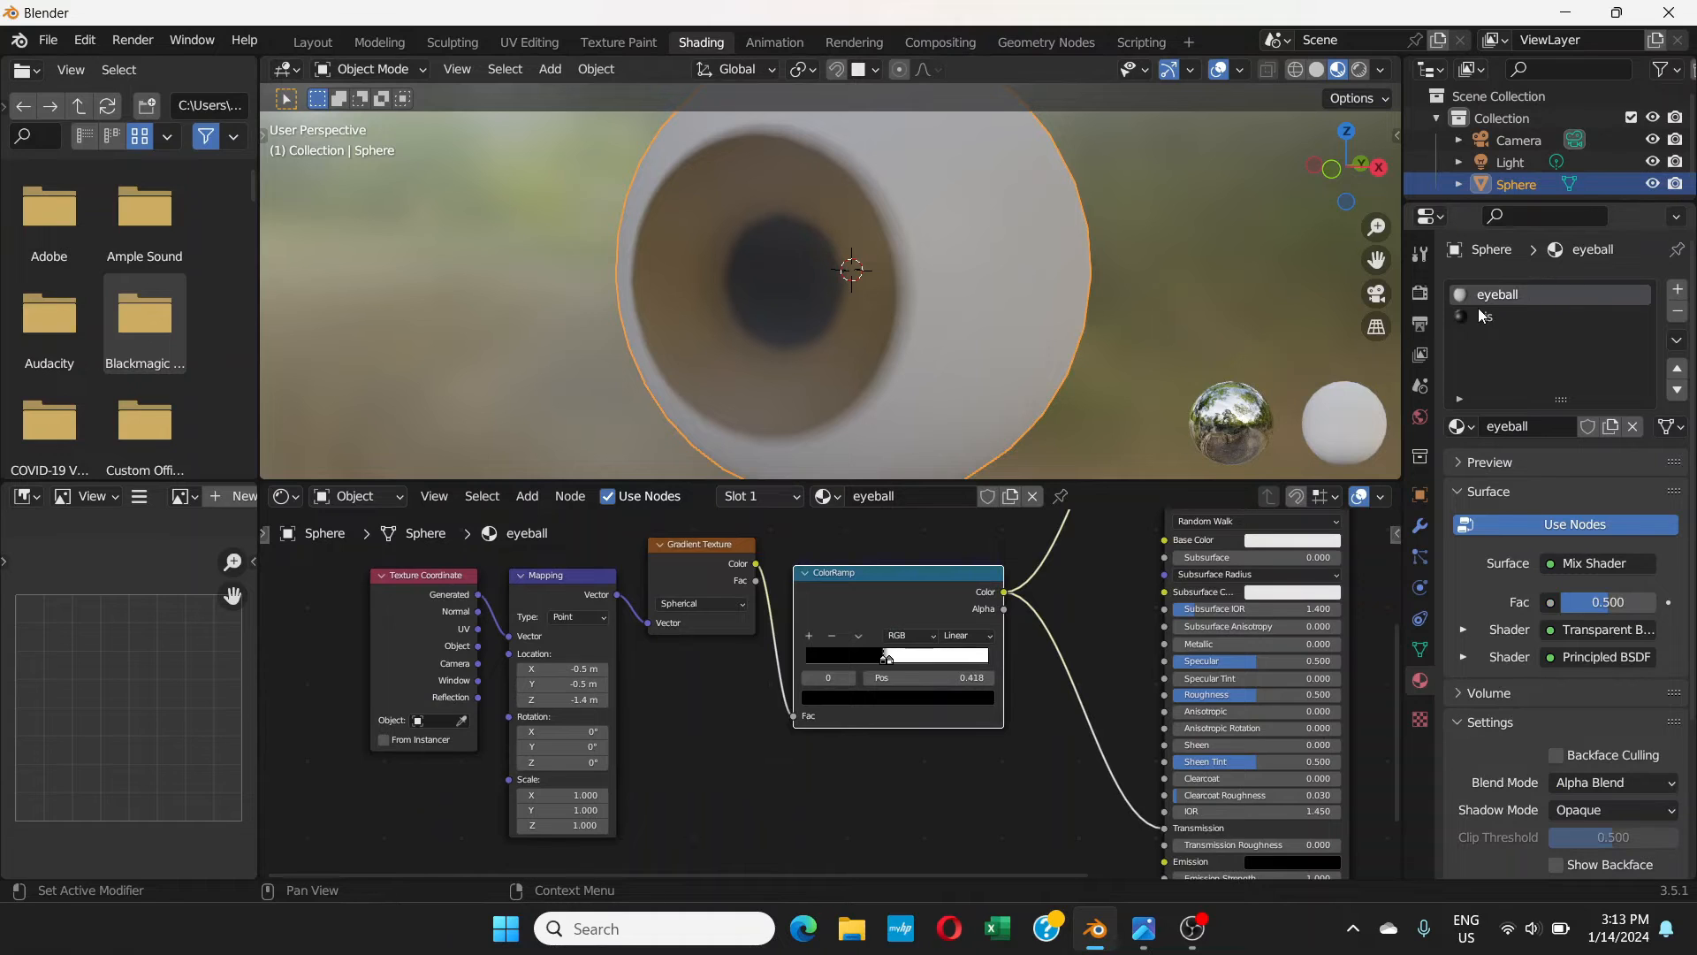
pyautogui.scroll(-5, 1467, 562)
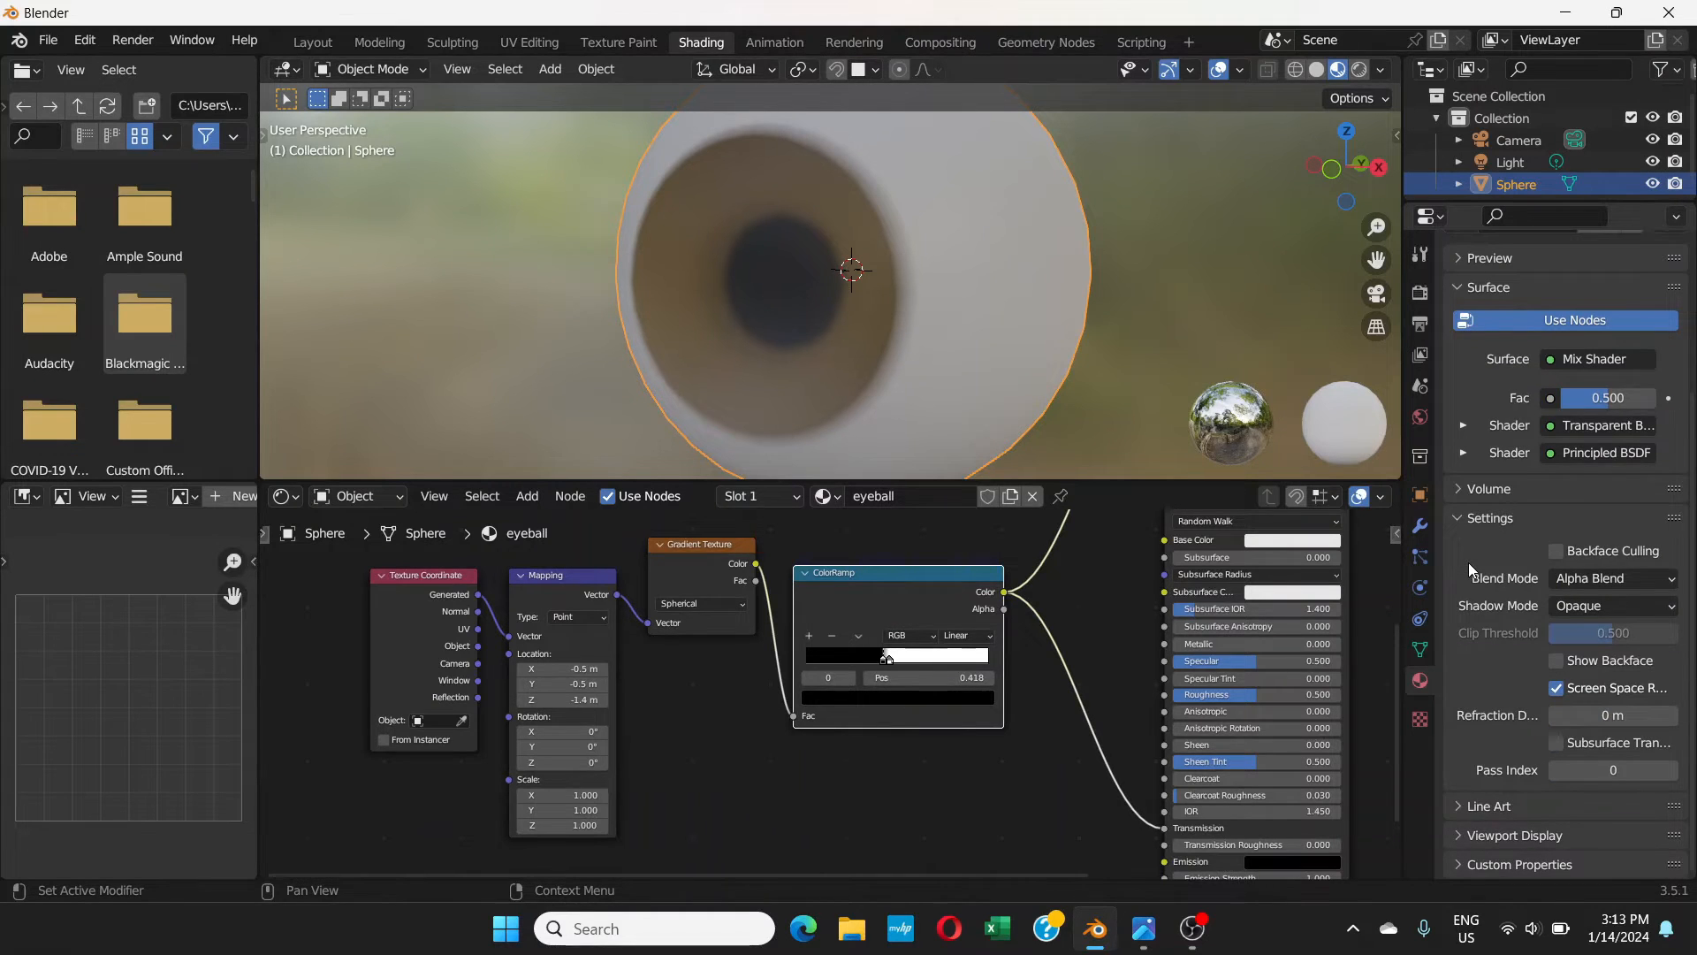
pyautogui.scroll(6, 1467, 562)
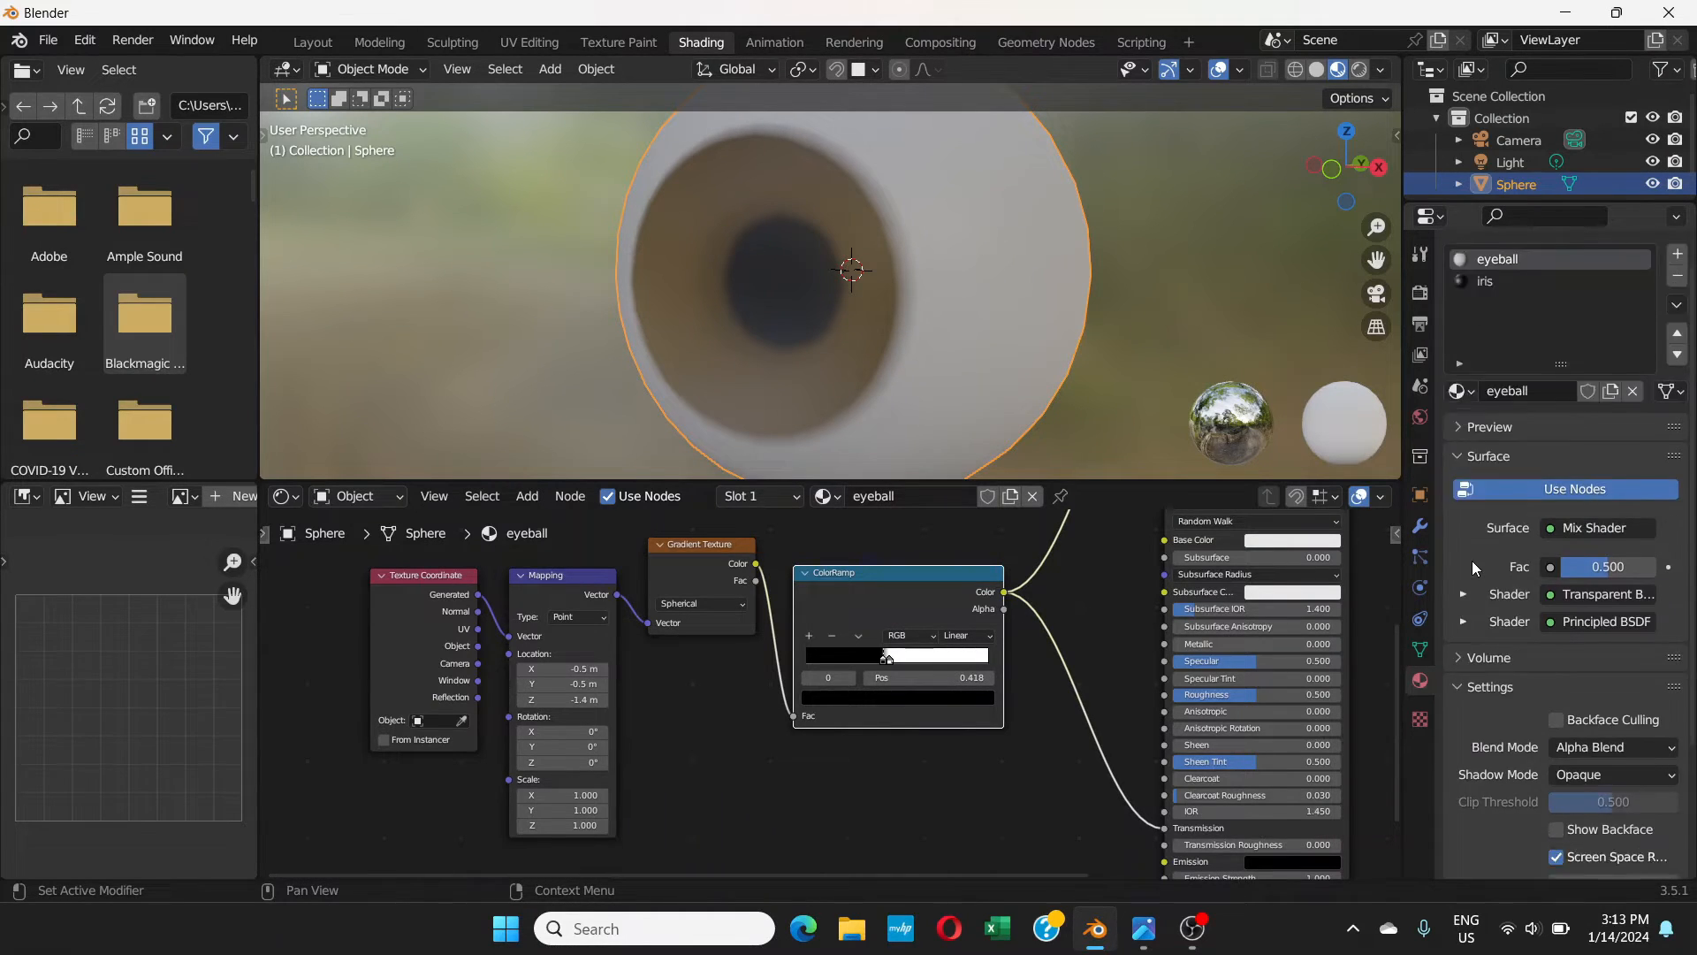
pyautogui.scroll(-5, 1605, 513)
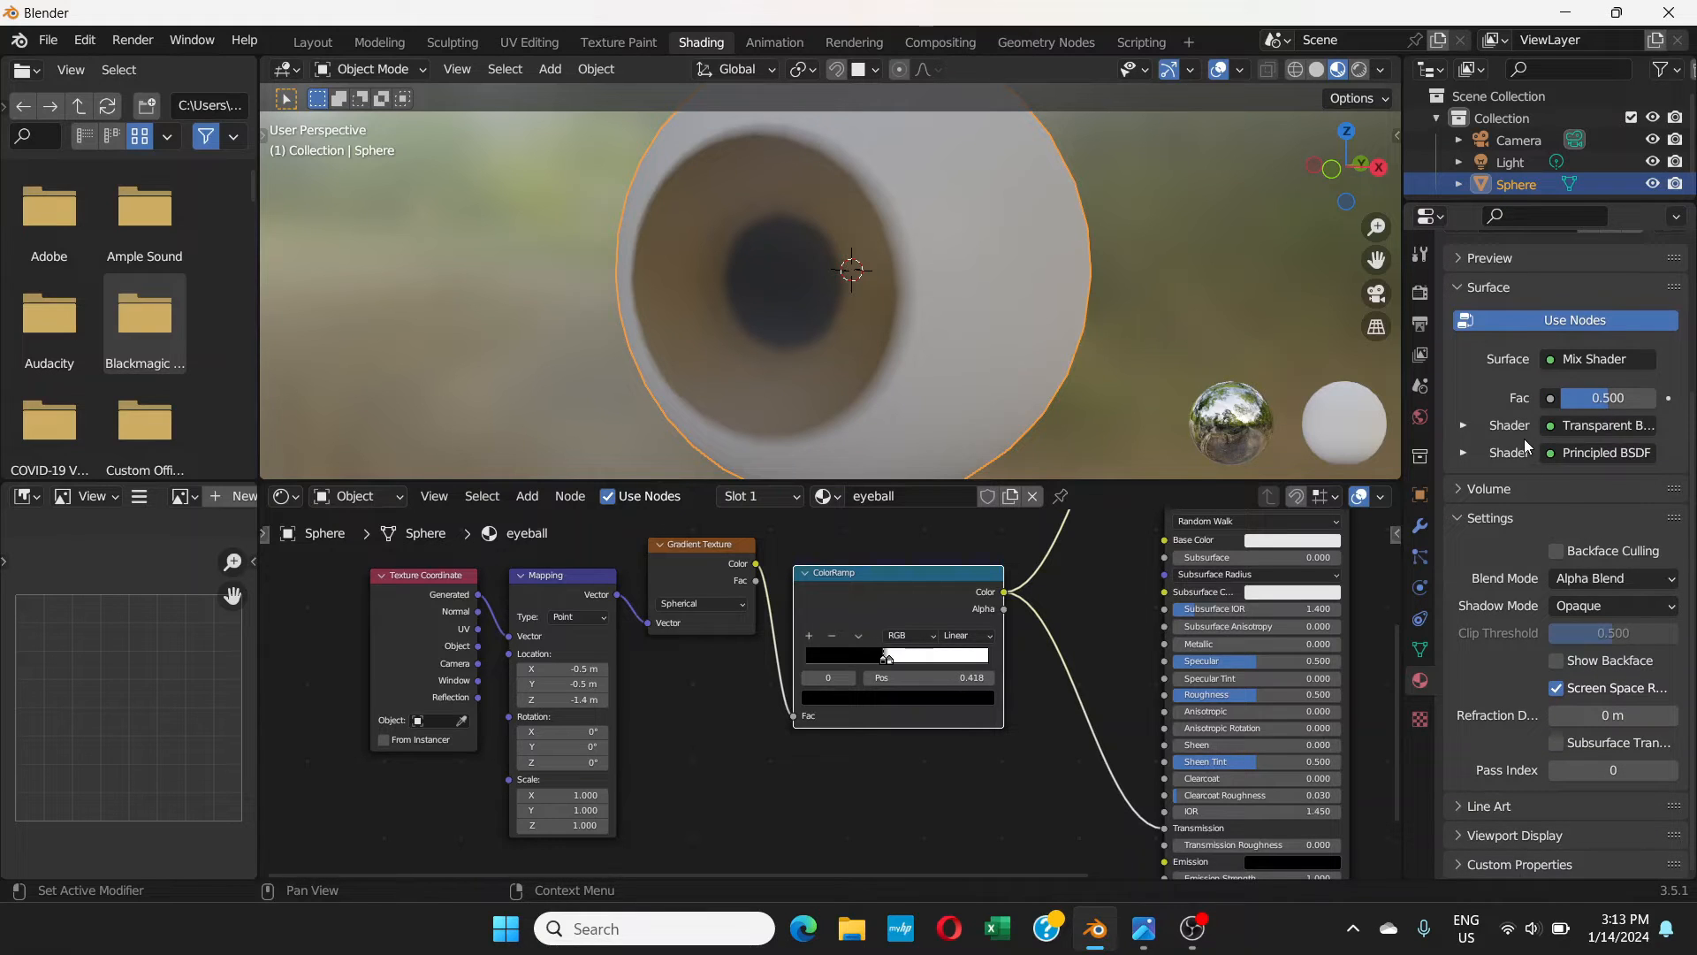
pyautogui.scroll(3, 1520, 435)
pyautogui.scroll(1, 1195, 666)
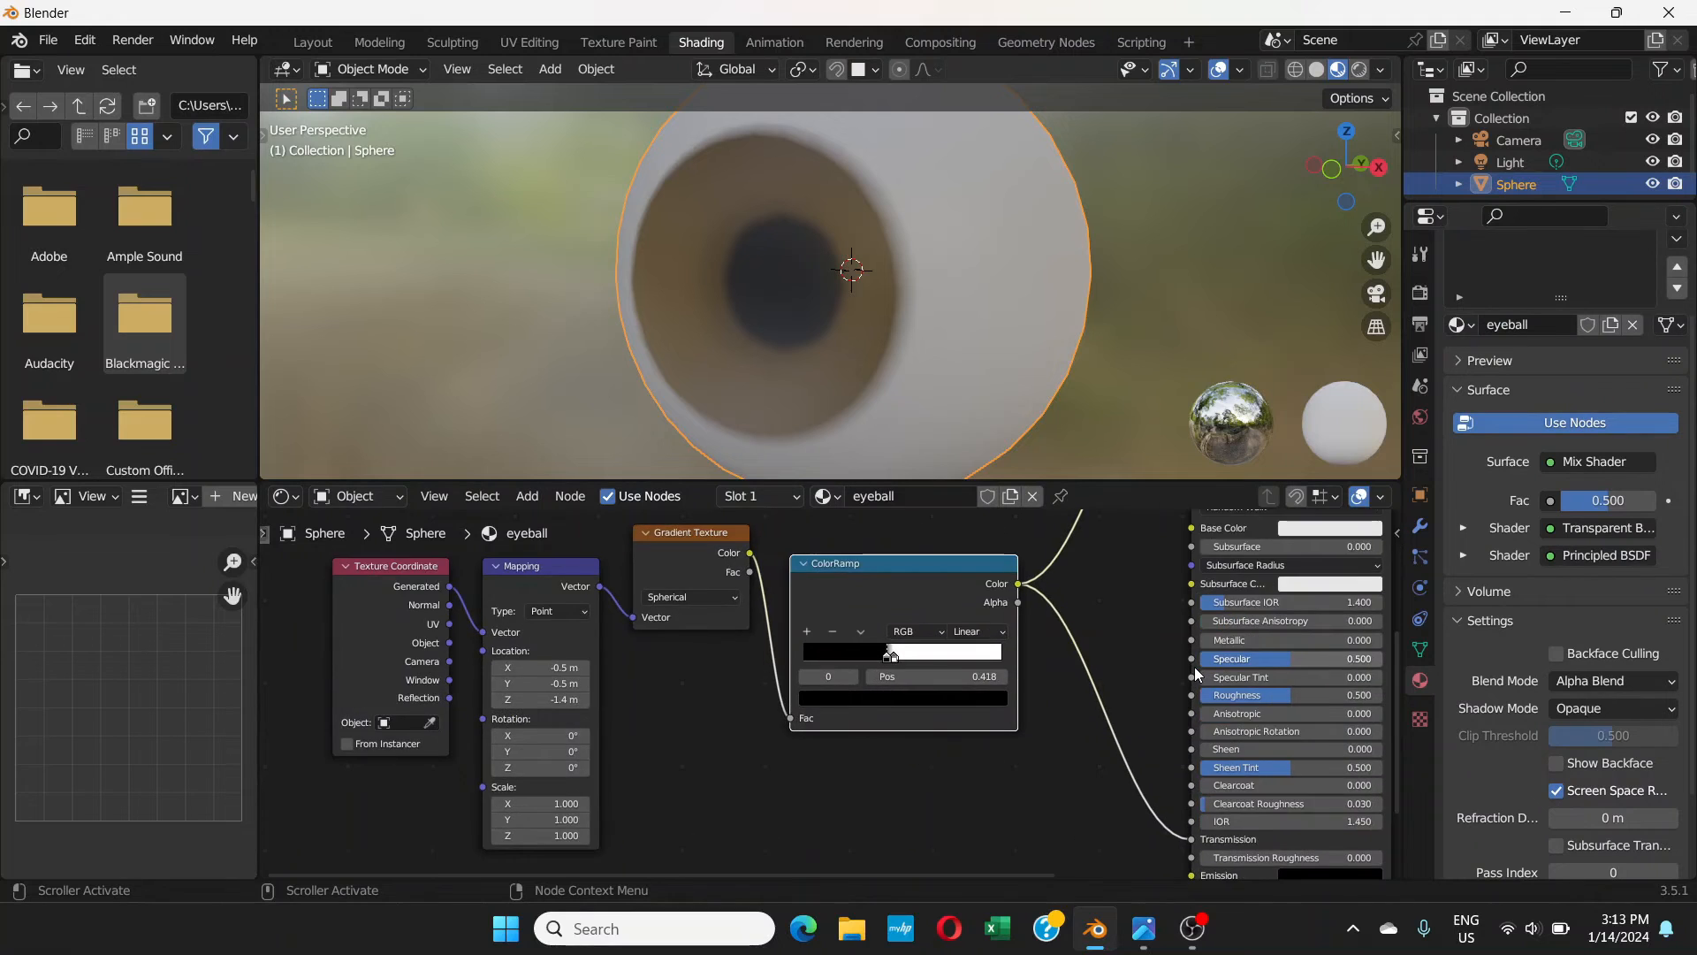
pyautogui.scroll(1, 1194, 672)
pyautogui.moveTo(1182, 649); pyautogui.dragTo(943, 662, button='middle')
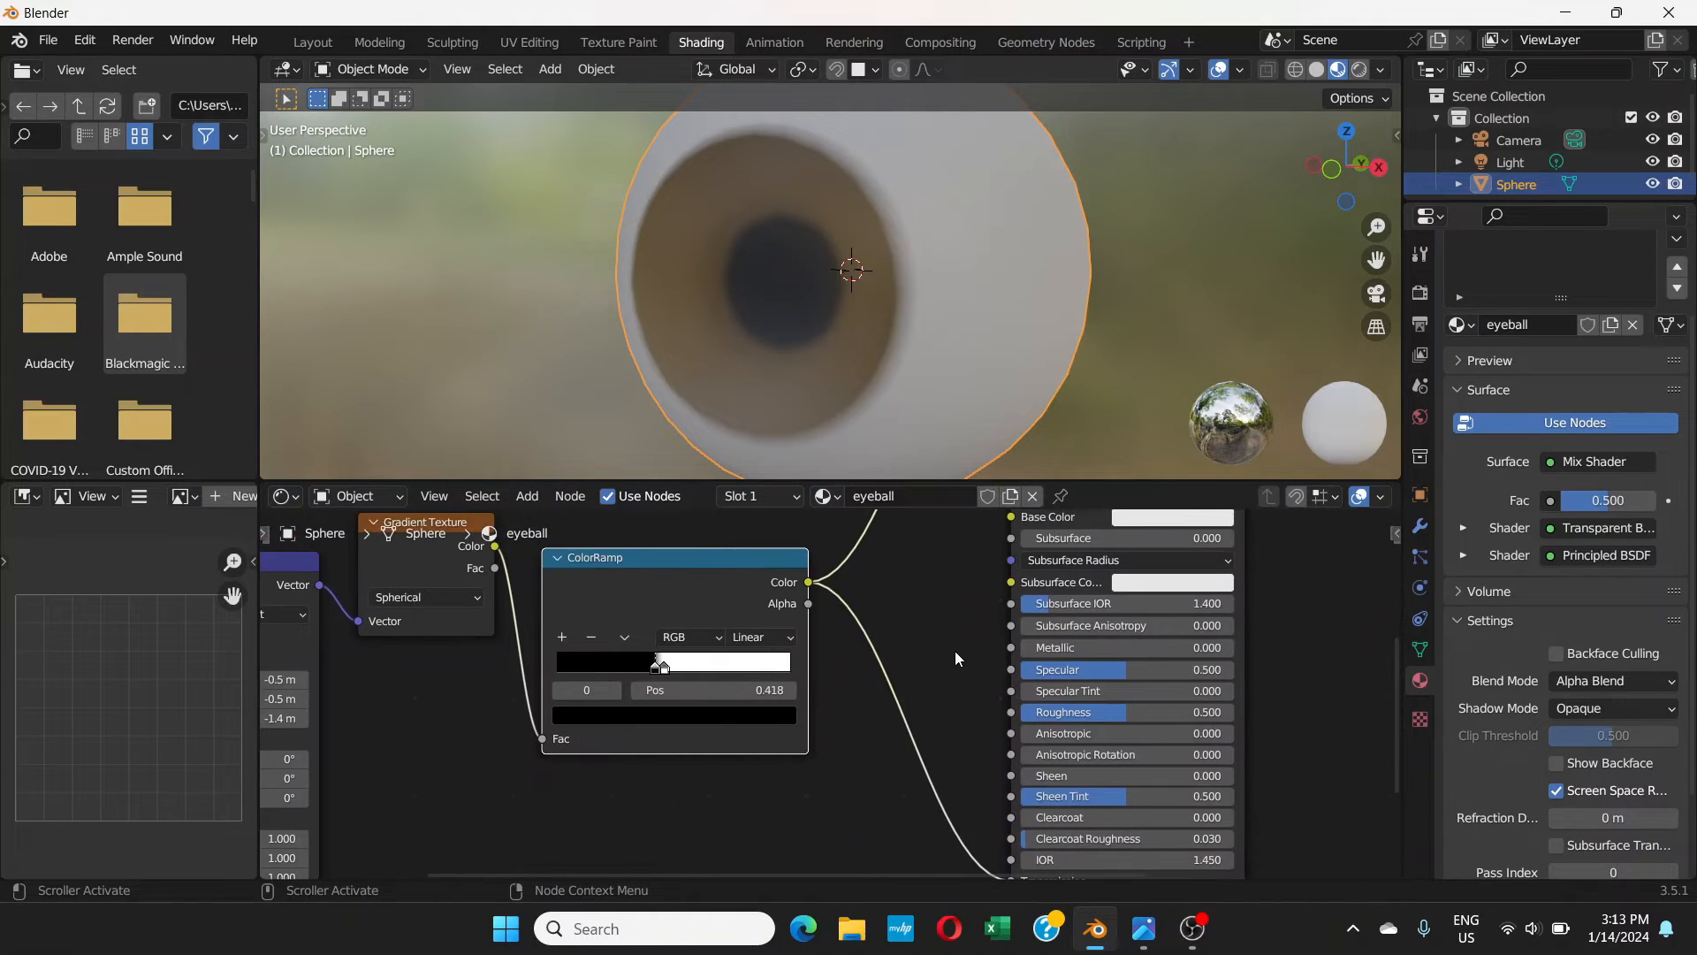
pyautogui.scroll(2, 954, 651)
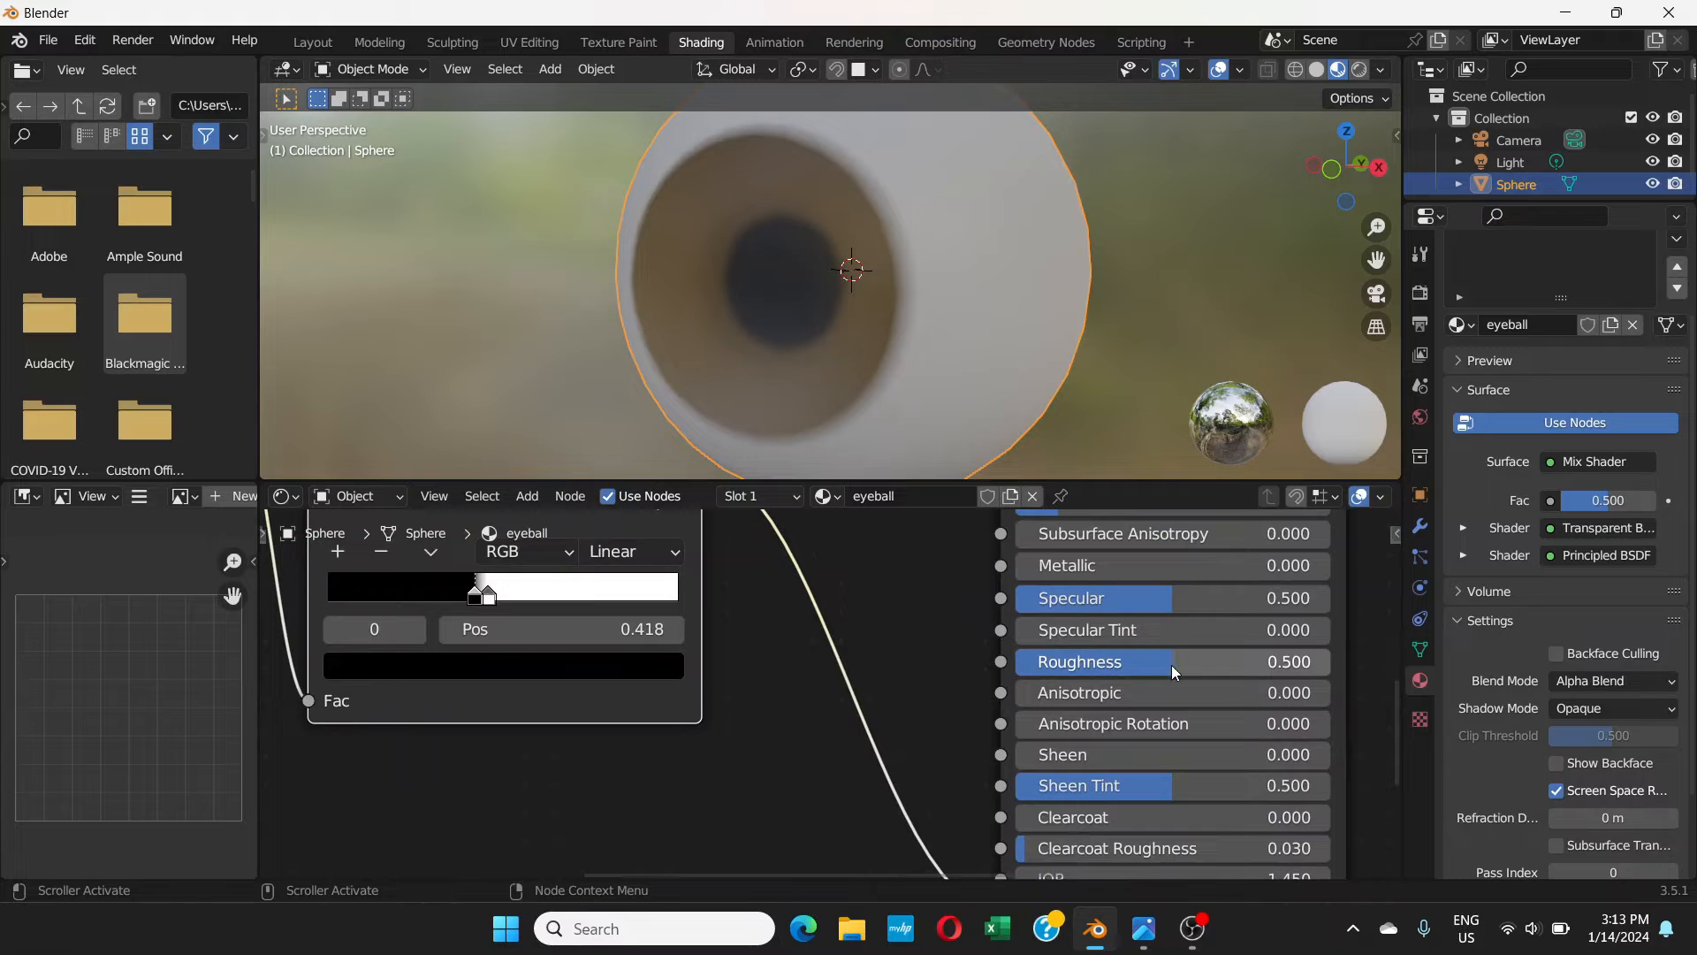
pyautogui.moveTo(1170, 665); pyautogui.dragTo(1016, 665)
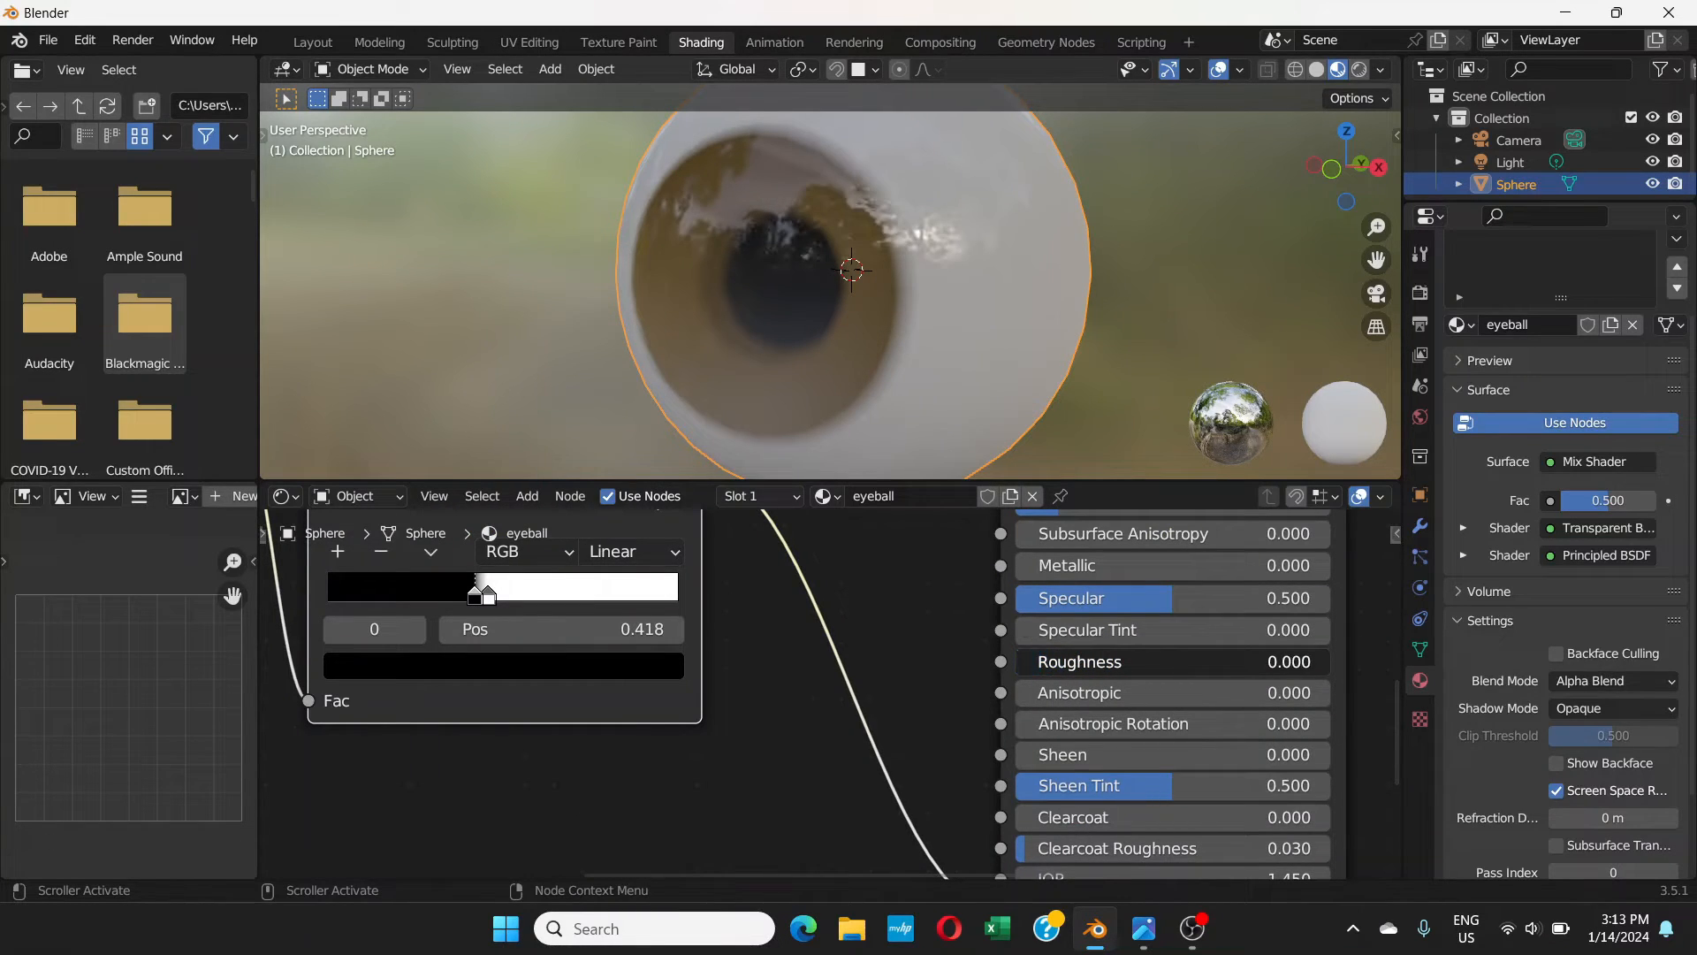
# - Deselect the sphere and examine the eyeball's reflections from the front and side
pyautogui.scroll(-3, 883, 295)
pyautogui.moveTo(883, 296); pyautogui.dragTo(813, 326, button='middle')
pyautogui.scroll(-2, 867, 313)
pyautogui.scroll(2, 813, 326)
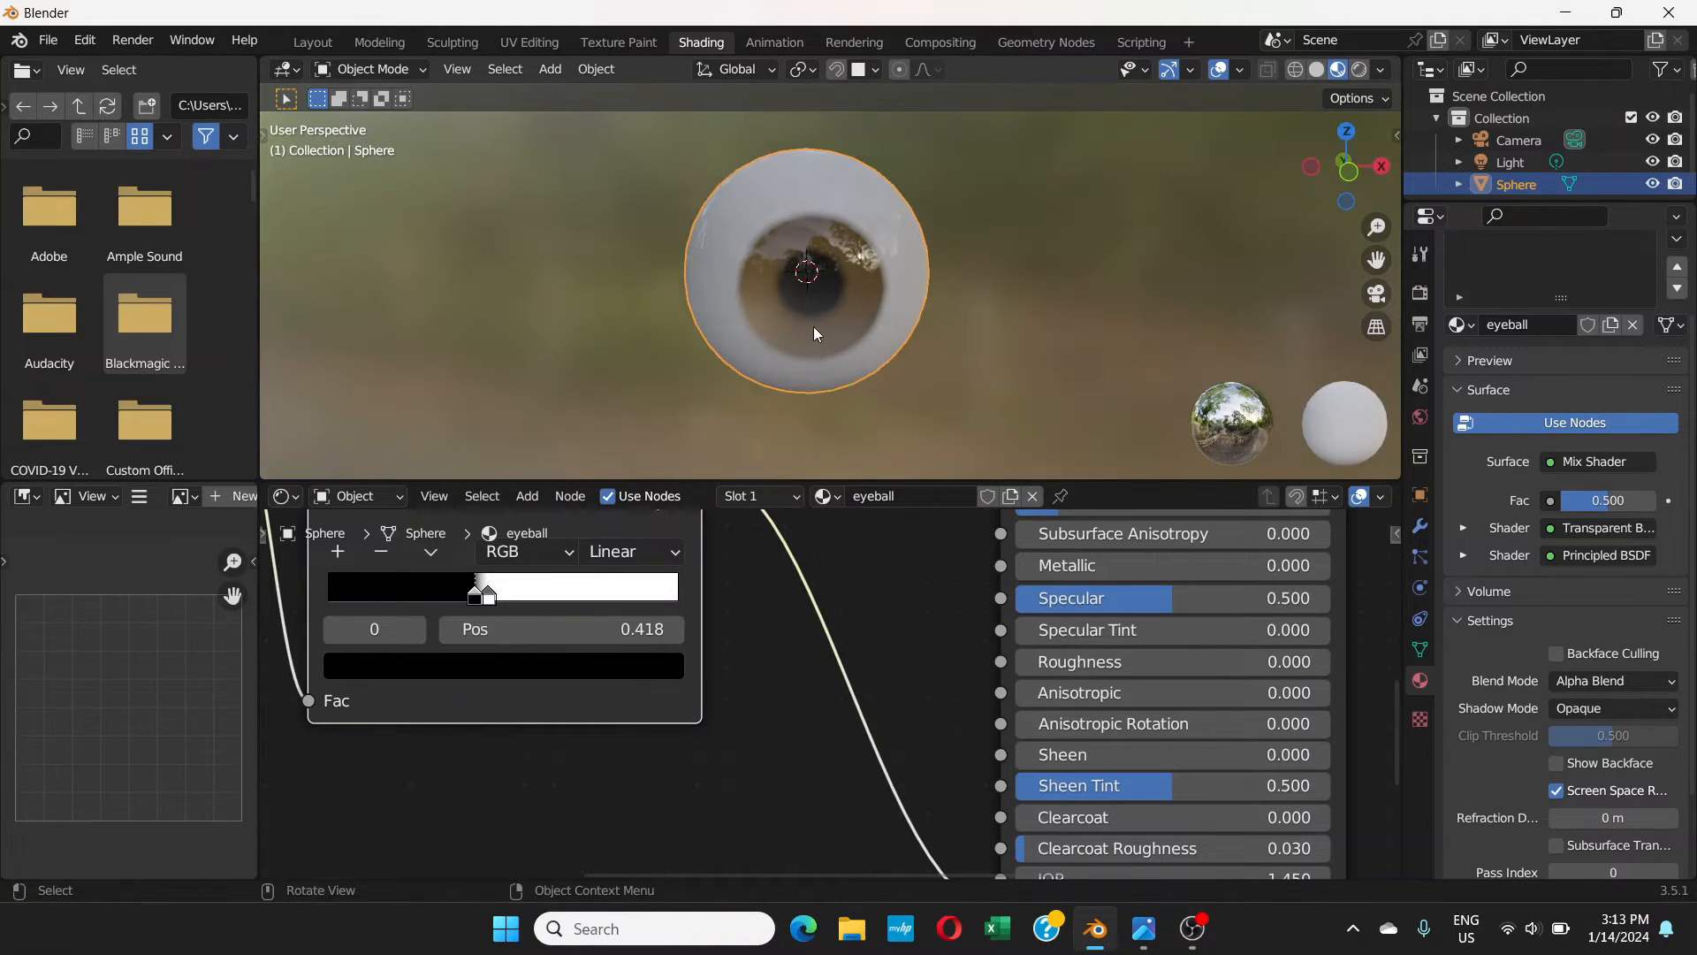
pyautogui.click(1016, 297)
pyautogui.moveTo(1017, 297); pyautogui.dragTo(907, 269, button='middle')
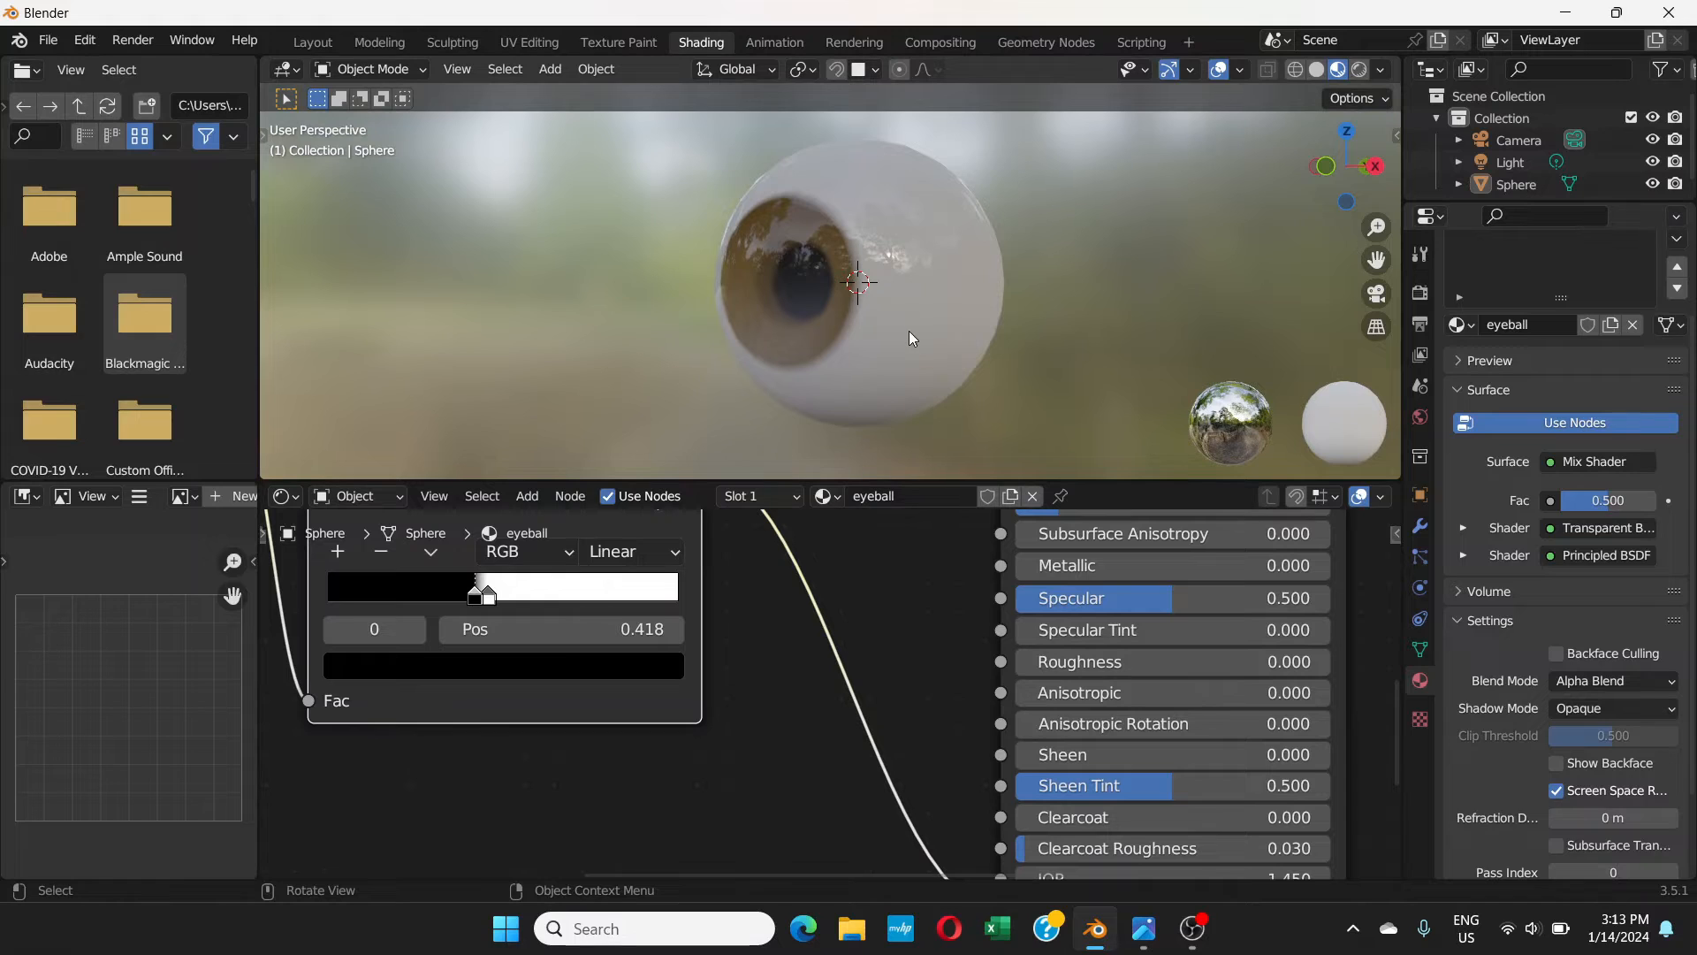
# - Make the iris material active again, reselect the sphere, and bring the link from ColorRamp to Base Color into view
pyautogui.scroll(3, 1474, 332)
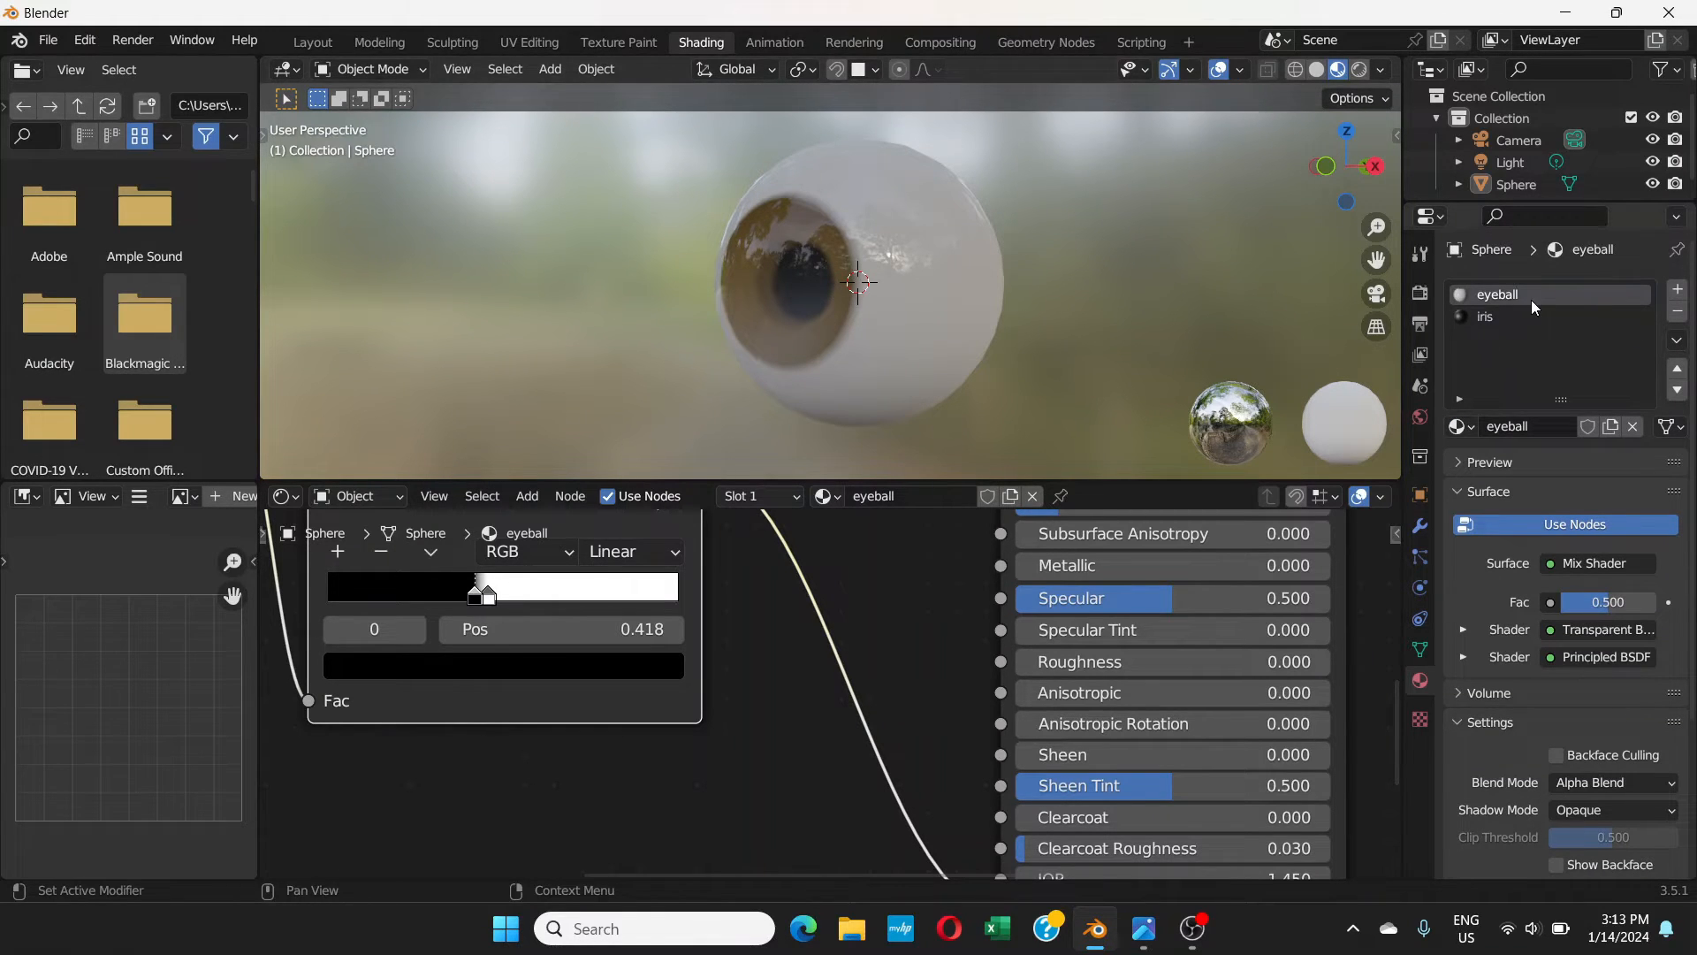
pyautogui.click(1485, 316)
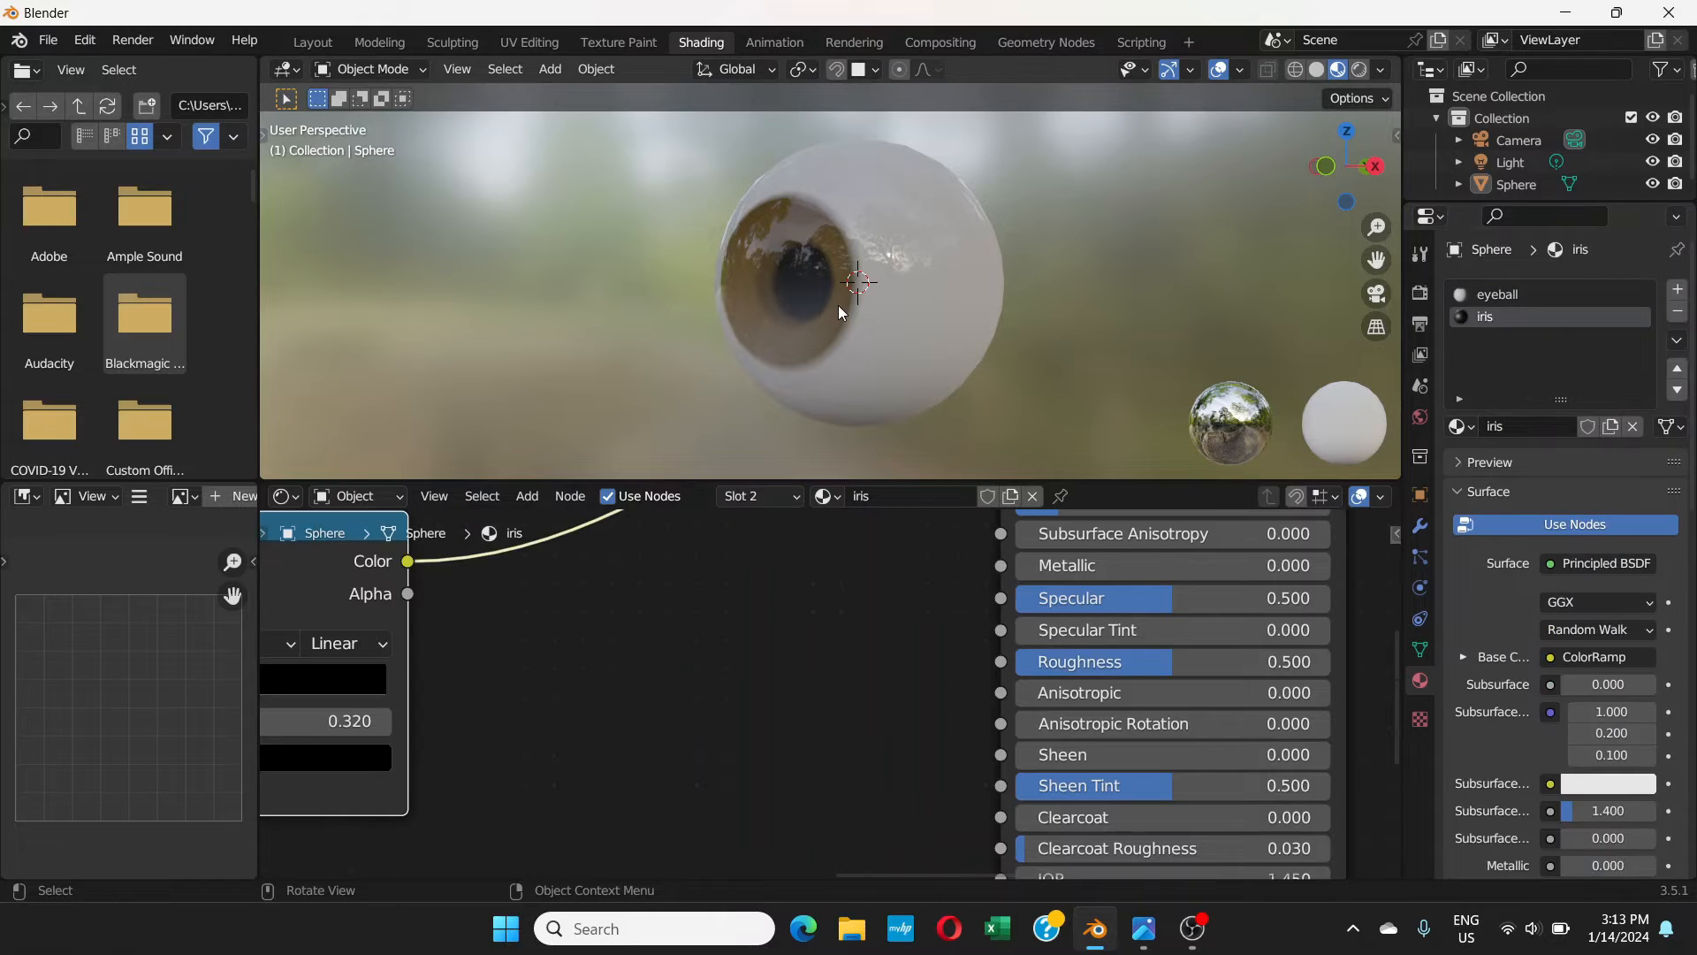
pyautogui.click(914, 335)
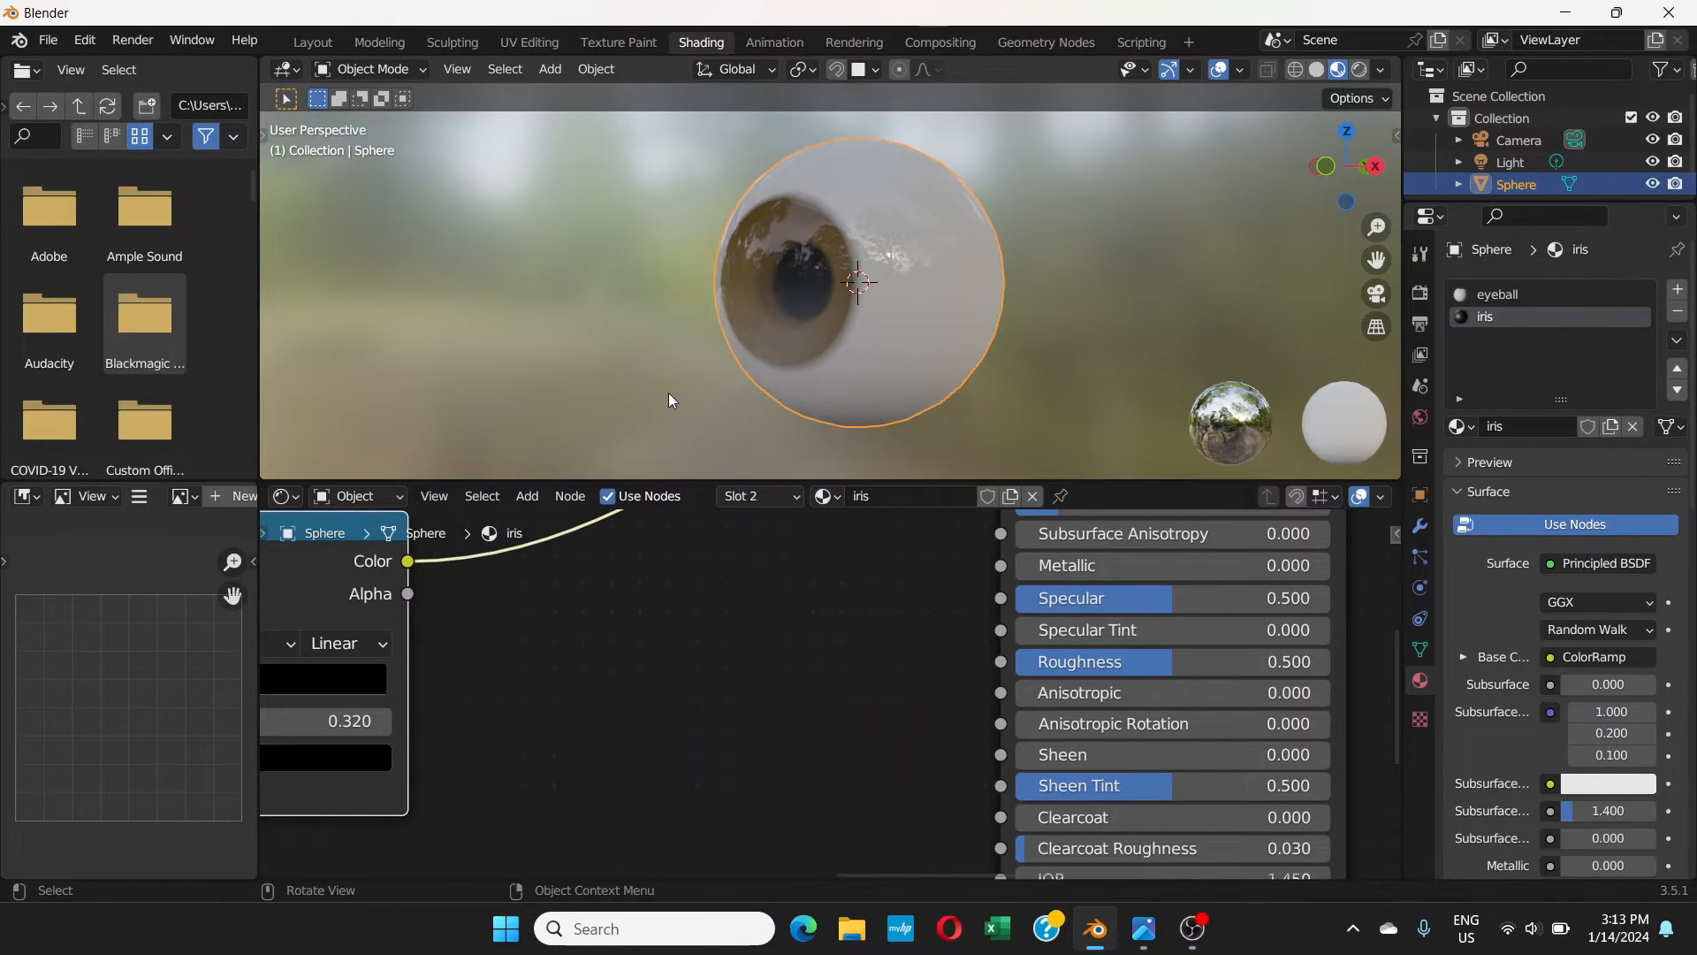
pyautogui.scroll(-3, 662, 546)
pyautogui.moveTo(661, 545); pyautogui.dragTo(938, 687, button='middle')
pyautogui.scroll(-2, 939, 687)
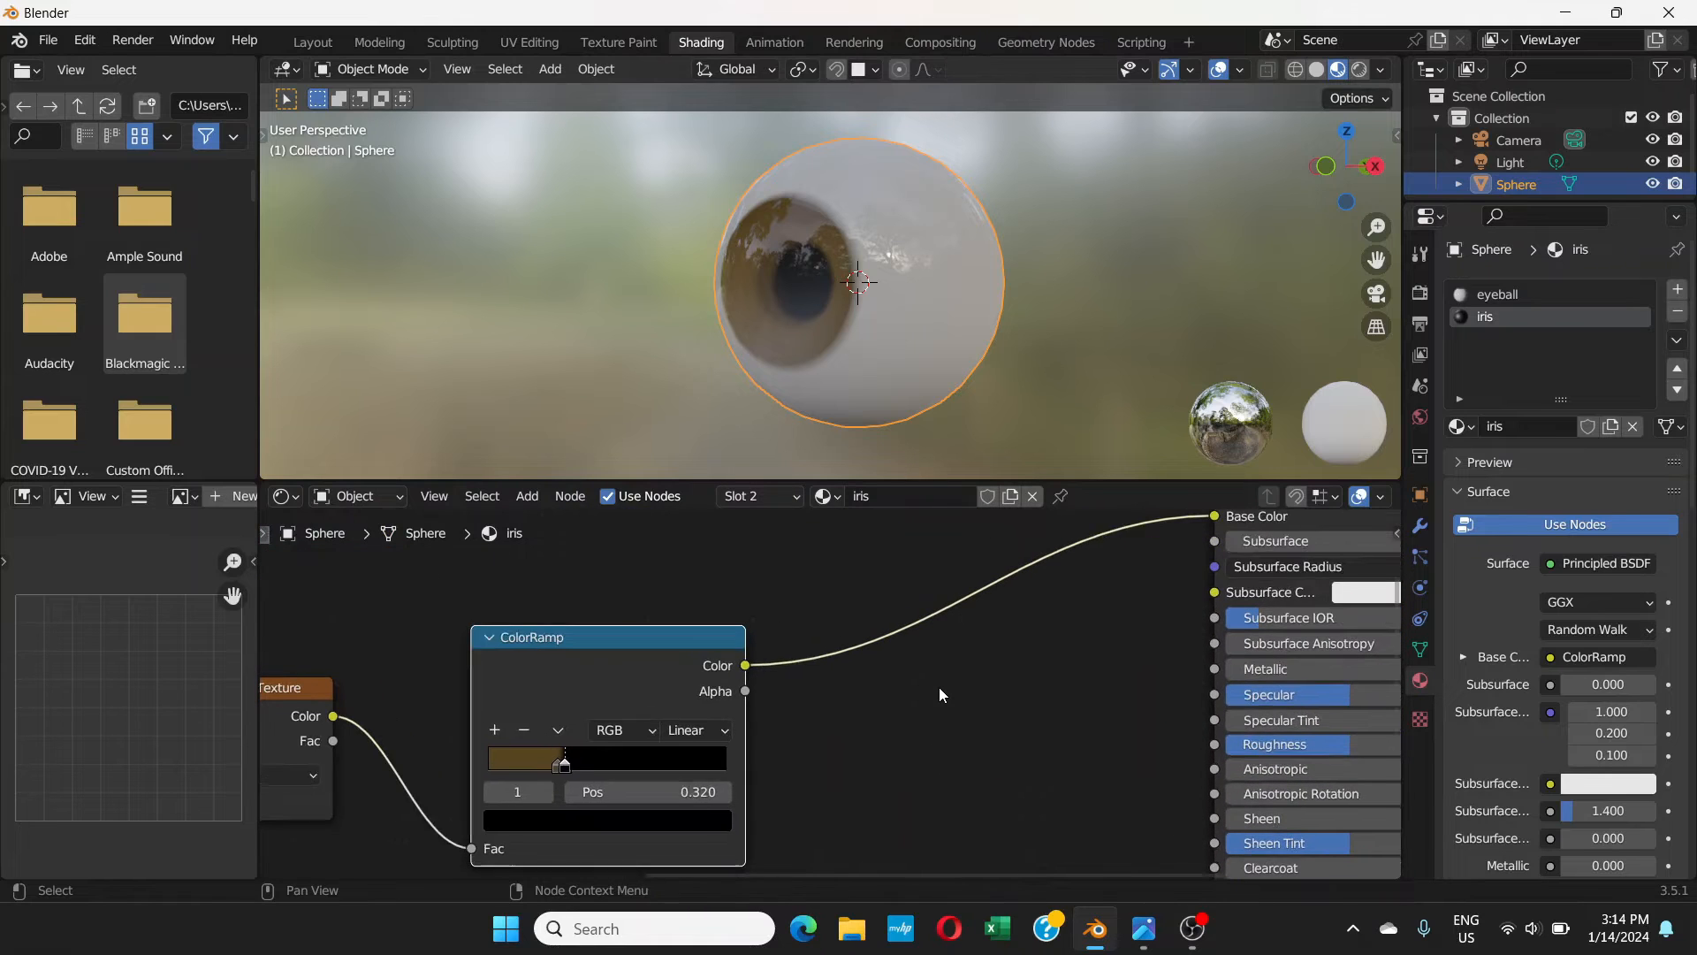
# - Consult the reference node graph, then insert a Mix node on the link between ColorRamp and the Principled BSDF's Base Color
pyautogui.hotkey('alt', 'Tab')
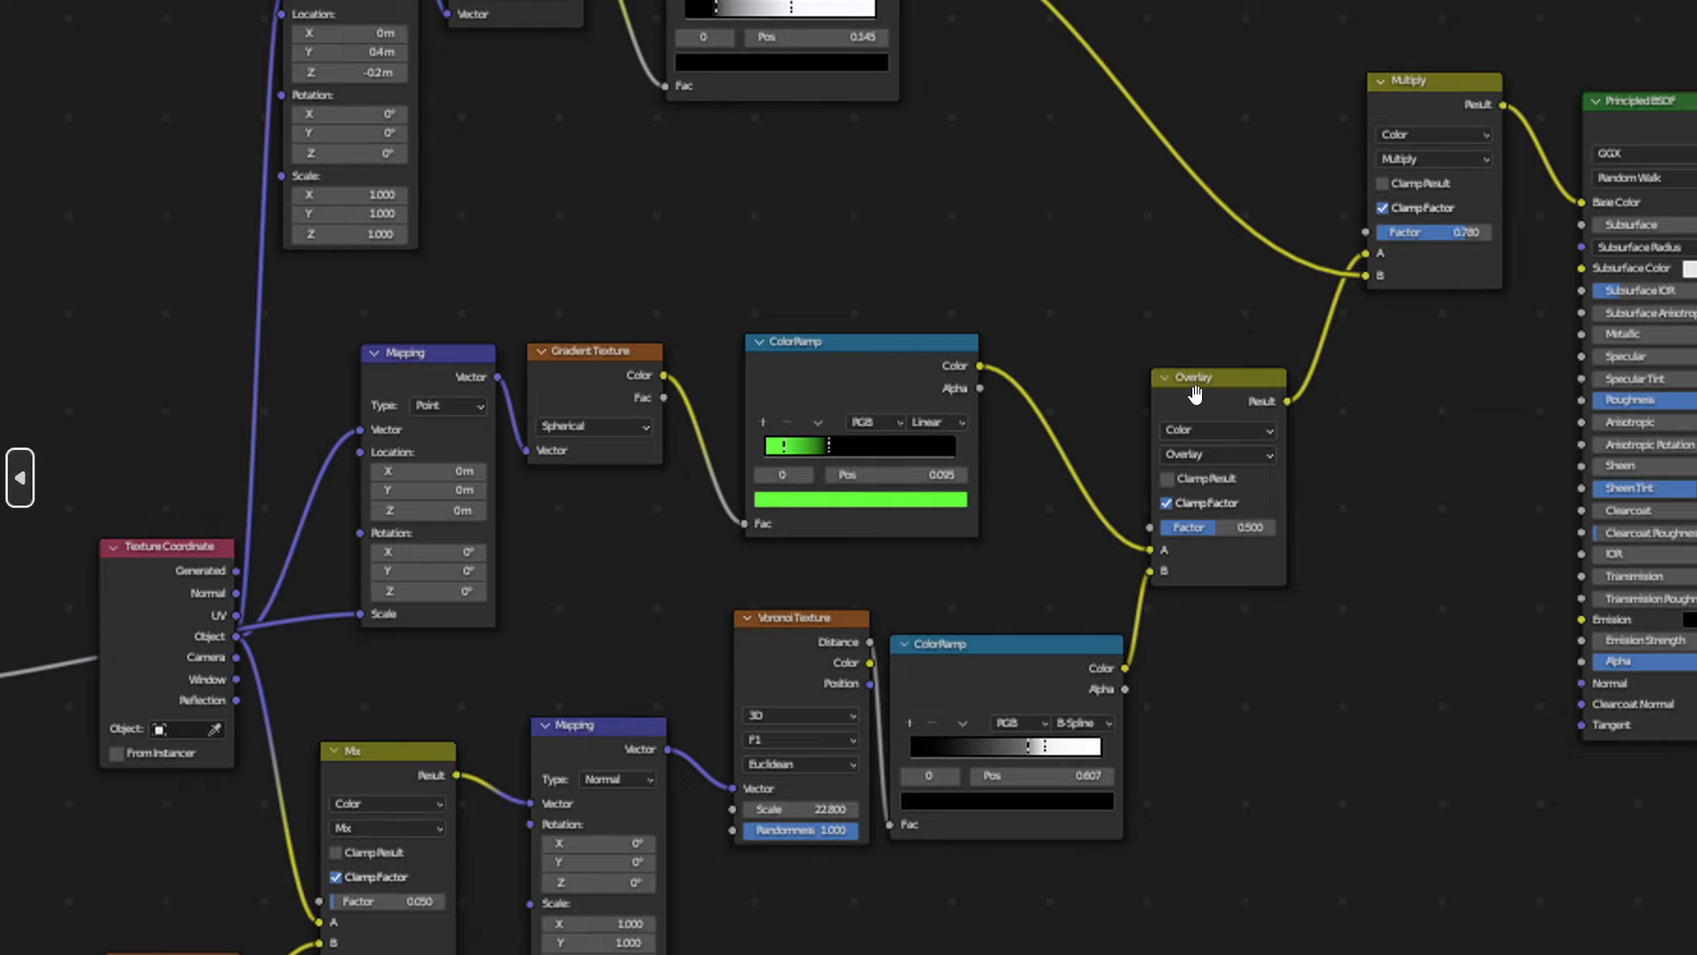
pyautogui.moveTo(1361, 278); pyautogui.dragTo(1061, 405, button='middle')
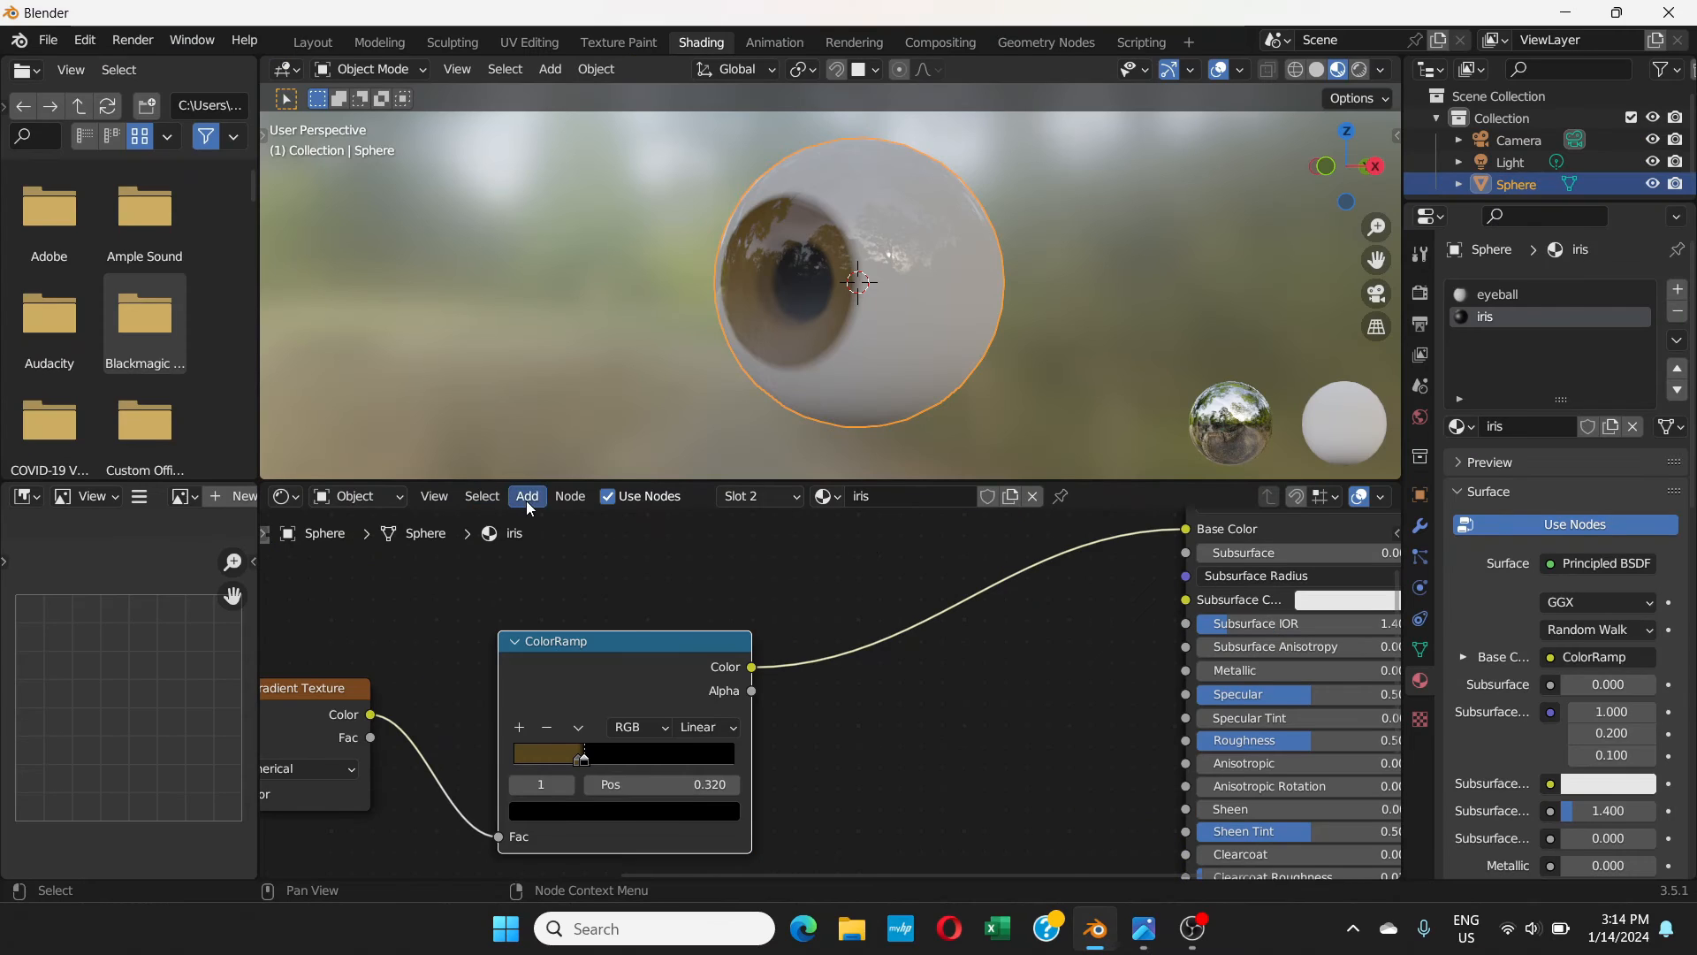
pyautogui.click(526, 500)
pyautogui.click(579, 523)
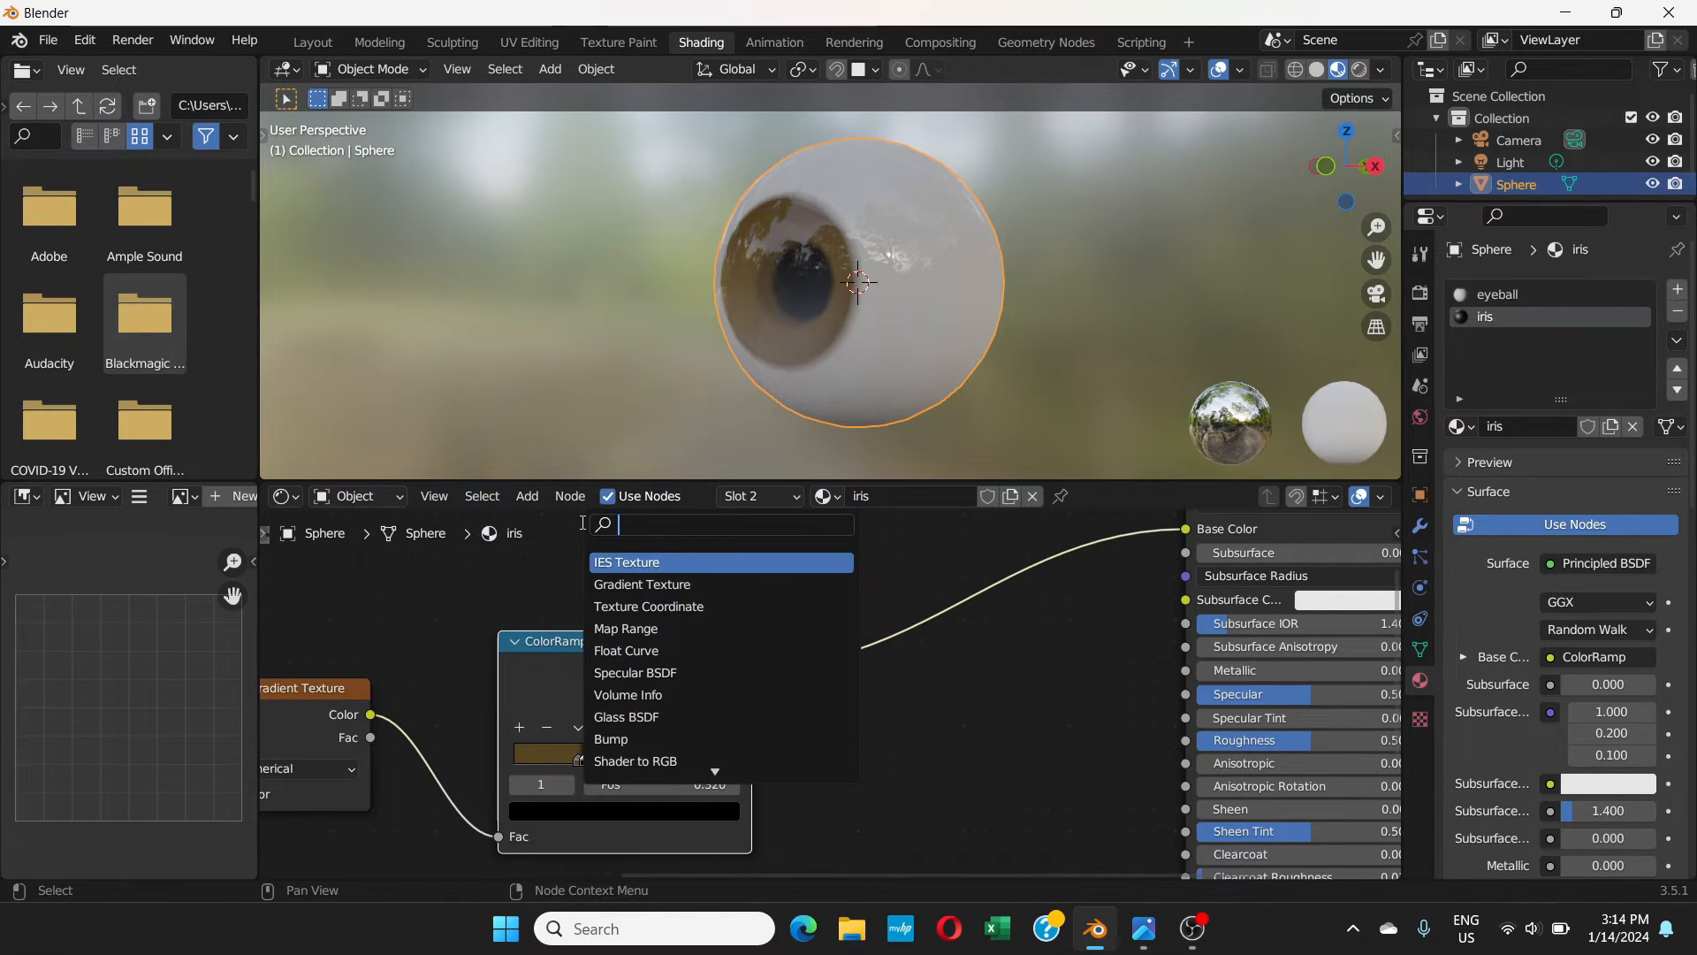
pyautogui.write('mix')
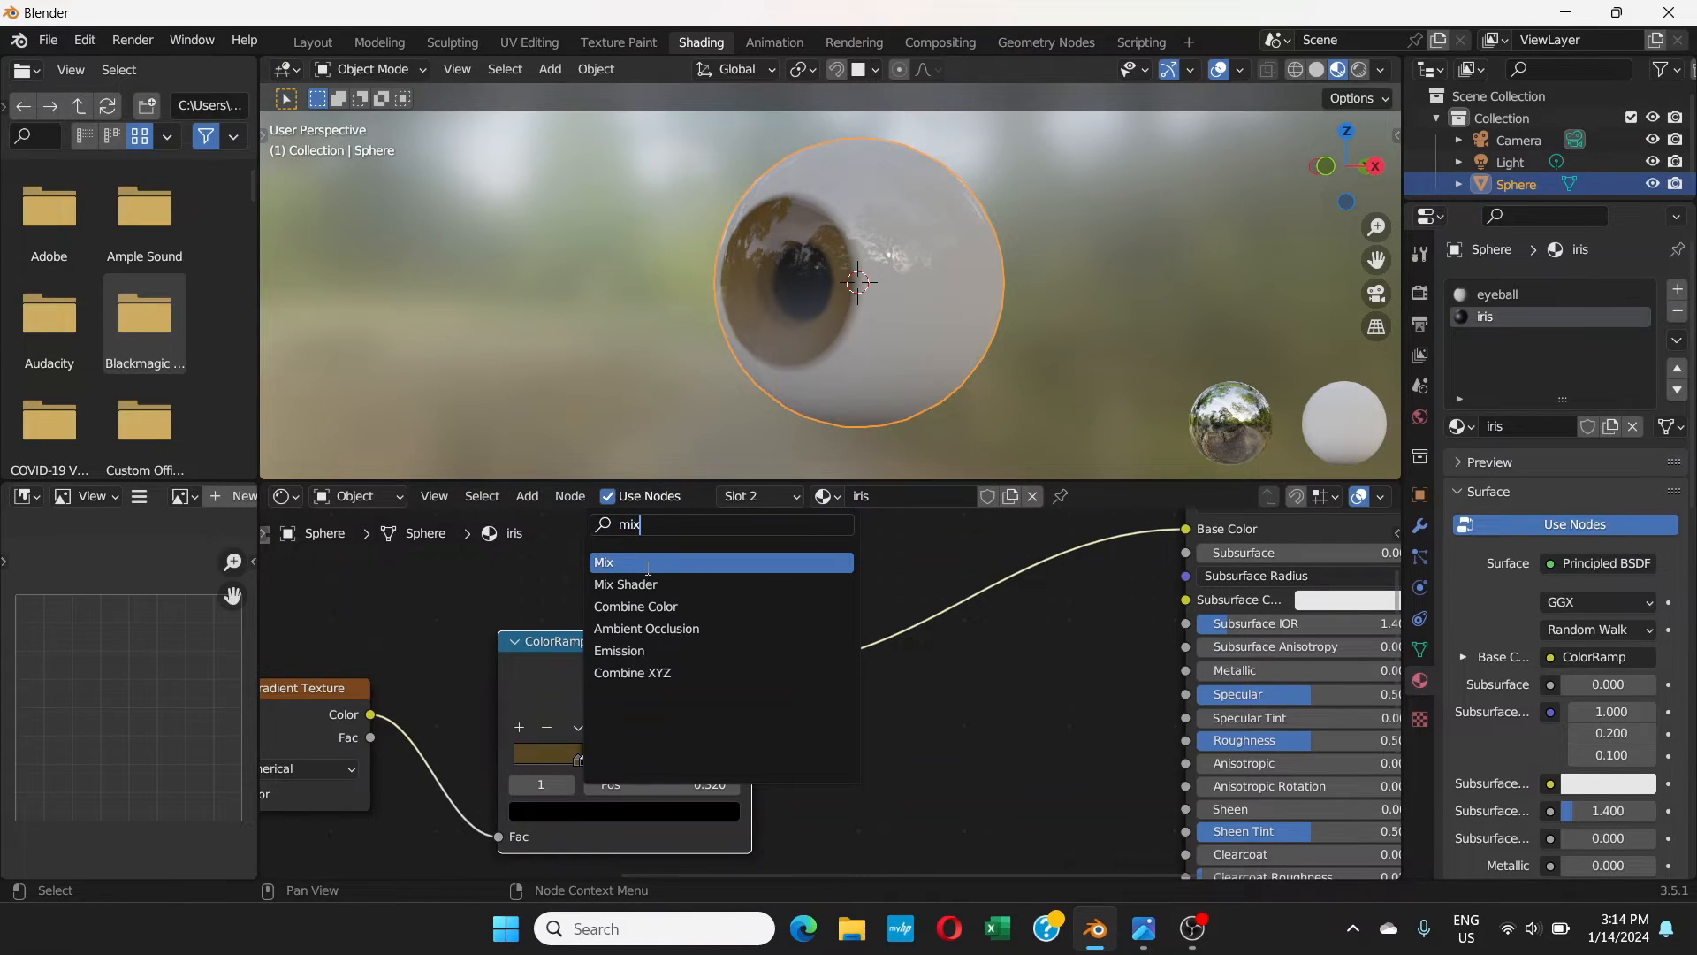
pyautogui.click(648, 566)
pyautogui.click(891, 646)
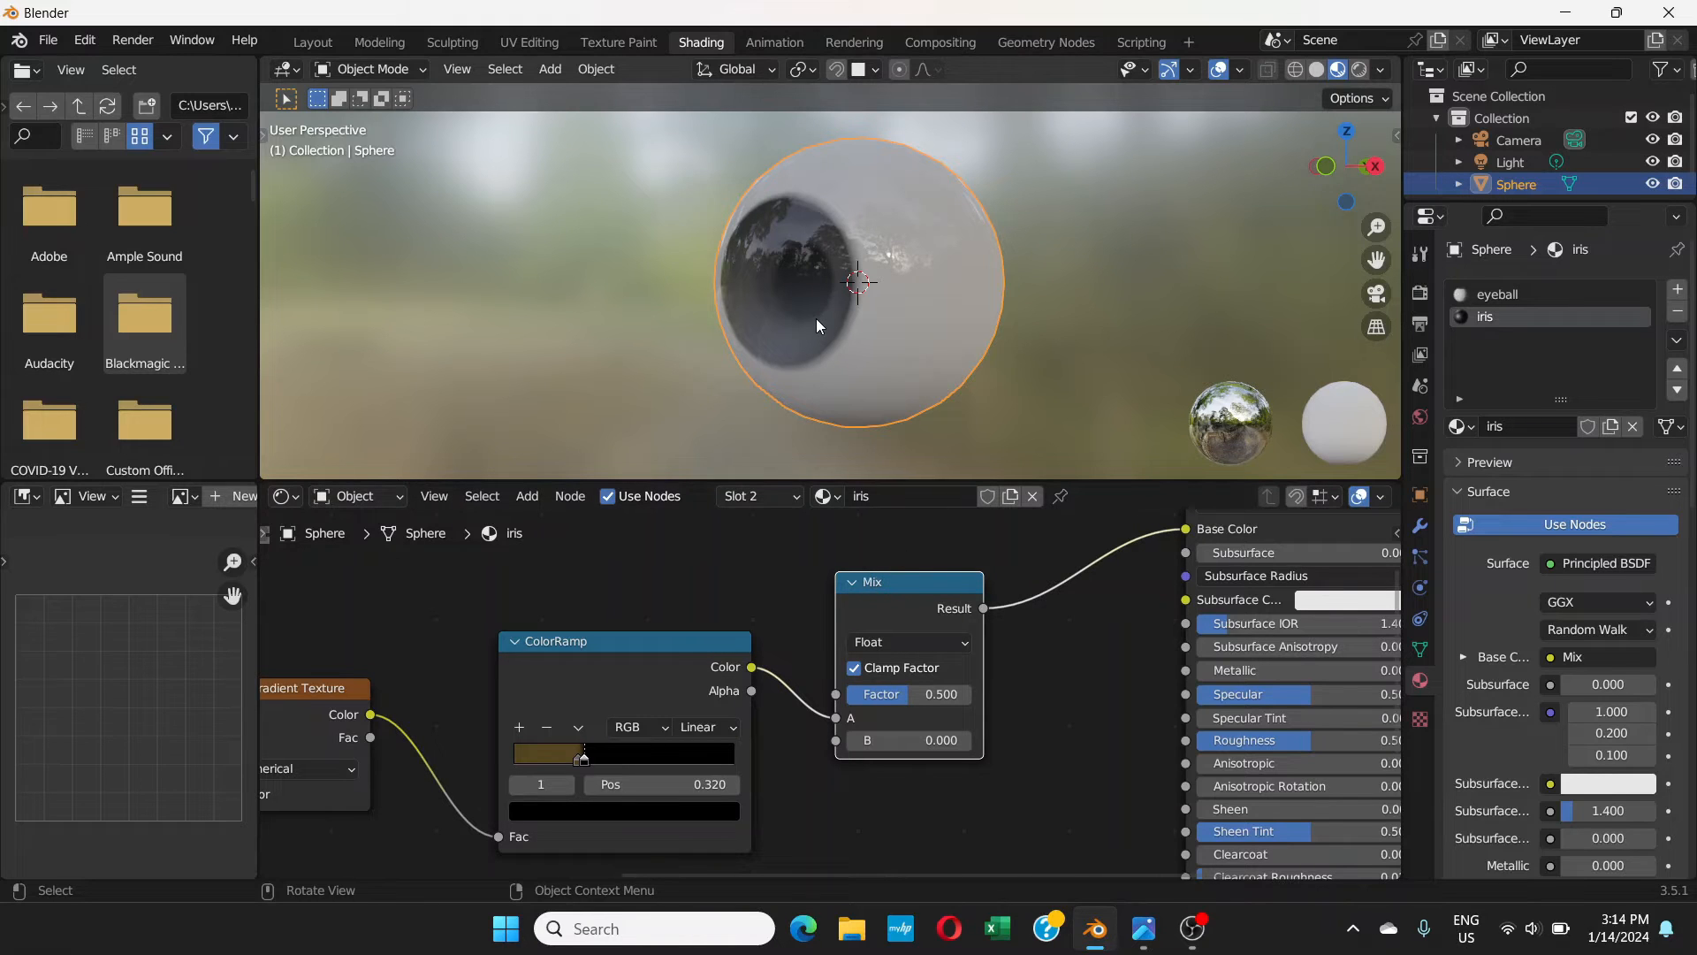
# - Following the reference node graph, set the Mix node's data type to Color and its blending mode to Overlay
pyautogui.scroll(2, 814, 319)
pyautogui.moveTo(814, 318); pyautogui.dragTo(896, 311, button='middle')
pyautogui.scroll(-2, 896, 318)
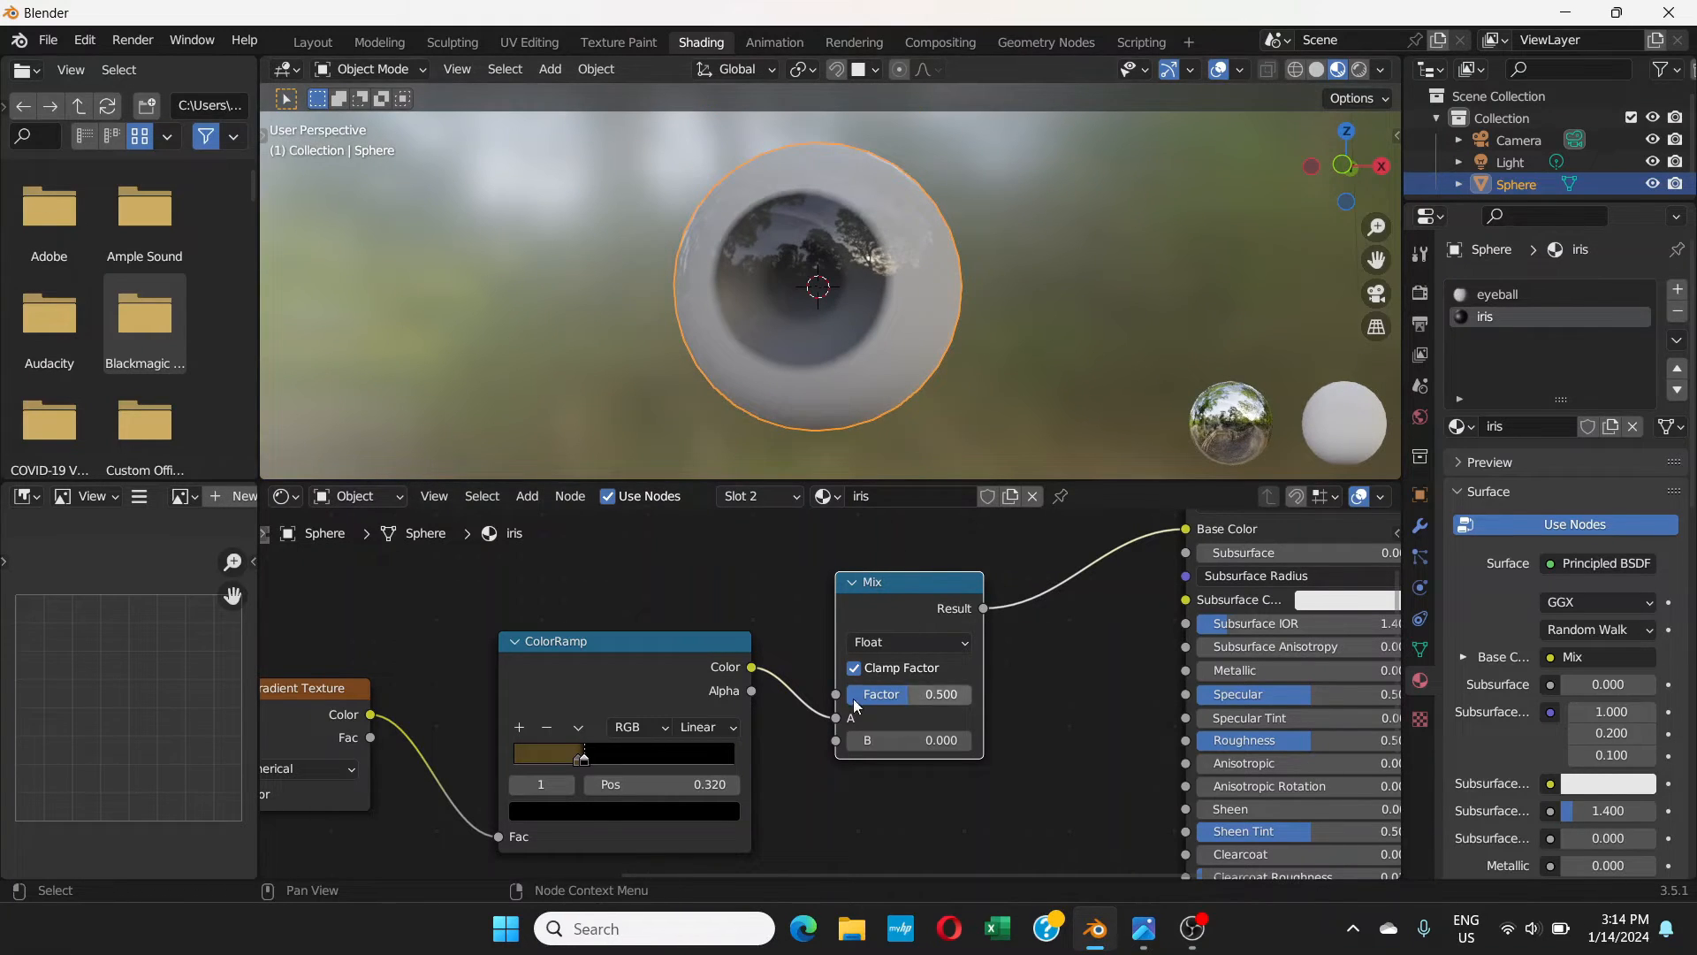
pyautogui.hotkey('alt', 'Tab')
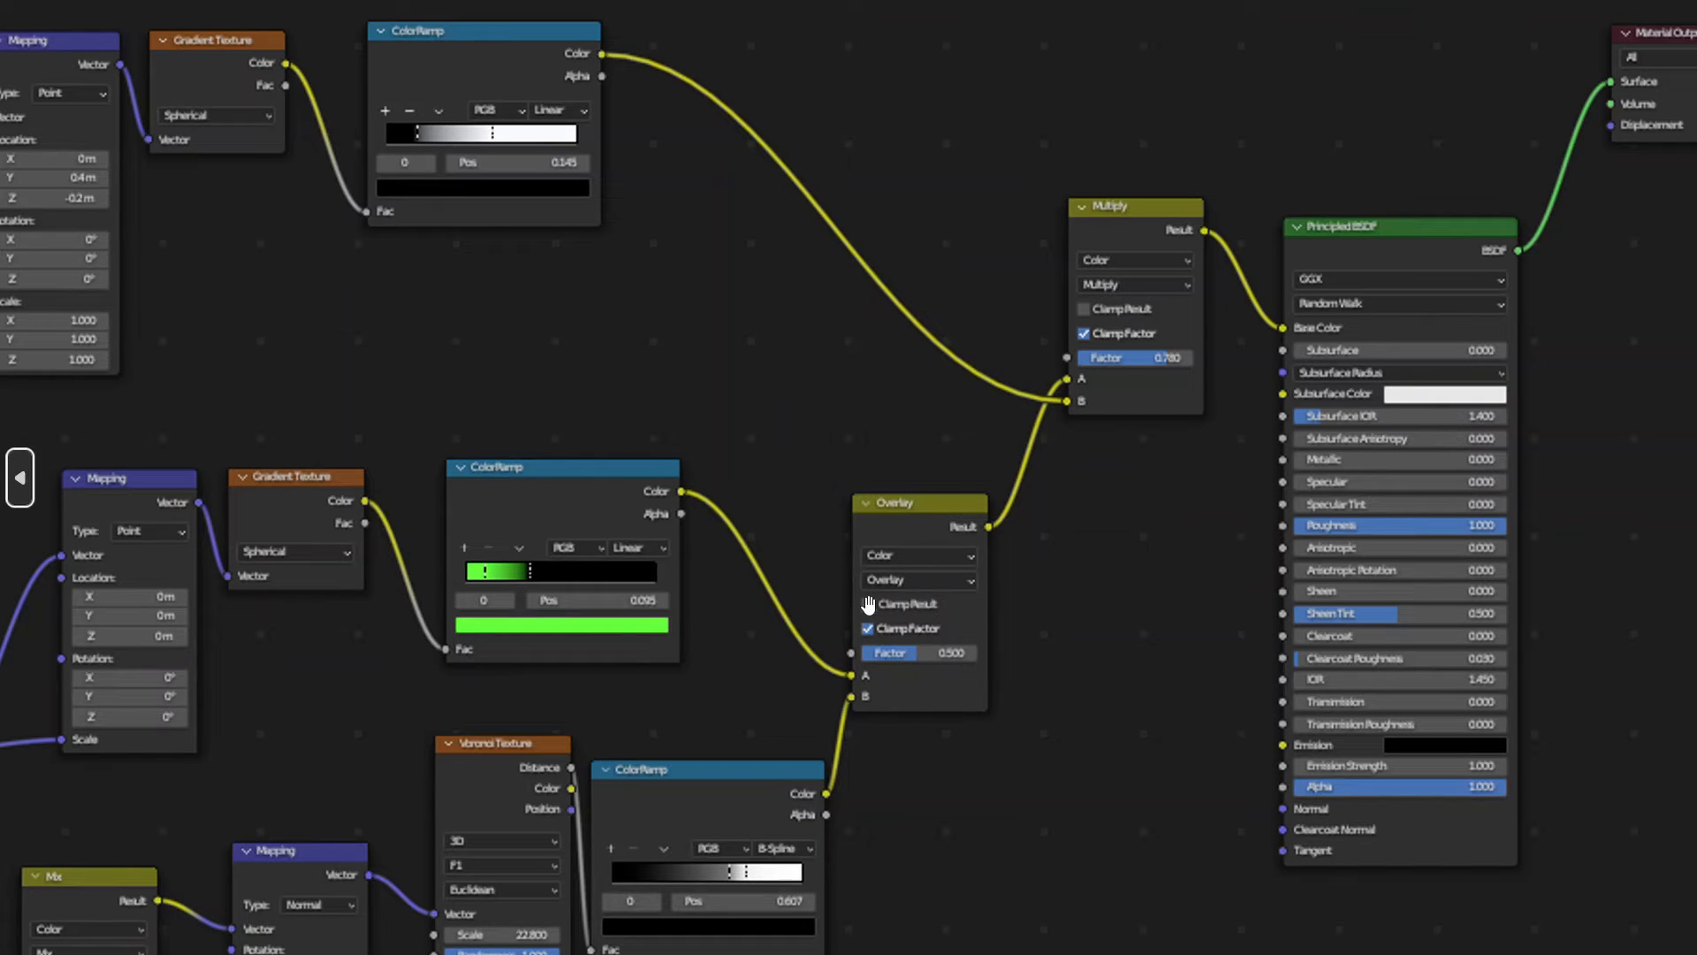
pyautogui.hotkey('alt', 'Tab')
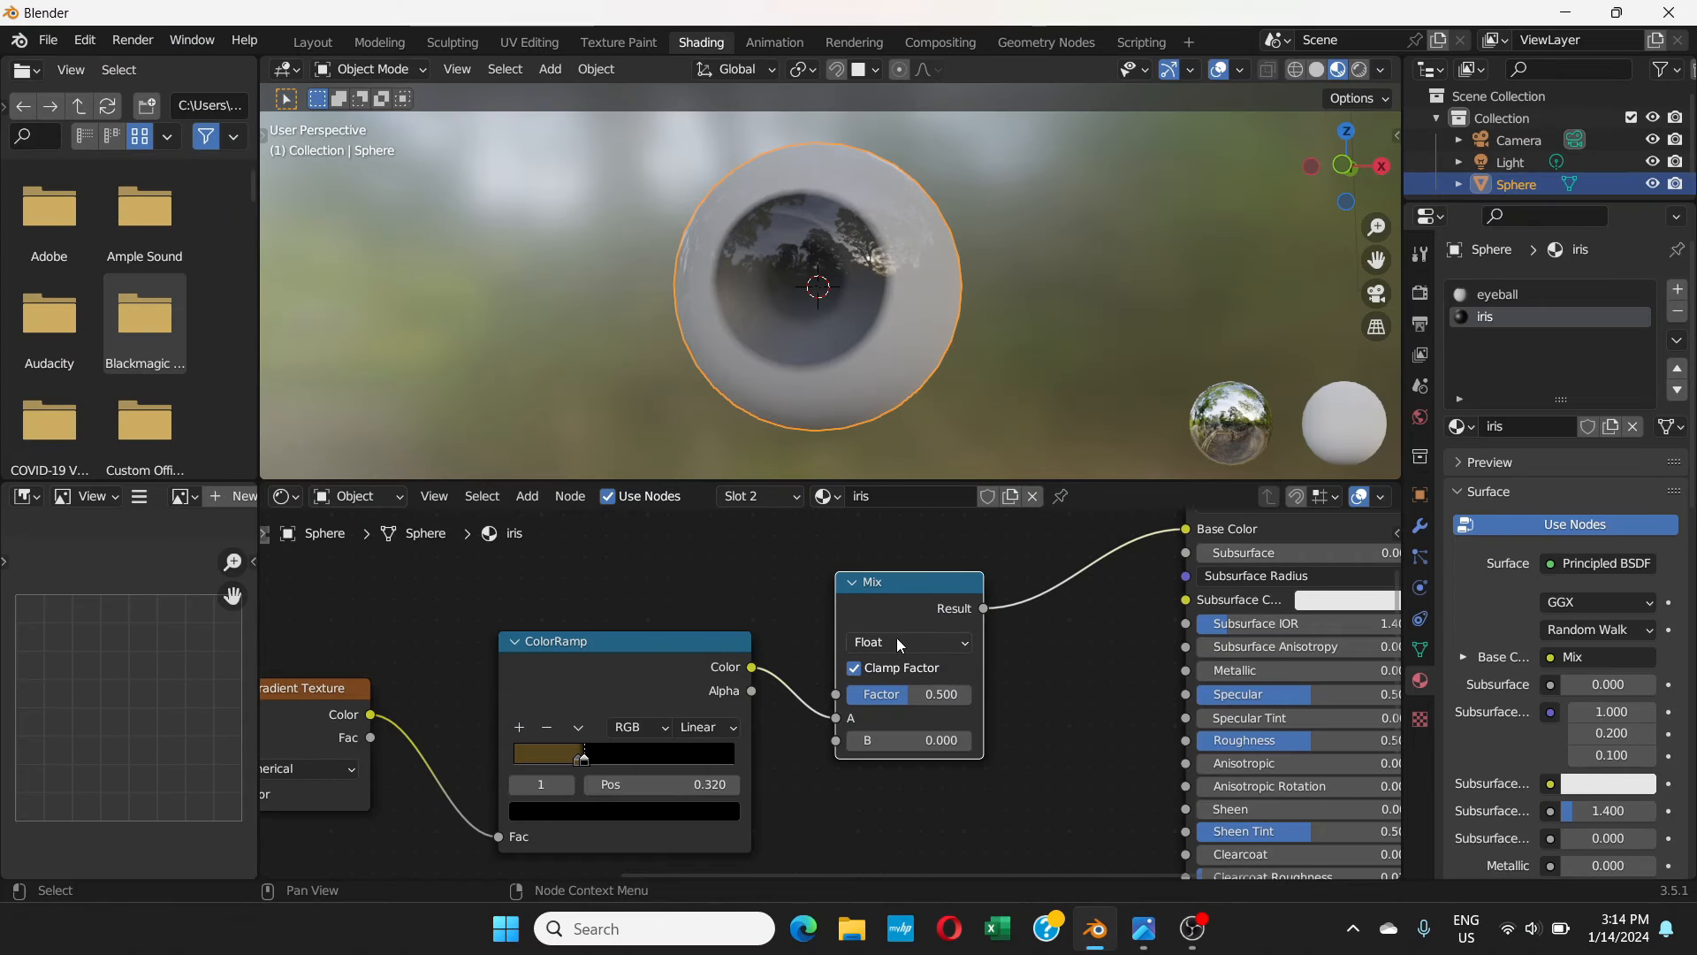
pyautogui.click(962, 645)
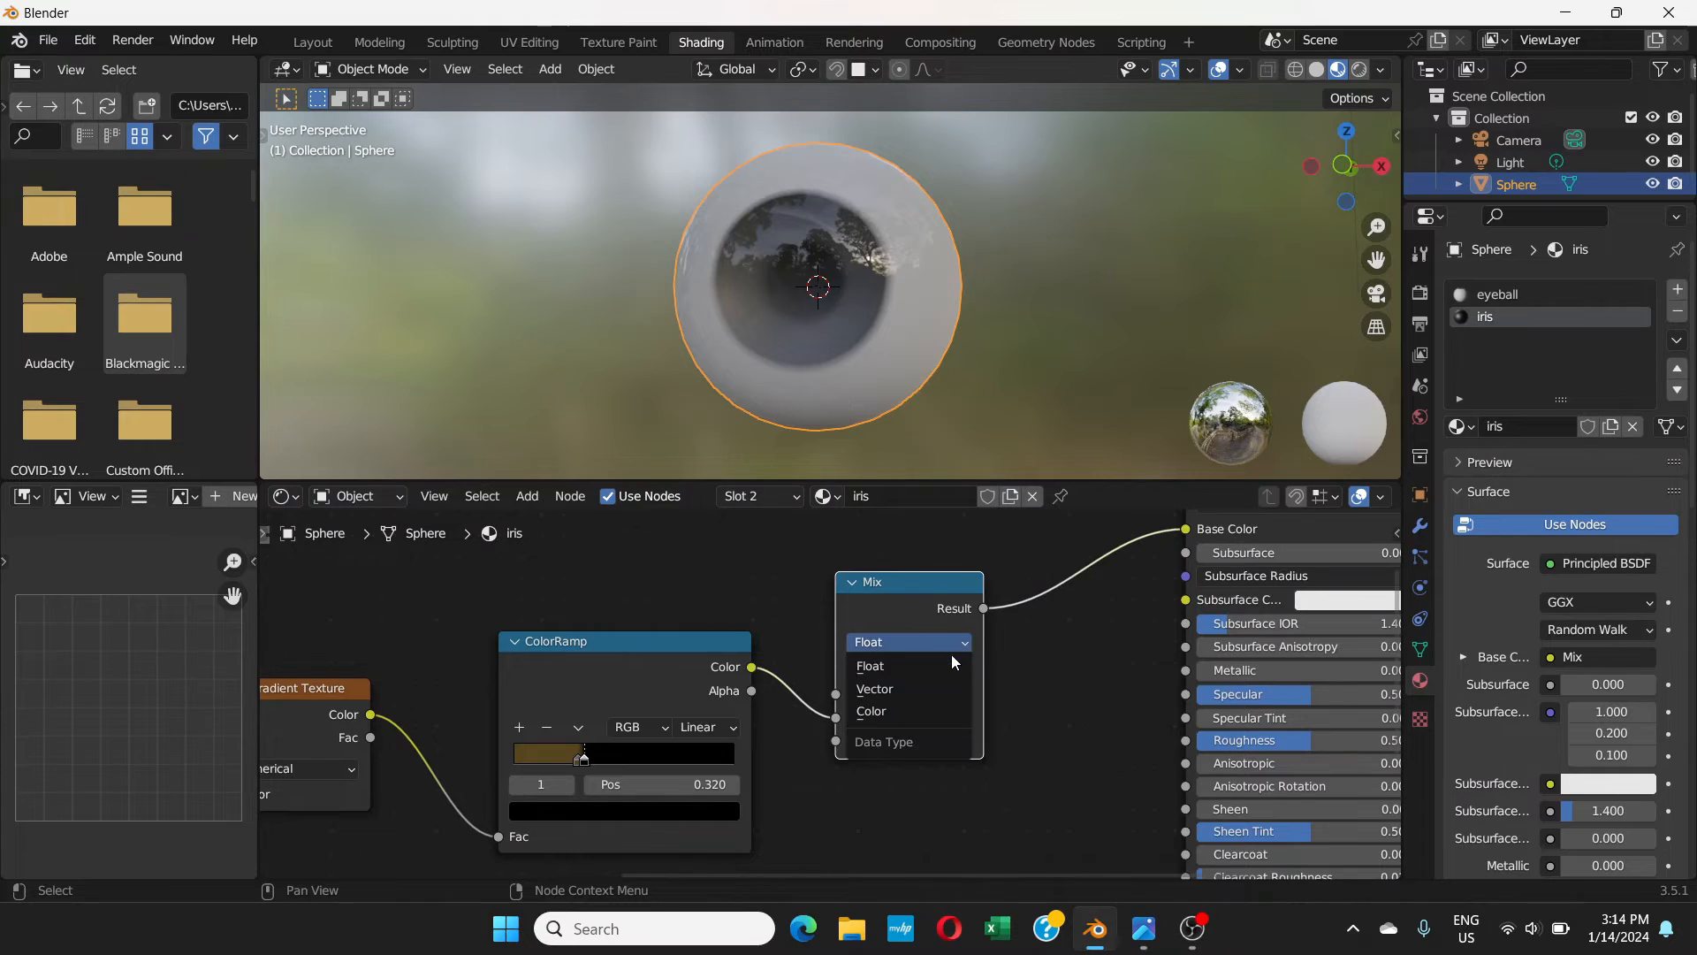
pyautogui.click(892, 710)
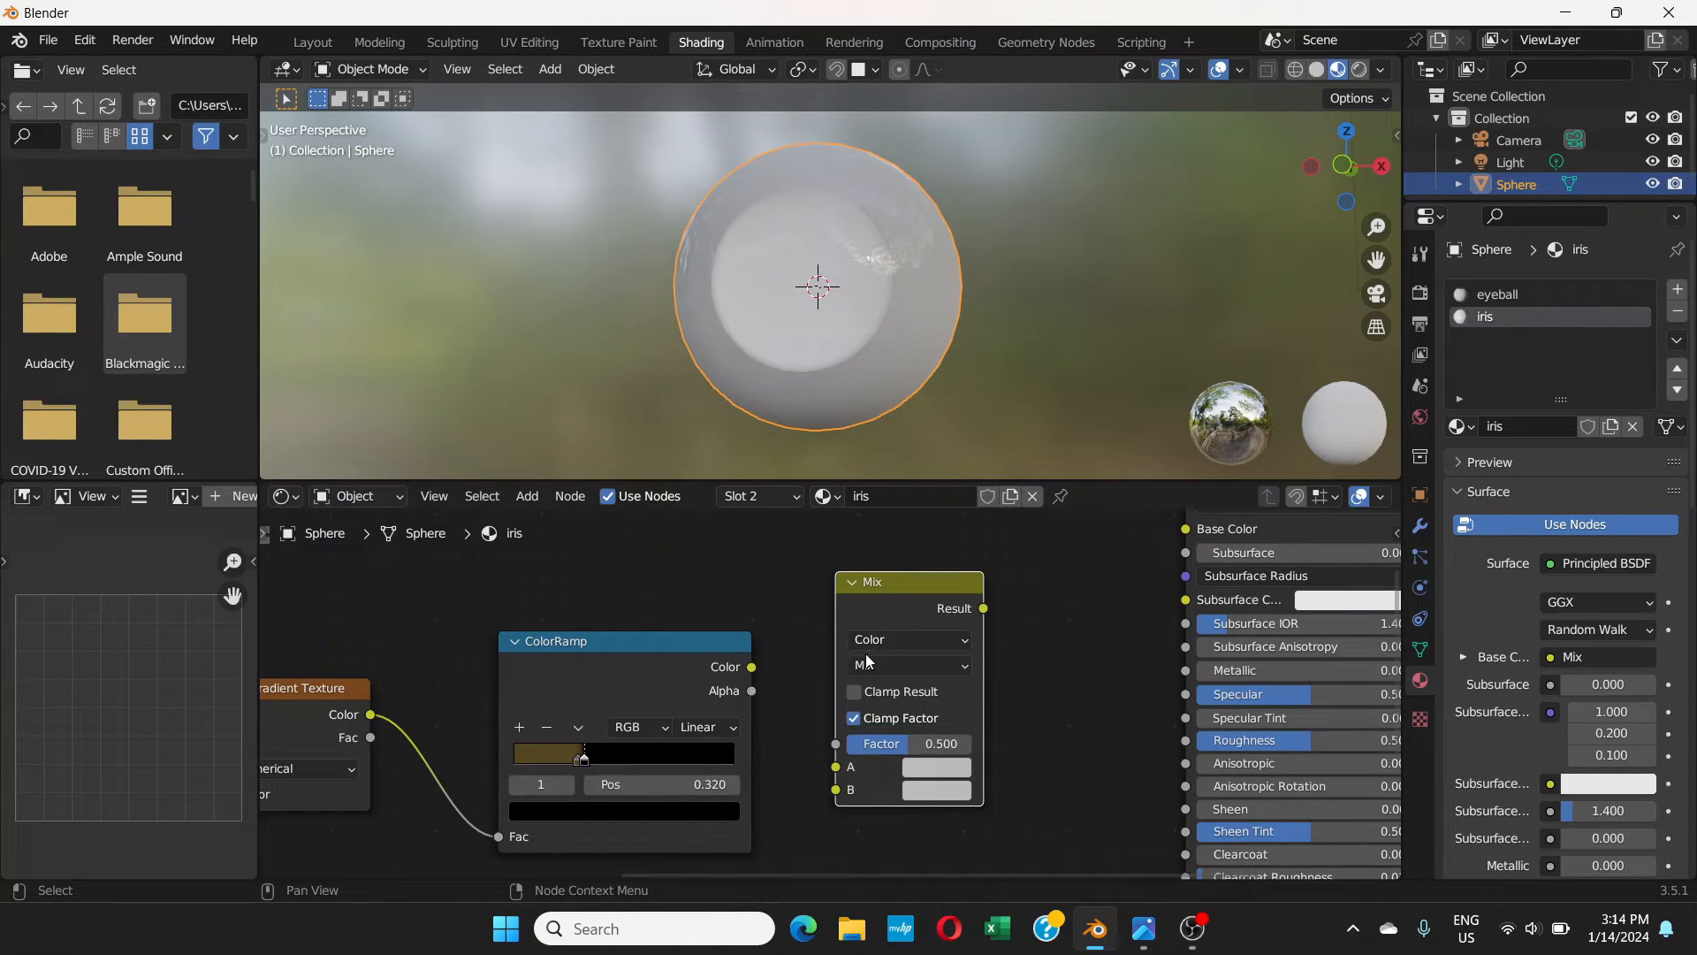
pyautogui.click(962, 664)
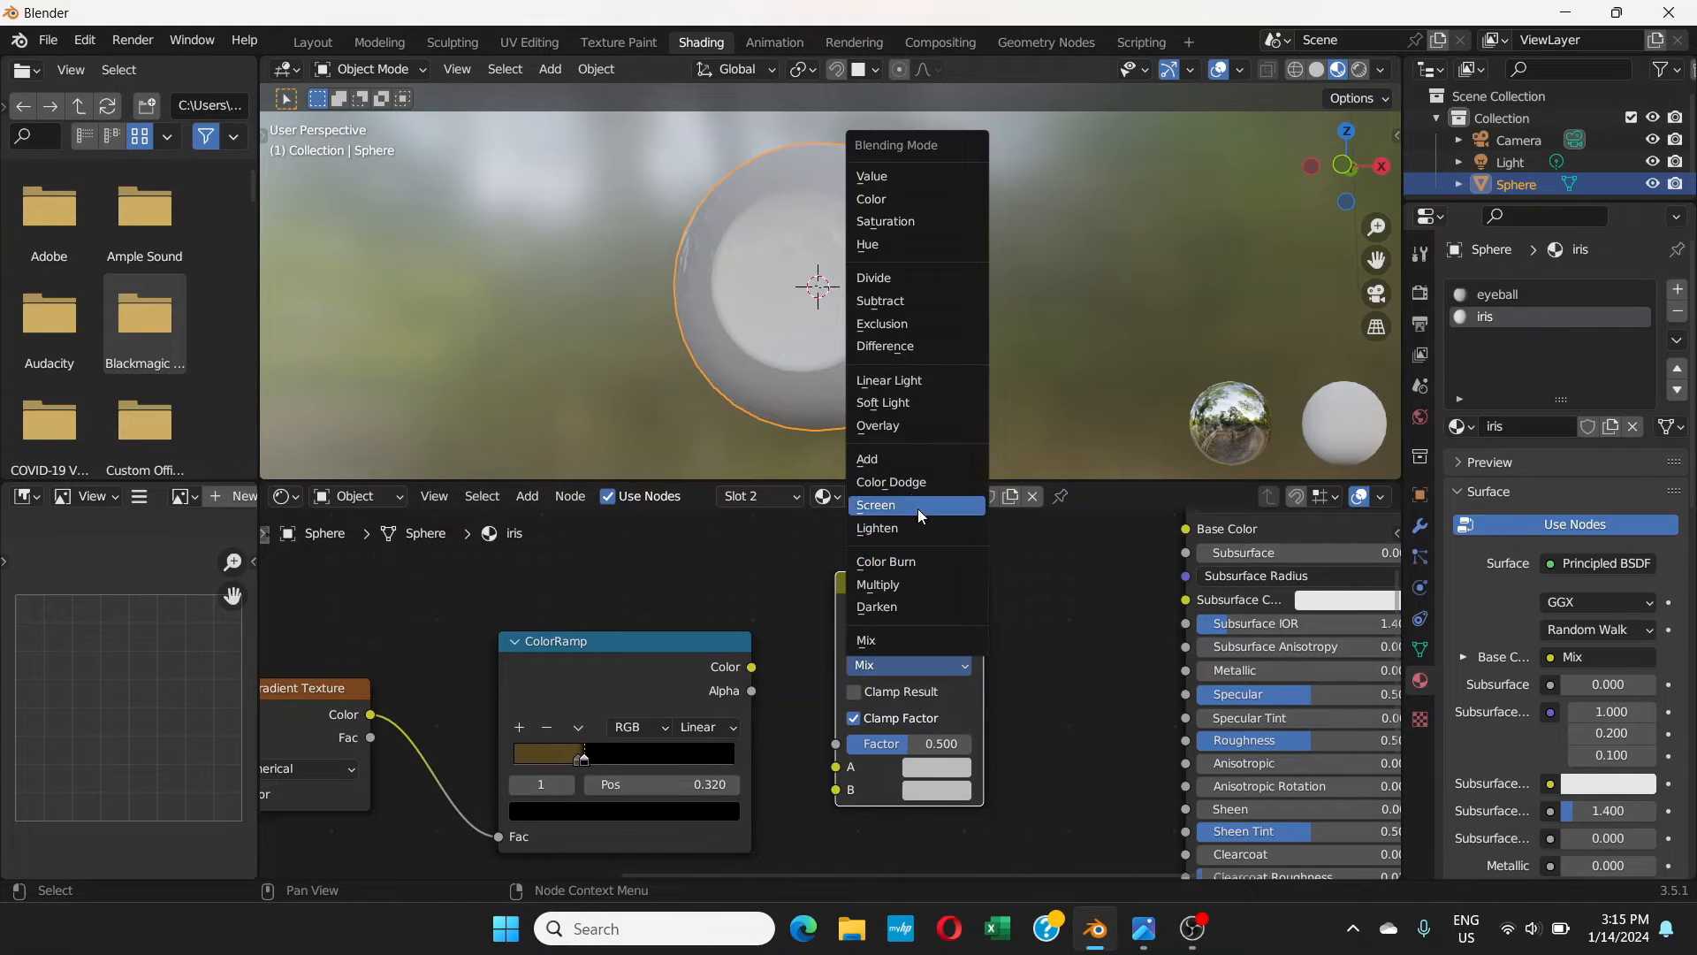
pyautogui.click(884, 425)
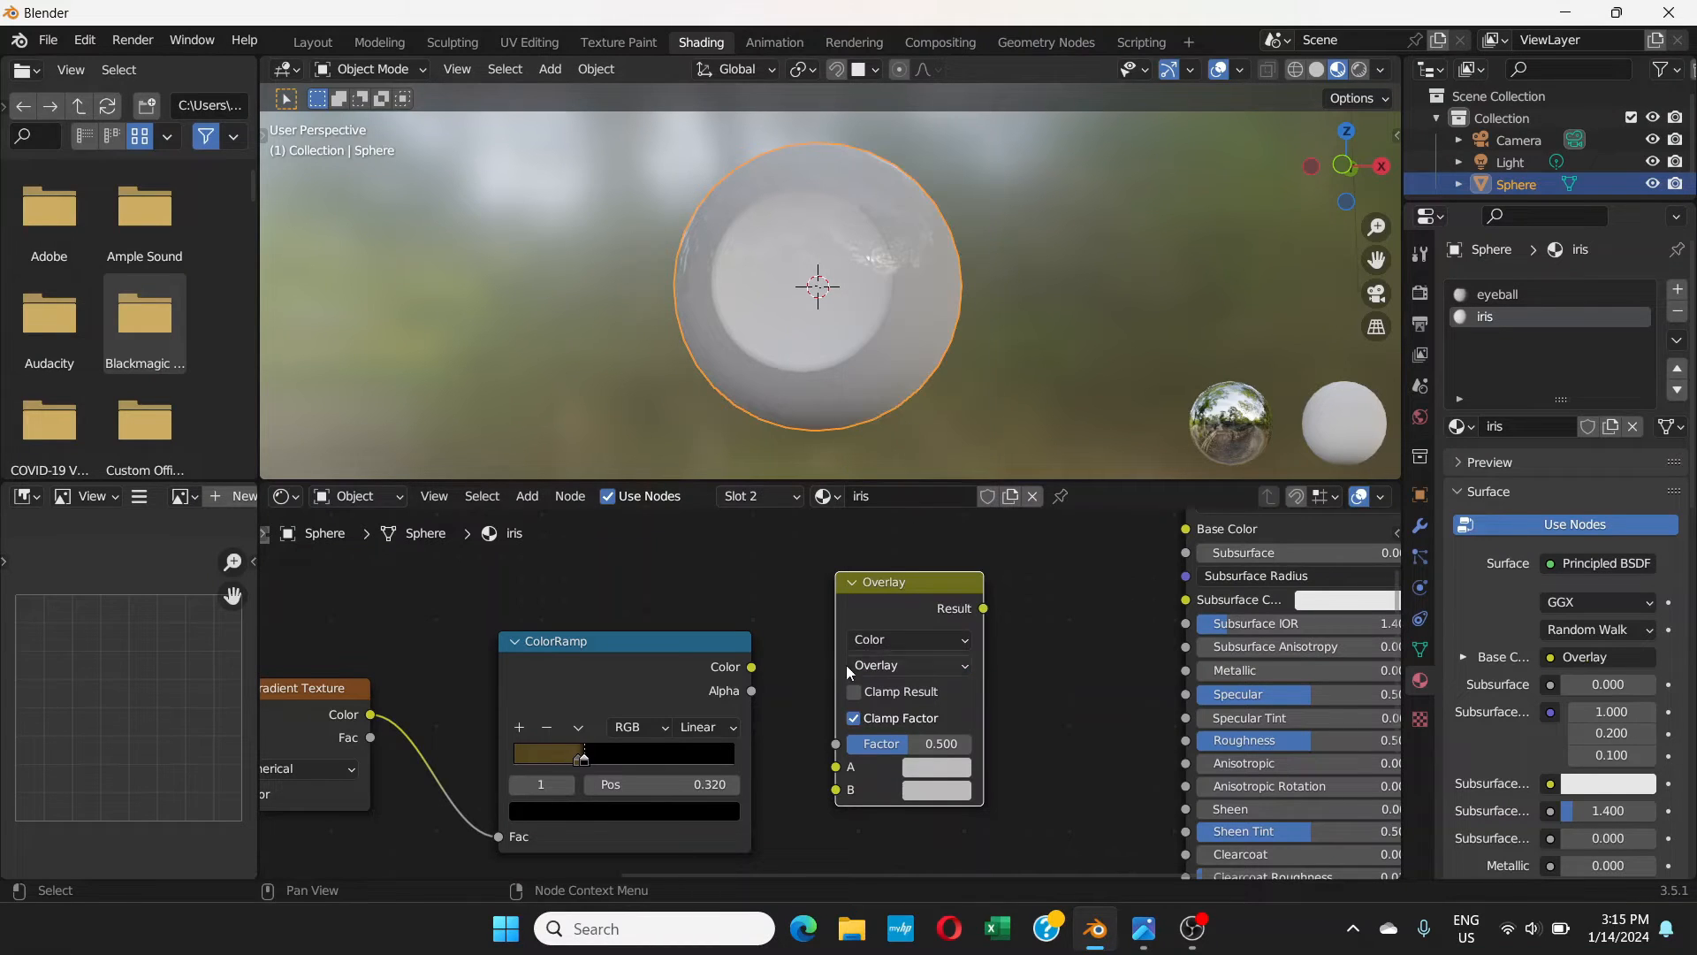
# - Connect ColorRamp's Color output to the Overlay node's A input and the Overlay Result to Base Color
pyautogui.moveTo(902, 587)
pyautogui.mouseDown()
pyautogui.moveTo(985, 589)
pyautogui.moveTo(930, 588)
pyautogui.mouseUp()
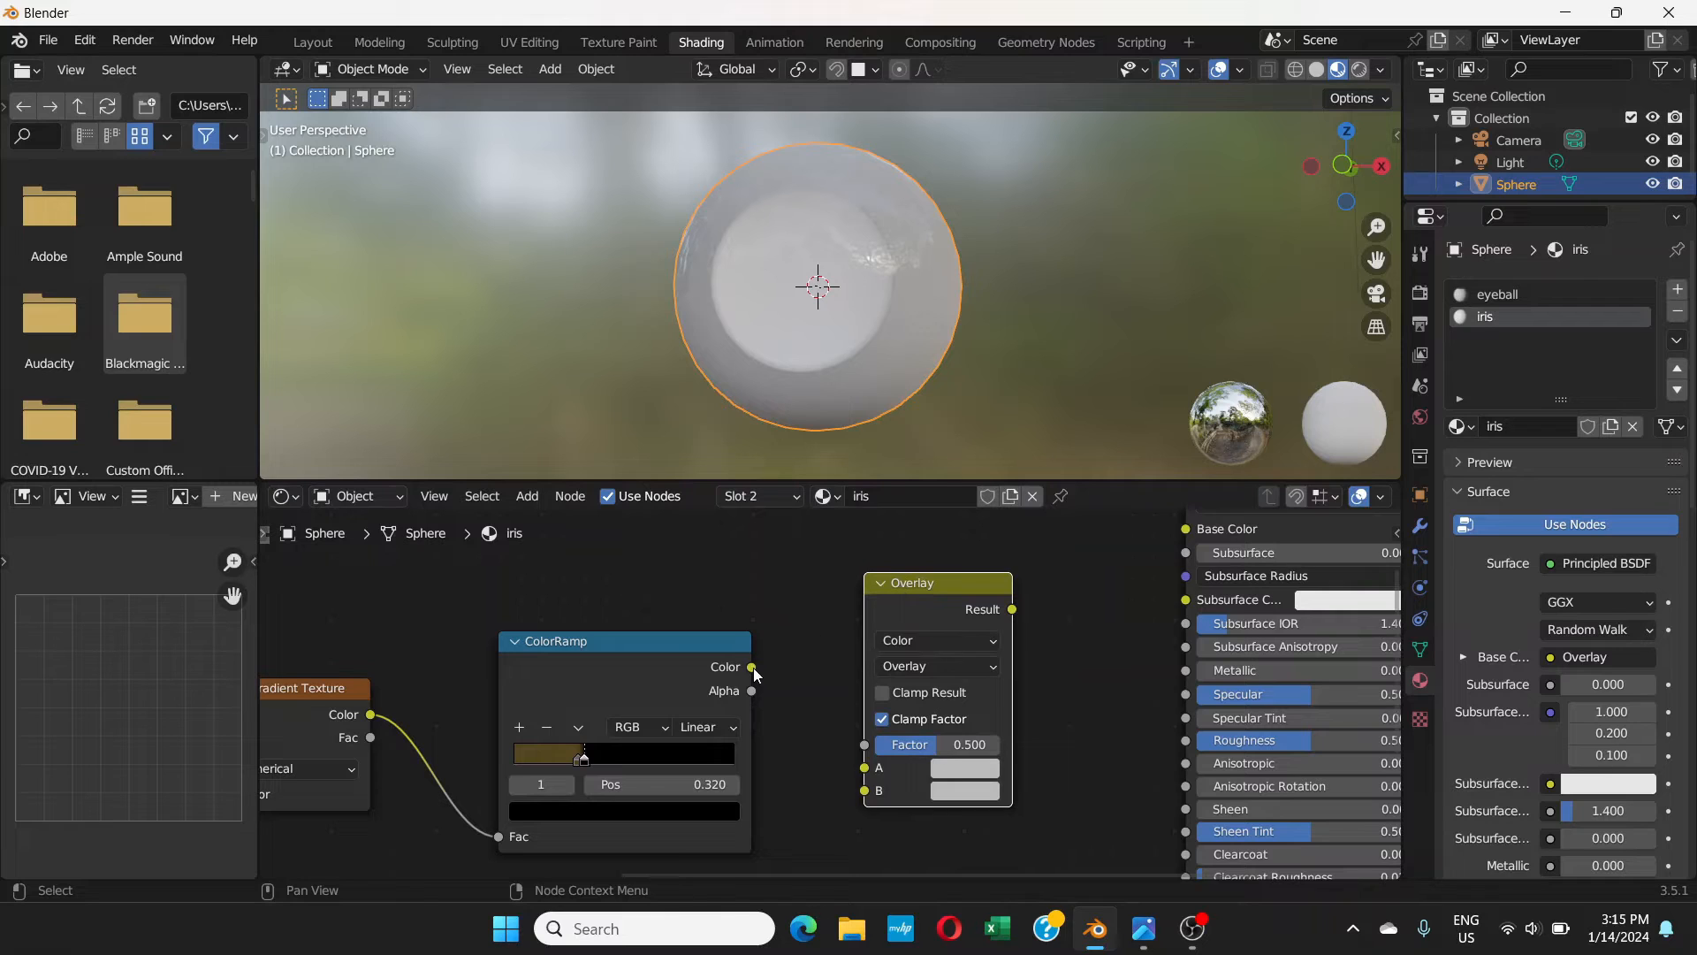
pyautogui.moveTo(752, 668); pyautogui.dragTo(864, 774)
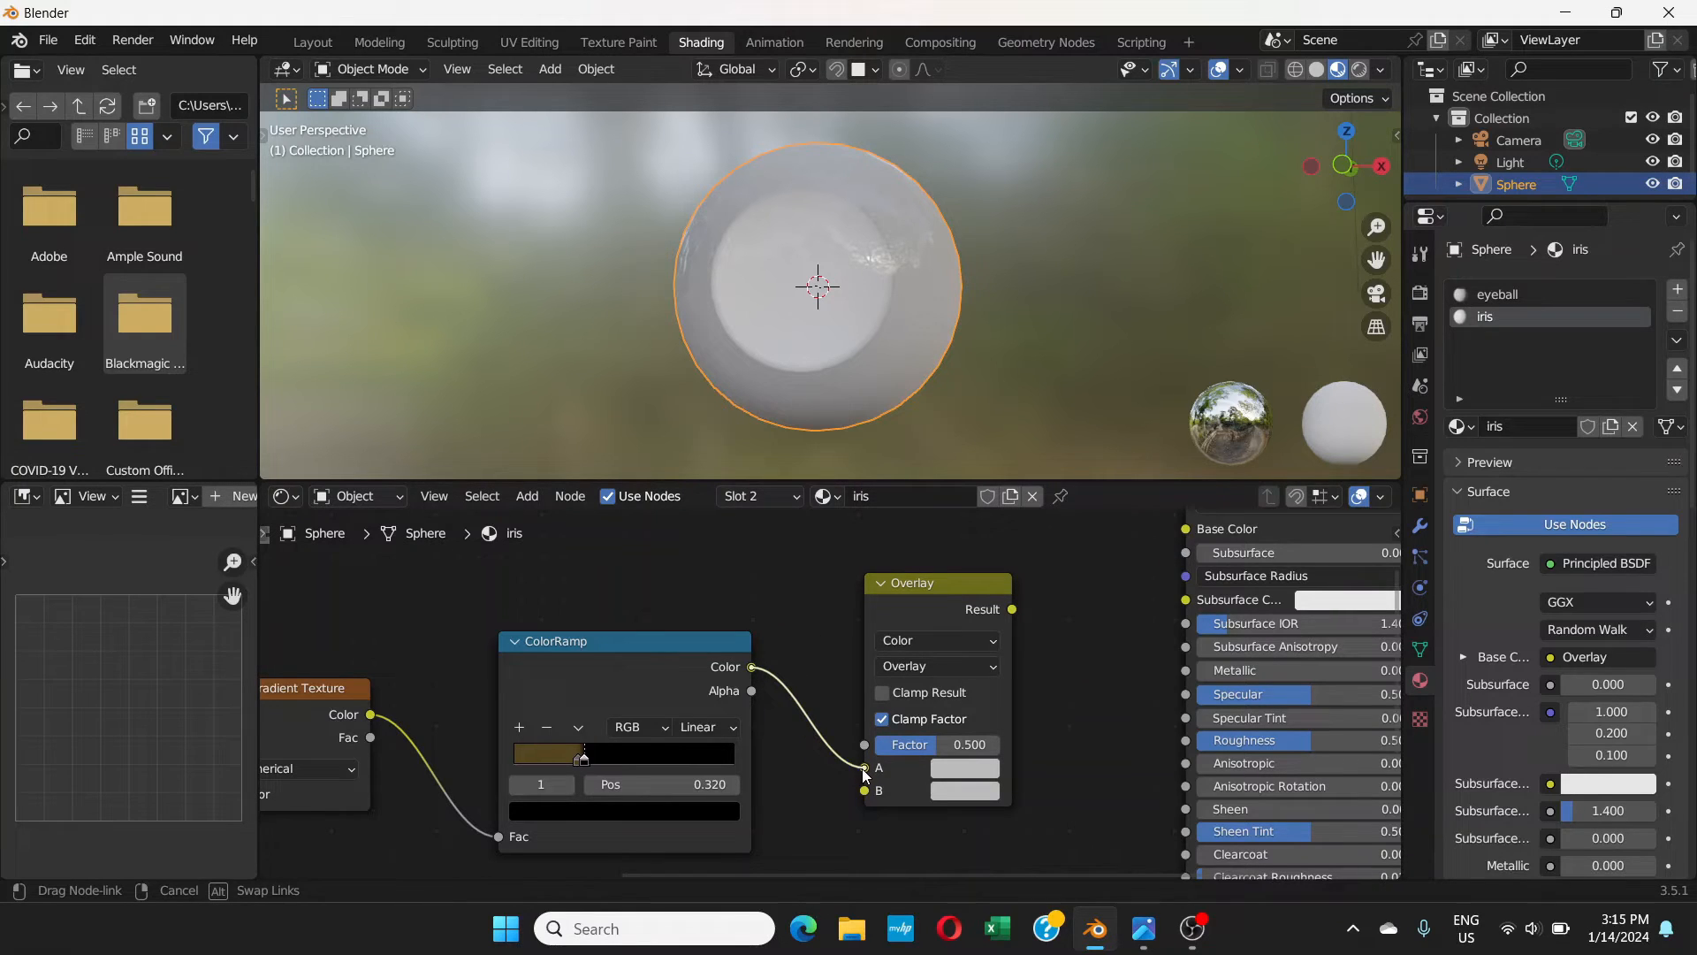
pyautogui.moveTo(865, 772); pyautogui.dragTo(864, 772)
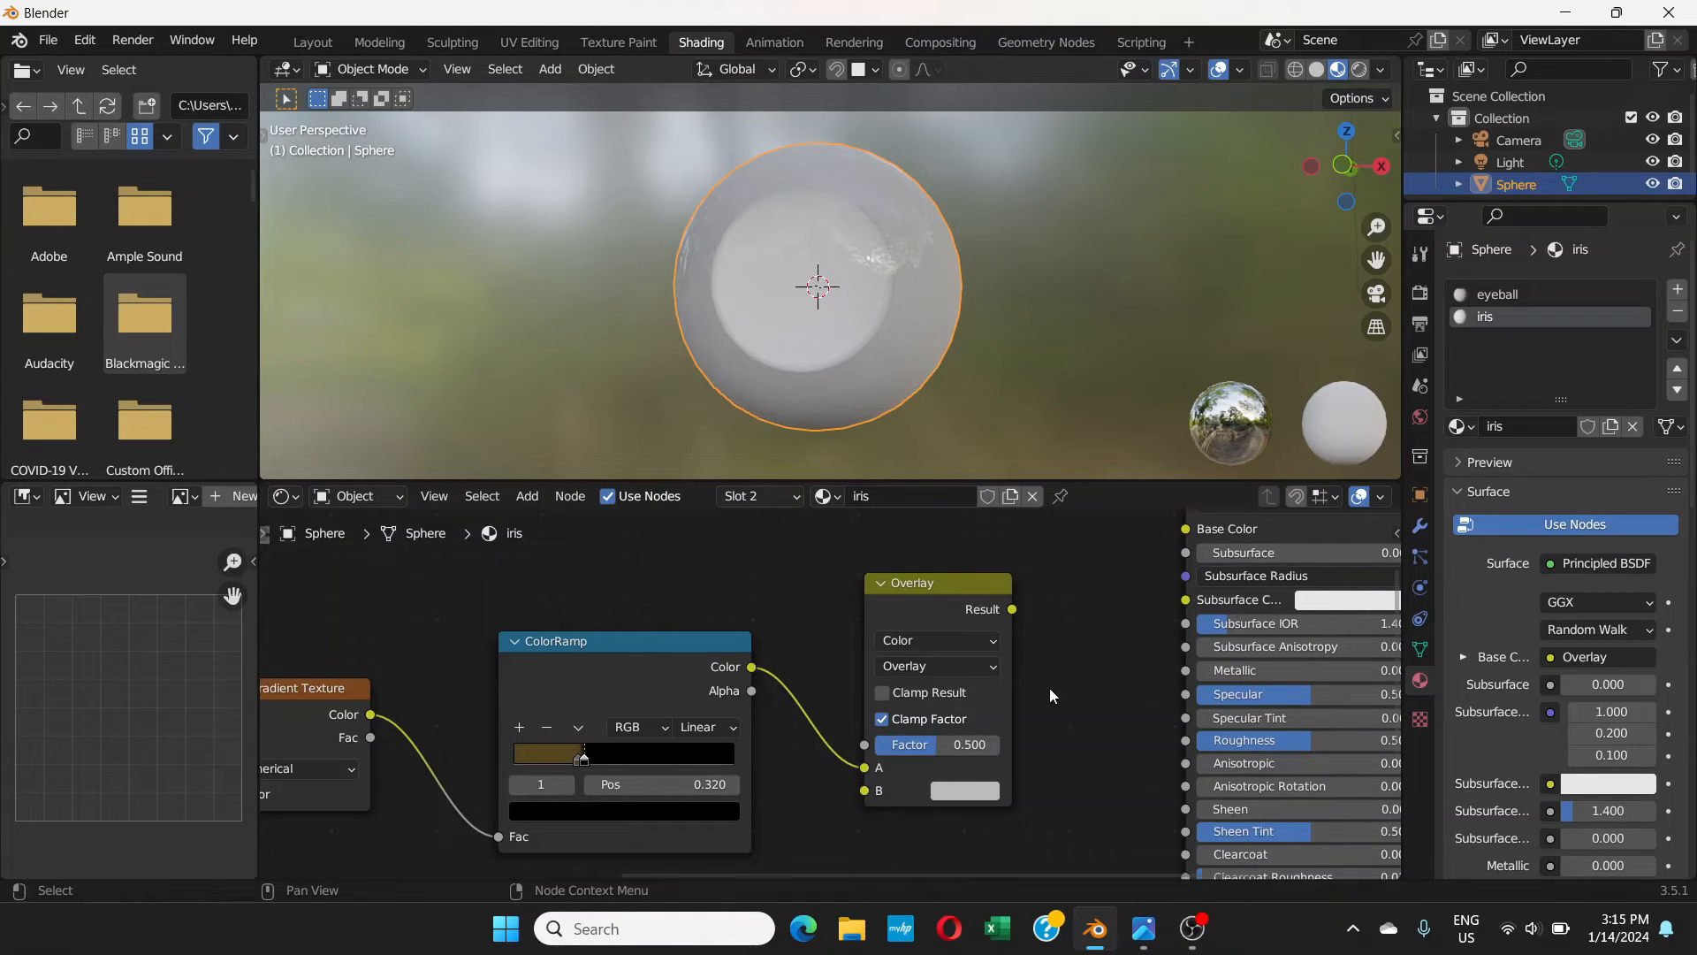
pyautogui.moveTo(1049, 687); pyautogui.dragTo(985, 753, button='middle')
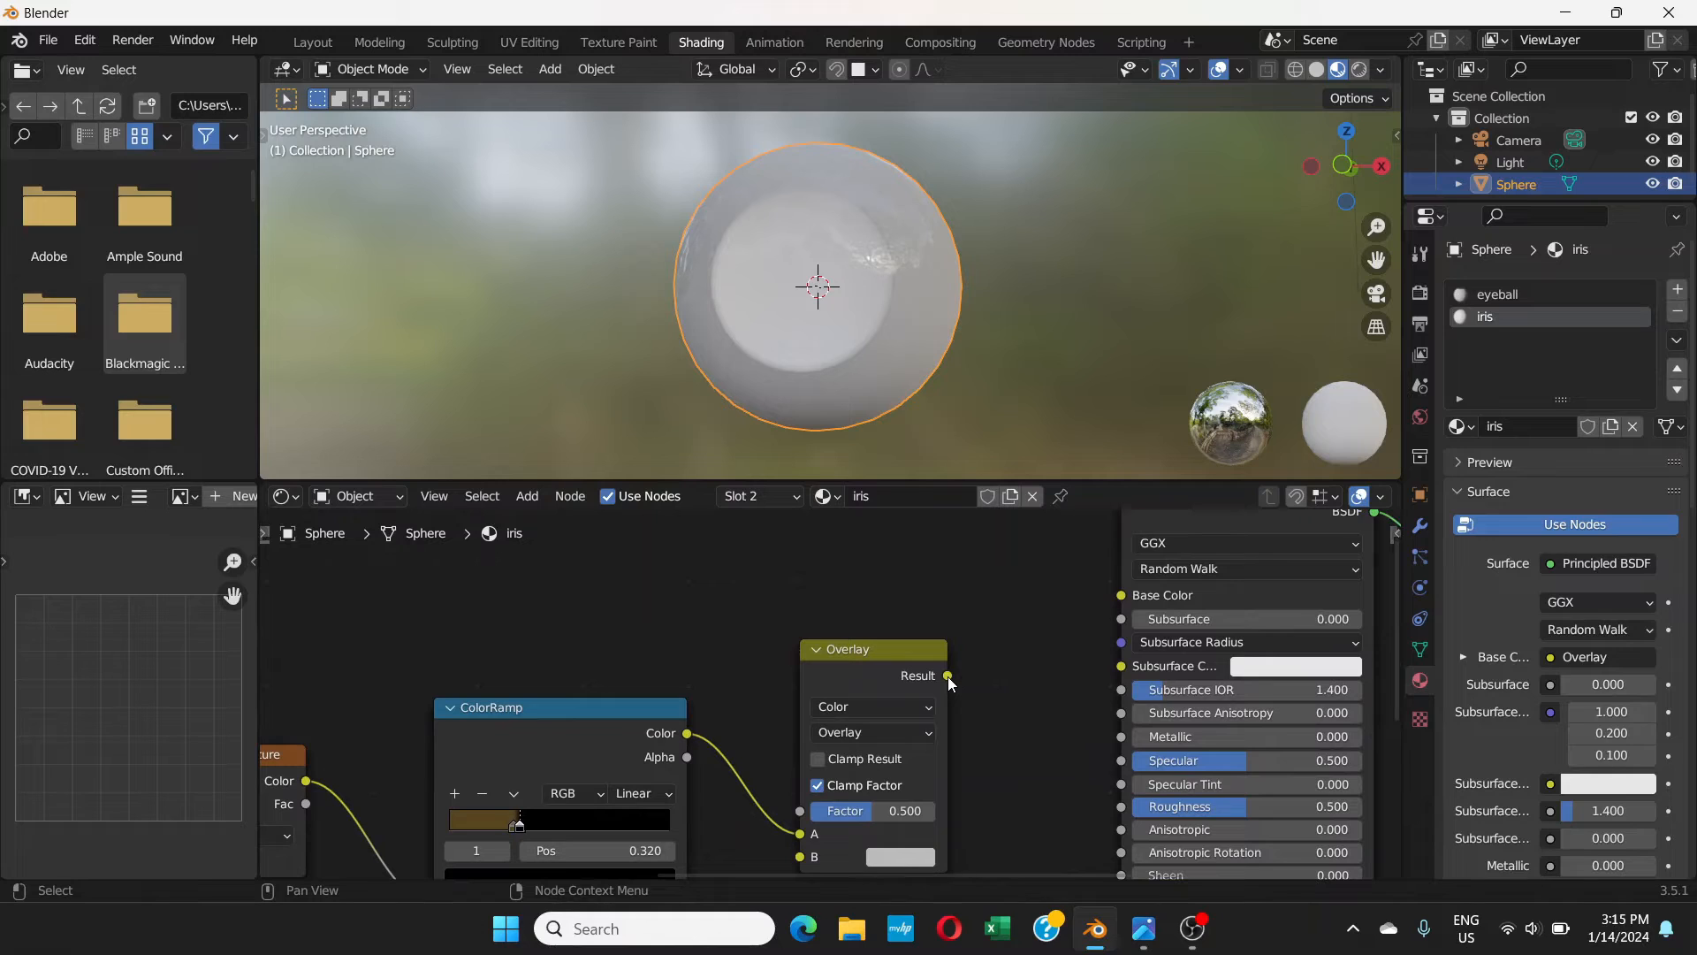
pyautogui.moveTo(947, 676); pyautogui.dragTo(1121, 595)
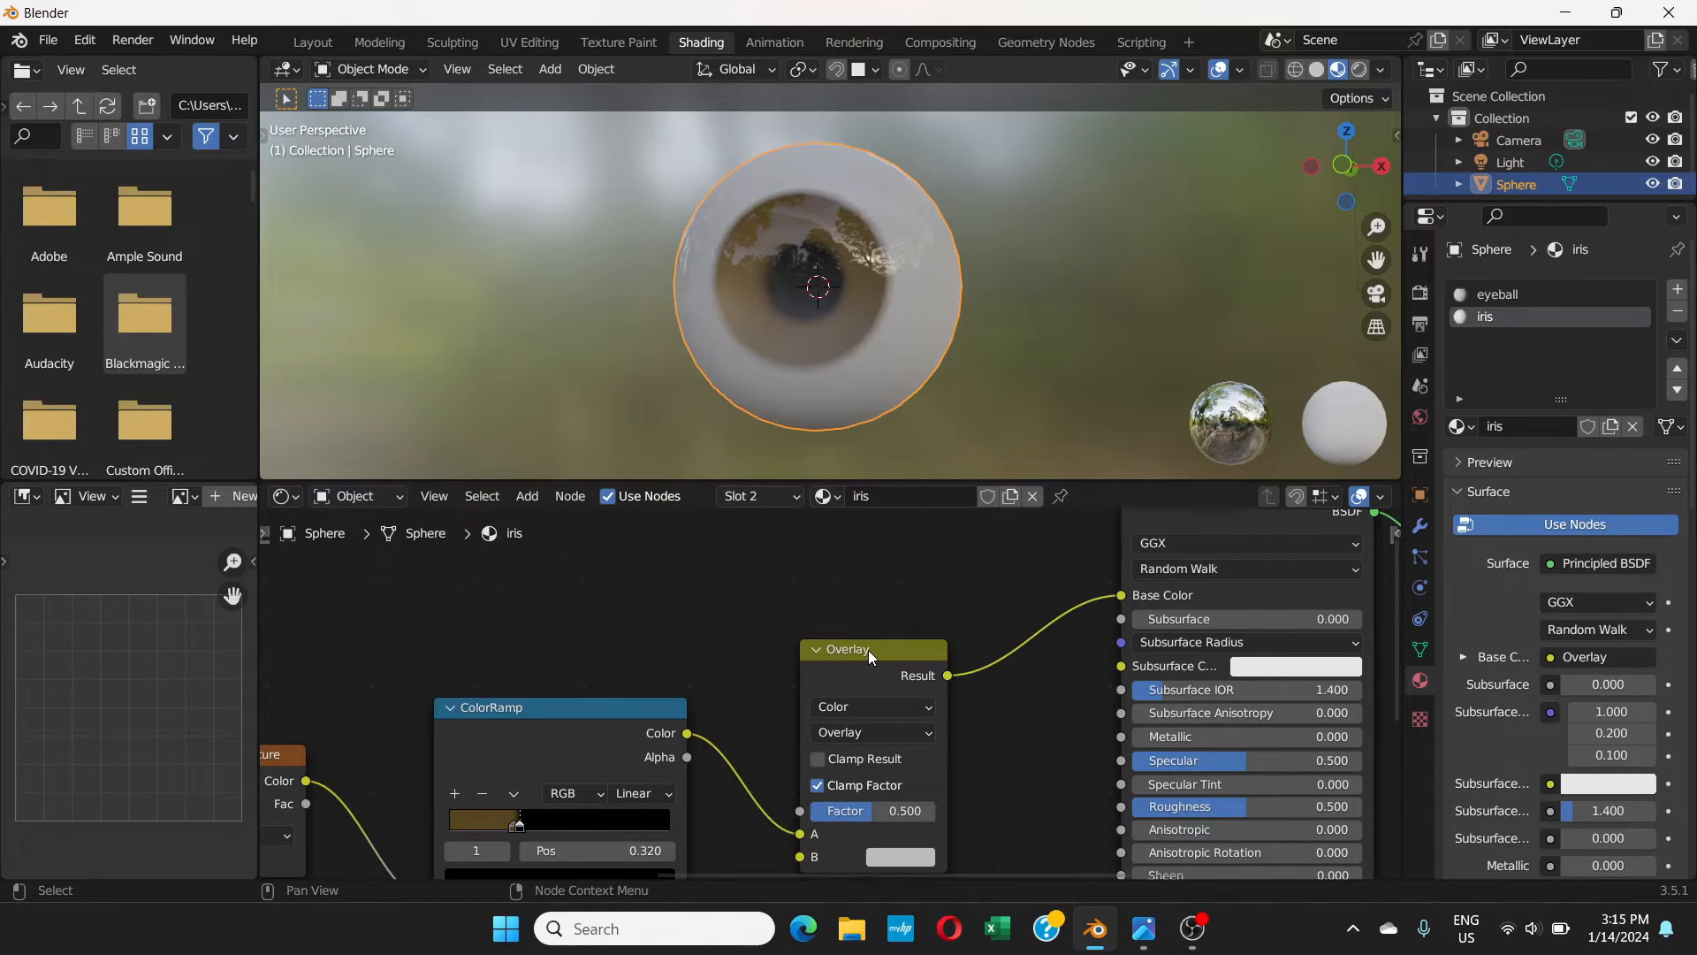
# - Move the Overlay node close beside the ColorRamp to leave space before the Principled BSDF
pyautogui.moveTo(868, 650); pyautogui.dragTo(799, 649)
pyautogui.scroll(-2, 909, 758)
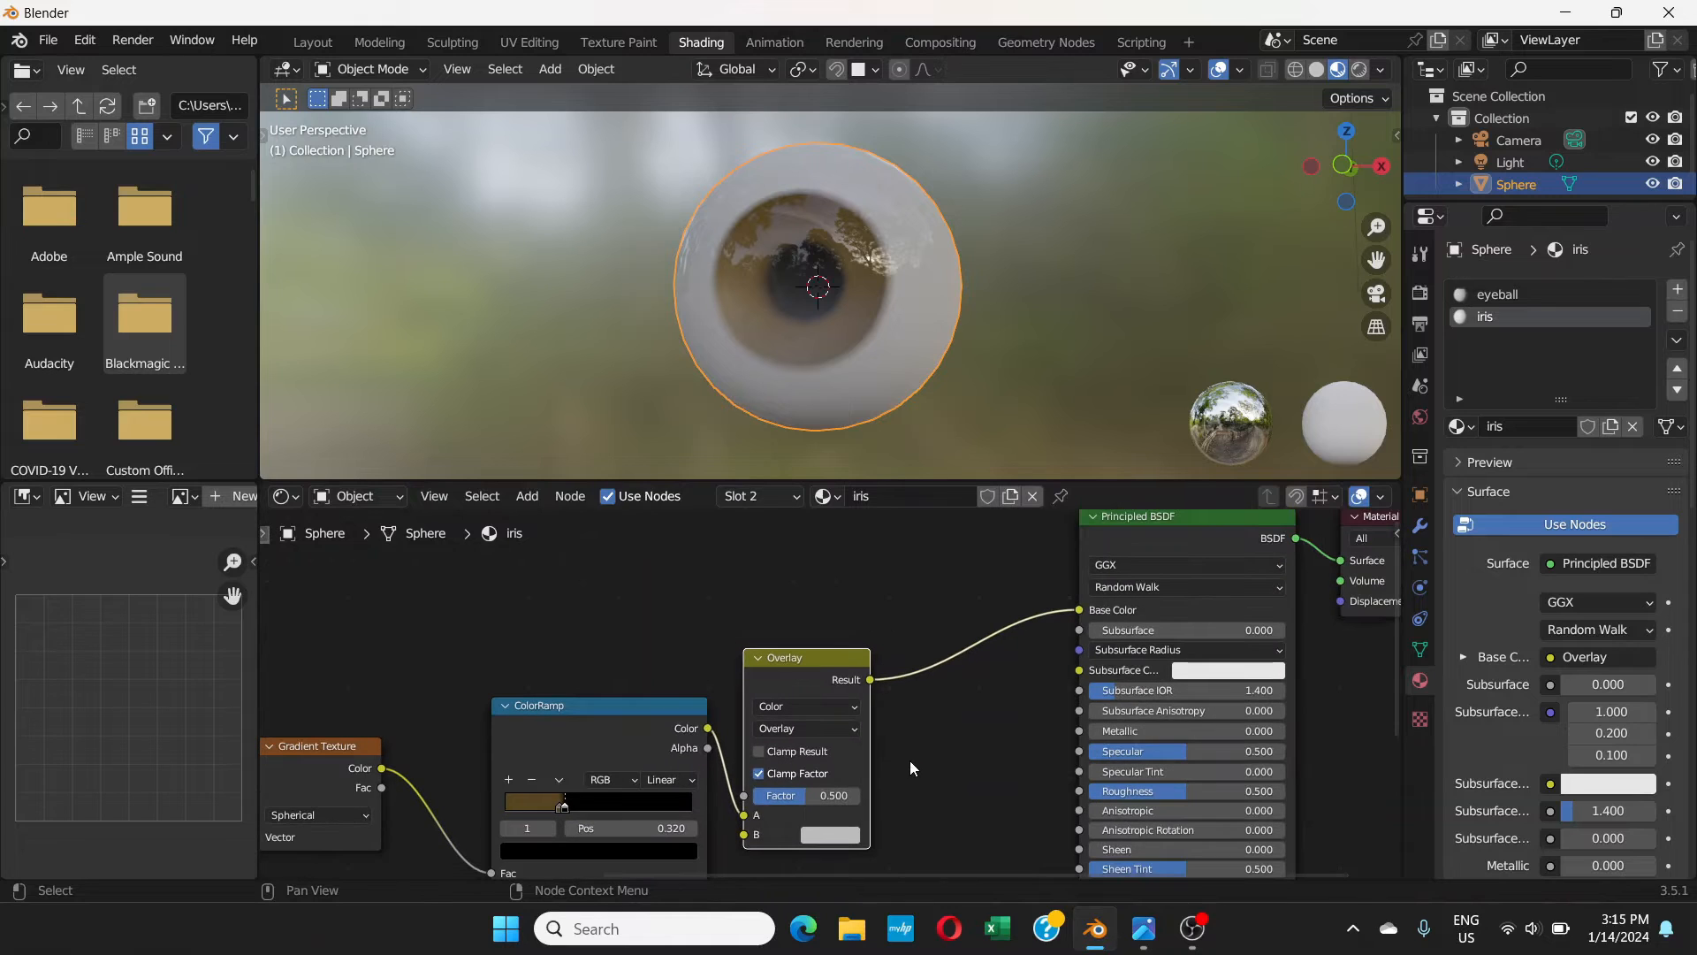
pyautogui.moveTo(942, 699); pyautogui.dragTo(960, 665, button='middle')
pyautogui.moveTo(819, 624); pyautogui.dragTo(855, 615)
pyautogui.moveTo(827, 287); pyautogui.dragTo(852, 294, button='middle')
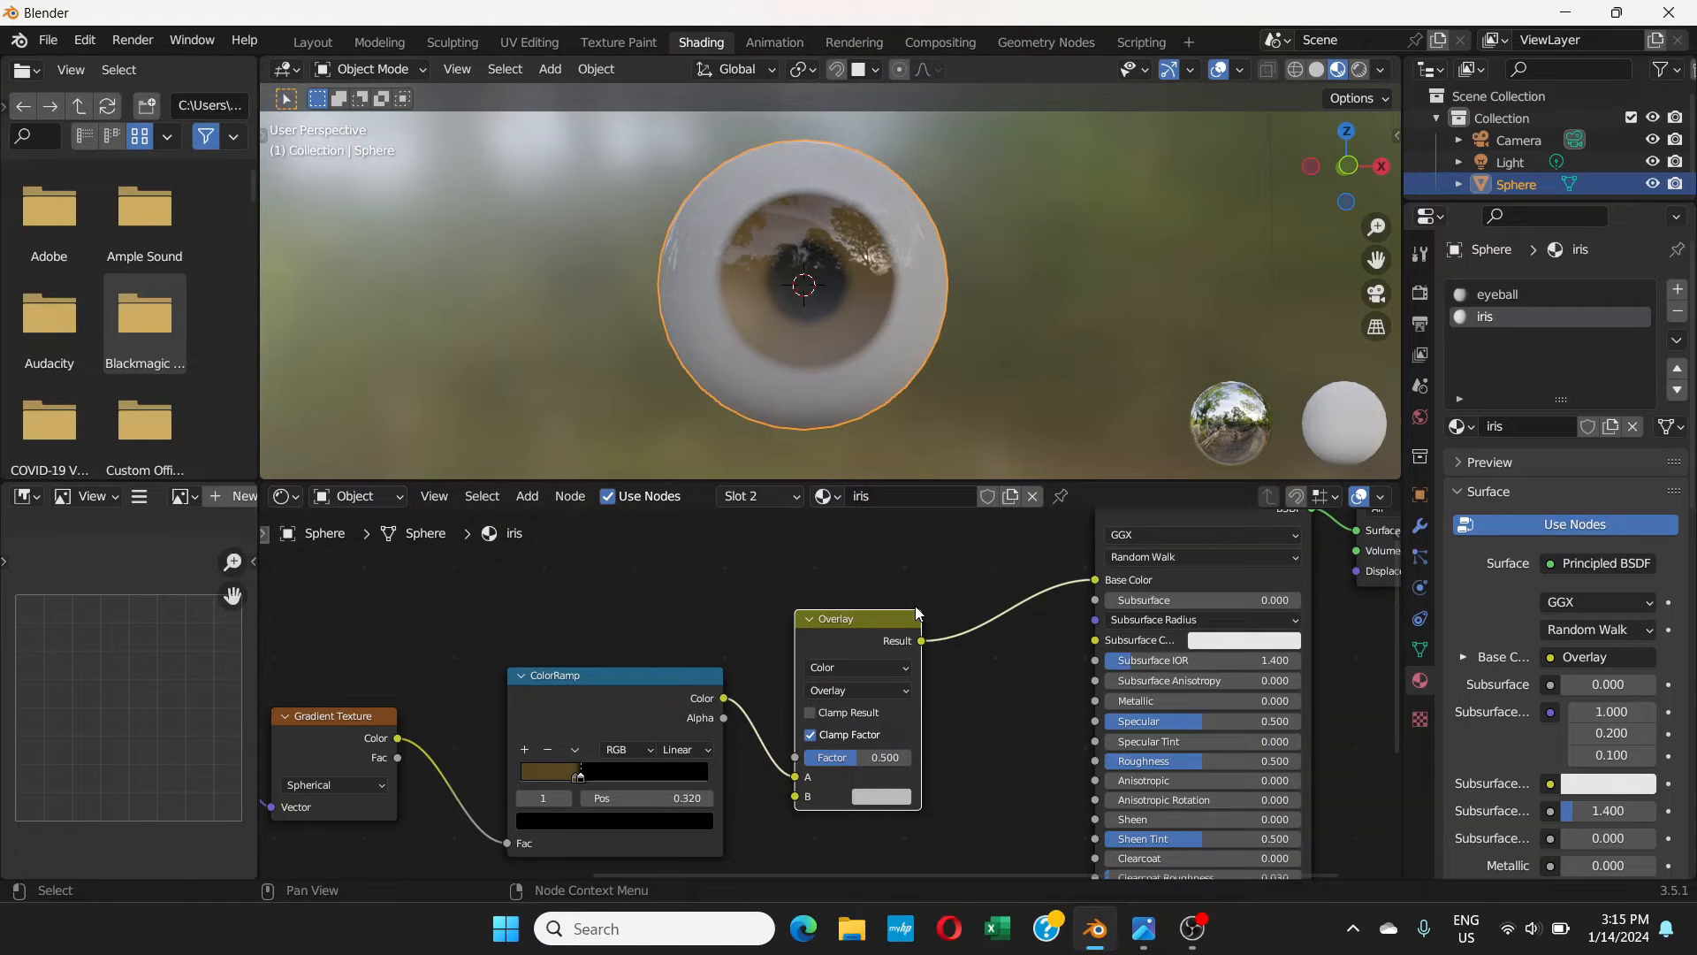
pyautogui.moveTo(899, 622)
pyautogui.mouseDown()
pyautogui.moveTo(857, 630)
pyautogui.moveTo(871, 619)
pyautogui.mouseUp()
pyautogui.moveTo(870, 618); pyautogui.dragTo(871, 619)
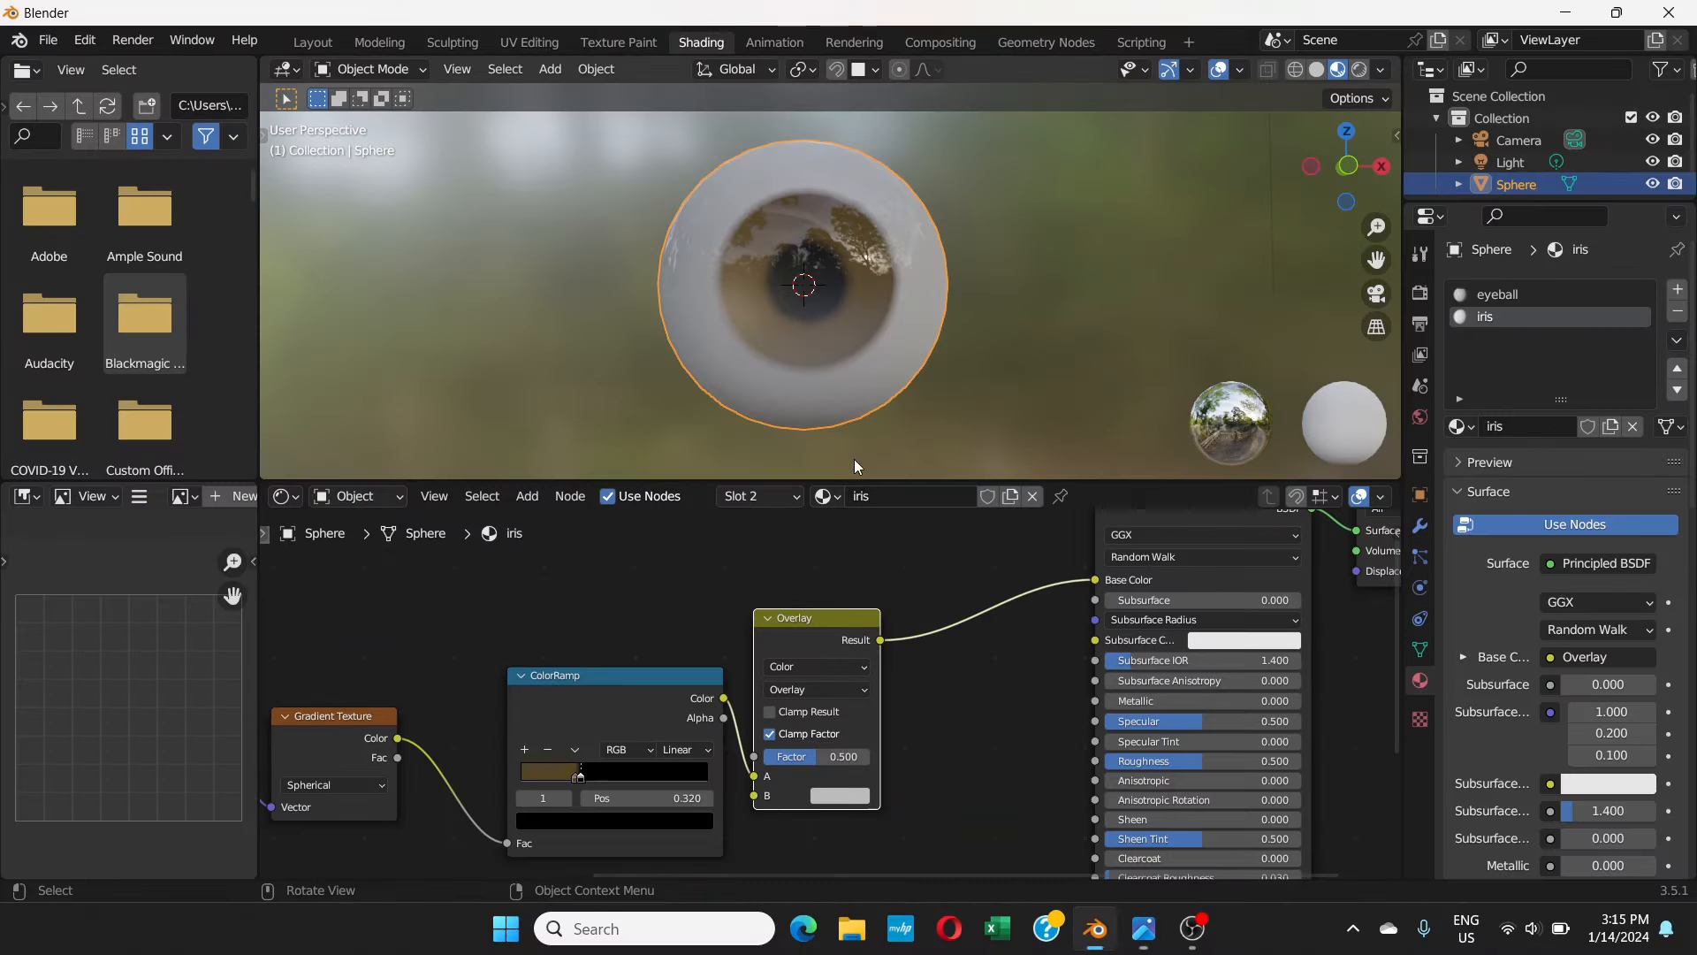
# - Duplicate the Overlay node onto the link to Base Color and set the copy's blending mode to Multiply
pyautogui.moveTo(916, 642); pyautogui.dragTo(754, 712, button='middle')
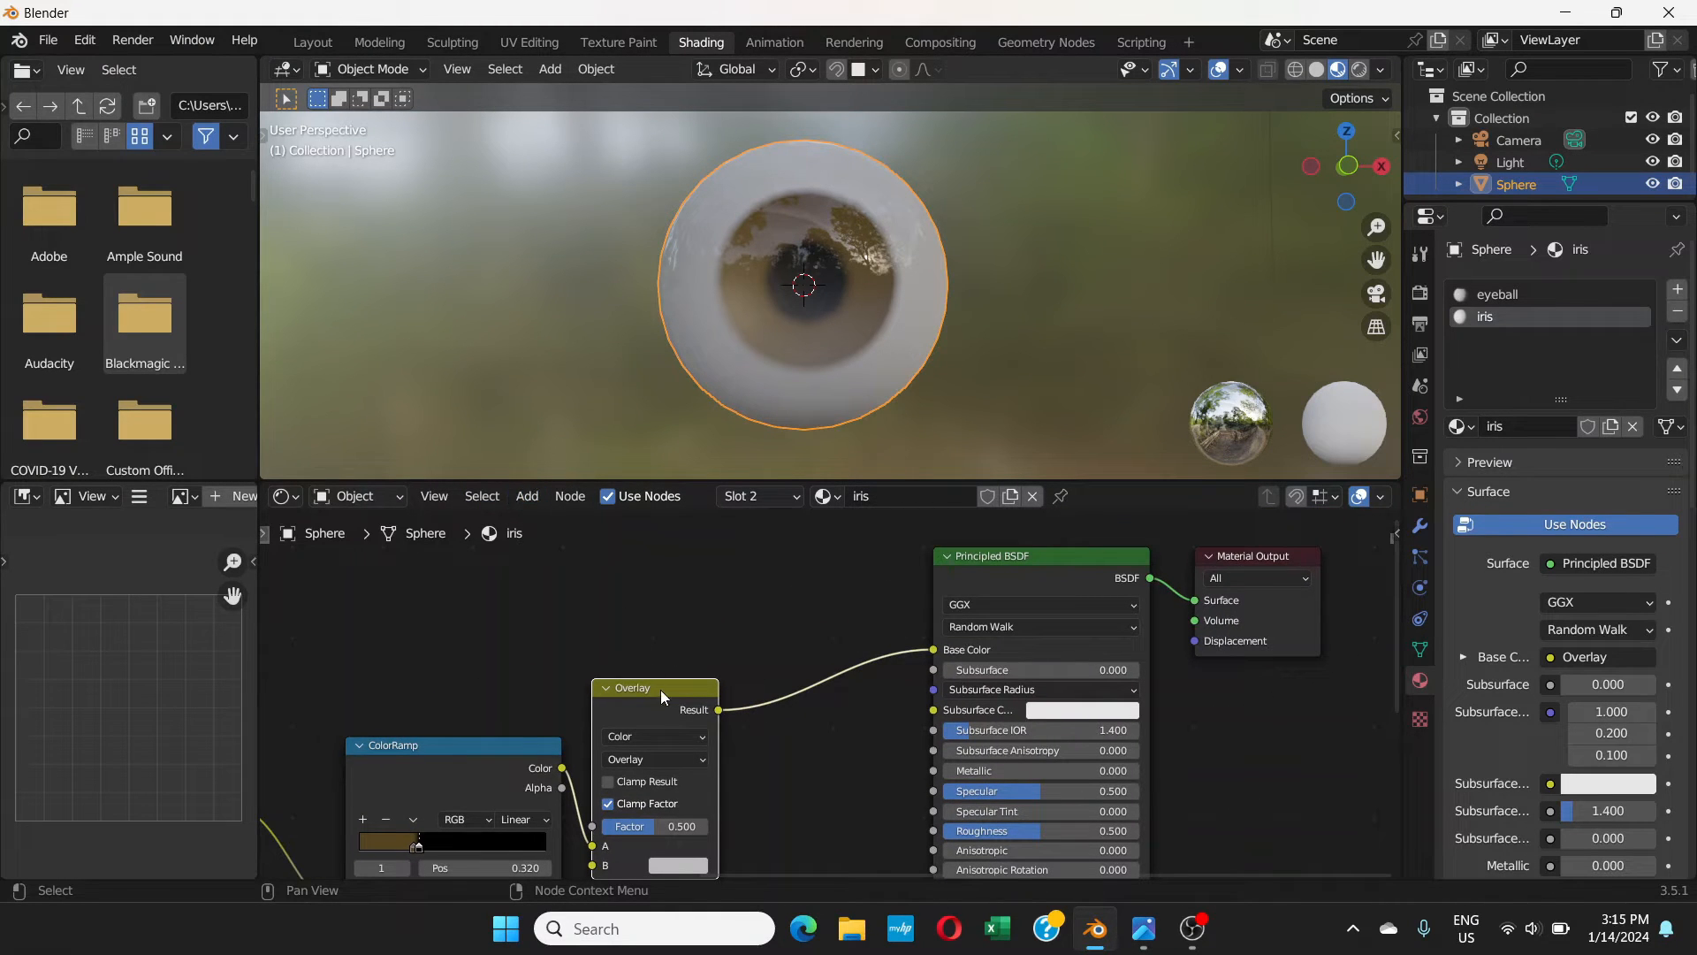
pyautogui.hotkey('shift', 'd')
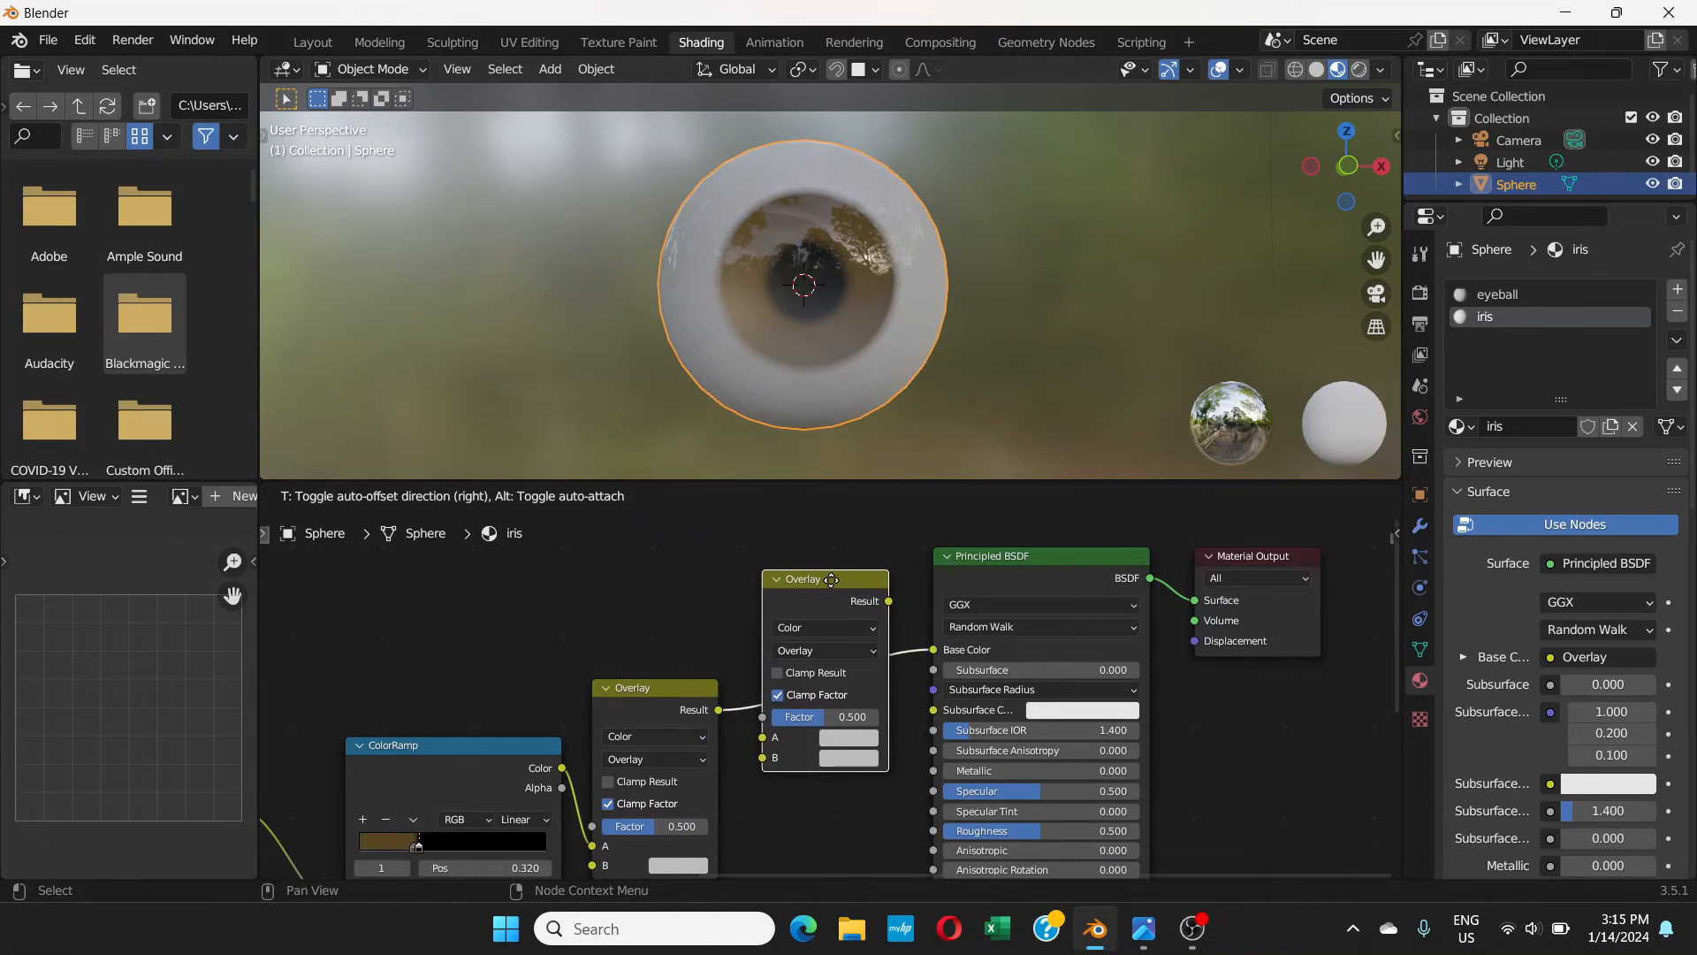
pyautogui.click(830, 580)
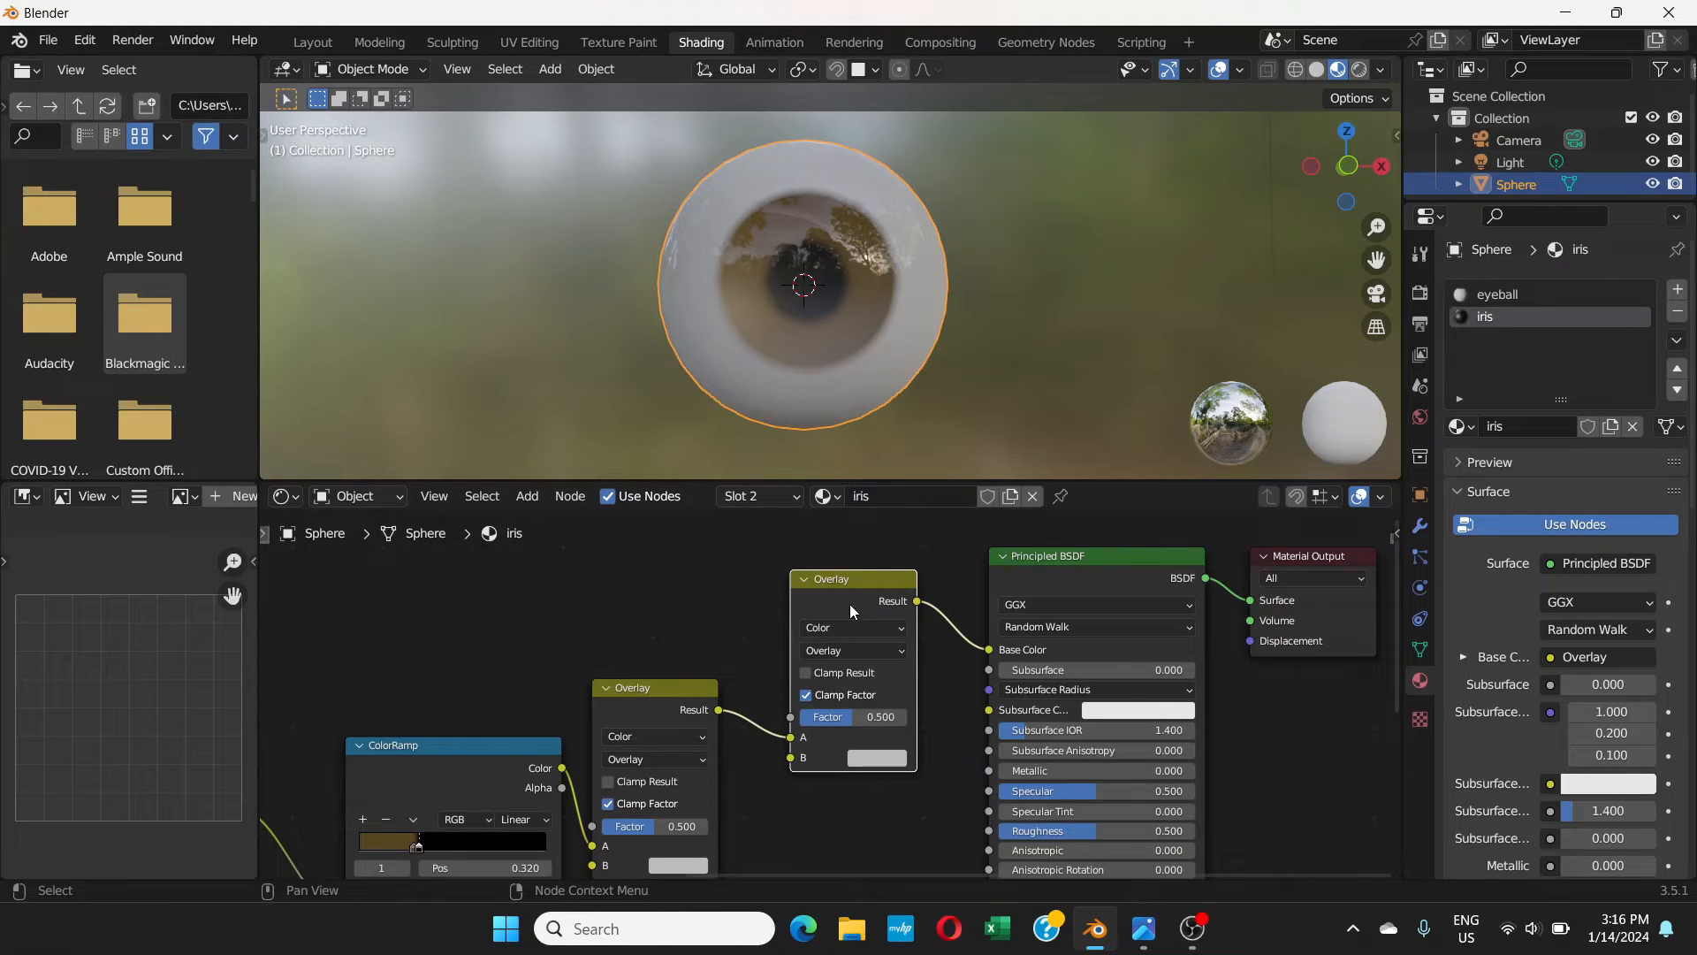
pyautogui.click(901, 656)
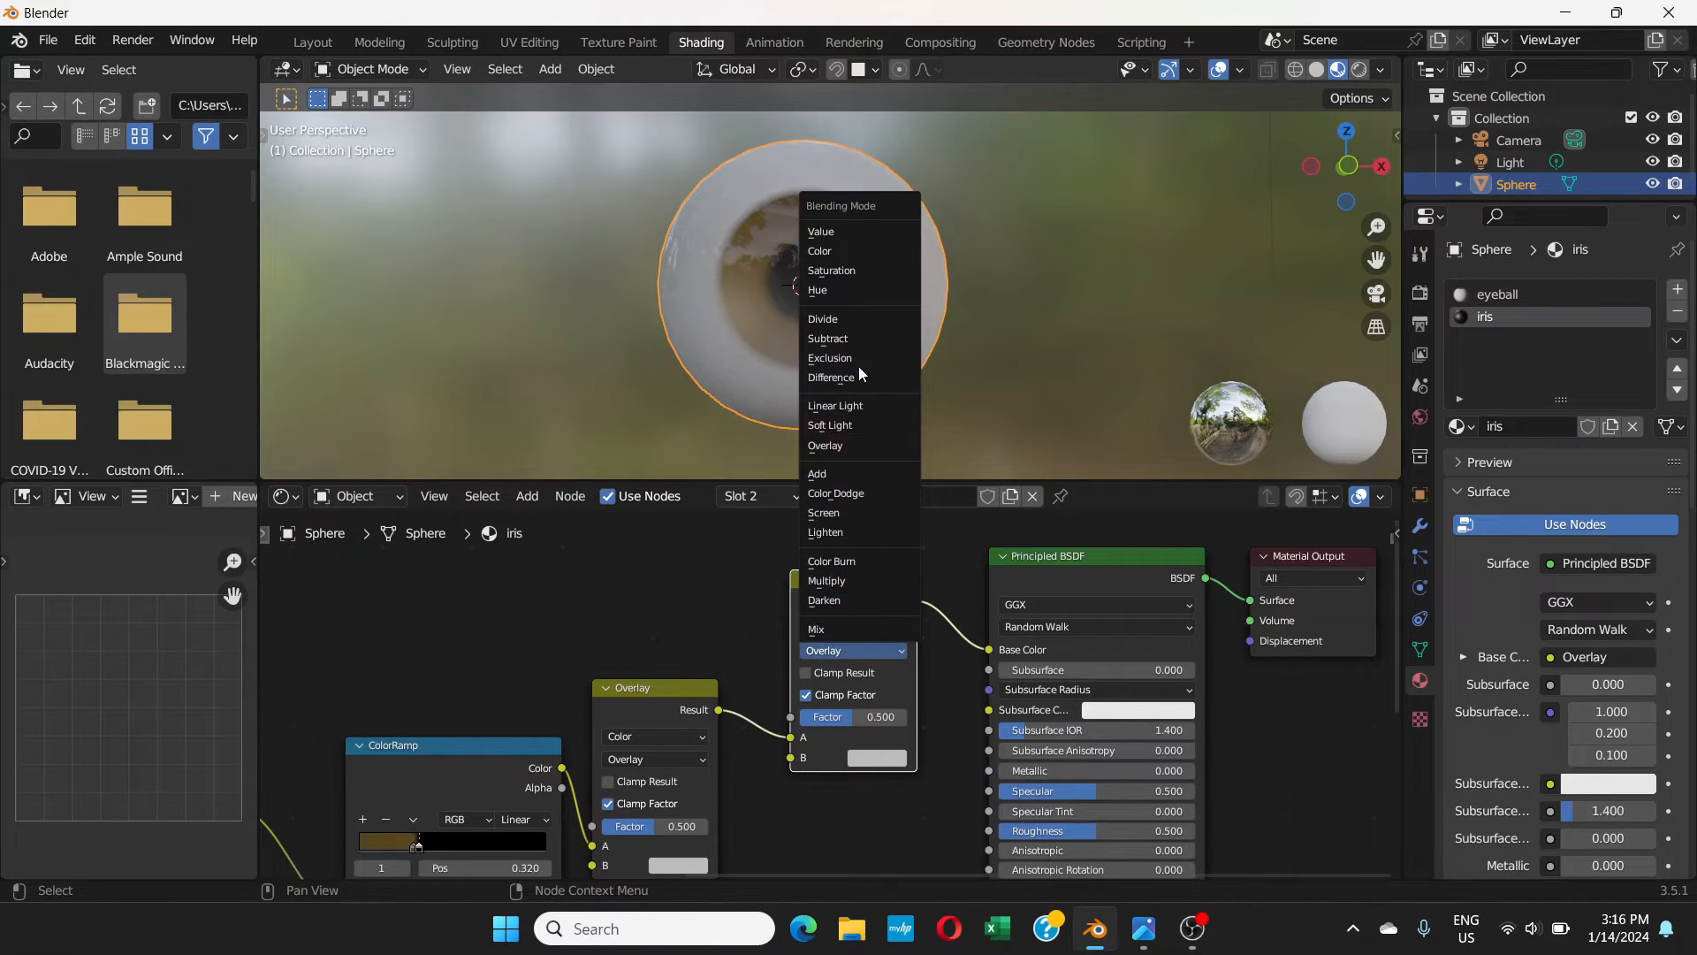
pyautogui.click(844, 580)
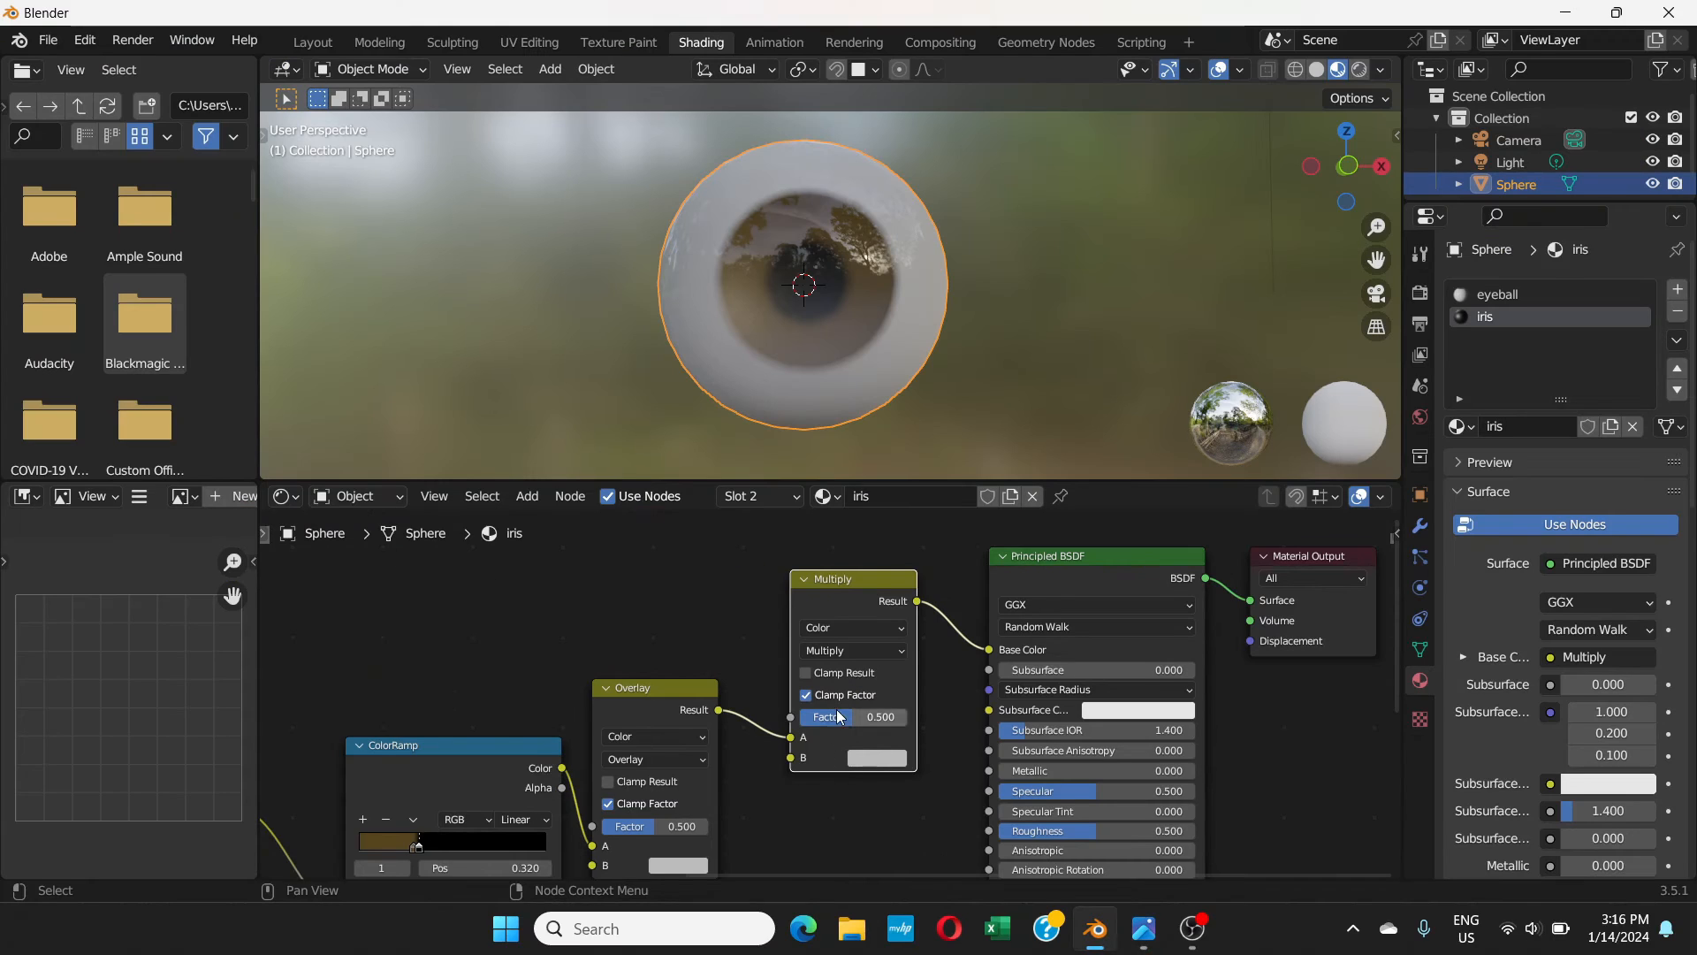
pyautogui.moveTo(868, 313)
pyautogui.mouseDown(button='middle')
pyautogui.moveTo(778, 348)
pyautogui.moveTo(894, 317)
pyautogui.moveTo(882, 336)
pyautogui.mouseUp(button='middle')
pyautogui.scroll(3, 814, 649)
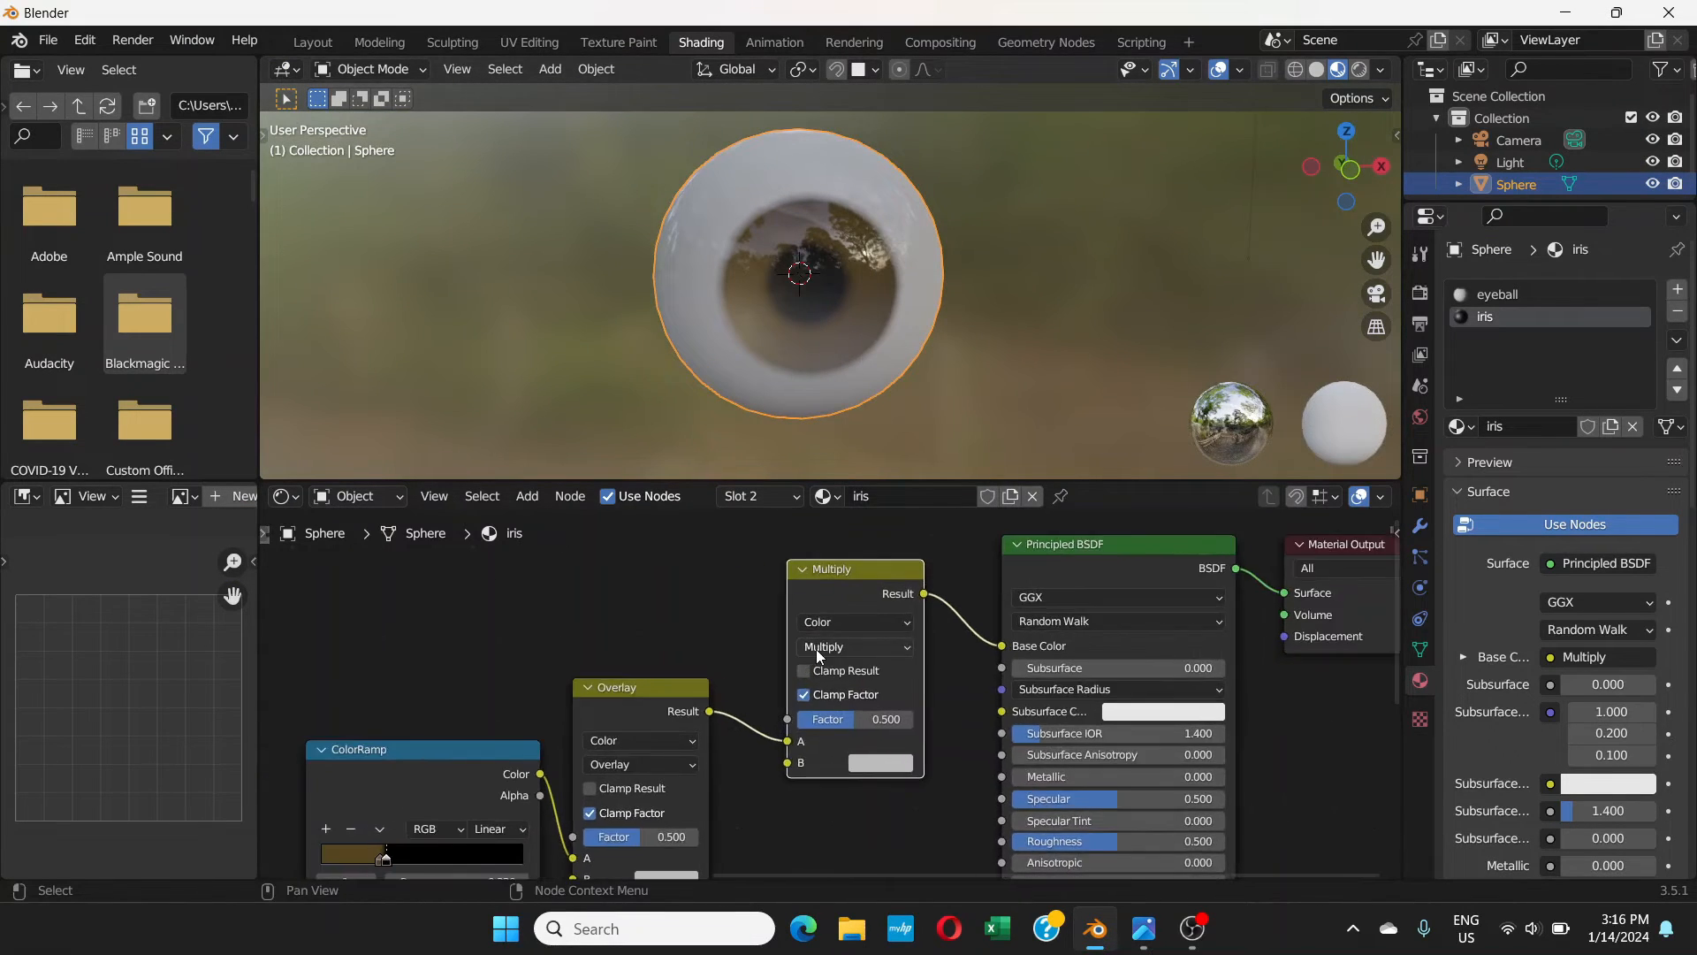
# - Compare the iris nodes with the reference graph, examining its Voronoi, Noise and upper gradient branches feeding the Overlay and Multiply nodes
pyautogui.moveTo(935, 661); pyautogui.dragTo(1086, 560, button='middle')
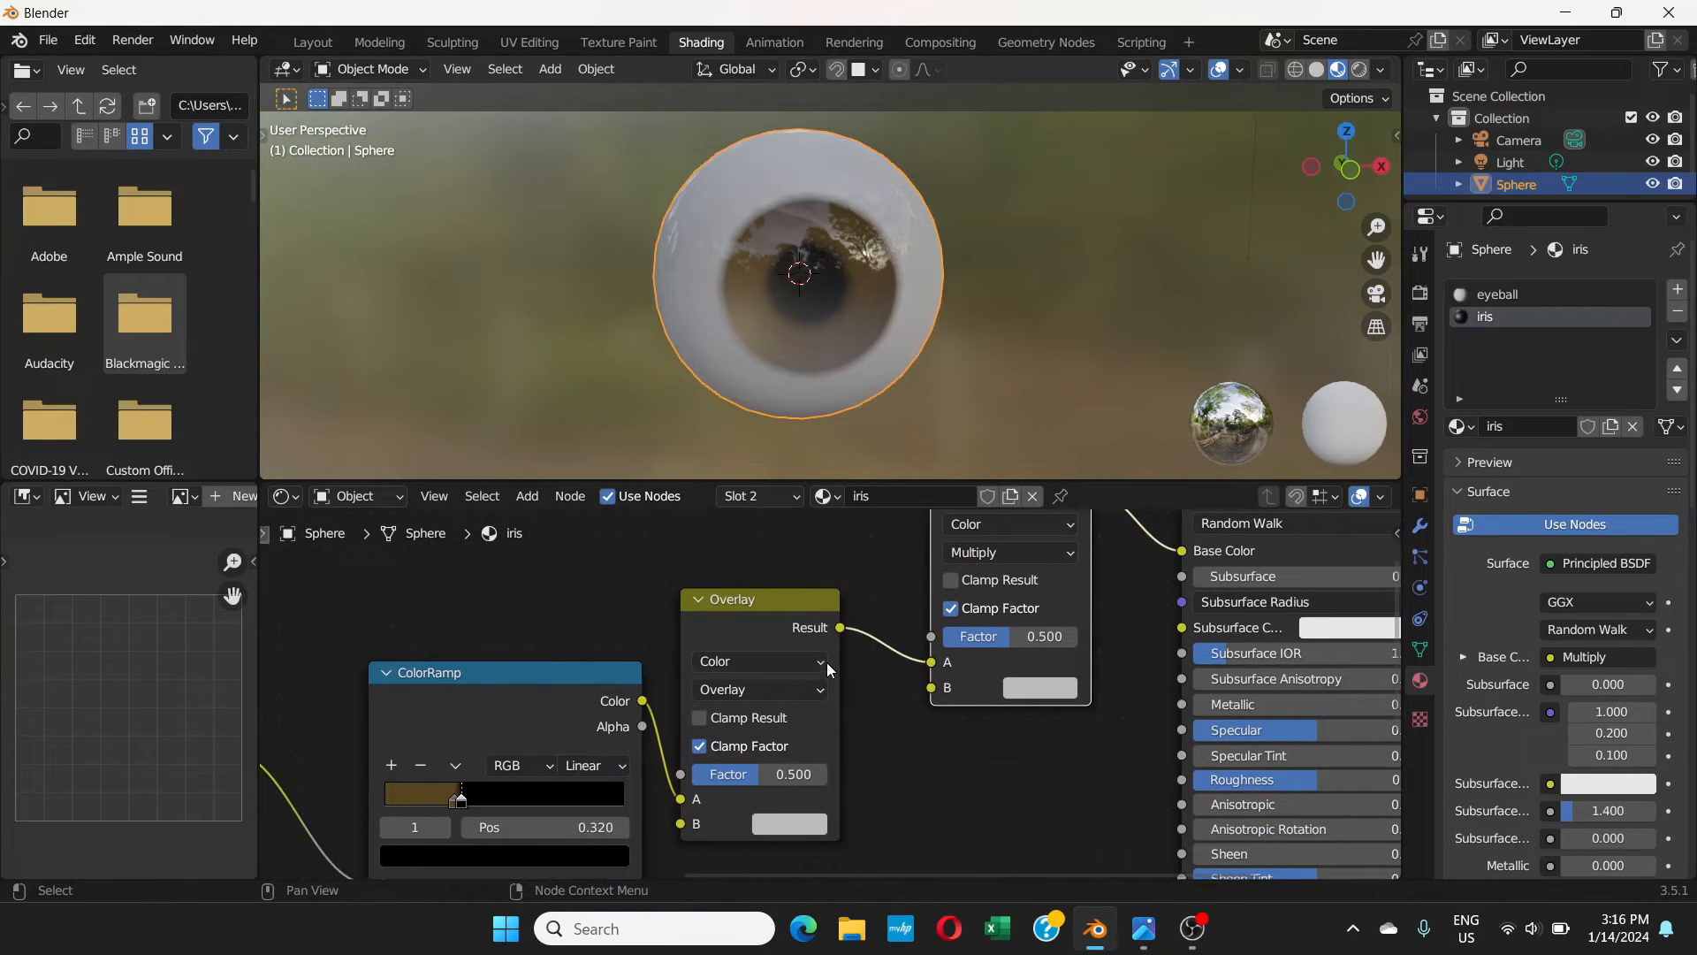
pyautogui.scroll(-2, 871, 730)
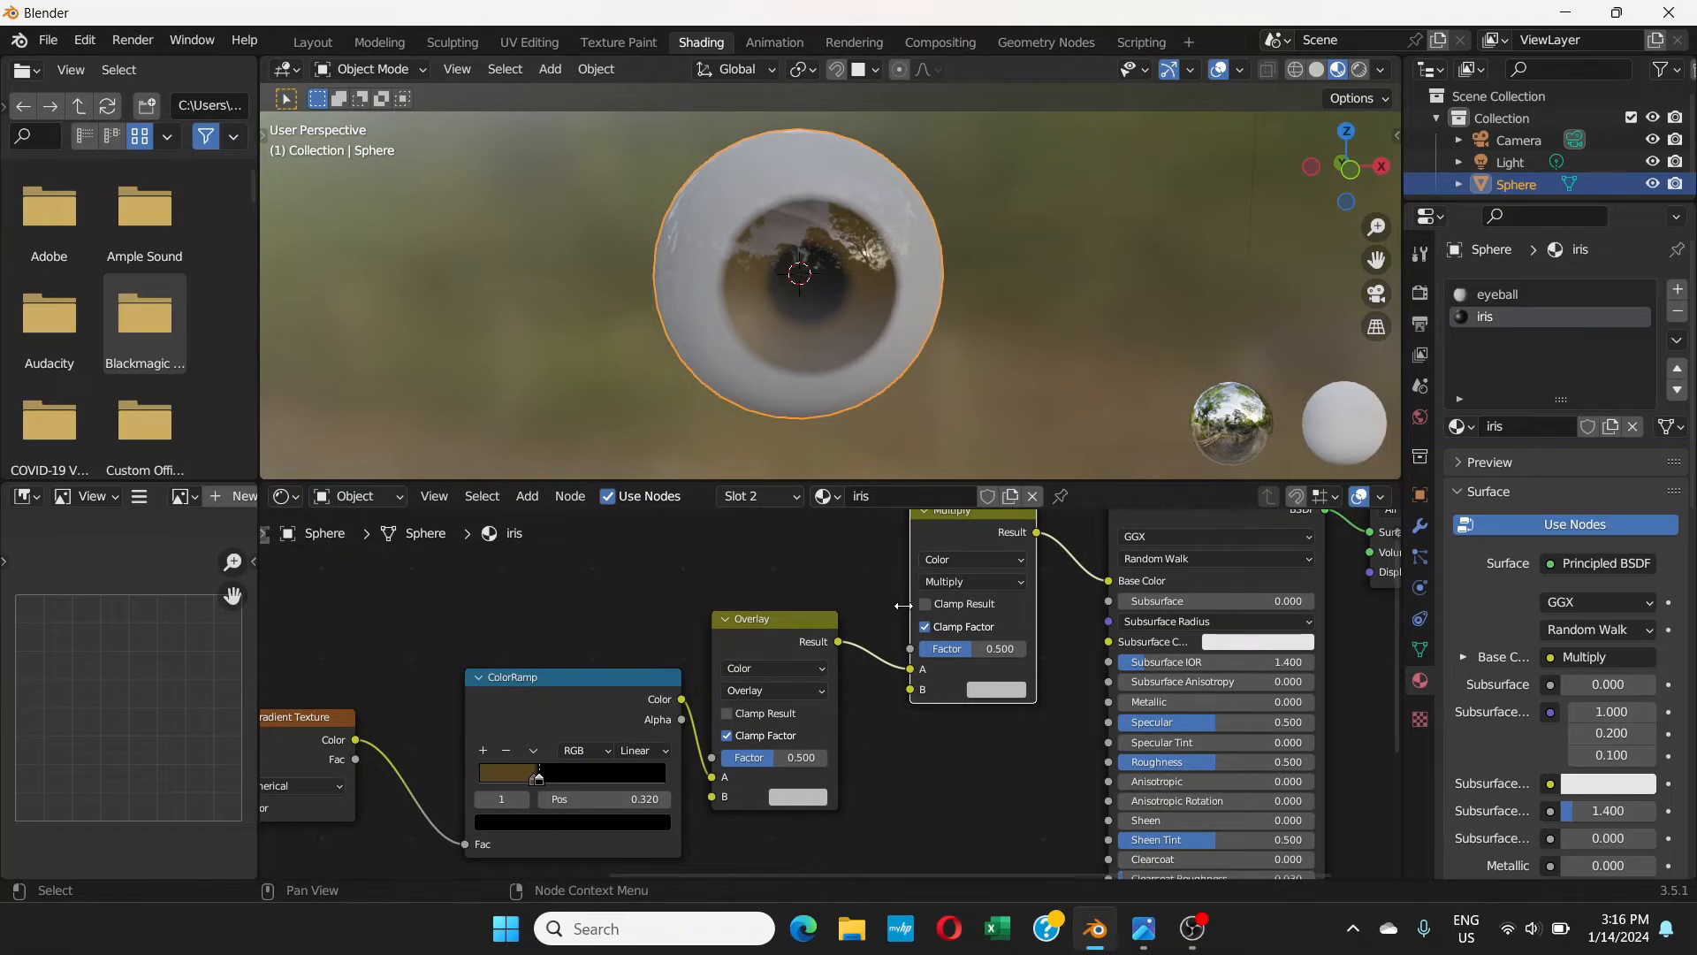
pyautogui.hotkey('alt', 'Tab')
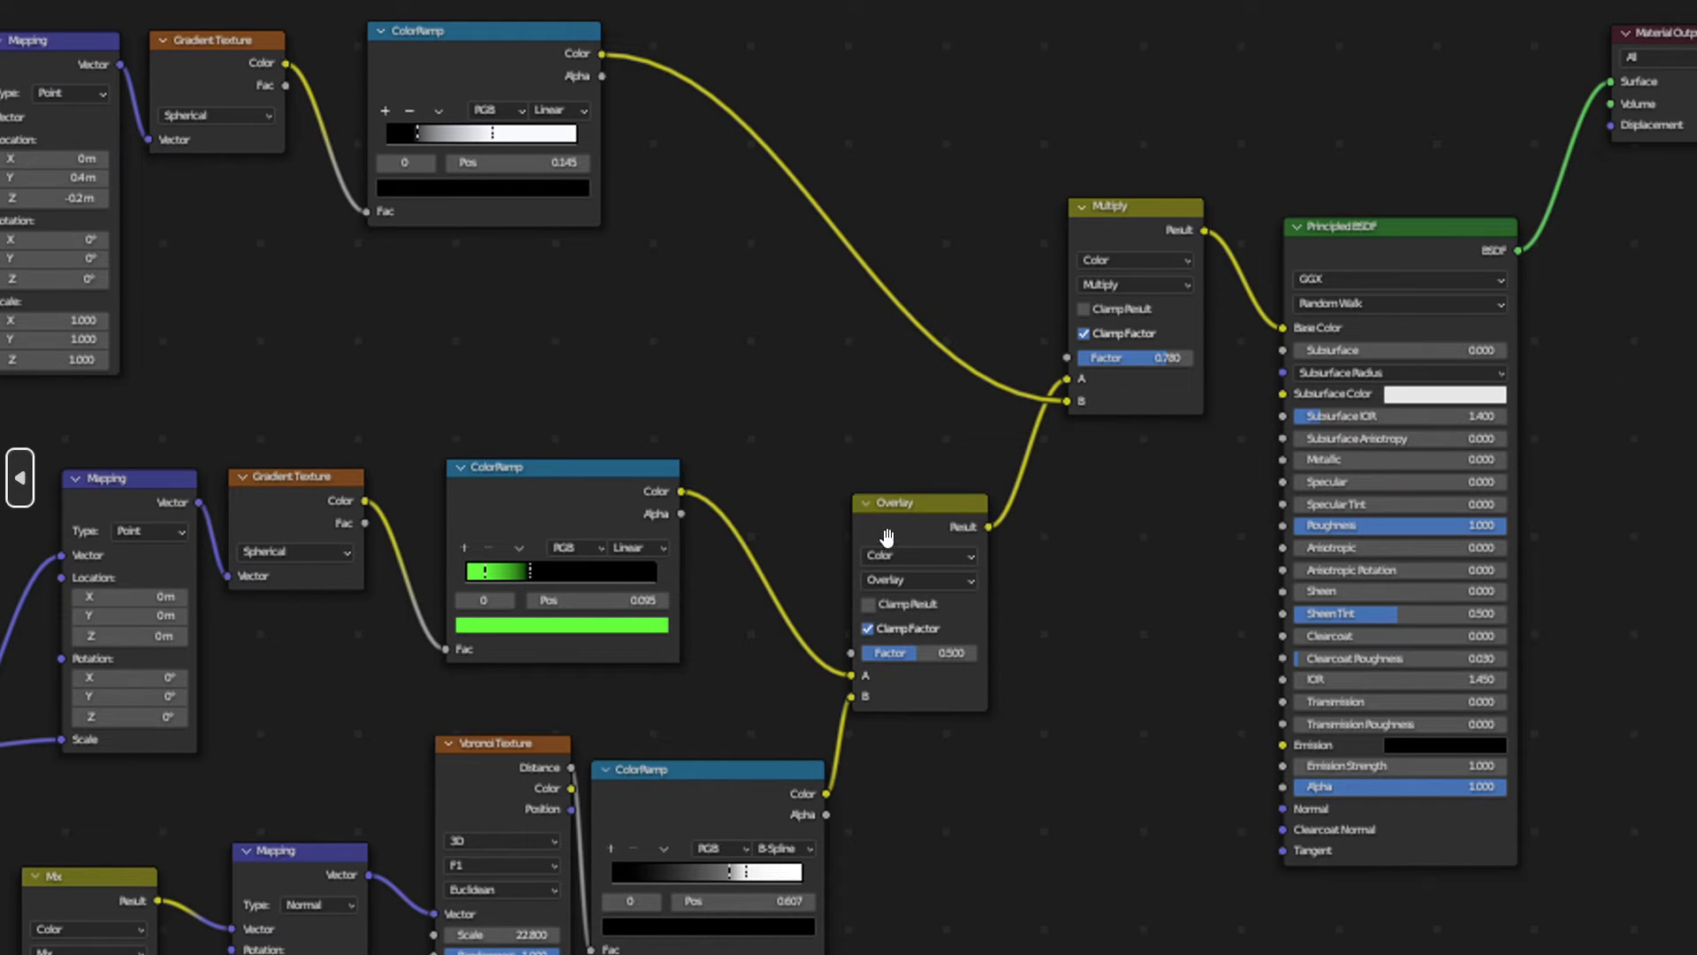
pyautogui.moveTo(1048, 586); pyautogui.dragTo(1224, 487)
pyautogui.scroll(-1, 693, 609)
pyautogui.moveTo(827, 590); pyautogui.dragTo(895, 388)
pyautogui.scroll(-1, 860, 580)
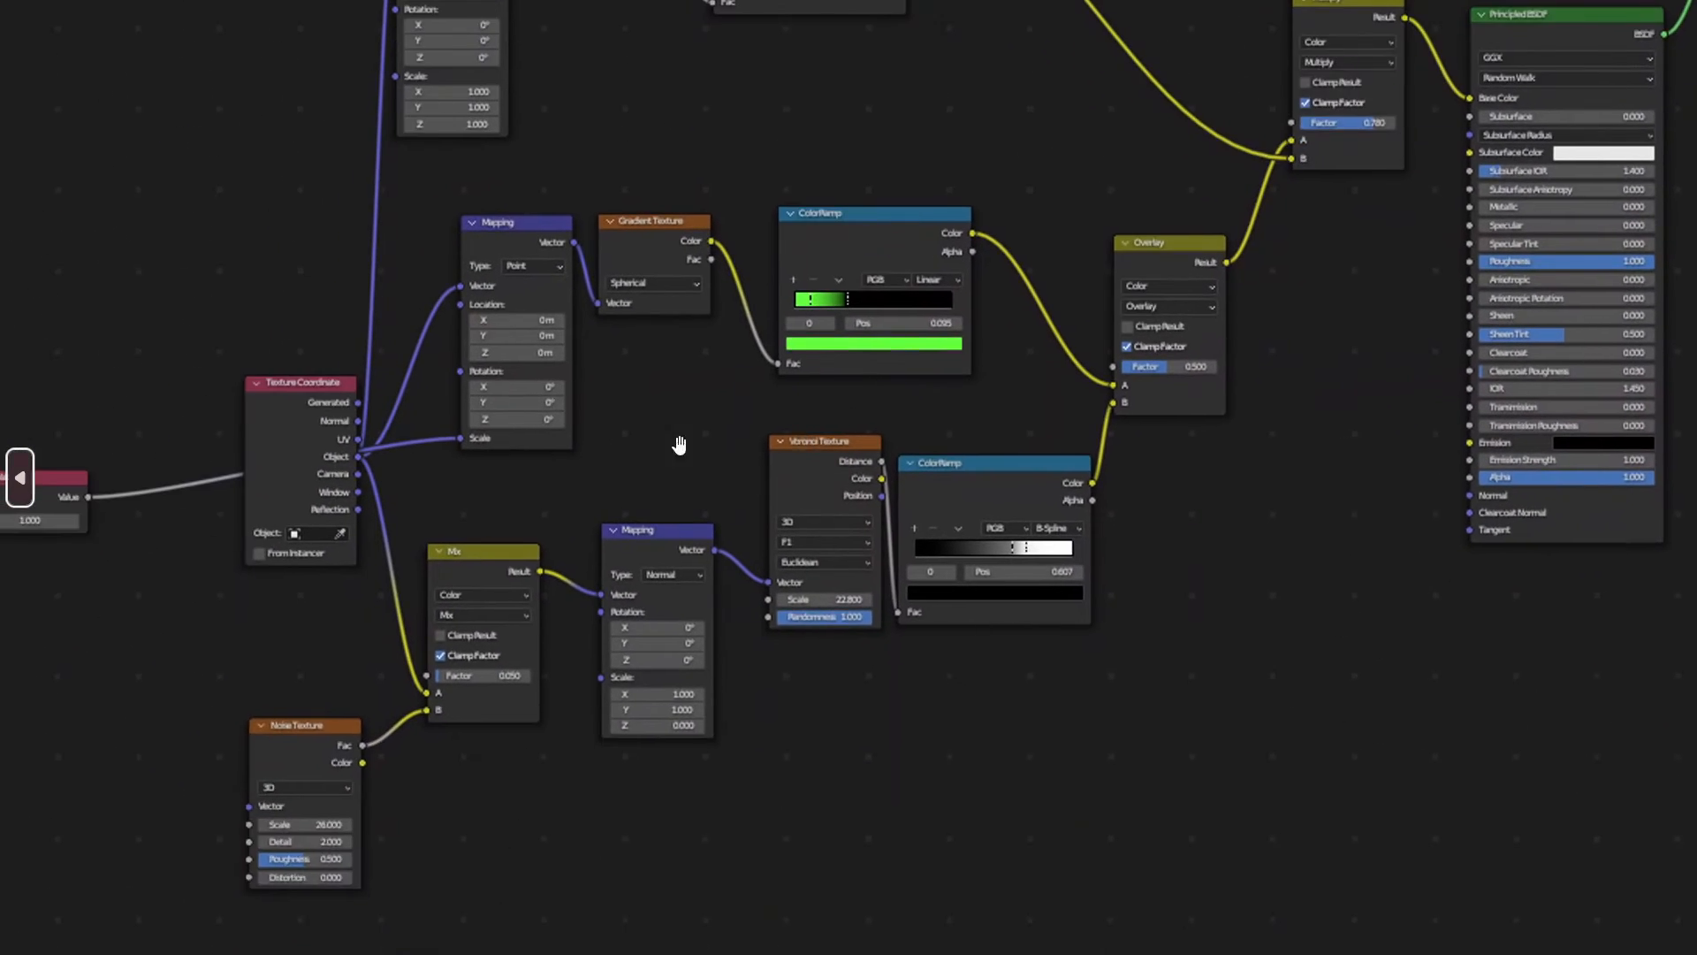
pyautogui.moveTo(705, 485); pyautogui.dragTo(677, 690)
pyautogui.moveTo(902, 597); pyautogui.dragTo(992, 739)
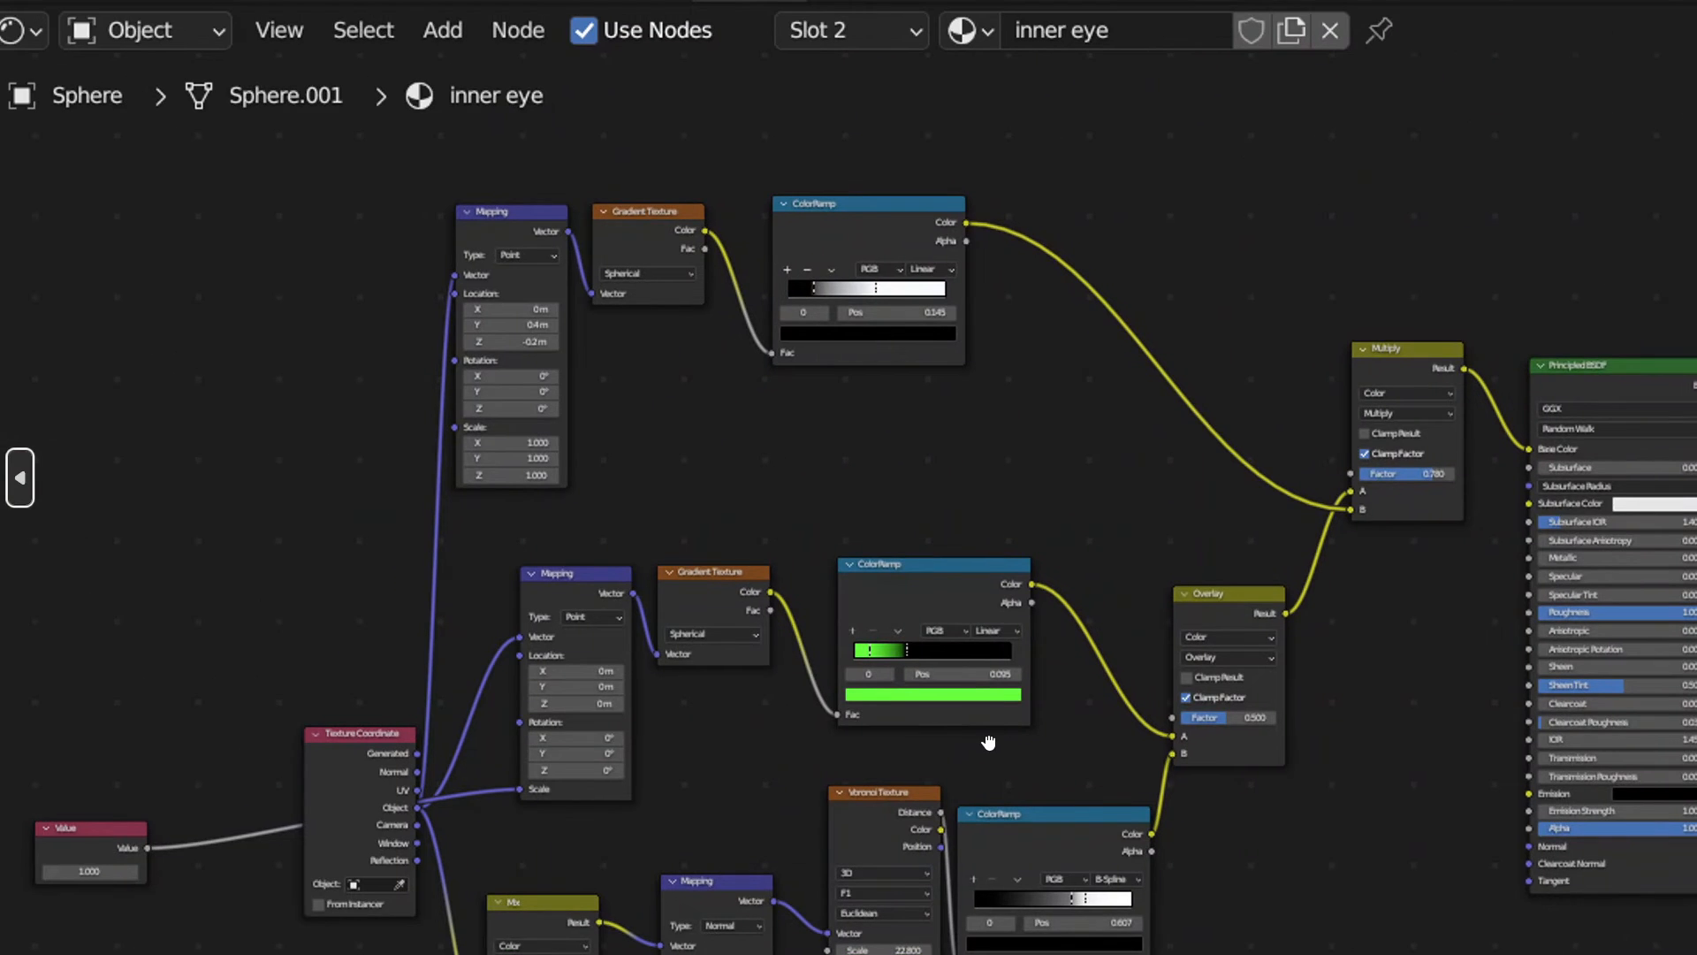
pyautogui.moveTo(776, 632); pyautogui.dragTo(773, 386)
pyautogui.moveTo(873, 428); pyautogui.dragTo(873, 593)
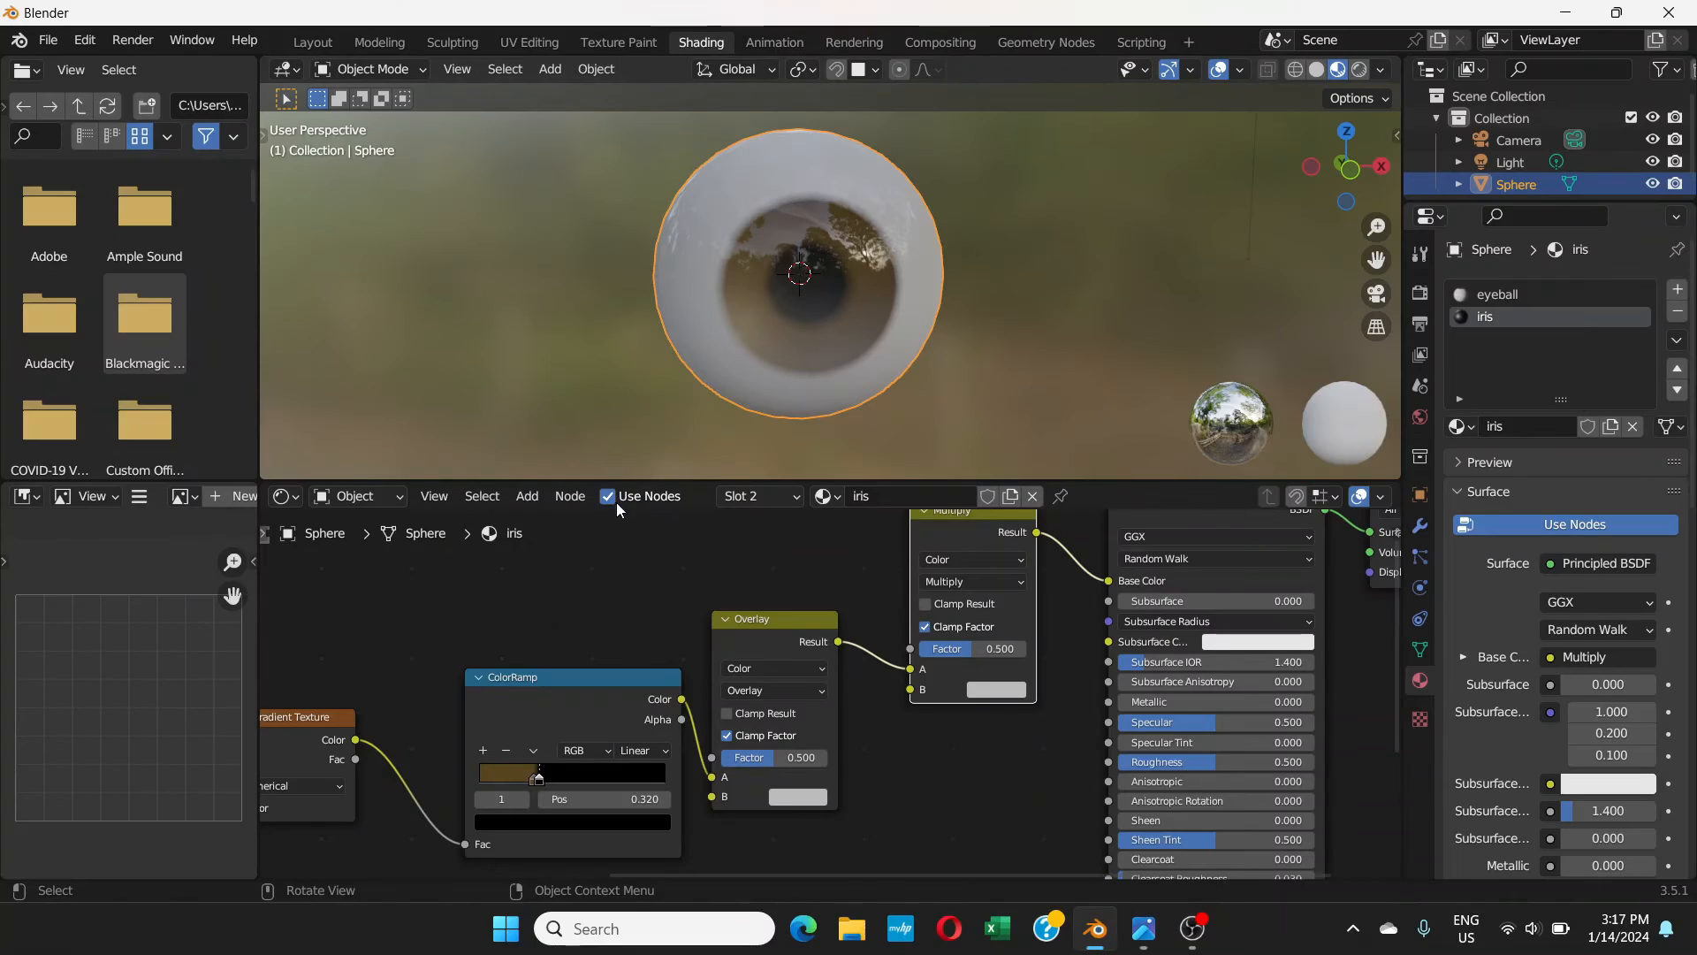
# - Duplicate the Mapping, Gradient Texture and ColorRamp nodes together and place the copies above the original chain
pyautogui.scroll(-2, 726, 640)
pyautogui.moveTo(727, 640); pyautogui.dragTo(1042, 574, button='middle')
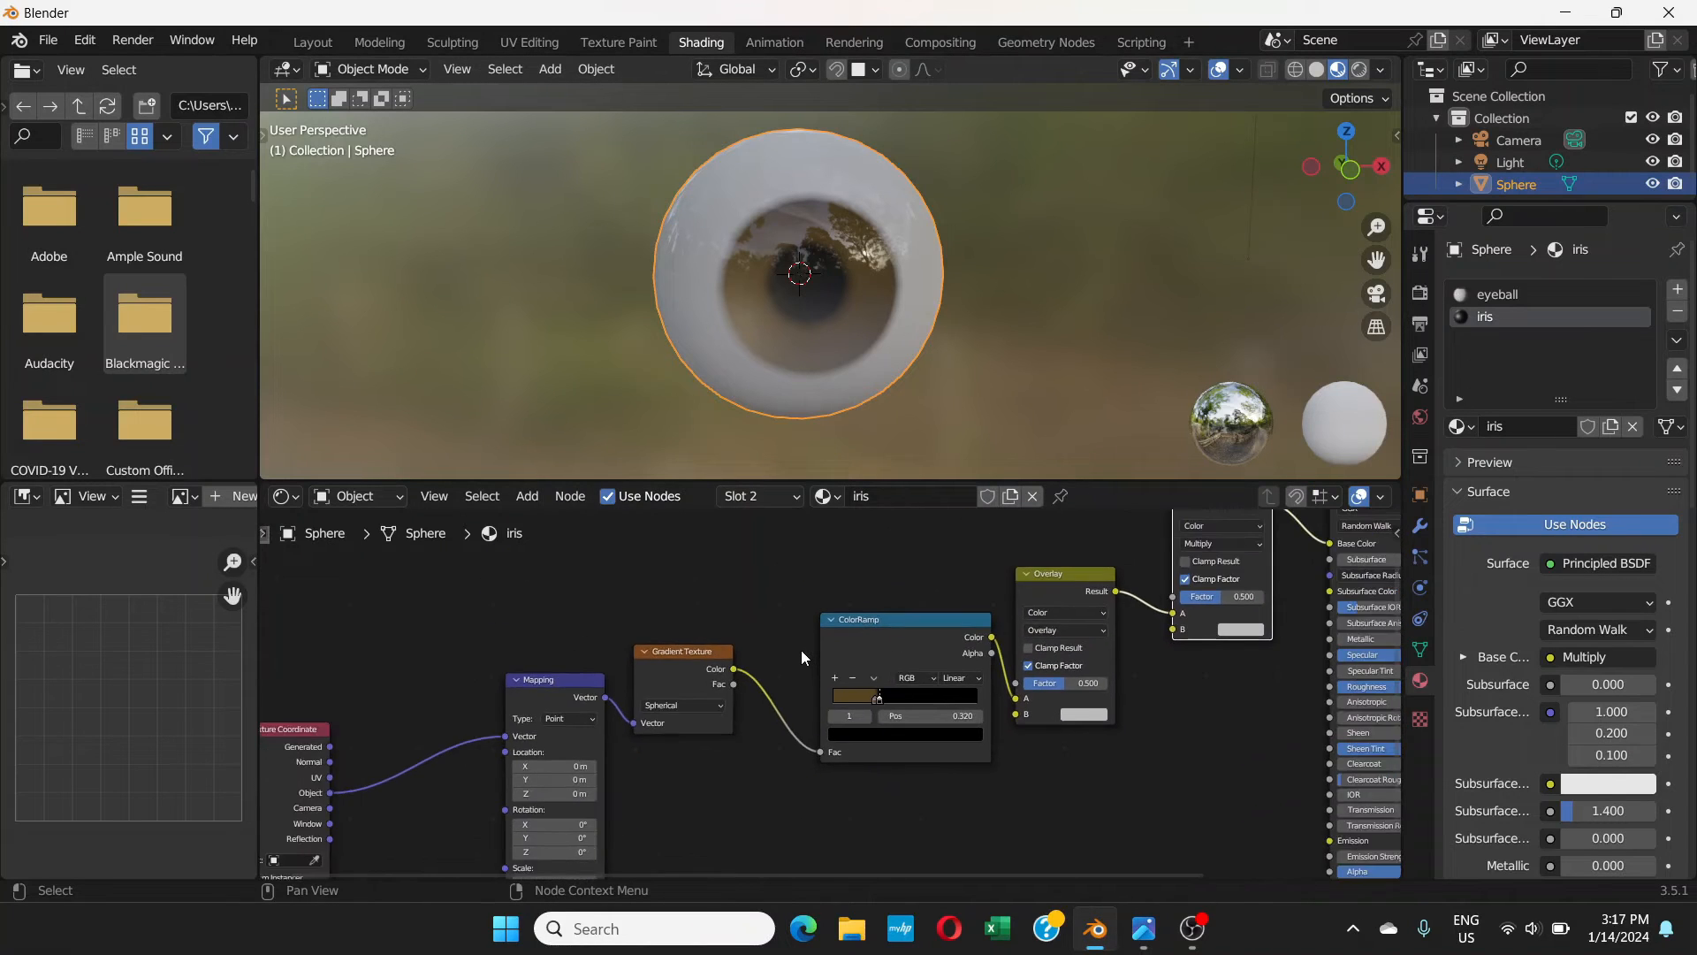
pyautogui.scroll(-3, 802, 651)
pyautogui.moveTo(800, 651); pyautogui.dragTo(801, 668, button='middle')
pyautogui.click(668, 710)
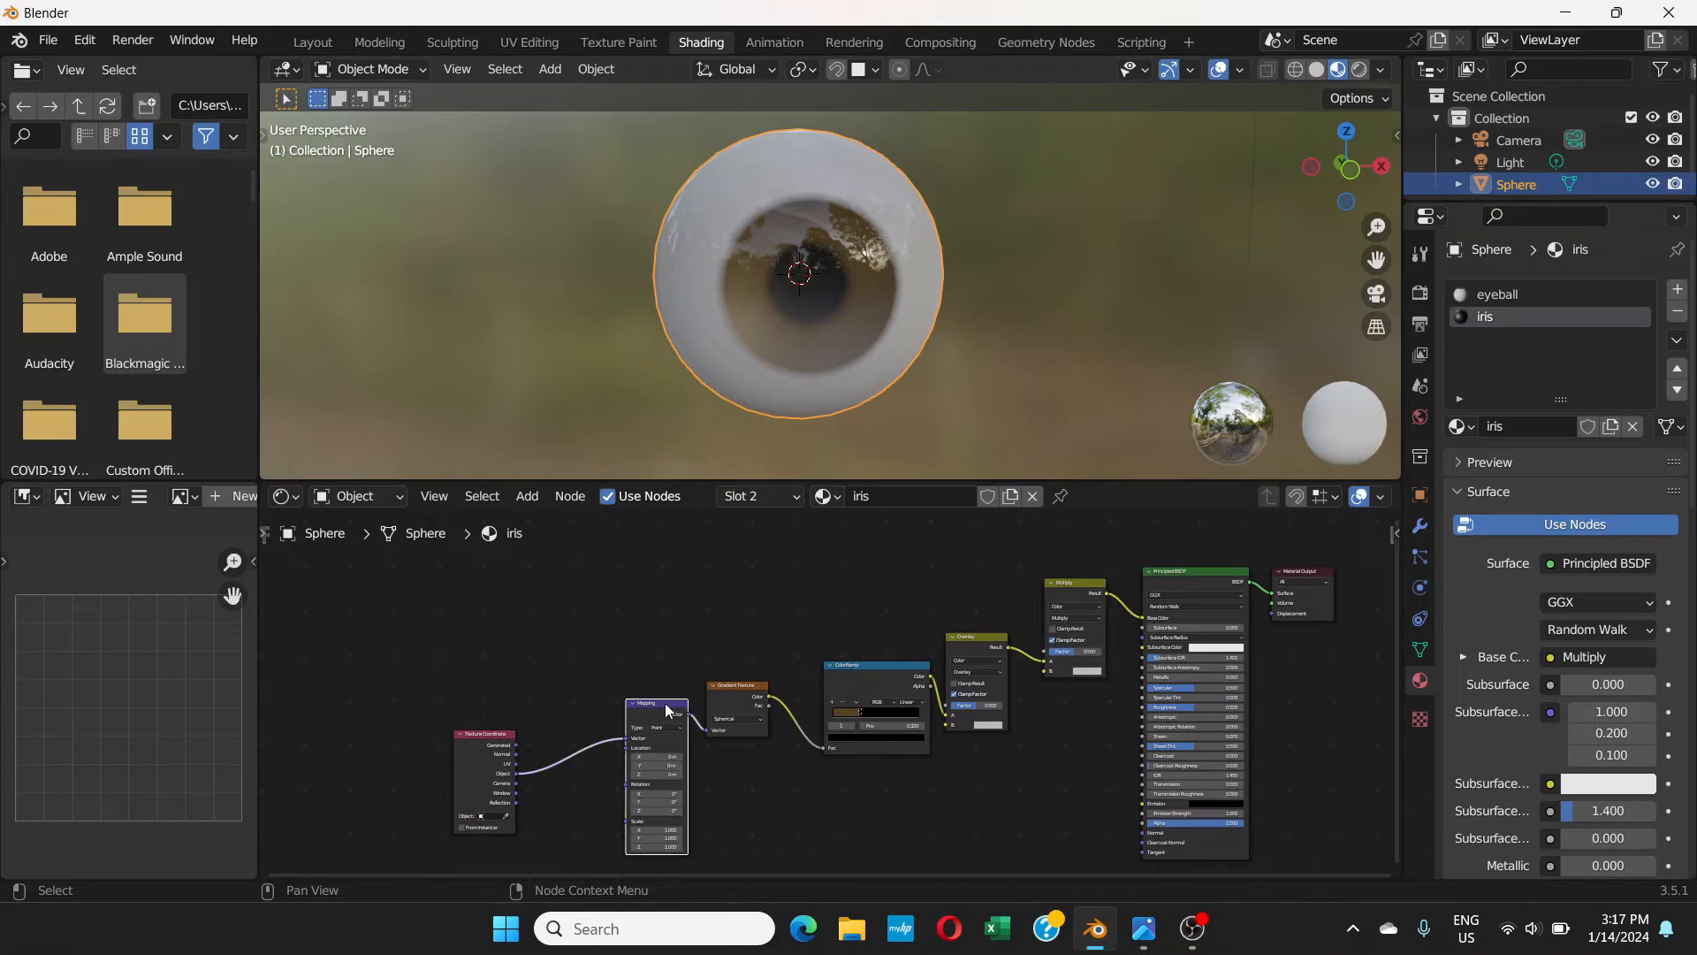
pyautogui.keyDown('shift'); pyautogui.click(742, 684); pyautogui.keyUp('shift')
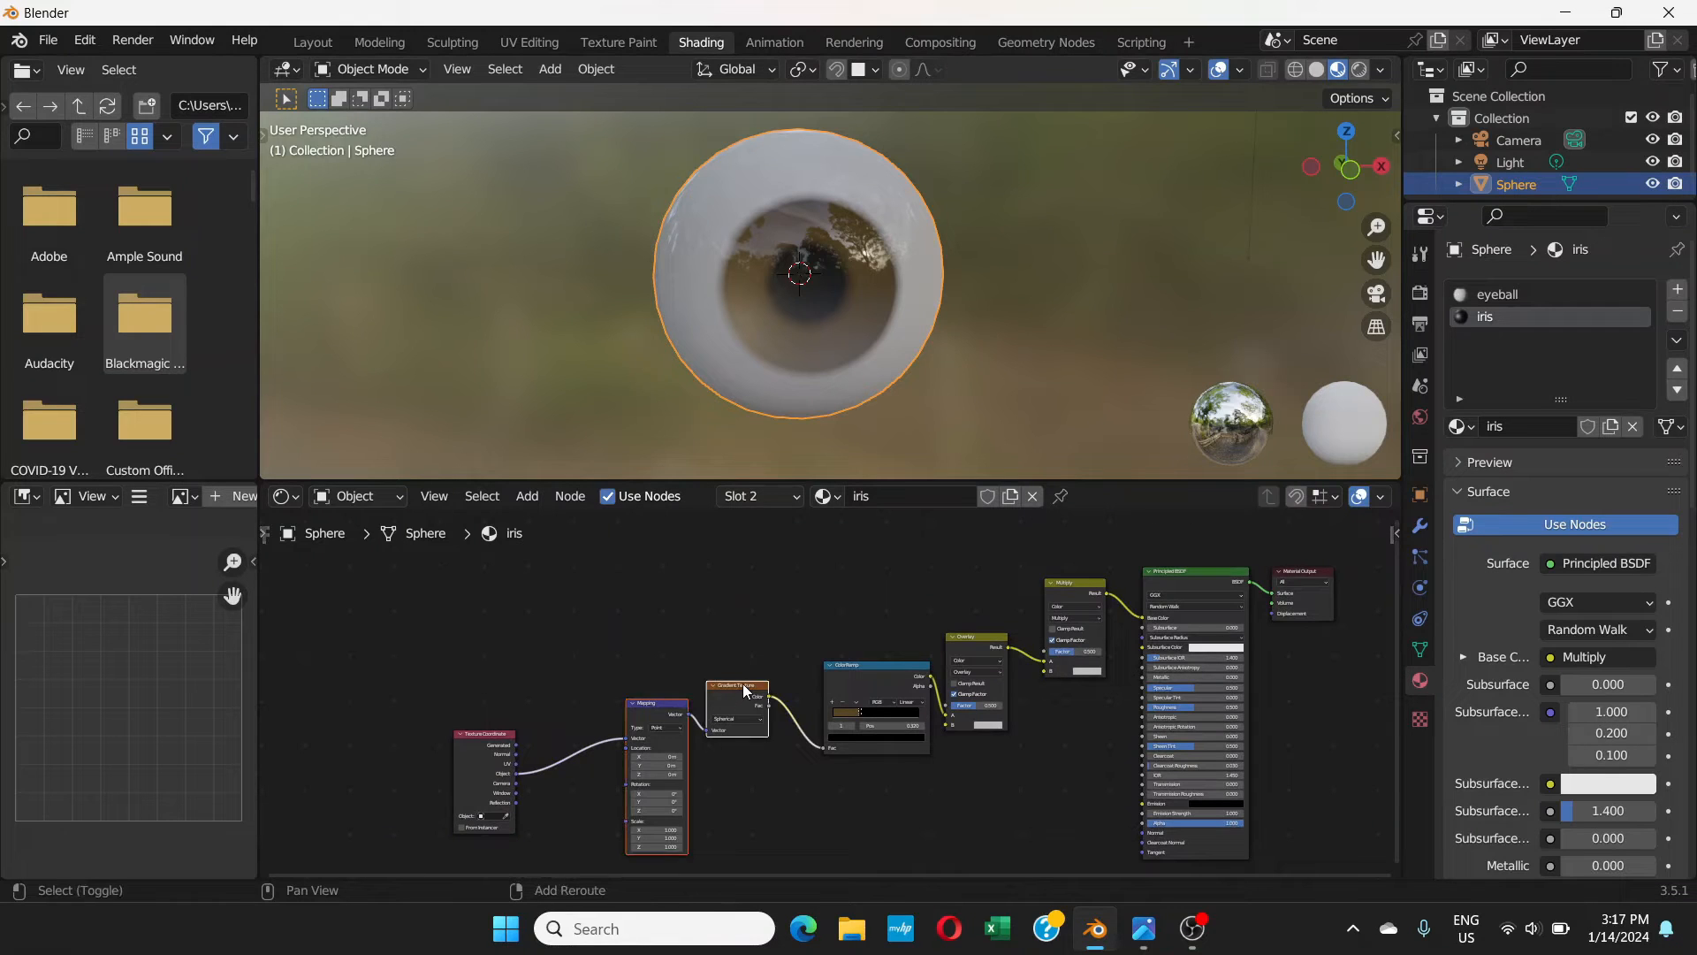
pyautogui.keyDown('shift'); pyautogui.click(840, 668); pyautogui.keyUp('shift')
pyautogui.hotkey('shift', 'd')
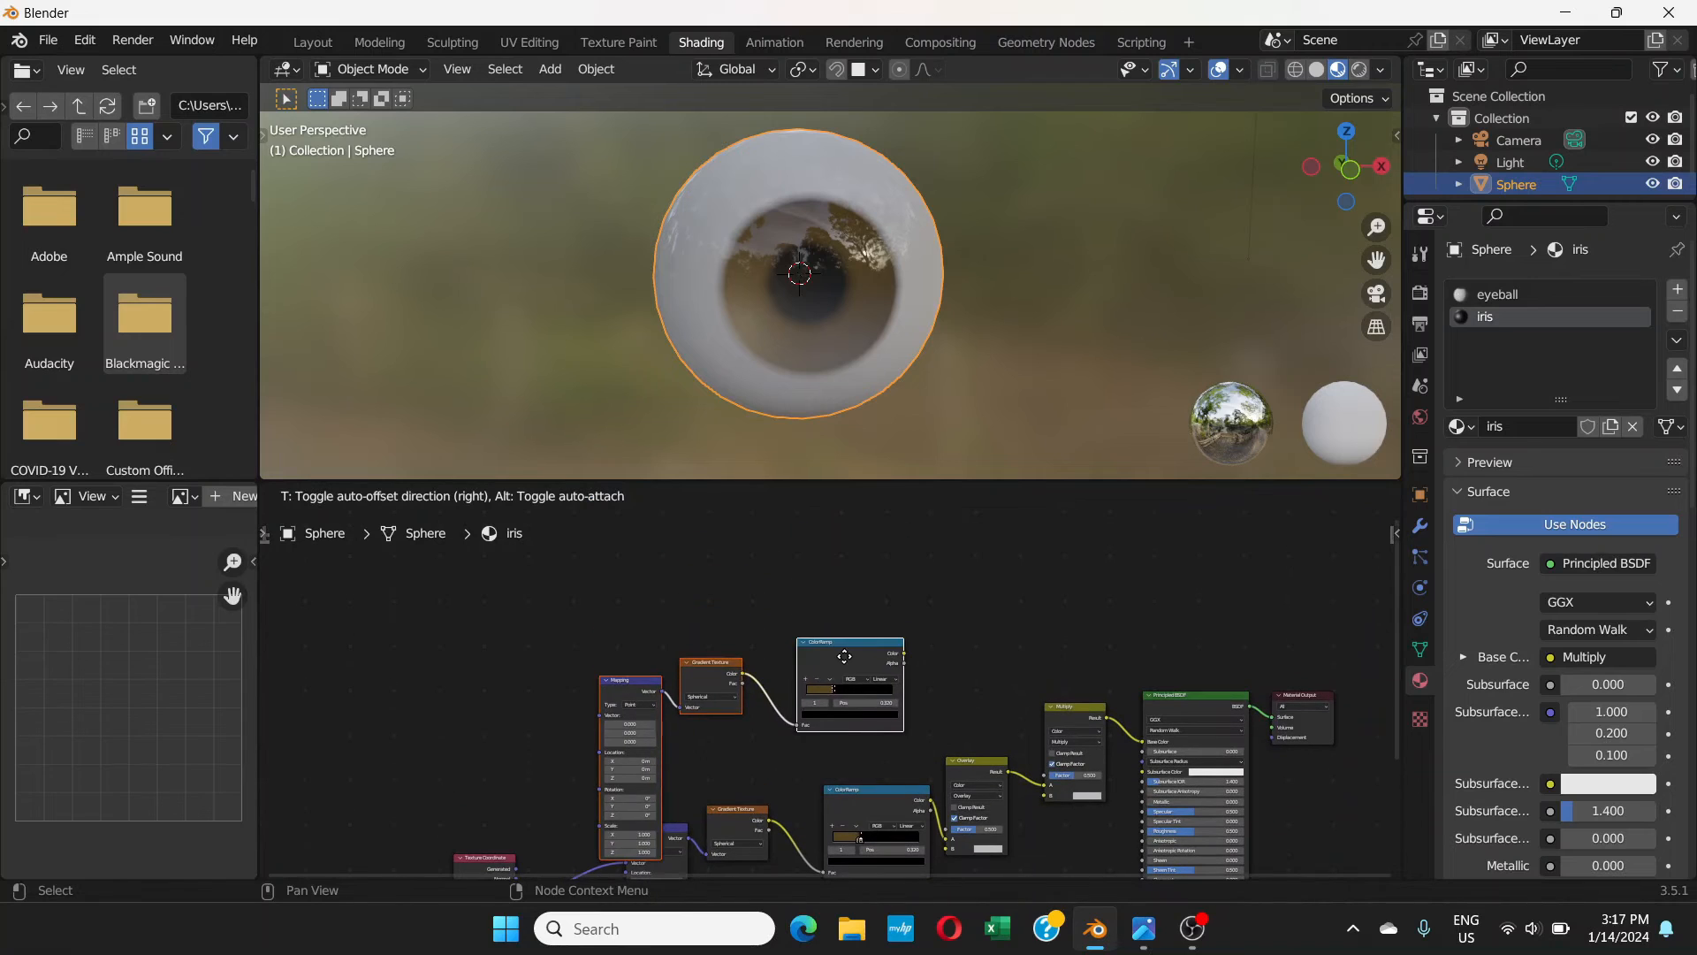
pyautogui.click(859, 608)
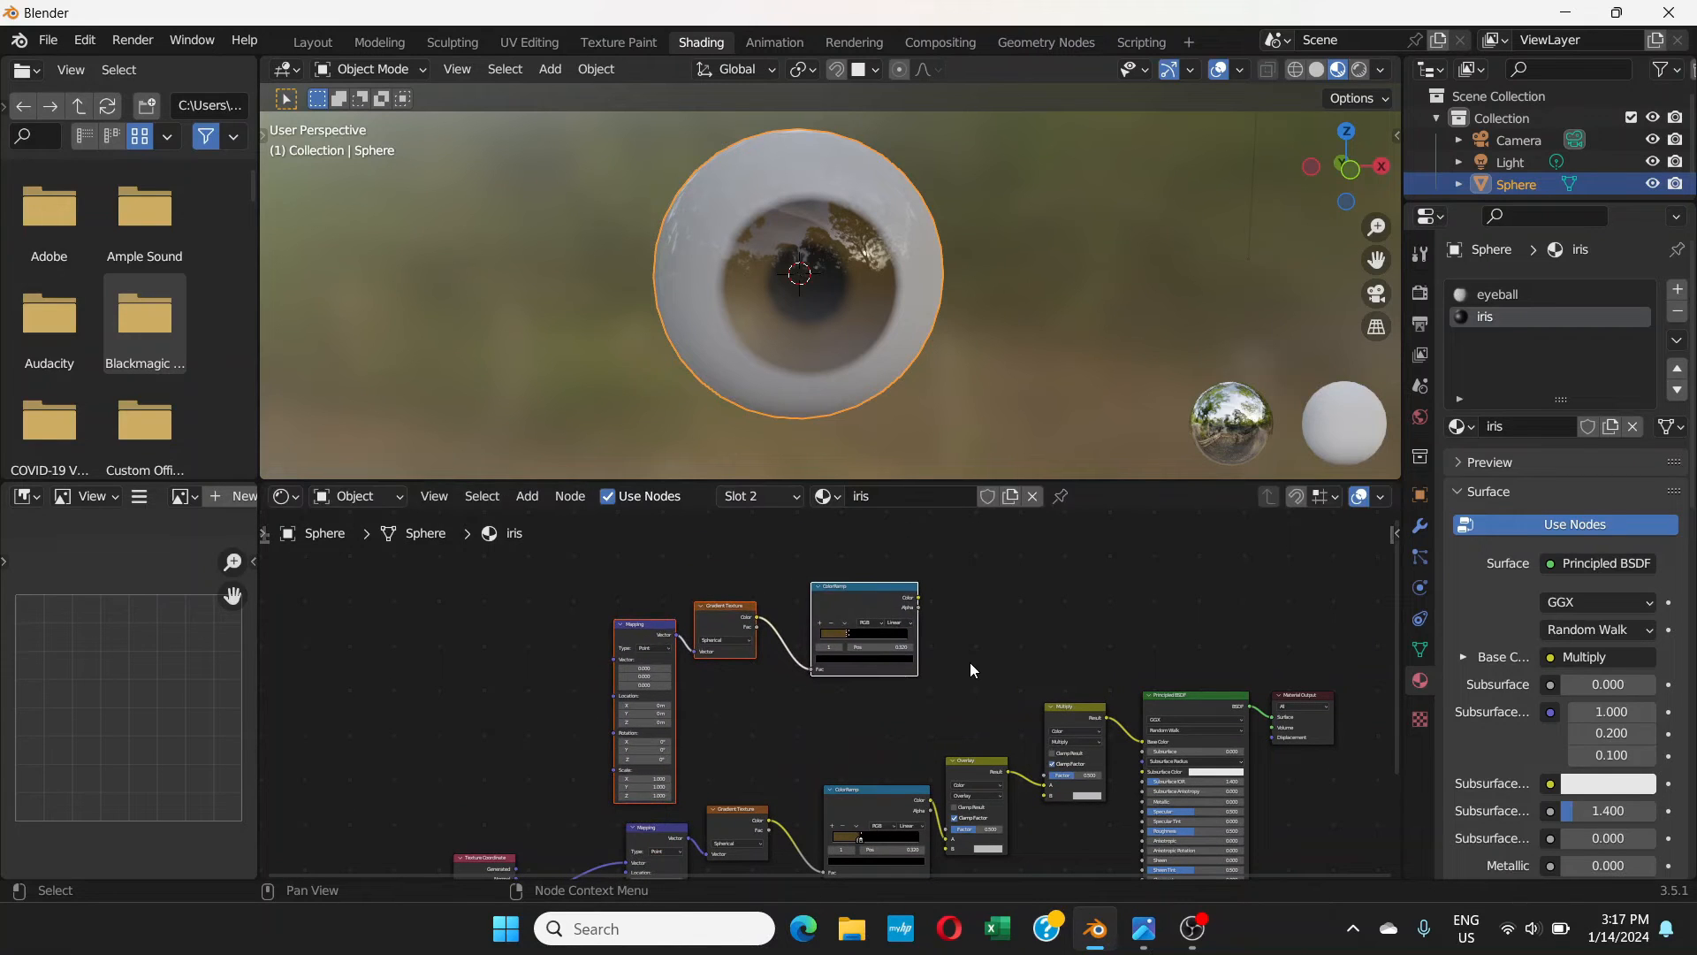
# - Set the duplicated Mapping node's Vector values to 0.4 in Y and -0.2 in Z
pyautogui.scroll(4, 968, 661)
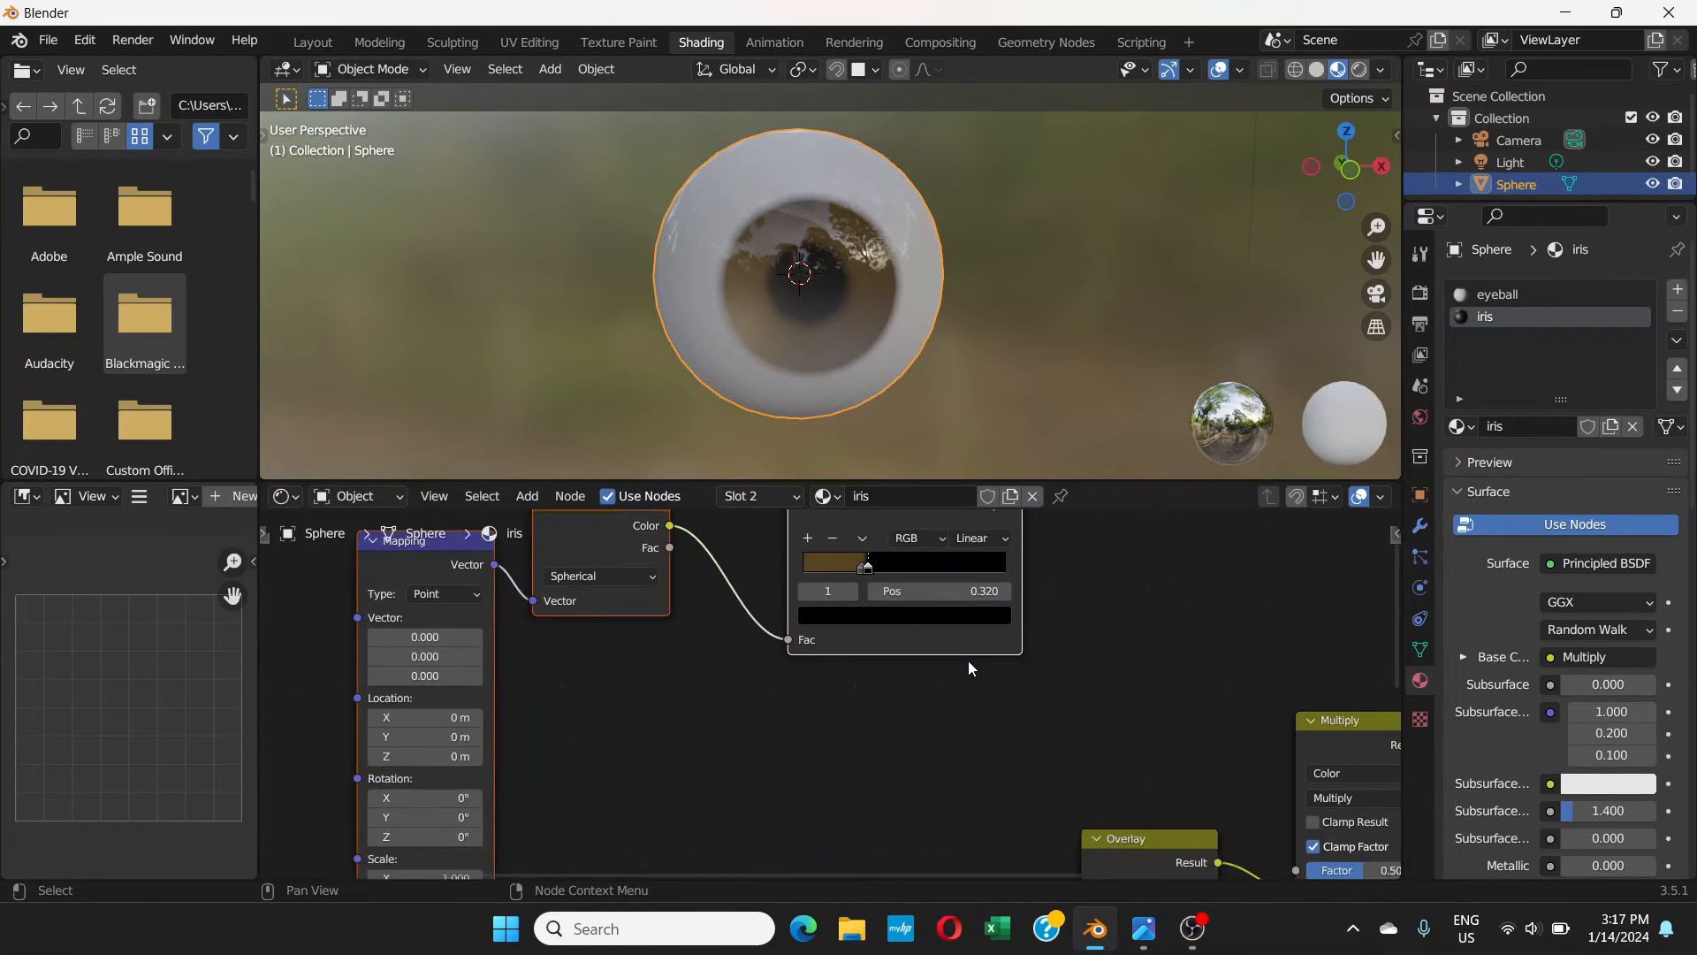
pyautogui.scroll(1, 969, 661)
pyautogui.scroll(-1, 807, 665)
pyautogui.moveTo(846, 679); pyautogui.dragTo(771, 796, button='middle')
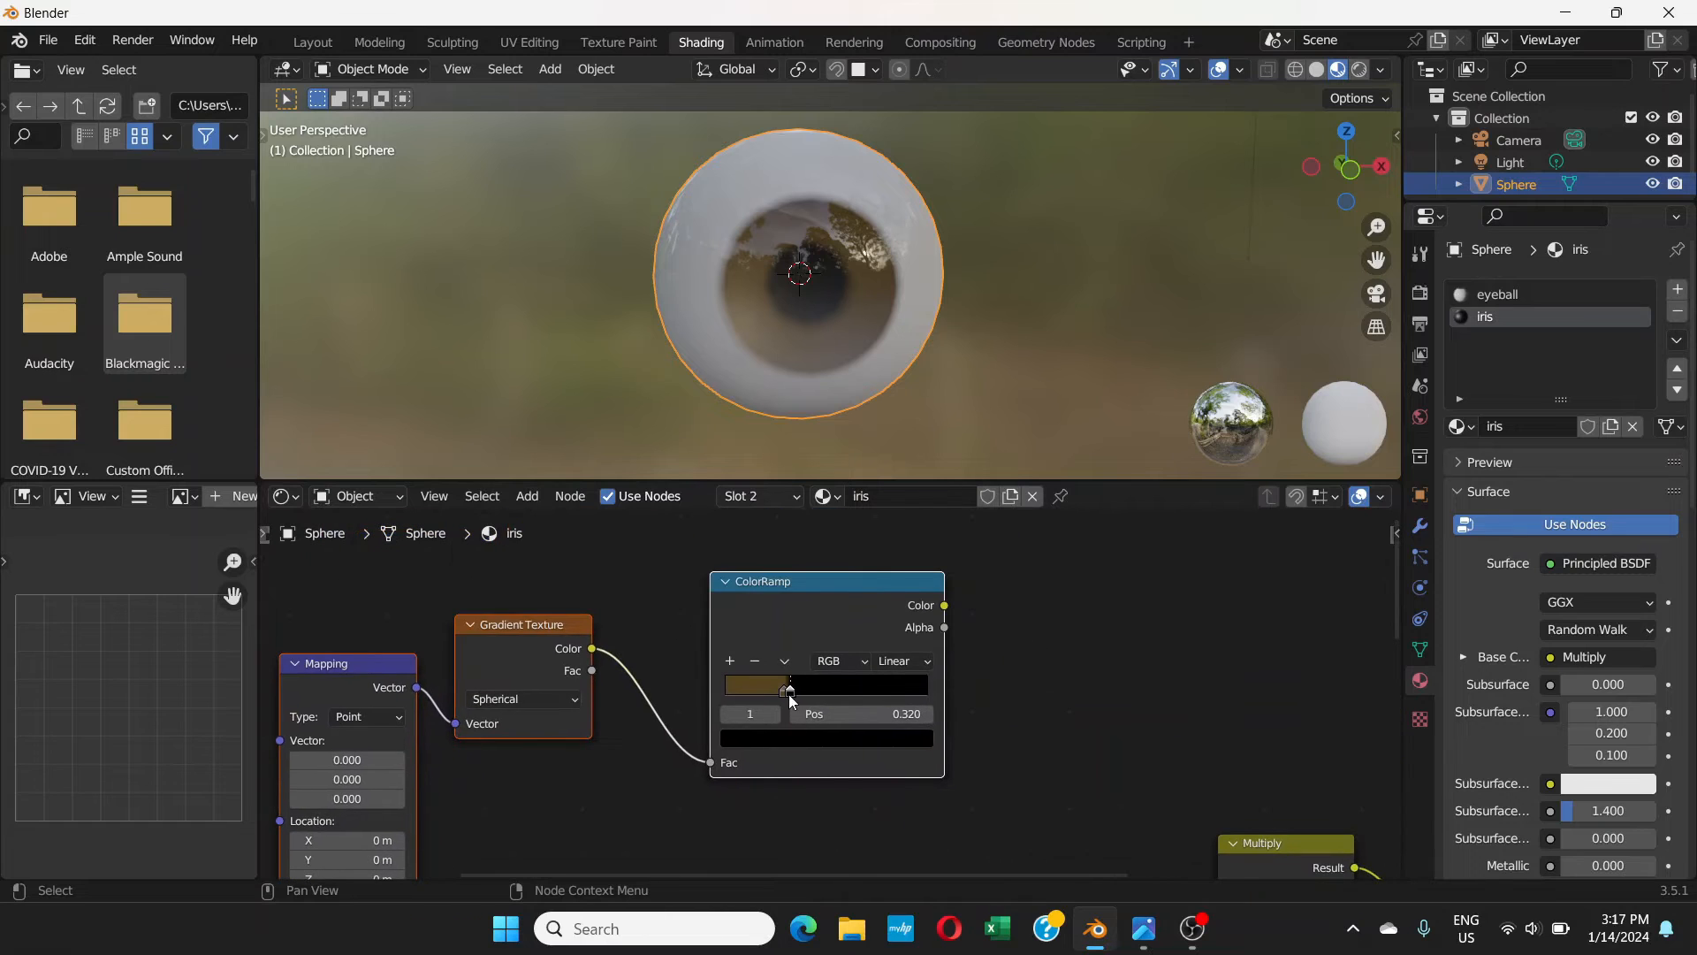
pyautogui.scroll(-1, 952, 723)
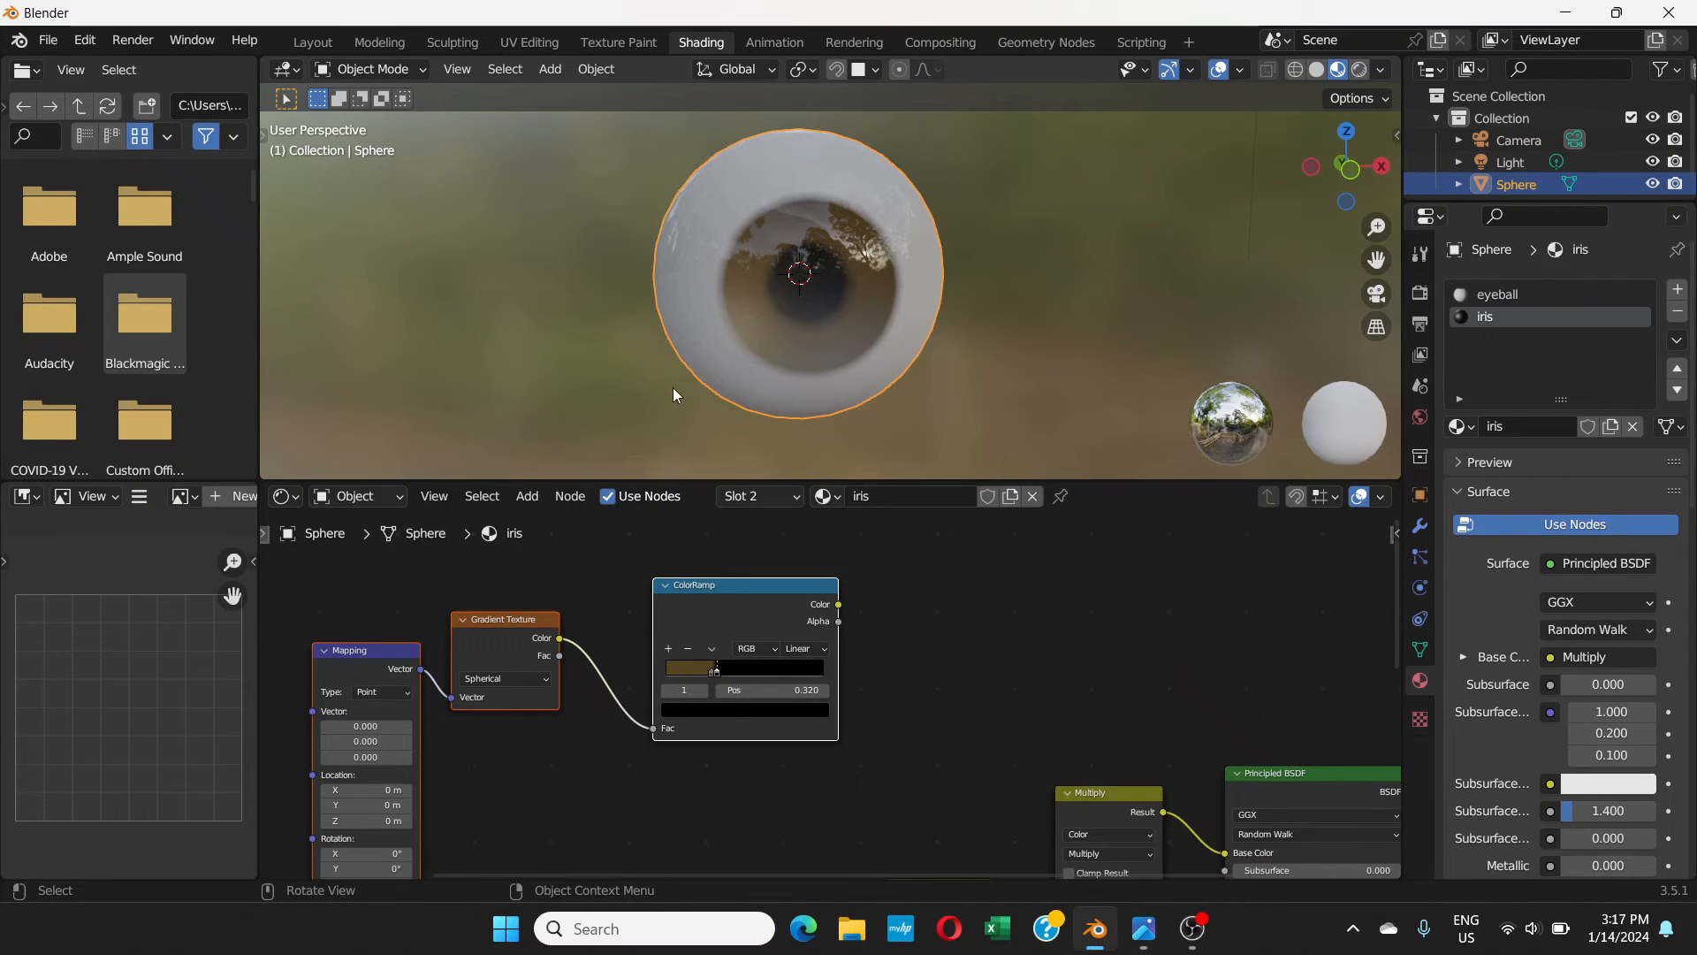
pyautogui.moveTo(368, 757); pyautogui.dragTo(616, 630, button='middle')
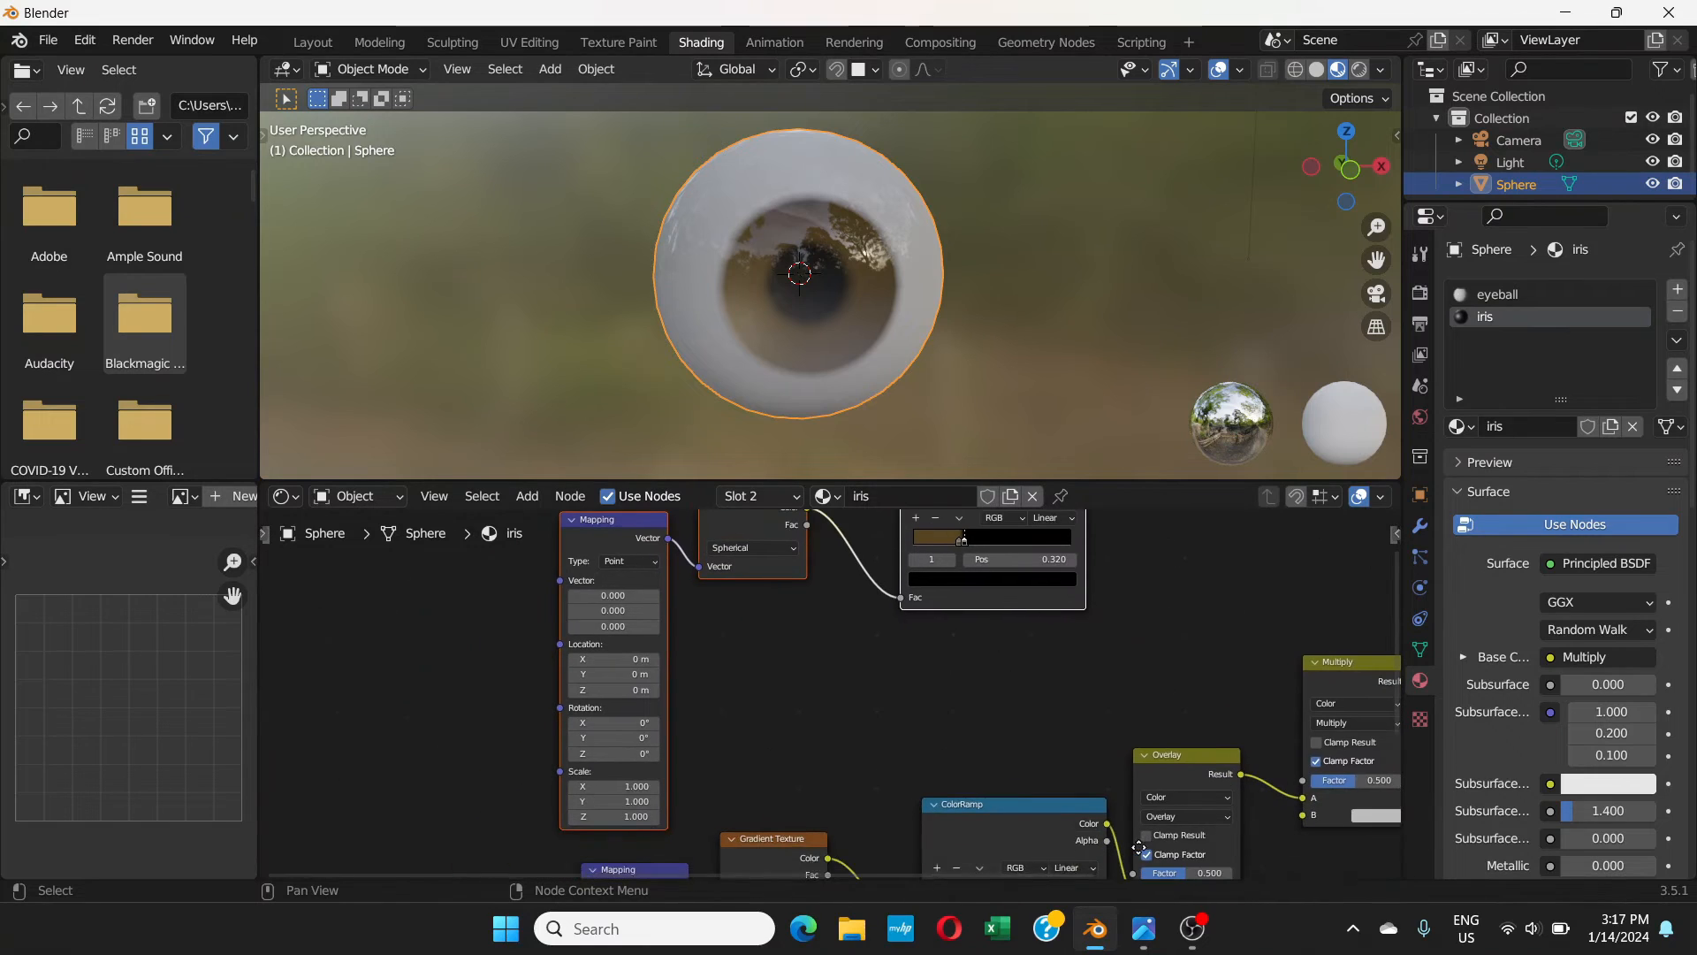
pyautogui.scroll(2, 616, 630)
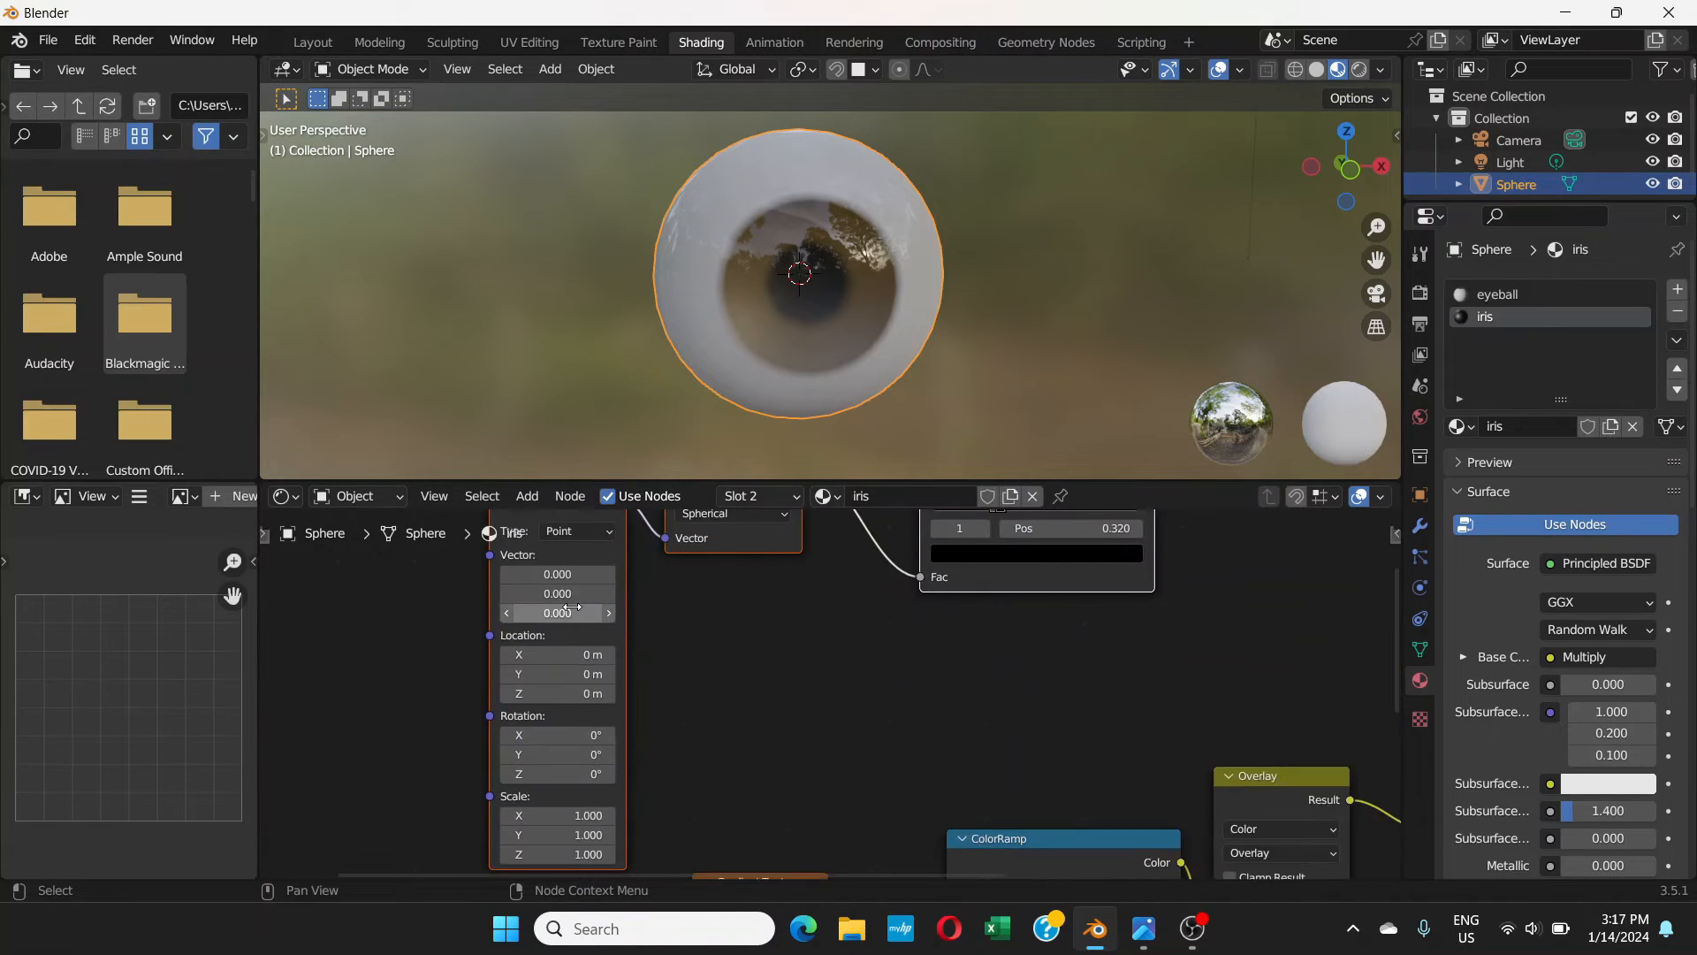
pyautogui.moveTo(633, 610); pyautogui.dragTo(859, 677, button='middle')
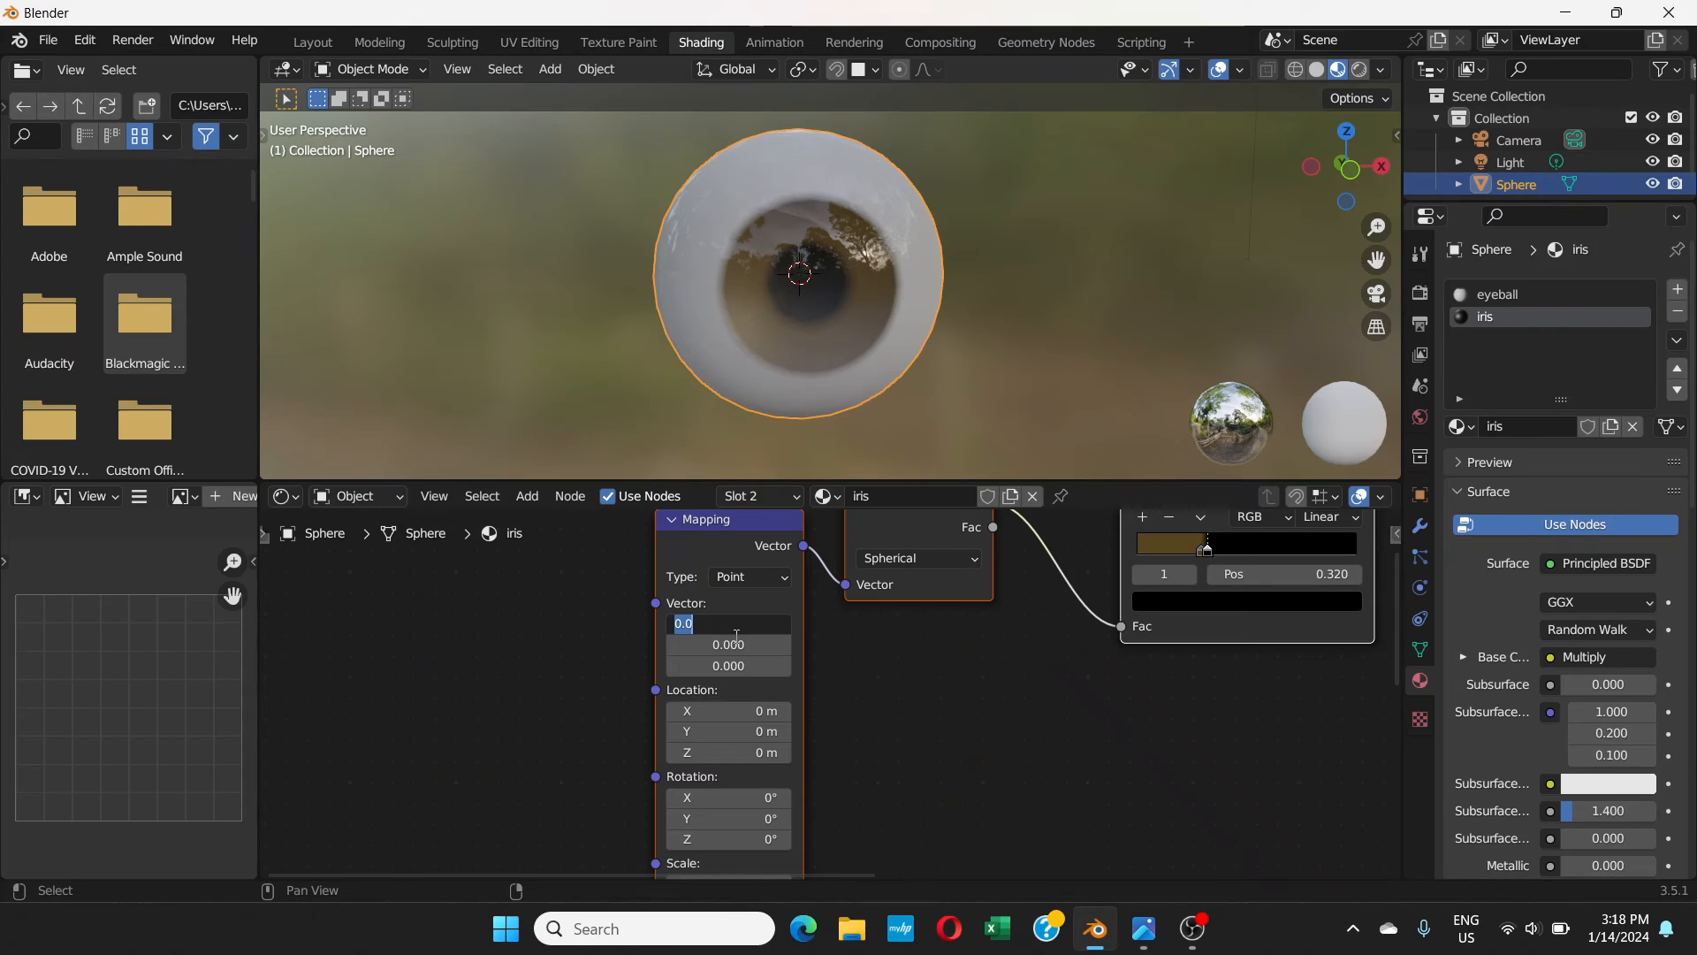
pyautogui.press('Return')
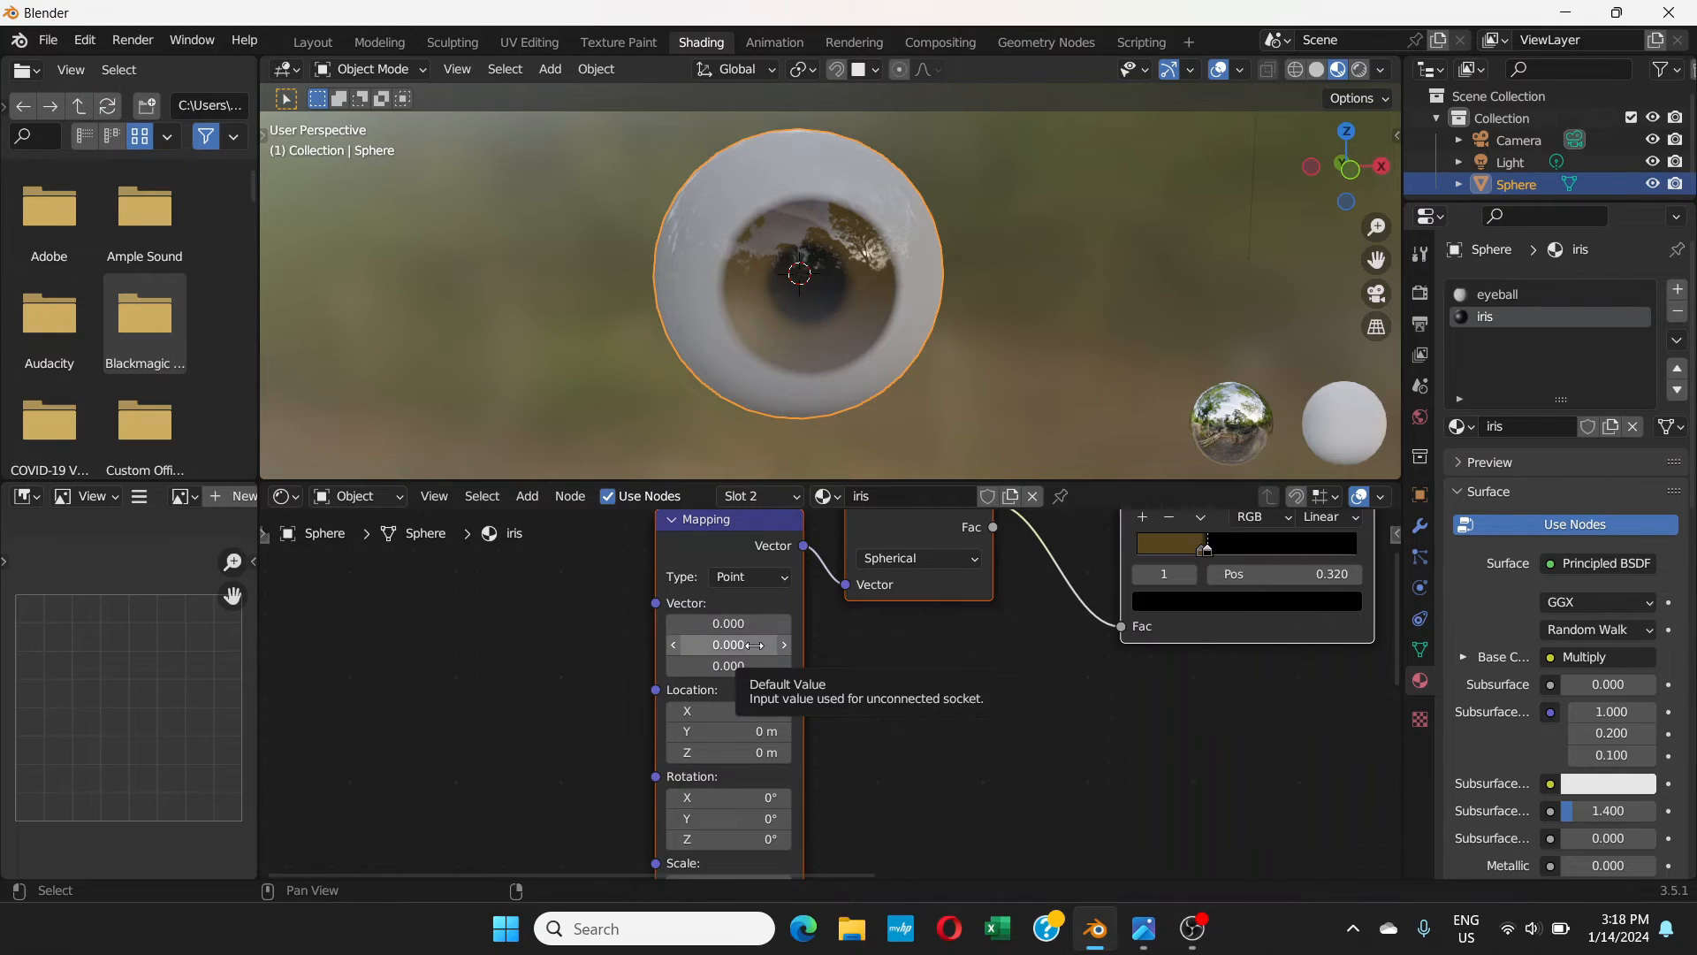
pyautogui.click(756, 645)
pyautogui.write('-')
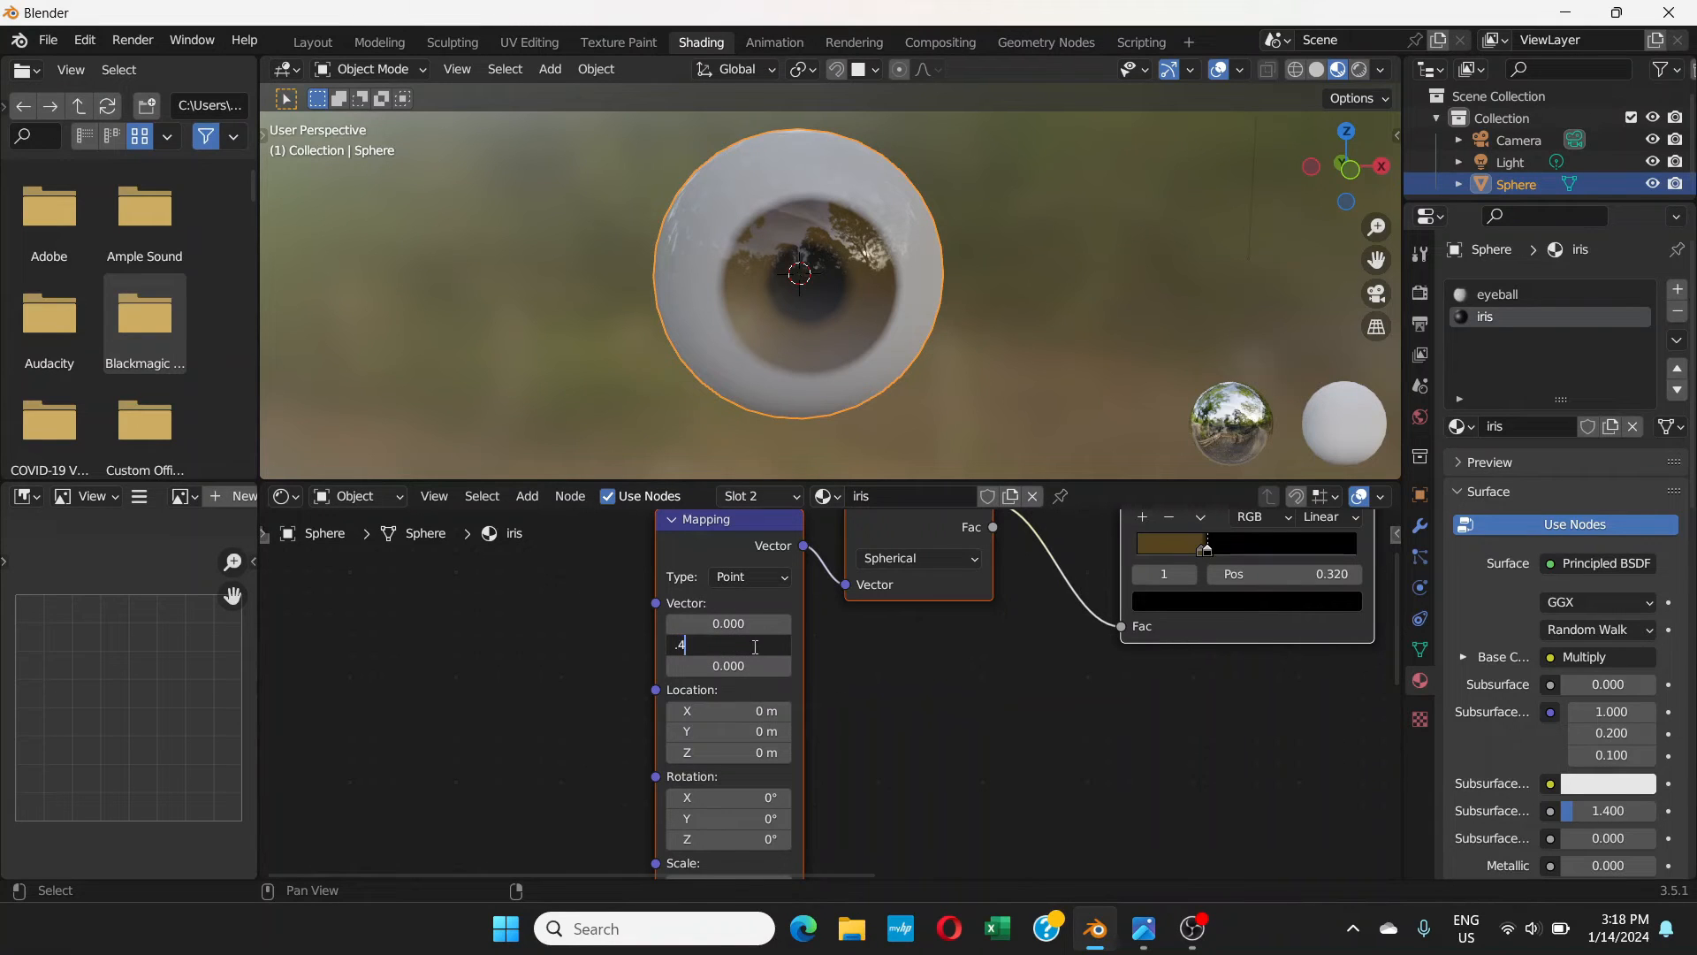
pyautogui.press('Tab')
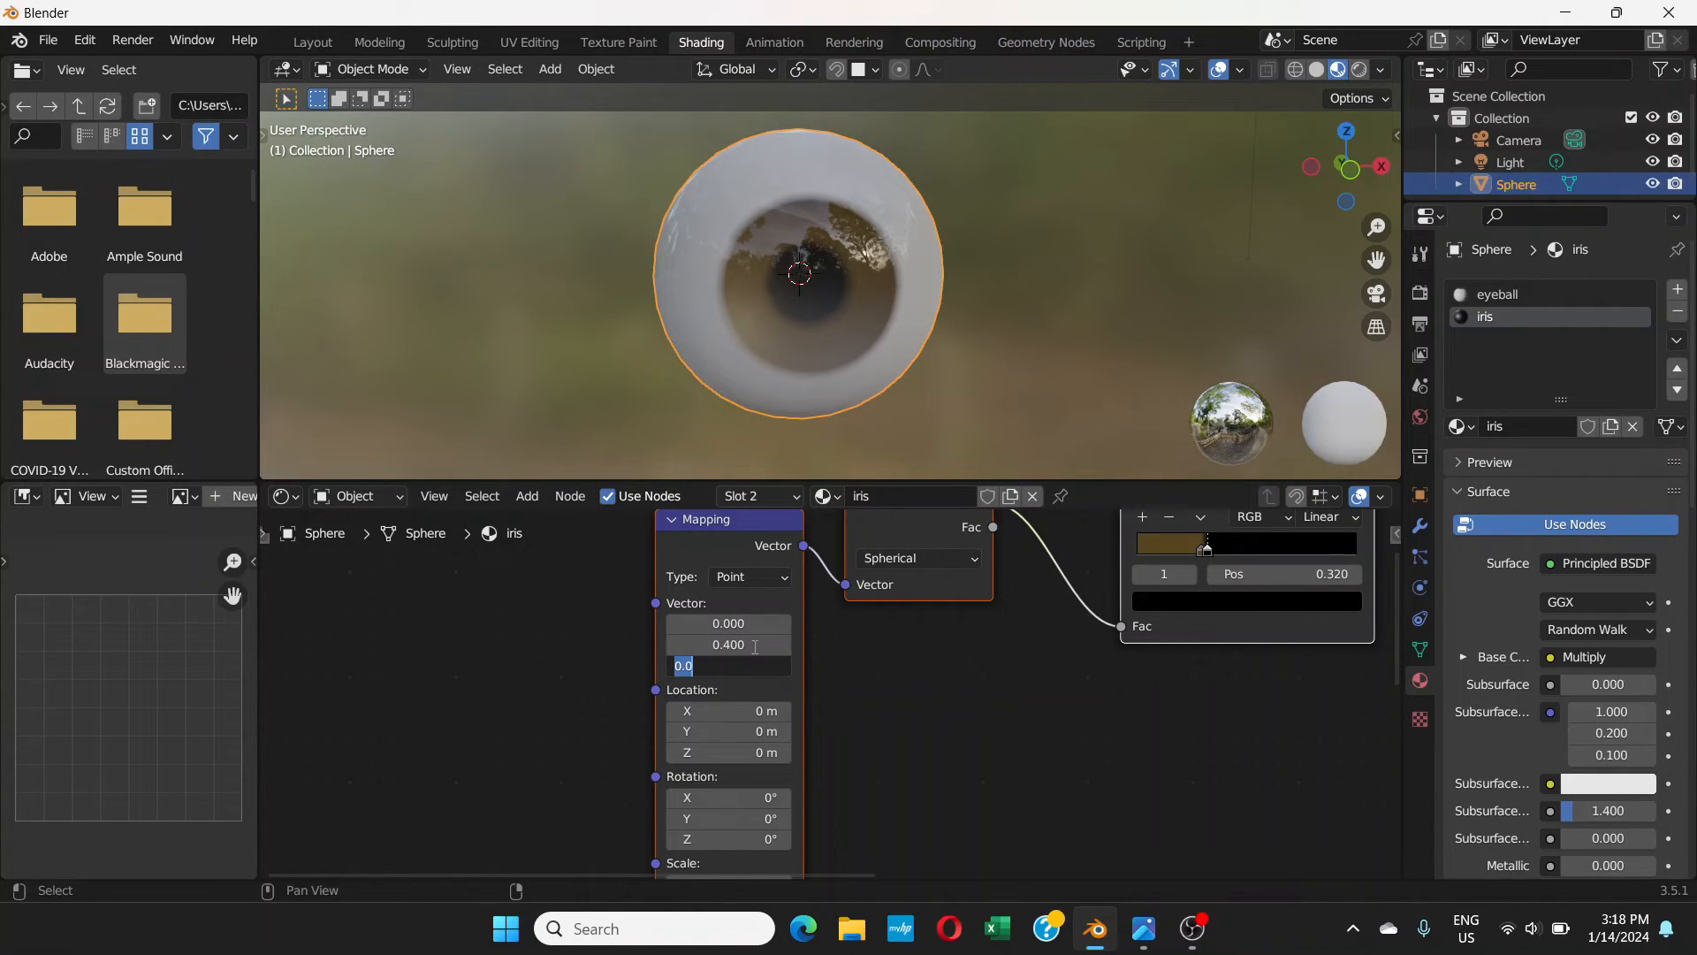
pyautogui.write('-0.2')
pyautogui.press('Return')
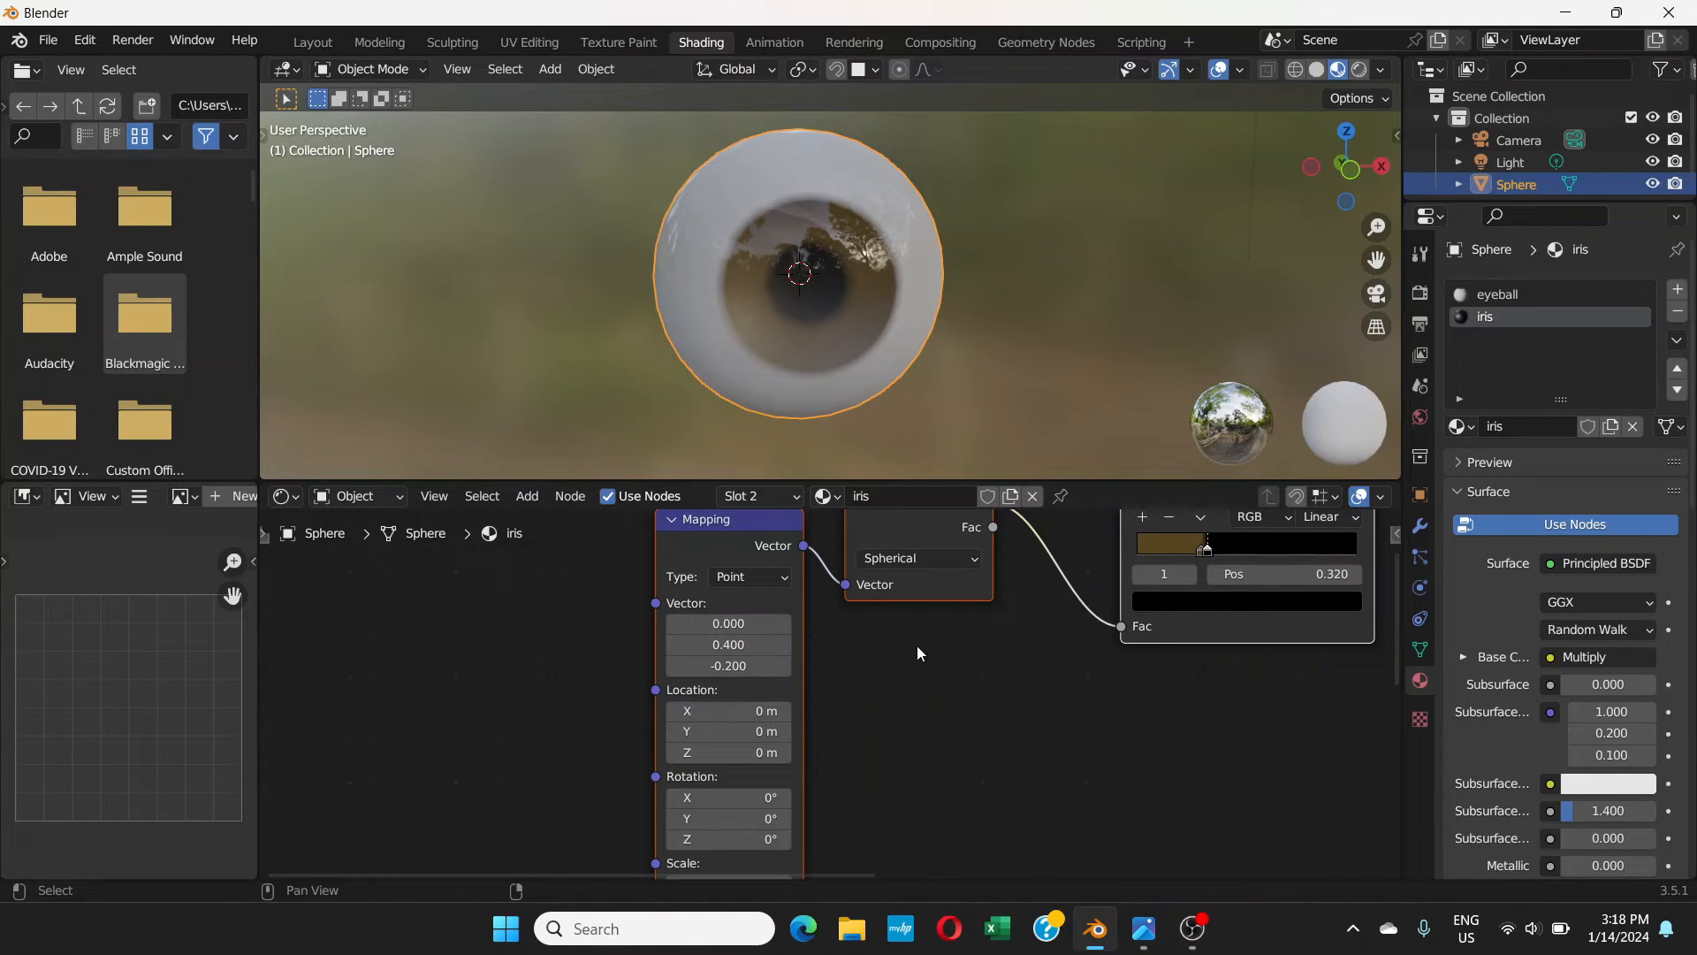
# - Rearrange the duplicated ColorRamp's stops, moving the black stop to position 0.000 and the brown stop to about 0.425
pyautogui.moveTo(917, 654); pyautogui.dragTo(652, 738, button='middle')
pyautogui.moveTo(966, 663); pyautogui.dragTo(925, 673, button='middle')
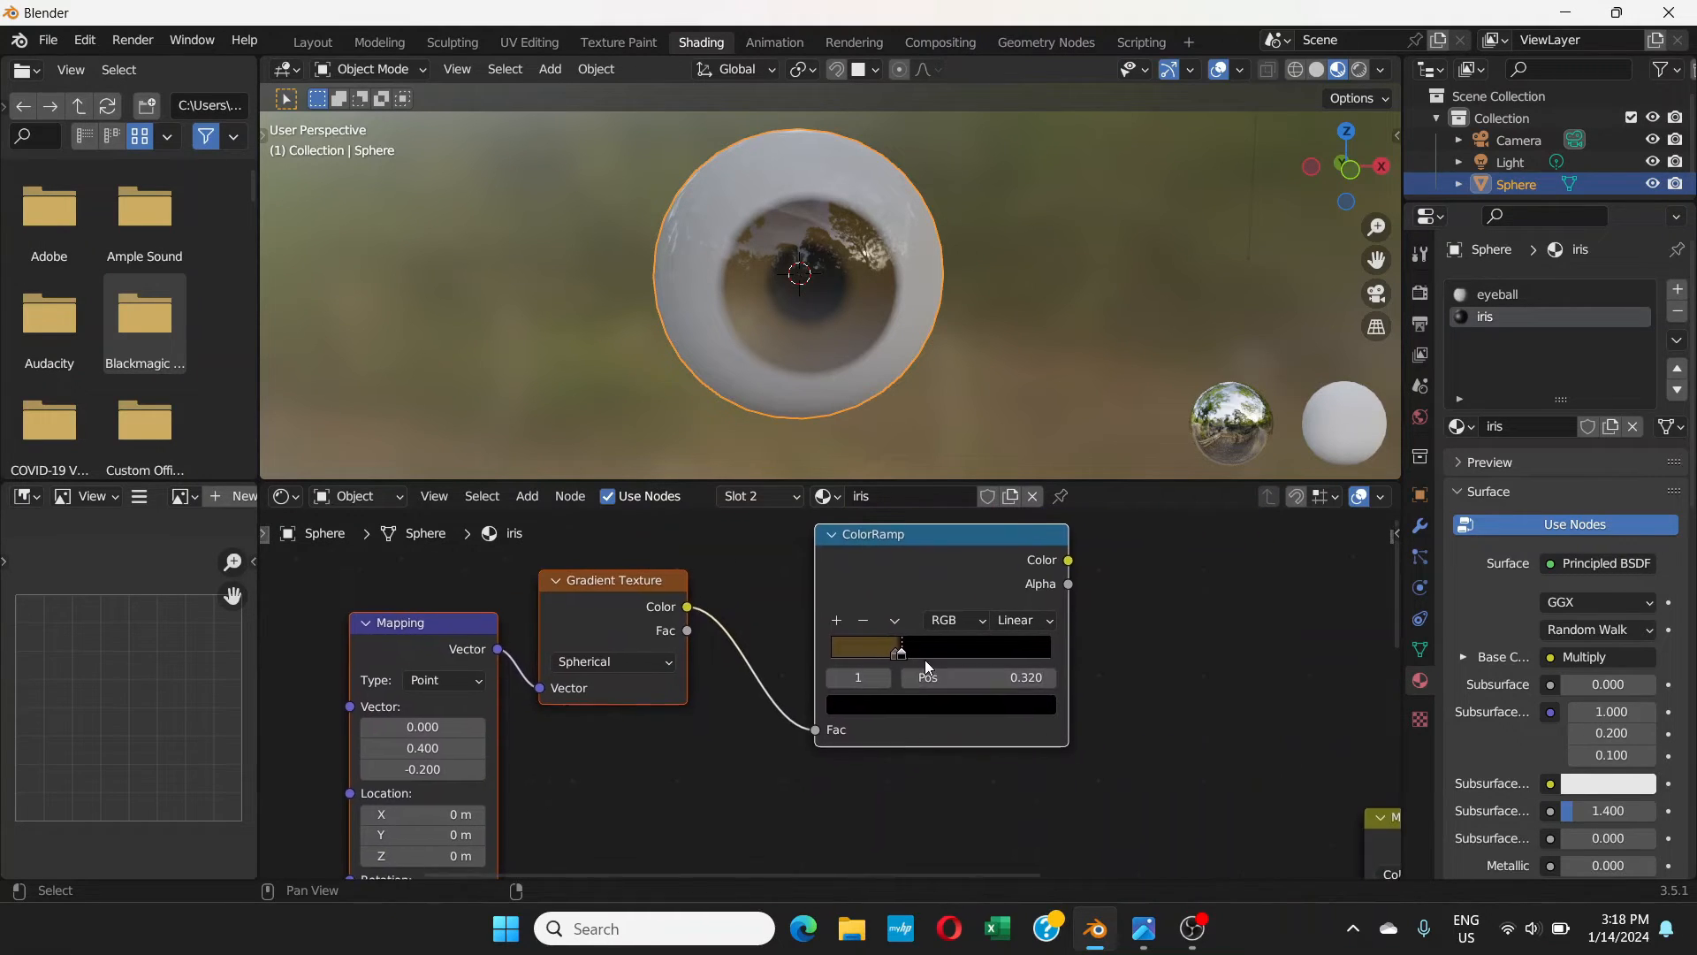
pyautogui.moveTo(901, 654); pyautogui.dragTo(794, 660)
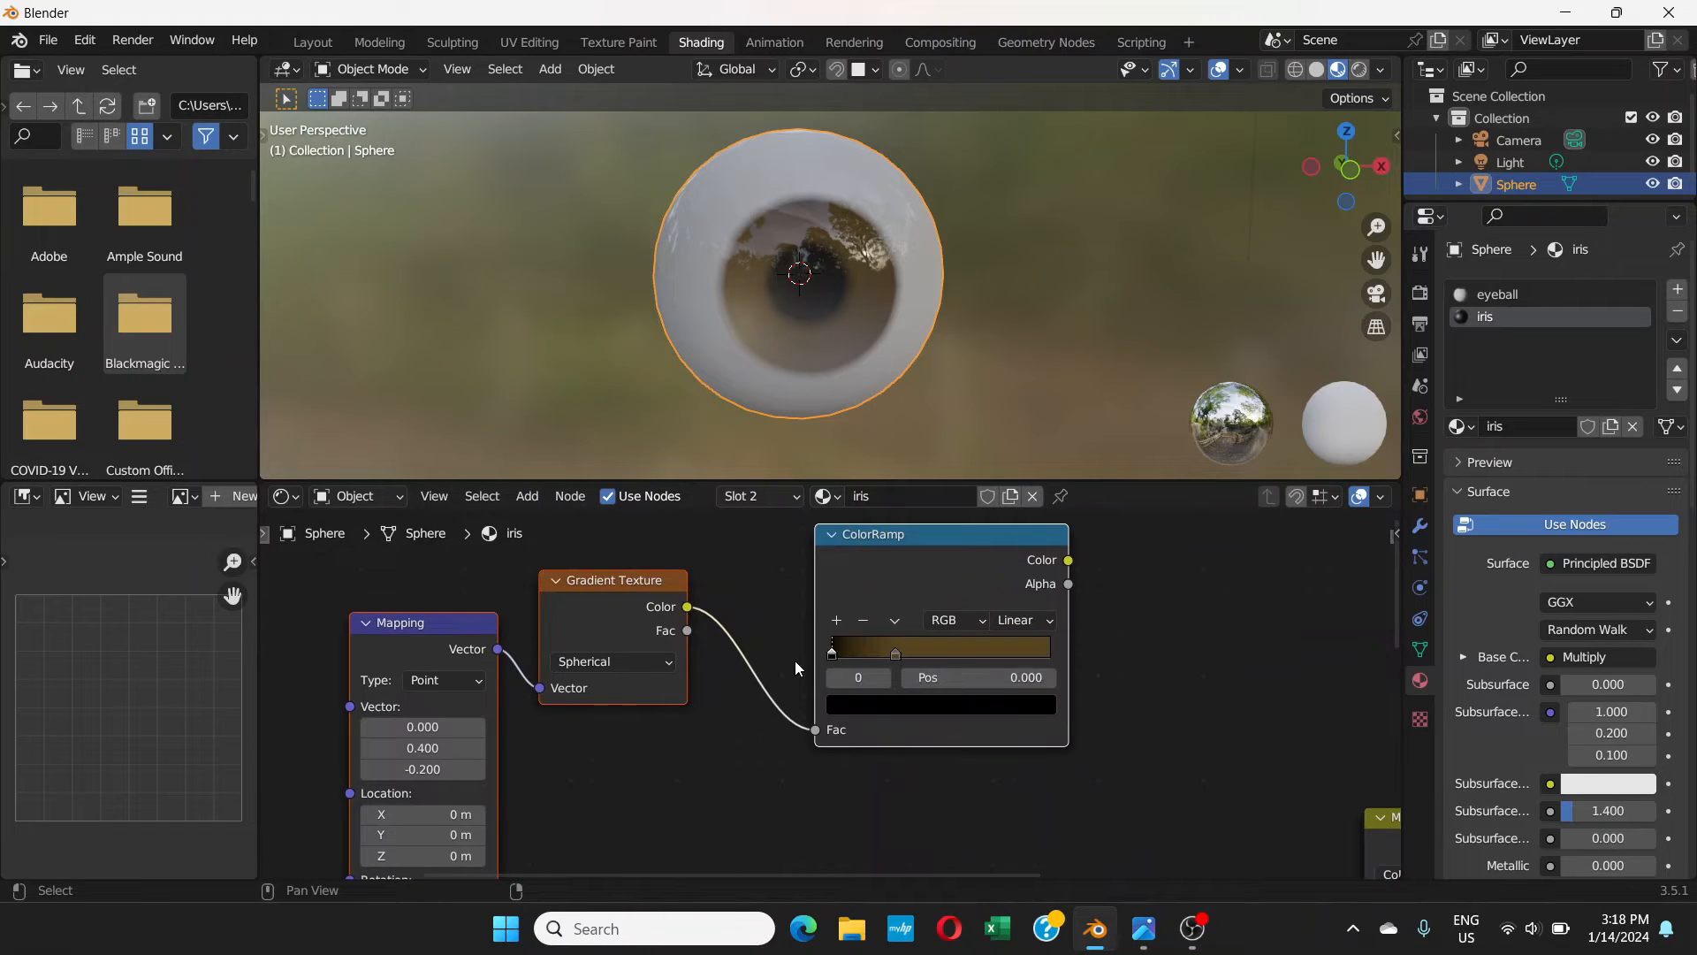
pyautogui.moveTo(895, 655); pyautogui.dragTo(924, 653)
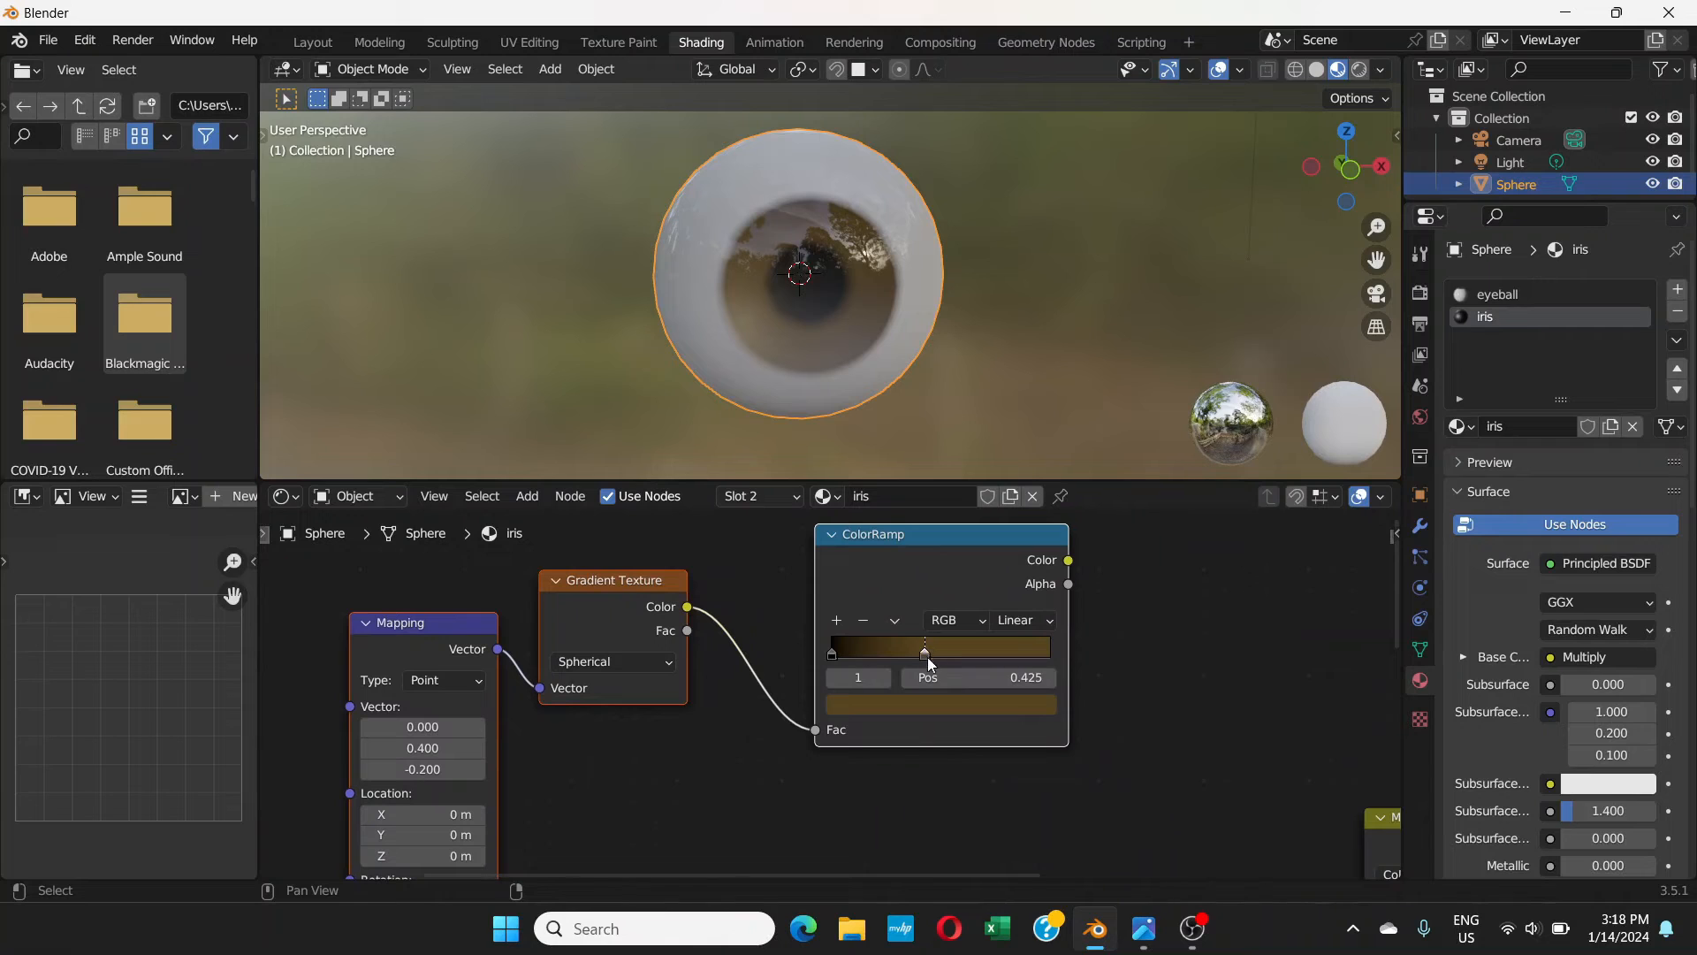
# - Change the duplicated ColorRamp's brown stop to white at full value
pyautogui.click(963, 712)
pyautogui.moveTo(1013, 497); pyautogui.dragTo(1007, 403)
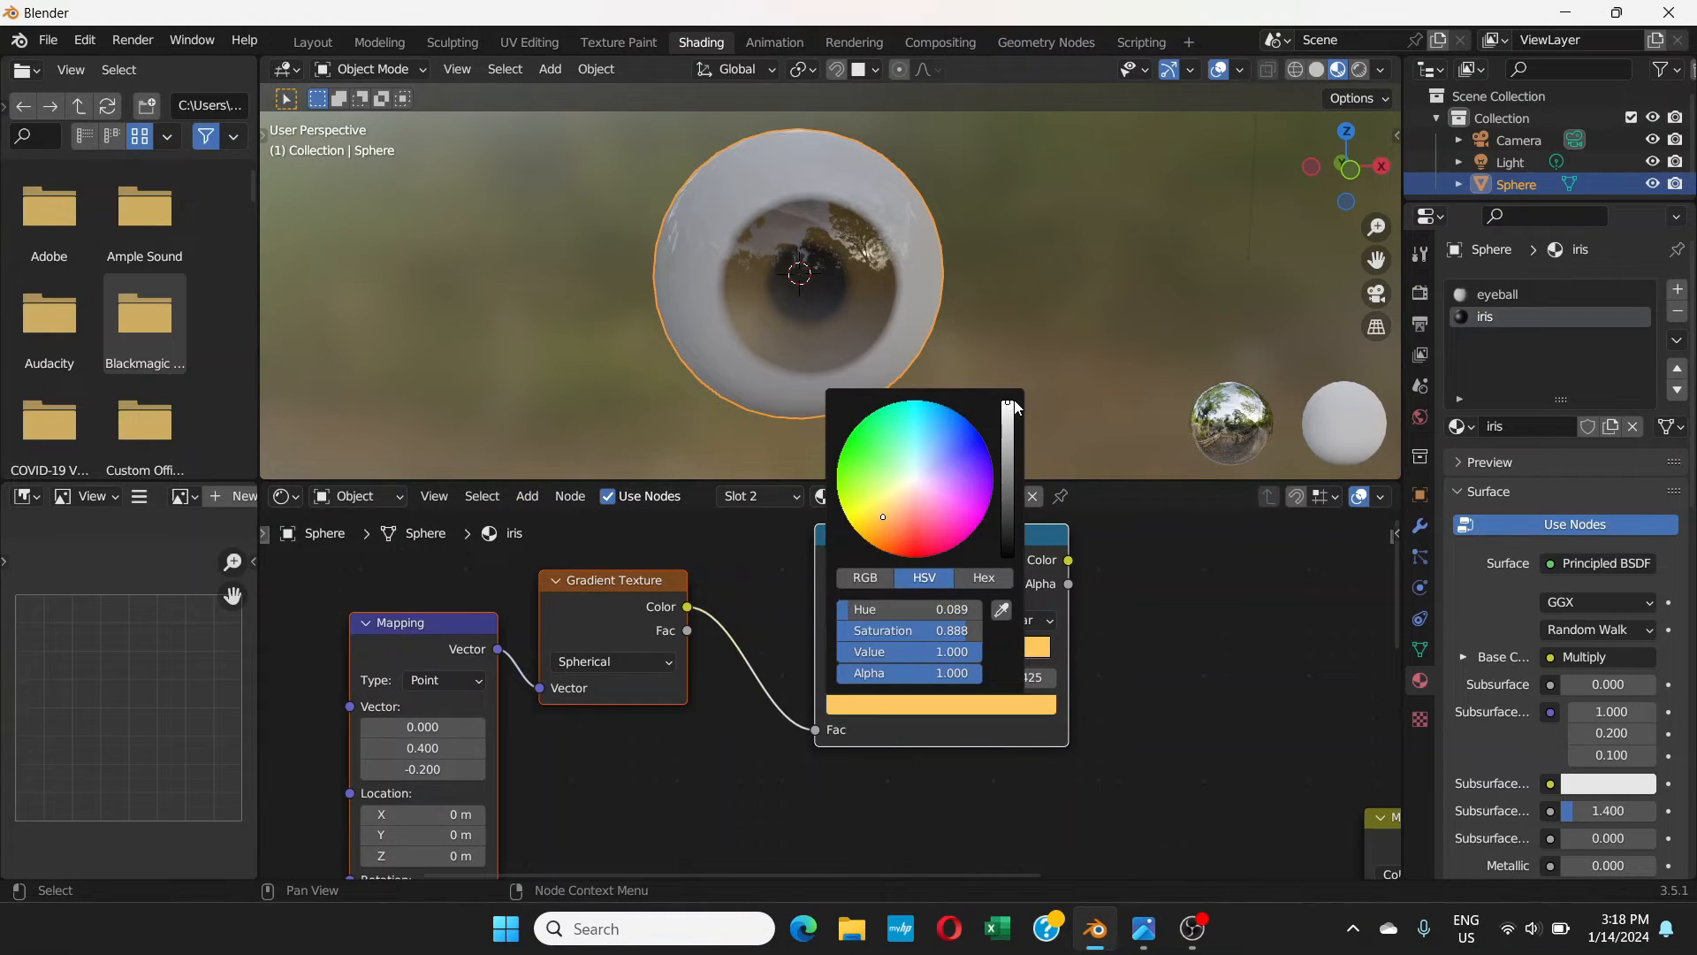
pyautogui.click(913, 476)
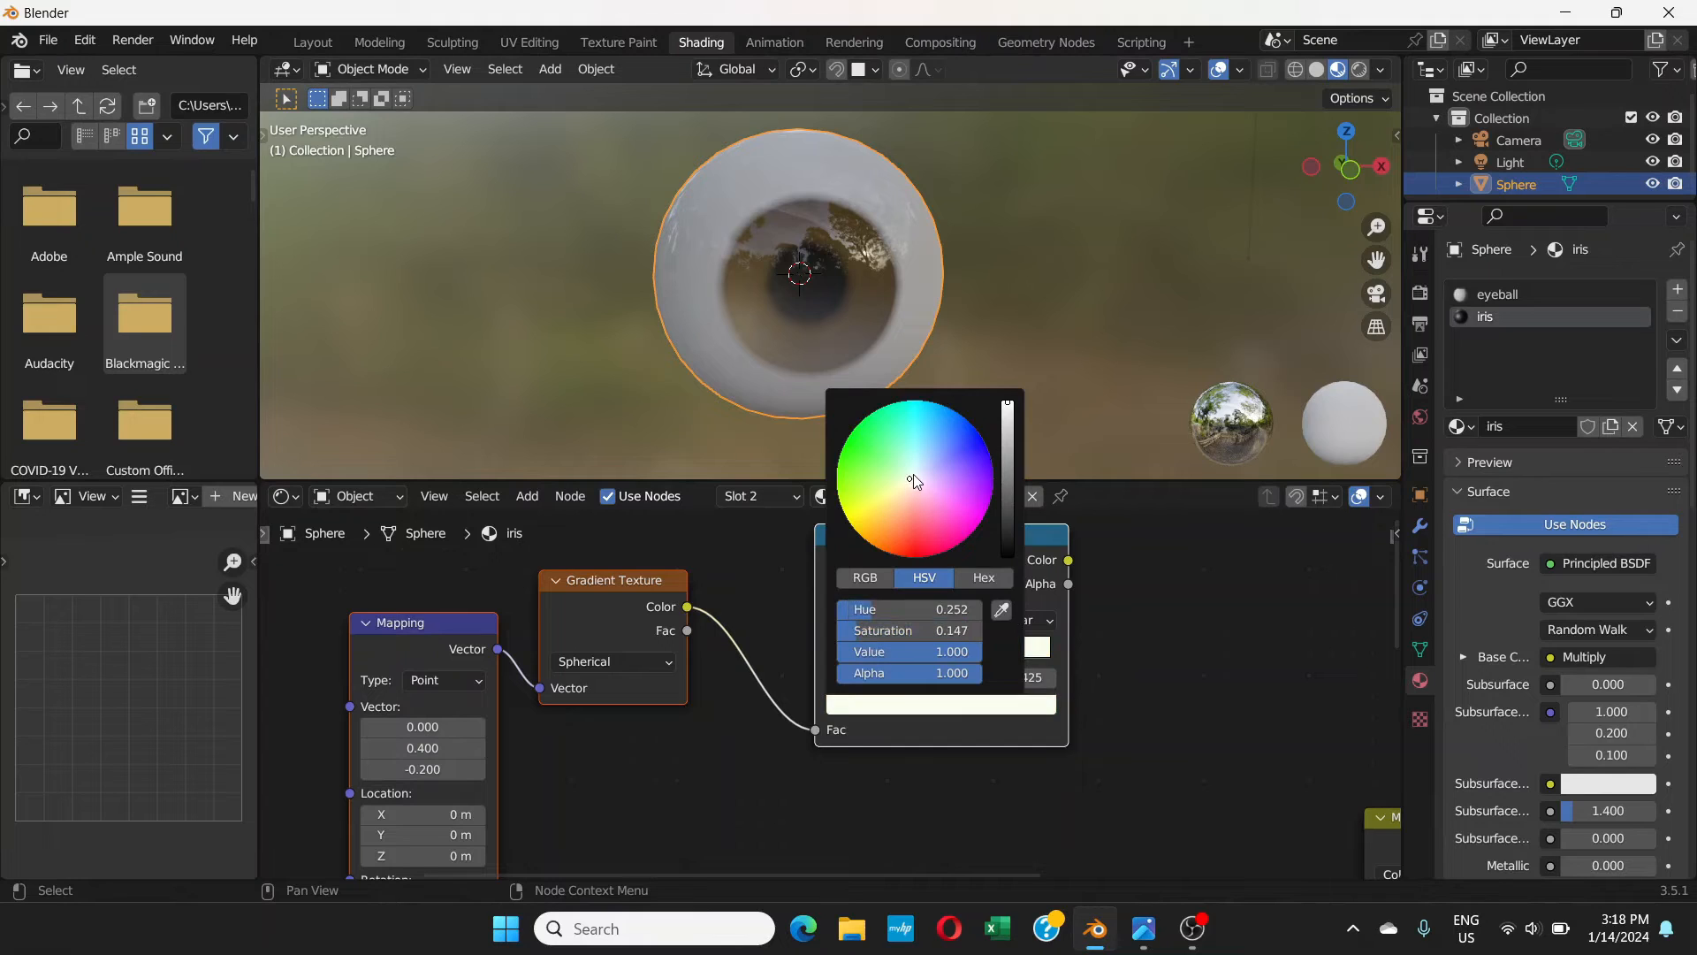
pyautogui.click(914, 478)
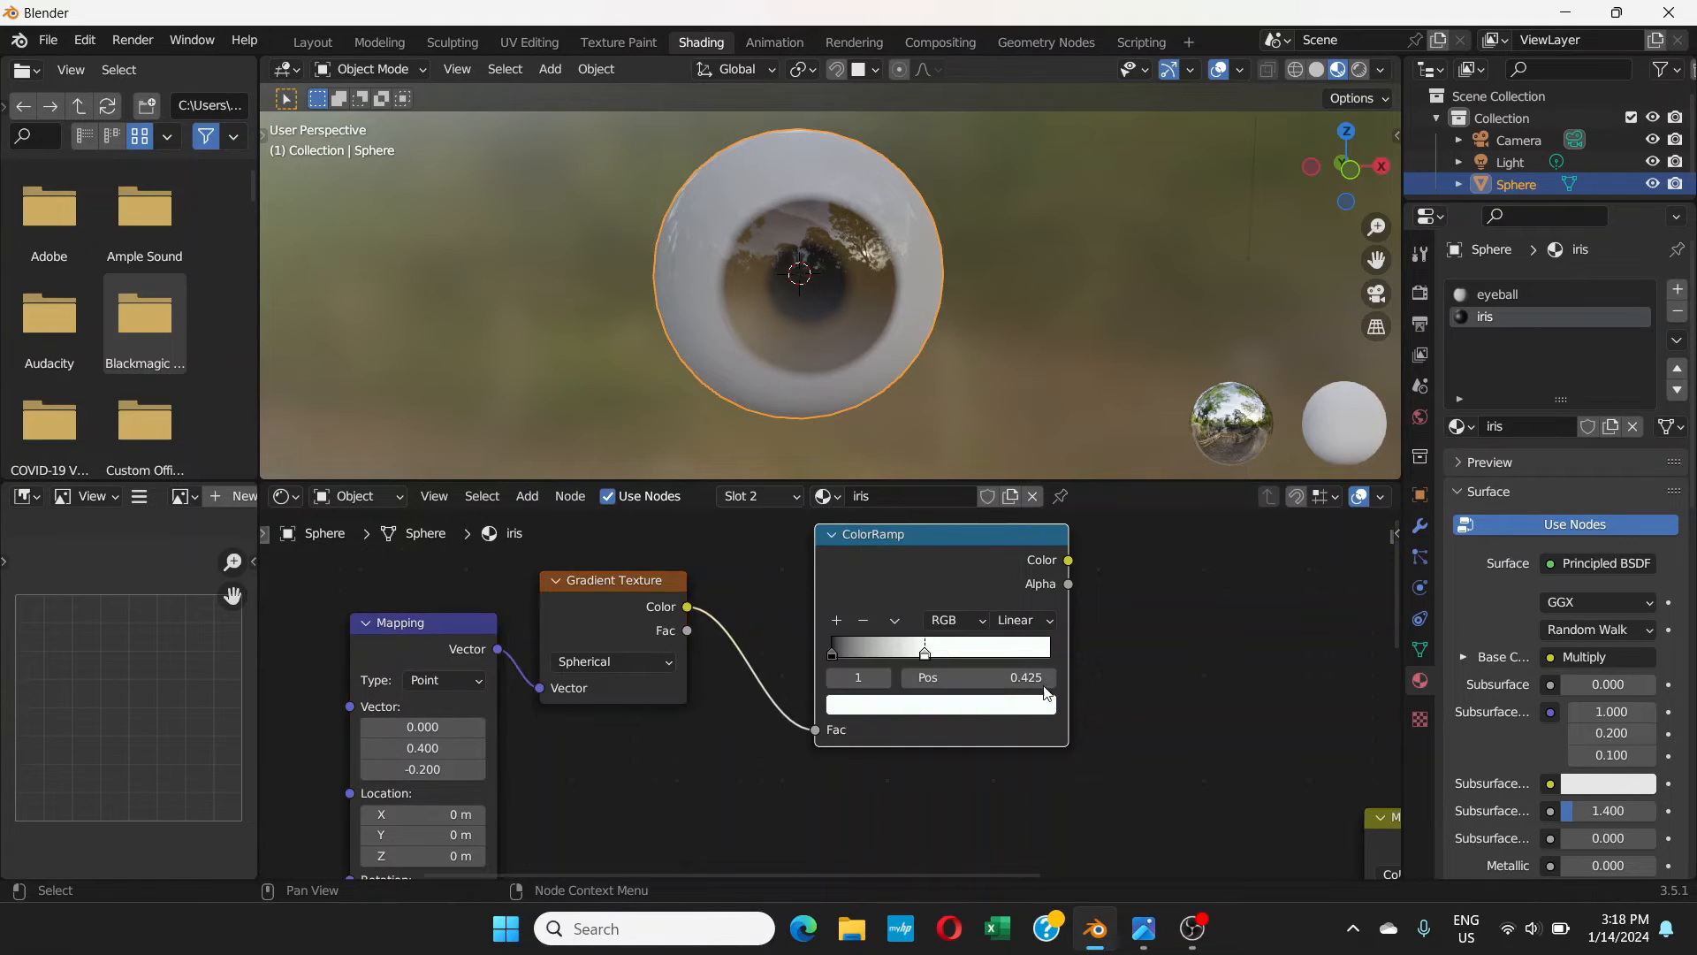
# - Reposition the duplicated ColorRamp and the Multiply node, and connect that ramp's Color output to Multiply's B input
pyautogui.moveTo(984, 534); pyautogui.dragTo(909, 588)
pyautogui.scroll(-3, 1110, 666)
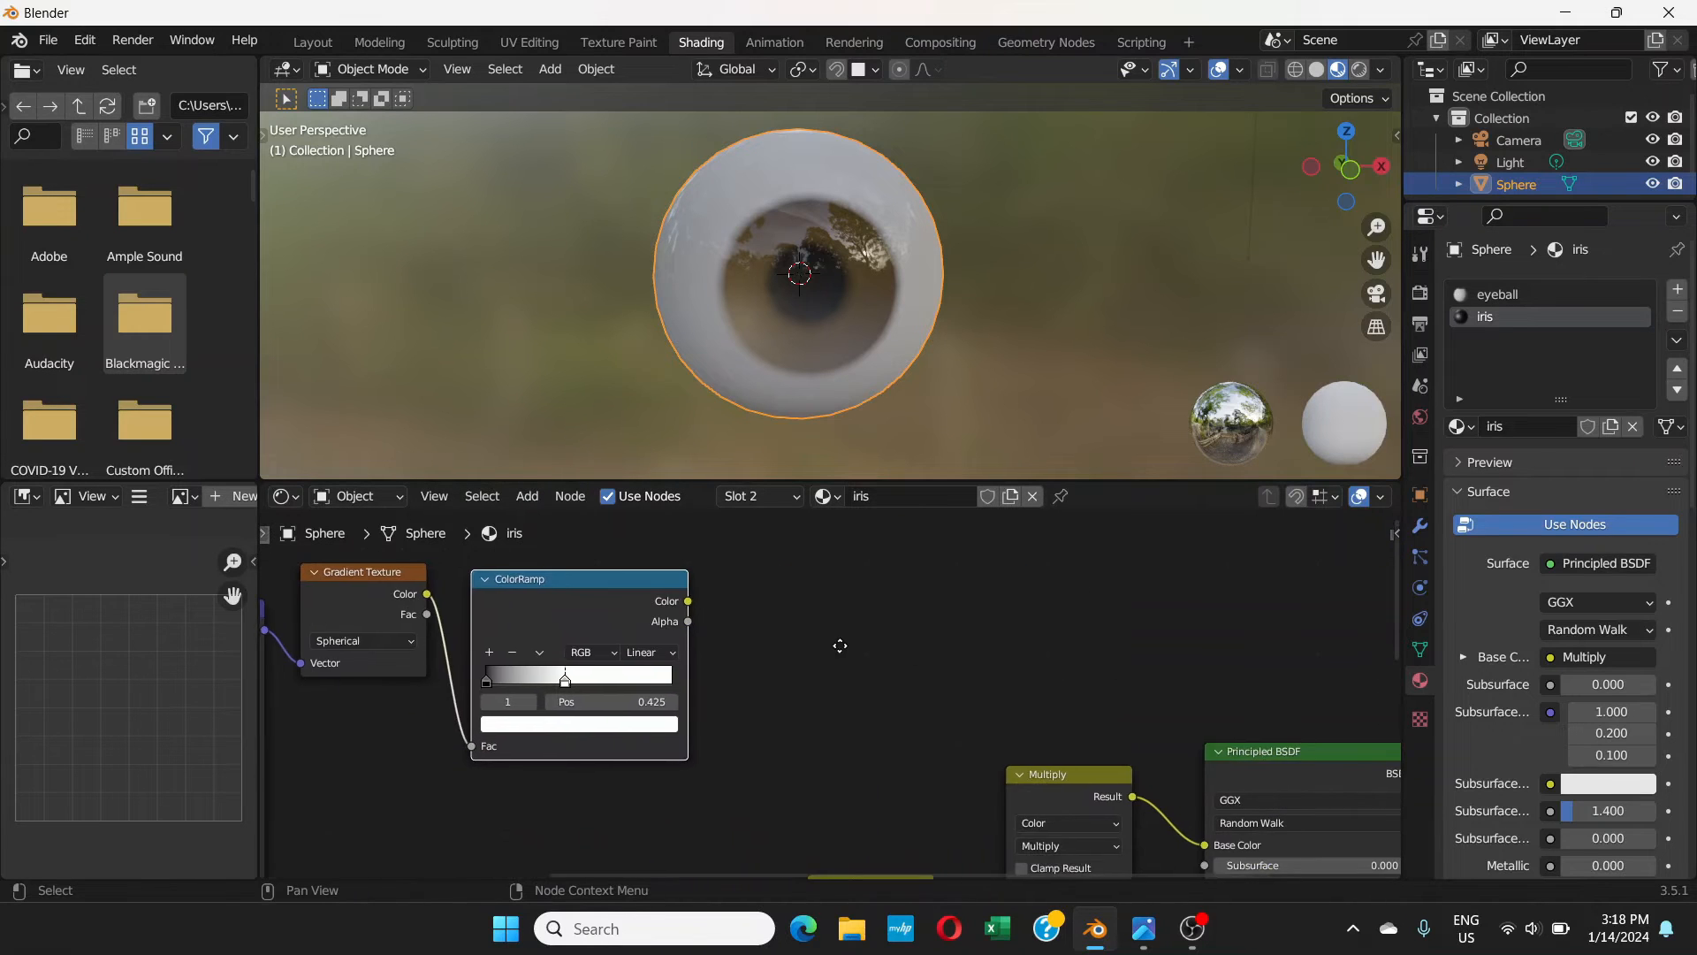
pyautogui.moveTo(900, 648); pyautogui.dragTo(934, 583, button='middle')
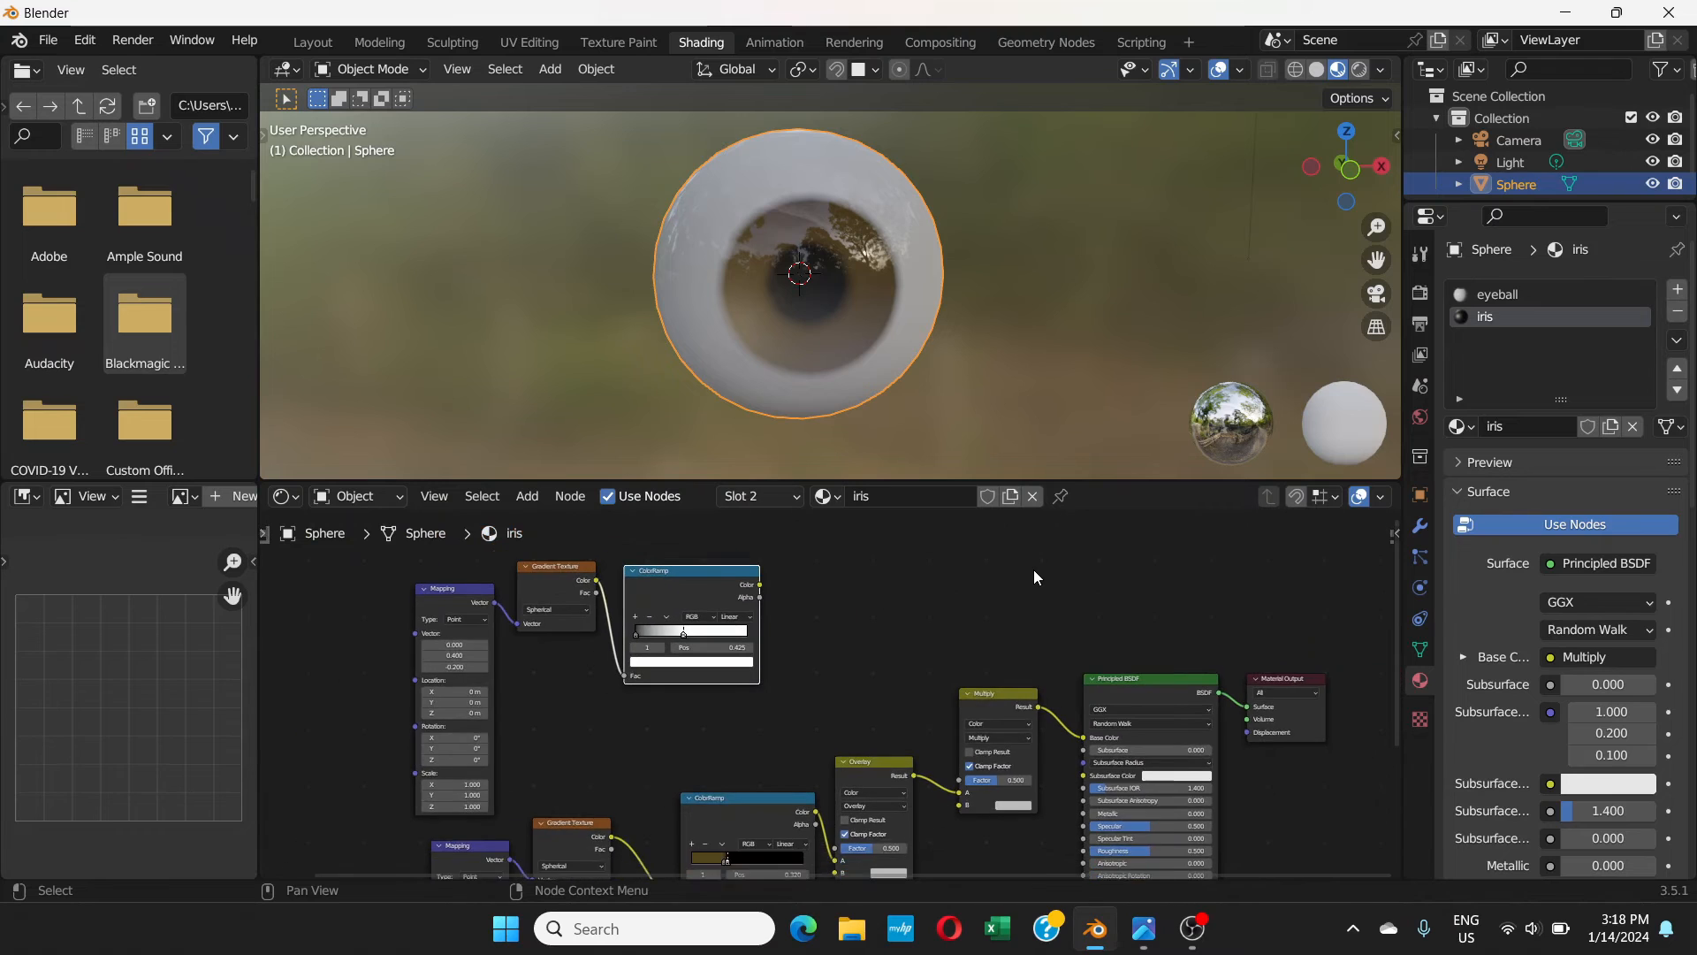
pyautogui.moveTo(1033, 570); pyautogui.dragTo(939, 590, button='middle')
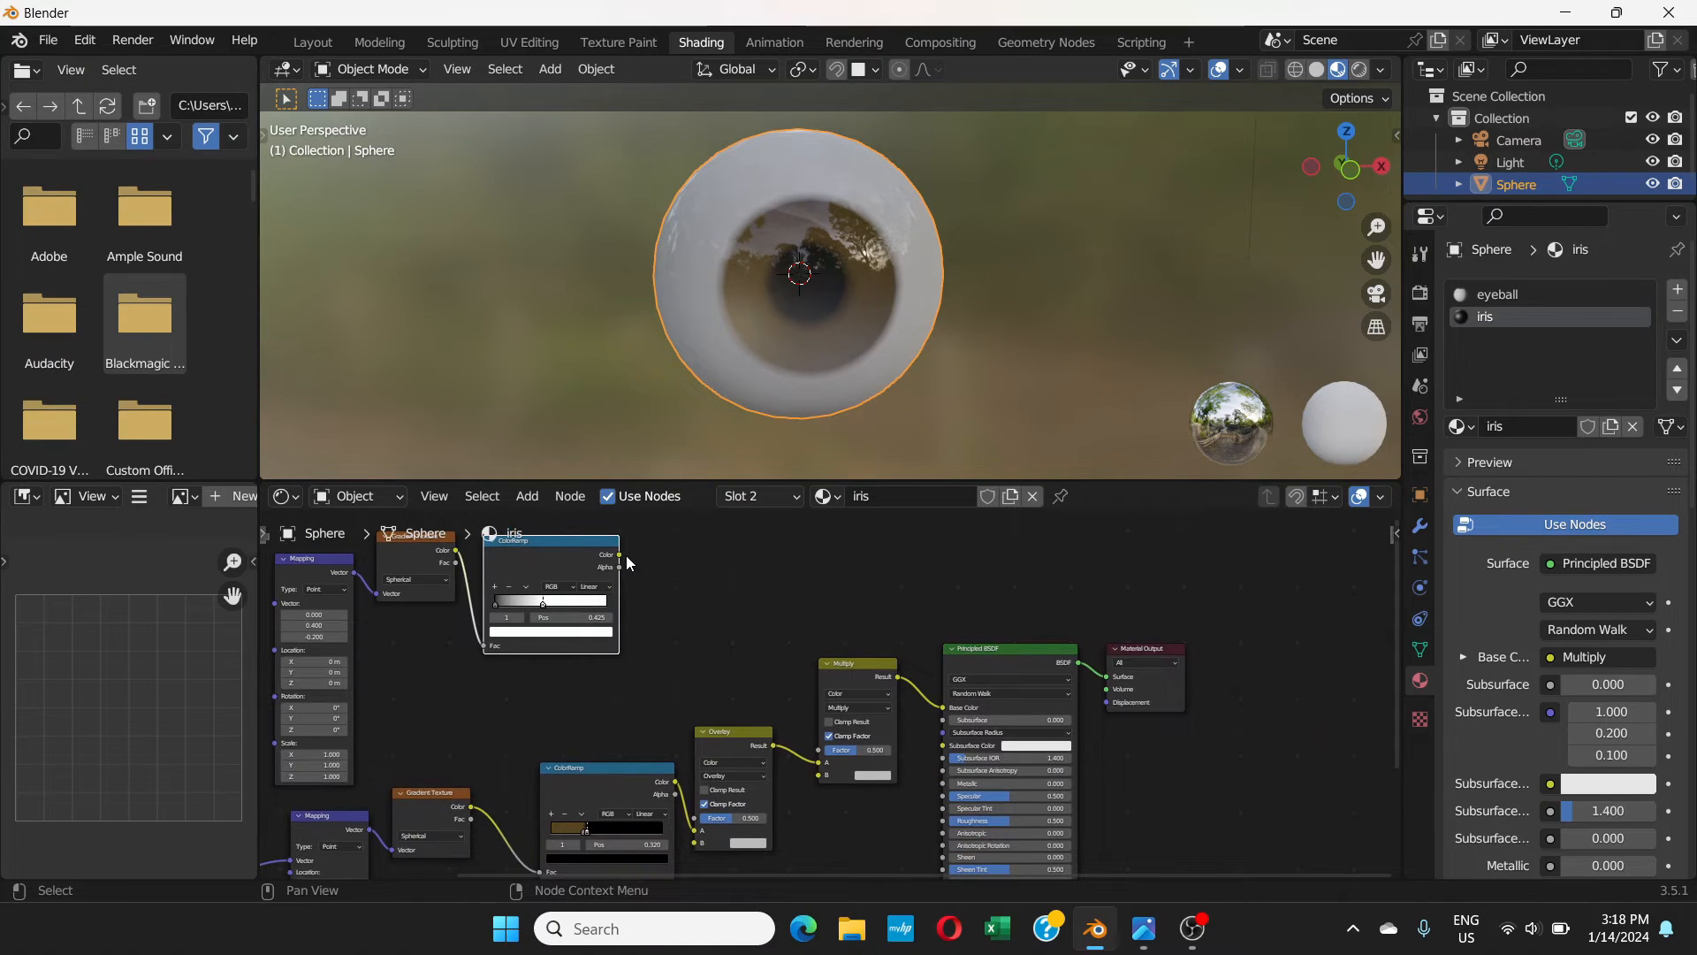
pyautogui.moveTo(841, 661); pyautogui.dragTo(856, 611)
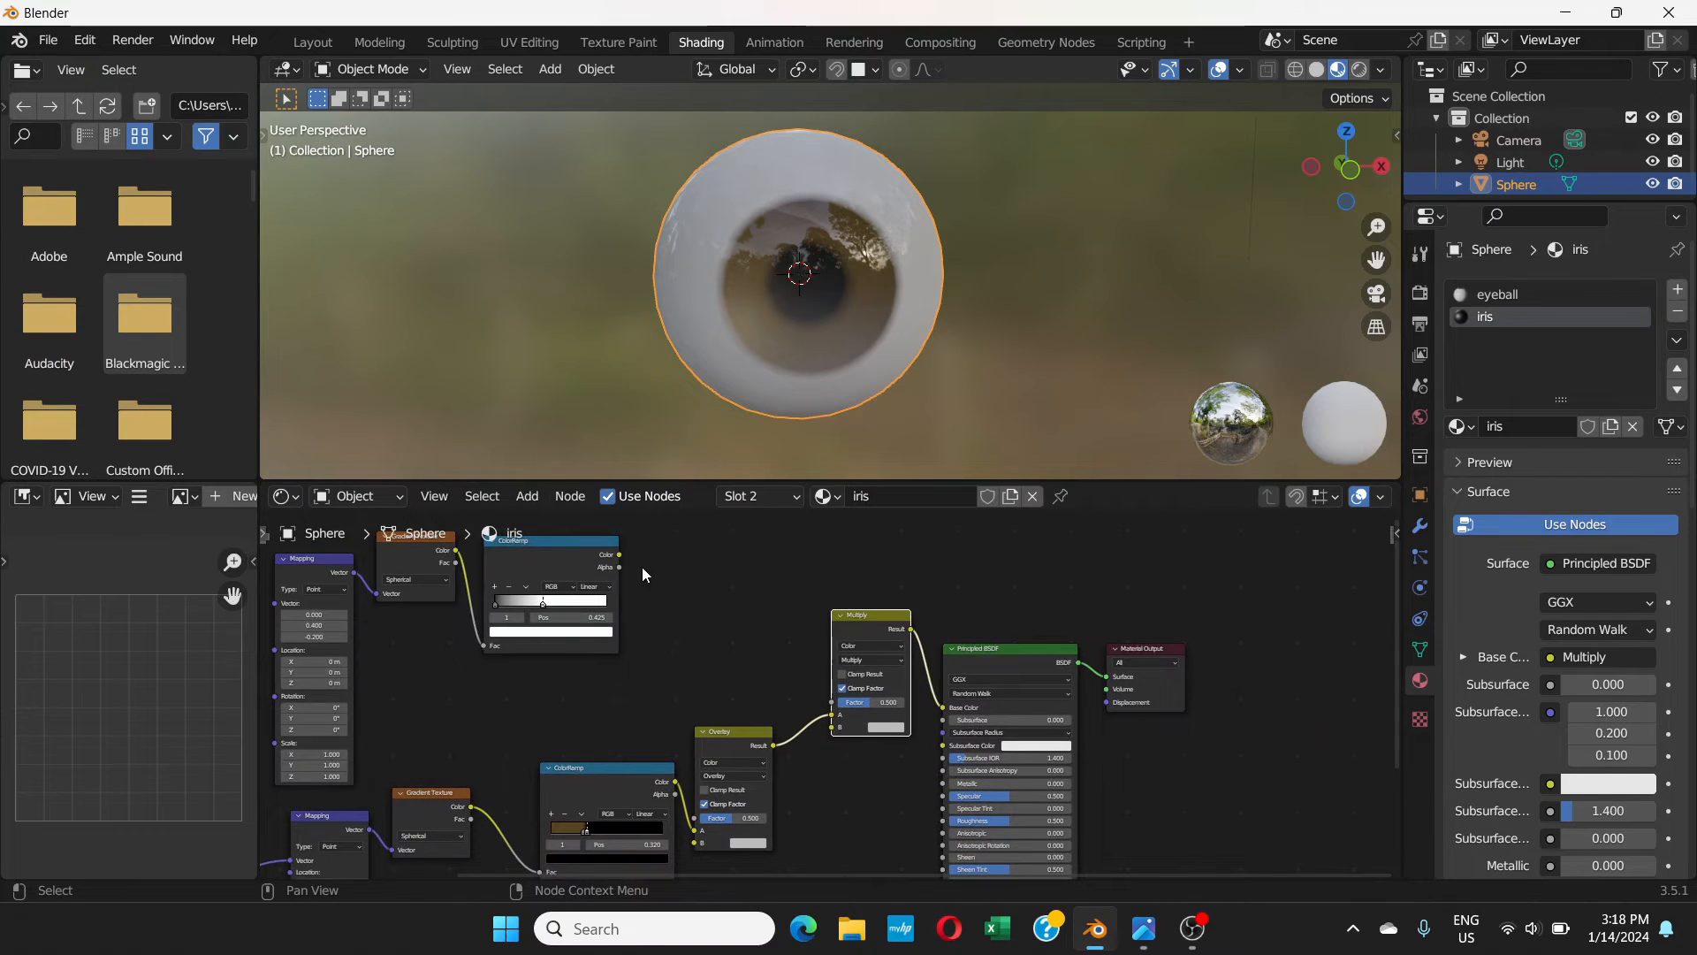
pyautogui.moveTo(621, 553); pyautogui.dragTo(830, 723)
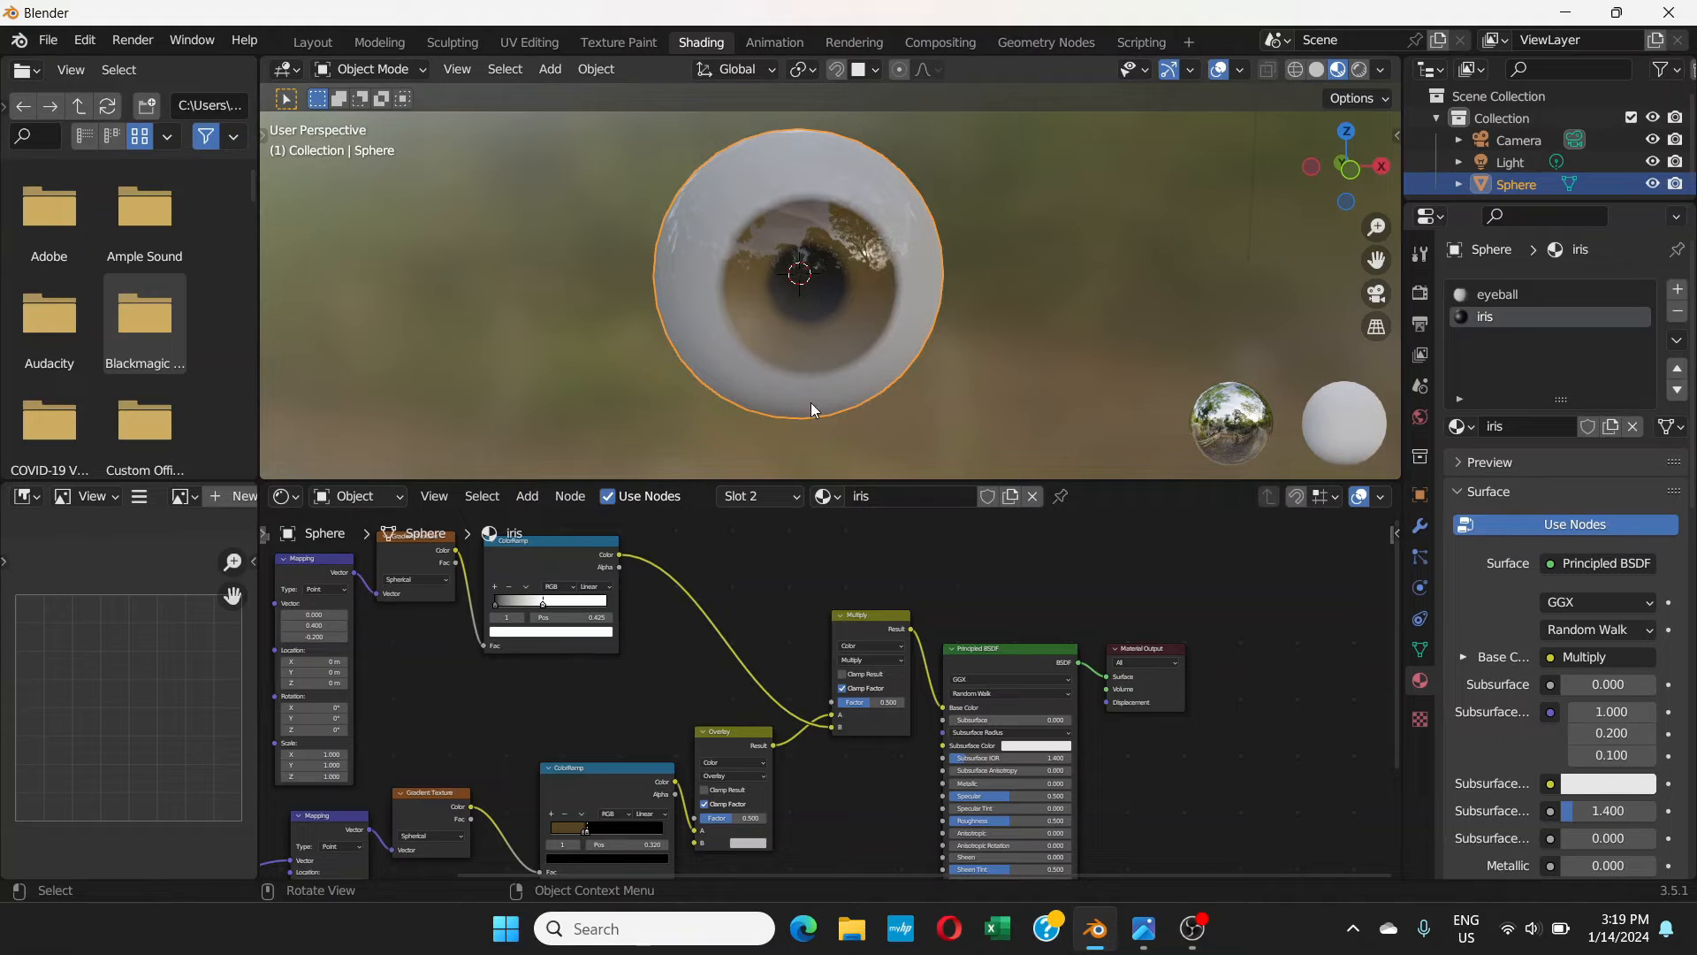
# - Shift the upper ColorRamp's black stop slightly inward from the ramp's start and move its white stop to about 0.571
pyautogui.moveTo(810, 402); pyautogui.dragTo(792, 353, button='middle')
pyautogui.scroll(1, 792, 353)
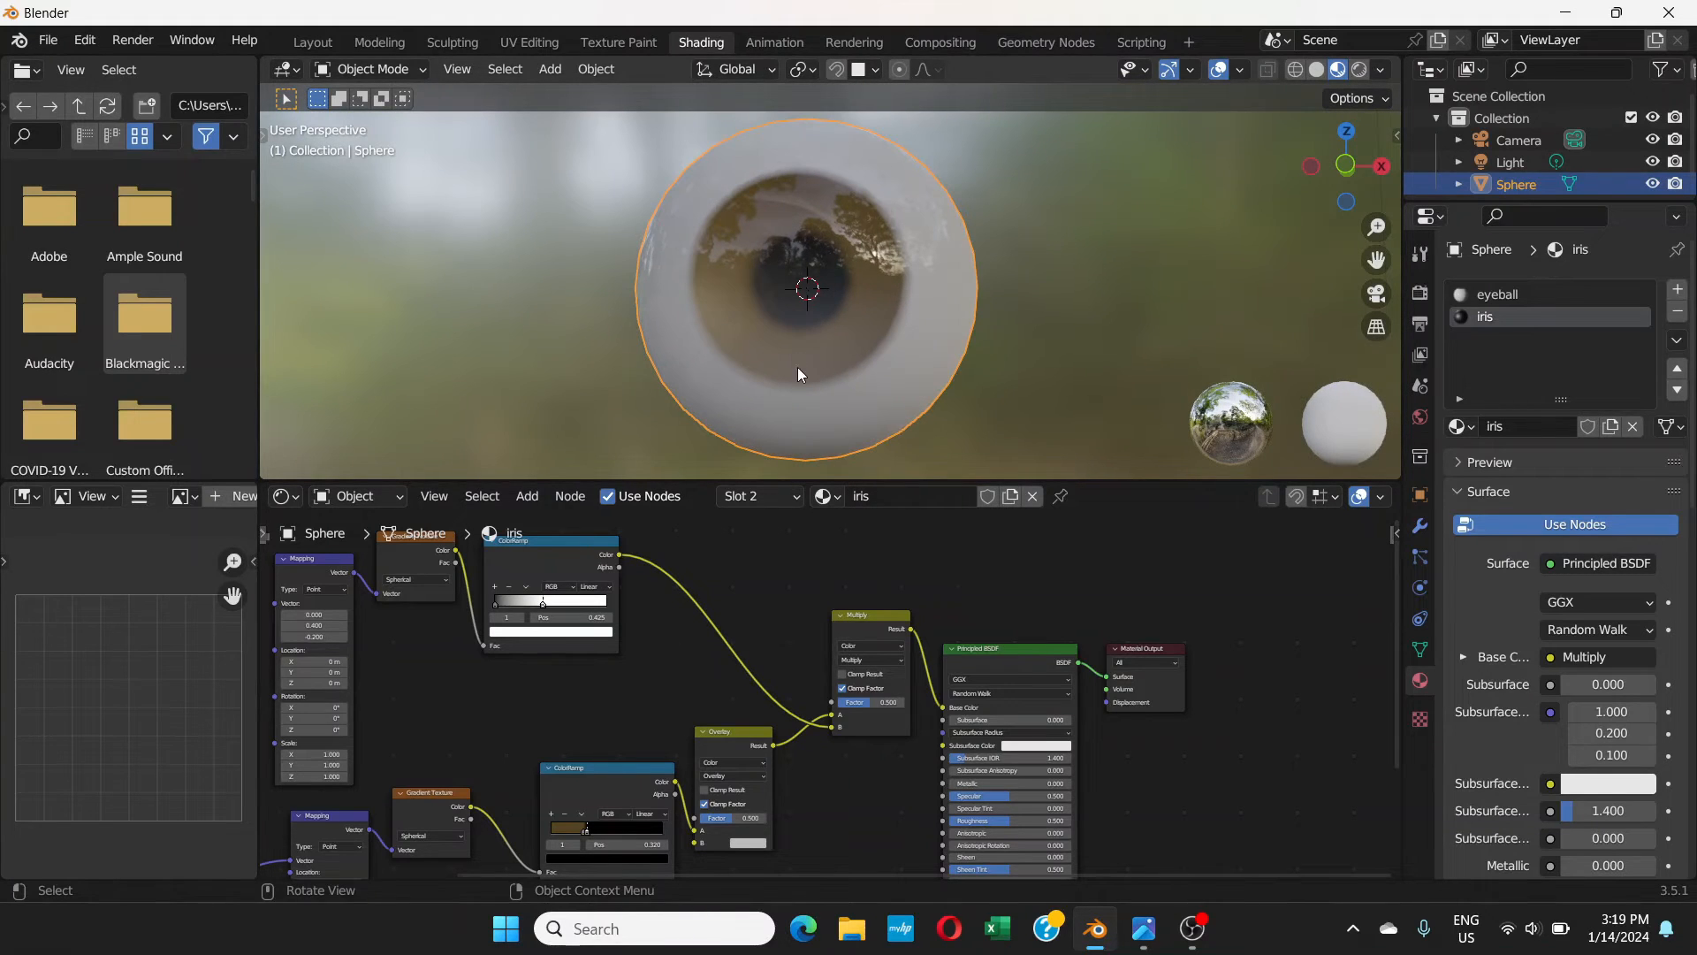
pyautogui.moveTo(561, 633); pyautogui.dragTo(772, 554, button='middle')
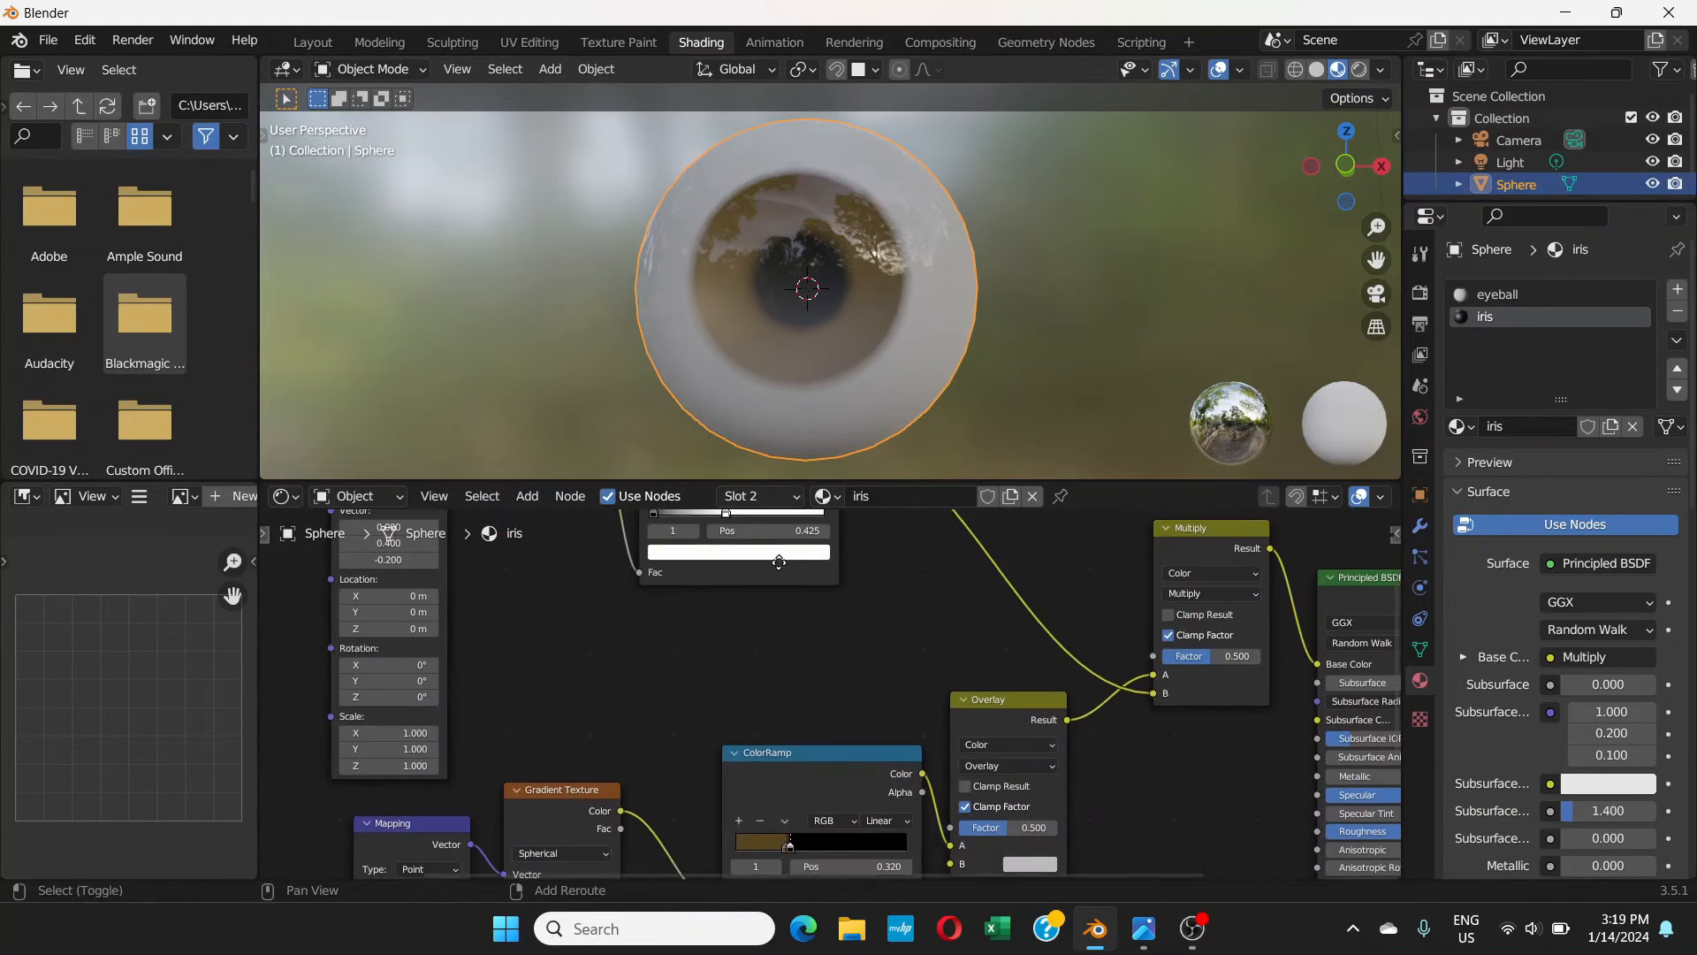
pyautogui.scroll(2, 760, 636)
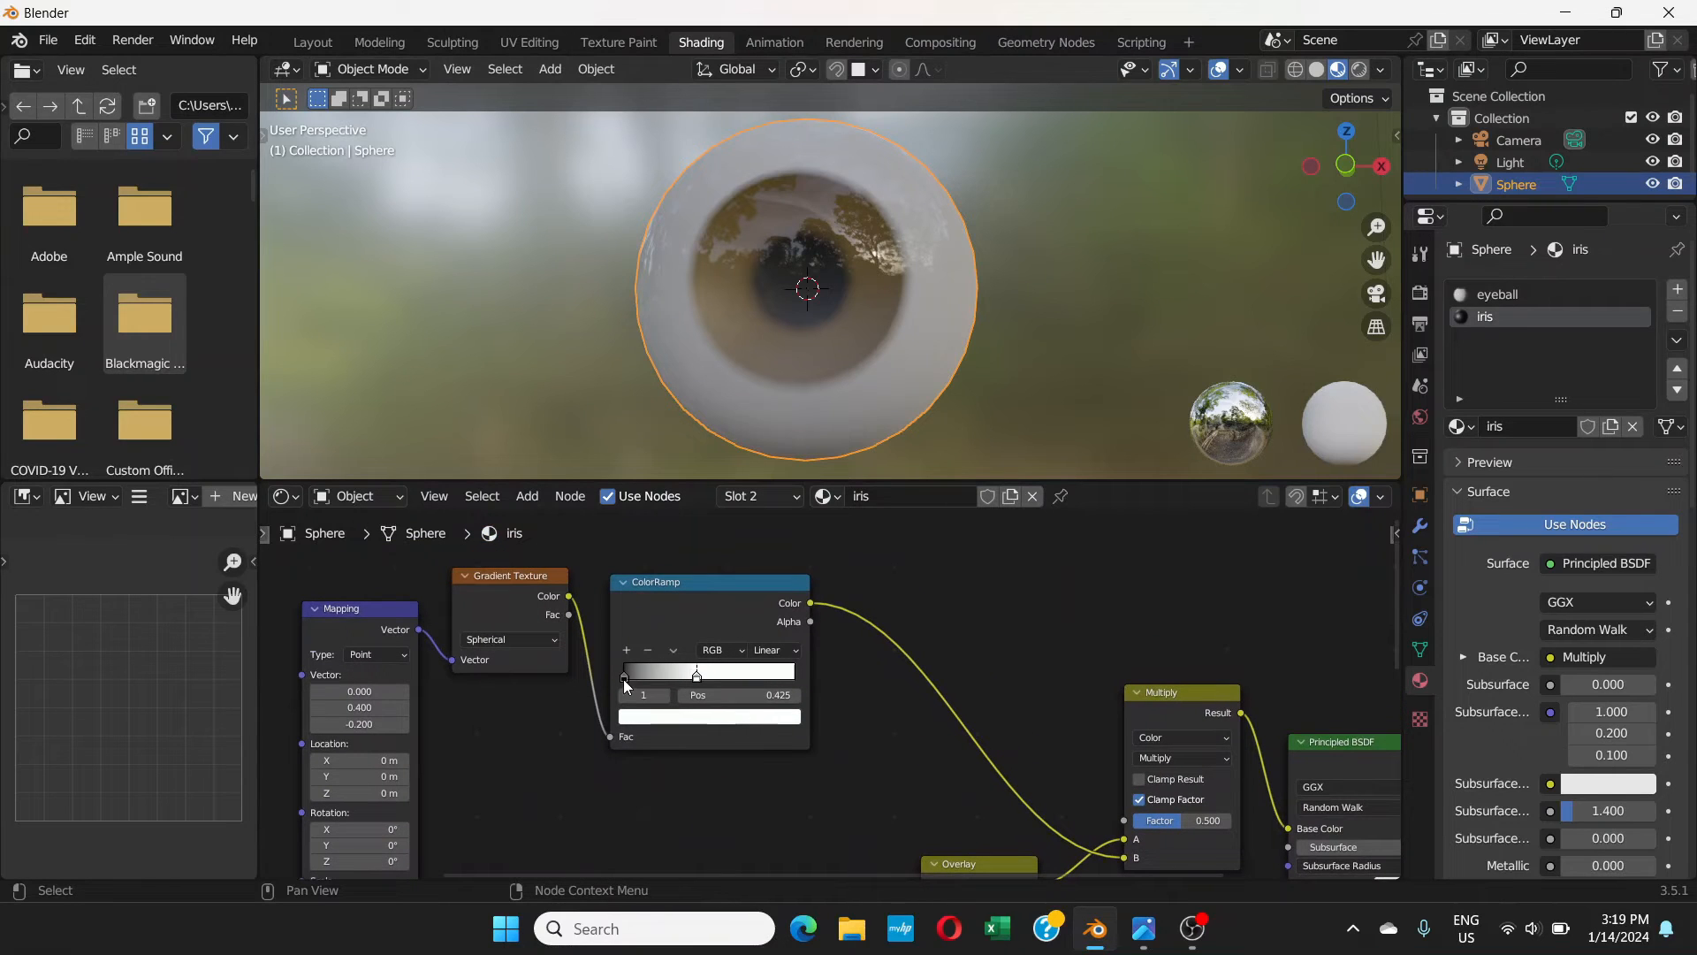
pyautogui.moveTo(624, 676); pyautogui.dragTo(722, 679)
pyautogui.moveTo(726, 774); pyautogui.dragTo(1052, 710, button='middle')
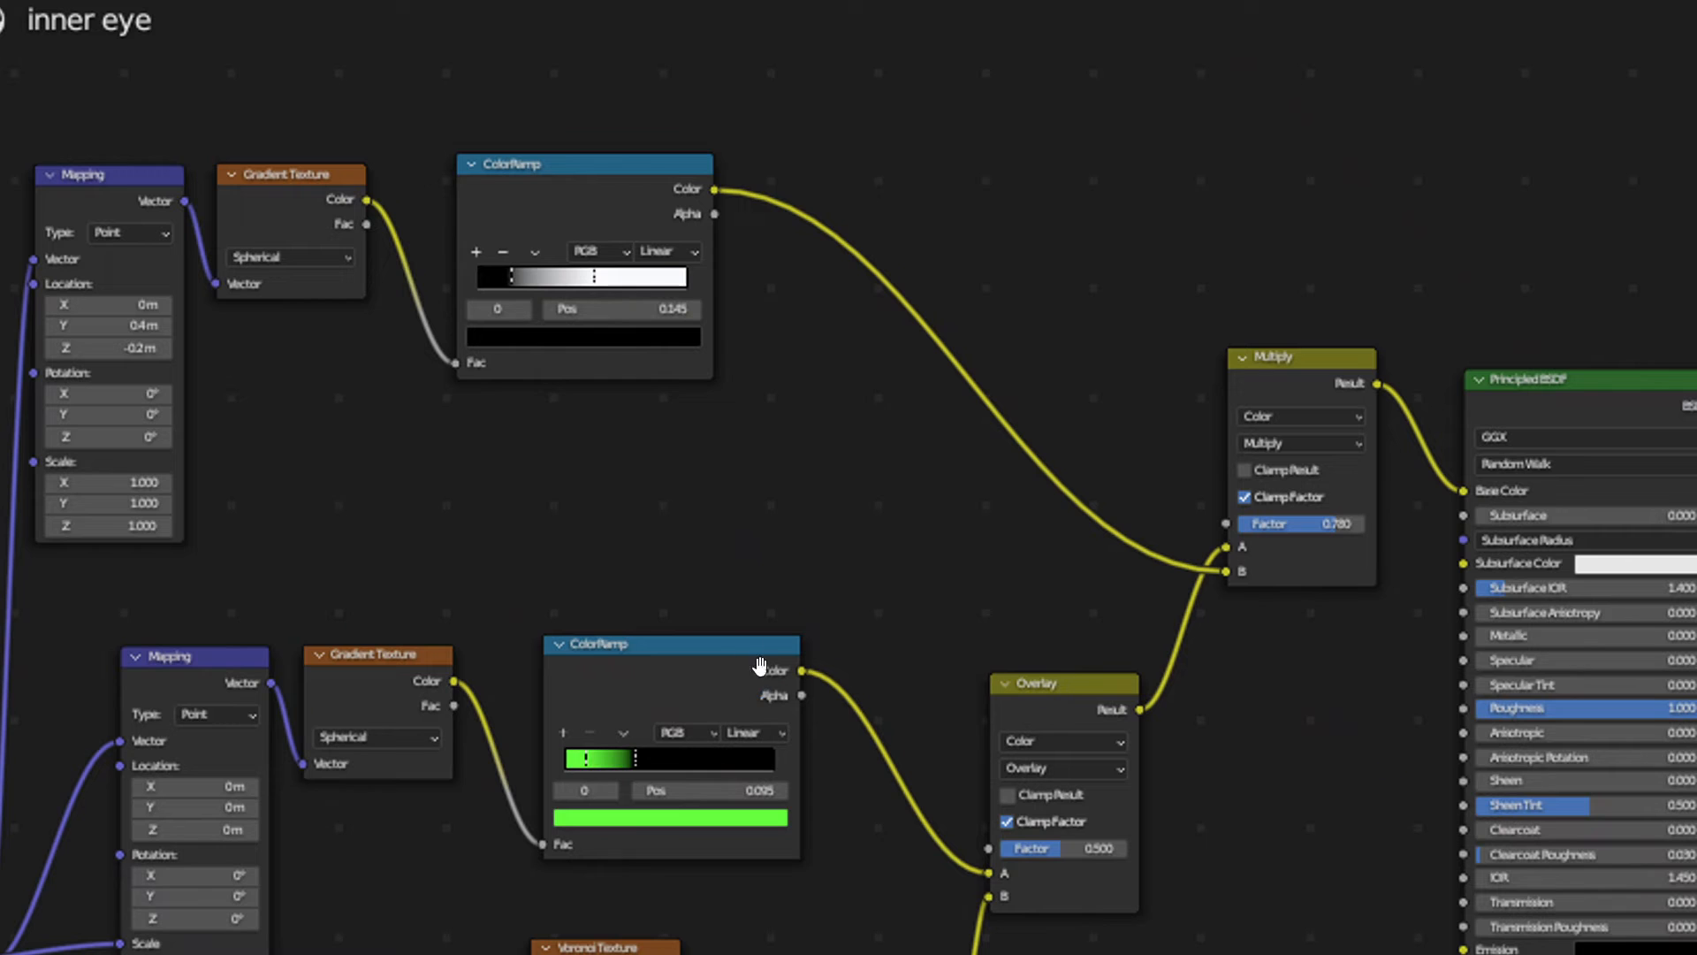
# - Move the upper Mapping node closer to Texture Coordinate and connect the Object output to its Vector input
pyautogui.moveTo(555, 455); pyautogui.dragTo(989, 396, button='middle')
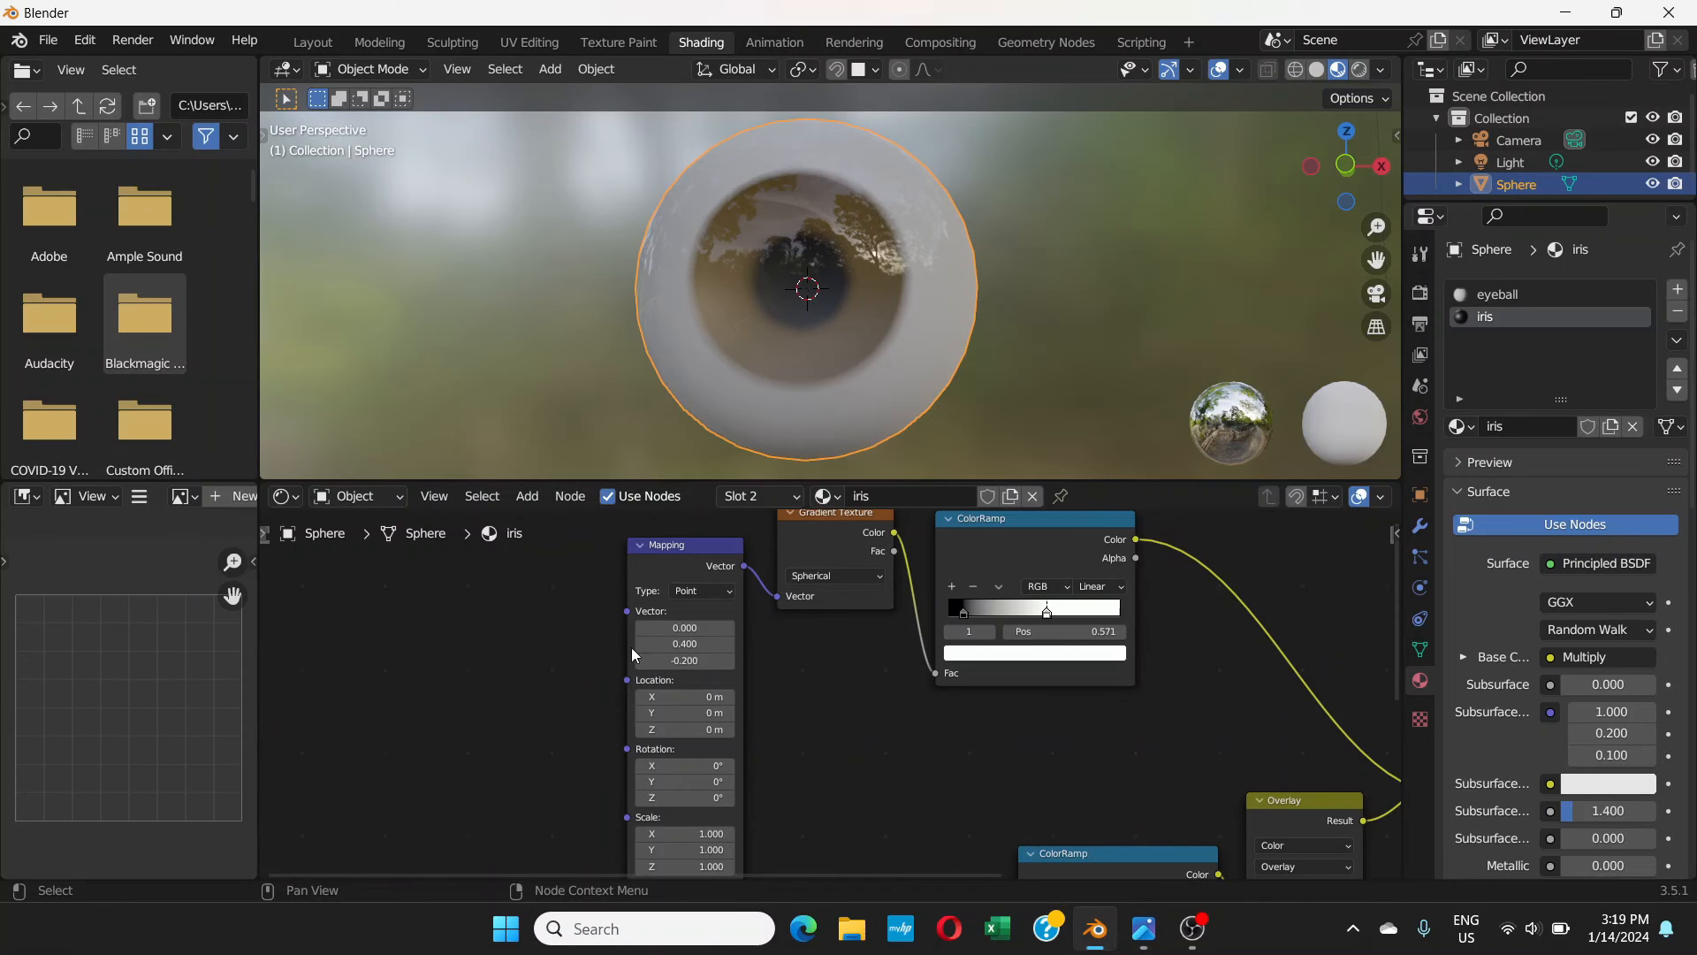
pyautogui.moveTo(677, 638); pyautogui.dragTo(889, 588, button='middle')
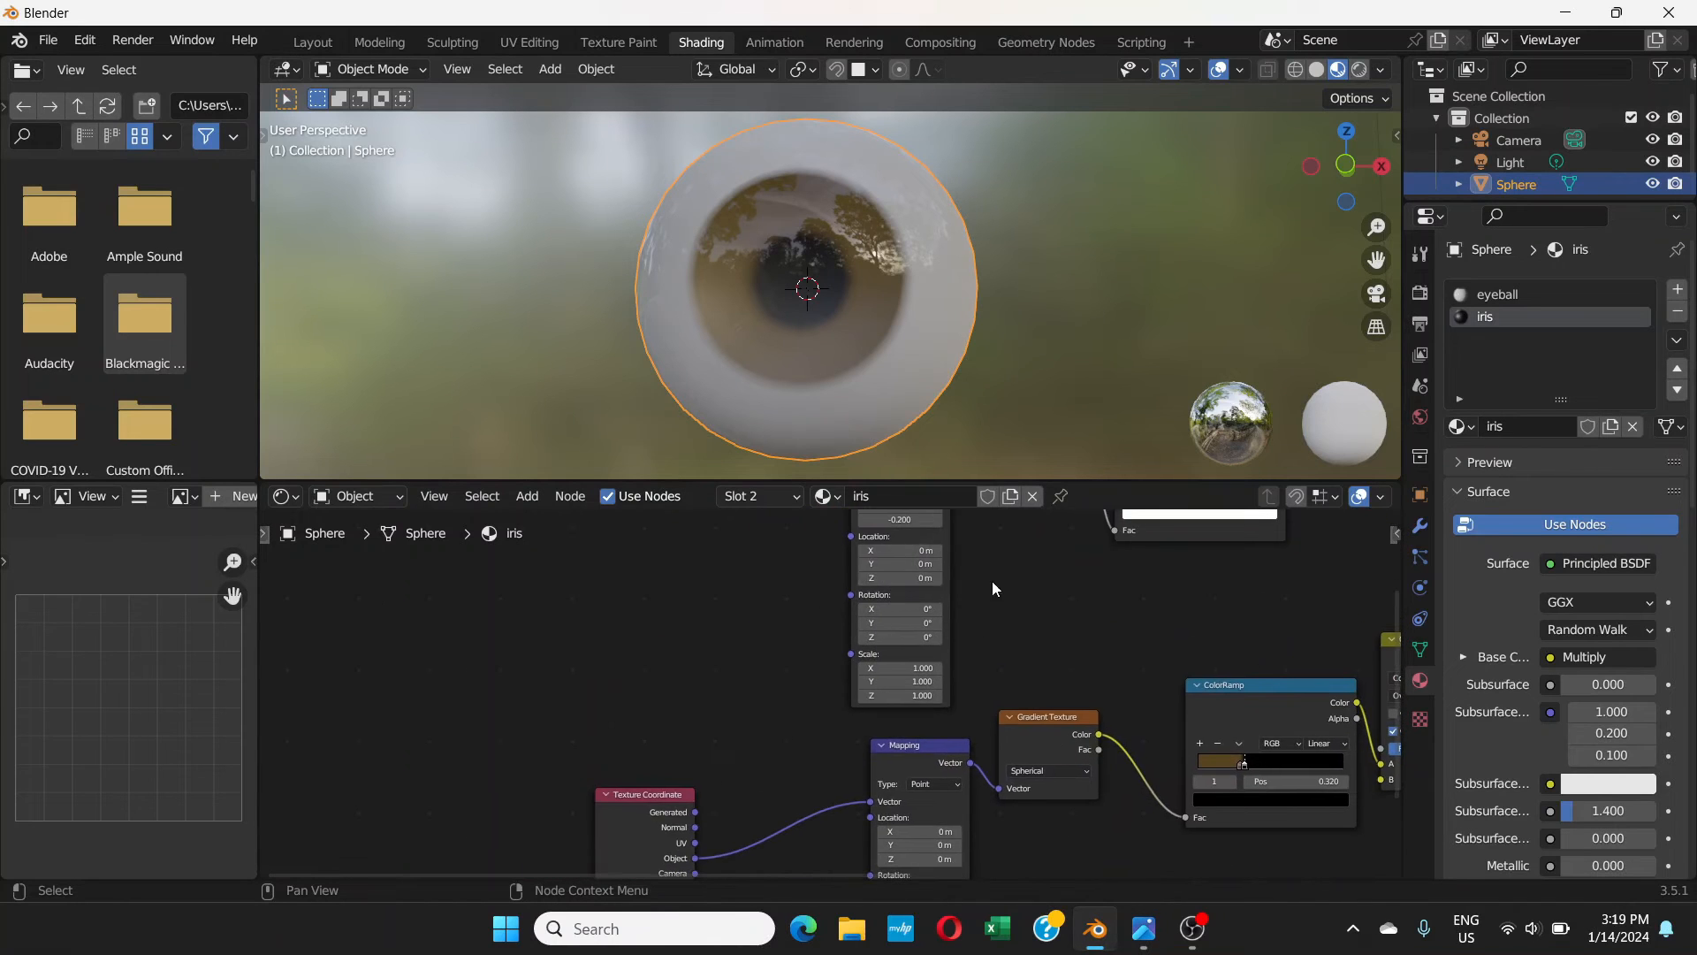
pyautogui.scroll(-1, 953, 610)
pyautogui.moveTo(937, 515); pyautogui.dragTo(897, 552)
pyautogui.moveTo(988, 696); pyautogui.dragTo(1052, 630, button='middle')
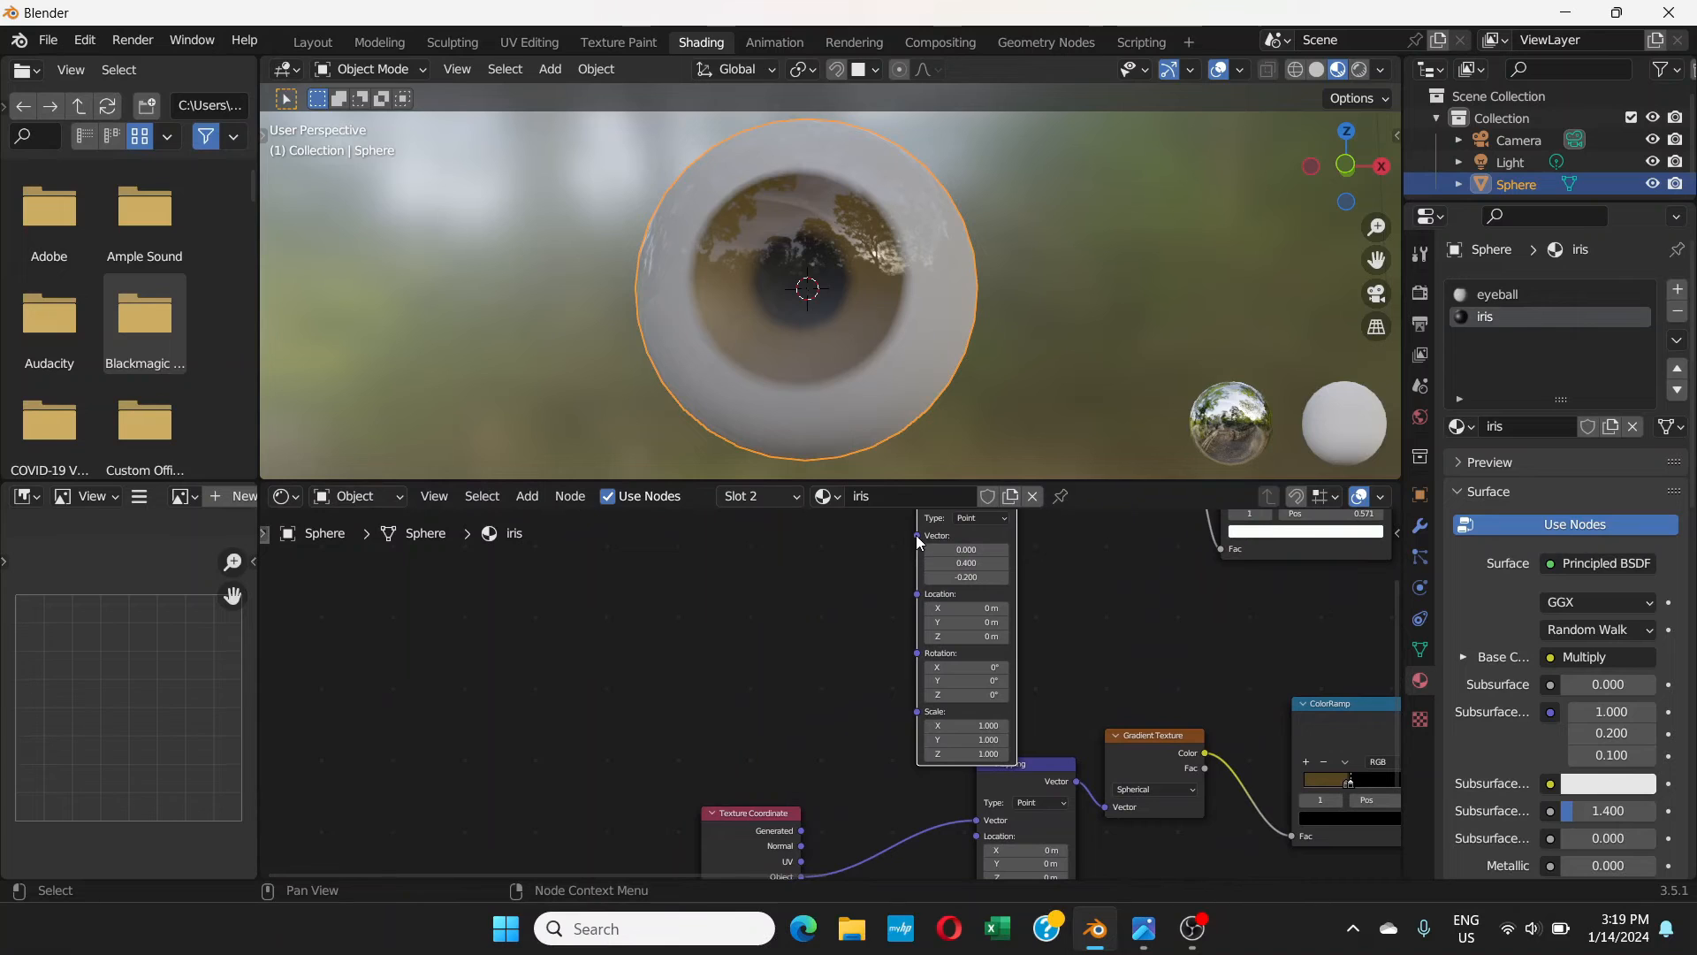
pyautogui.moveTo(916, 534); pyautogui.dragTo(805, 717)
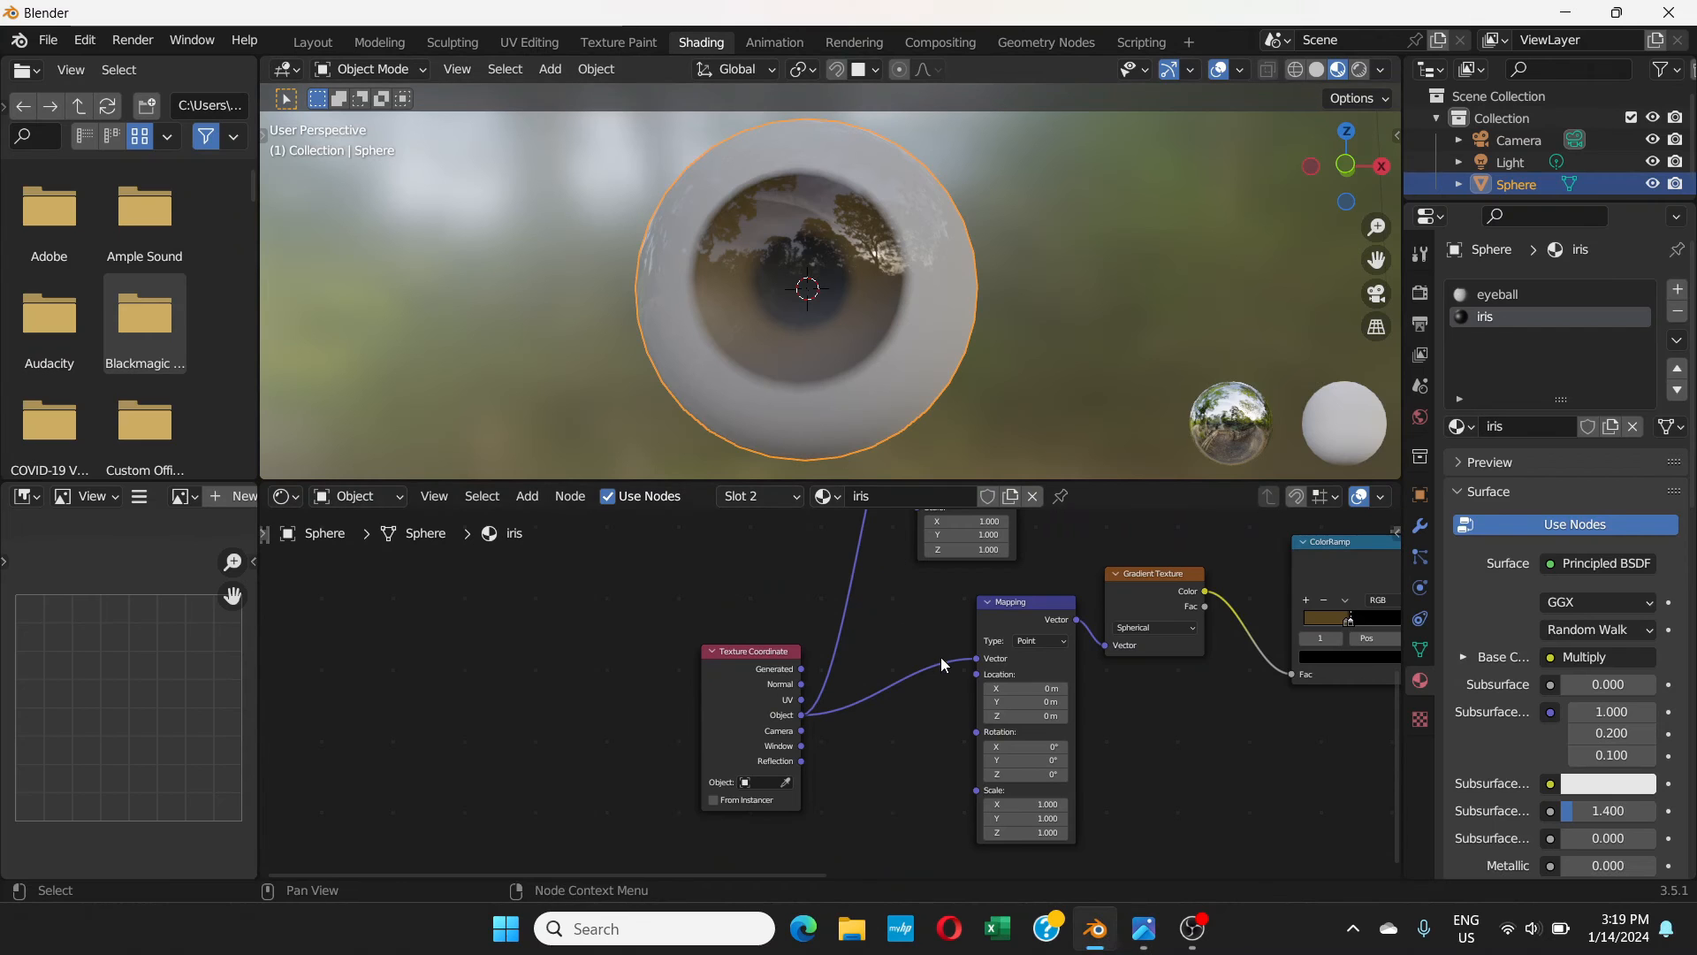
pyautogui.moveTo(1023, 565); pyautogui.dragTo(681, 797, button='middle')
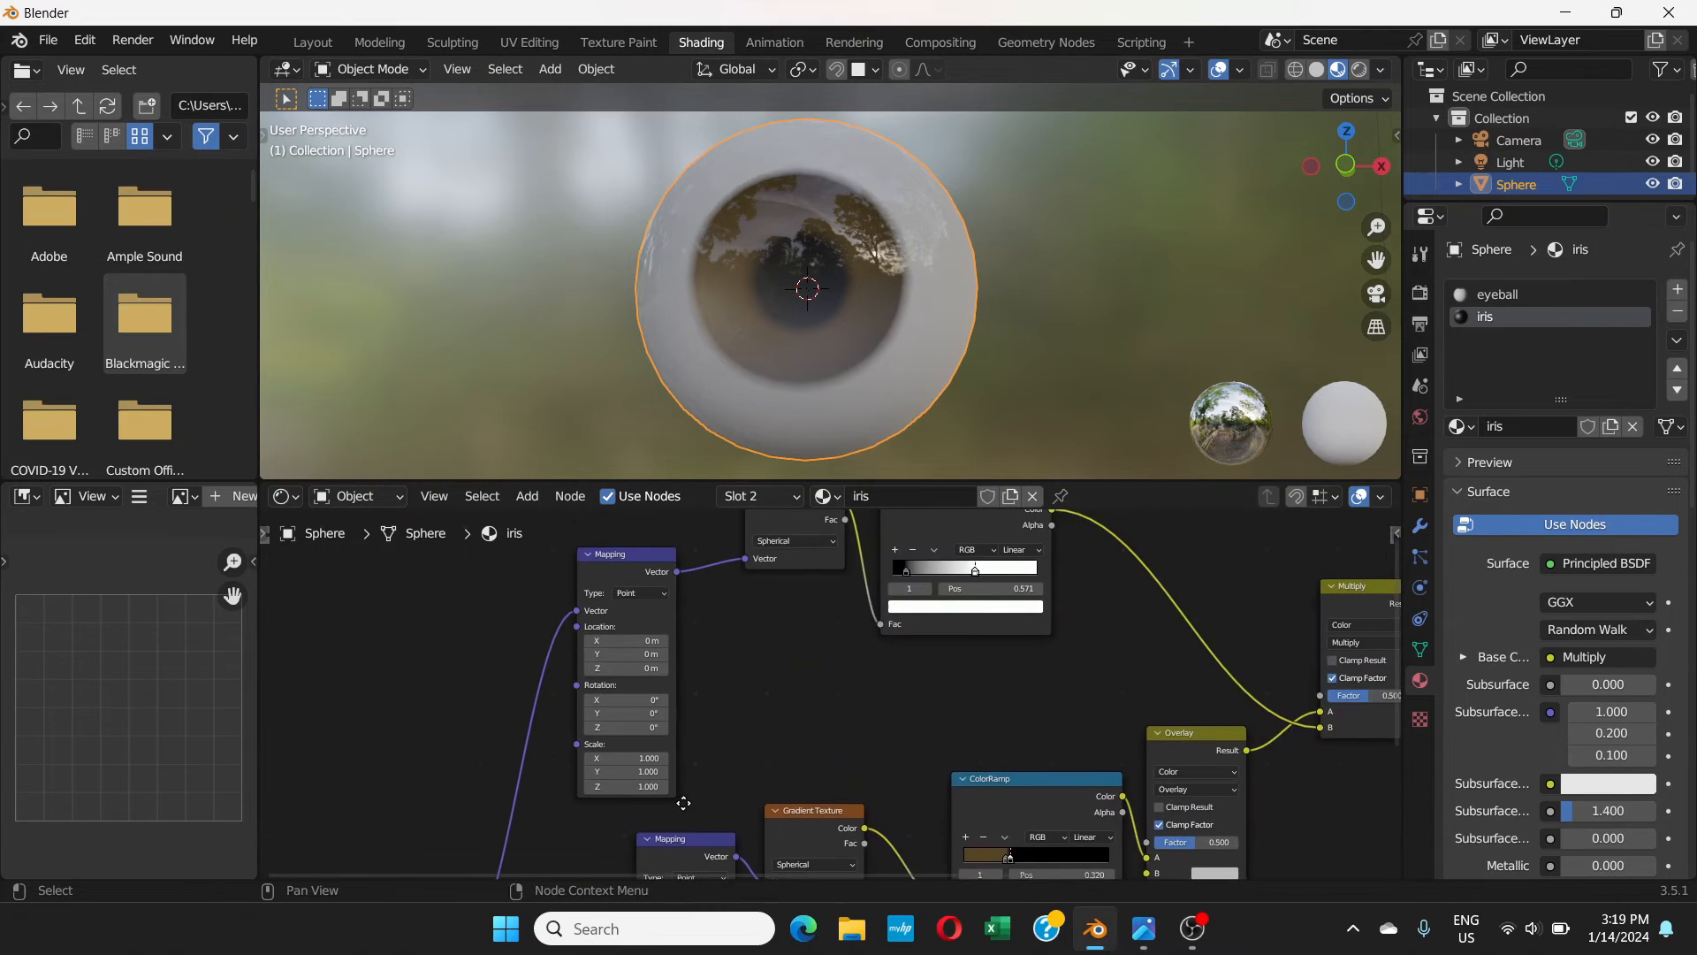
# - Move the upper ColorRamp's black stop to about 0.073 and its white stop to about 0.098
pyautogui.moveTo(944, 576); pyautogui.dragTo(894, 654, button='middle')
pyautogui.scroll(3, 896, 654)
pyautogui.scroll(1, 898, 654)
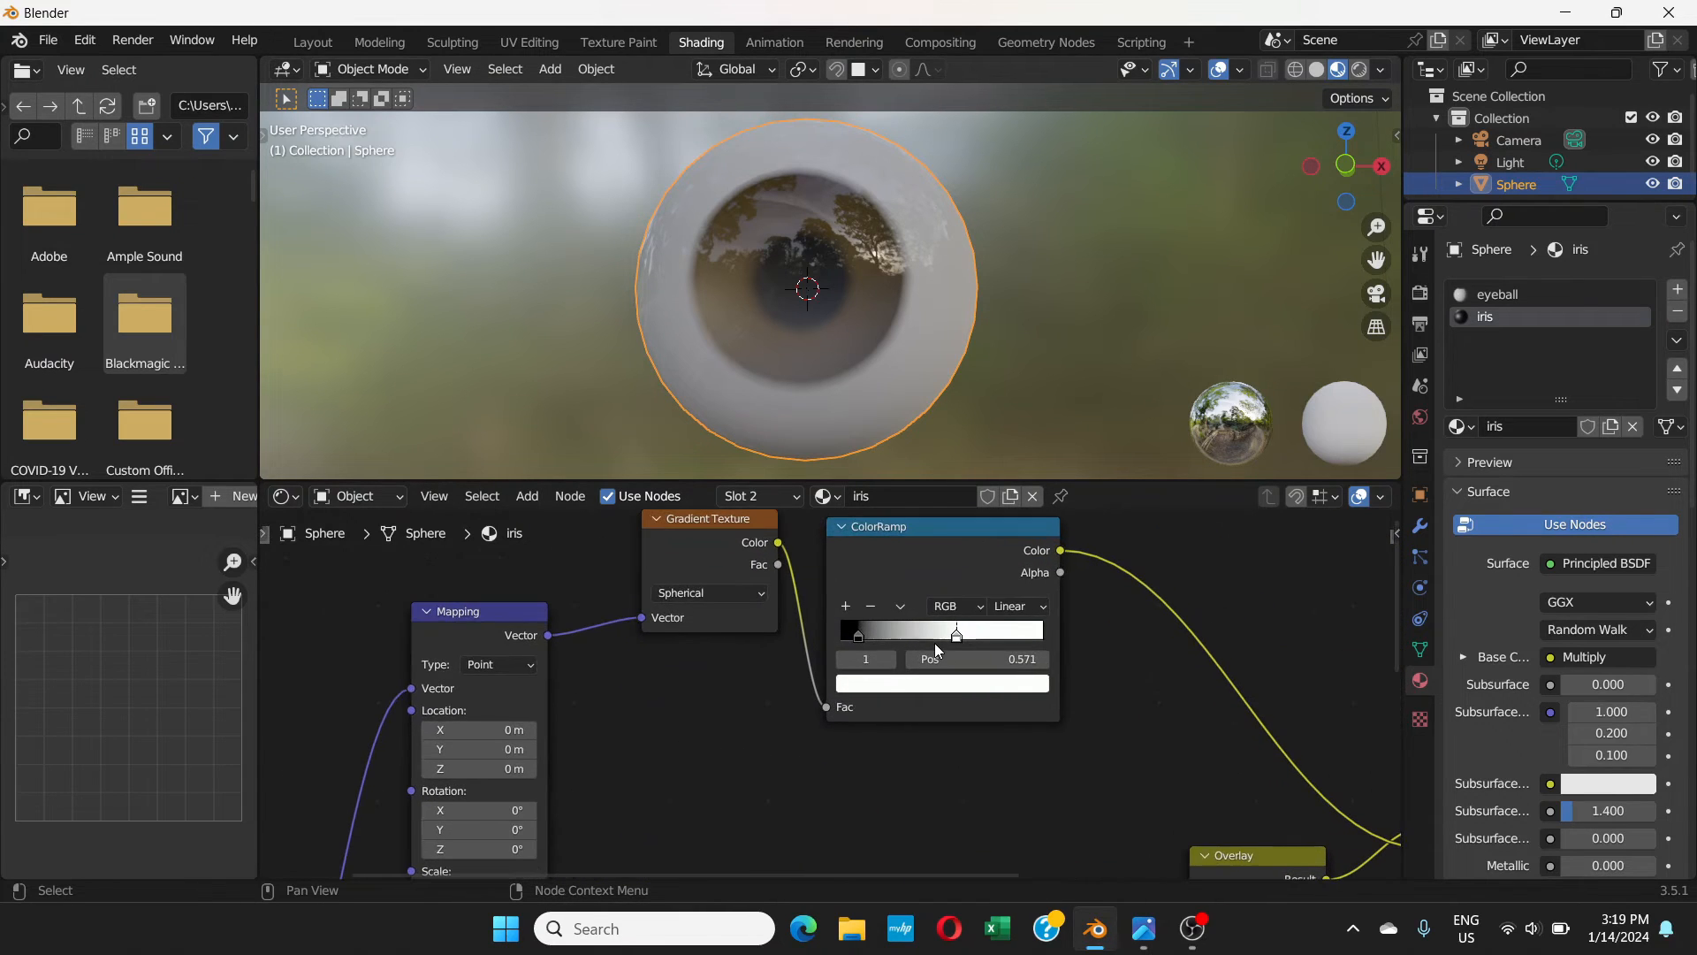
pyautogui.moveTo(956, 640)
pyautogui.mouseDown()
pyautogui.moveTo(859, 637)
pyautogui.moveTo(942, 636)
pyautogui.moveTo(859, 638)
pyautogui.moveTo(884, 638)
pyautogui.mouseUp()
pyautogui.click(883, 638)
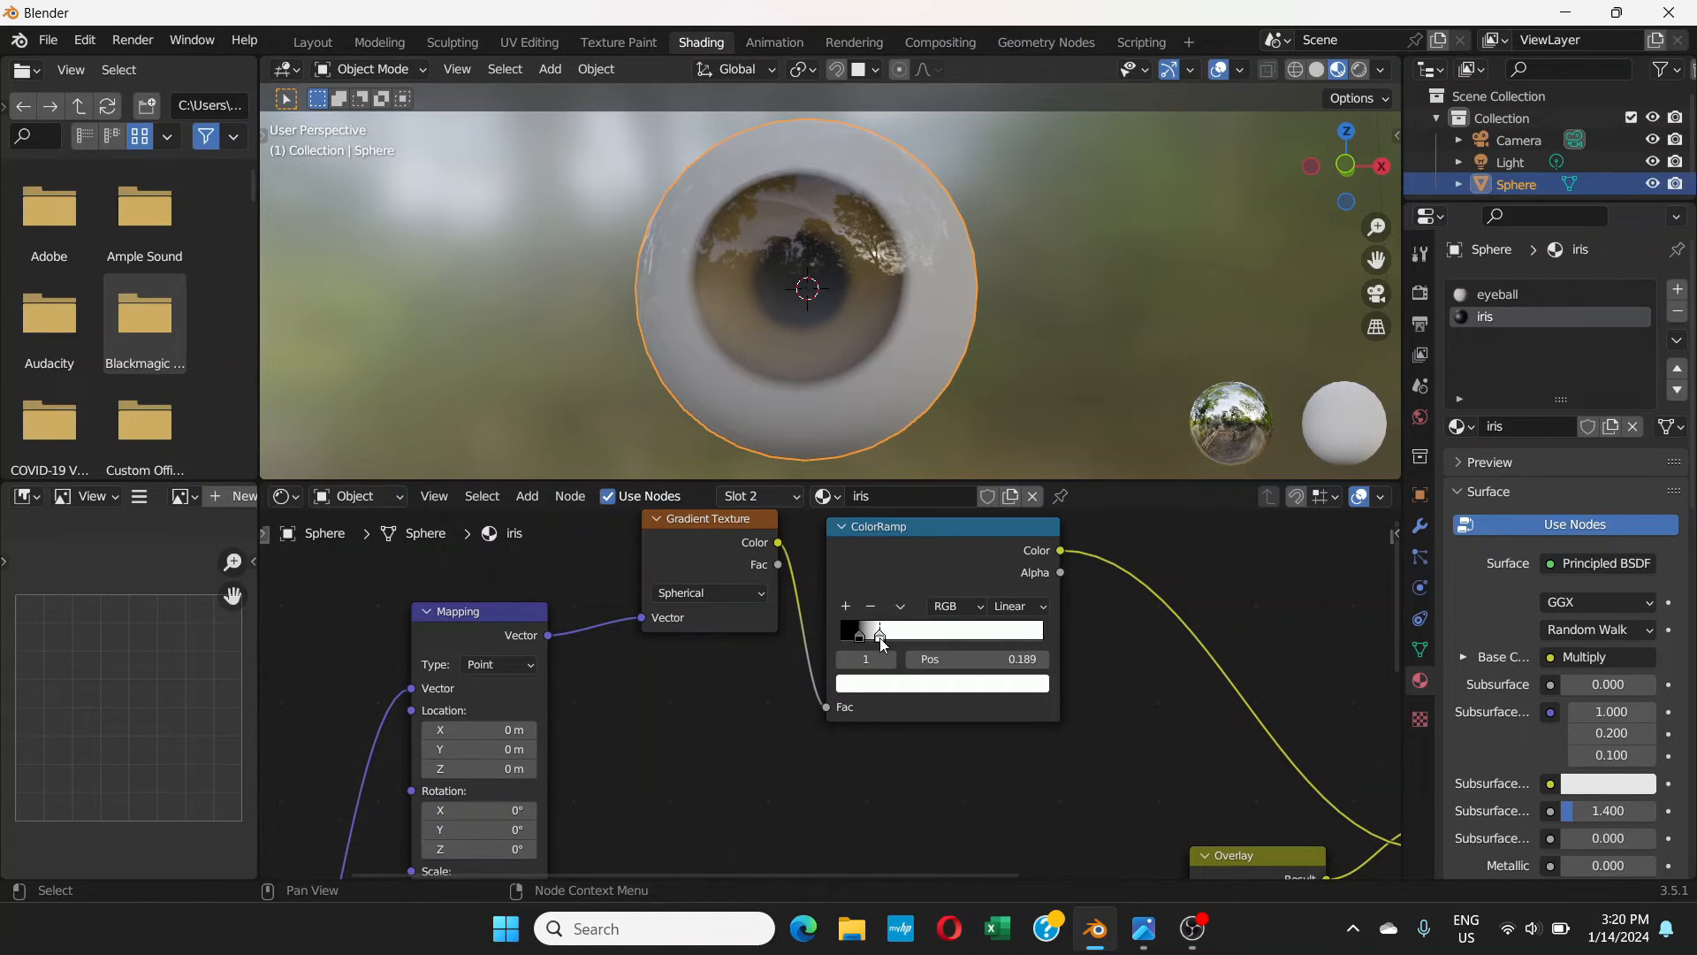
pyautogui.click(858, 638)
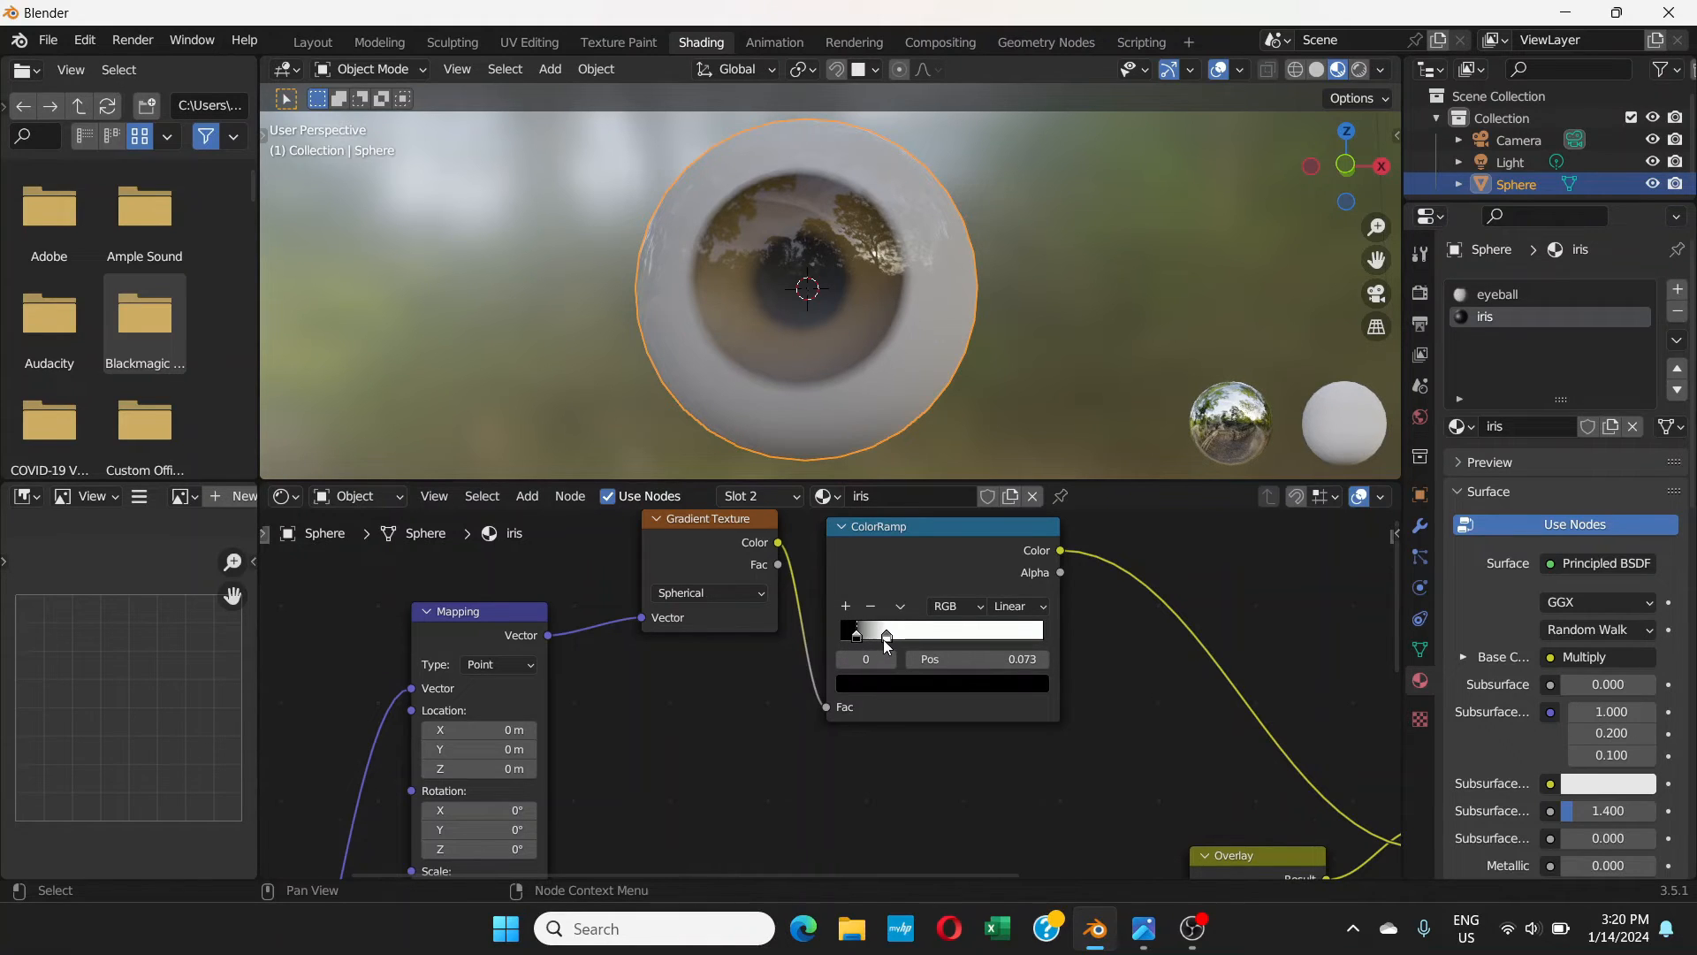
pyautogui.moveTo(887, 636); pyautogui.dragTo(896, 640)
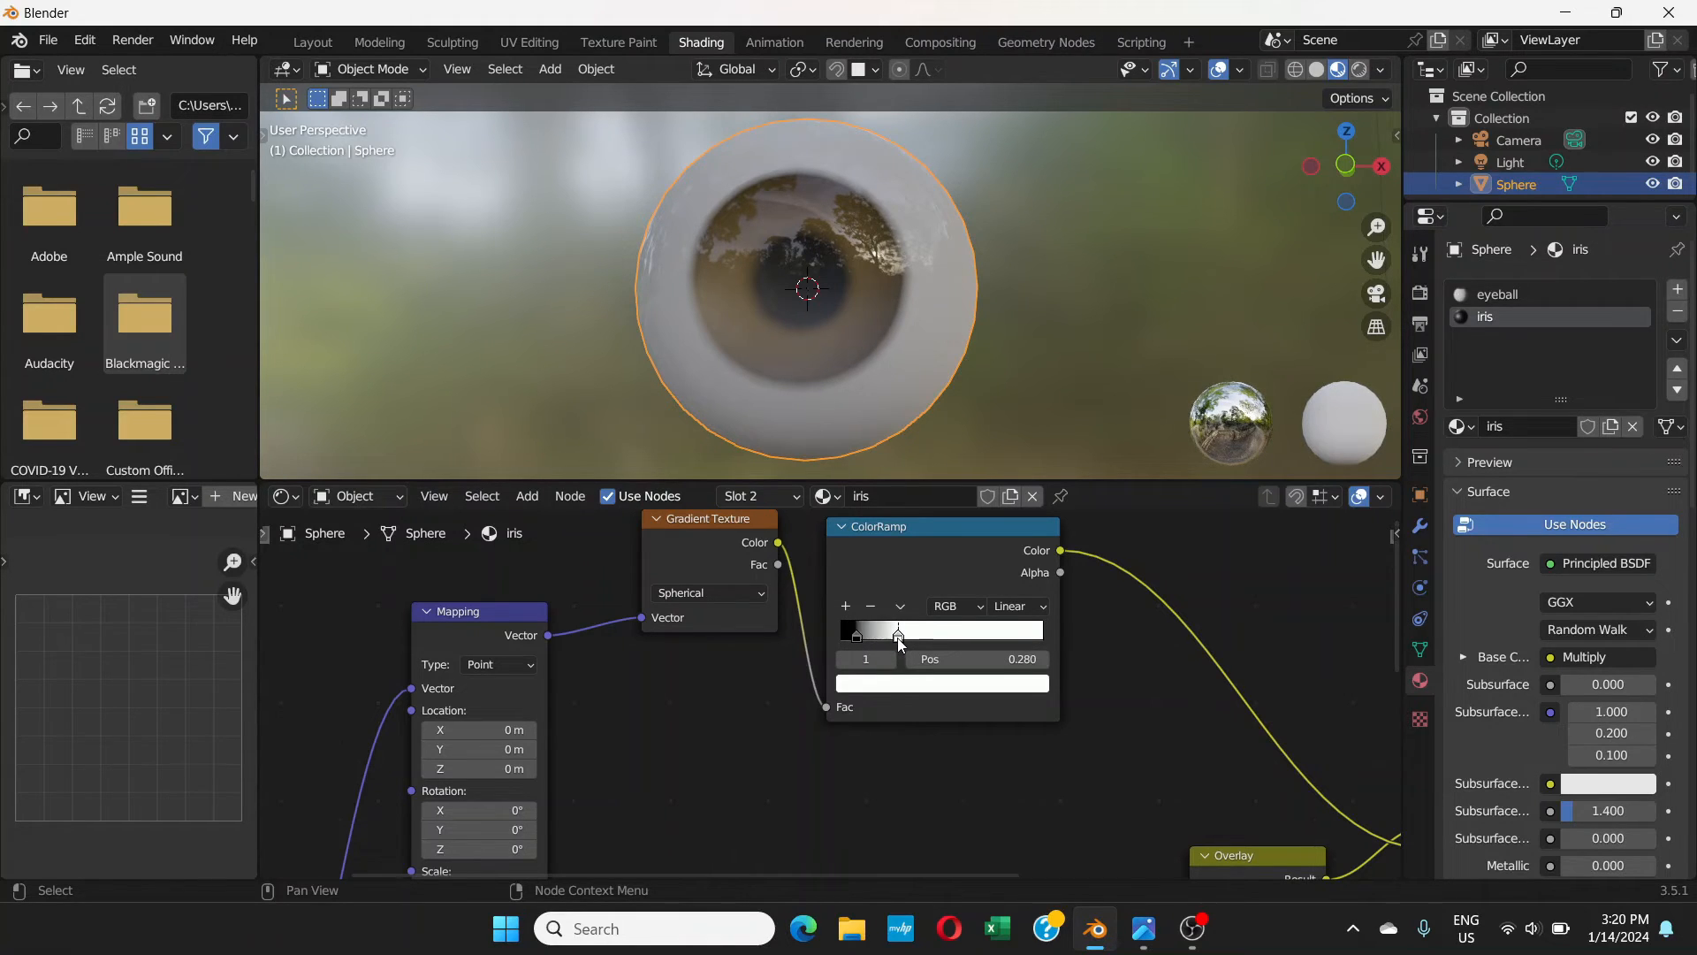
pyautogui.moveTo(857, 643)
pyautogui.mouseDown()
pyautogui.moveTo(995, 638)
pyautogui.moveTo(862, 648)
pyautogui.mouseUp()
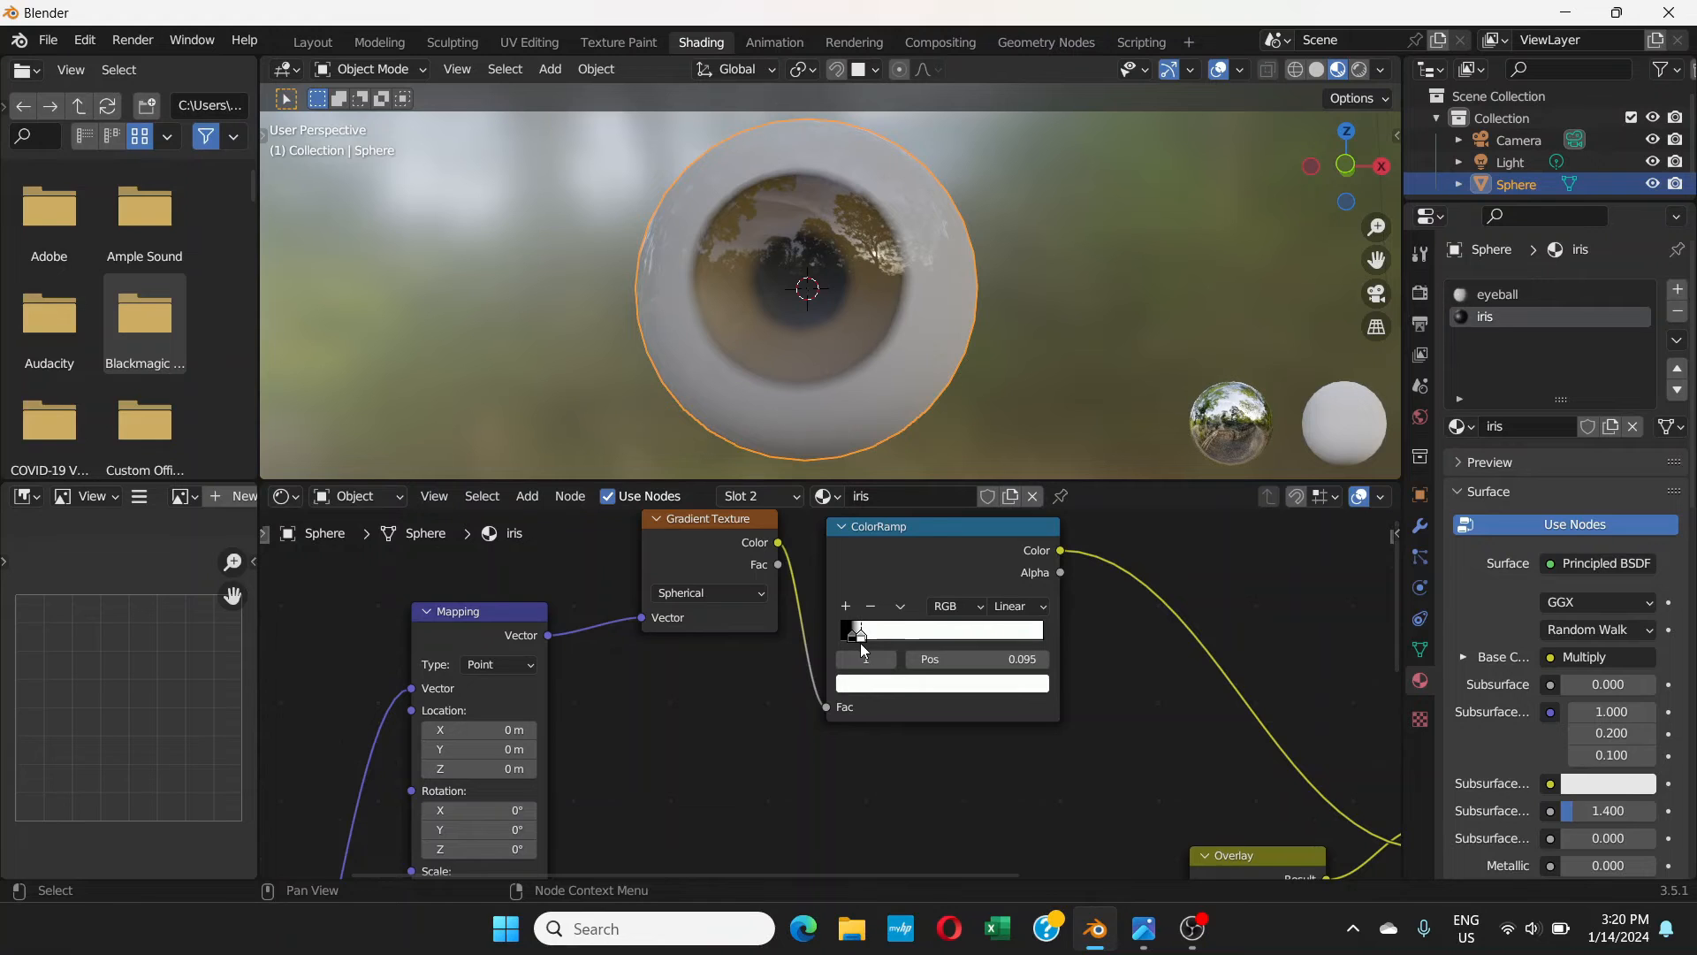
# - Review the iris node tree against the reference node setup, examining the branches that feed the Overlay node
pyautogui.moveTo(757, 687); pyautogui.dragTo(582, 763, button='middle')
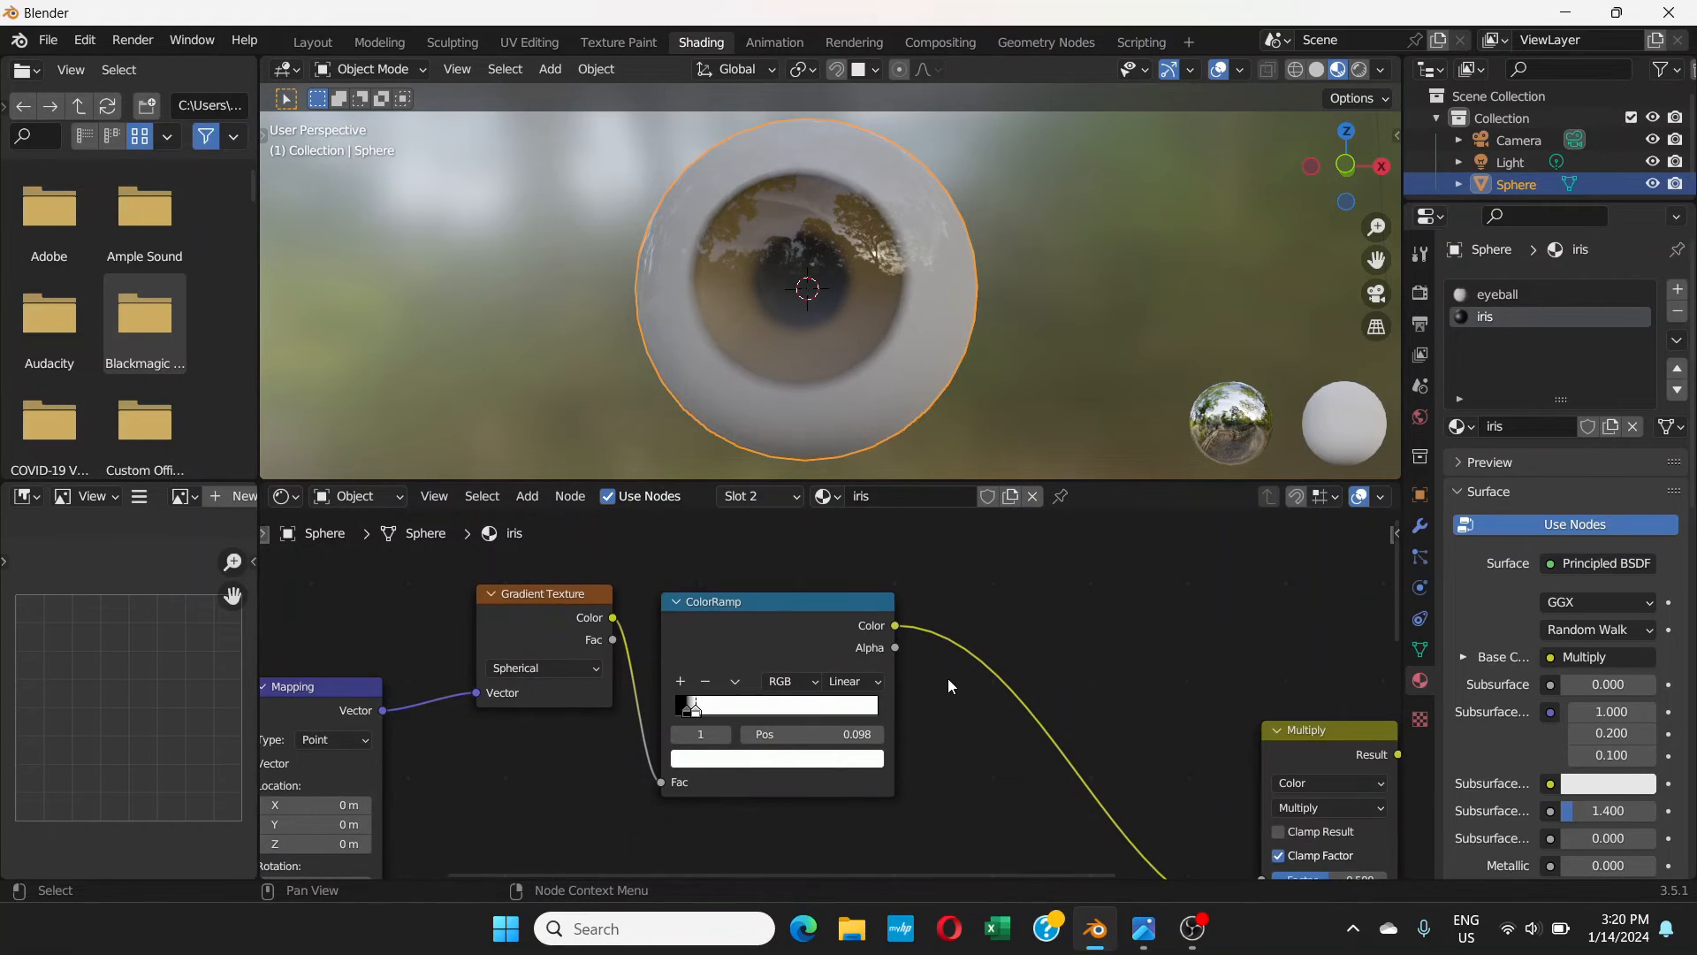
pyautogui.scroll(-4, 945, 679)
pyautogui.scroll(3, 945, 679)
pyautogui.scroll(-3, 945, 685)
pyautogui.moveTo(948, 689); pyautogui.dragTo(1006, 536, button='middle')
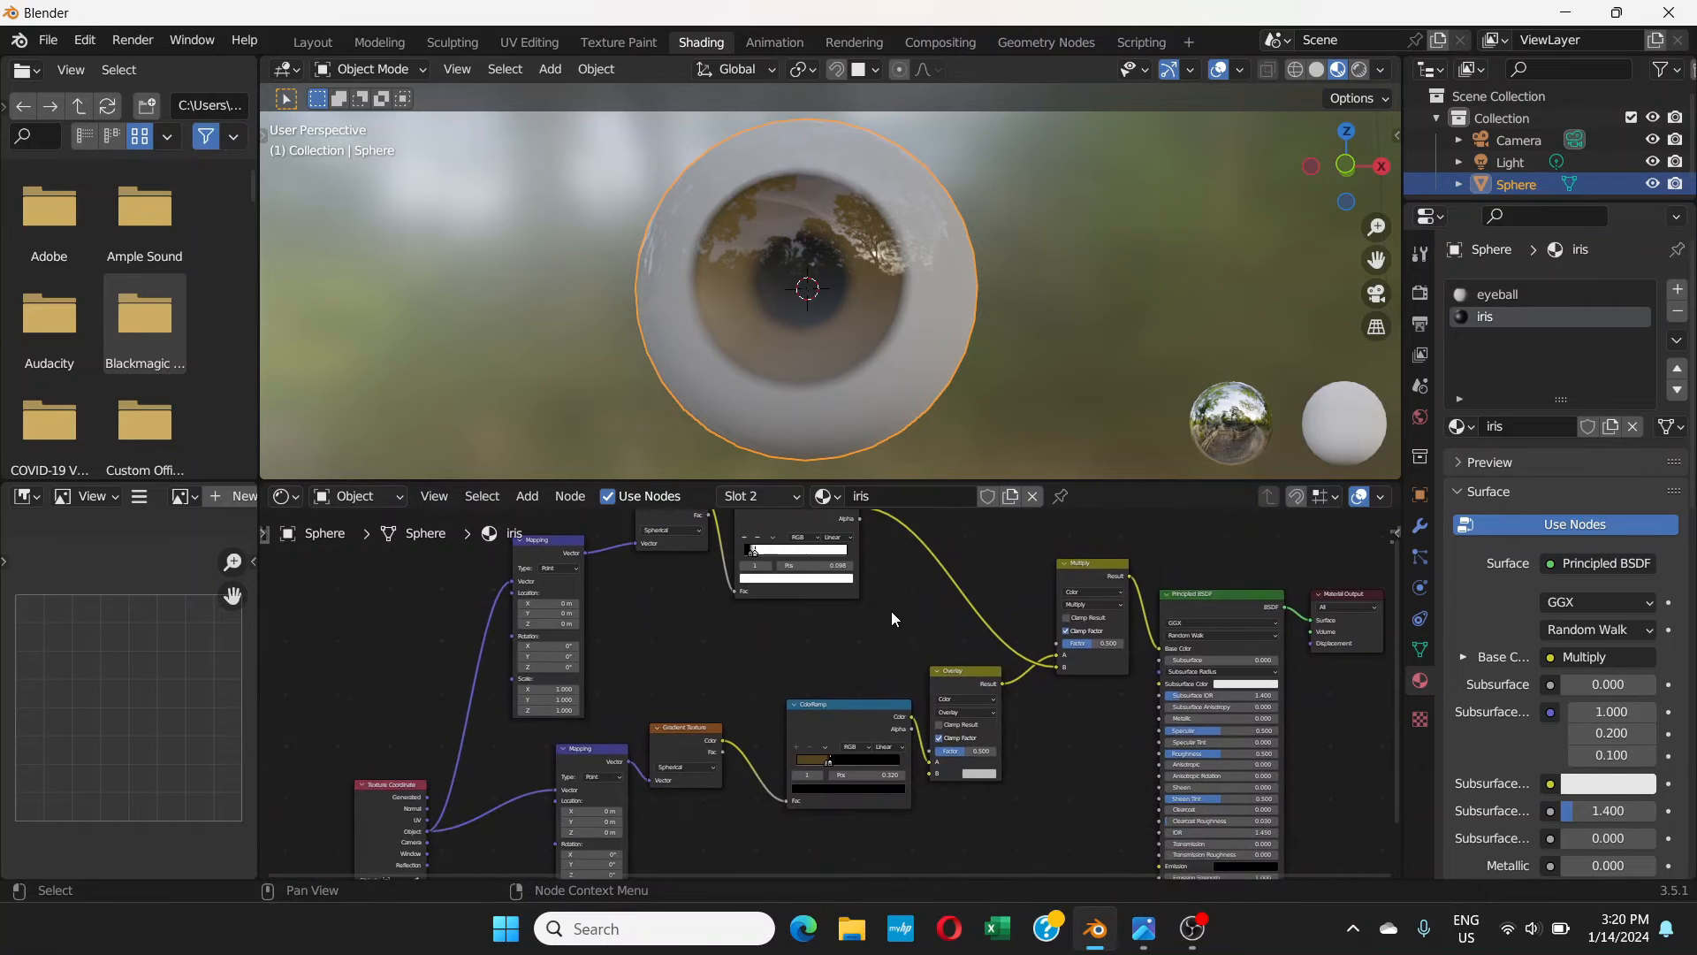
pyautogui.scroll(-3, 884, 617)
pyautogui.moveTo(855, 634); pyautogui.dragTo(922, 530, button='middle')
pyautogui.moveTo(846, 763); pyautogui.dragTo(839, 707, button='middle')
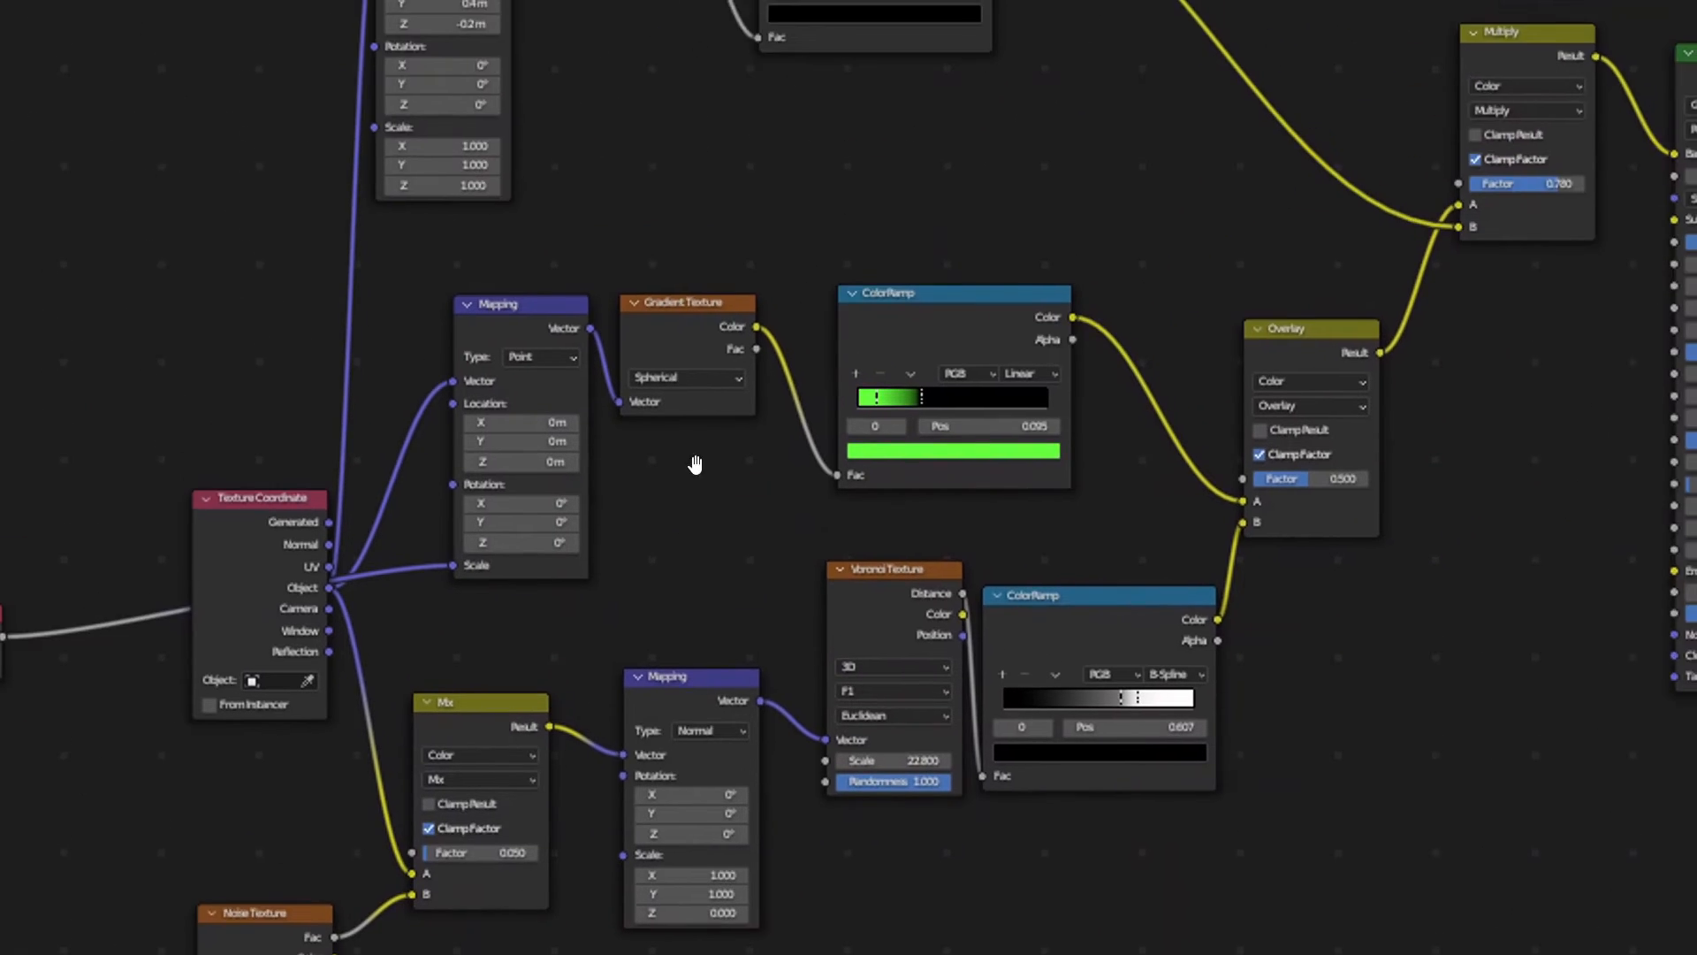
pyautogui.moveTo(766, 573); pyautogui.dragTo(784, 408, button='middle')
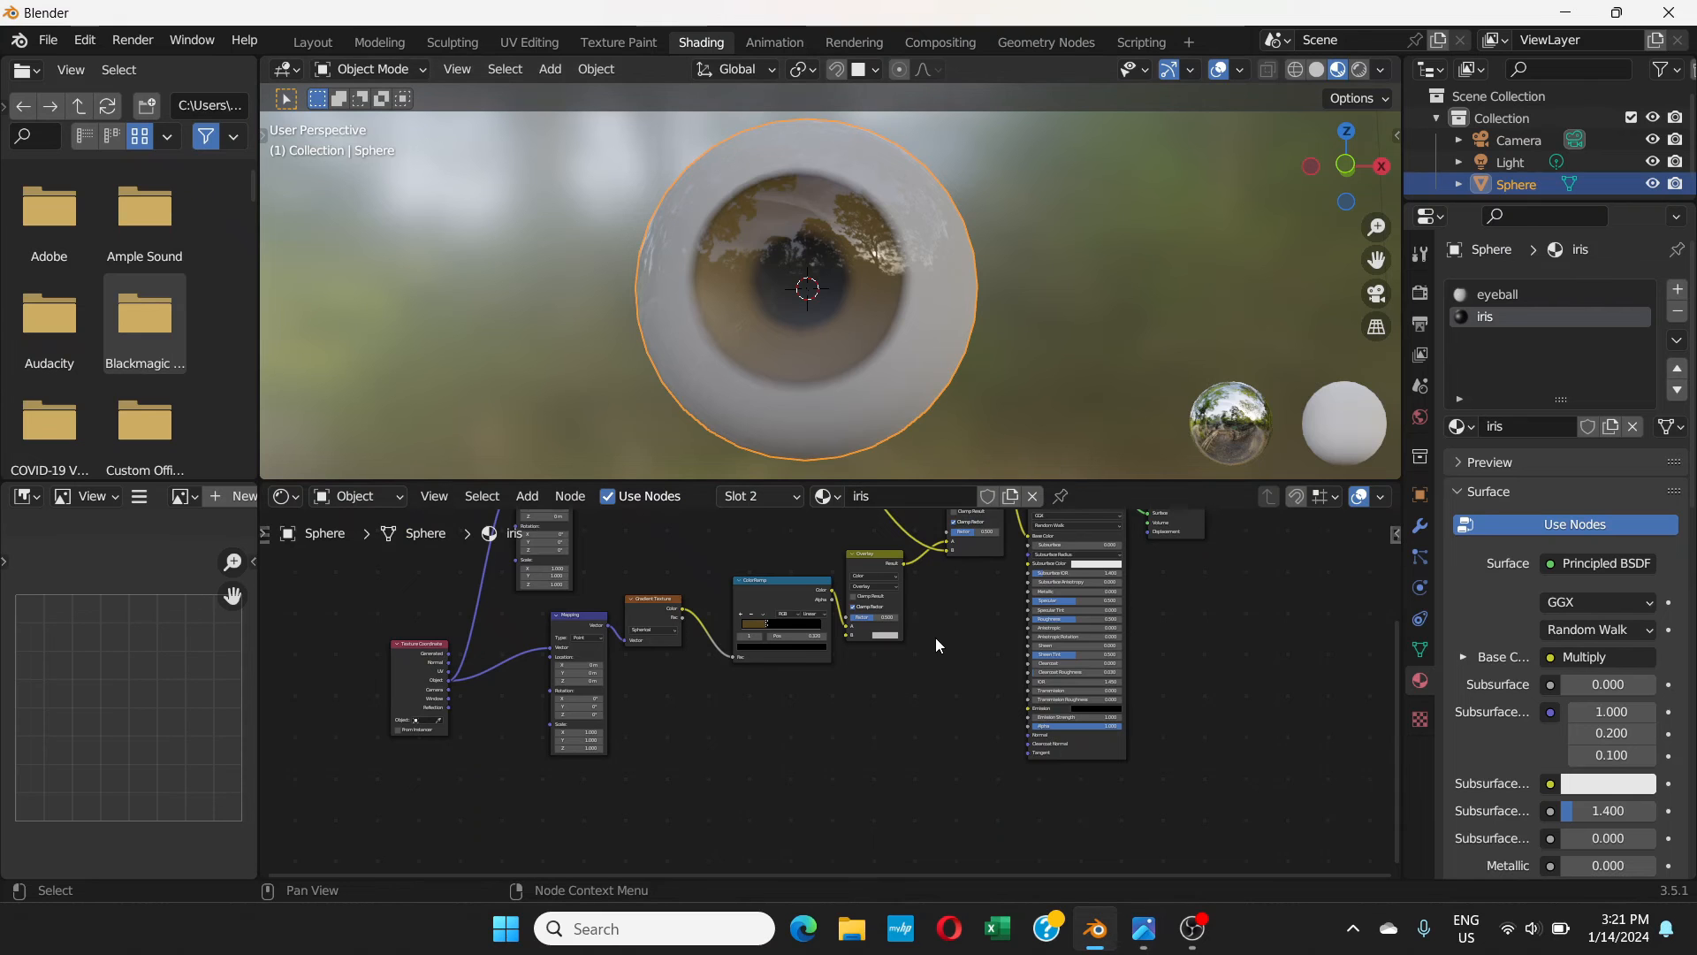
# - Duplicate the brown-to-black ColorRamp and place the copy in the empty space below the original
pyautogui.scroll(-3, 946, 672)
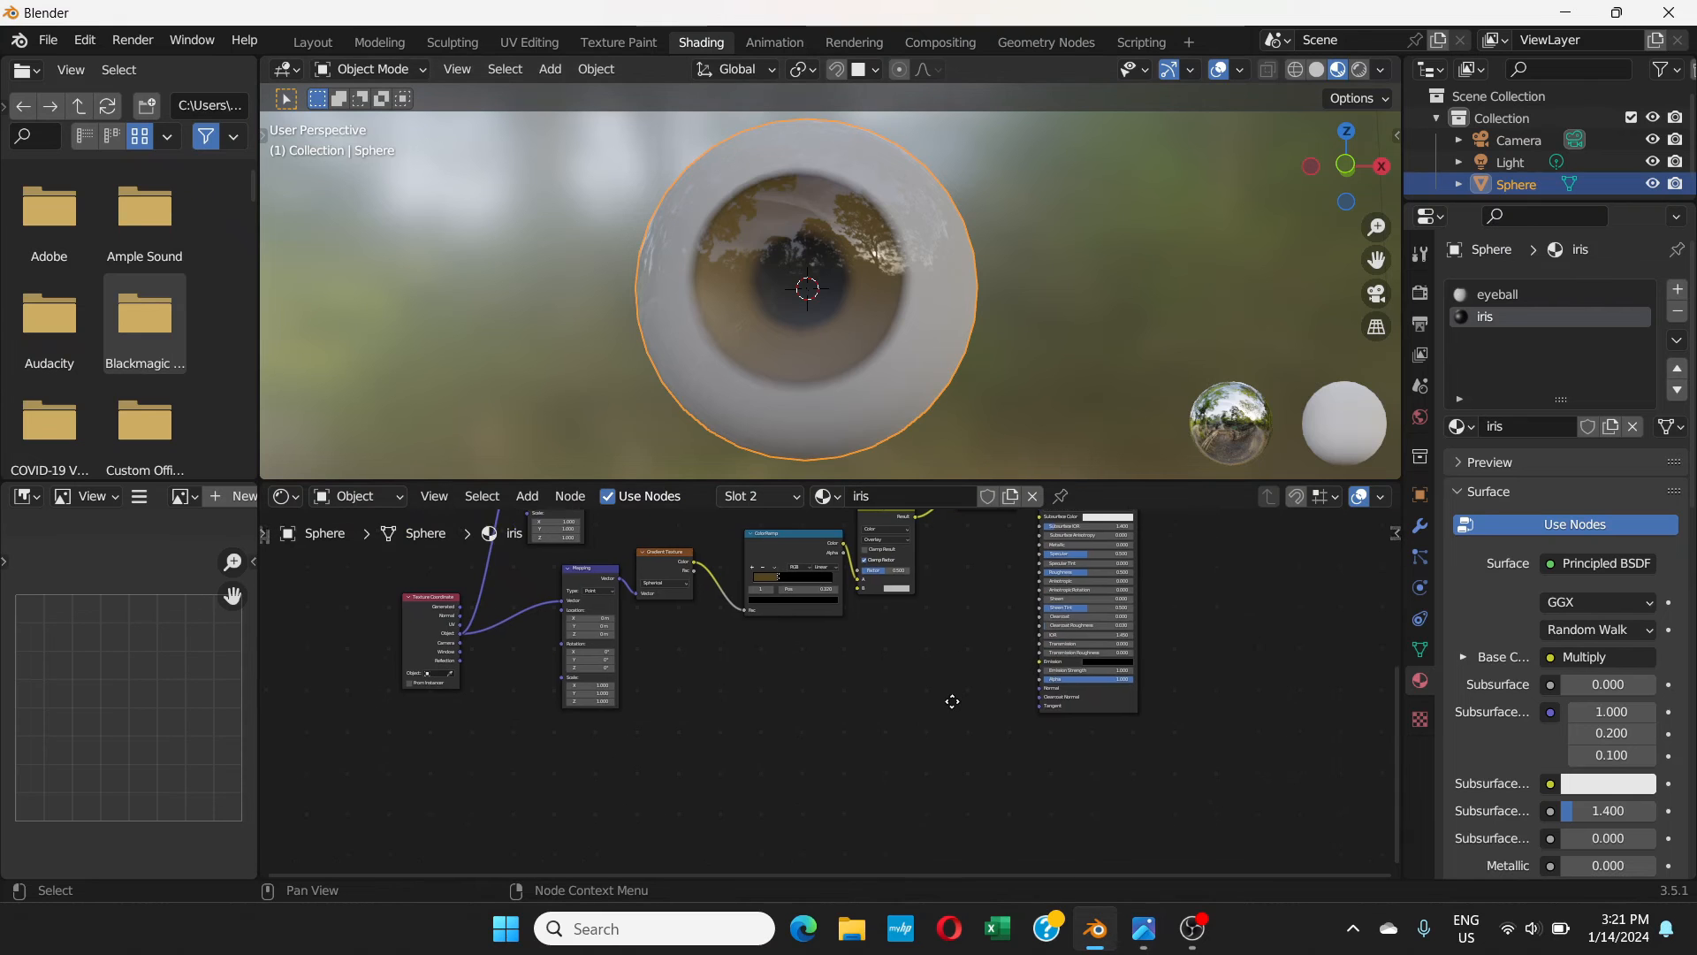
pyautogui.click(788, 537)
pyautogui.hotkey('shift', 'd')
pyautogui.click(809, 675)
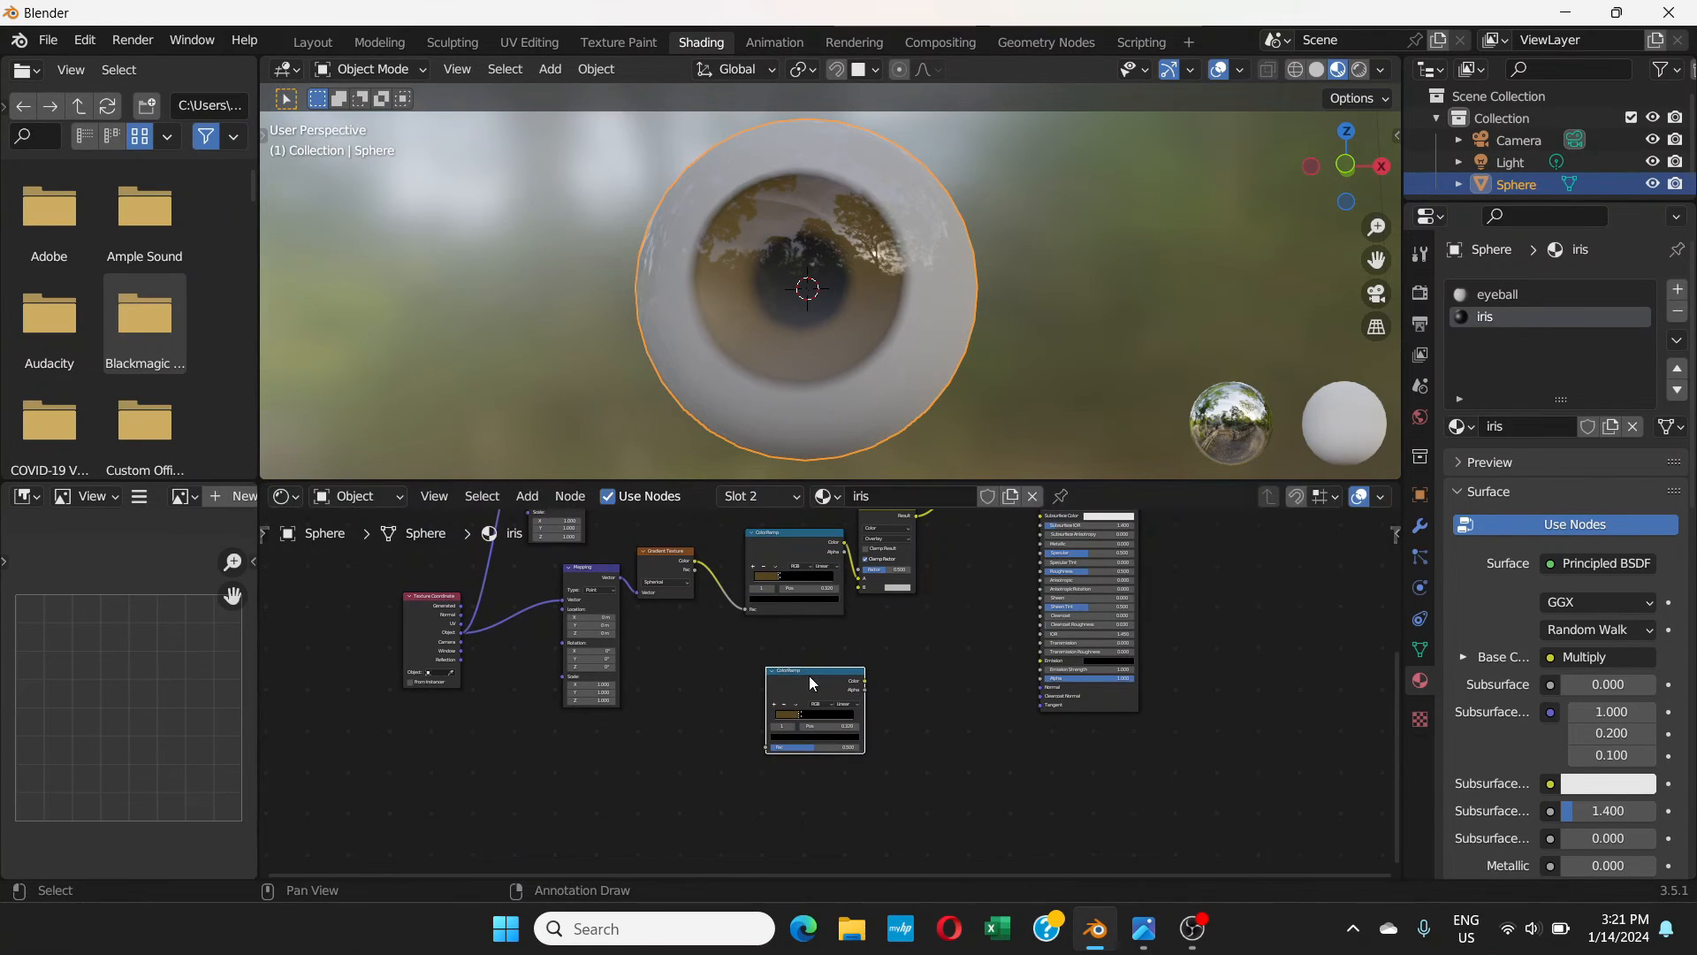
# - Add a Voronoi Texture node and place it just before the duplicated brown-to-black ColorRamp
pyautogui.click(527, 496)
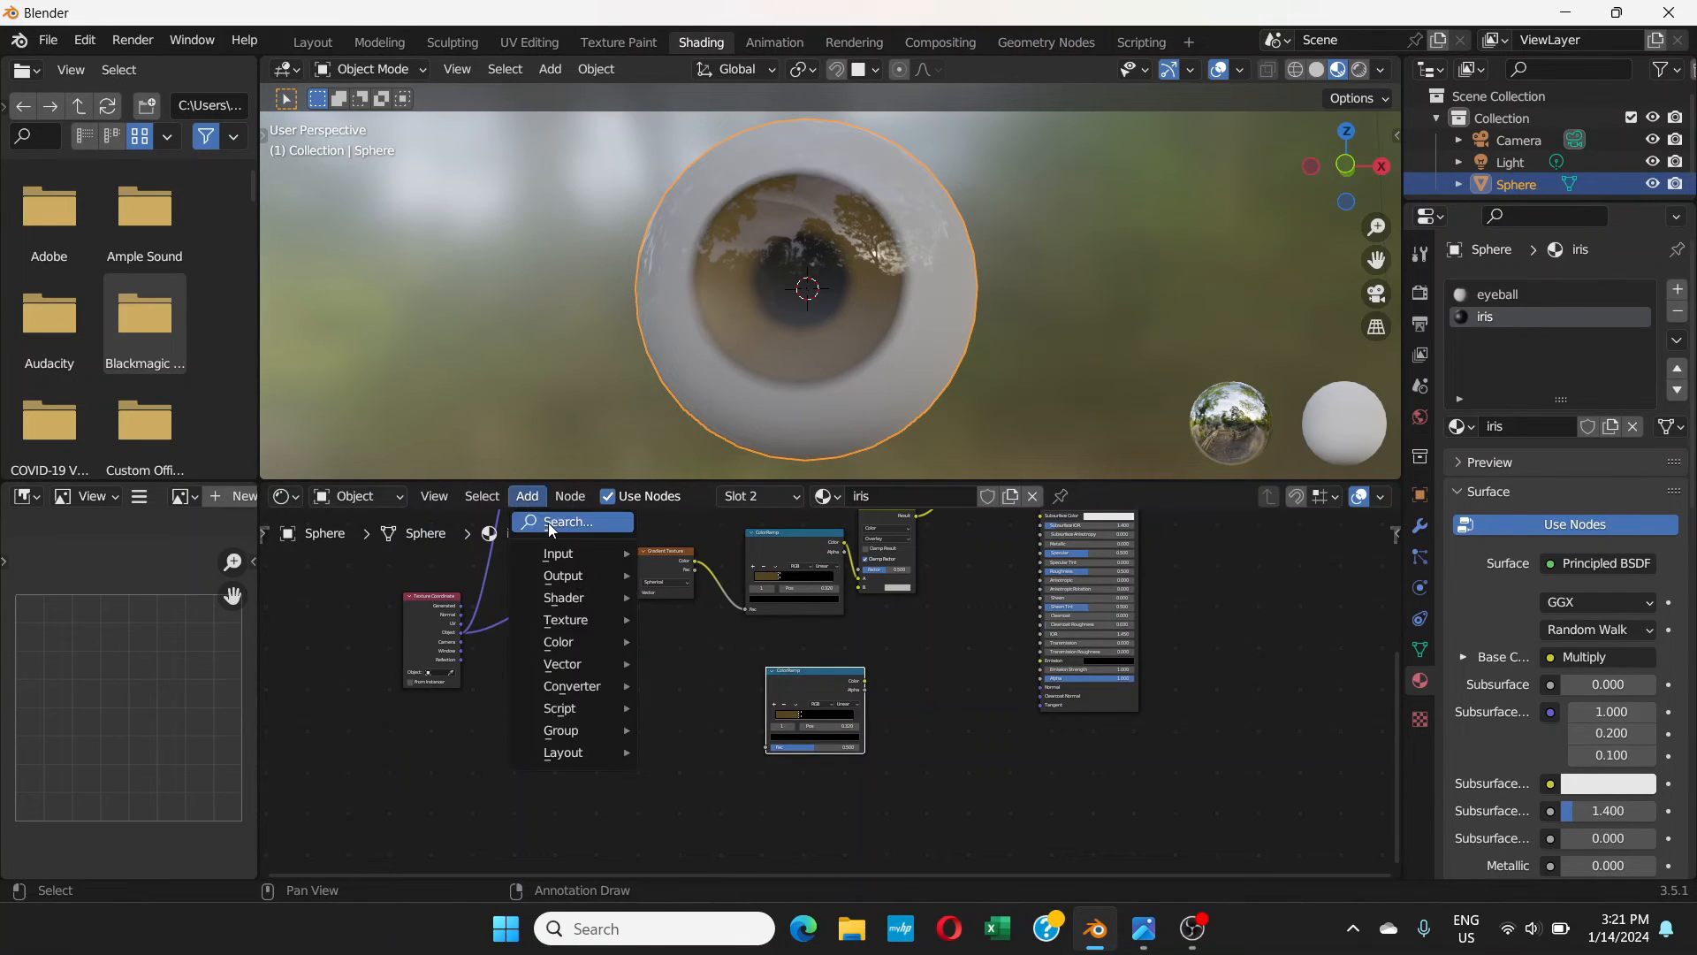
pyautogui.click(548, 523)
pyautogui.write('voro')
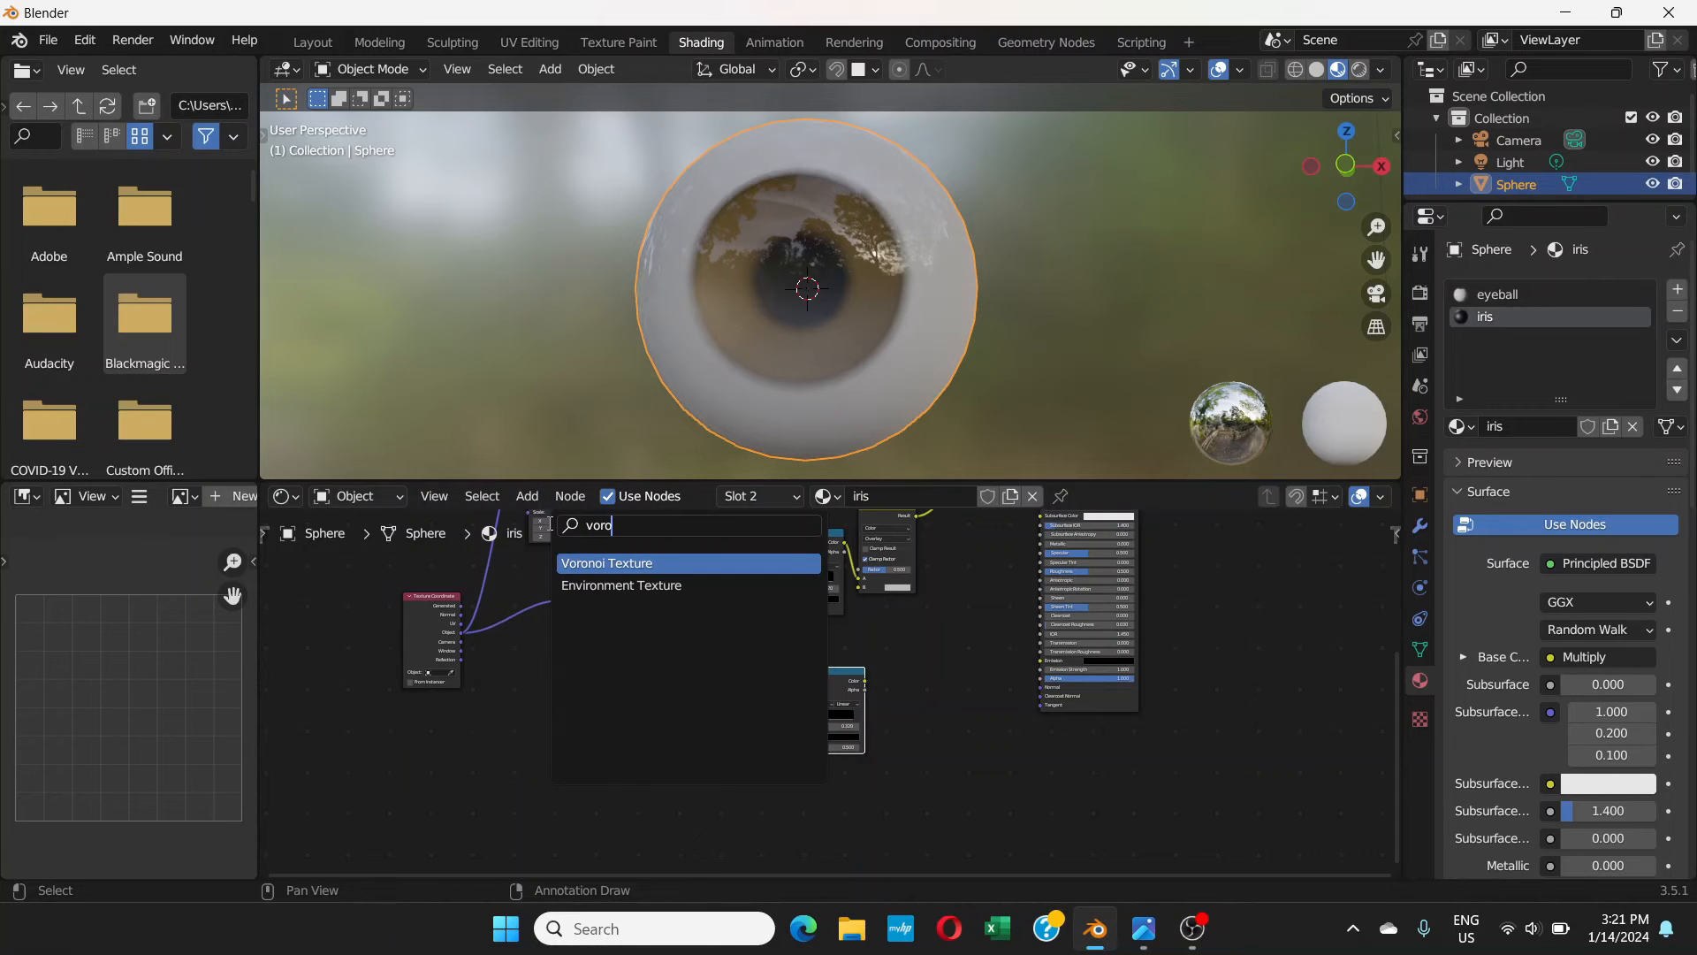
pyautogui.click(652, 566)
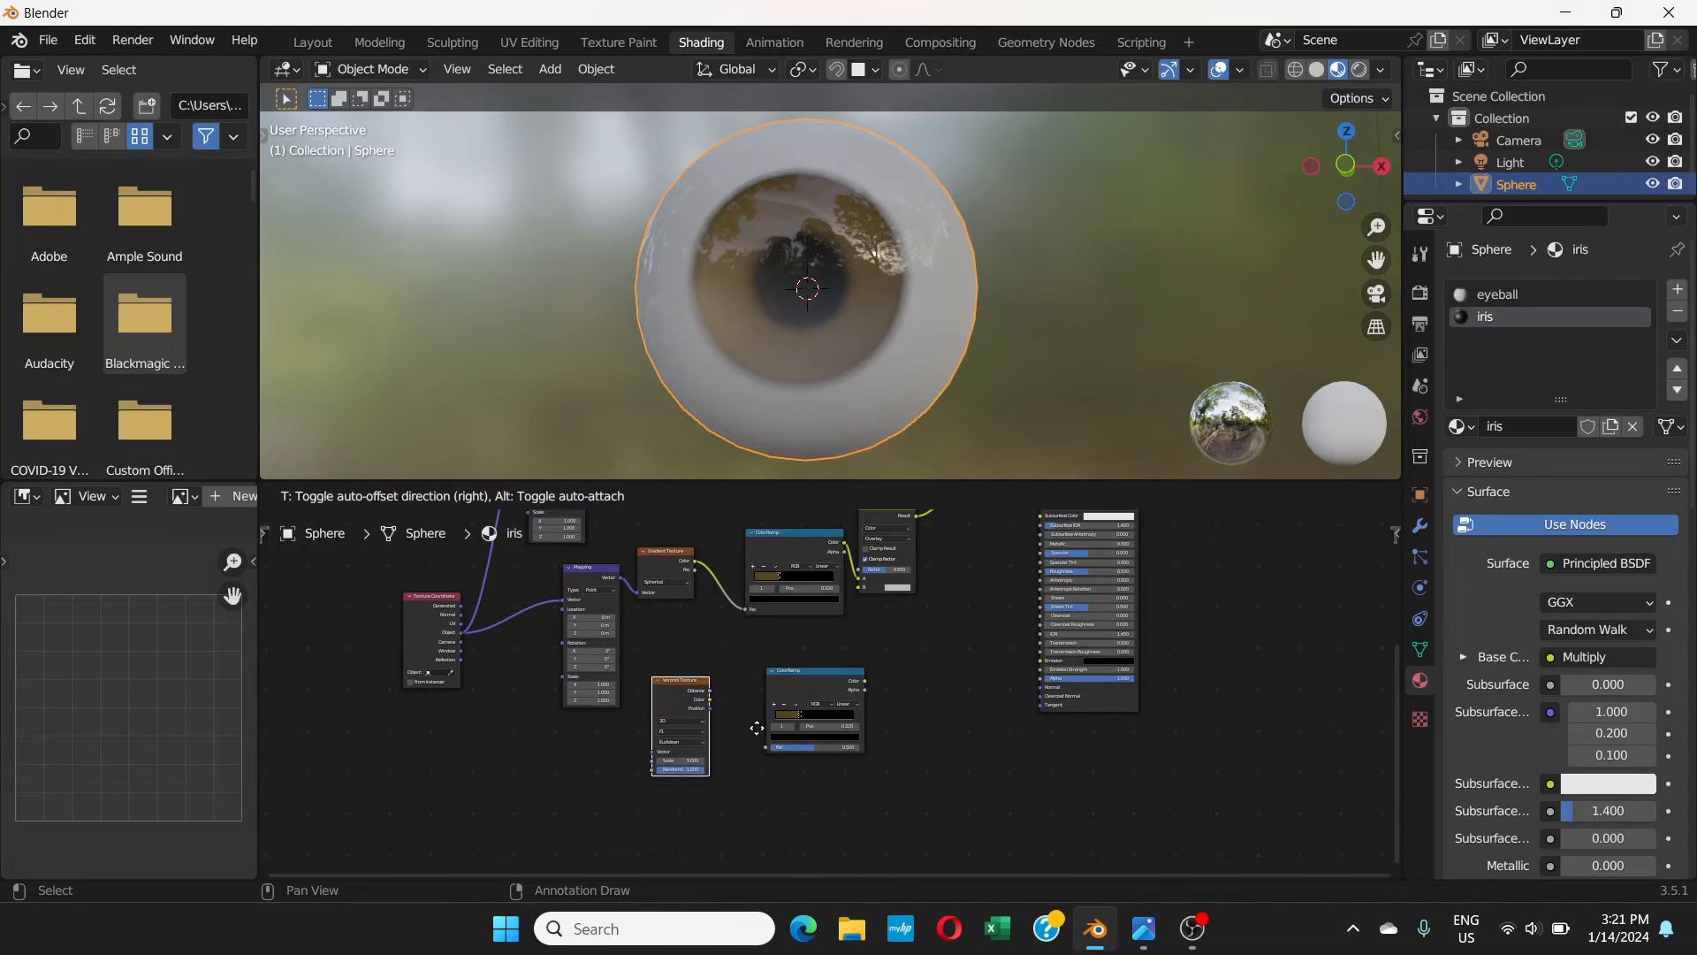
pyautogui.click(756, 788)
pyautogui.moveTo(681, 739); pyautogui.dragTo(696, 698)
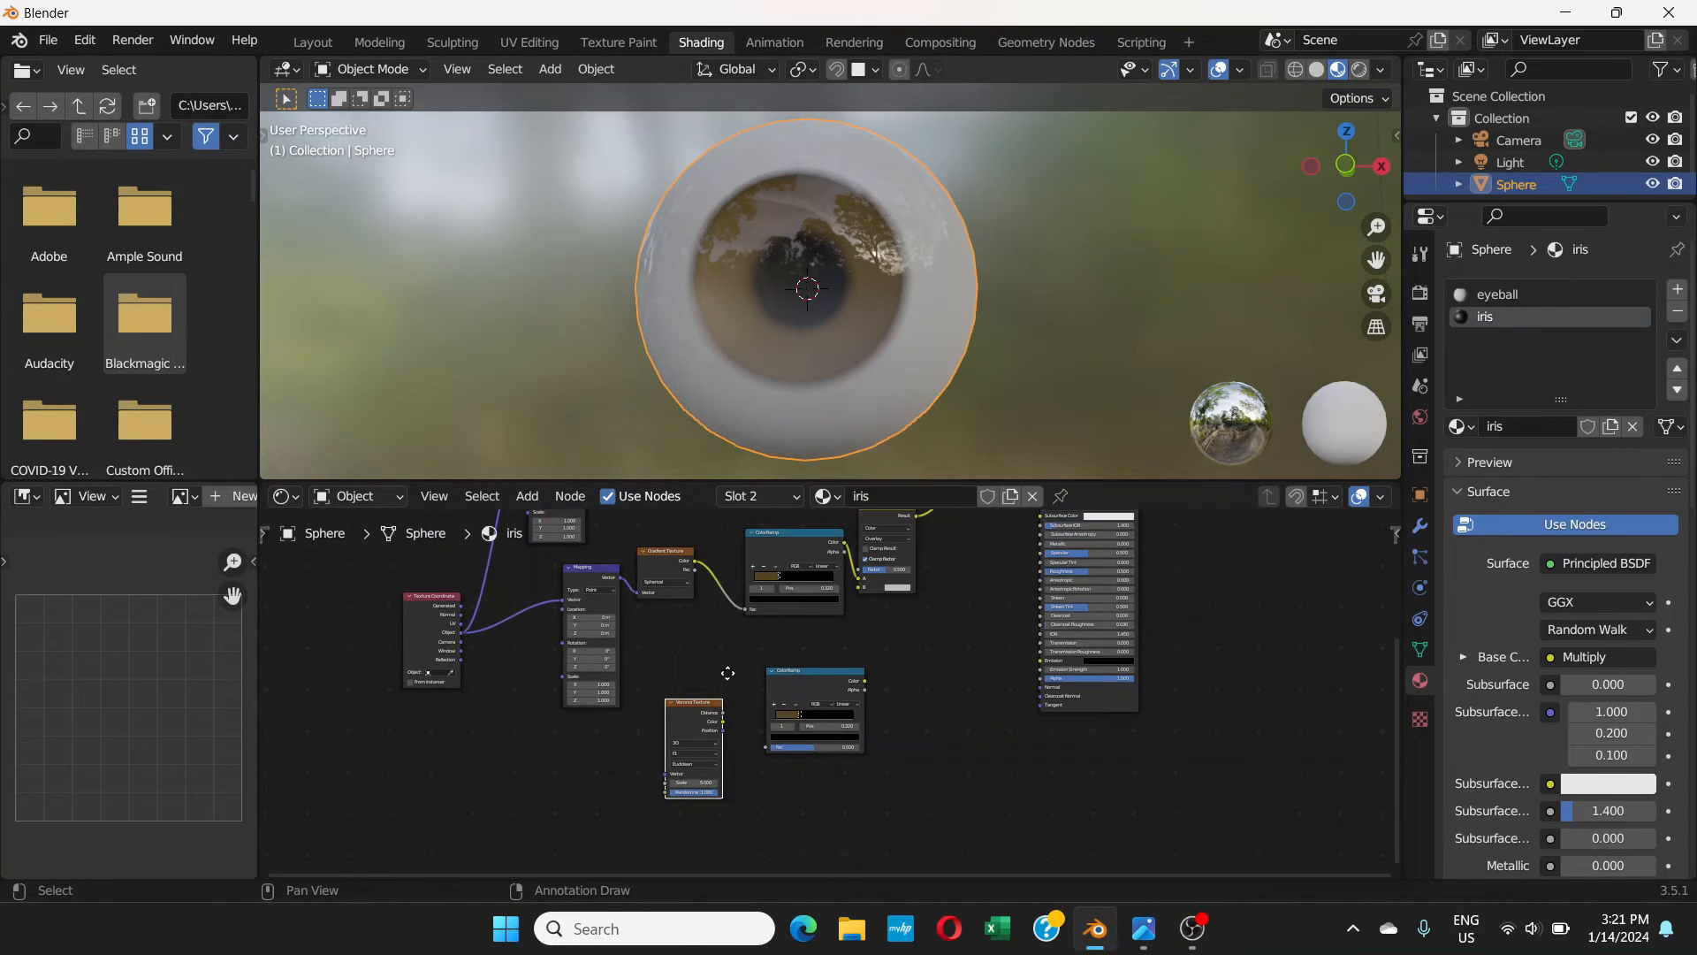
pyautogui.scroll(2, 760, 651)
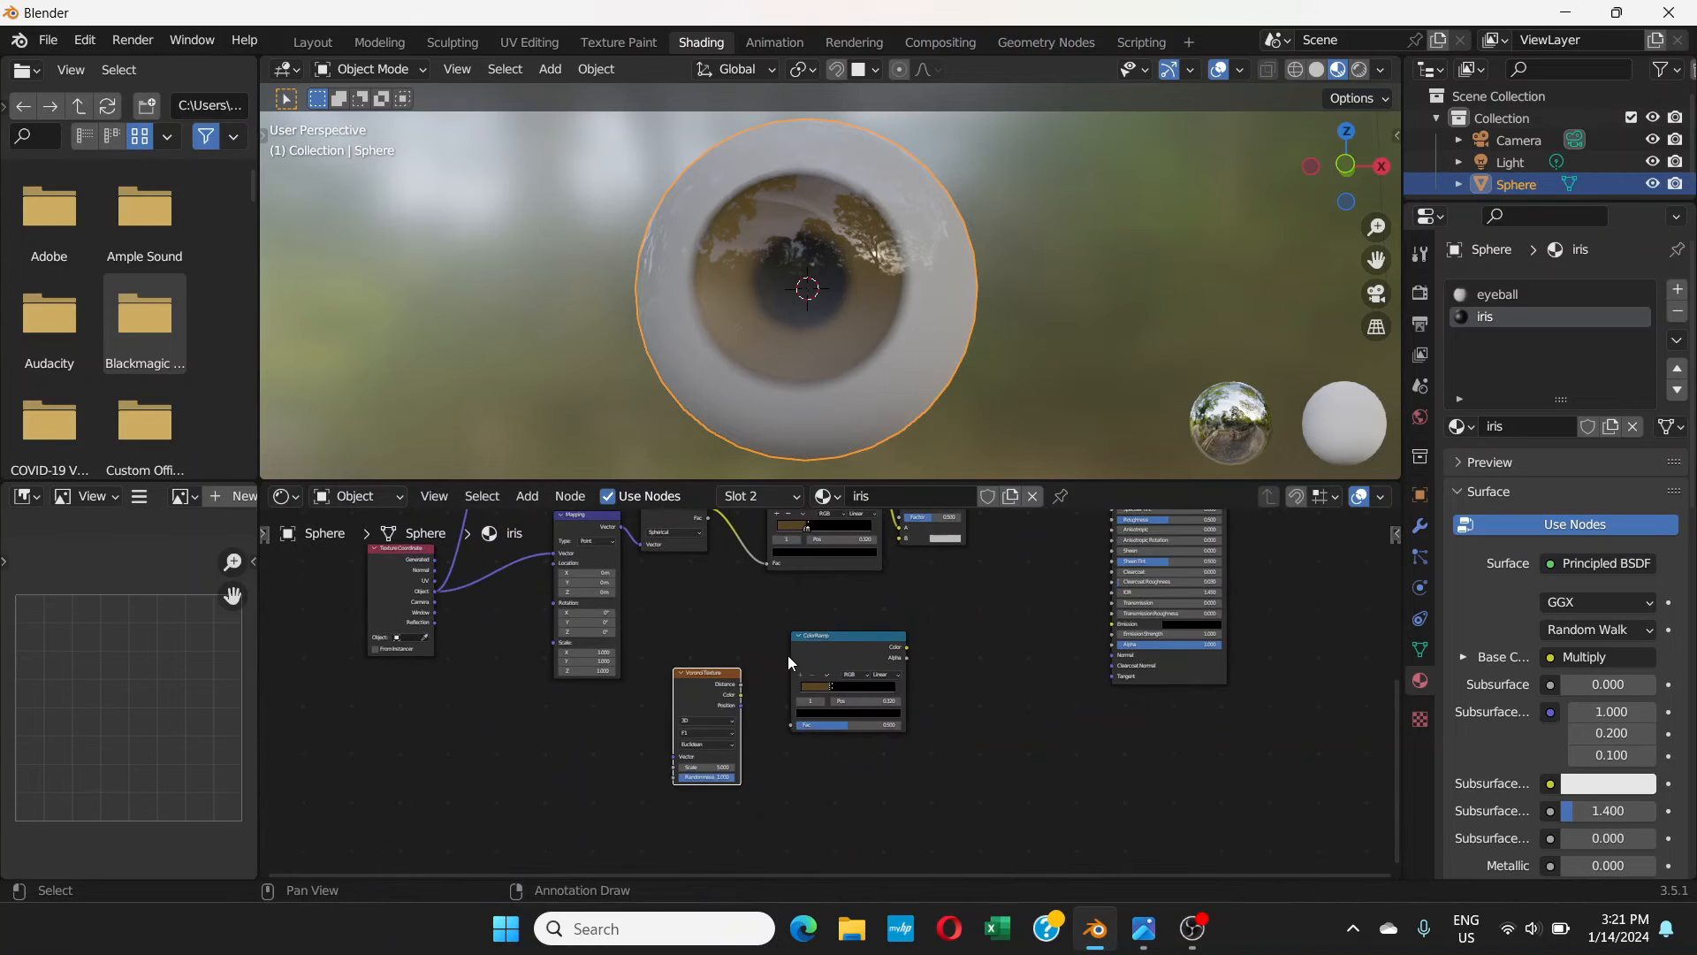
pyautogui.scroll(3, 766, 684)
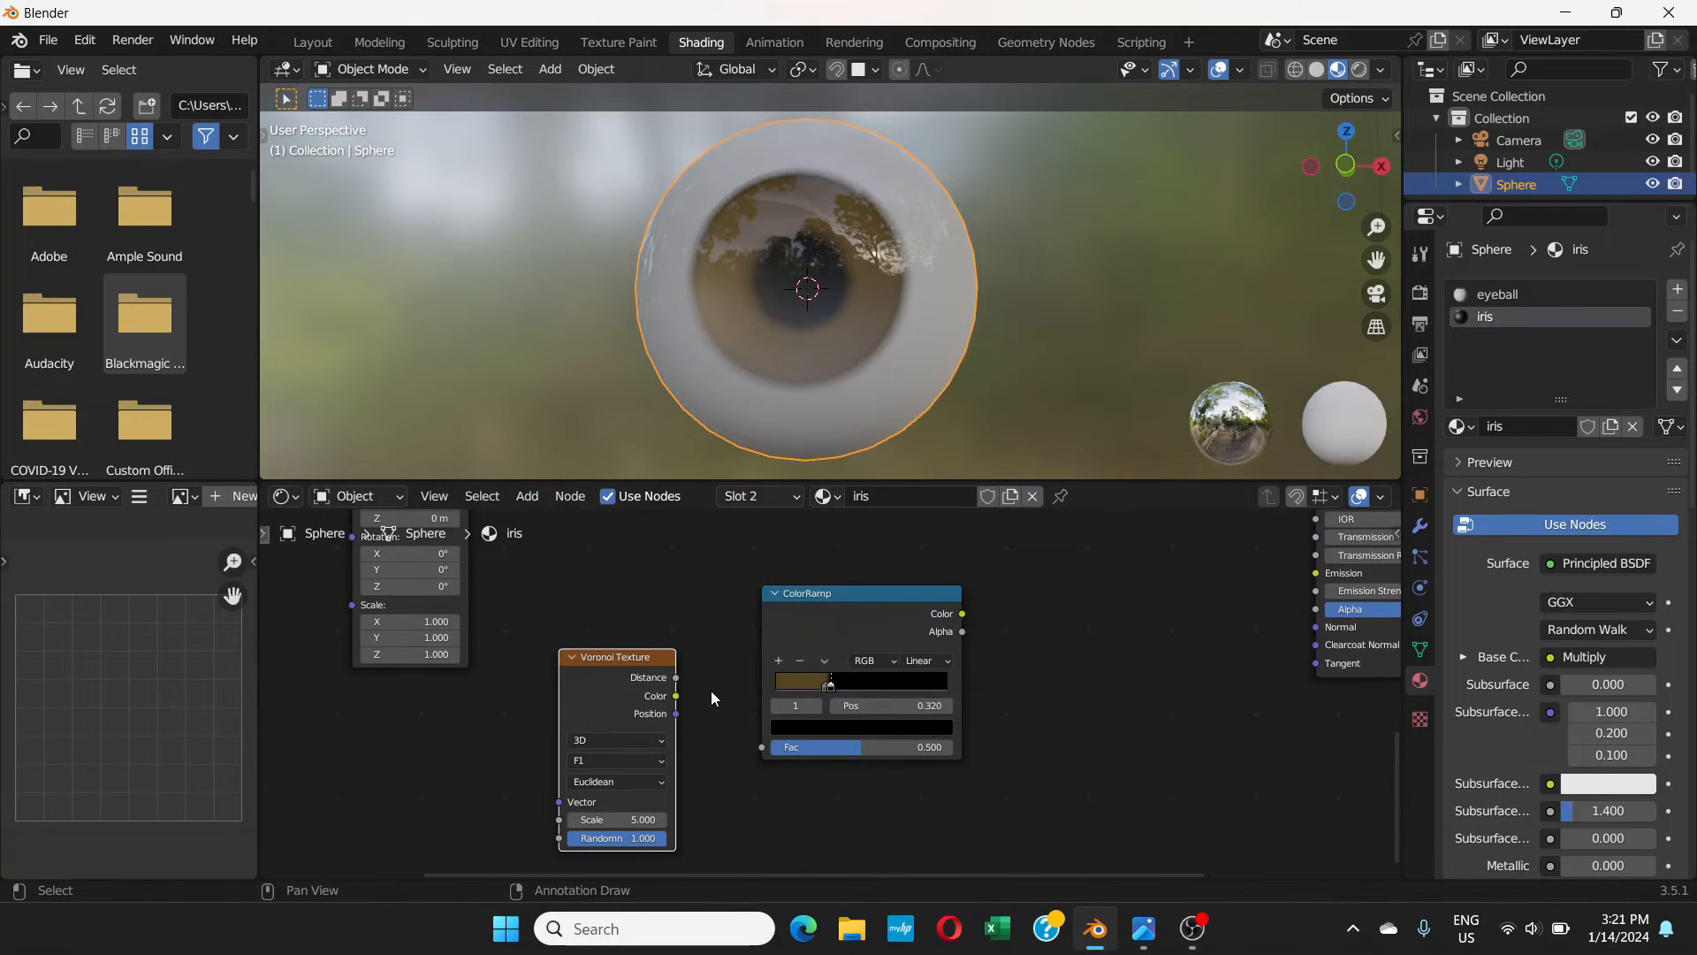
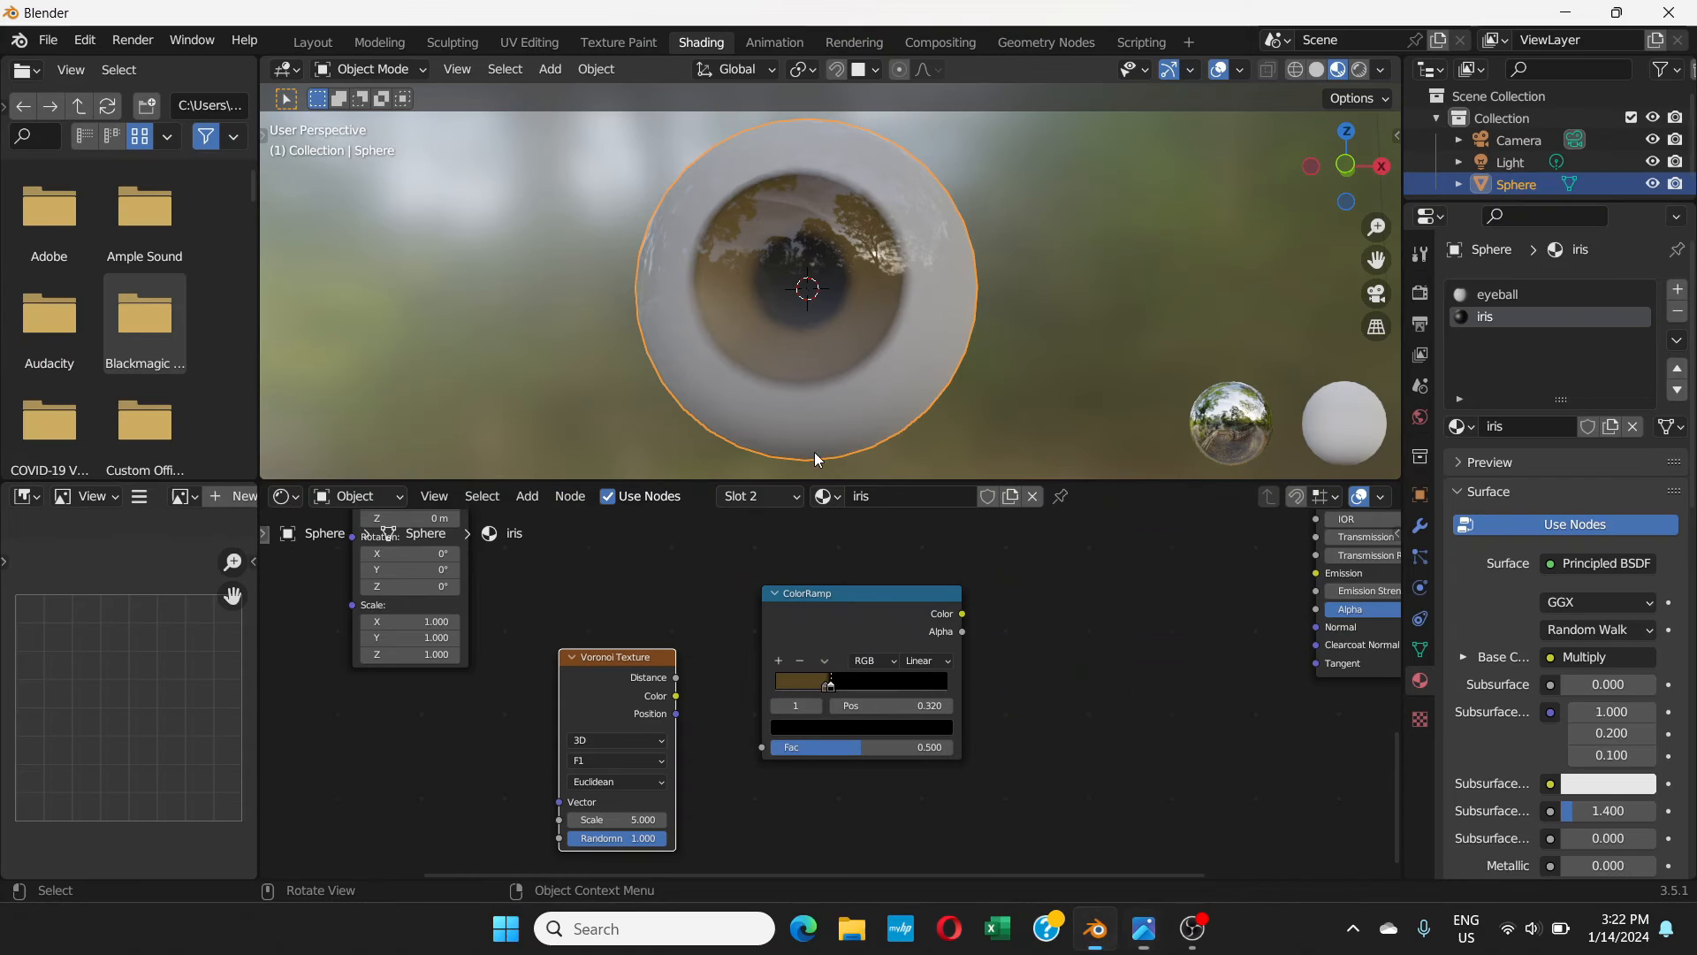
# - Duplicate the lower Mapping node and place the copy below the original, ahead of the Voronoi Texture
pyautogui.scroll(3, 973, 777)
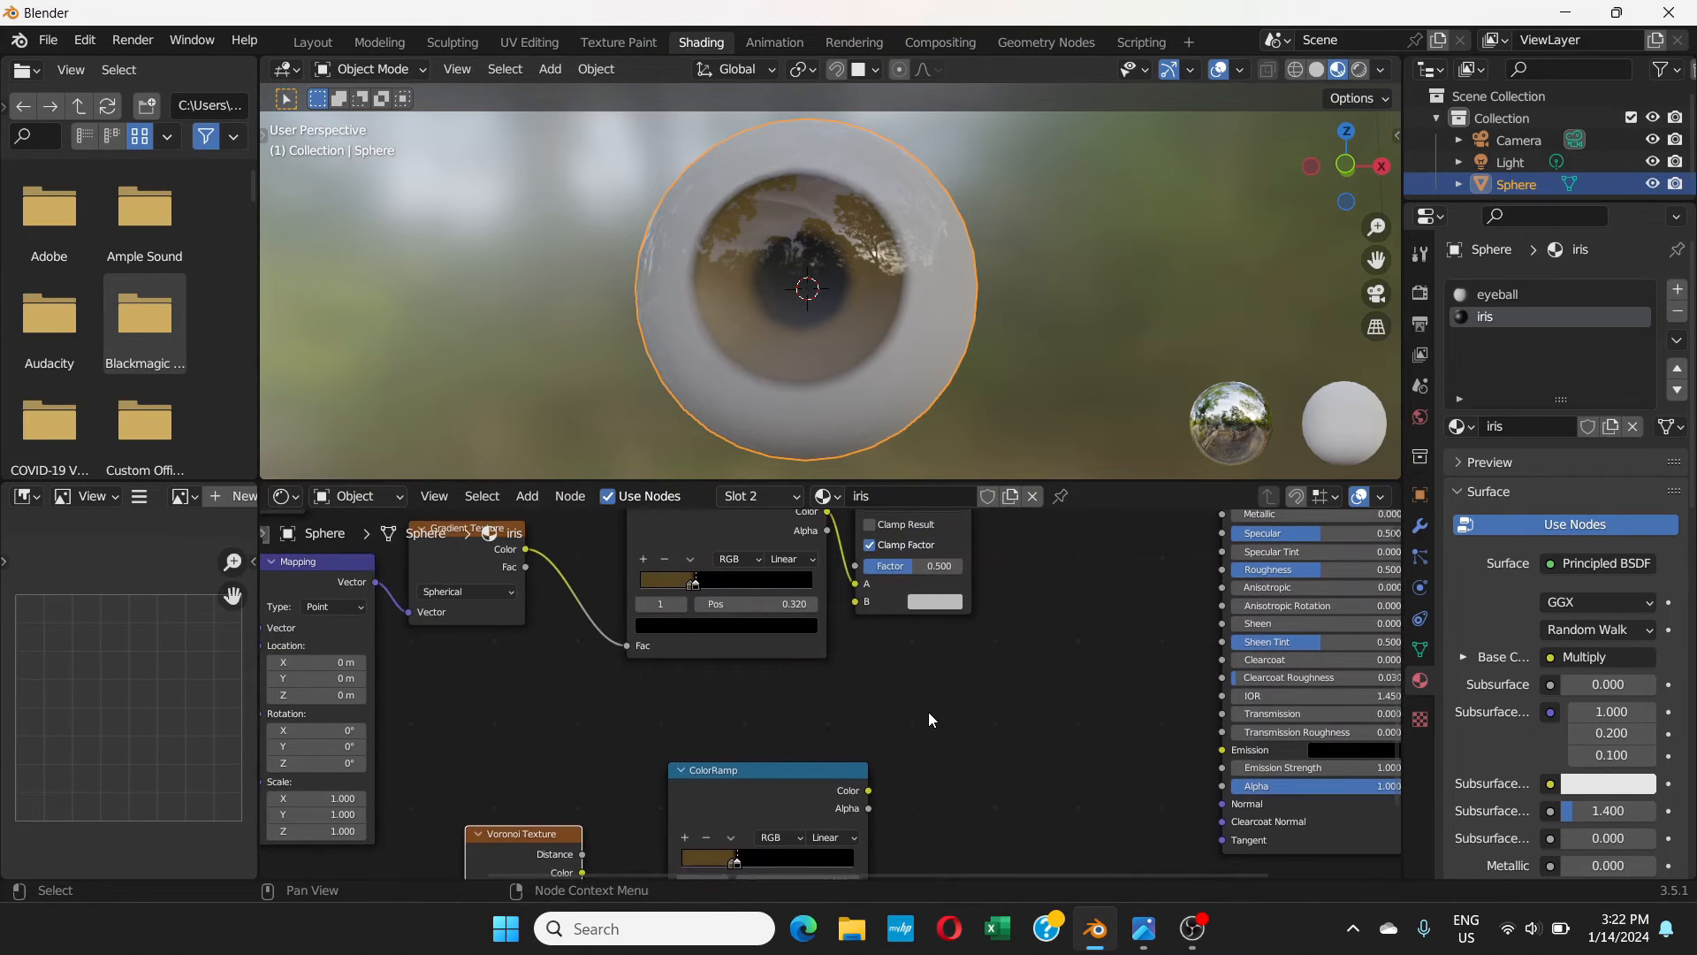
pyautogui.moveTo(928, 713); pyautogui.dragTo(981, 566, button='middle')
pyautogui.moveTo(958, 731); pyautogui.dragTo(1068, 607, button='middle')
pyautogui.scroll(-1, 986, 695)
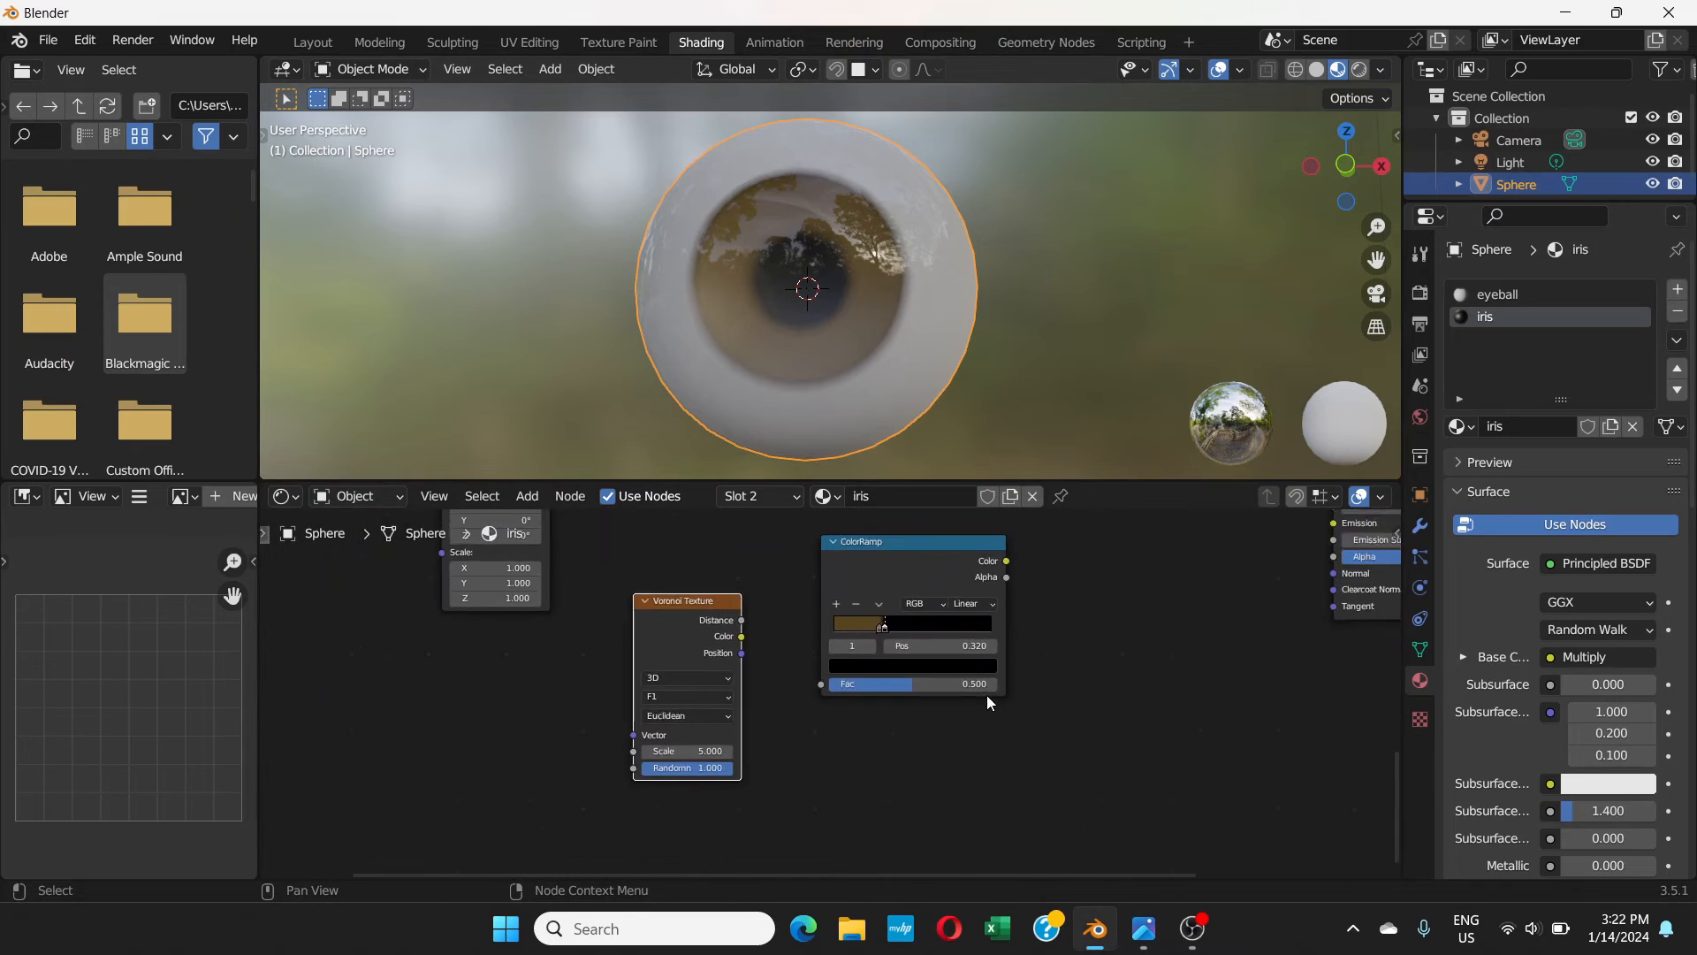
pyautogui.scroll(-2, 984, 708)
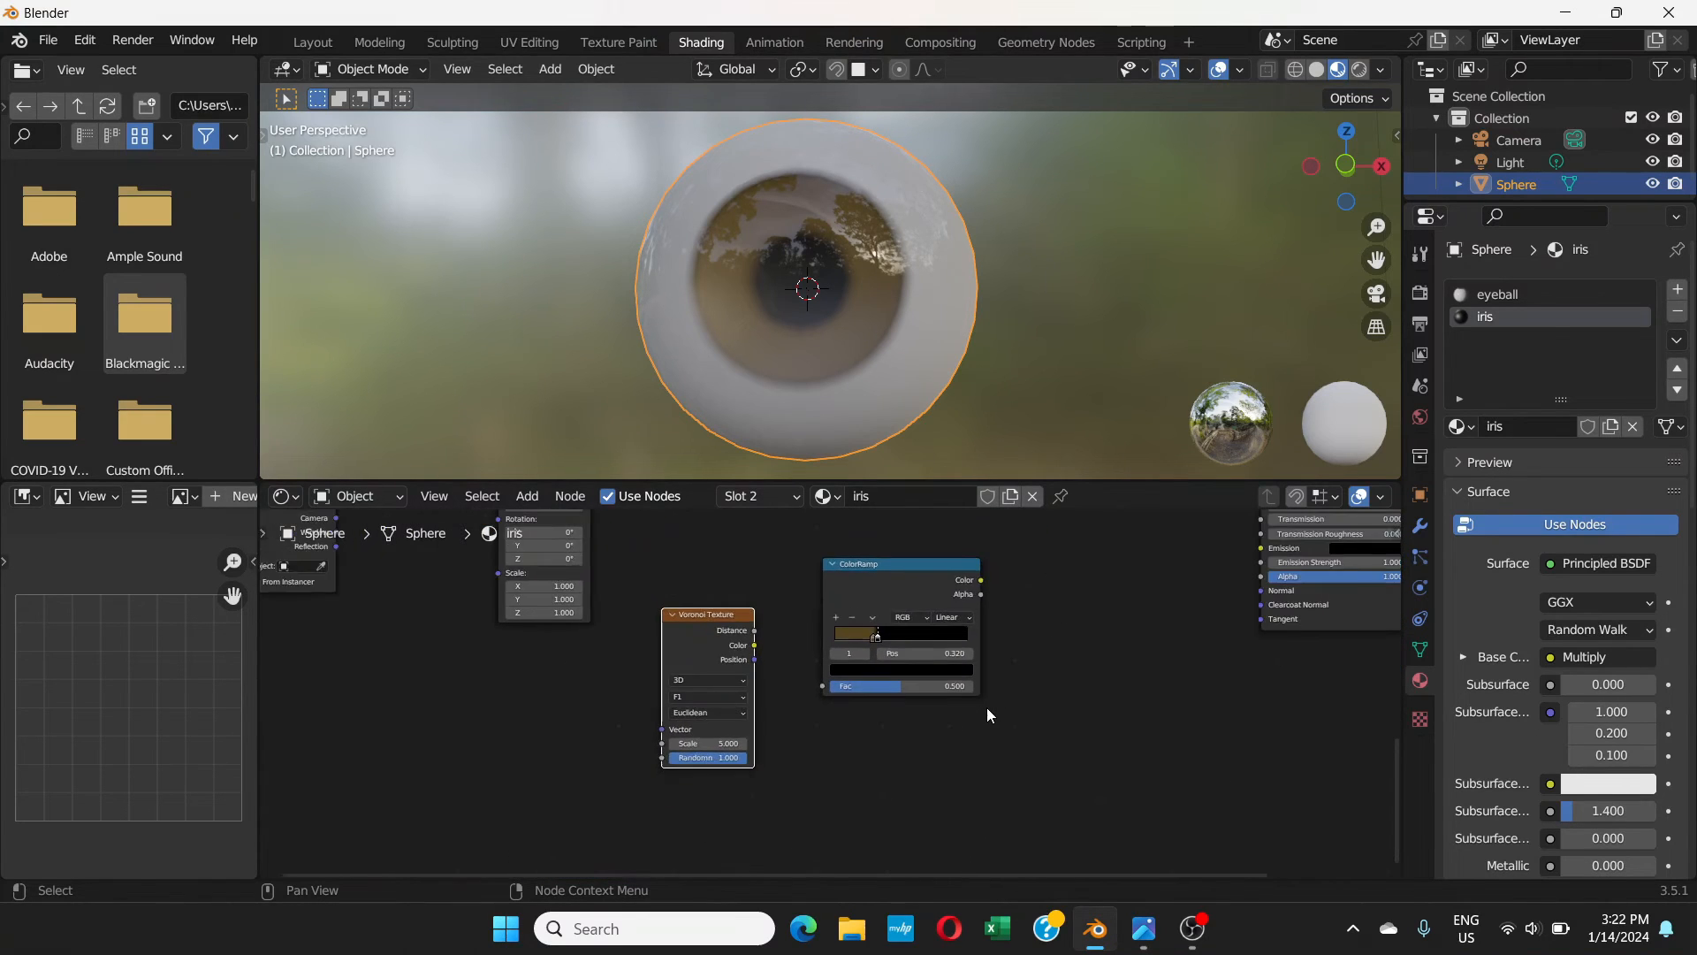
pyautogui.scroll(-2, 986, 707)
pyautogui.moveTo(988, 712); pyautogui.dragTo(1034, 686, button='middle')
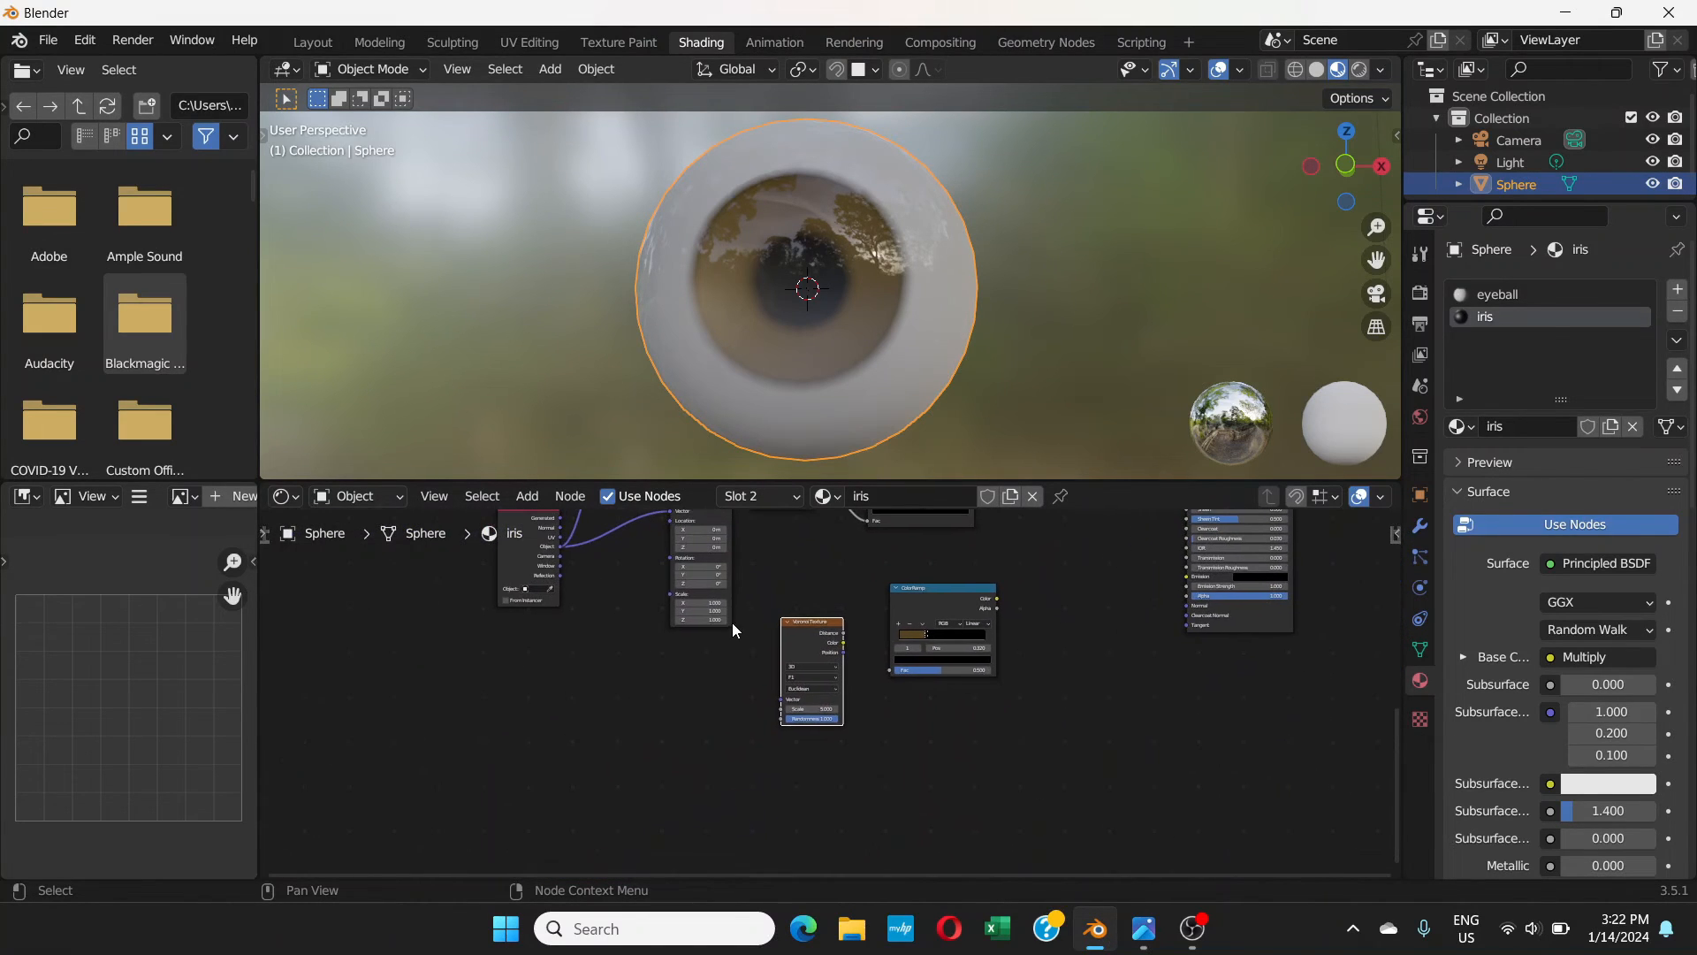
pyautogui.moveTo(731, 622); pyautogui.dragTo(735, 664, button='middle')
pyautogui.click(705, 575)
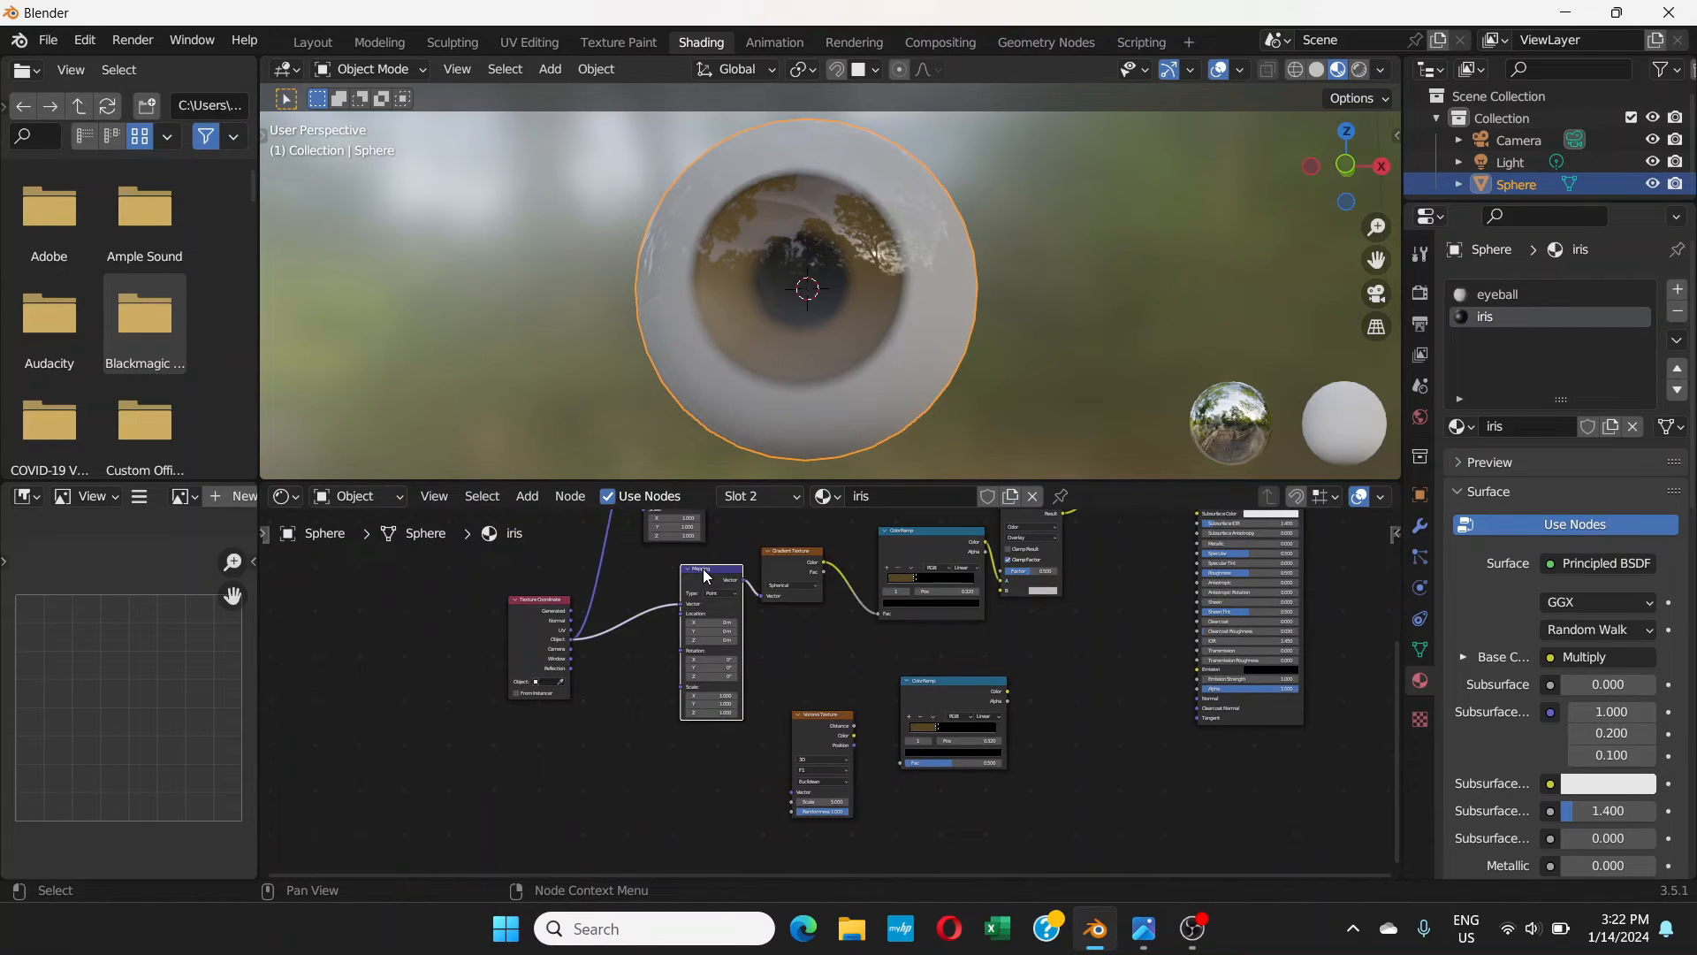
pyautogui.hotkey('shift', 'd')
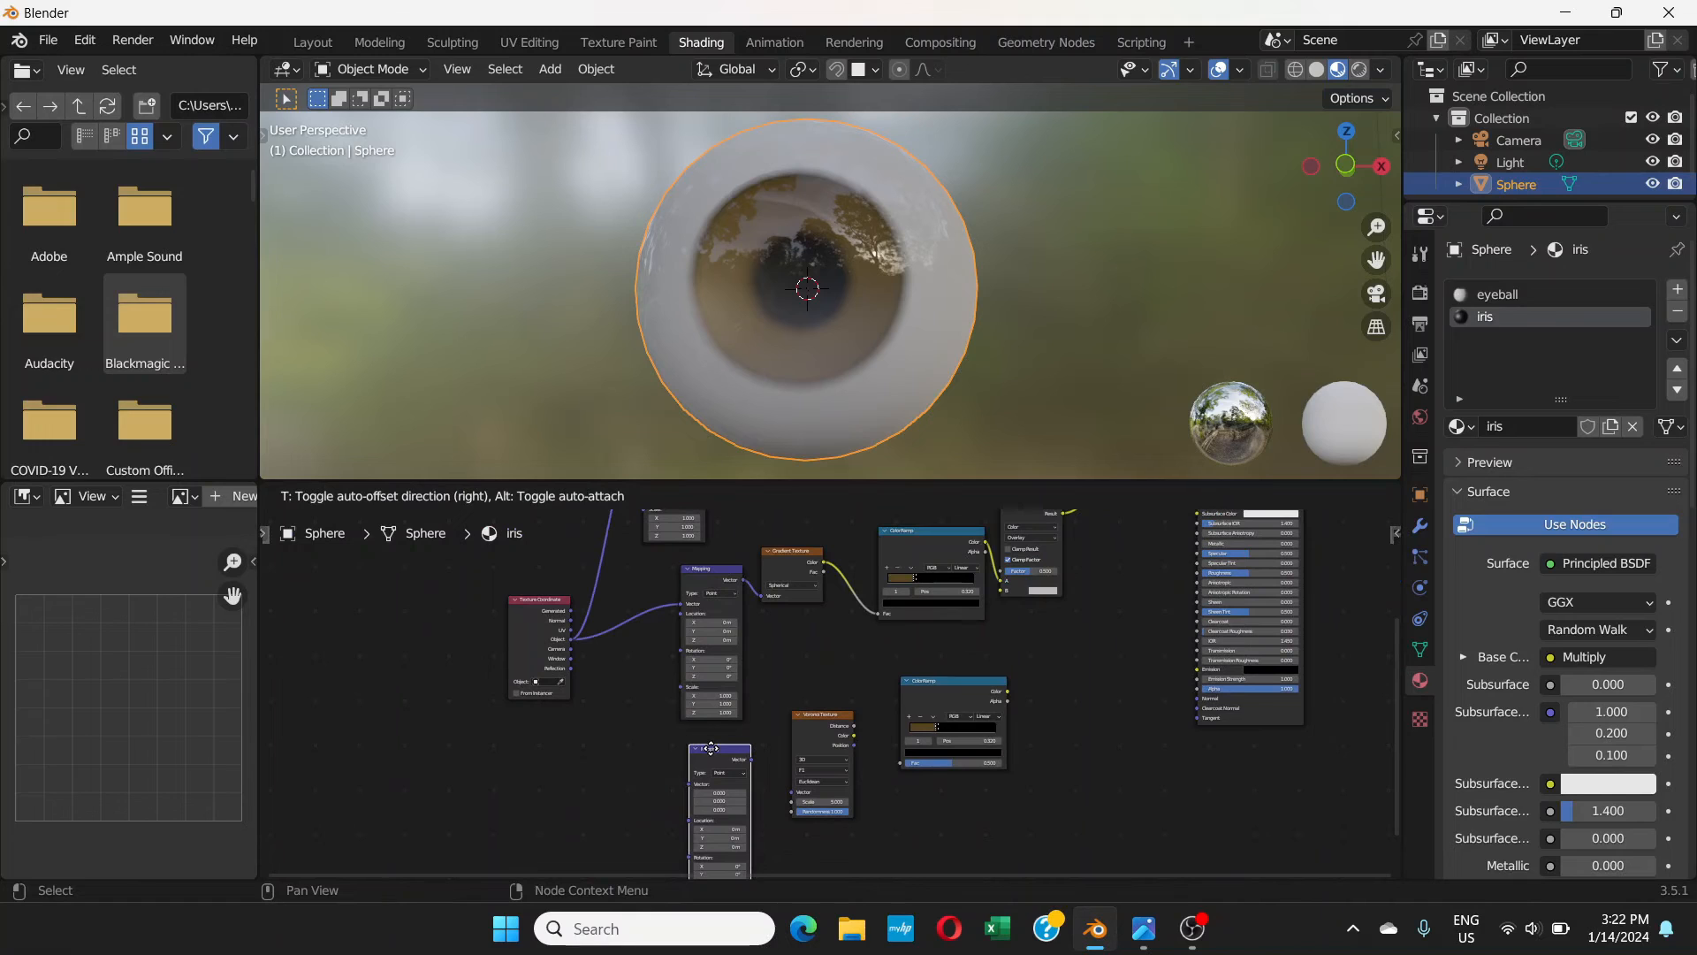
pyautogui.click(712, 751)
# - Add a Noise Texture node and place it ahead of the duplicated Mapping node, leaving space between them
pyautogui.moveTo(777, 767); pyautogui.dragTo(951, 570, button='middle')
pyautogui.scroll(2, 795, 601)
pyautogui.moveTo(795, 601); pyautogui.dragTo(756, 660, button='middle')
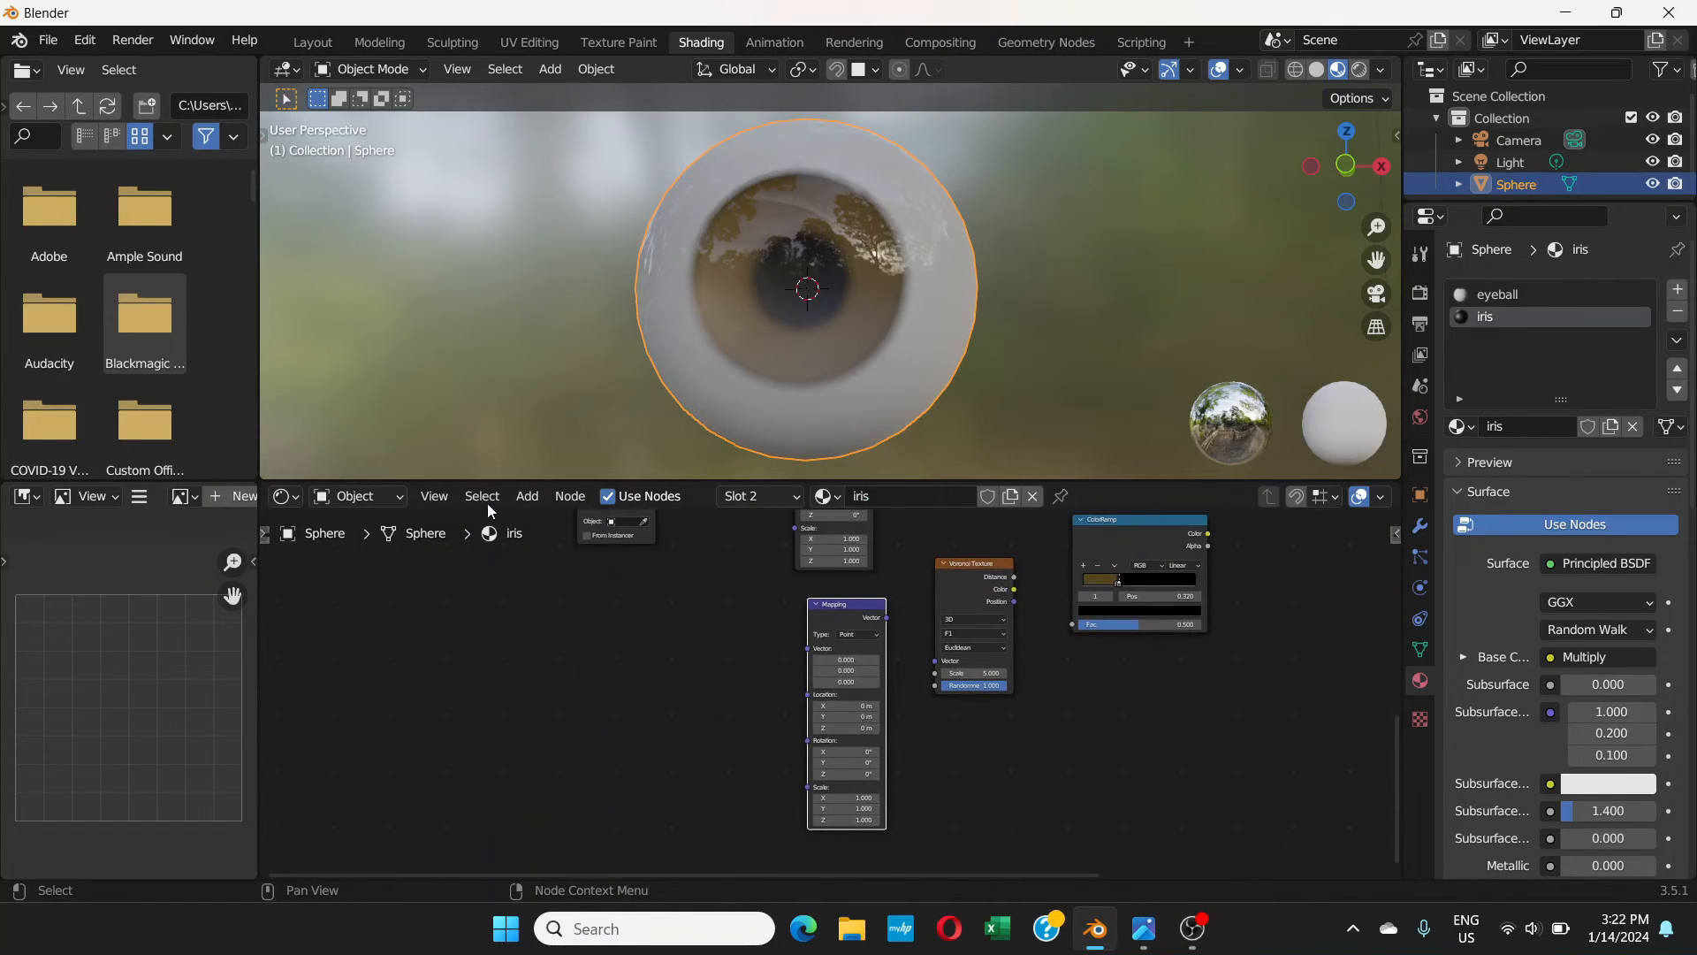
pyautogui.click(527, 496)
pyautogui.click(548, 518)
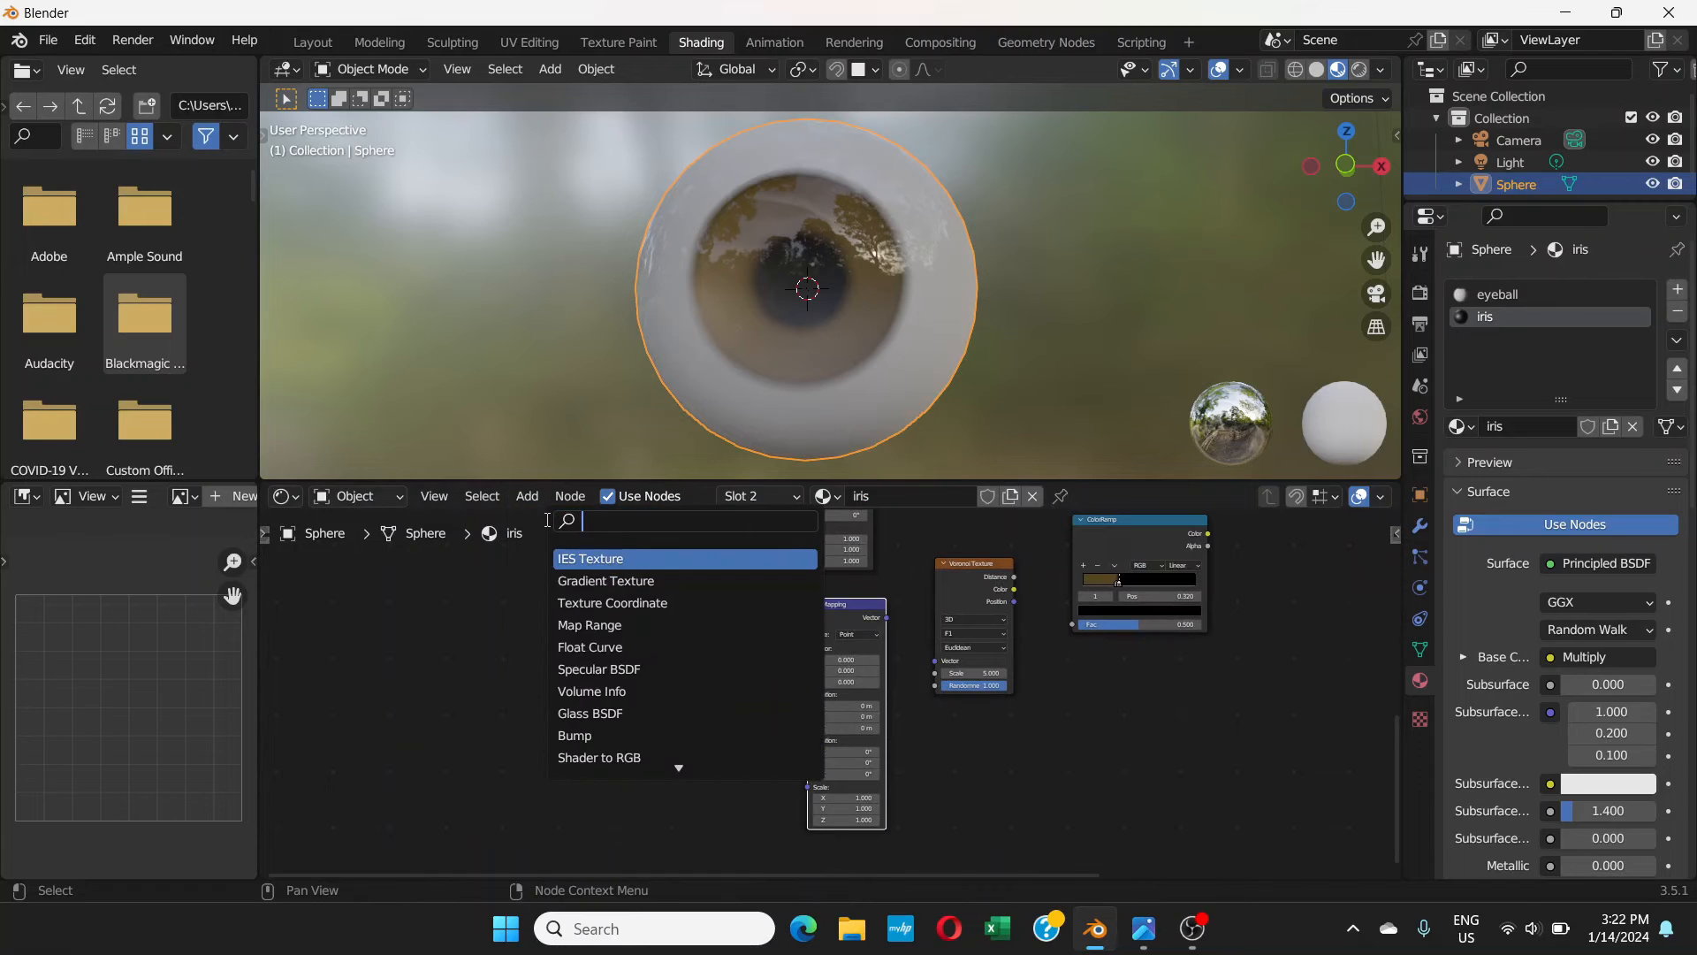
pyautogui.write('noise')
pyautogui.click(596, 558)
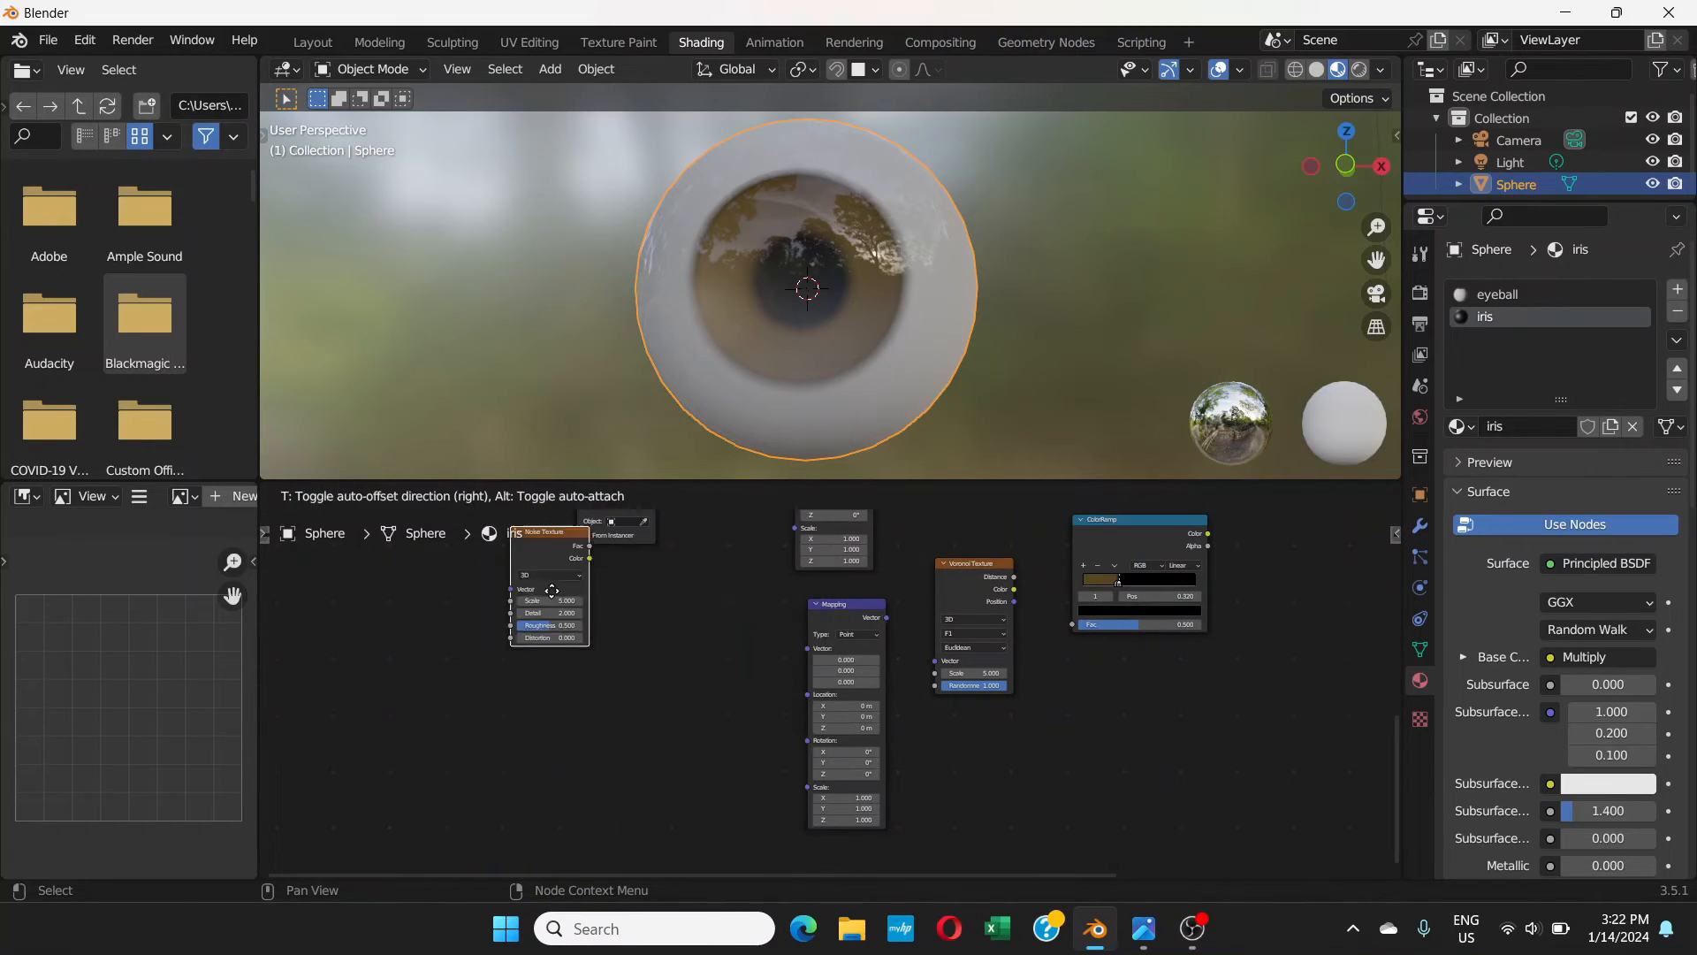
pyautogui.click(593, 735)
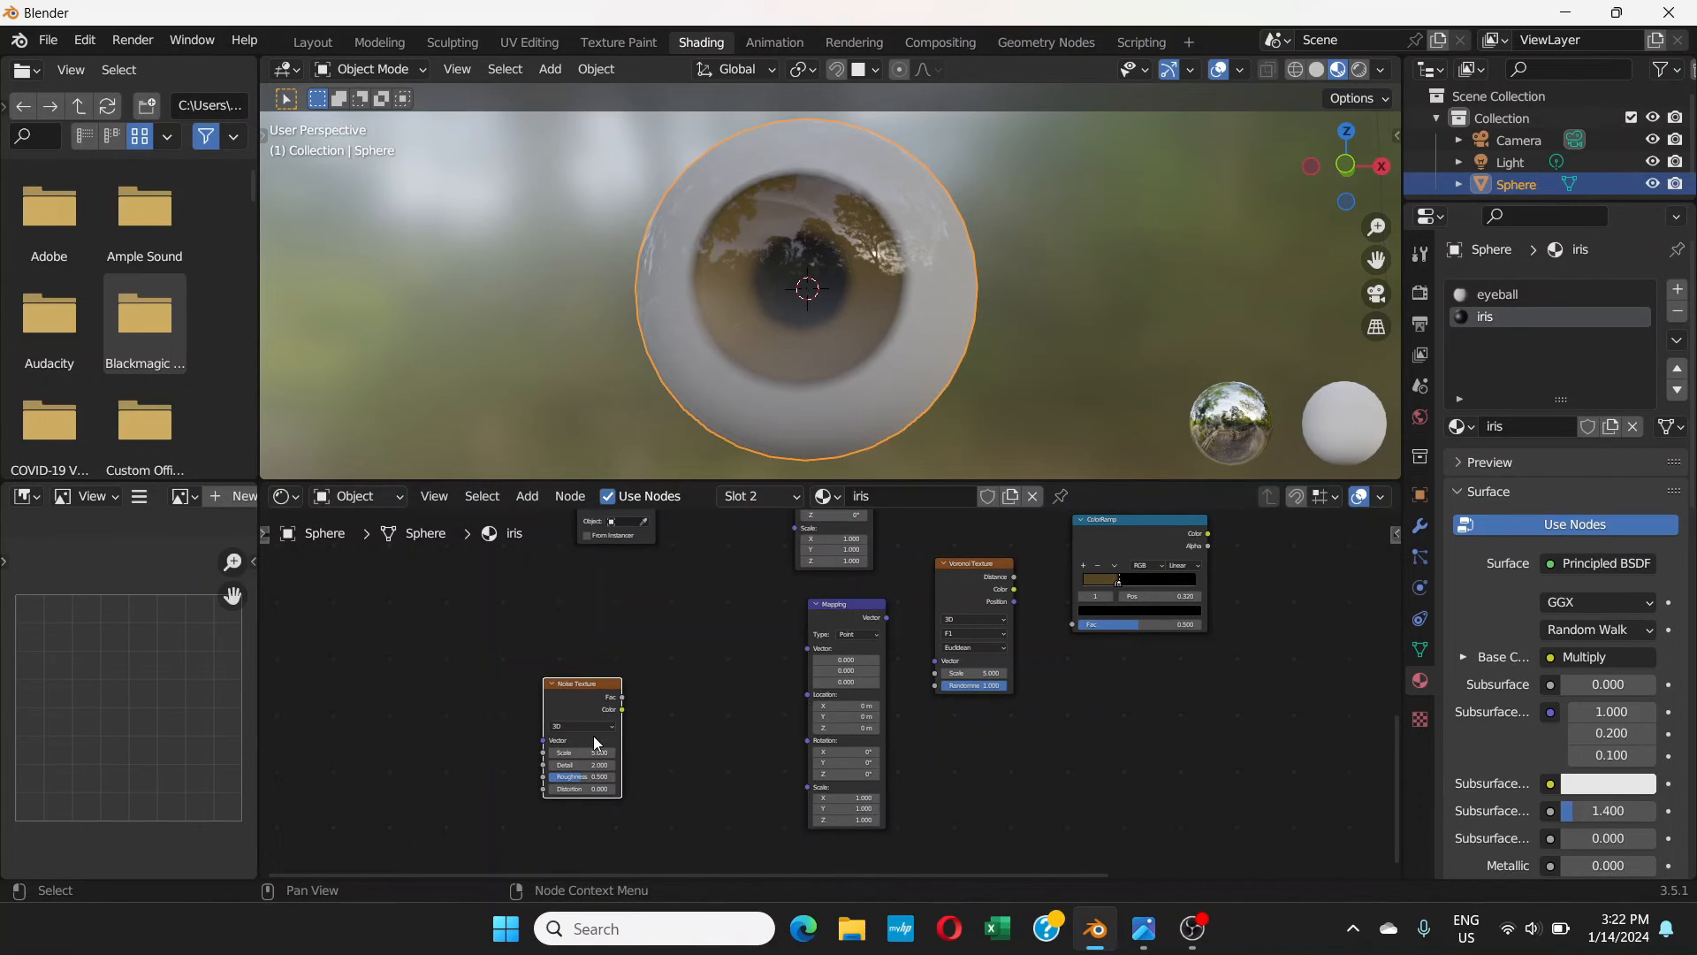
# - Add a Mix node between the Noise Texture and the duplicated Mapping node
pyautogui.click(528, 501)
pyautogui.click(545, 519)
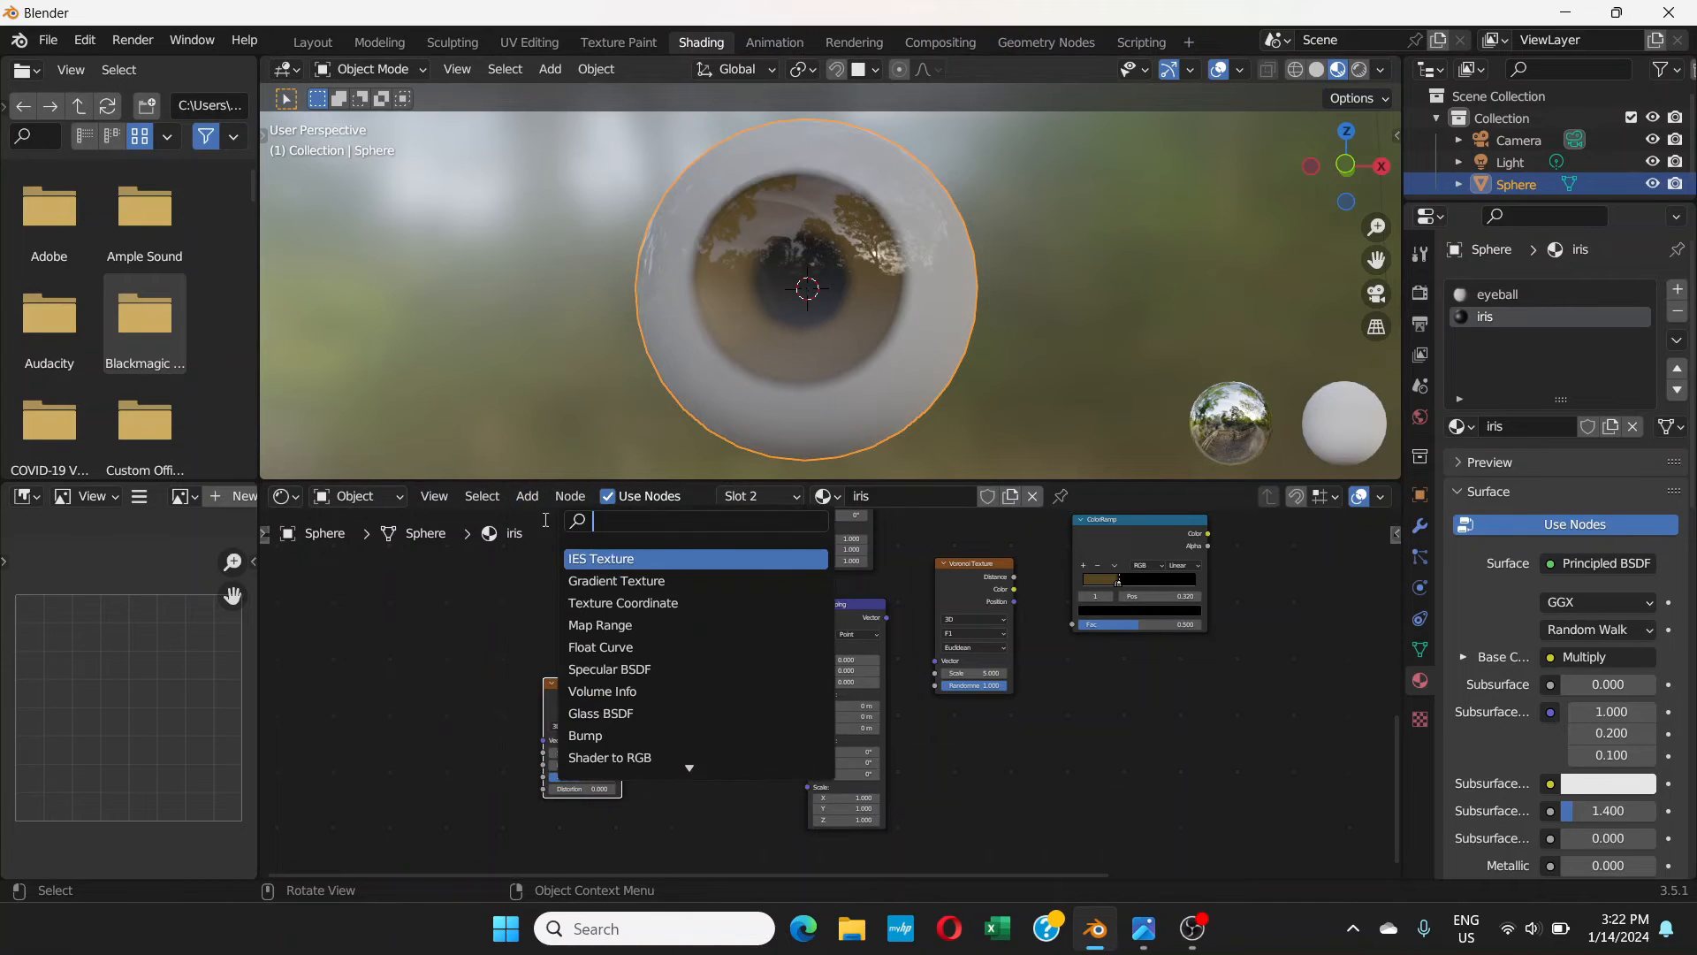
pyautogui.write('mix')
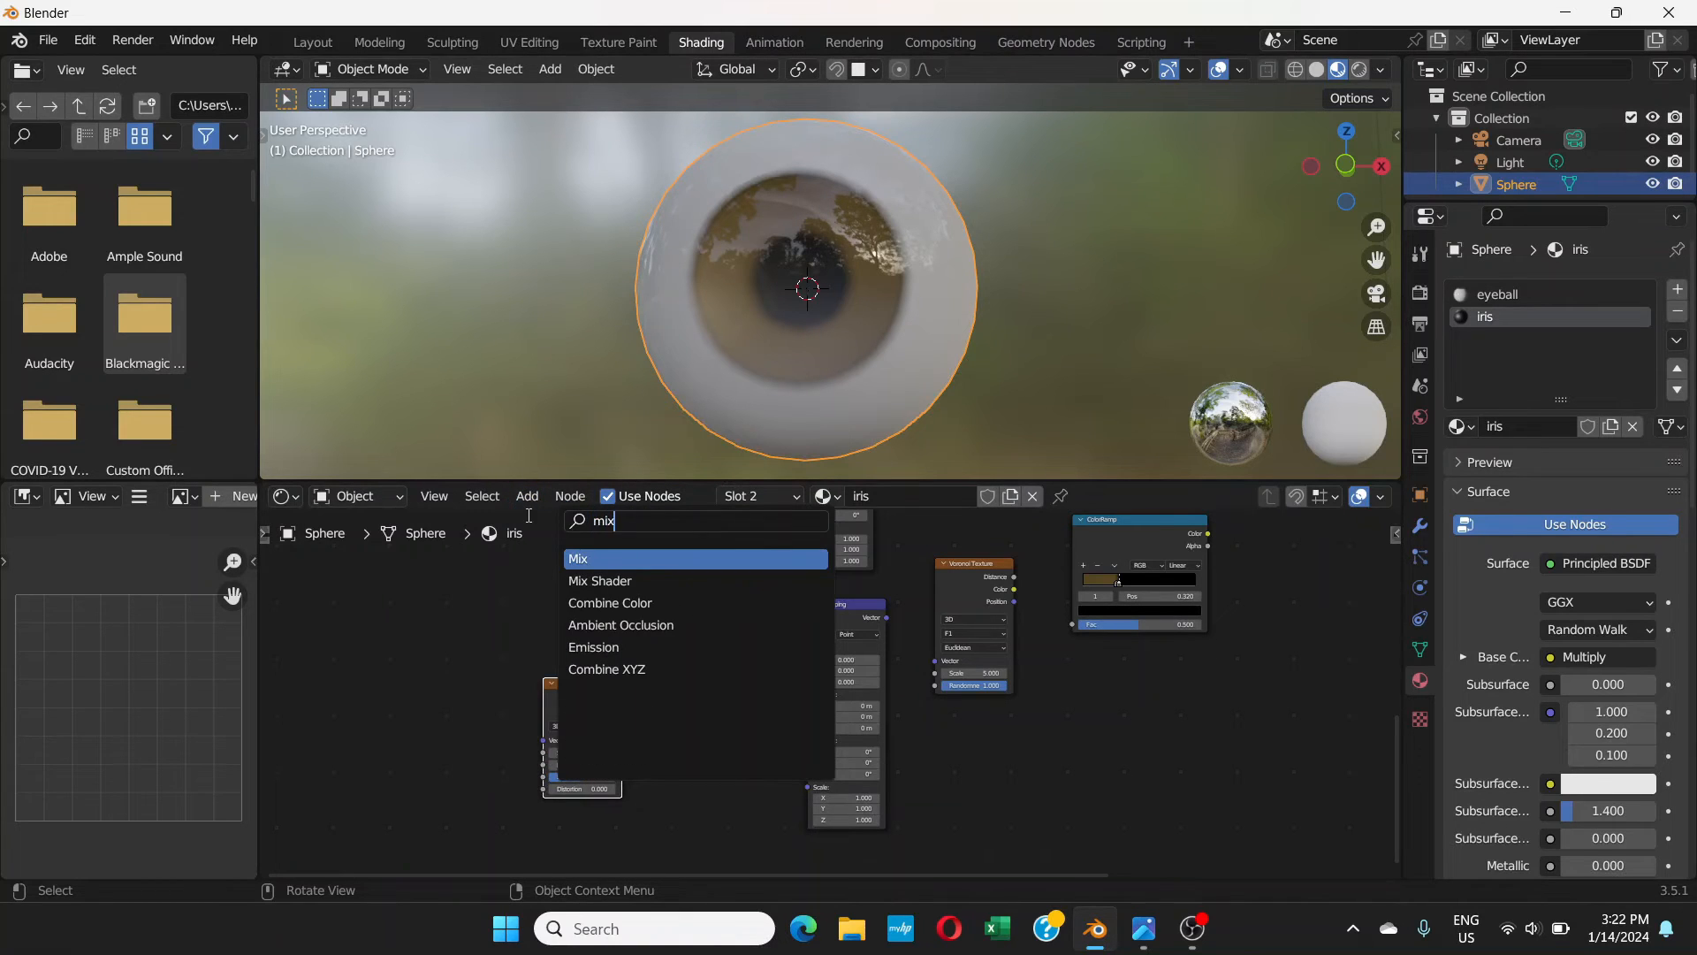
pyautogui.click(626, 558)
pyautogui.click(744, 702)
pyautogui.scroll(2, 761, 729)
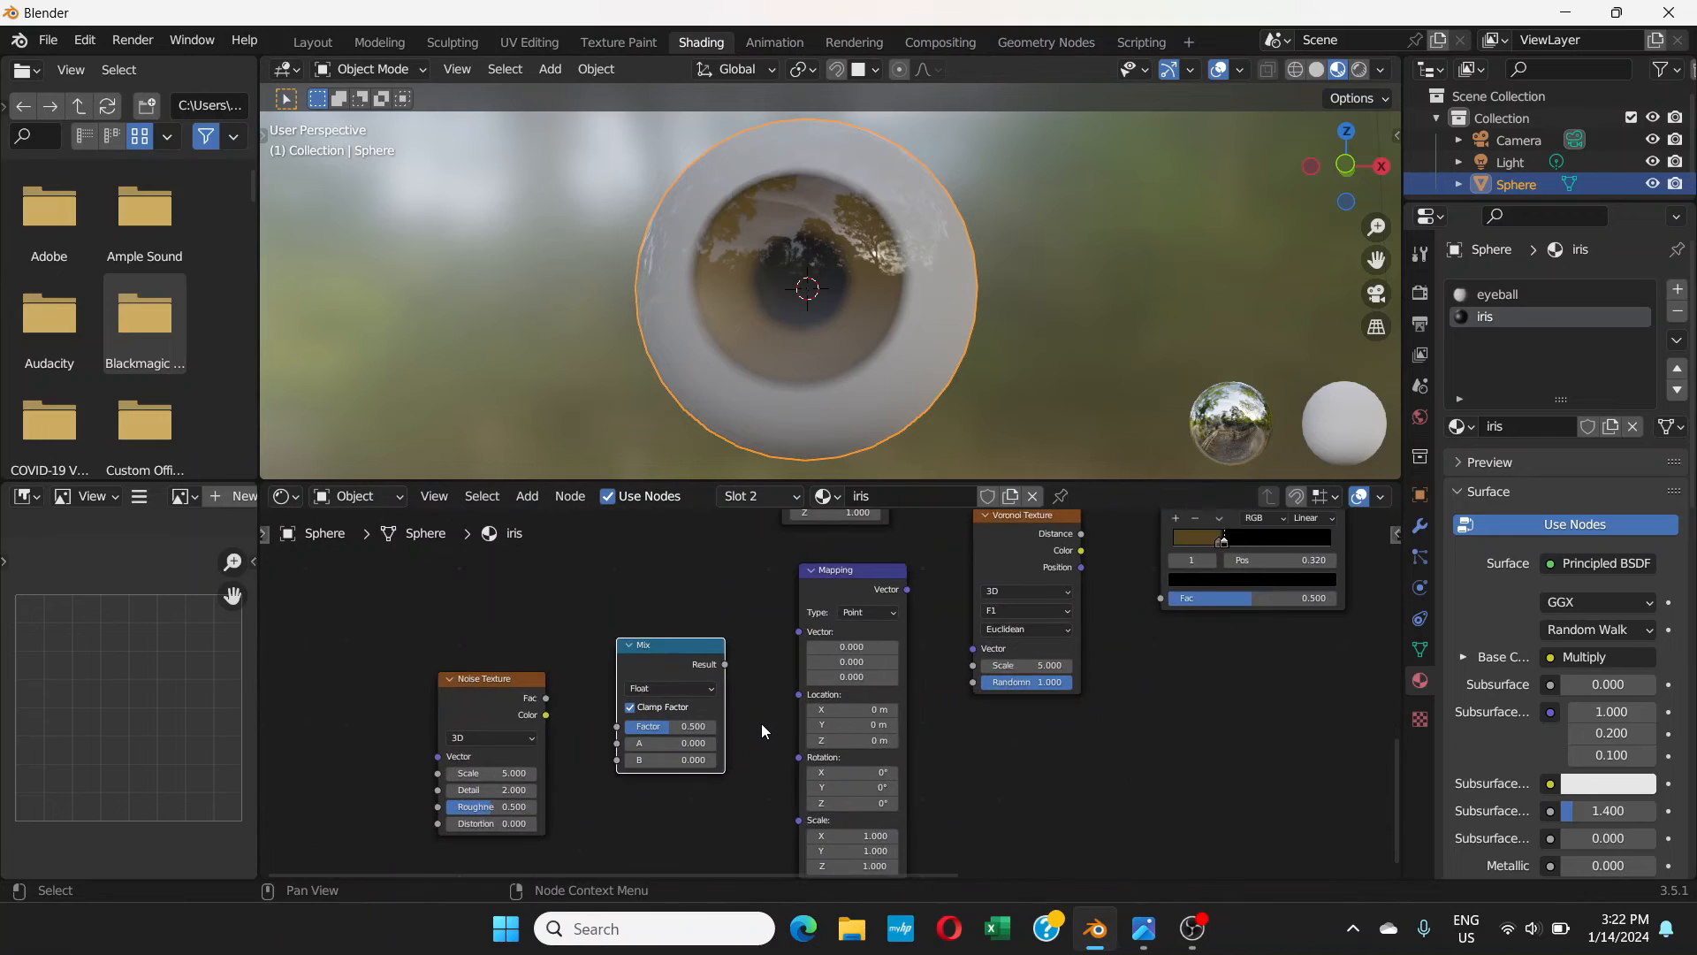
pyautogui.scroll(1, 761, 723)
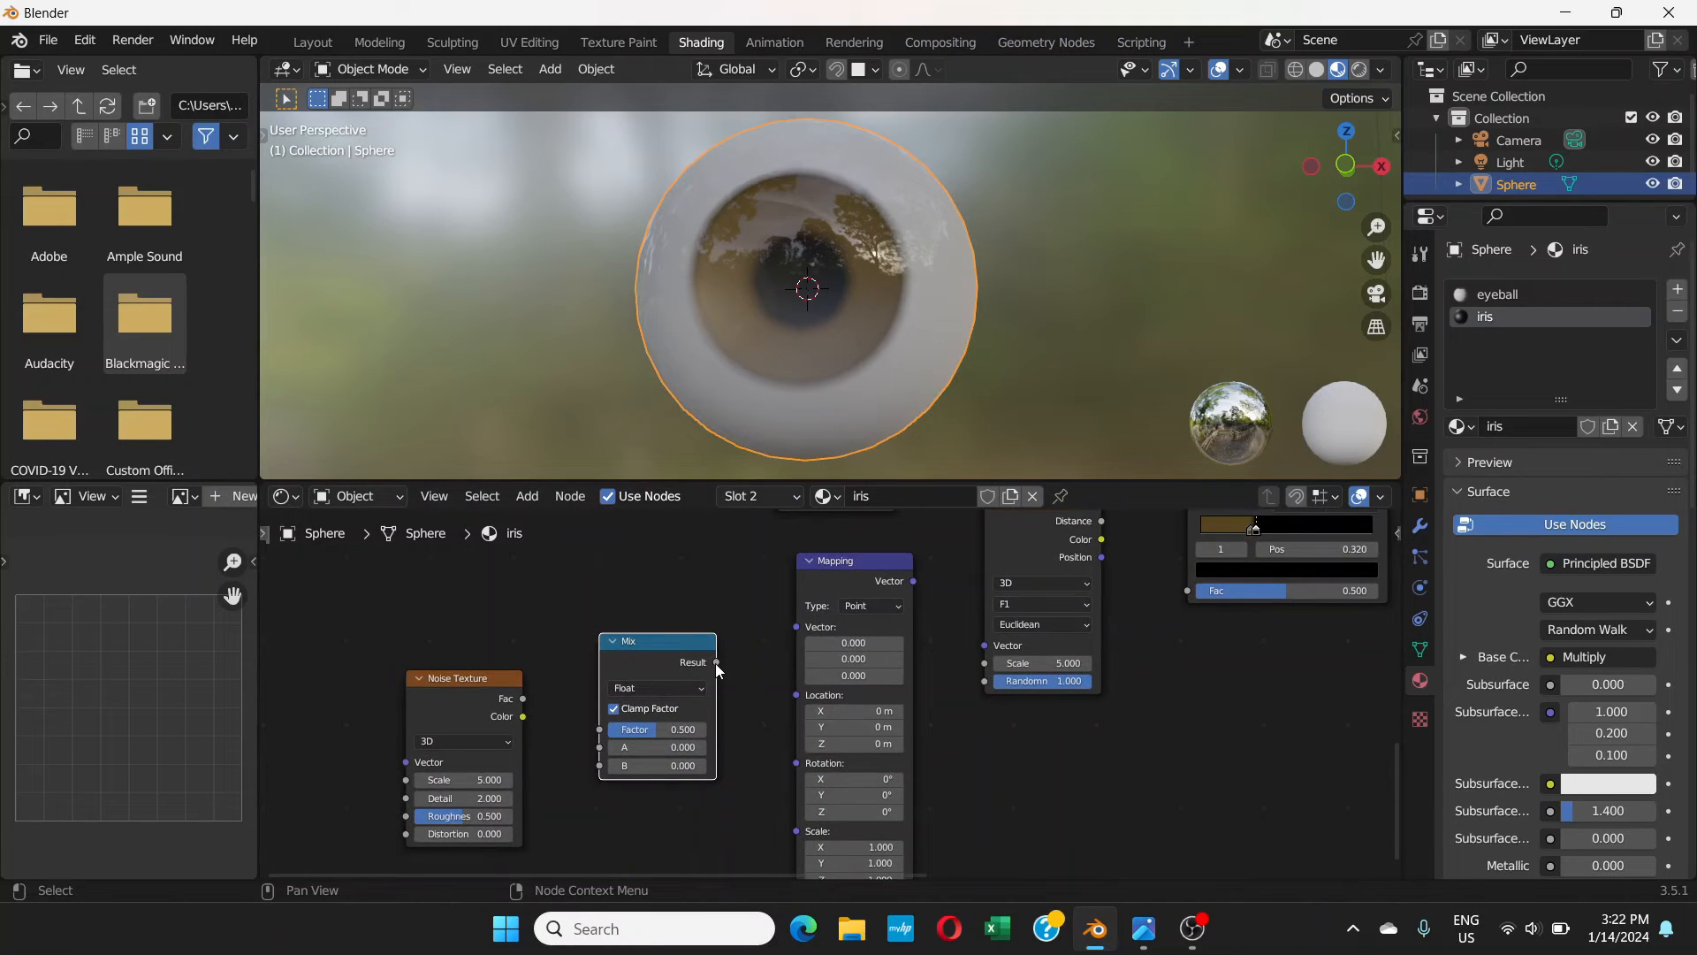
# - Connect the Mix node's Result to the duplicated Mapping's Vector input, and the Noise Texture's Color to Mix's Factor
pyautogui.moveTo(716, 663); pyautogui.dragTo(792, 628)
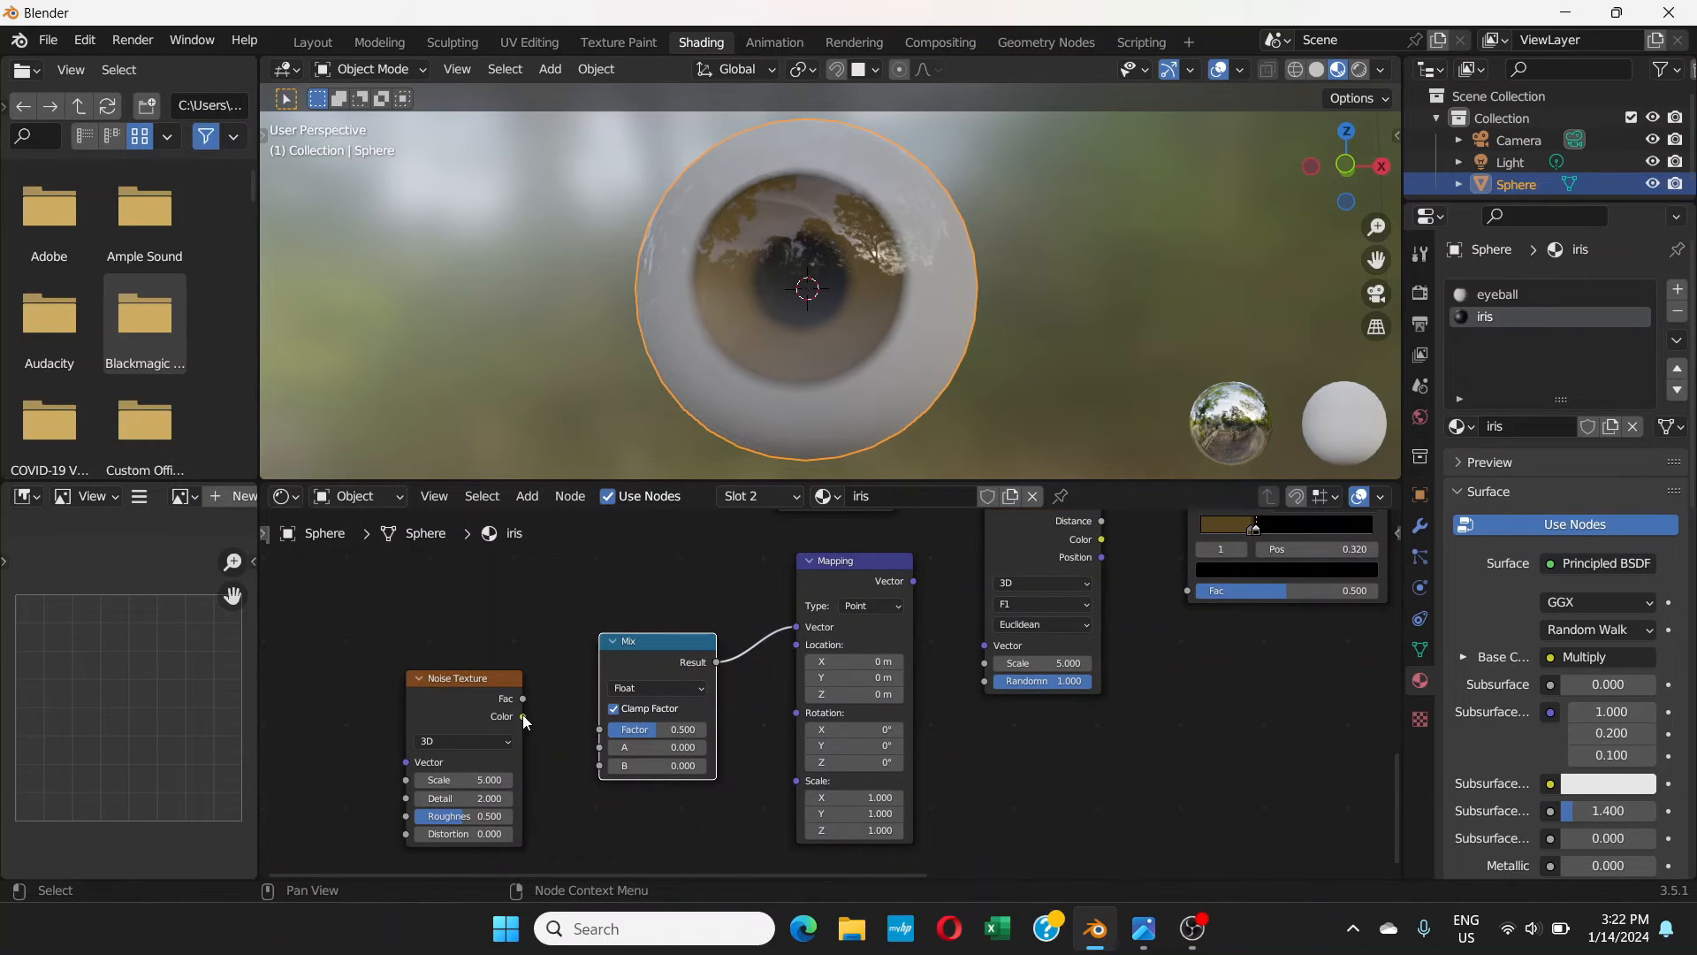
pyautogui.moveTo(522, 715); pyautogui.dragTo(532, 717)
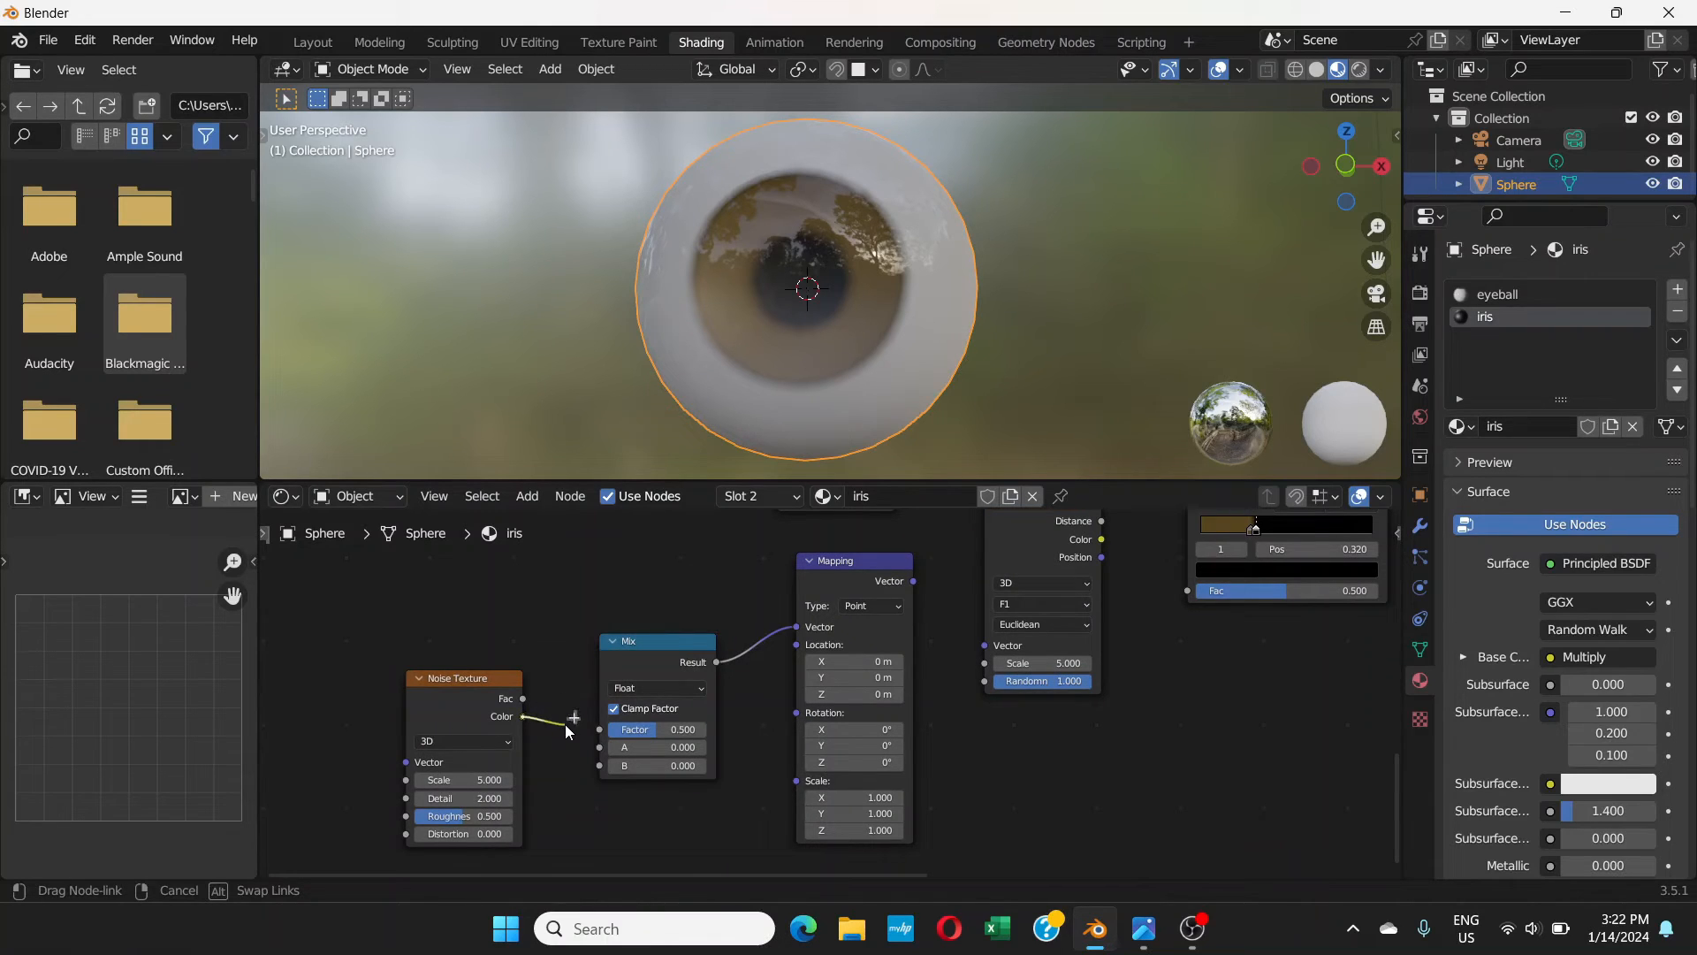
pyautogui.moveTo(596, 730); pyautogui.dragTo(596, 730)
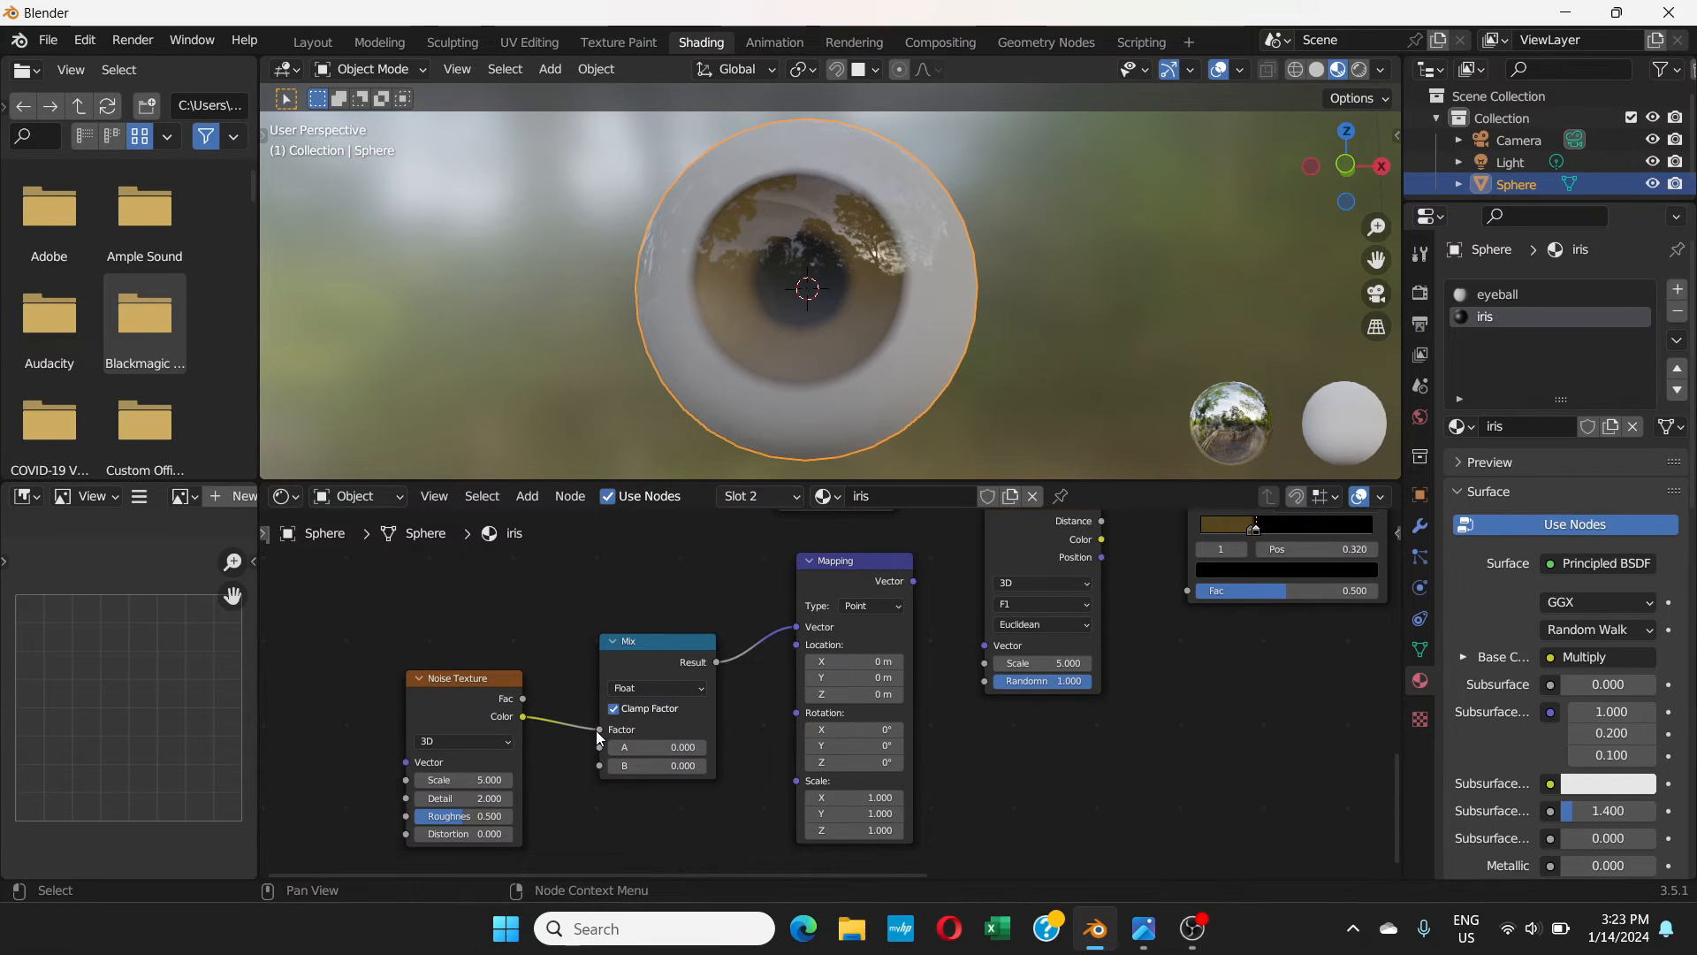
# - Replace the Noise Texture's Color-to-Factor link with one from its Fac output to Mix's B input, and move the Mix node slightly up
pyautogui.hotkey('alt', 'Tab')
pyautogui.hotkey('alt', 'Tab')
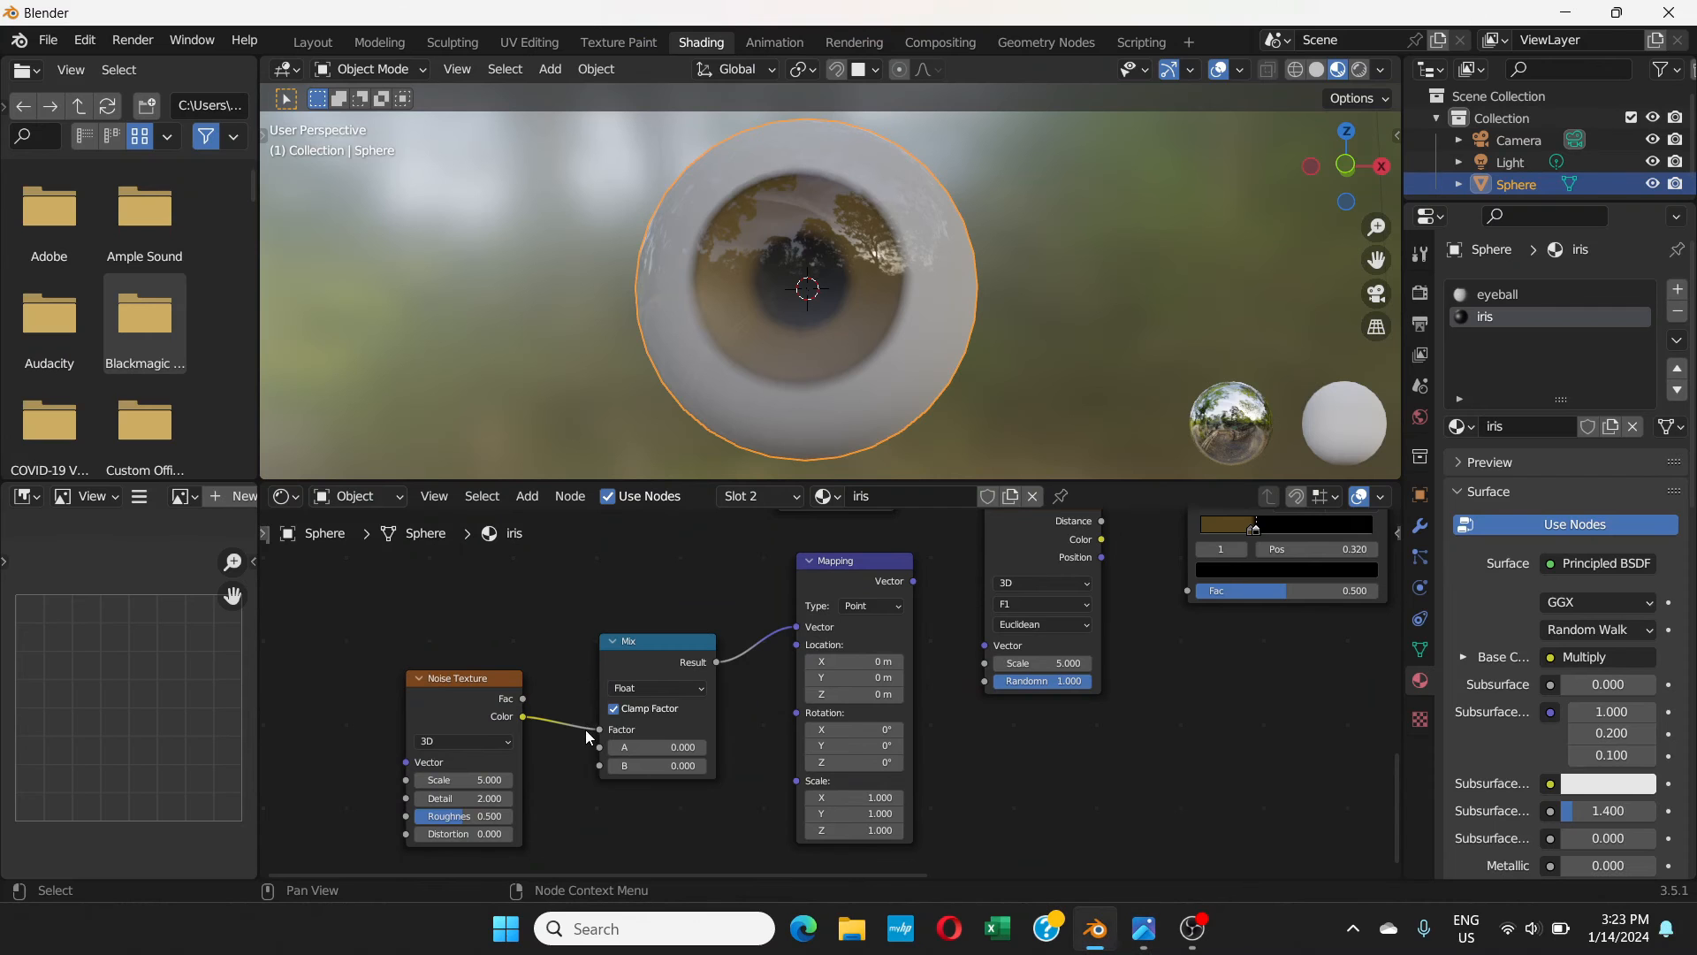
pyautogui.hotkey('alt', 'Tab')
pyautogui.hotkey('alt', 'Tab')
pyautogui.moveTo(599, 729); pyautogui.dragTo(591, 769)
pyautogui.moveTo(646, 658); pyautogui.dragTo(656, 628)
pyautogui.moveTo(657, 634); pyautogui.dragTo(688, 753, button='middle')
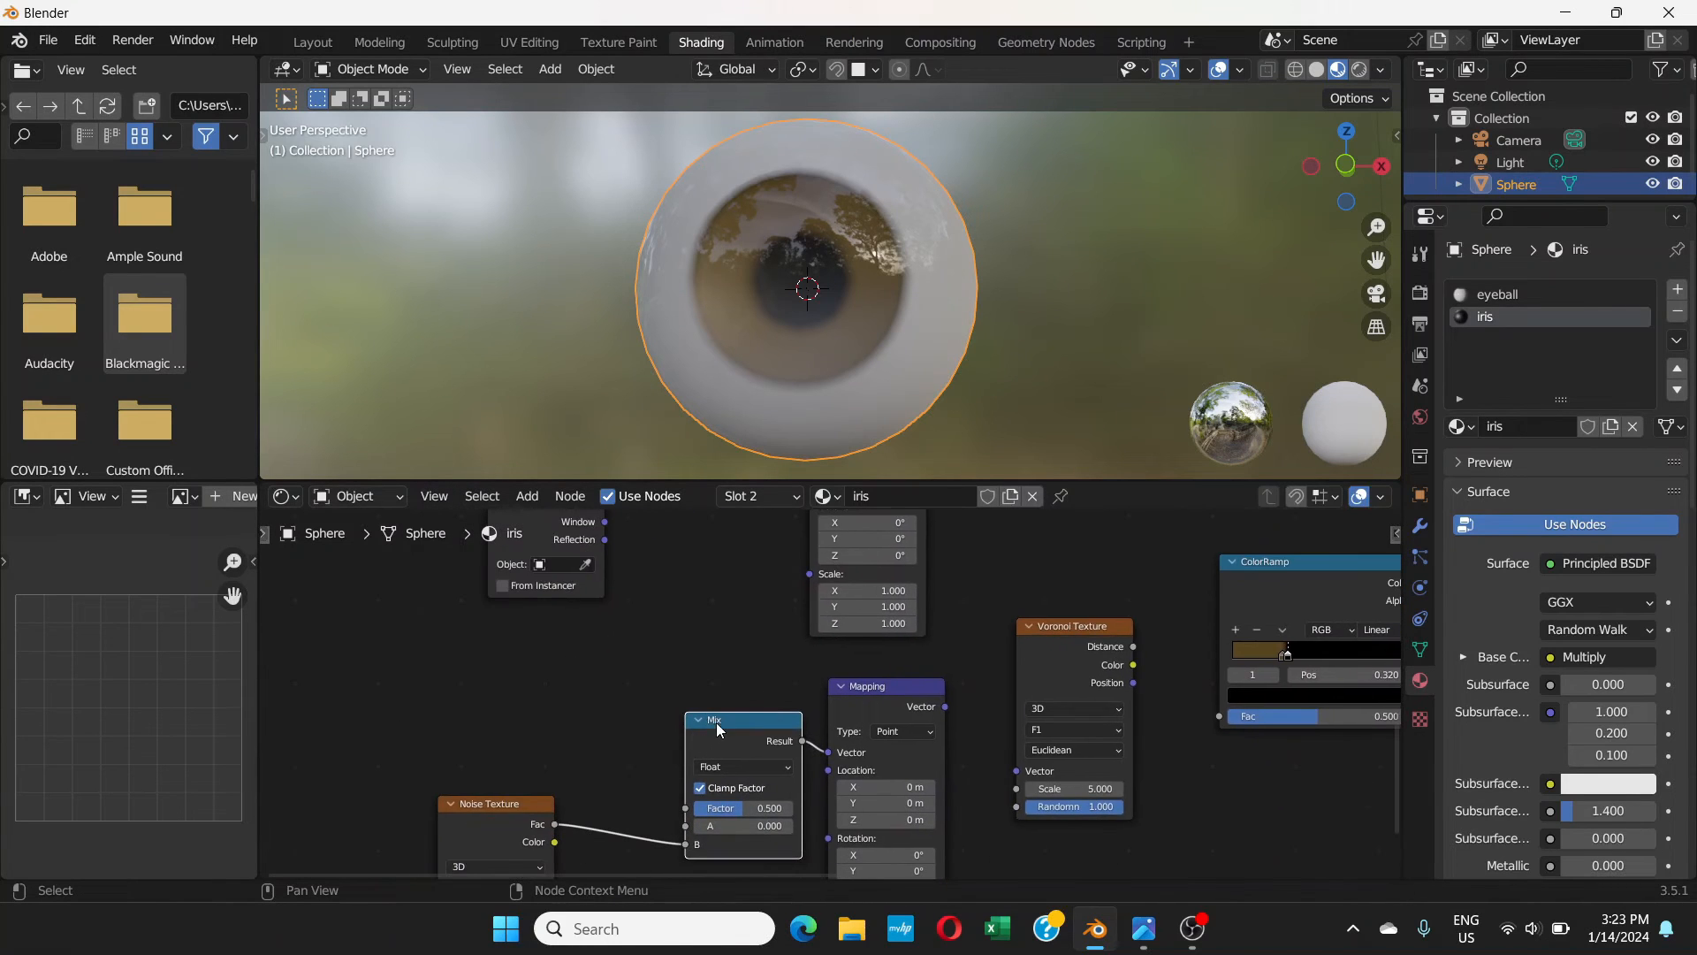
pyautogui.moveTo(716, 723); pyautogui.dragTo(705, 678)
# - Connect the Texture Coordinate's Object output to the A input of the Mix node beside the Noise Texture
pyautogui.moveTo(620, 675); pyautogui.dragTo(431, 733, button='middle')
pyautogui.moveTo(544, 718); pyautogui.dragTo(735, 720, button='middle')
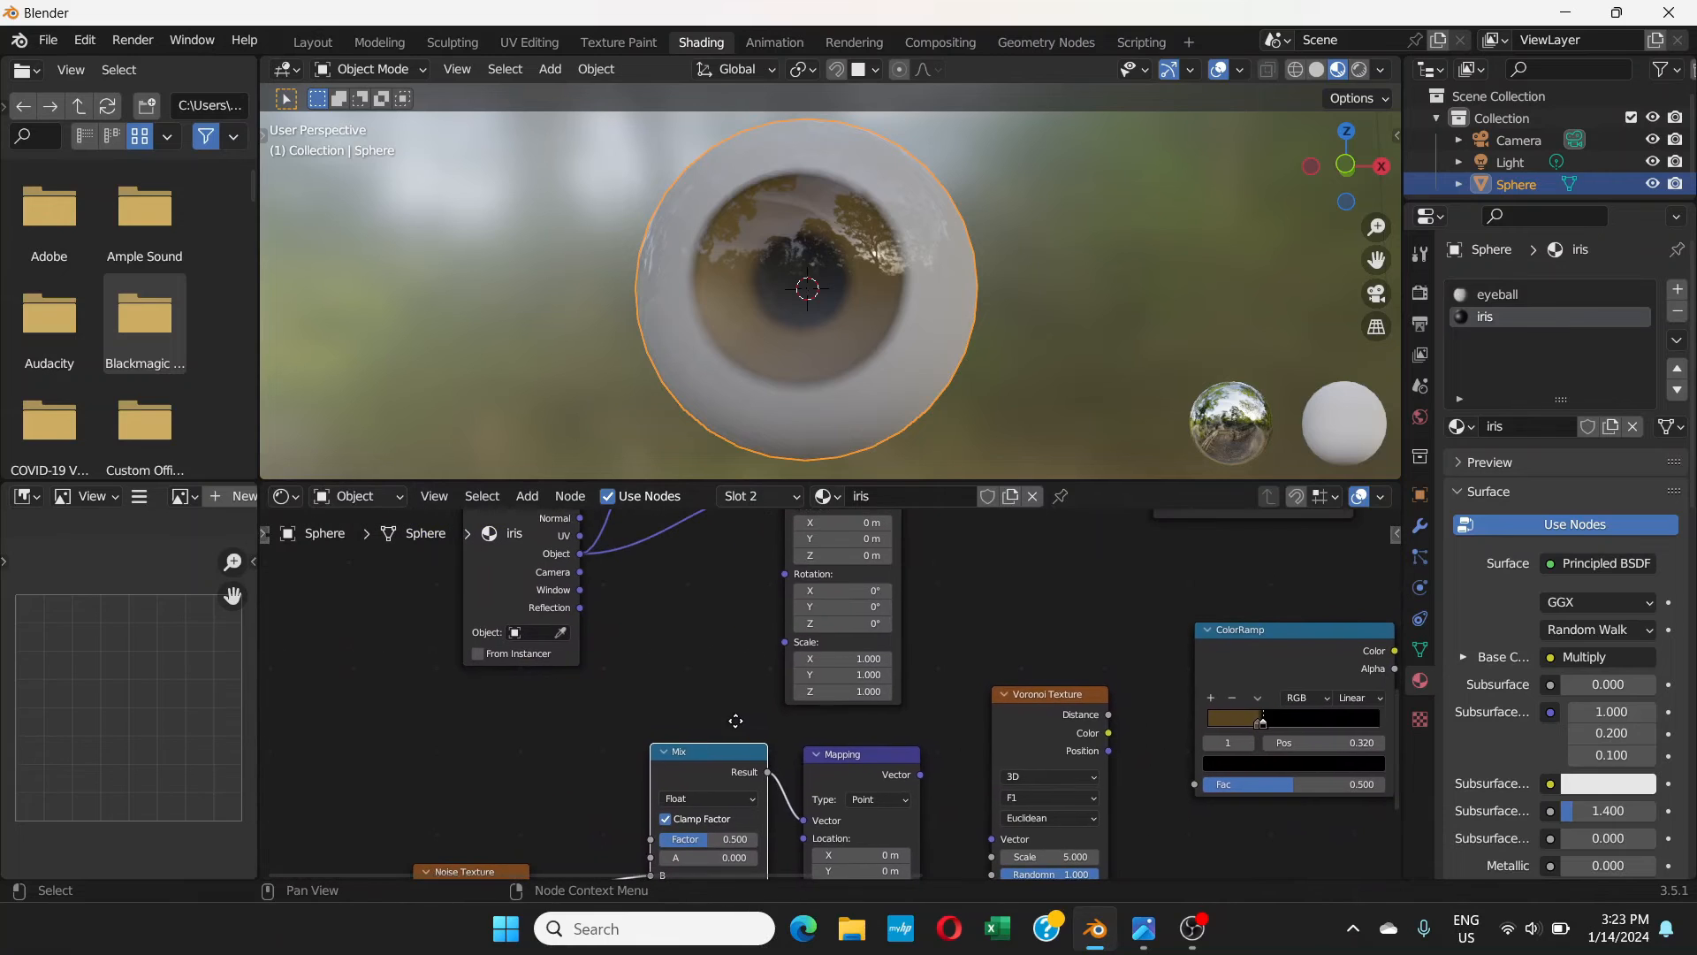
pyautogui.moveTo(650, 856); pyautogui.dragTo(585, 558)
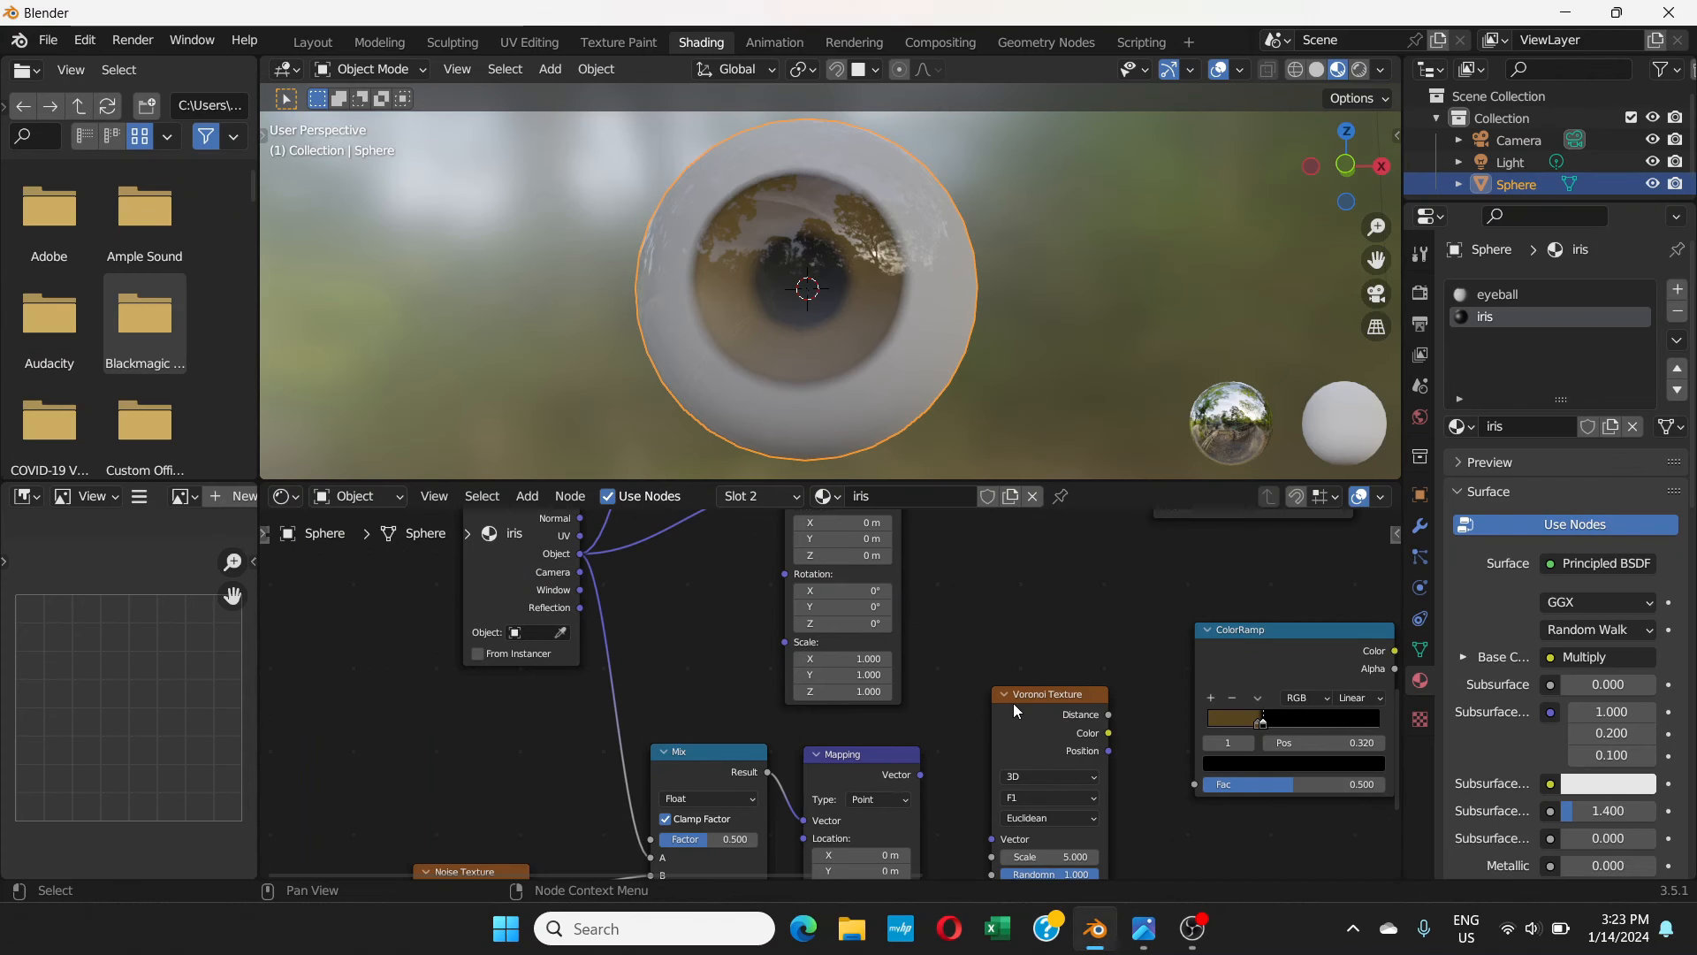
# - Connect the Voronoi Texture's Distance to the lower ColorRamp's Fac, and the duplicated Mapping's Vector to the Voronoi Texture's Vector
pyautogui.moveTo(1013, 703); pyautogui.dragTo(912, 654, button='middle')
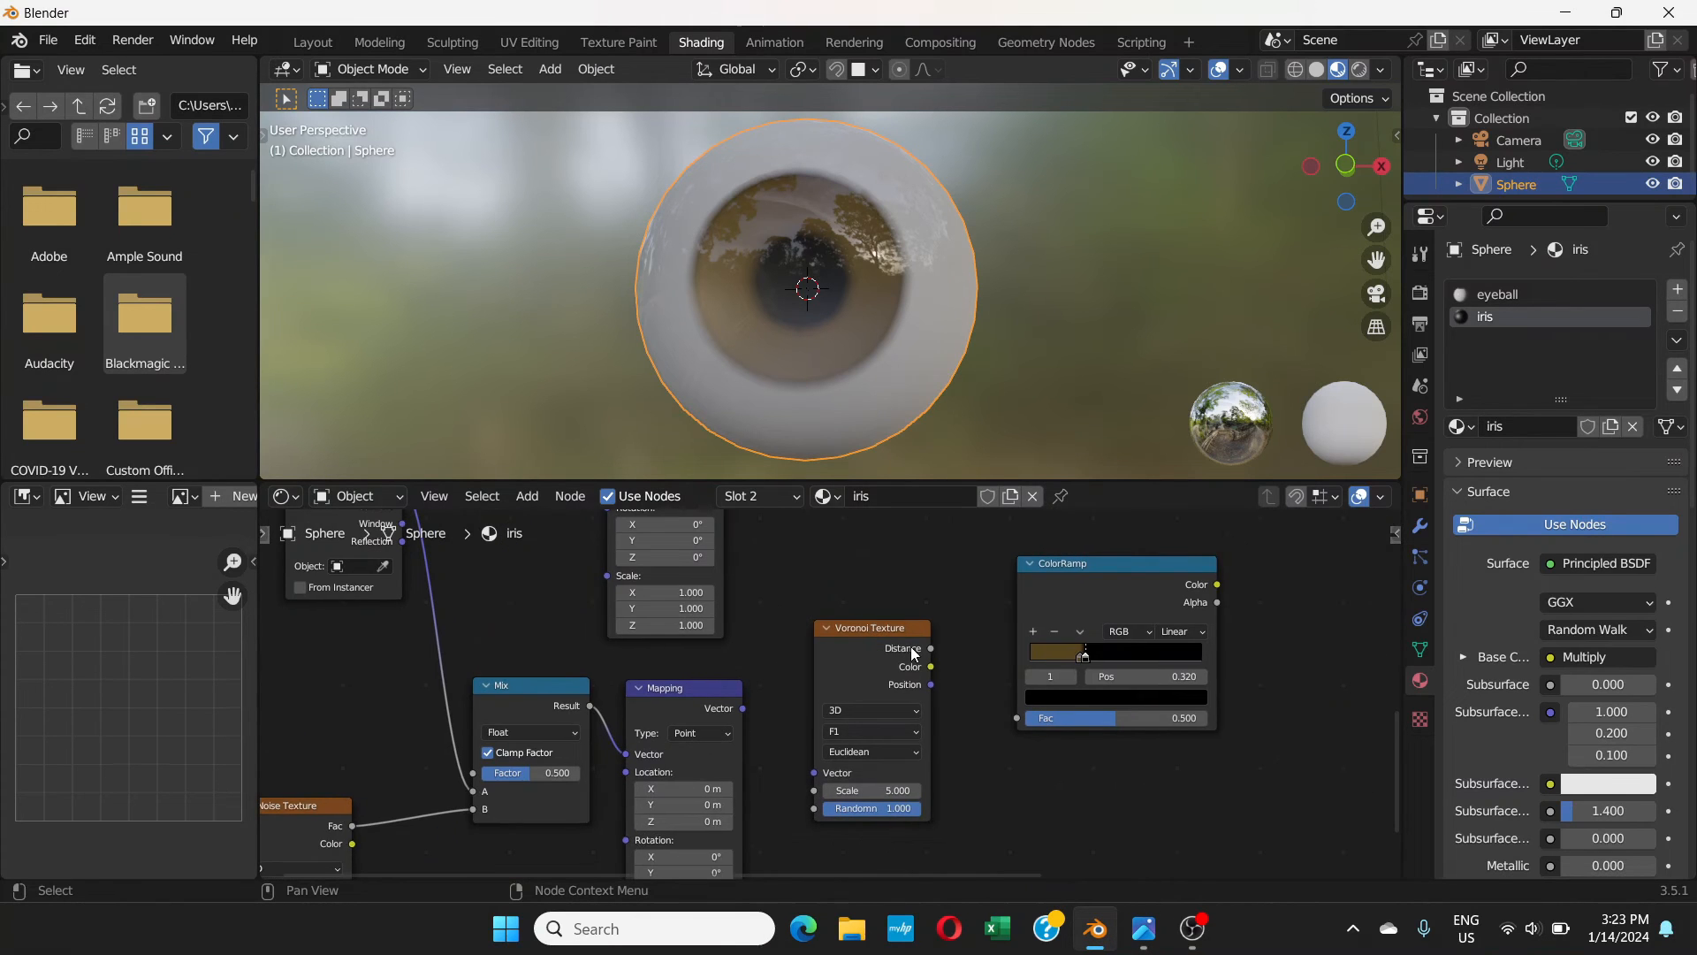
pyautogui.moveTo(929, 651); pyautogui.dragTo(1018, 719)
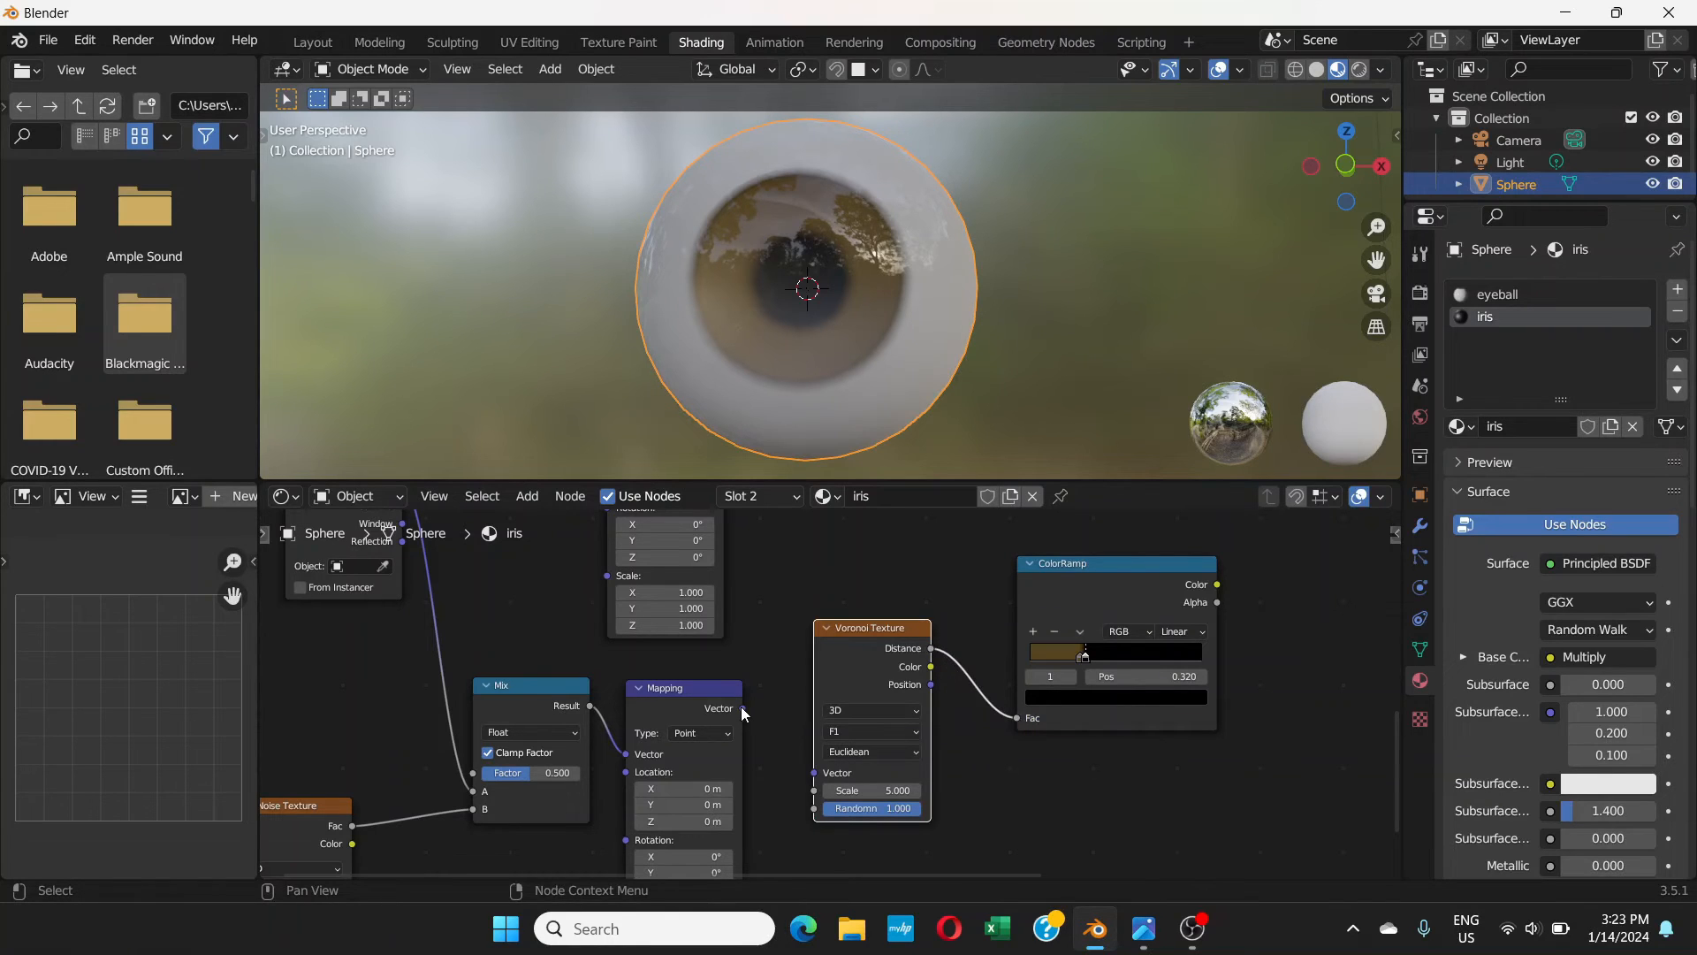
pyautogui.moveTo(743, 708); pyautogui.dragTo(815, 771)
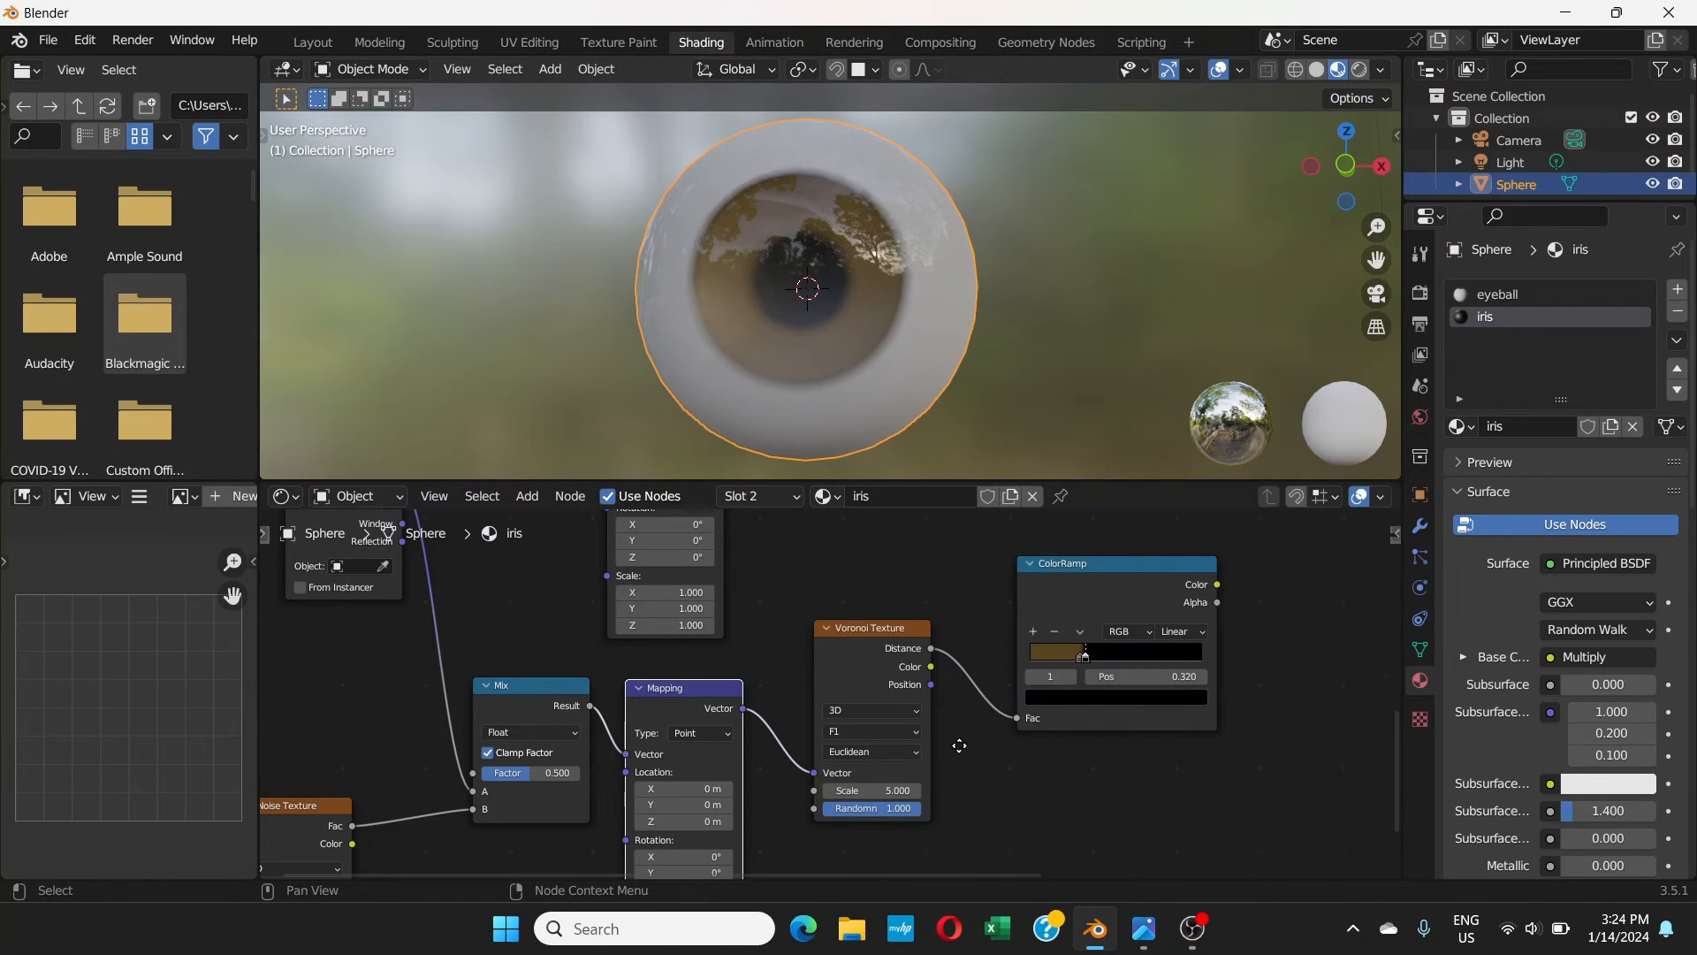
# - Connect the lower ColorRamp's Color output to the B input of the Overlay node
pyautogui.moveTo(956, 758); pyautogui.dragTo(844, 798, button='middle')
pyautogui.moveTo(1094, 638); pyautogui.dragTo(756, 736, button='middle')
pyautogui.moveTo(783, 560); pyautogui.dragTo(874, 682)
pyautogui.scroll(-3, 796, 707)
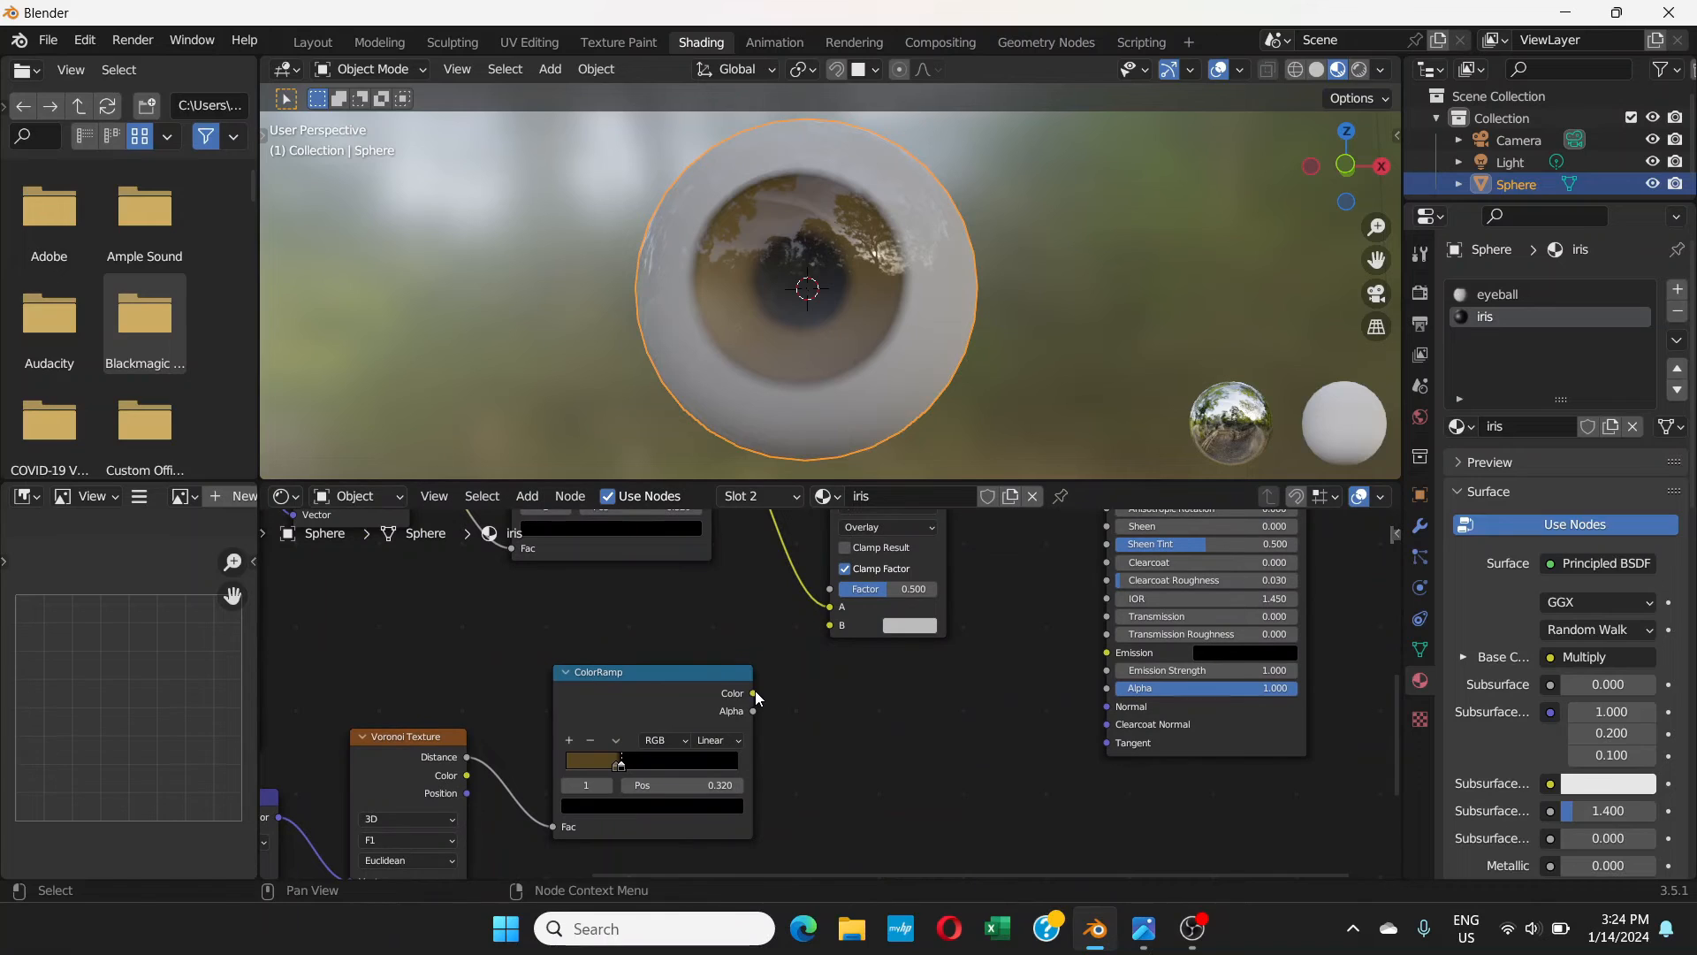
pyautogui.moveTo(754, 695); pyautogui.dragTo(820, 628)
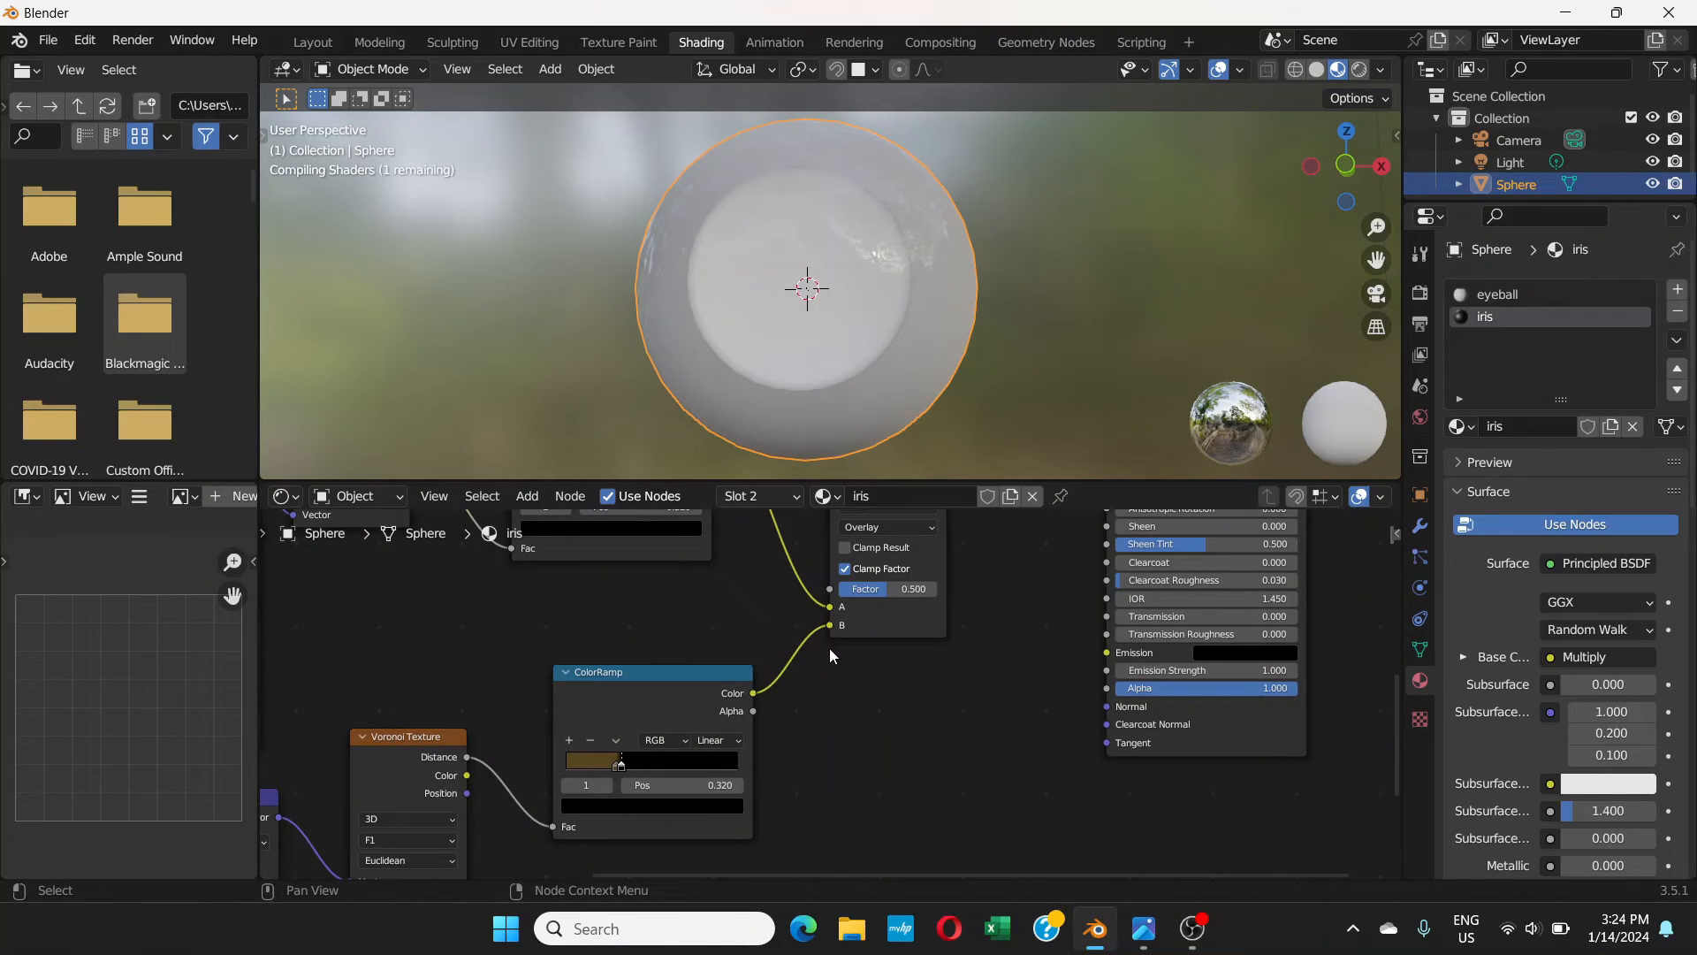
# - Make the lower ColorRamp run from black to white, with the white stop at position 0.484, consulting the reference node setup
pyautogui.moveTo(859, 667); pyautogui.dragTo(1045, 587, button='middle')
pyautogui.scroll(-3, 1020, 633)
pyautogui.scroll(2, 883, 645)
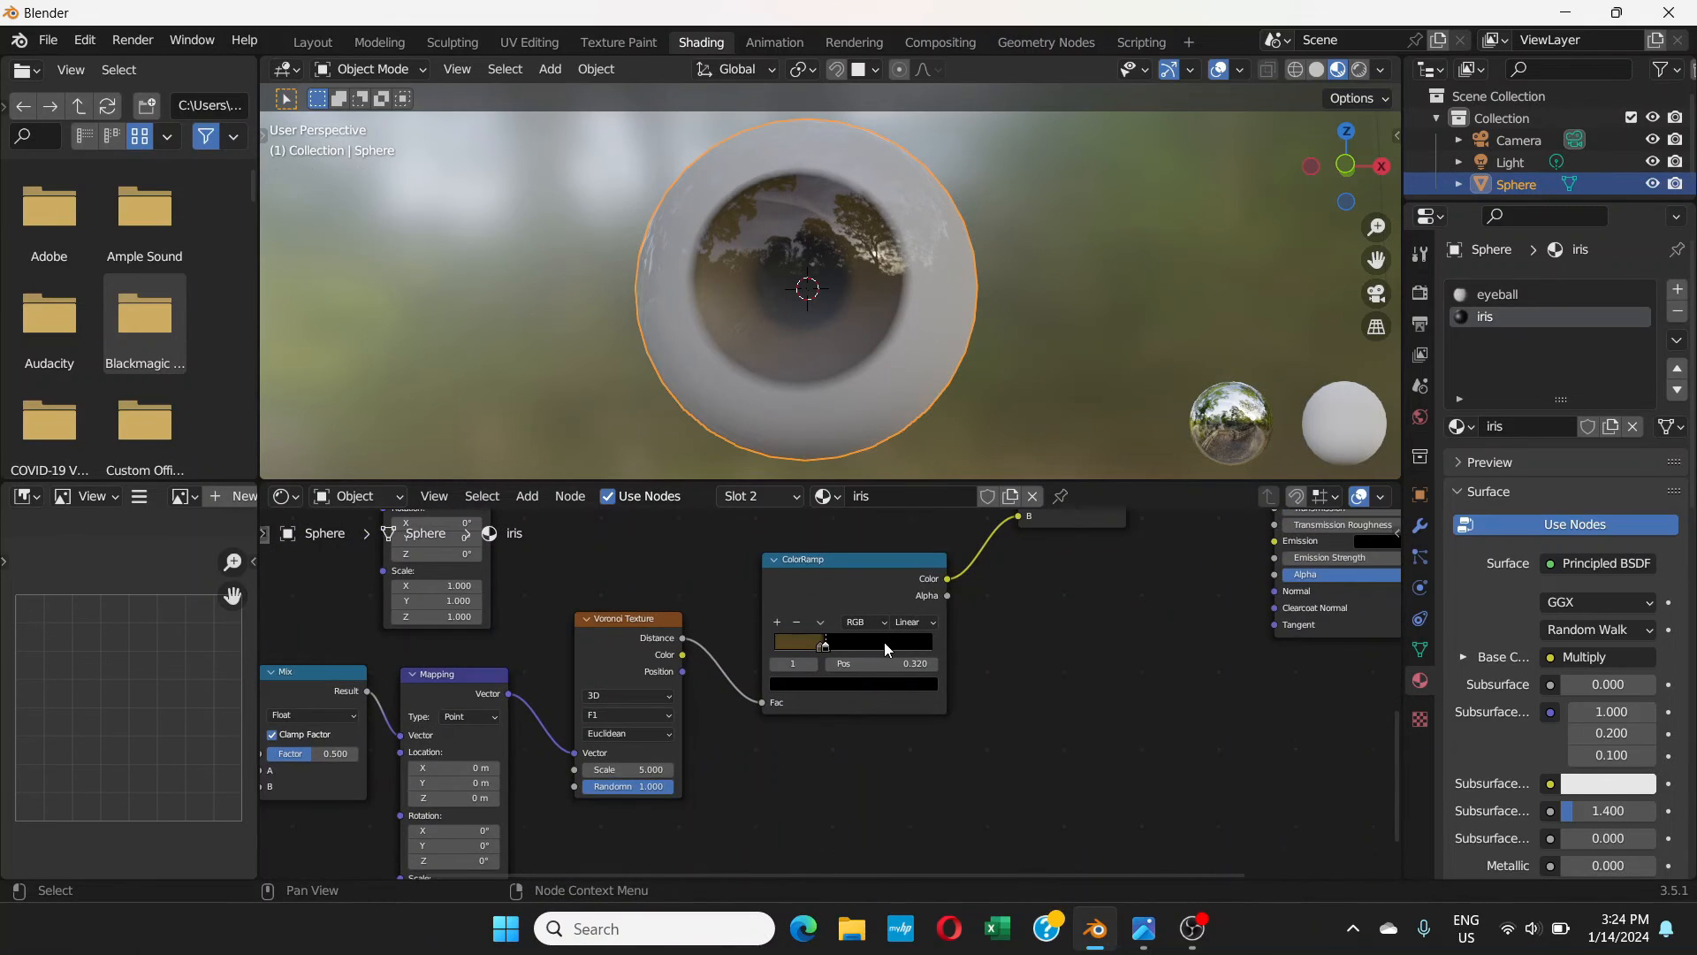
pyautogui.scroll(3, 884, 642)
pyautogui.scroll(-3, 733, 713)
pyautogui.moveTo(765, 739); pyautogui.dragTo(1087, 684, button='middle')
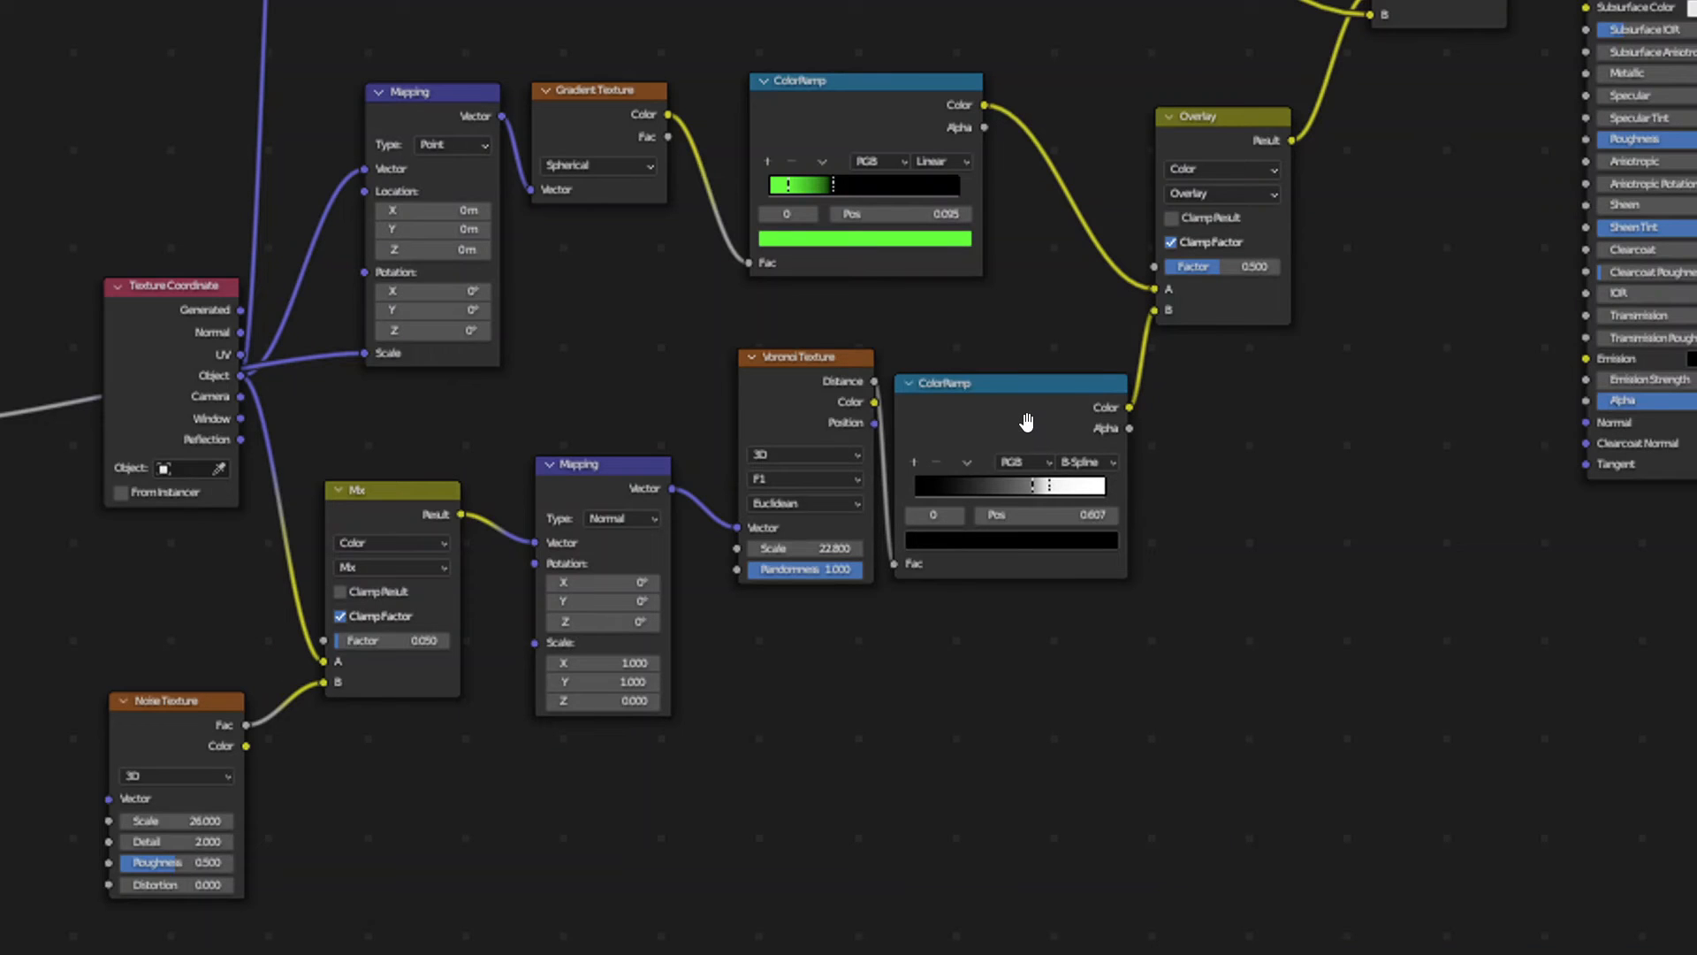
pyautogui.moveTo(1249, 416); pyautogui.dragTo(1363, 522, button='middle')
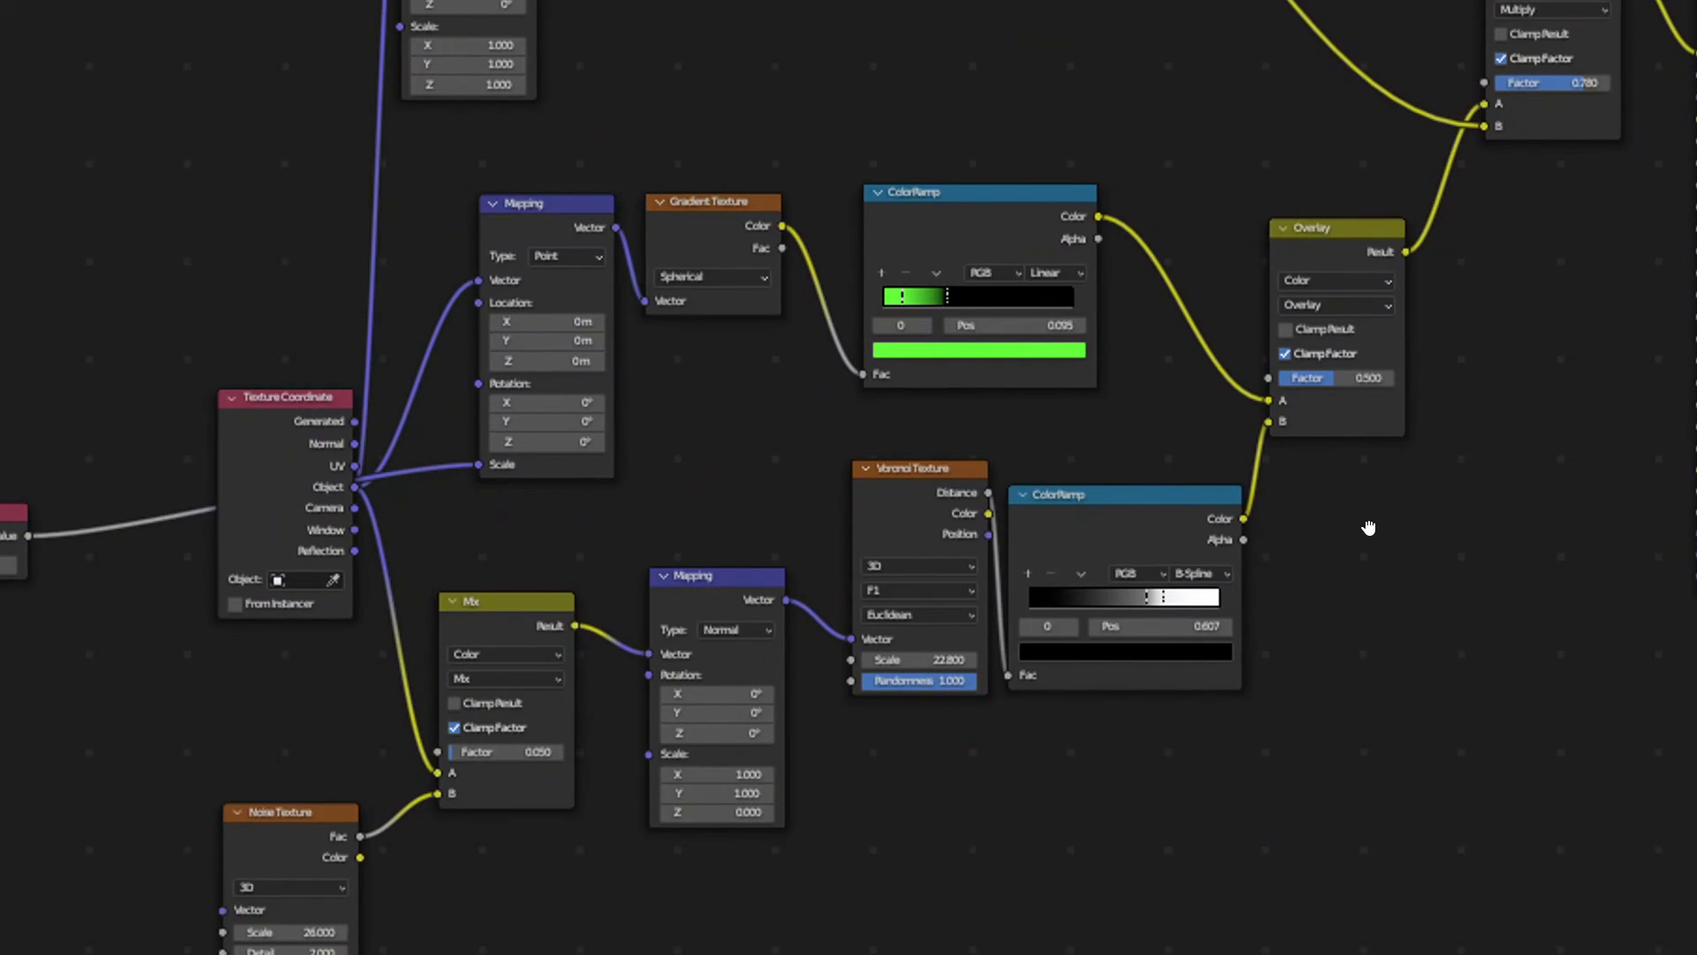
pyautogui.moveTo(1375, 606); pyautogui.dragTo(1402, 522, button='middle')
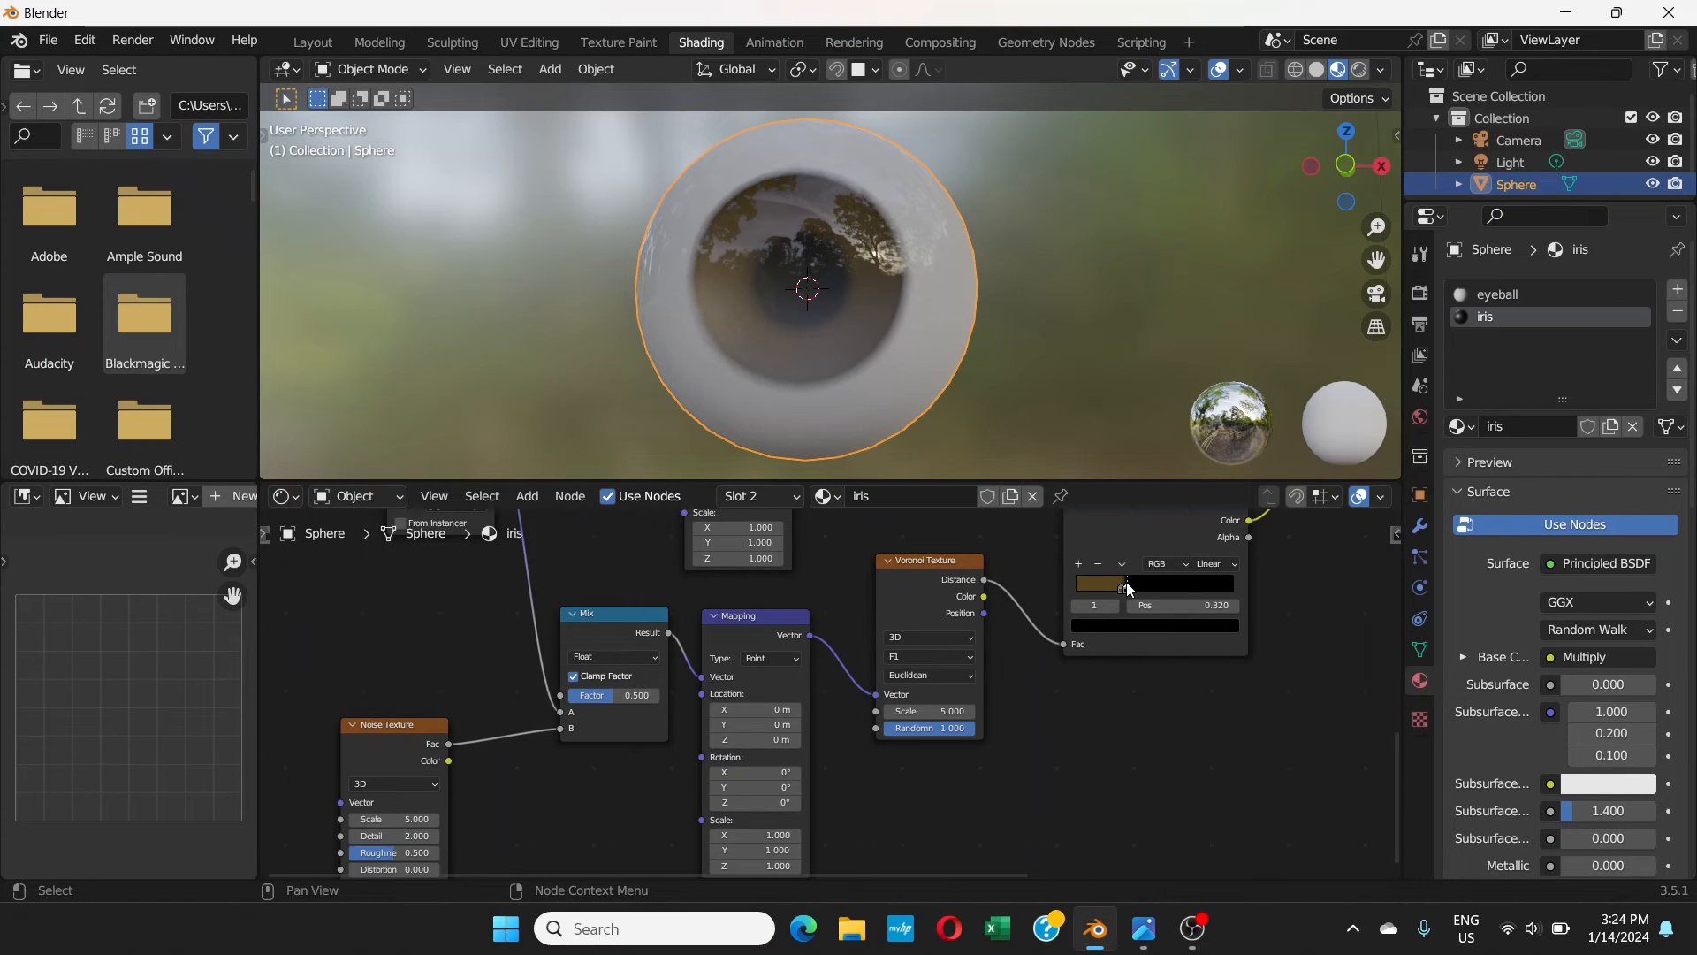
pyautogui.moveTo(1126, 583)
pyautogui.mouseDown()
pyautogui.moveTo(1076, 584)
pyautogui.moveTo(1156, 585)
pyautogui.mouseUp()
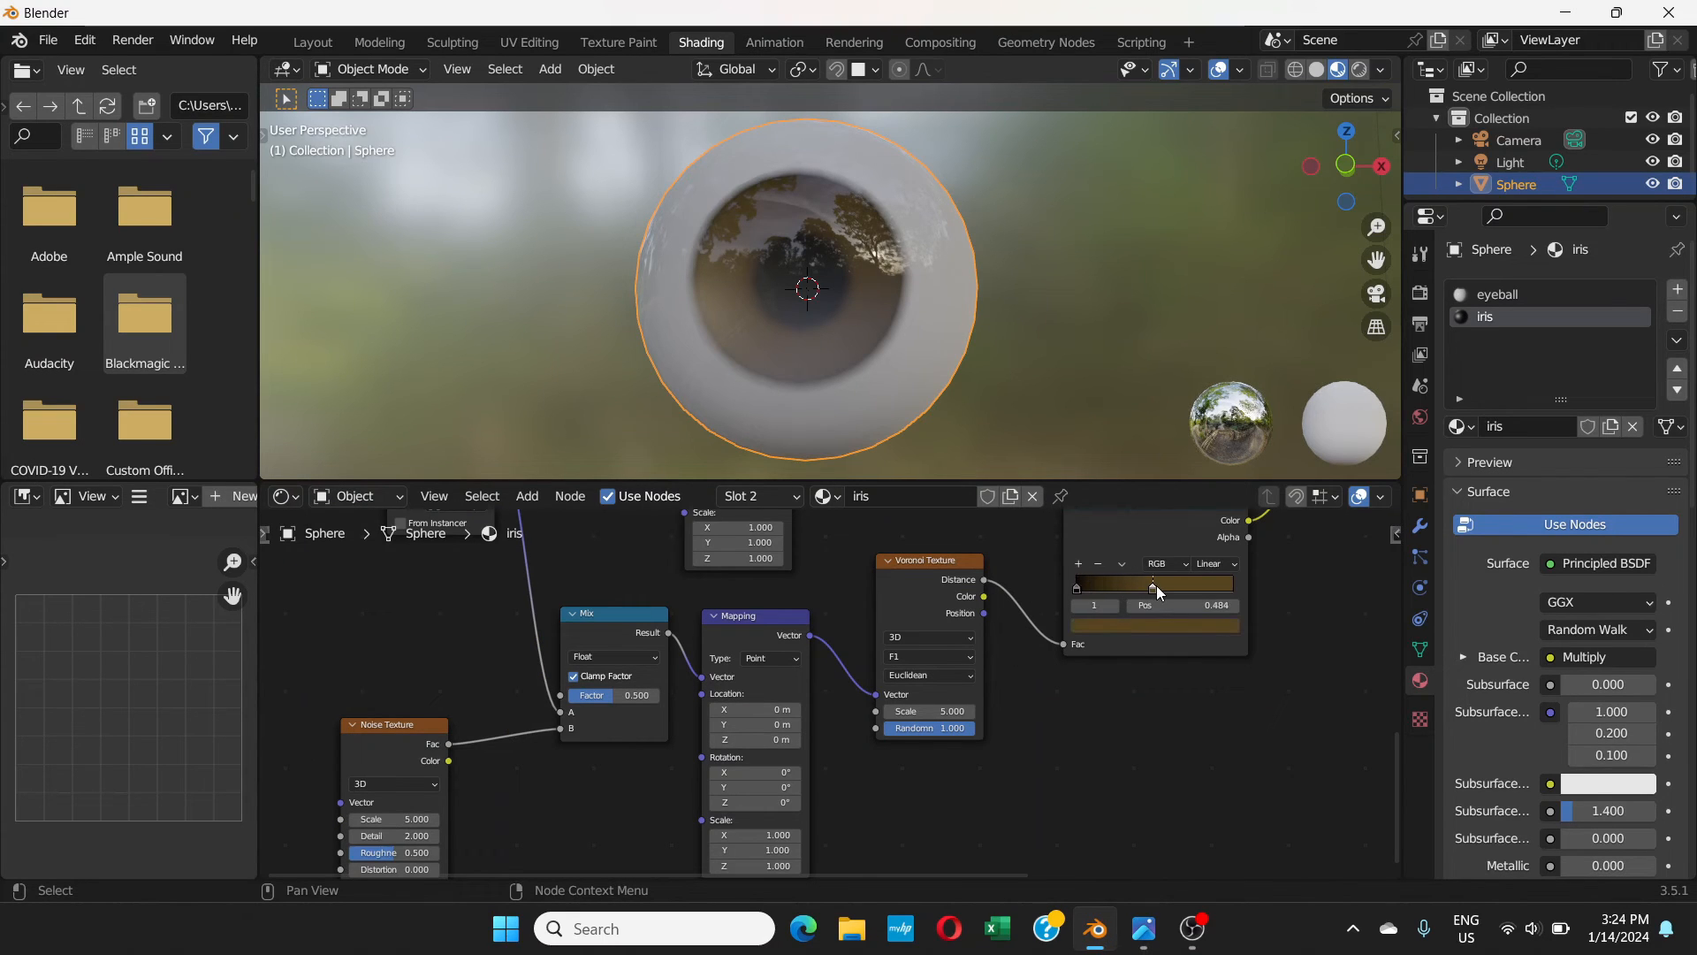
pyautogui.click(1154, 624)
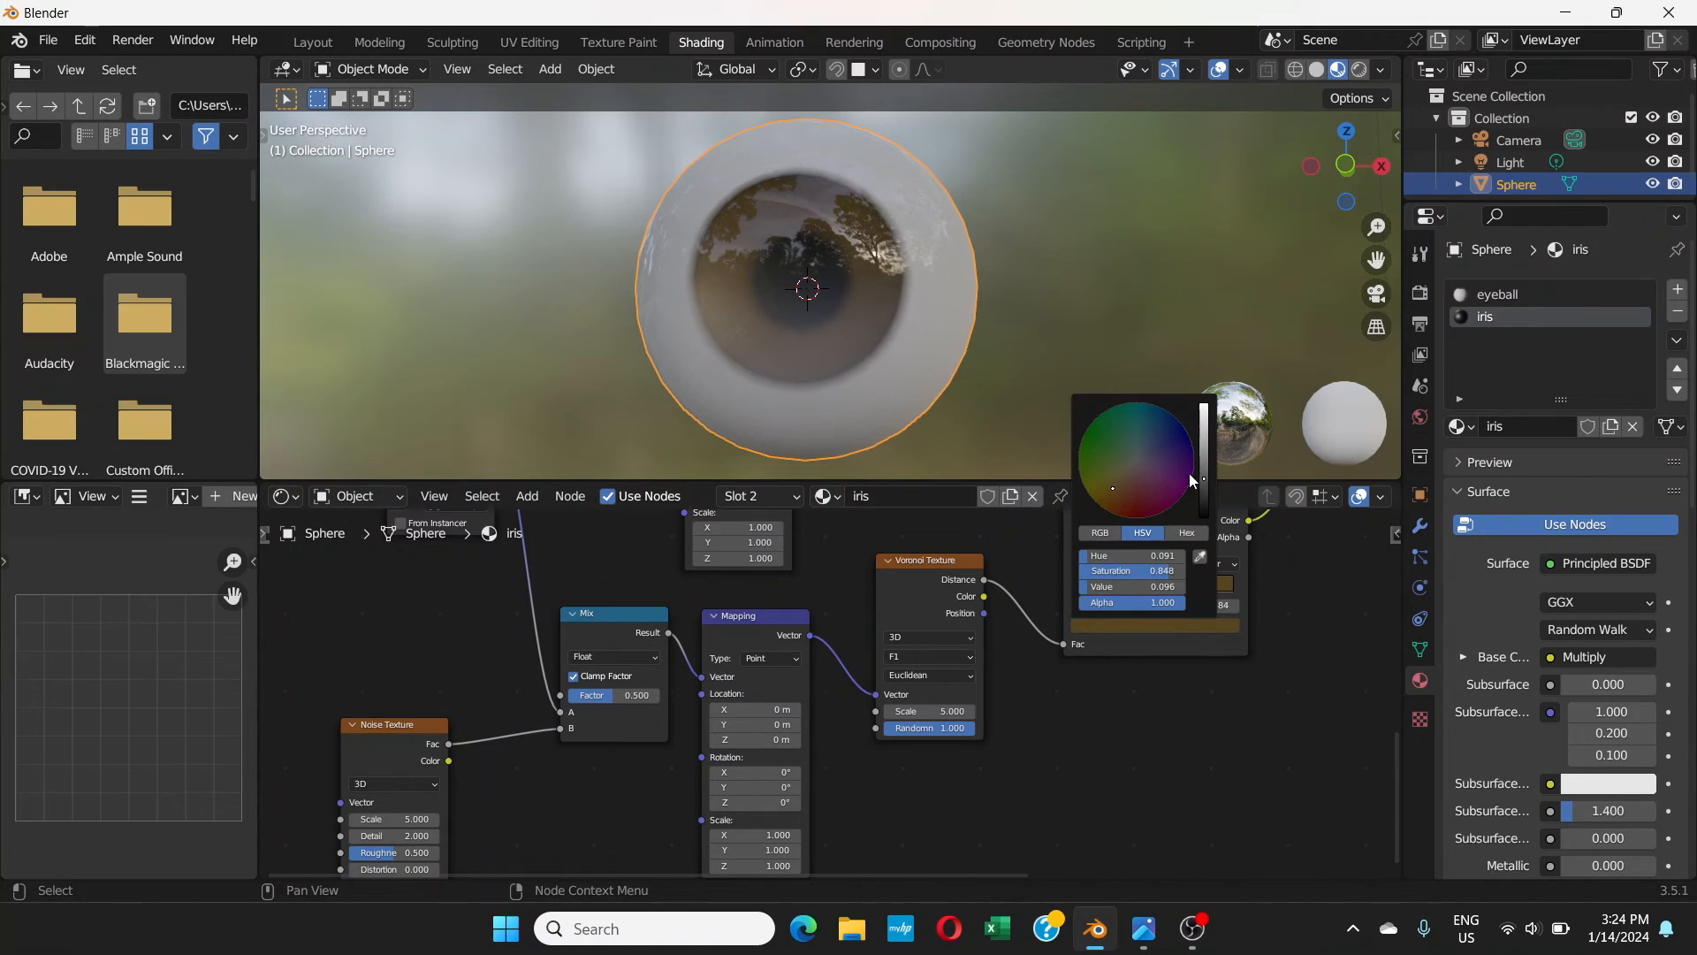
pyautogui.moveTo(1204, 466); pyautogui.dragTo(1170, 437)
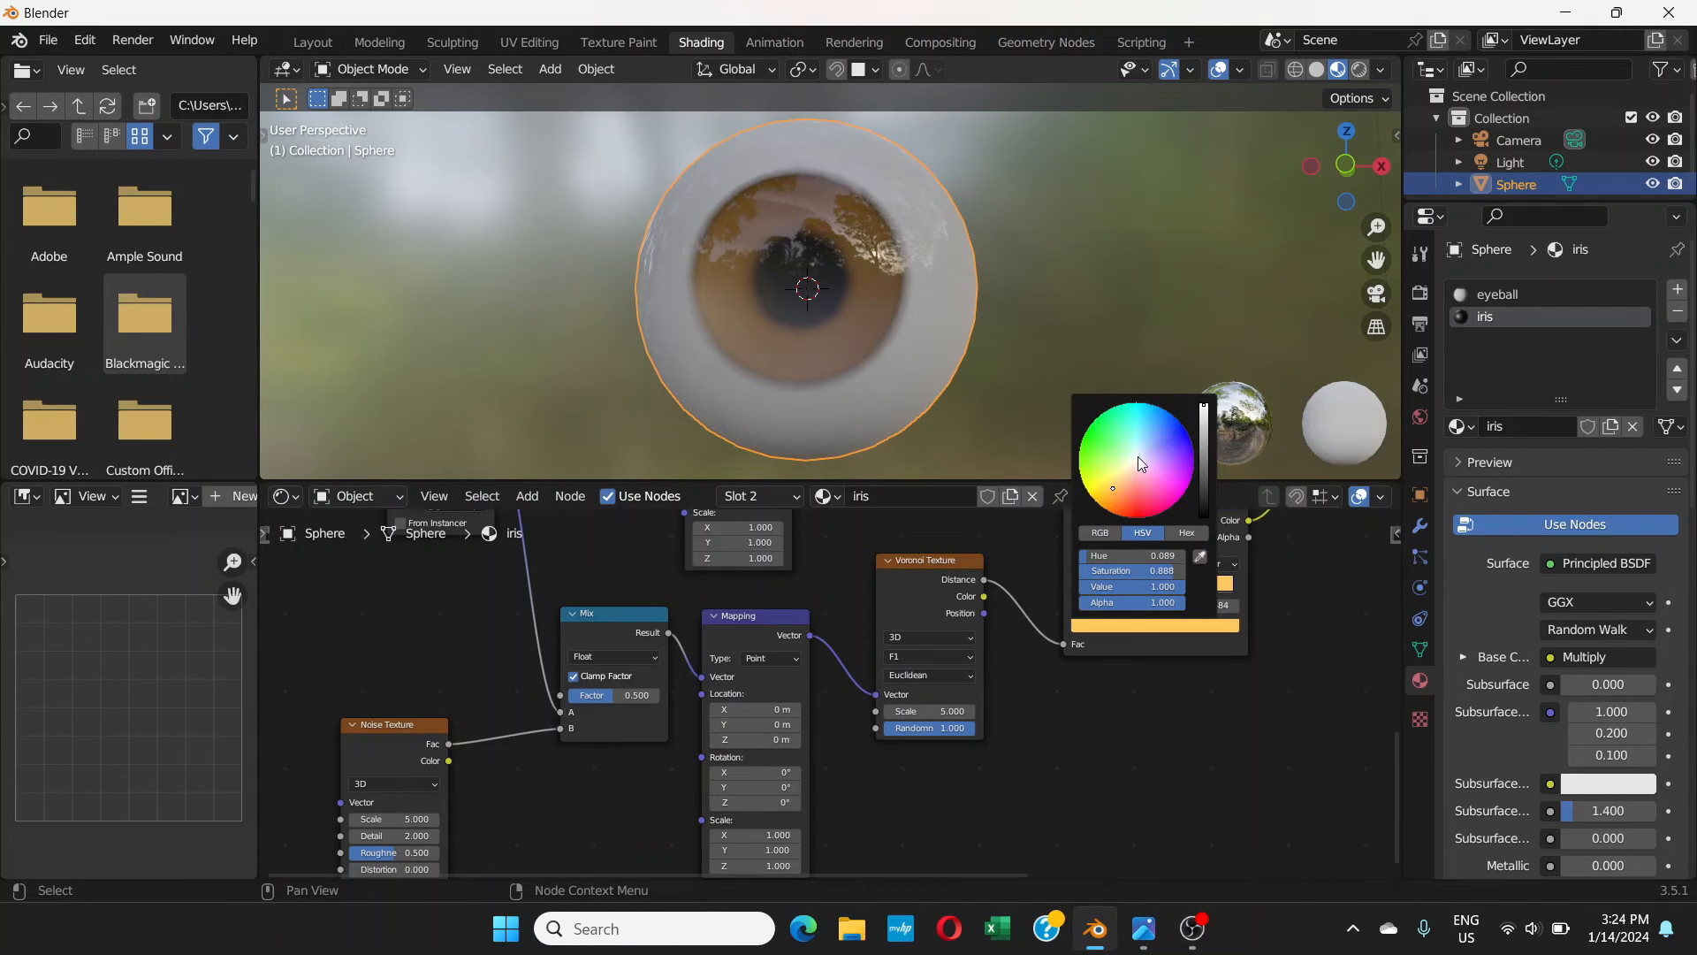
pyautogui.click(1137, 456)
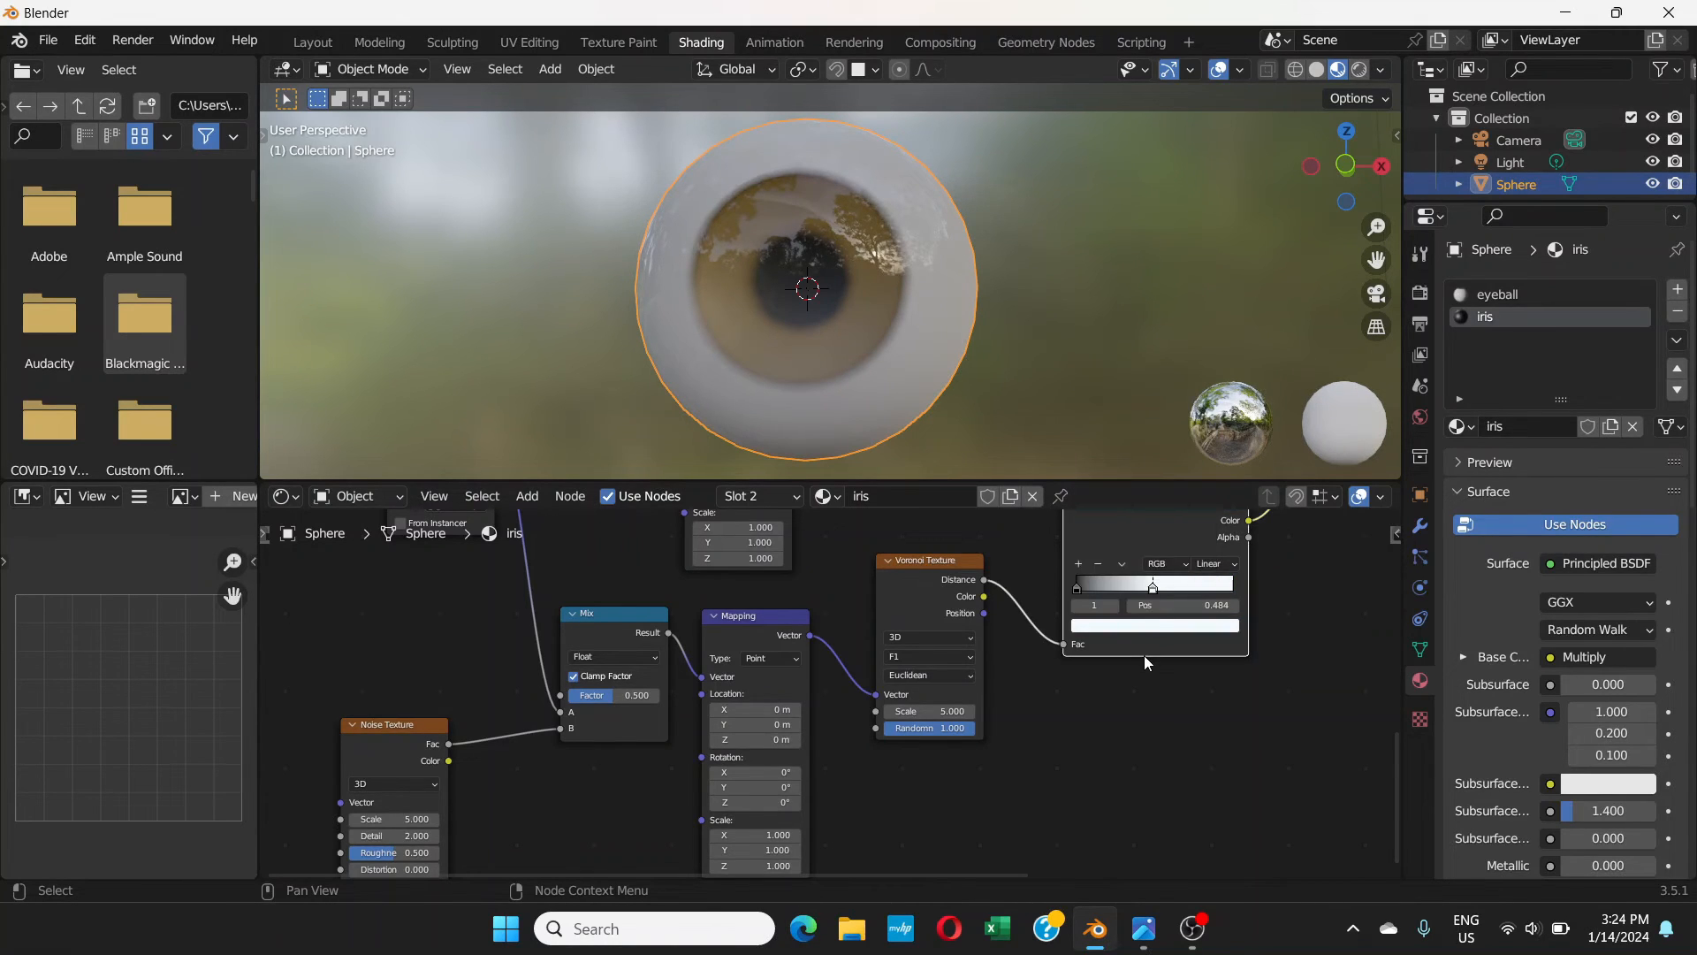
# - Change the type of the Mapping node feeding the Voronoi Texture to Normal
pyautogui.moveTo(883, 786); pyautogui.dragTo(956, 705, button='middle')
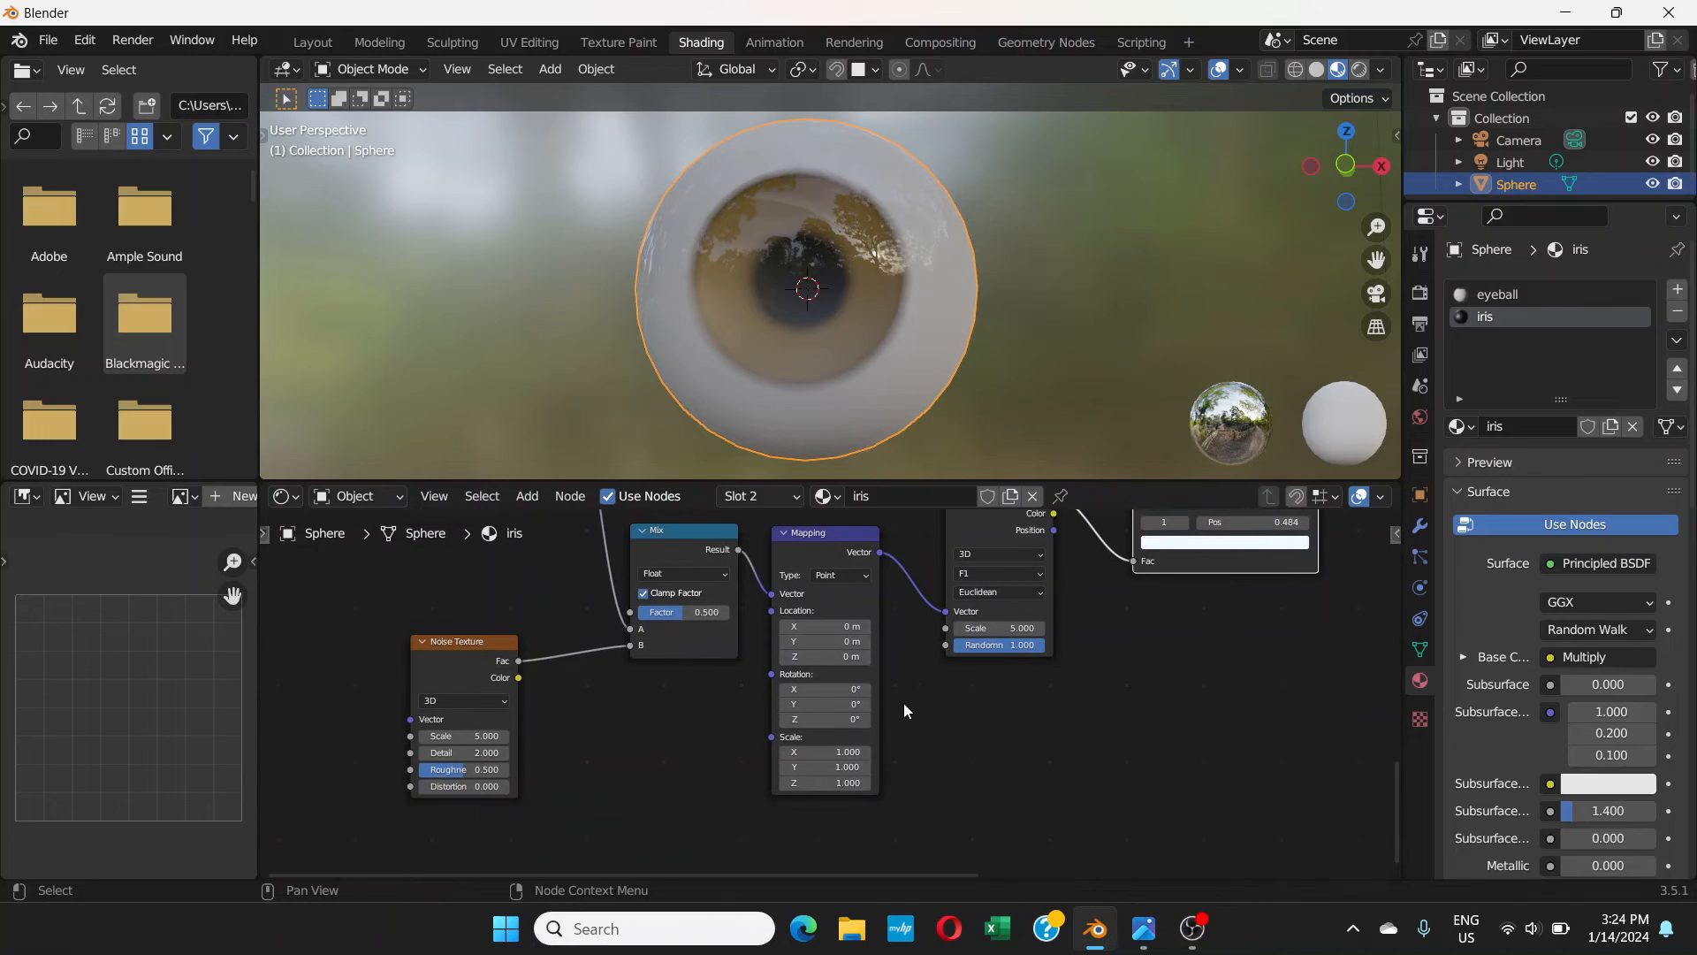
pyautogui.scroll(2, 882, 661)
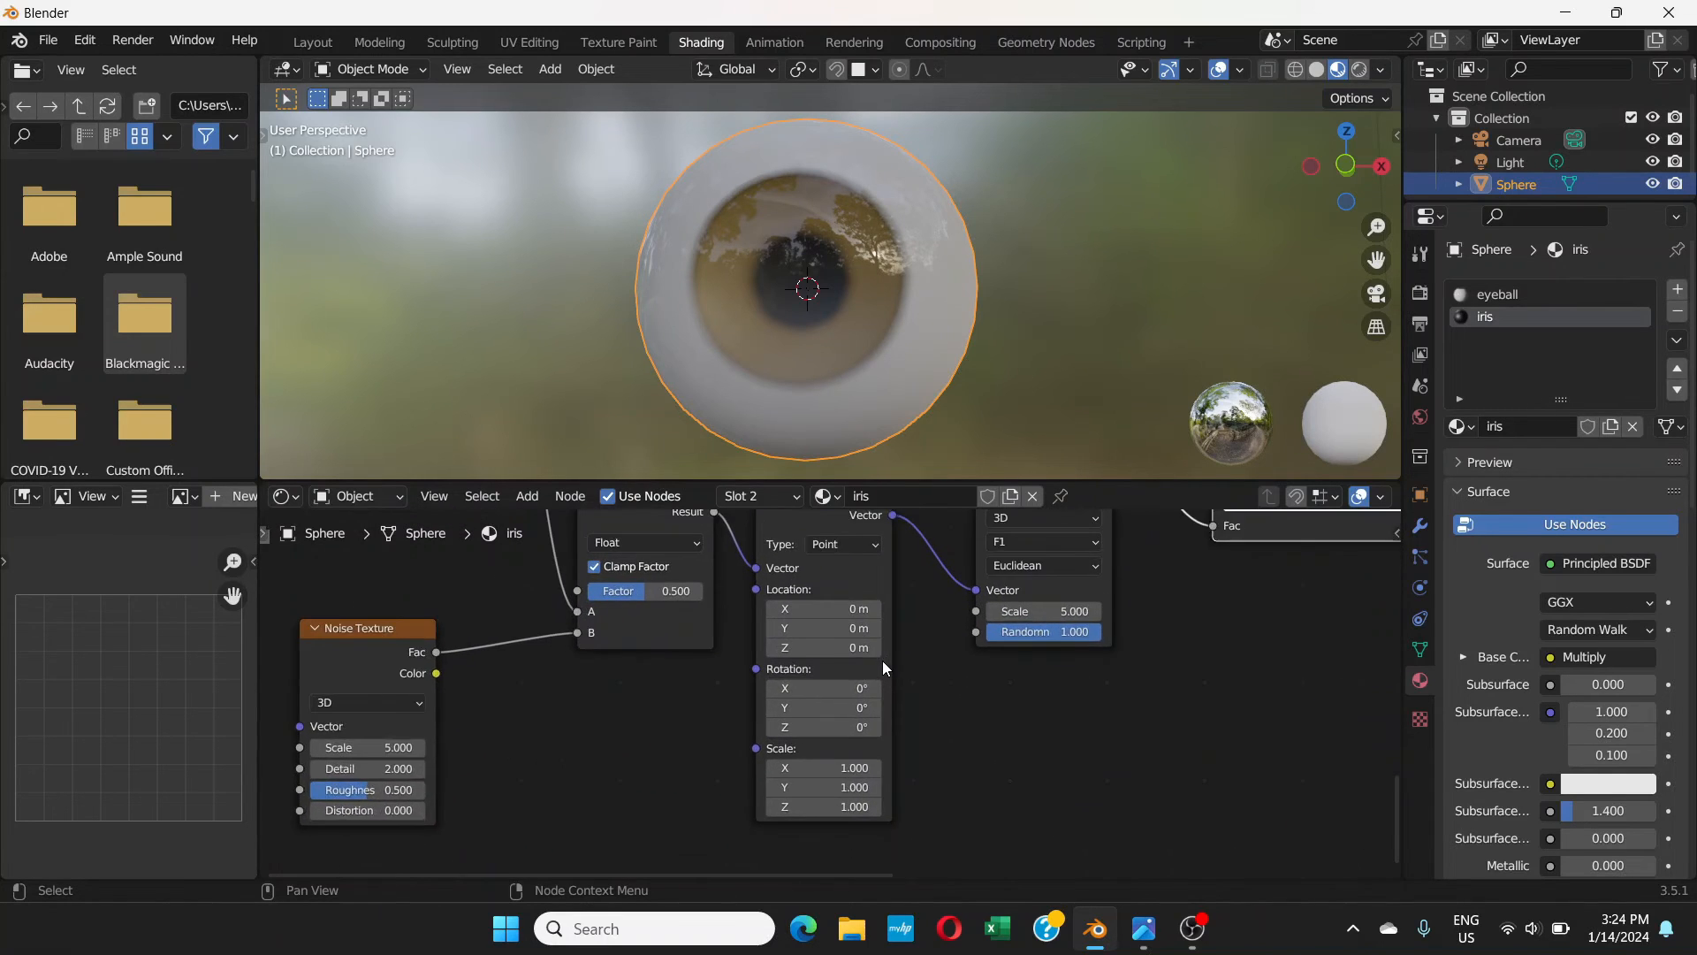
pyautogui.scroll(2, 882, 660)
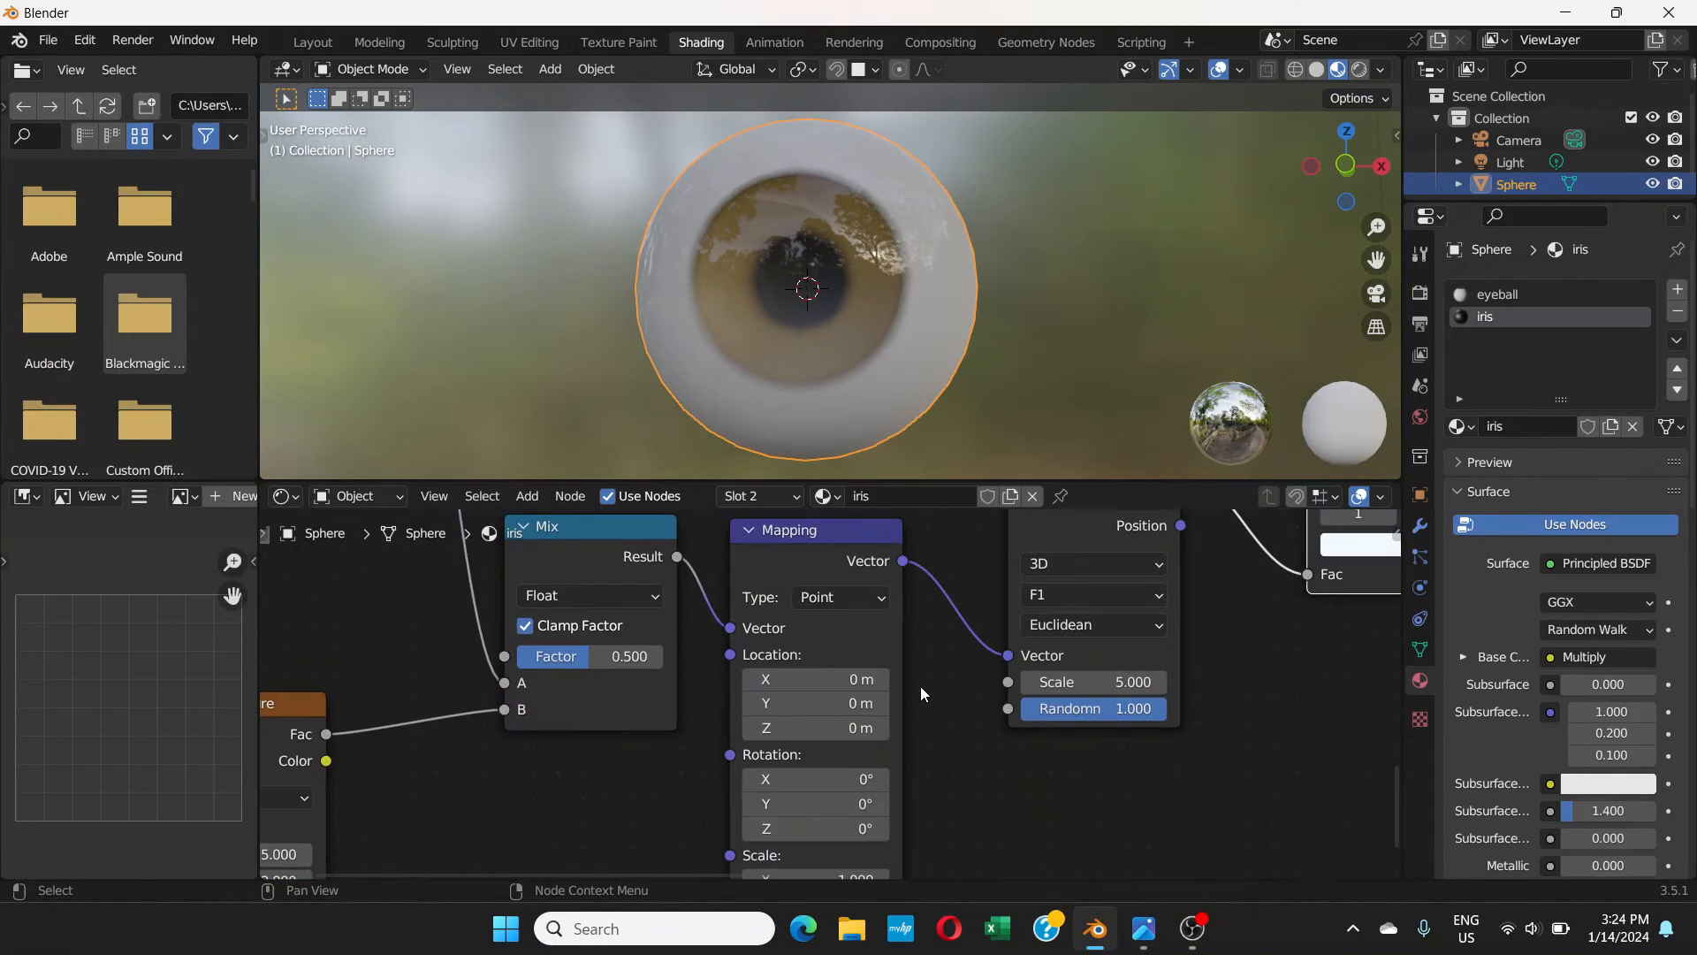
pyautogui.moveTo(920, 686); pyautogui.dragTo(965, 595, button='middle')
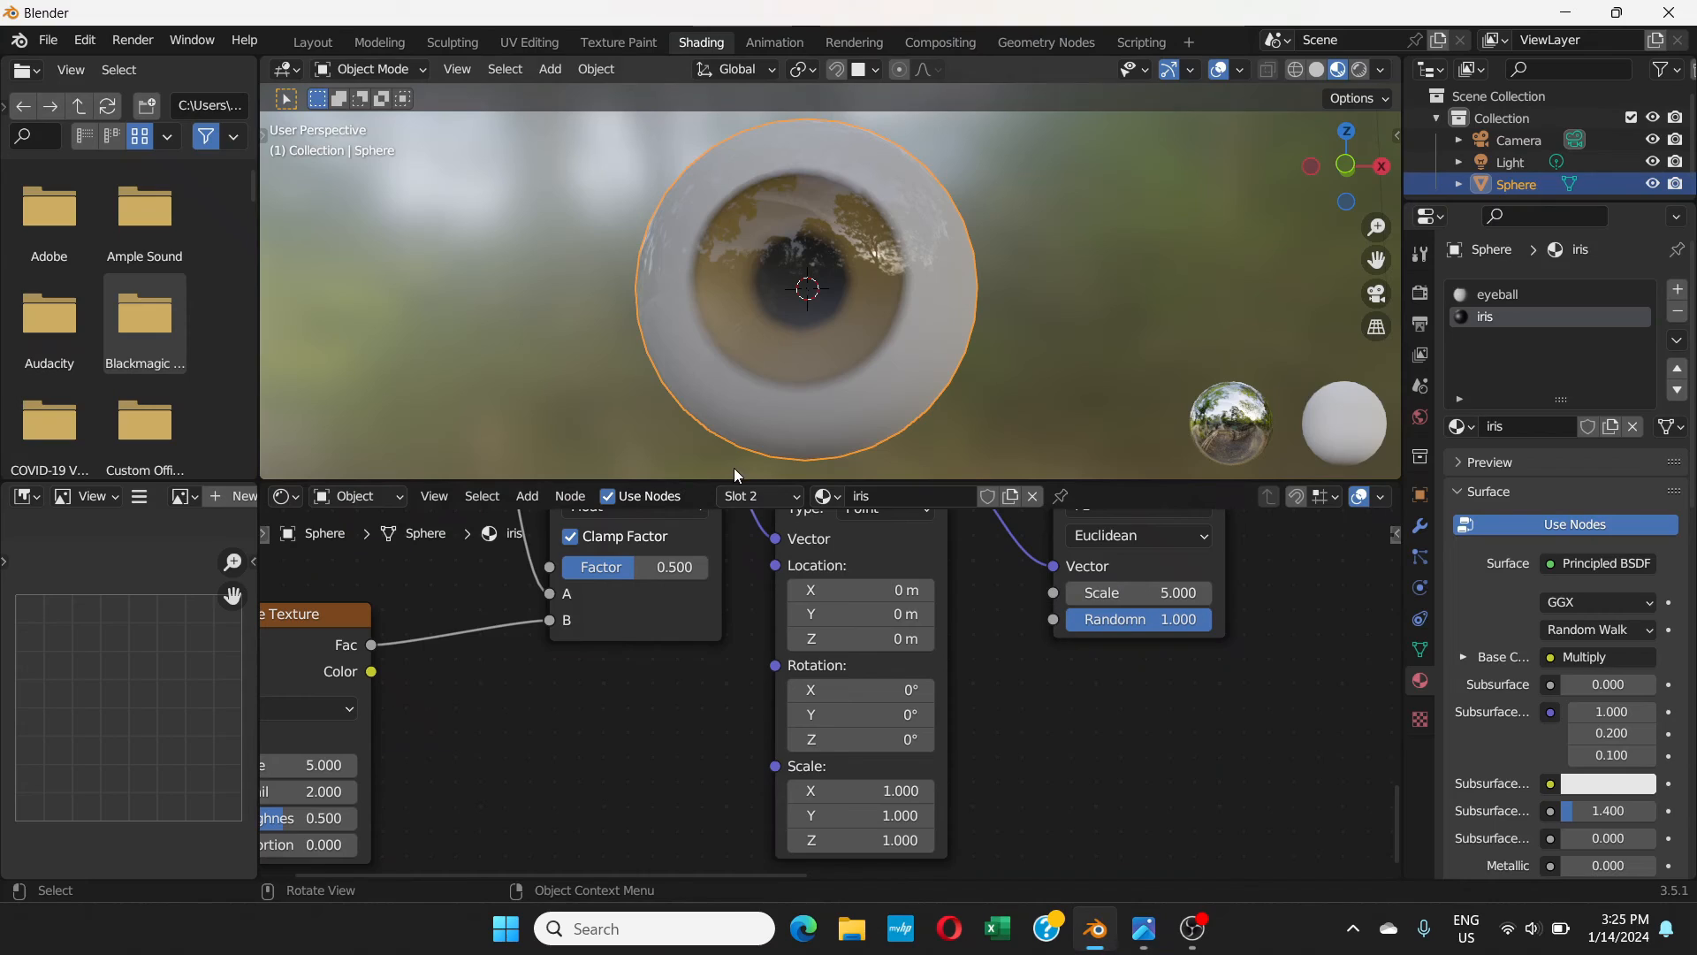
pyautogui.moveTo(1034, 681); pyautogui.dragTo(1040, 771, button='middle')
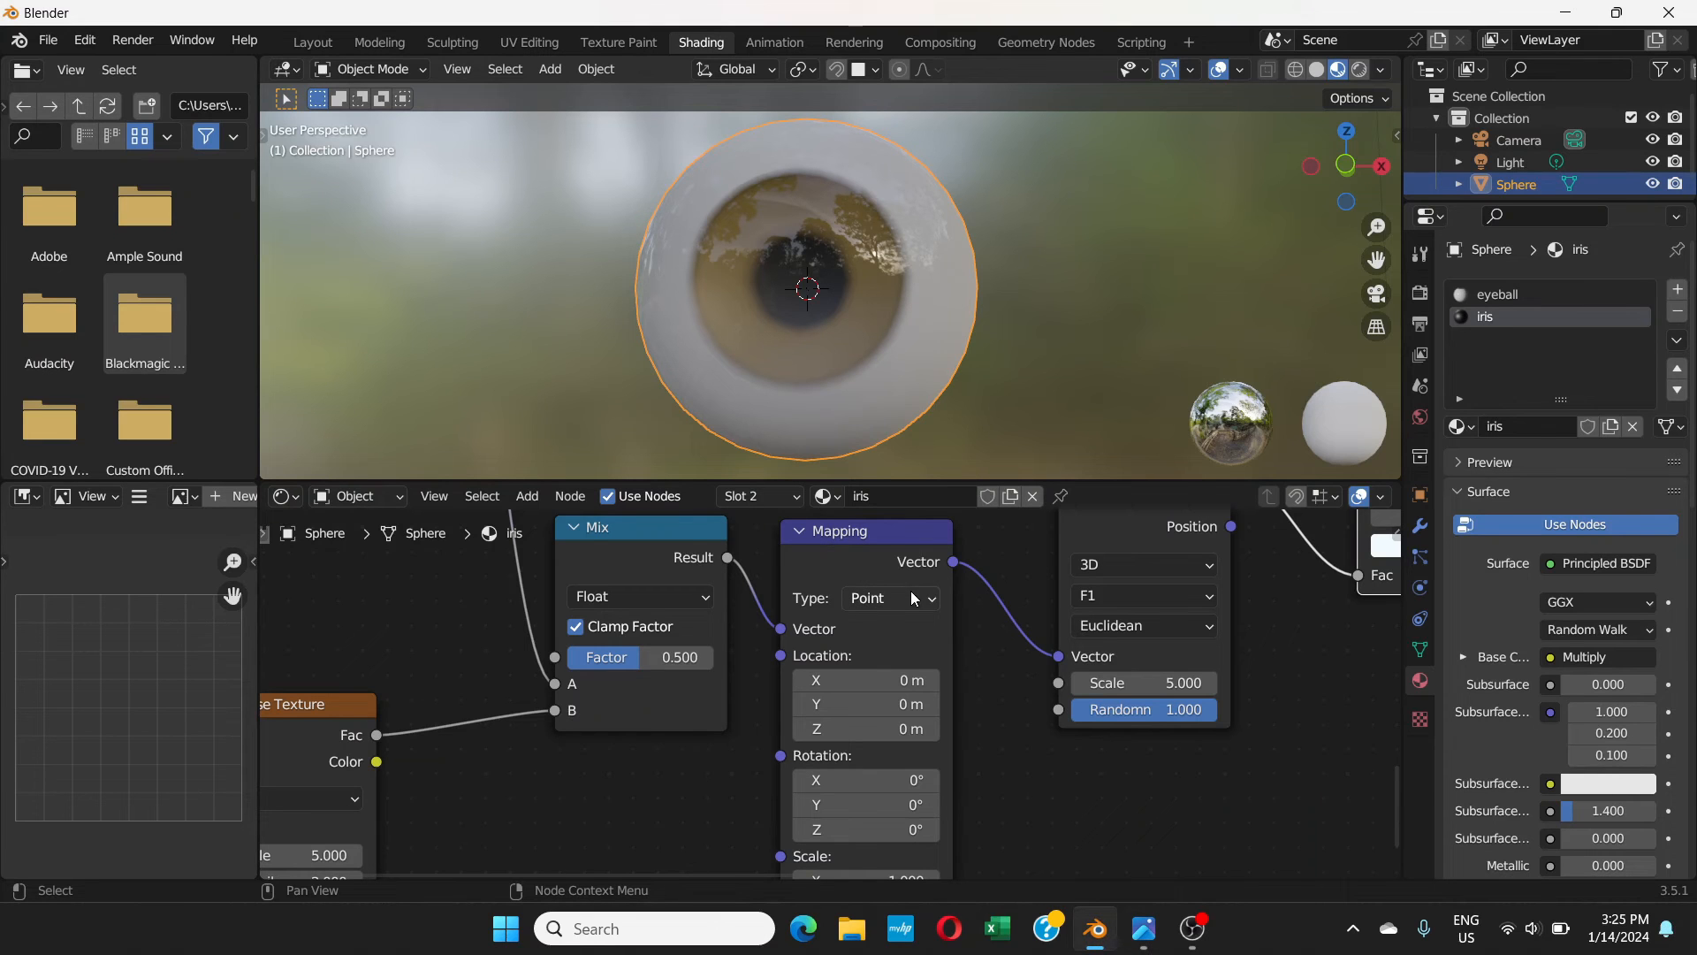
pyautogui.click(921, 599)
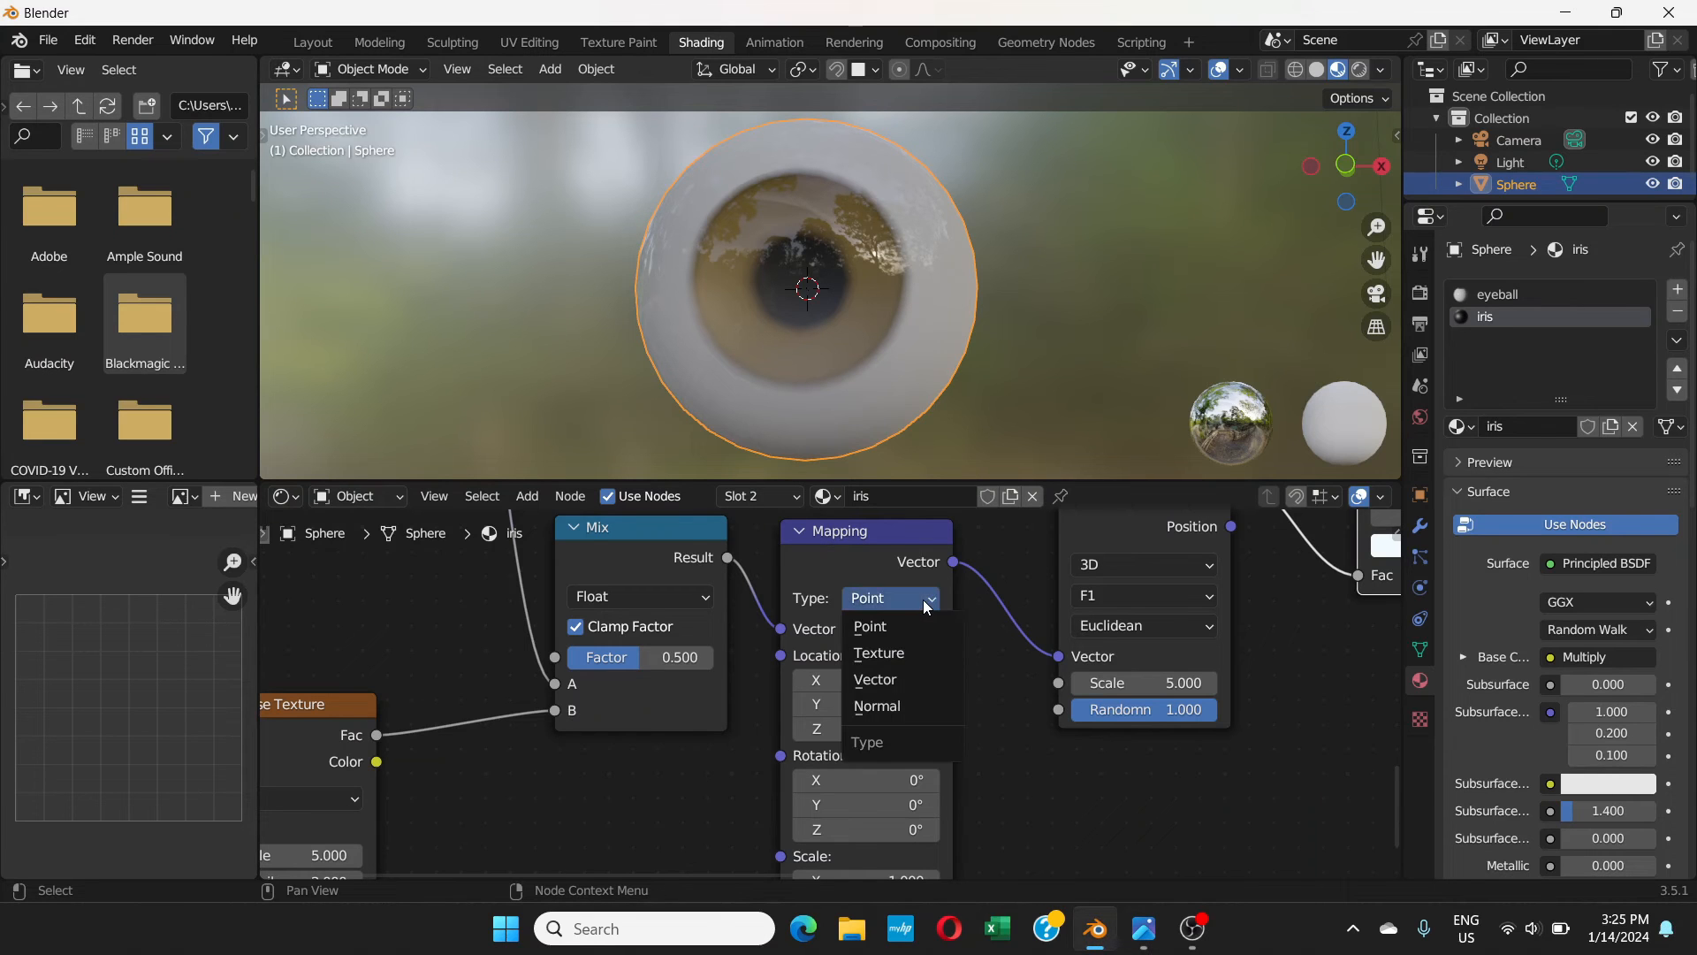
pyautogui.click(910, 707)
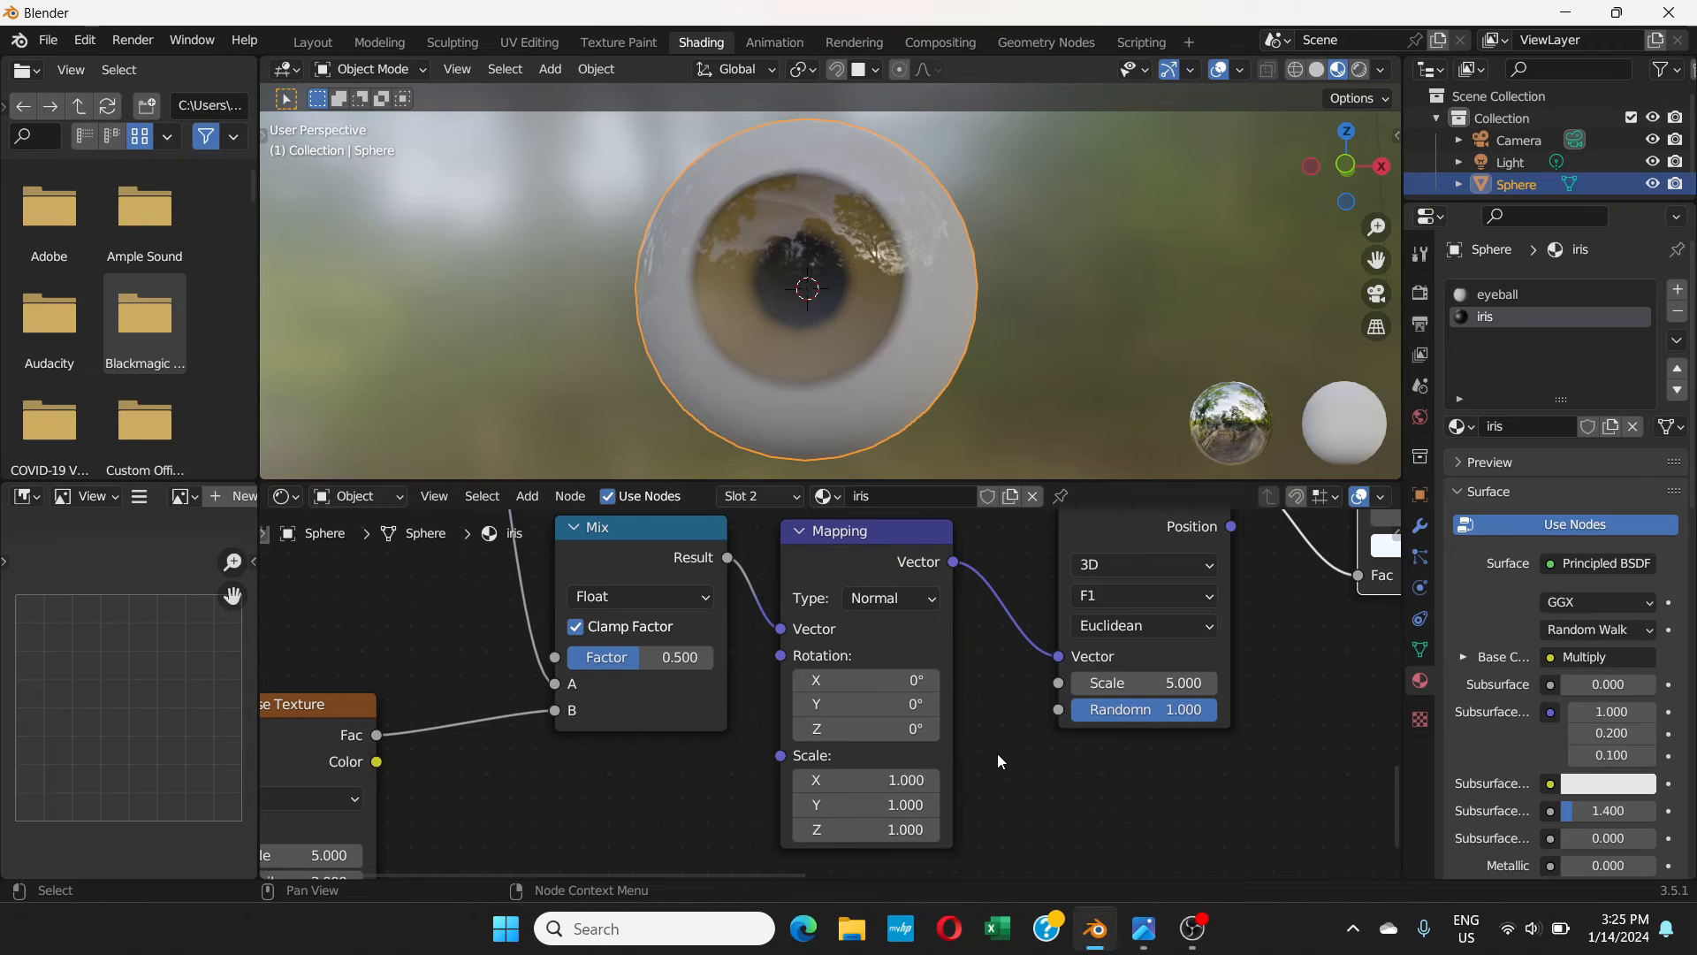
# - Move the black stop of the lower ColorRamp to position 0.069
pyautogui.moveTo(674, 785); pyautogui.dragTo(739, 800, button='middle')
pyautogui.scroll(-4, 856, 713)
pyautogui.moveTo(1048, 755); pyautogui.dragTo(895, 821, button='middle')
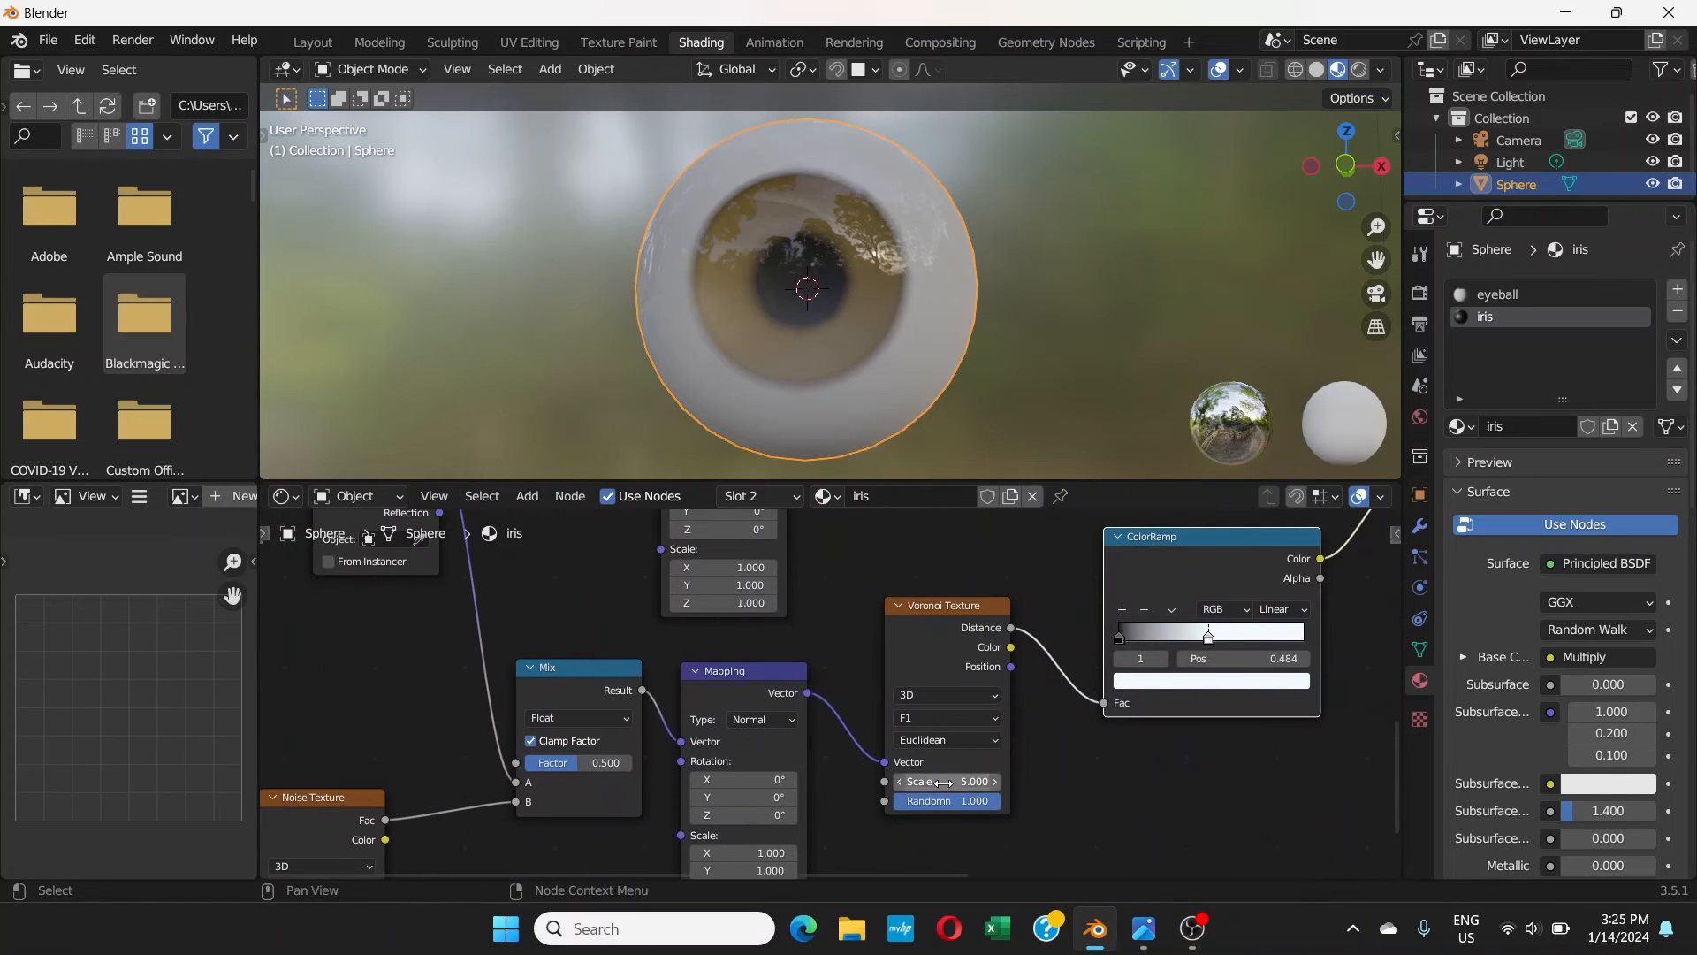
pyautogui.scroll(2, 988, 708)
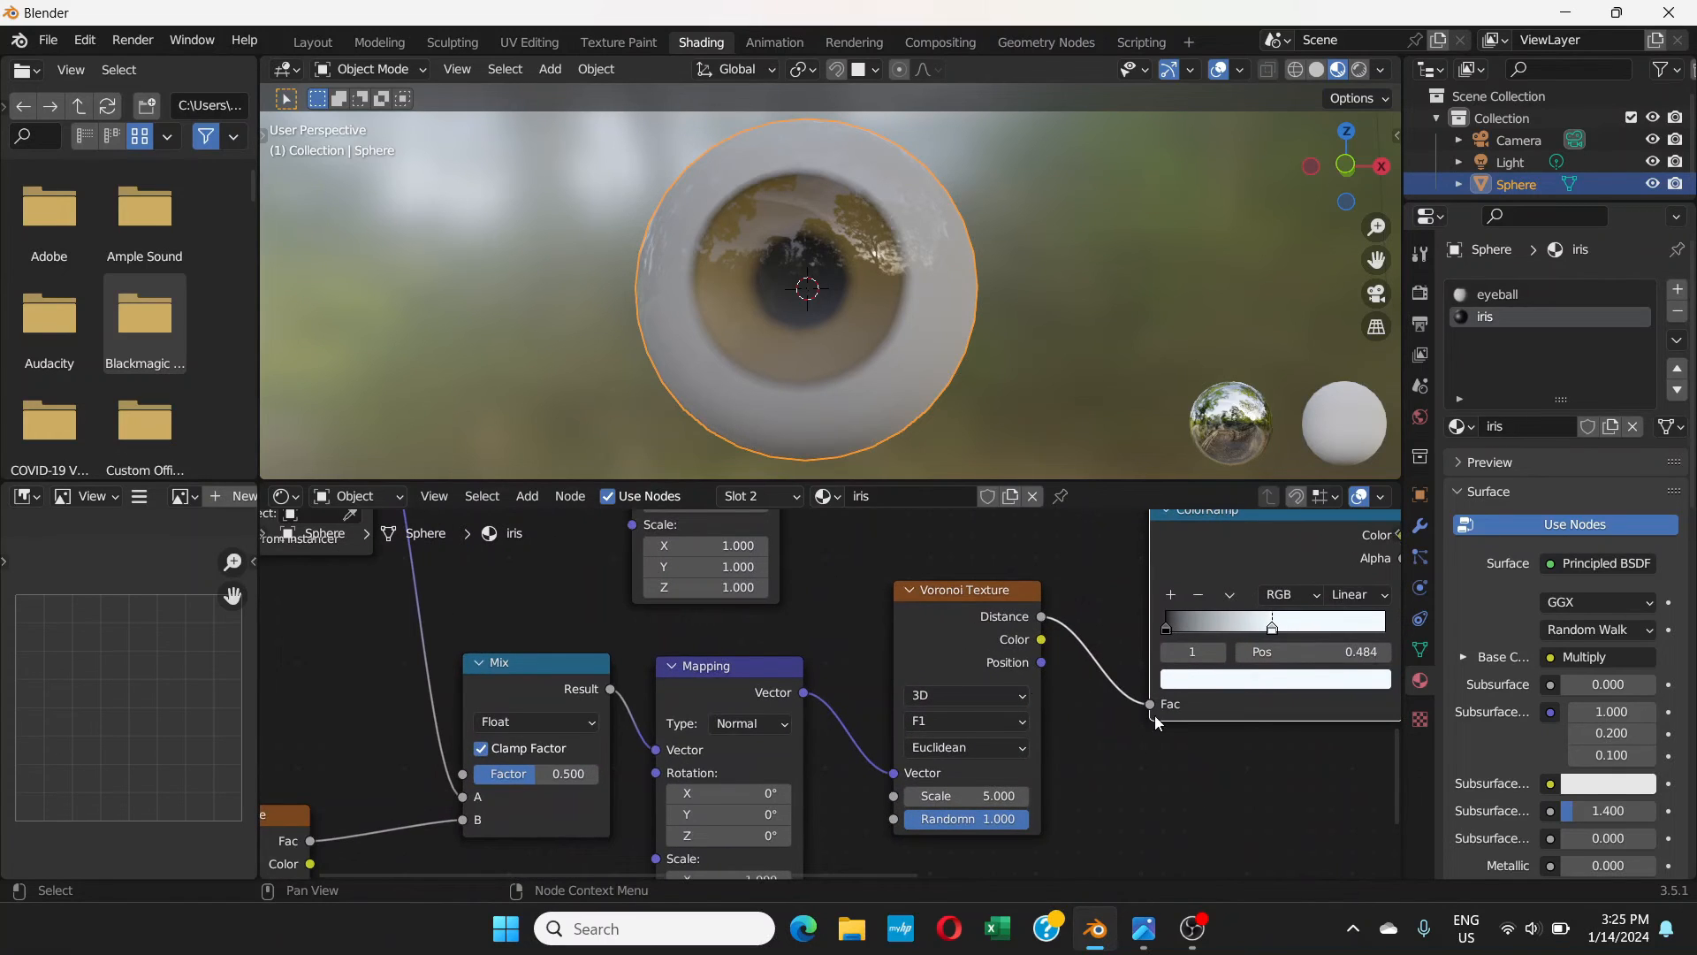
pyautogui.moveTo(1165, 627)
pyautogui.mouseDown()
pyautogui.moveTo(1266, 631)
pyautogui.moveTo(1169, 632)
pyautogui.mouseUp()
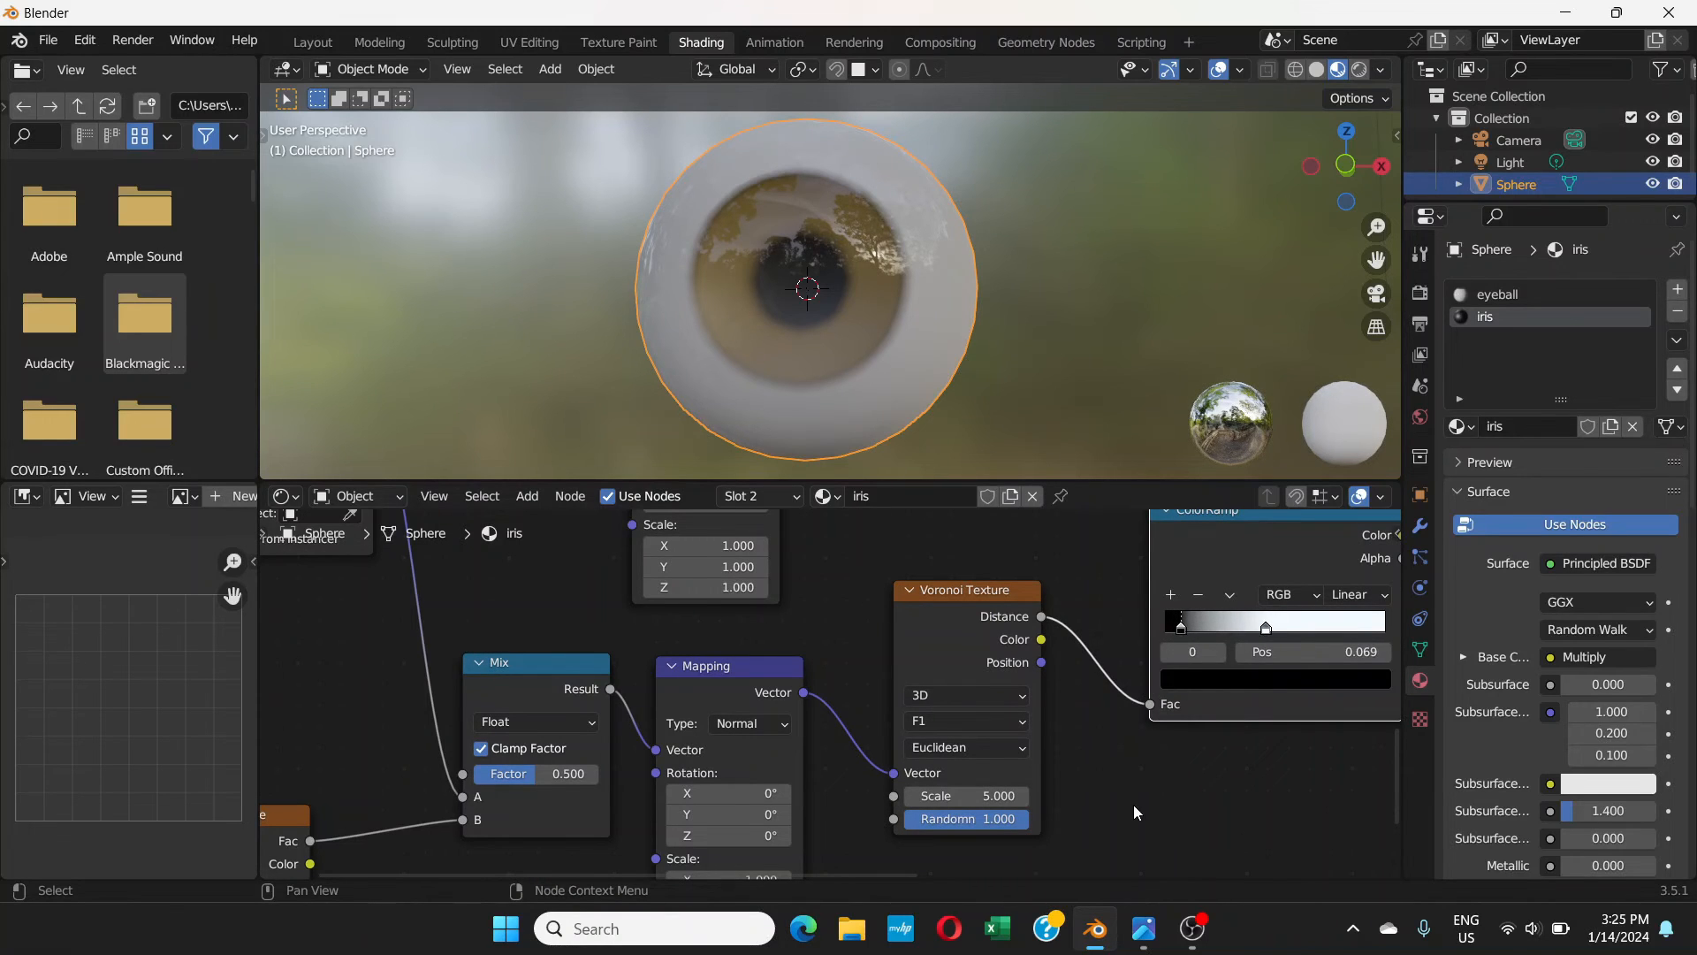
# - Set the Noise Texture's scale to 9.700
pyautogui.moveTo(1136, 811); pyautogui.dragTo(1250, 676, button='middle')
pyautogui.scroll(-1, 917, 766)
pyautogui.scroll(1, 919, 760)
pyautogui.scroll(-1, 919, 761)
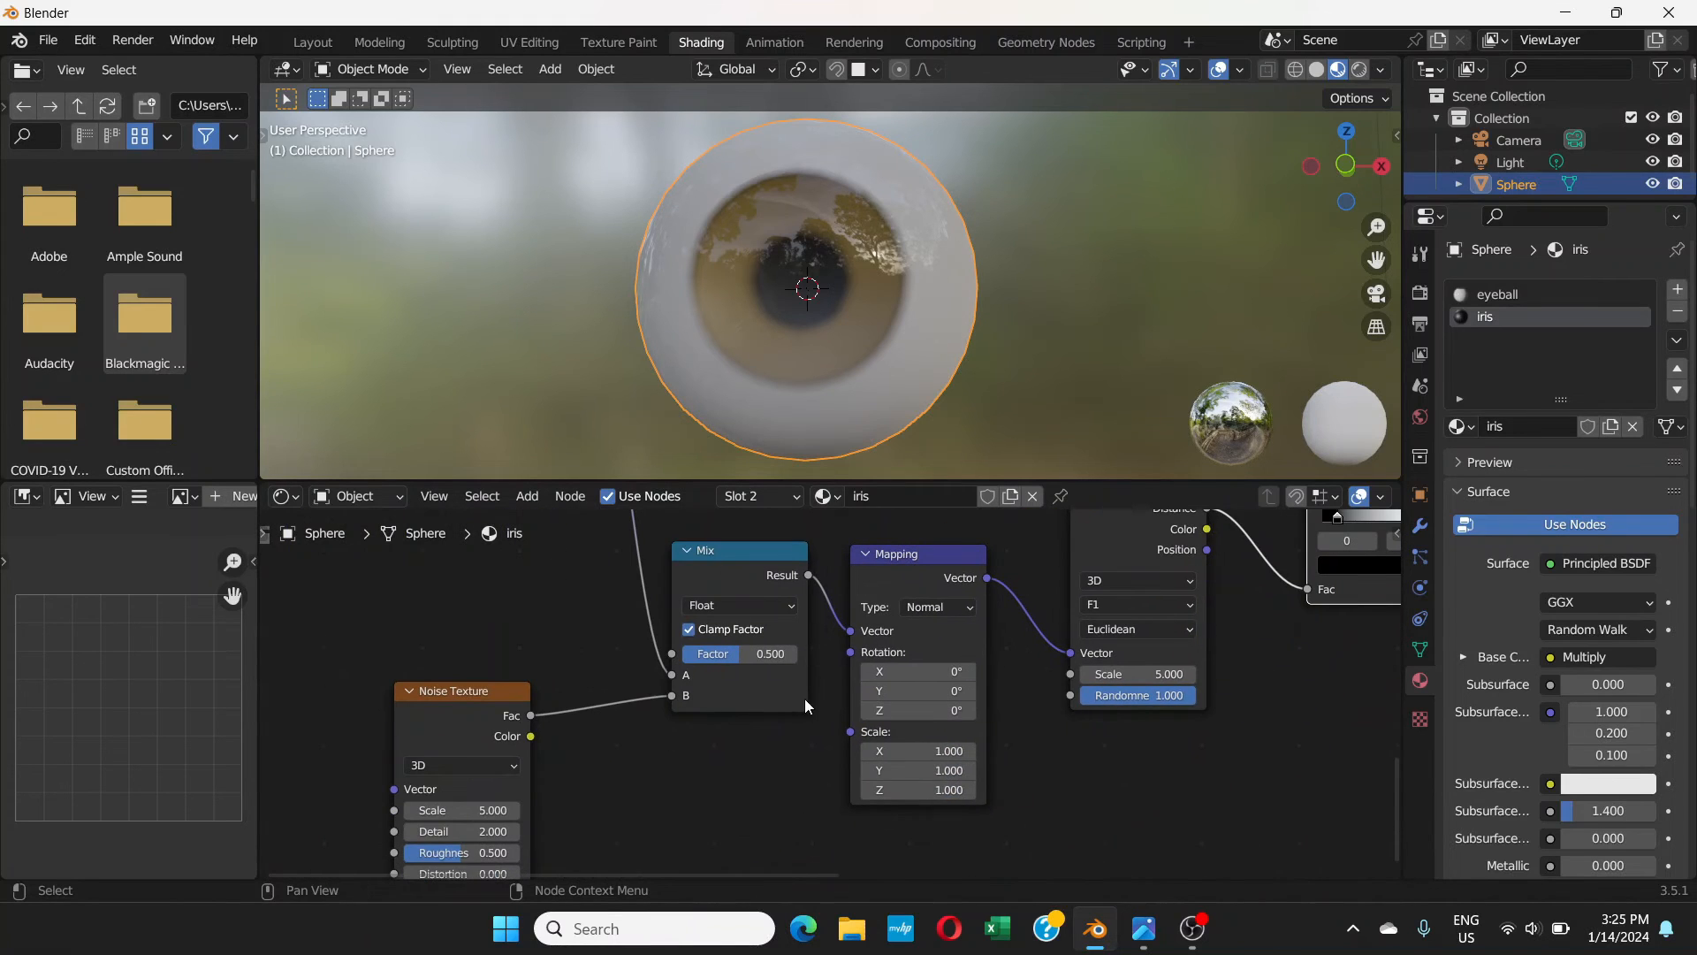
pyautogui.moveTo(696, 732); pyautogui.dragTo(817, 671, button='middle')
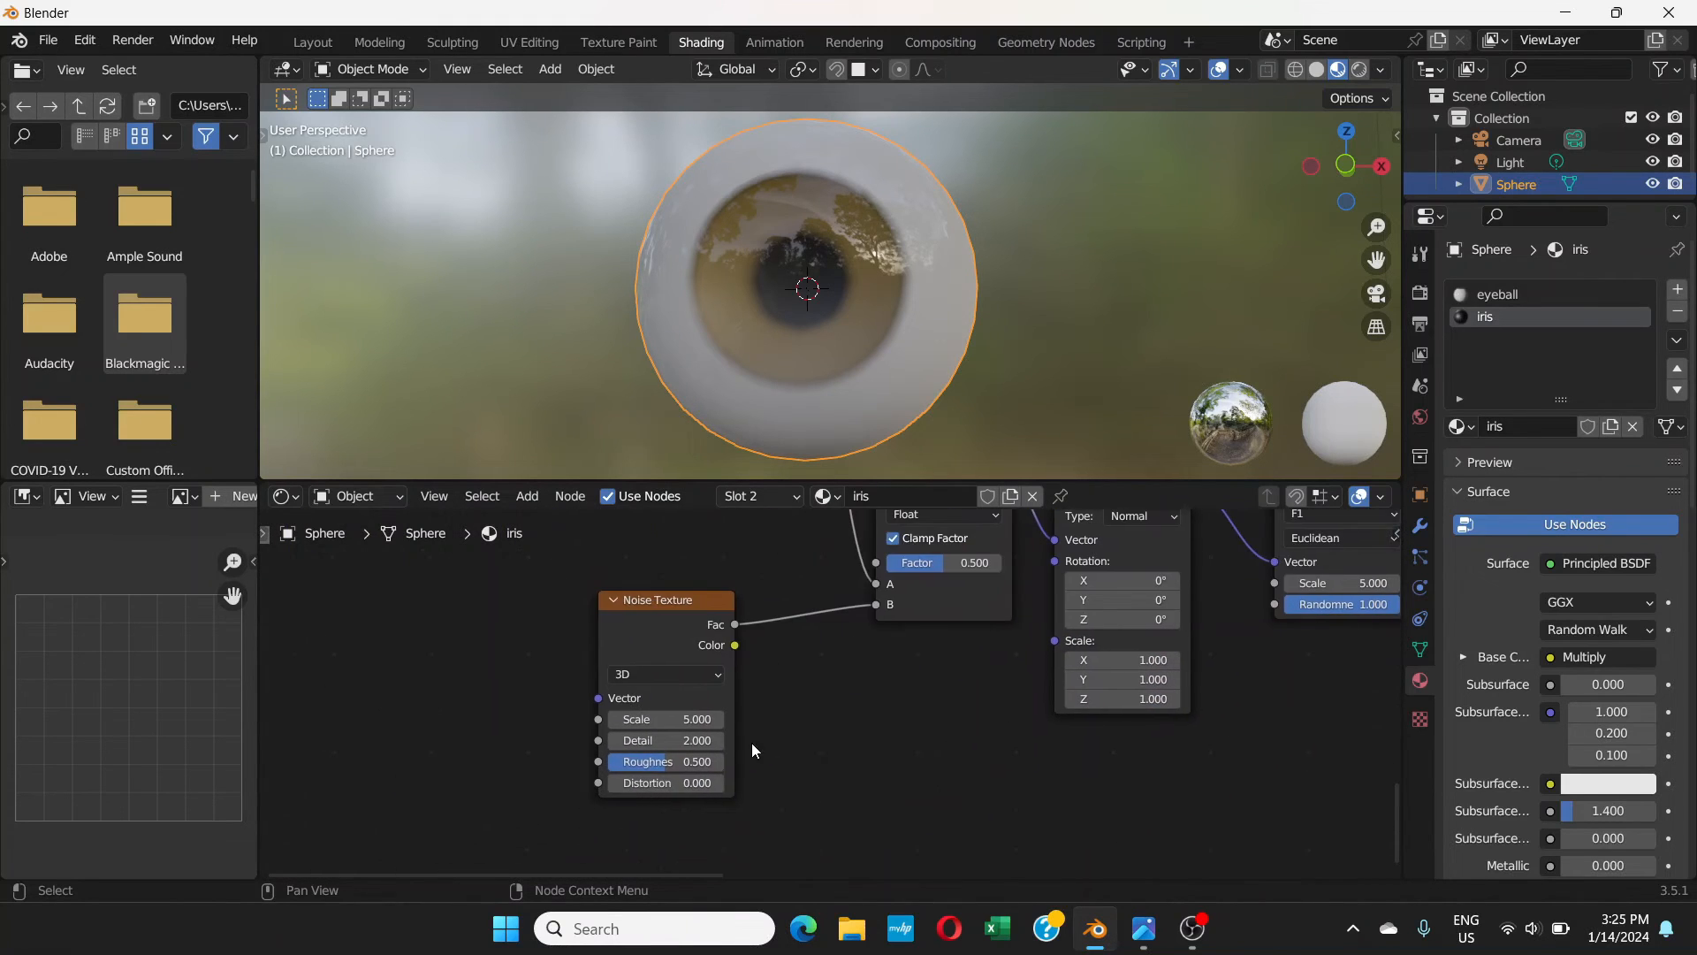
pyautogui.scroll(1, 762, 733)
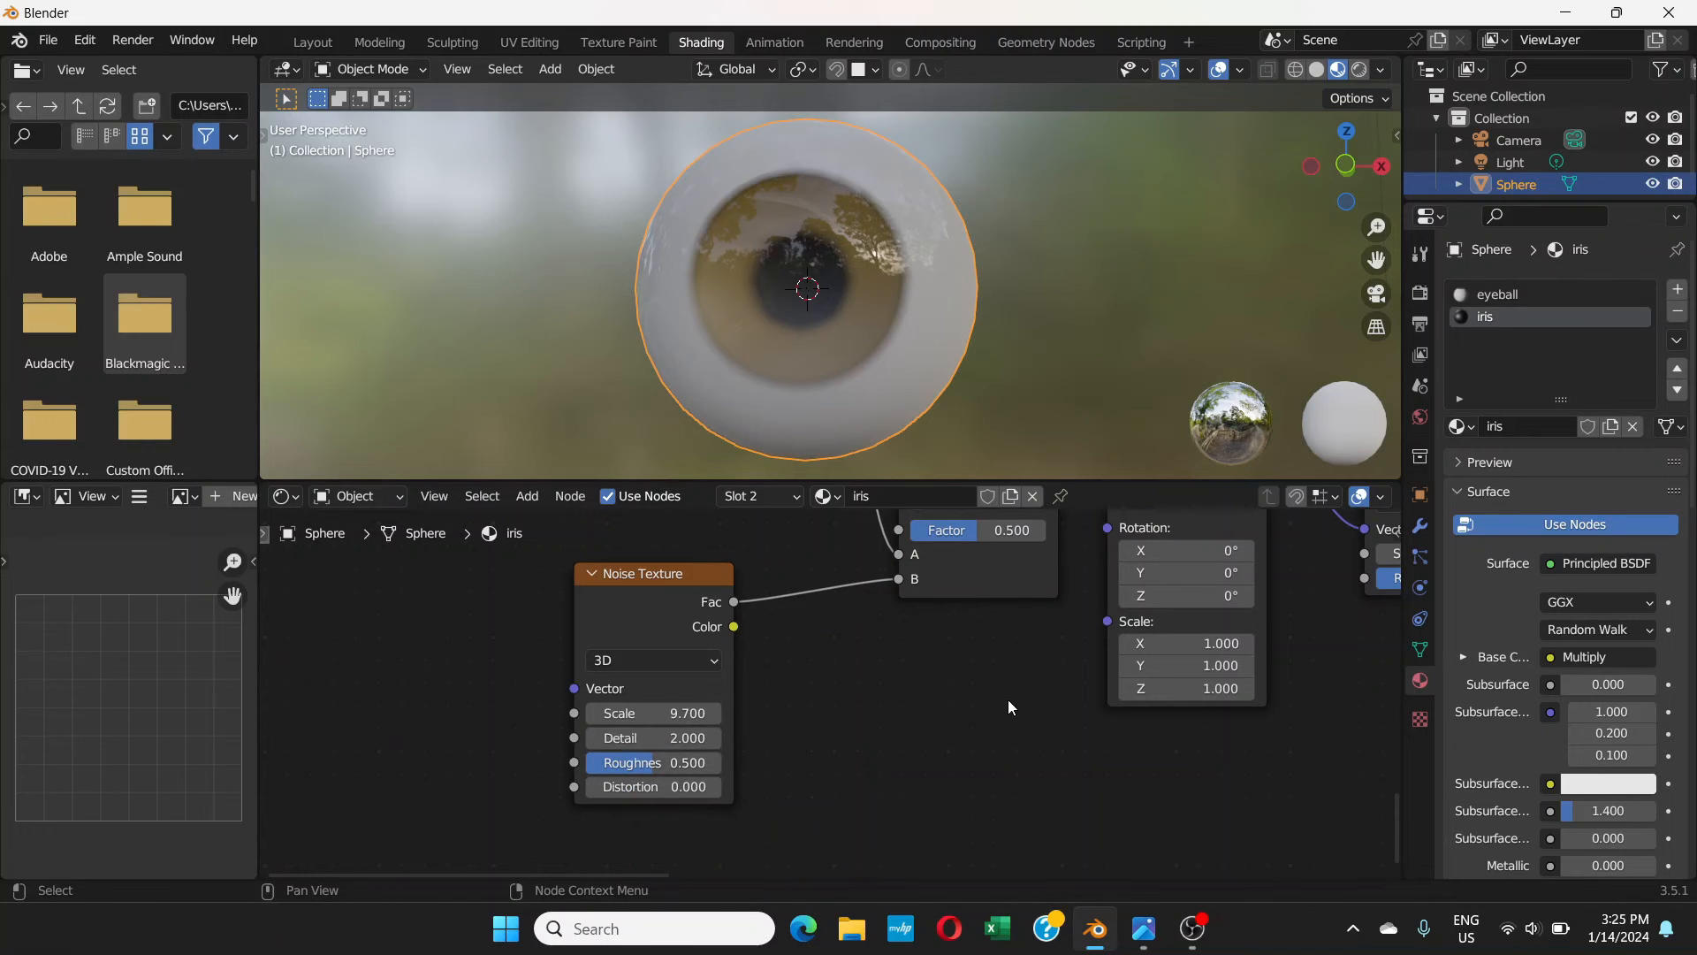
# - Shift the Overlay node slightly away from the Principled BSDF and check its link to Multiply in the reference node setup
pyautogui.moveTo(1009, 707); pyautogui.dragTo(765, 851, button='middle')
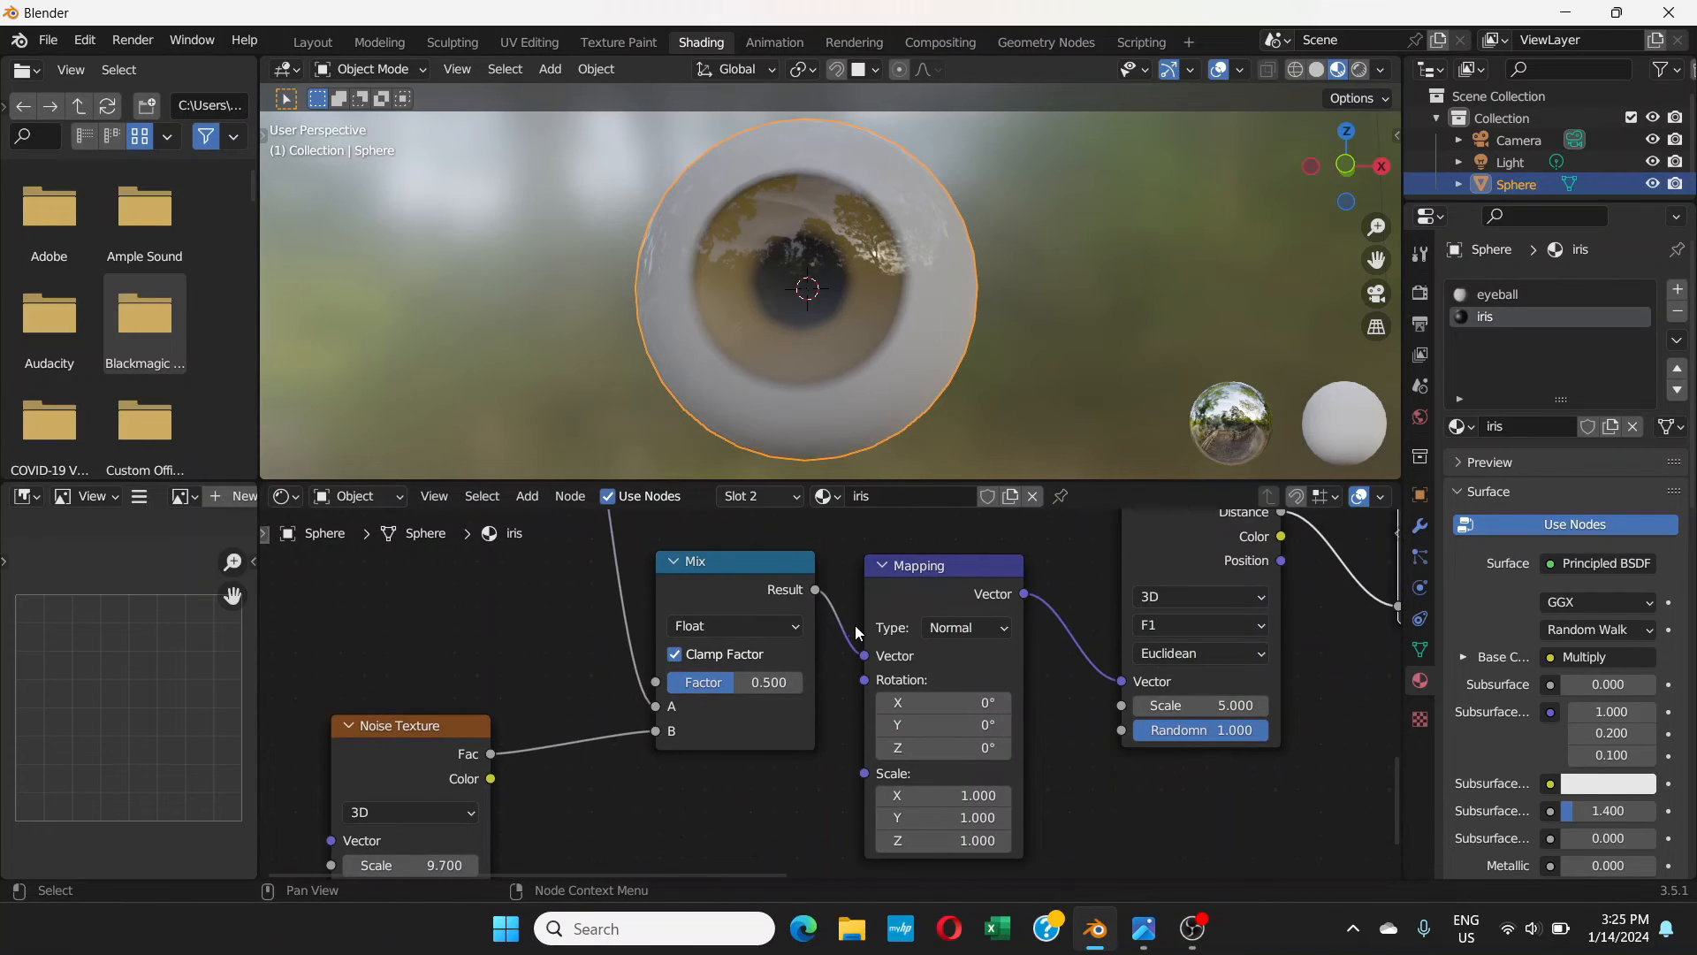
pyautogui.moveTo(1160, 682); pyautogui.dragTo(654, 875, button='middle')
pyautogui.moveTo(1260, 598); pyautogui.dragTo(761, 779, button='middle')
pyautogui.scroll(-2, 928, 692)
pyautogui.moveTo(983, 639); pyautogui.dragTo(888, 742, button='middle')
pyautogui.scroll(-3, 888, 730)
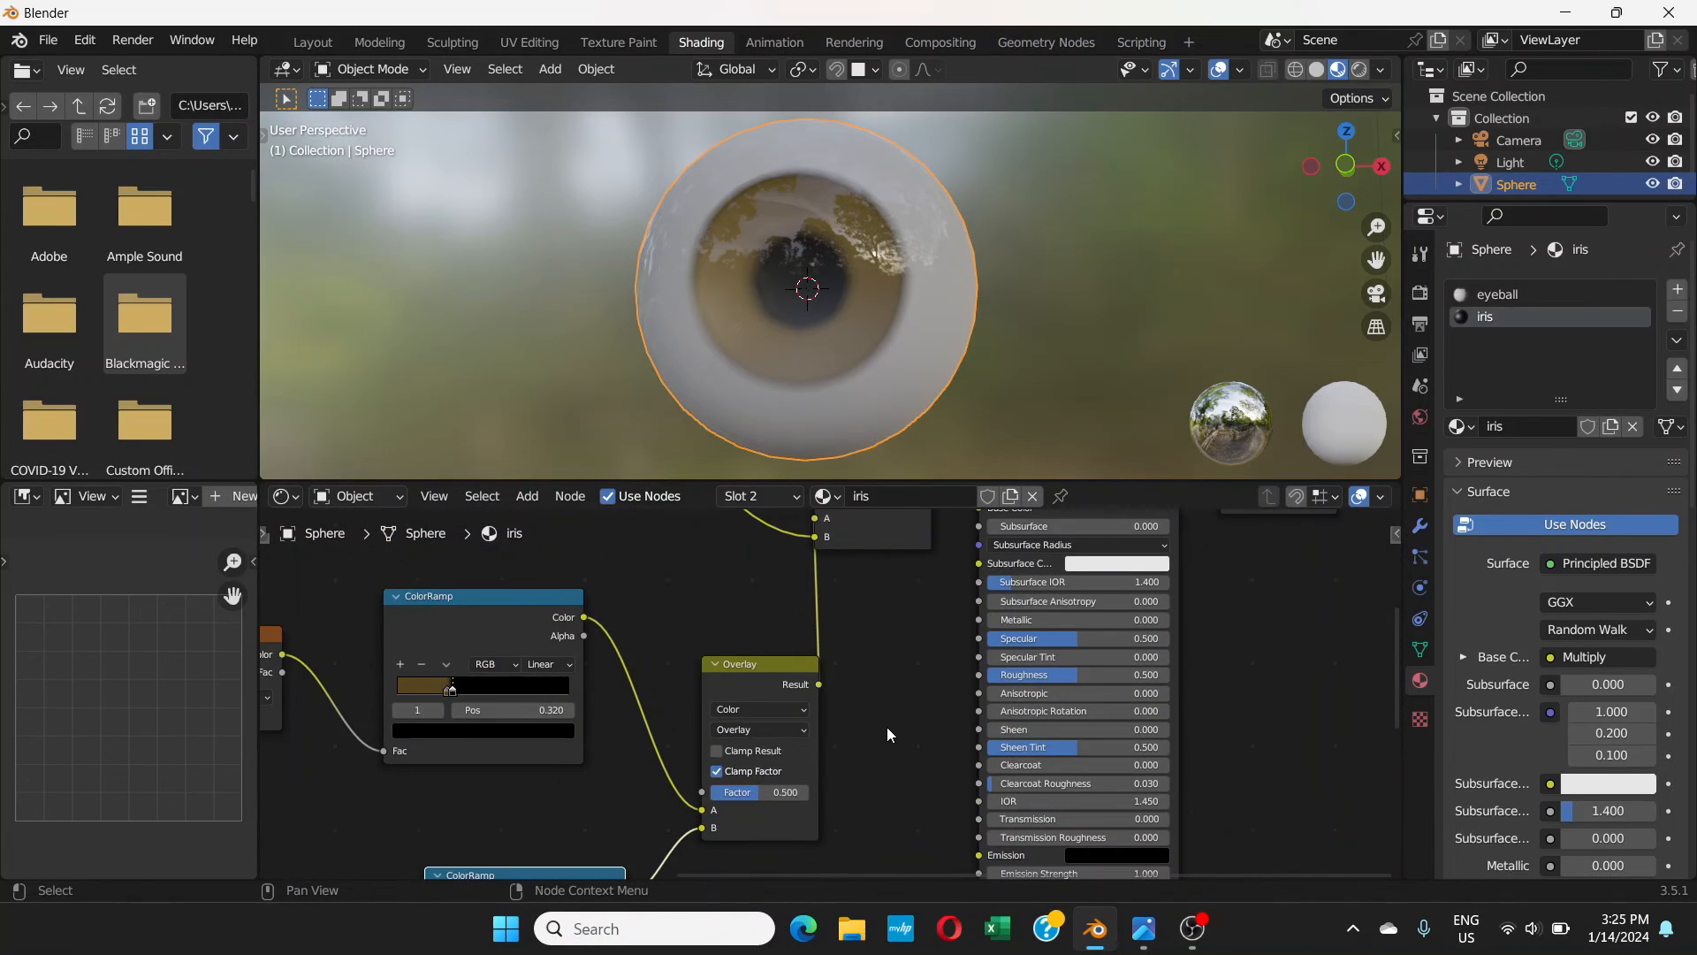
pyautogui.moveTo(788, 666); pyautogui.dragTo(722, 668)
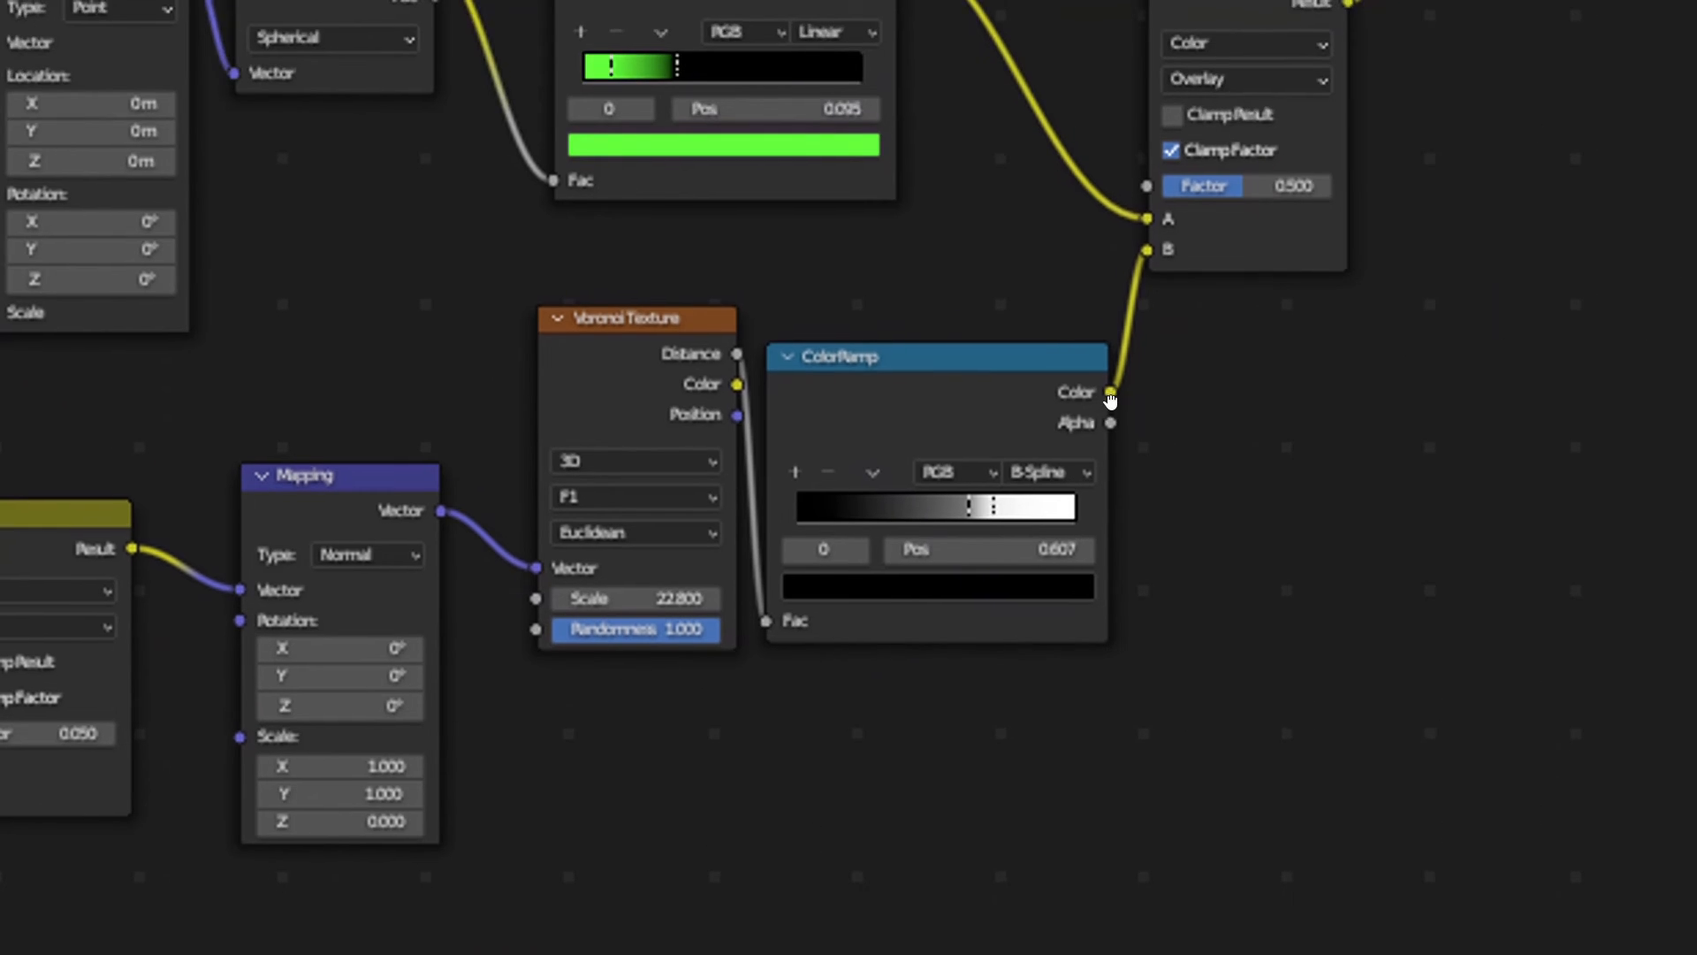
pyautogui.moveTo(1111, 401)
pyautogui.mouseDown(button='middle')
pyautogui.moveTo(804, 578)
pyautogui.moveTo(818, 754)
pyautogui.mouseUp(button='middle')
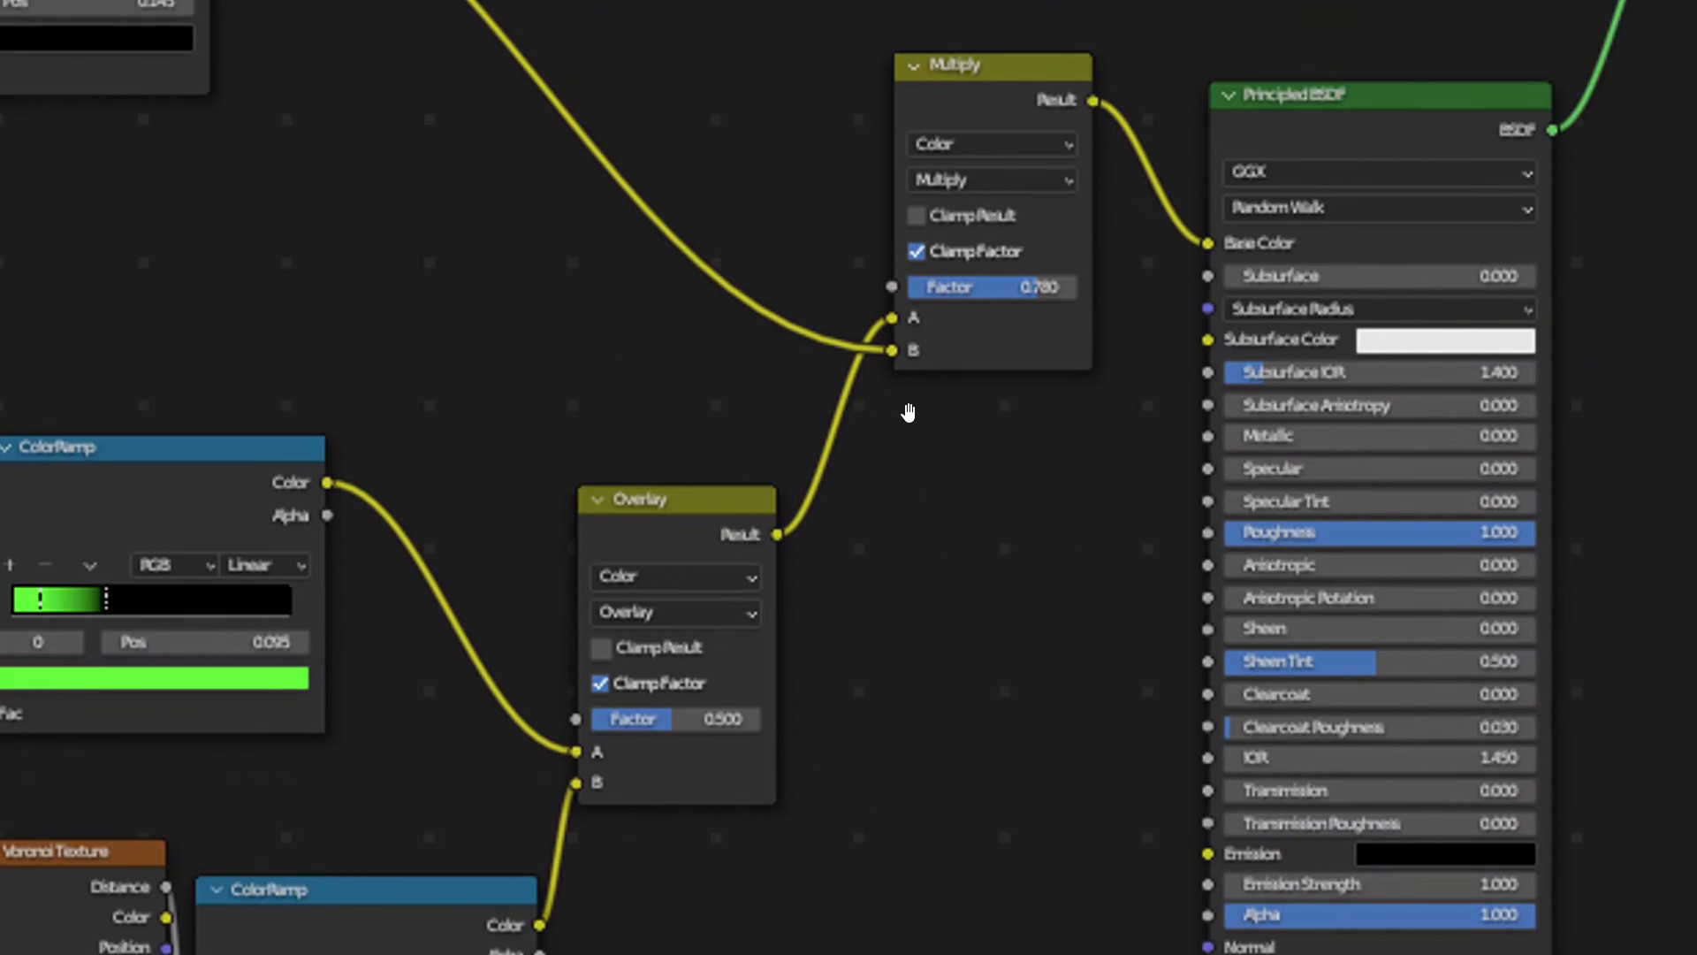
pyautogui.moveTo(924, 510); pyautogui.dragTo(1050, 432, button='middle')
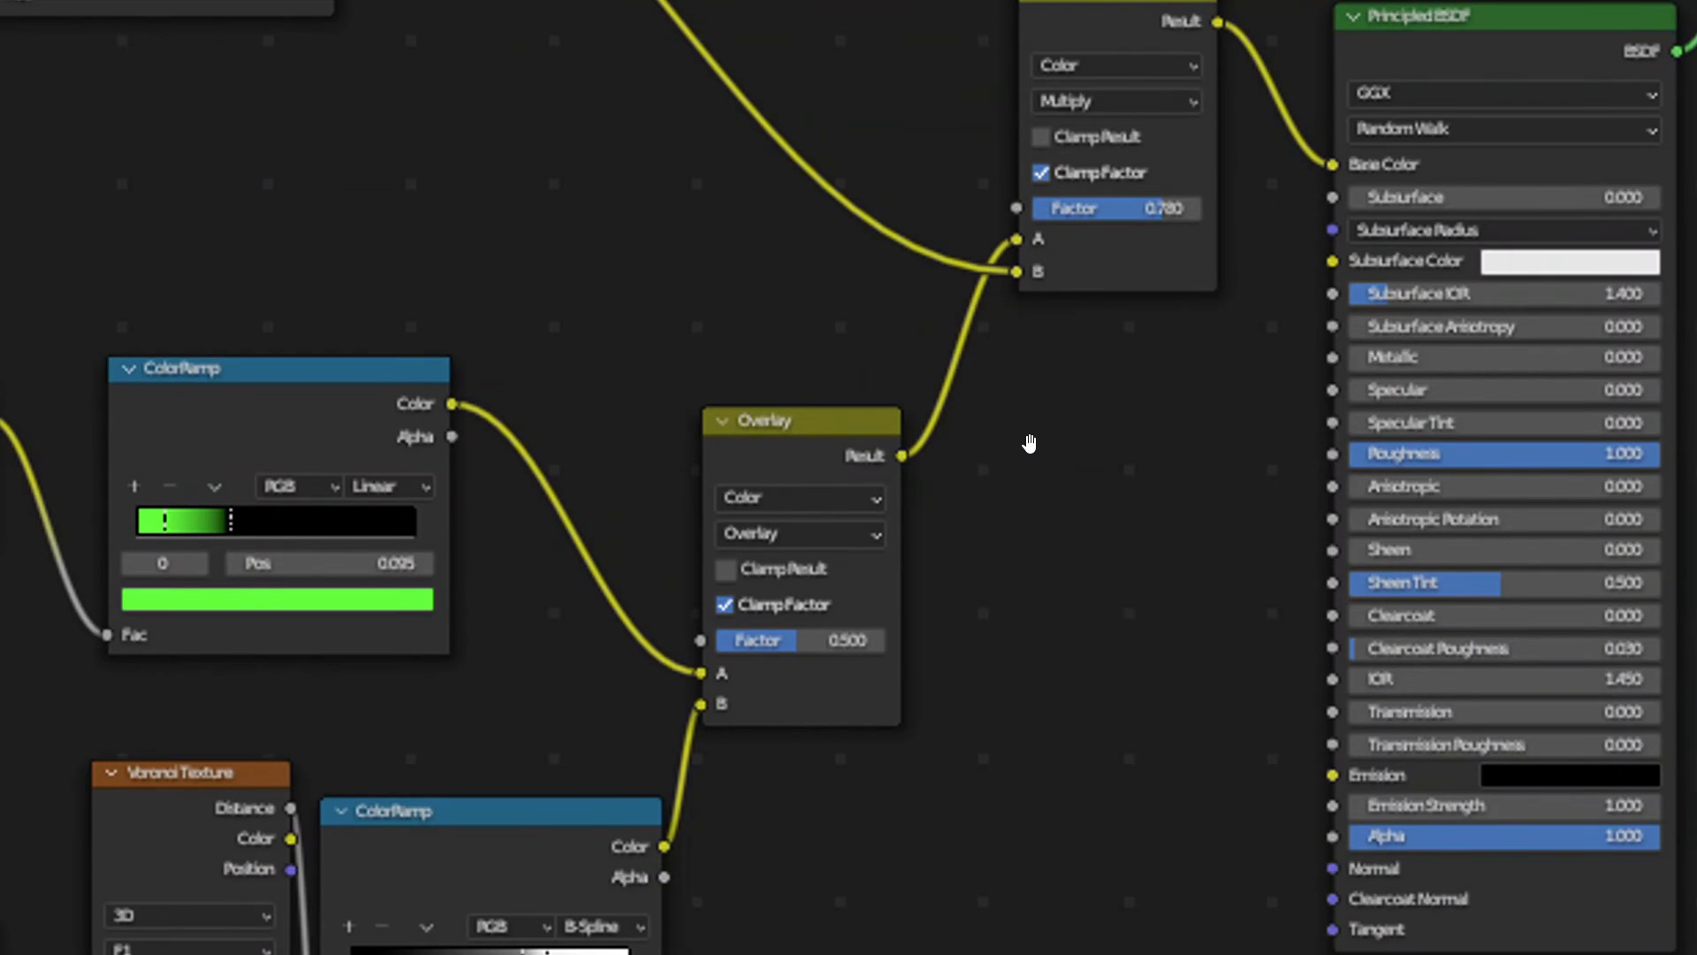
# - Compare the Voronoi branch in the reference setup, from Overlay back to the Mix and Noise Texture nodes, with the current one
pyautogui.moveTo(1007, 538); pyautogui.dragTo(1189, 383, button='middle')
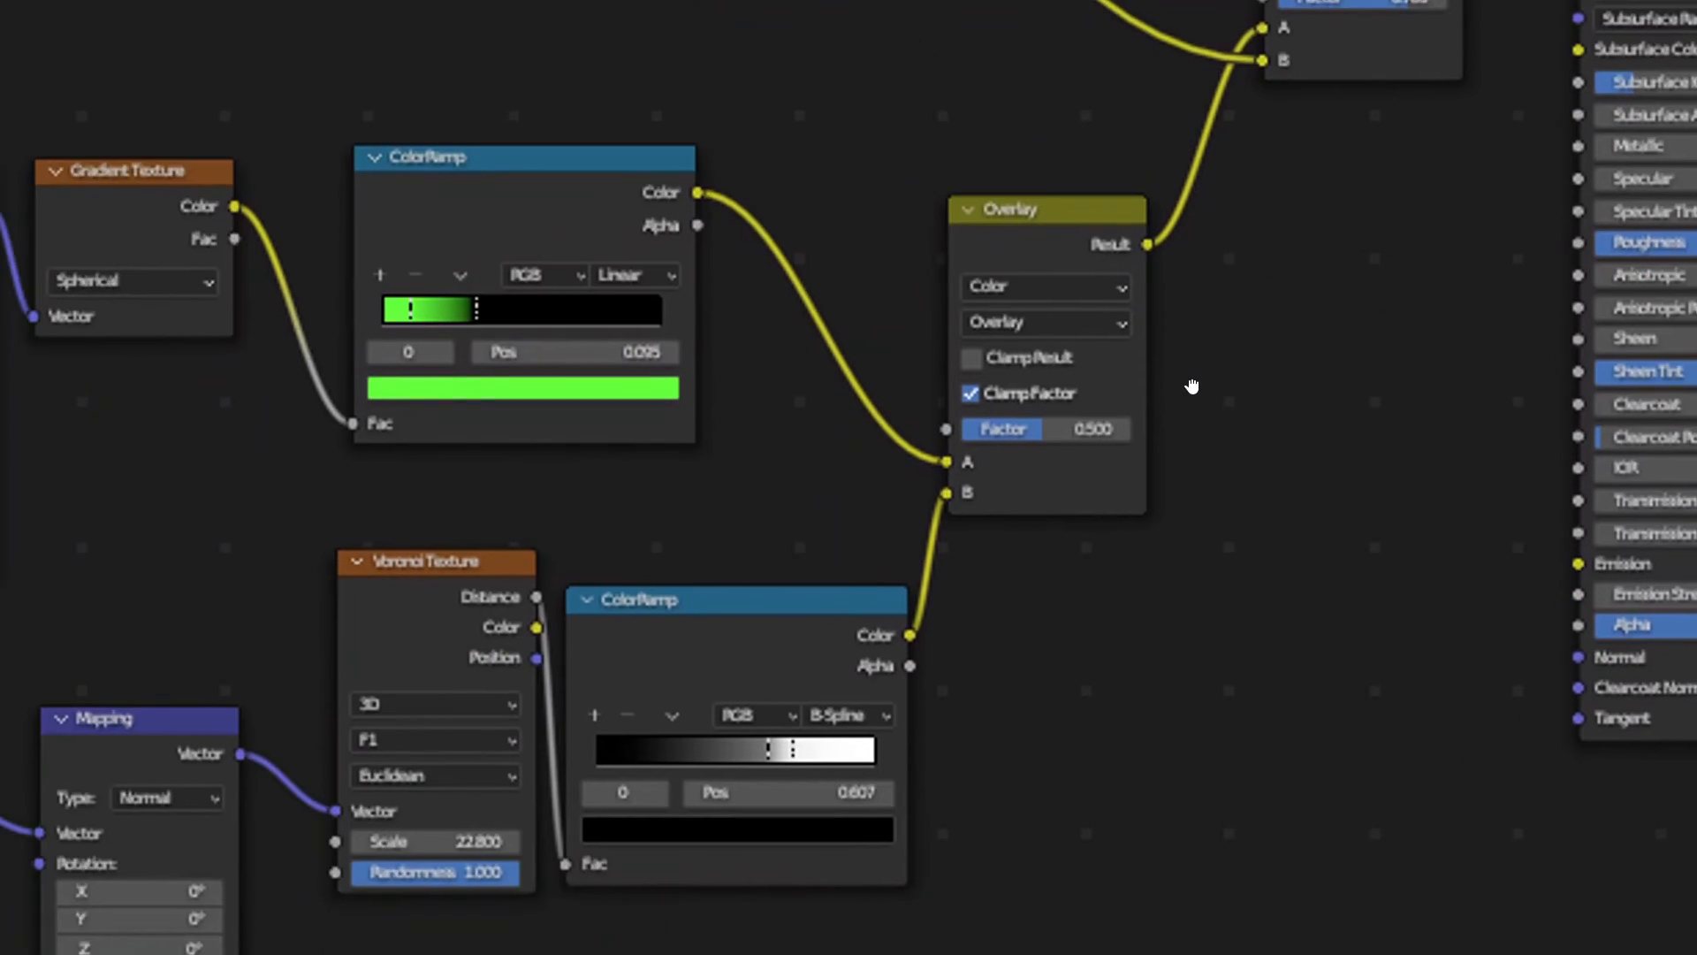
pyautogui.moveTo(1005, 625); pyautogui.dragTo(1162, 374, button='middle')
pyautogui.moveTo(1110, 492); pyautogui.dragTo(1243, 379, button='middle')
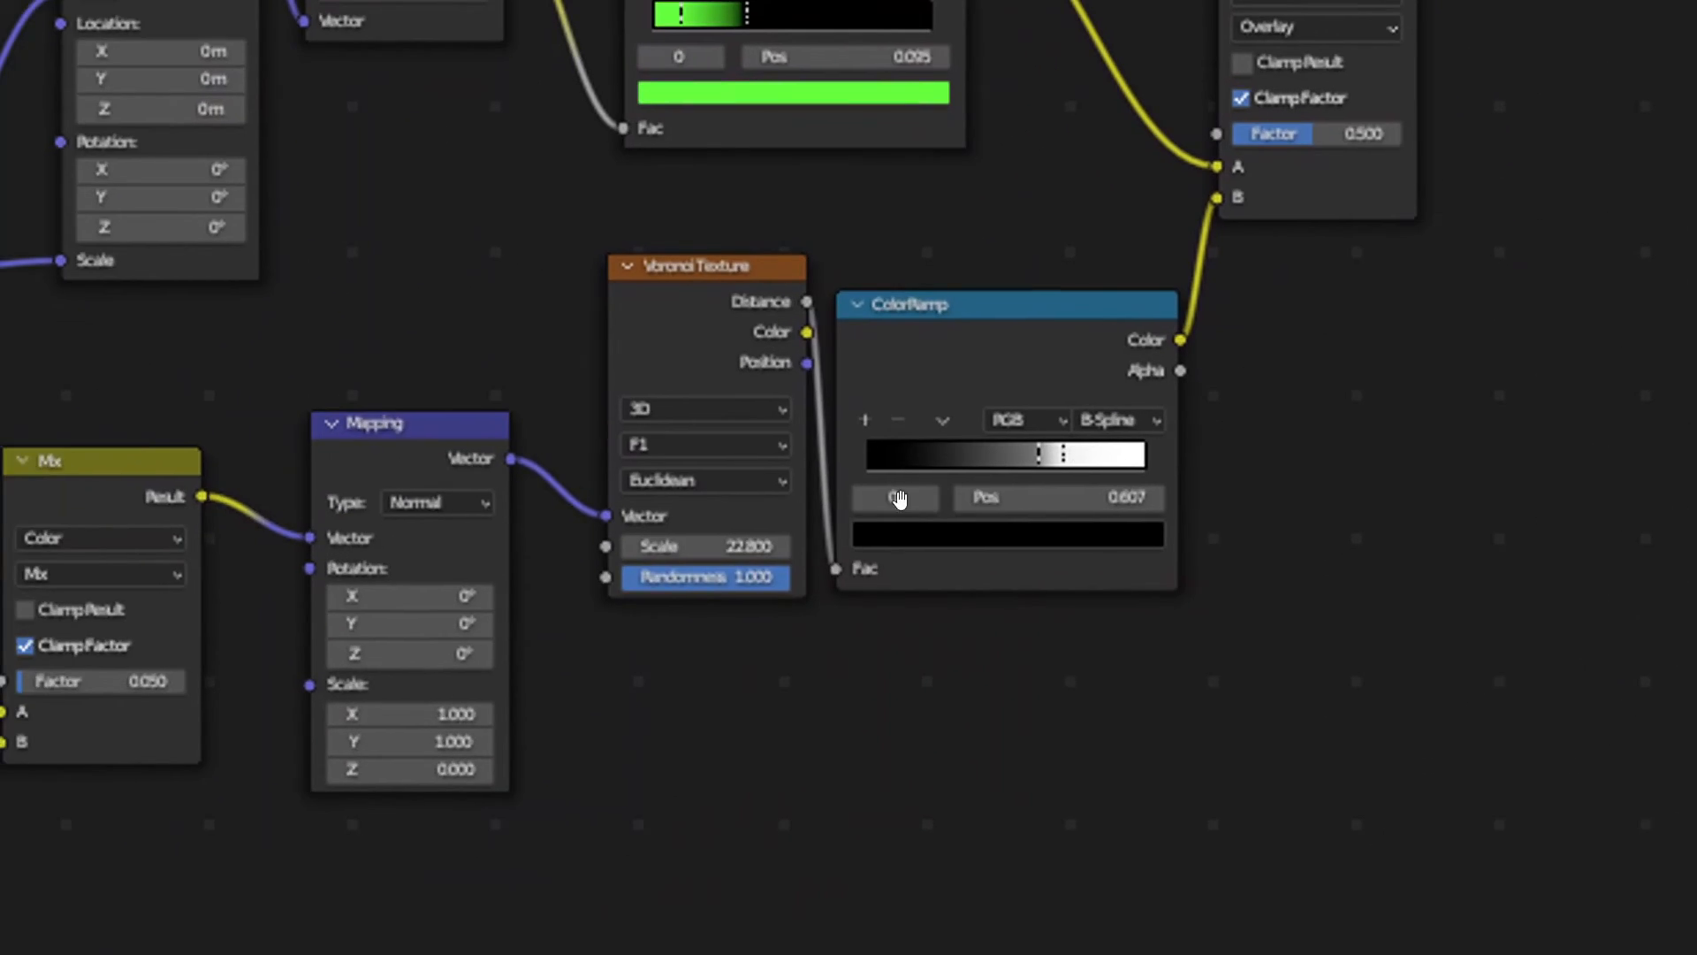
pyautogui.moveTo(880, 504); pyautogui.dragTo(1175, 457, button='middle')
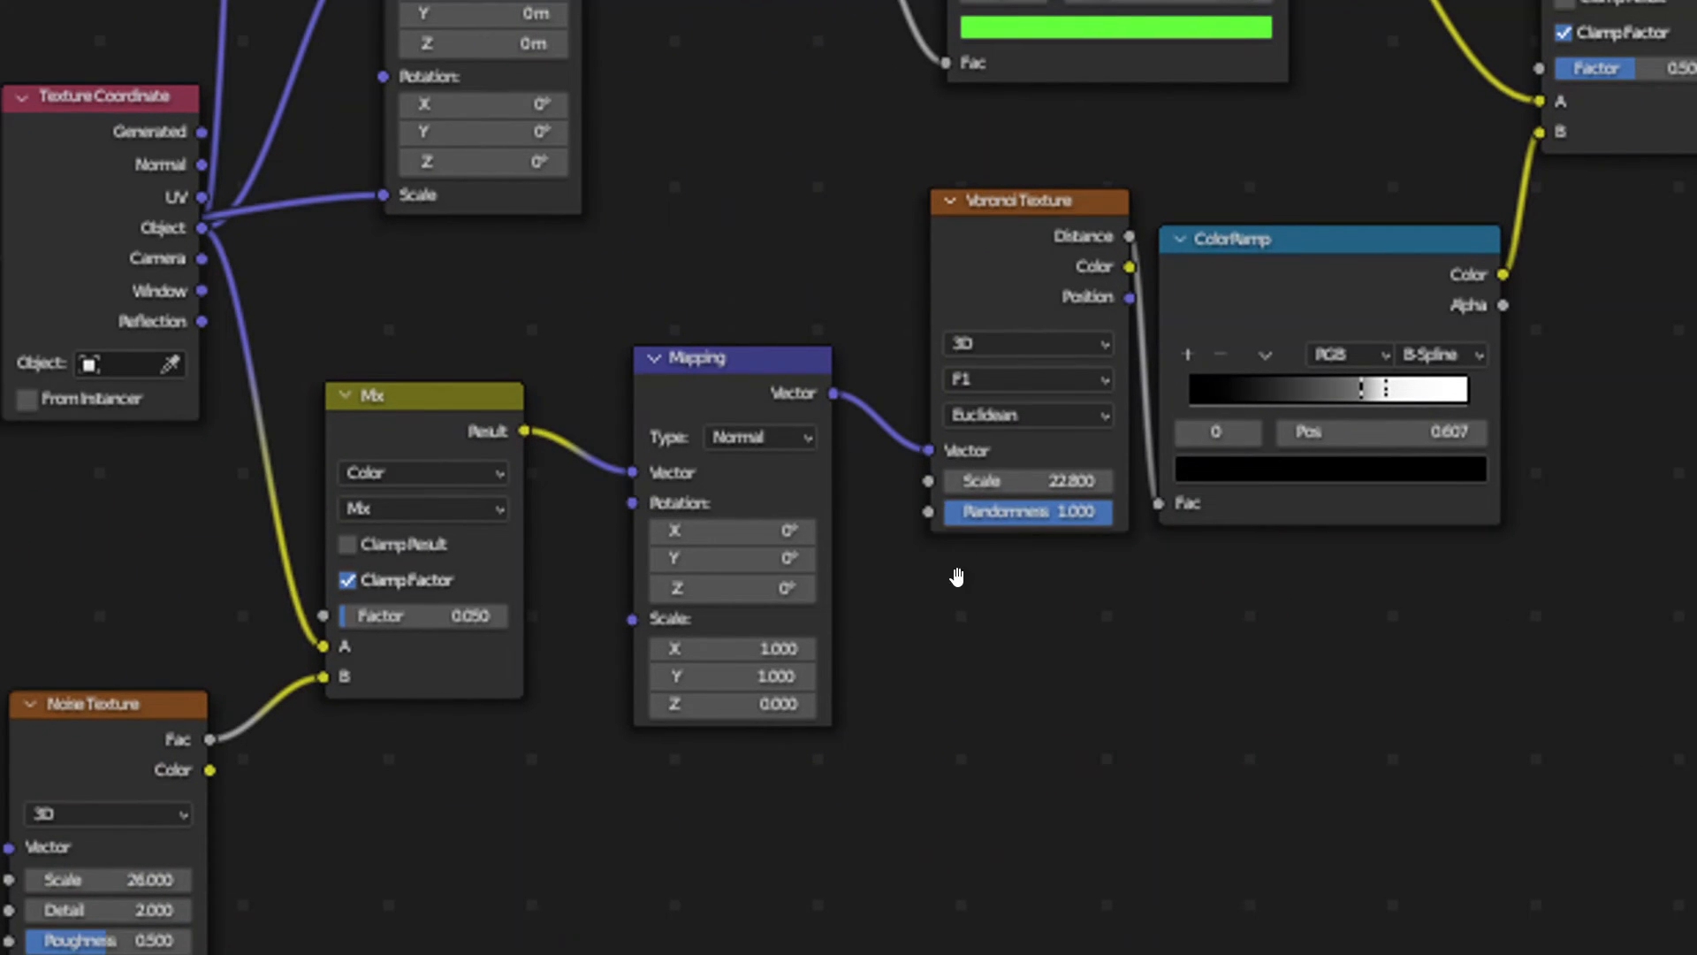
pyautogui.moveTo(950, 584); pyautogui.dragTo(1030, 548, button='middle')
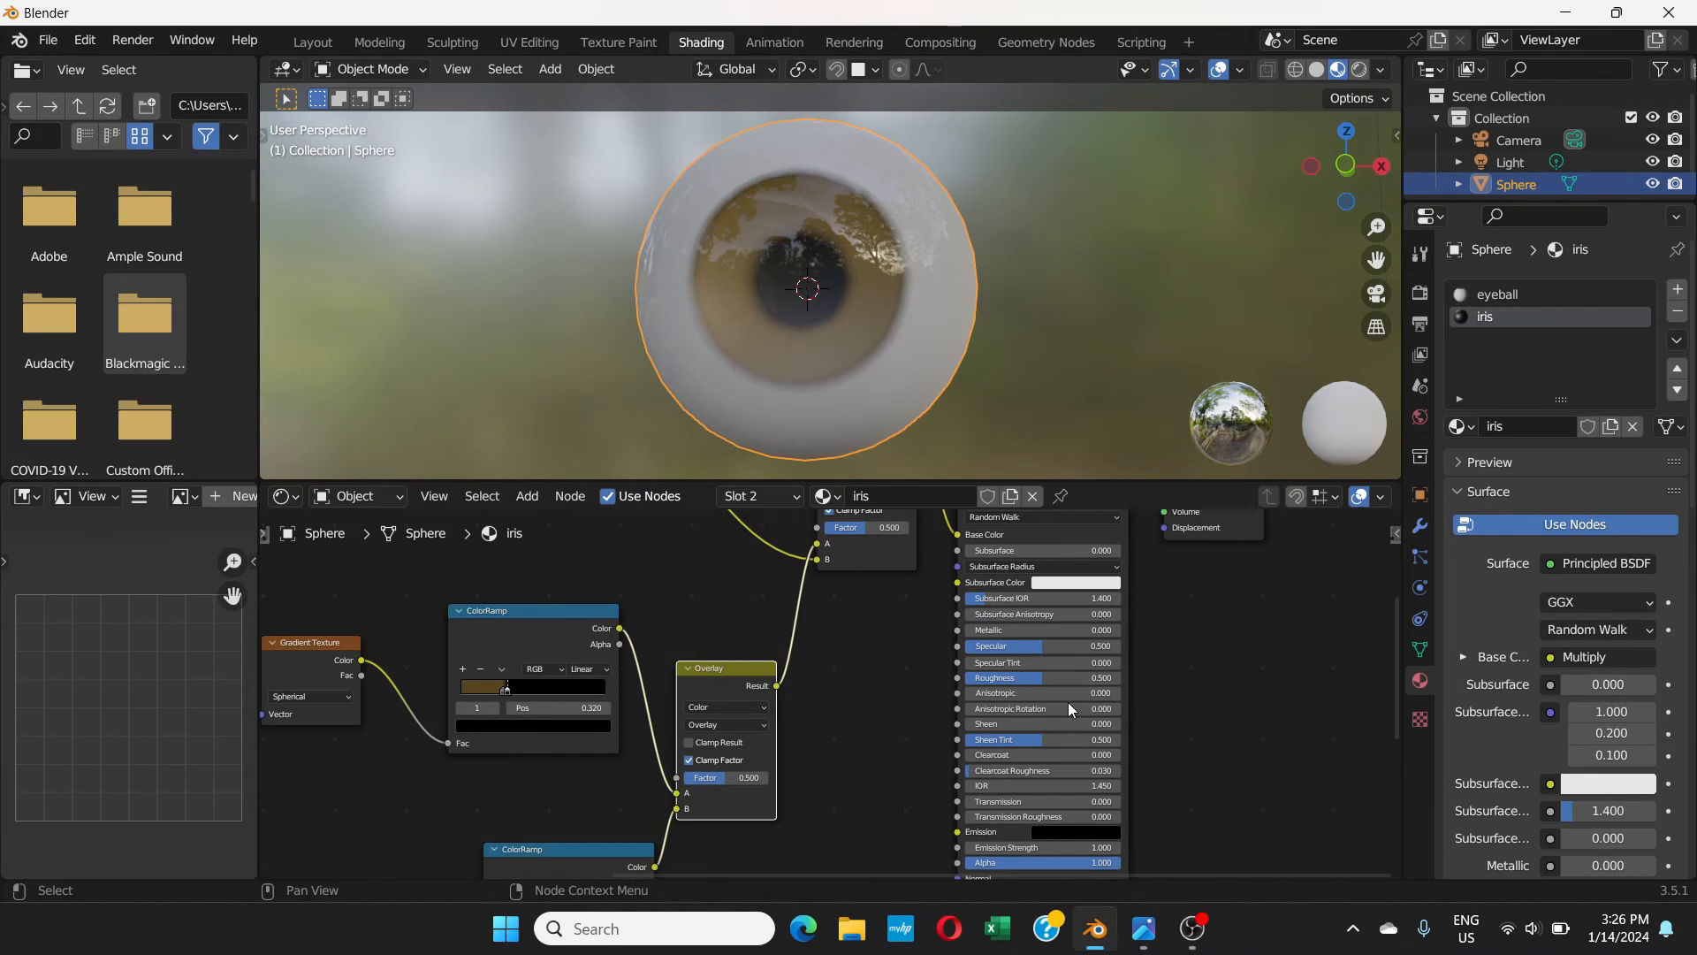
pyautogui.moveTo(815, 825); pyautogui.dragTo(1118, 486, button='middle')
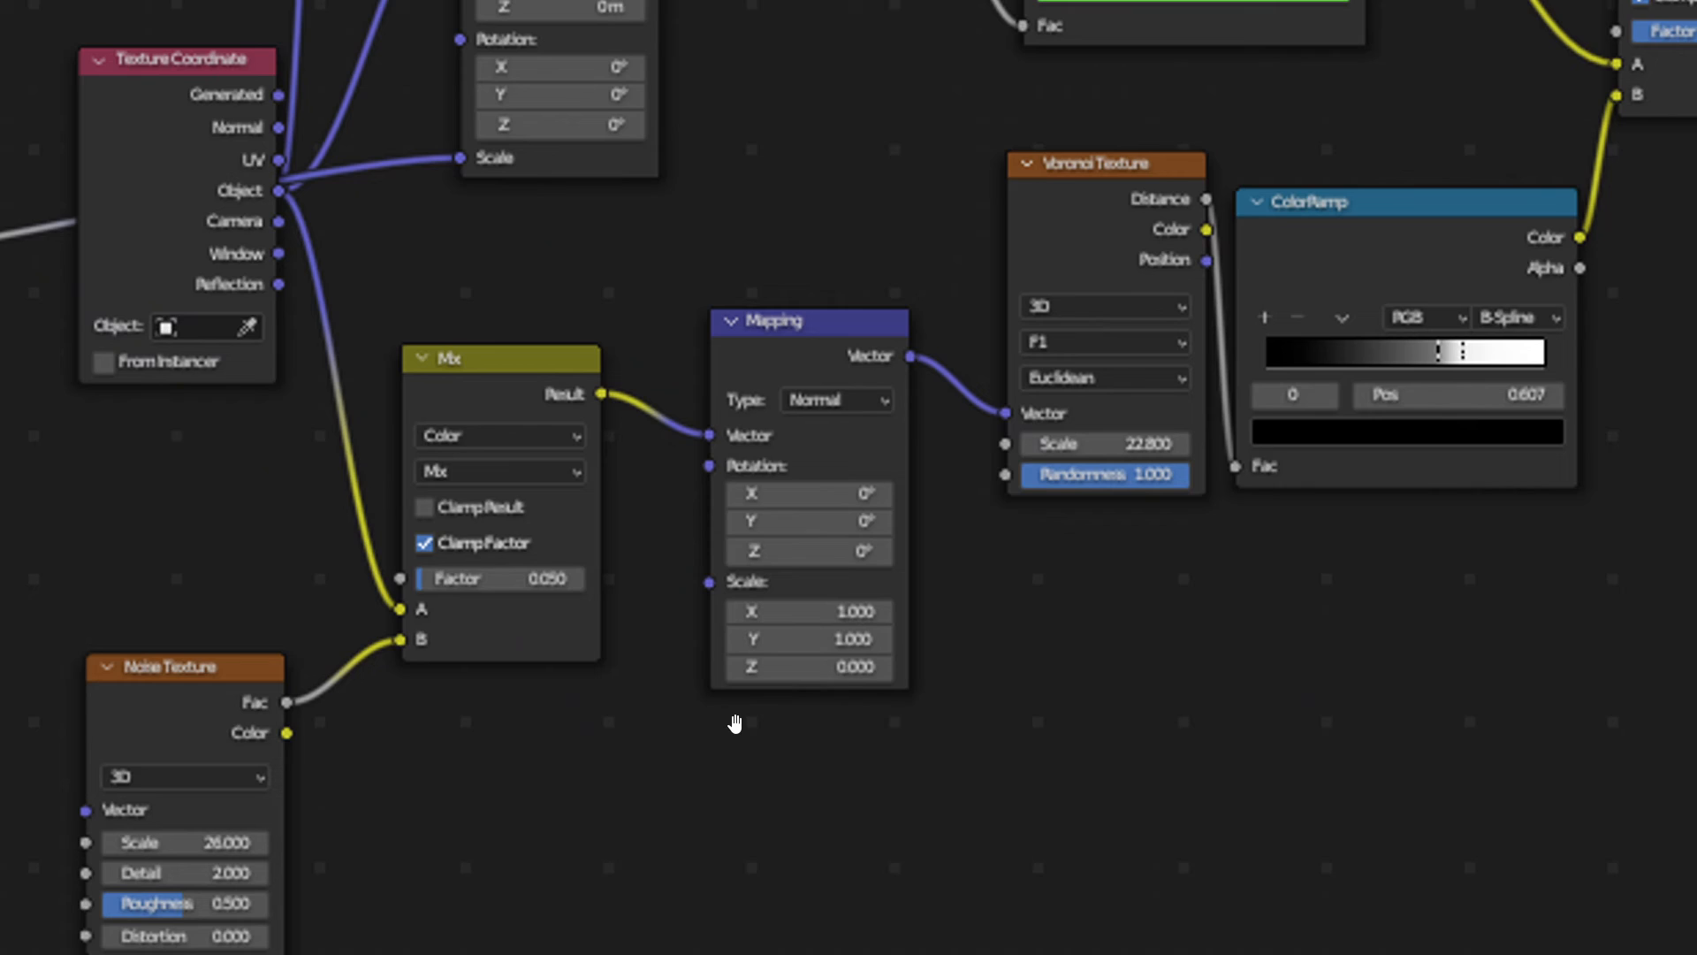
pyautogui.moveTo(734, 723); pyautogui.dragTo(856, 697, button='middle')
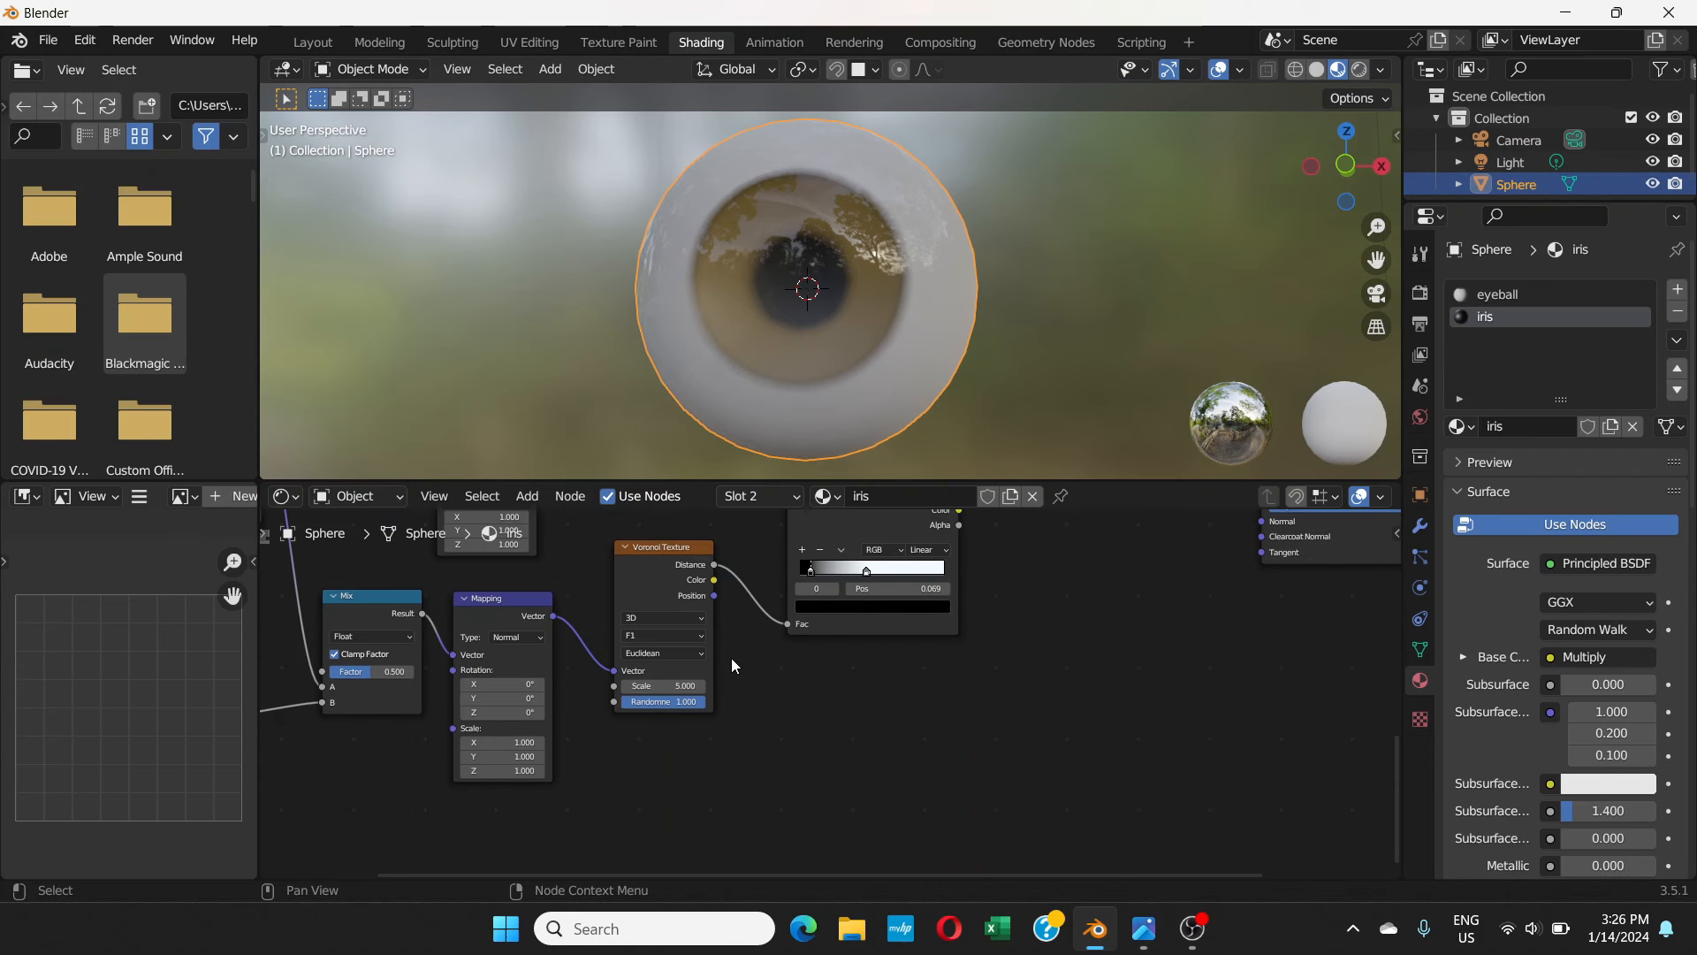
# - Change the data type of the Mix node after the Noise Texture to Color and reconnect its Result to the Mapping node's Vector
pyautogui.moveTo(736, 654); pyautogui.dragTo(1013, 642, button='middle')
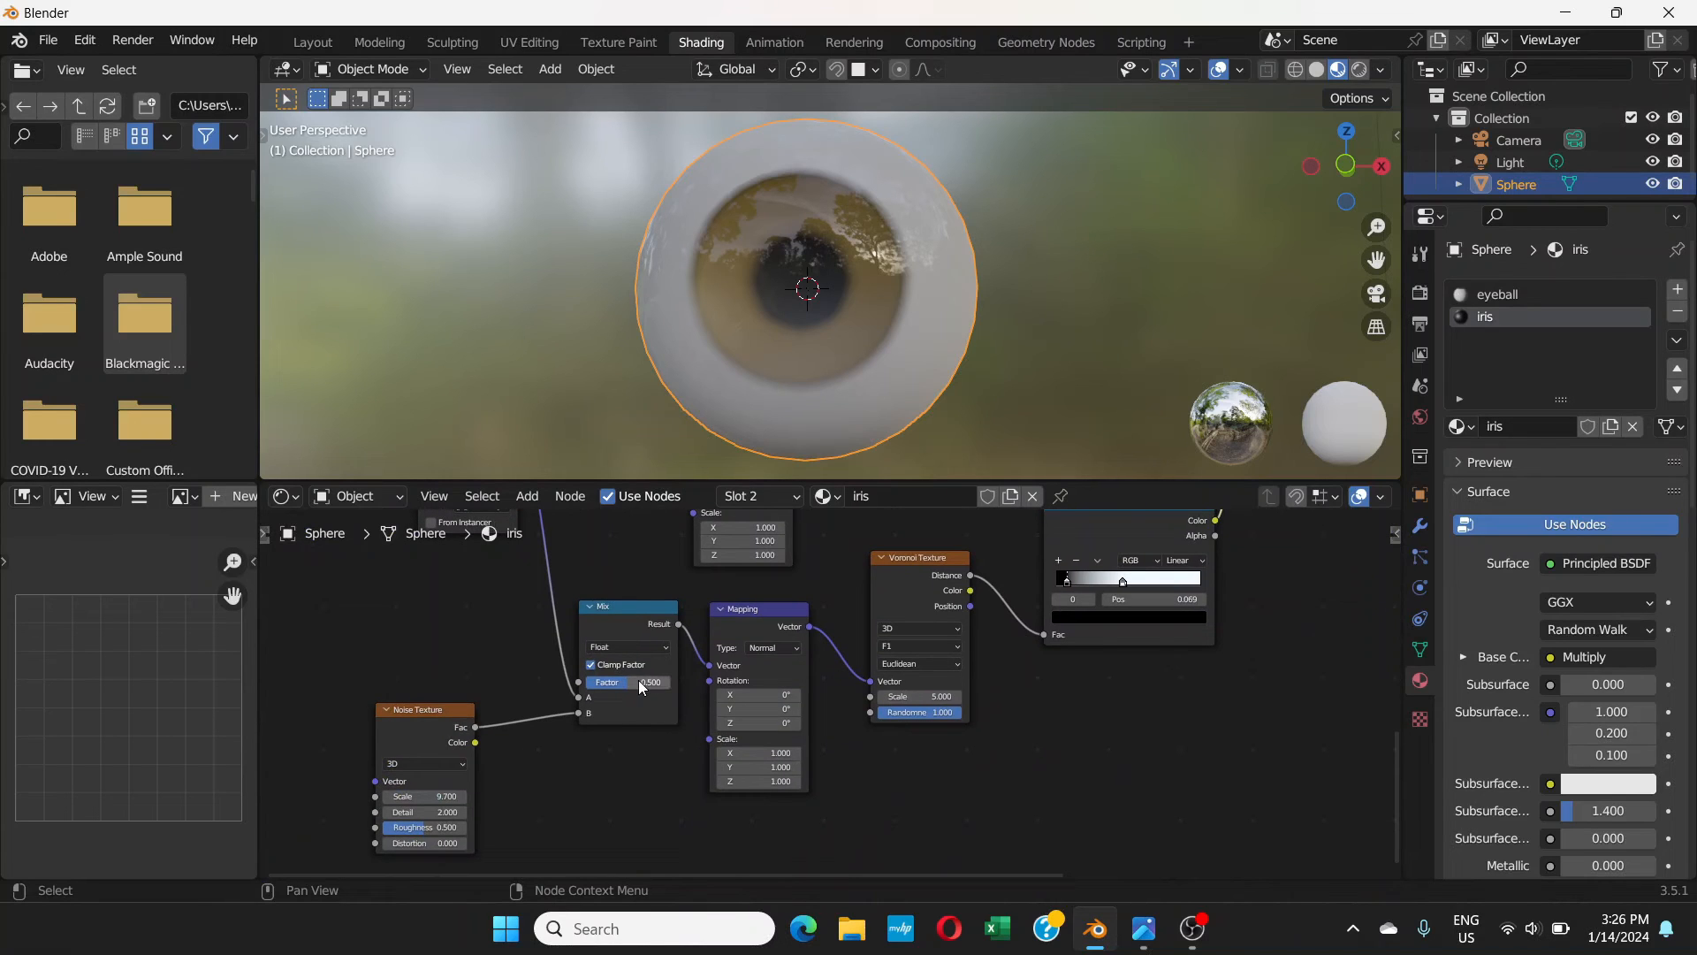
pyautogui.click(669, 646)
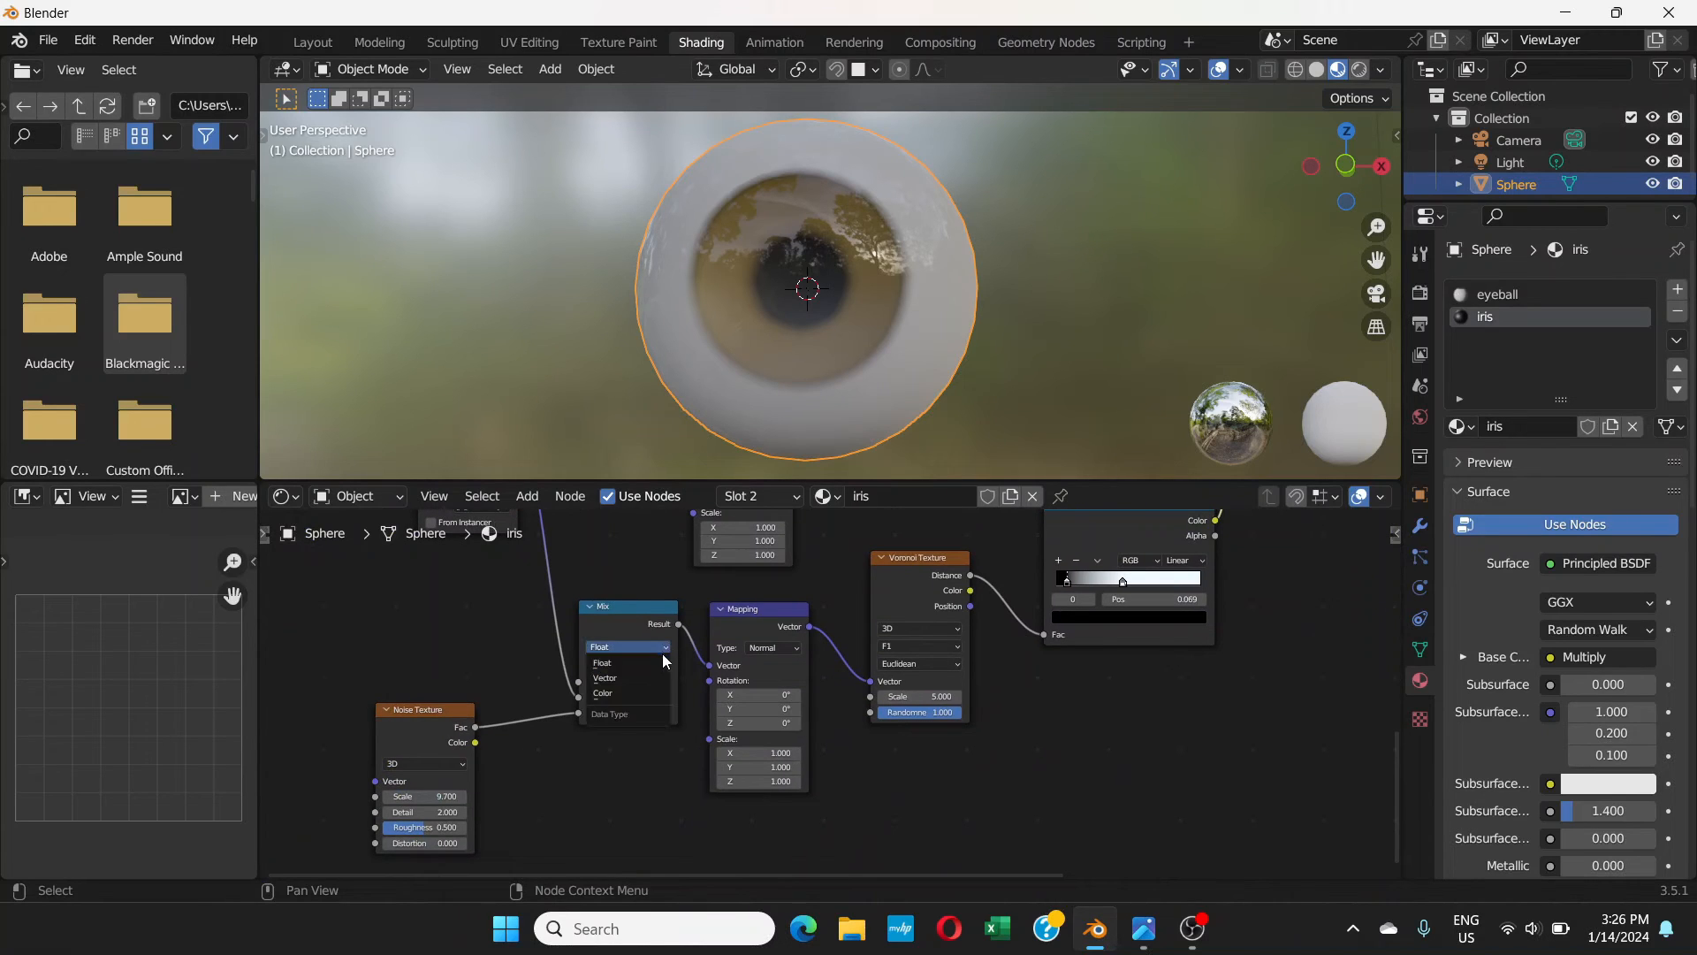
pyautogui.click(647, 693)
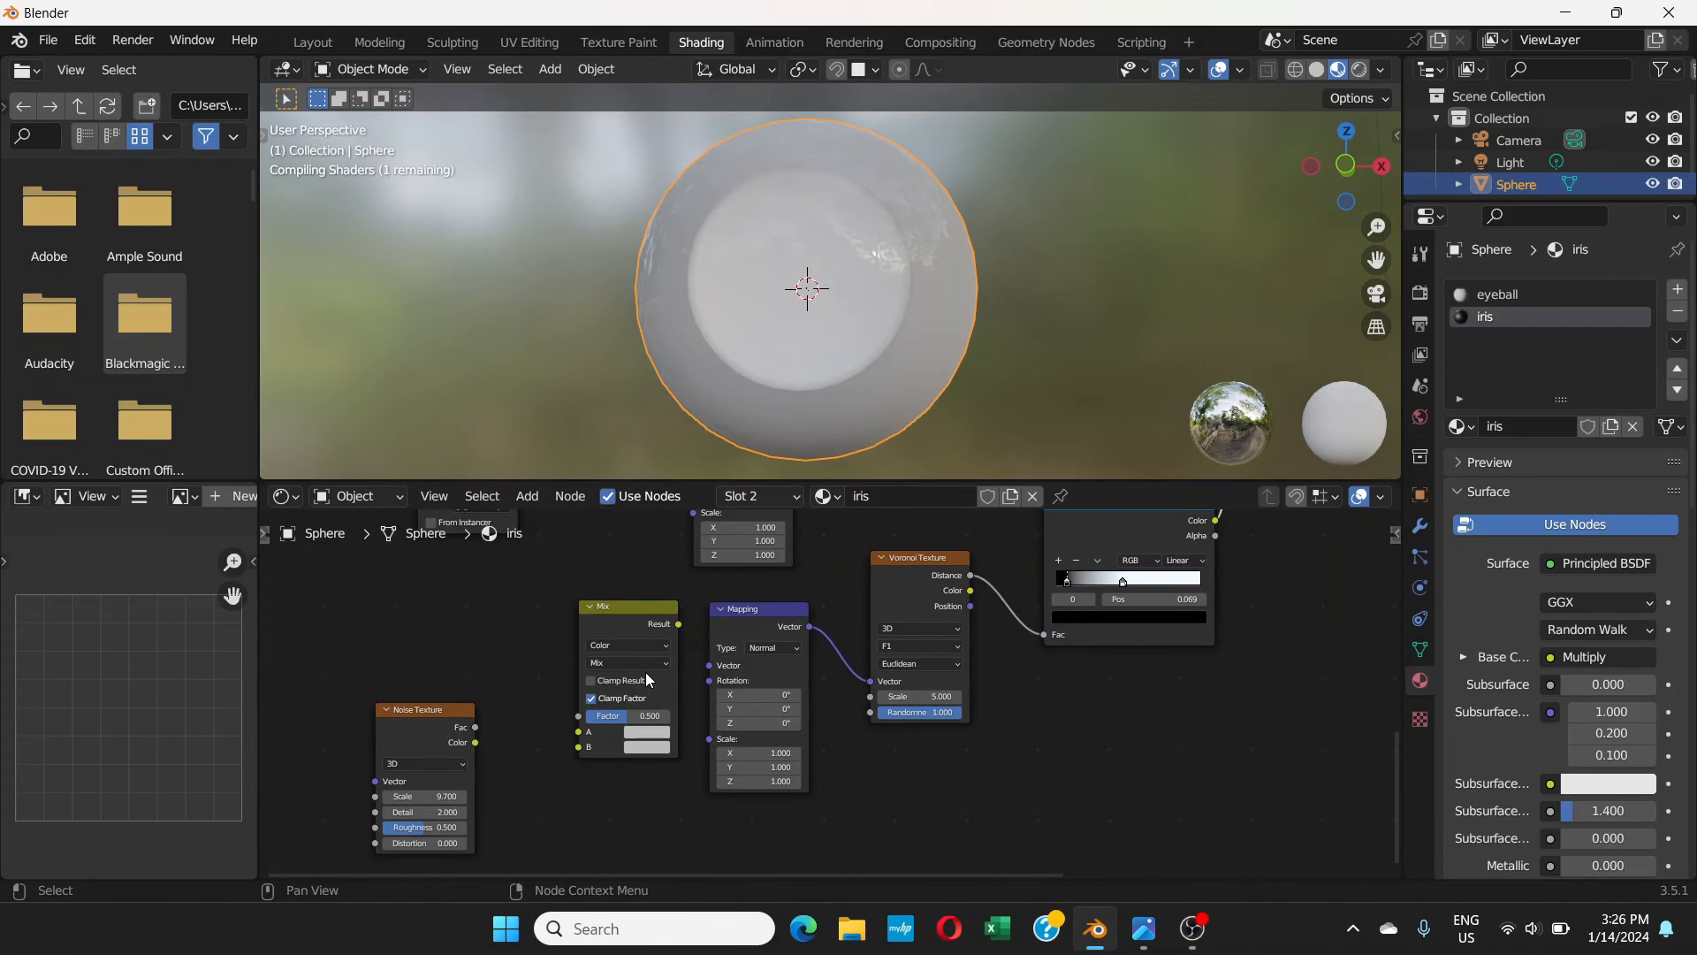
pyautogui.scroll(4, 645, 672)
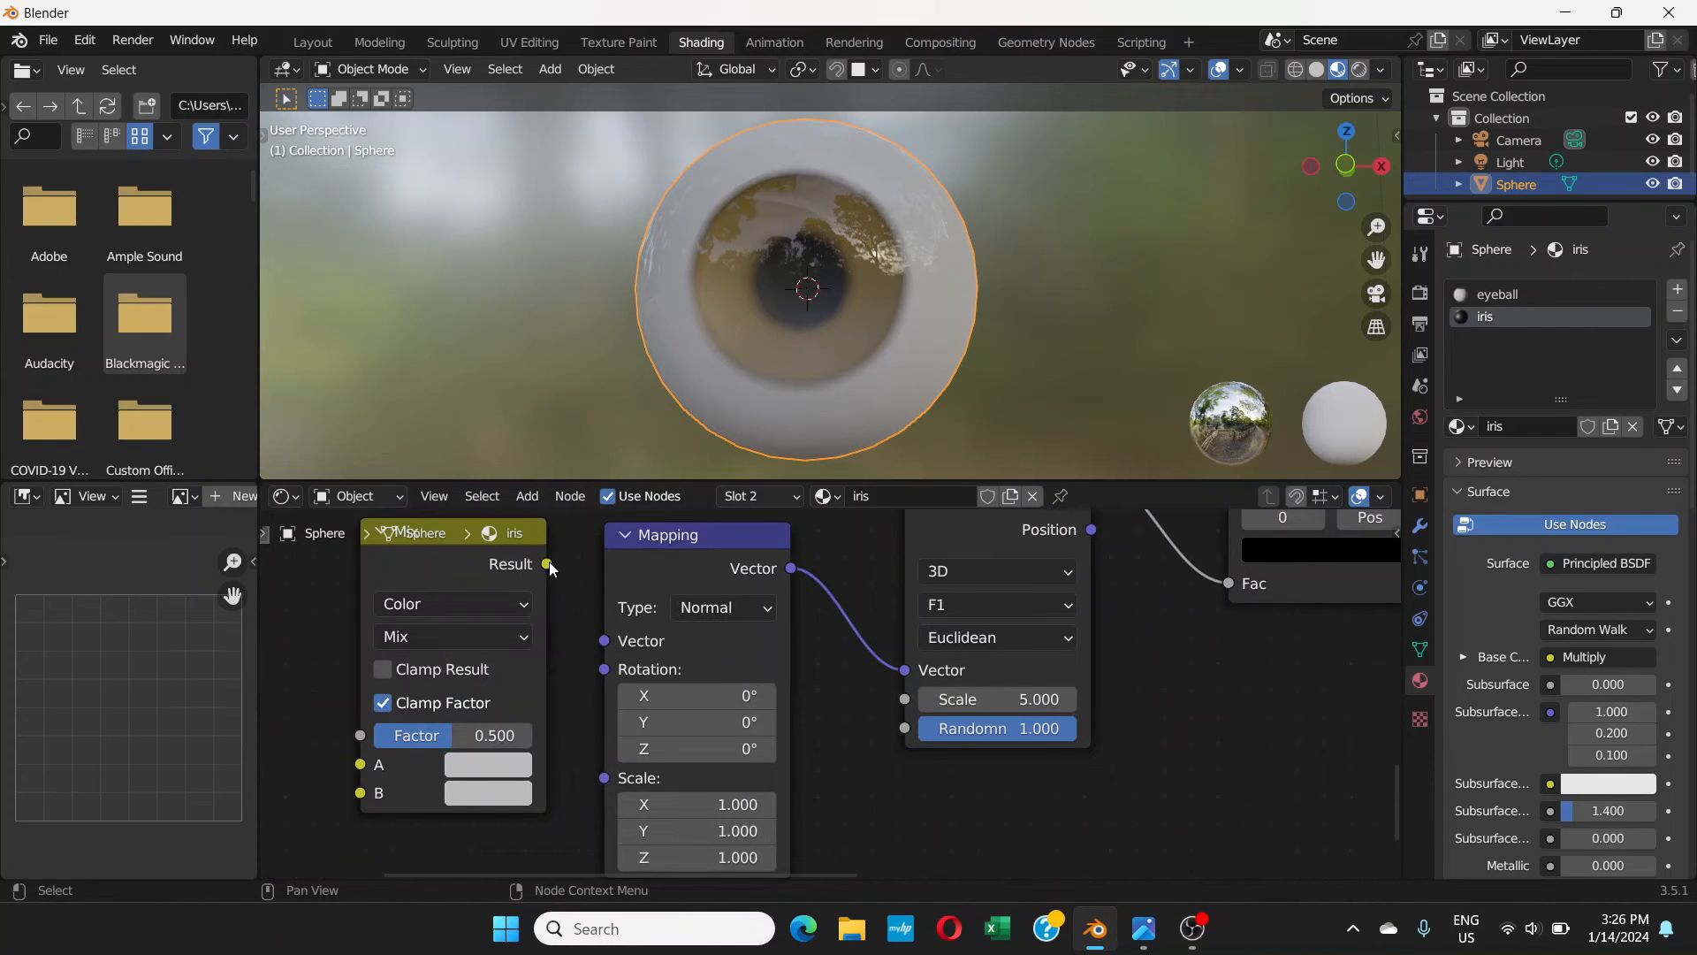
pyautogui.moveTo(548, 565); pyautogui.dragTo(607, 644)
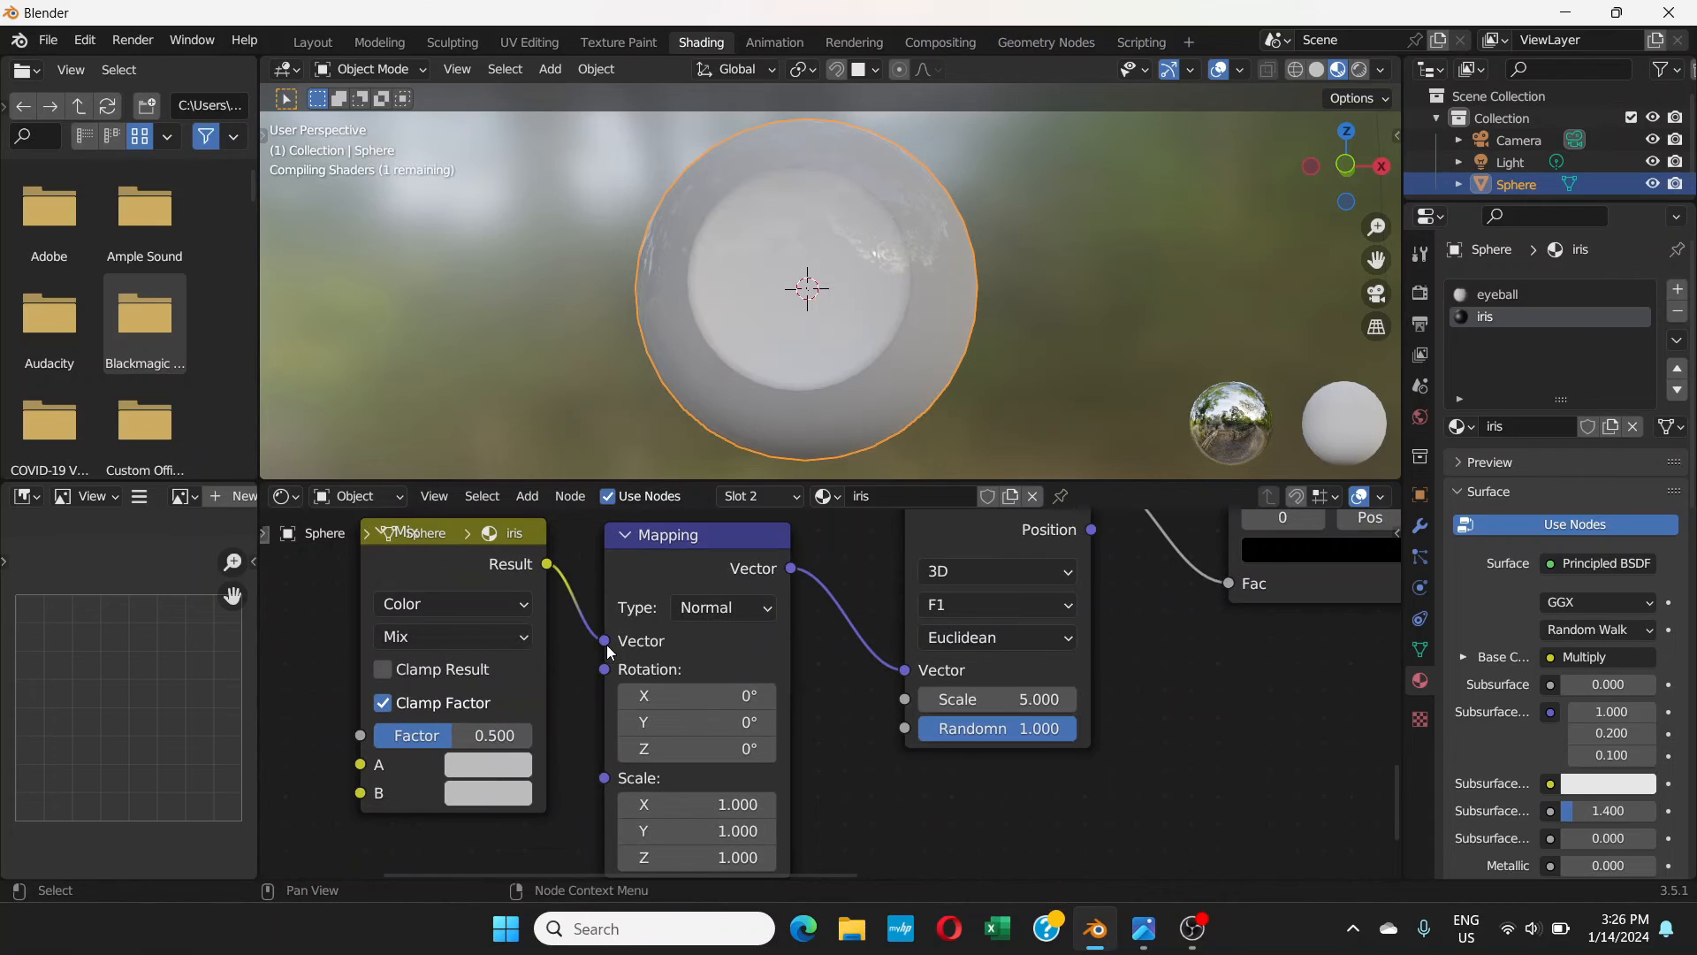
# - Reconnect the Noise Texture's Fac to input B of the Mix node and the Texture Coordinate's Object output to input A
pyautogui.moveTo(899, 751); pyautogui.dragTo(1203, 739, button='middle')
pyautogui.moveTo(560, 716); pyautogui.dragTo(621, 676, button='middle')
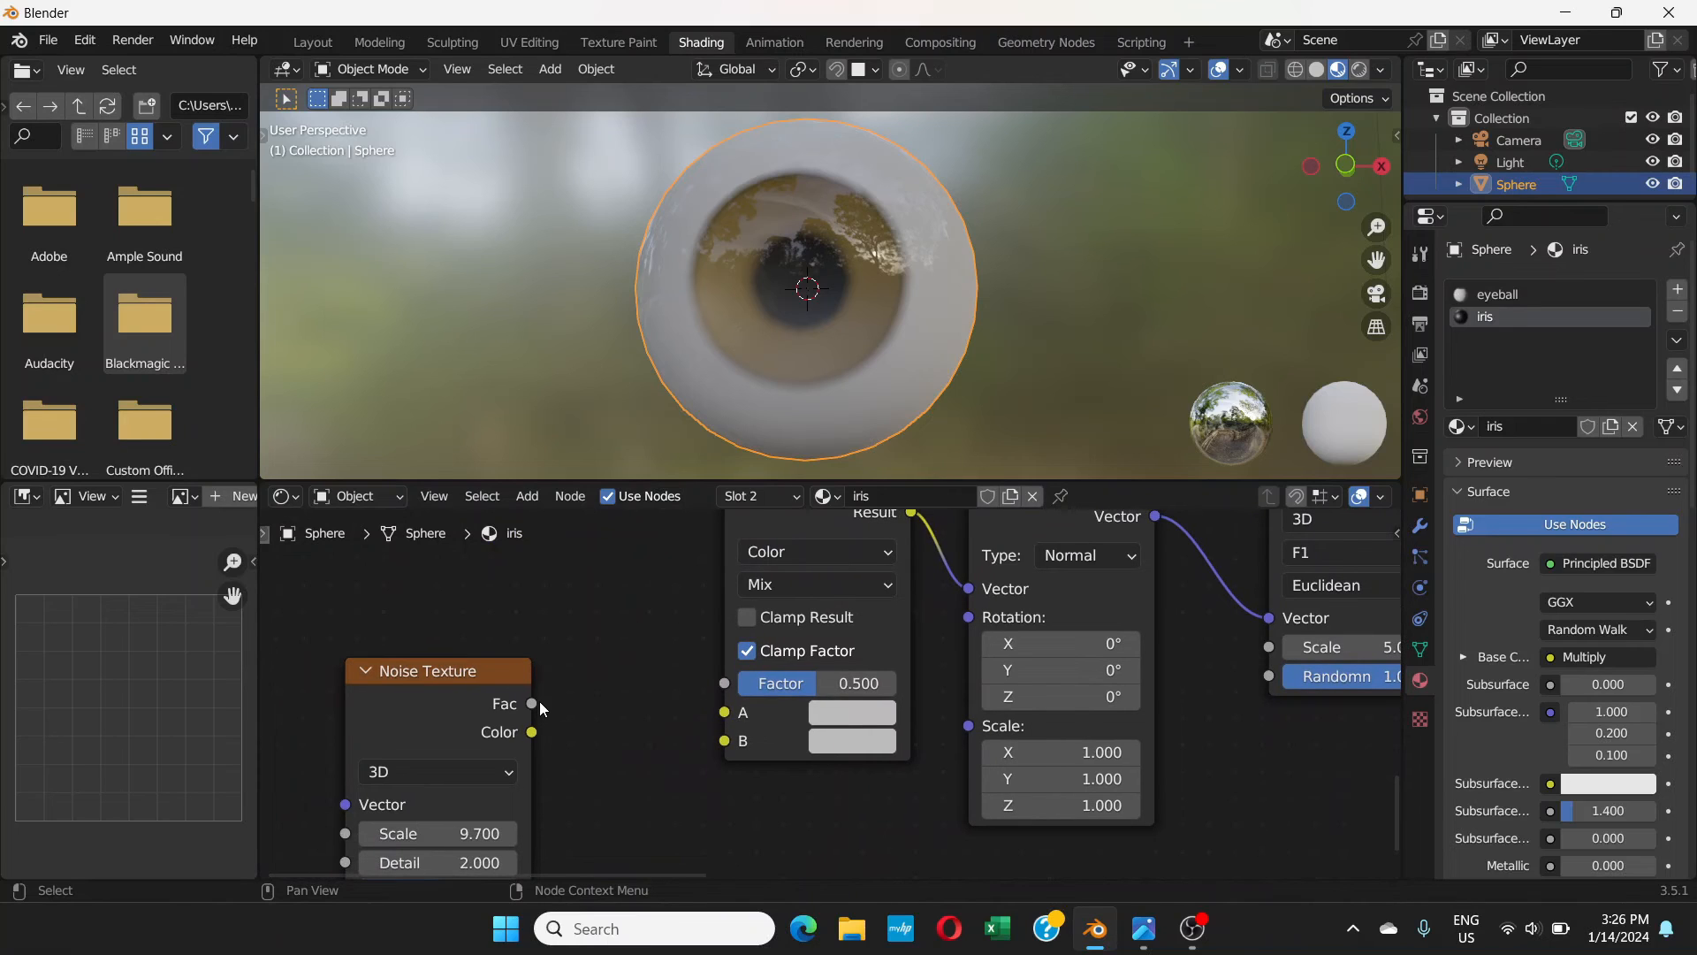
pyautogui.moveTo(531, 704); pyautogui.dragTo(724, 740)
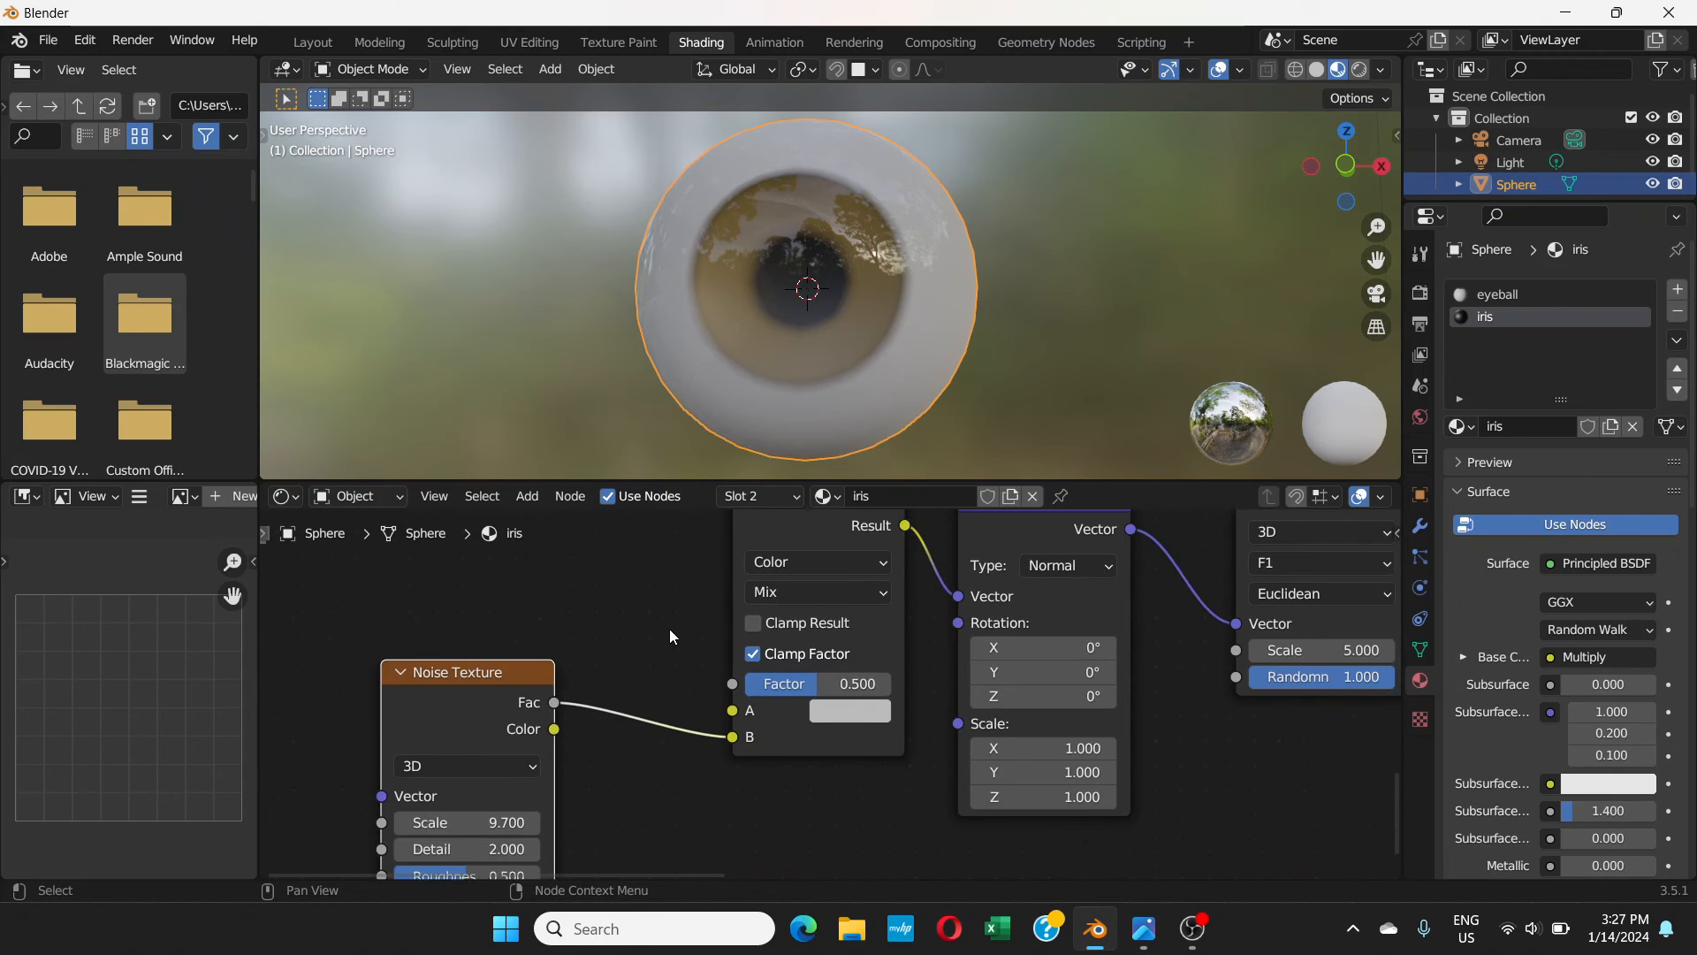
pyautogui.moveTo(670, 628); pyautogui.dragTo(934, 770, button='middle')
pyautogui.scroll(-3, 935, 771)
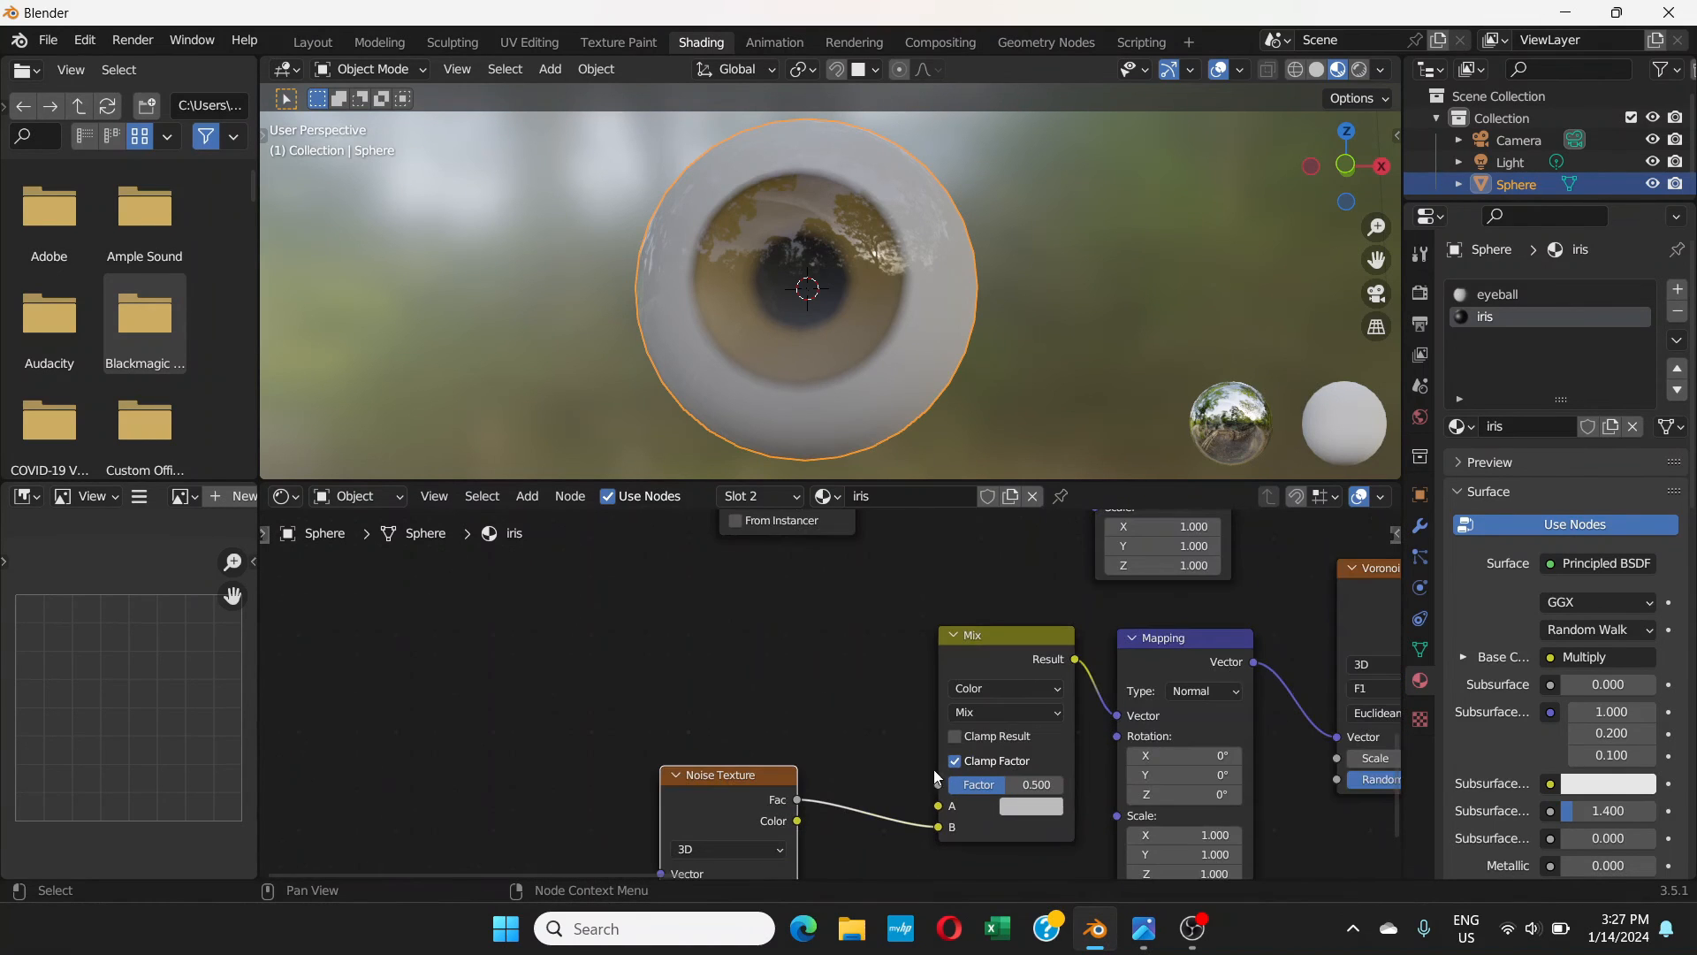
pyautogui.scroll(-2, 824, 594)
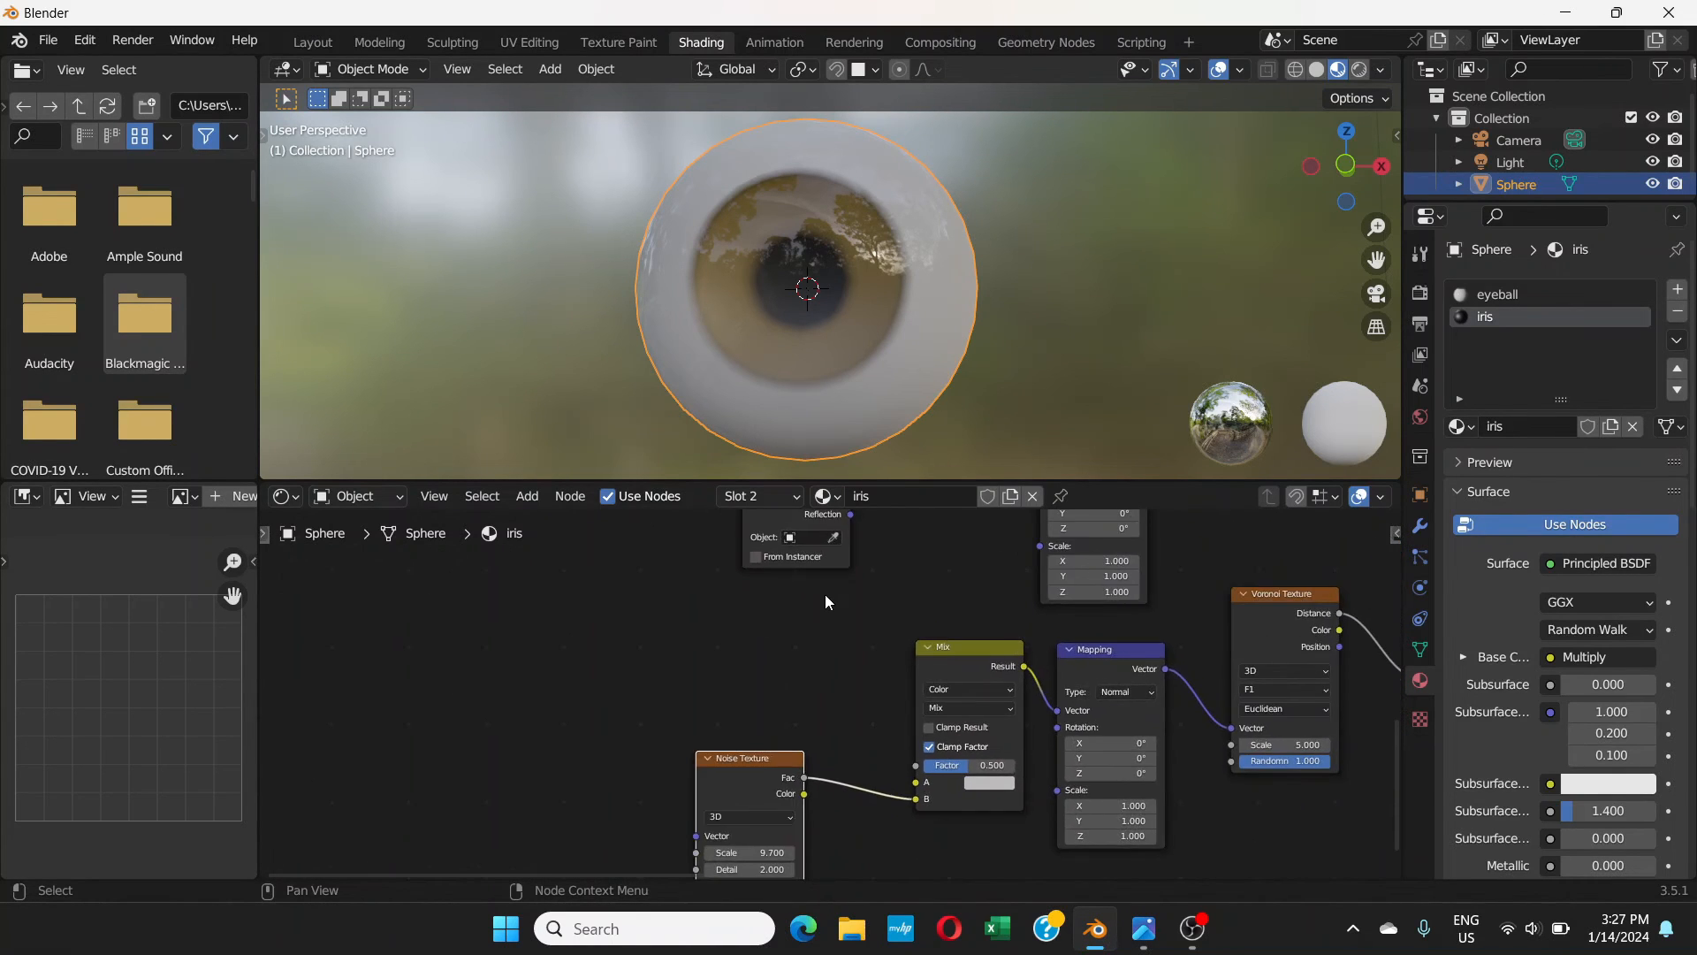
pyautogui.moveTo(824, 594); pyautogui.dragTo(794, 656, button='middle')
pyautogui.moveTo(769, 576); pyautogui.dragTo(887, 730)
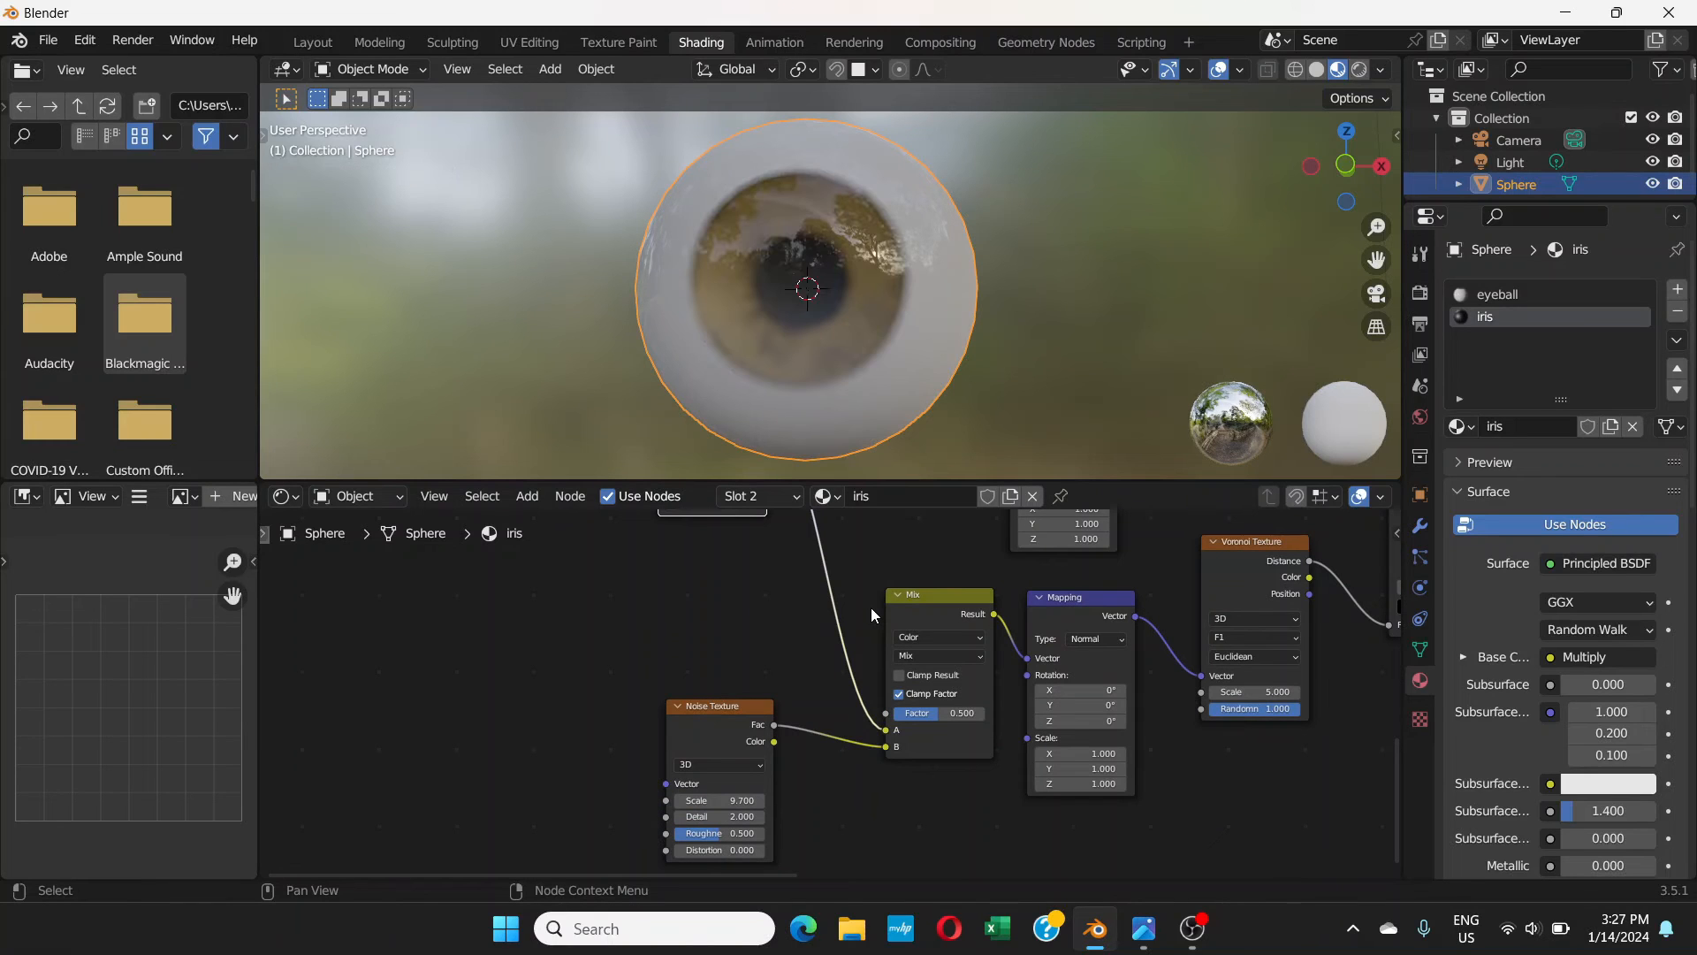
# - Inspect the iris pattern on the eyeball up close
pyautogui.scroll(3, 859, 721)
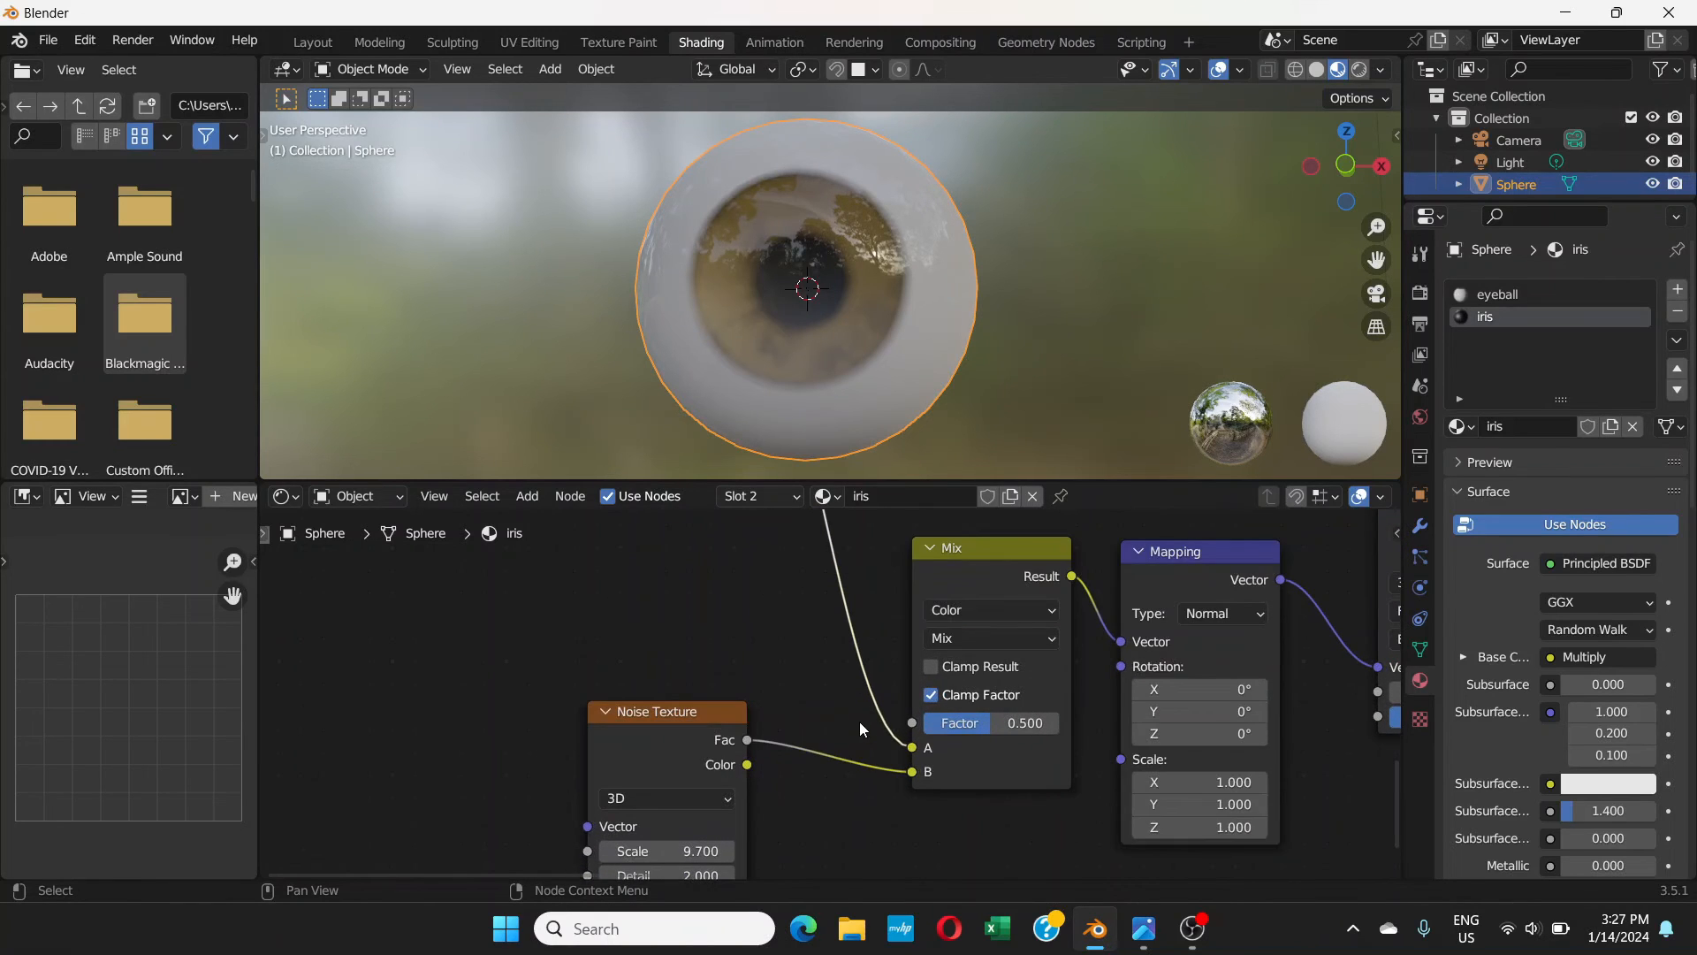
pyautogui.scroll(-1, 782, 345)
pyautogui.scroll(2, 782, 344)
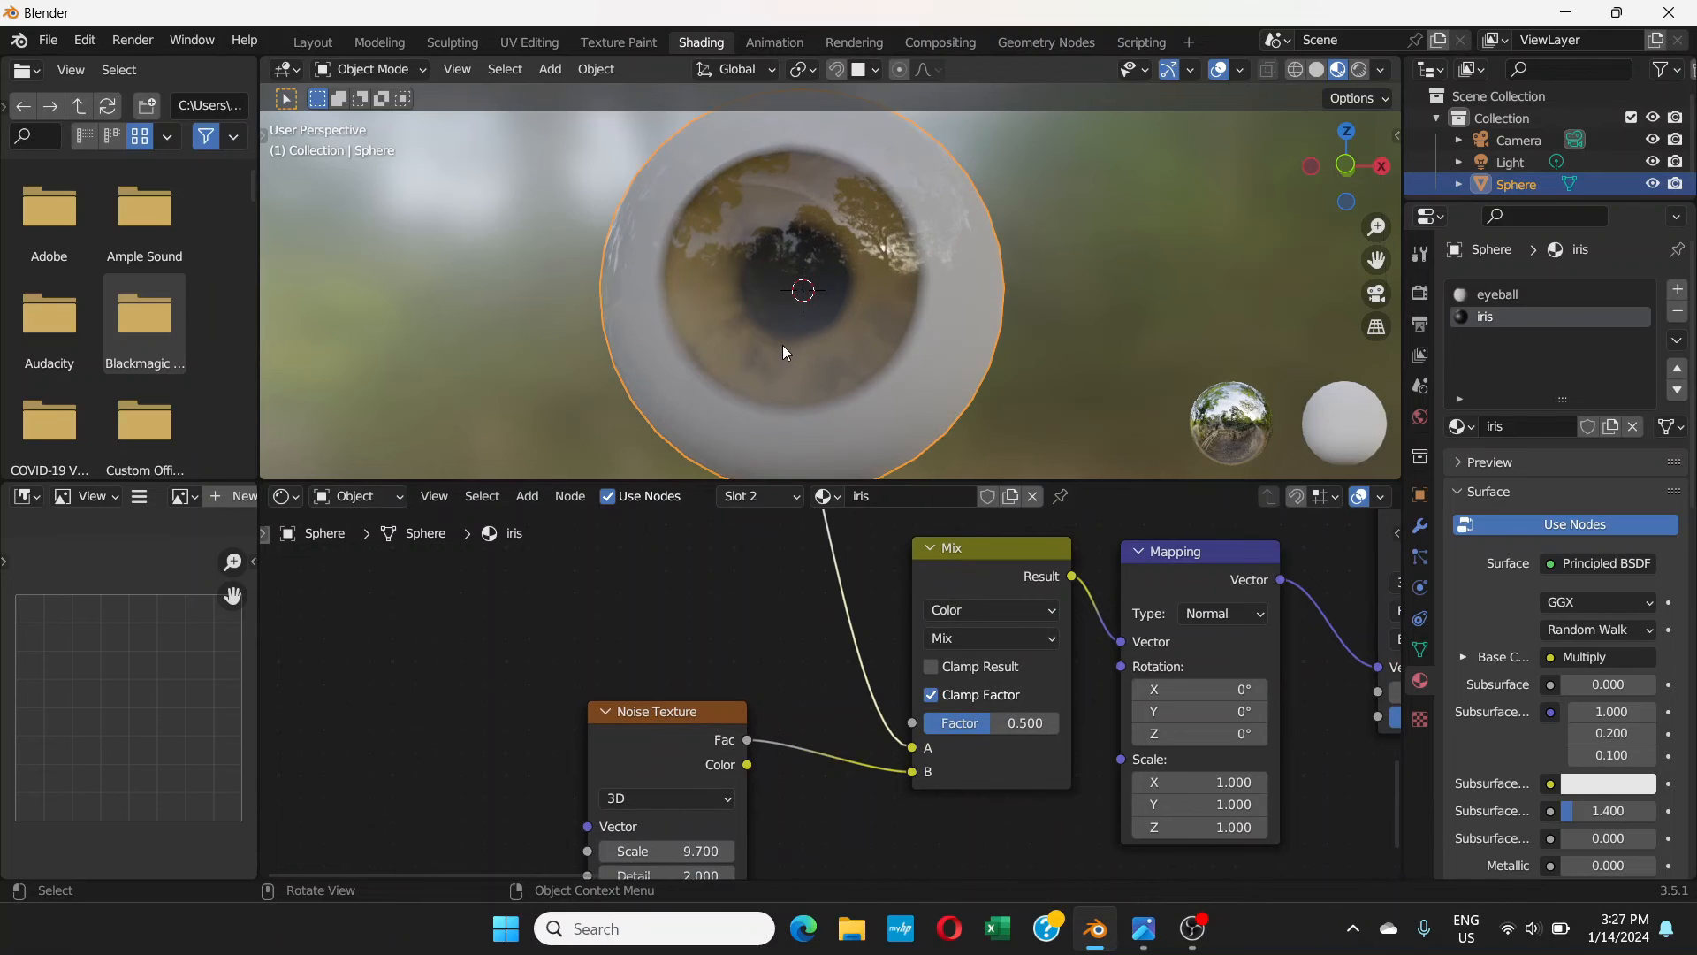
pyautogui.scroll(3, 834, 375)
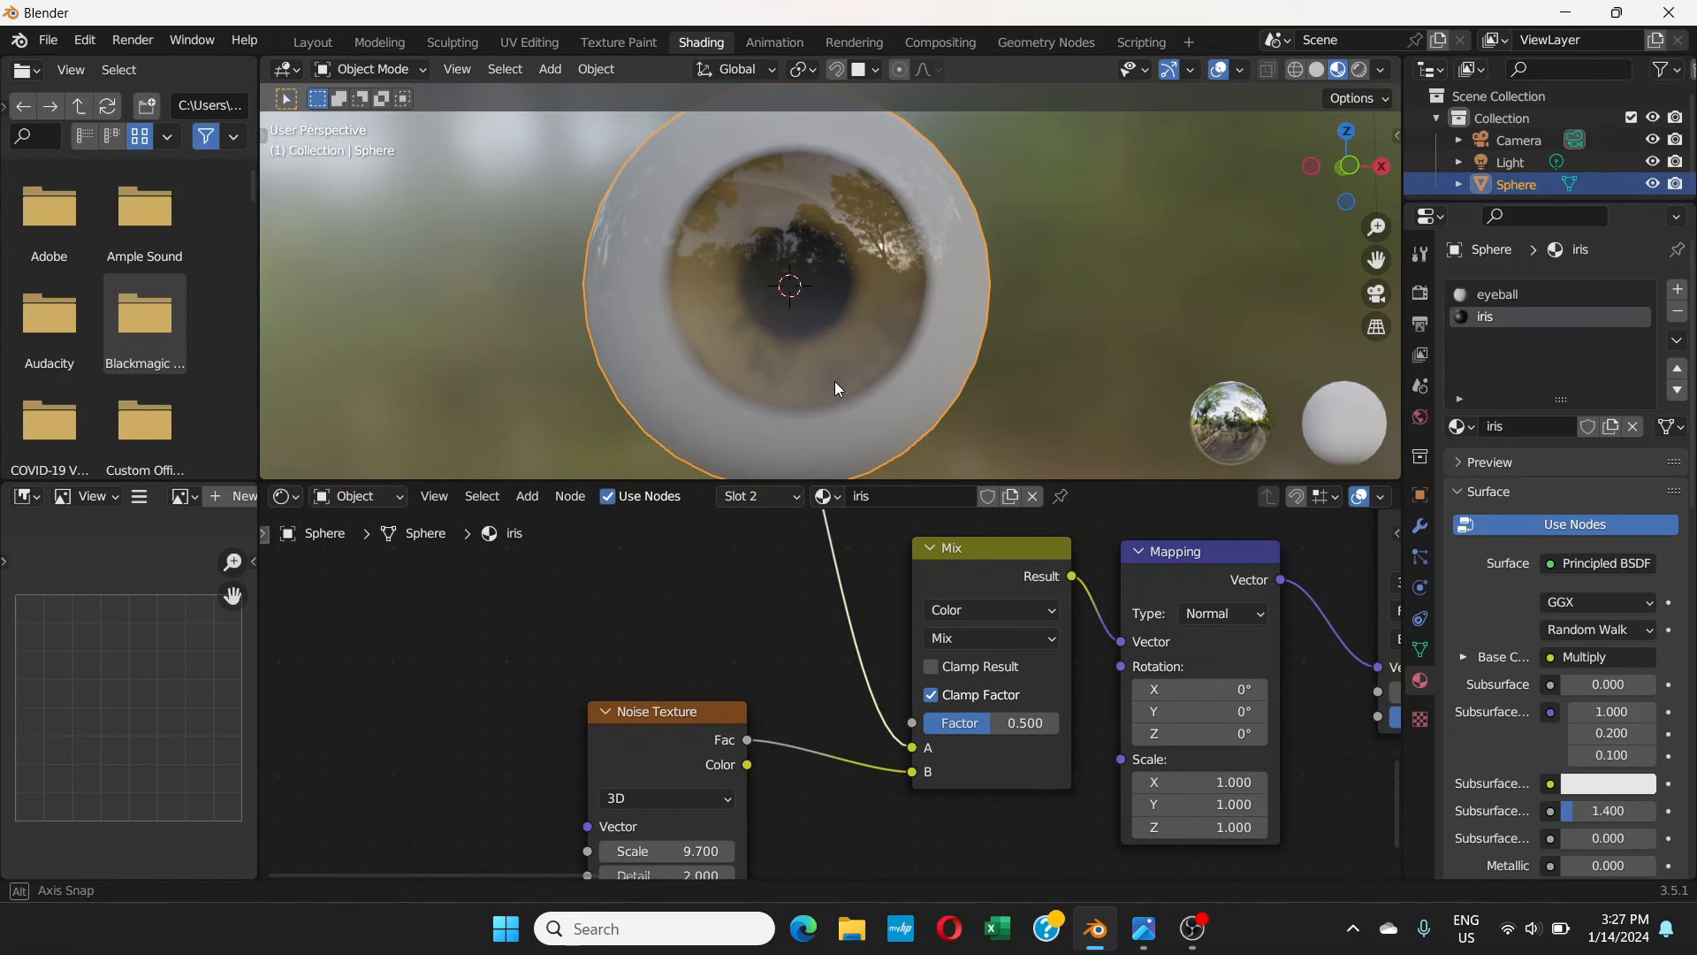
# - Add a Value node and place it below and before the Texture Coordinate node
pyautogui.moveTo(760, 633); pyautogui.dragTo(822, 497, button='middle')
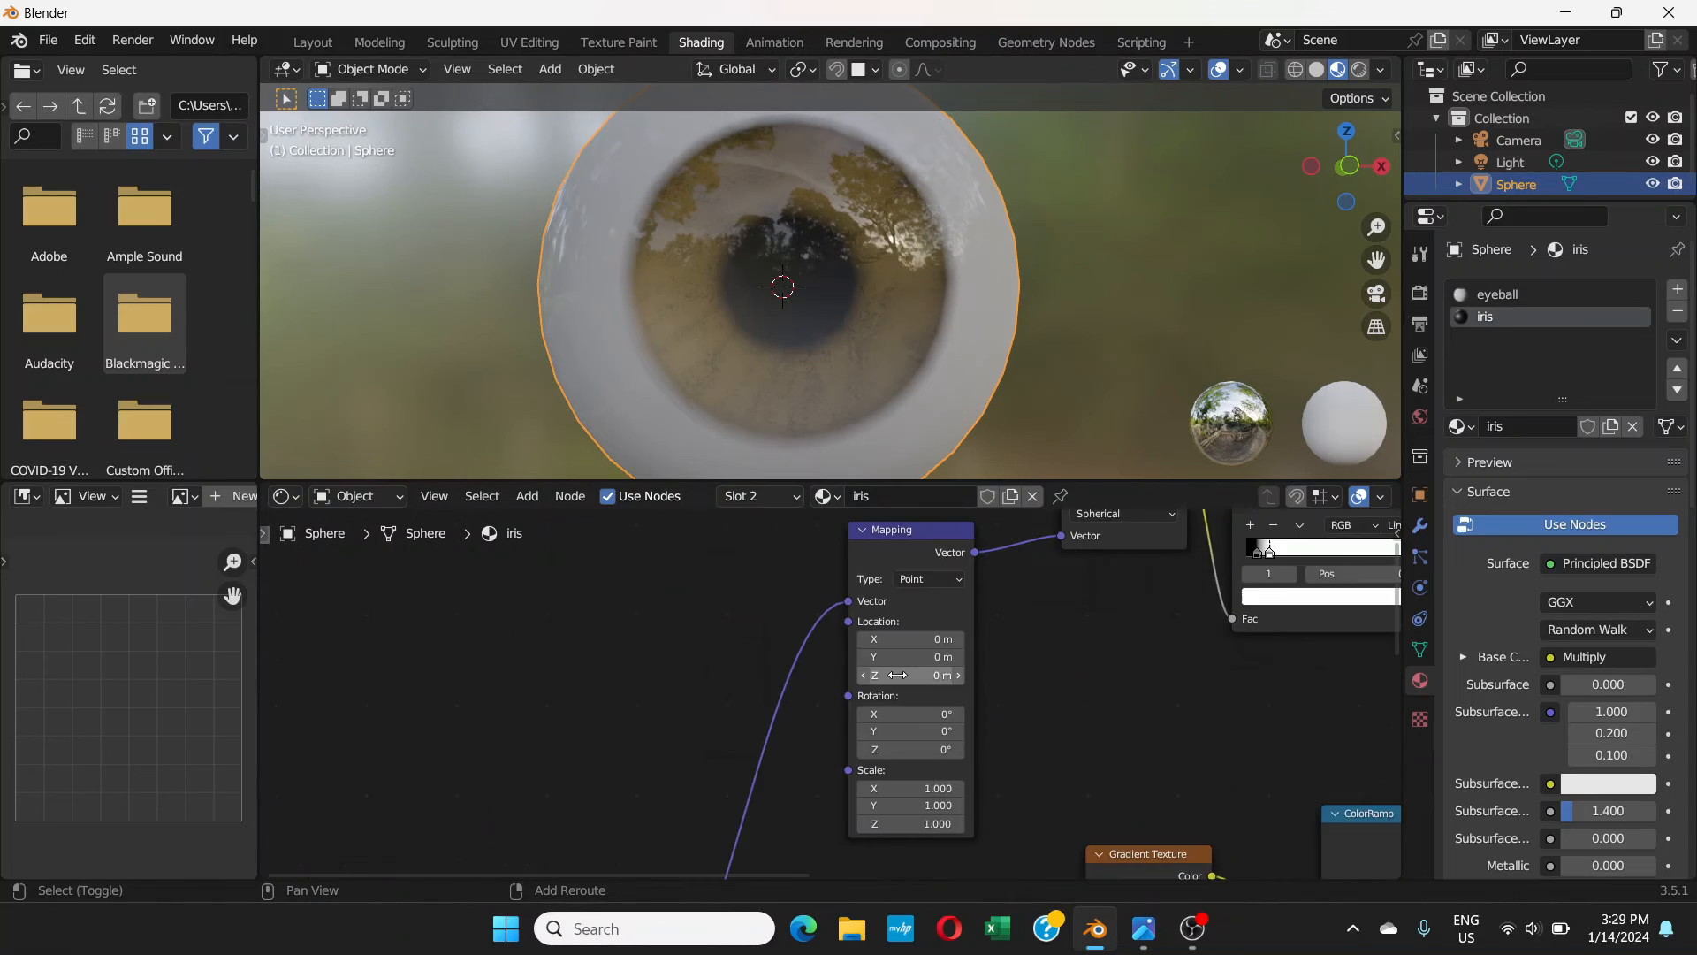
pyautogui.scroll(-3, 835, 707)
pyautogui.moveTo(852, 734); pyautogui.dragTo(878, 572, button='middle')
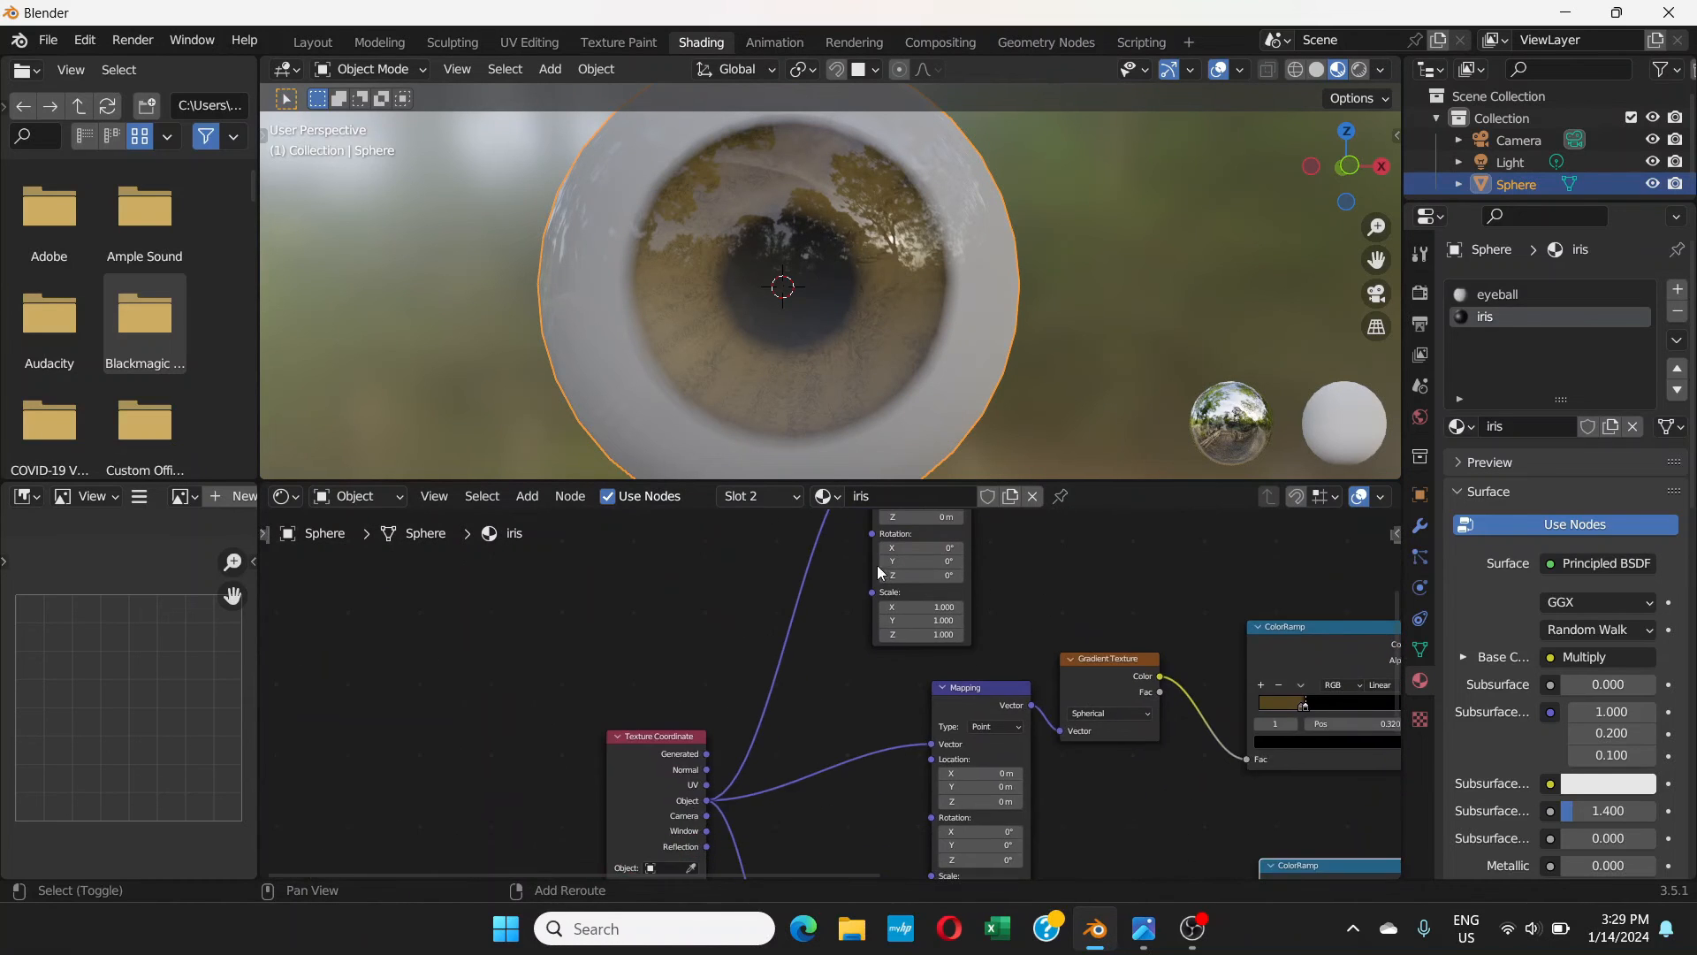
pyautogui.scroll(2, 821, 688)
pyautogui.moveTo(801, 677); pyautogui.dragTo(846, 568, button='middle')
pyautogui.moveTo(838, 730); pyautogui.dragTo(900, 639, button='middle')
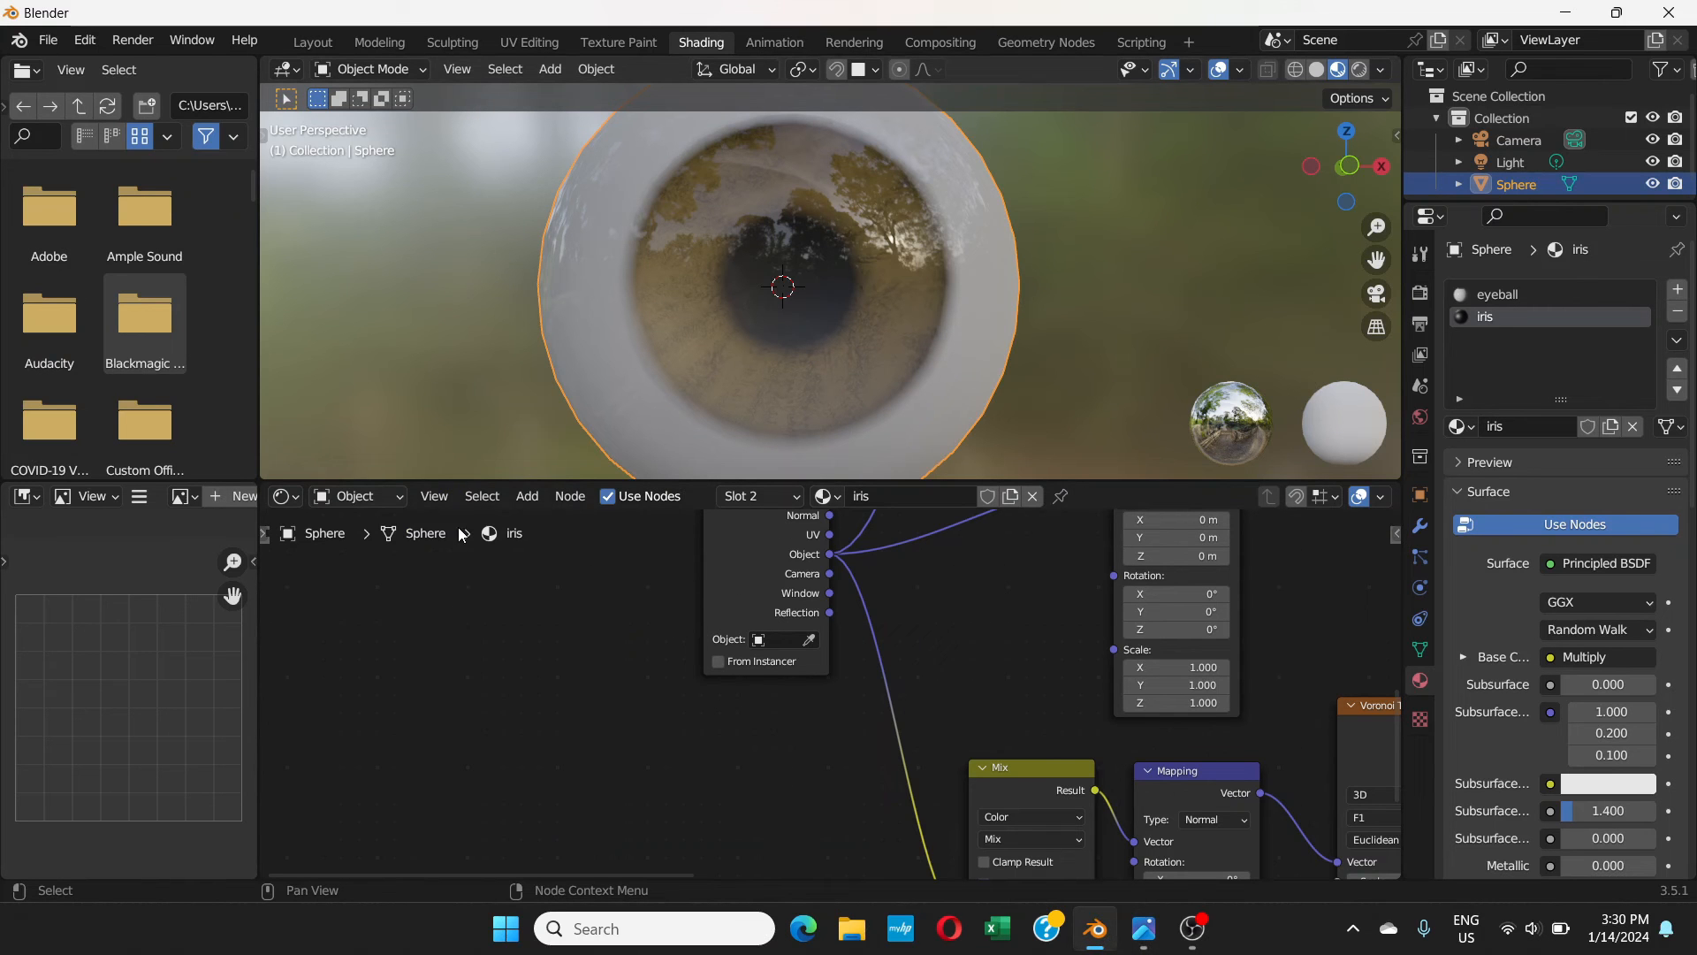
pyautogui.click(527, 496)
pyautogui.click(567, 525)
pyautogui.write('value')
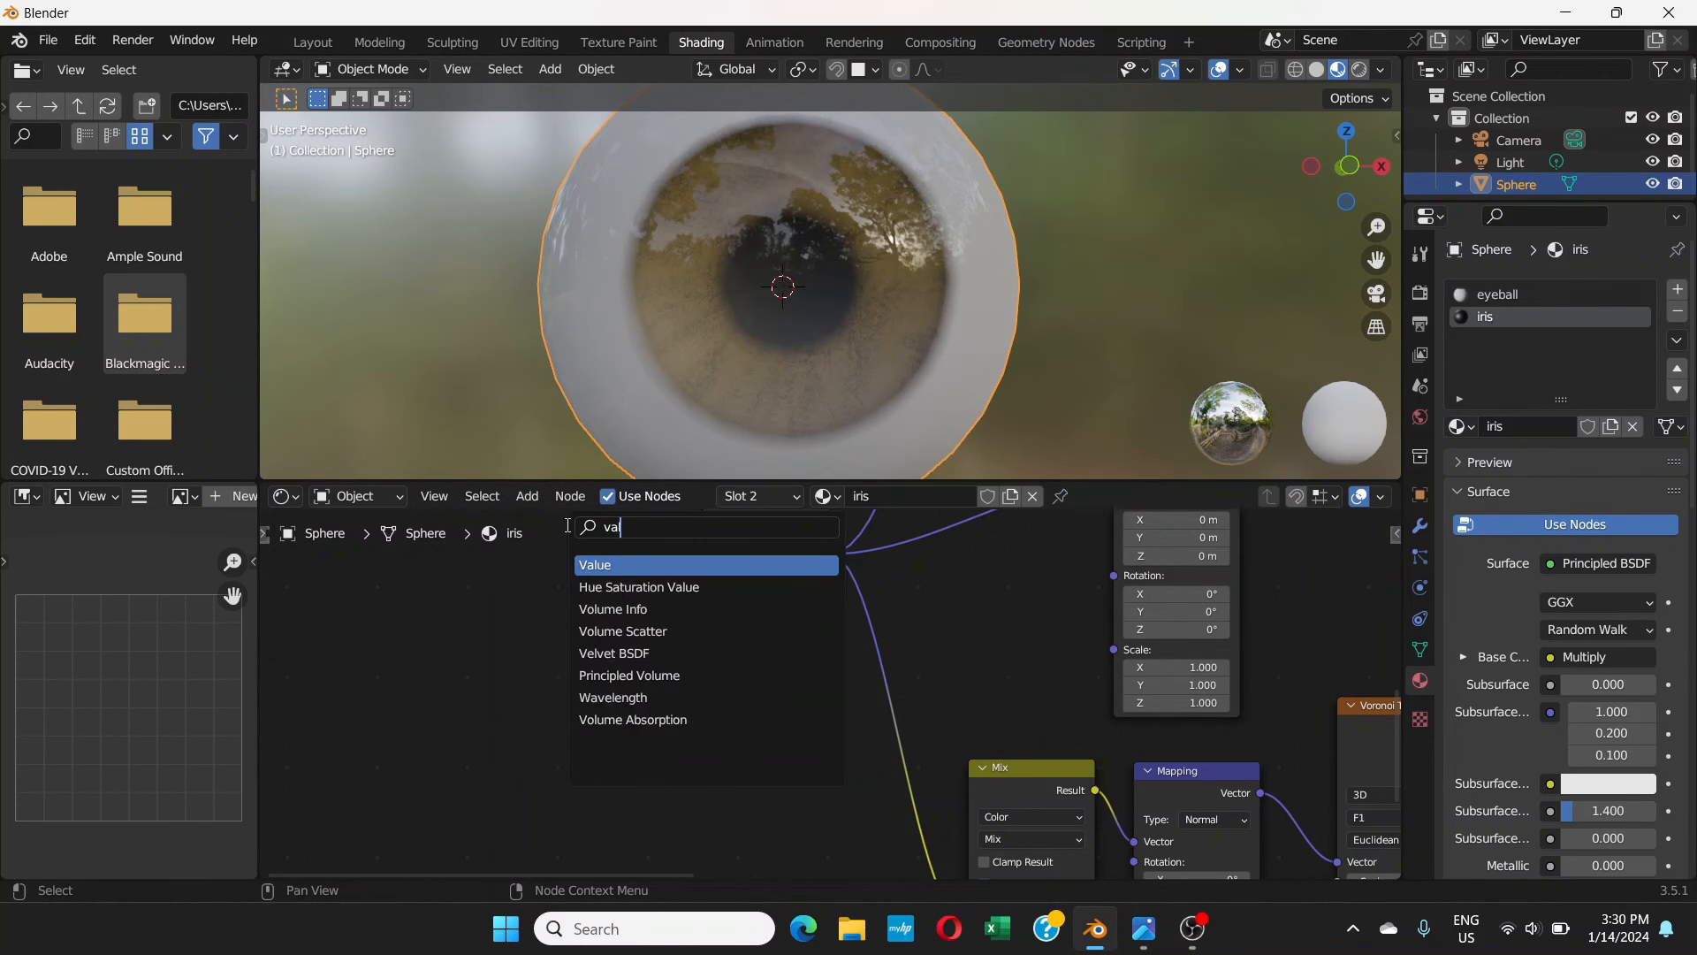
pyautogui.click(572, 566)
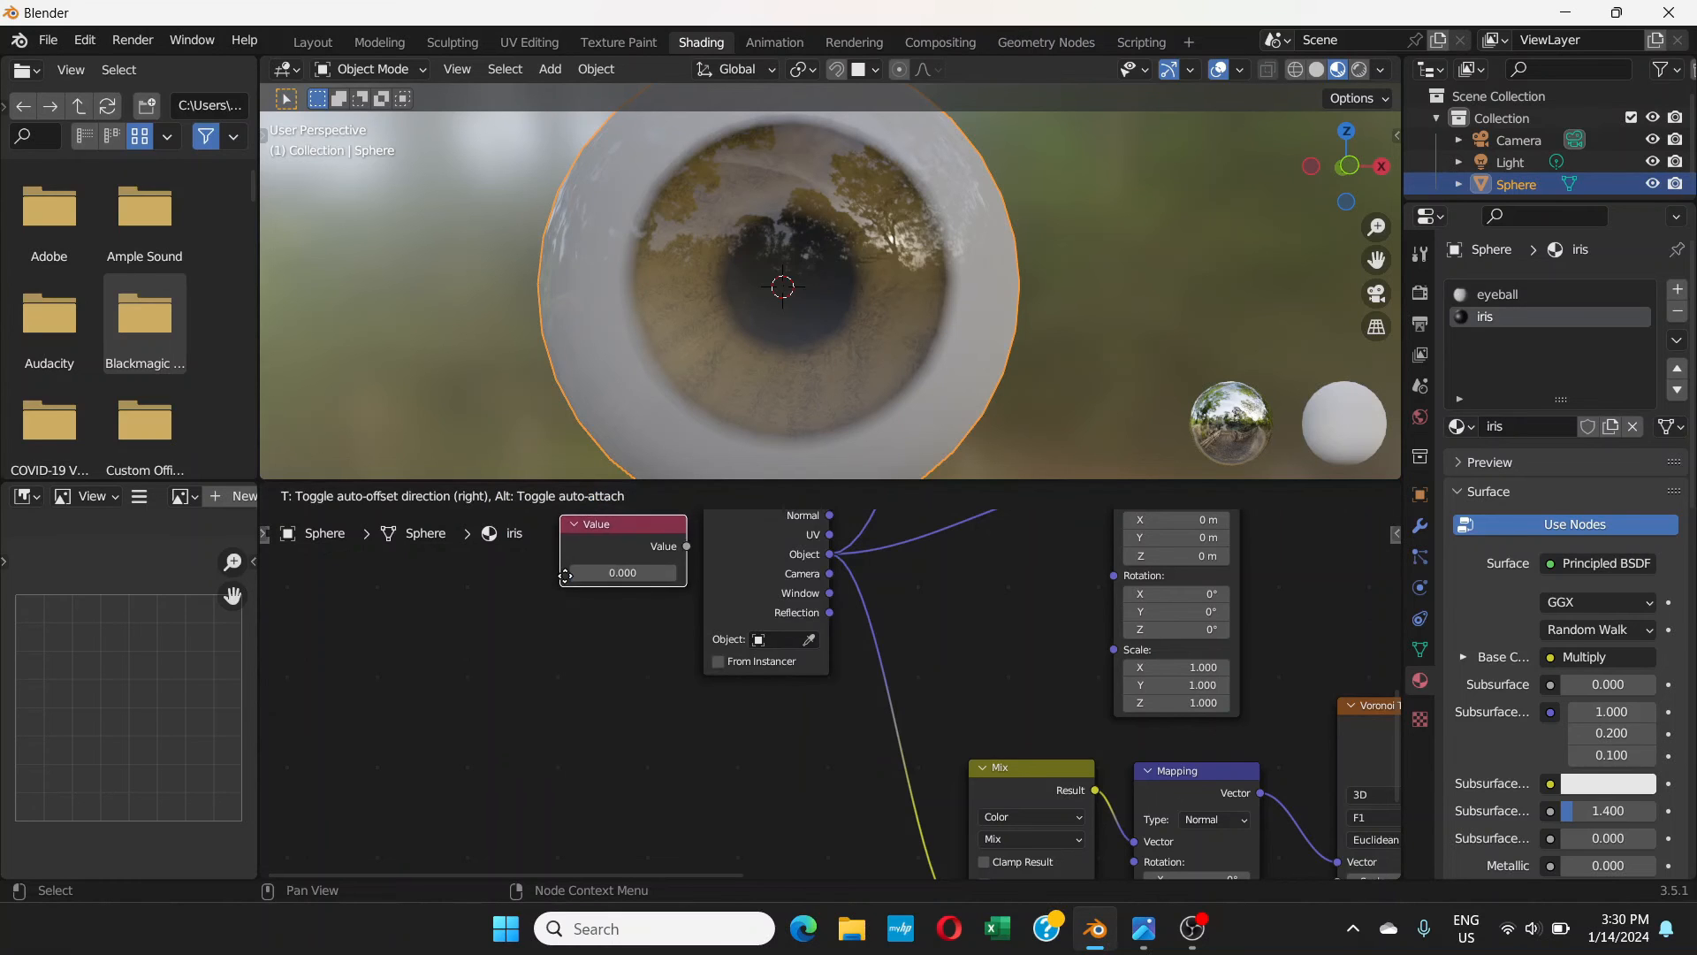
pyautogui.click(419, 723)
# - Connect the Value node to the Scale of the Point Mapping node feeding the lower Gradient Texture and set its value to 1
pyautogui.moveTo(981, 695); pyautogui.dragTo(759, 762, button='middle')
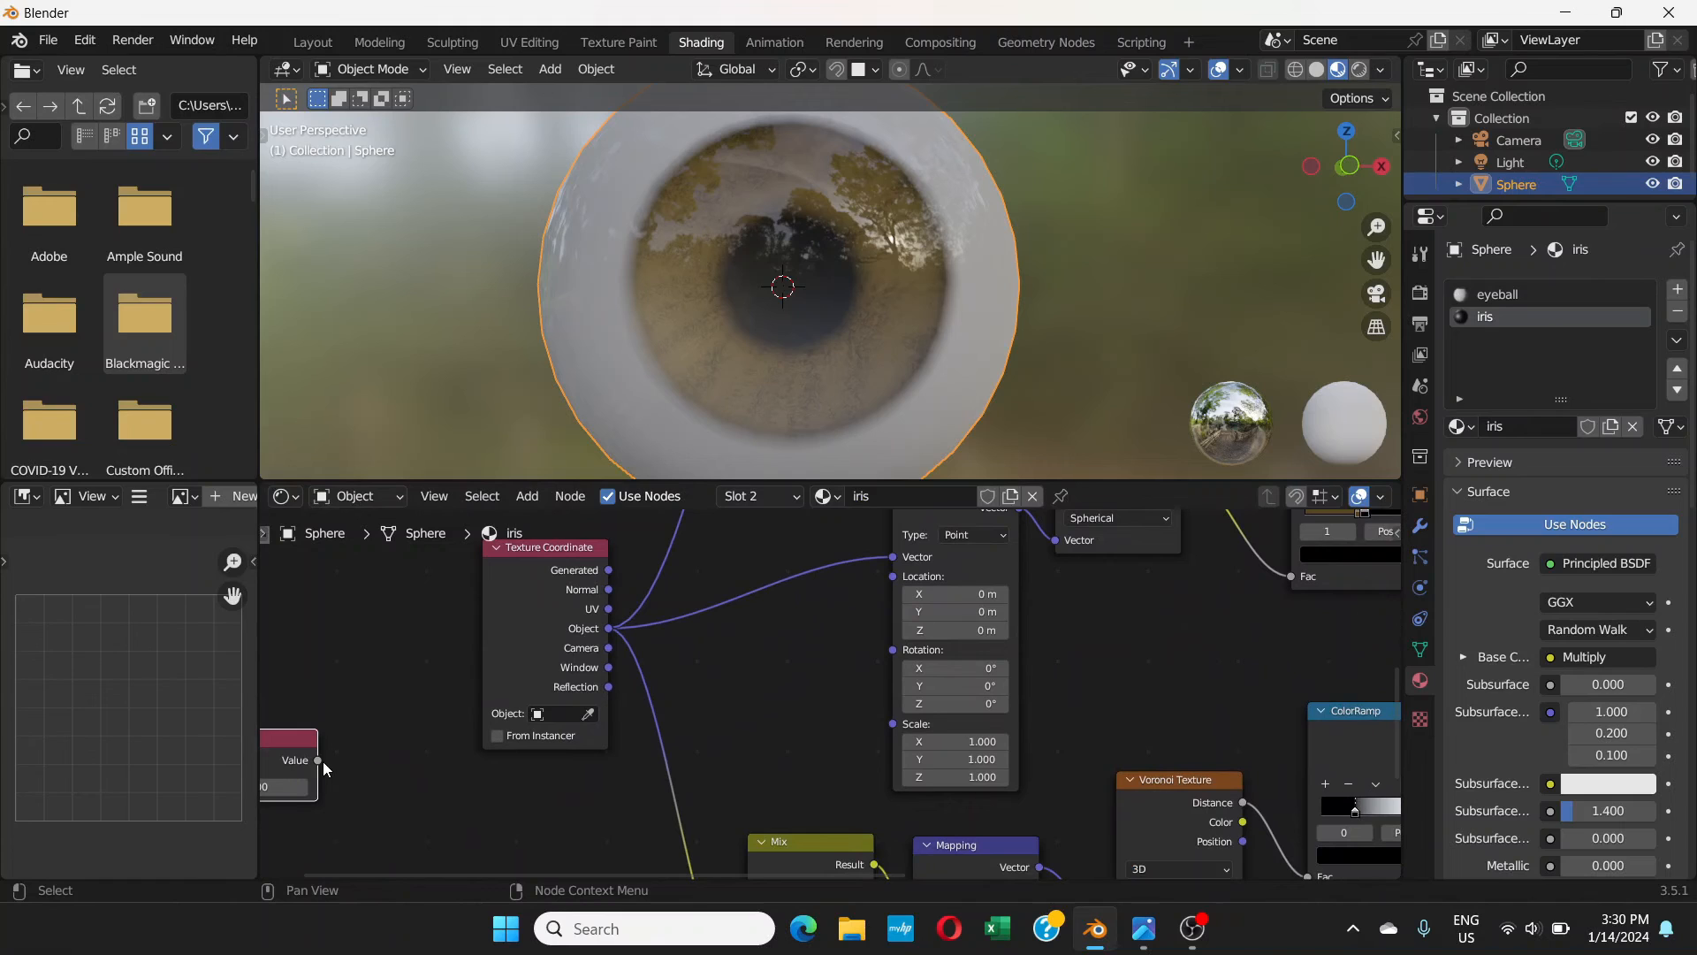
pyautogui.moveTo(320, 761); pyautogui.dragTo(893, 727)
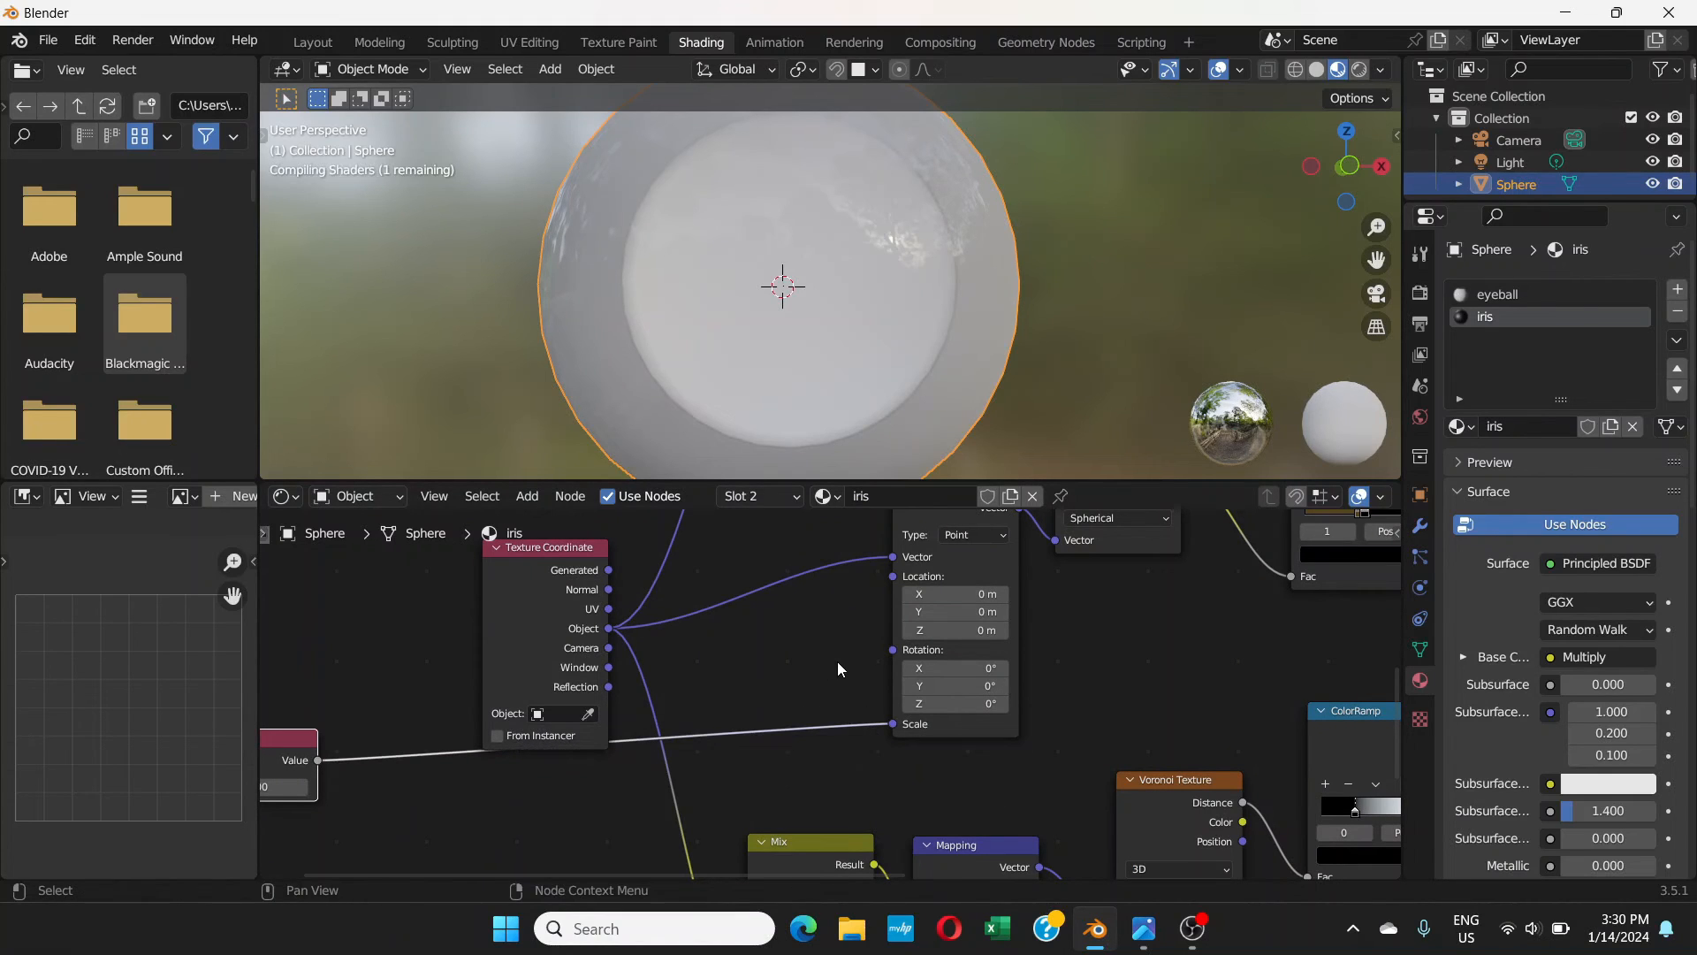
pyautogui.scroll(-1, 445, 650)
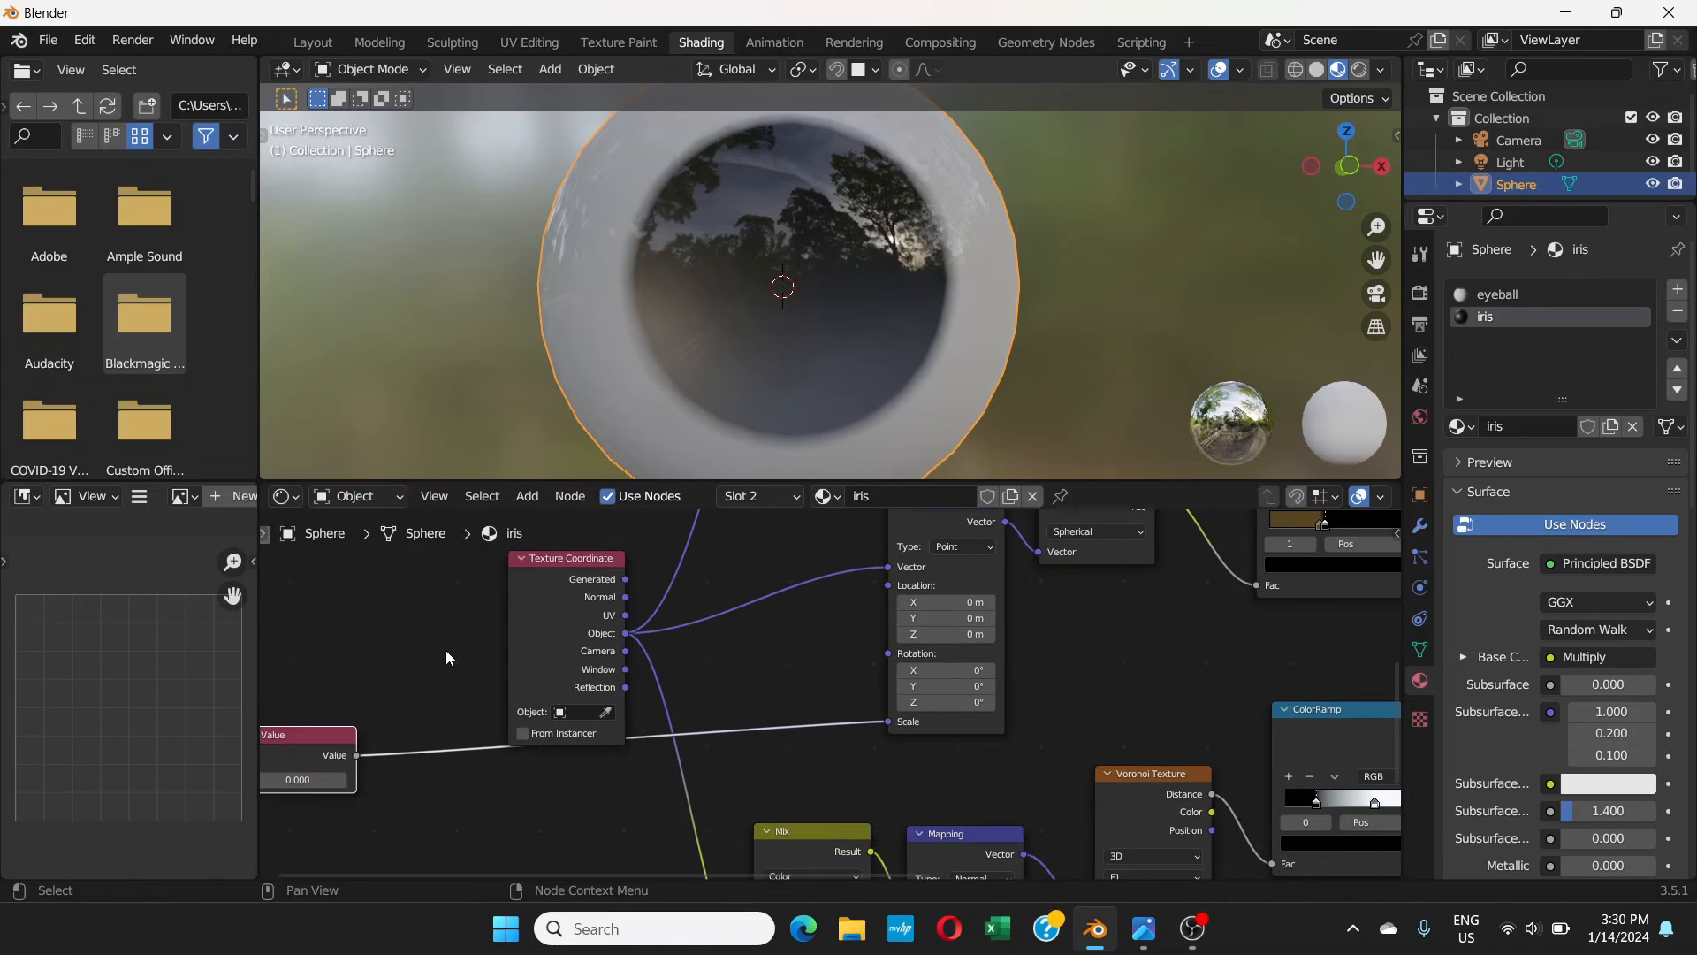
pyautogui.moveTo(446, 649); pyautogui.dragTo(734, 603, button='middle')
pyautogui.click(586, 739)
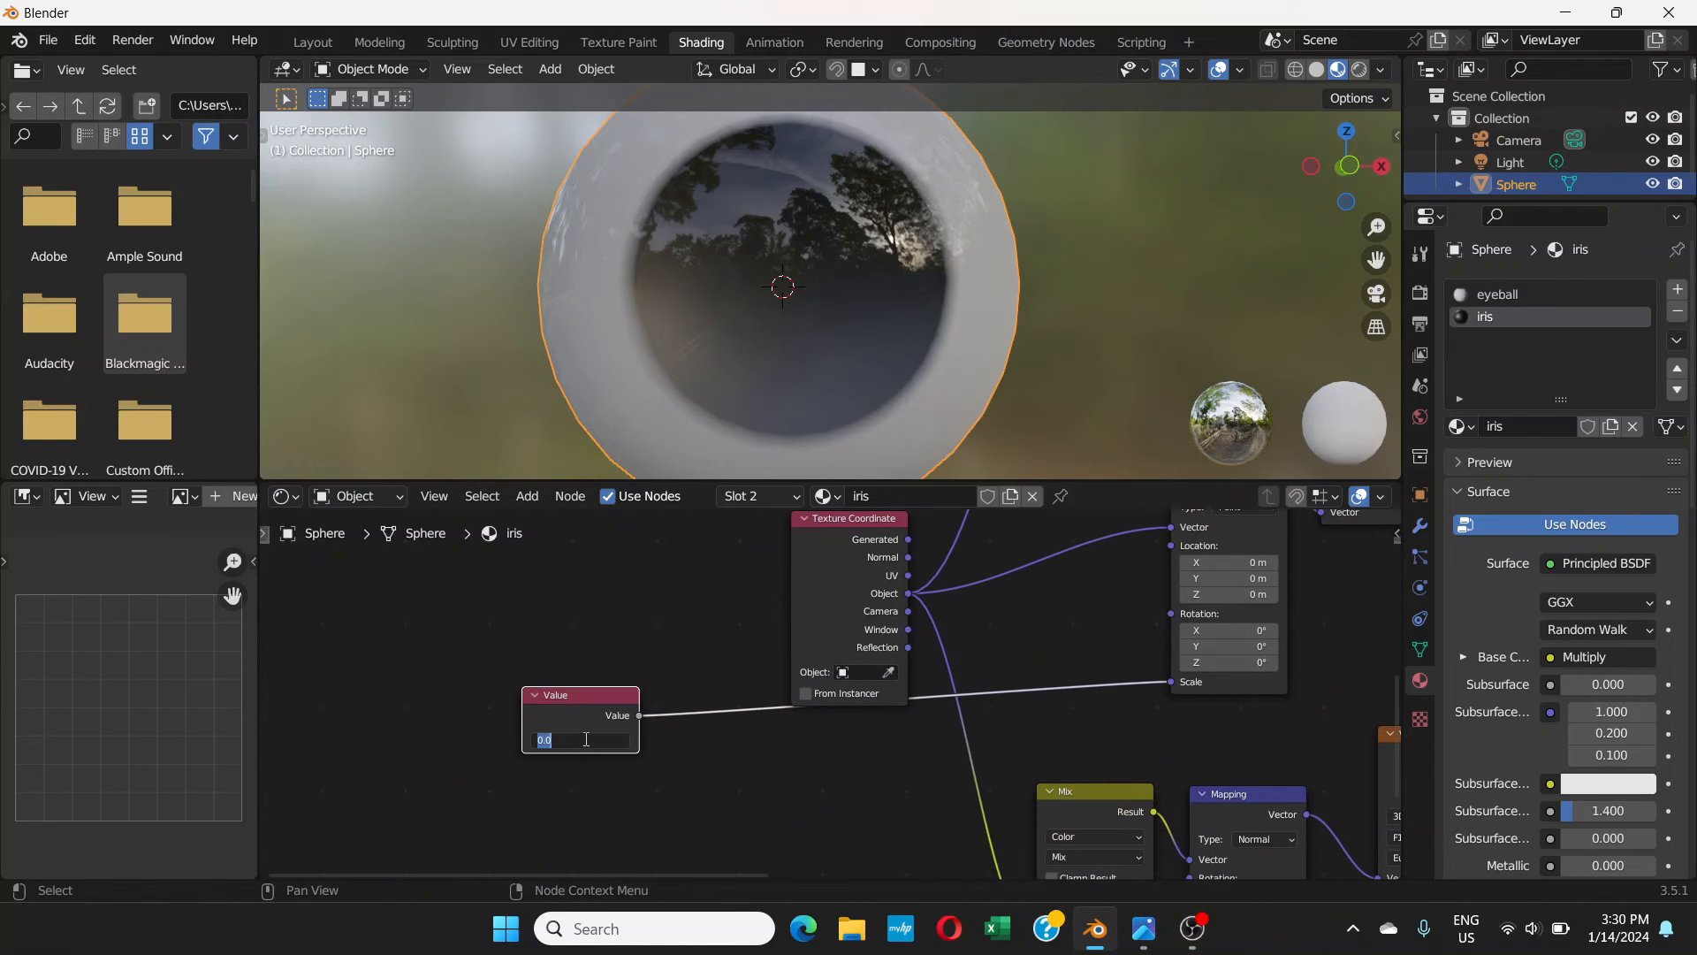
pyautogui.write('1')
pyautogui.press('Return')
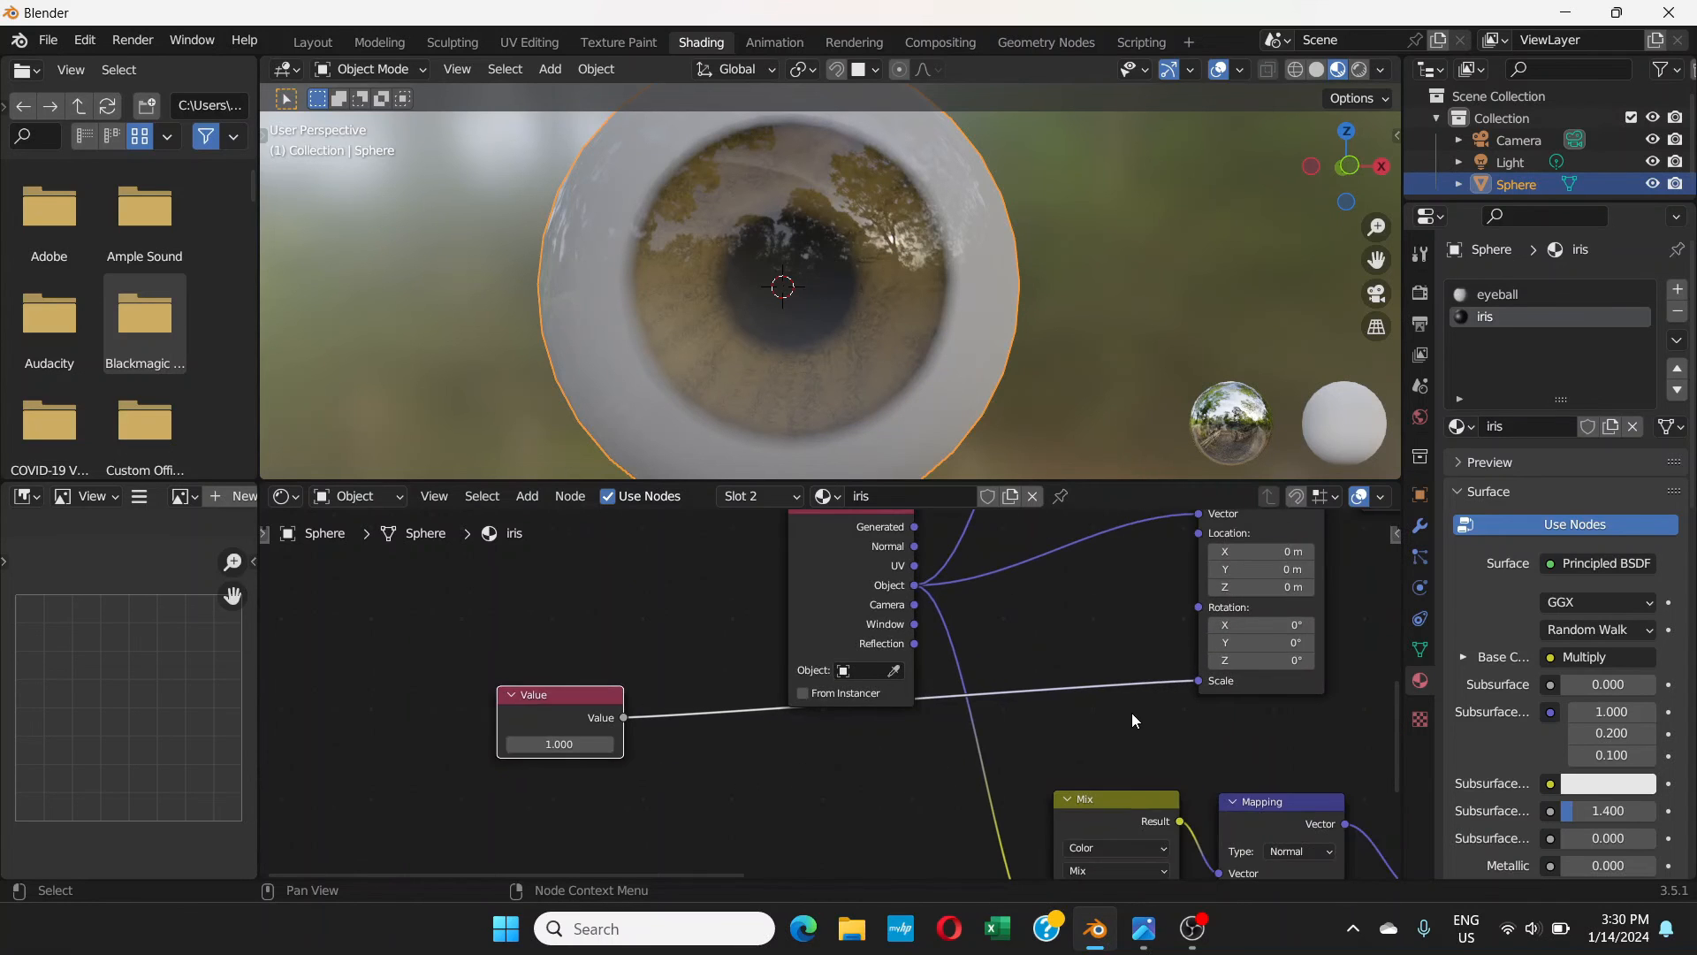
# - Set the interpolation of the ColorRamp fed by the Voronoi Texture to B-Spline
pyautogui.moveTo(1131, 712); pyautogui.dragTo(843, 797, button='middle')
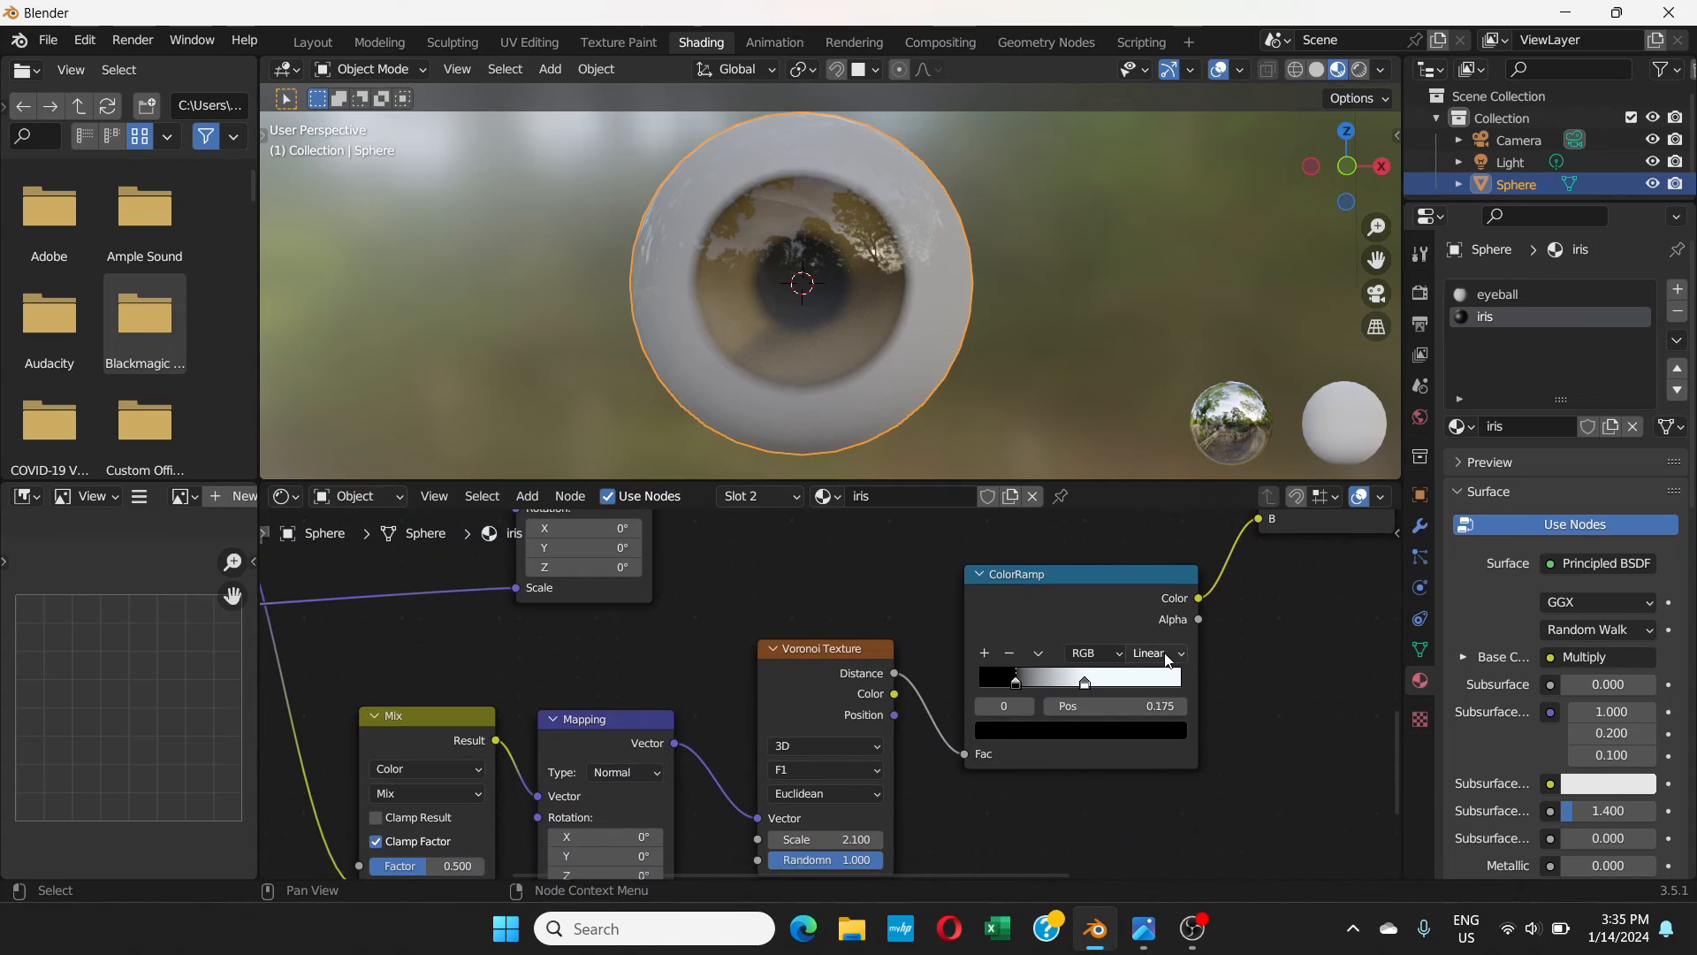
pyautogui.click(1182, 656)
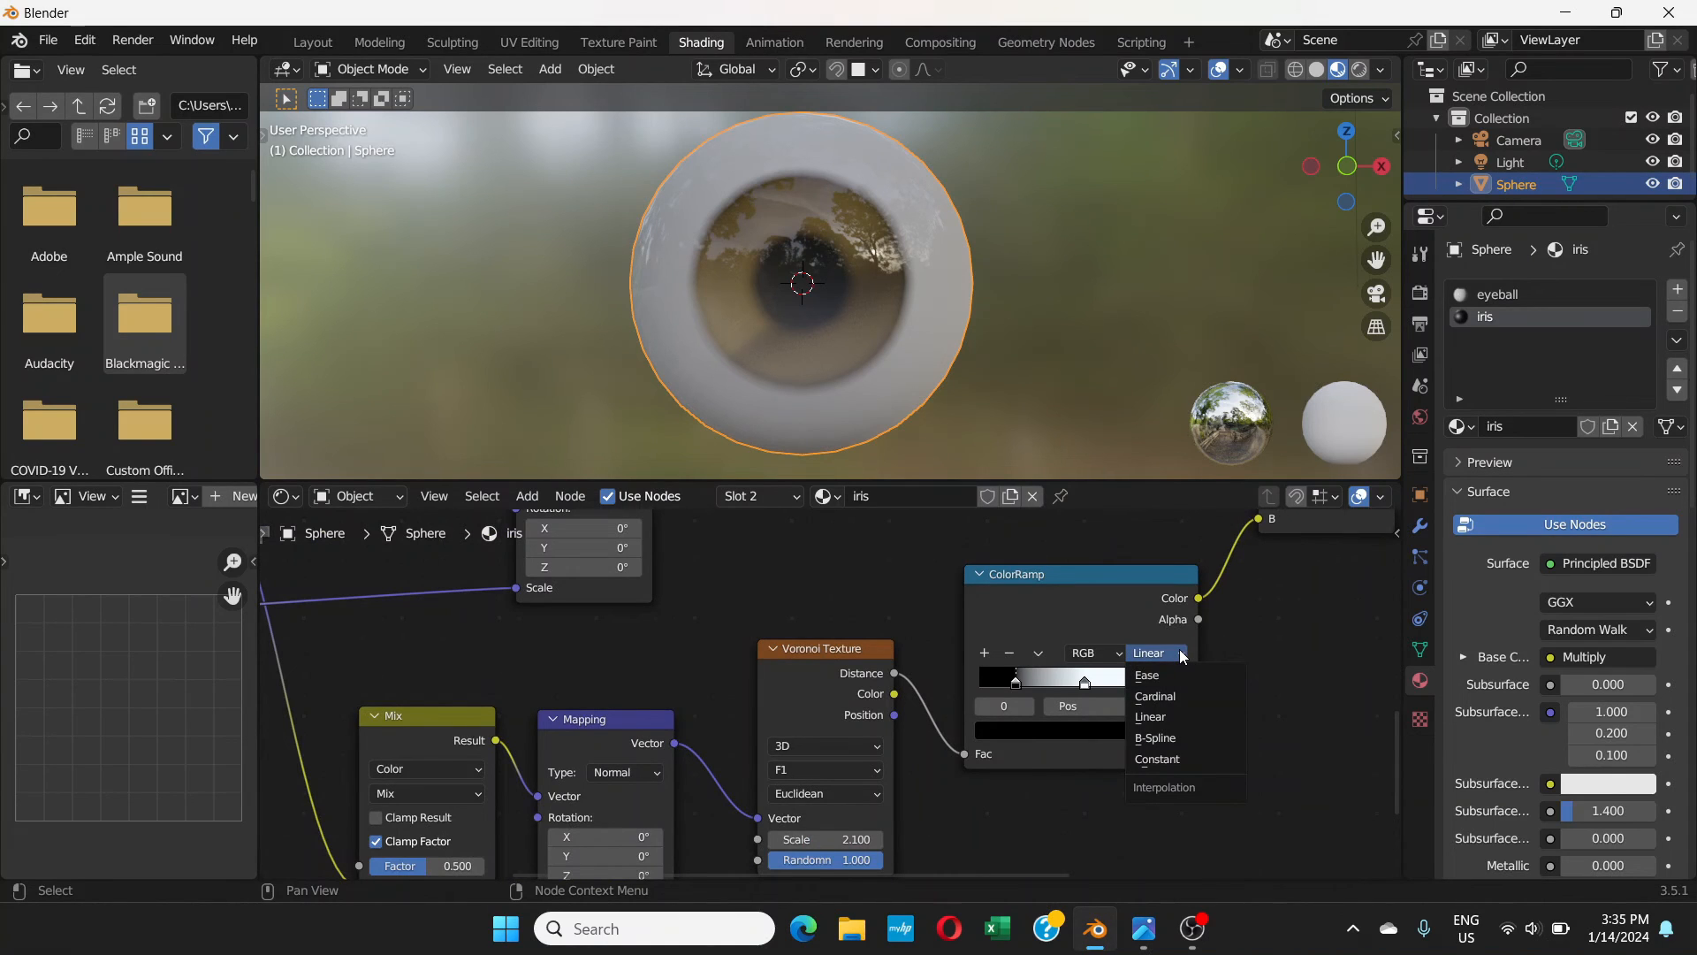
pyautogui.click(1181, 739)
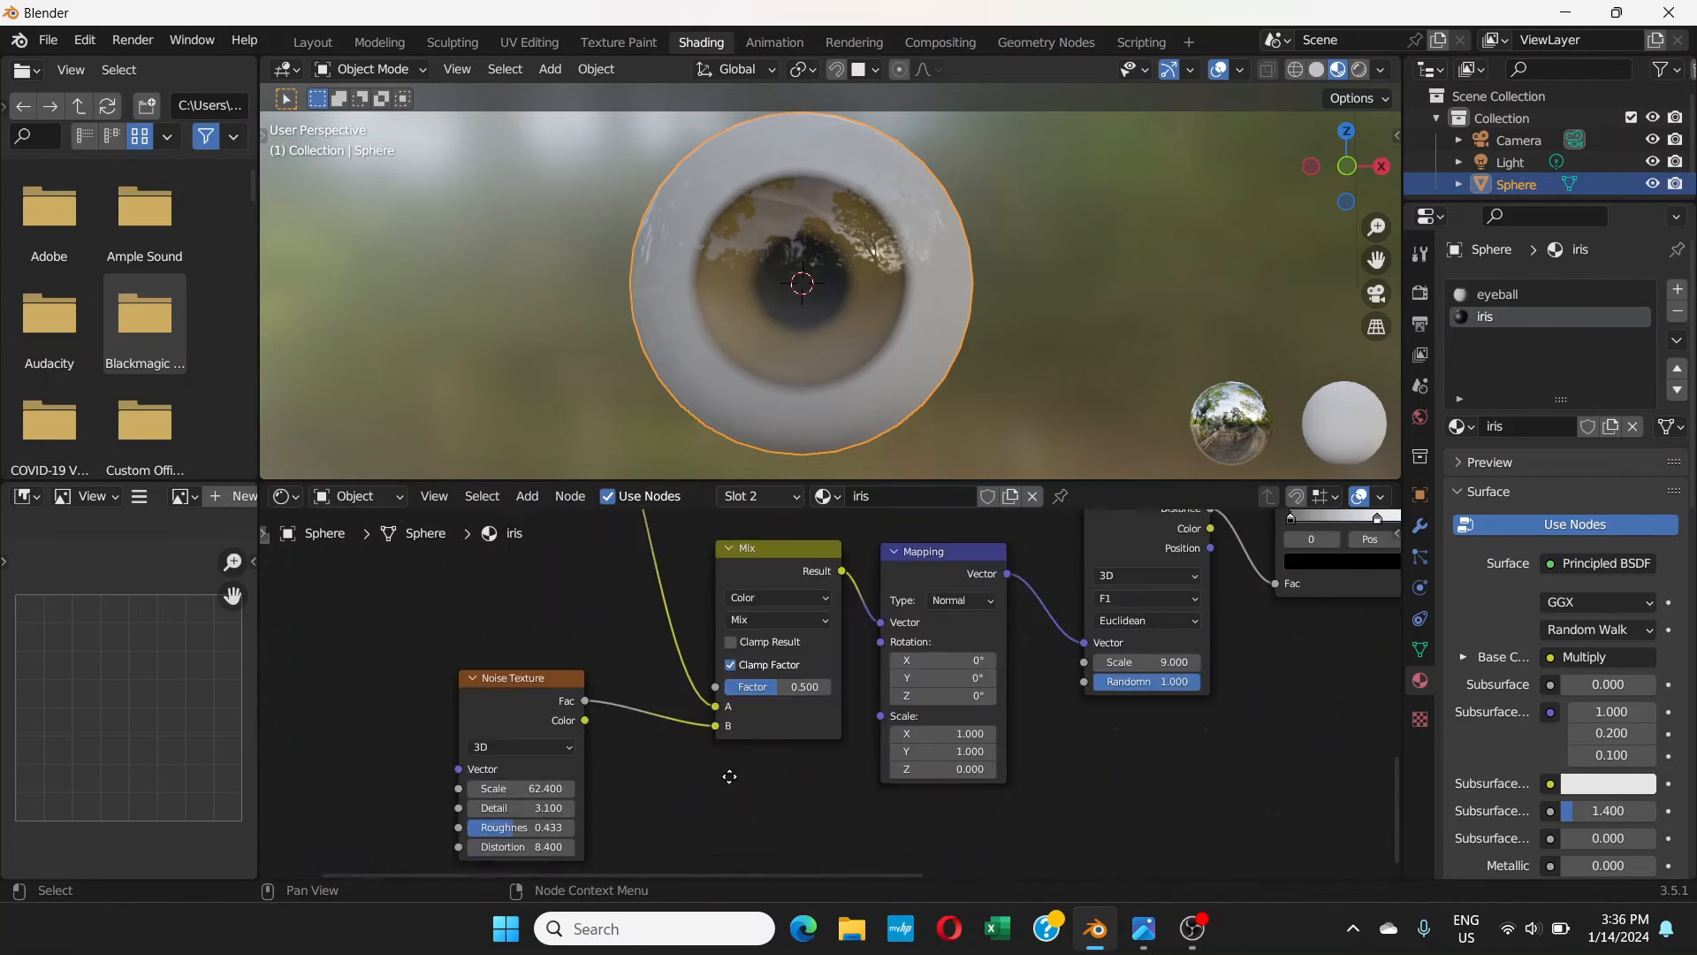
# - Recolour the brown stop of the ColorRamp fed by the Spherical Gradient Texture to green
pyautogui.moveTo(729, 776); pyautogui.dragTo(616, 860, button='middle')
pyautogui.moveTo(1032, 628); pyautogui.dragTo(622, 879, button='middle')
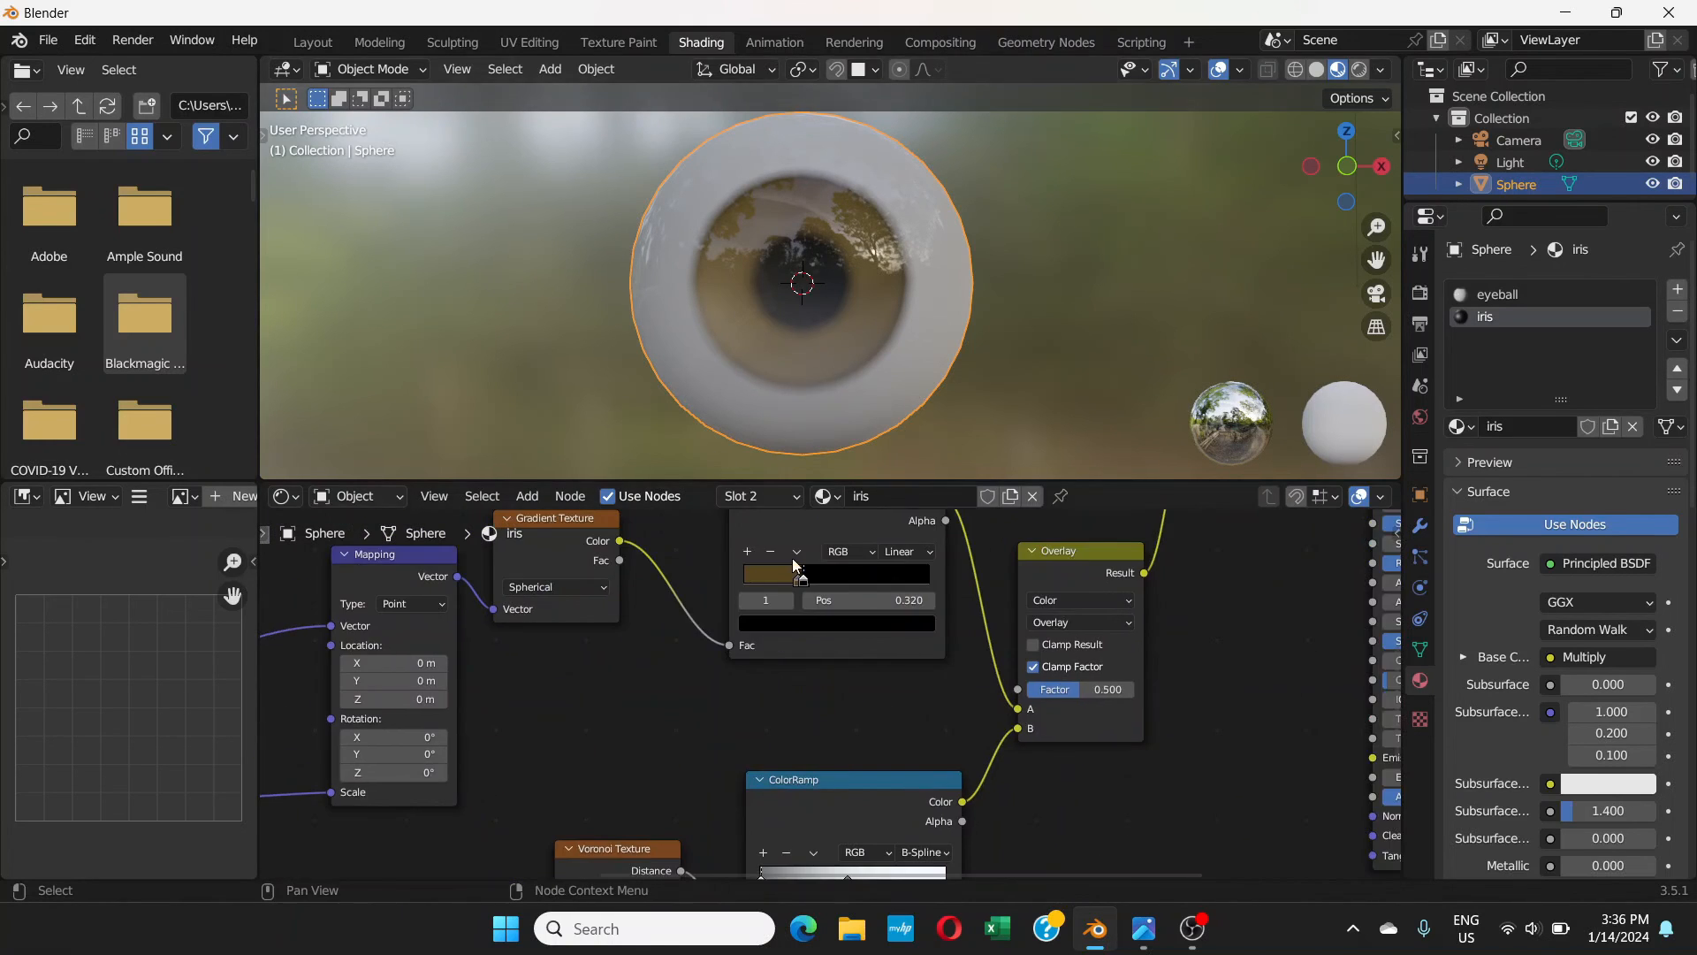
pyautogui.scroll(2, 793, 577)
pyautogui.scroll(2, 794, 576)
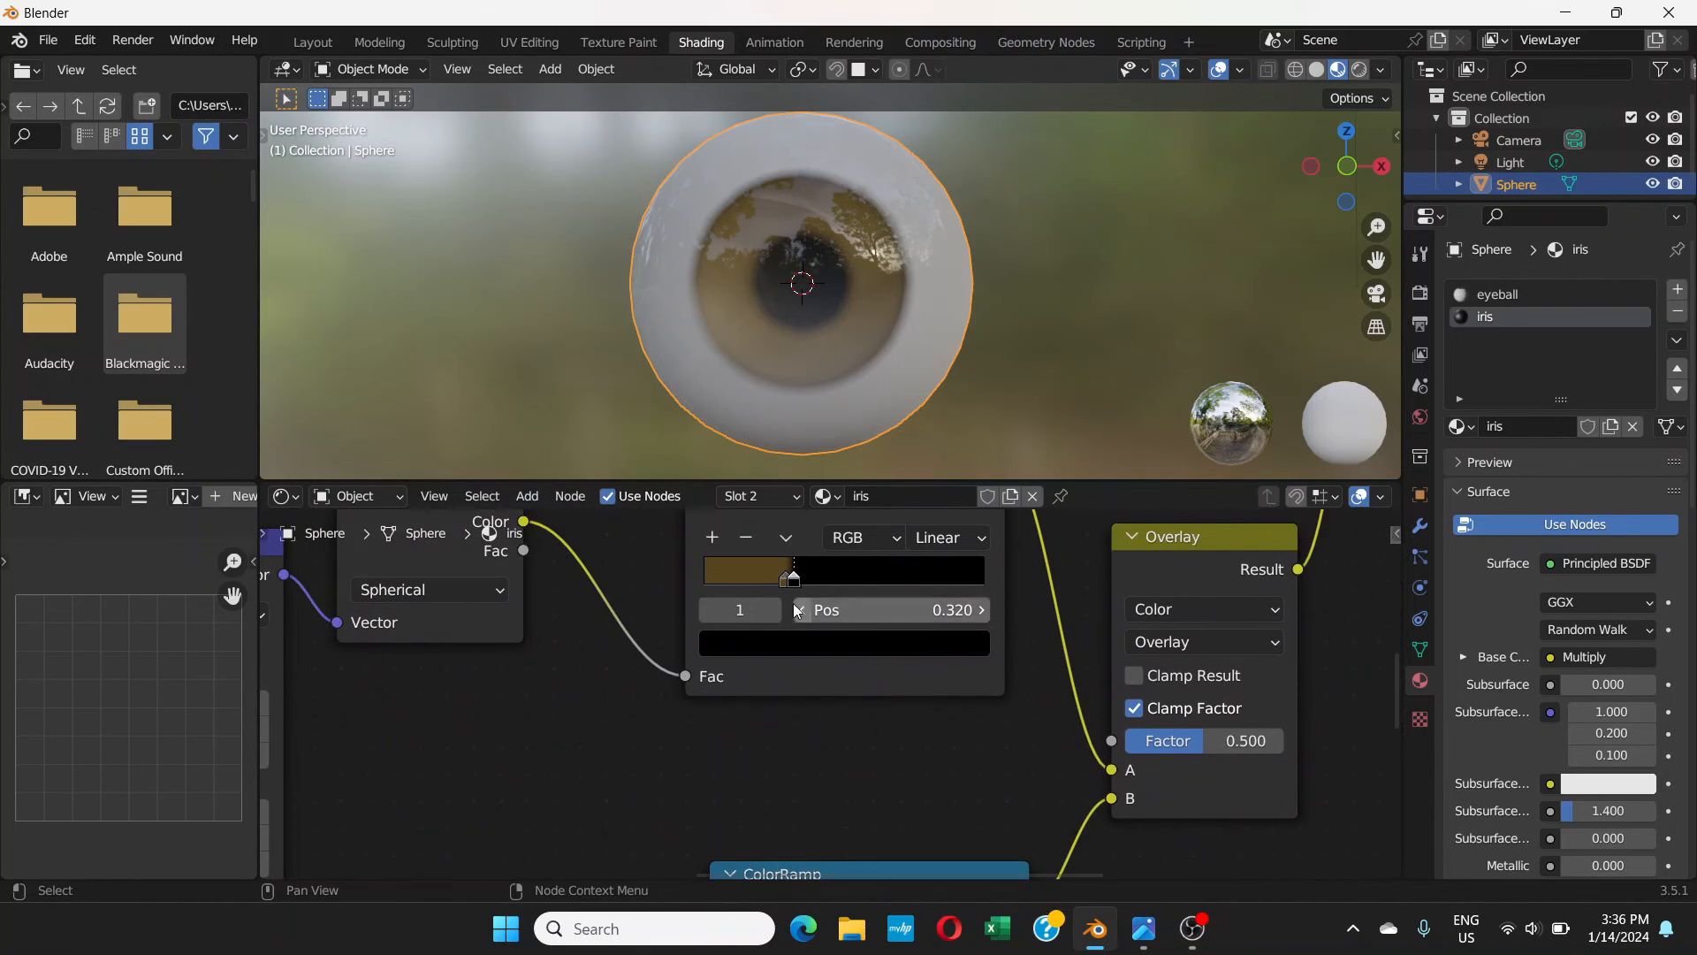
pyautogui.click(782, 580)
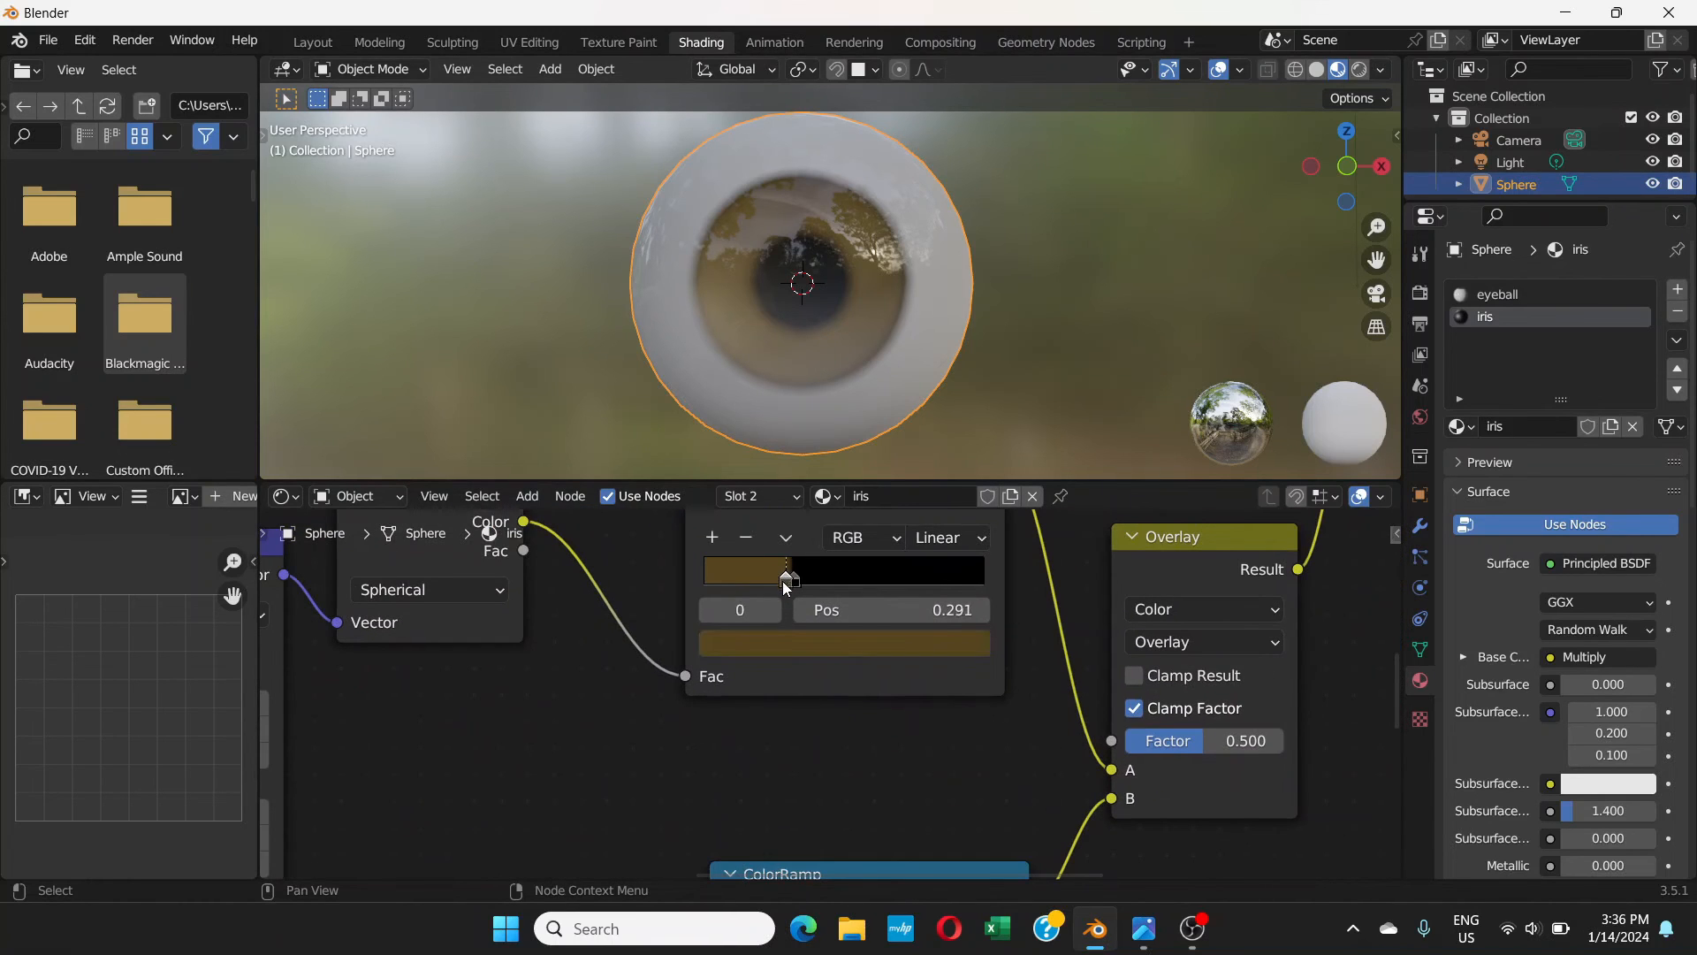
pyautogui.click(780, 645)
pyautogui.click(759, 338)
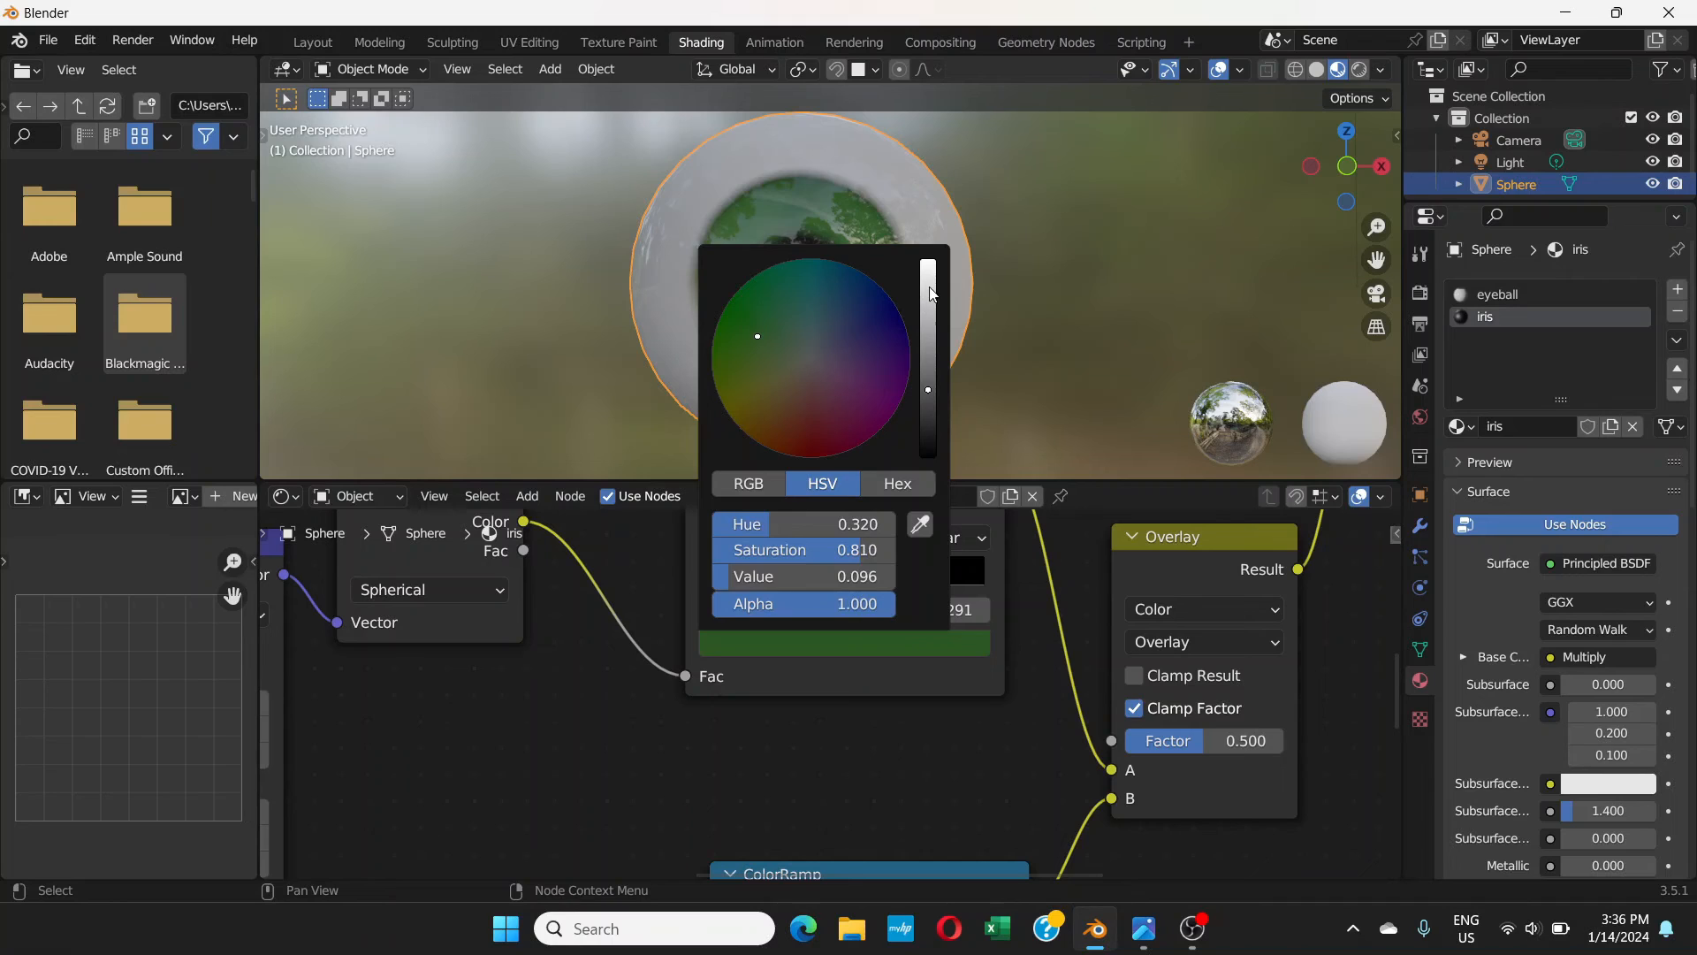
pyautogui.click(929, 295)
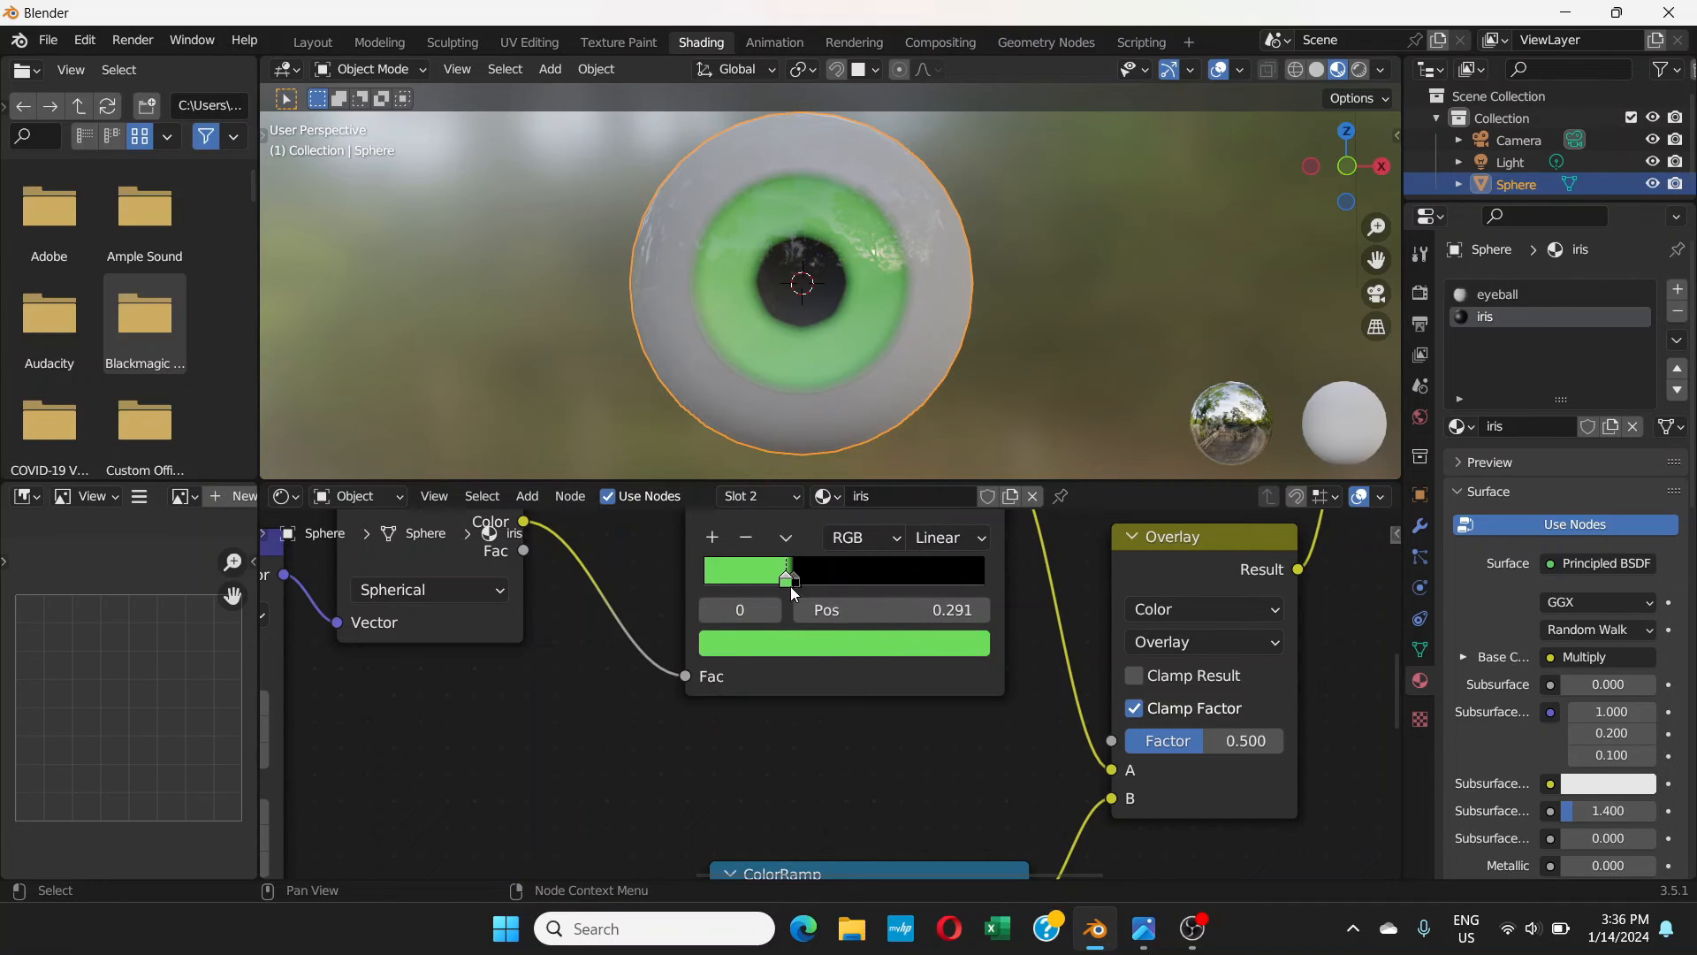
pyautogui.click(801, 656)
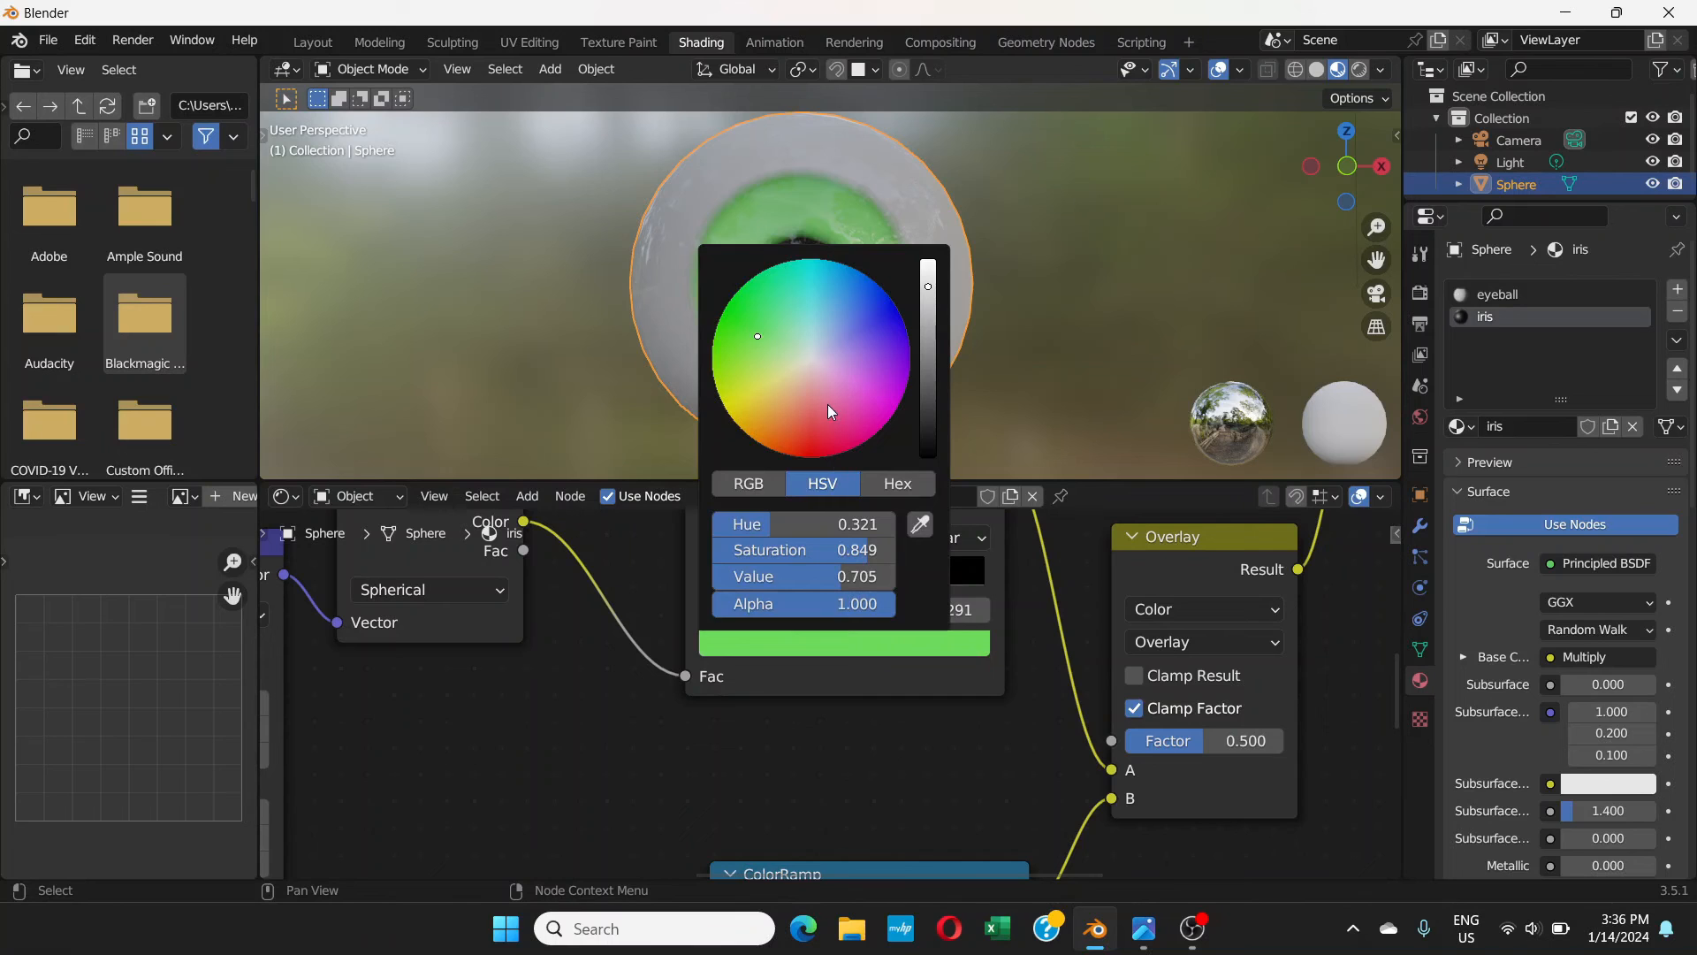
pyautogui.click(932, 331)
# - Set the Factor of the Mix node between the Noise Texture and the Normal Mapping node to 0.05
pyautogui.moveTo(868, 737); pyautogui.dragTo(1245, 512, button='middle')
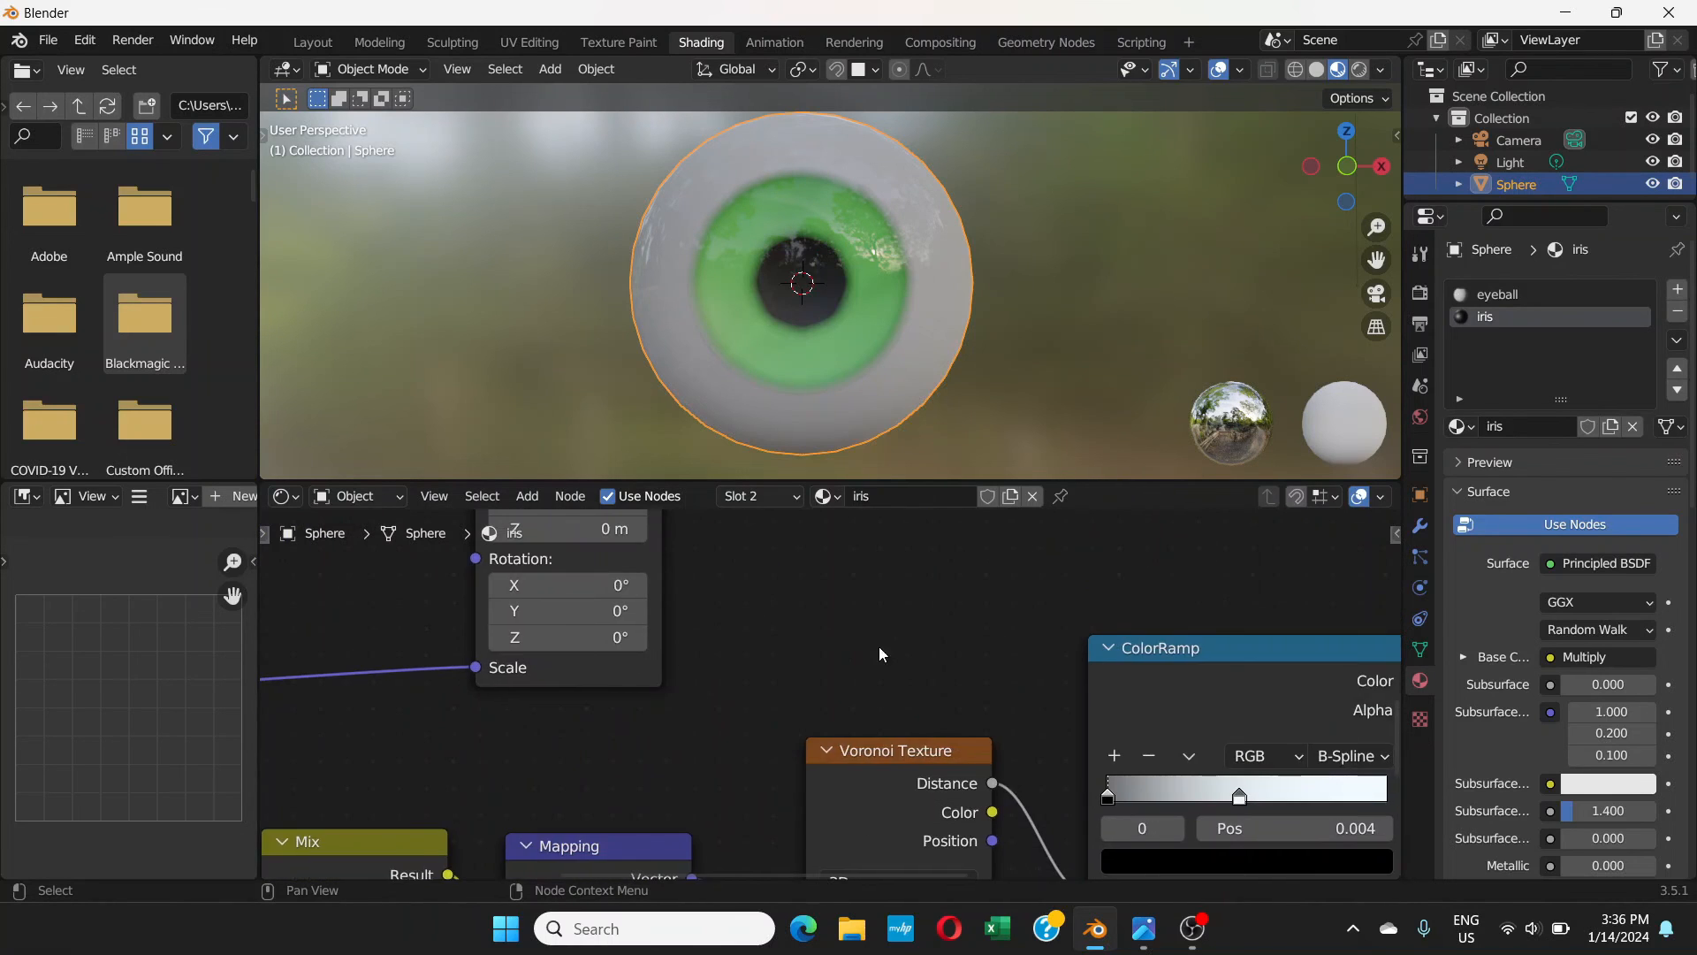
pyautogui.scroll(-3, 871, 648)
pyautogui.moveTo(843, 655); pyautogui.dragTo(1110, 446, button='middle')
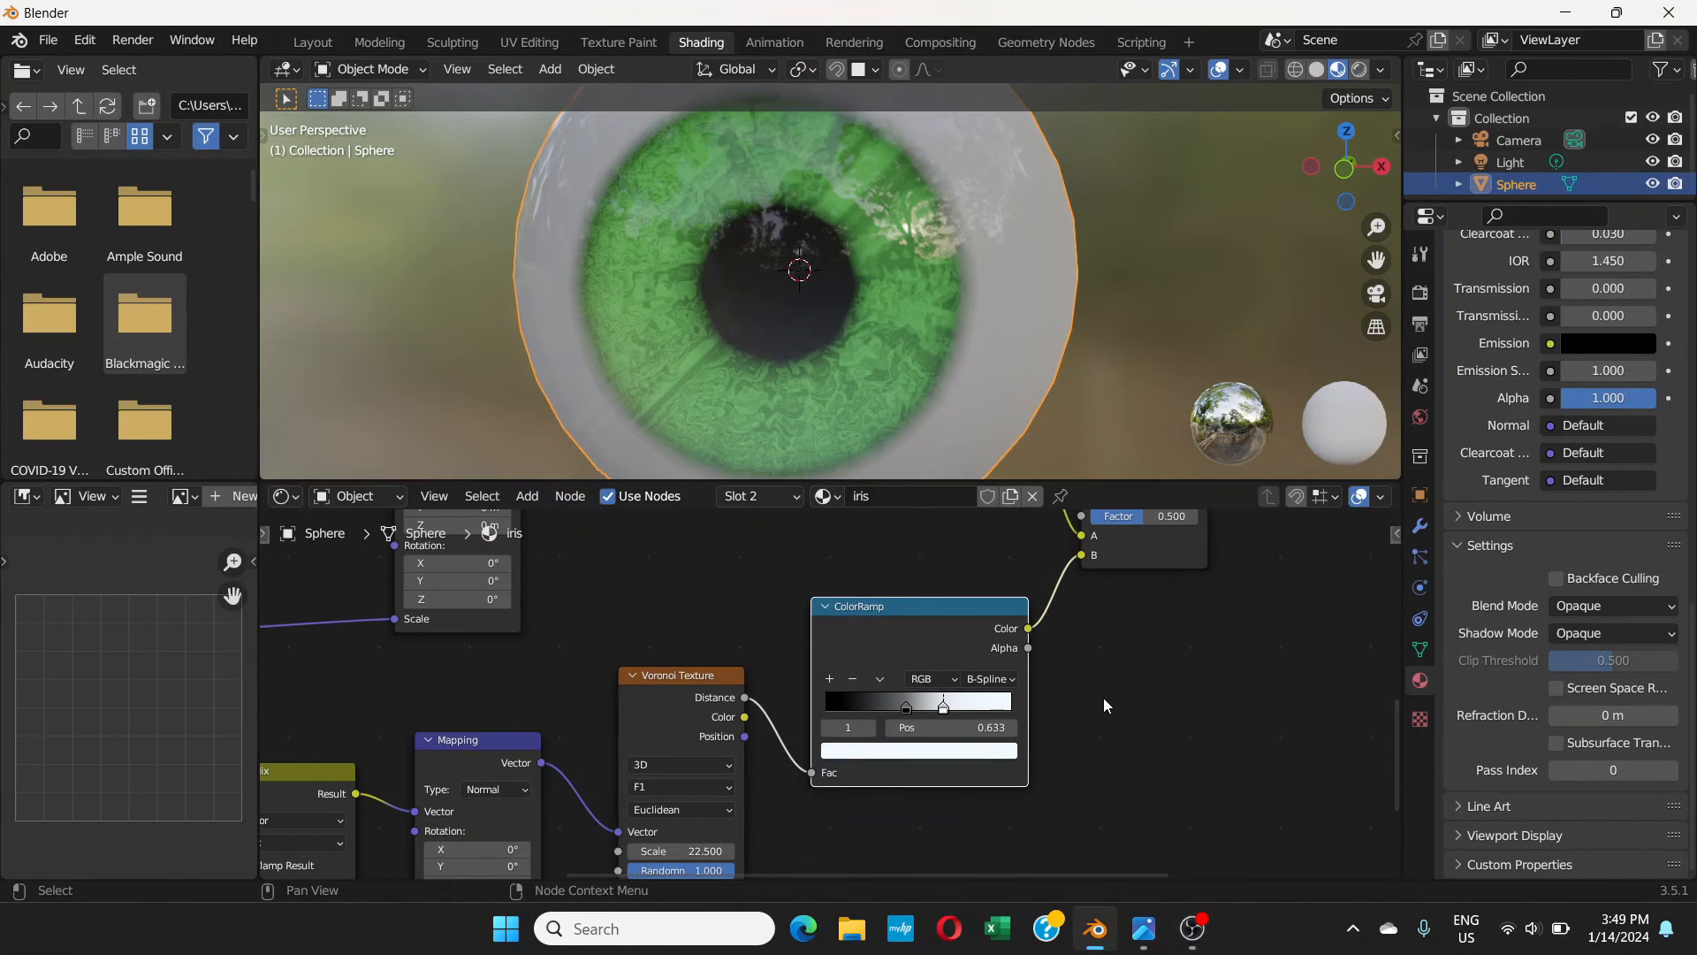
pyautogui.moveTo(1129, 707); pyautogui.dragTo(1246, 657, button='middle')
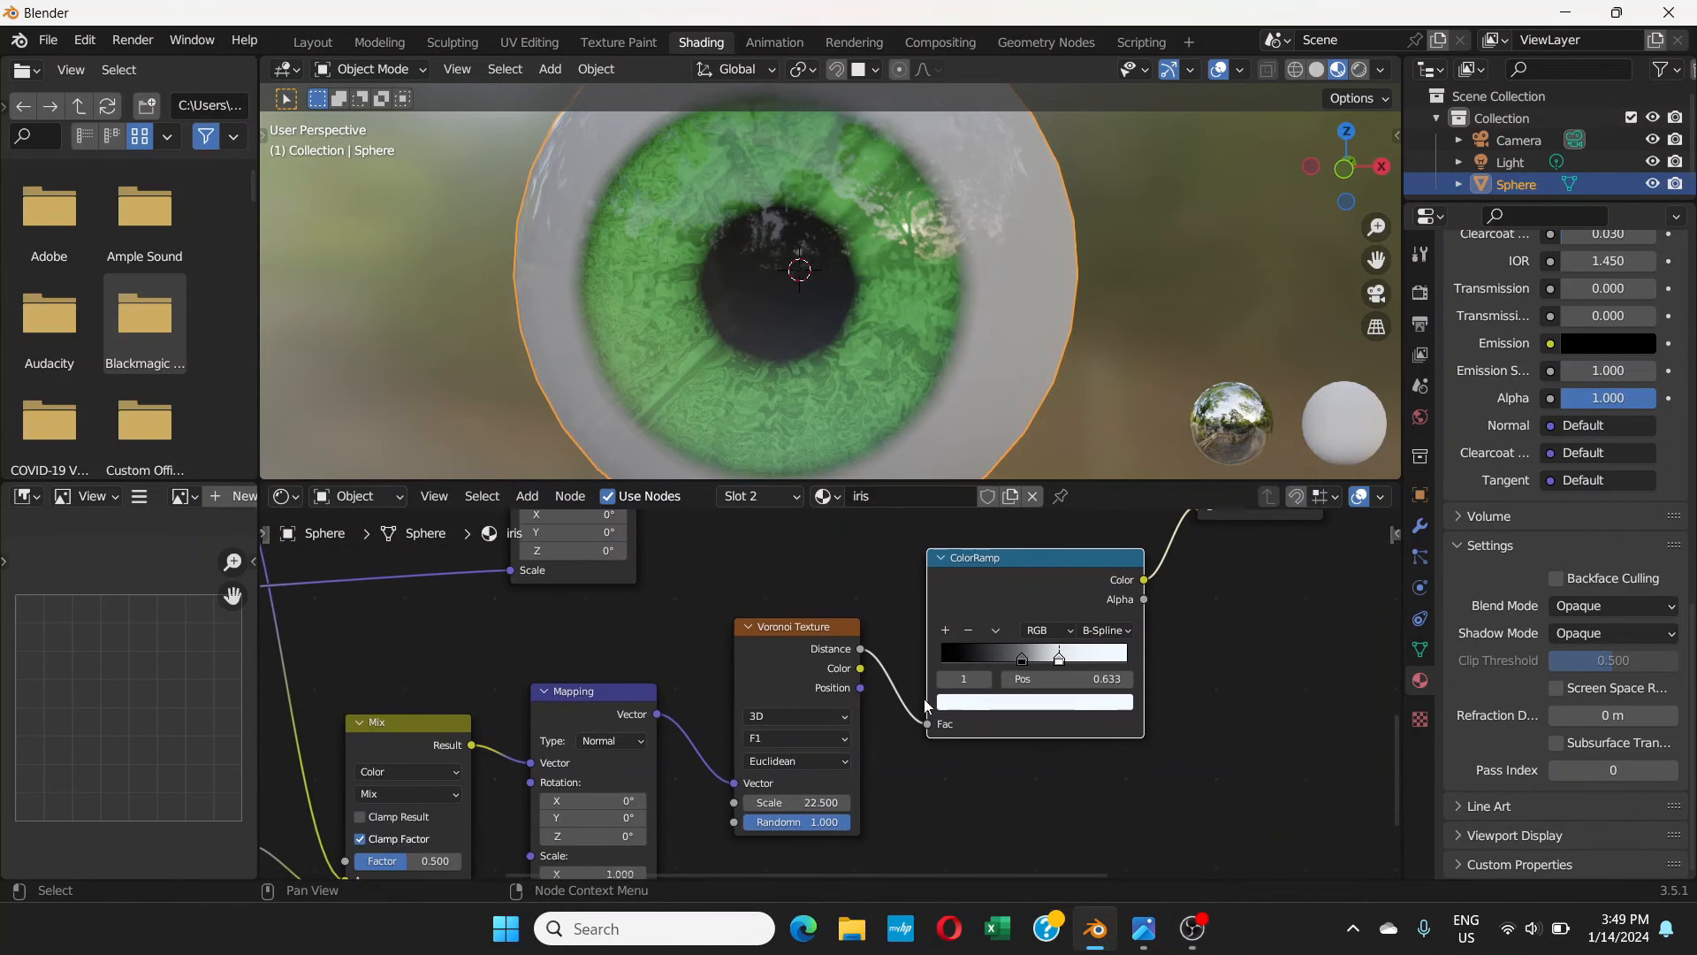
pyautogui.scroll(3, 919, 742)
pyautogui.moveTo(917, 751); pyautogui.dragTo(1061, 575, button='middle')
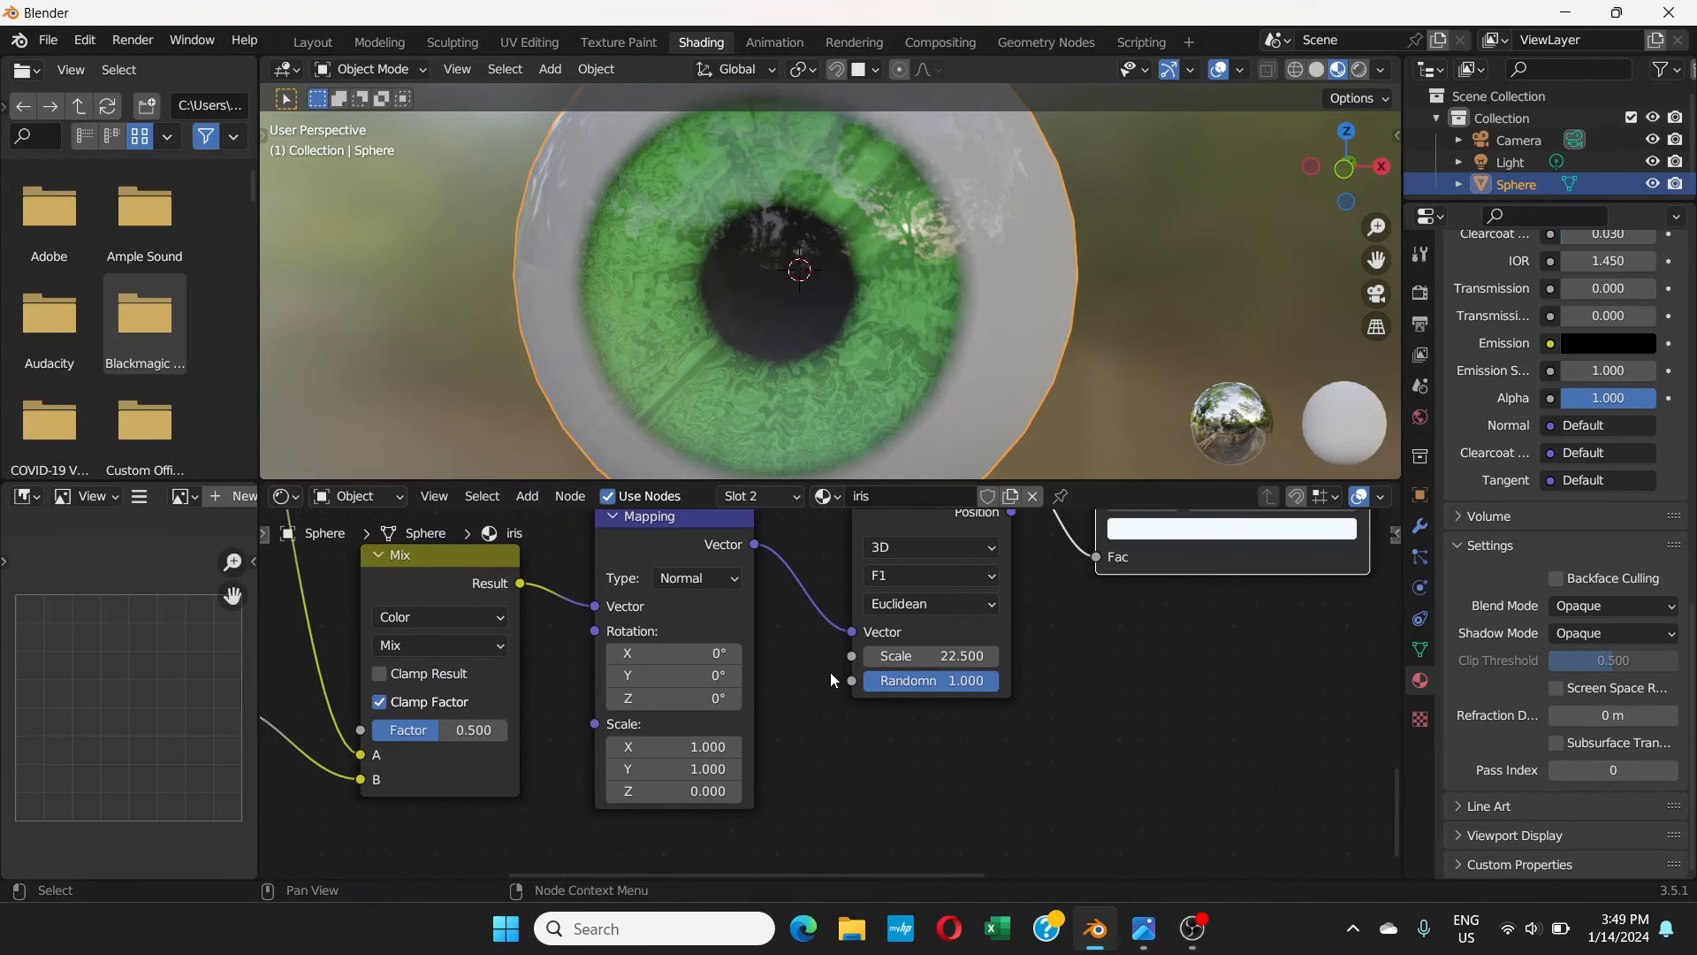
pyautogui.moveTo(848, 698); pyautogui.dragTo(948, 695, button='middle')
pyautogui.scroll(1, 958, 725)
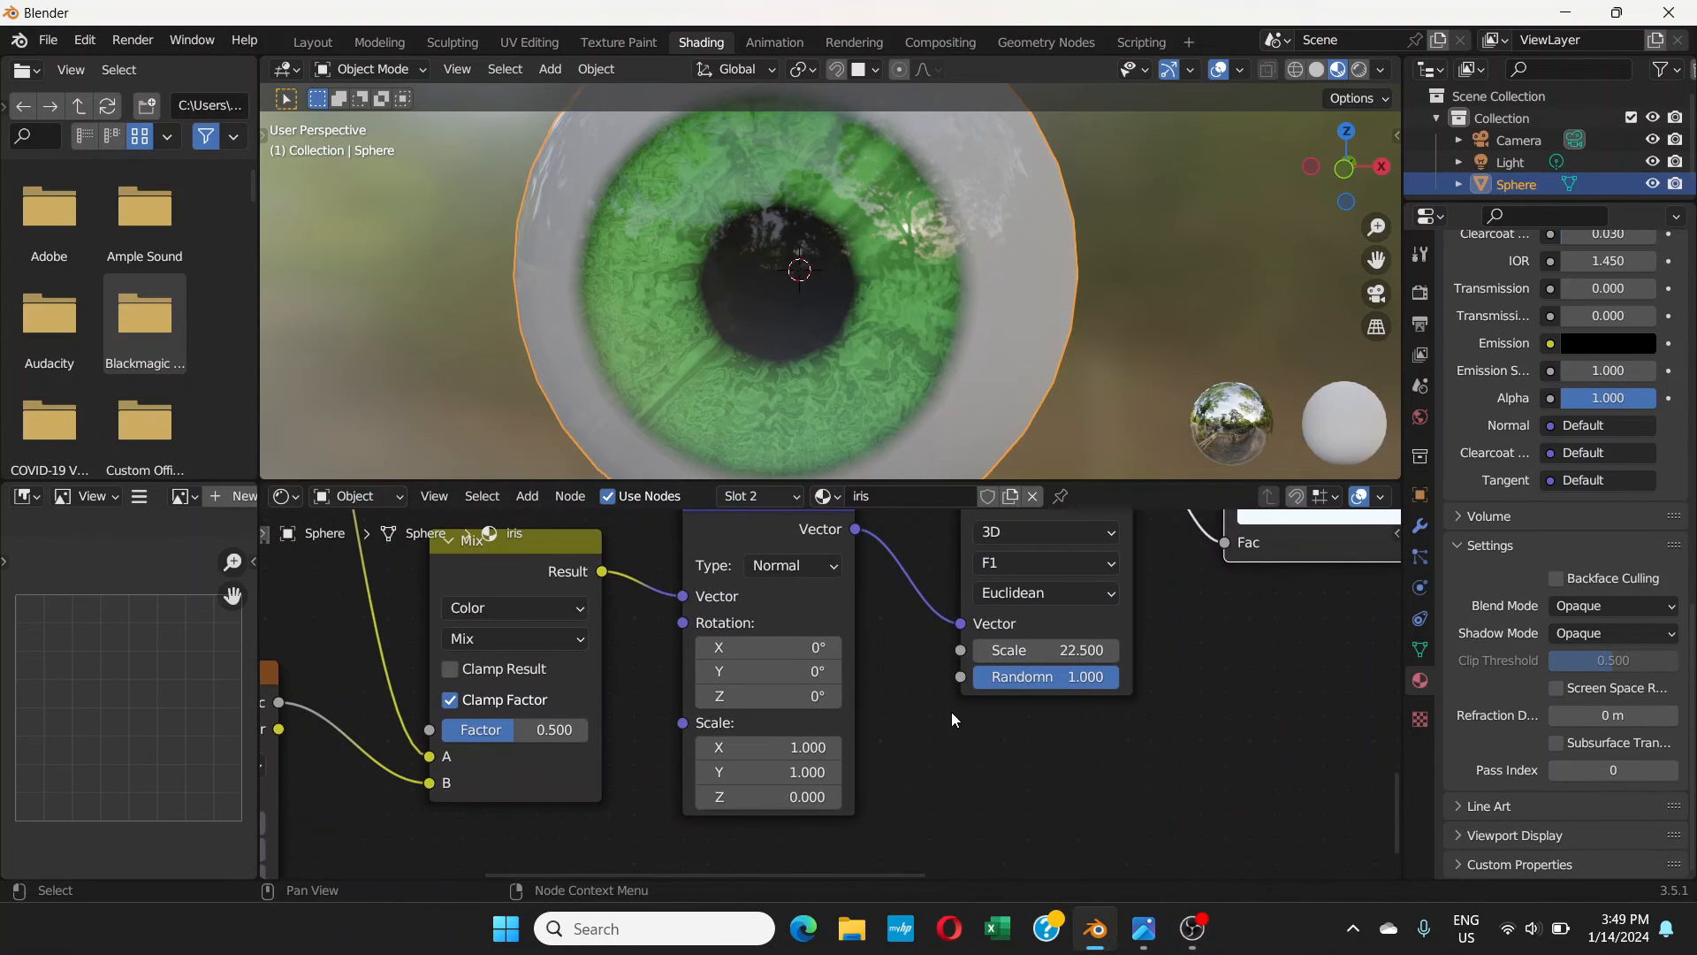
pyautogui.moveTo(608, 741); pyautogui.dragTo(783, 689, button='middle')
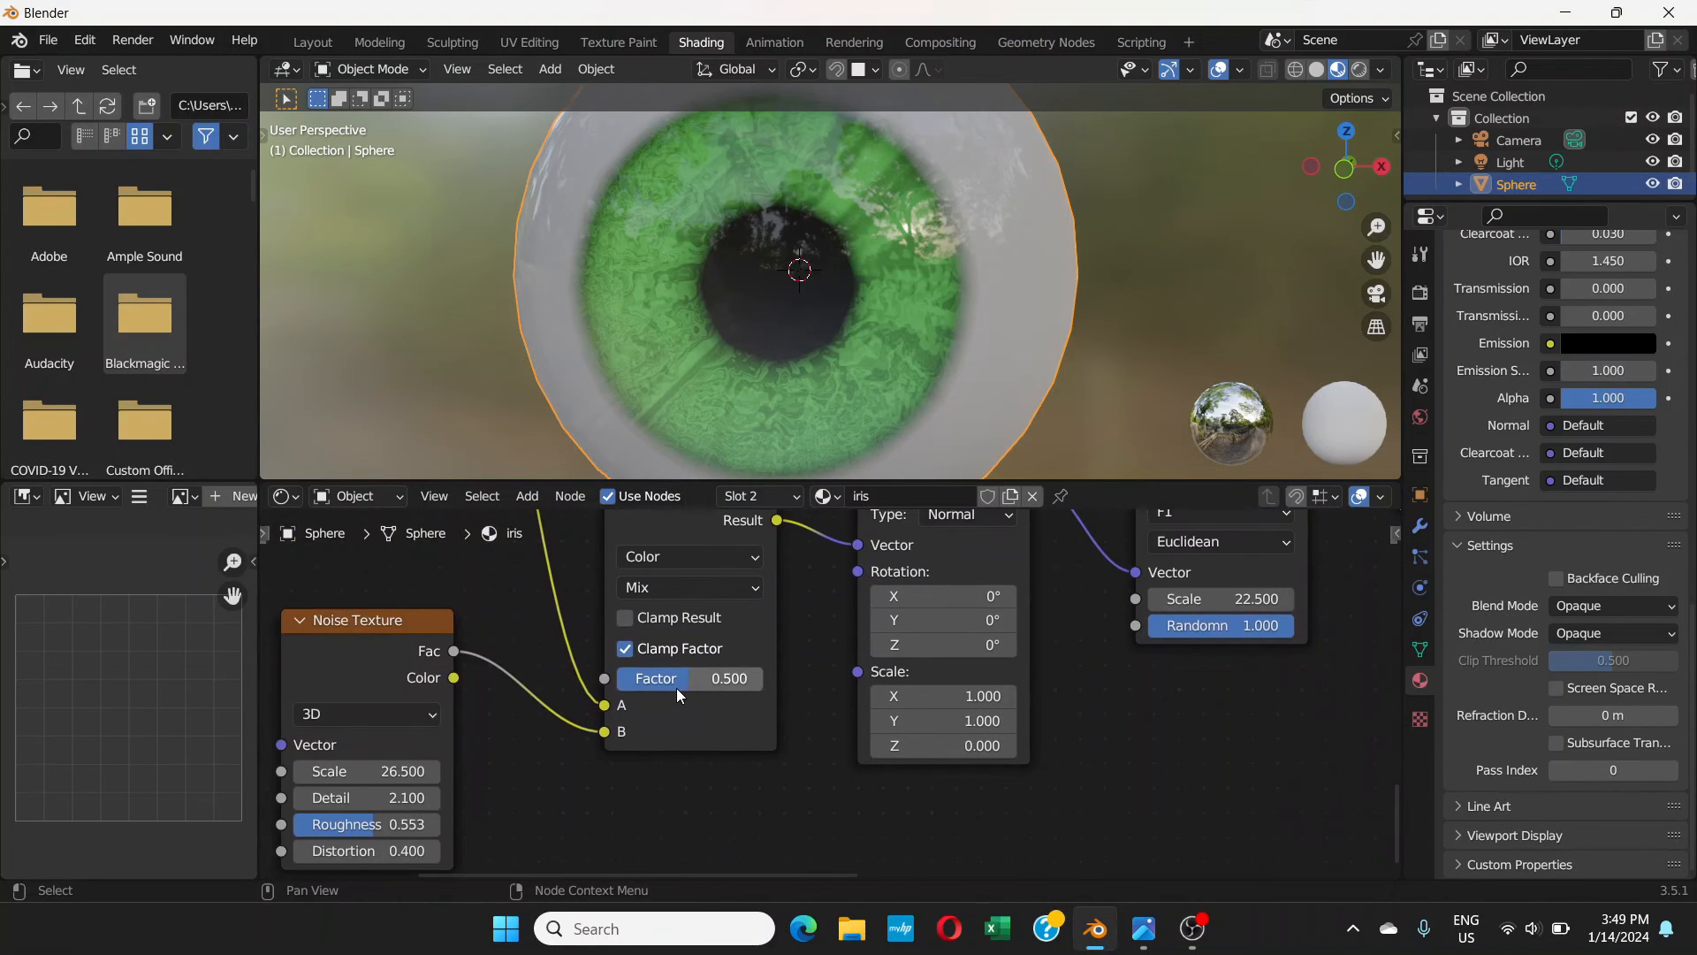
pyautogui.moveTo(677, 687); pyautogui.dragTo(820, 729, button='middle')
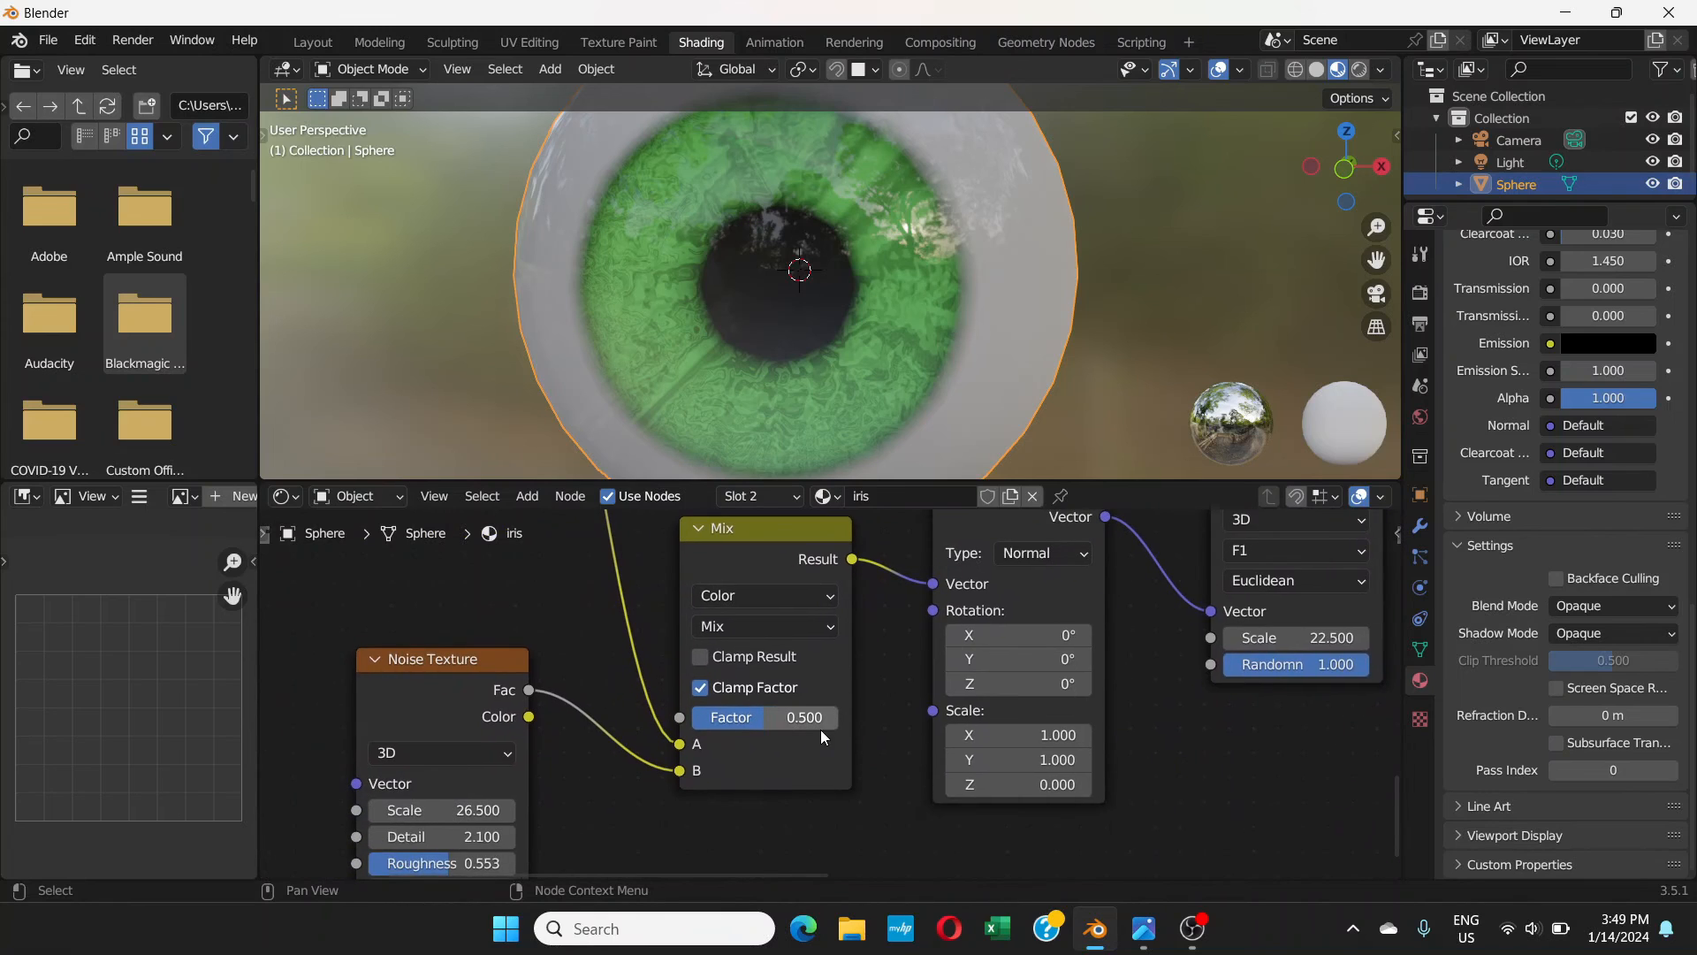
pyautogui.scroll(2, 801, 729)
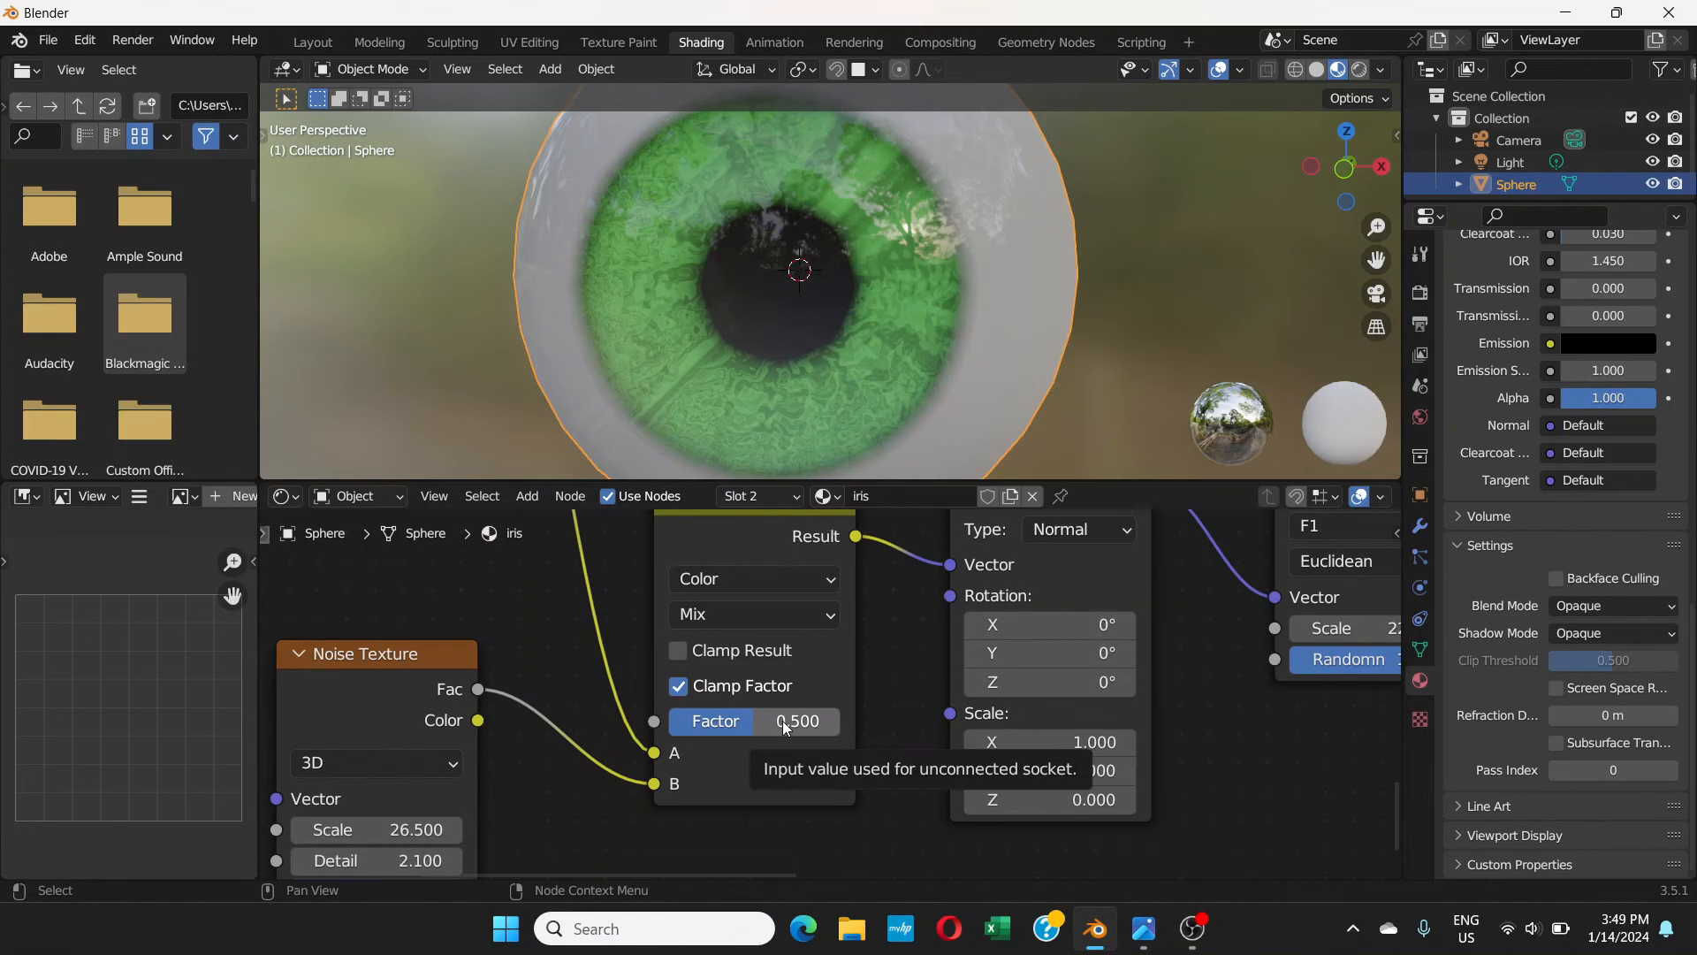
pyautogui.moveTo(782, 720); pyautogui.dragTo(771, 722, button='middle')
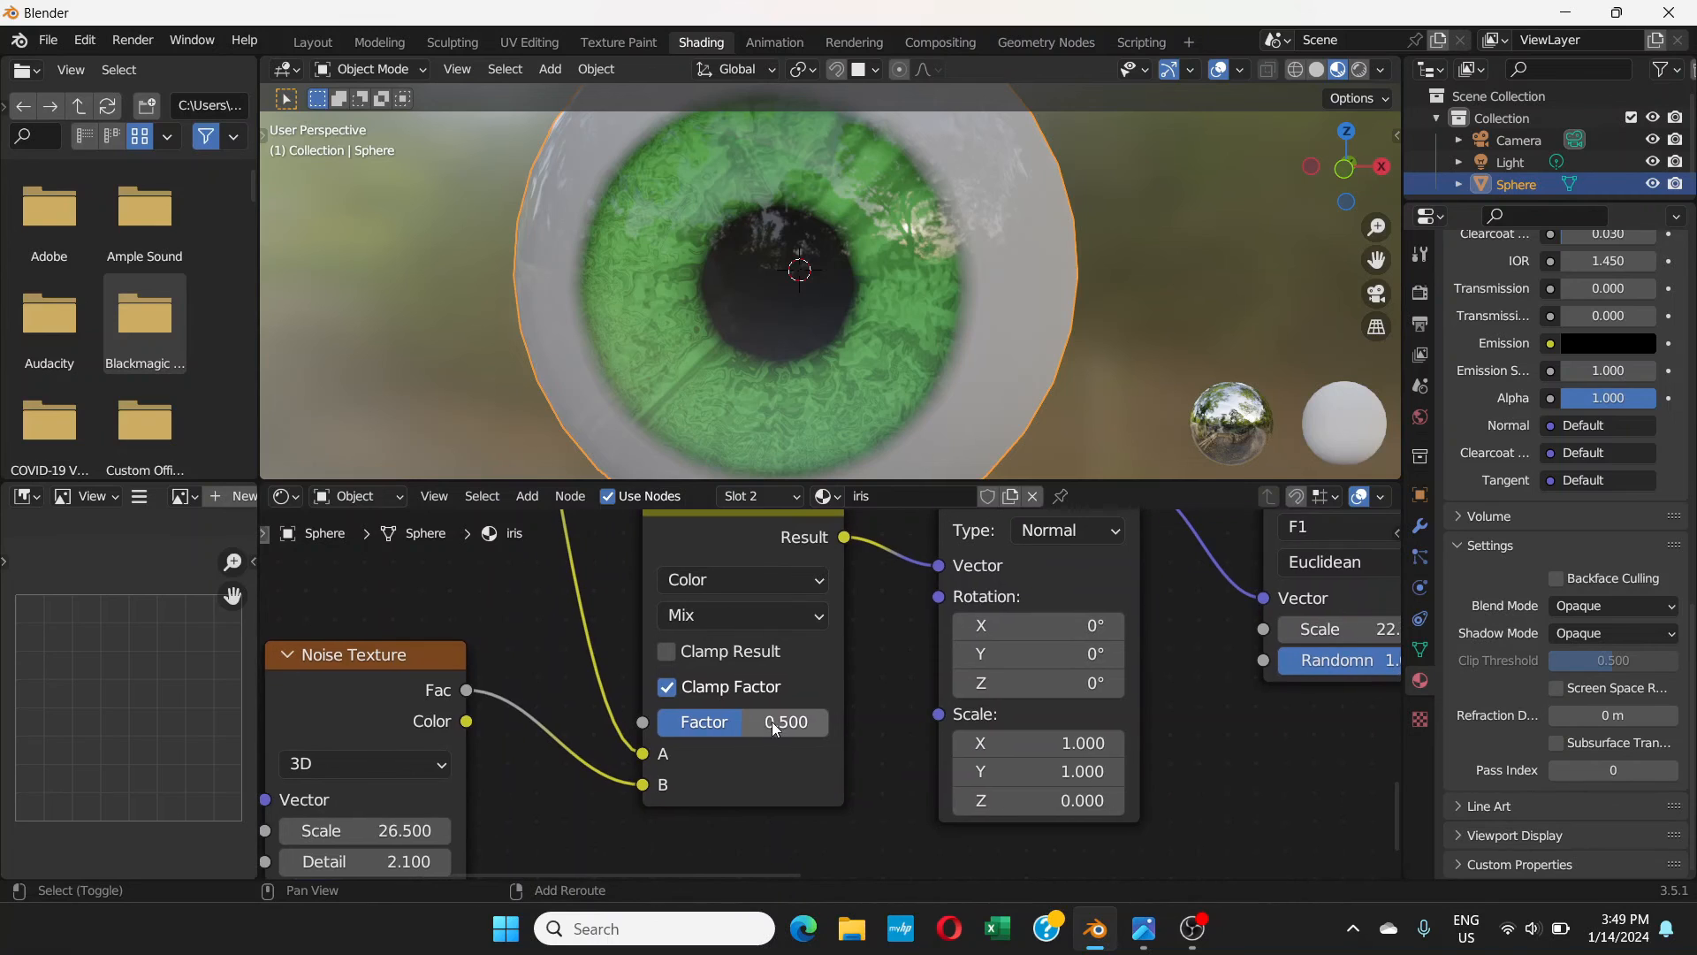
pyautogui.moveTo(772, 721)
pyautogui.keyDown('shift'); pyautogui.mouseDown()
pyautogui.moveTo(743, 722)
pyautogui.moveTo(808, 723)
pyautogui.mouseUp(); pyautogui.keyUp('shift')
pyautogui.click(828, 719)
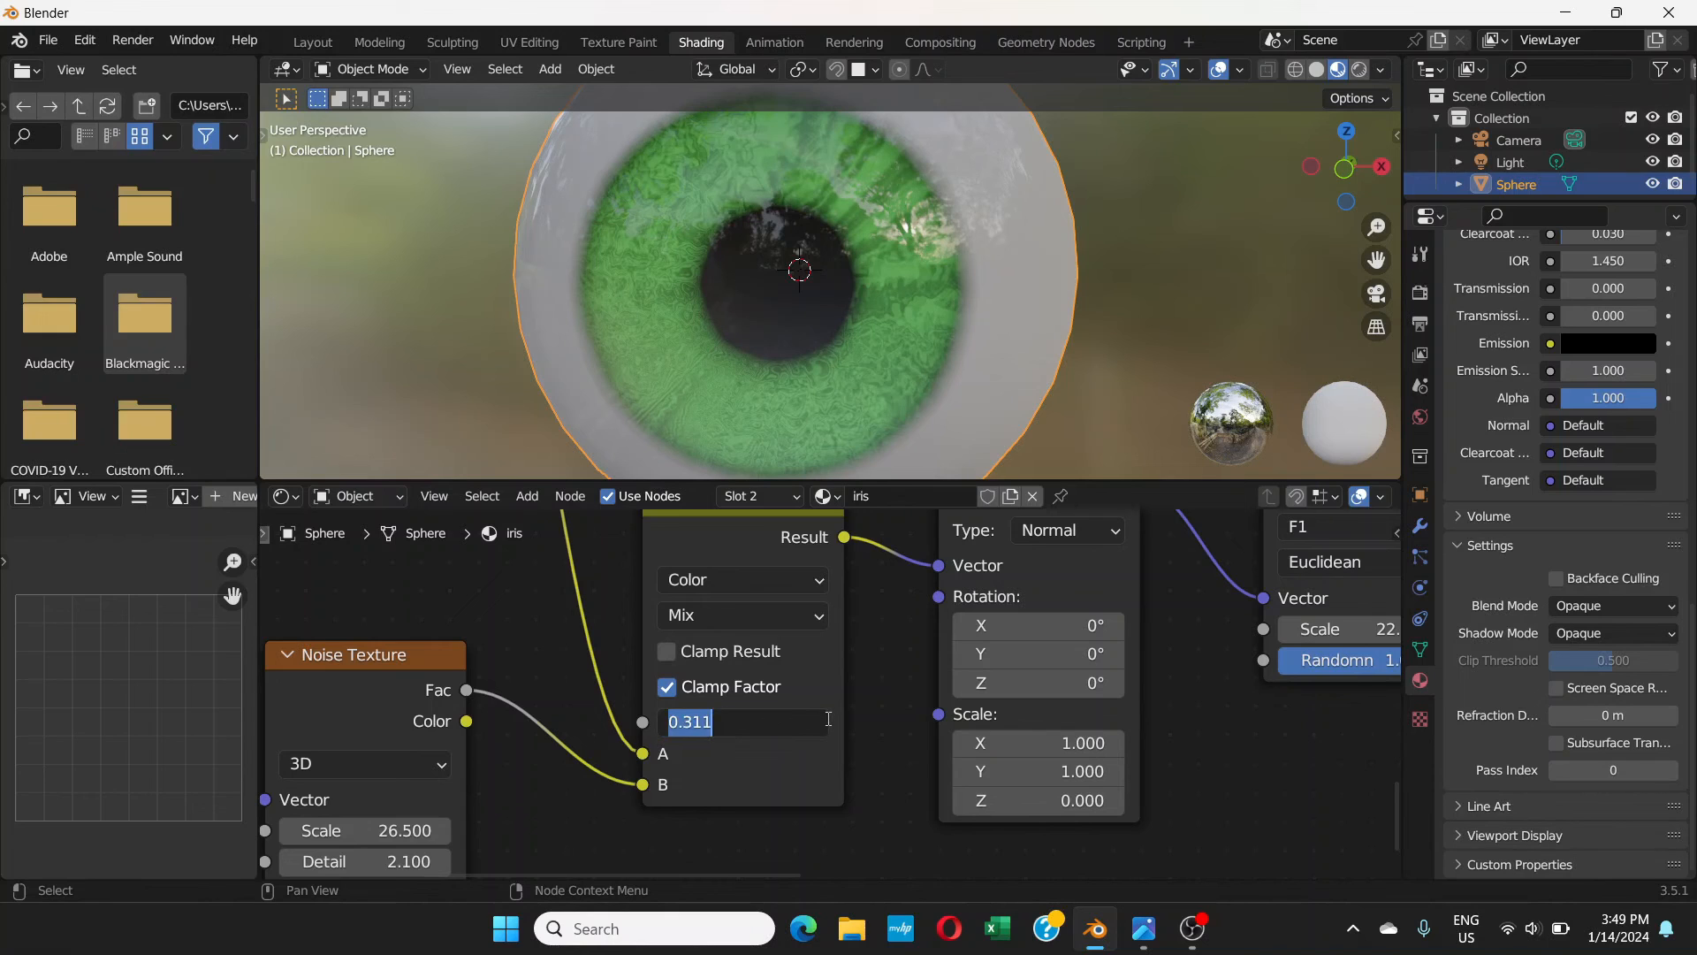
pyautogui.write('.05')
pyautogui.press('Return')
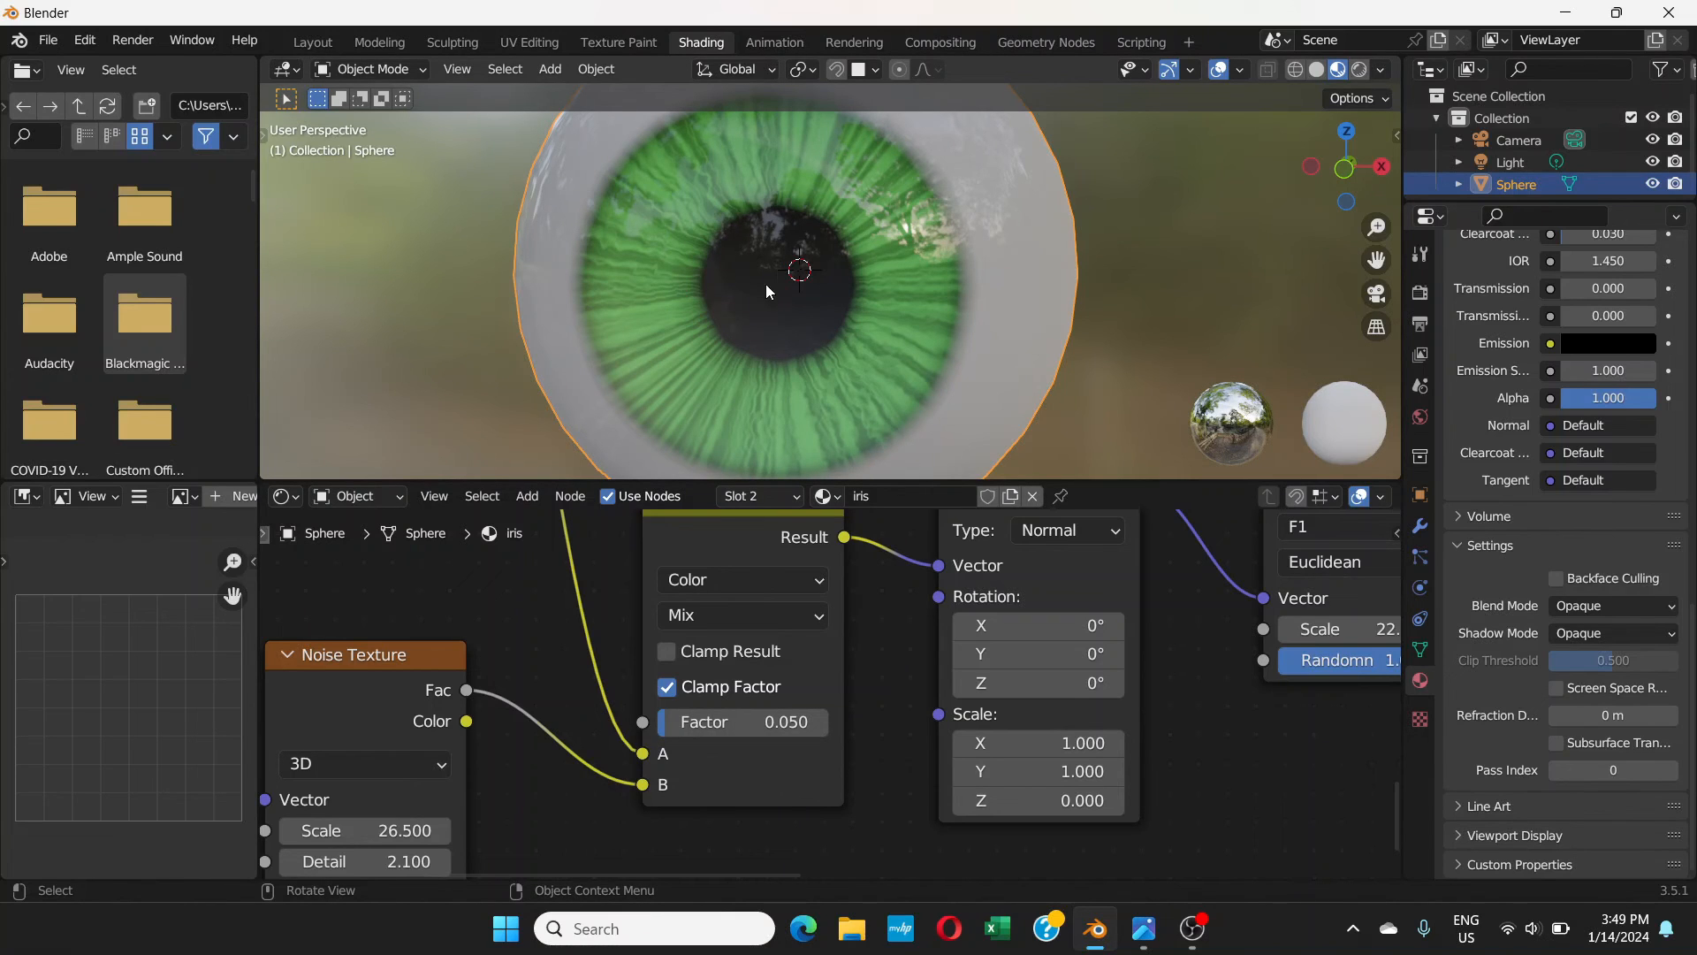
# - Set the Noise Texture's Scale to 21.4, Detail to 5.6, Roughness to 0.613 and Distortion to -0.2
pyautogui.scroll(-1, 785, 295)
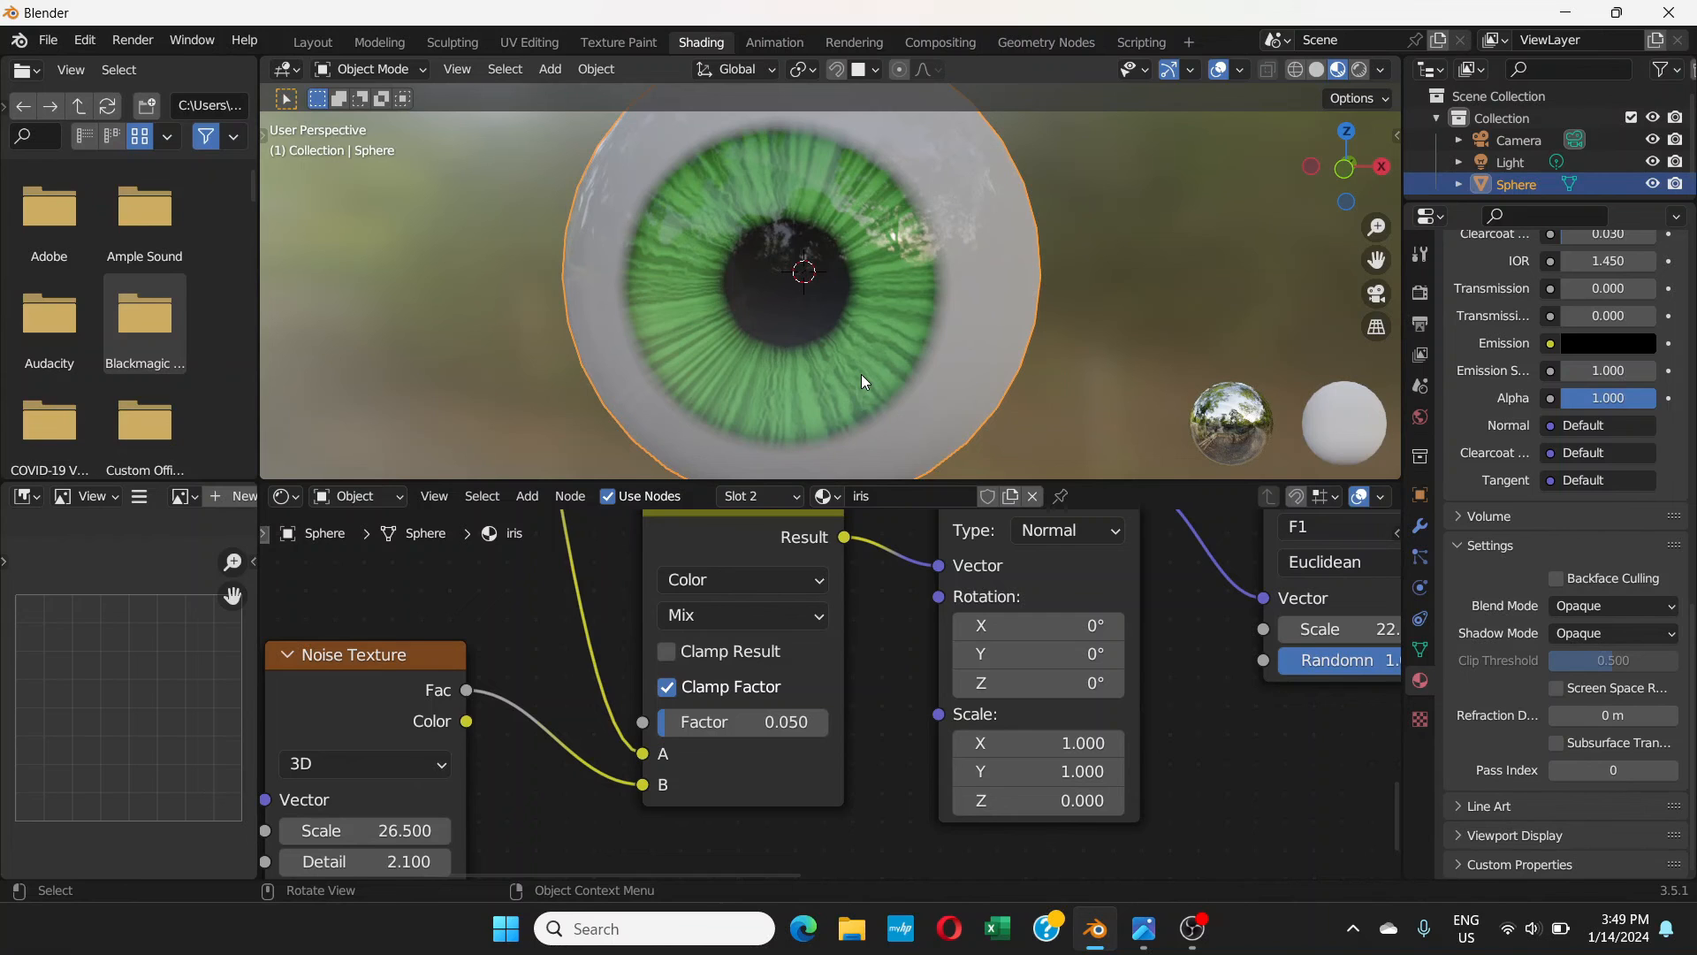
pyautogui.moveTo(909, 362); pyautogui.dragTo(814, 336, button='middle')
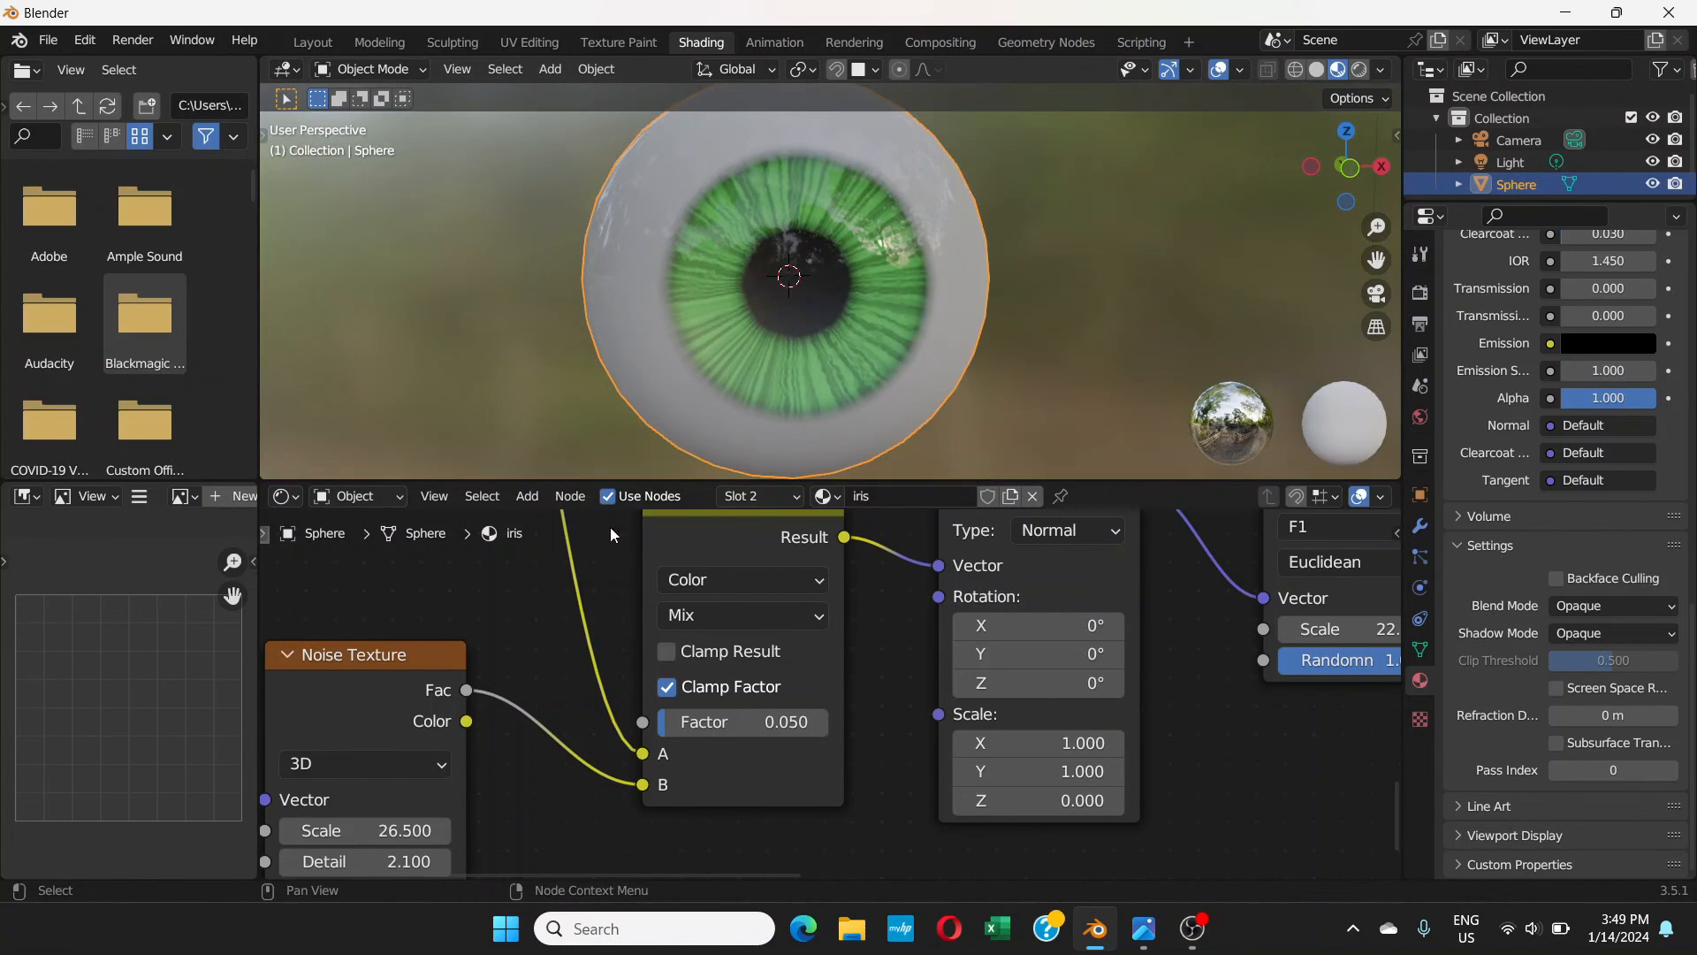
pyautogui.moveTo(577, 644); pyautogui.dragTo(975, 541, button='middle')
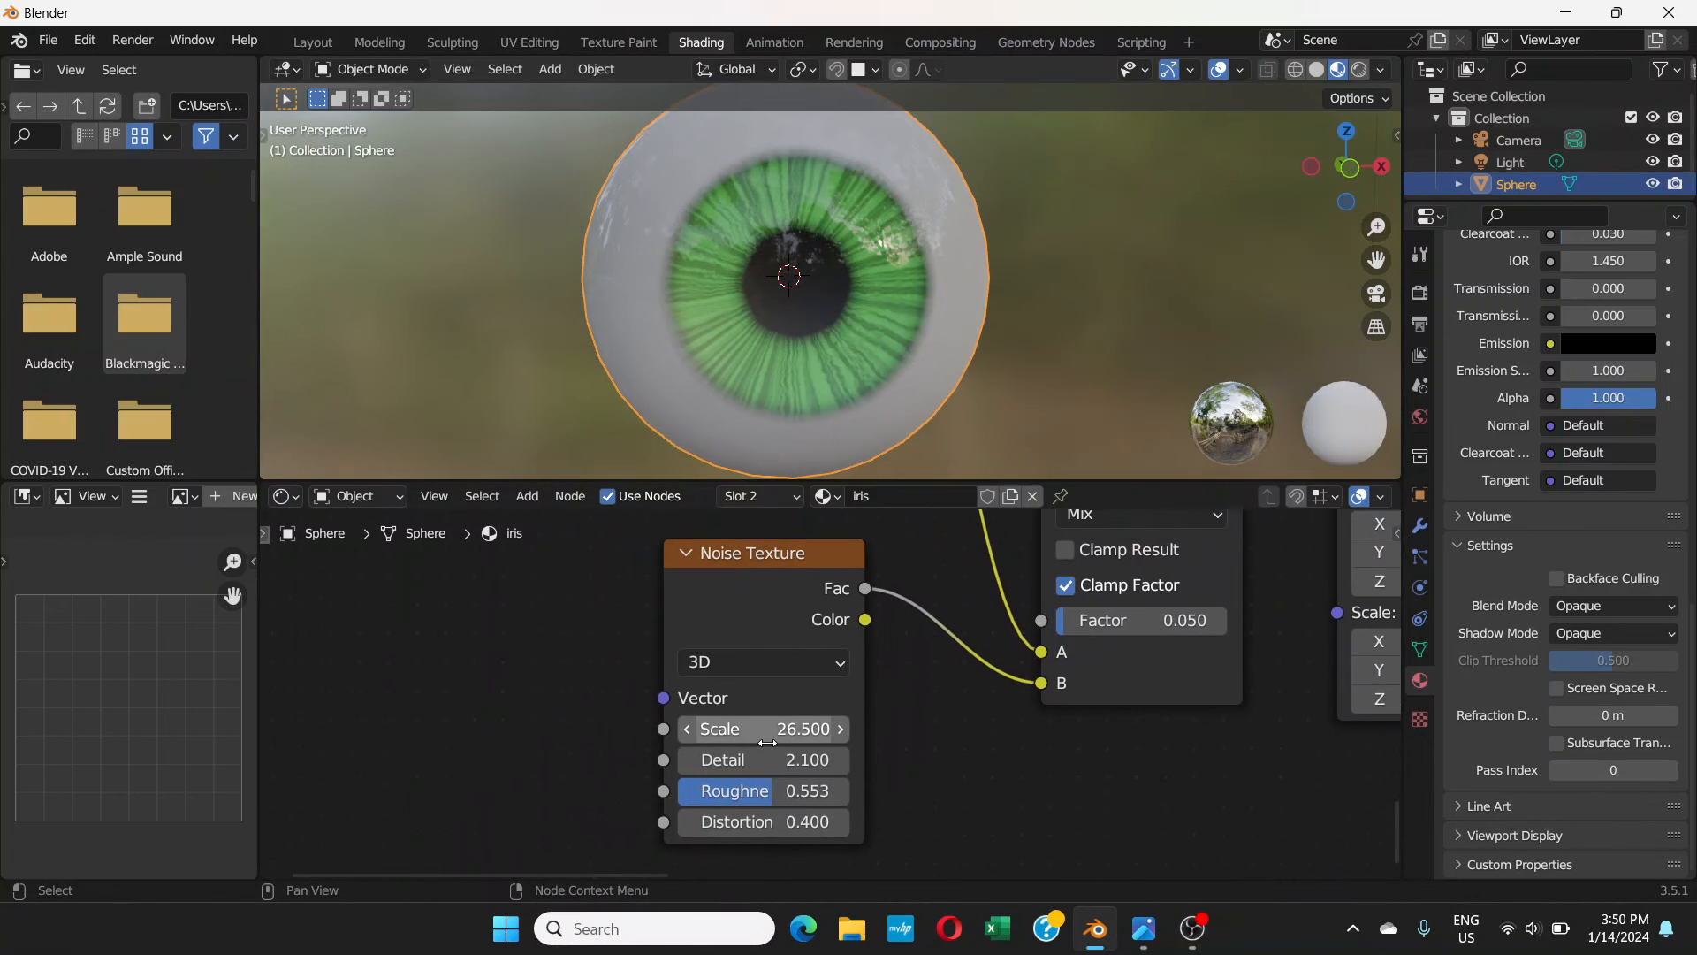
pyautogui.scroll(1, 767, 741)
pyautogui.scroll(1, 767, 741)
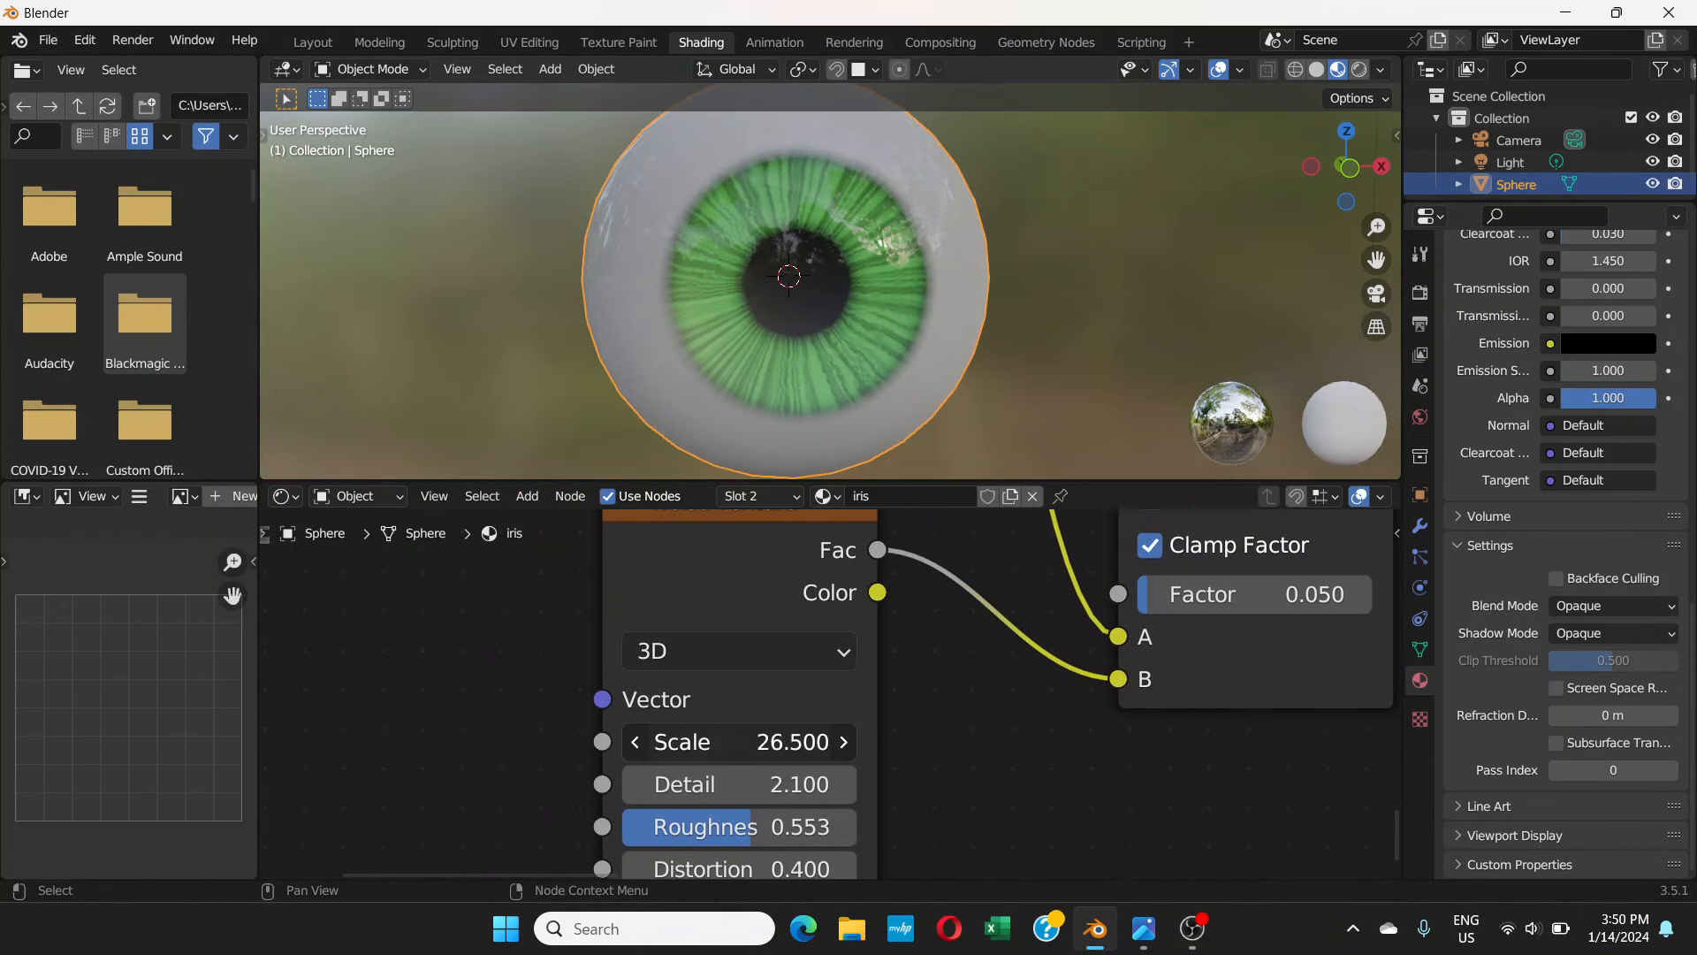
pyautogui.moveTo(767, 742)
pyautogui.mouseDown()
pyautogui.moveTo(704, 741)
pyautogui.moveTo(812, 741)
pyautogui.moveTo(679, 741)
pyautogui.mouseUp()
pyautogui.scroll(-1, 912, 789)
pyautogui.moveTo(912, 789); pyautogui.dragTo(926, 726, button='middle')
pyautogui.moveTo(811, 793)
pyautogui.mouseDown()
pyautogui.moveTo(857, 794)
pyautogui.moveTo(753, 794)
pyautogui.moveTo(815, 794)
pyautogui.moveTo(768, 756)
pyautogui.moveTo(790, 757)
pyautogui.moveTo(732, 757)
pyautogui.moveTo(800, 756)
pyautogui.moveTo(734, 716)
pyautogui.moveTo(857, 716)
pyautogui.moveTo(733, 716)
pyautogui.moveTo(804, 716)
pyautogui.mouseUp()
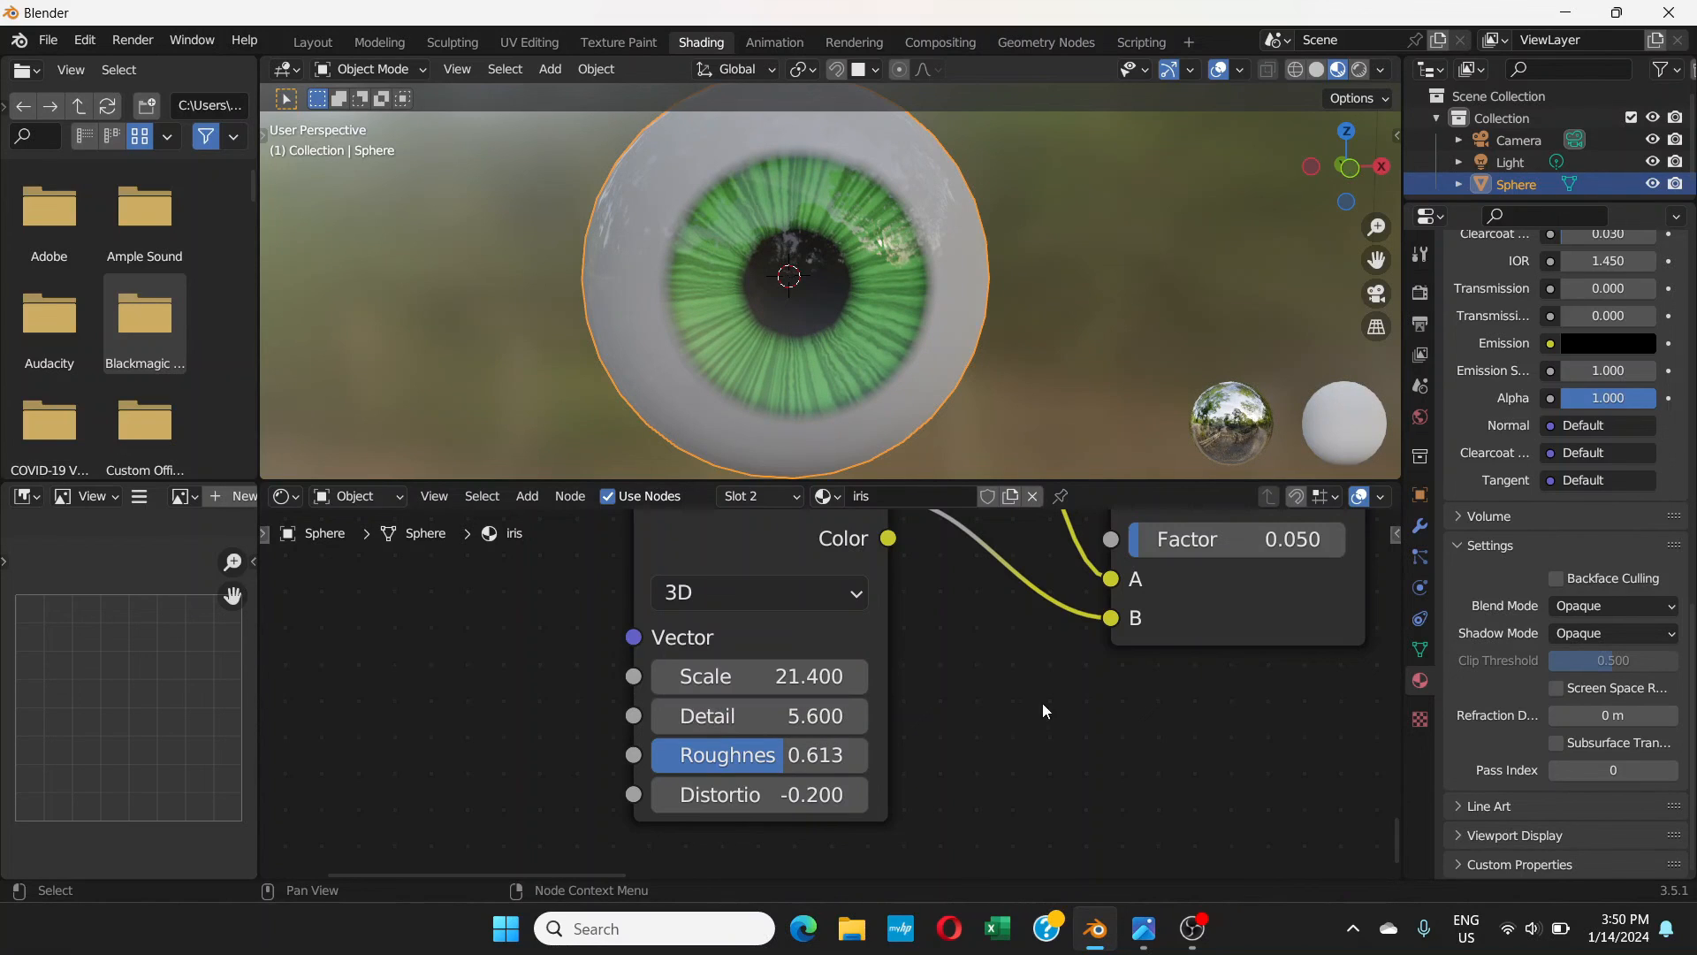
# - Recolour the green stop of the gradient's ColorRamp to dark brown with Hue 0.081, Saturation 0.943 and Value 0.102
pyautogui.moveTo(1117, 728); pyautogui.dragTo(676, 747, button='middle')
pyautogui.scroll(-2, 821, 745)
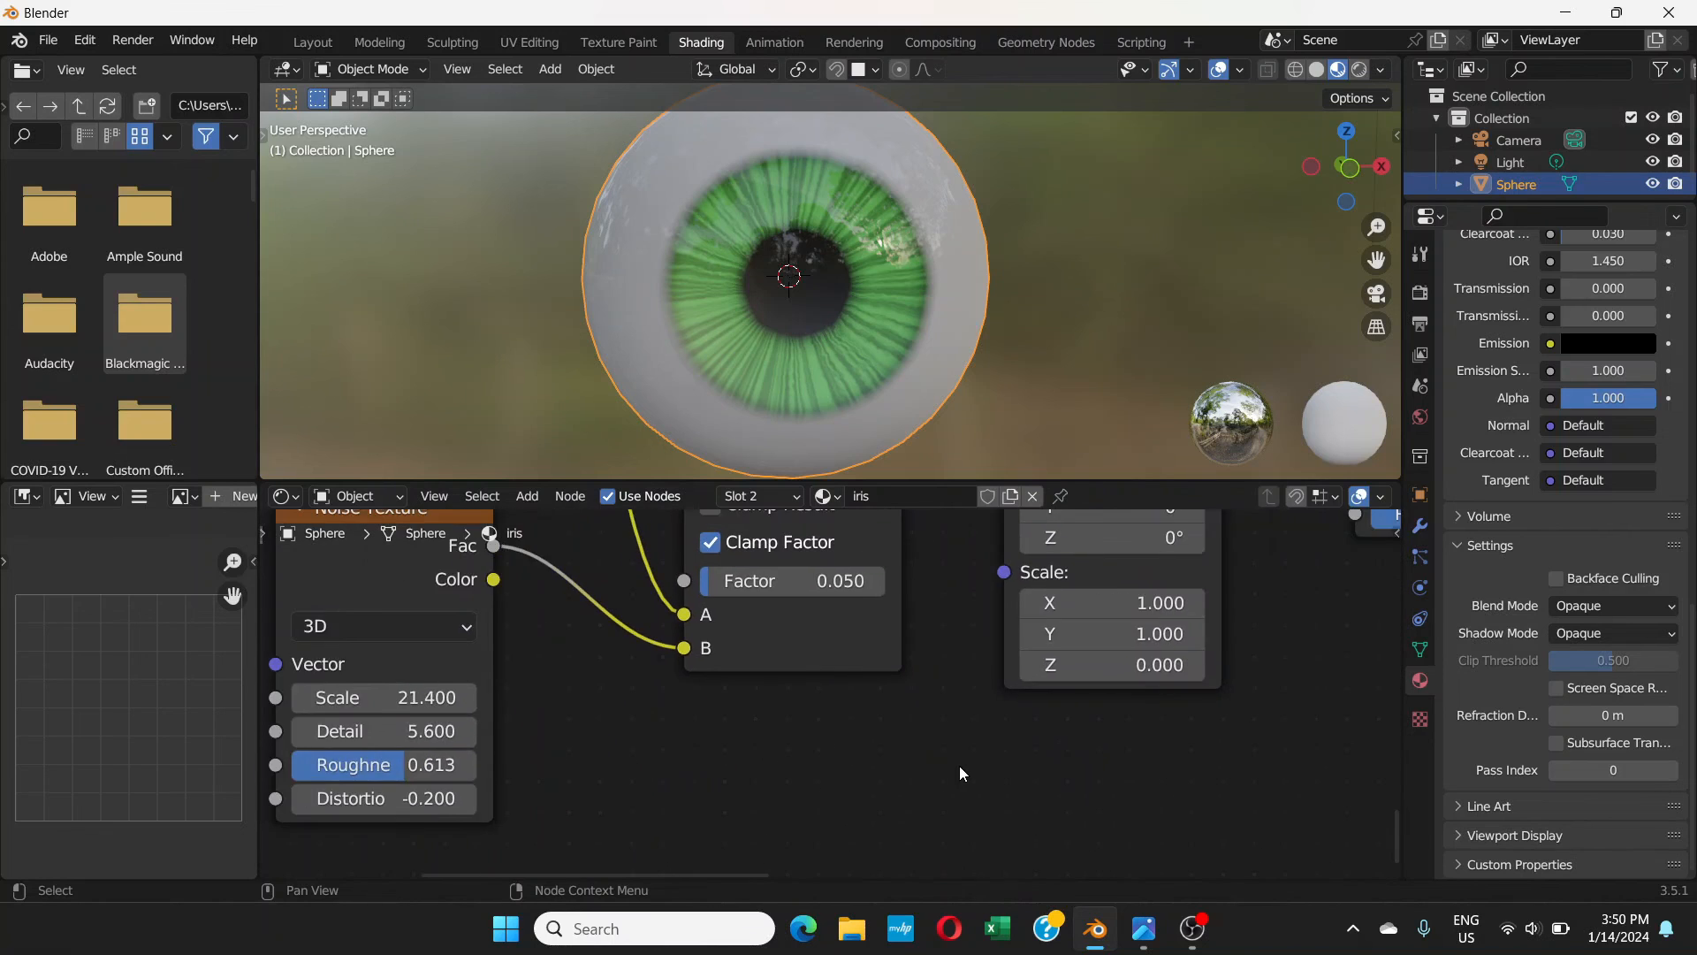
pyautogui.scroll(-5, 958, 766)
pyautogui.moveTo(1085, 640); pyautogui.dragTo(914, 716, button='middle')
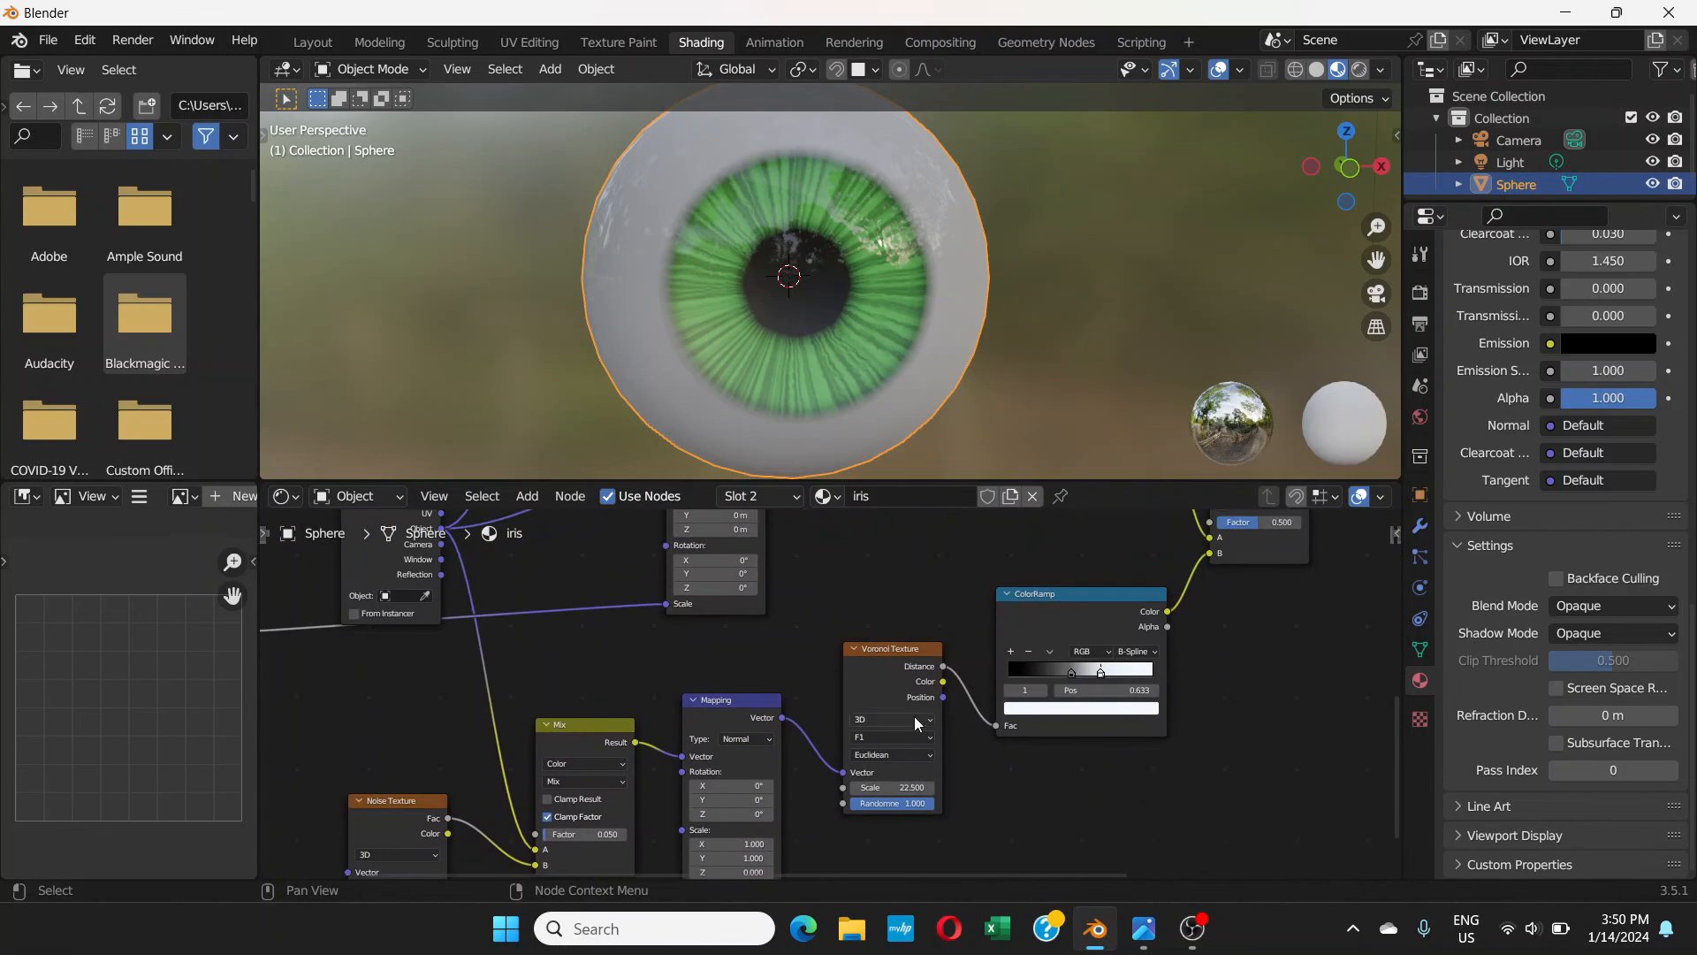
pyautogui.scroll(-4, 951, 675)
pyautogui.moveTo(968, 666); pyautogui.dragTo(865, 776, button='middle')
pyautogui.scroll(4, 894, 652)
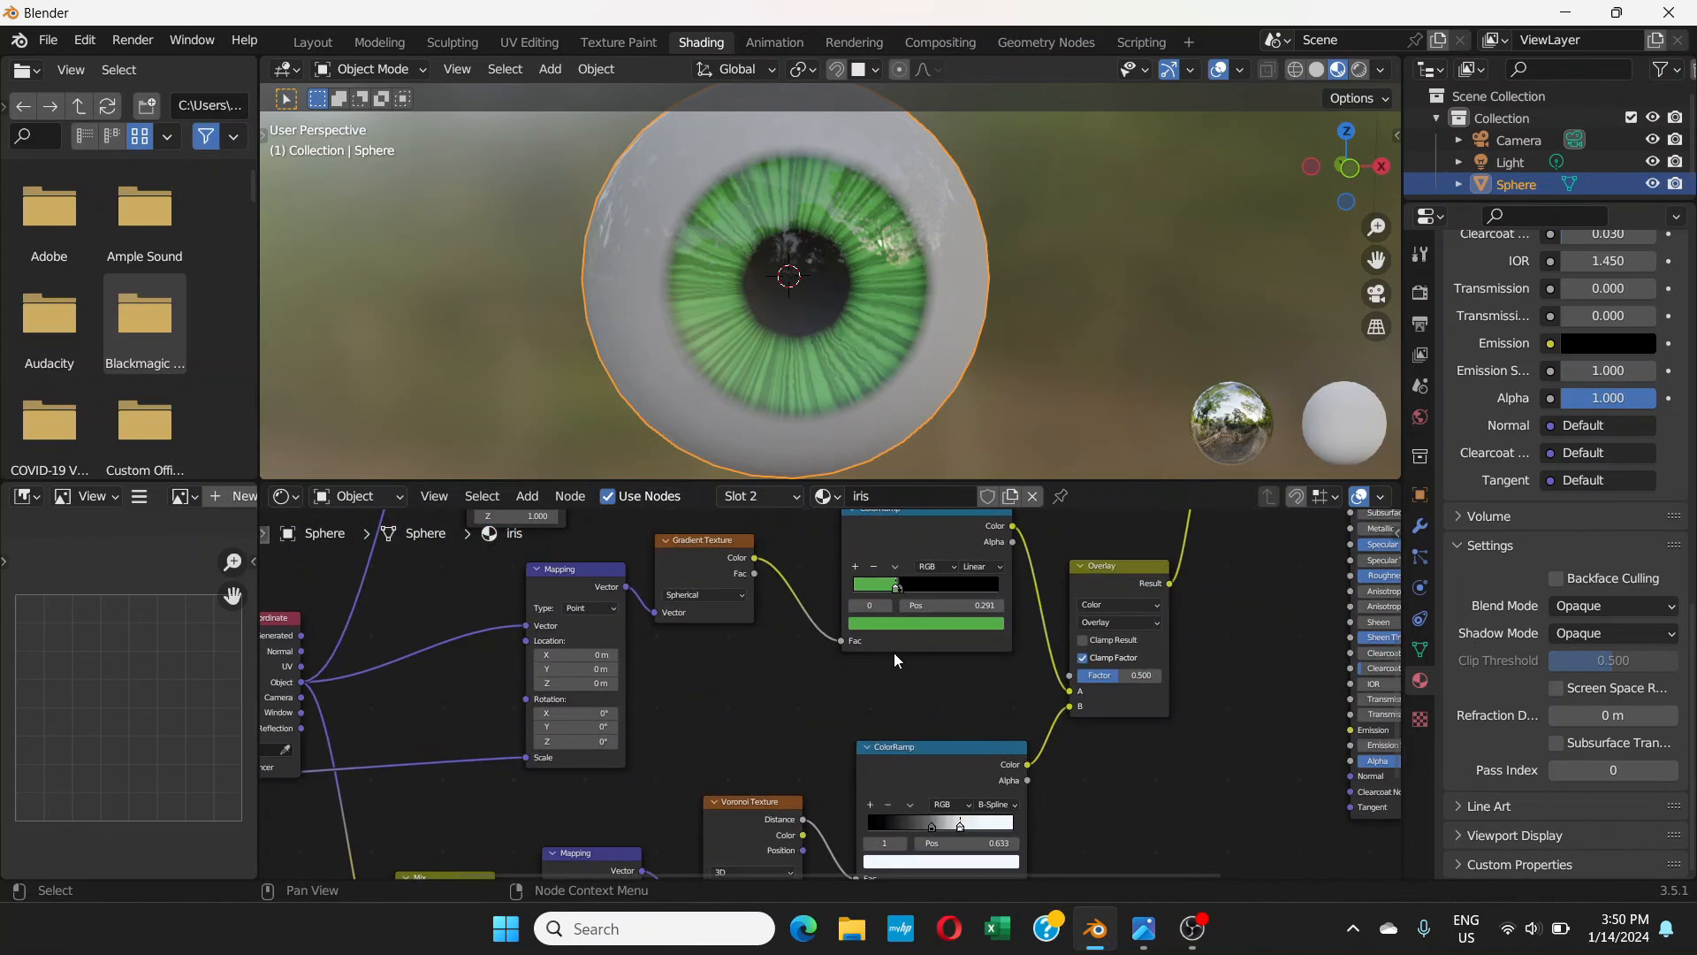
pyautogui.scroll(3, 893, 651)
pyautogui.moveTo(921, 598); pyautogui.dragTo(912, 649, button='middle')
pyautogui.scroll(4, 912, 649)
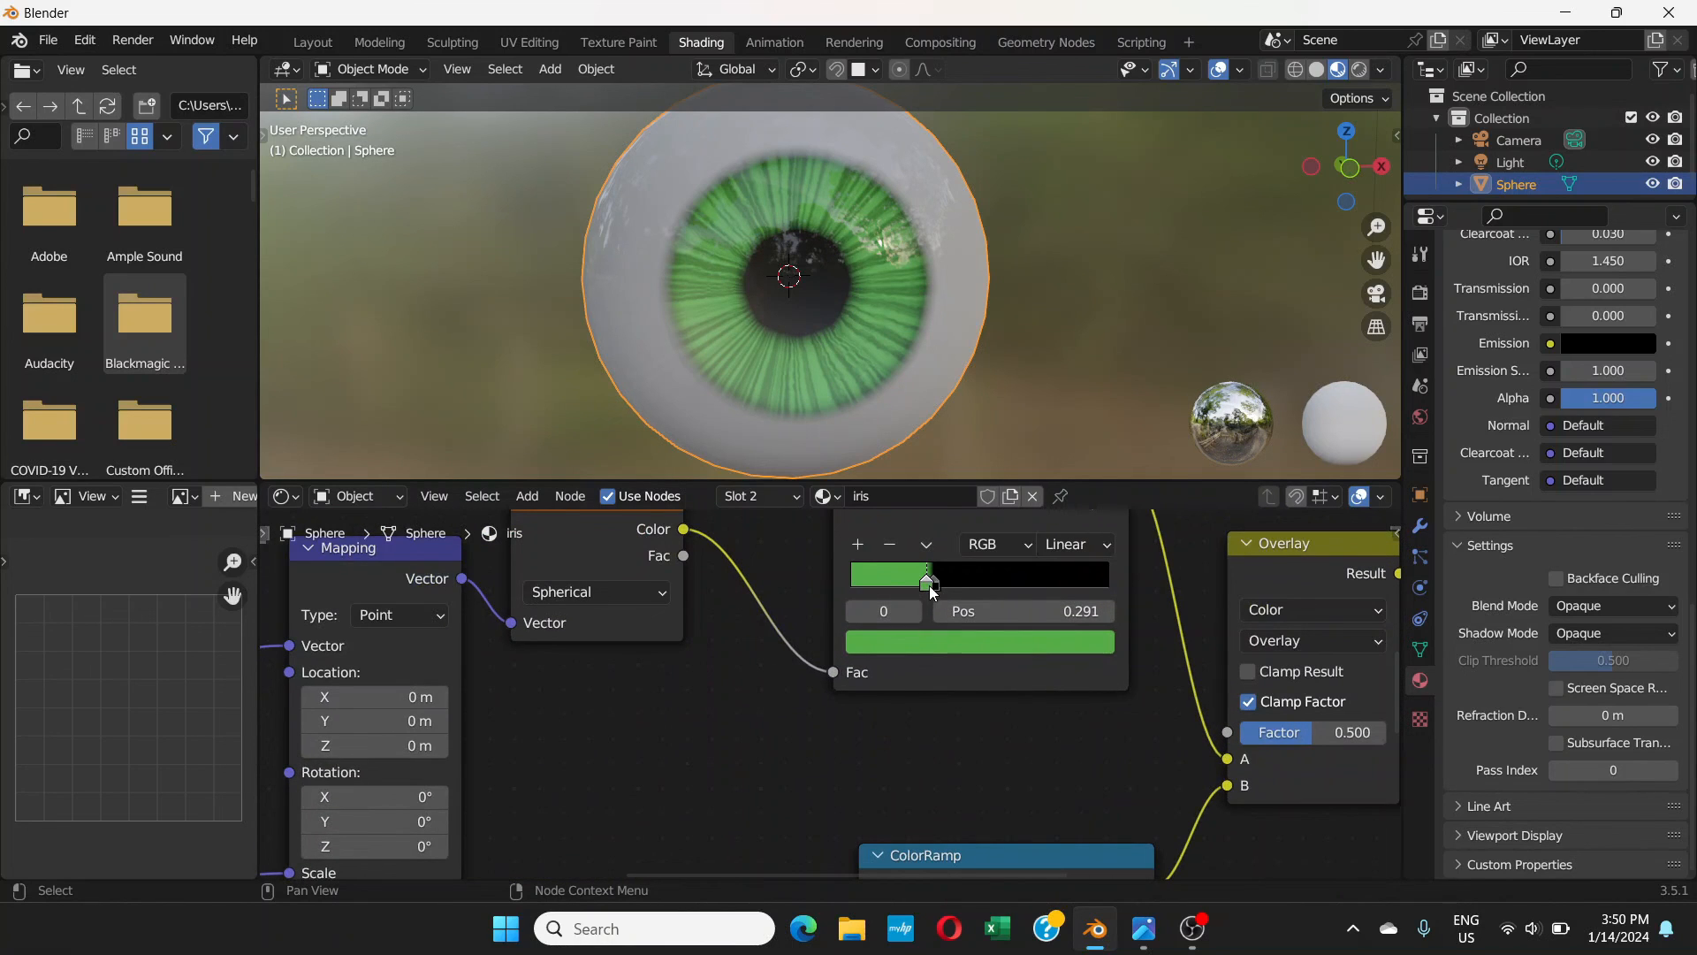
pyautogui.click(932, 585)
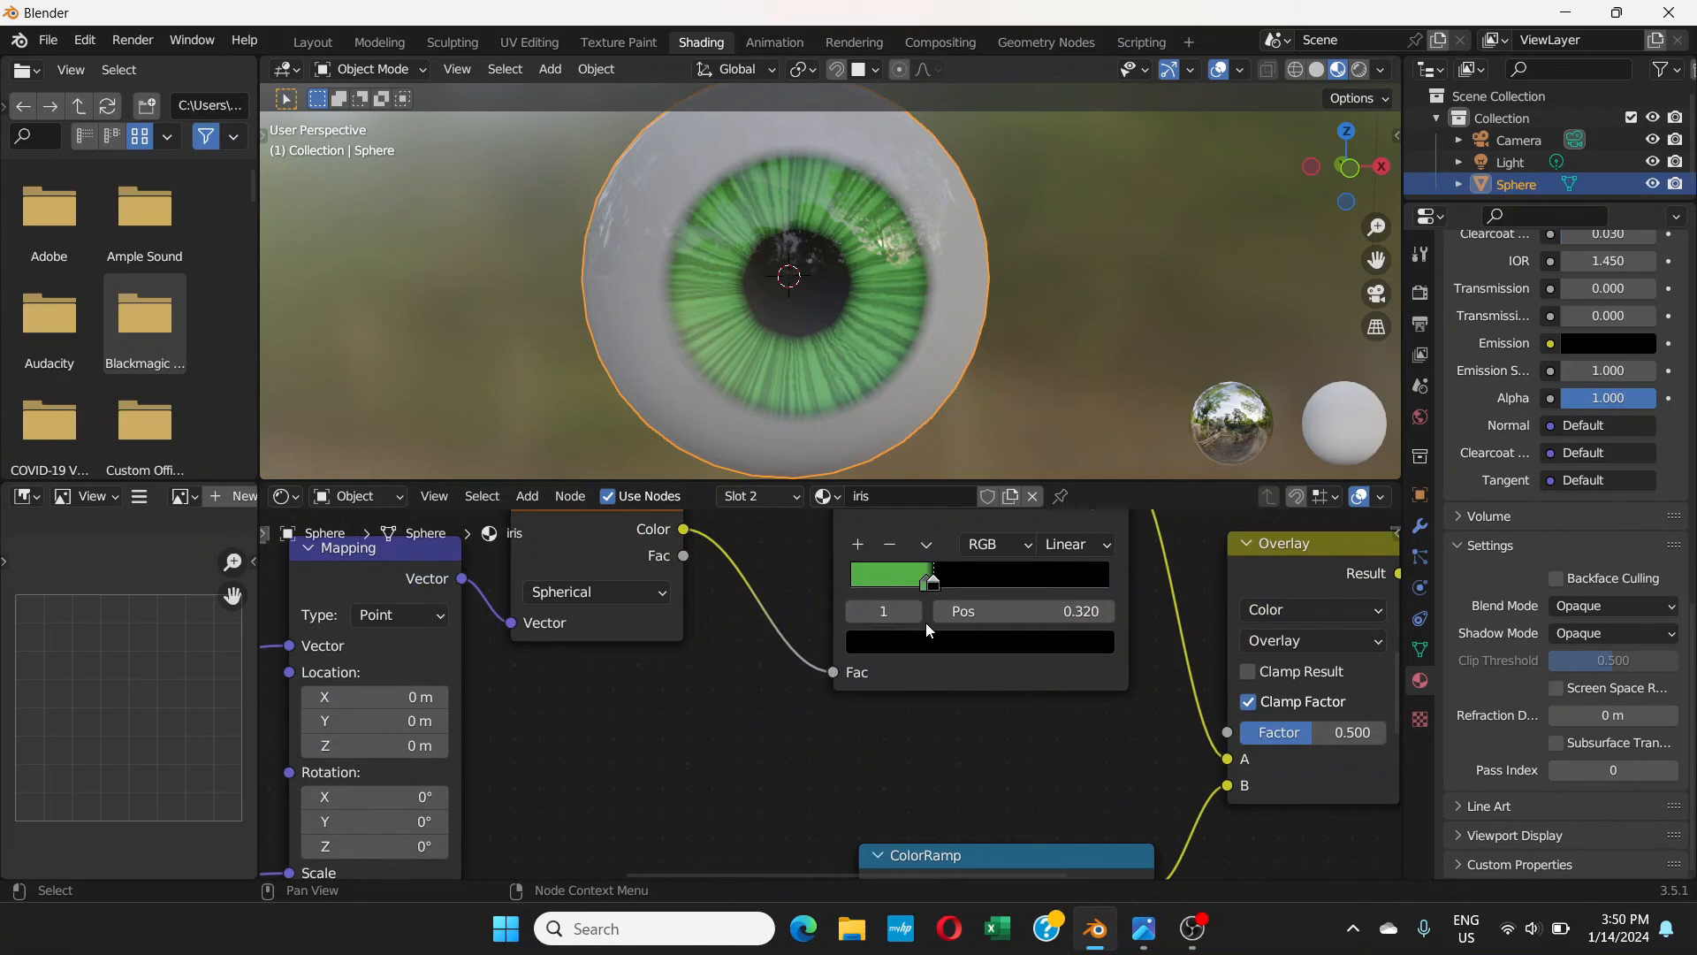
pyautogui.click(925, 585)
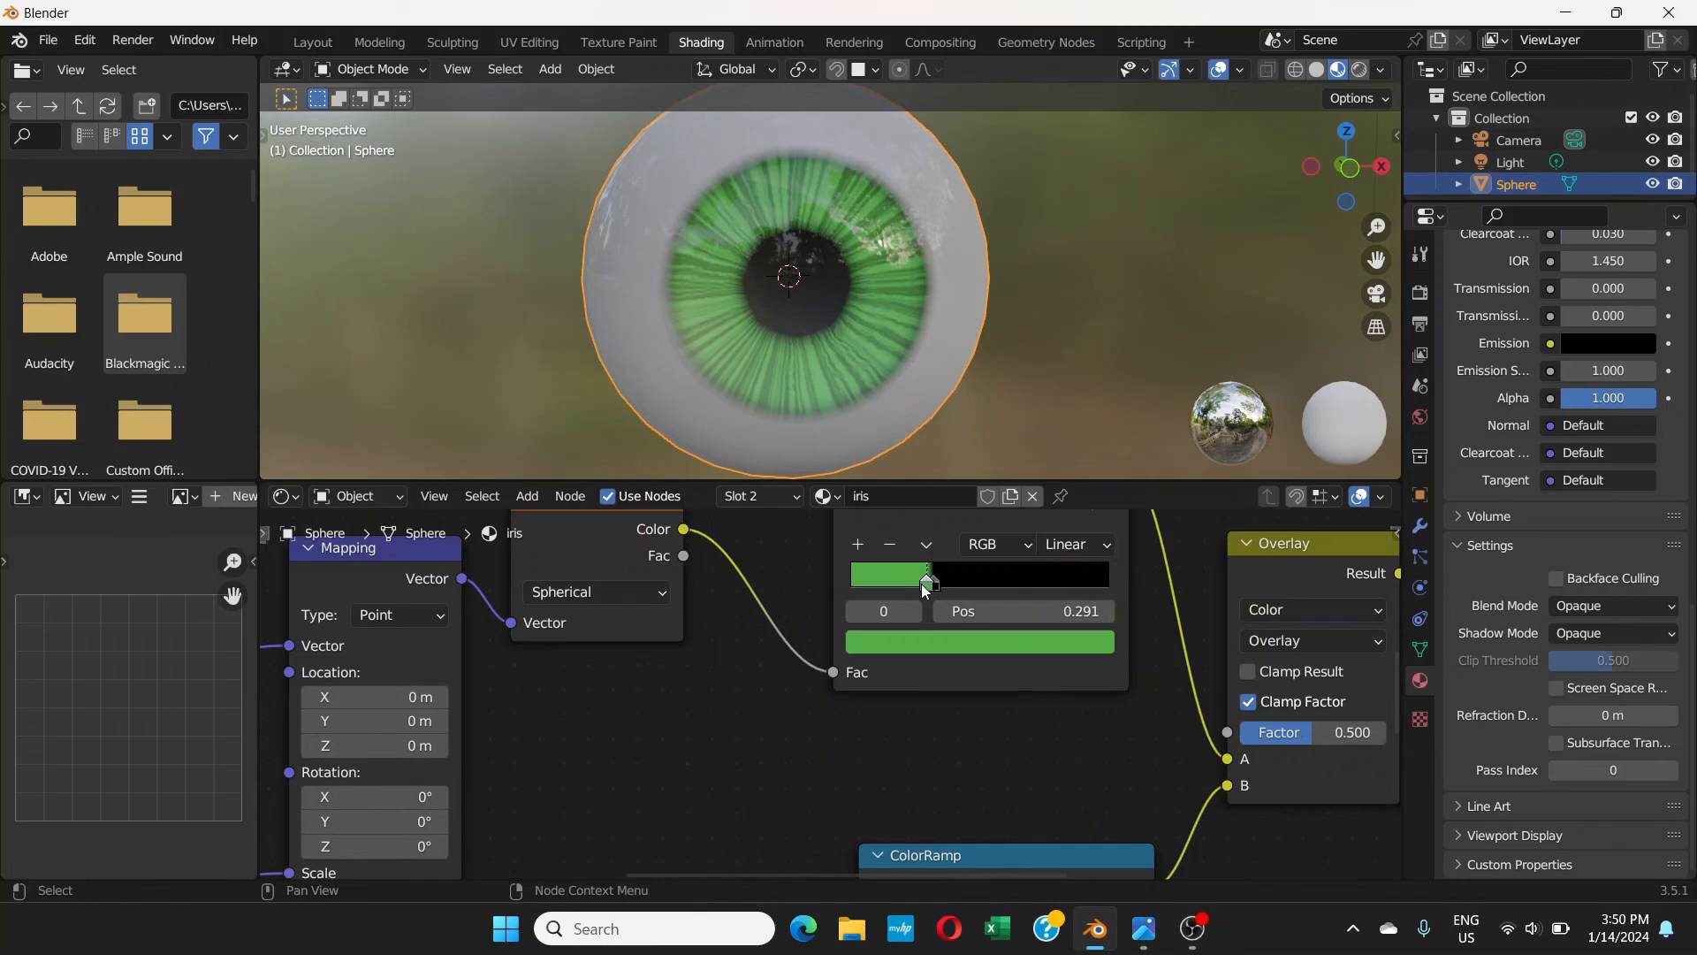
pyautogui.click(963, 644)
pyautogui.click(909, 434)
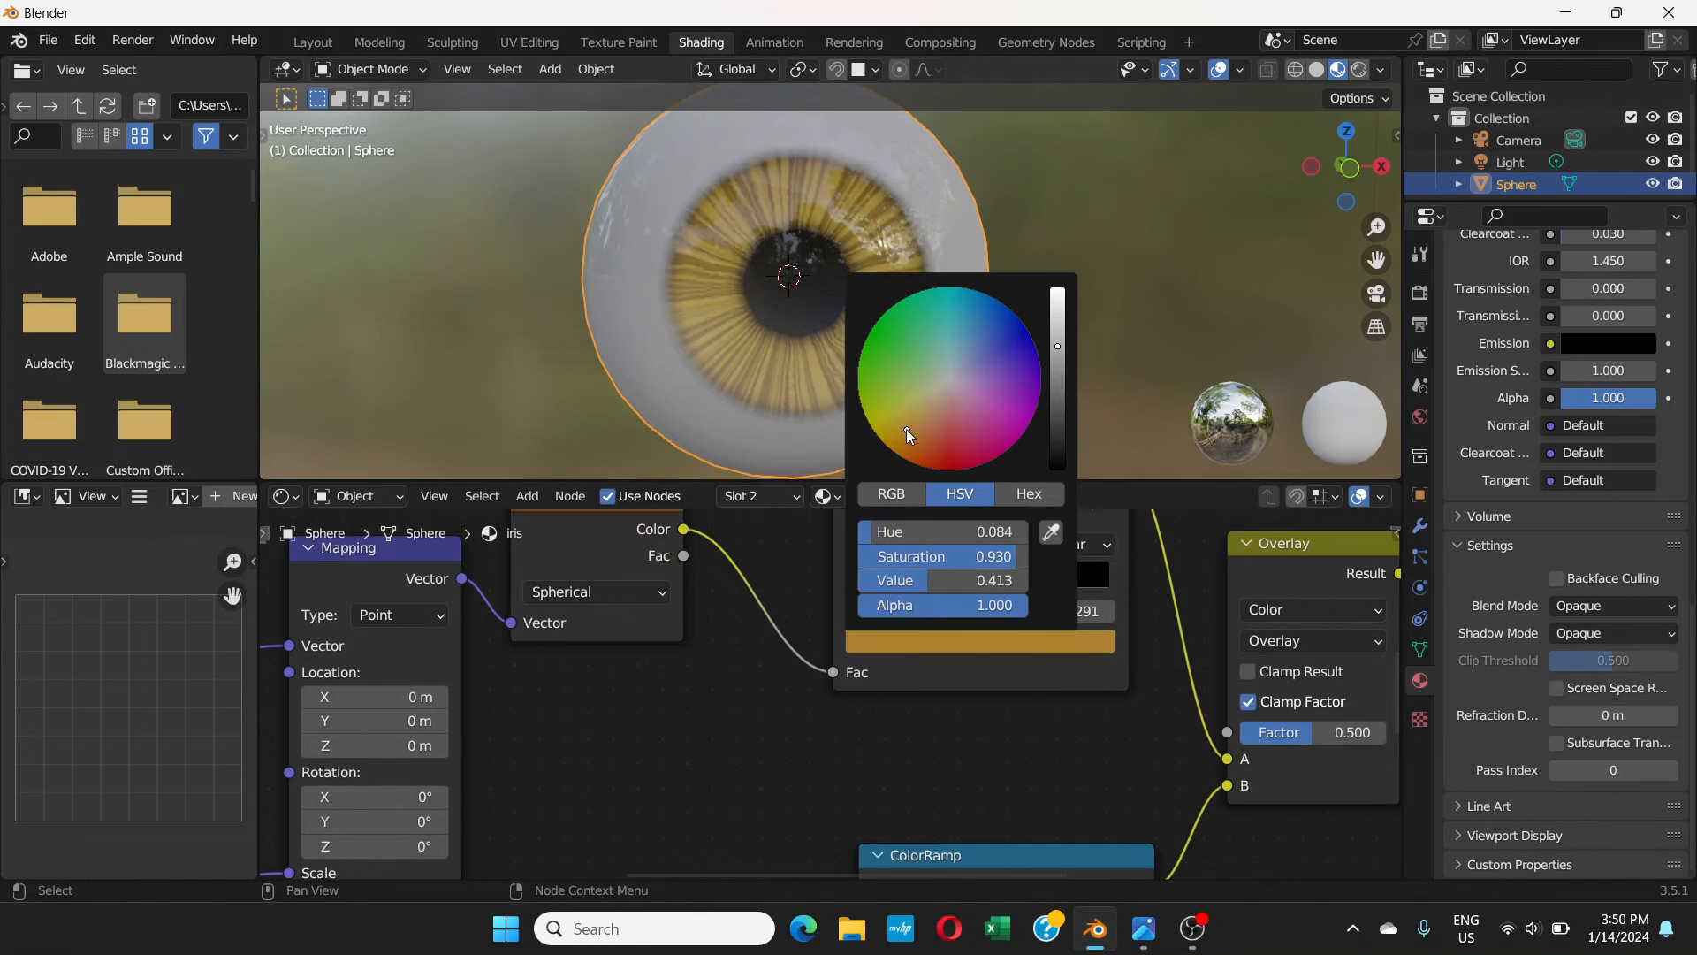
pyautogui.moveTo(910, 434); pyautogui.dragTo(919, 422)
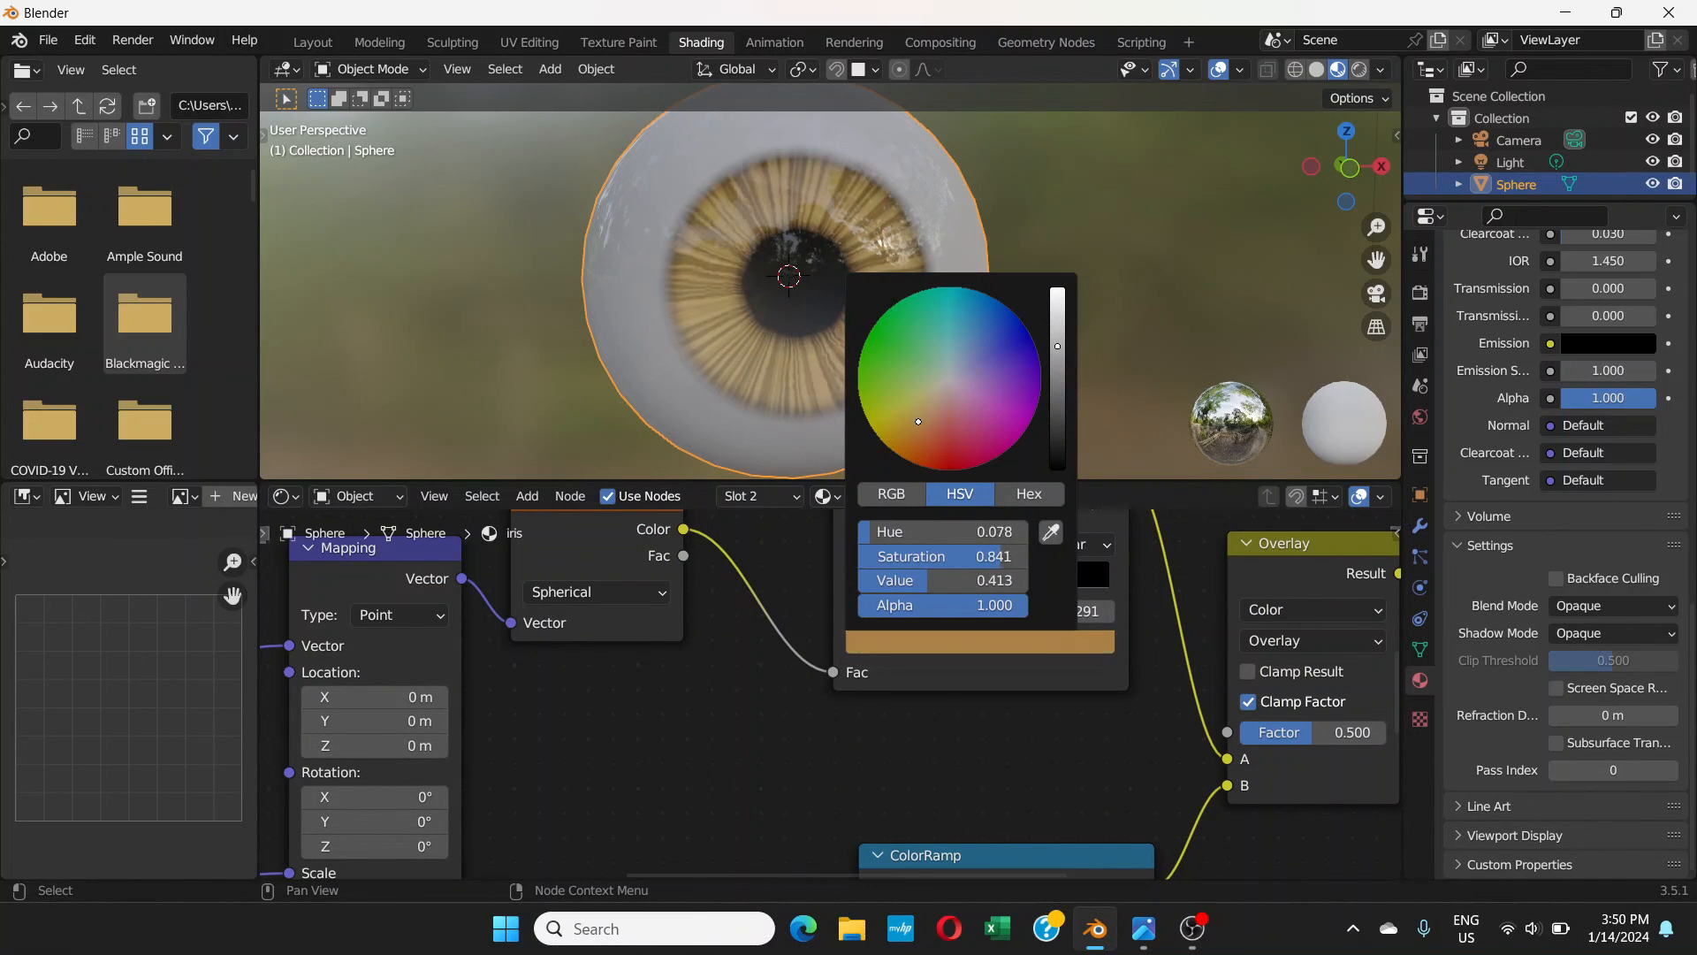
pyautogui.moveTo(1057, 345); pyautogui.dragTo(1057, 387)
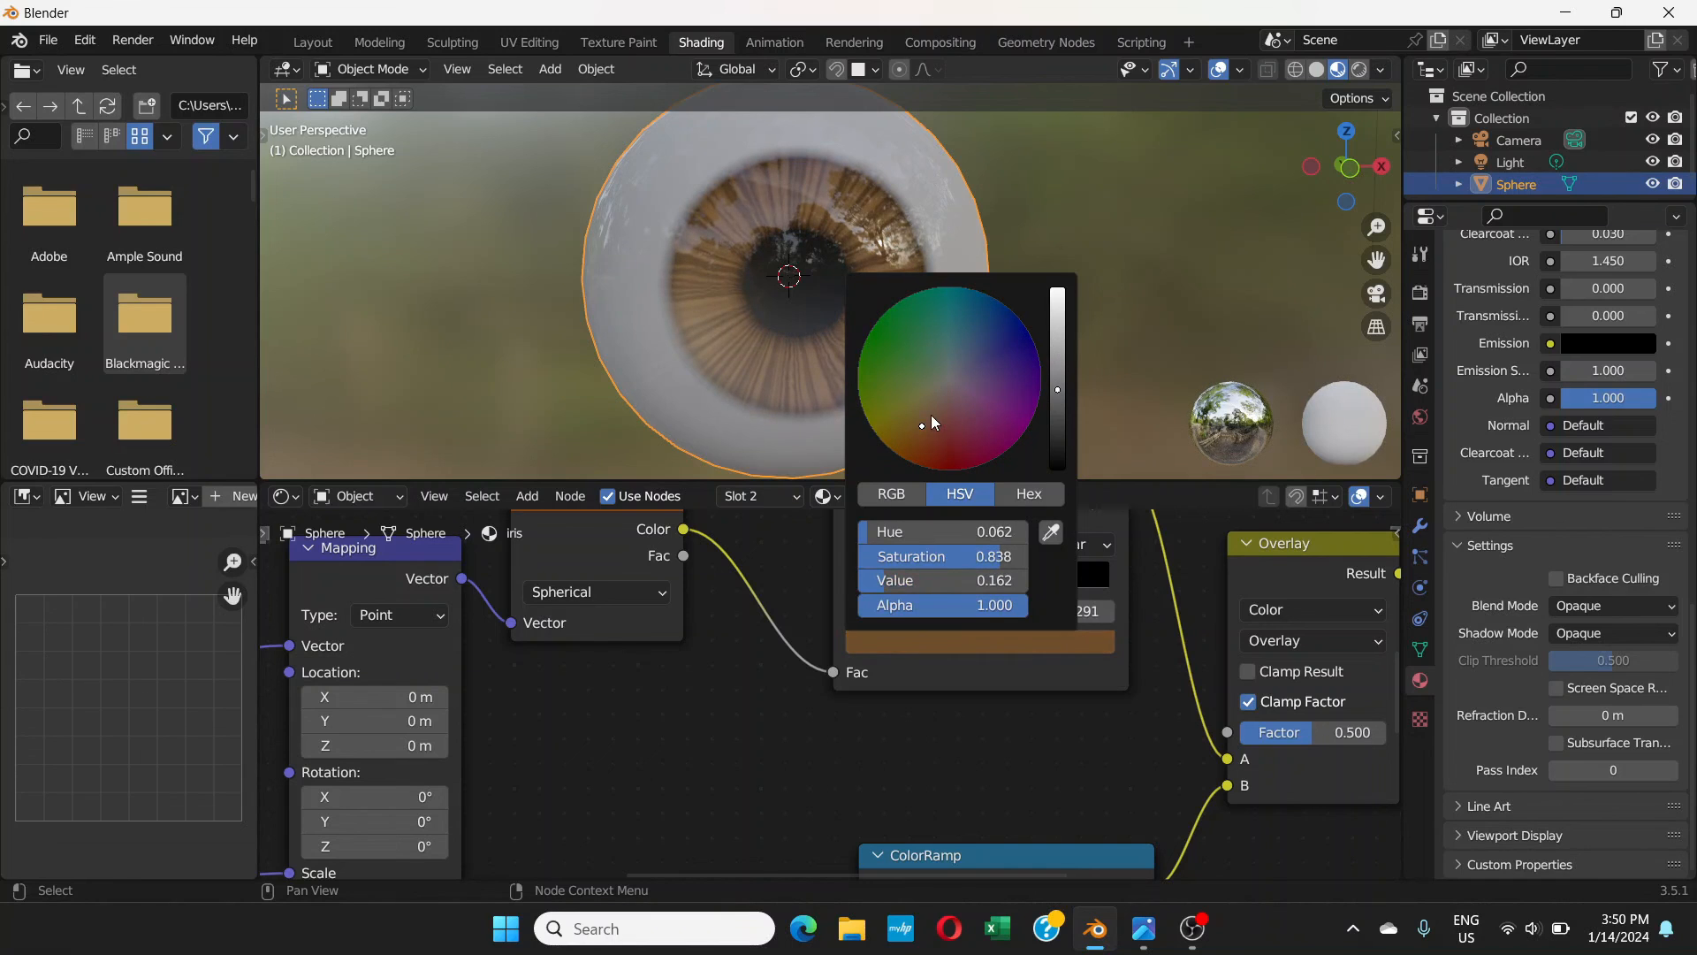
pyautogui.moveTo(934, 423)
pyautogui.mouseDown()
pyautogui.moveTo(900, 431)
pyautogui.moveTo(915, 439)
pyautogui.mouseUp()
pyautogui.moveTo(1058, 389); pyautogui.dragTo(1057, 405)
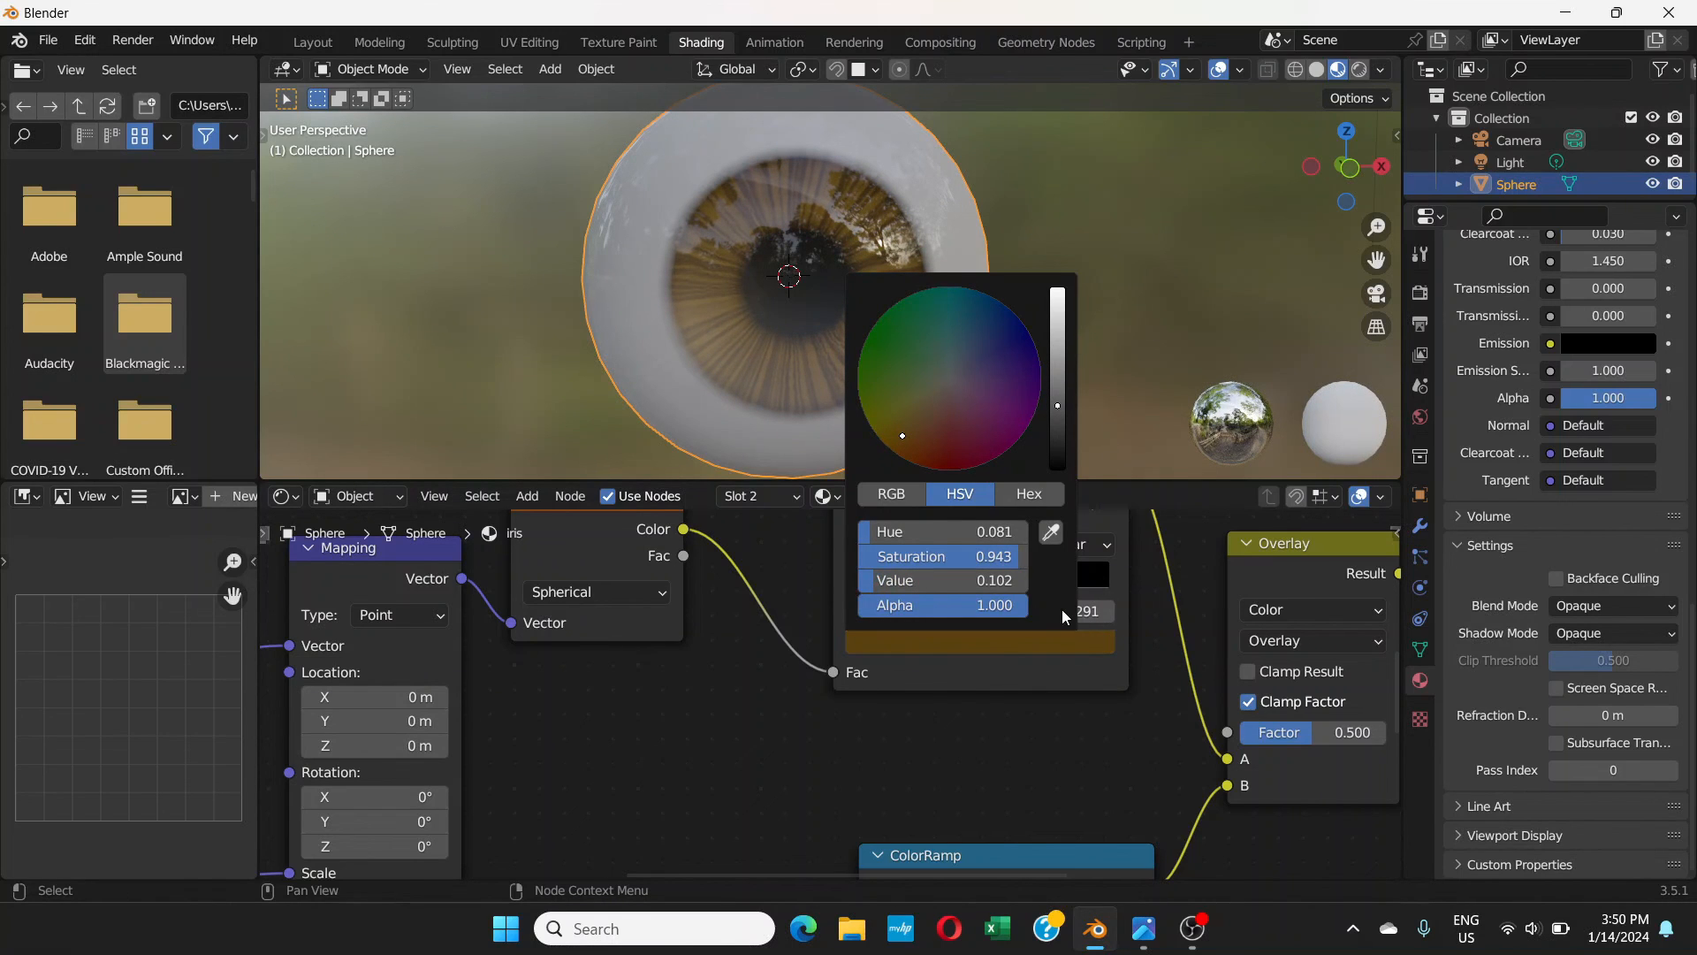
# - Inspect the recoloured iris on the eyeball up close and from an angle
pyautogui.moveTo(971, 422); pyautogui.dragTo(821, 336, button='middle')
pyautogui.scroll(2, 821, 336)
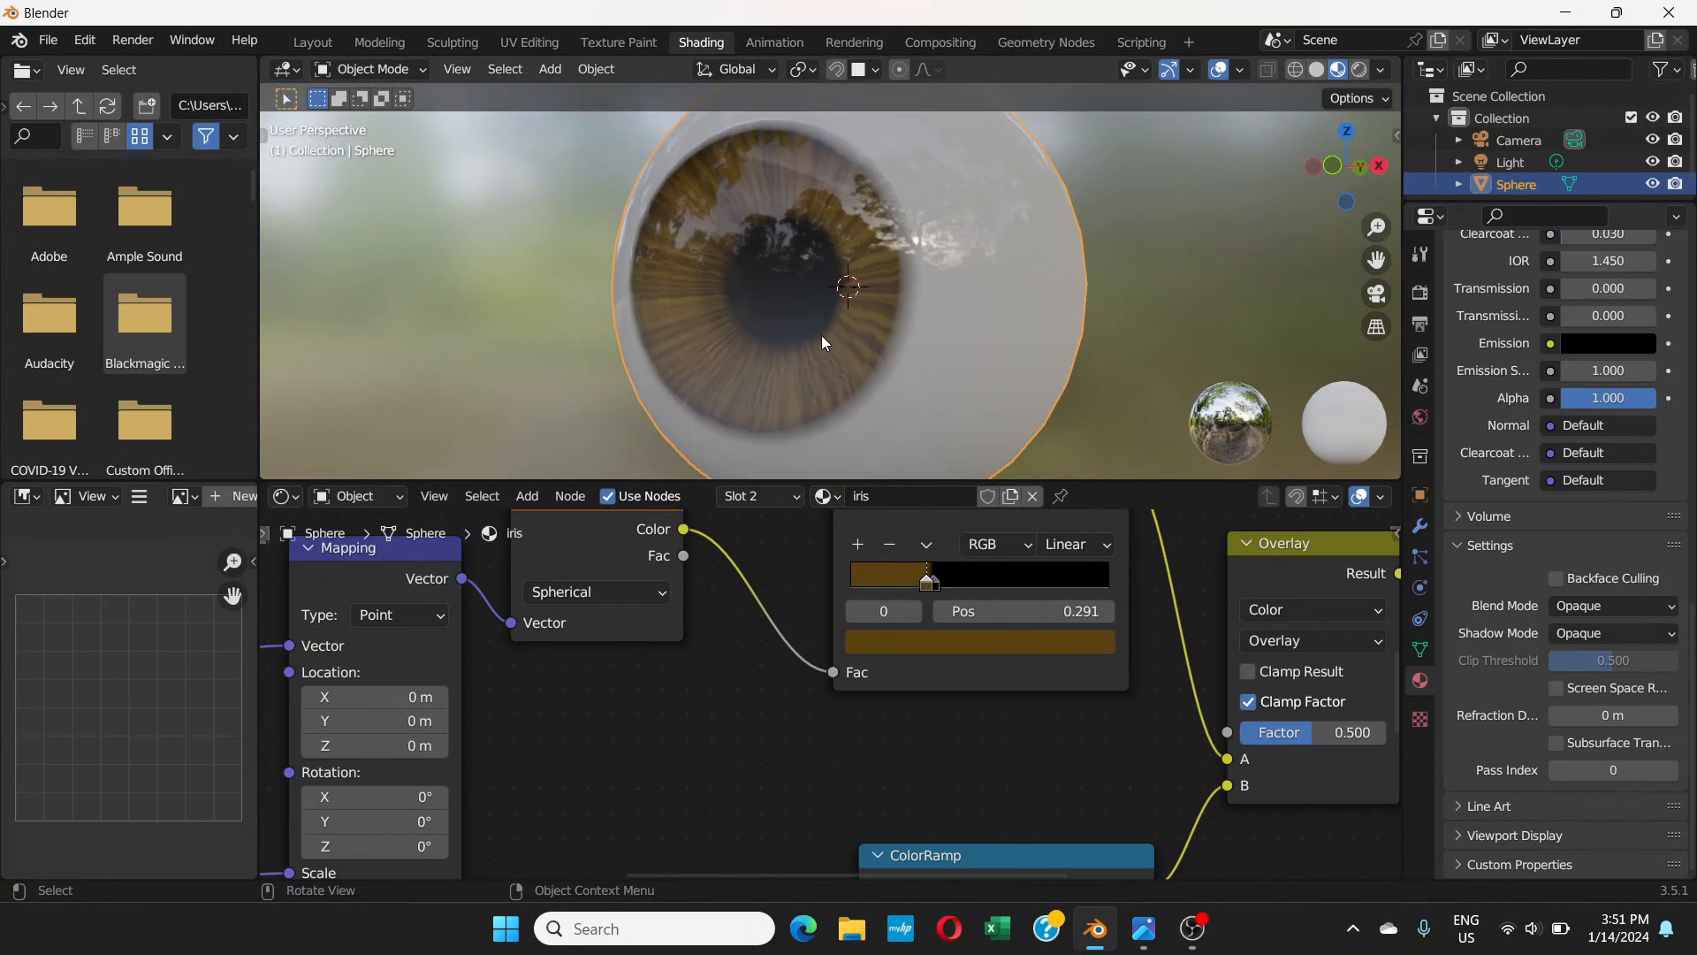
pyautogui.scroll(-3, 822, 336)
pyautogui.scroll(2, 821, 336)
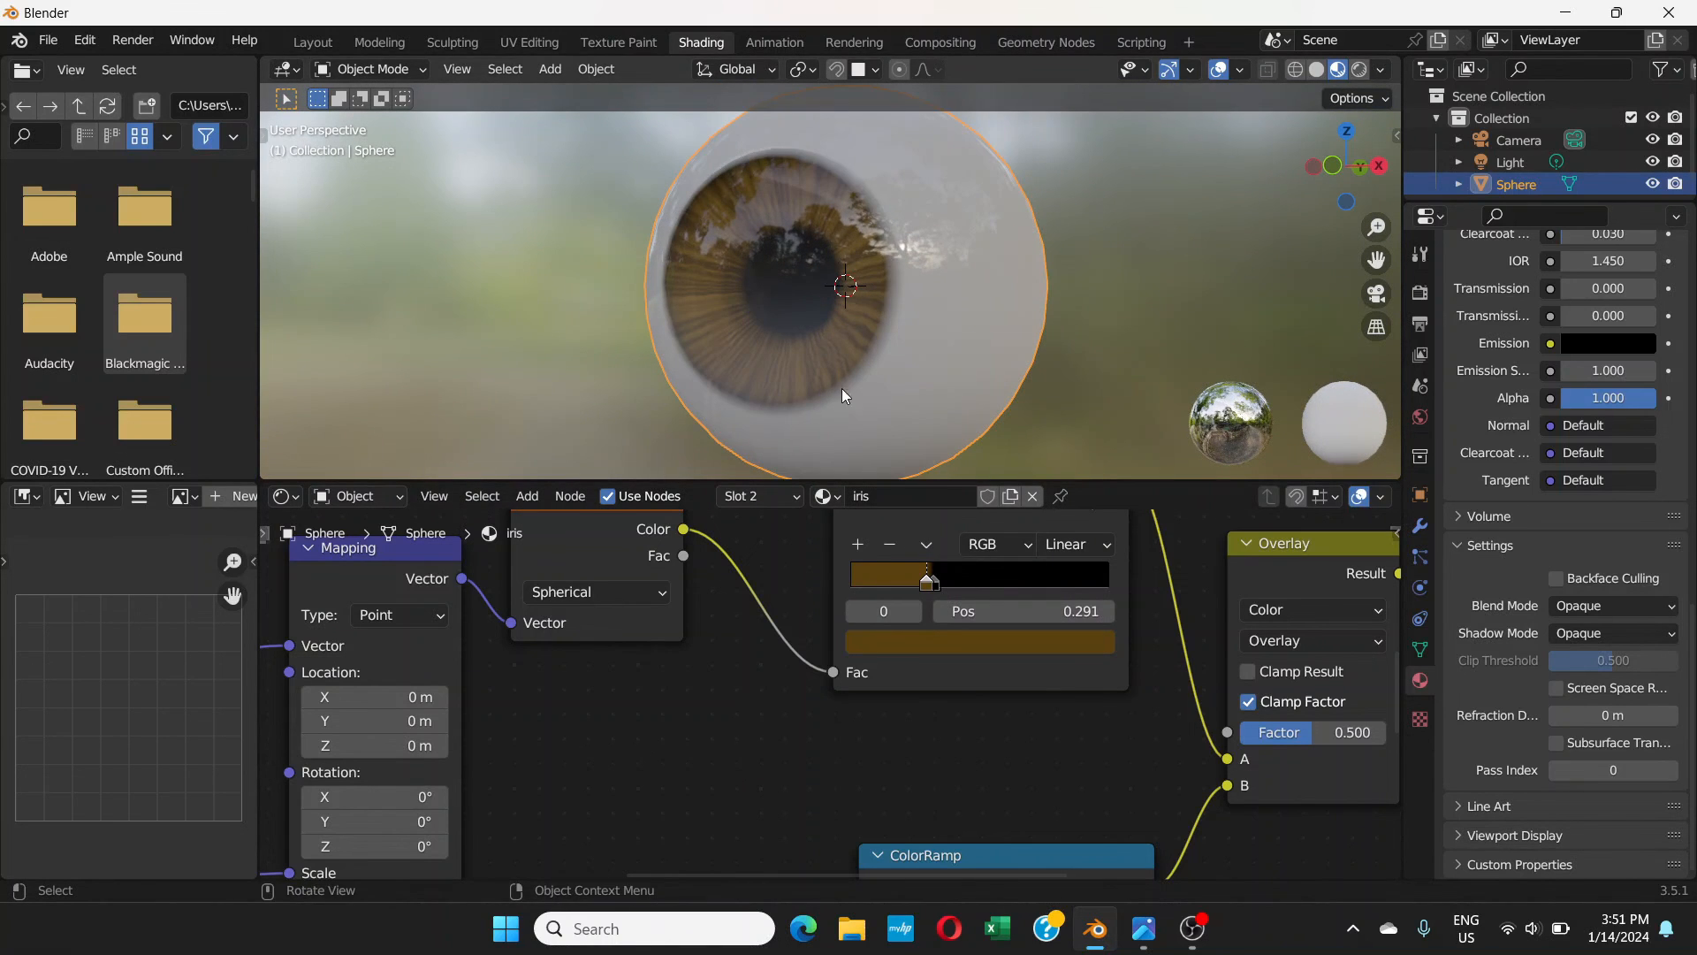
pyautogui.moveTo(842, 390); pyautogui.dragTo(752, 320, button='middle')
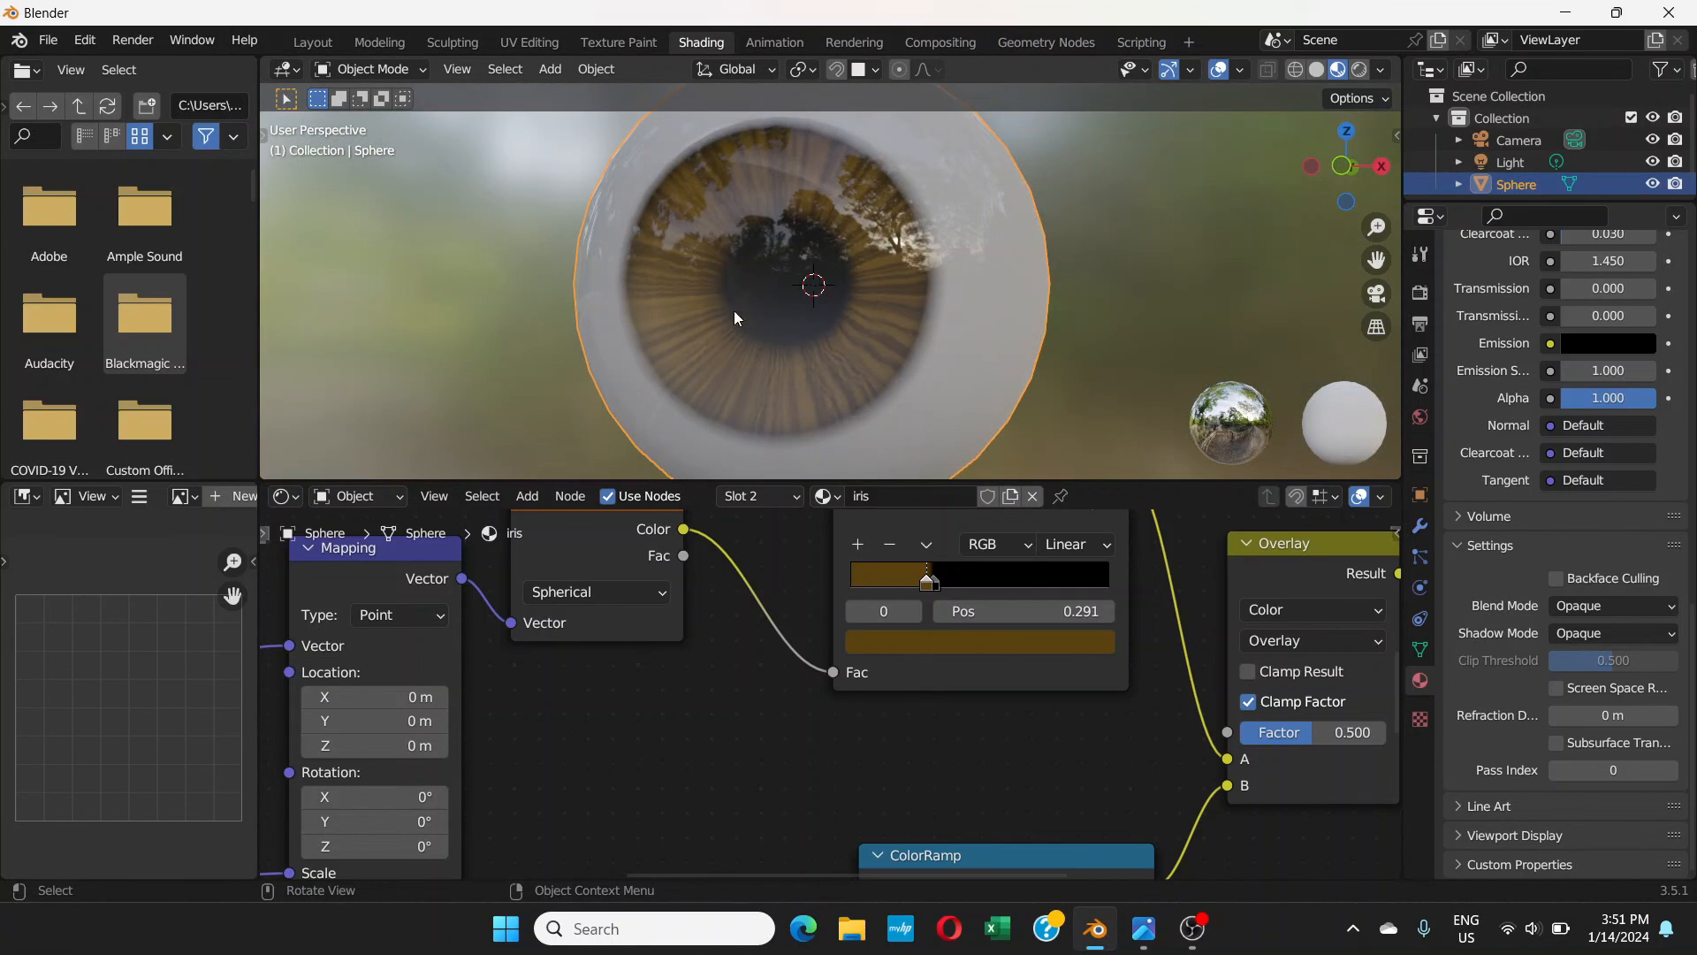
# - Brighten the brown stop of the iris gradient's ColorRamp to Hue 0.079, Saturation 0.959 and Value 0.272
pyautogui.moveTo(811, 318); pyautogui.dragTo(783, 285, button='middle')
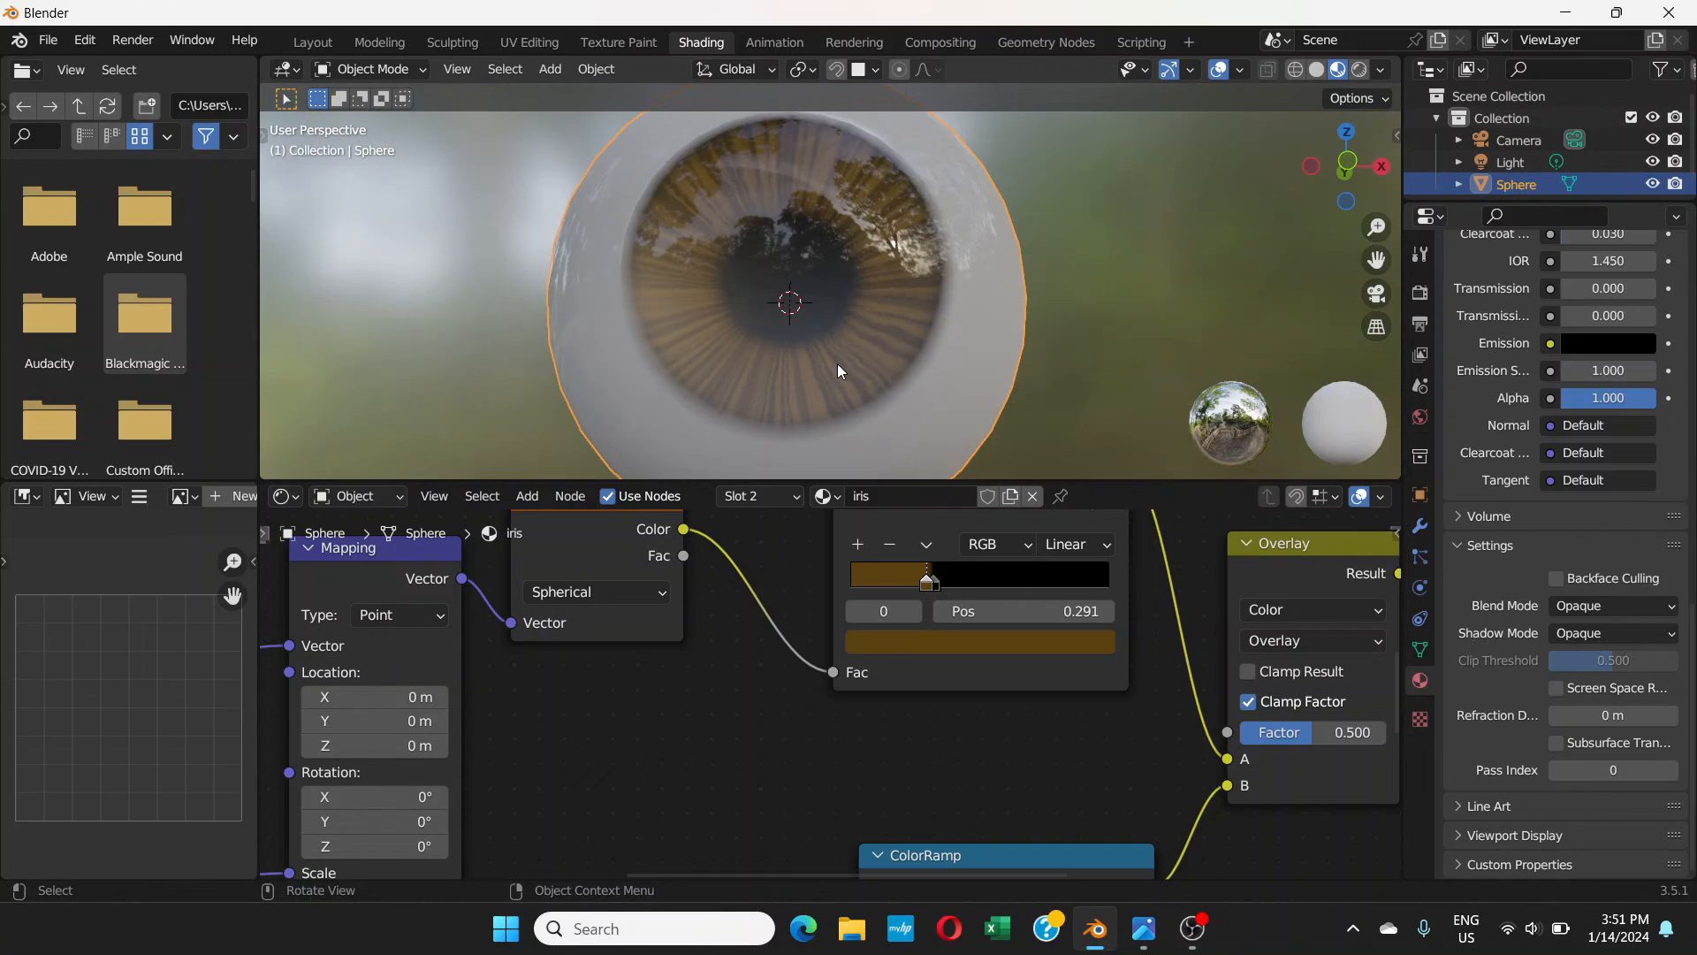
pyautogui.click(928, 583)
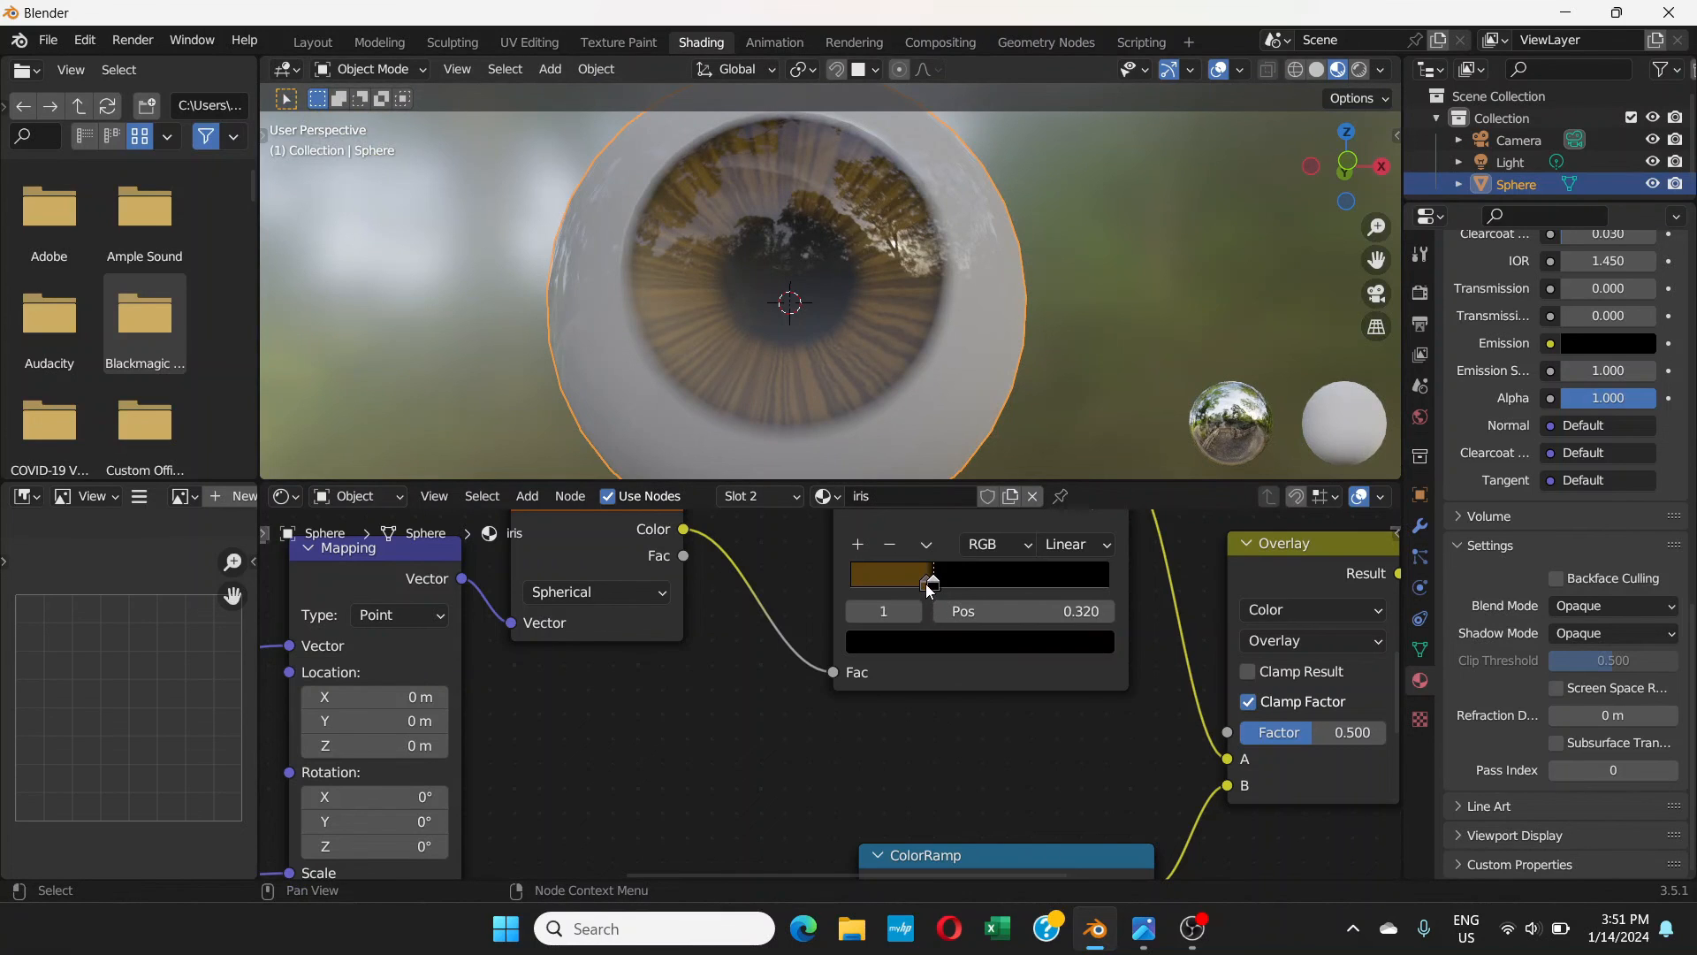
pyautogui.click(921, 641)
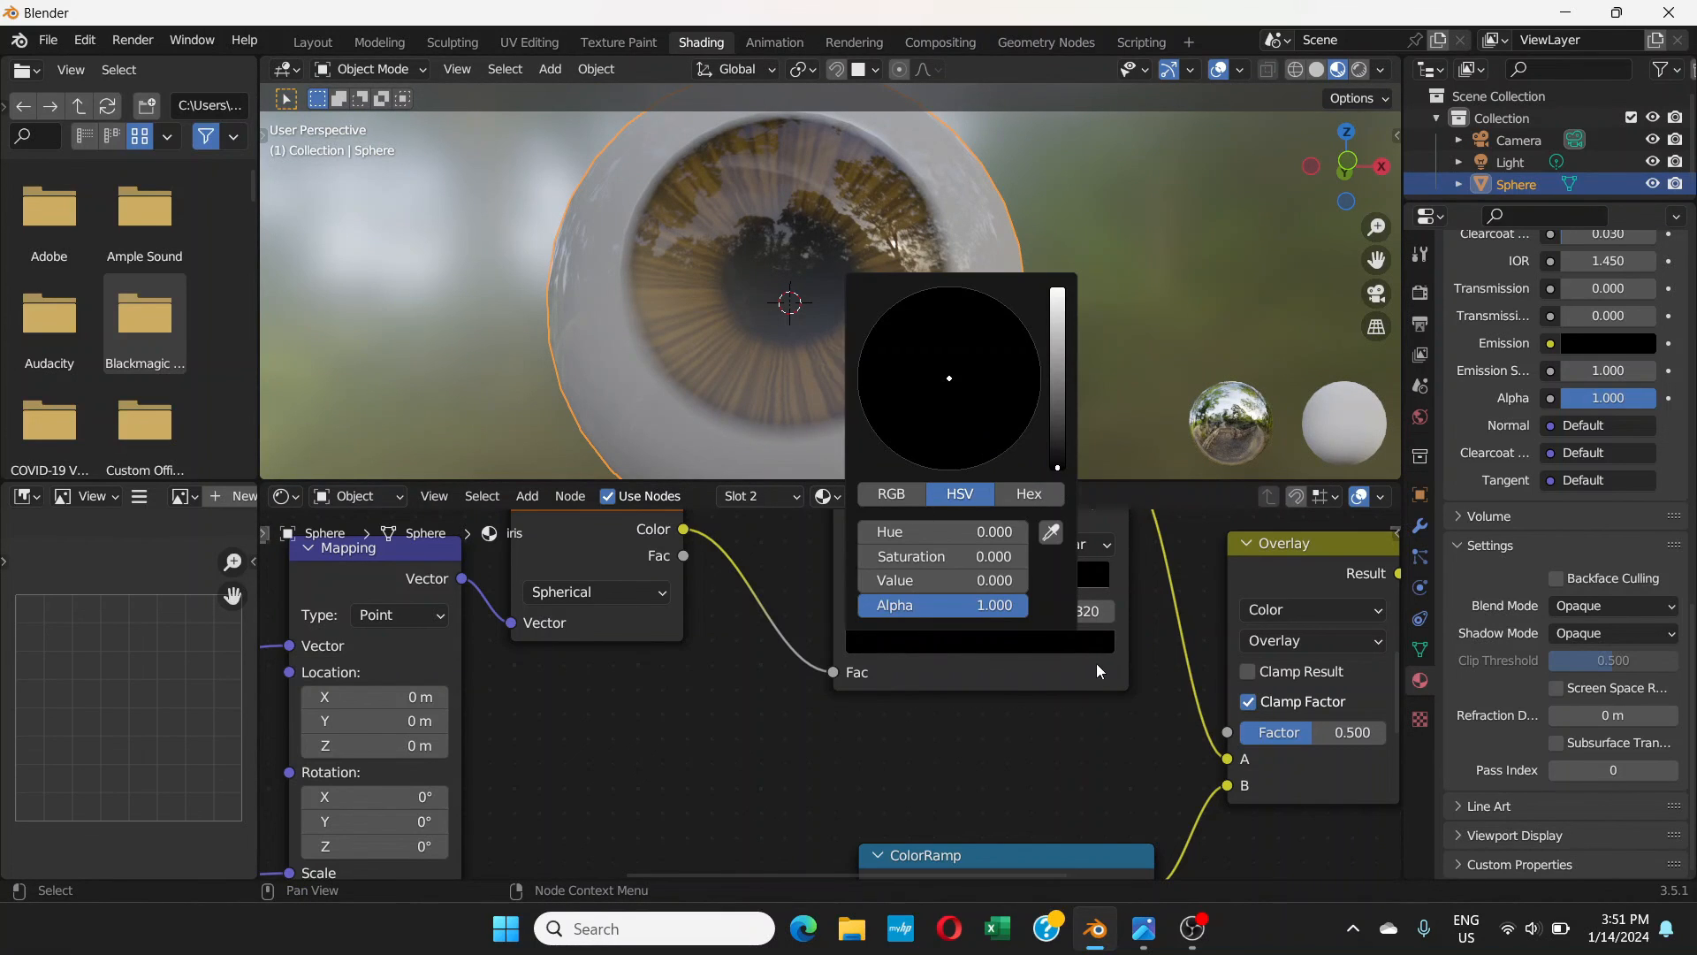
pyautogui.click(924, 586)
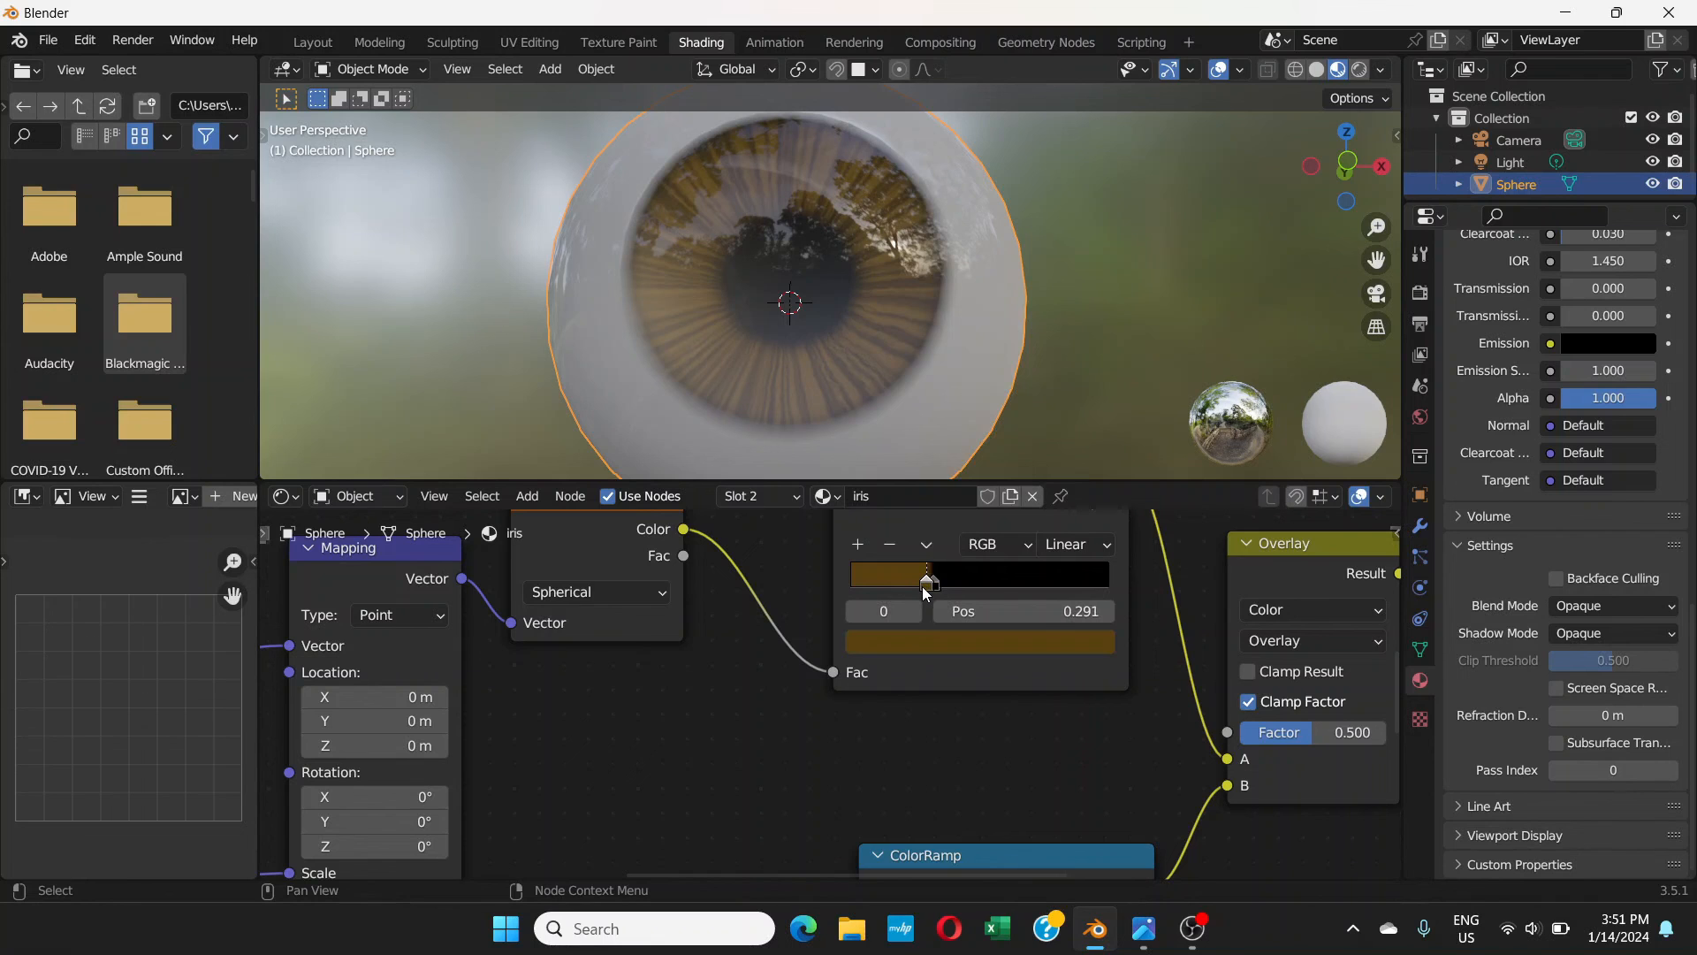
pyautogui.click(953, 639)
pyautogui.moveTo(1057, 359); pyautogui.dragTo(1057, 329)
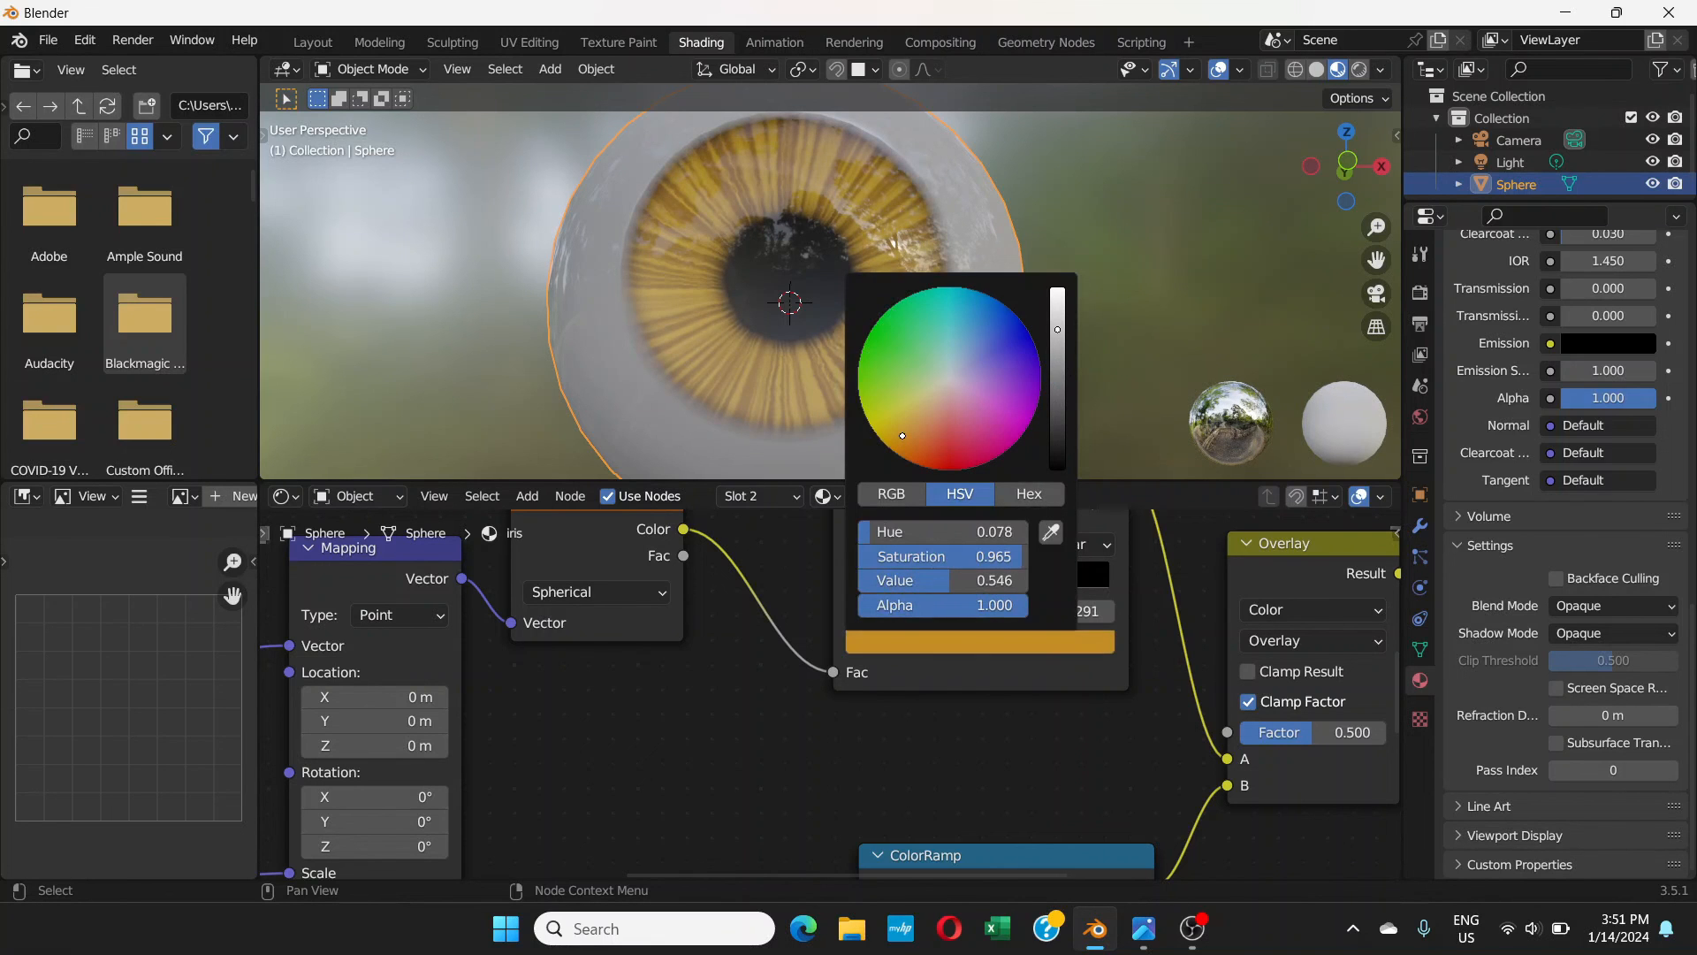
pyautogui.moveTo(742, 310)
pyautogui.mouseDown(button='middle')
pyautogui.moveTo(639, 354)
pyautogui.moveTo(750, 316)
pyautogui.mouseUp(button='middle')
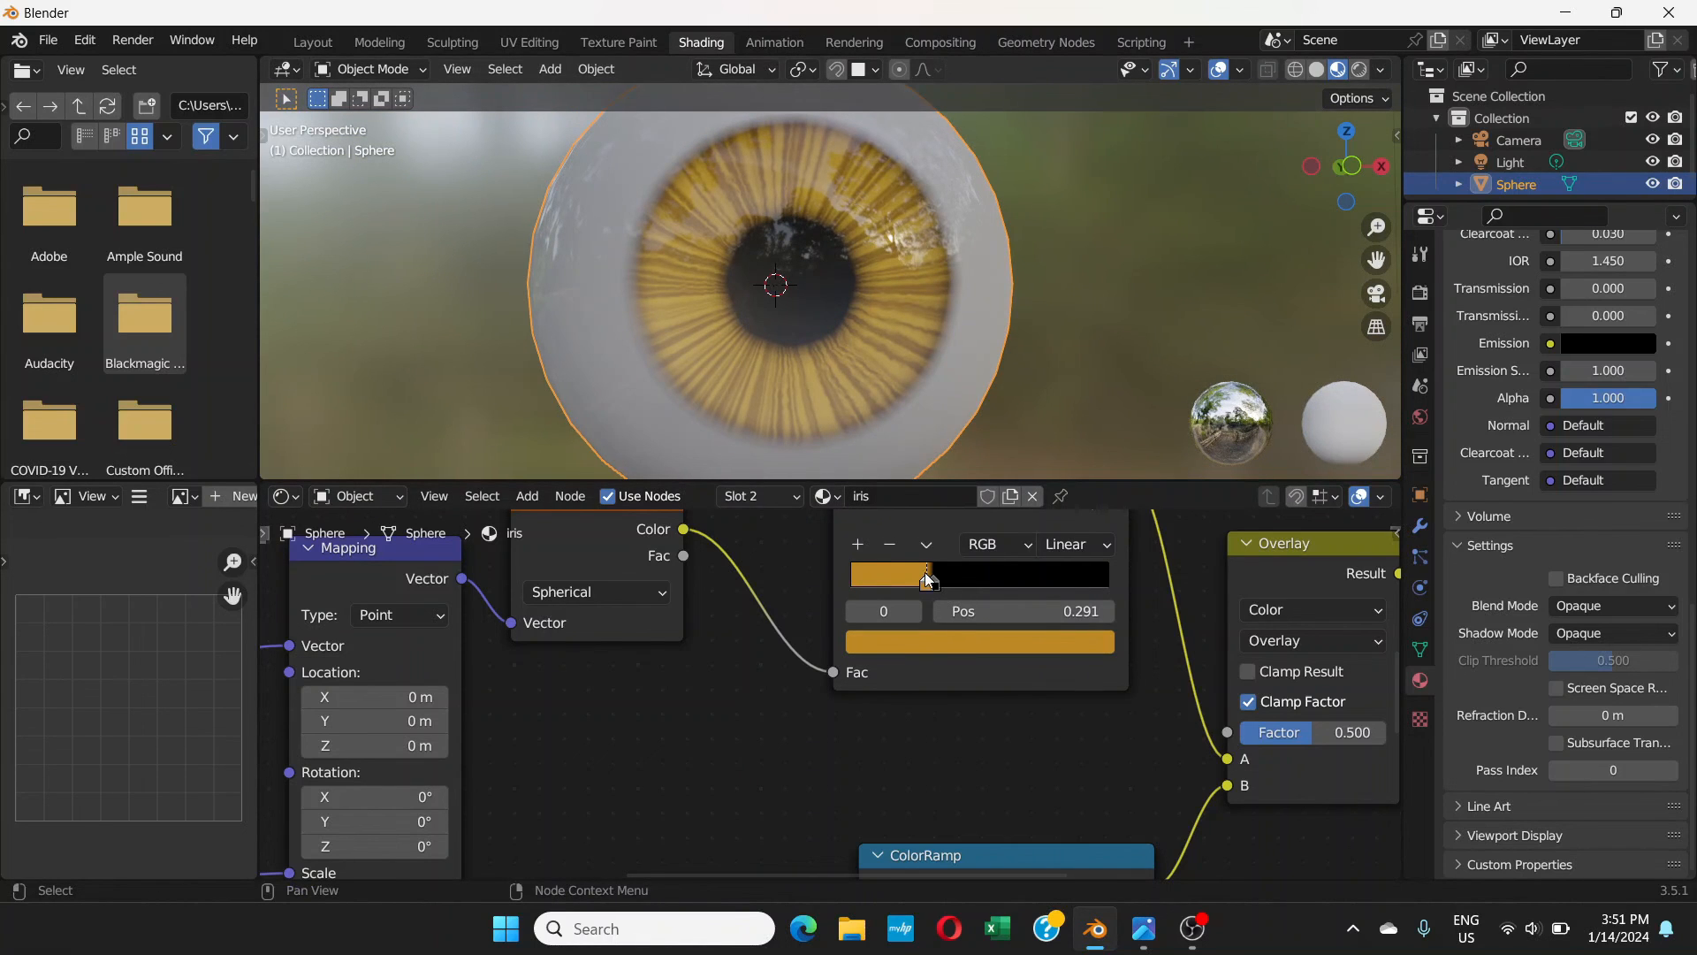
pyautogui.click(932, 637)
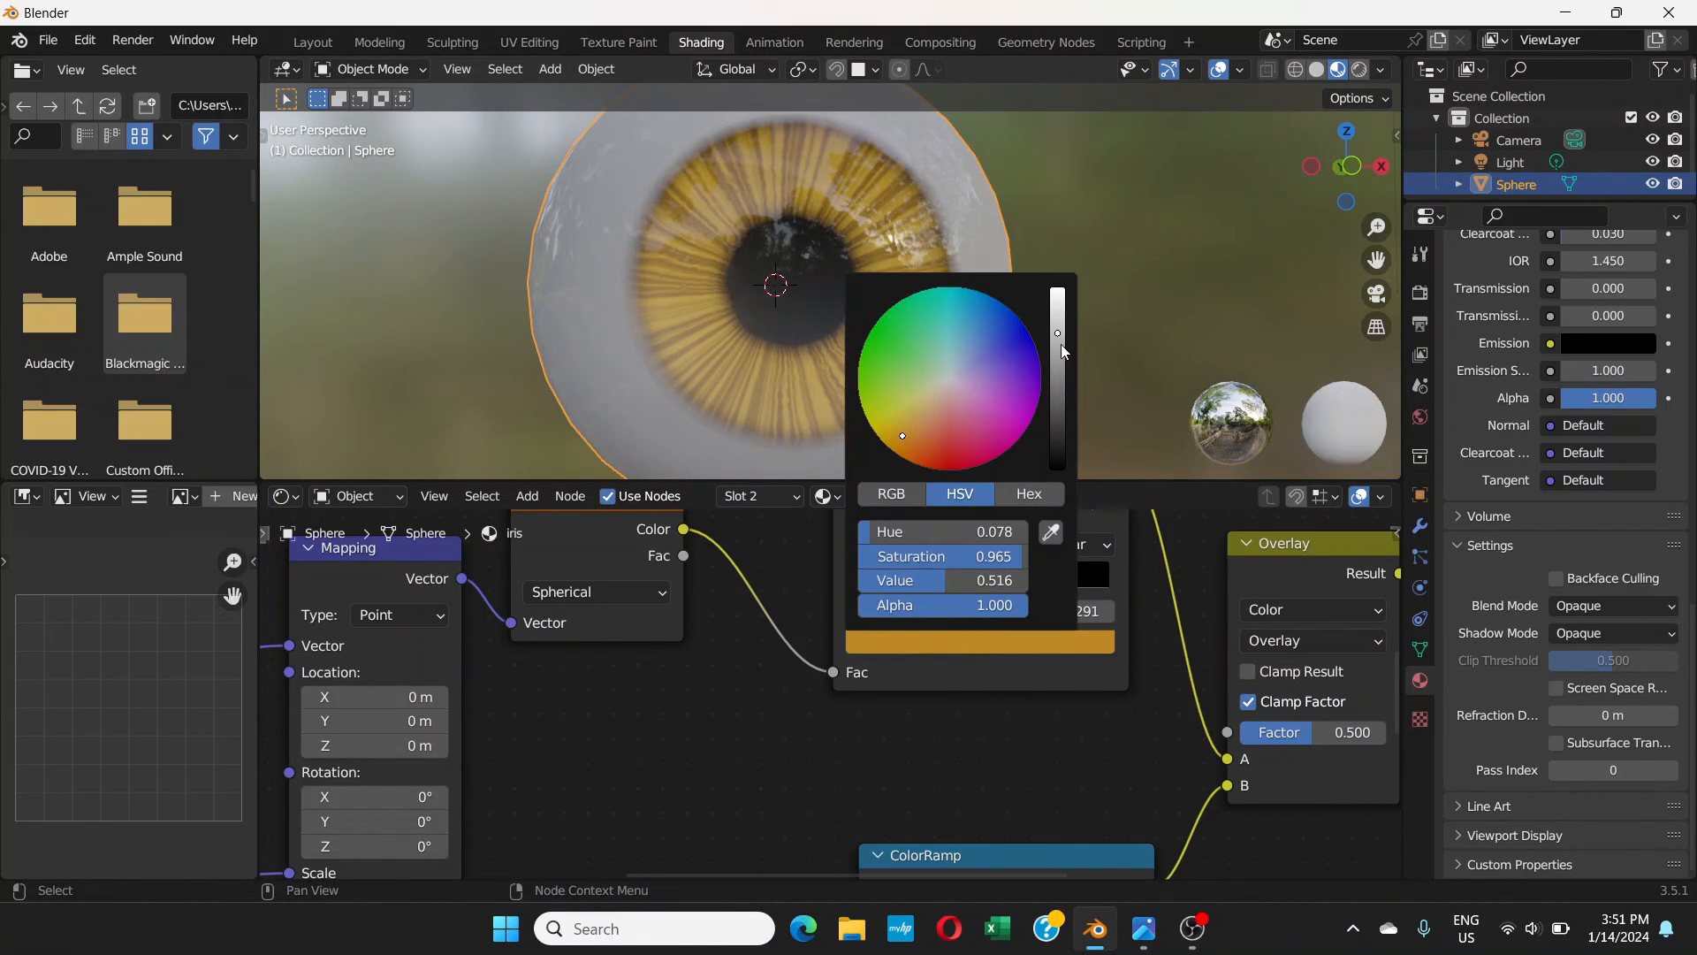
pyautogui.moveTo(1063, 346); pyautogui.dragTo(1057, 367)
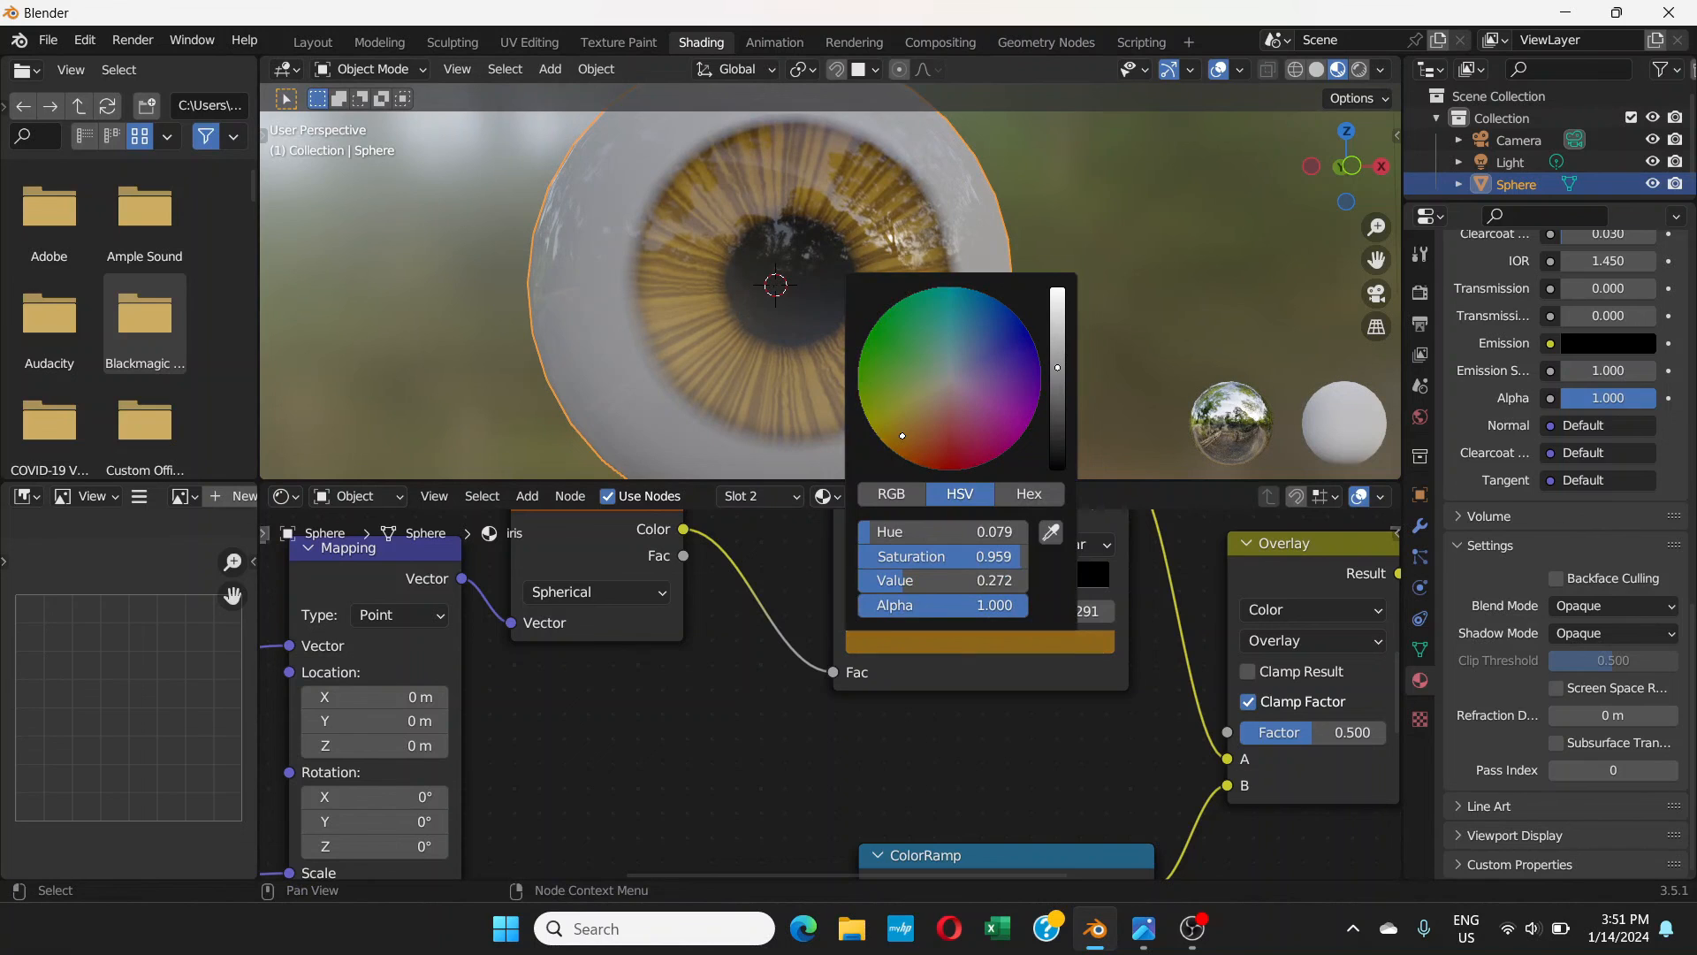
# - Examine the lighter brown iris on the deselected eyeball from the front, the sides and up close
pyautogui.moveTo(1116, 326); pyautogui.dragTo(1054, 338, button='middle')
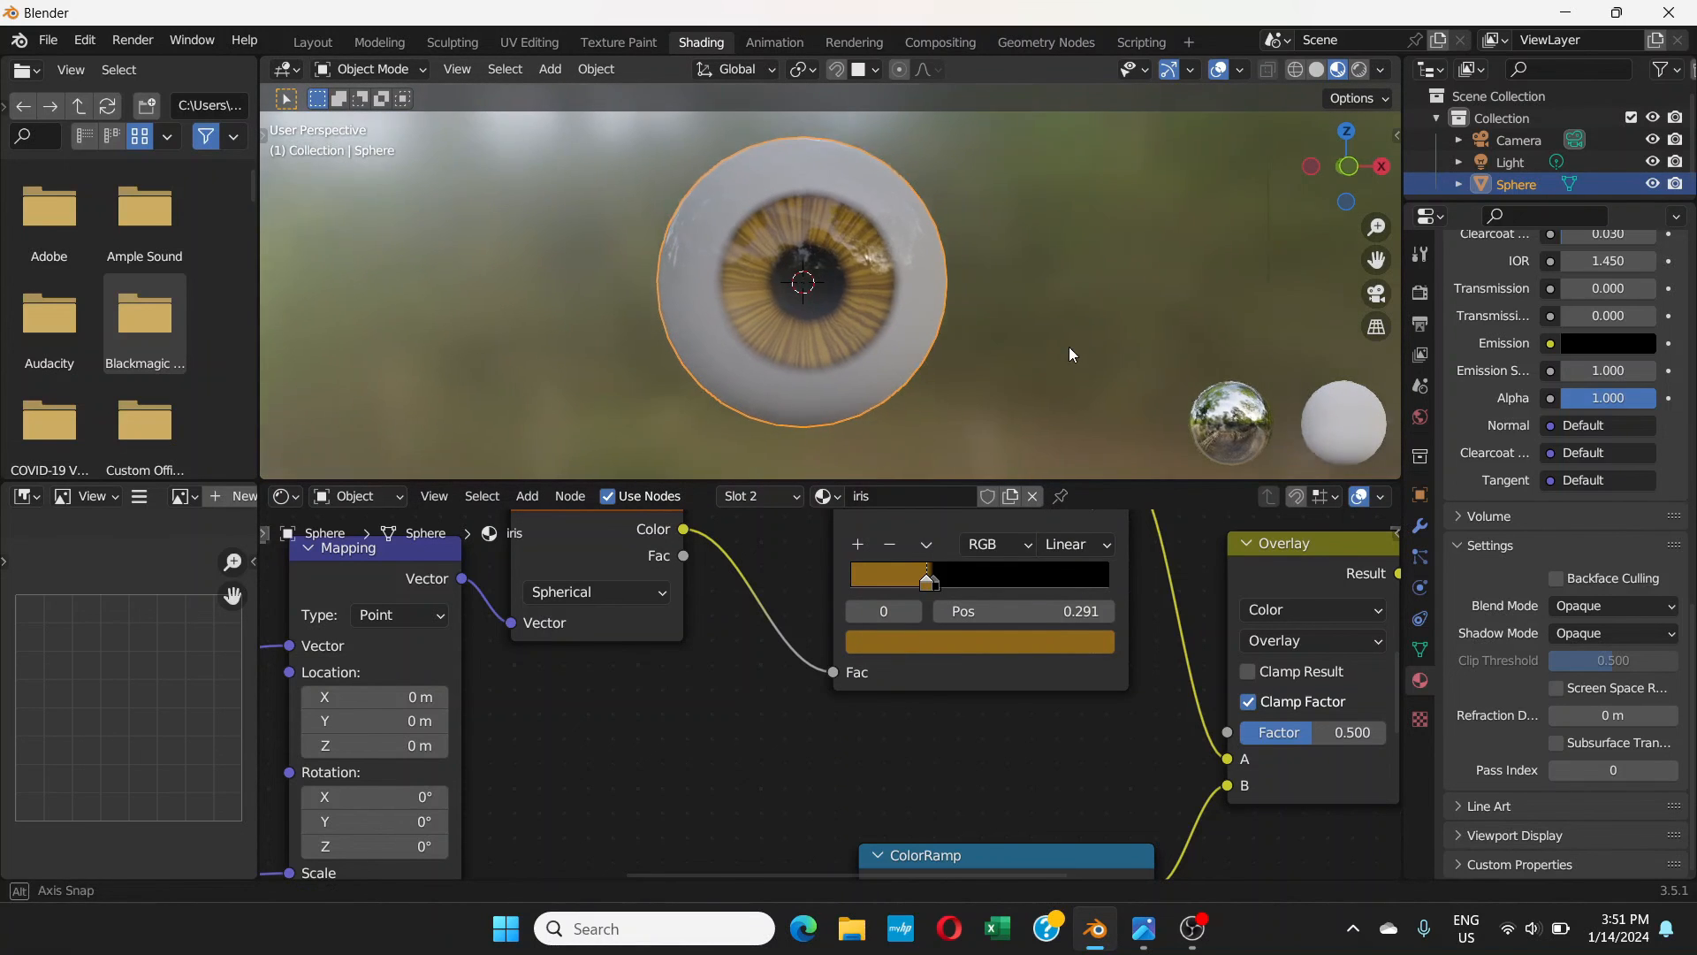
pyautogui.click(937, 399)
pyautogui.scroll(-1, 837, 426)
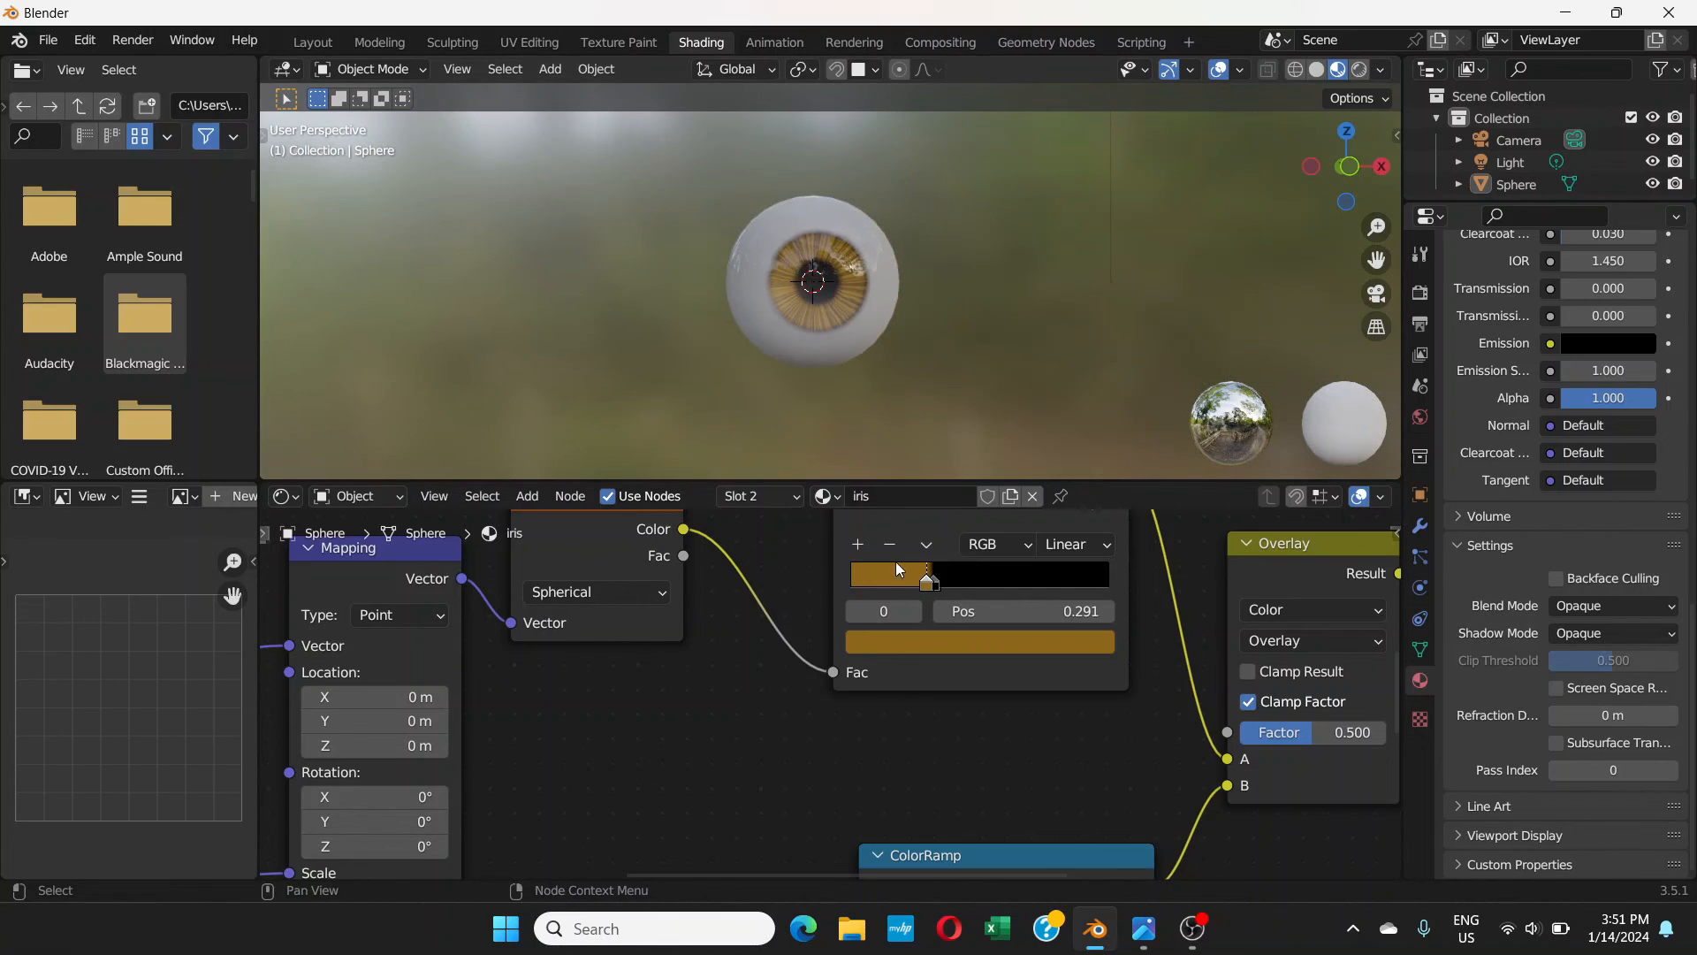
pyautogui.moveTo(764, 290); pyautogui.dragTo(822, 307, button='middle')
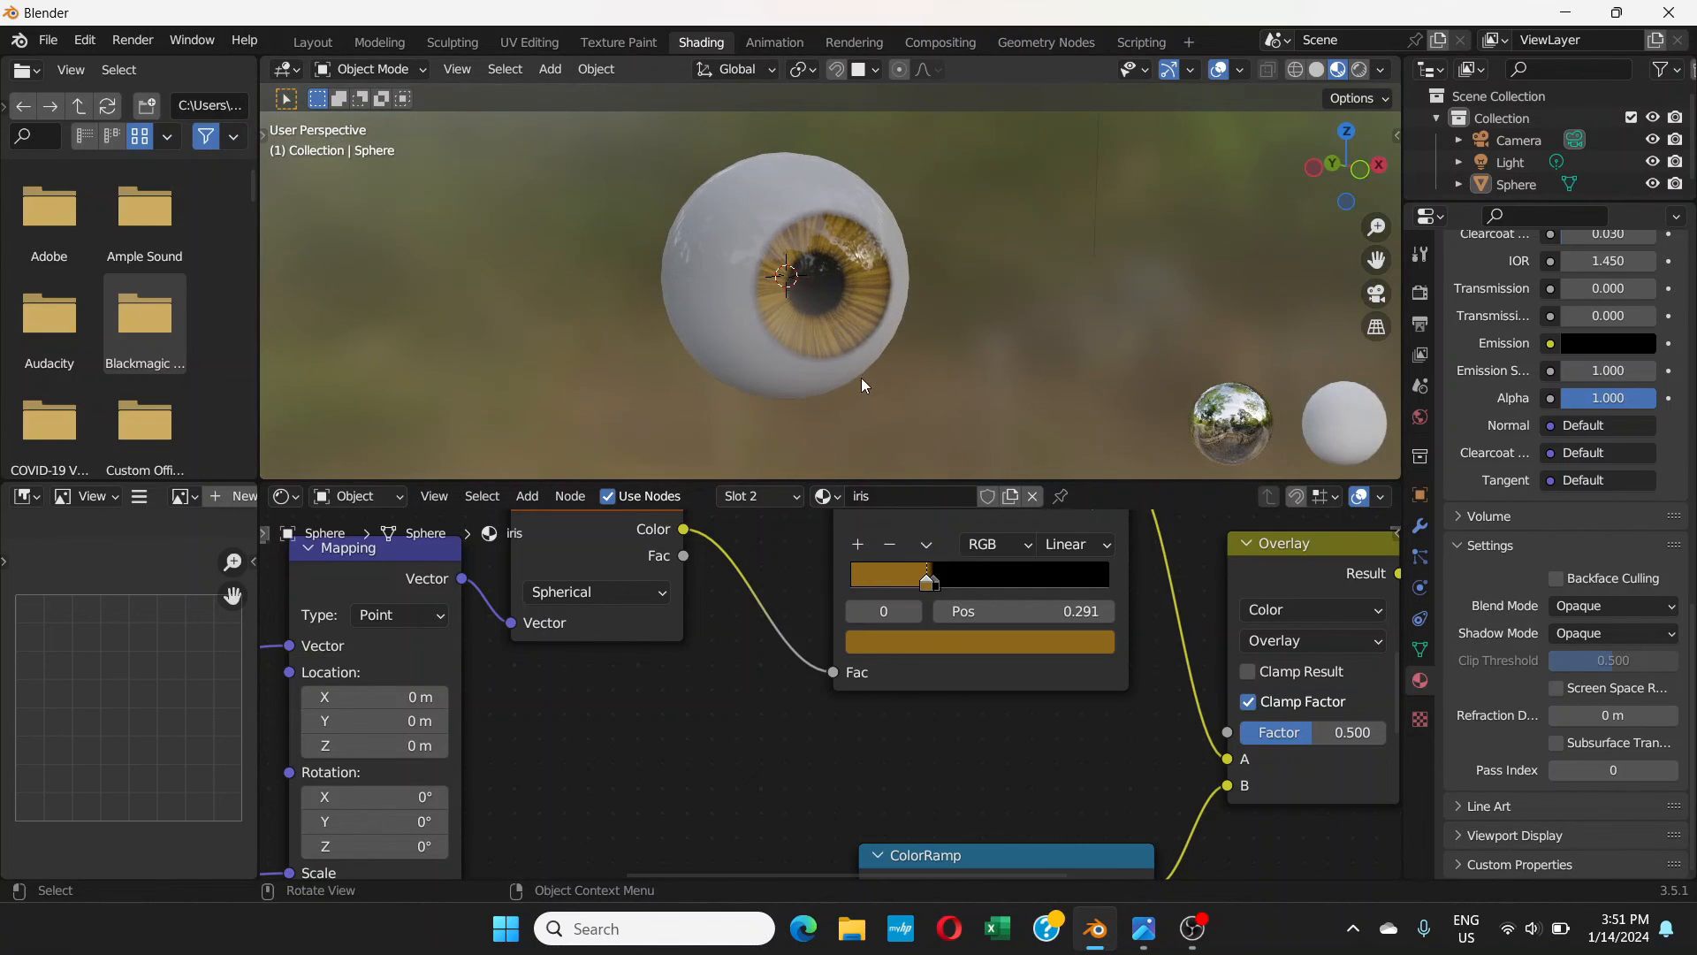
pyautogui.moveTo(864, 383); pyautogui.dragTo(817, 314, button='middle')
pyautogui.scroll(4, 817, 315)
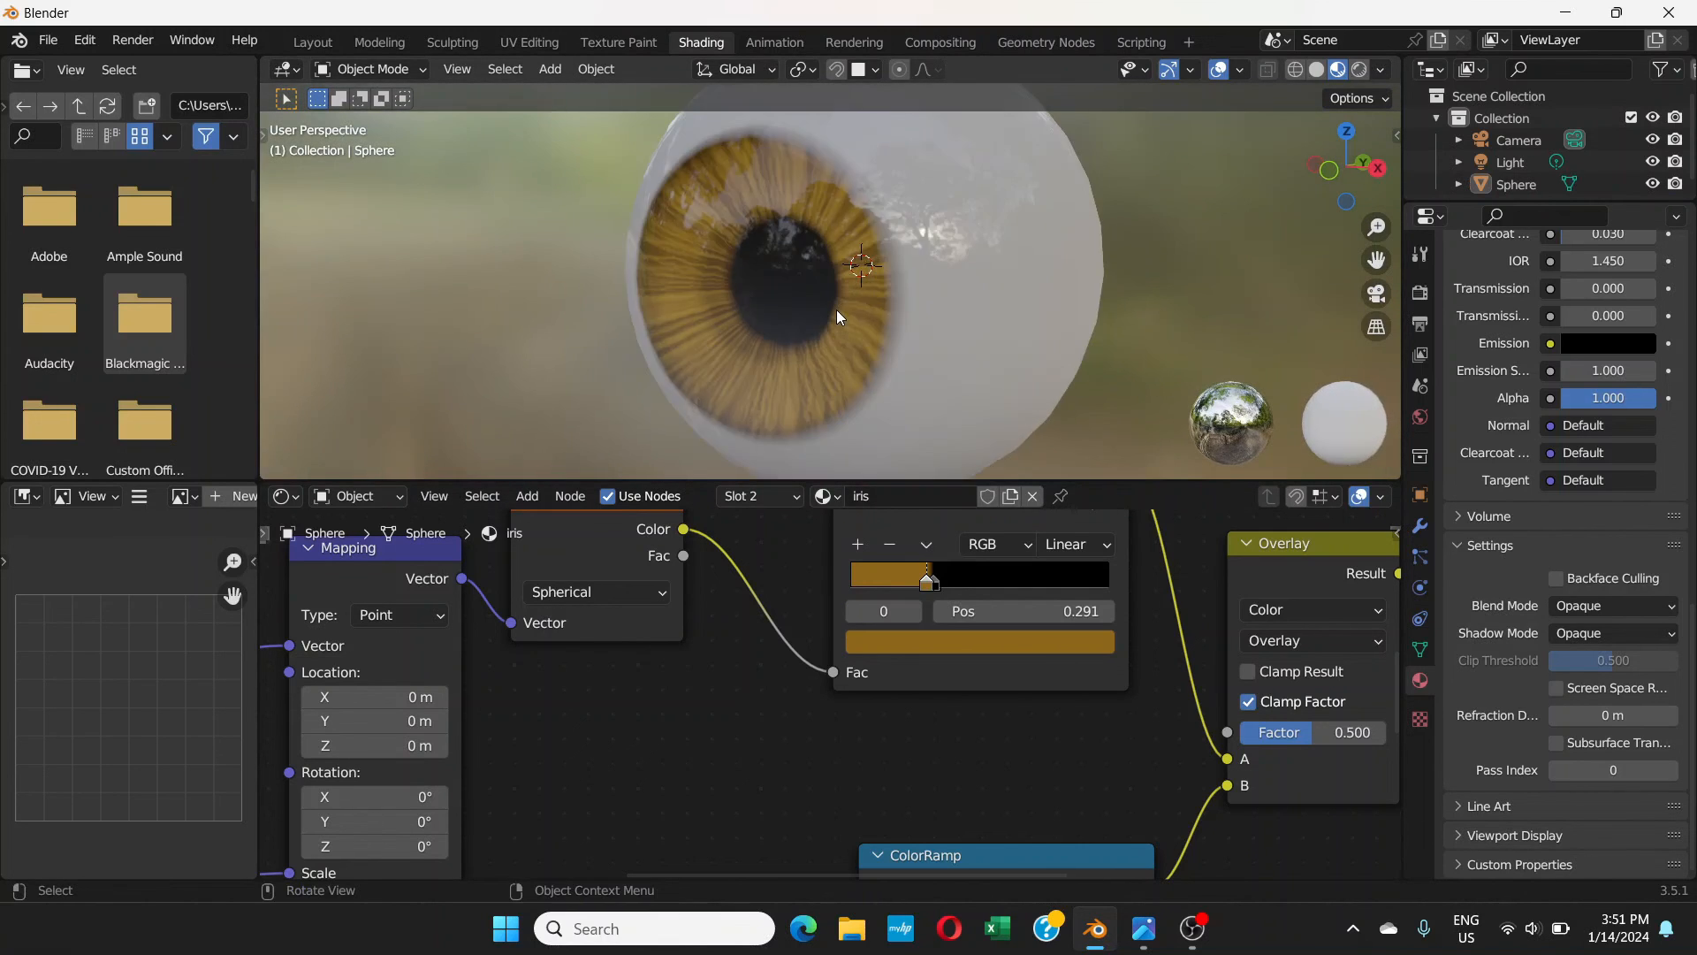
pyautogui.scroll(-4, 843, 306)
pyautogui.moveTo(918, 331)
pyautogui.mouseDown(button='middle')
pyautogui.moveTo(745, 355)
pyautogui.moveTo(910, 337)
pyautogui.mouseUp(button='middle')
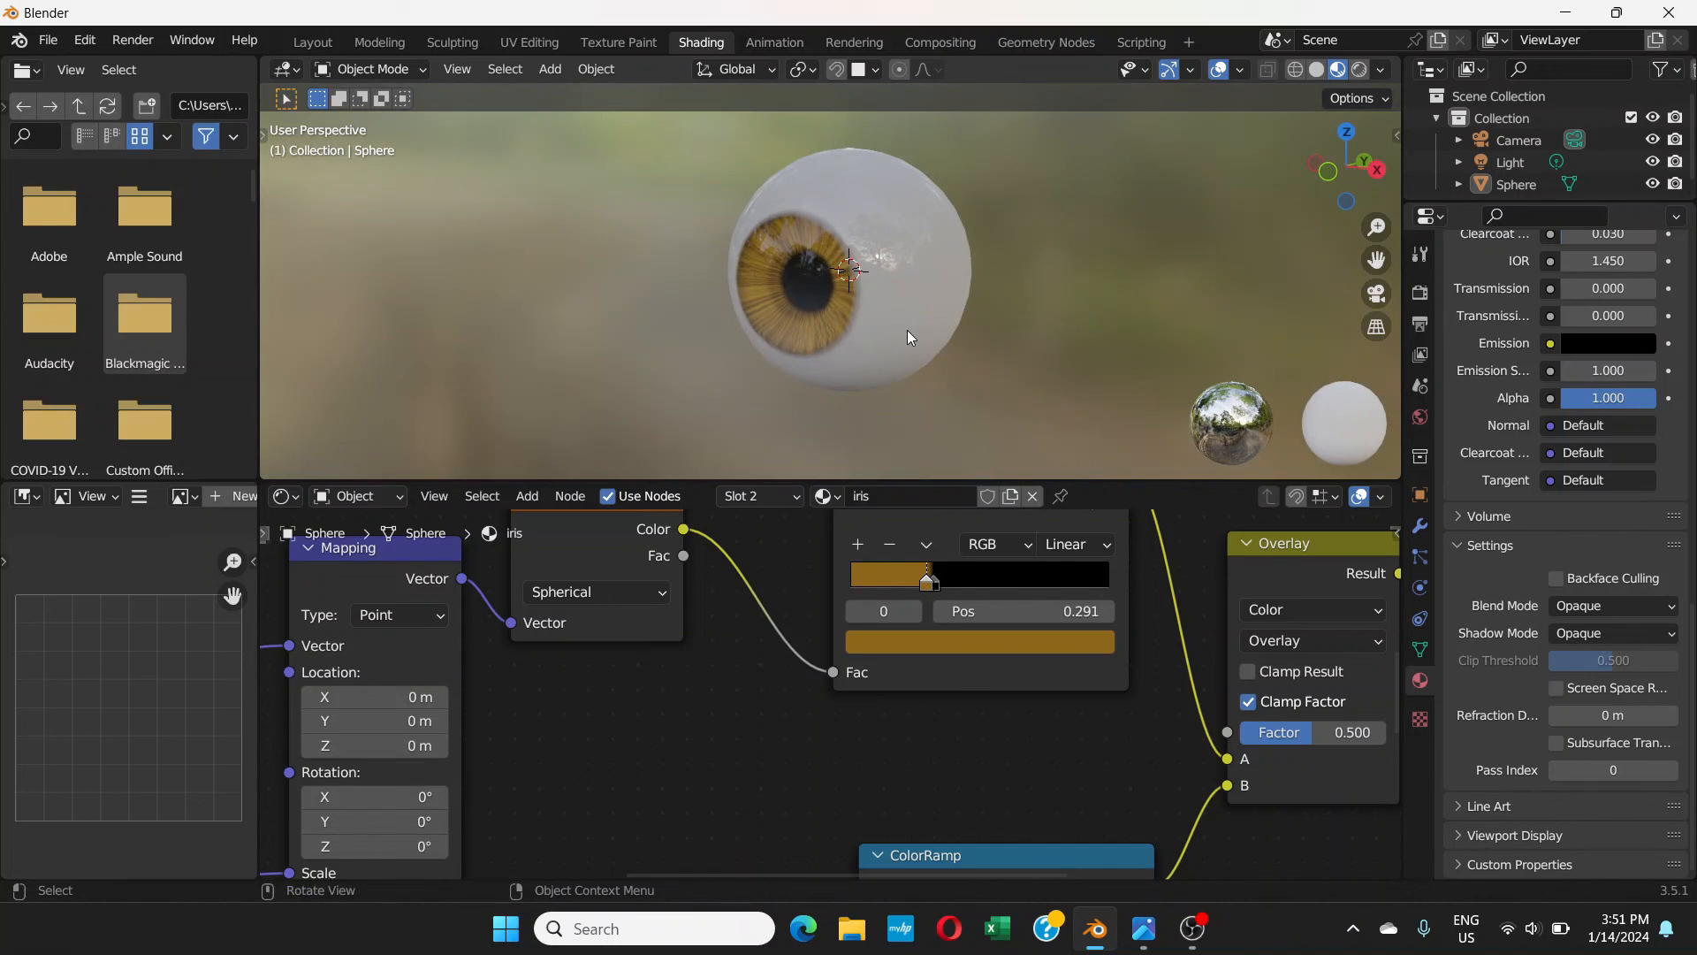
pyautogui.moveTo(899, 314); pyautogui.dragTo(998, 308, button='middle')
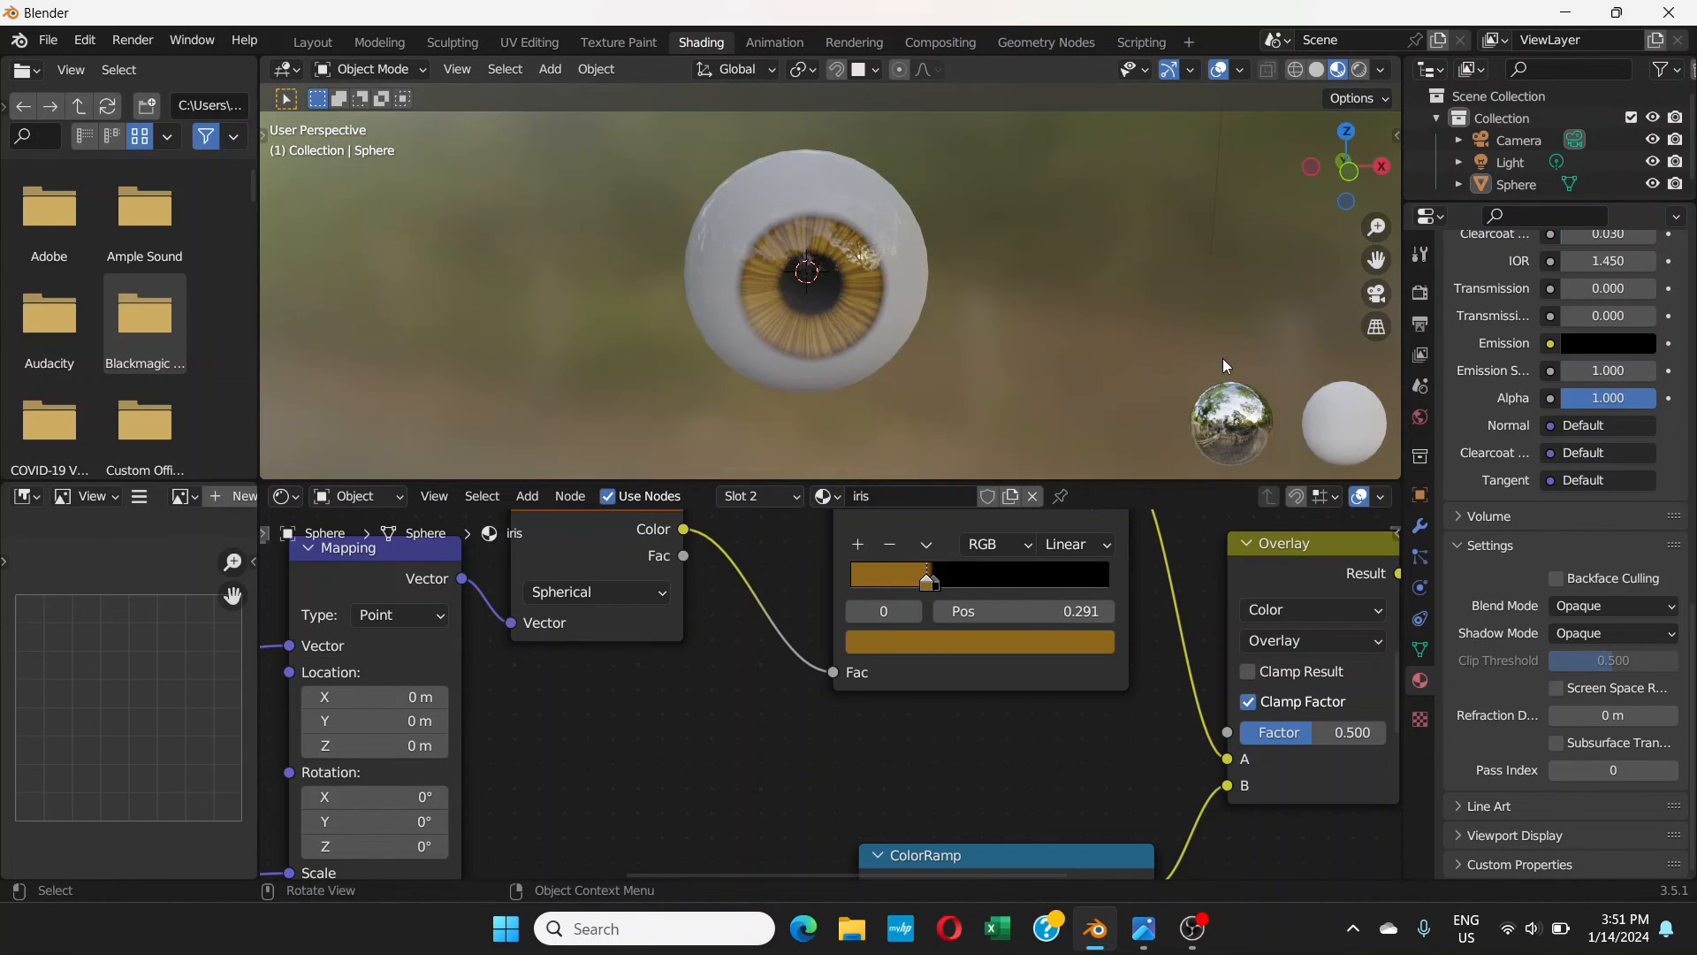
# - Make the eyeball material slot active and select the sphere
pyautogui.scroll(6, 1543, 474)
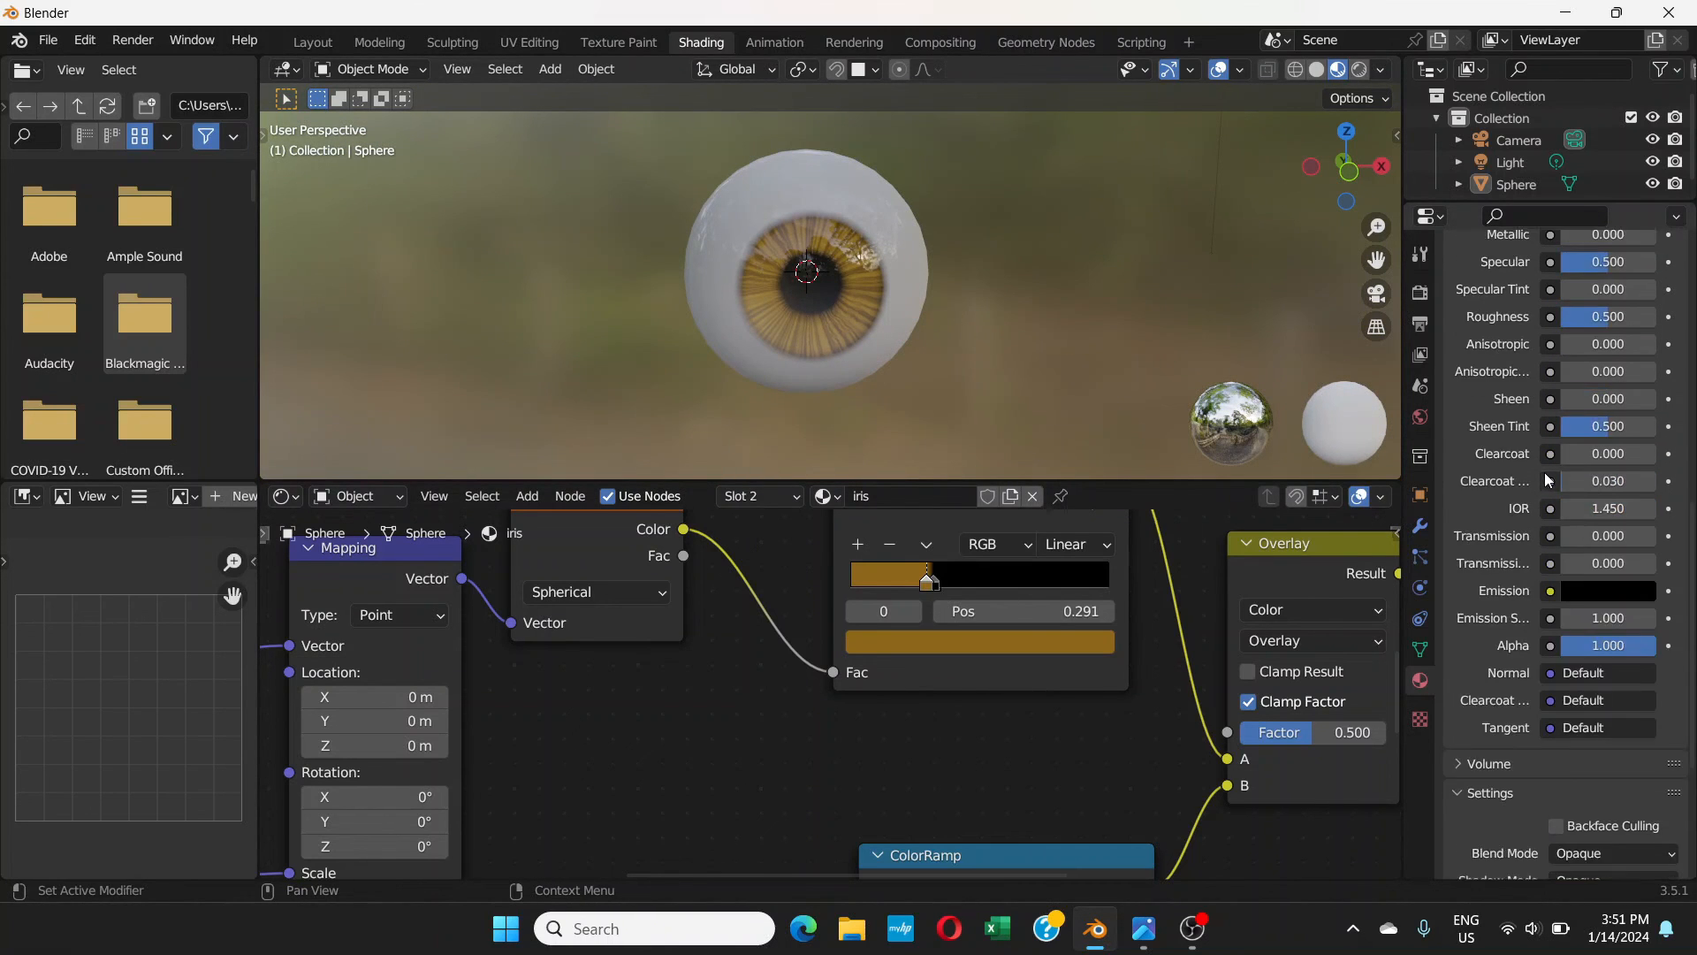
pyautogui.scroll(12, 1545, 470)
pyautogui.click(1514, 294)
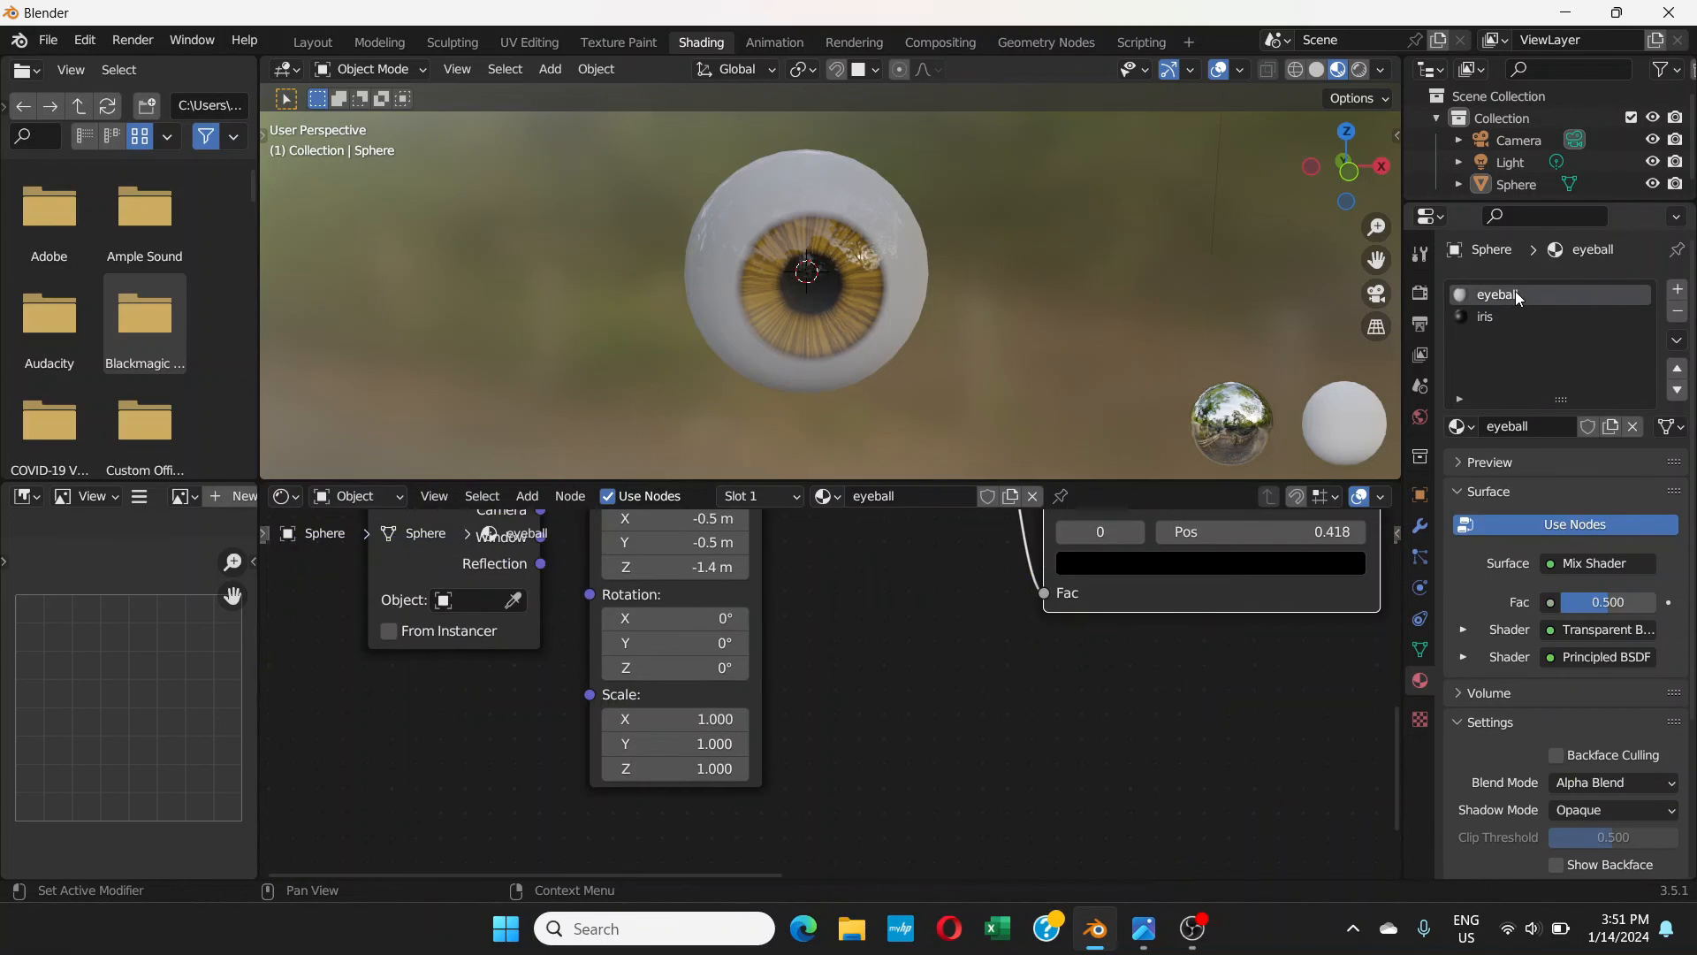
pyautogui.moveTo(890, 320); pyautogui.dragTo(801, 315, button='middle')
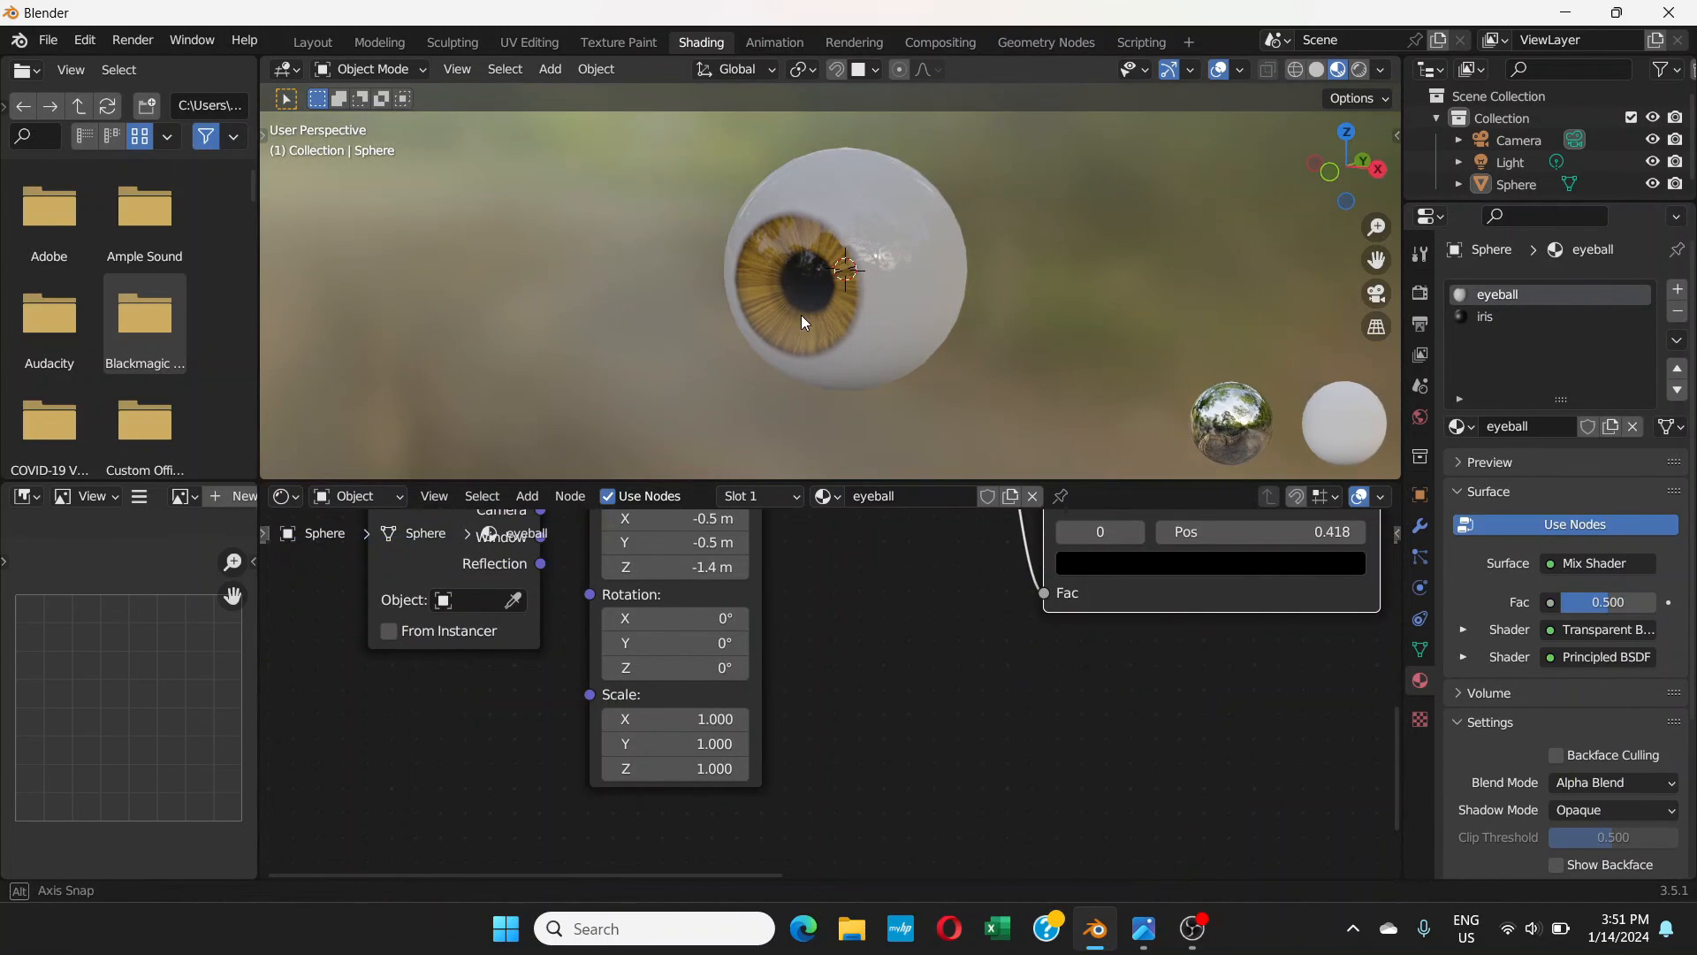
pyautogui.click(915, 268)
# - Duplicate the eyeball material's Texture Coordinate, Mapping, Gradient Texture and ColorRamp nodes and place the copies above the originals
pyautogui.scroll(-6, 949, 625)
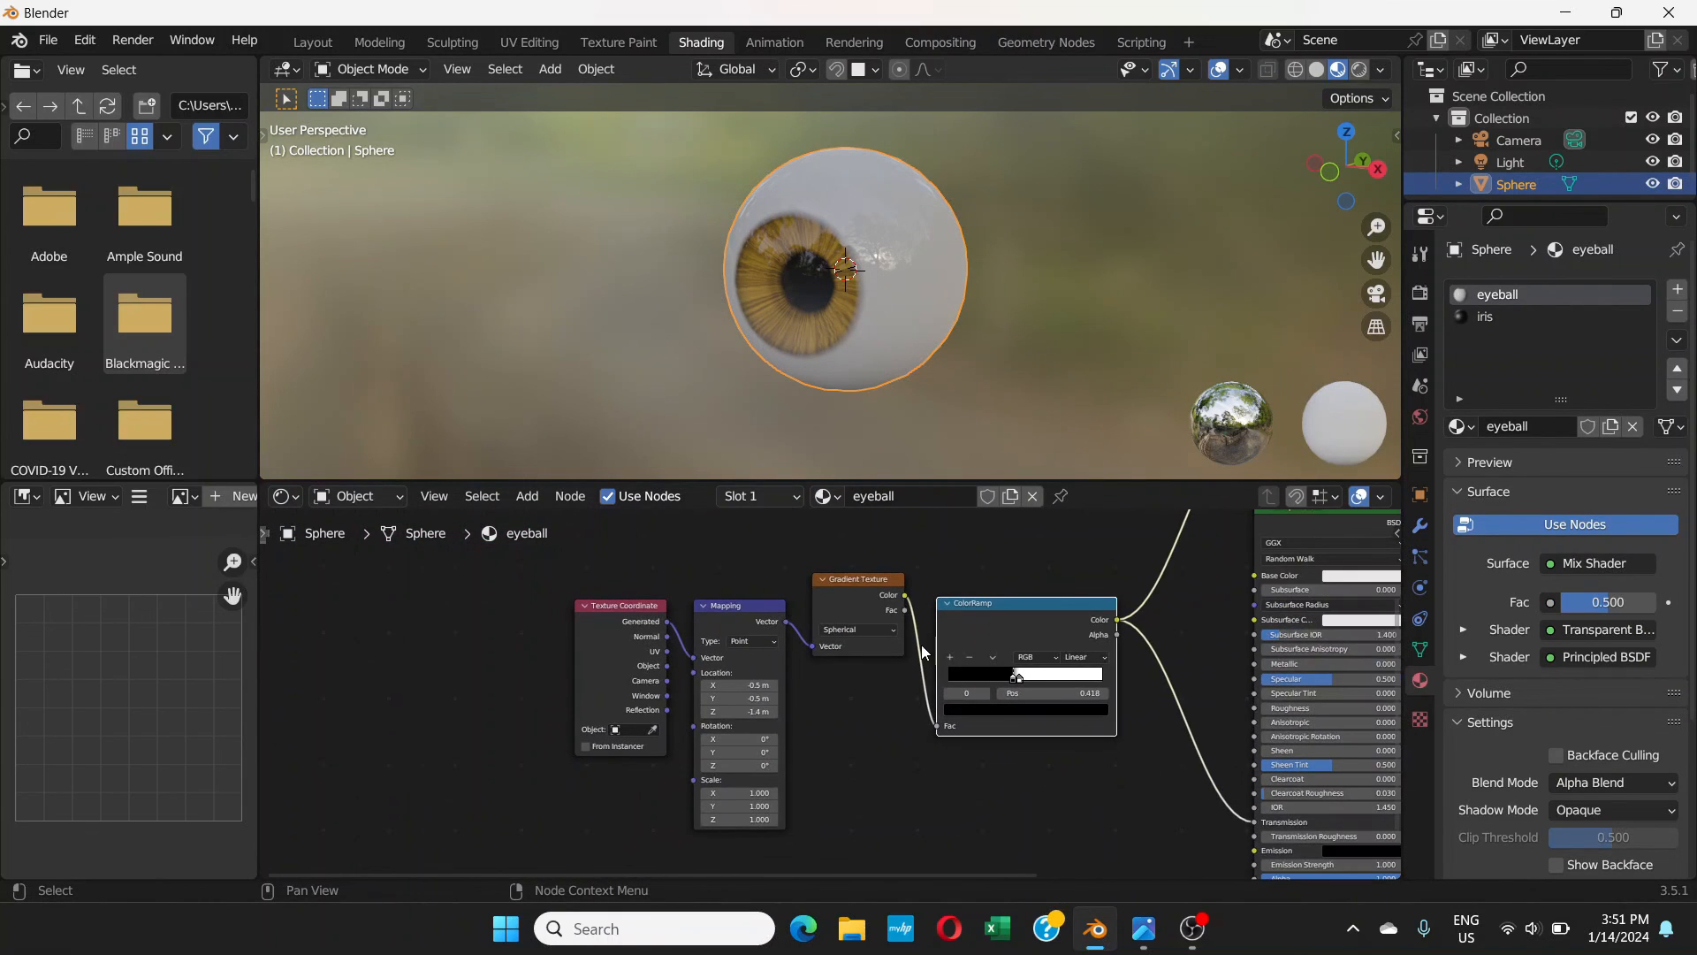
pyautogui.moveTo(921, 644); pyautogui.dragTo(884, 814, button='middle')
pyautogui.moveTo(938, 698); pyautogui.dragTo(969, 654, button='middle')
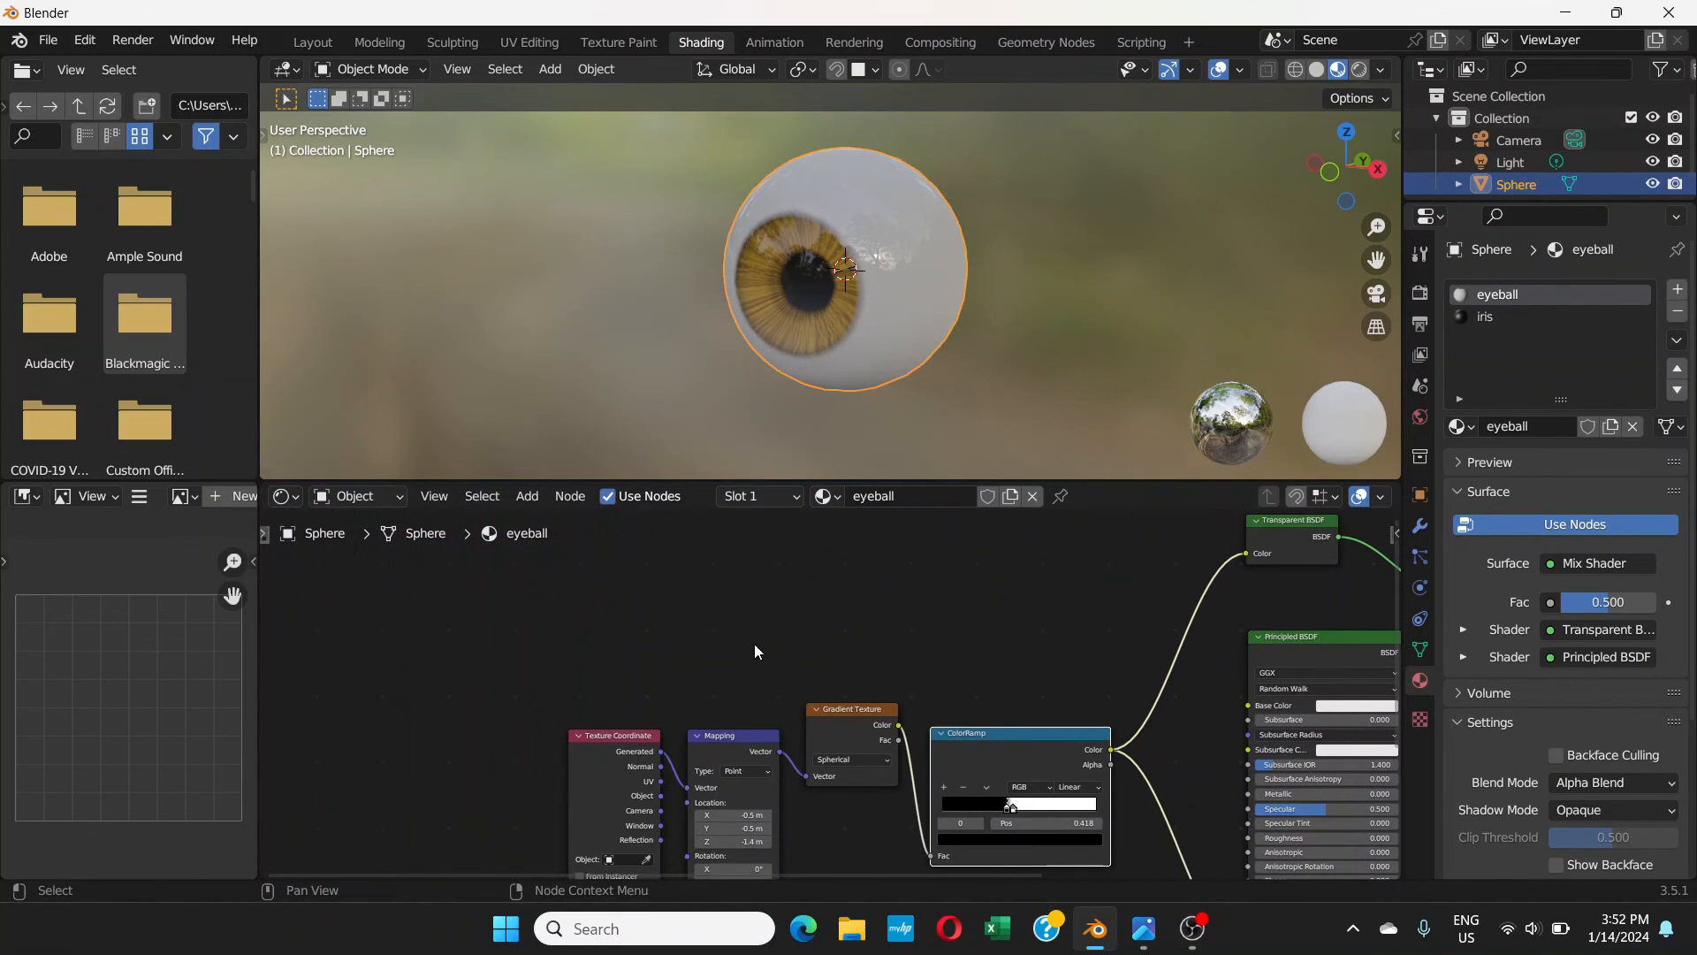
pyautogui.moveTo(567, 637); pyautogui.dragTo(1069, 802)
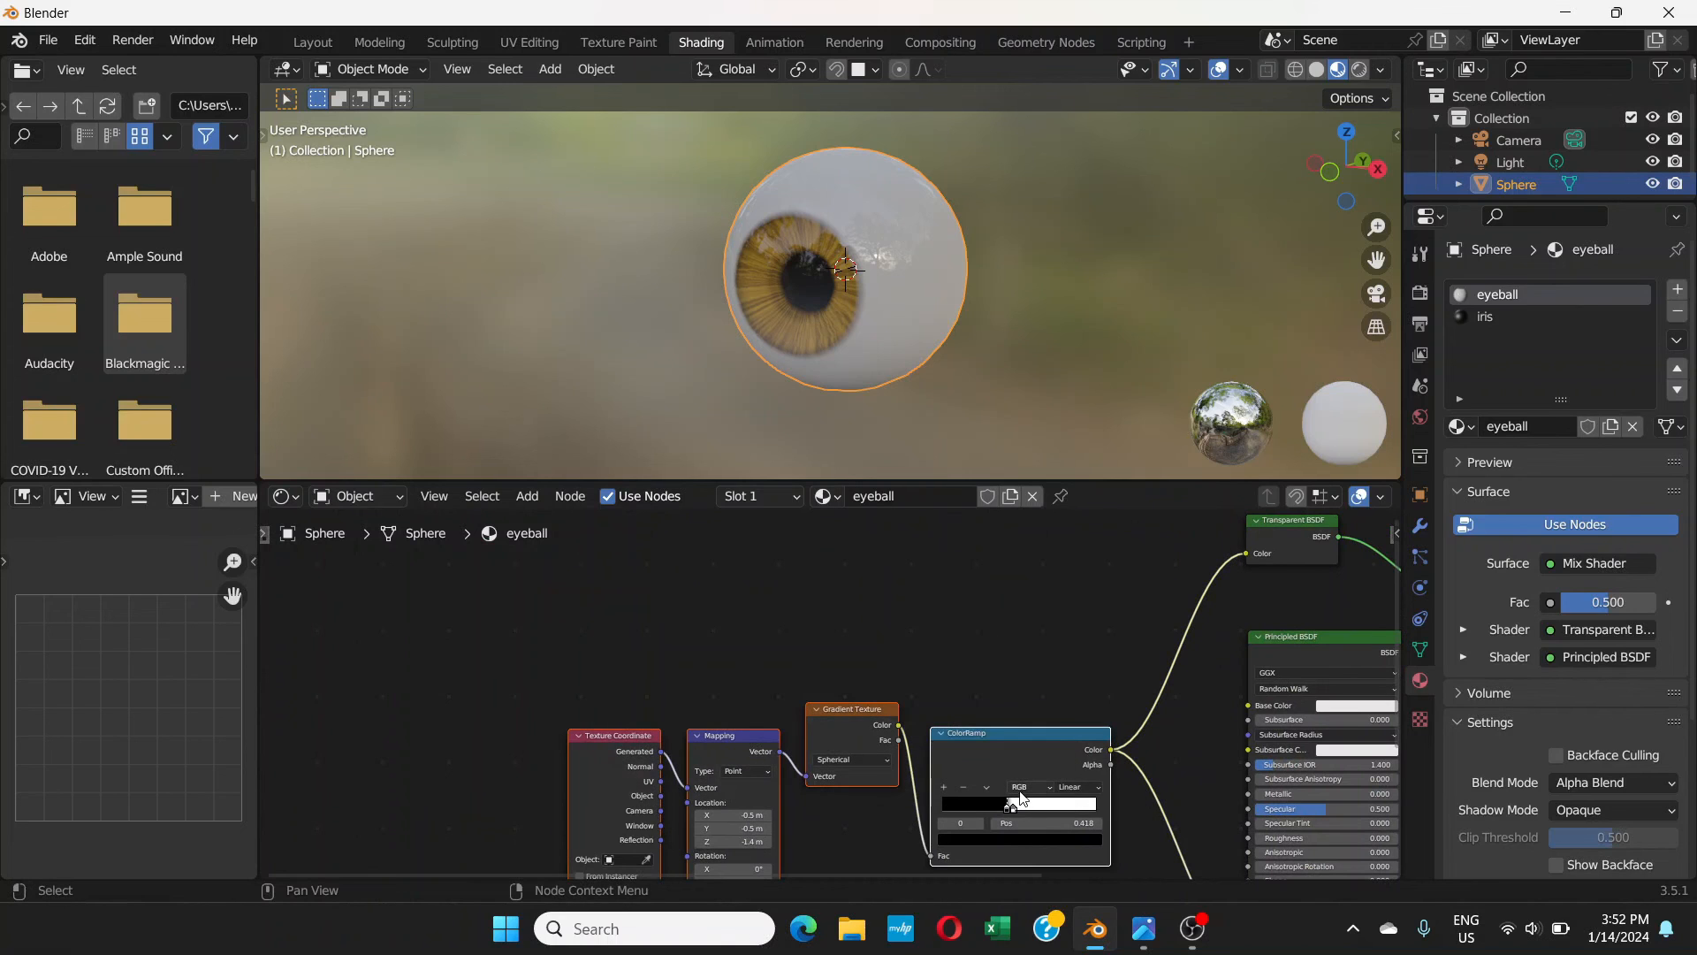
pyautogui.hotkey('shift', 'd')
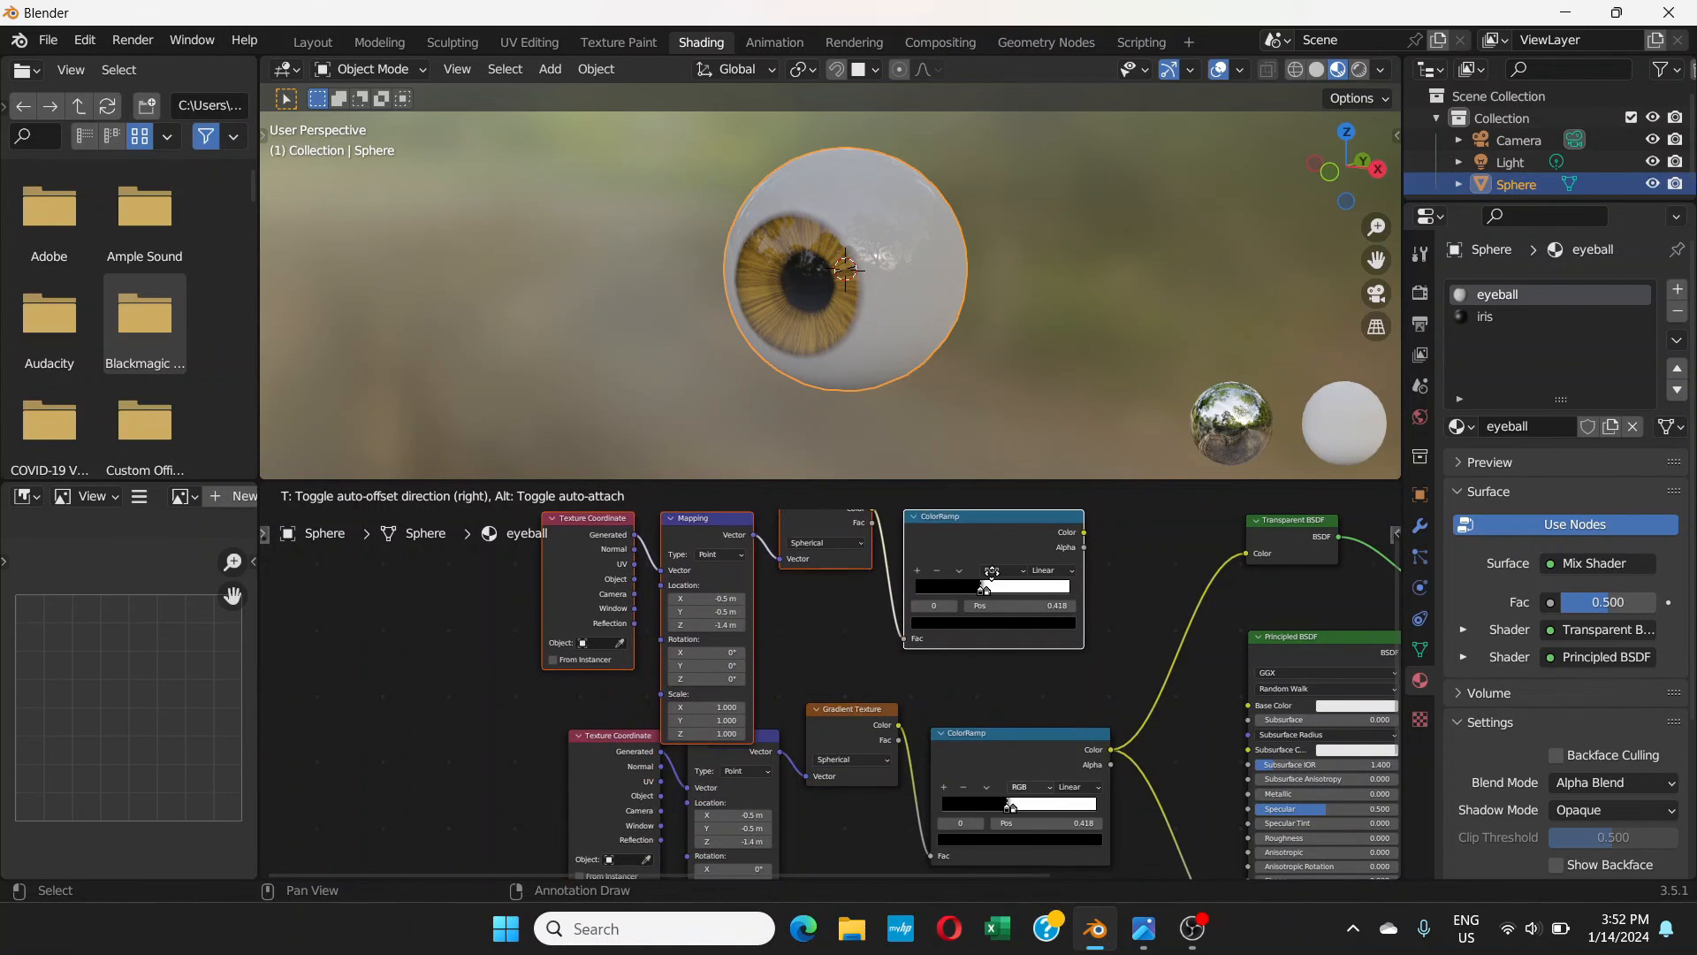
pyautogui.click(982, 609)
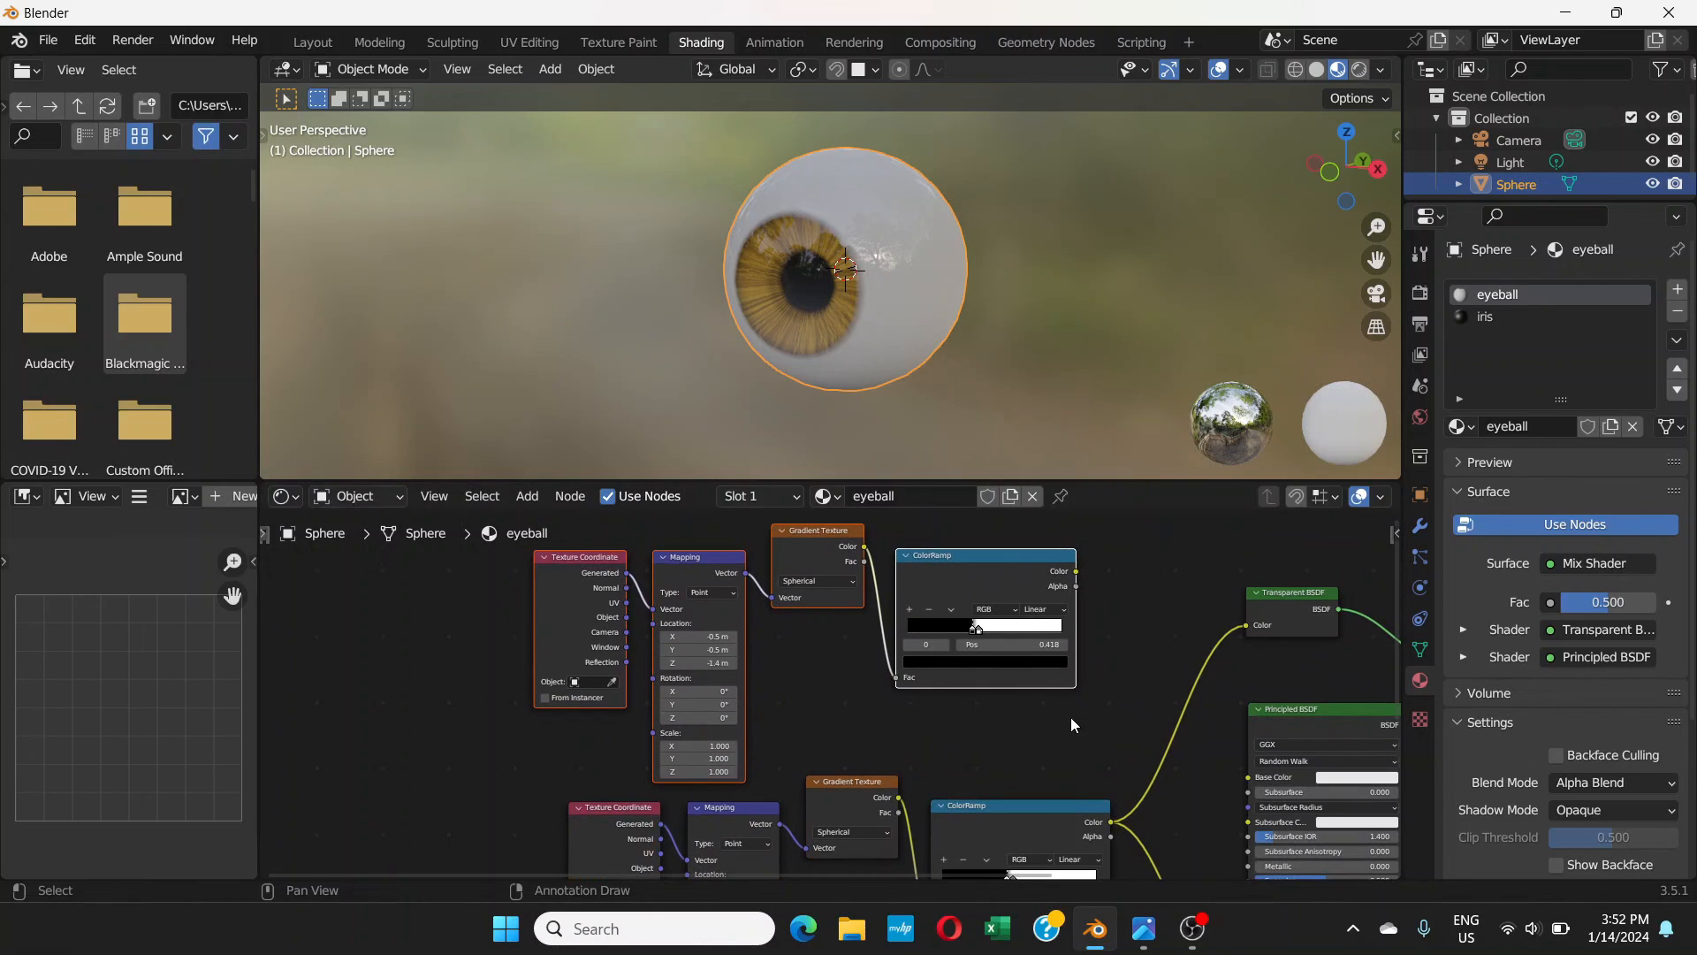
# - Connect the duplicated ColorRamp's Color output to the Base Color of the Principled BSDF
pyautogui.moveTo(1069, 718); pyautogui.dragTo(898, 705, button='middle')
pyautogui.click(916, 648)
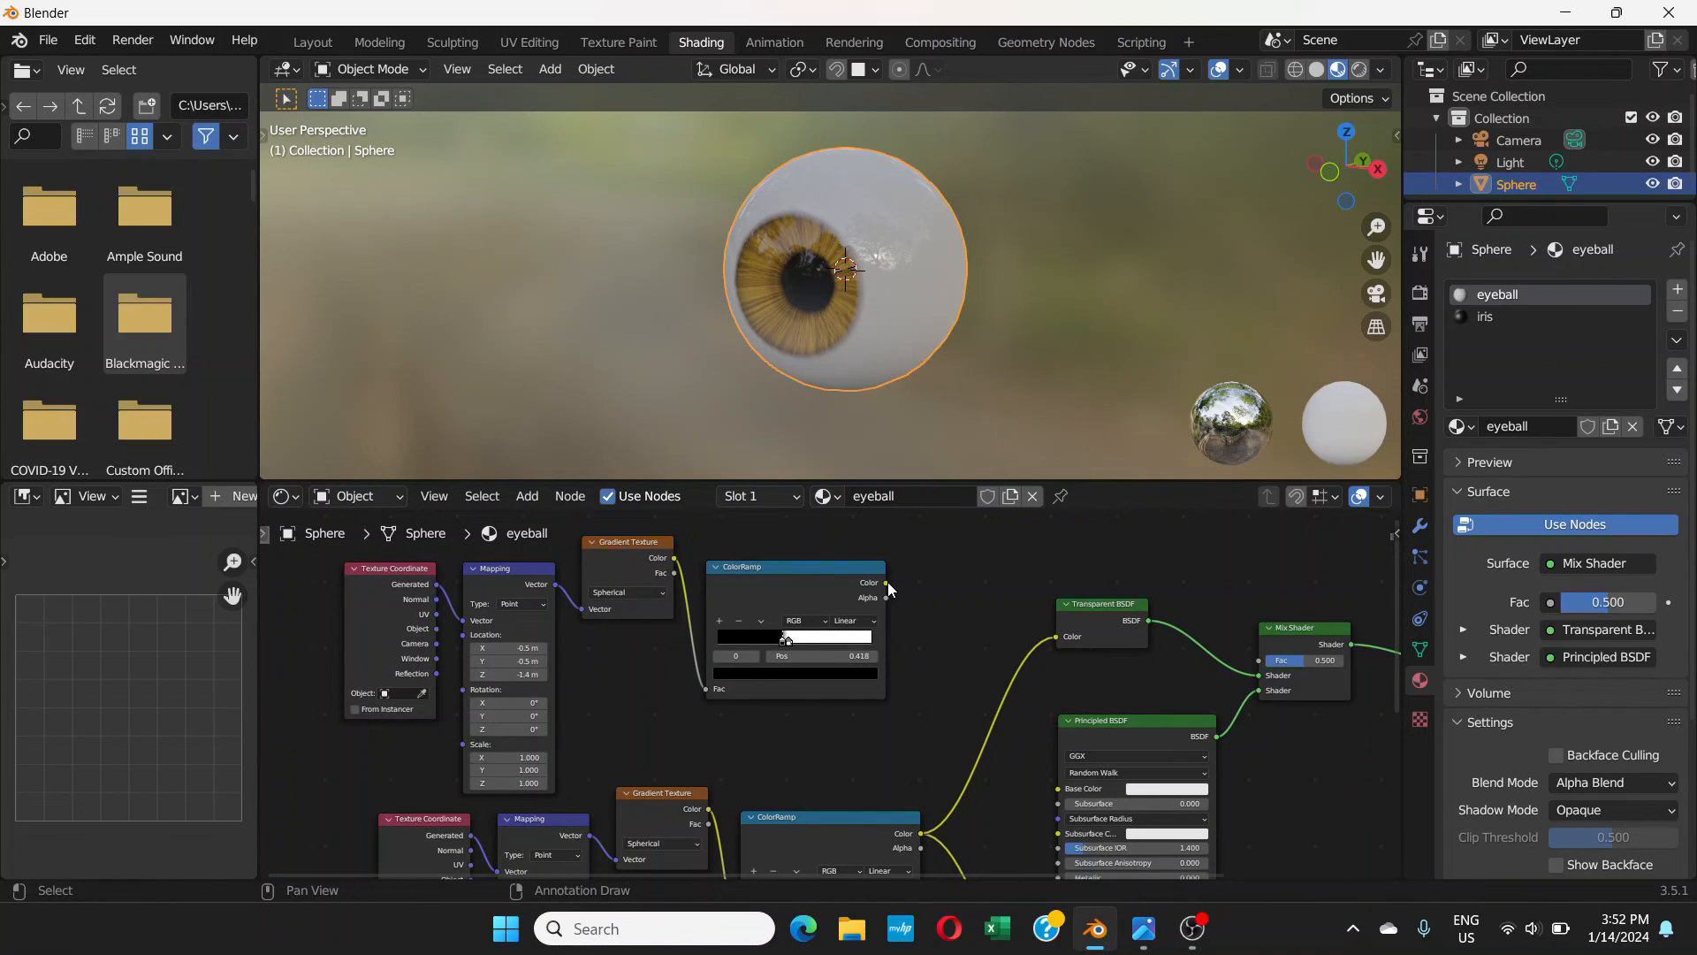
pyautogui.moveTo(887, 582); pyautogui.dragTo(1053, 788)
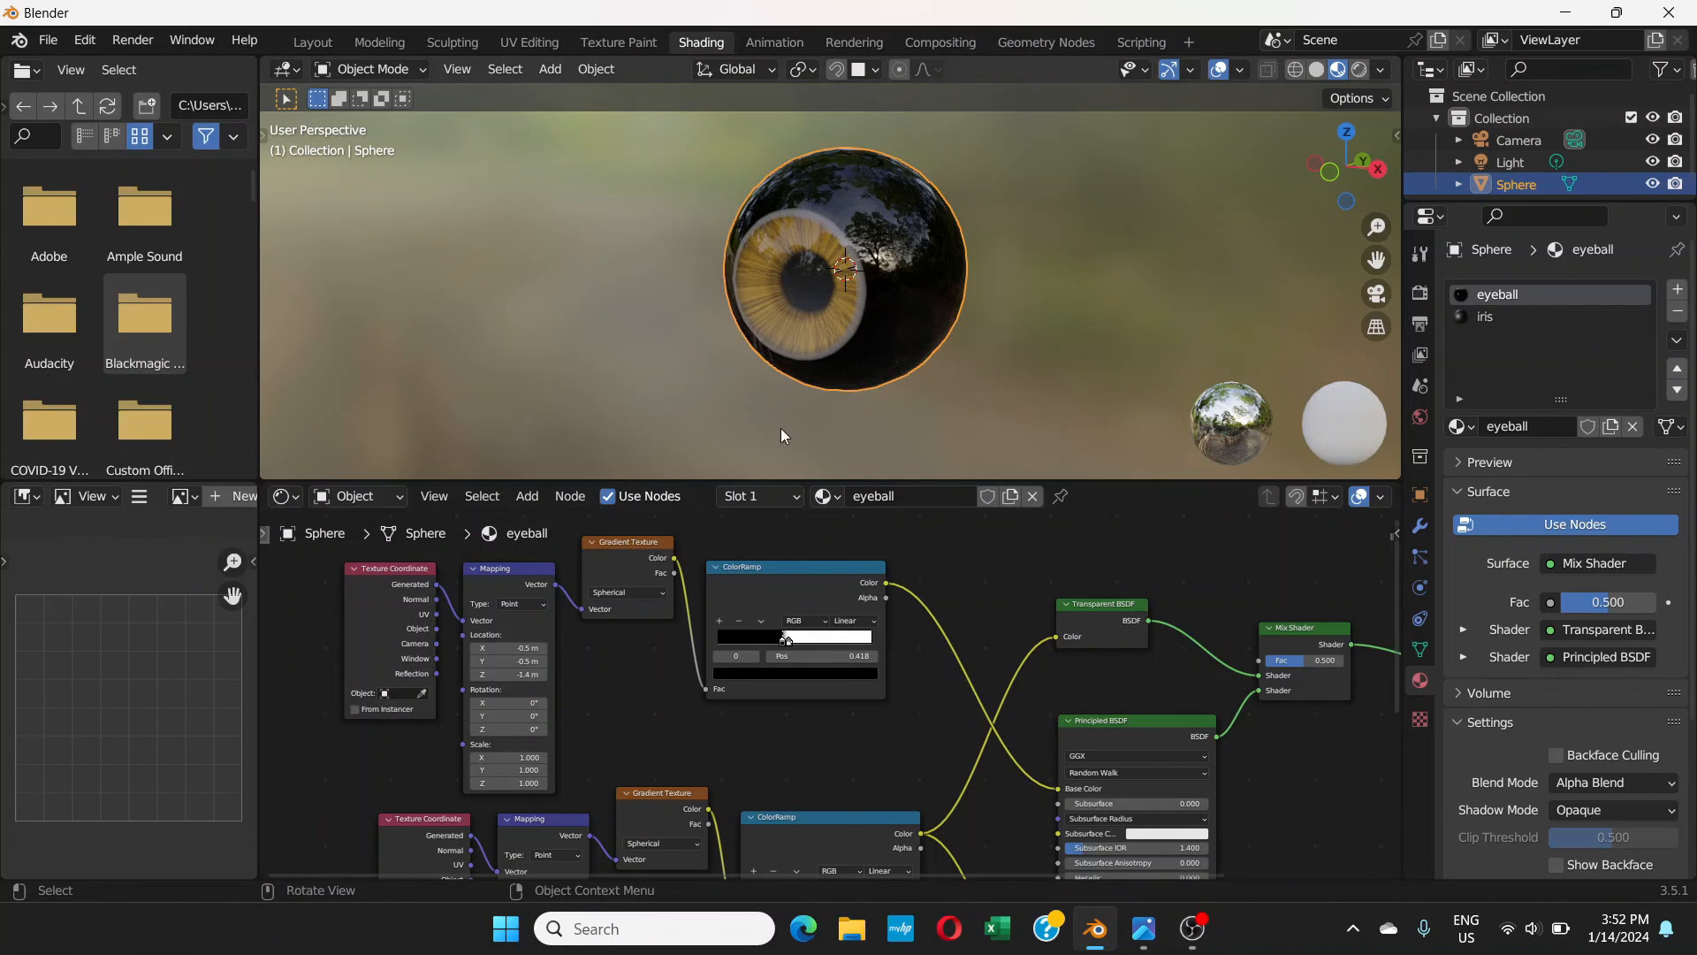
pyautogui.moveTo(883, 306); pyautogui.dragTo(782, 297, button='middle')
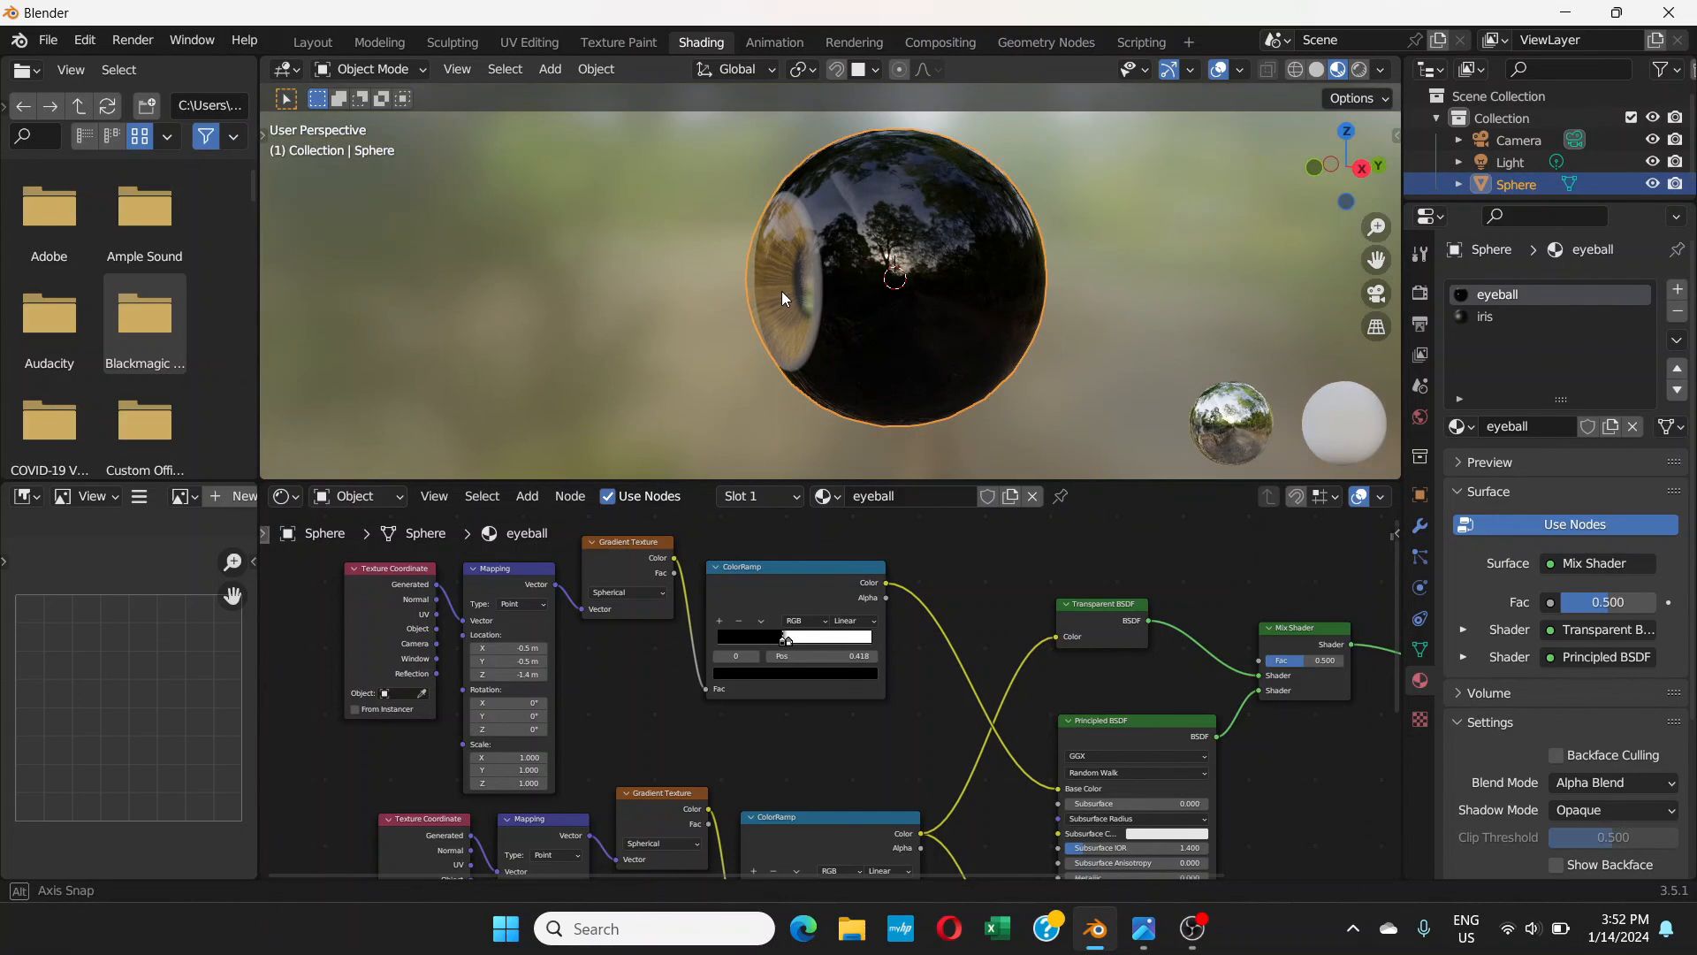
# - Move the black stop of the duplicated ColorRamp to position 0.228 and recolour it orange-red with Hue 0.012
pyautogui.moveTo(786, 642)
pyautogui.mouseDown()
pyautogui.moveTo(812, 648)
pyautogui.moveTo(756, 645)
pyautogui.mouseUp()
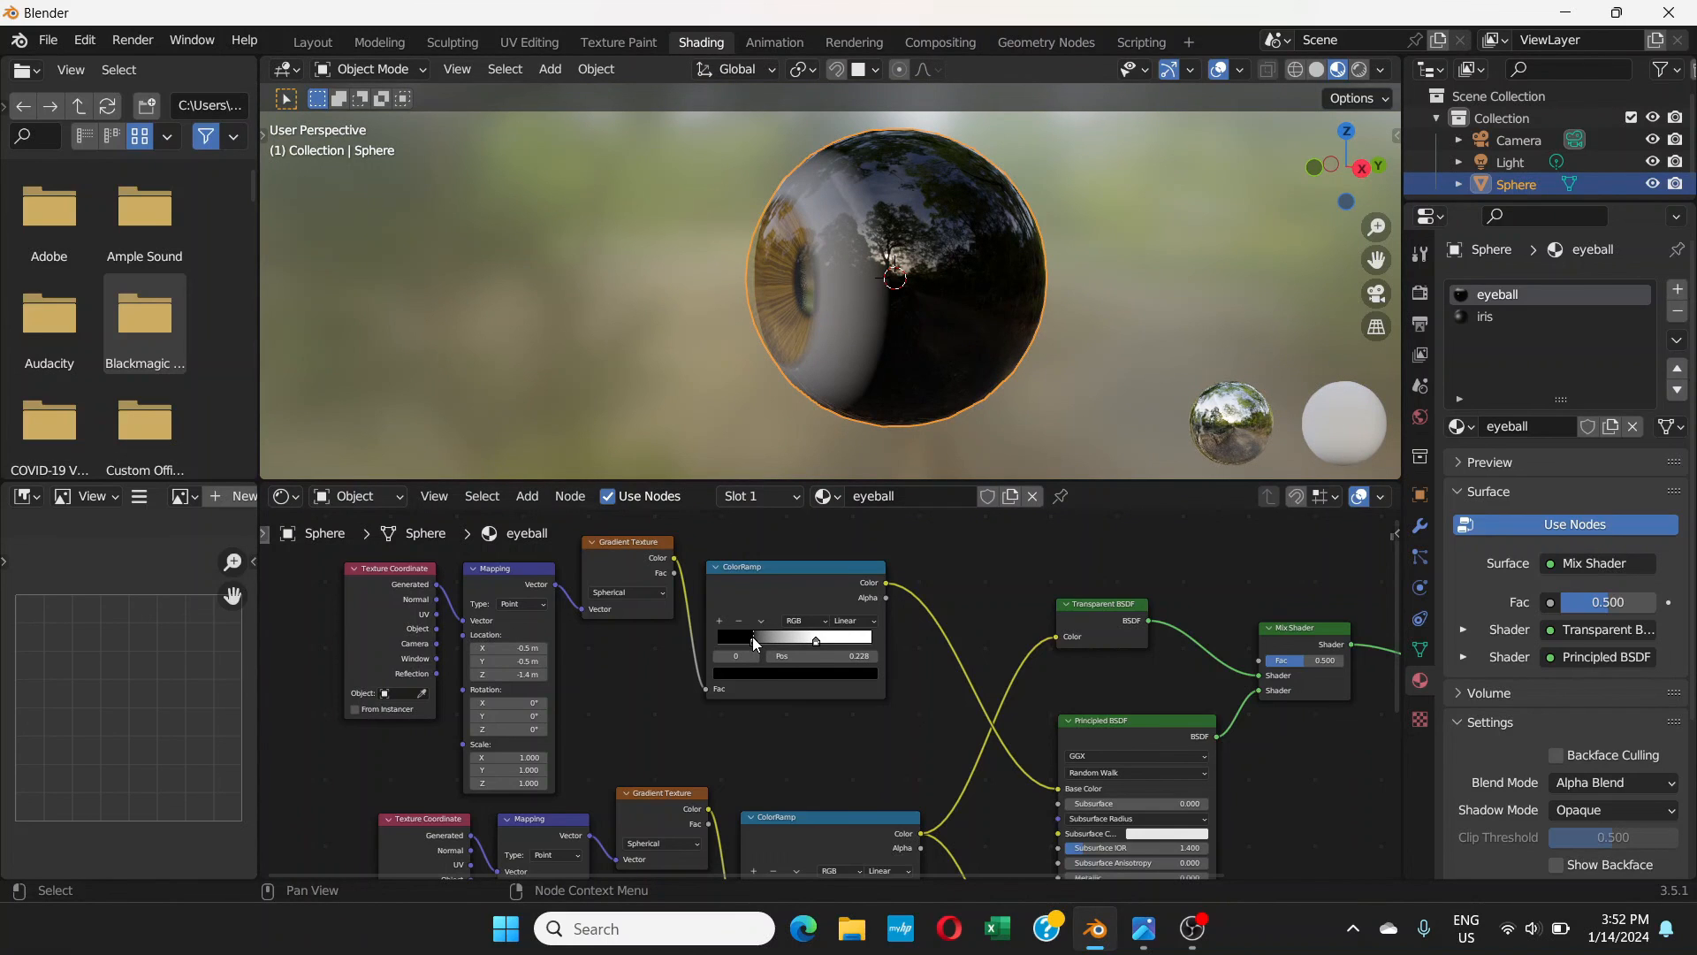
pyautogui.click(754, 670)
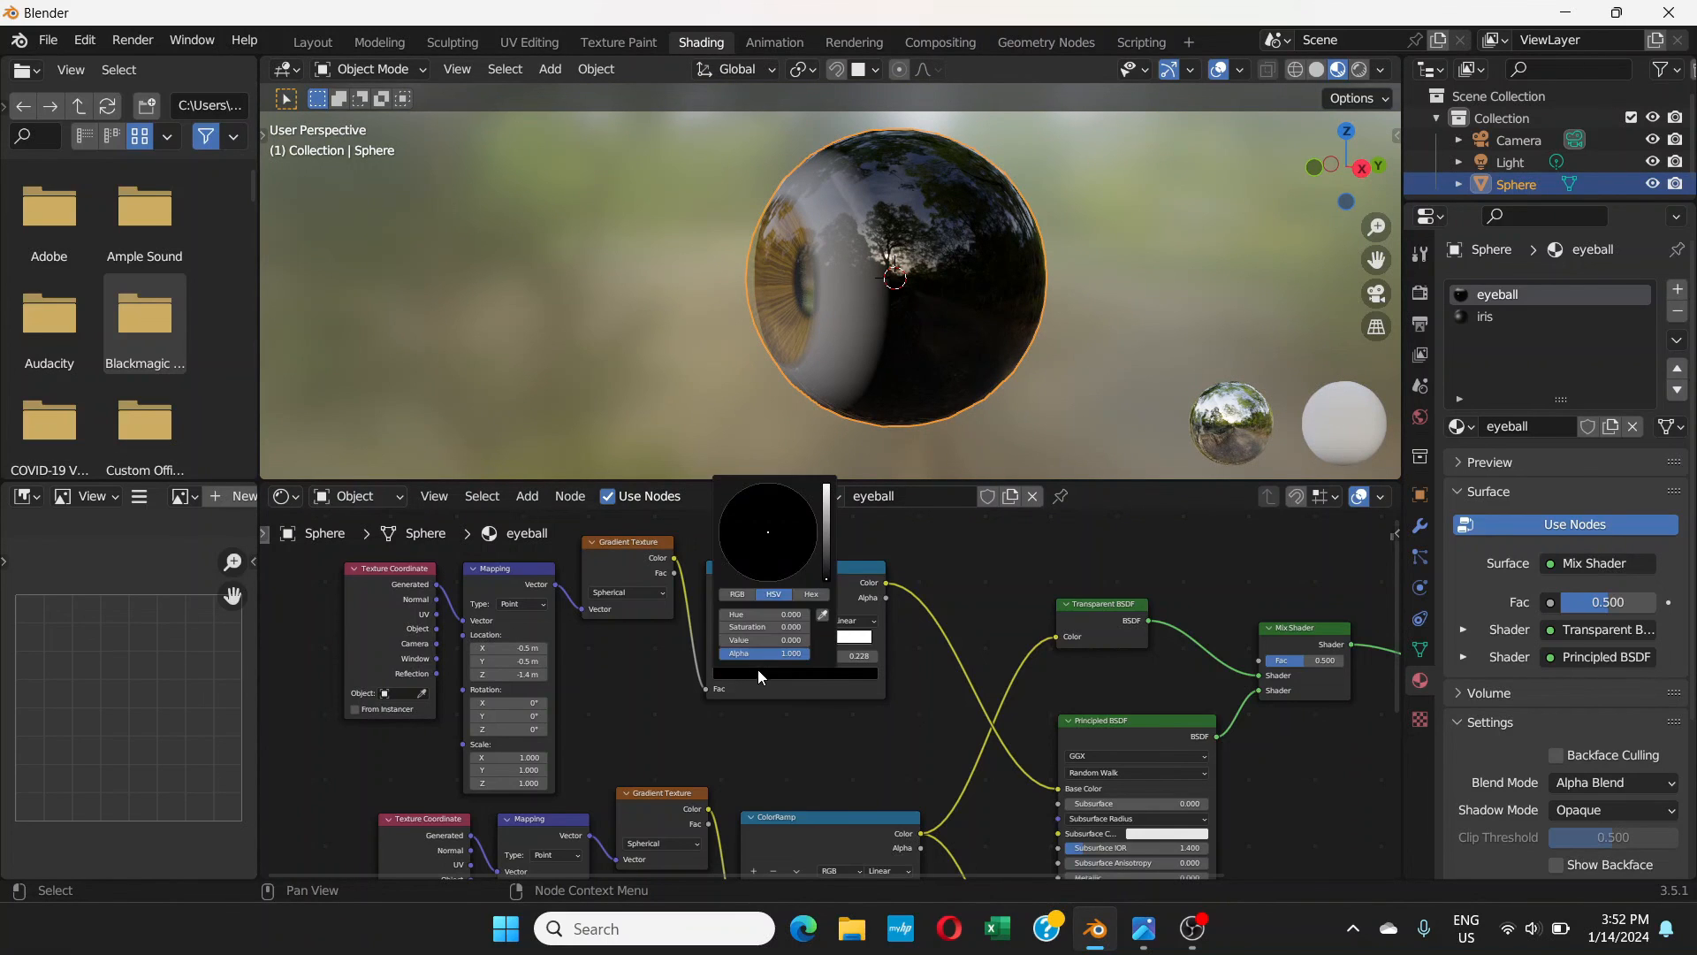
pyautogui.click(828, 497)
pyautogui.click(757, 565)
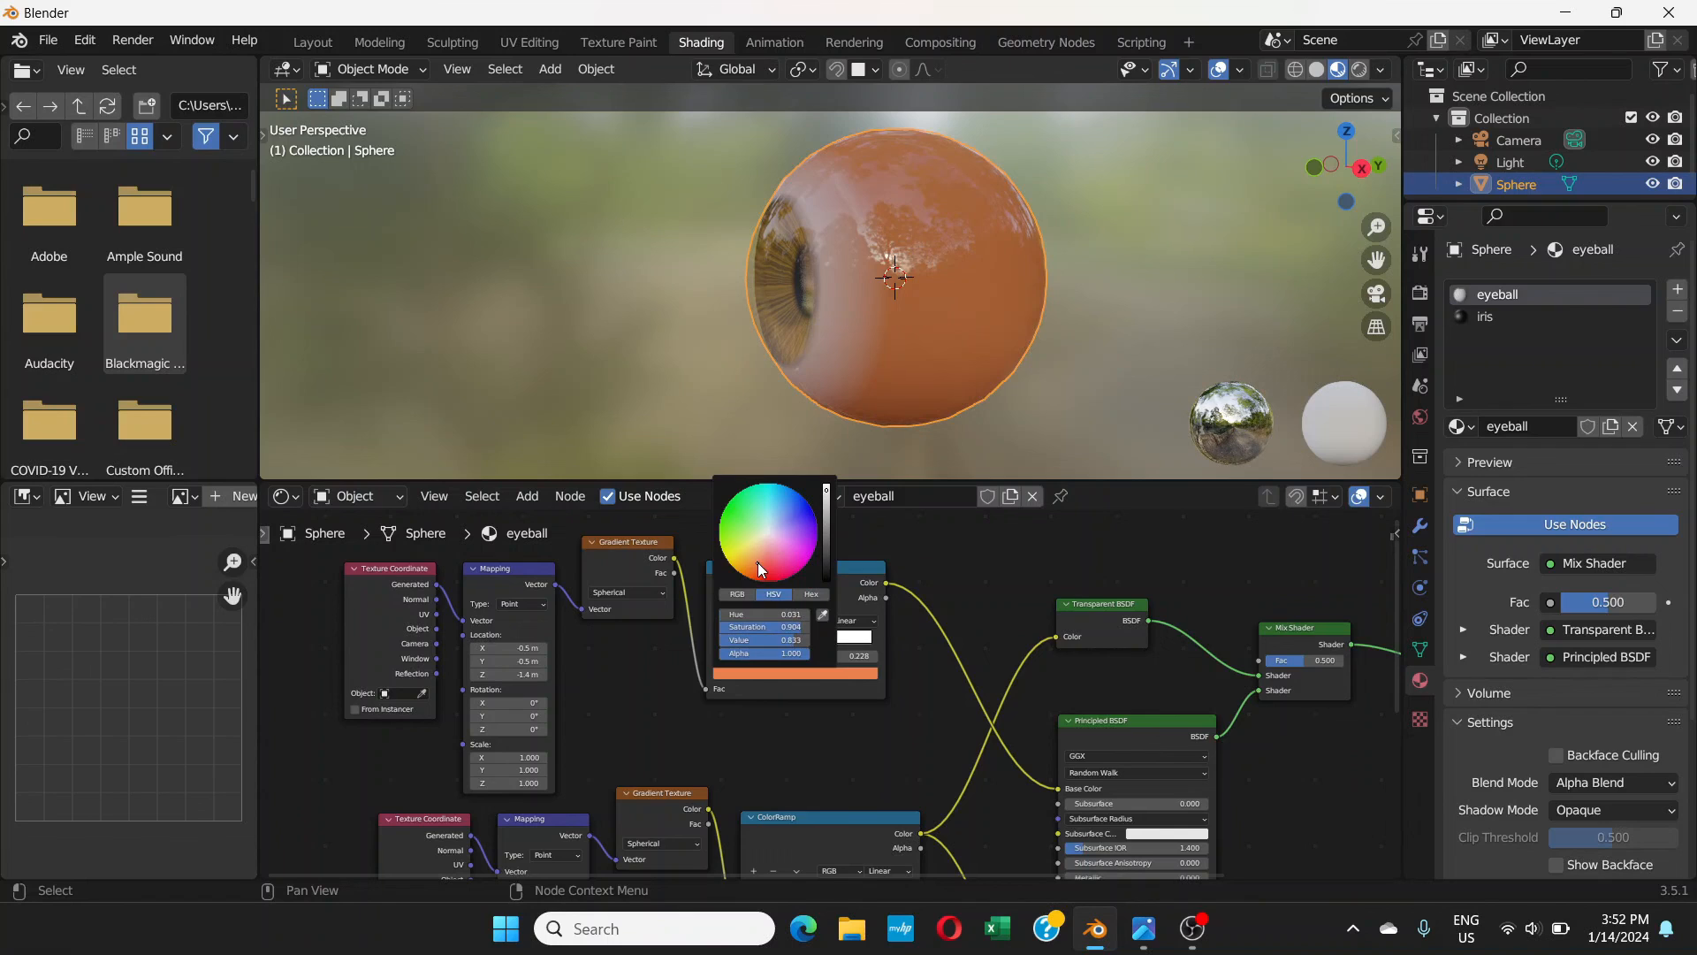
pyautogui.click(762, 569)
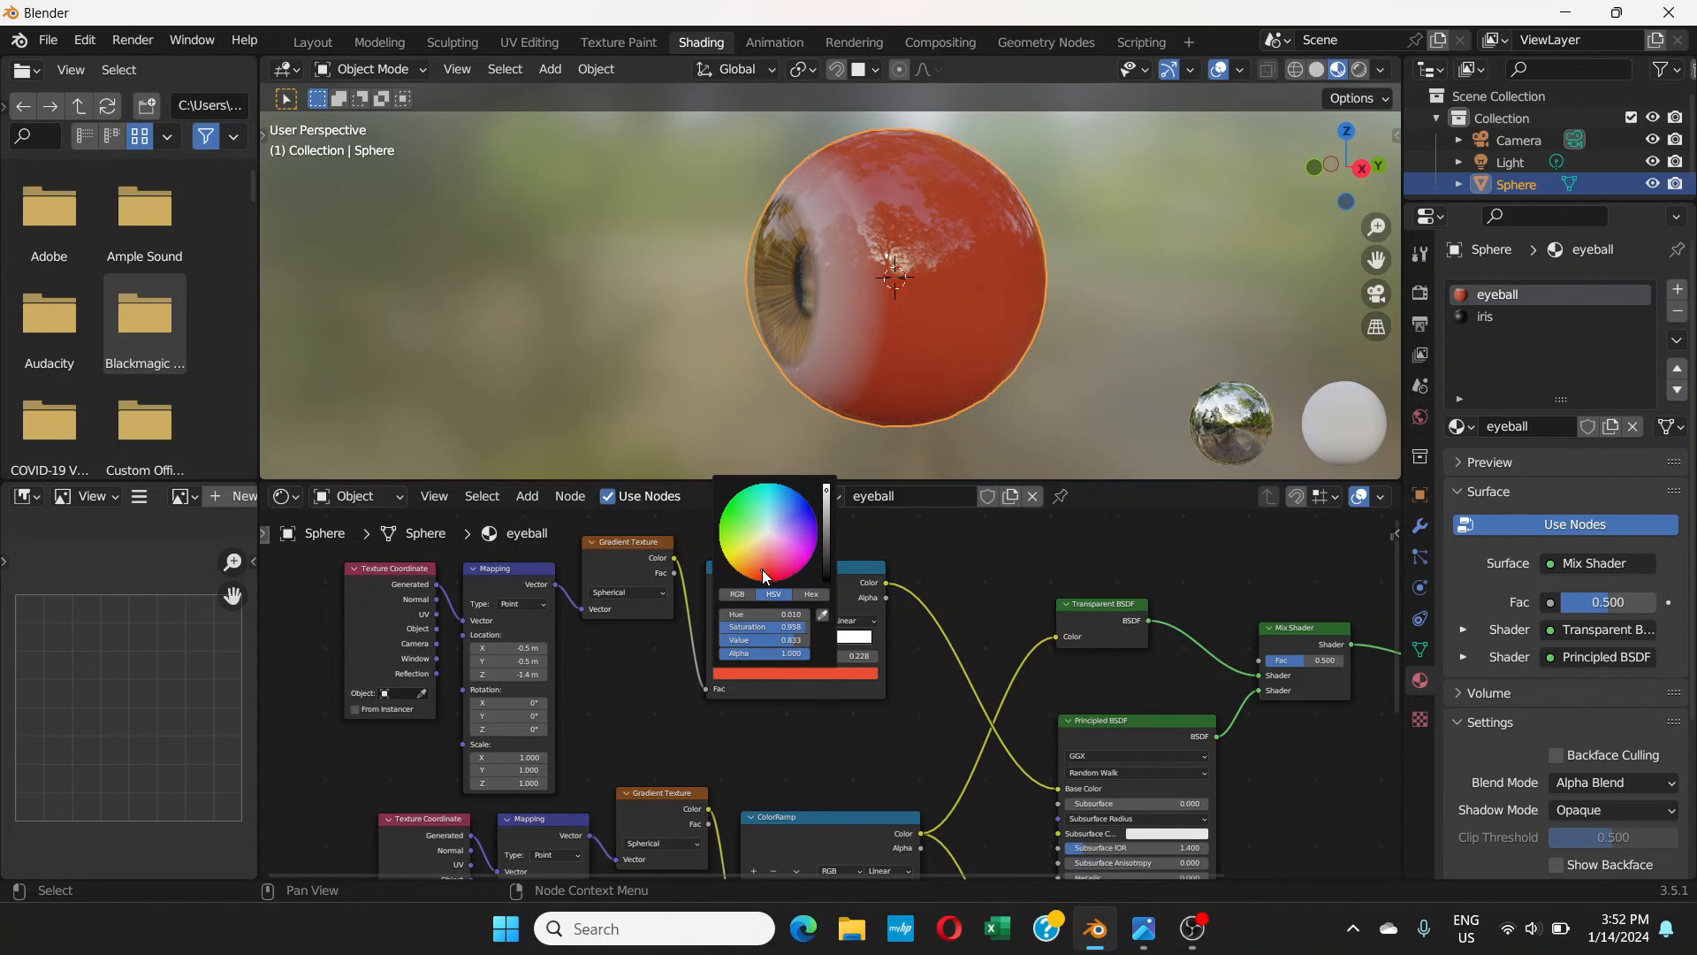
pyautogui.click(763, 562)
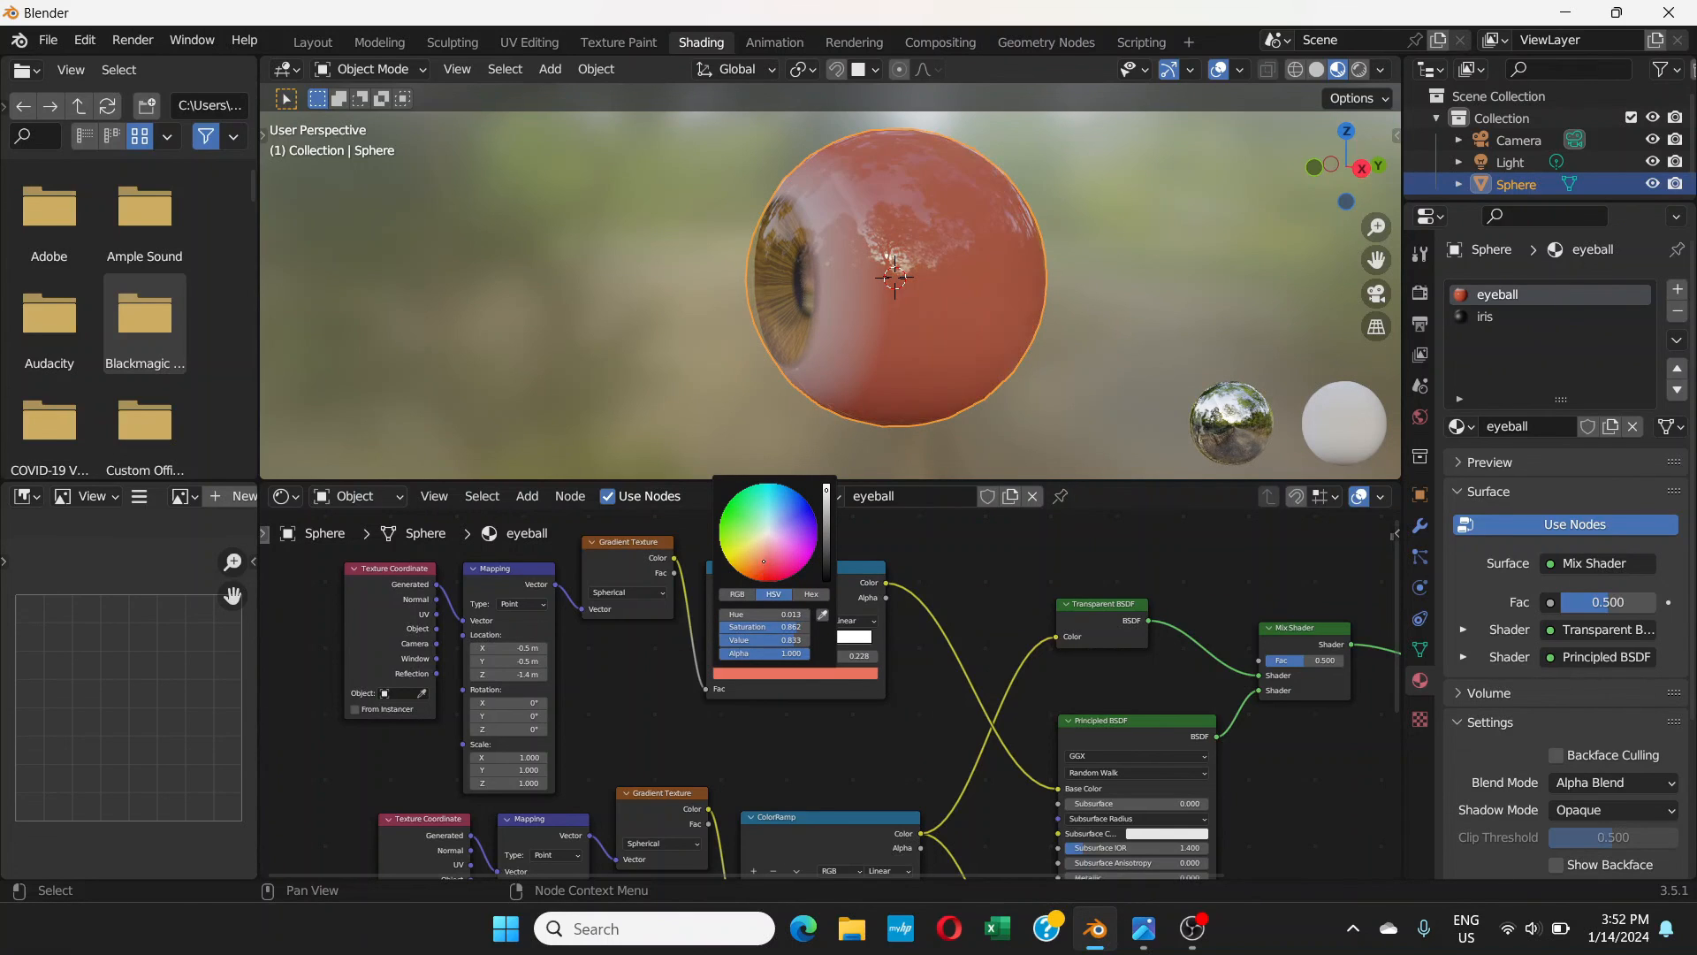
pyautogui.click(763, 568)
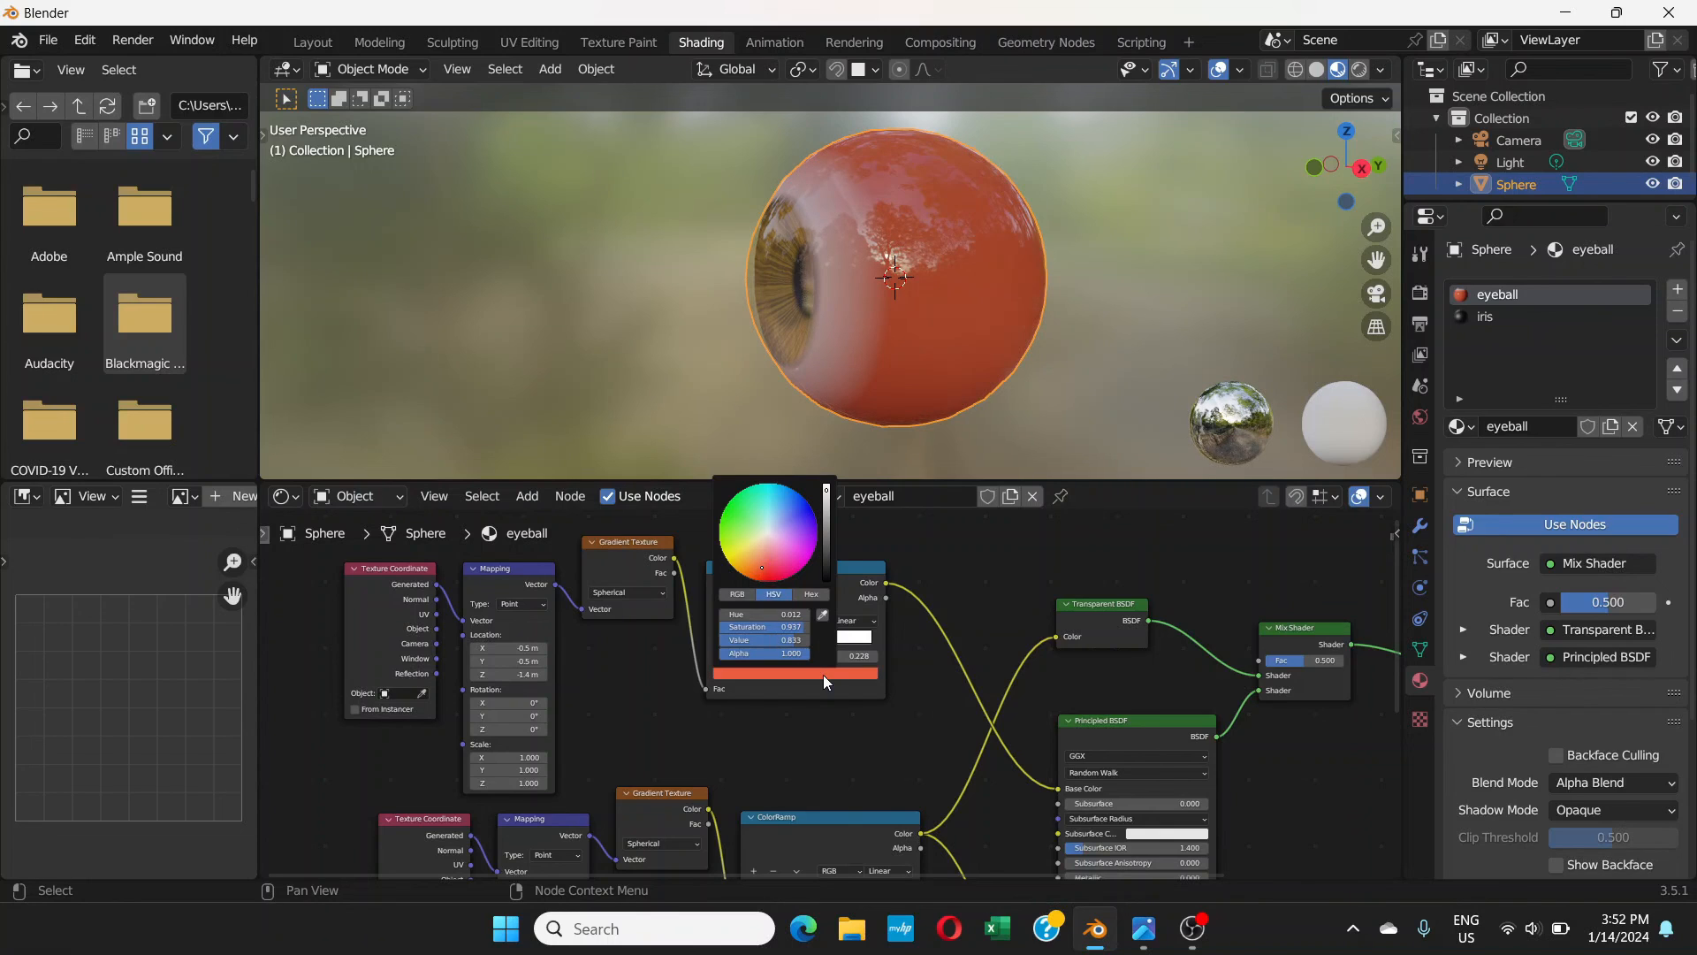
# - Move the white stop of the duplicated ColorRamp to position 0.480 and the orange-red stop to 0.000
pyautogui.moveTo(830, 639)
pyautogui.mouseDown()
pyautogui.moveTo(719, 640)
pyautogui.moveTo(797, 639)
pyautogui.mouseUp()
pyautogui.click(753, 640)
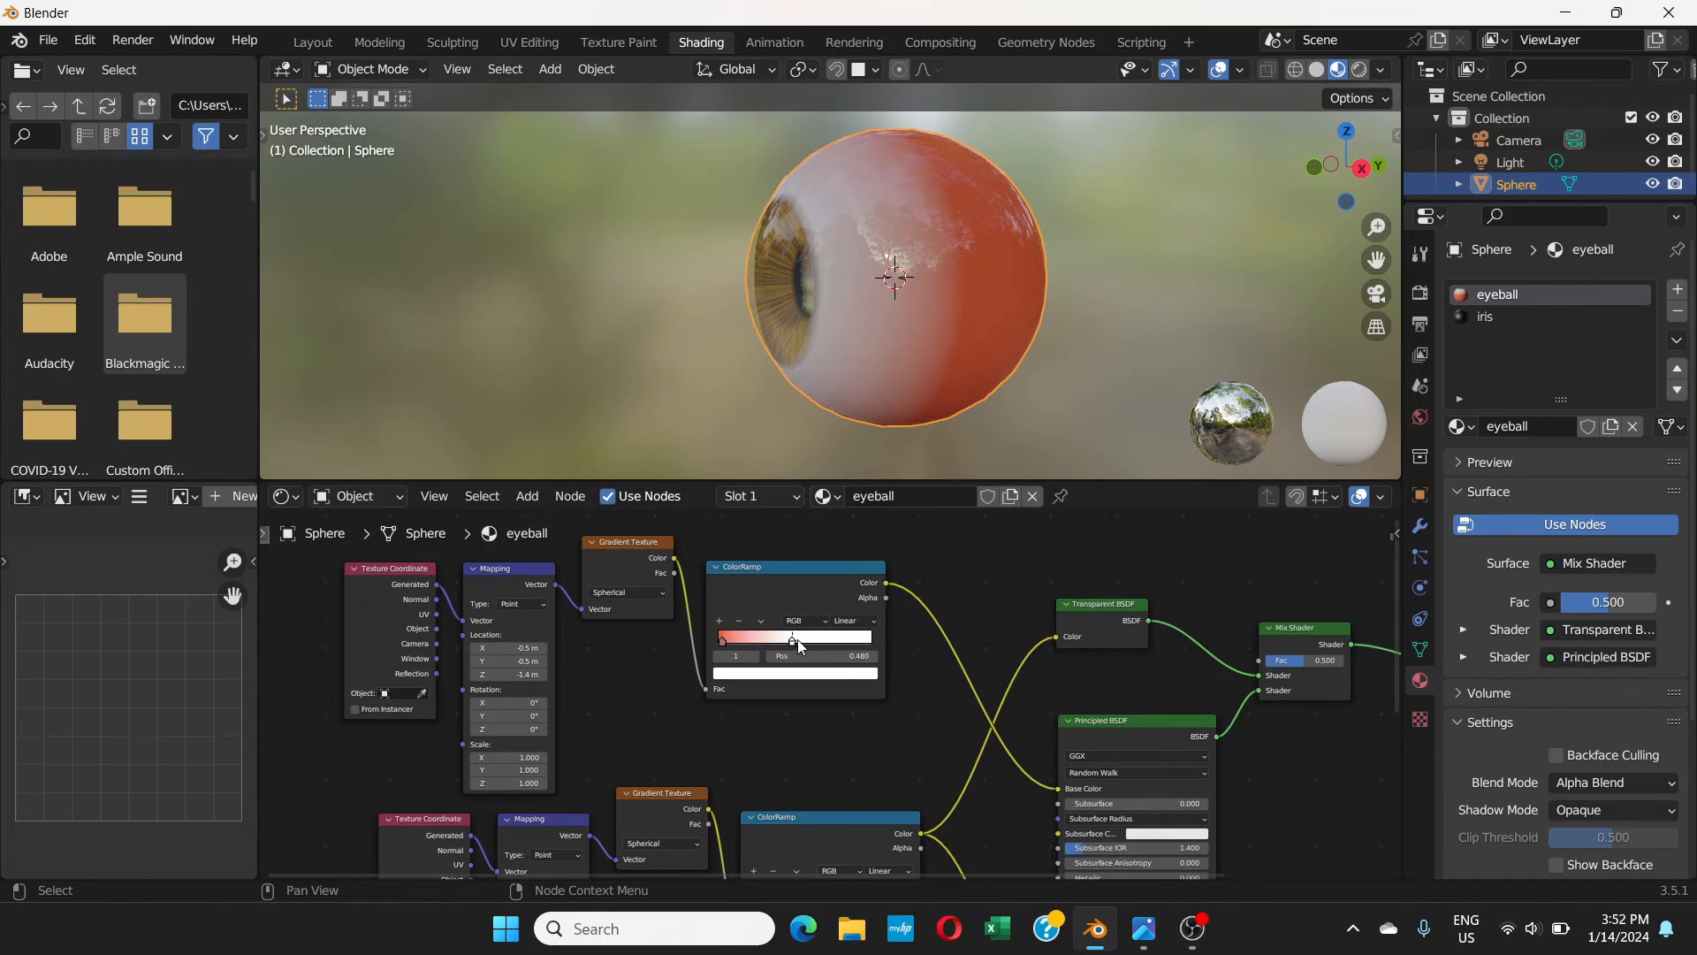
pyautogui.click(723, 639)
# - Set the duplicated Mapping node's Z location to -1.2 m and check the red area from behind the eyeball
pyautogui.scroll(2, 455, 669)
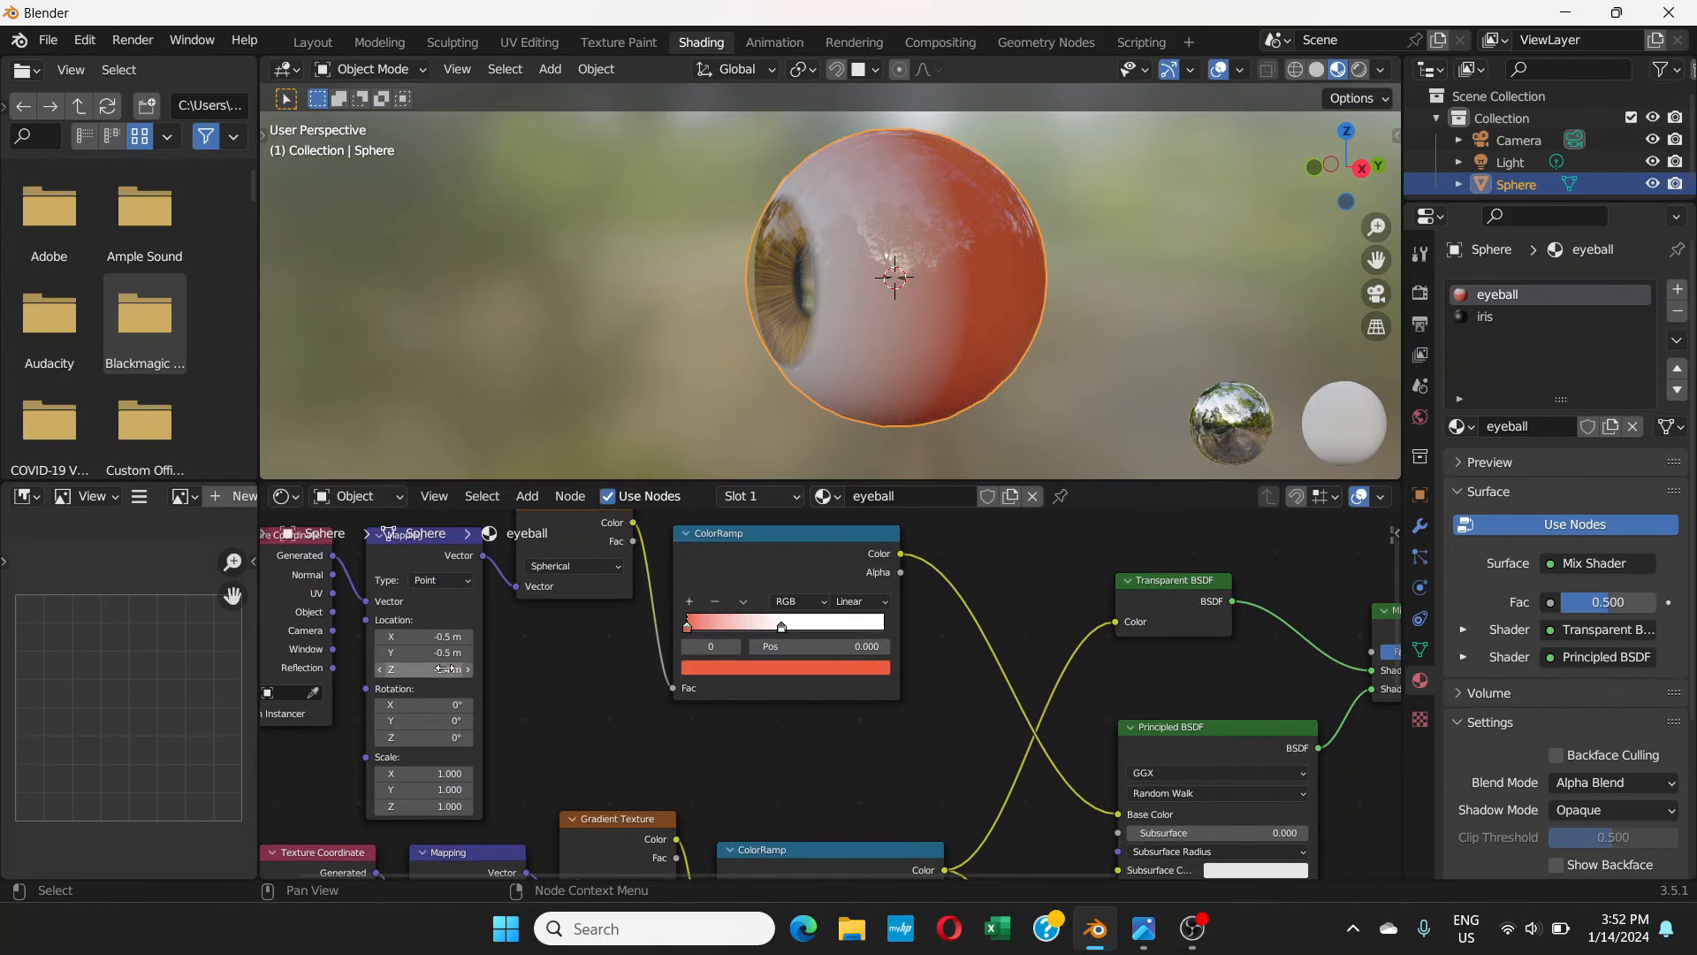
pyautogui.moveTo(453, 668)
pyautogui.mouseDown()
pyautogui.moveTo(479, 668)
pyautogui.moveTo(455, 668)
pyautogui.mouseUp()
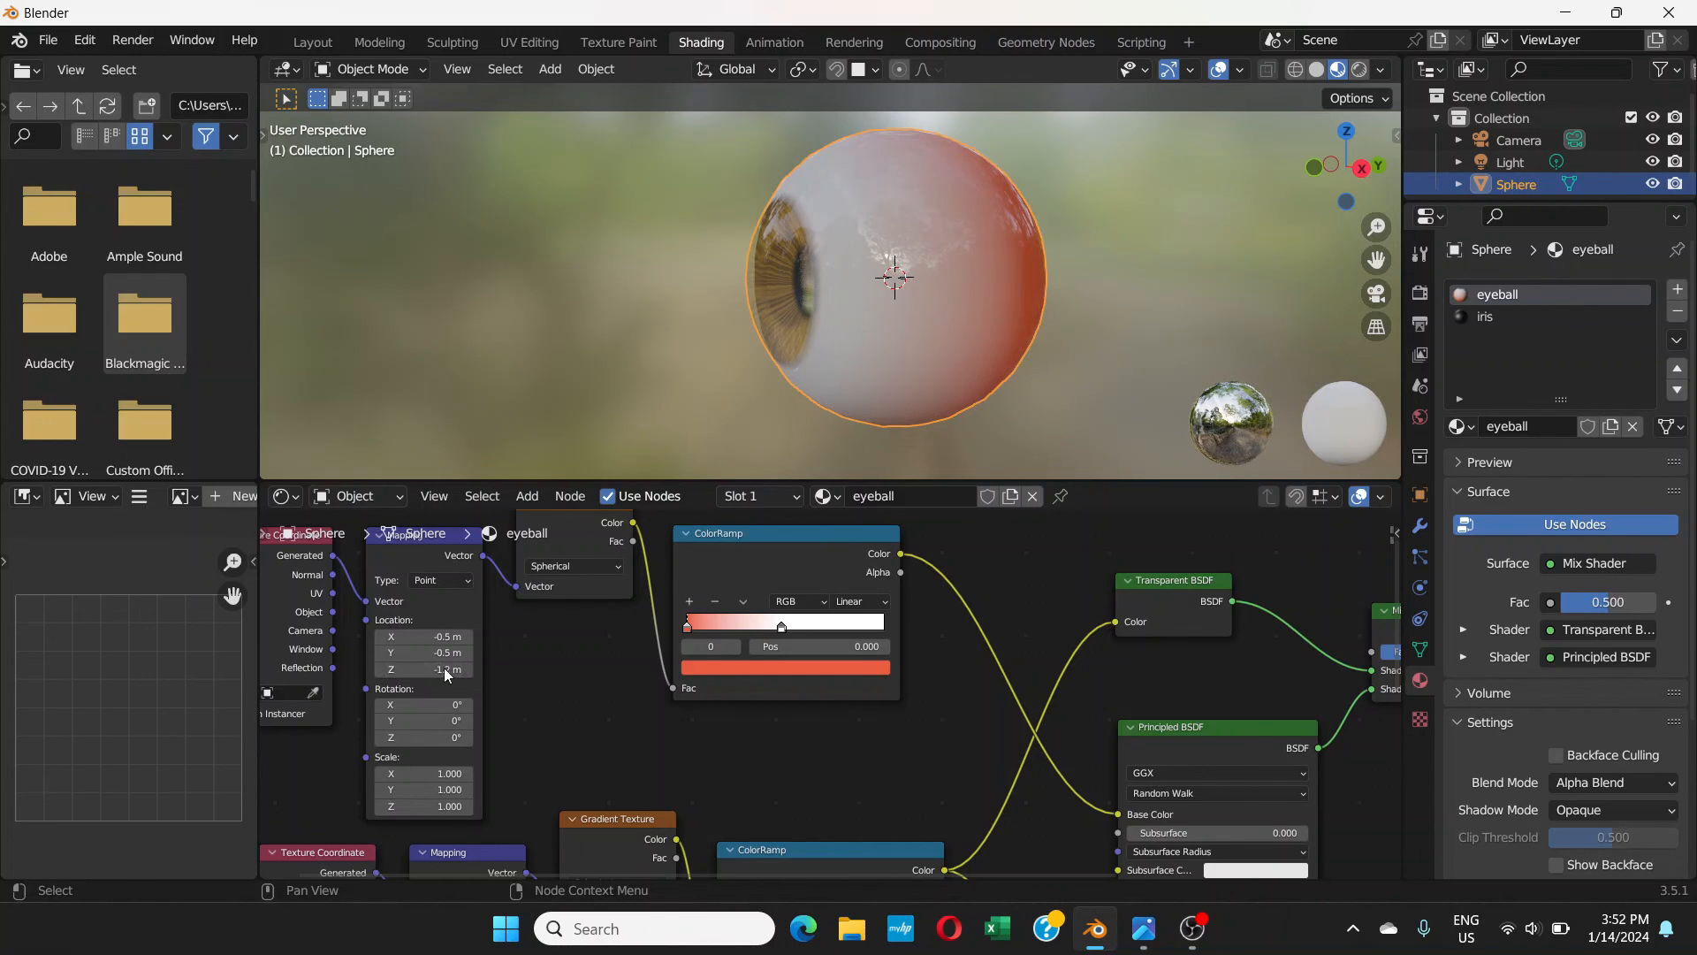
pyautogui.moveTo(940, 386); pyautogui.dragTo(829, 454, button='middle')
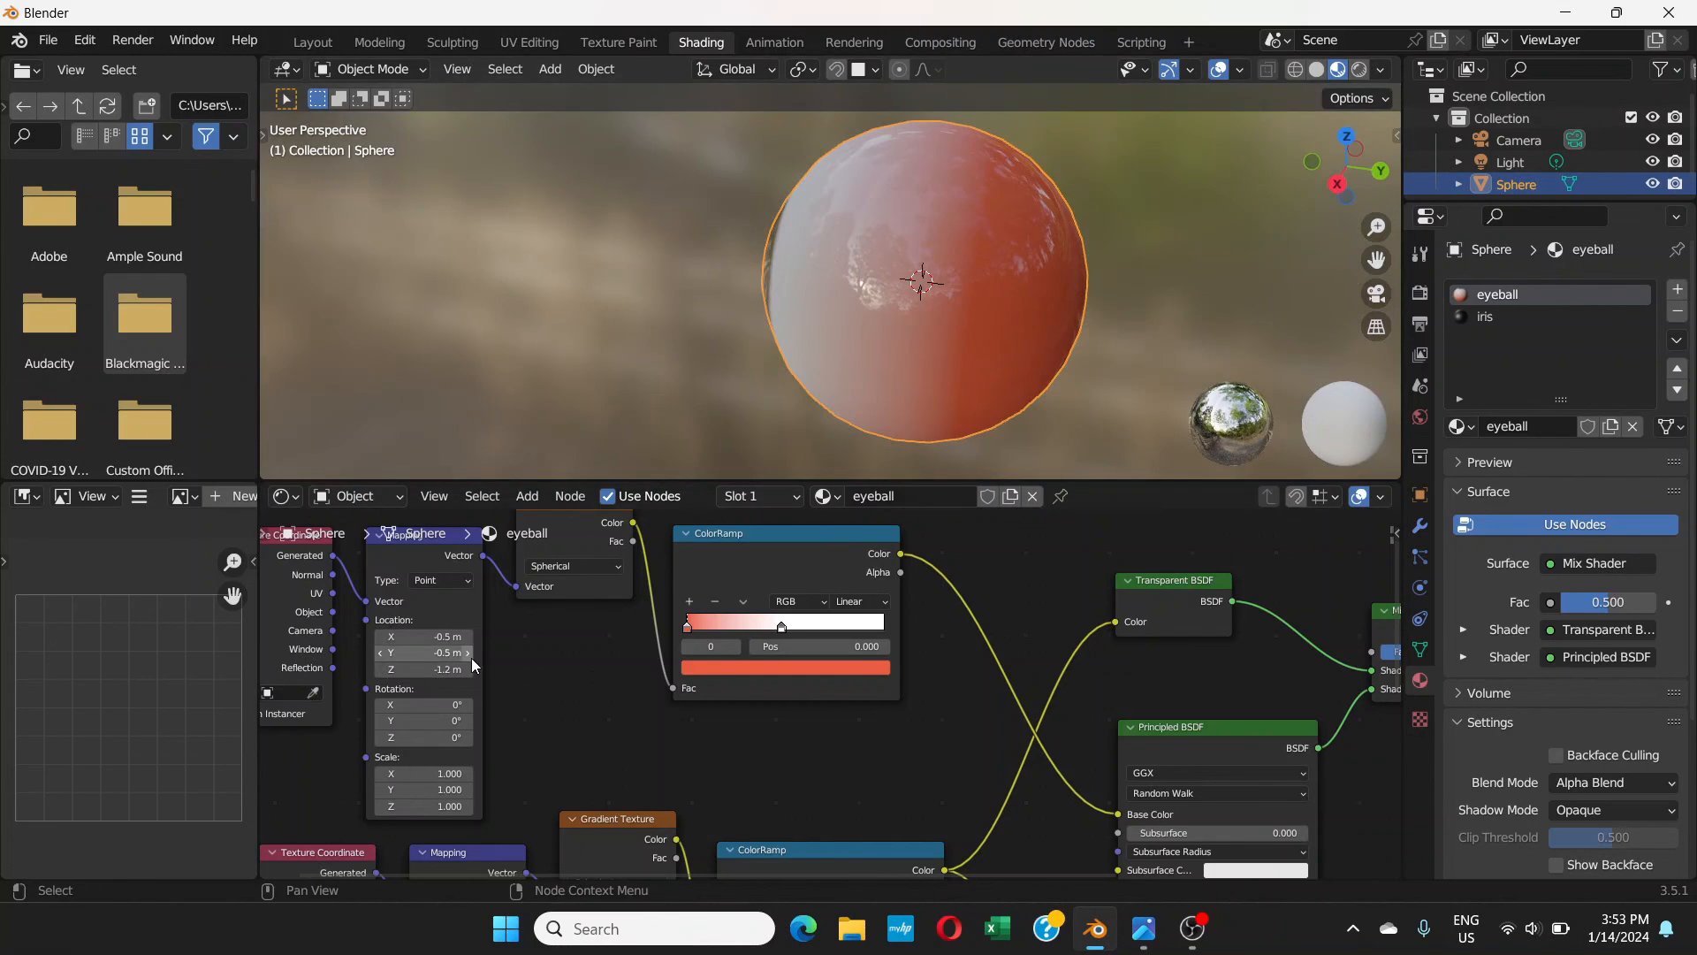
# - Set the duplicated Mapping node's Z location to -1.14 m and check the eyeball's colouring from the back and the front
pyautogui.keyDown('shift'); pyautogui.moveTo(442, 669); pyautogui.dragTo(446, 669); pyautogui.keyUp('shift')
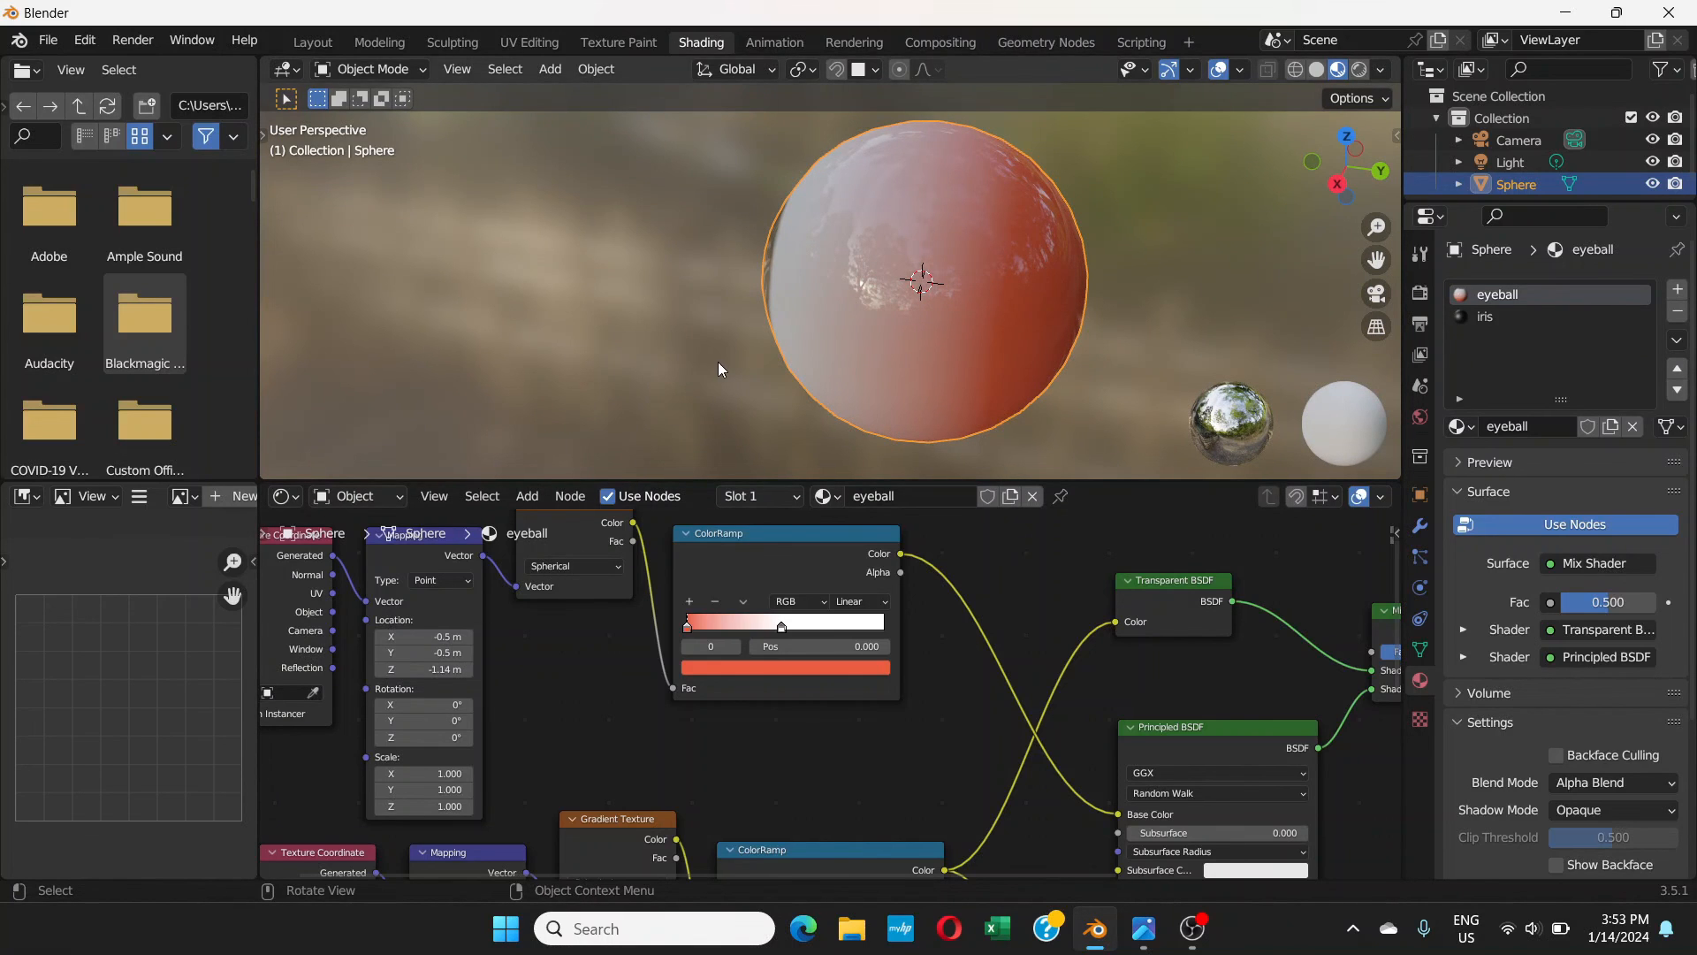
pyautogui.moveTo(717, 363); pyautogui.dragTo(787, 232, button='middle')
pyautogui.scroll(-1, 892, 336)
pyautogui.click(995, 299)
pyautogui.moveTo(967, 283); pyautogui.dragTo(758, 321, button='middle')
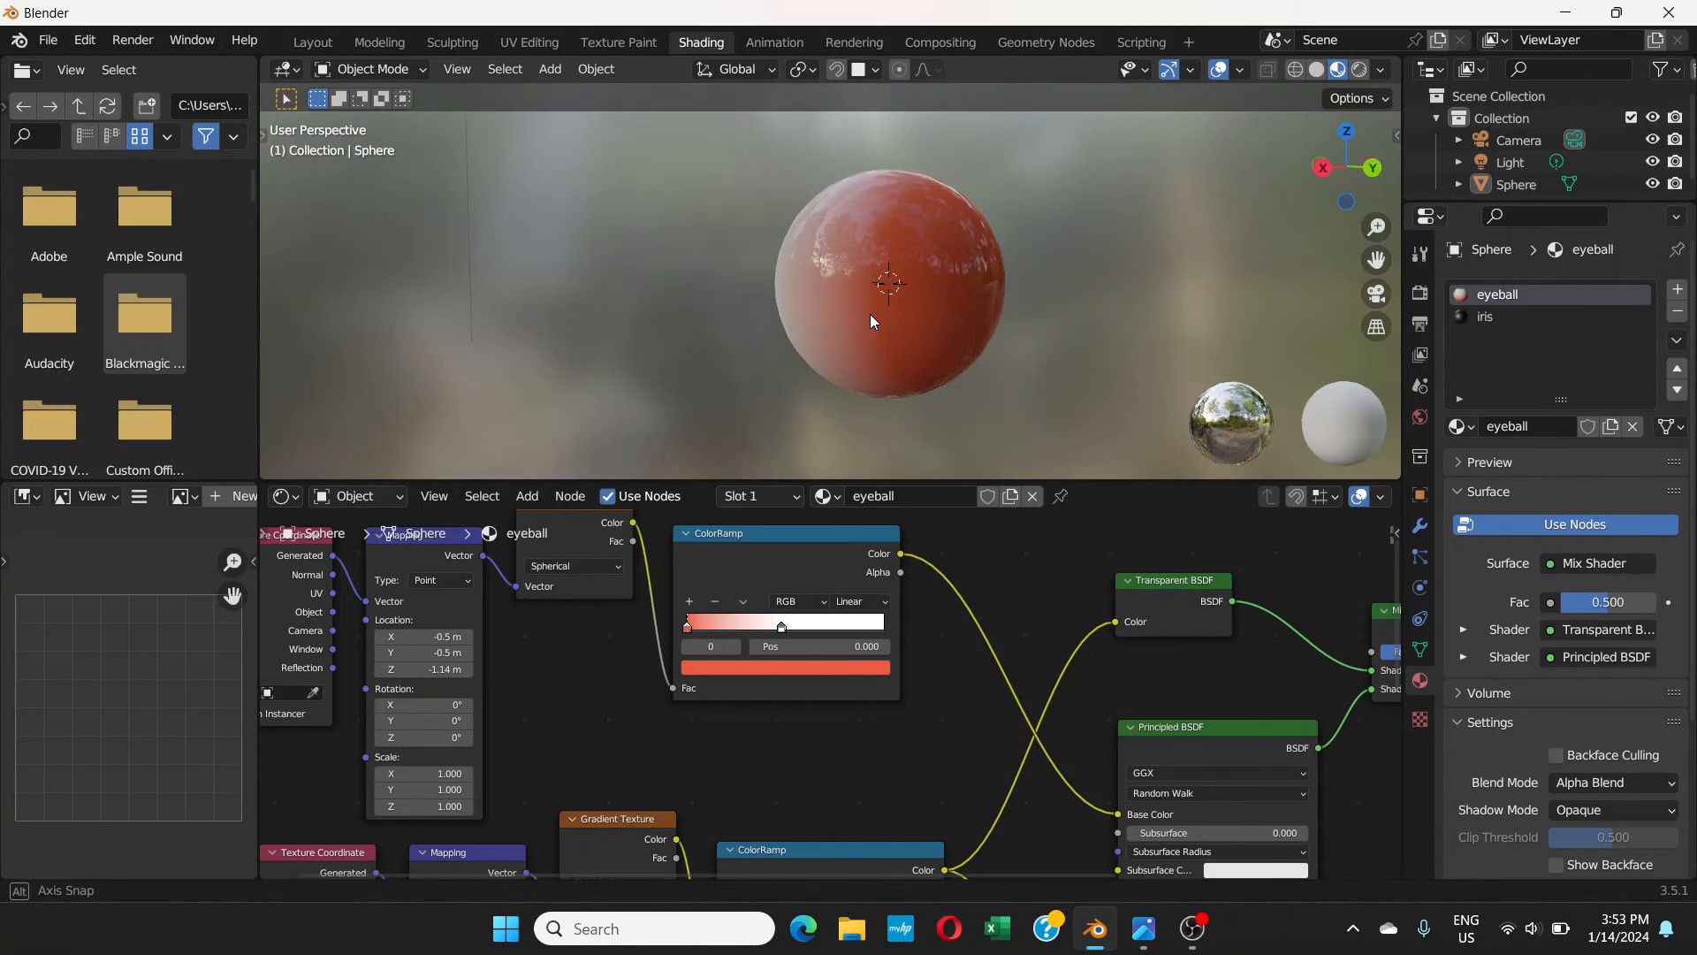
pyautogui.scroll(-2, 893, 329)
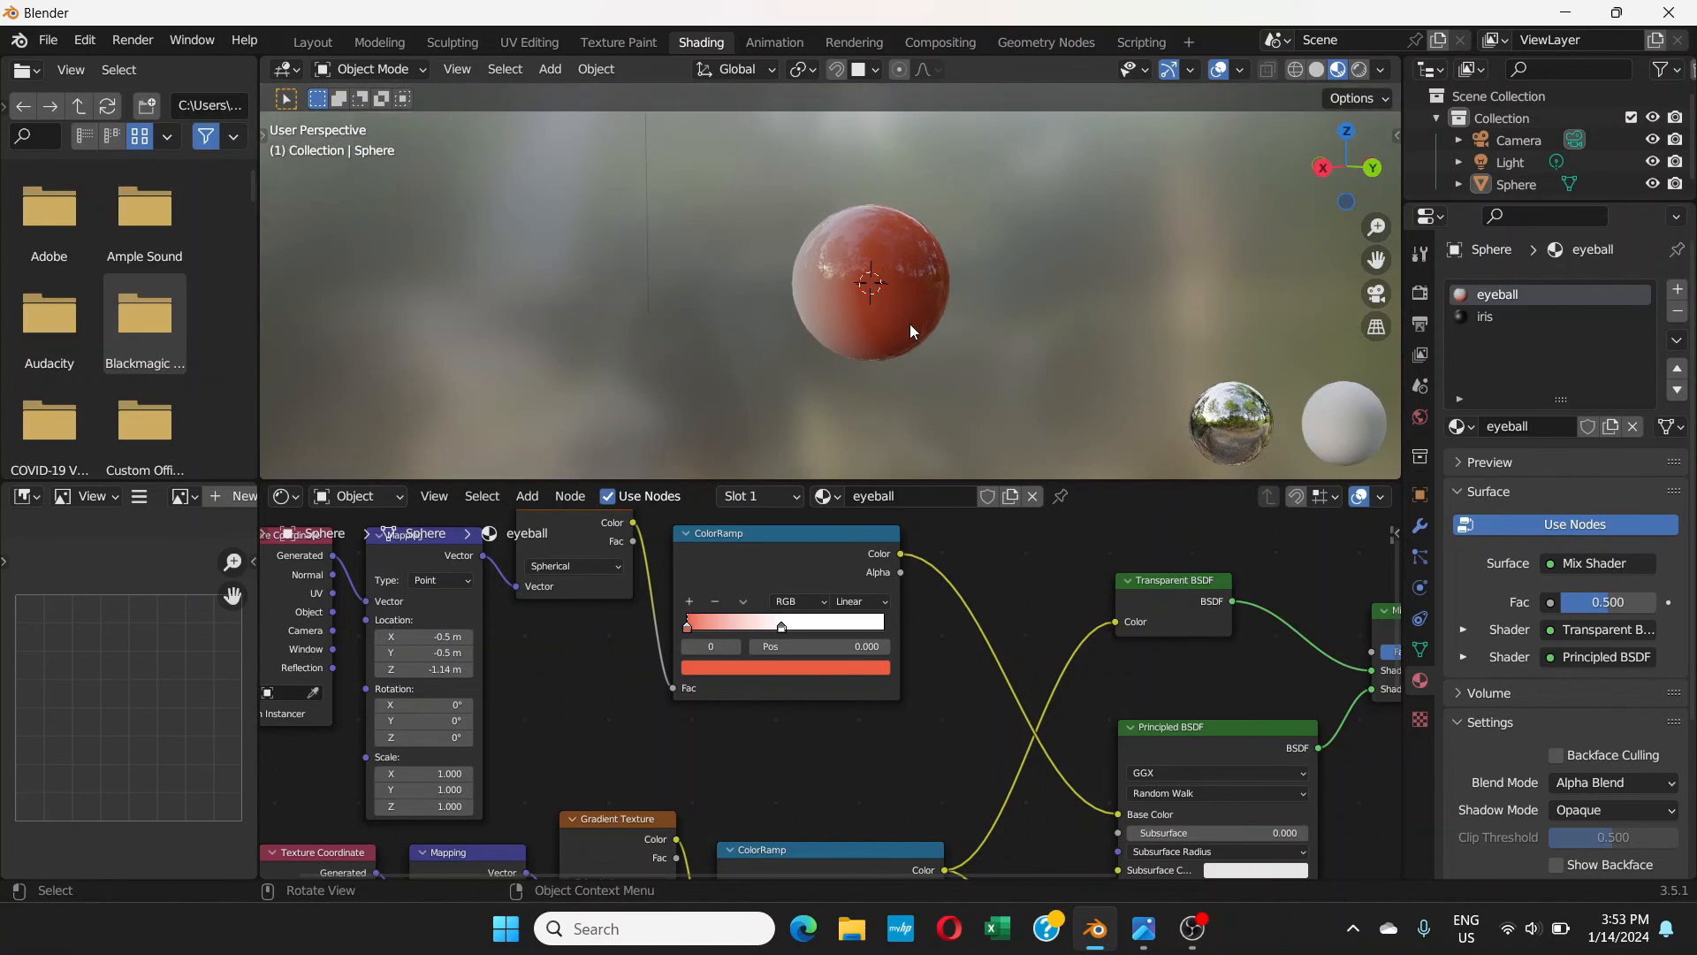
pyautogui.moveTo(910, 323); pyautogui.dragTo(1191, 311, button='middle')
pyautogui.scroll(4, 852, 307)
pyautogui.moveTo(866, 307); pyautogui.dragTo(968, 221, button='middle')
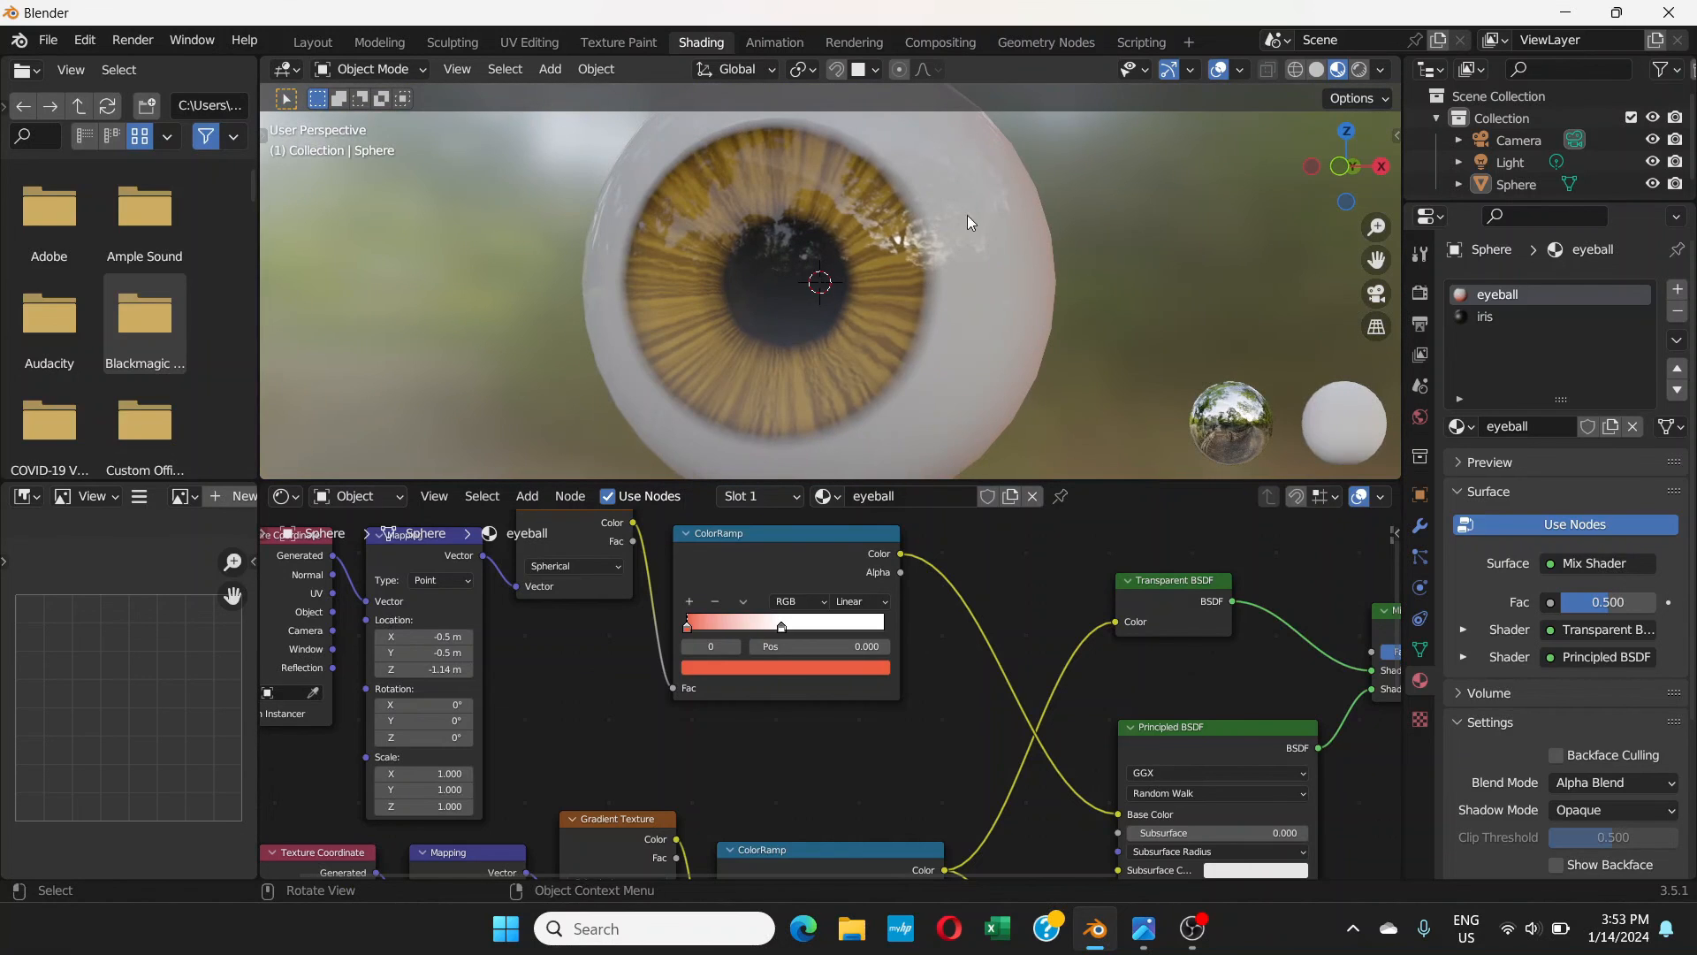
# - Switch to the Layout workspace and examine the finished eyeball's iris, gloss and red edges from several angles
pyautogui.click(314, 43)
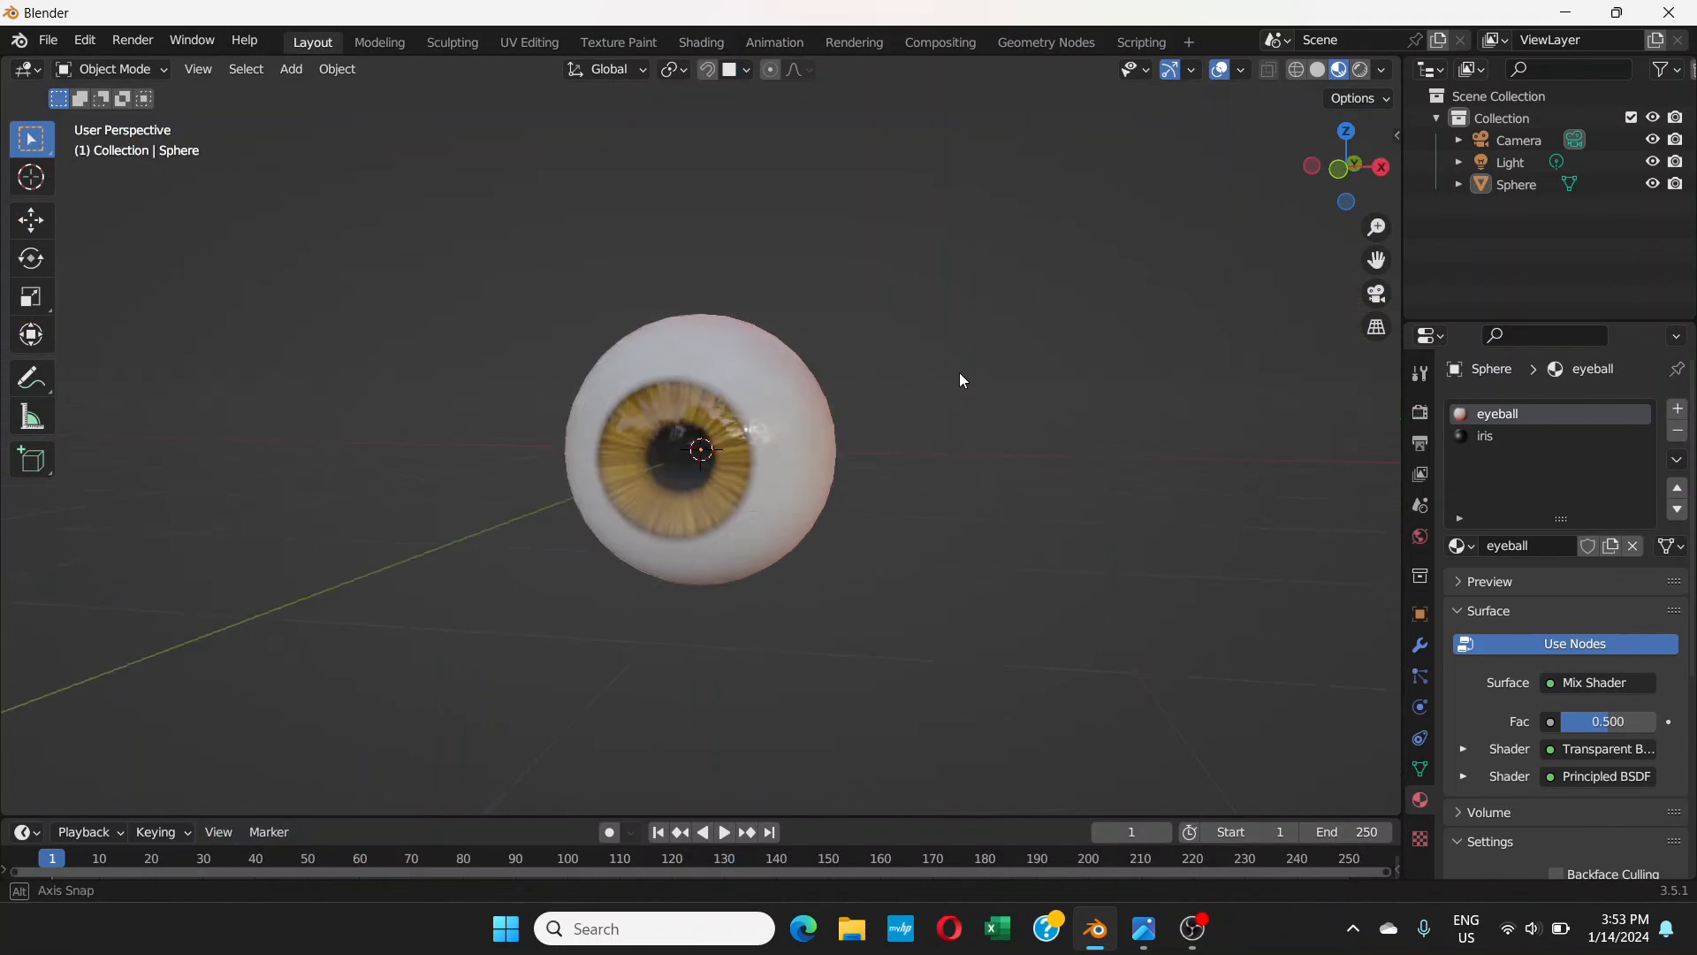
pyautogui.moveTo(961, 380); pyautogui.dragTo(966, 440, button='middle')
pyautogui.moveTo(804, 439)
pyautogui.mouseDown(button='middle')
pyautogui.moveTo(913, 451)
pyautogui.moveTo(848, 455)
pyautogui.moveTo(758, 388)
pyautogui.moveTo(806, 451)
pyautogui.moveTo(818, 441)
pyautogui.mouseUp(button='middle')
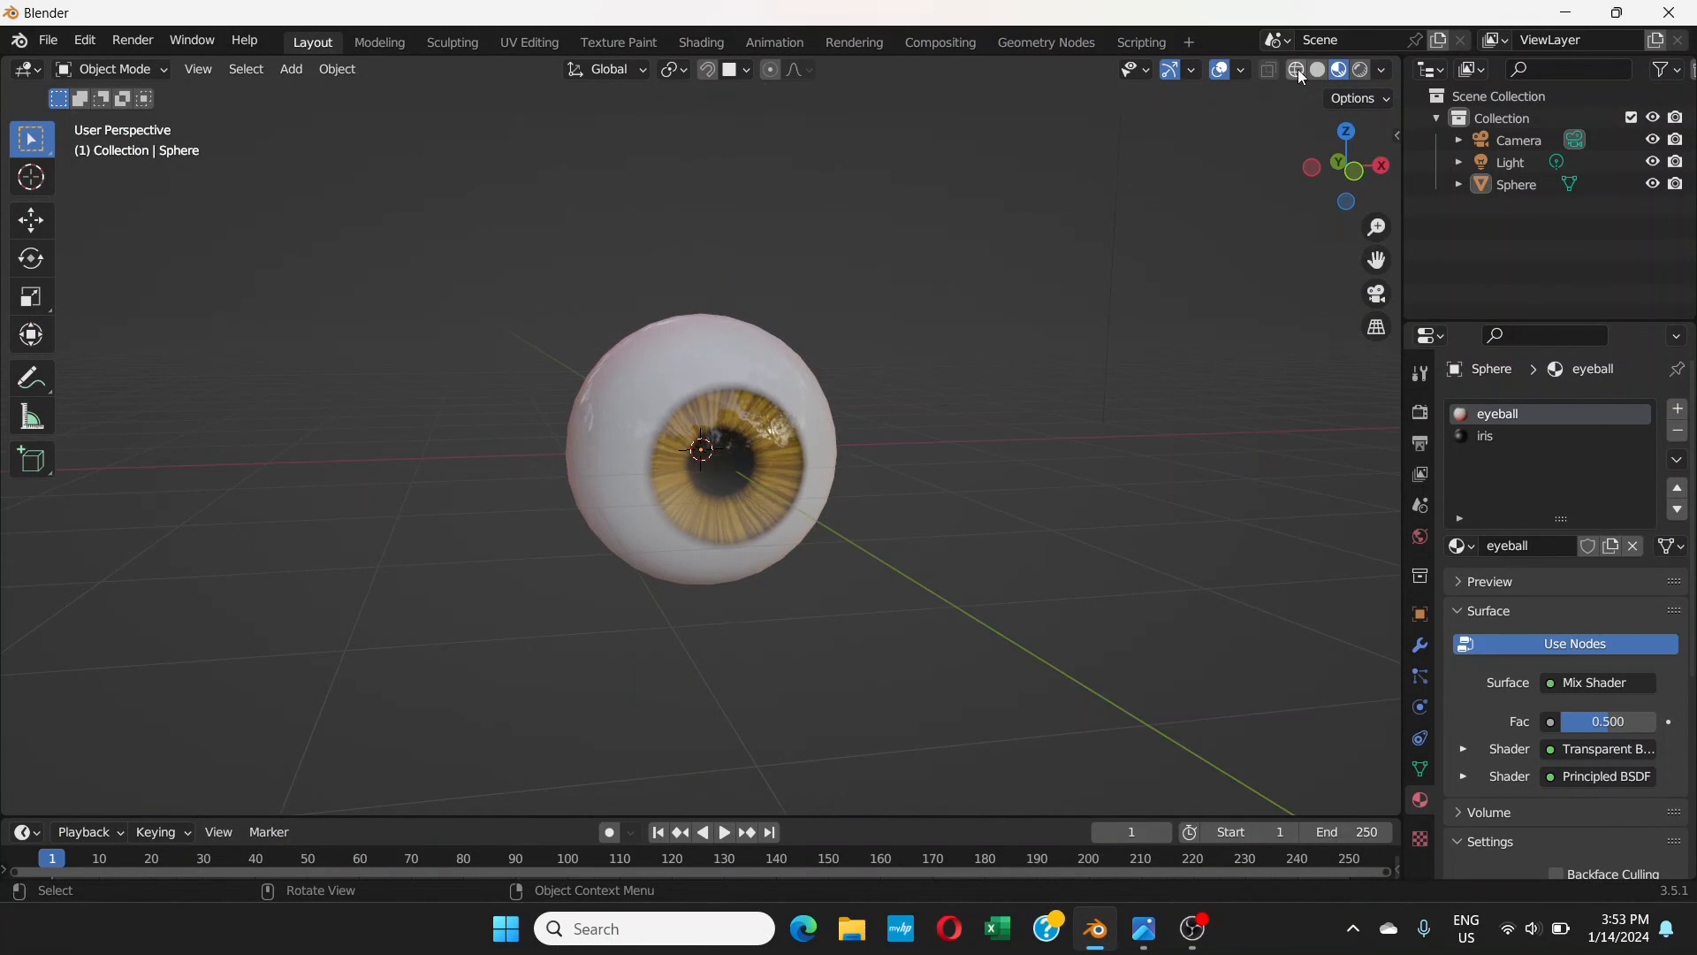
pyautogui.scroll(3, 813, 490)
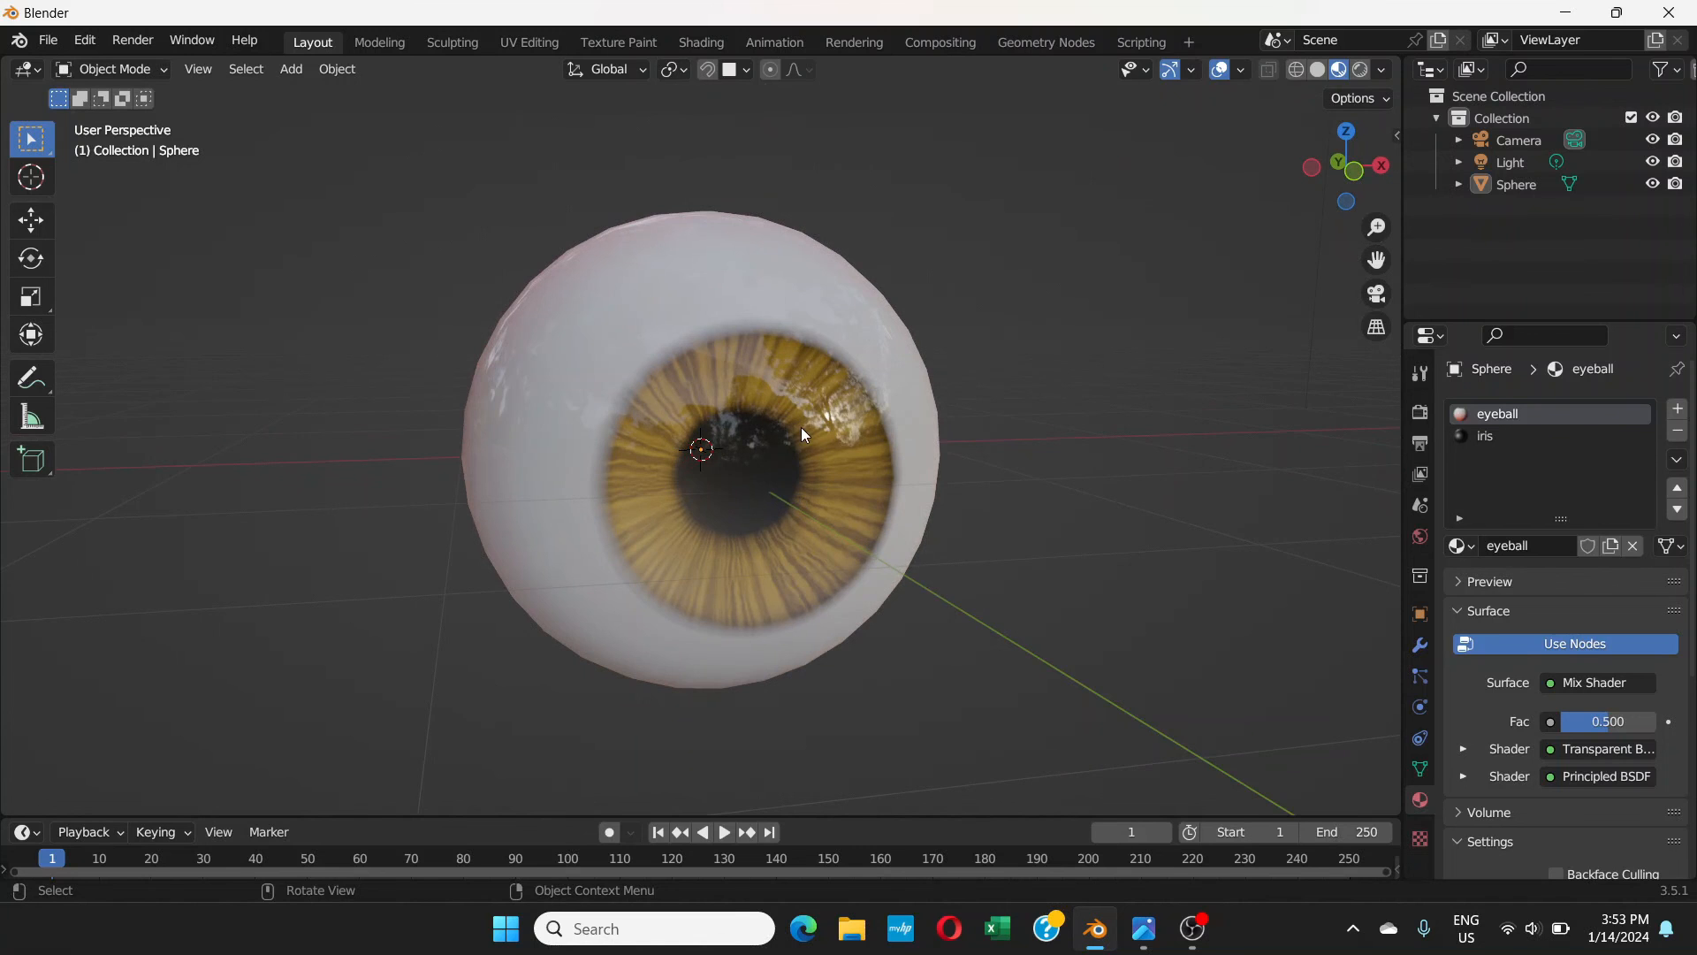
pyautogui.moveTo(800, 427); pyautogui.dragTo(725, 413, button='middle')
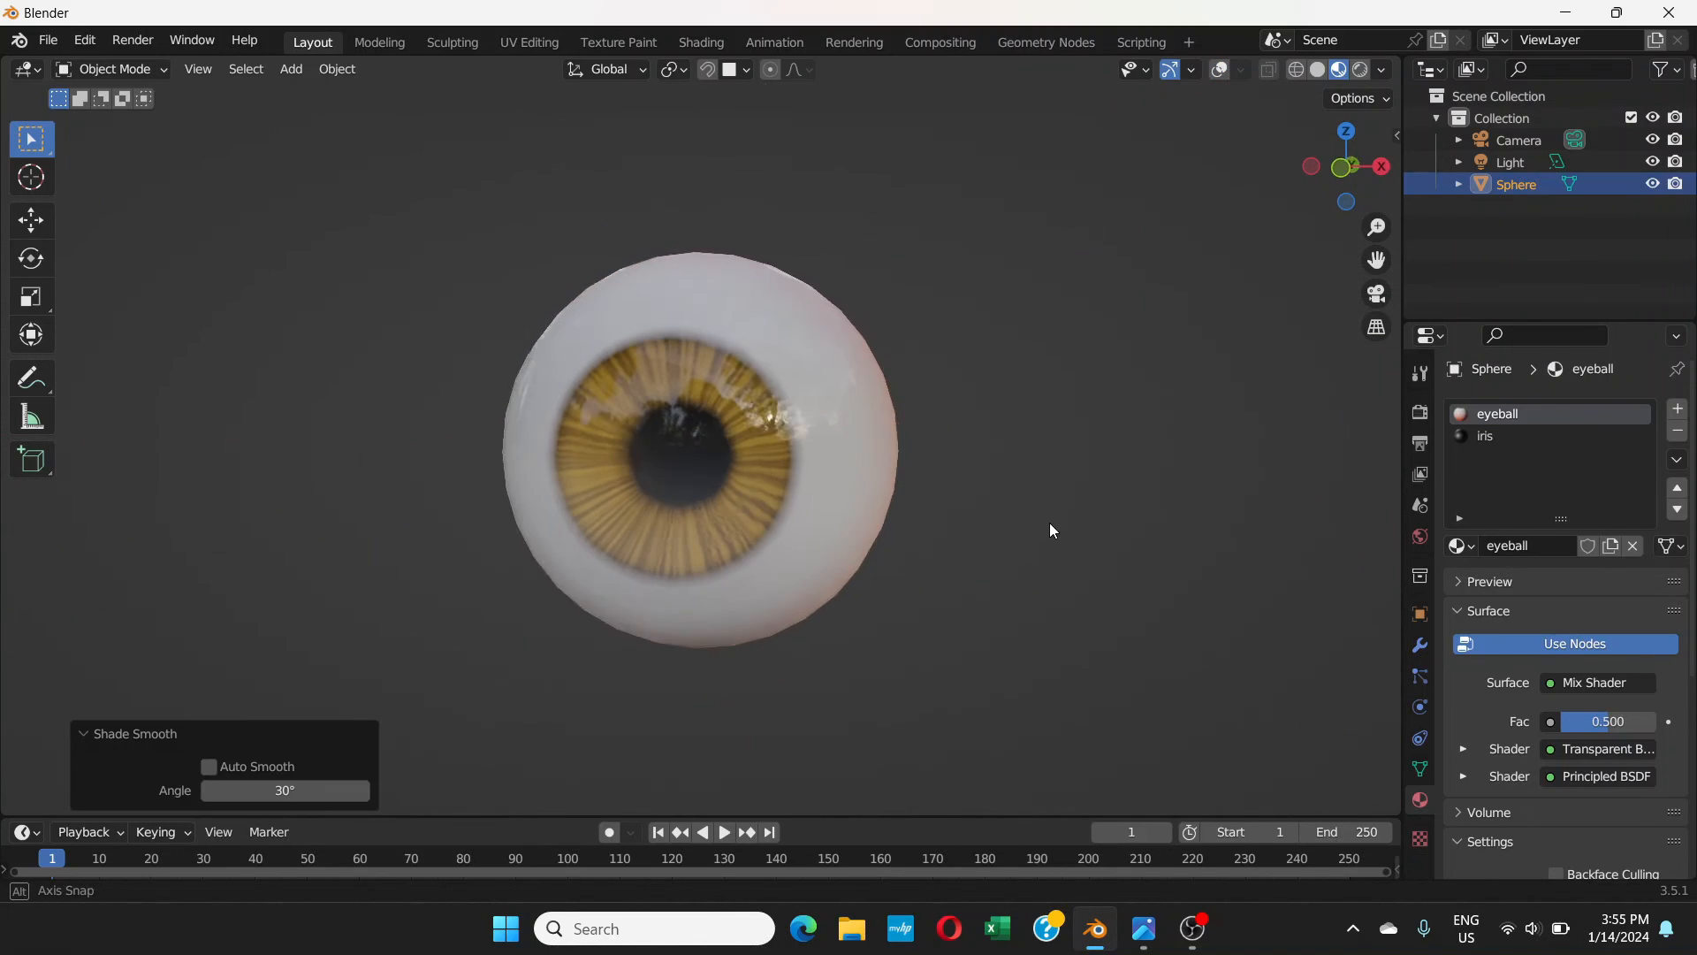
pyautogui.moveTo(1052, 526); pyautogui.dragTo(1064, 515, button='middle')
pyautogui.moveTo(867, 496); pyautogui.dragTo(963, 515, button='middle')
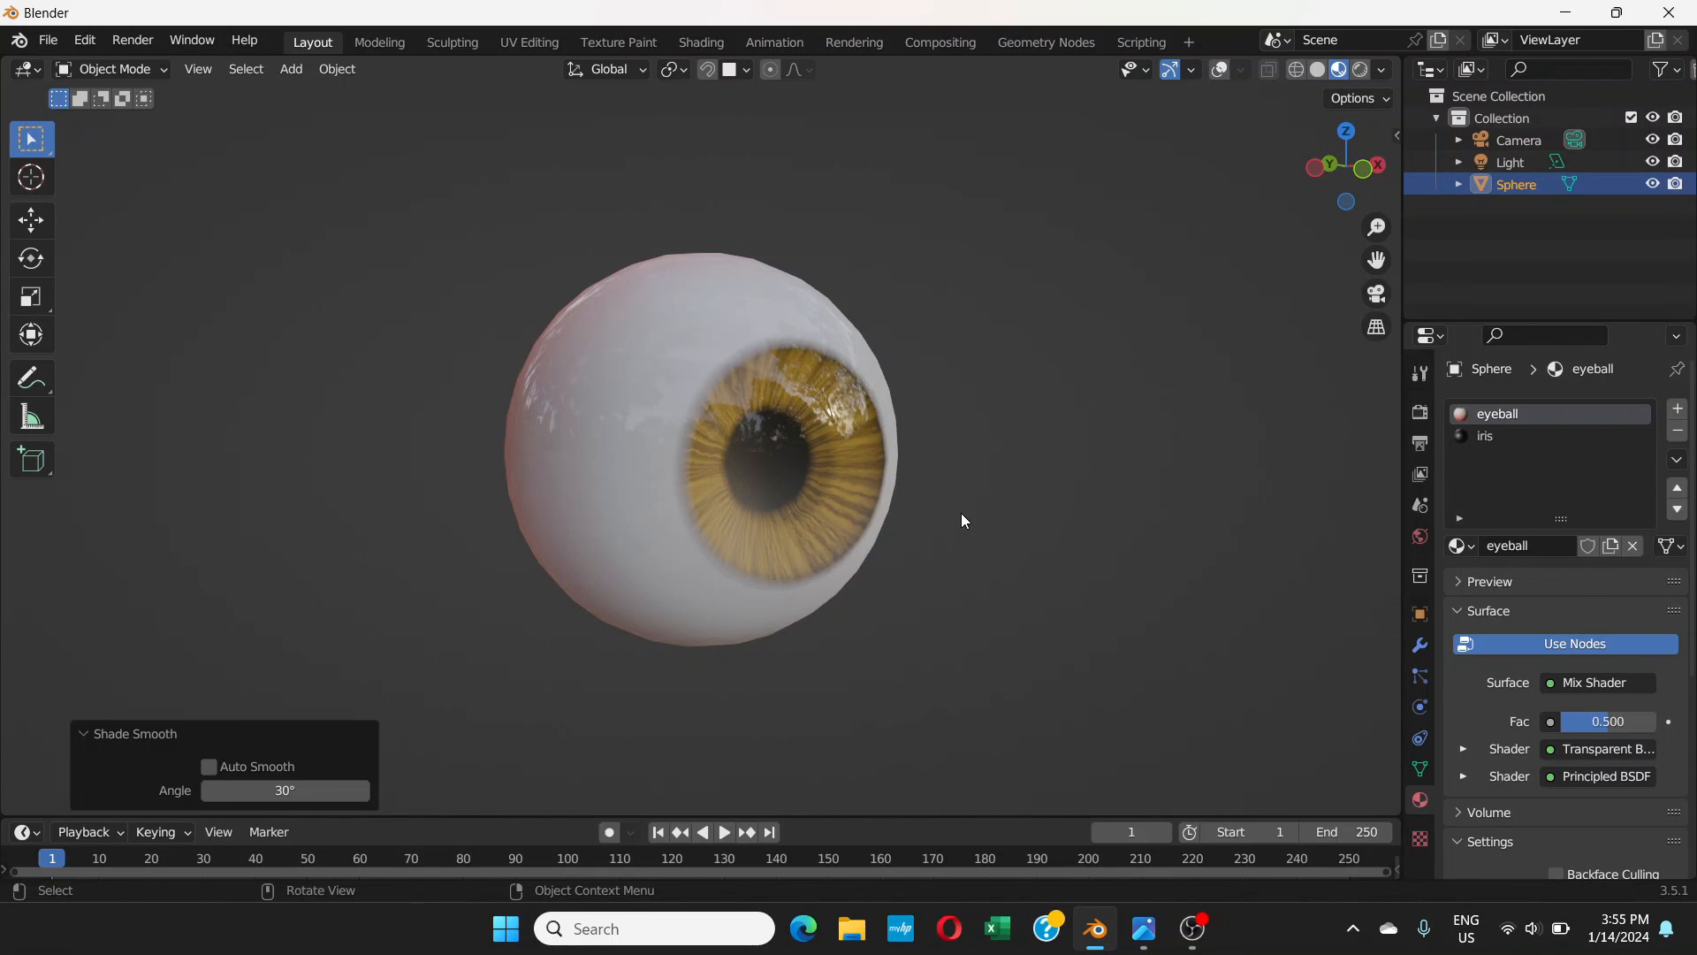
pyautogui.moveTo(961, 520); pyautogui.dragTo(873, 523, button='middle')
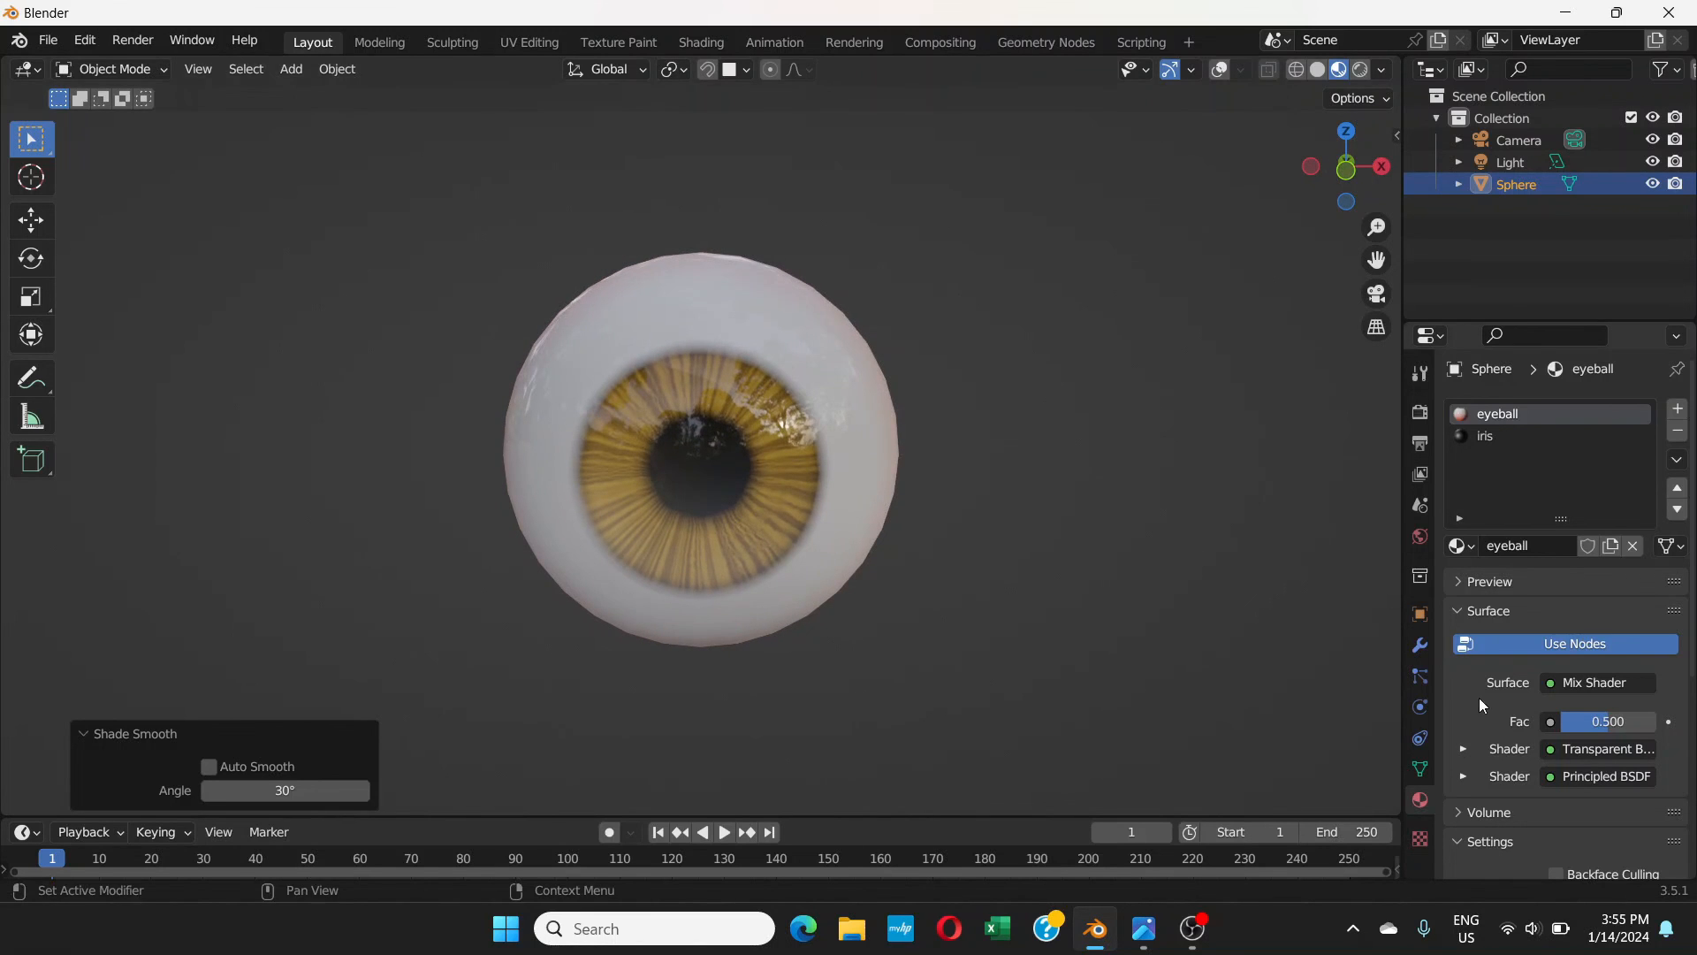
pyautogui.hotkey('alt', 'Tab')
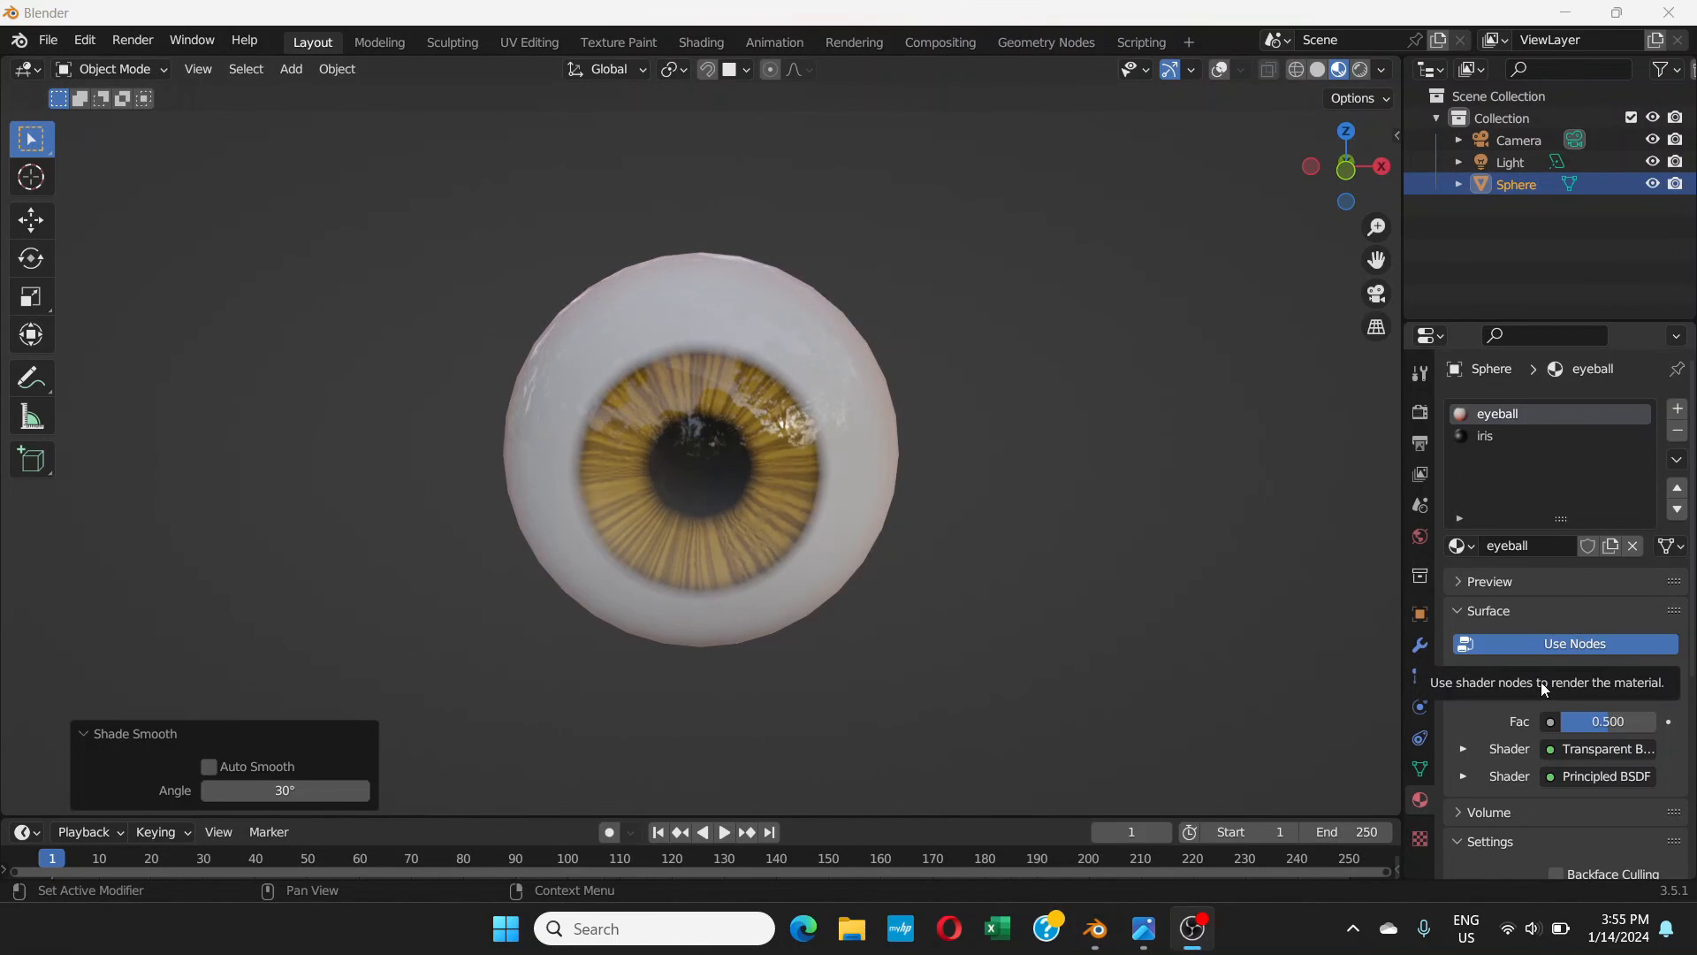